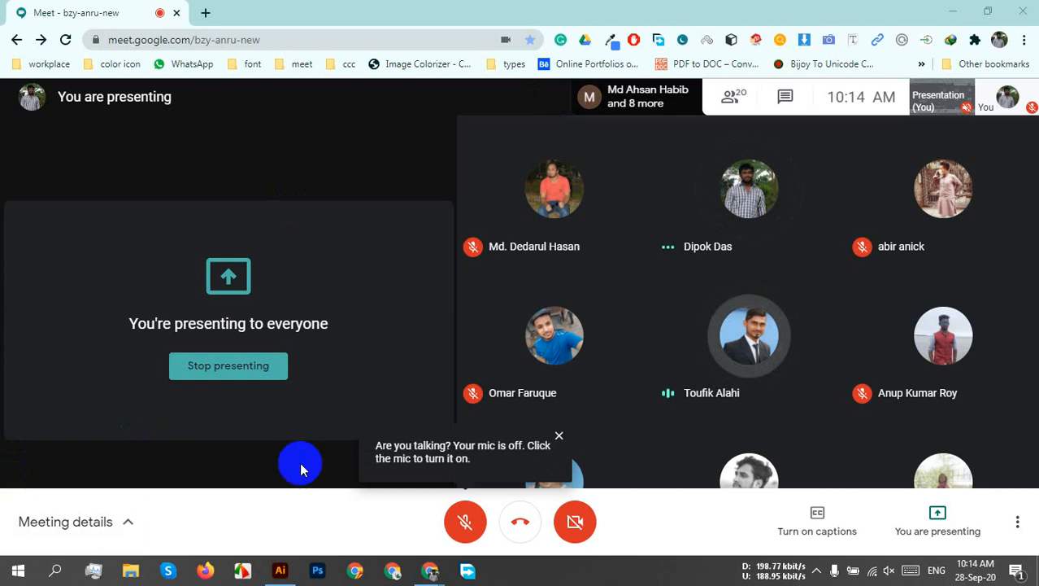
Close the 'Are you talking? Your mic is off' notice in Google Meet
left_click(560, 436)
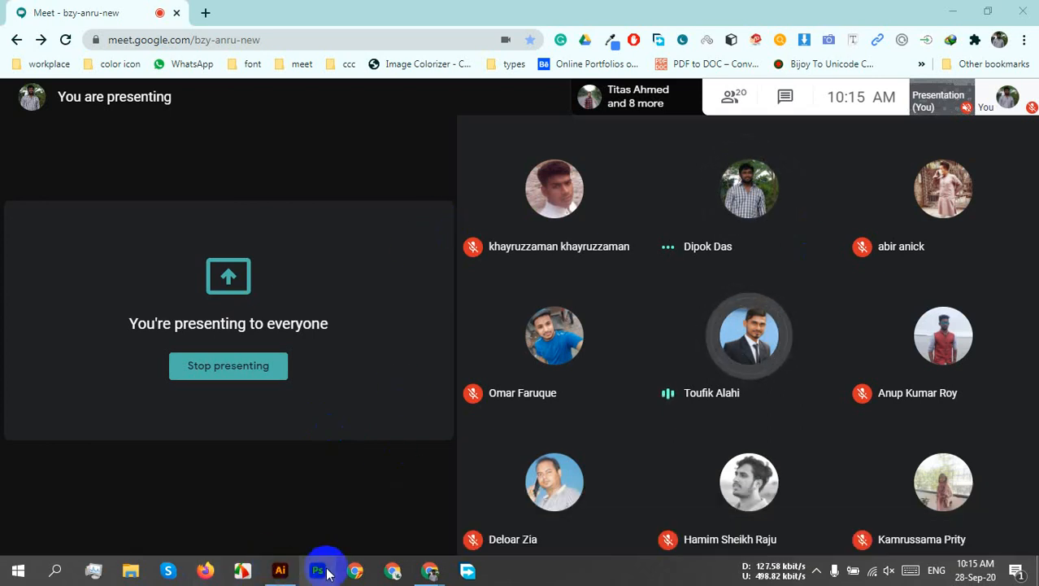
Start a new Illustrator document in inches, 3.5 × 2 in, landscape orientation
left_click(280, 570)
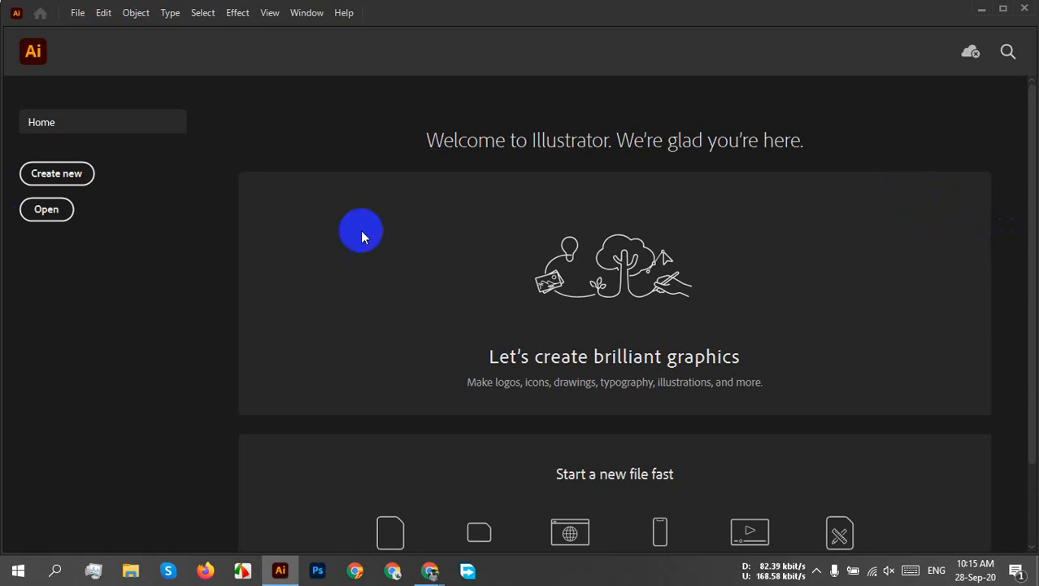
left_click(45, 179)
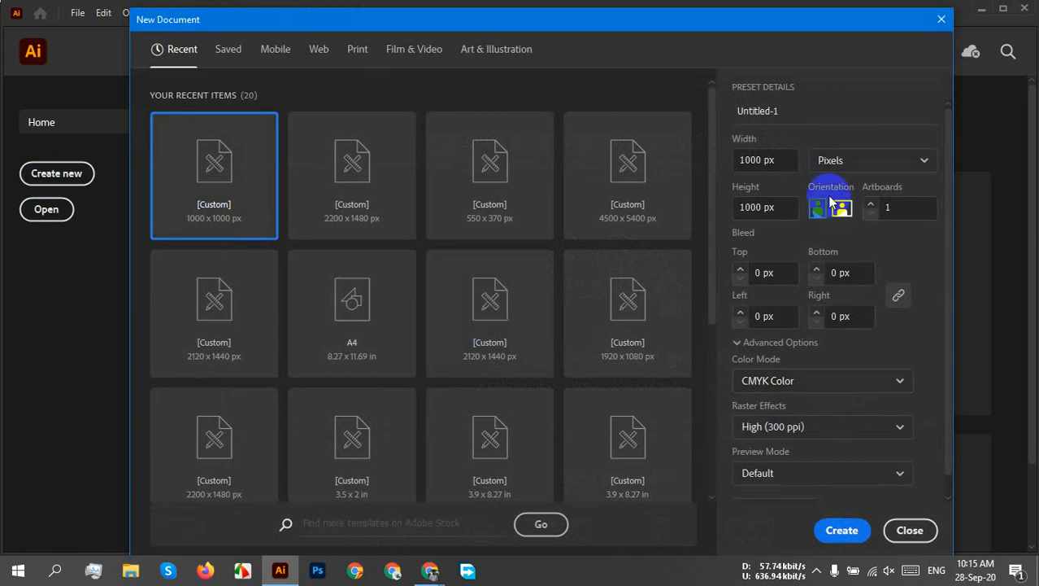
left_click(899, 165)
left_click(878, 264)
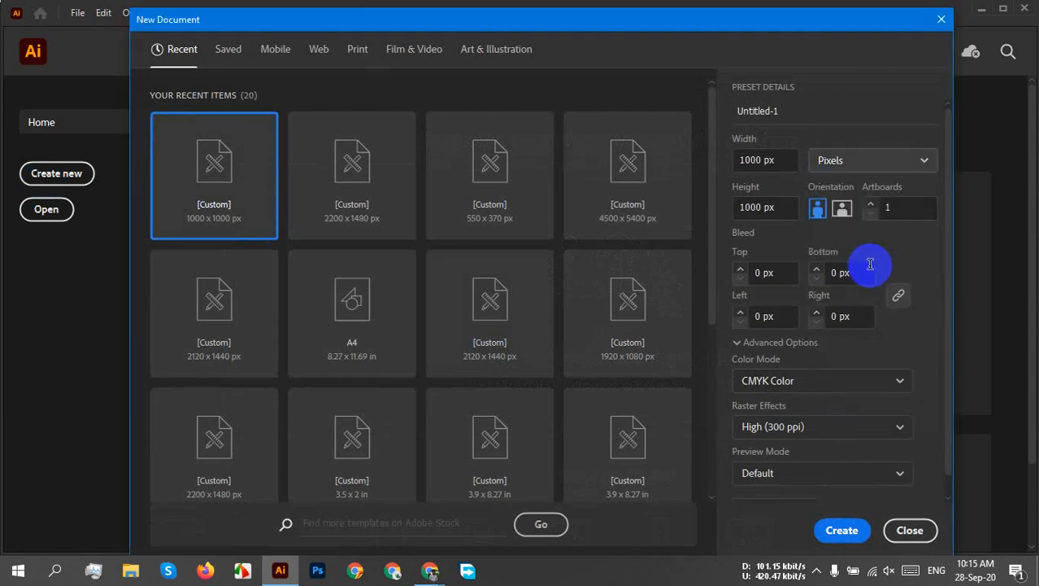
left_click(791, 156)
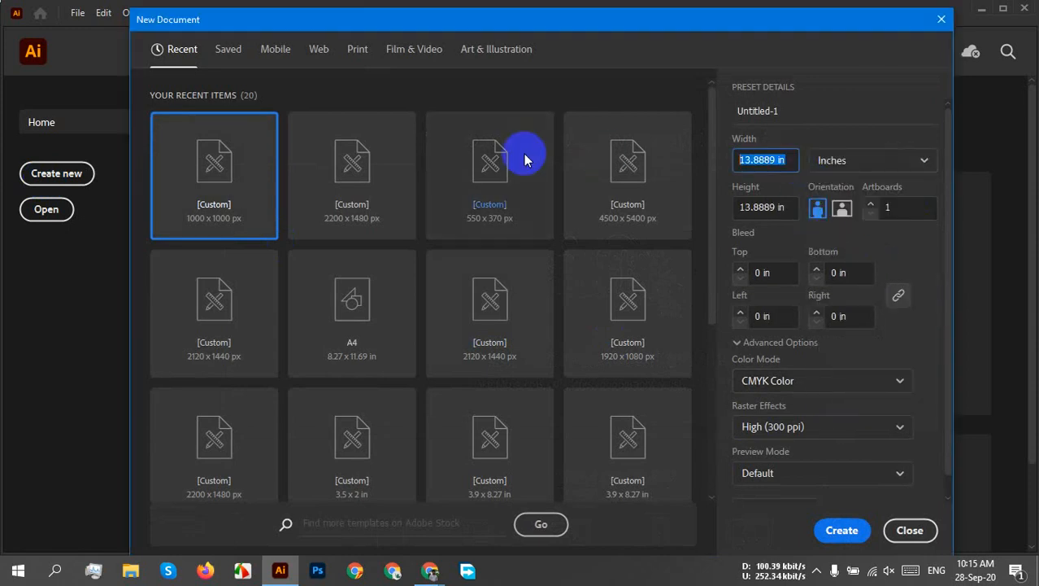
type("3.5")
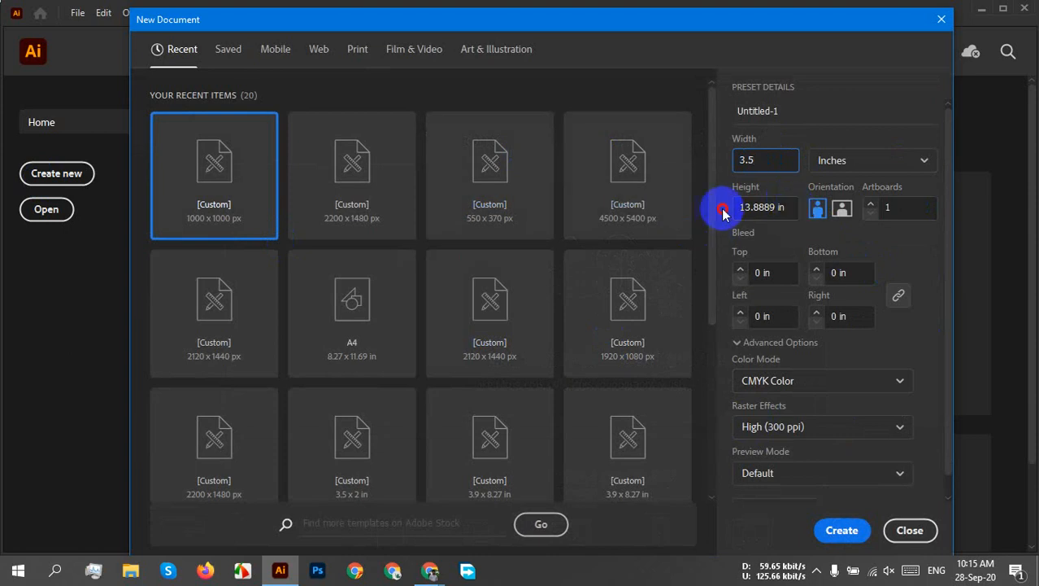
left_click(791, 205)
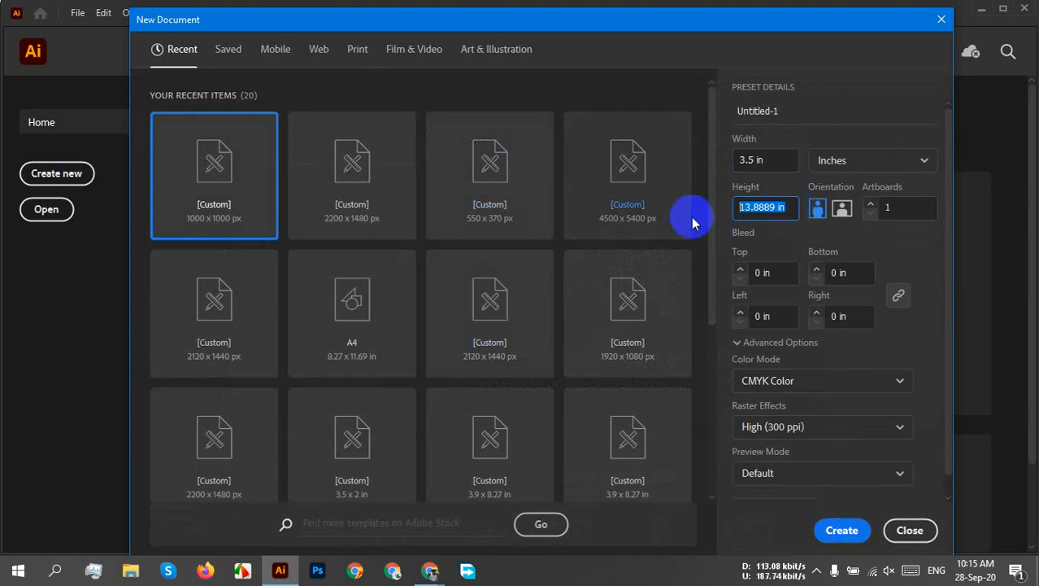
type("2")
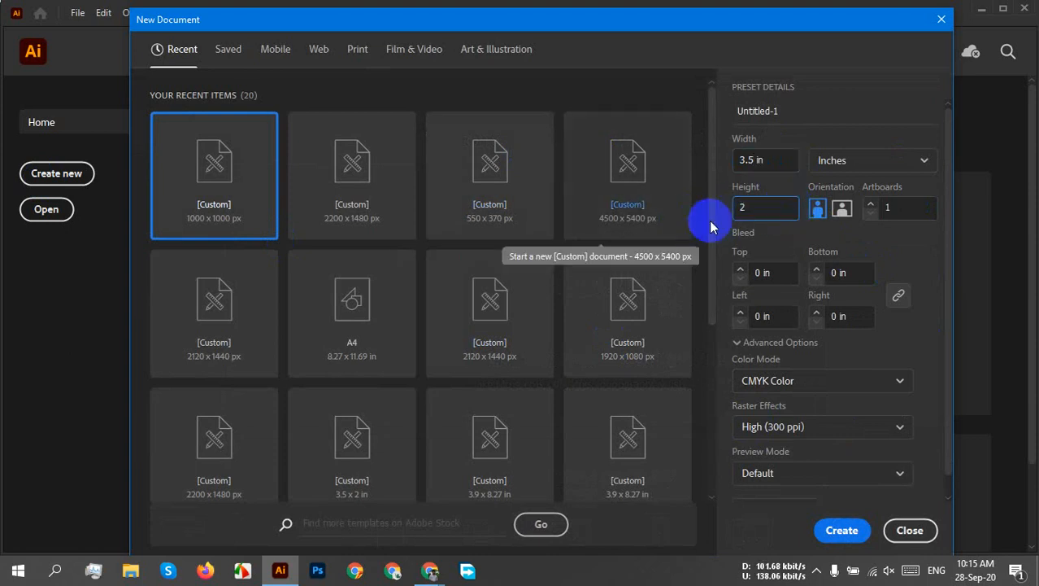
left_click(818, 210)
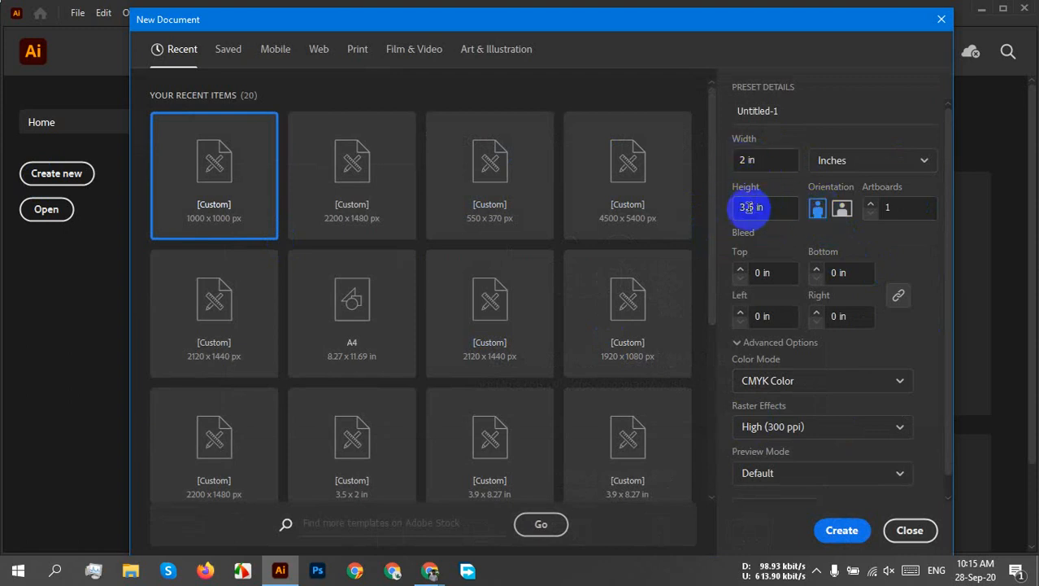
left_click(842, 210)
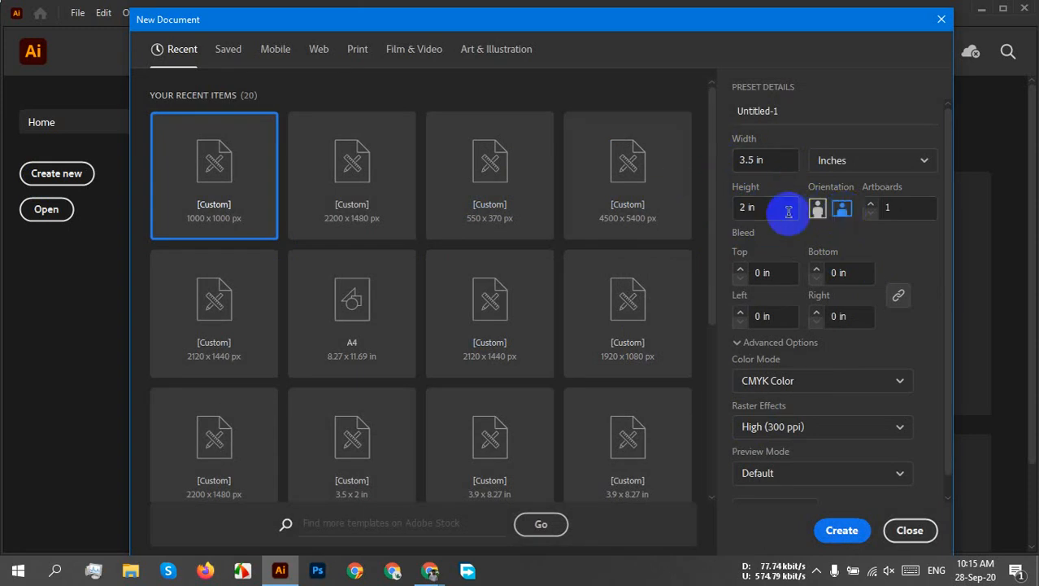
Give it 0.25 in bleed on all sides, name it 'Business card', and create it
left_click(741, 270)
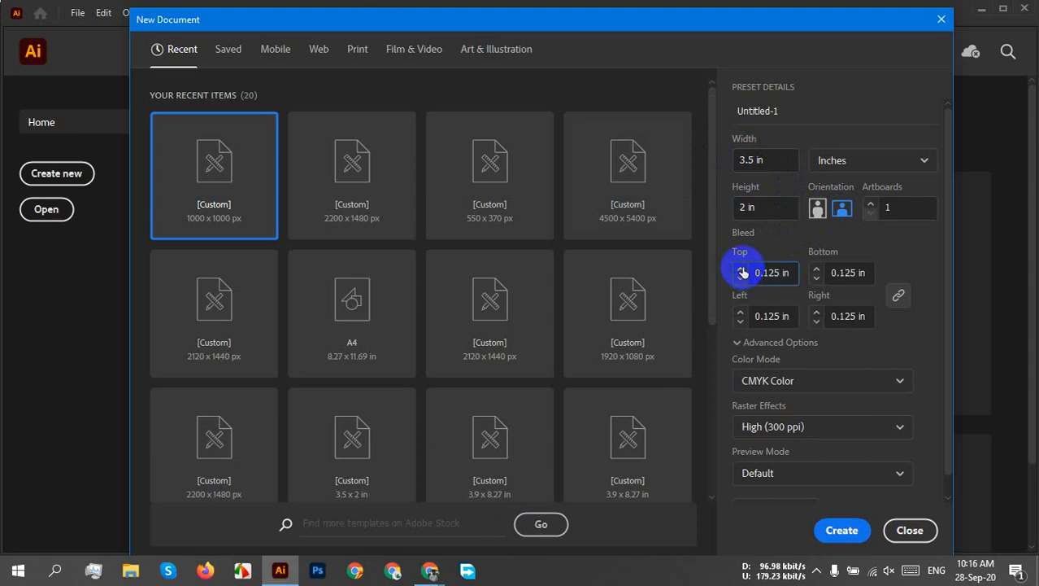
left_click(741, 270)
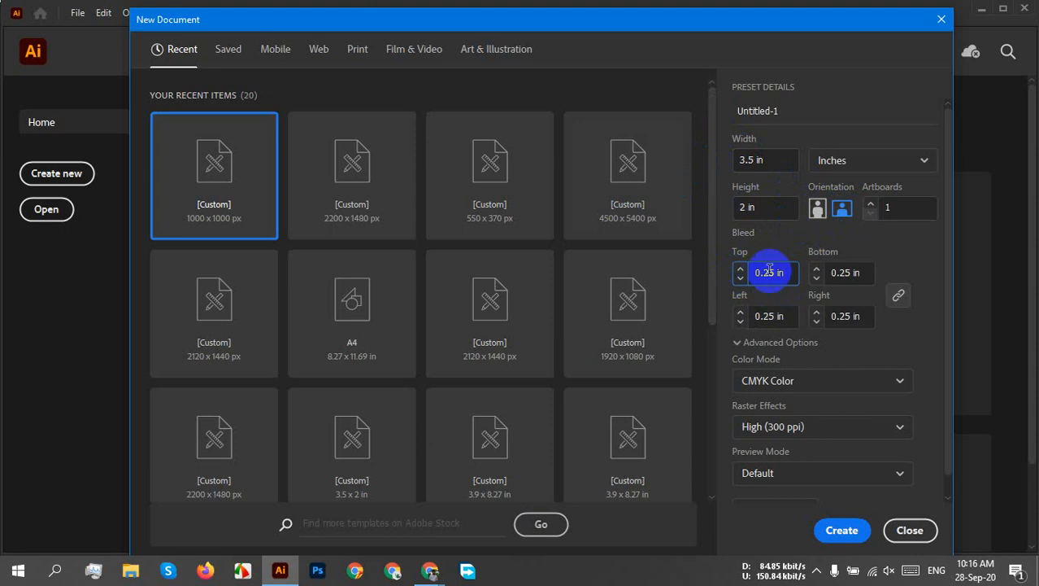
left_click_drag(790, 271, 737, 271)
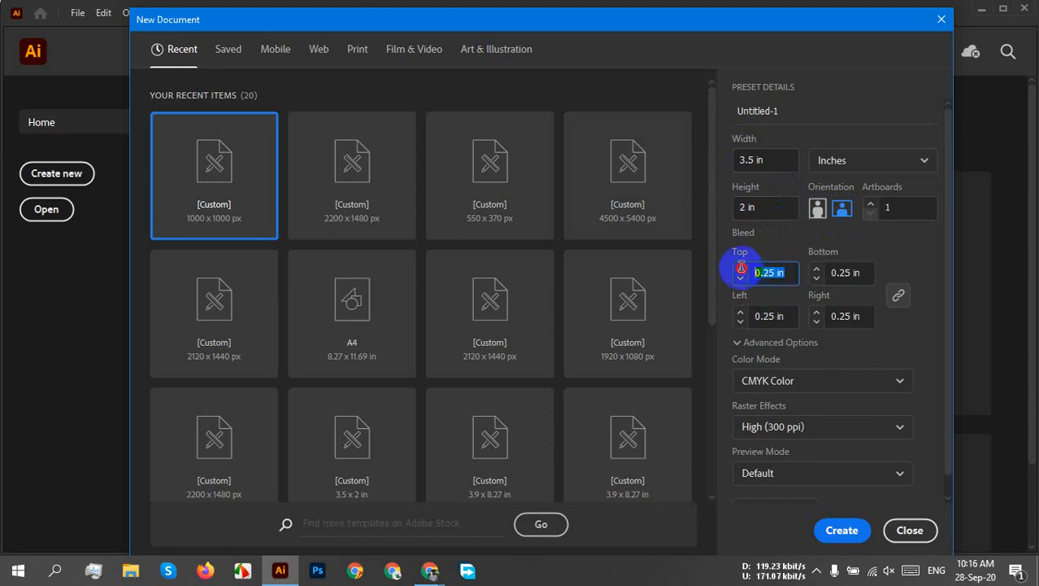
left_click(854, 274)
left_click(838, 314)
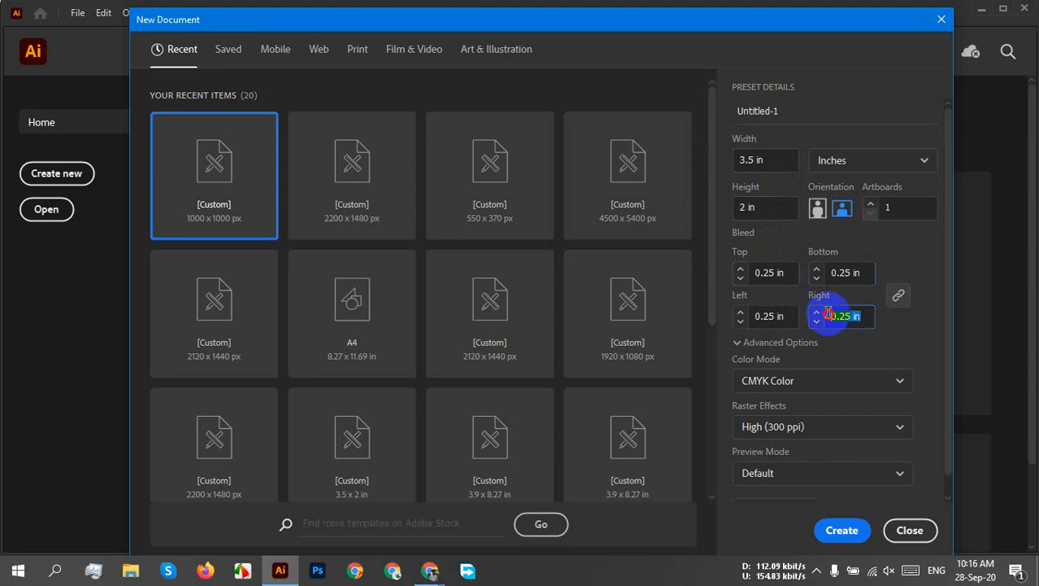
left_click_drag(791, 309, 708, 322)
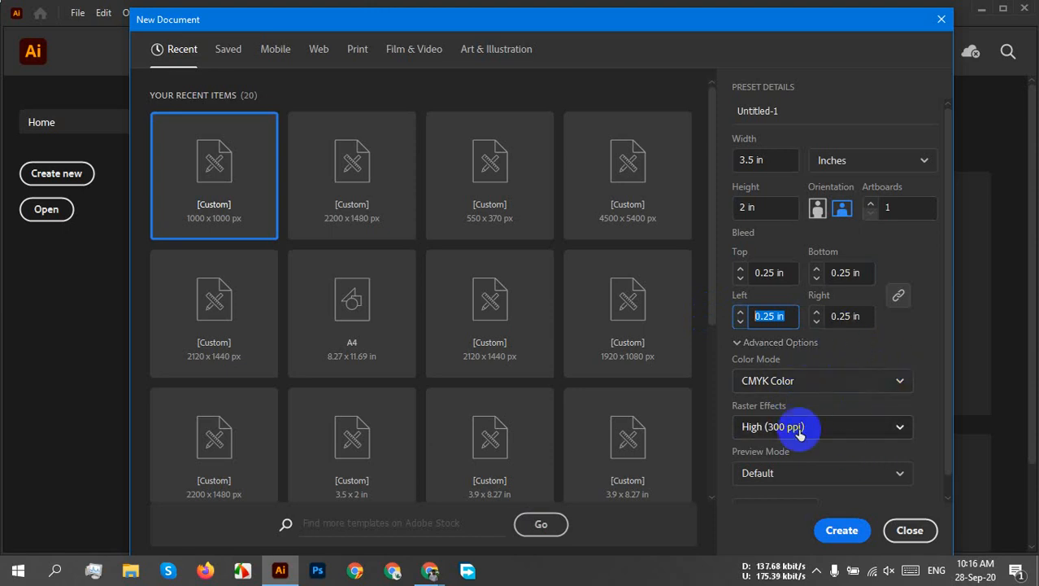
left_click(843, 530)
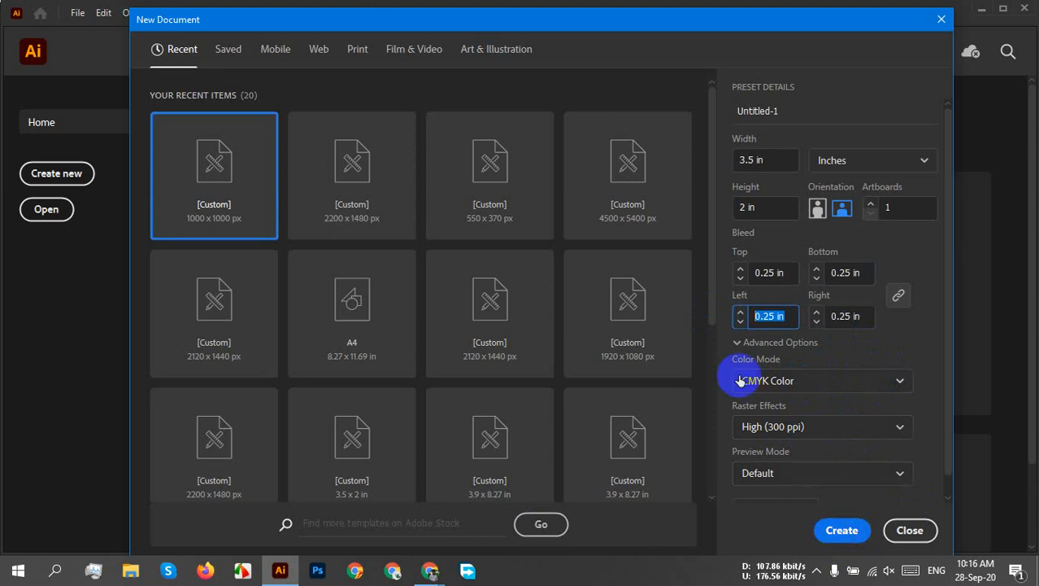
left_click_drag(799, 110, 652, 136)
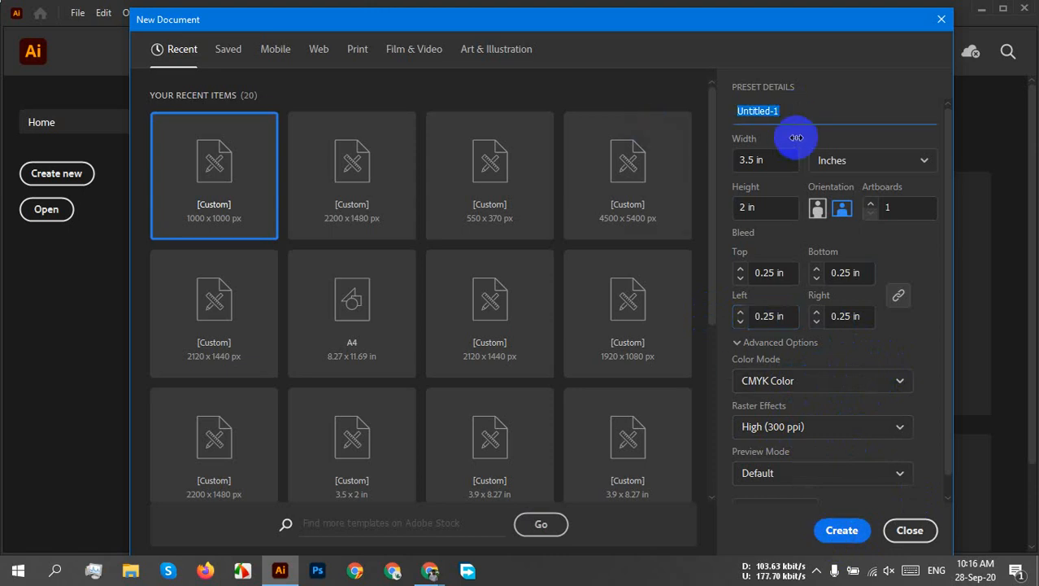
type("Busin")
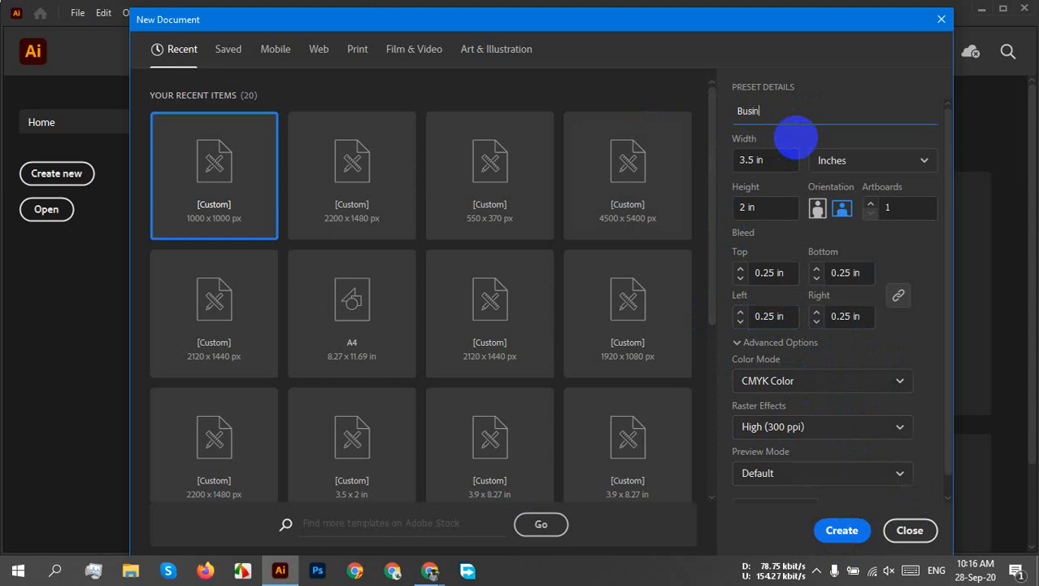
type("ess card")
left_click(907, 529)
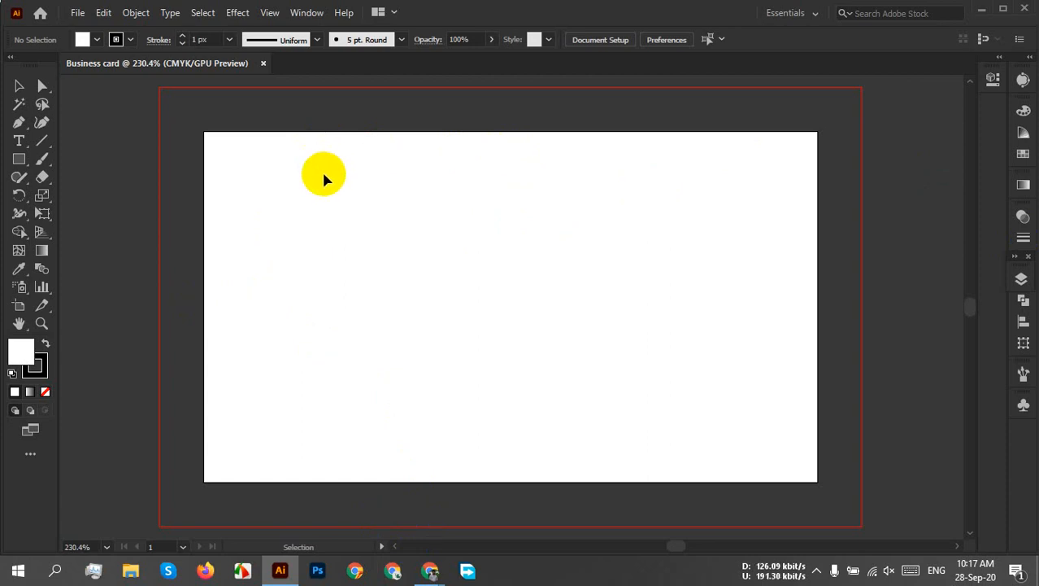
Draw a 3.5 × 2 in rectangle with exact dimensions
left_click(18, 159)
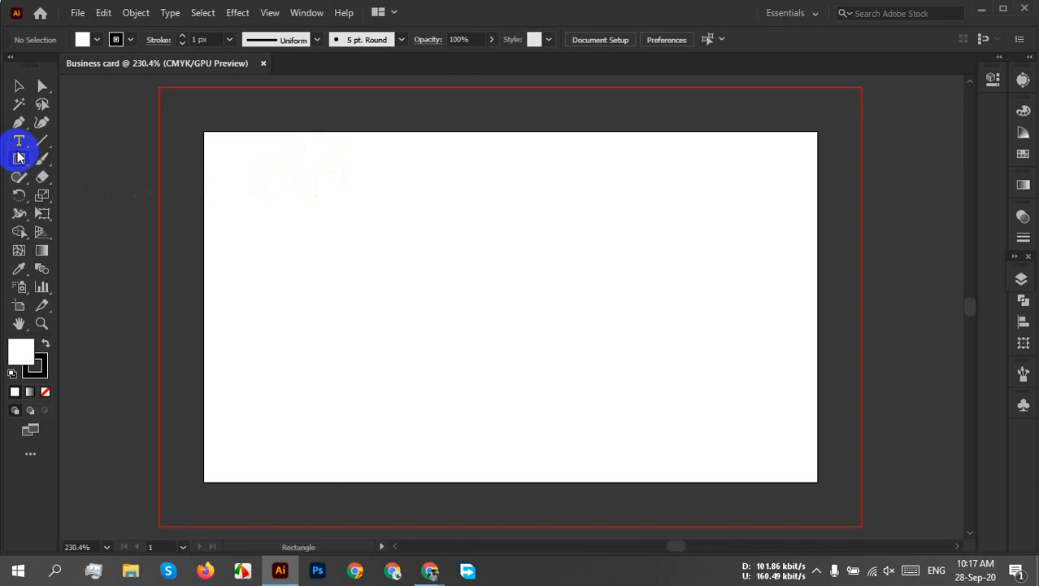
left_click(468, 249)
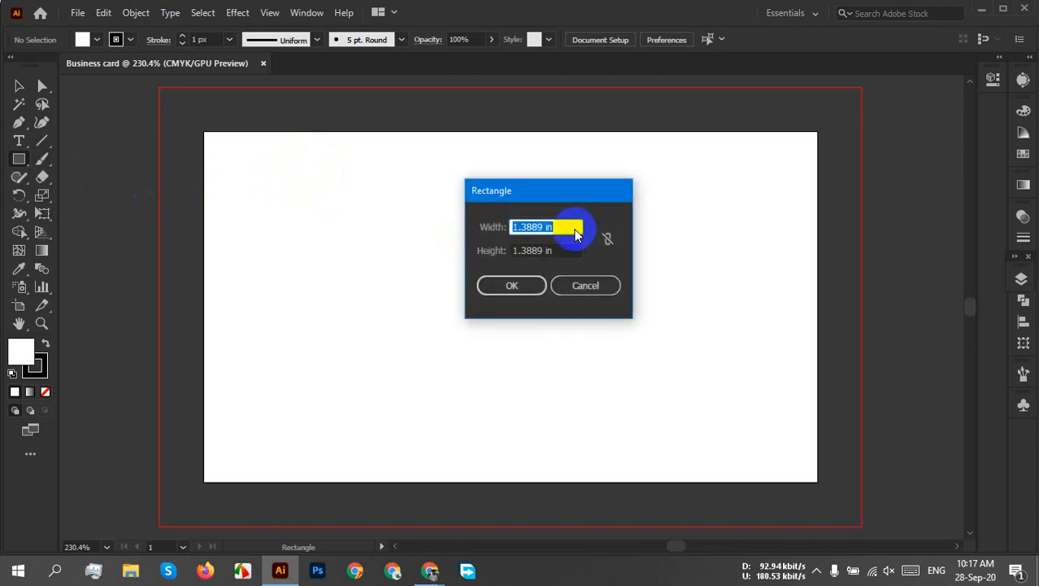
type("3.5")
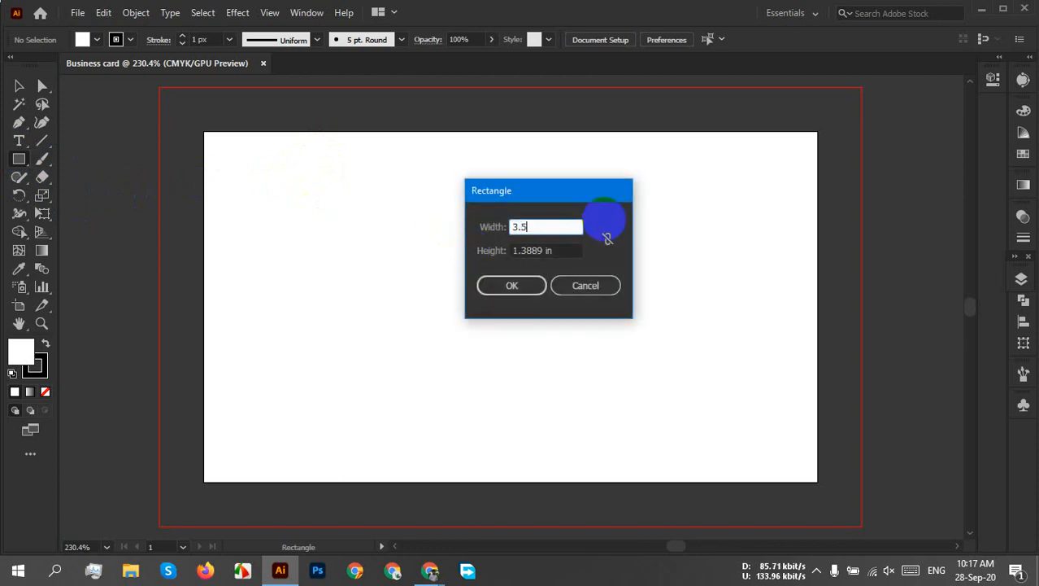
left_click(471, 246)
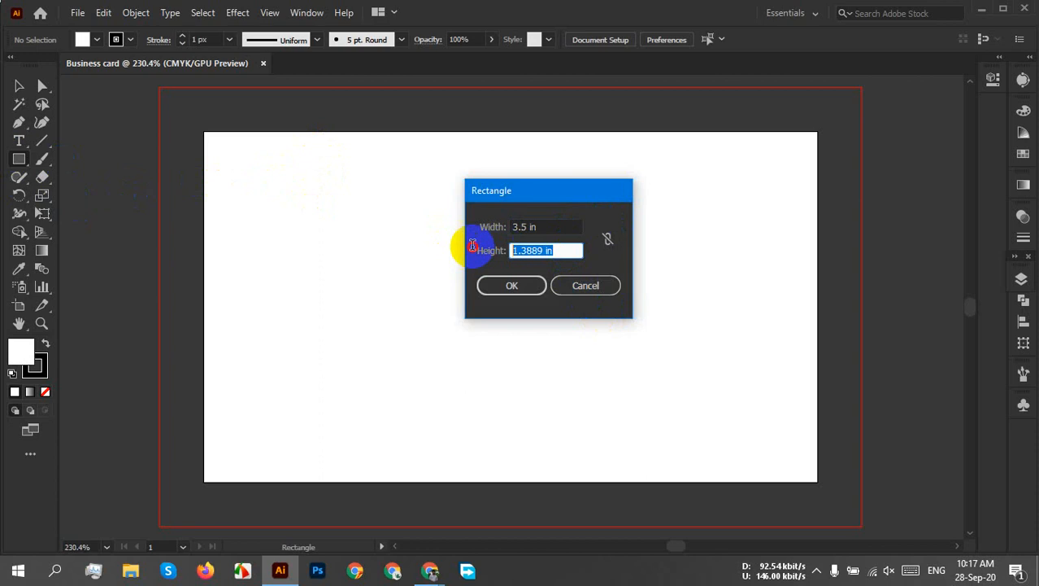
type("2")
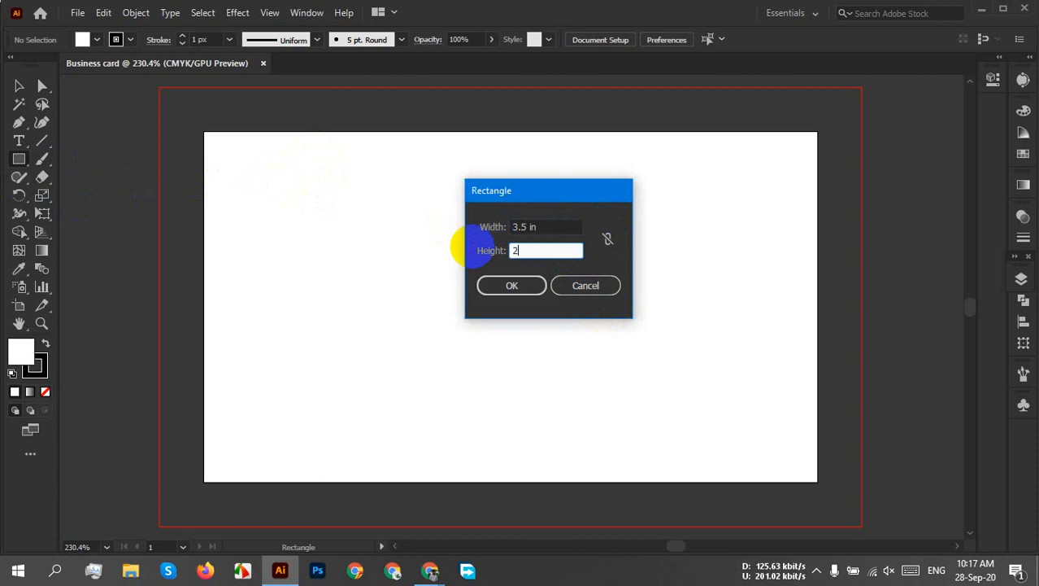
left_click(542, 296)
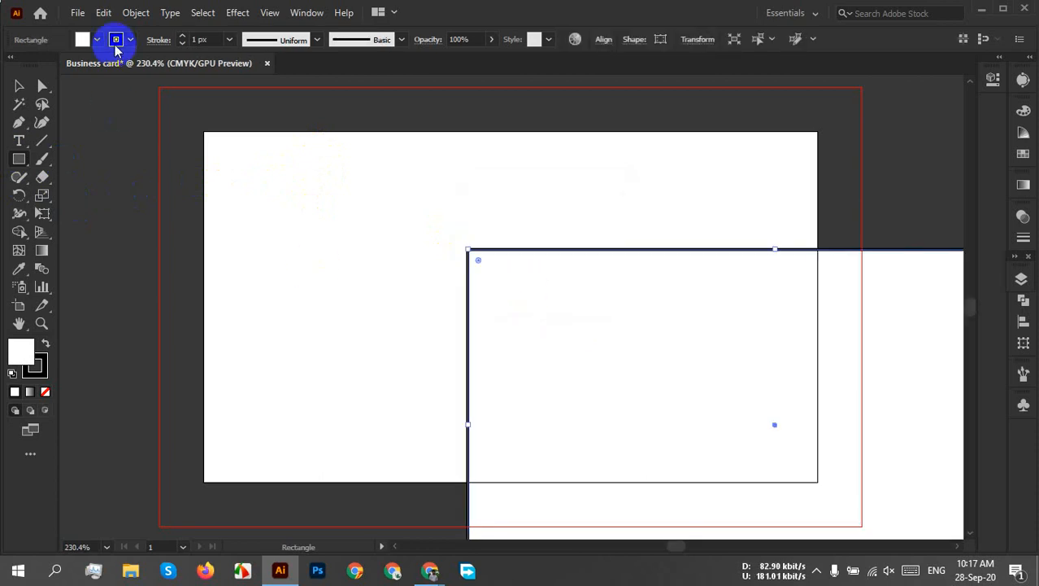
Remove the rectangle's stroke and move it over the artboard
left_click(117, 41)
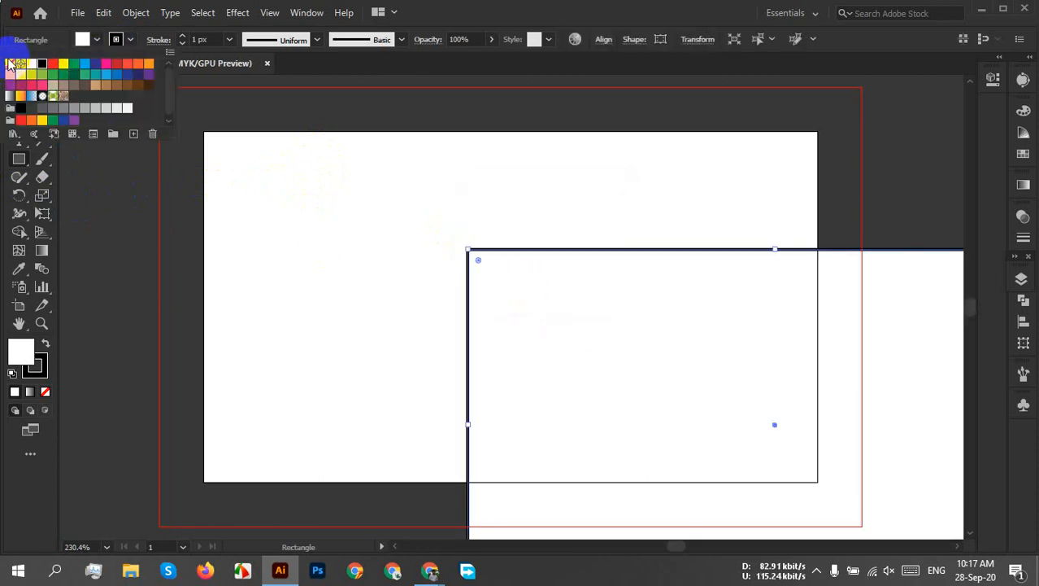
left_click(10, 63)
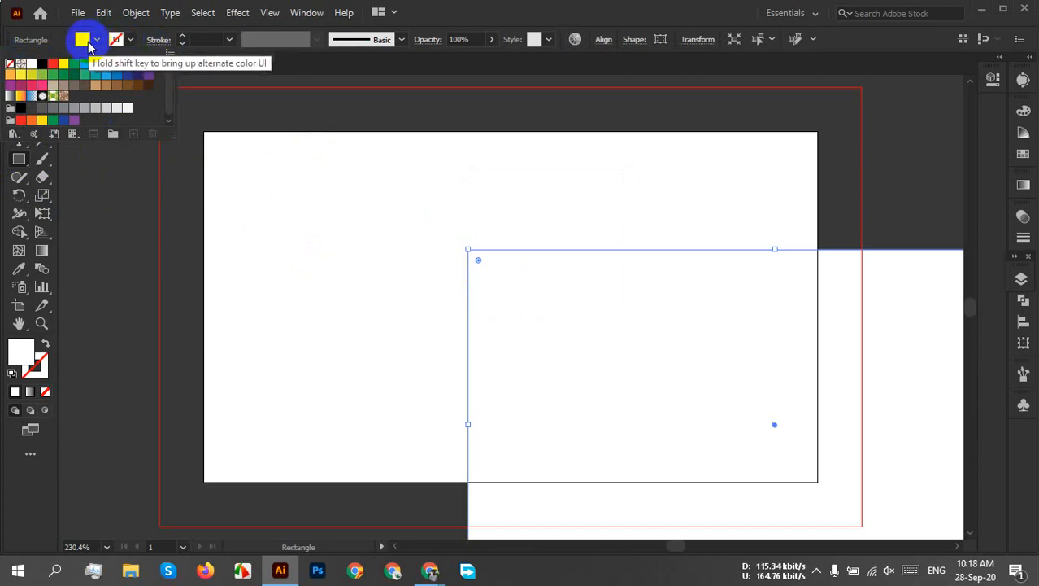
left_click(342, 118)
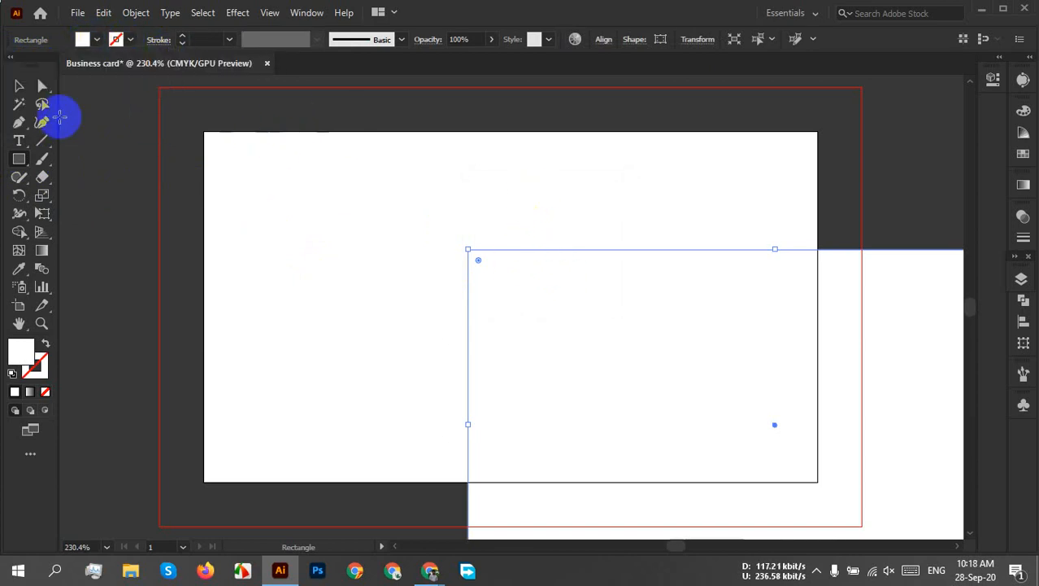
left_click(19, 86)
left_click_drag(561, 283, 409, 254)
Fill the rectangle dark grey (K=80) and centre it horizontally and vertically on the artboard
left_click(83, 40)
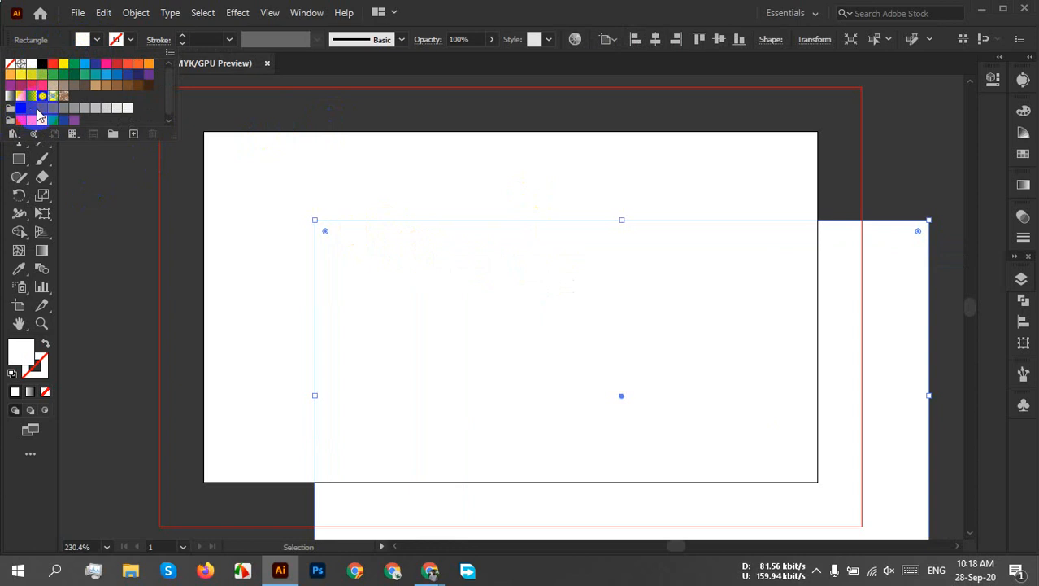
left_click(44, 111)
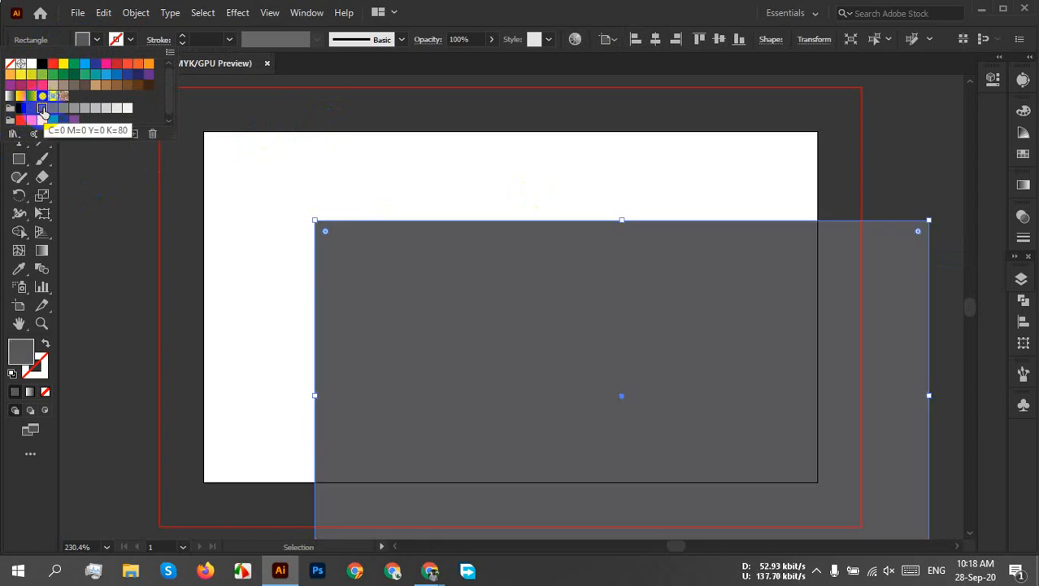
left_click(32, 108)
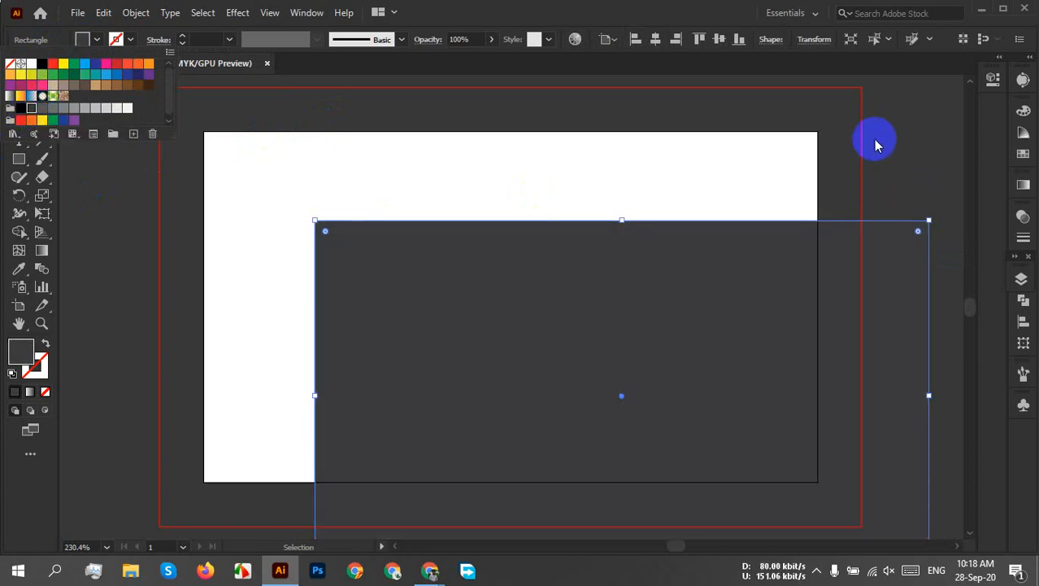
left_click(656, 39)
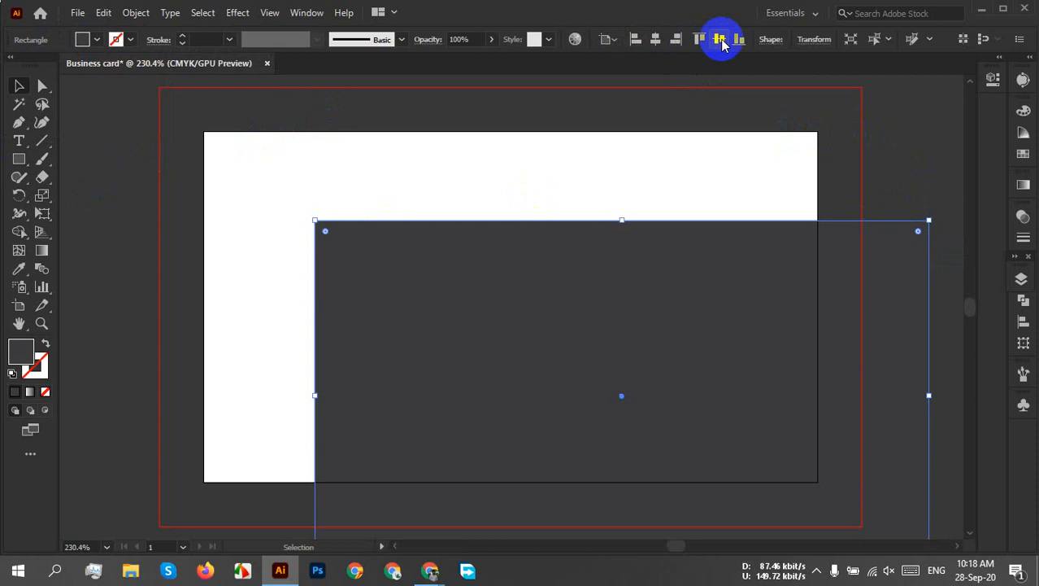
left_click(655, 39)
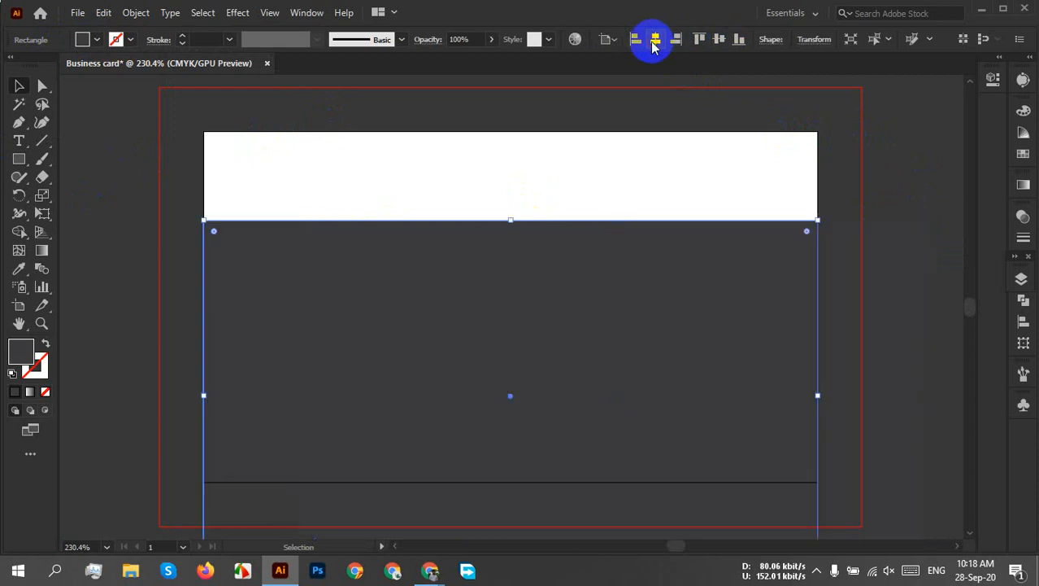
left_click(716, 40)
left_click(891, 297)
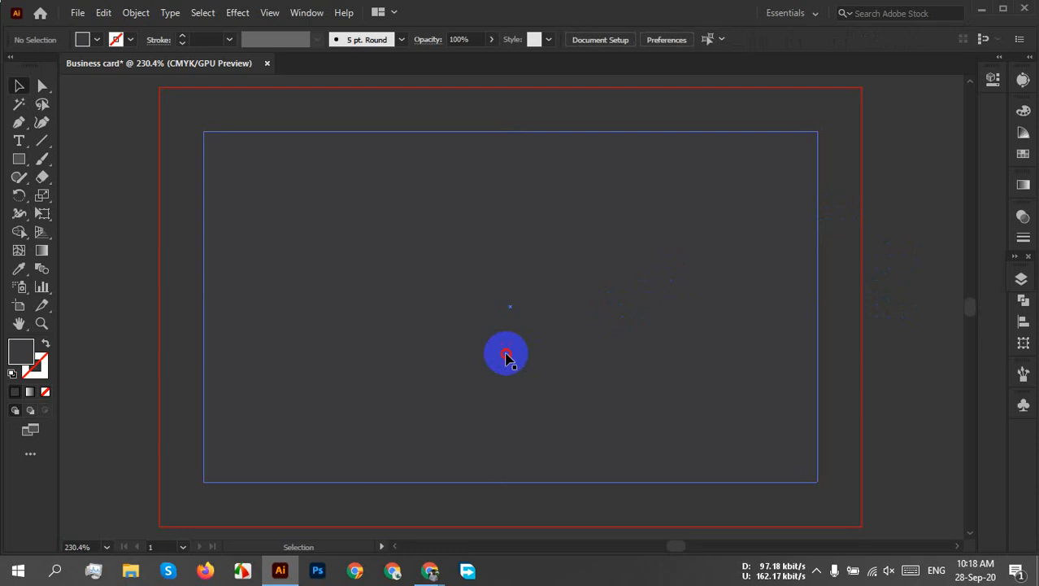
Change the background rectangle's fill to black
left_click(506, 358)
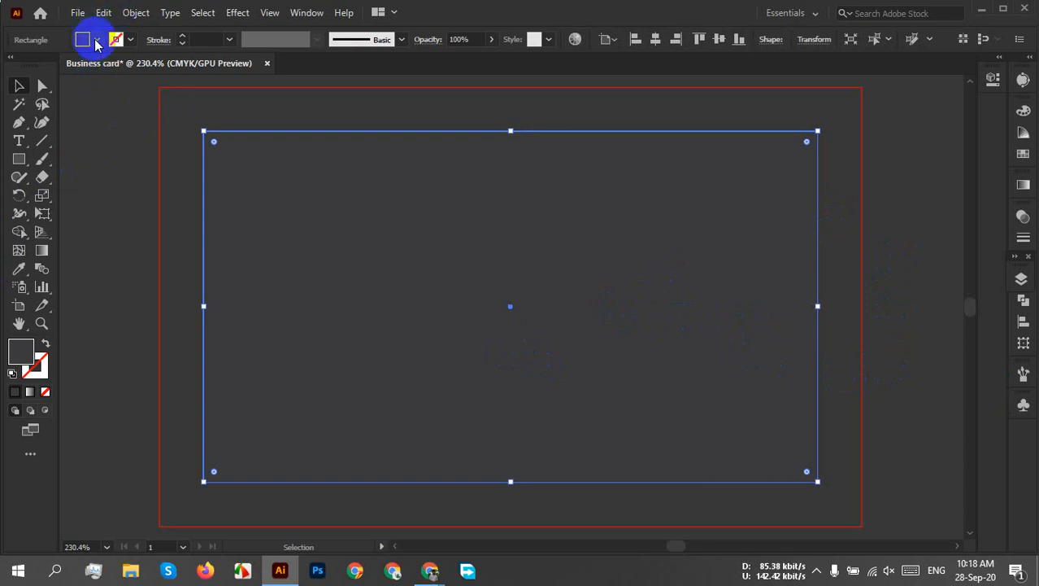
left_click(139, 163)
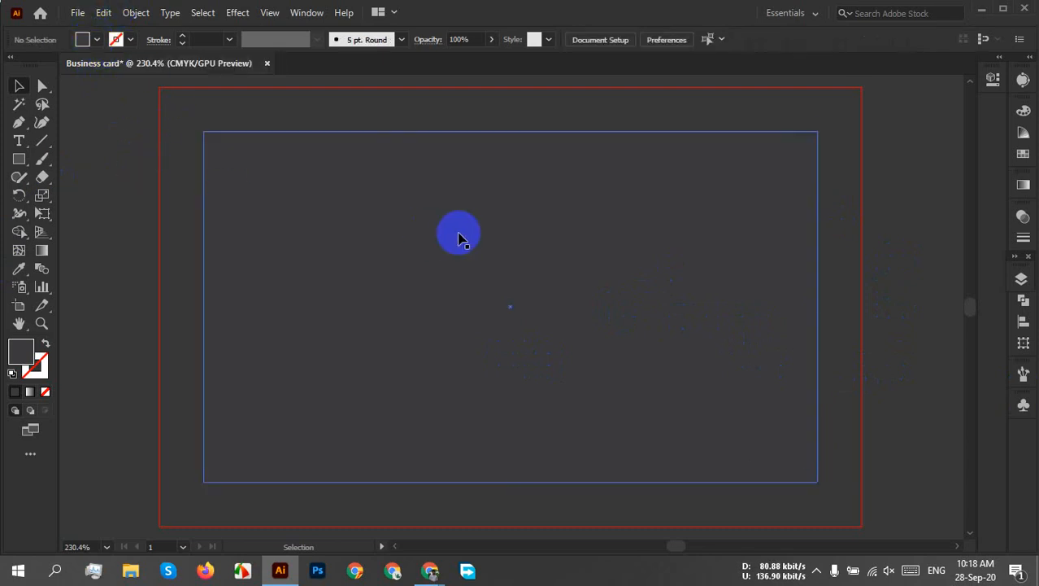
left_click(459, 236)
right_click(460, 237)
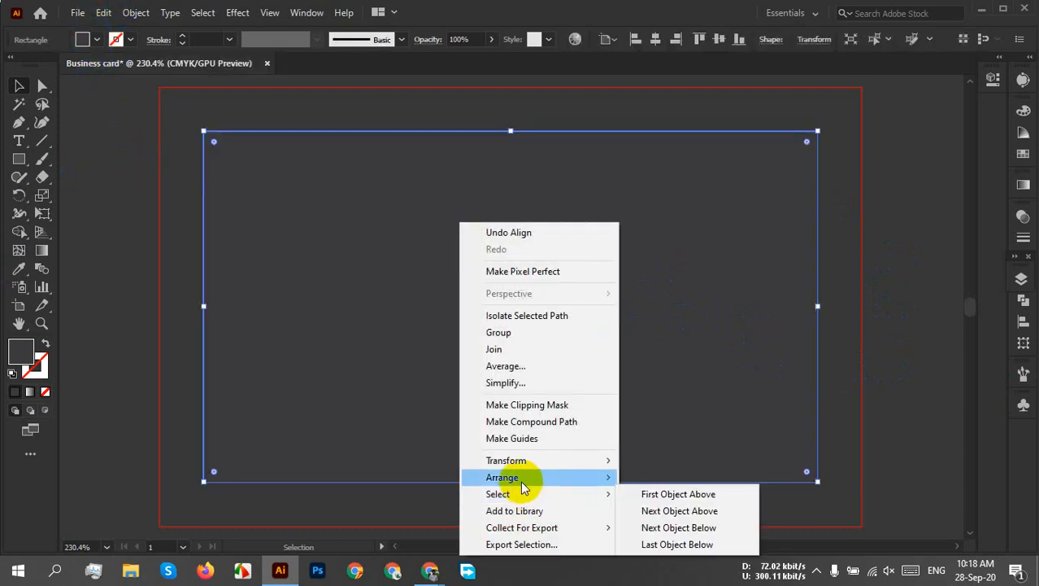
left_click(84, 39)
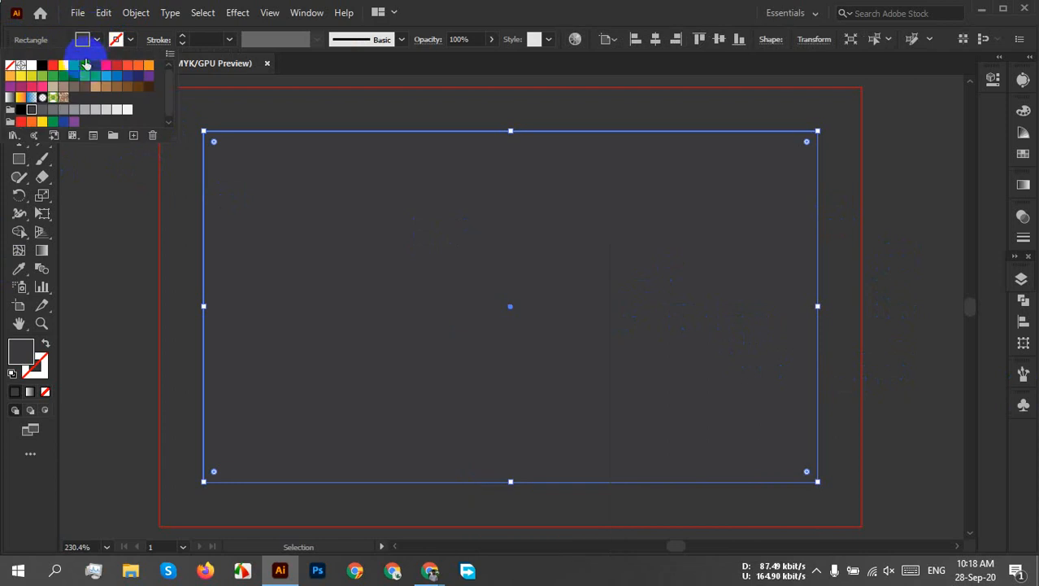
left_click(44, 66)
left_click(866, 299)
left_click(864, 296)
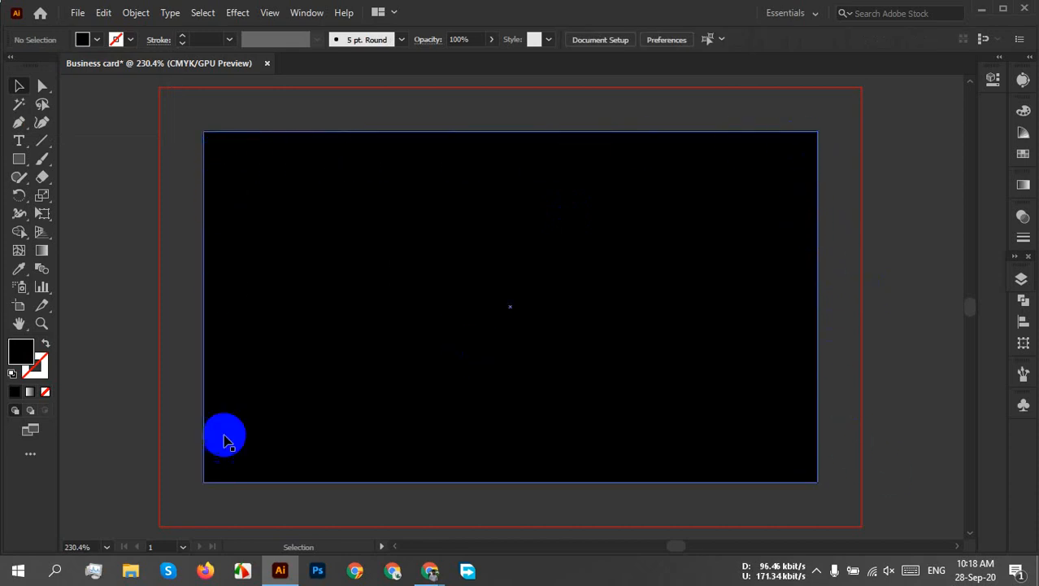
Send the black rectangle to the back with Arrange > Send to Back
left_click(543, 313)
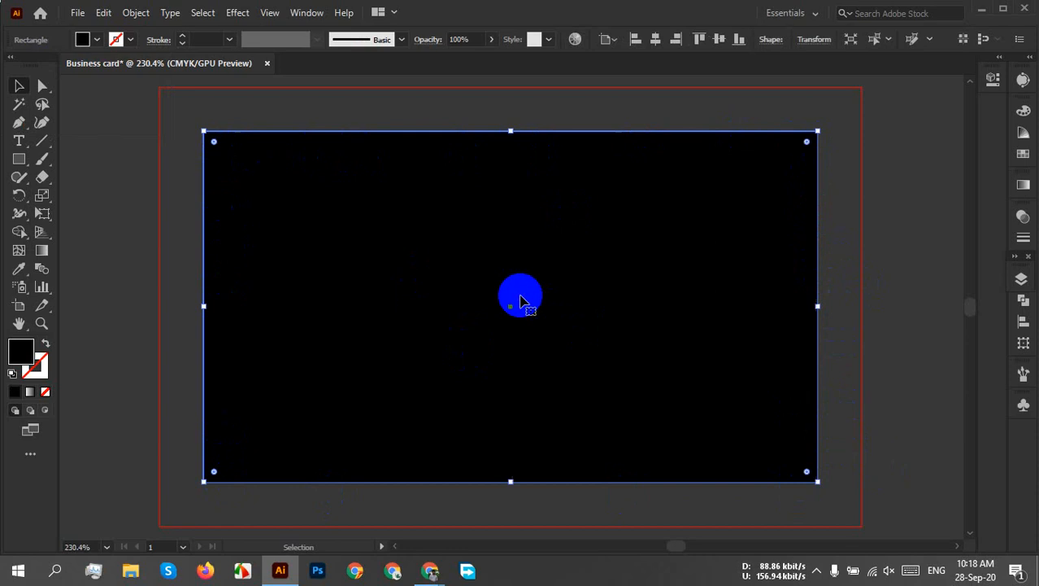
right_click(522, 301)
mouse_move(667, 498)
mouse_move(618, 476)
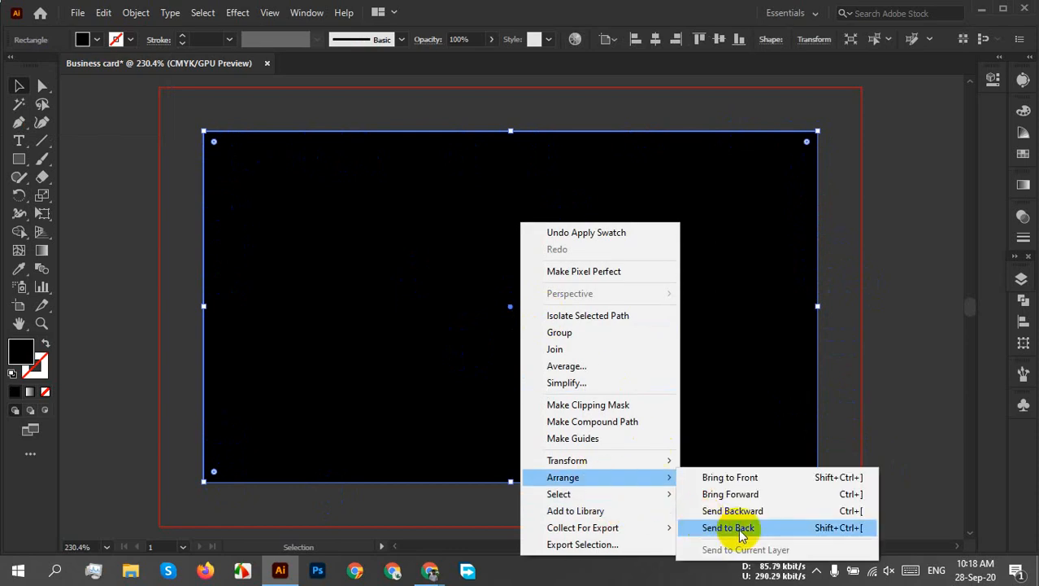
left_click(728, 527)
left_click(859, 288)
left_click(655, 257)
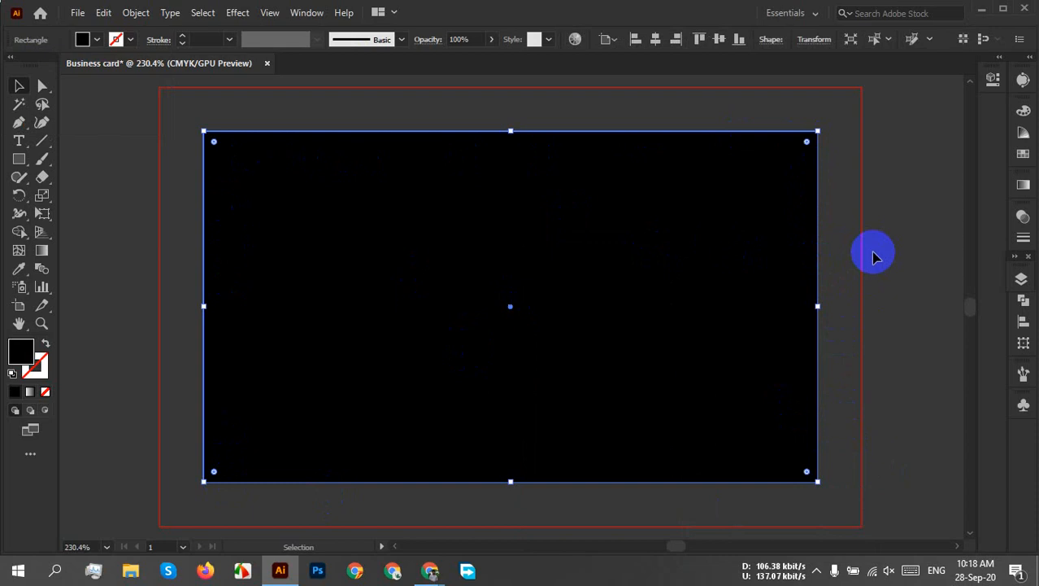
Lock the black rectangle in Layer 1 of the Layers panel
left_click(1023, 279)
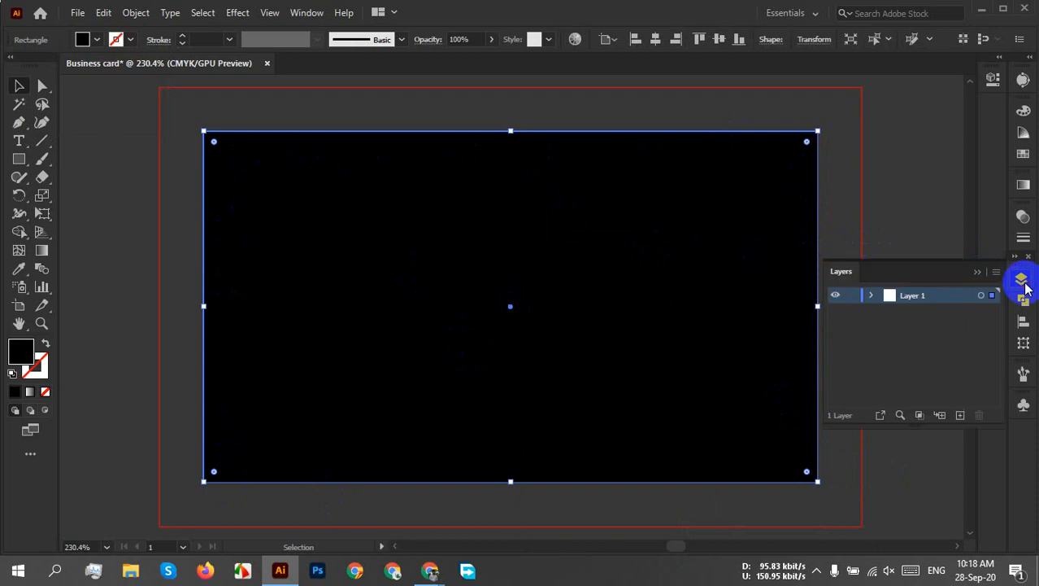
left_click(871, 296)
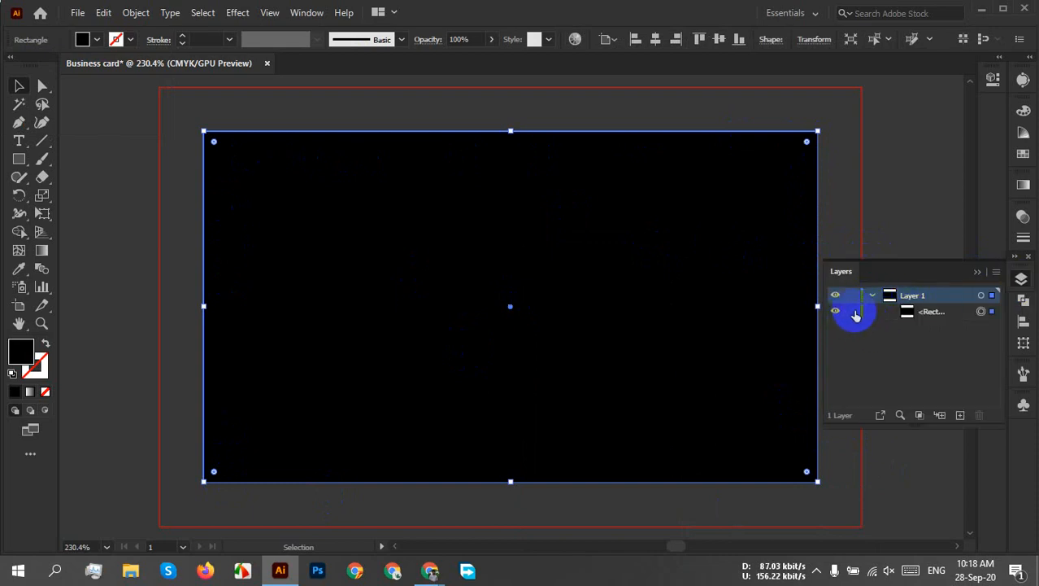
left_click(853, 312)
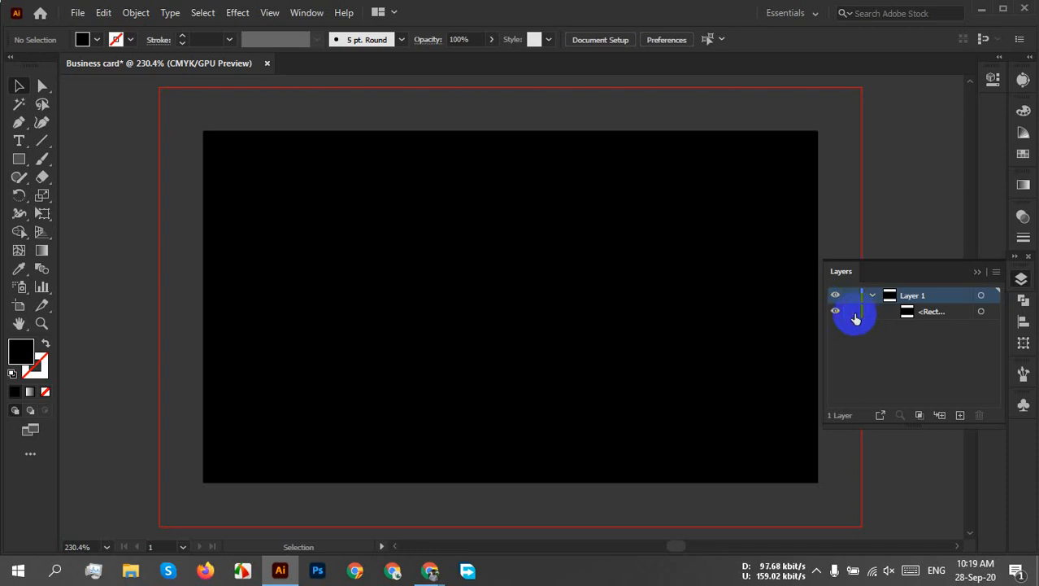
Re-lock the black background in Layers, confirm a marquee can't select it, and collapse the panel
left_click(735, 314)
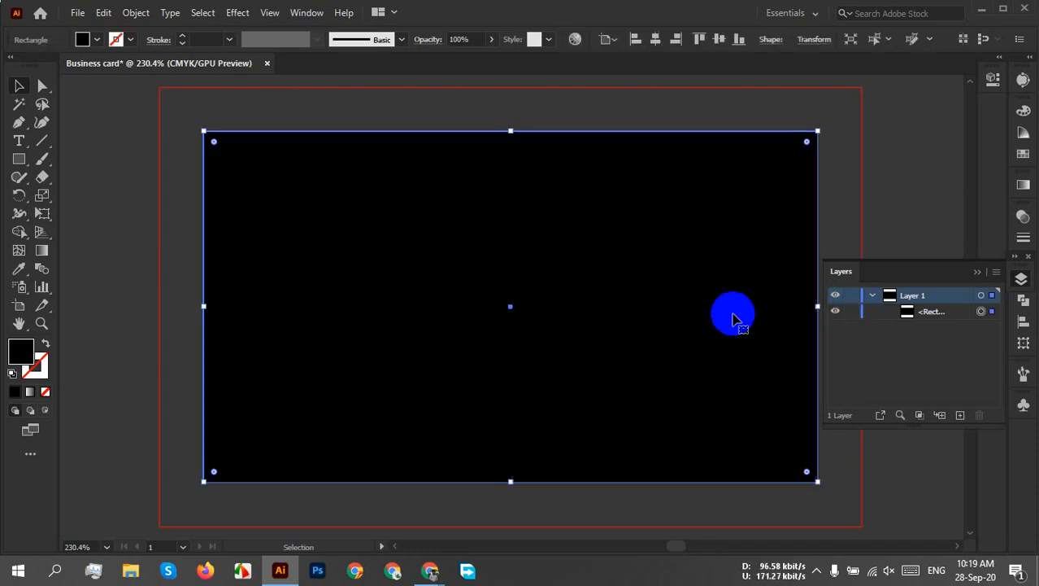
left_click(850, 314)
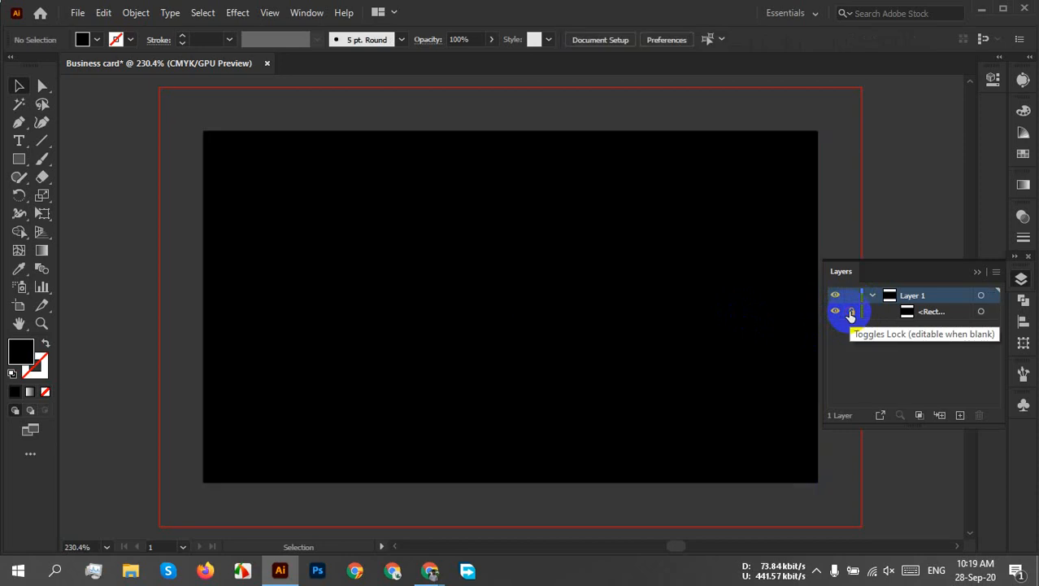
left_click_drag(288, 264, 669, 268)
left_click(974, 272)
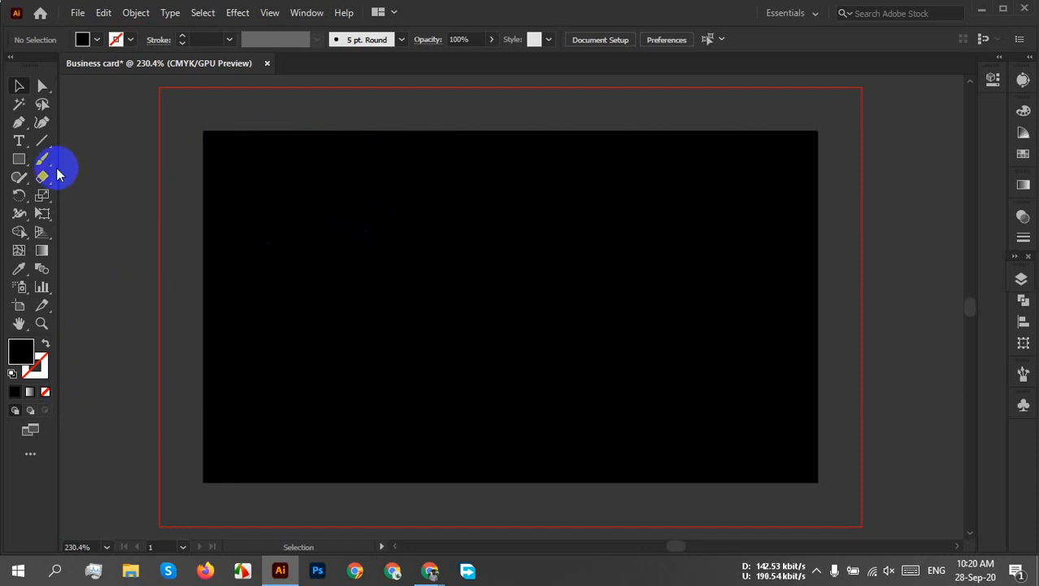
Draw a 3.25 × 1.75 in rectangle with exact dimensions
left_click(20, 160)
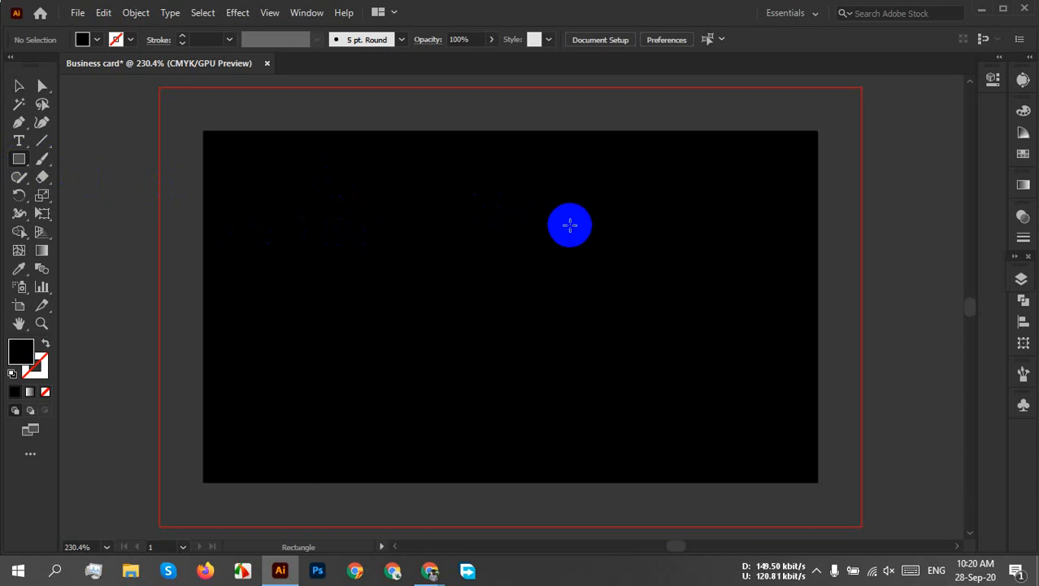
left_click(570, 225)
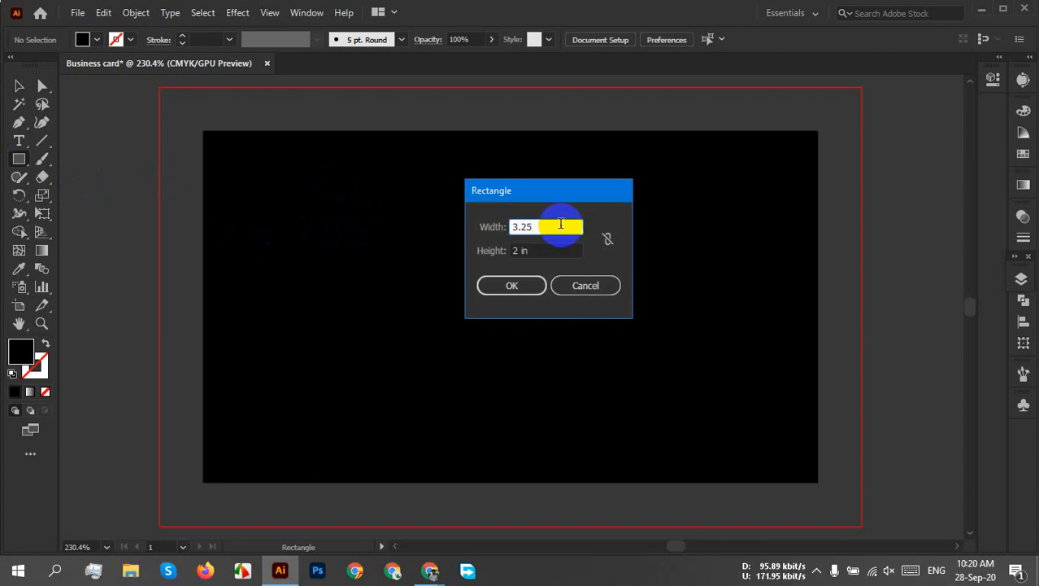
key("Tab")
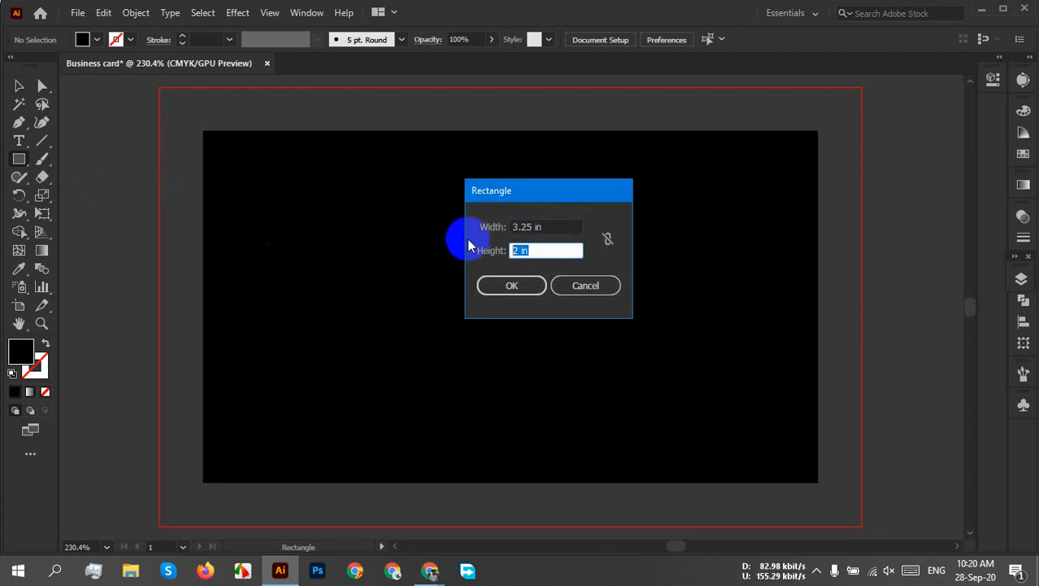
type("1.75")
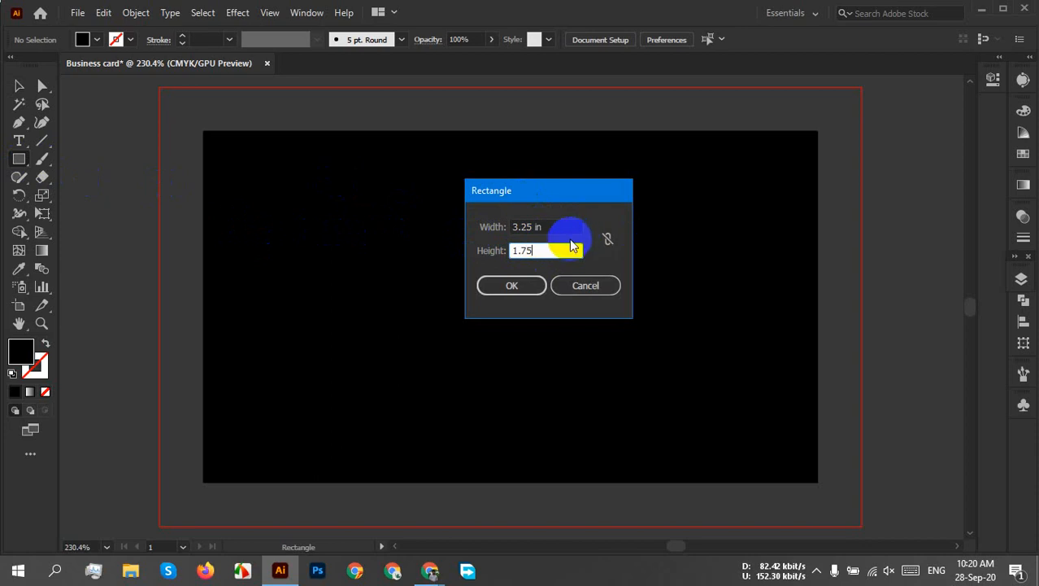
left_click(558, 229)
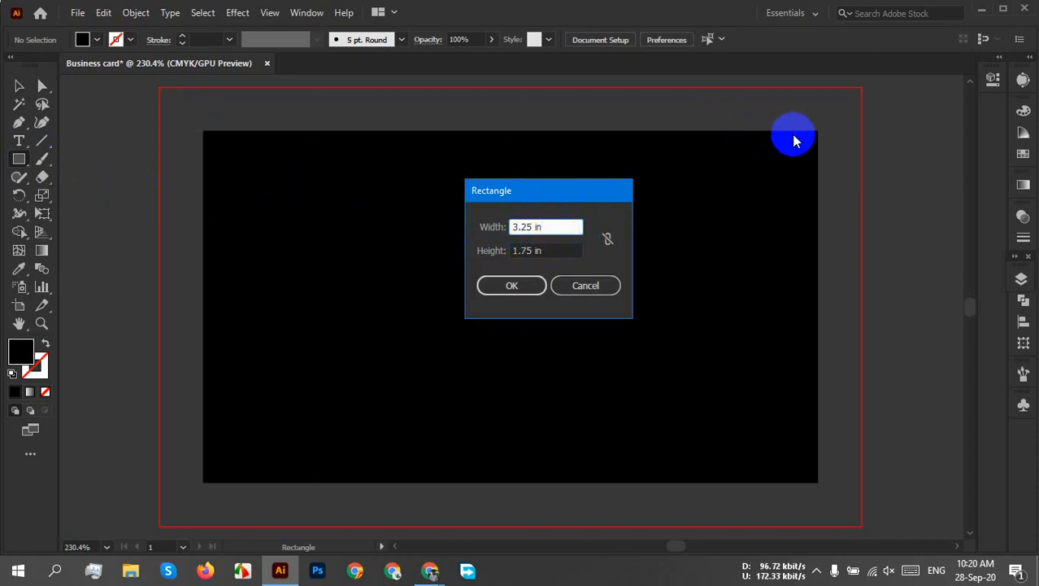
double_click(533, 225)
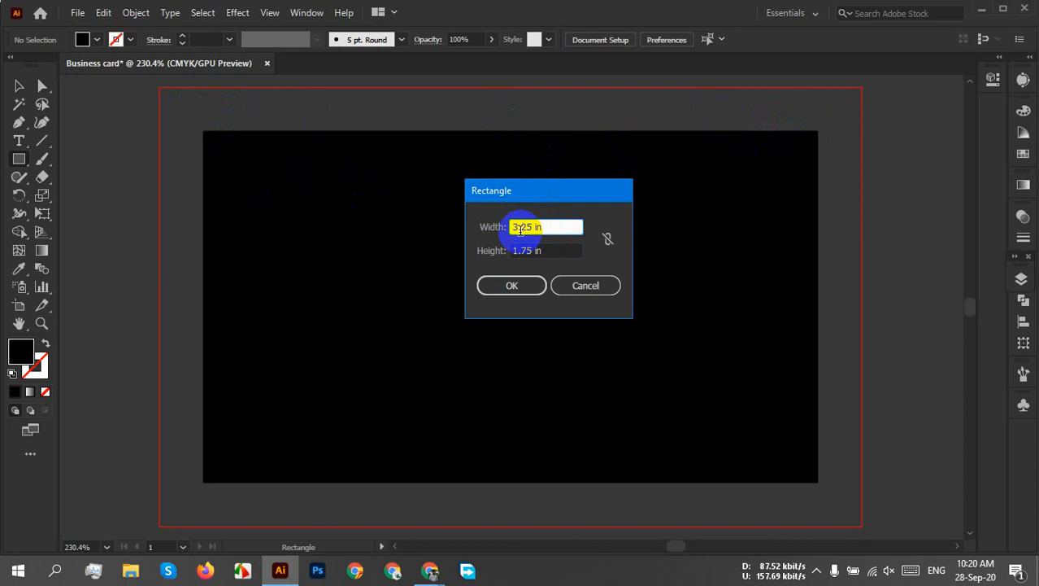
left_click_drag(555, 227, 482, 221)
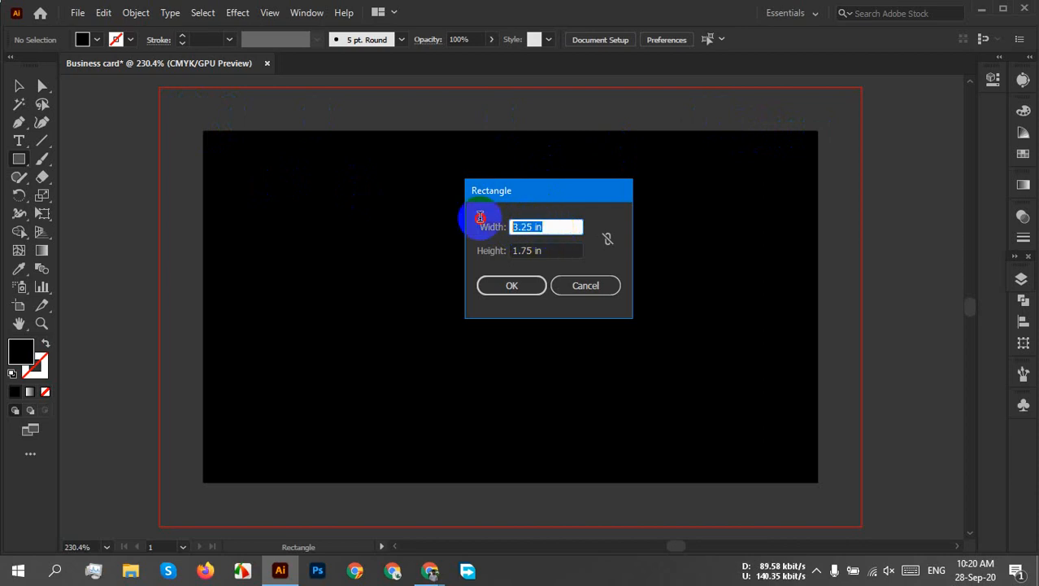
left_click(549, 250)
left_click_drag(556, 252, 477, 244)
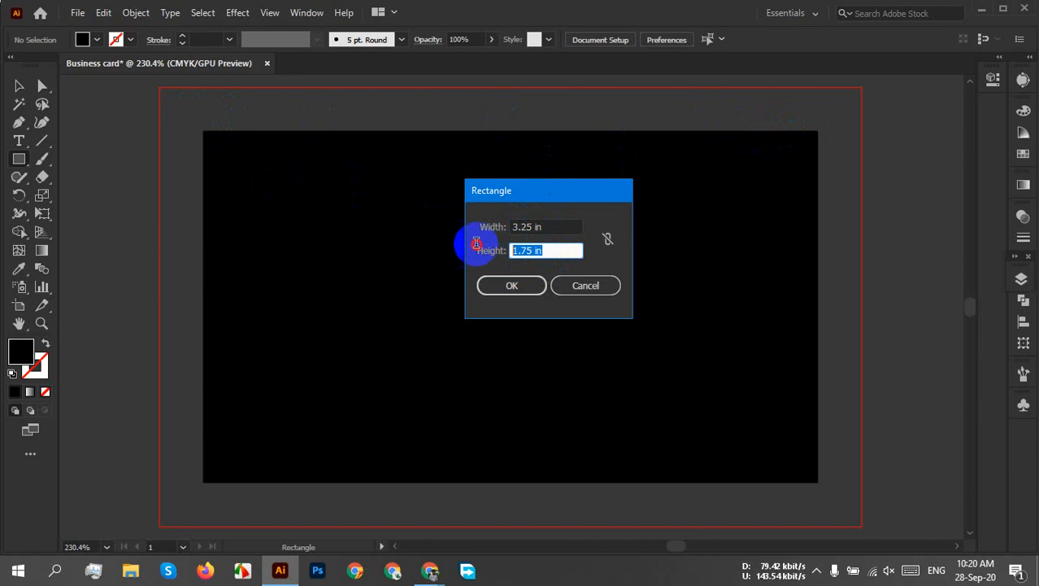
left_click(511, 285)
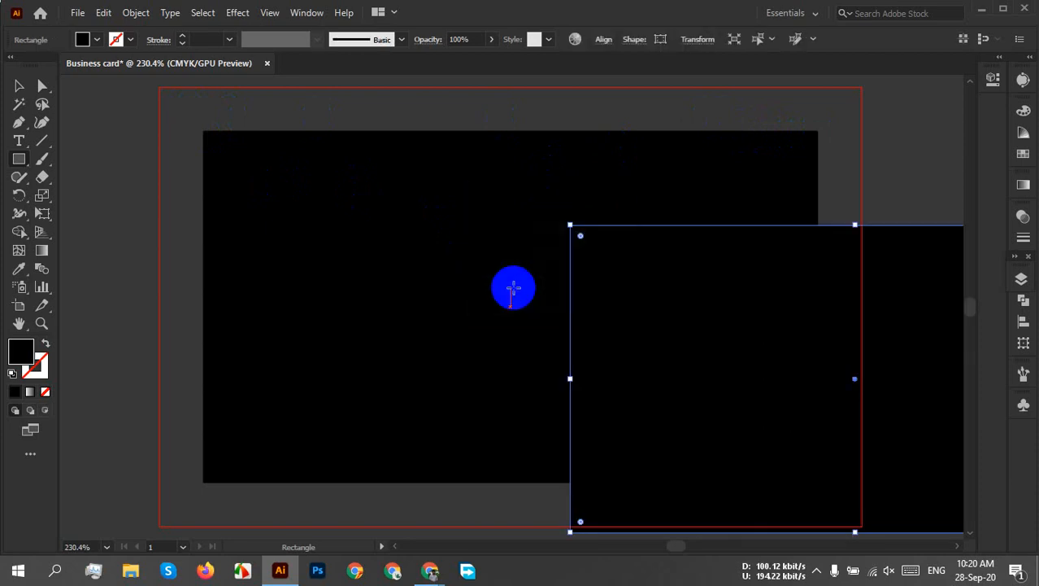
Fill it yellow and centre it horizontally and vertically, aligned to the artboard
left_click(84, 38)
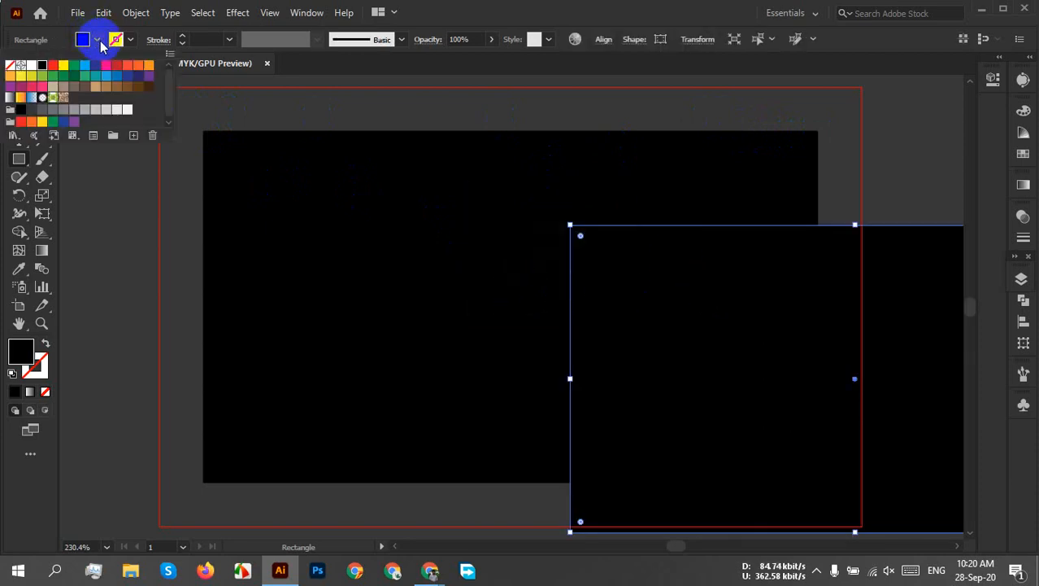
left_click(62, 66)
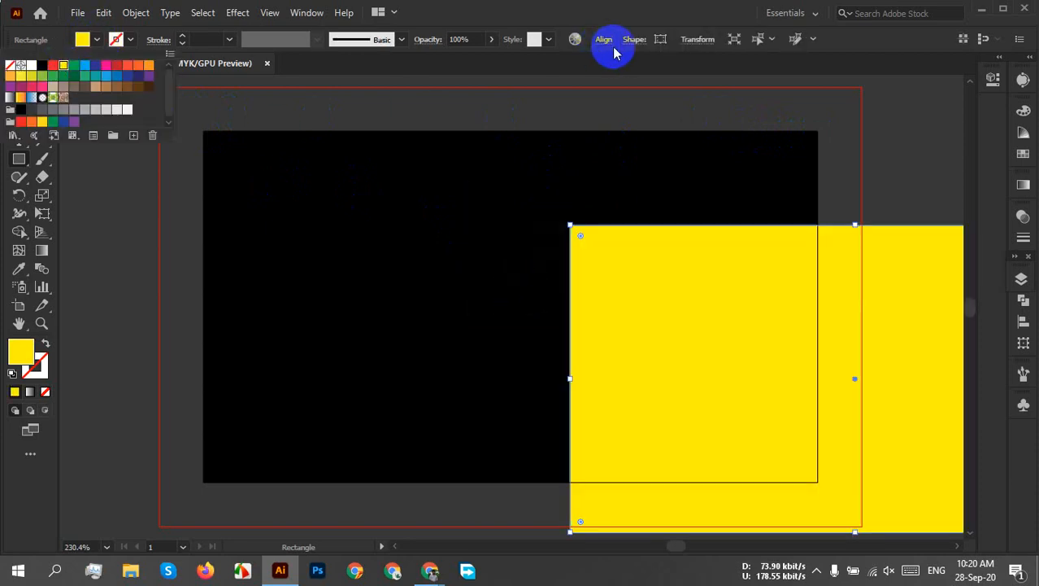
left_click(836, 79)
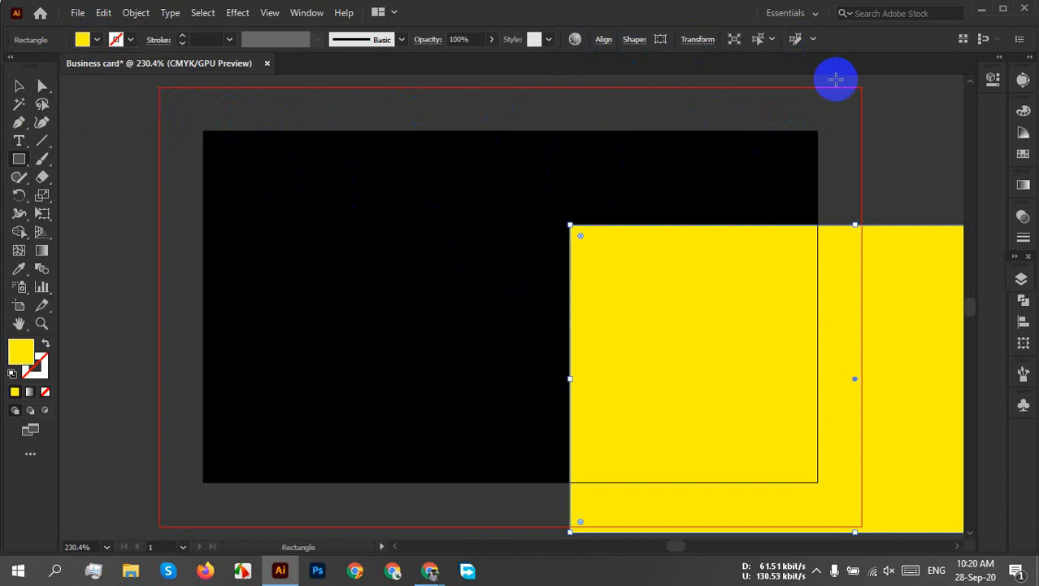
left_click(604, 40)
left_click(477, 82)
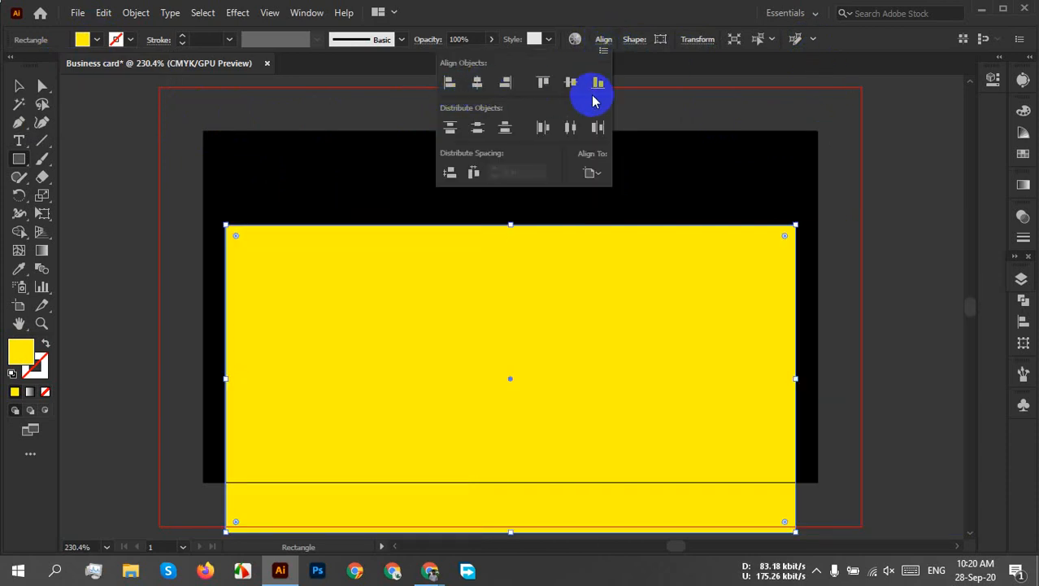
left_click(595, 169)
left_click(645, 226)
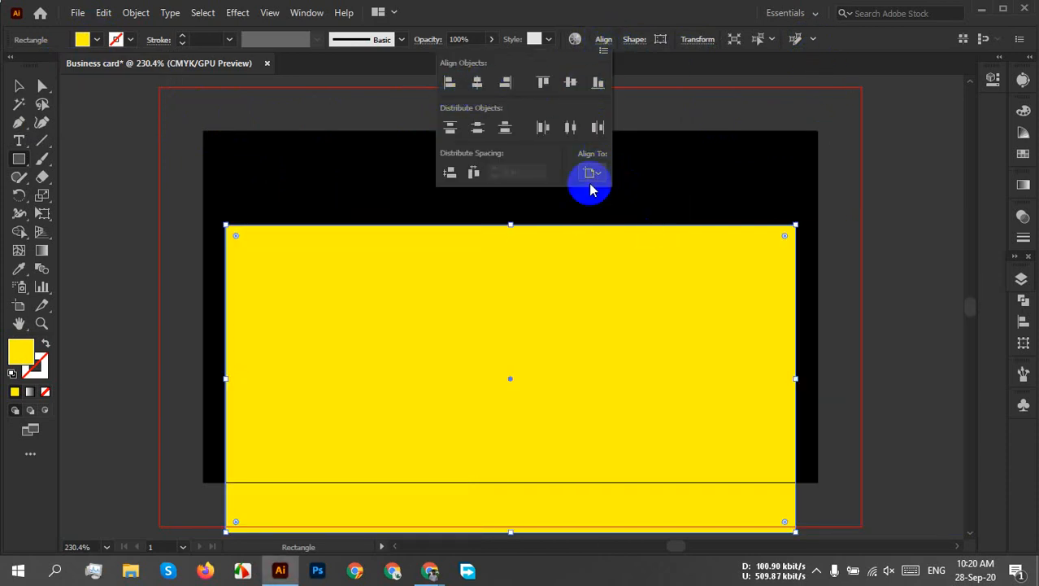
left_click(571, 82)
left_click(629, 66)
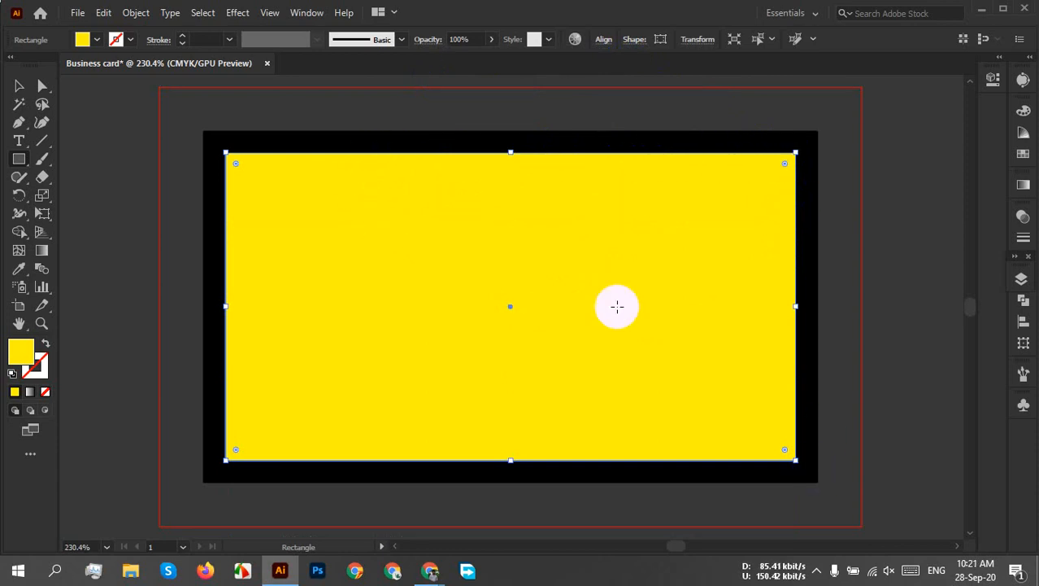
Convert the yellow rectangle into guides with Make Guides
right_click(581, 244)
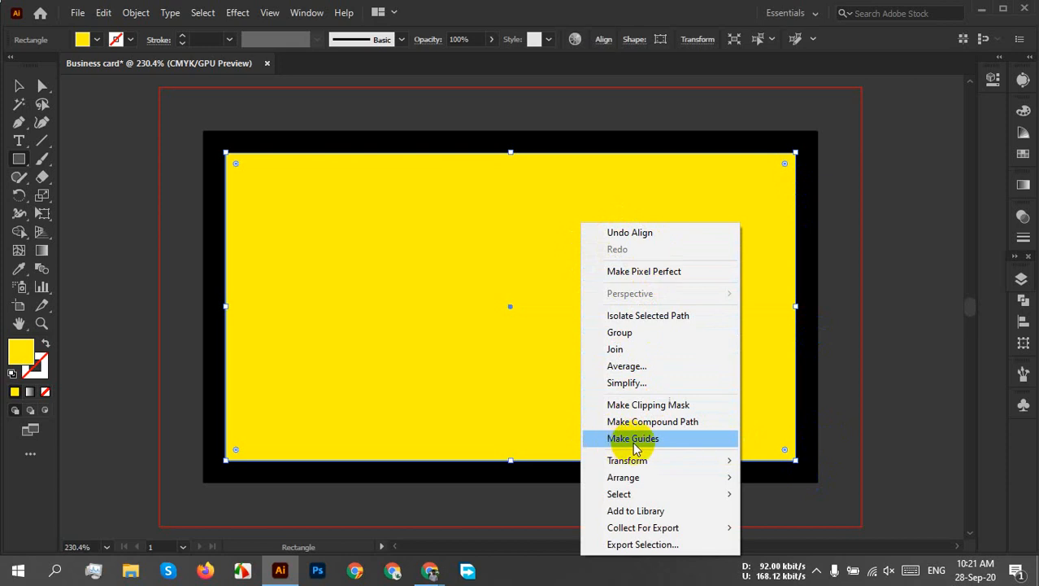
left_click(689, 443)
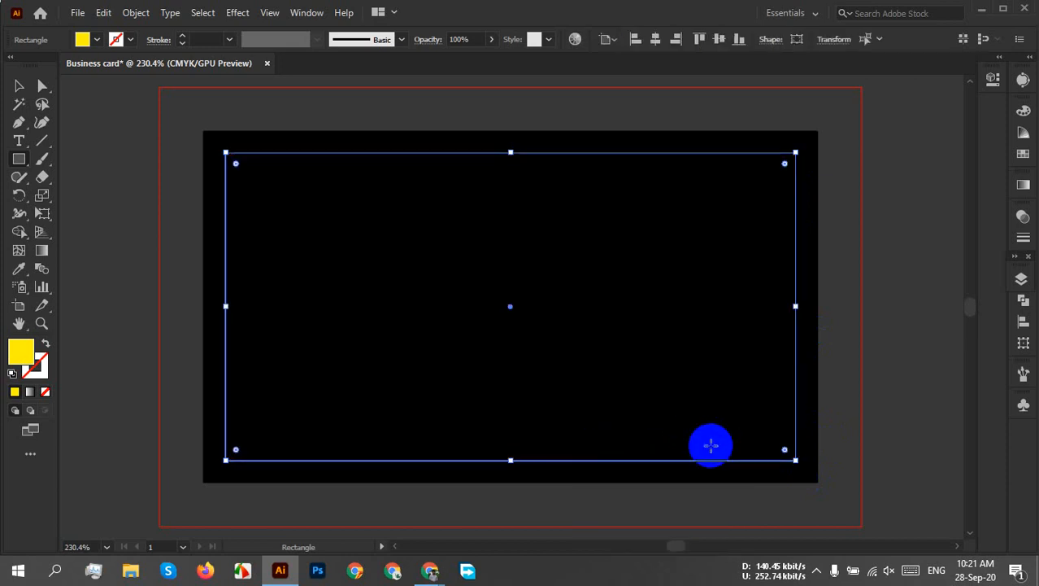
left_click(883, 372)
left_click(594, 298)
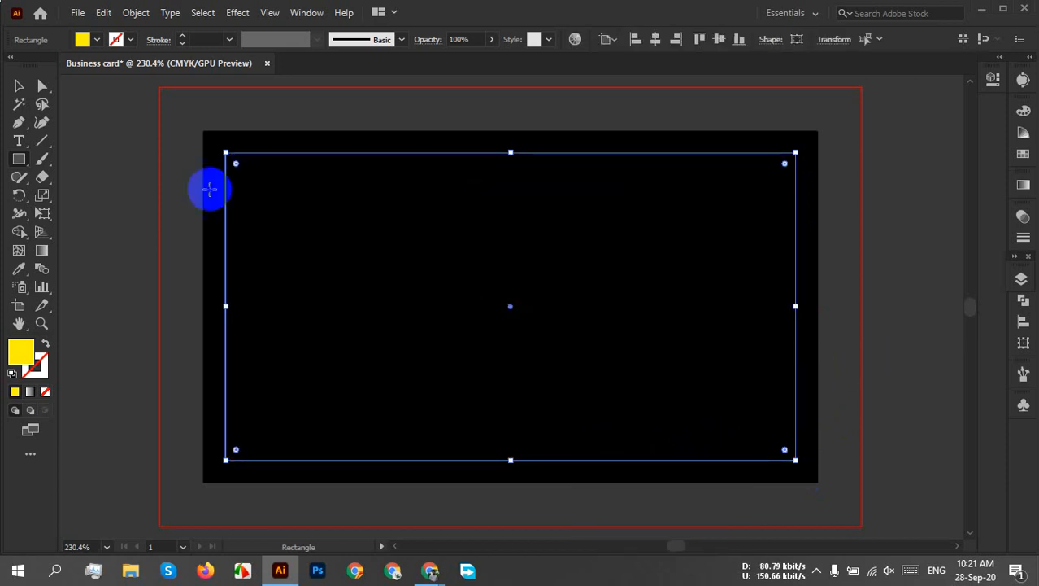
Select the guide rectangle and lock the guides
left_click(18, 86)
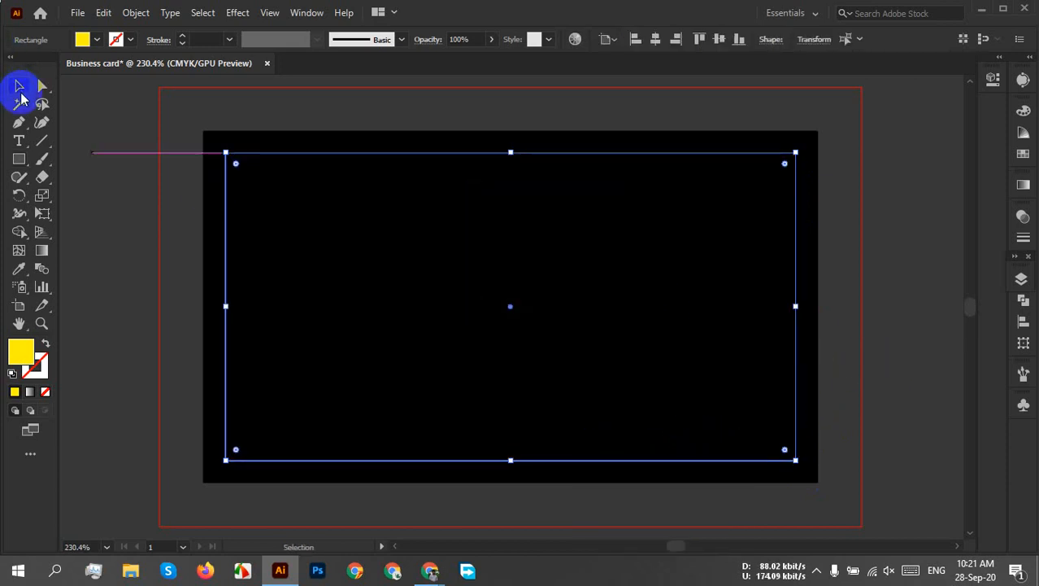
left_click(318, 116)
left_click(485, 155)
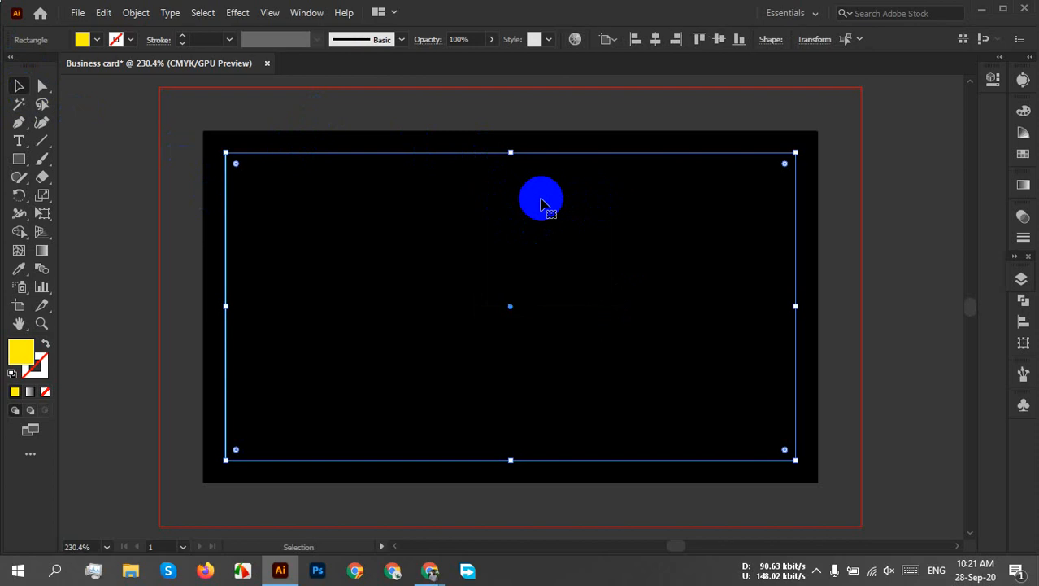
right_click(542, 203)
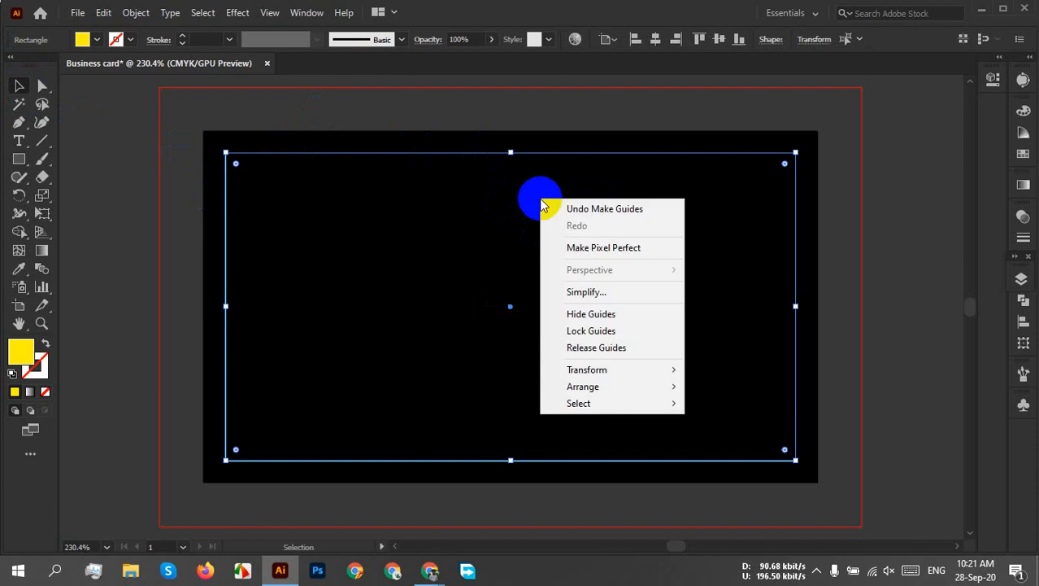
left_click(596, 332)
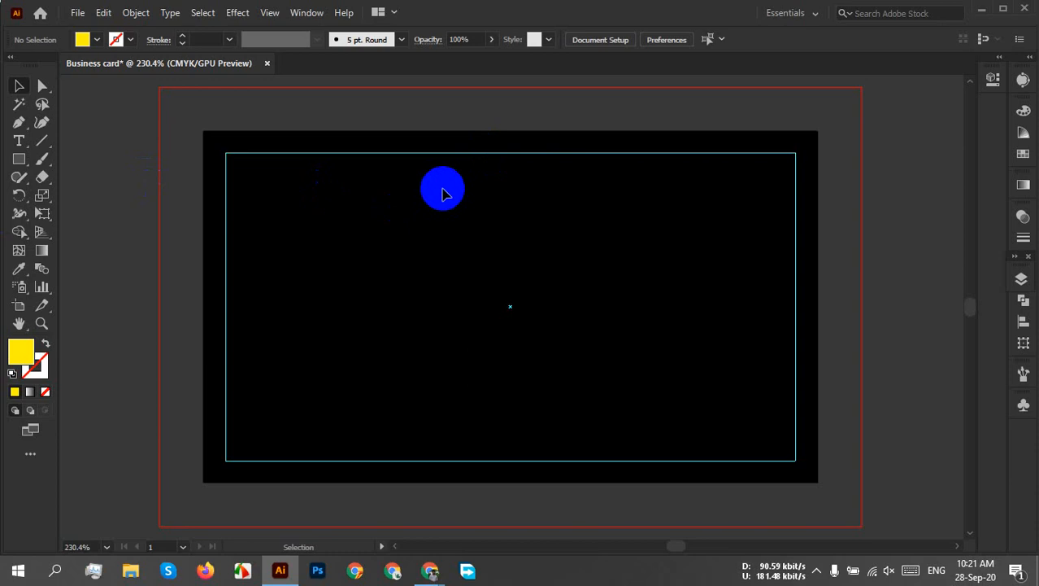
right_click(443, 193)
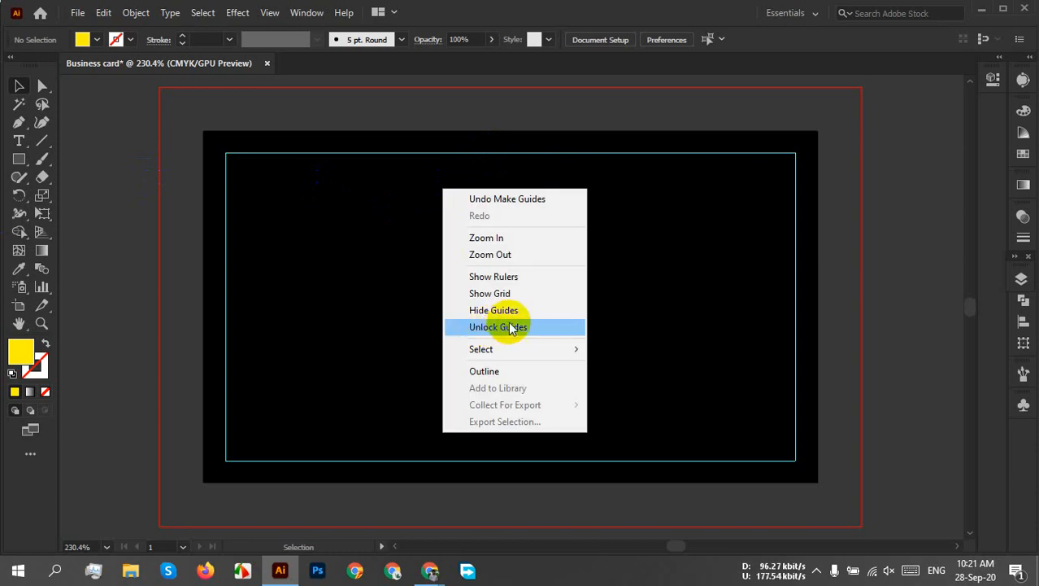
left_click(698, 321)
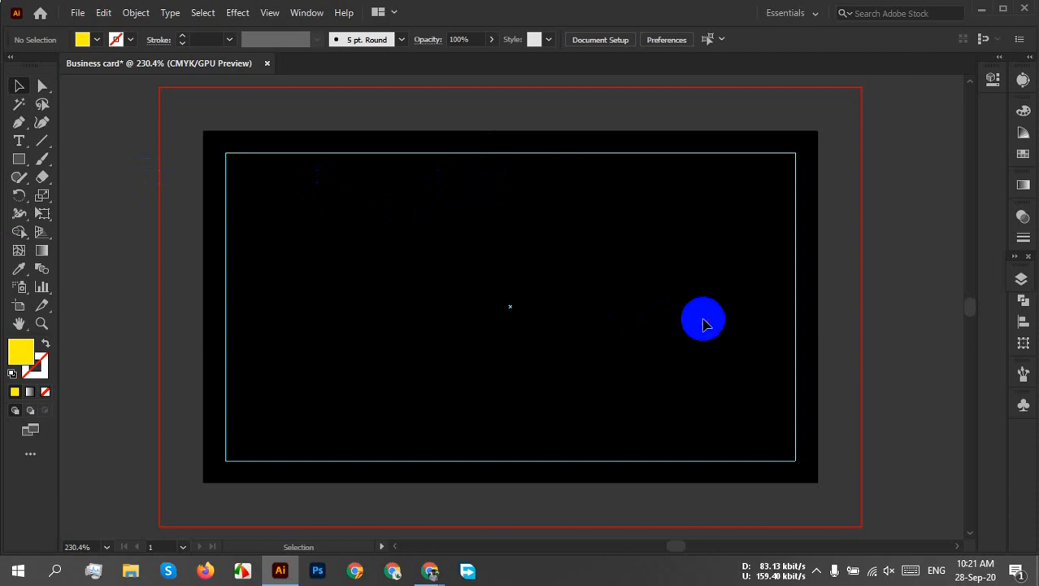
left_click(18, 158)
left_click(476, 236)
left_click(510, 286)
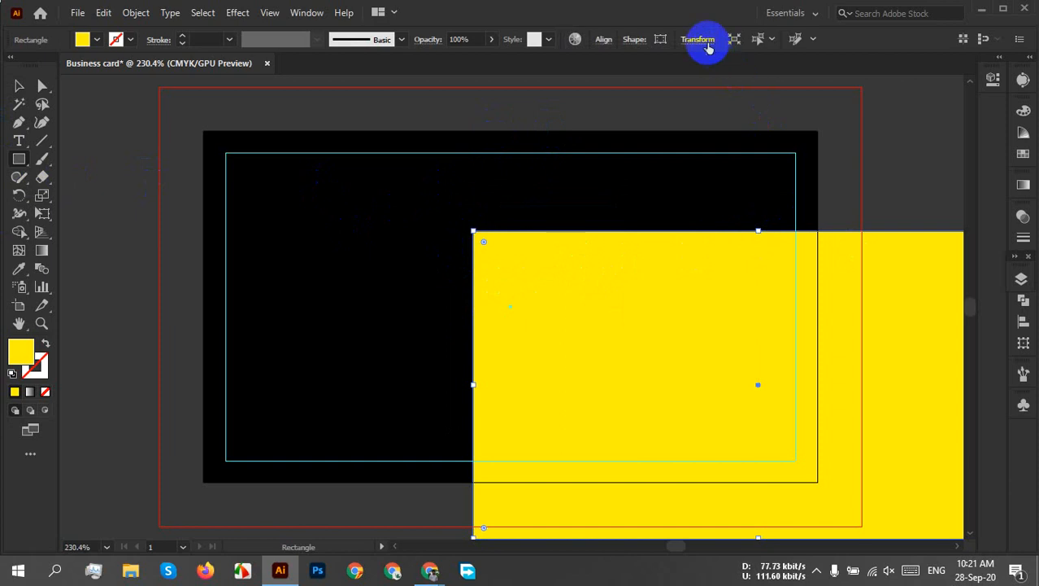
right_click(659, 278)
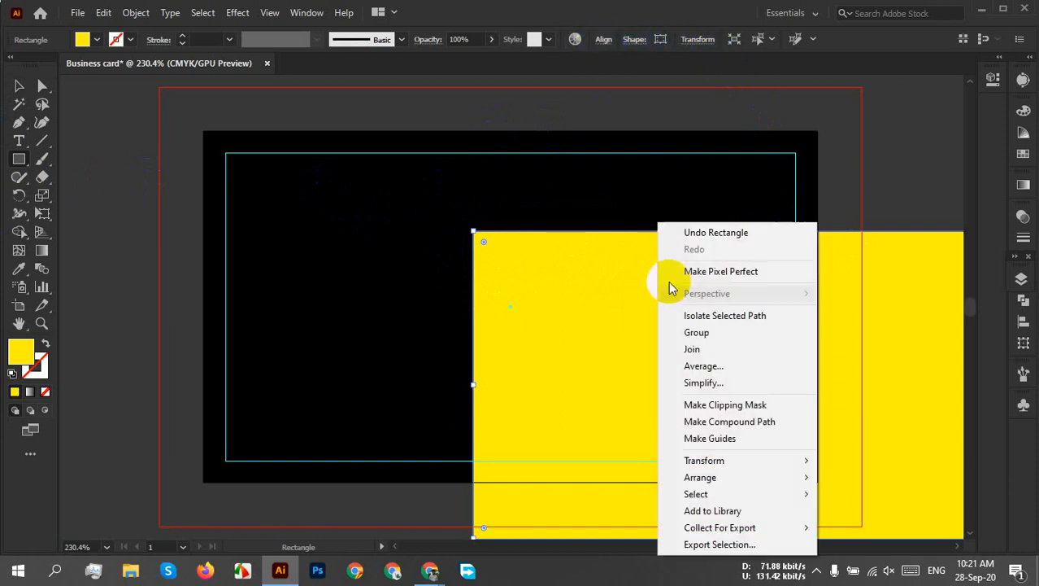
left_click(735, 443)
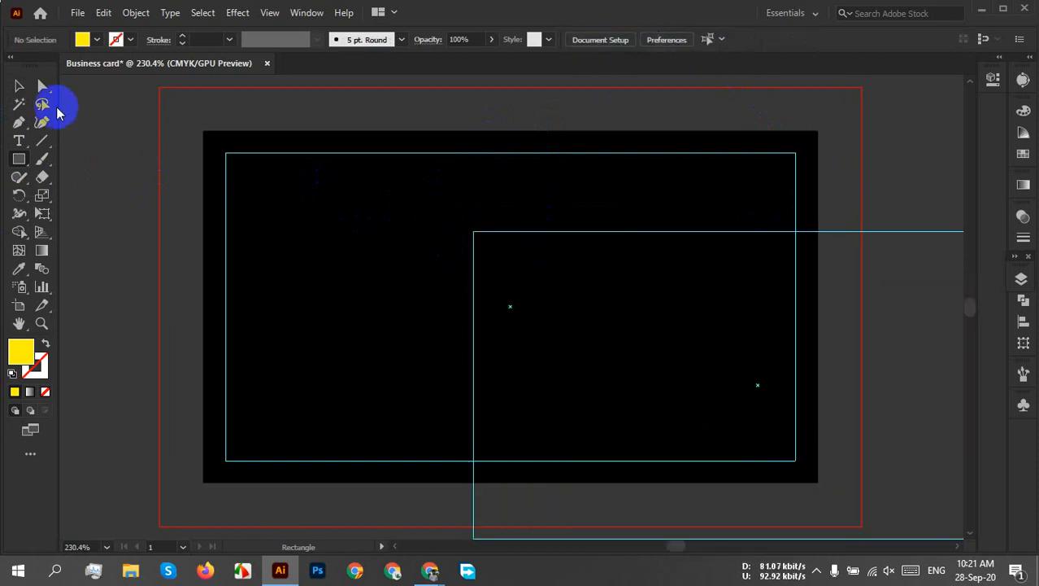
left_click(21, 87)
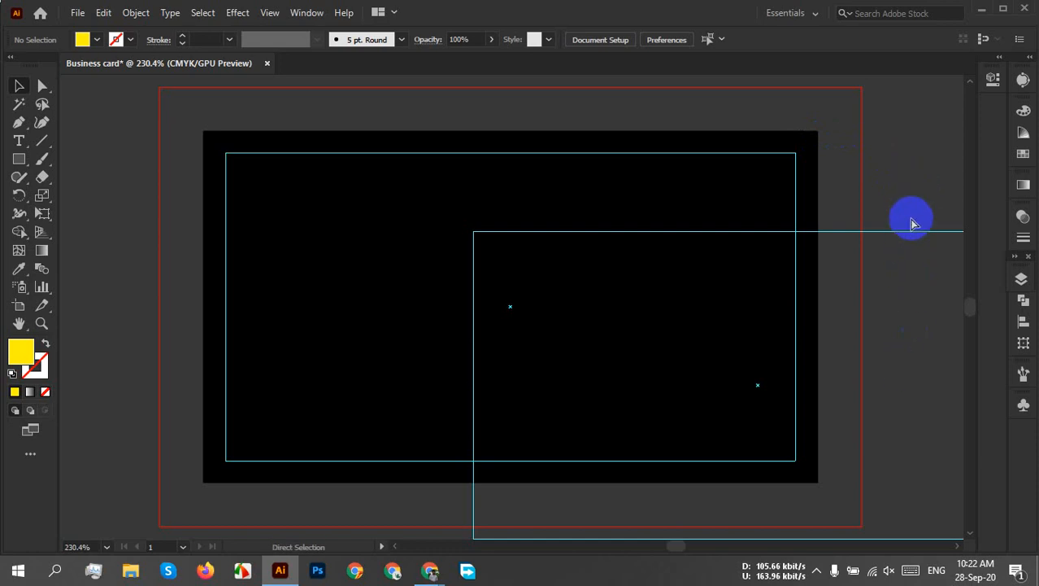
key("ctrl+z")
key("ctrl+z")
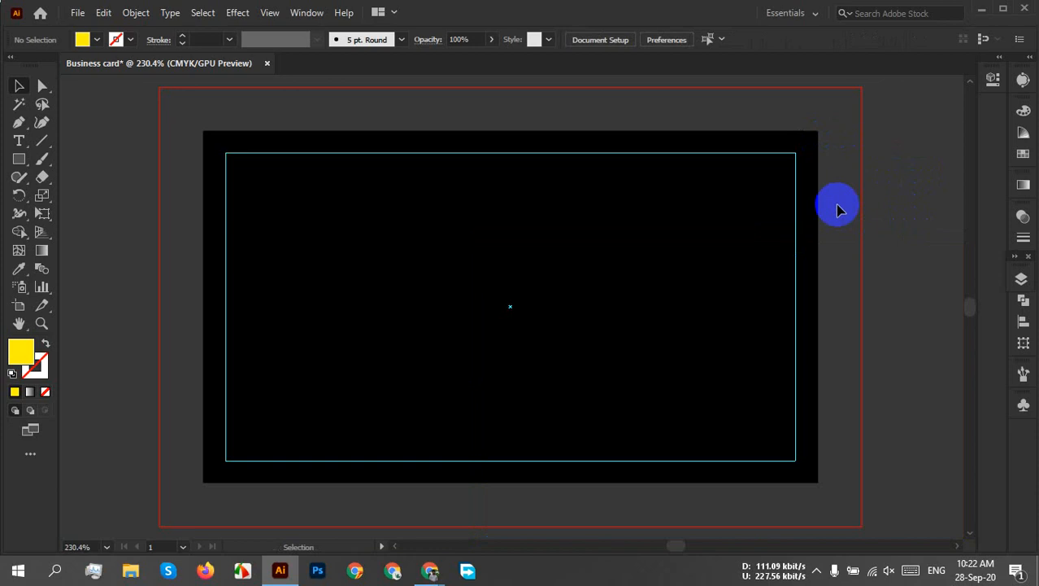
left_click_drag(838, 199, 631, 330)
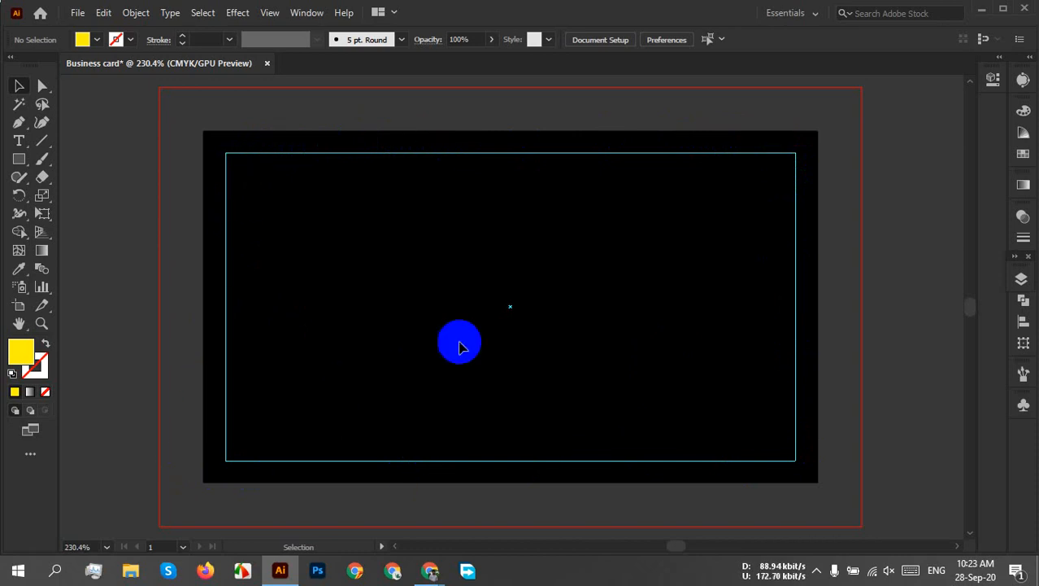
mouse_move(431, 565)
left_click(370, 472)
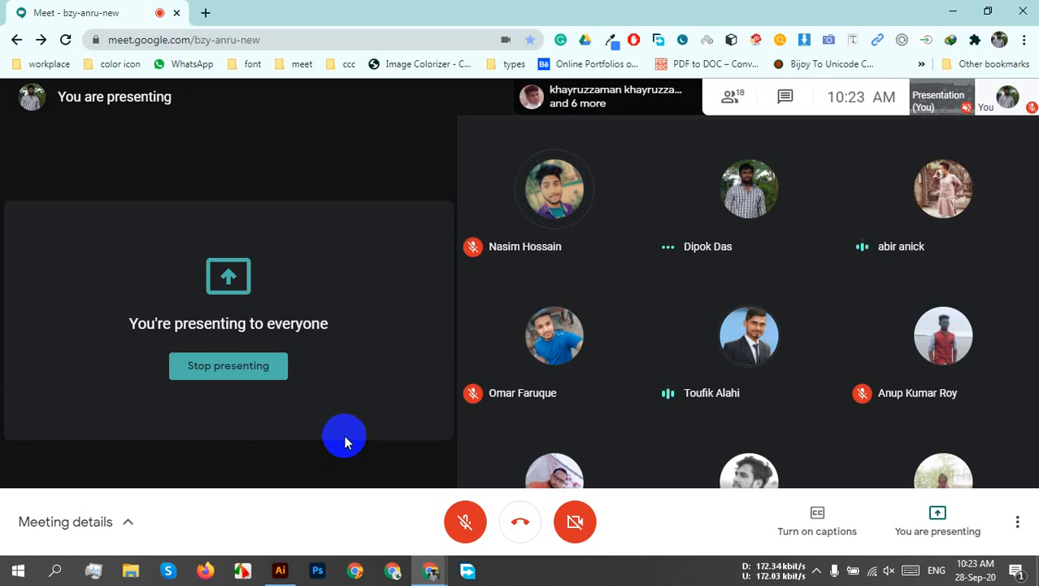
left_click(279, 567)
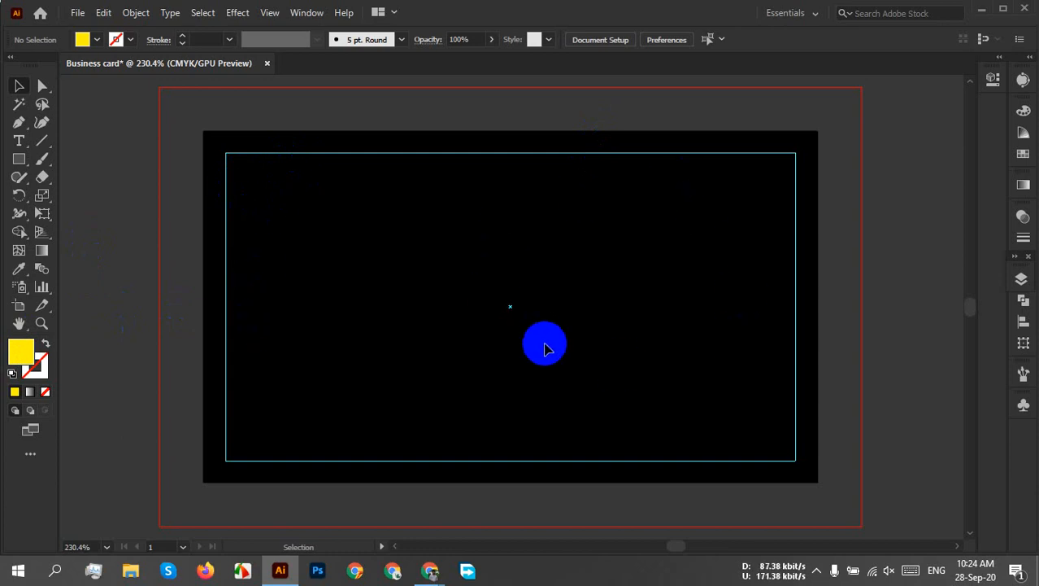
Dismiss a canvas context menu without changes, then switch to File Explorer
right_click(547, 348)
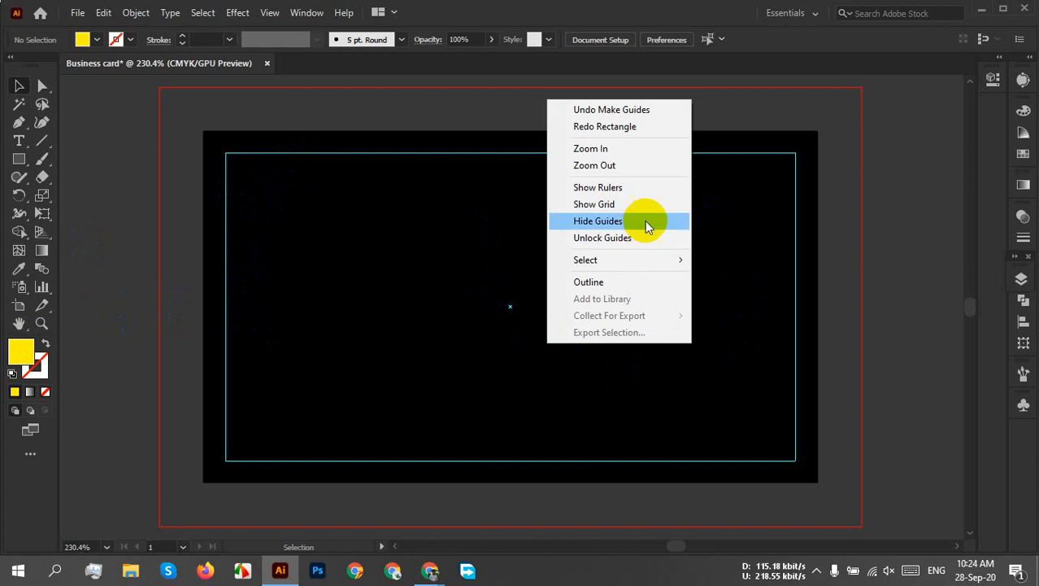
left_click(799, 216)
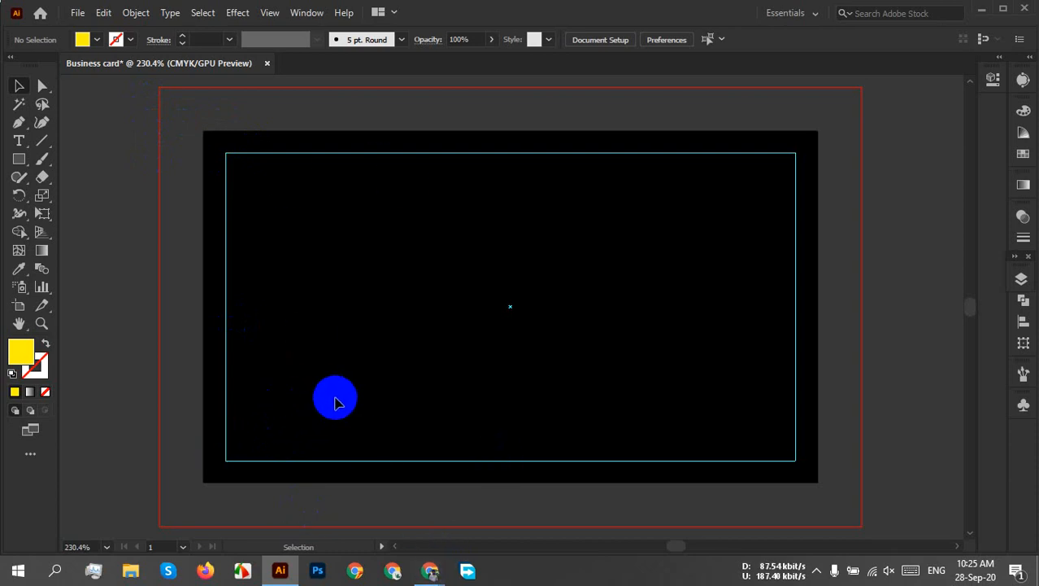
left_click(130, 570)
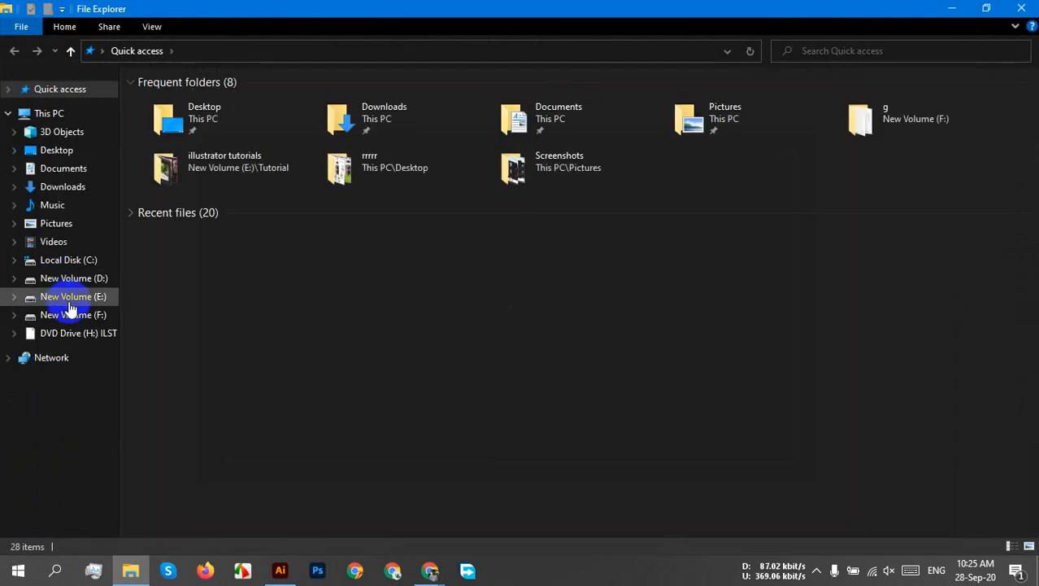
Browse to E:\Work\logo design and select the Real estate logo design 204 file
left_click(70, 299)
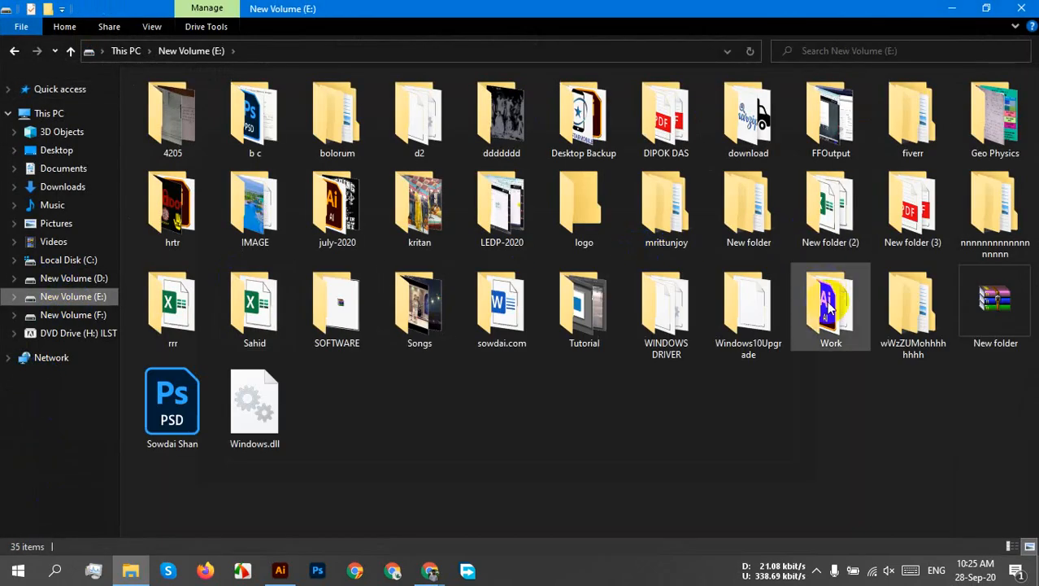
double_click(822, 299)
double_click(570, 235)
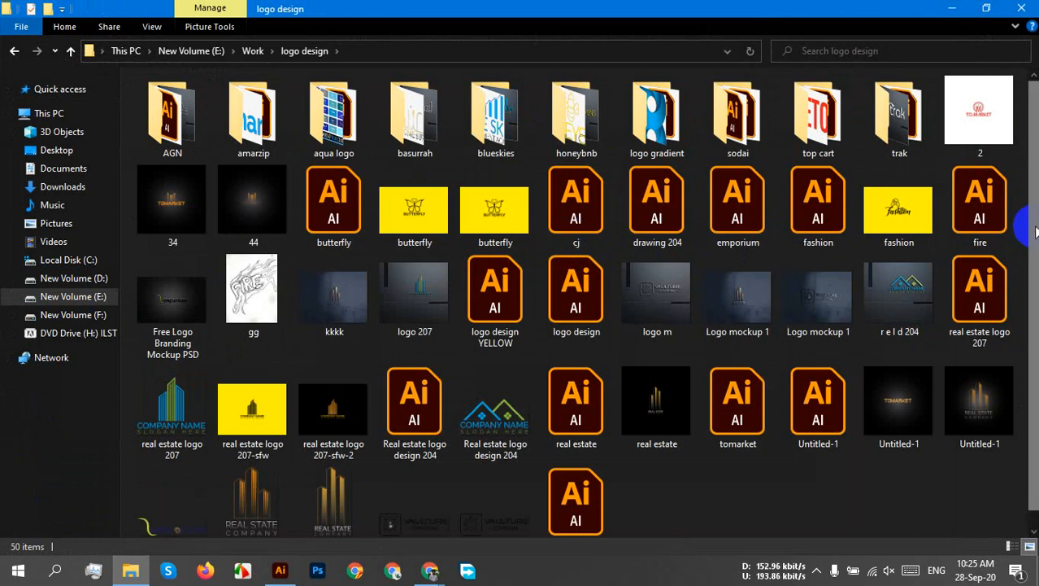
scroll(1026, 204, "down", 1)
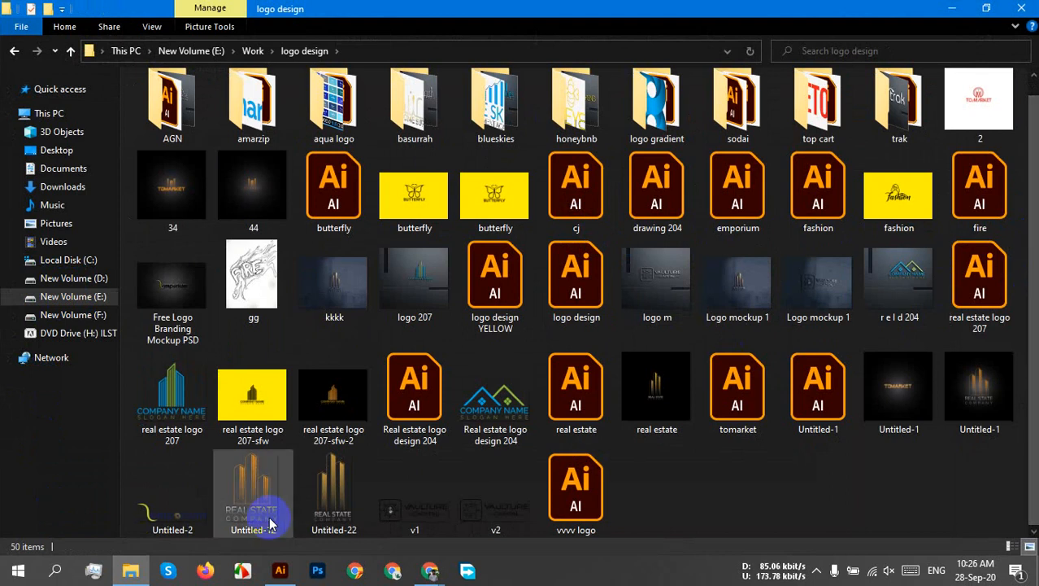
left_click(901, 320)
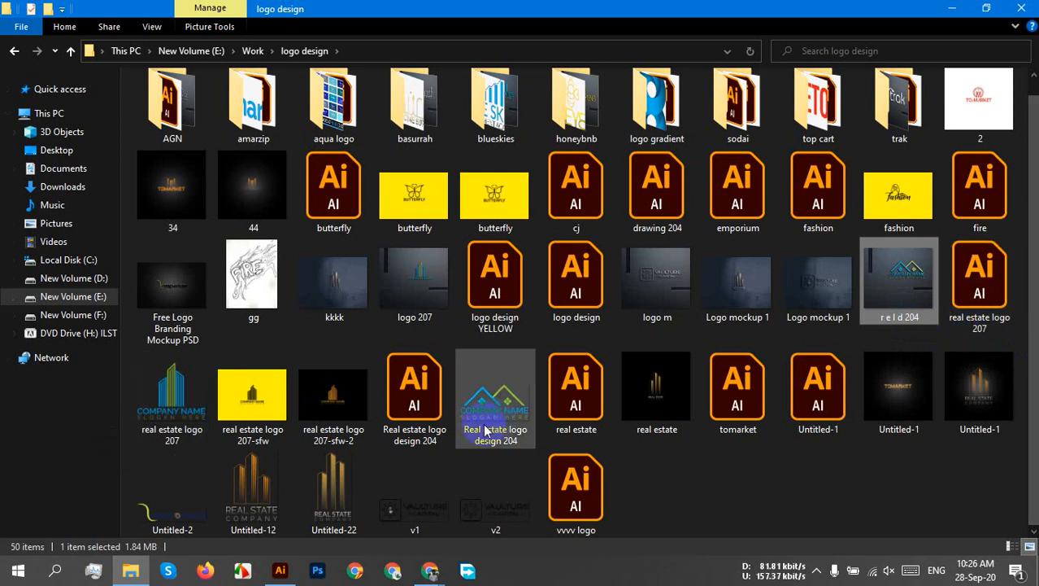
Open Real estate logo design 204.ai, select the logo group, and drag it toward the Business card tab
double_click(407, 389)
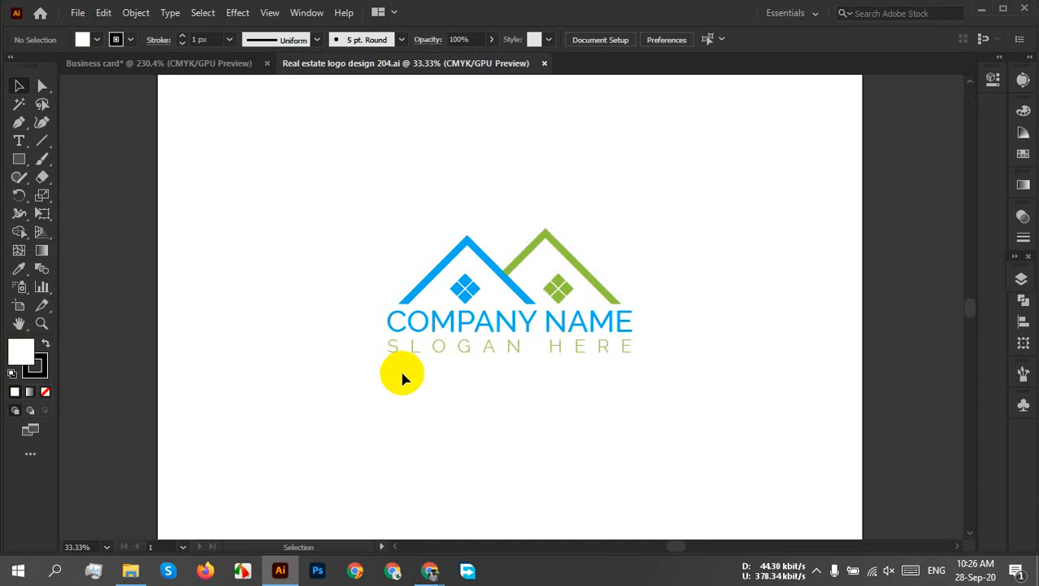
left_click(476, 308)
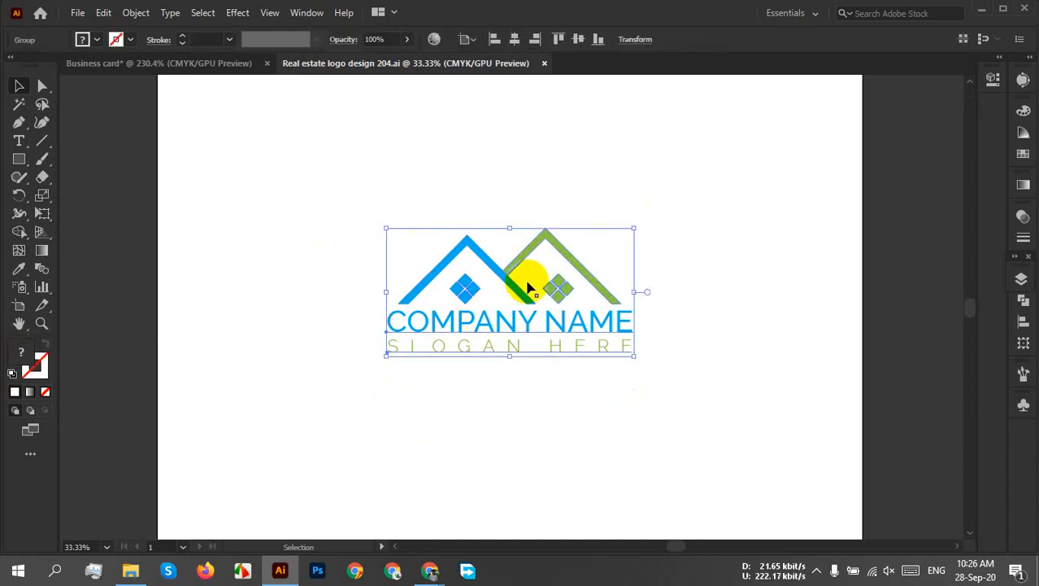
left_click_drag(513, 291, 484, 225)
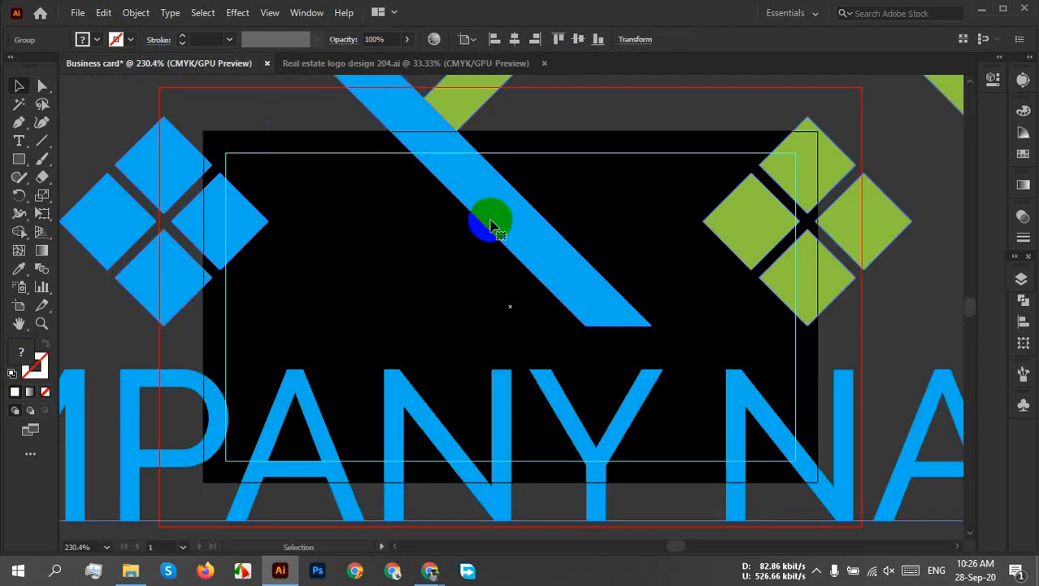
Scale the oversized logo group down until it fits inside the black card
scroll(484, 225, "down", 5)
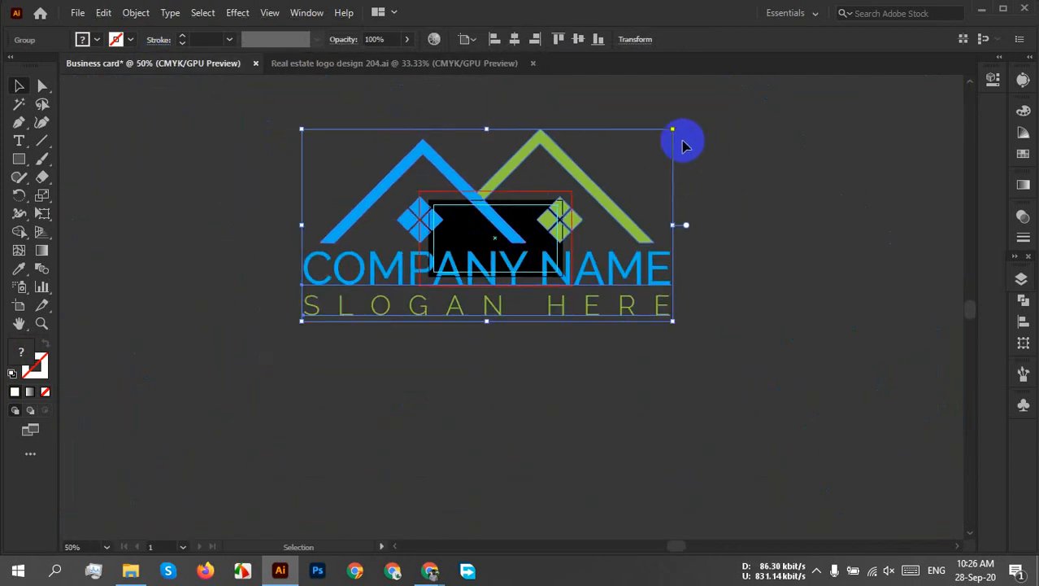
left_click_drag(674, 131, 569, 217)
scroll(511, 213, "up", 5)
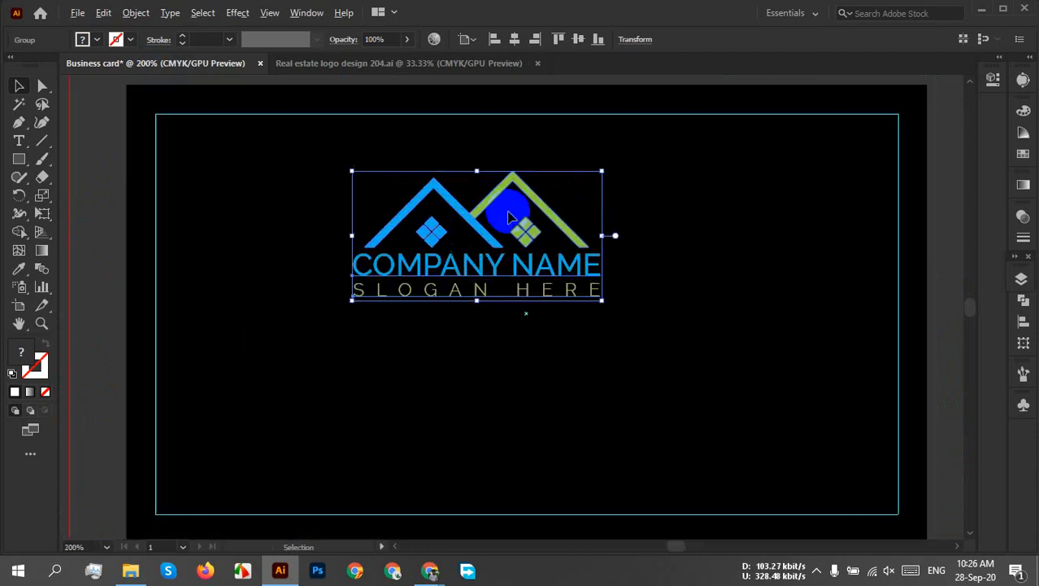
Move the scaled logo toward the middle of the card
scroll(567, 243, "down", 5)
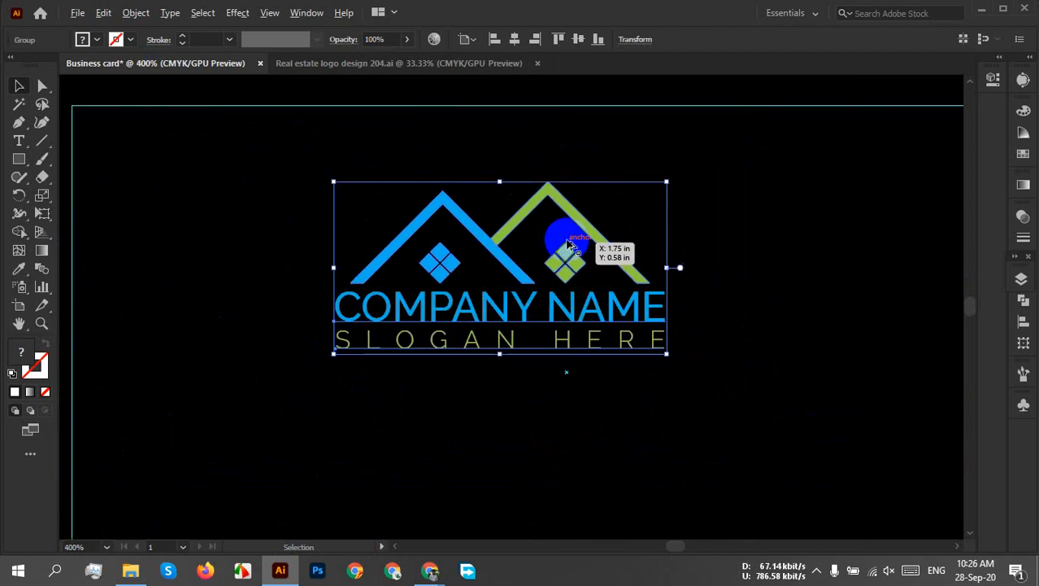
scroll(571, 244, "right", 3)
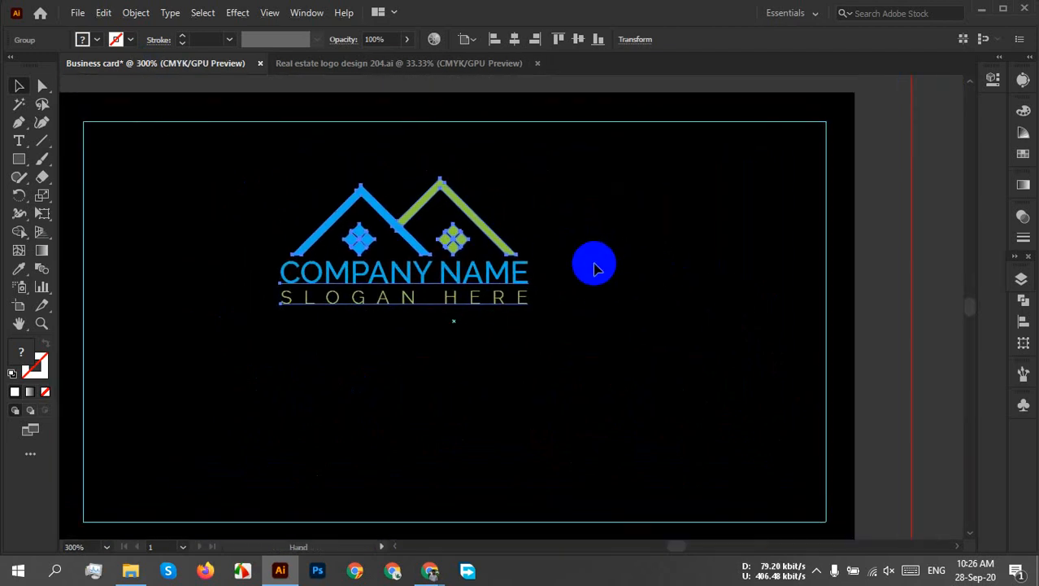
scroll(595, 282, "down", 2)
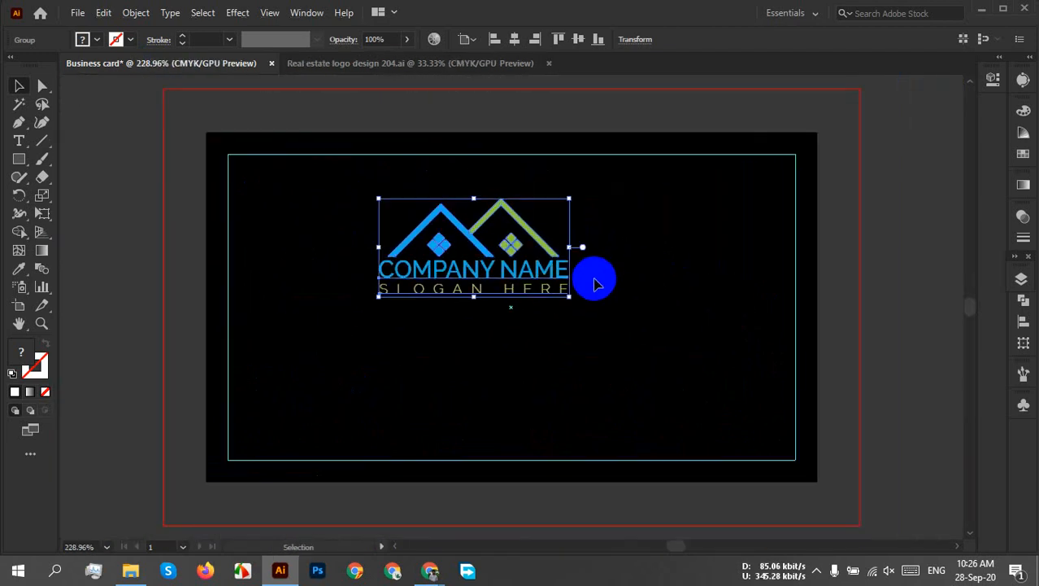
left_click(647, 284)
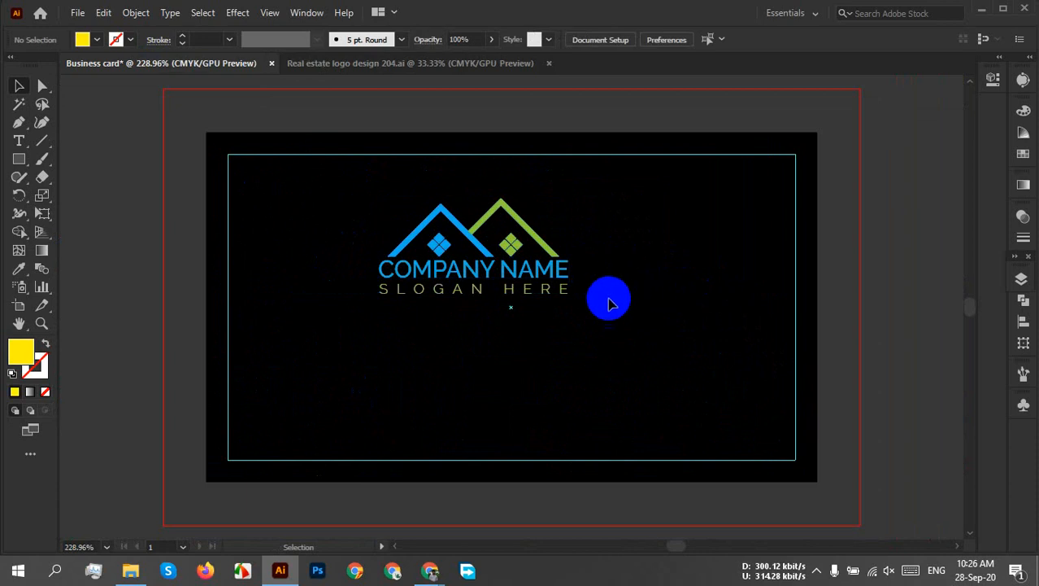
left_click_drag(499, 226, 542, 304)
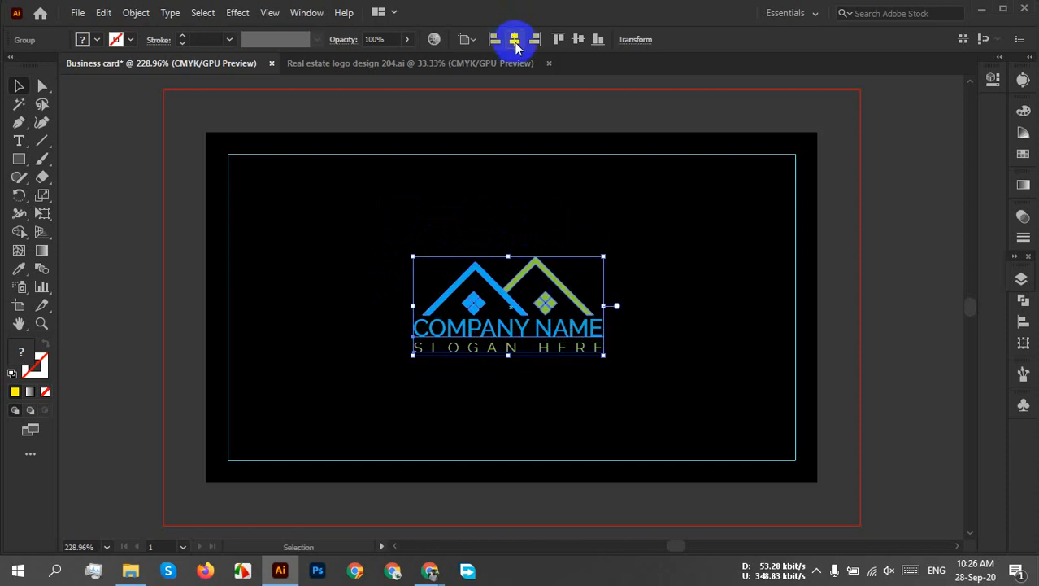
Align the logo to the artboard, centred horizontally and vertically
left_click(467, 40)
left_click(486, 89)
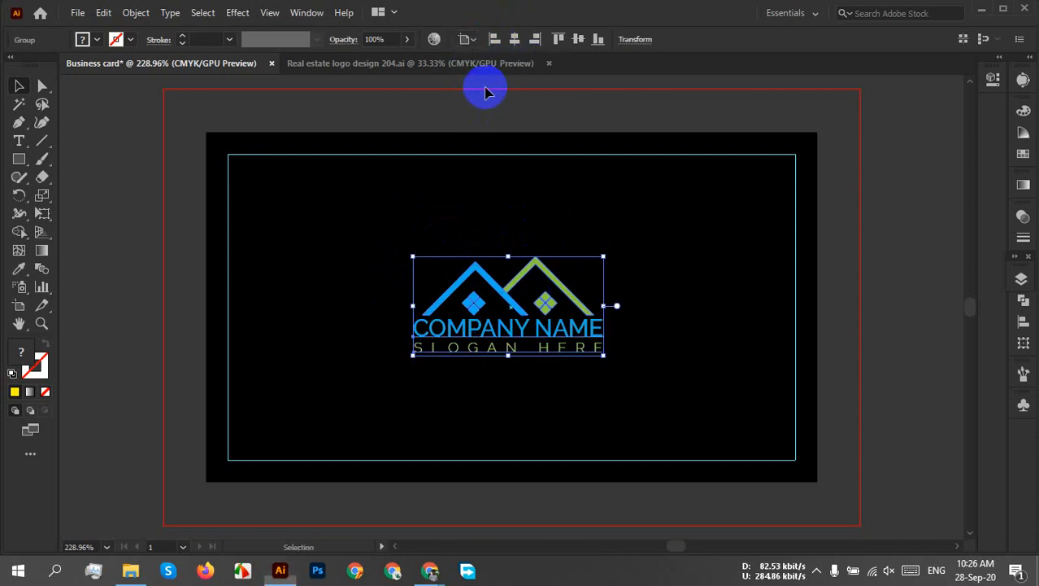
left_click(514, 39)
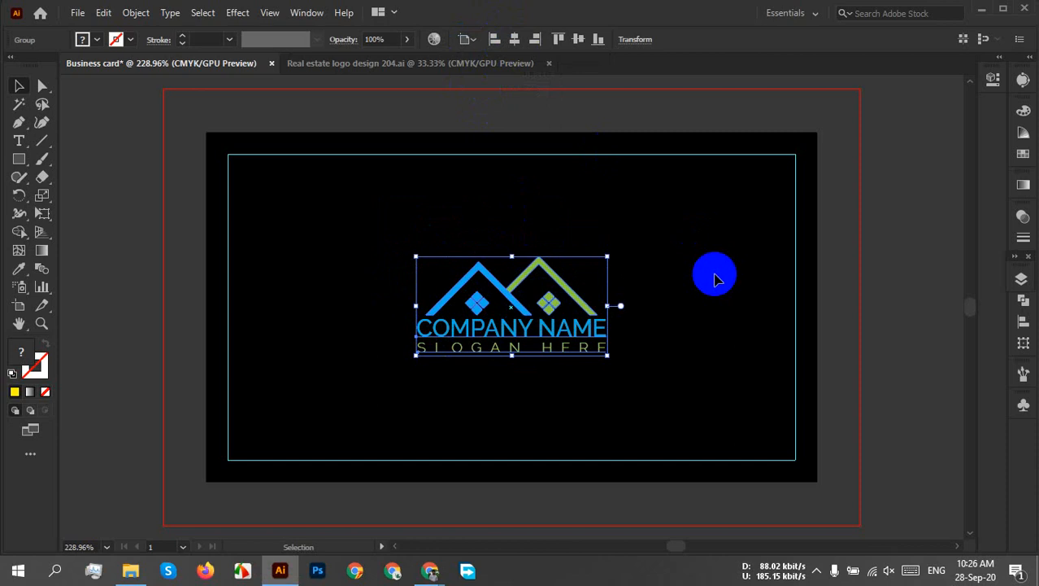
left_click(715, 279)
left_click_drag(688, 235, 606, 306)
left_click(579, 39)
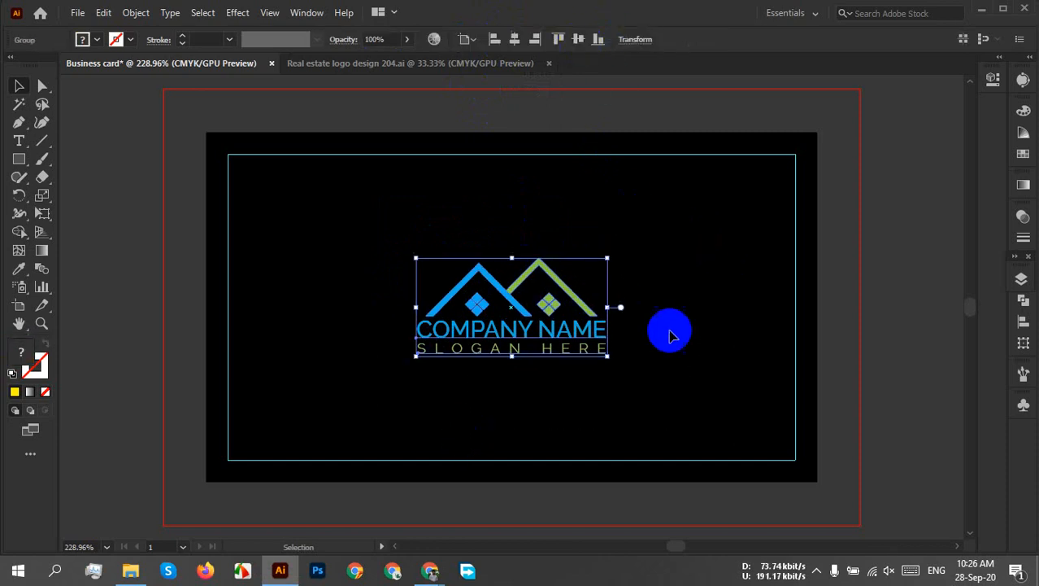
left_click(672, 335)
Enlarge the logo proportionally and nudge it slightly above the middle
left_click(603, 312)
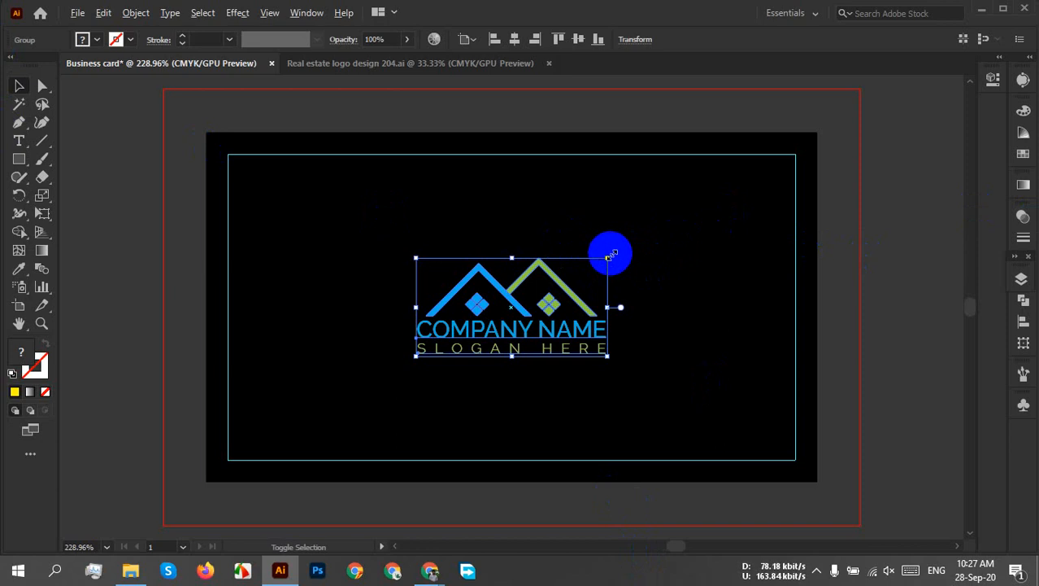
left_click_drag(608, 257, 656, 226)
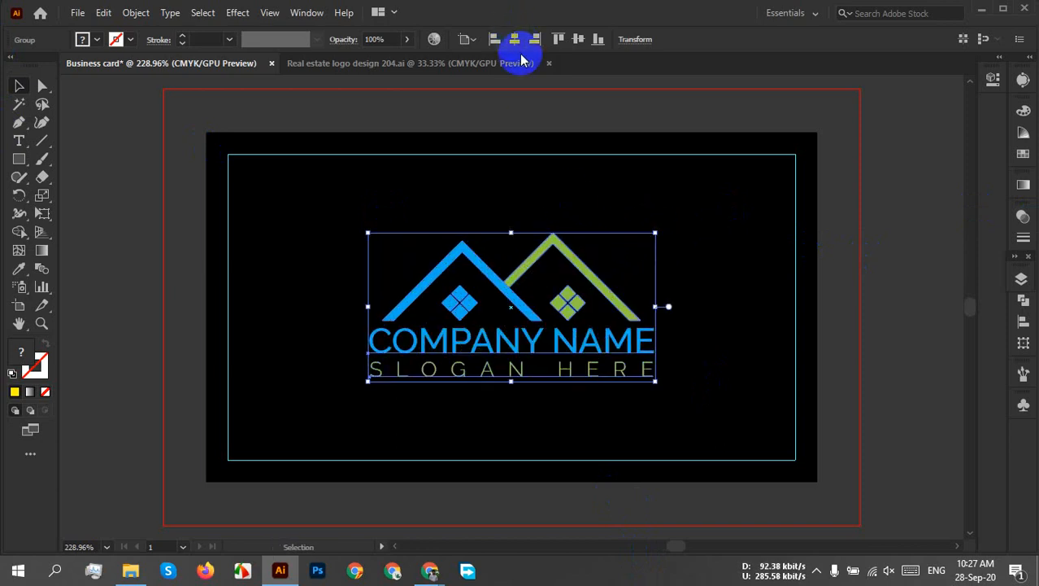
key("shift+Up")
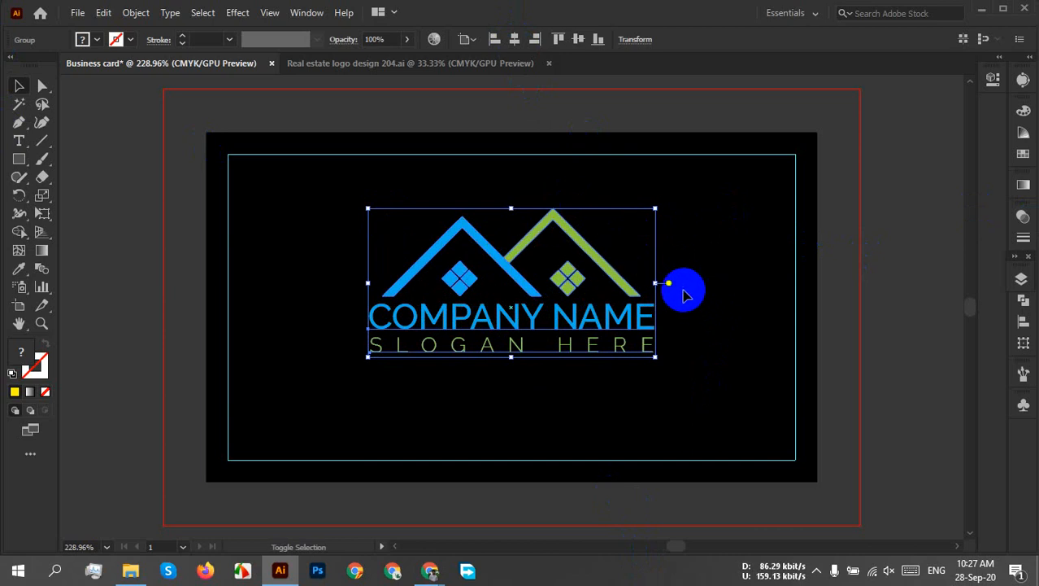
left_click(742, 313)
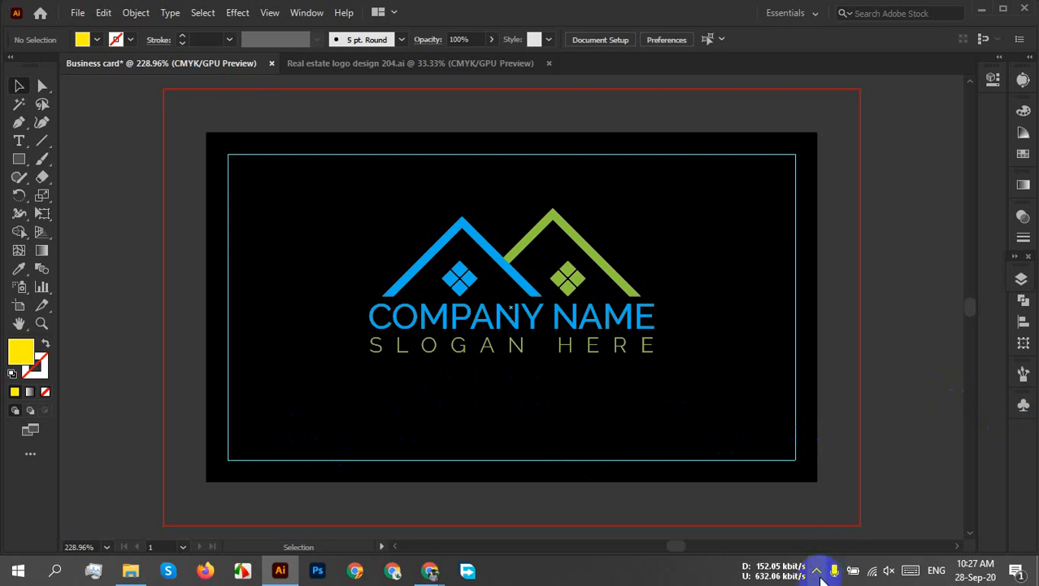
left_click_drag(705, 189, 464, 465)
Move the logo group about 0.16 in higher on the card, then view at 100%
left_click(703, 428)
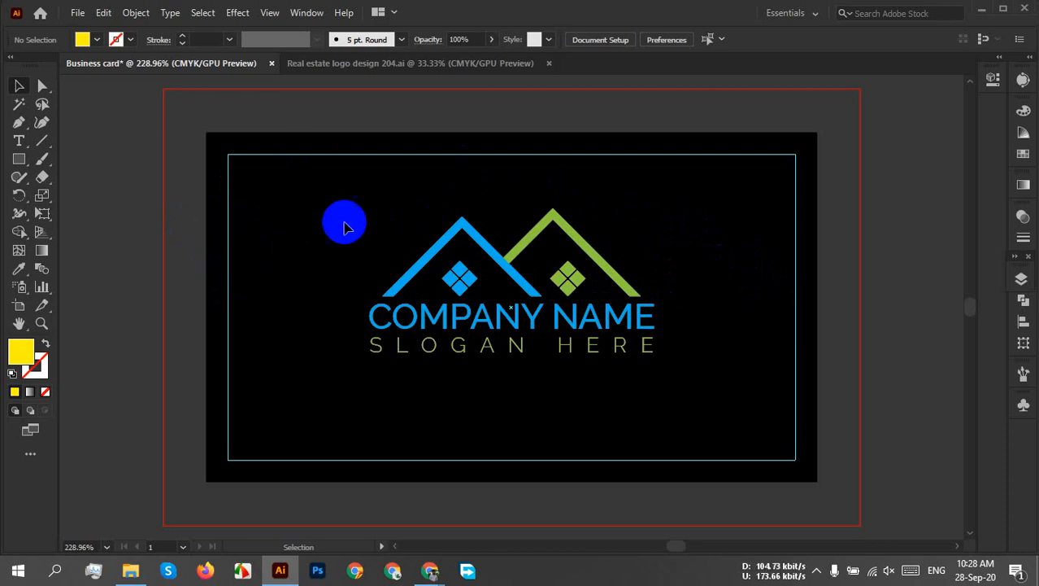
left_click_drag(331, 237, 793, 397)
left_click(740, 378)
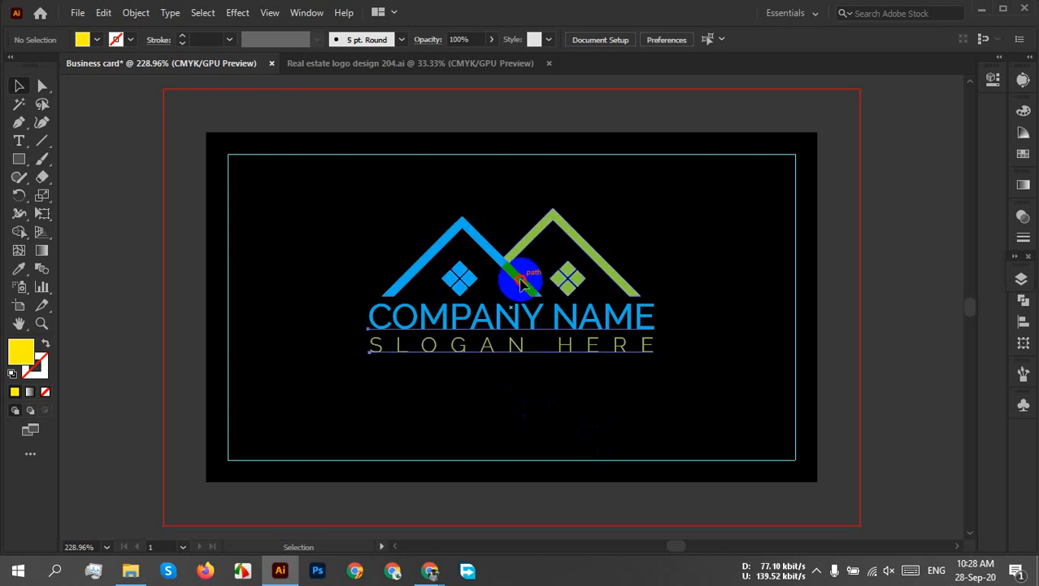
left_click_drag(521, 275, 521, 253)
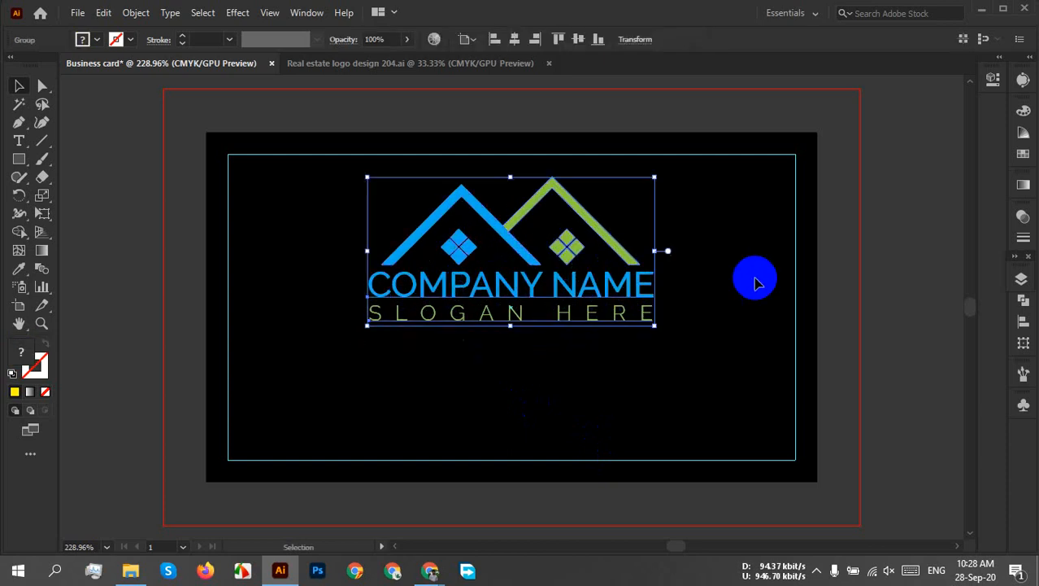
left_click(779, 306)
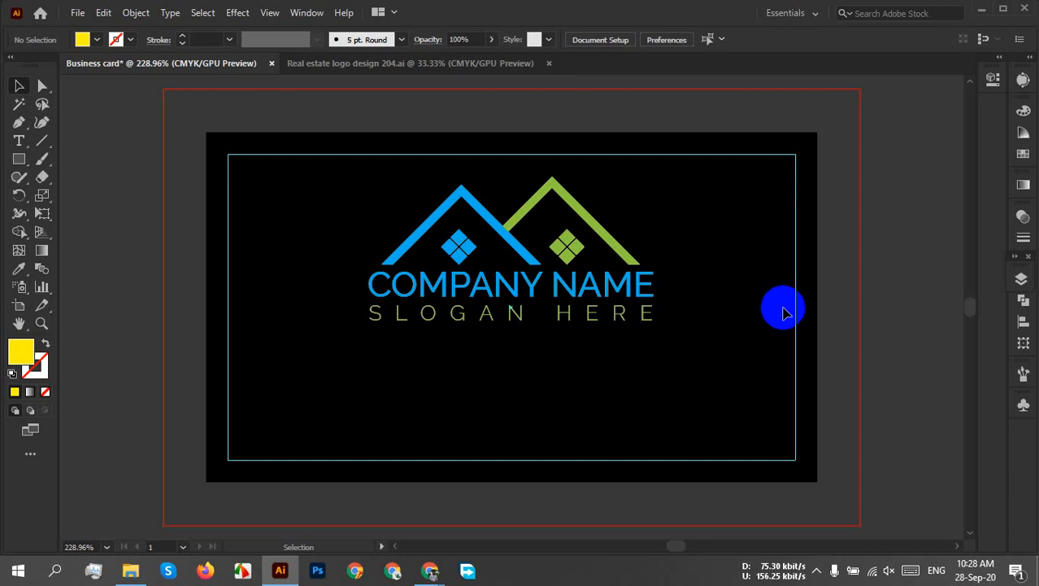
key("ctrl+1")
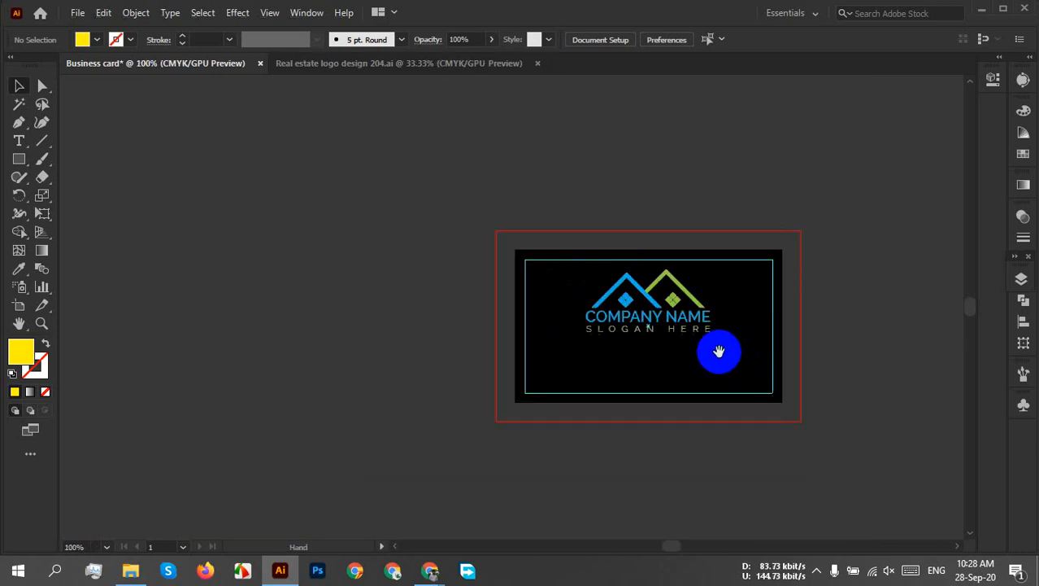
Create a 3.5 × 2 in rectangle and place it up and left beside the card
left_click_drag(719, 353, 338, 262)
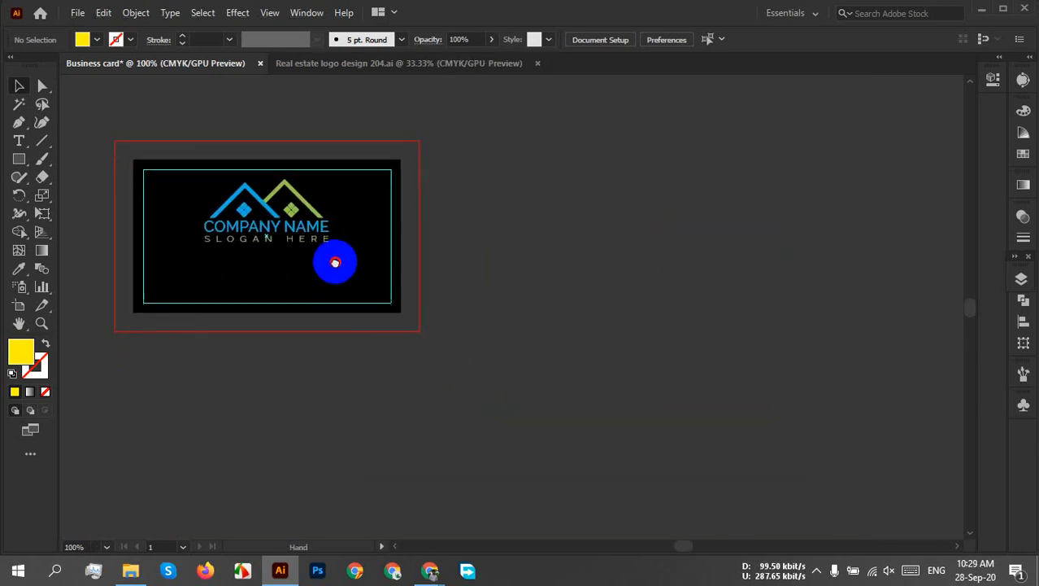
left_click(18, 160)
left_click(628, 229)
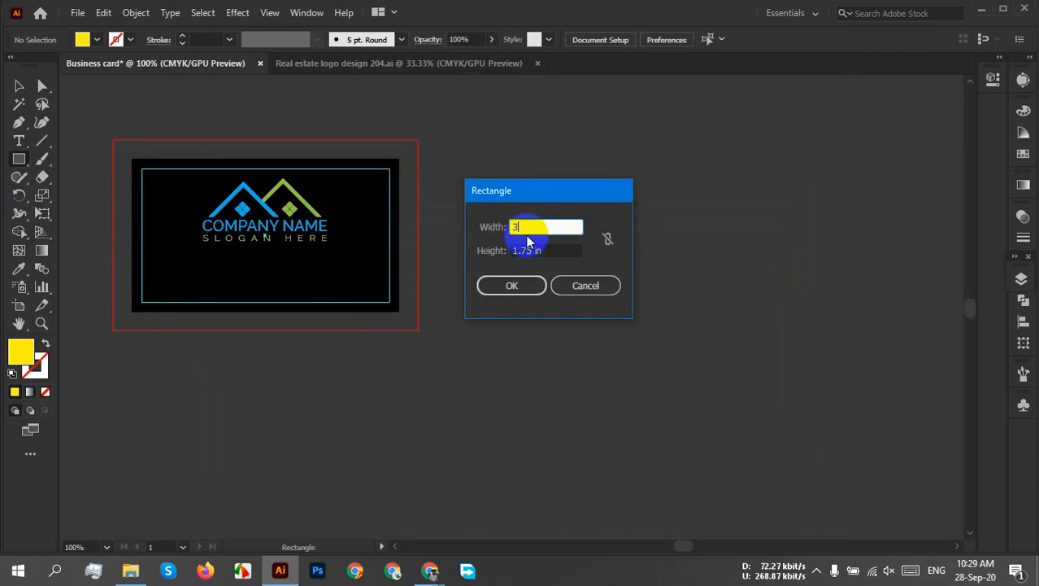
key("Tab")
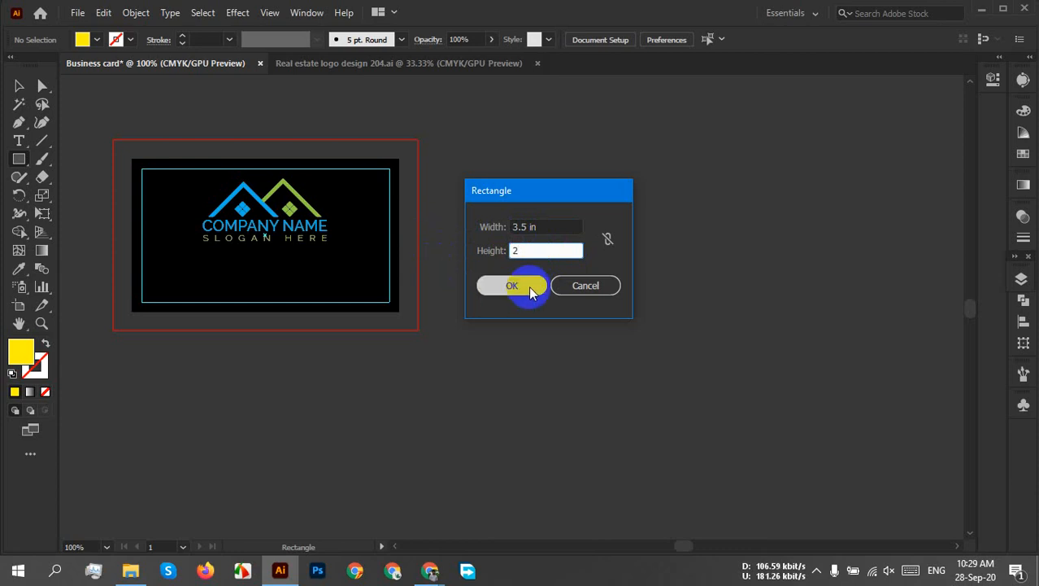
left_click(521, 285)
left_click(19, 85)
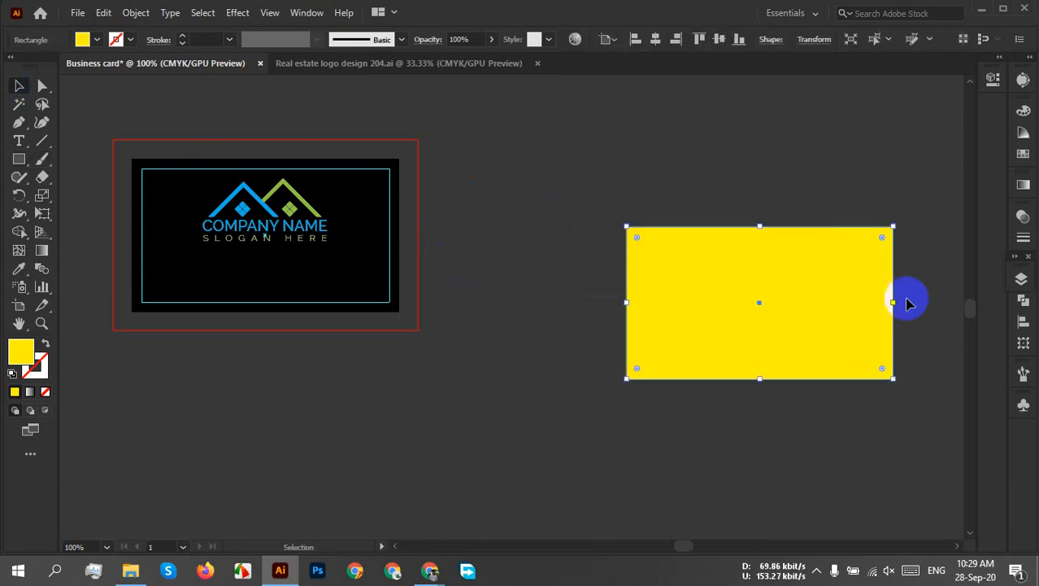
left_click_drag(765, 305, 719, 256)
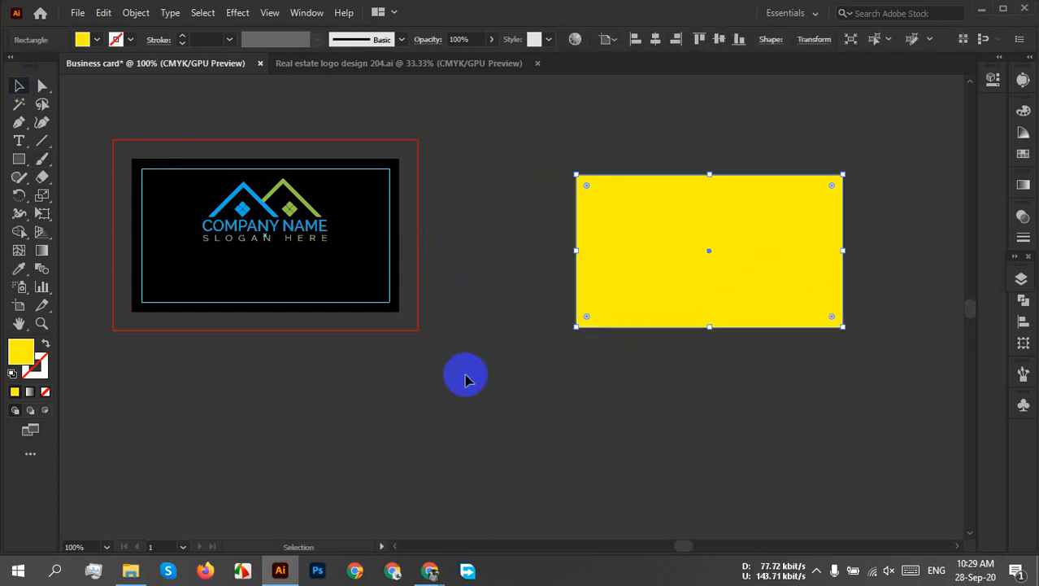
scroll(277, 232, "up", 2)
scroll(276, 232, "up", 2)
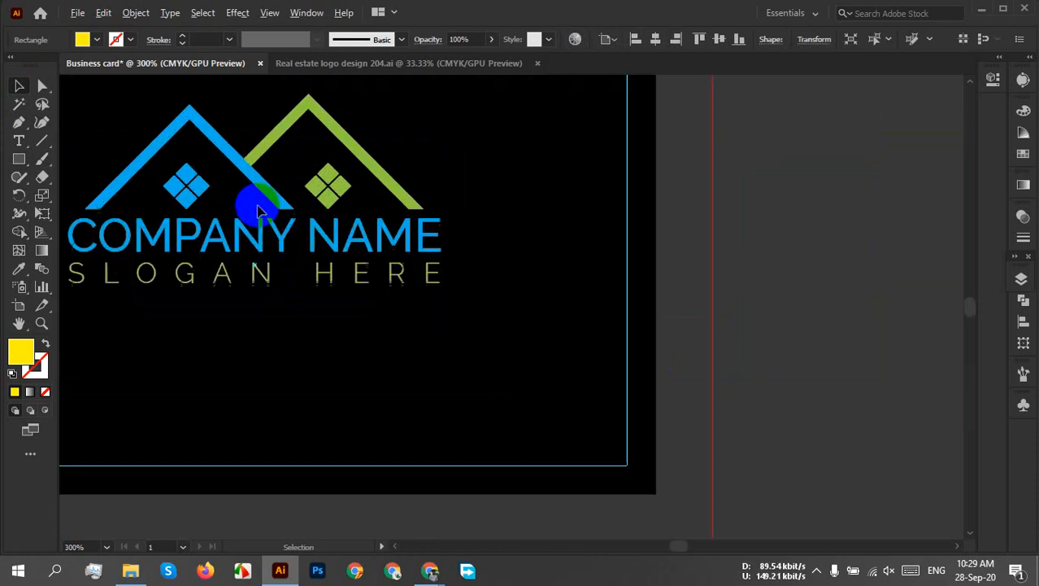
Move the rectangle toward the card and fill it with the logo roof's blue via Eyedropper
scroll(648, 293, "down", 4)
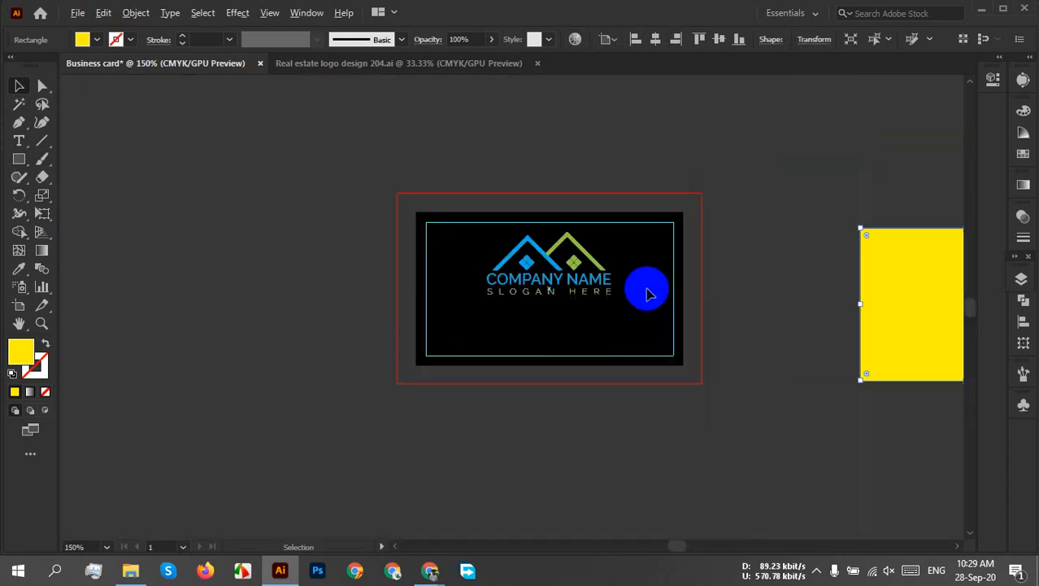
scroll(784, 318, "right", 2)
left_click_drag(878, 314, 749, 288)
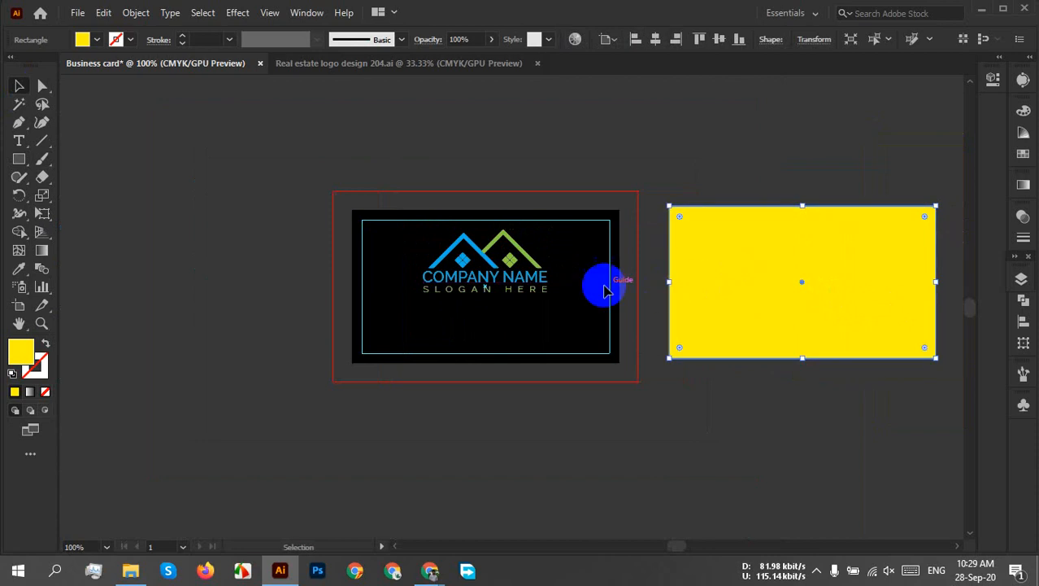
scroll(604, 284, "up", 3)
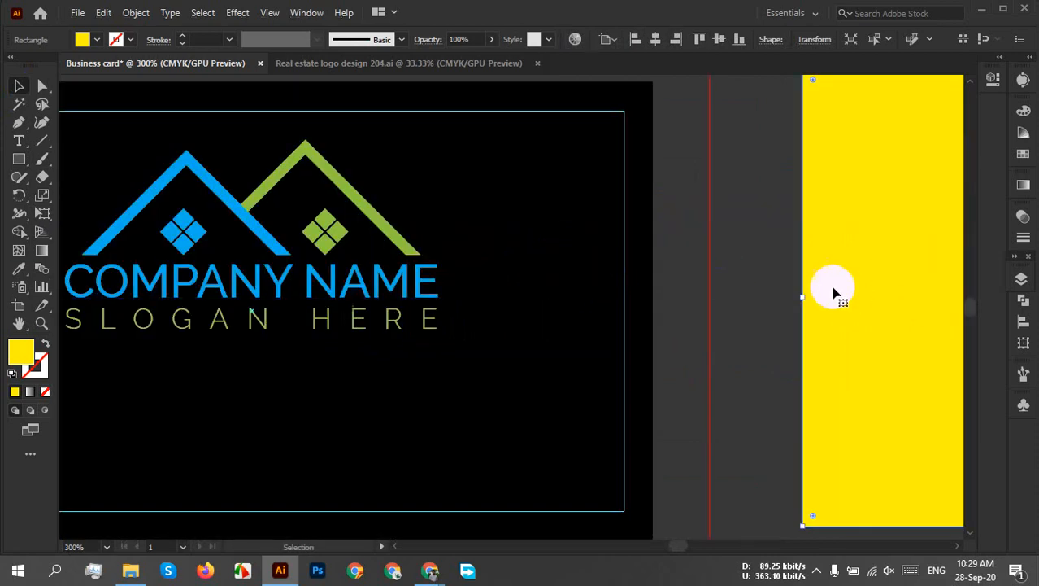
left_click(18, 271)
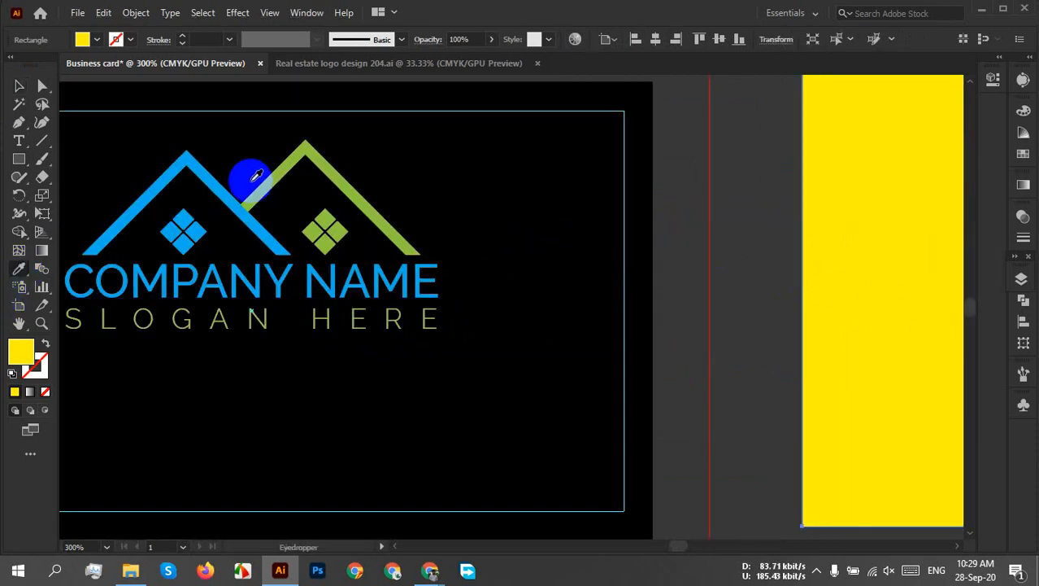
left_click(187, 161)
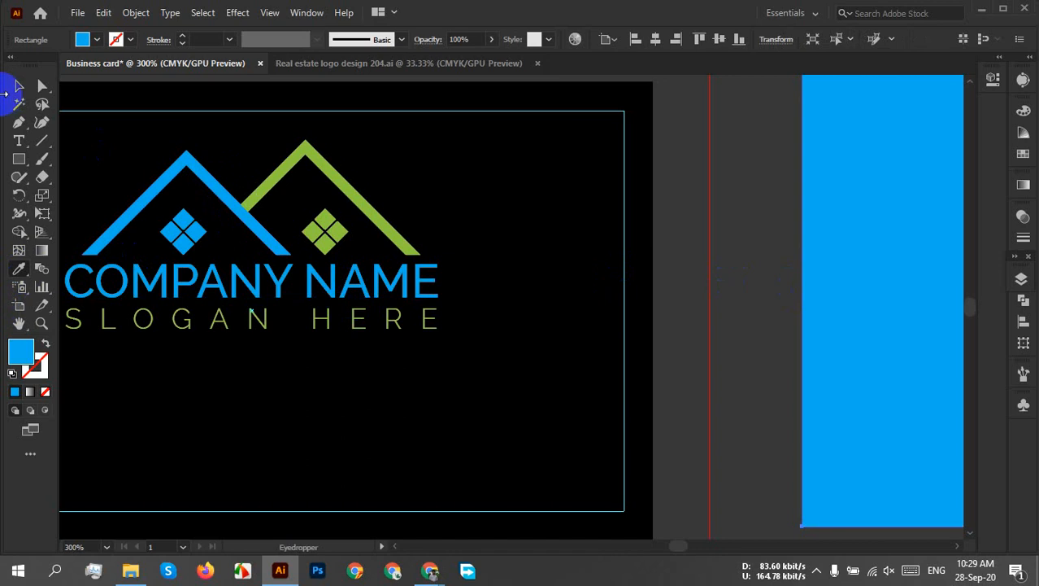
Try the blue rectangle over the card, then park it beside the card
left_click(19, 86)
left_click_drag(863, 282, 693, 376)
left_click_drag(752, 298, 223, 344)
left_click(901, 121)
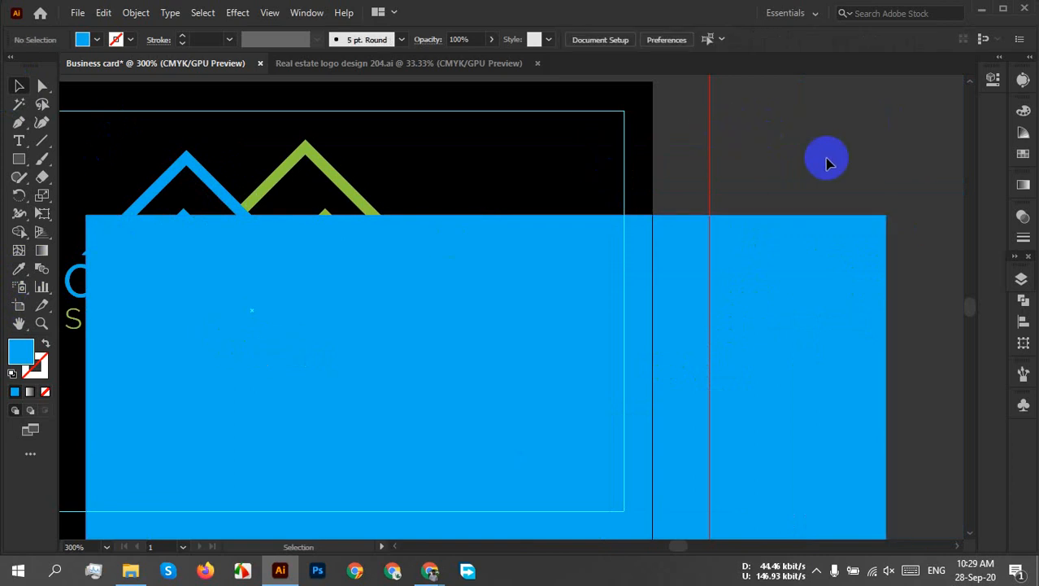
left_click_drag(98, 432, 718, 404)
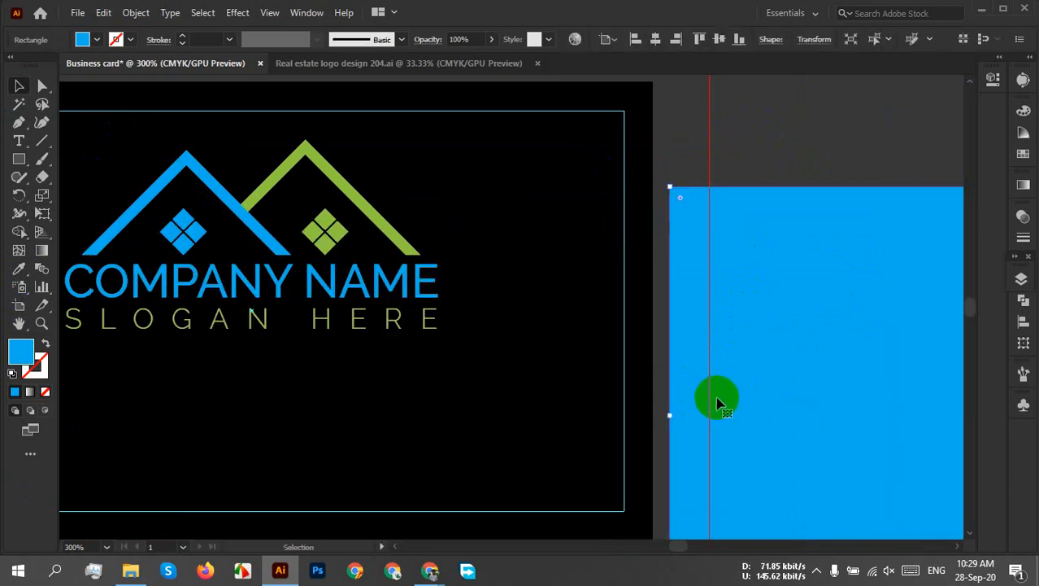
scroll(716, 407, "down", 1)
left_click_drag(796, 429, 458, 413)
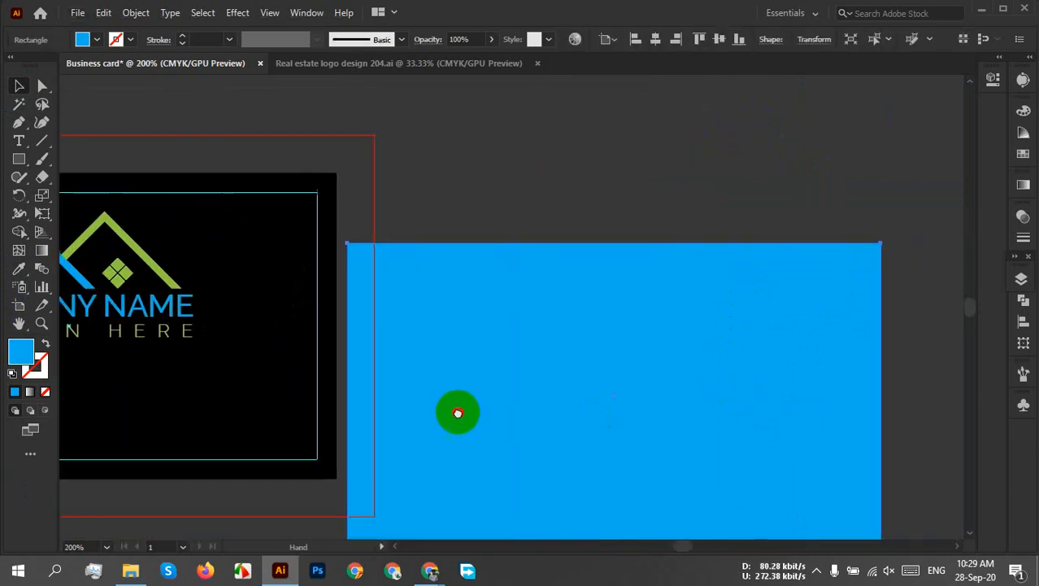
left_click_drag(727, 411, 635, 340)
left_click(923, 341)
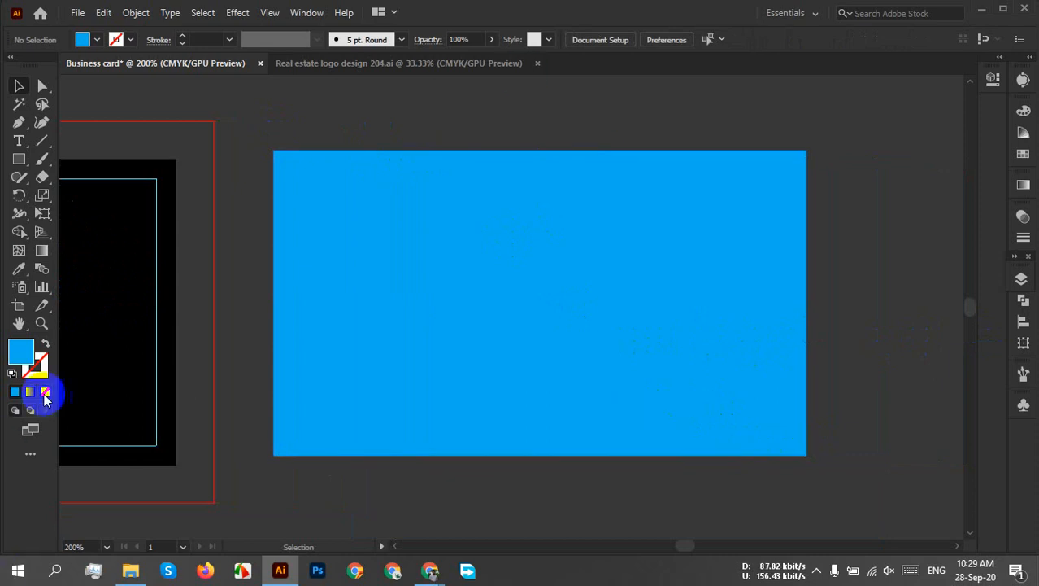
Draw an arc with the Arc Tool sweeping down across the blue rectangle
left_click(40, 143)
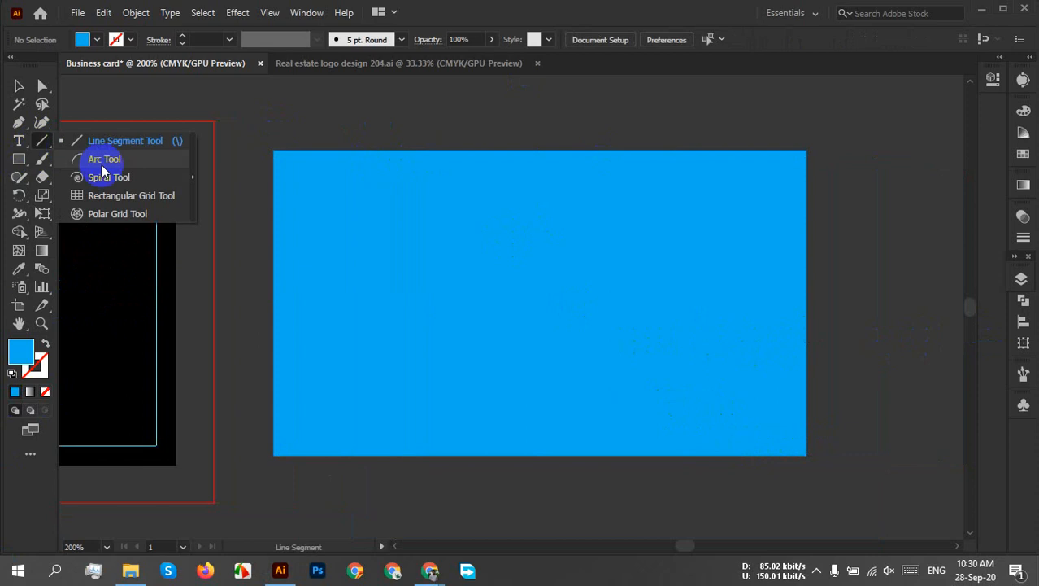
left_click(103, 160)
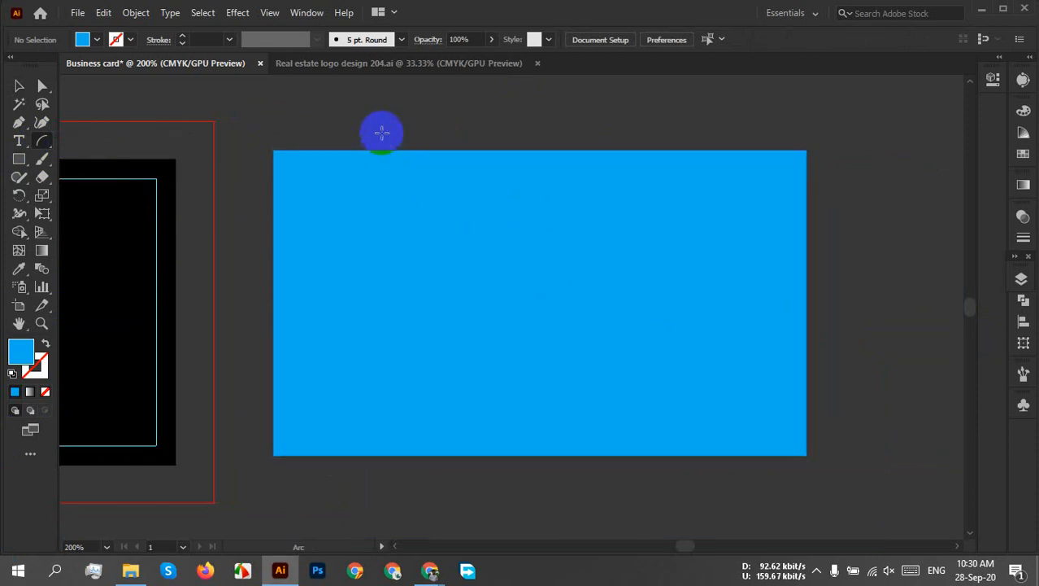
left_click_drag(383, 149, 779, 451)
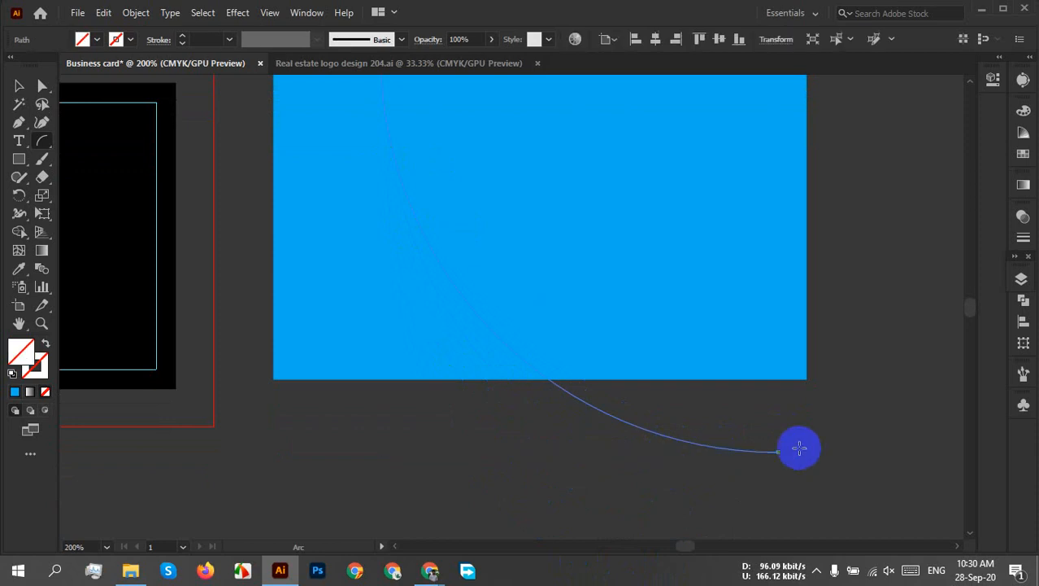
left_click(18, 86)
left_click_drag(691, 218, 638, 269)
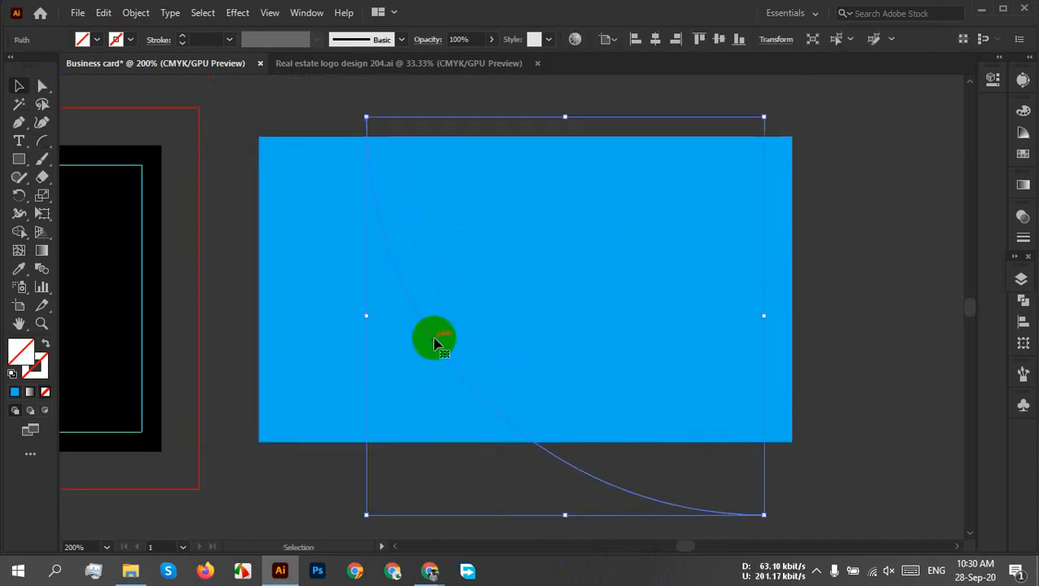
left_click_drag(435, 342, 429, 298)
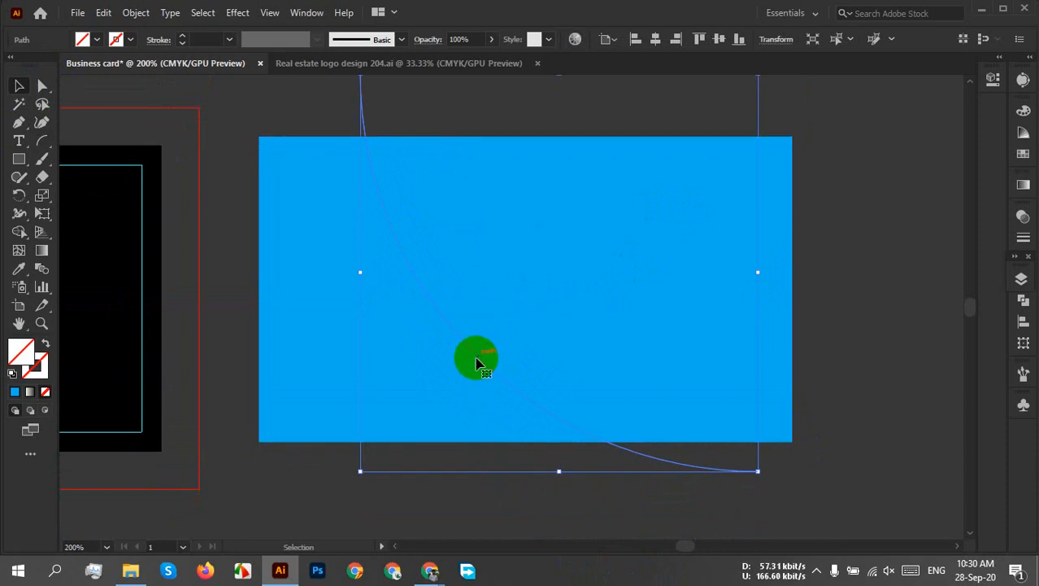
left_click_drag(495, 371, 498, 409)
key("ctrl+z")
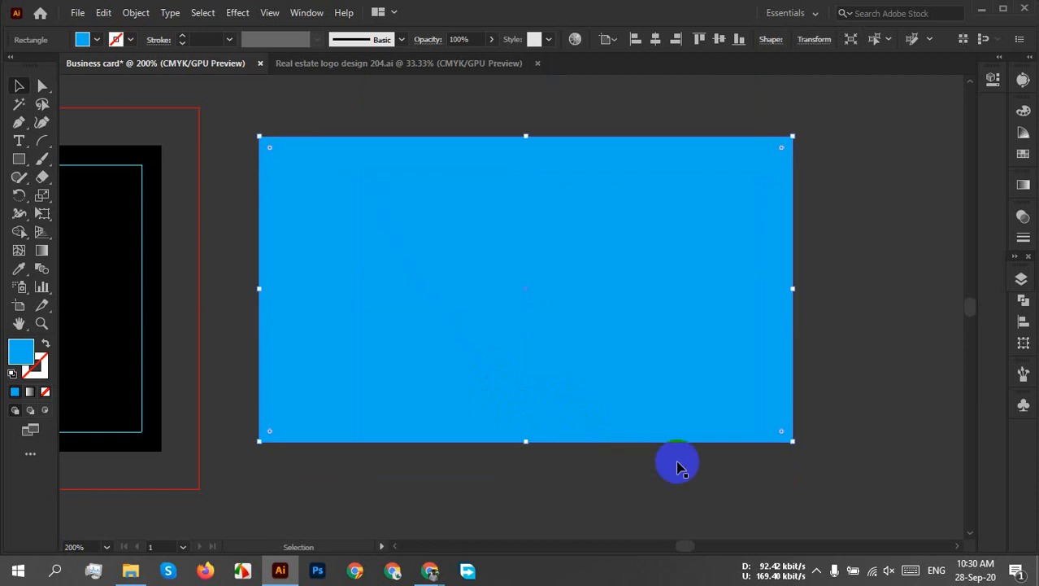
left_click(723, 477)
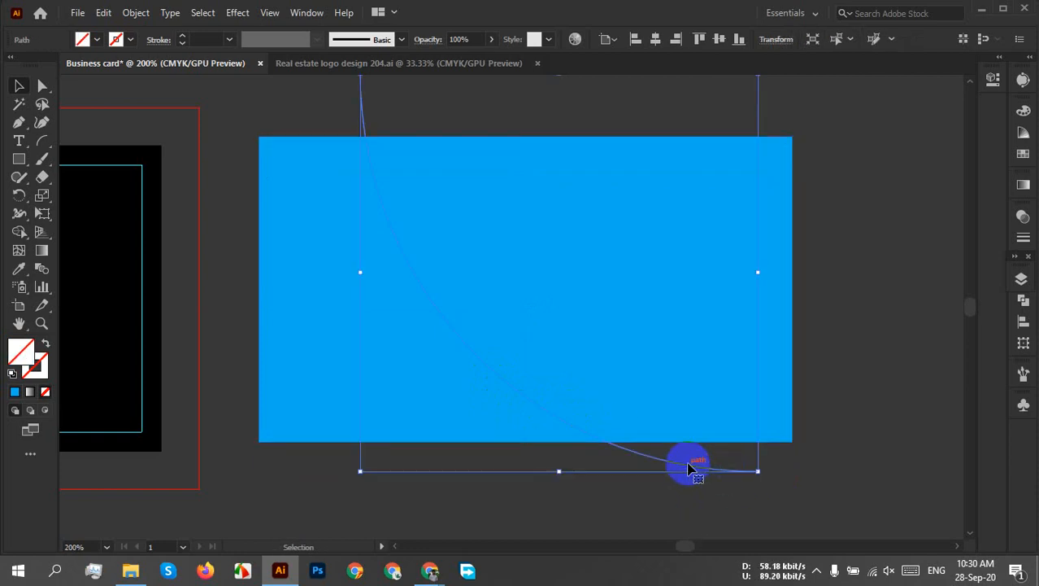
Give the arc a 1 pt yellow stroke and shift it down and left
left_click(205, 39)
type("1")
key("Return")
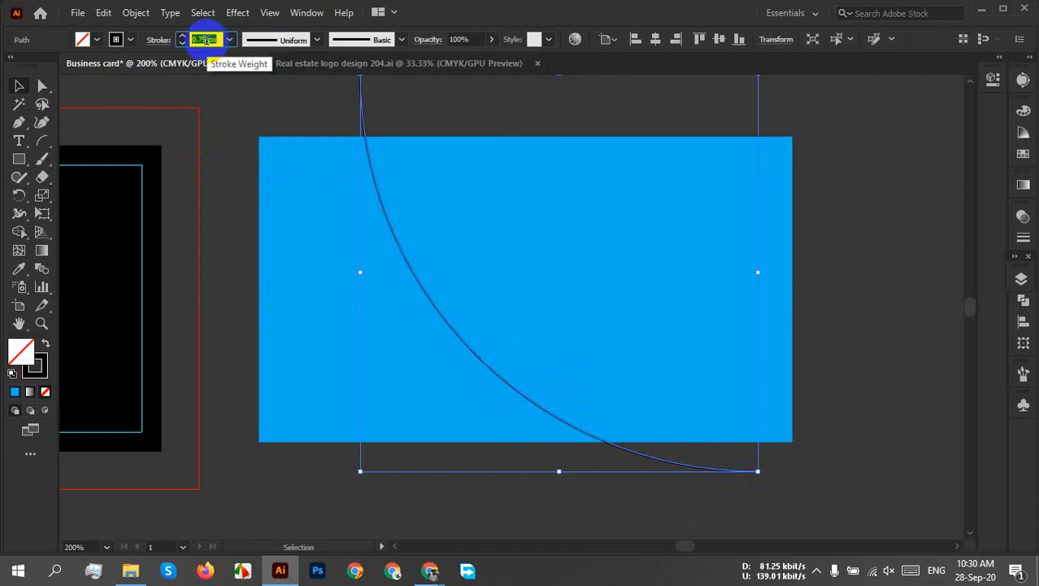
left_click(130, 39)
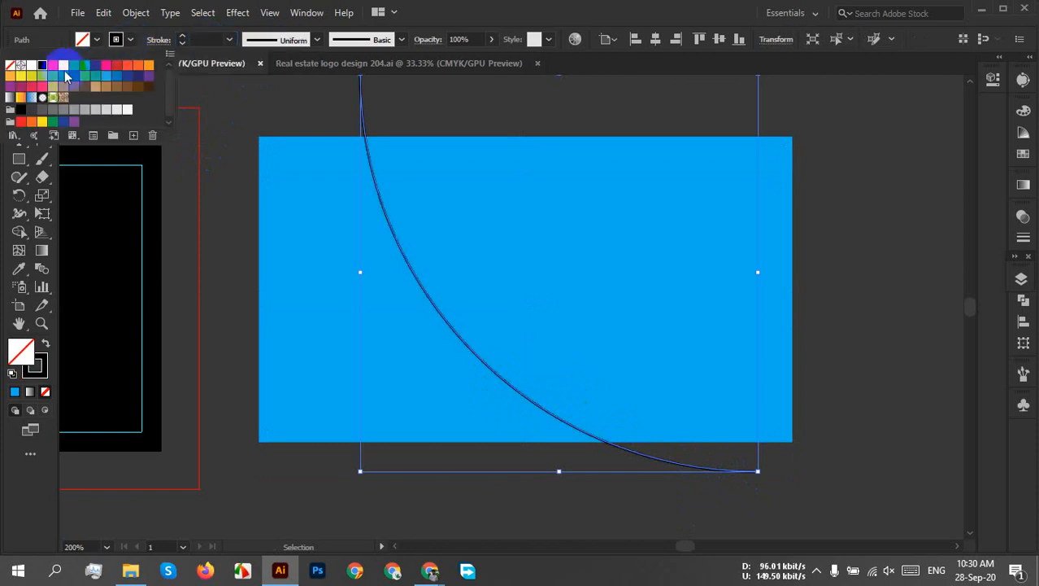
left_click(63, 66)
left_click(911, 344)
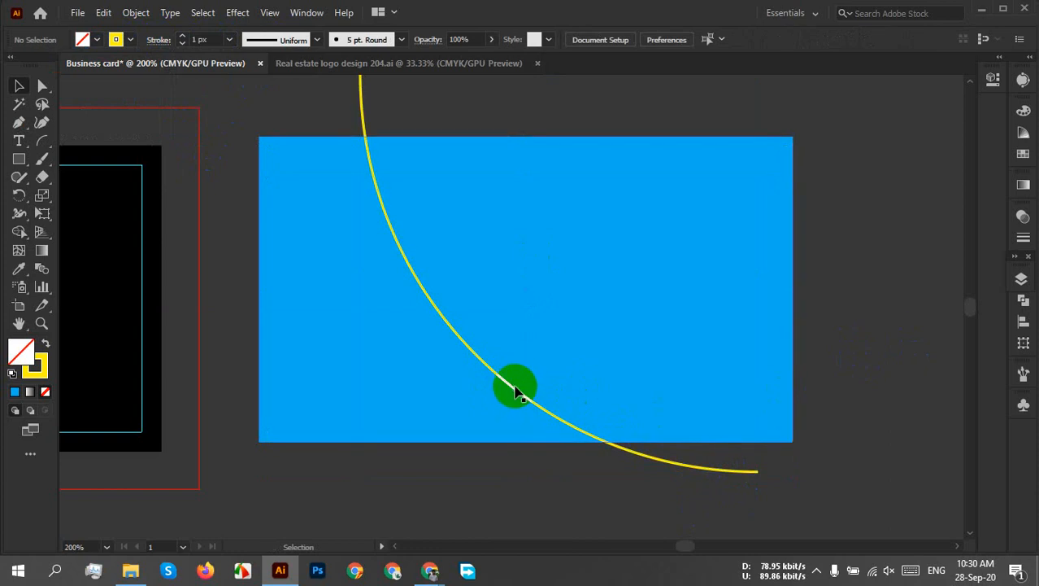
left_click_drag(515, 389, 485, 399)
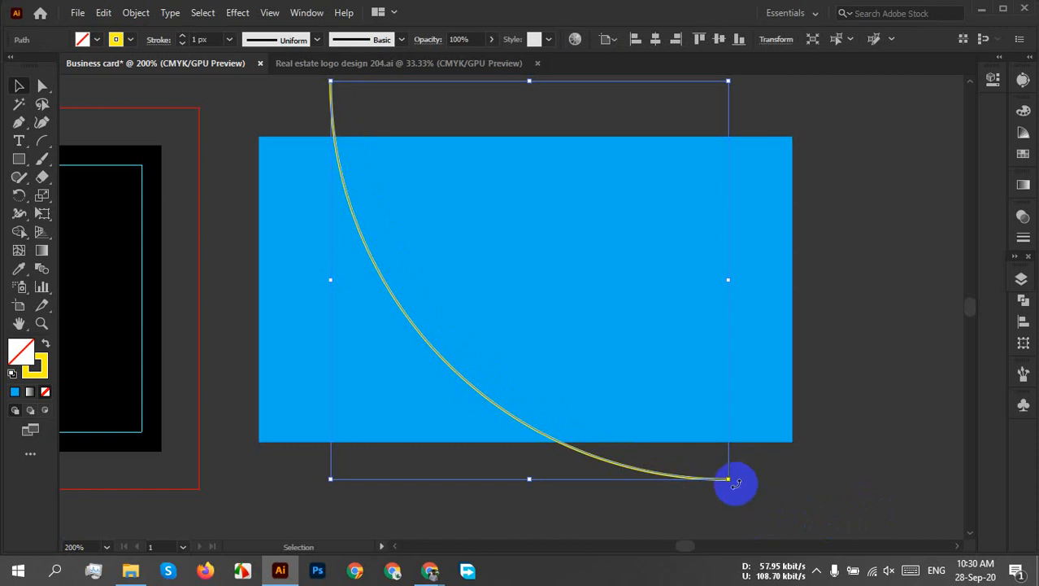
Try the yellow arc at several rotations (around 337°) and sizes, then delete it
left_click_drag(734, 483, 689, 513)
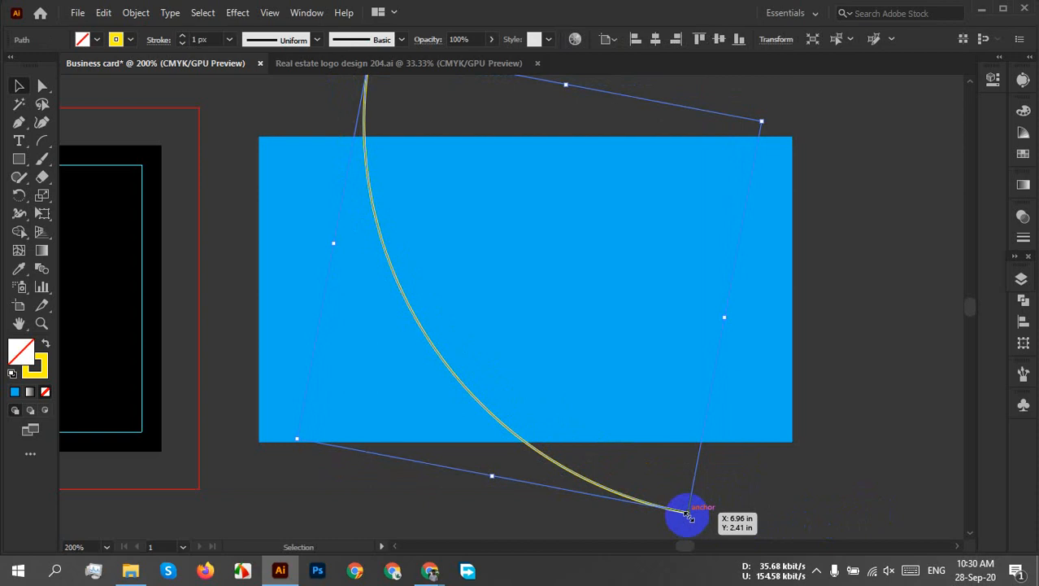
left_click_drag(689, 514, 667, 481)
left_click(603, 417)
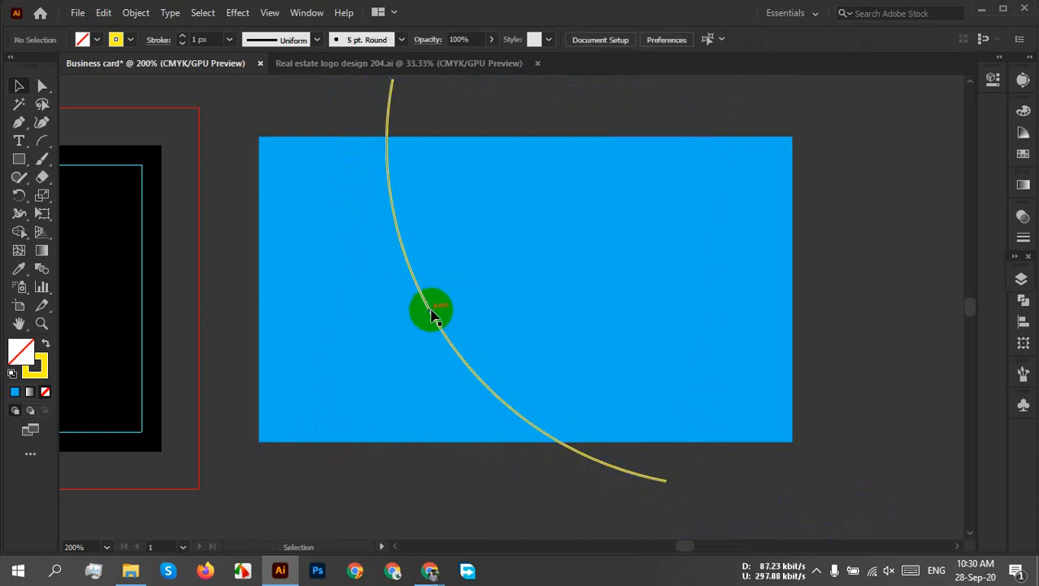
left_click_drag(433, 319, 399, 319)
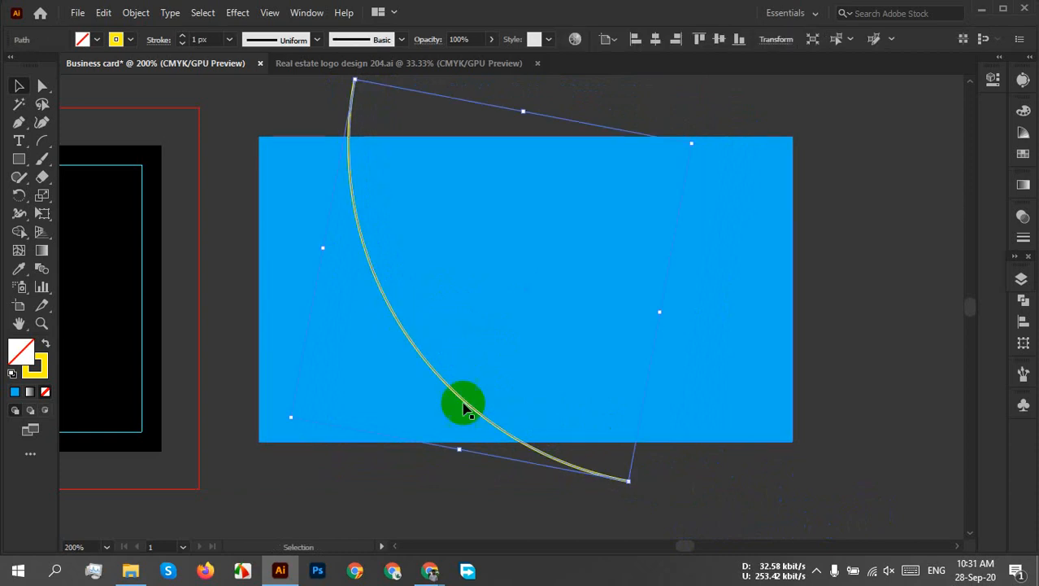
left_click_drag(635, 484, 615, 504)
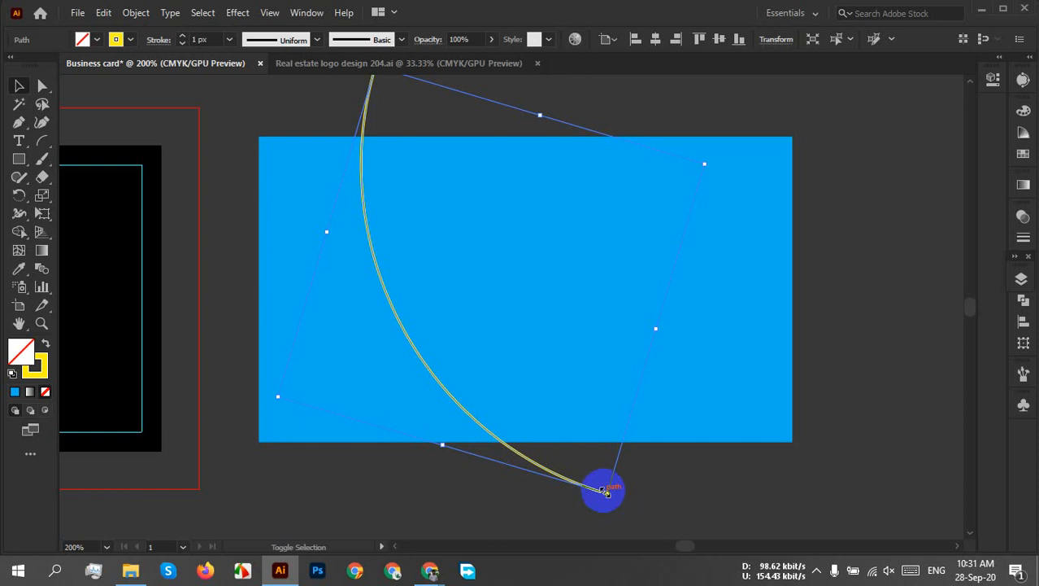
left_click_drag(603, 491, 524, 457)
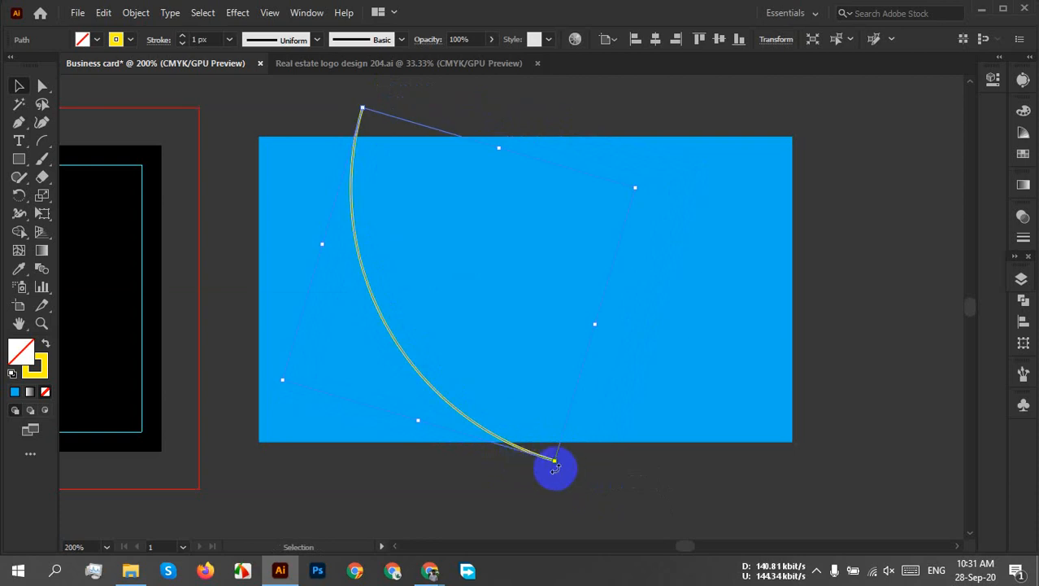
mouse_move(555, 466)
left_mouse_down()
mouse_move(528, 486)
mouse_move(555, 474)
left_mouse_up()
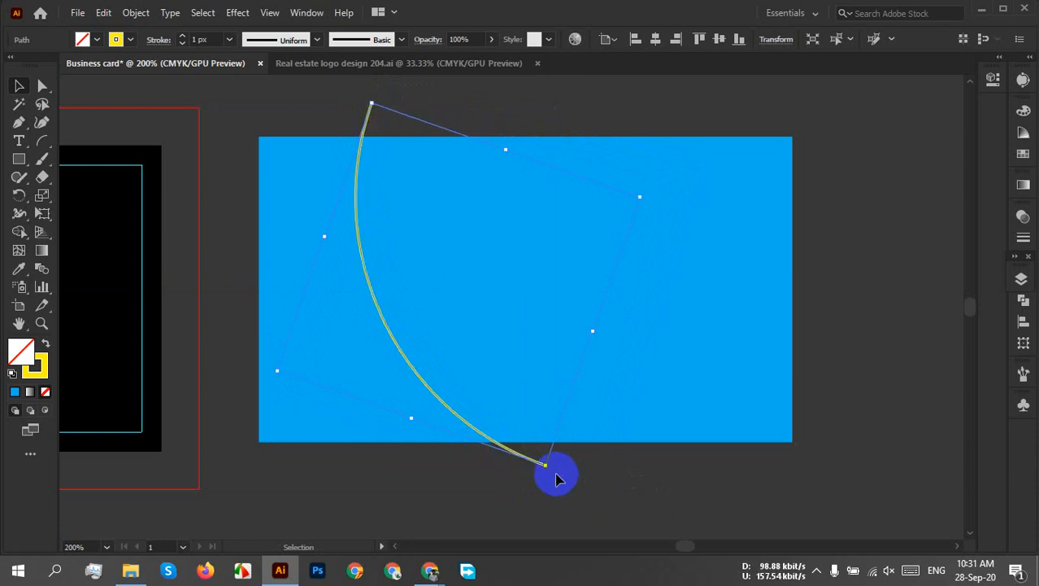
left_click(867, 464)
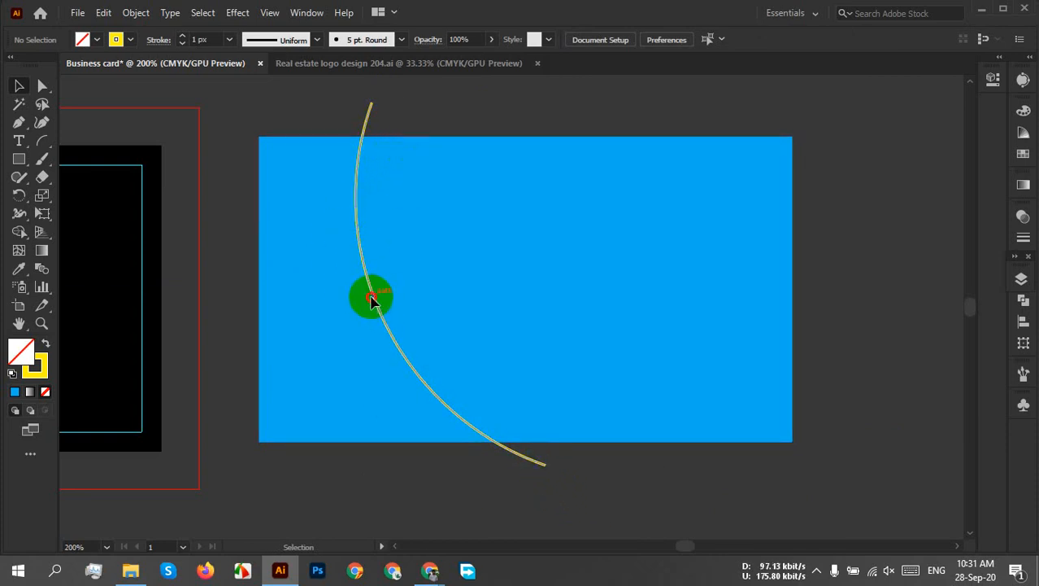
left_click_drag(371, 299, 357, 332)
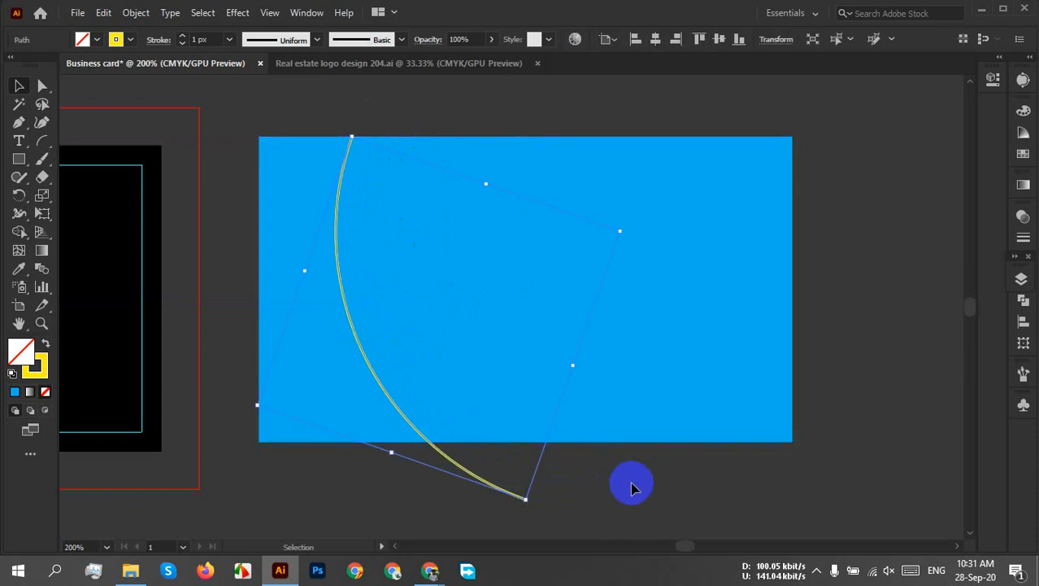
key("Delete")
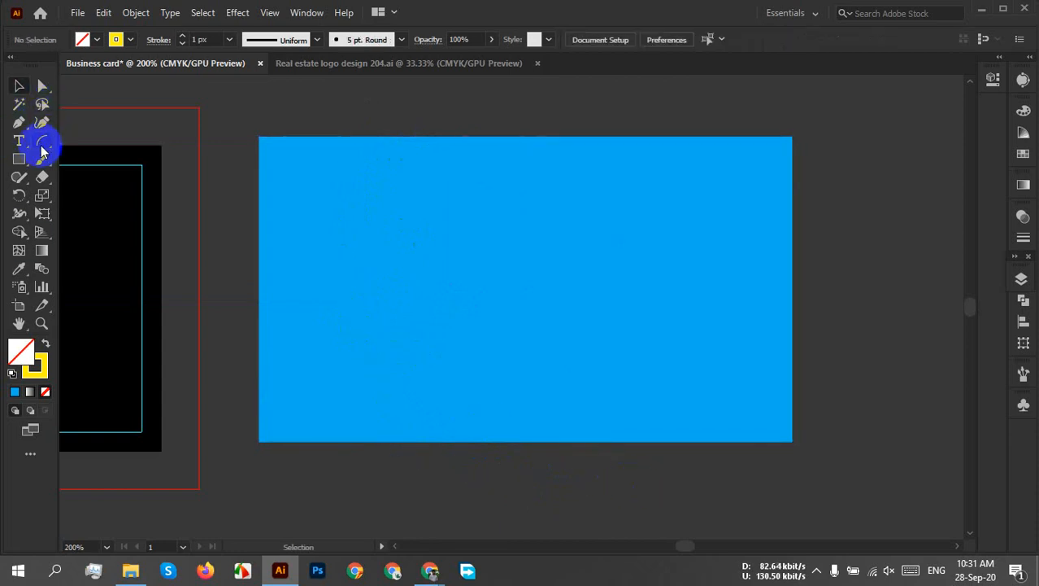
left_click(42, 142)
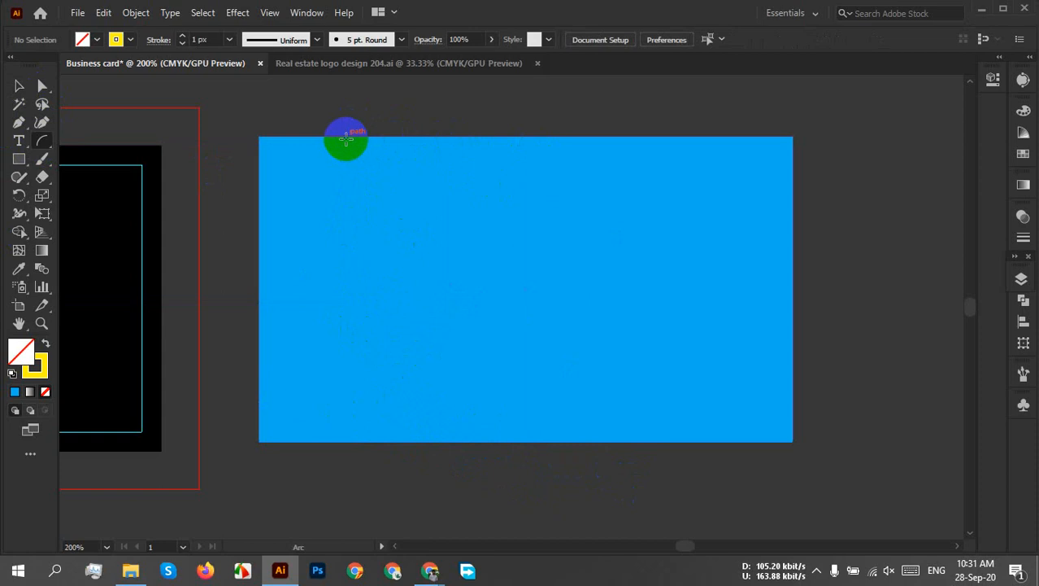
left_click_drag(344, 130, 542, 489)
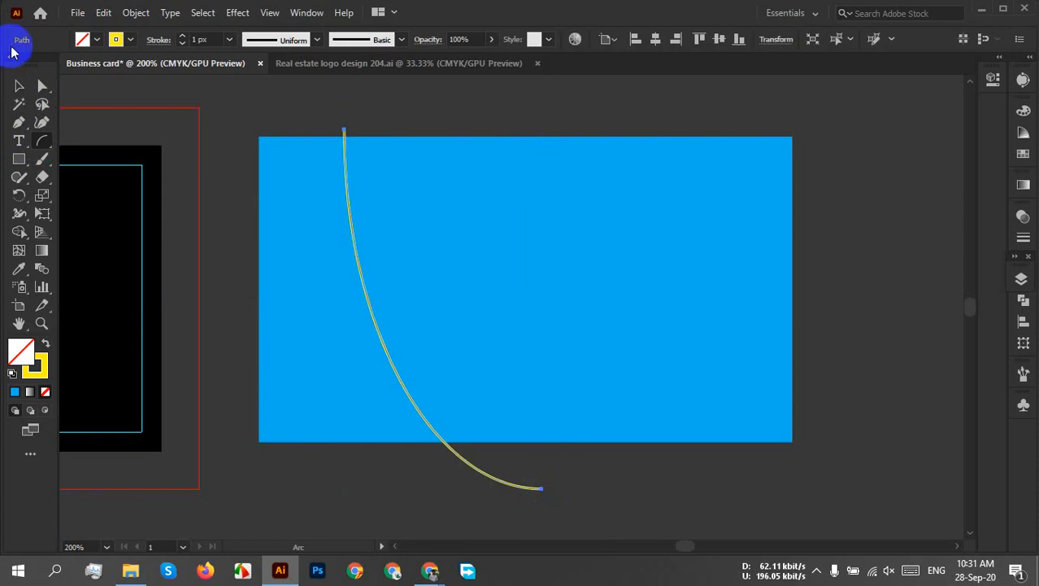
left_click(19, 86)
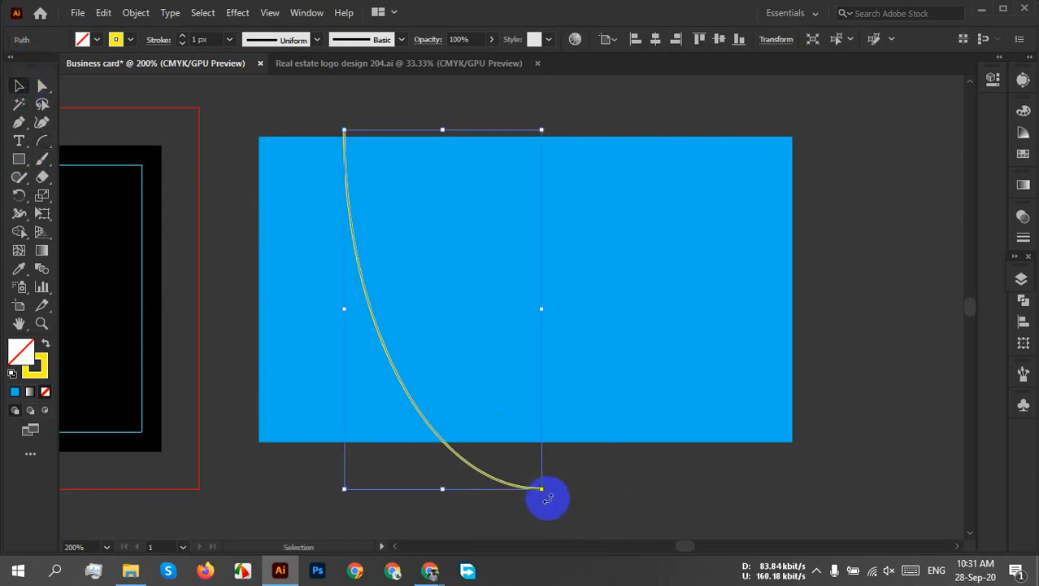
mouse_move(547, 495)
left_mouse_down()
mouse_move(528, 510)
mouse_move(537, 507)
left_mouse_up()
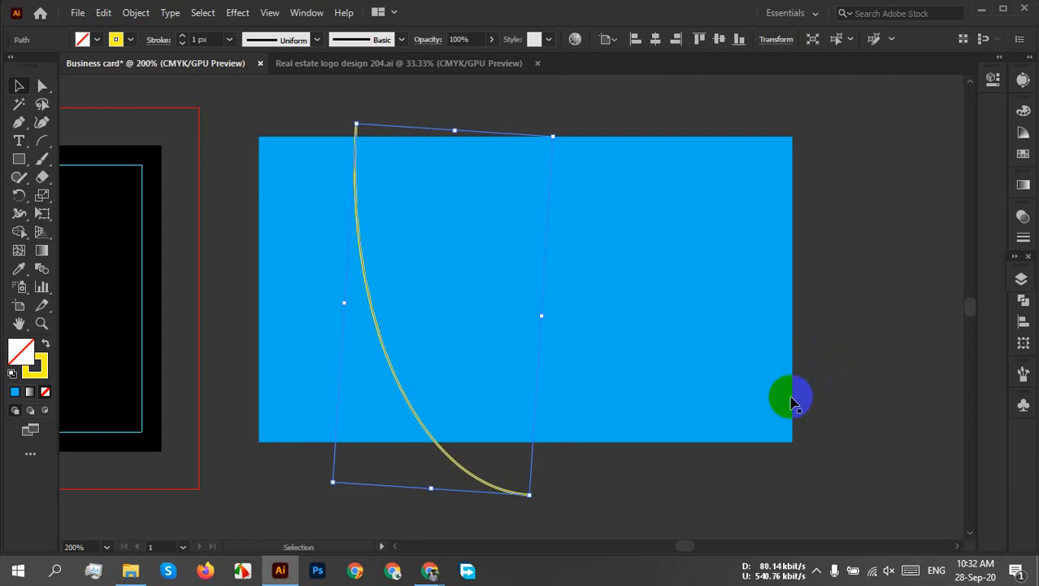
key("Delete")
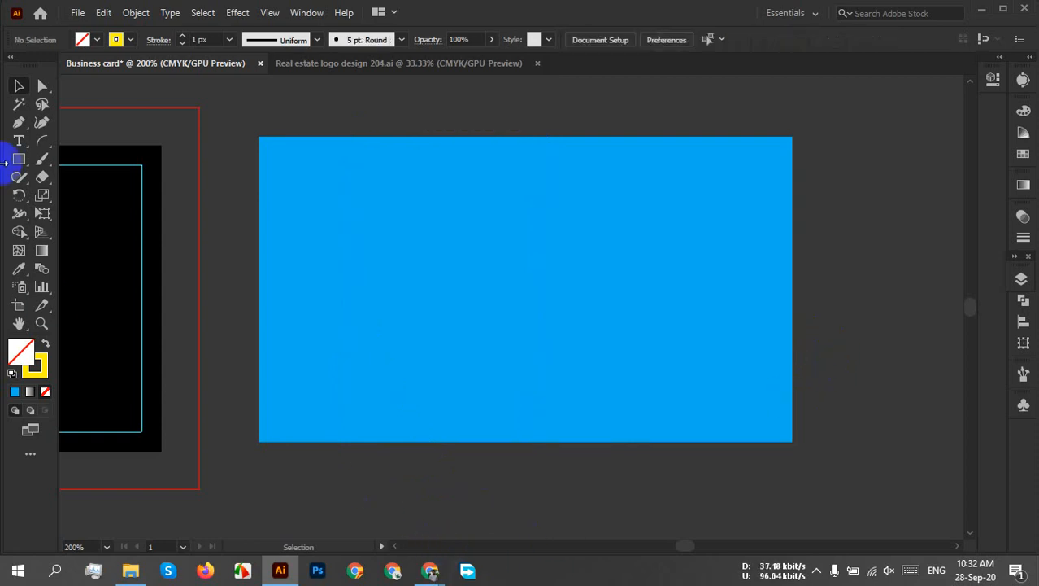
Draw a Shift-constrained quarter-circle arc from the card's top edge to below it
left_click(39, 141)
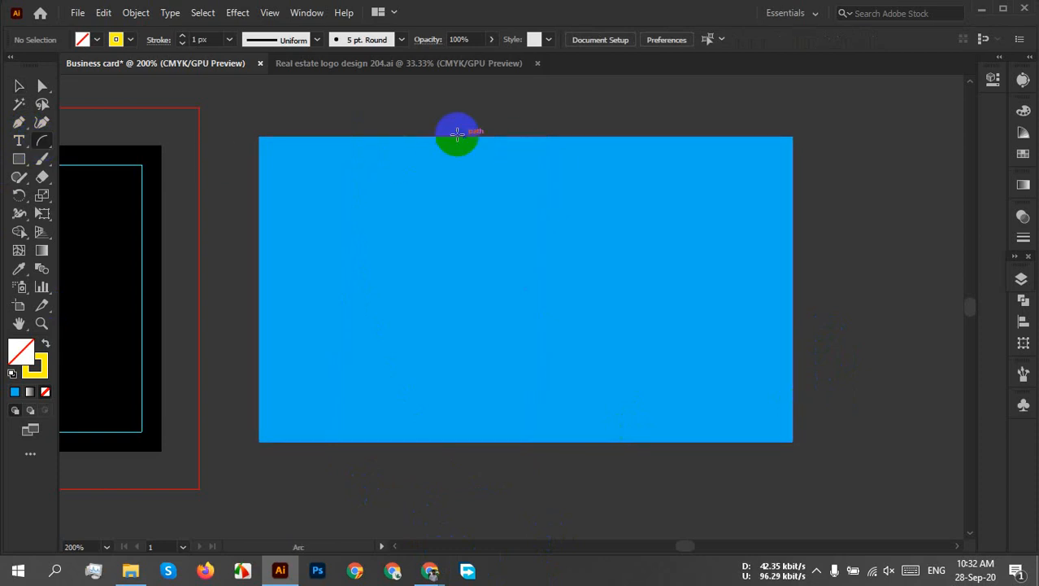
left_click_drag(329, 130, 524, 475)
key("shift")
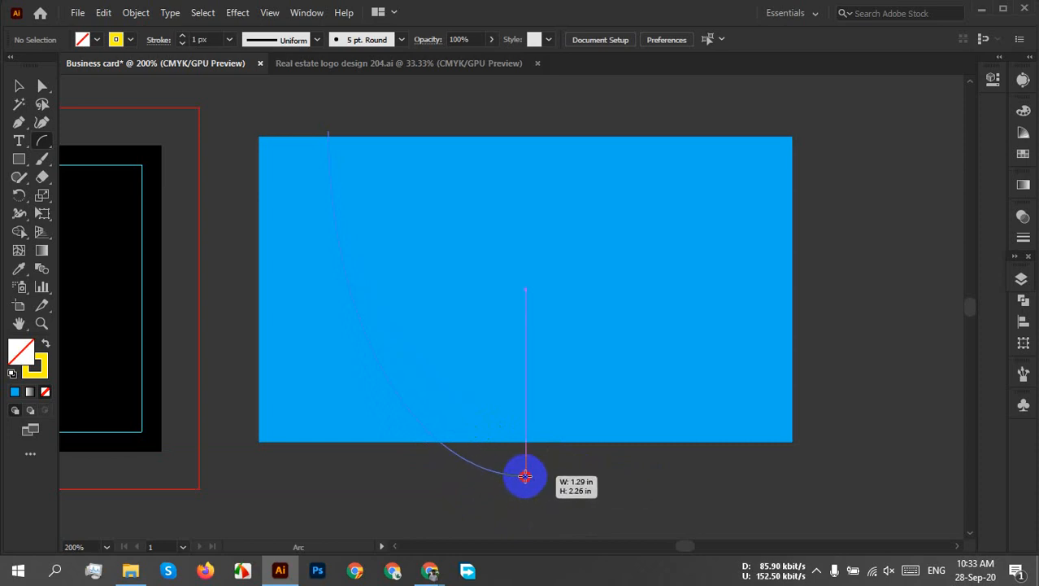
key("shift")
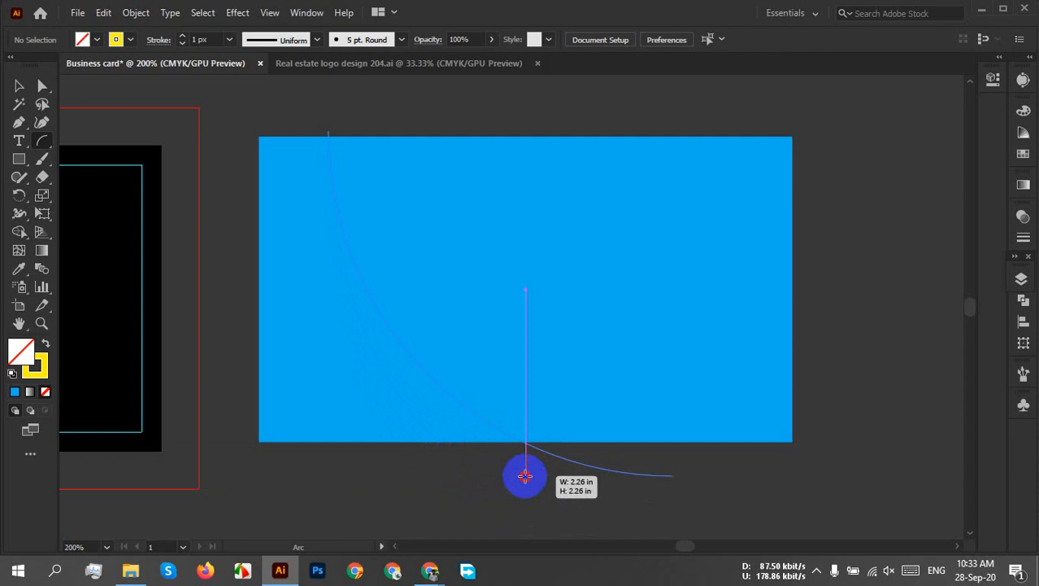
left_click_drag(524, 476, 525, 476)
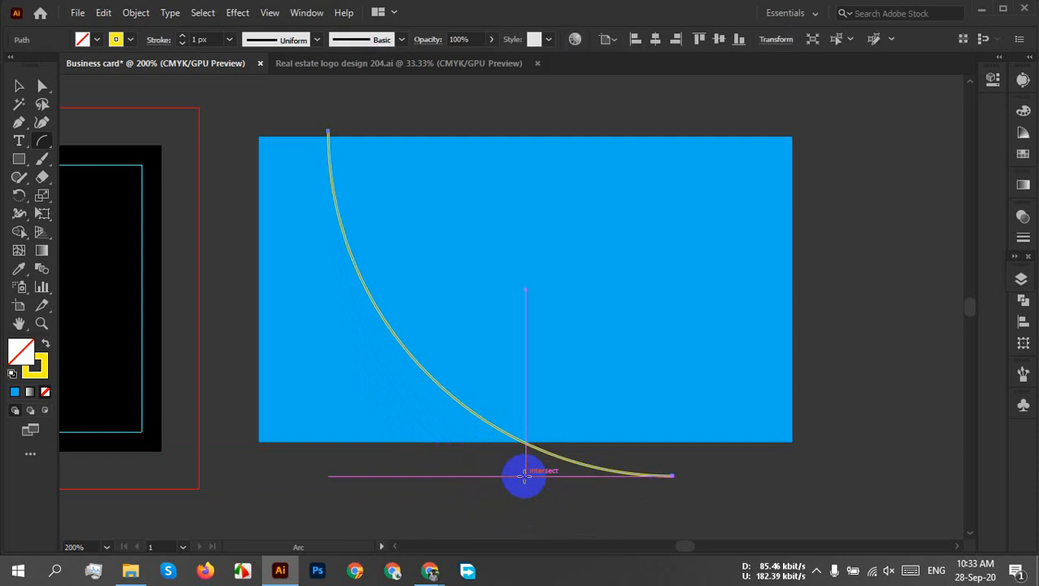
Reposition the arc and stretch its lower end further below the card
key("v")
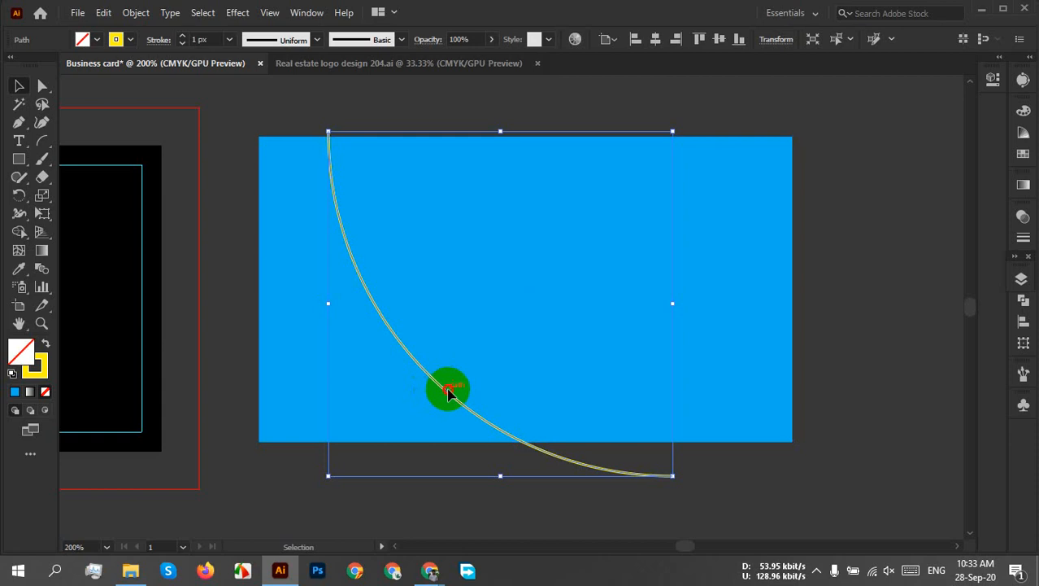
left_click_drag(444, 388, 455, 414)
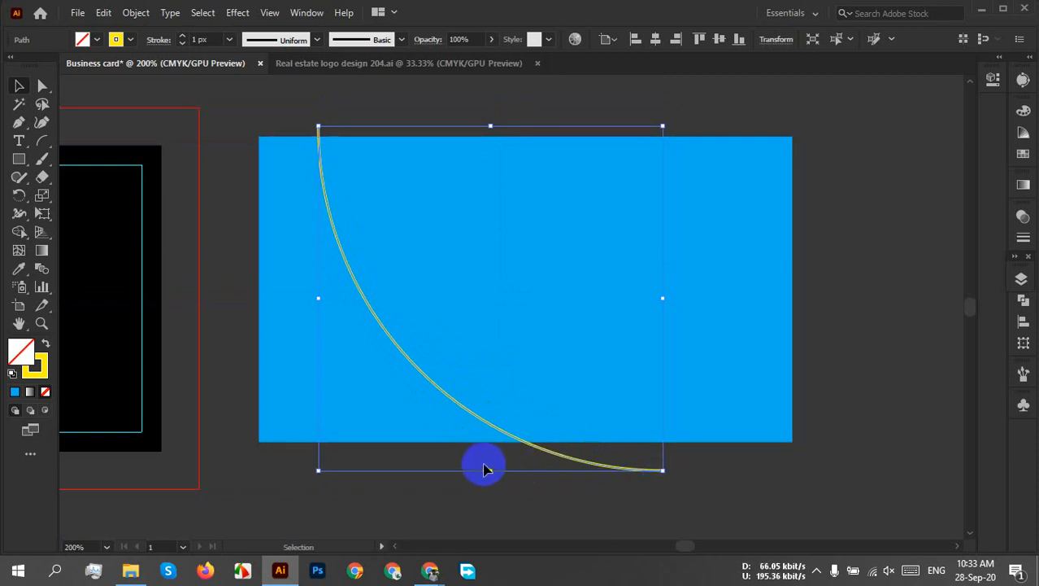
left_click_drag(491, 472, 488, 514)
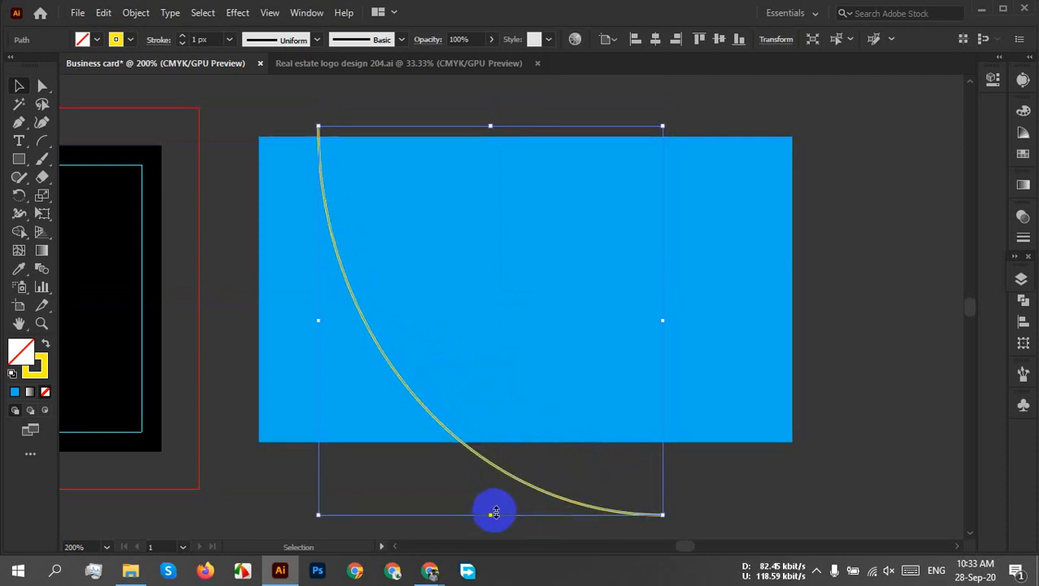
left_click(271, 114)
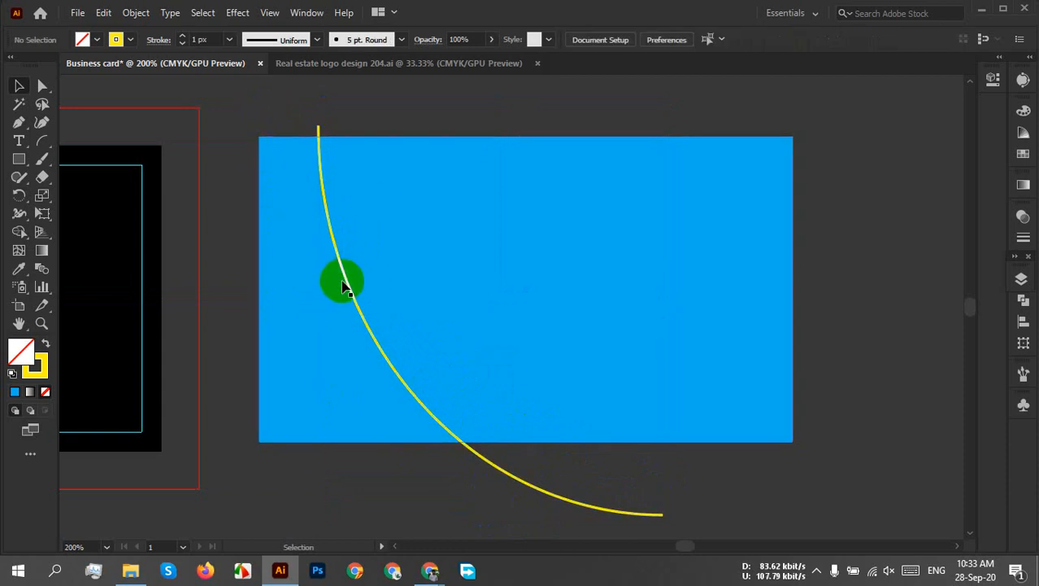
left_click_drag(343, 285, 370, 275)
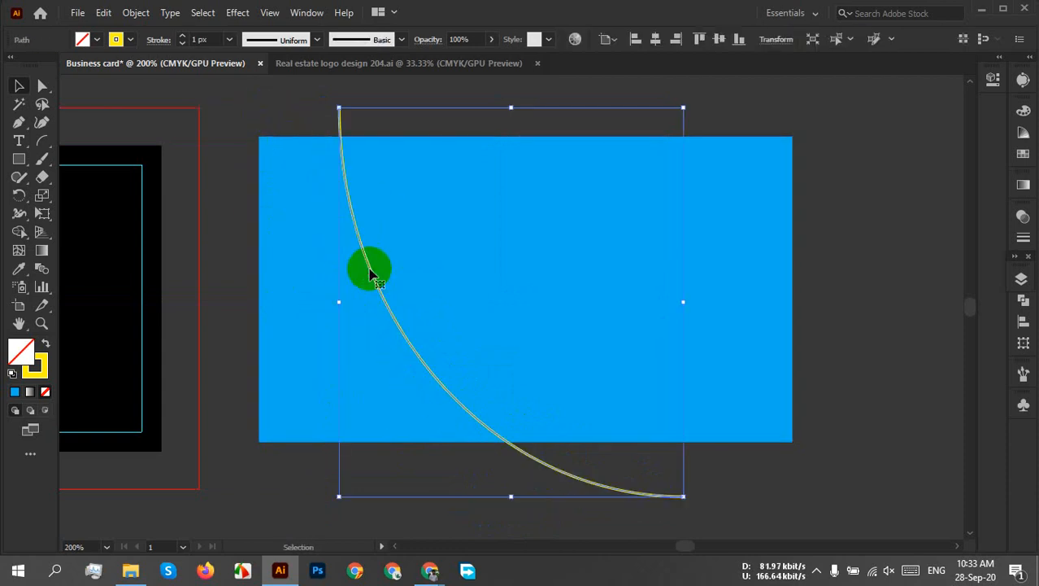
Expand the arc's stroke into a filled shape via Object > Expand
left_click(136, 12)
left_click(202, 185)
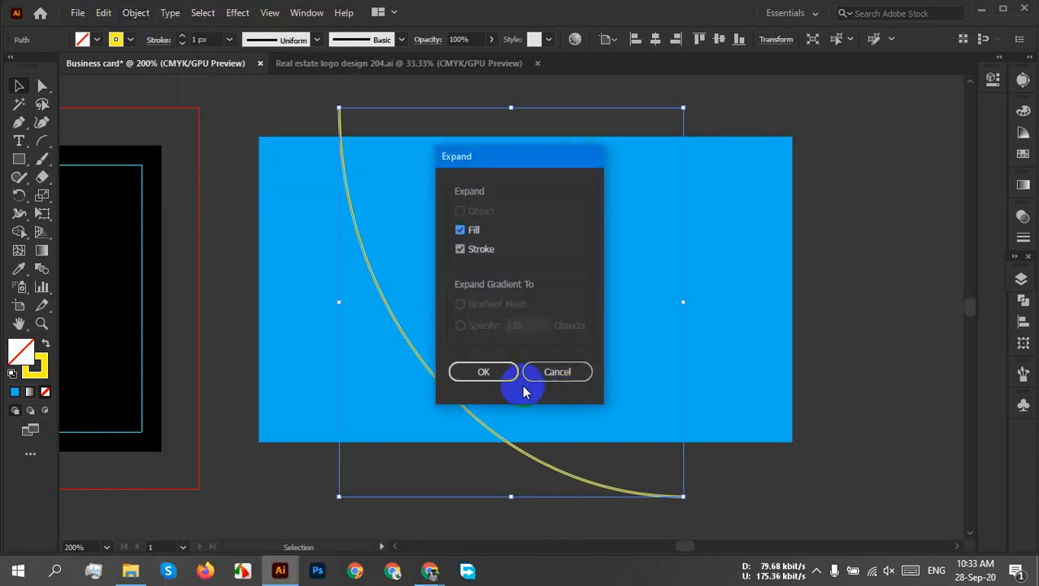
left_click(484, 372)
left_click(863, 290)
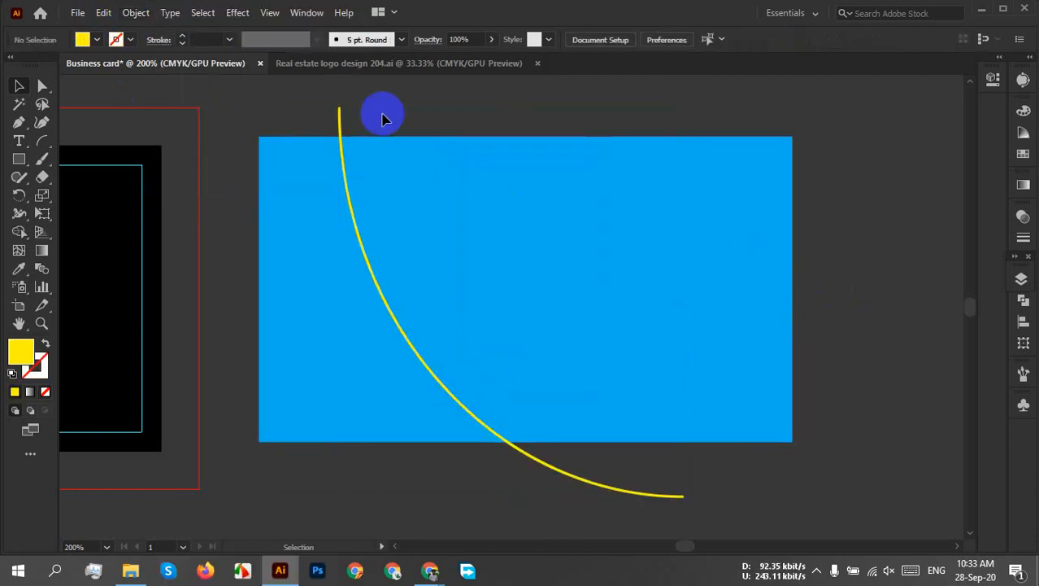
Divide the blue rectangle along the arc with Pathfinder and ungroup the pieces
left_click_drag(269, 108, 658, 391)
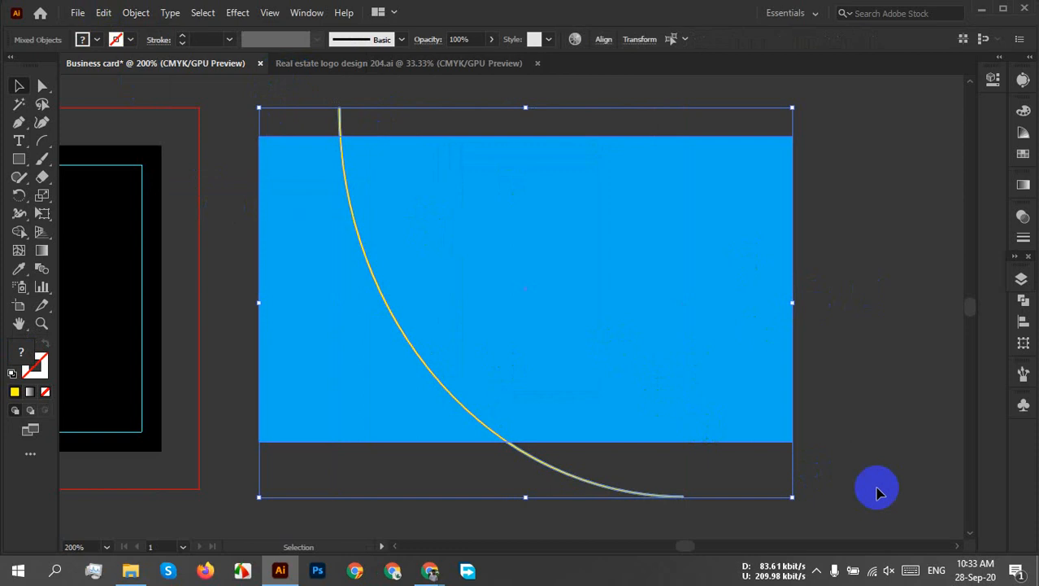
left_click(1026, 302)
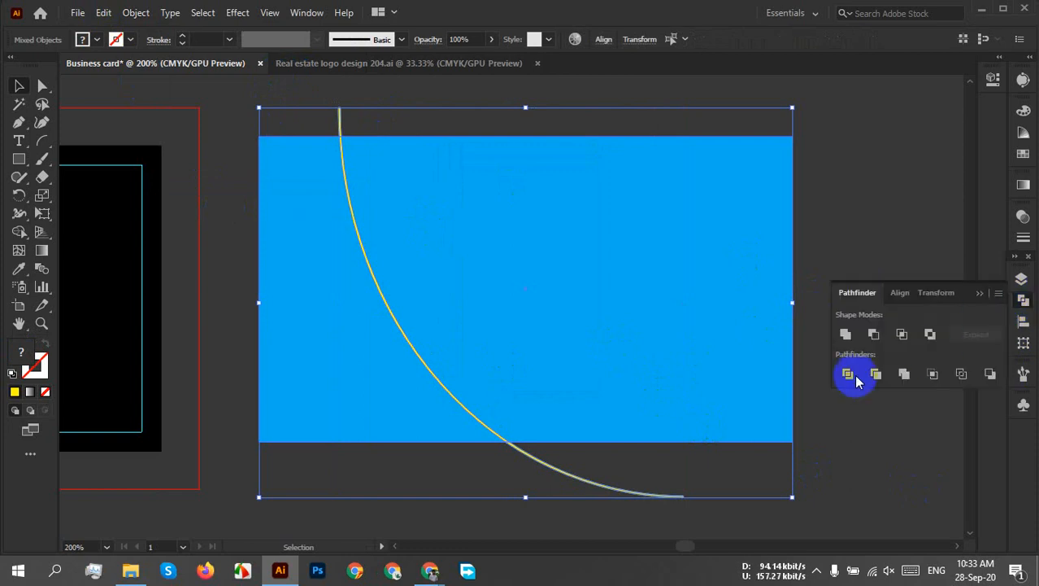
left_click(858, 378)
right_click(626, 281)
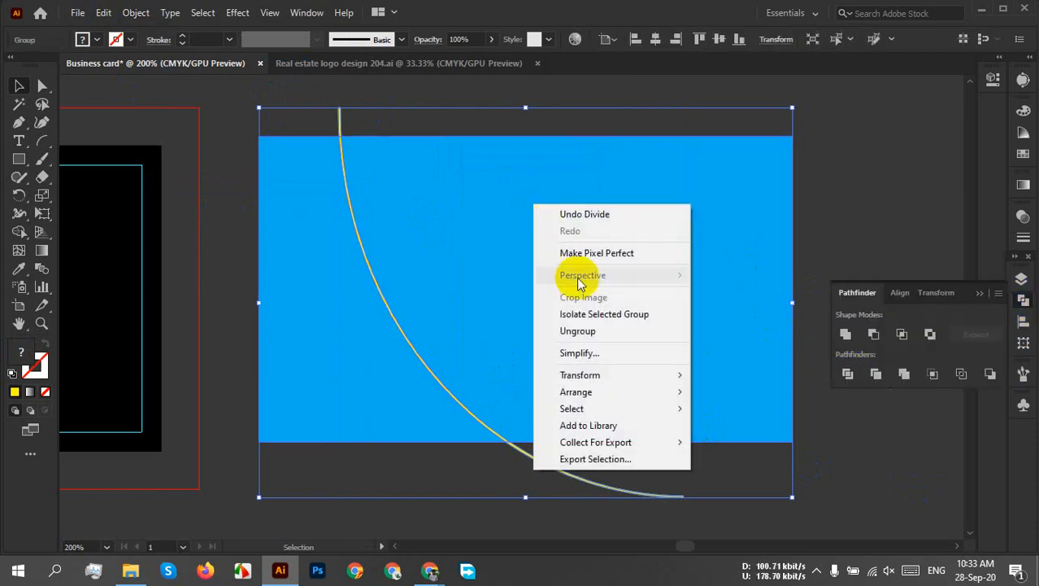
left_click(606, 332)
left_click(932, 261)
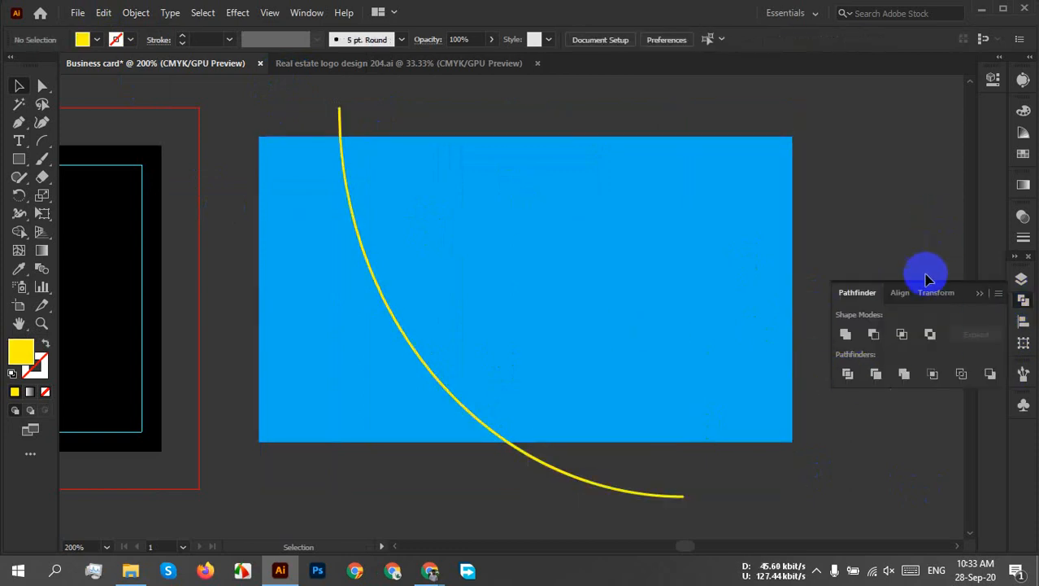
left_click(982, 294)
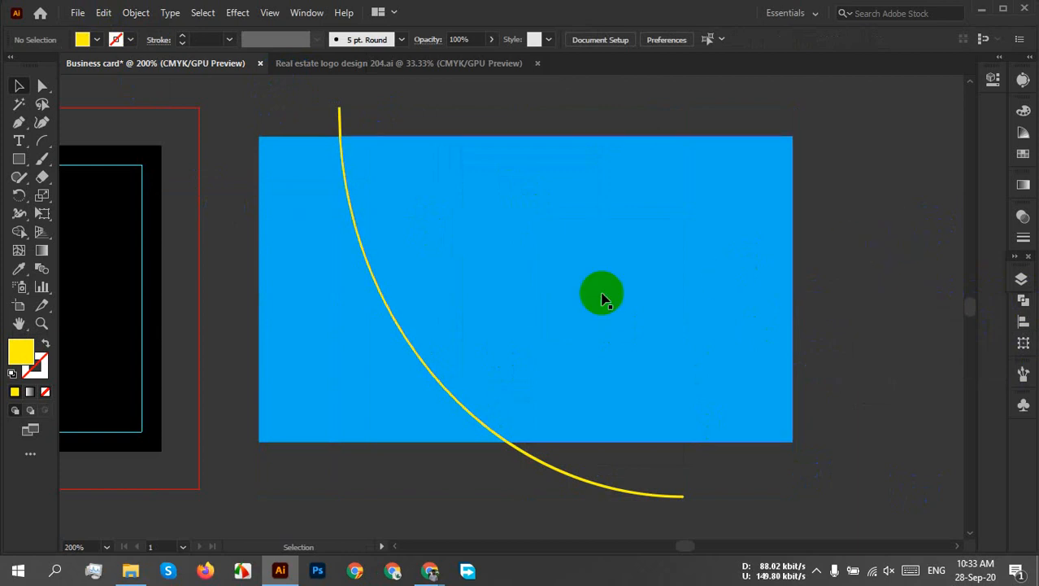
Pull the right blue piece away to the right, leaving the left piece in place
left_click_drag(589, 293, 697, 292)
left_click_drag(366, 350, 346, 345)
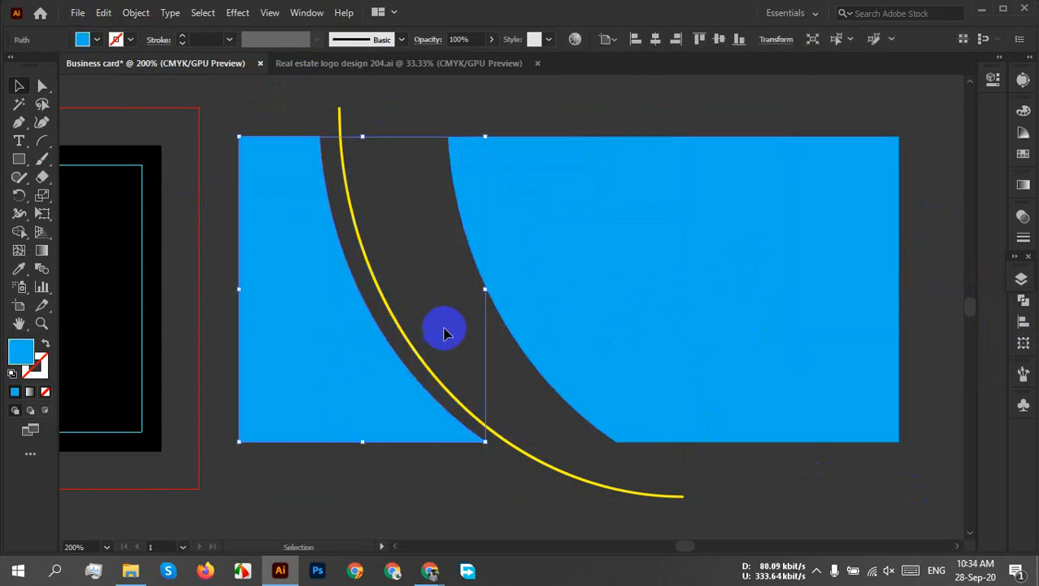
left_click(451, 313)
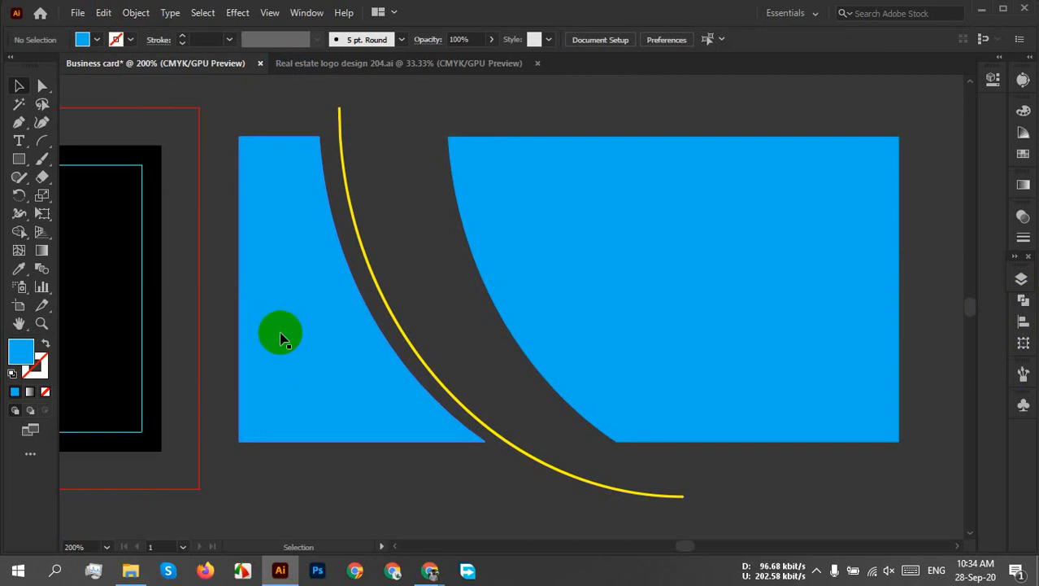
key("ctrl+z")
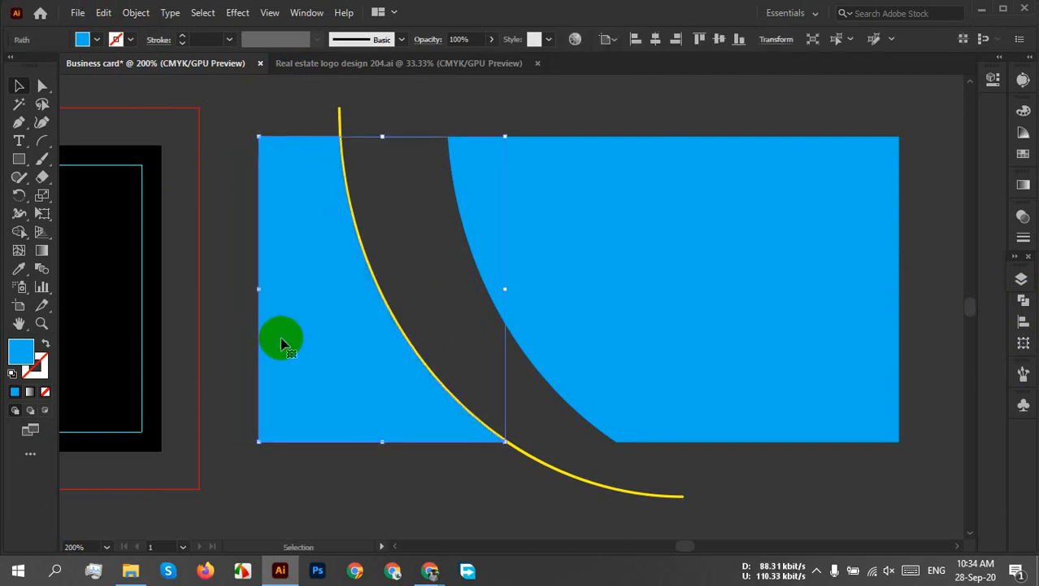
left_click(452, 318)
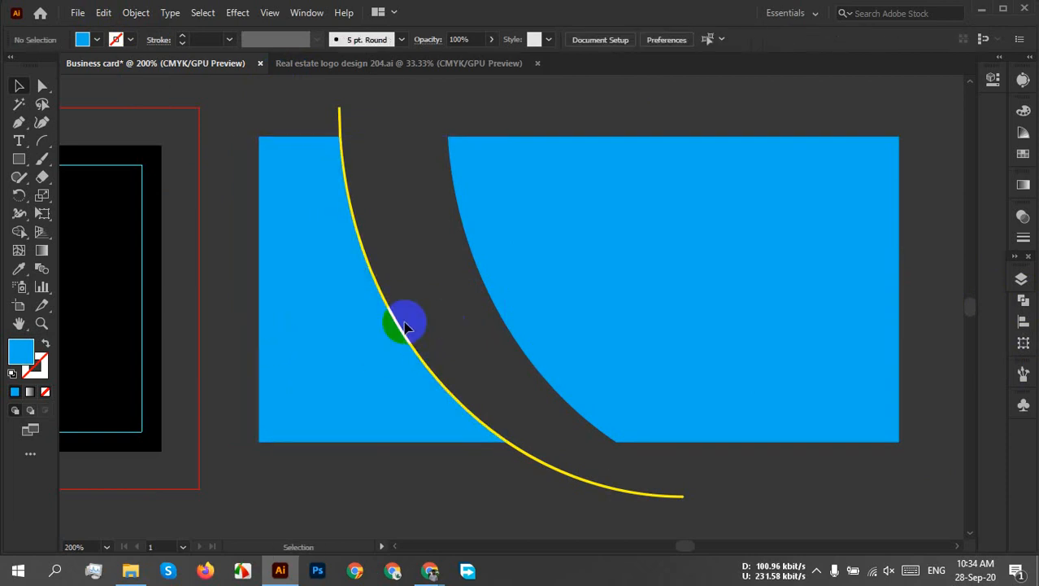
Delete the yellow curve's tails below and above the card
left_click(575, 485)
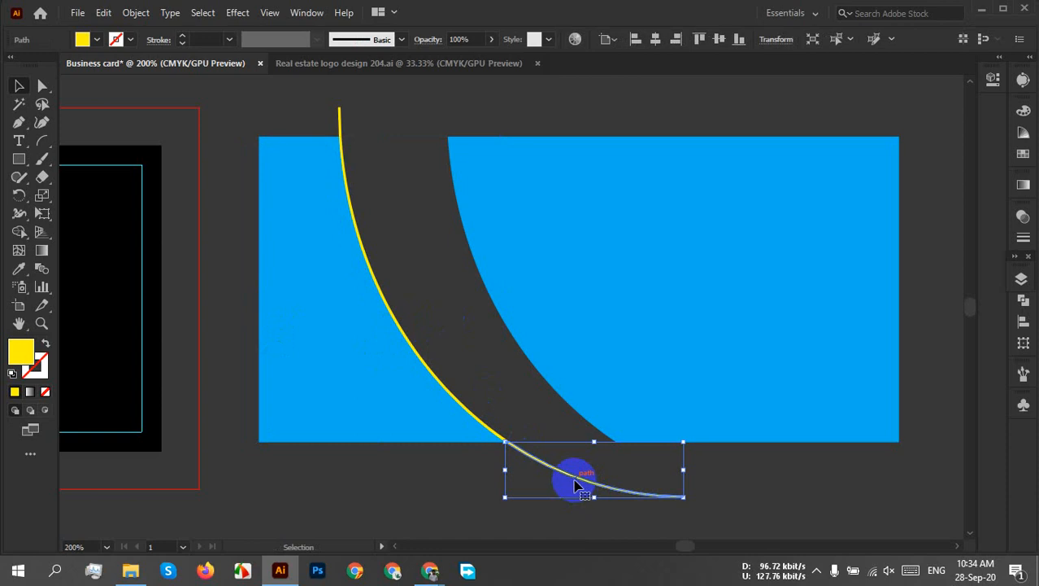
key("Delete")
left_click(341, 116)
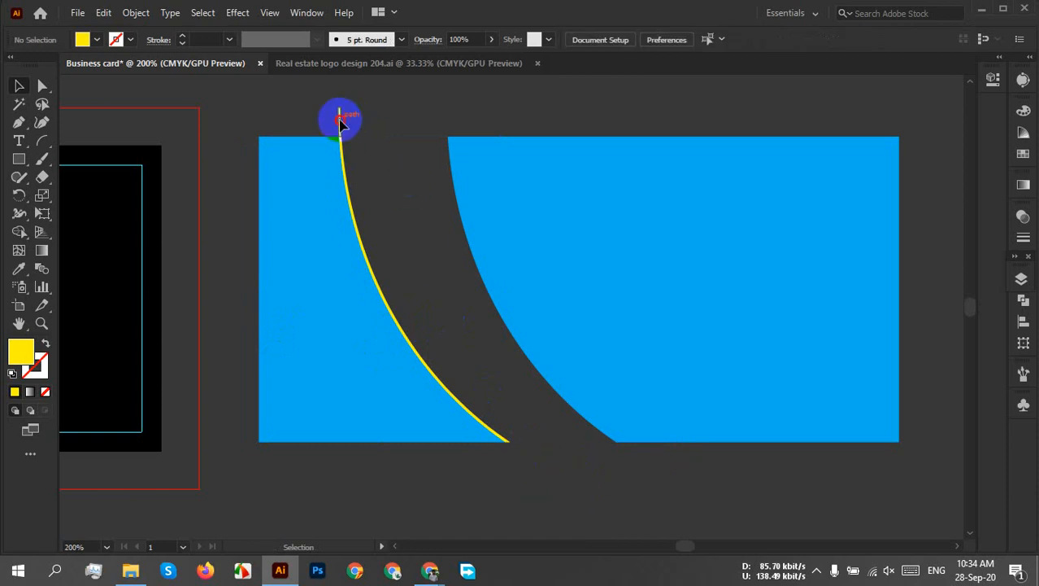
key("Delete")
left_click(377, 279)
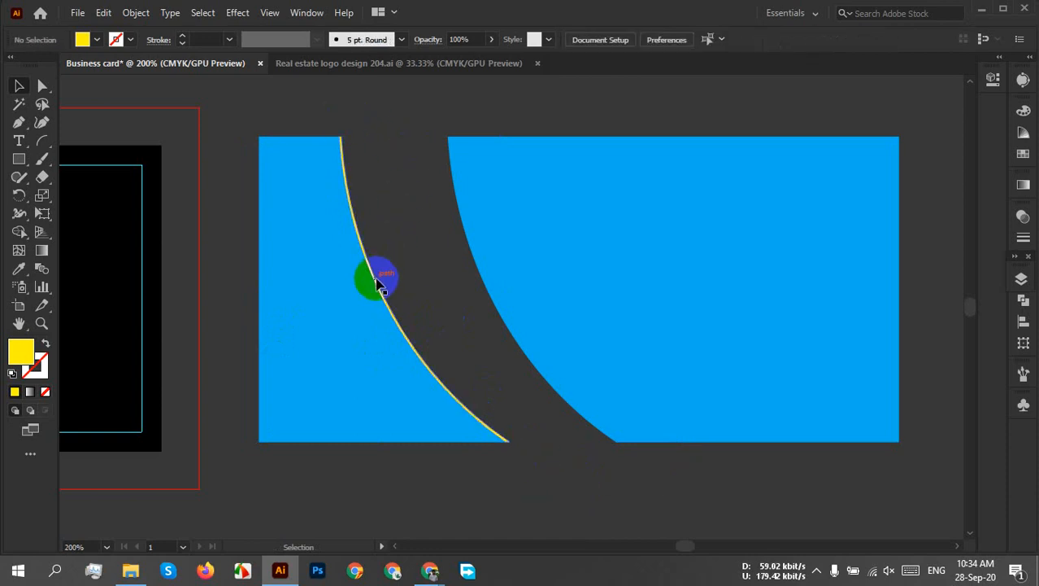
Try Object > Path > Offset Path on the curve, then cancel it
left_click(131, 13)
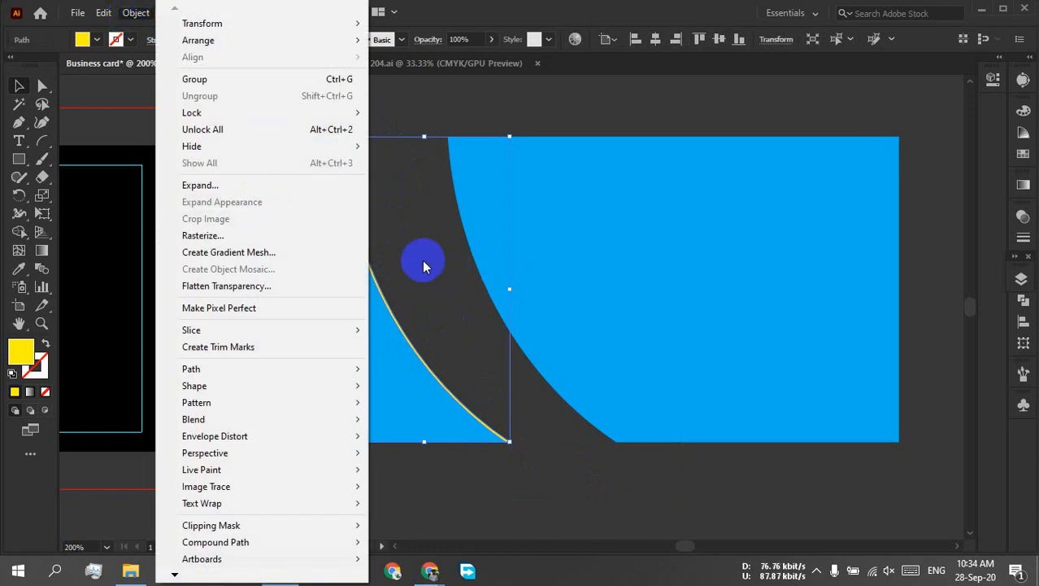
left_click(203, 371)
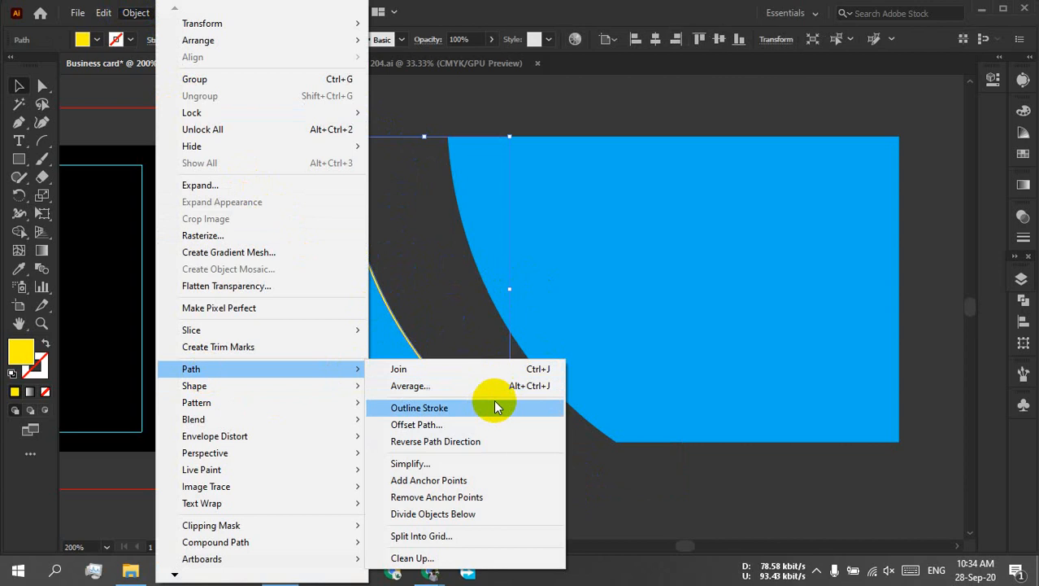
left_click(441, 423)
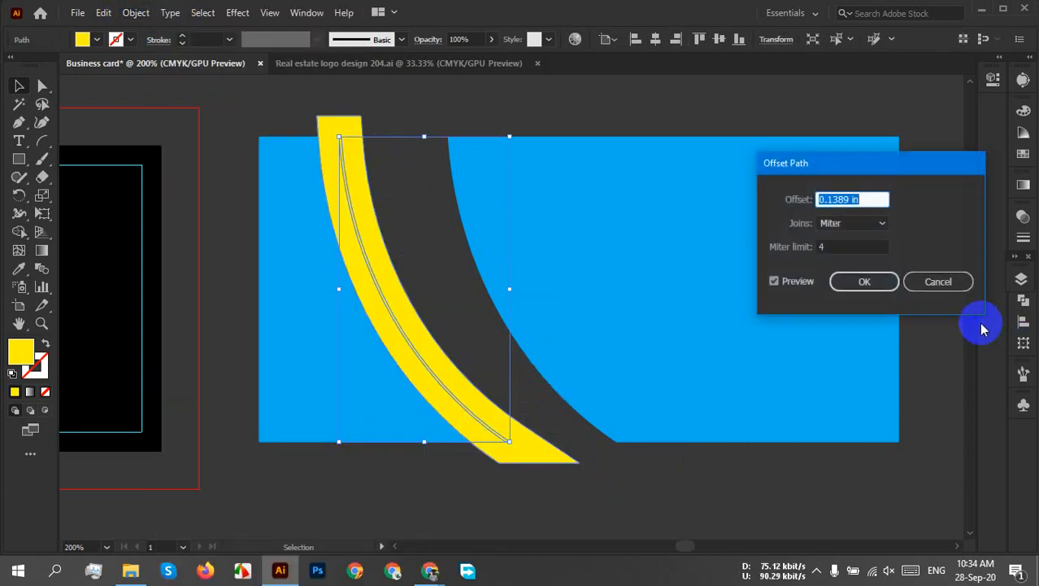
left_click(937, 281)
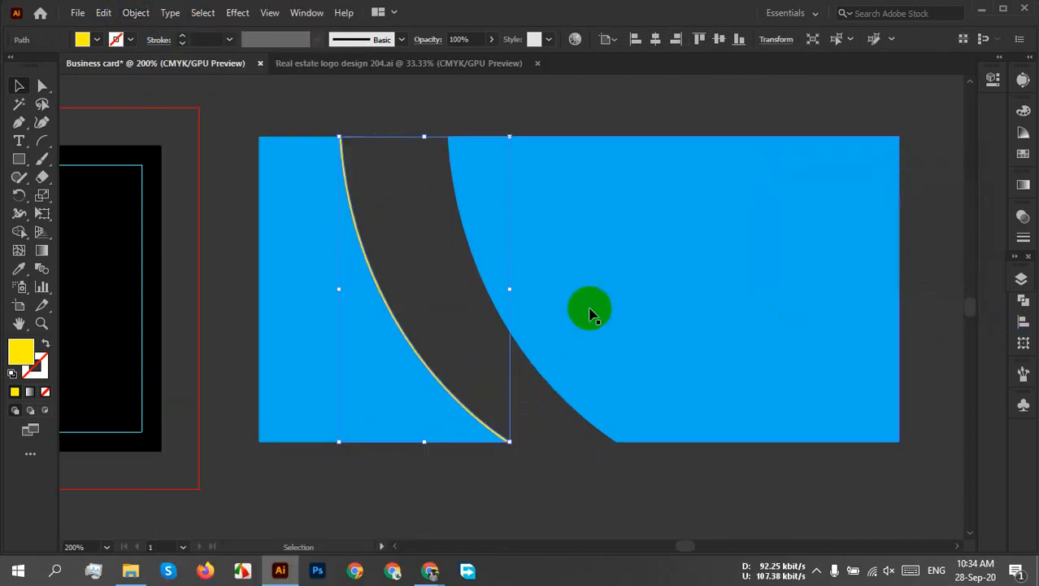
Nudge the left blue piece and give the yellow curve a 3 pt stroke
left_click(430, 292)
left_click_drag(285, 304, 283, 306)
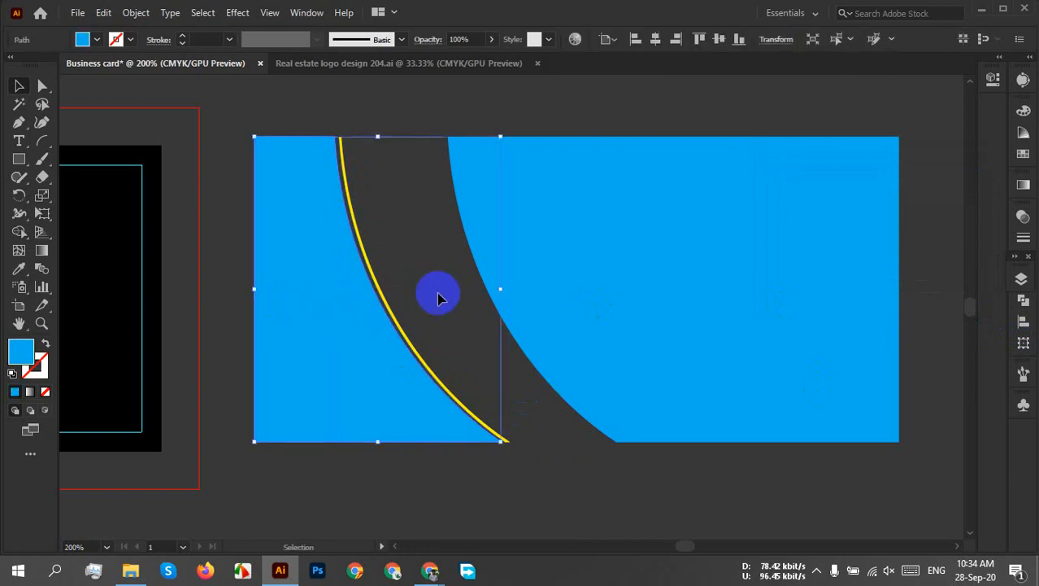
left_click(384, 308)
left_click(390, 308)
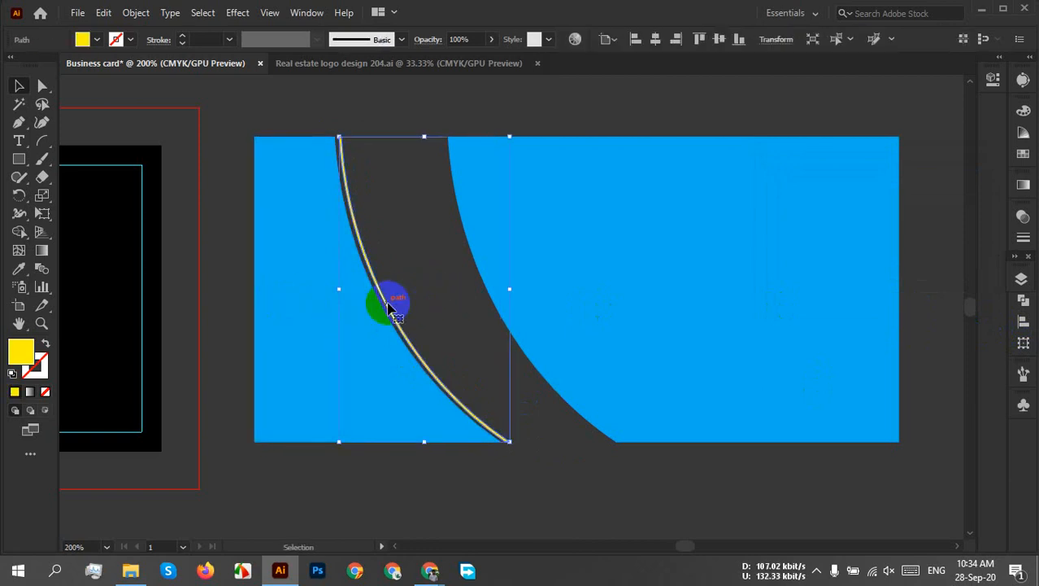
left_click(199, 39)
scroll(199, 39, "up", 3)
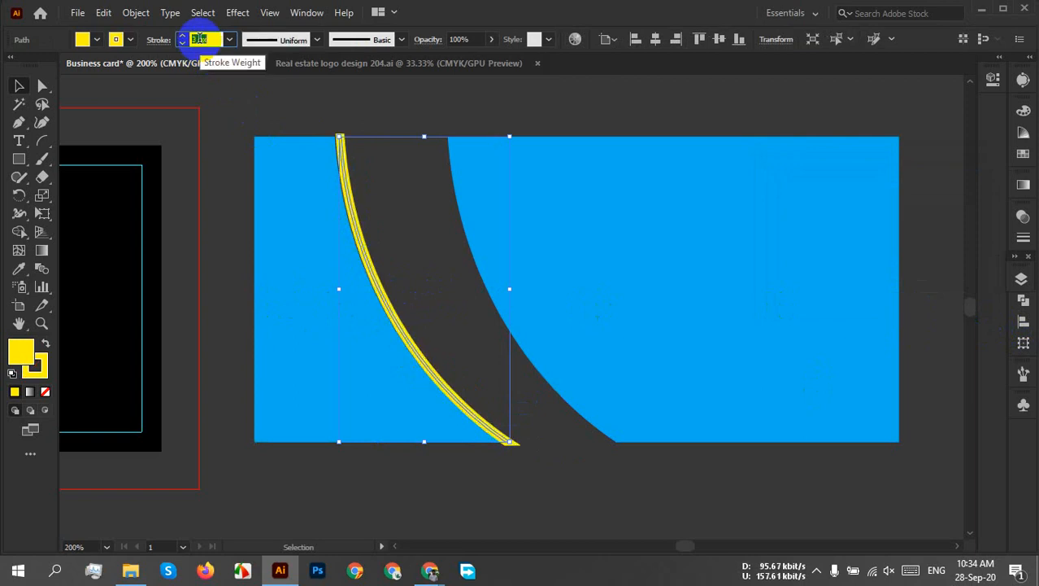
Undo the stroke changes and the Divide to restore the whole blue rectangle and thin yellow curve
scroll(200, 39, "up", 2)
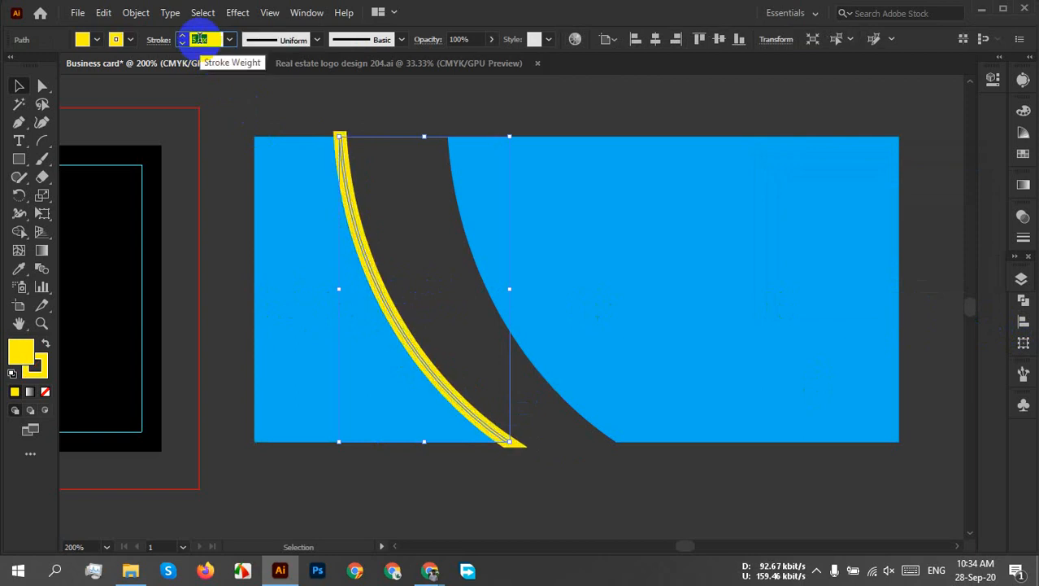
scroll(199, 39, "up", 2)
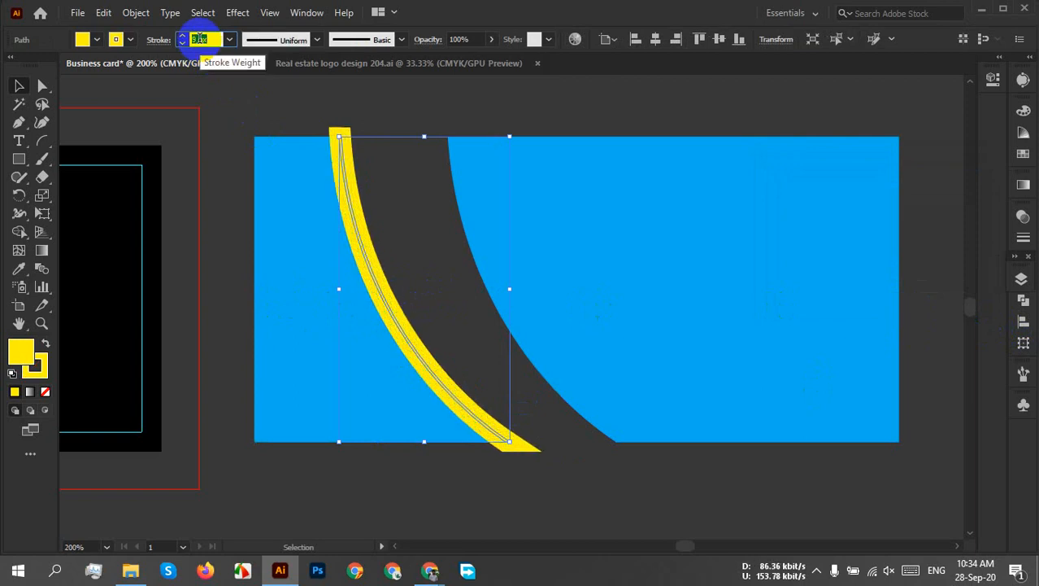
scroll(207, 39, "down", 3)
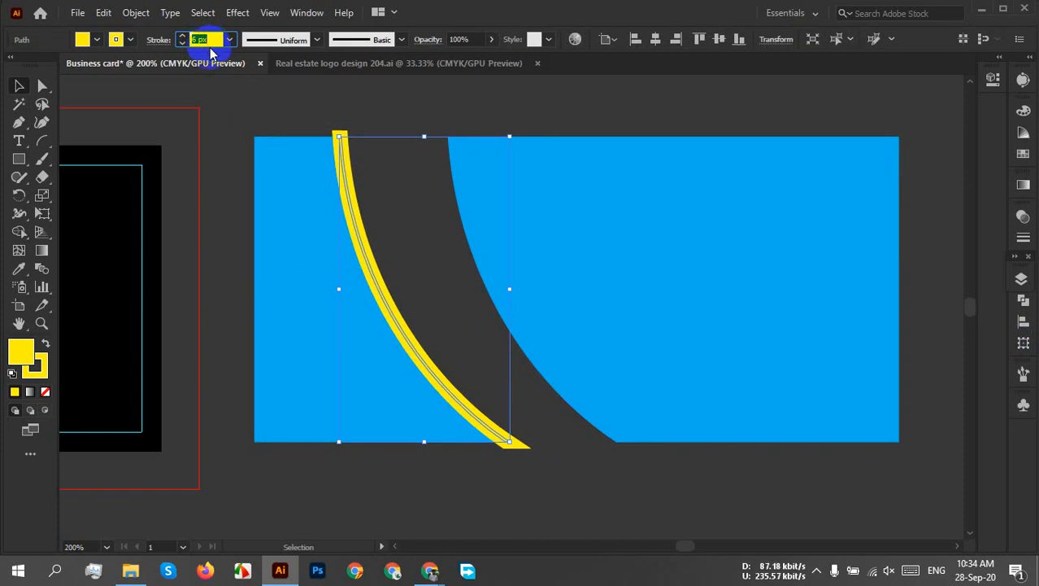
scroll(218, 39, "down", 2)
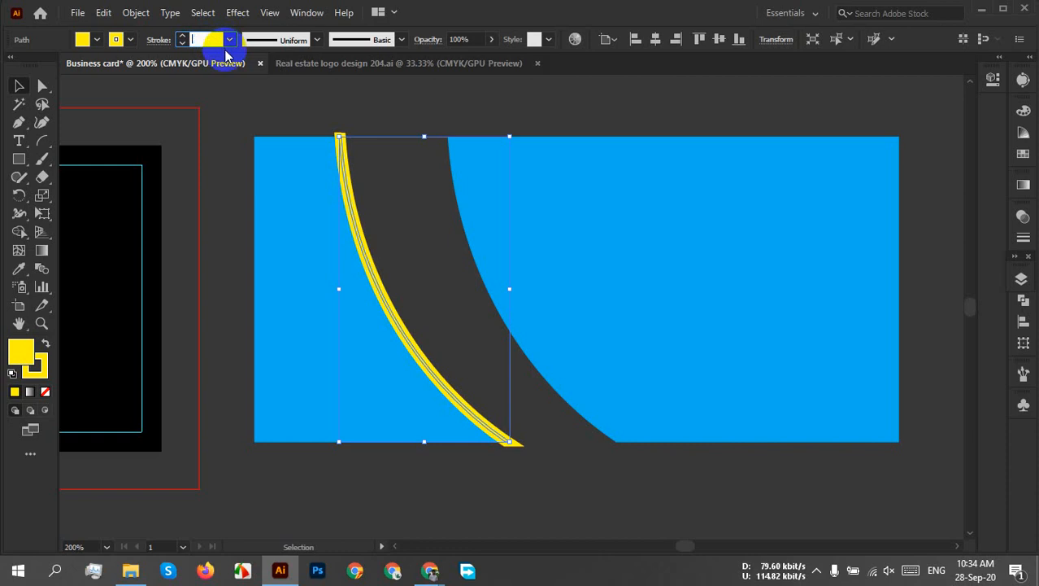
key("a")
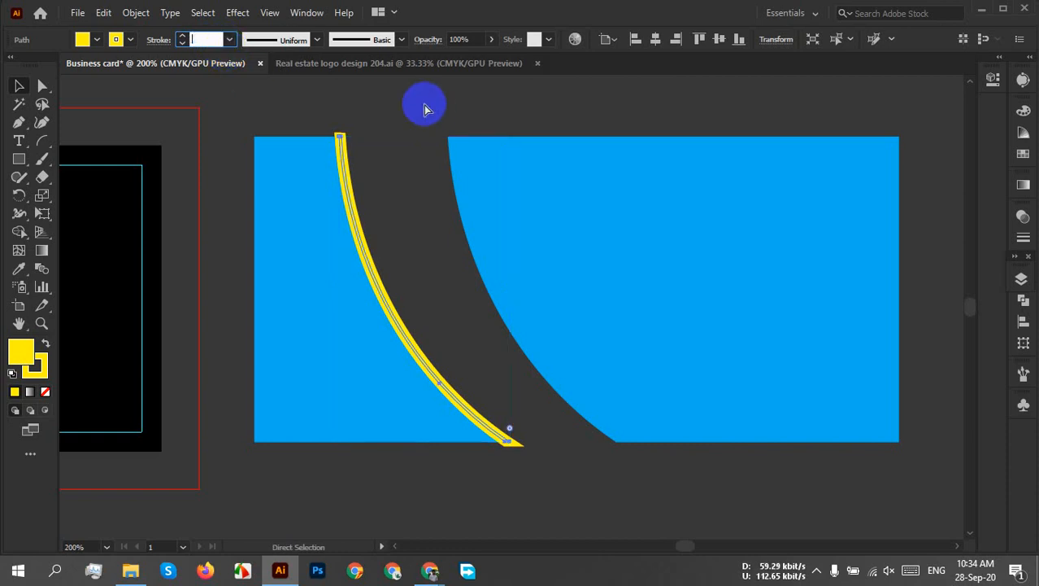
left_click(433, 106)
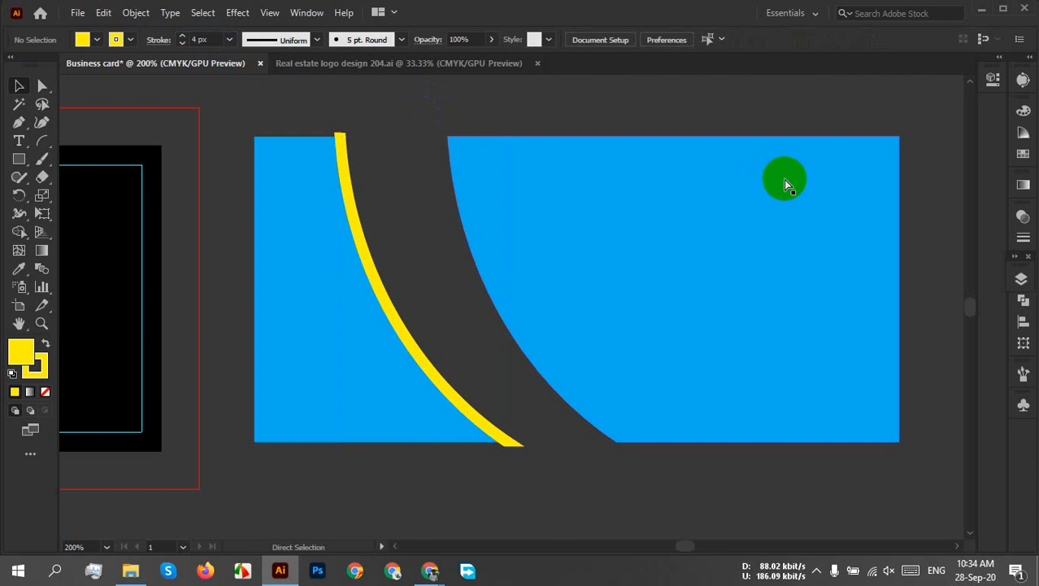
key("ctrl+z")
key("ctrl+z")
key("ctrl+z")
key("ctrl+z")
key("ctrl+z")
key("ctrl+z")
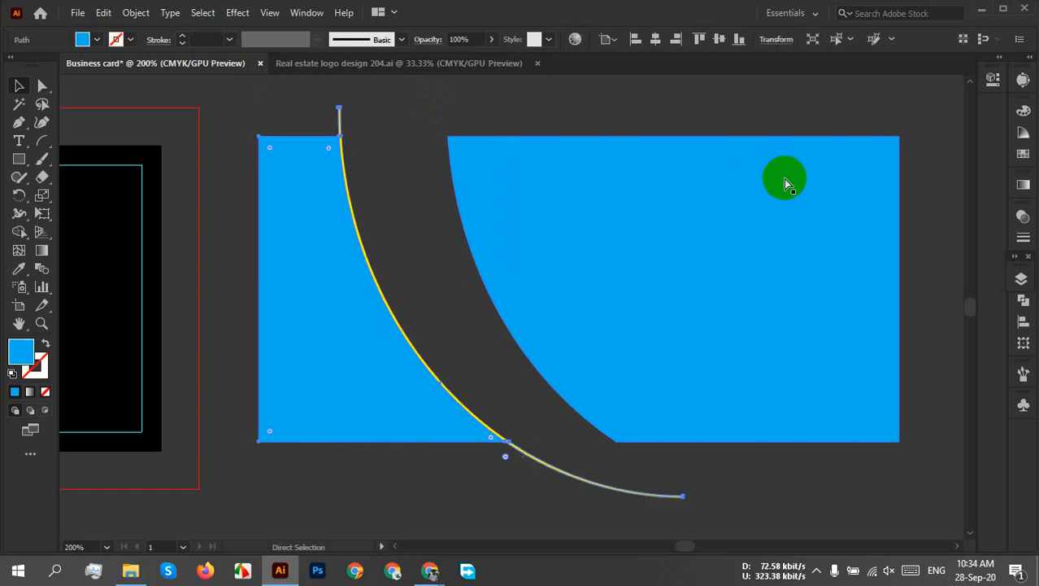
key("ctrl+z")
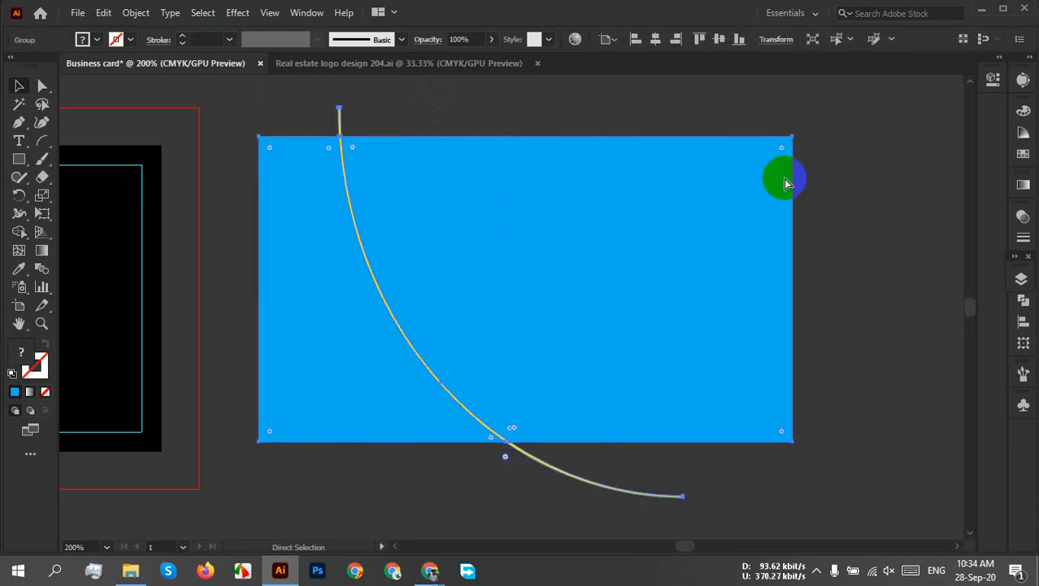
key("ctrl+z")
key("ctrl+z")
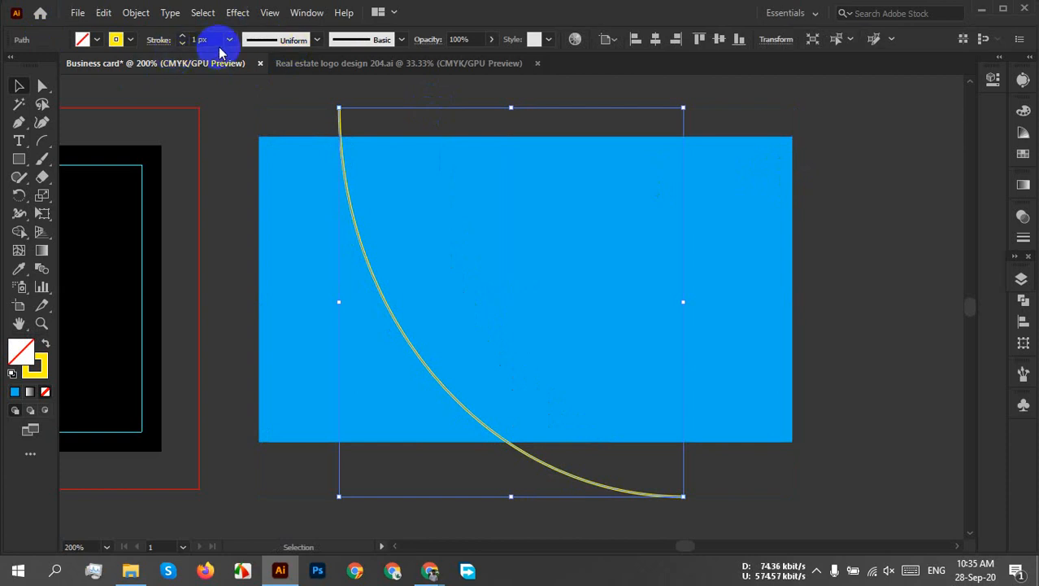
Expand the 5 px yellow arc's stroke into a solid yellow filled band
scroll(209, 37, "up", 9)
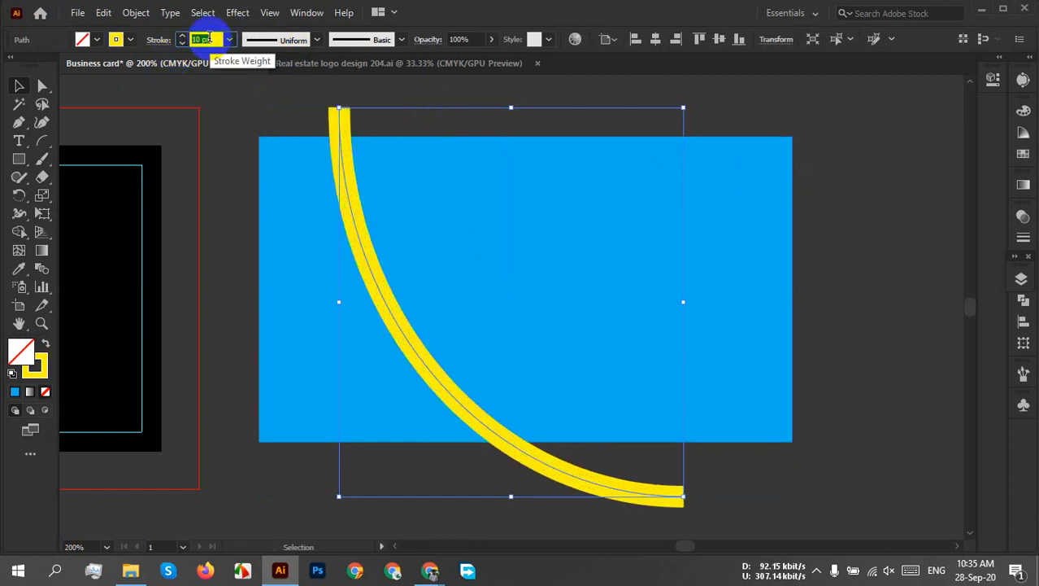
scroll(209, 37, "down", 4)
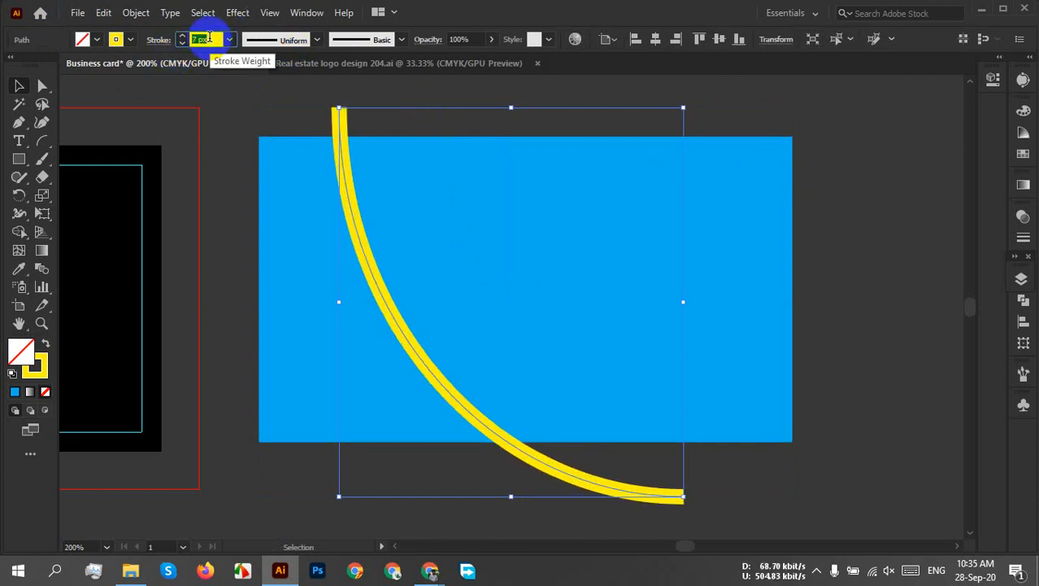
scroll(209, 37, "down", 2)
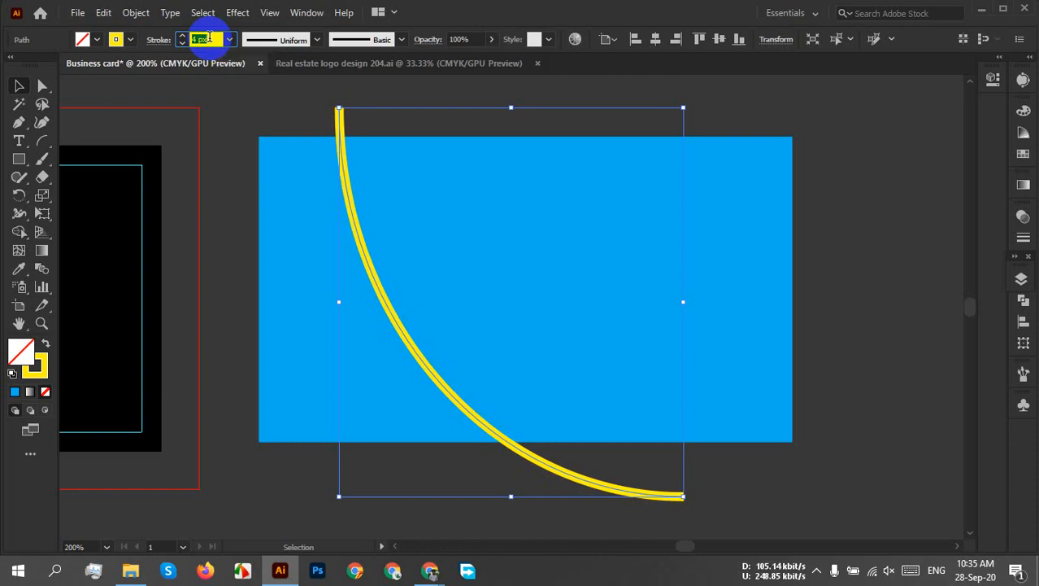
scroll(209, 37, "up", 1)
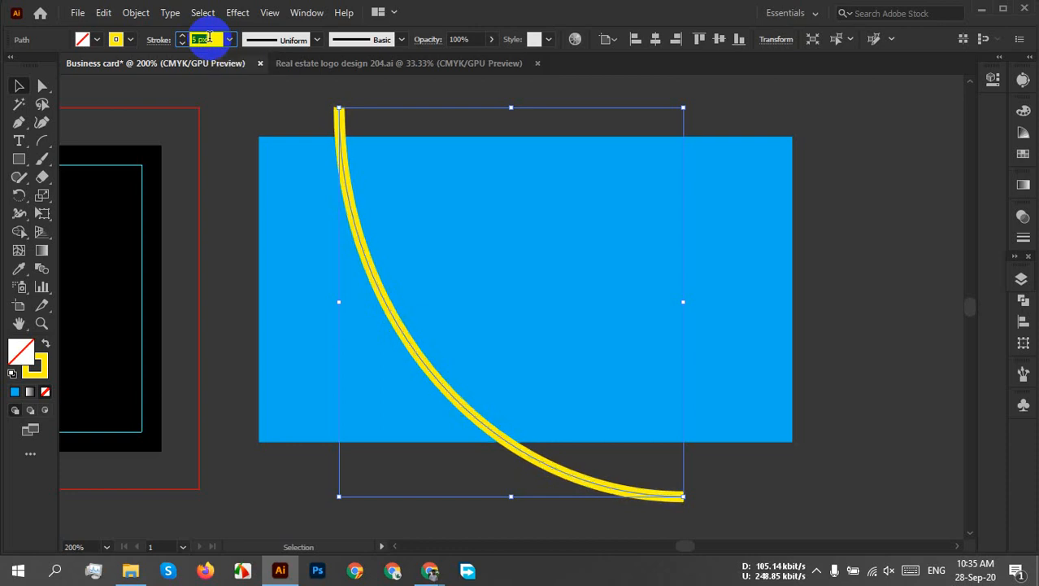
left_click(137, 13)
left_click(268, 187)
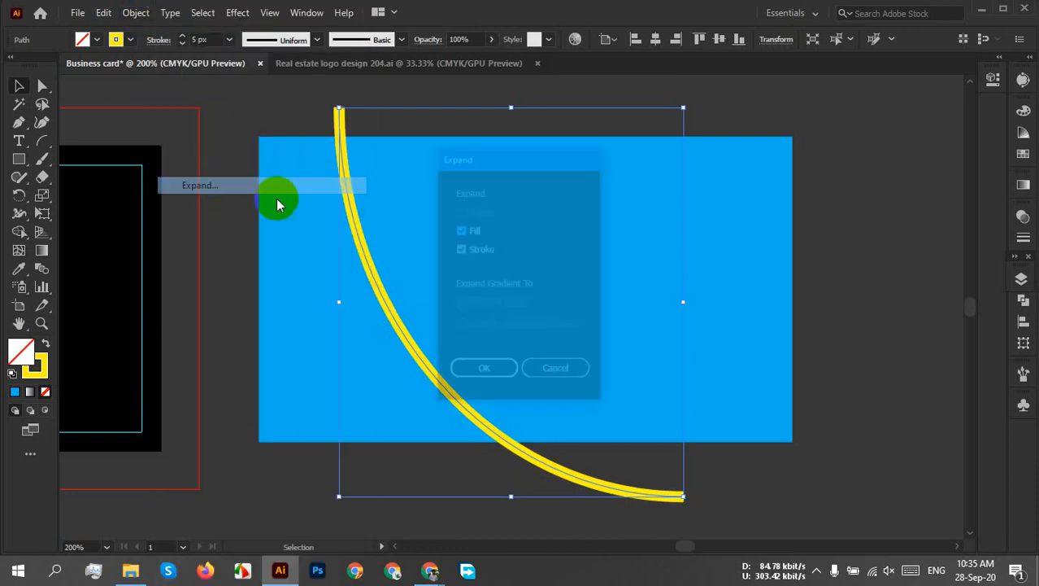
left_click(494, 368)
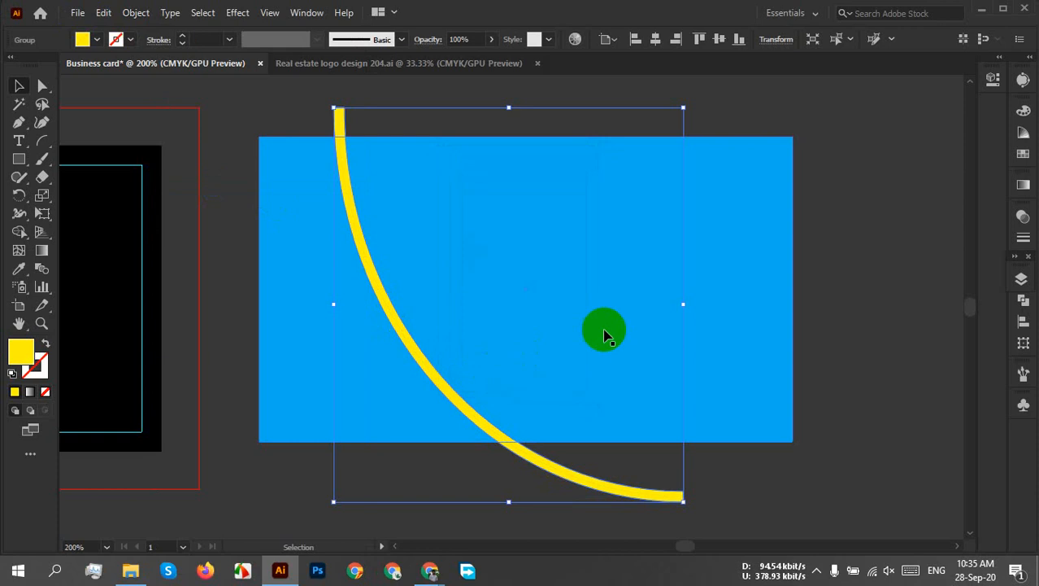
left_click(869, 253)
Divide the blue rectangle along the yellow band and ungroup the resulting pieces
left_click_drag(246, 109, 505, 289)
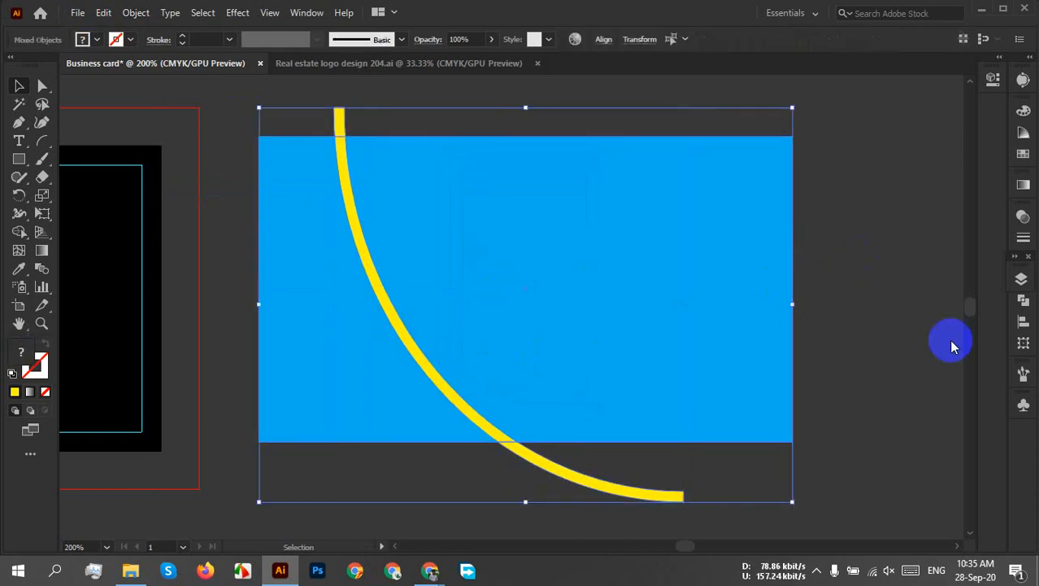
left_click(1023, 301)
left_click(850, 373)
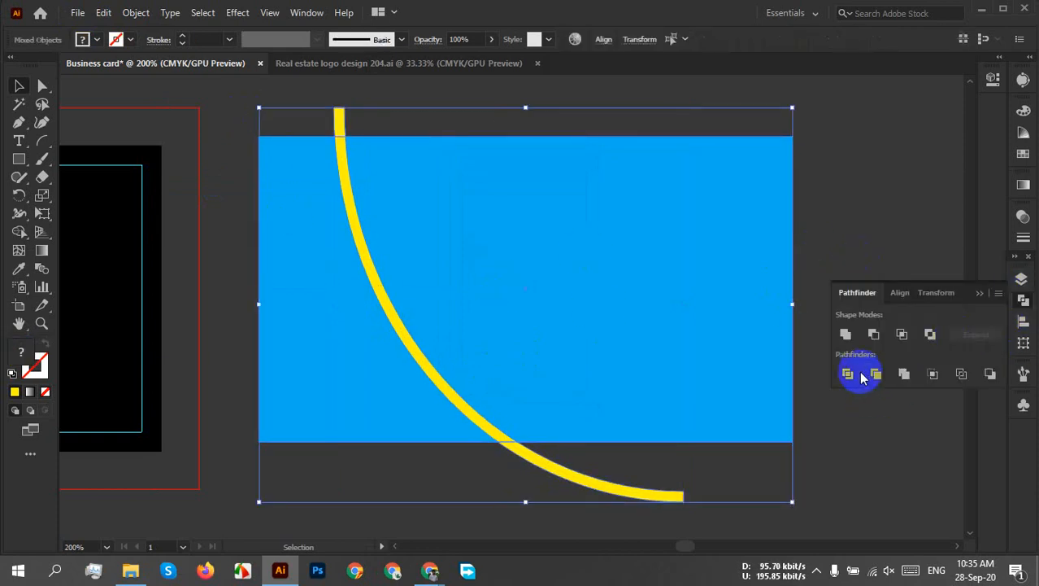
right_click(457, 287)
left_click(520, 415)
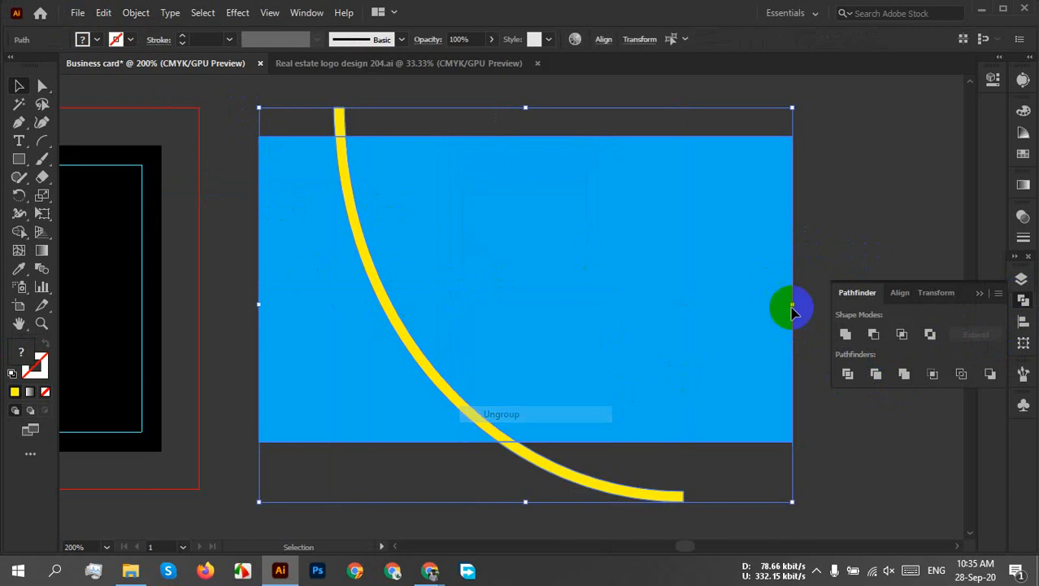
Shift the right blue piece aside and delete the yellow band's tails above and below the rectangle
left_click(855, 240)
left_click_drag(569, 307, 701, 309)
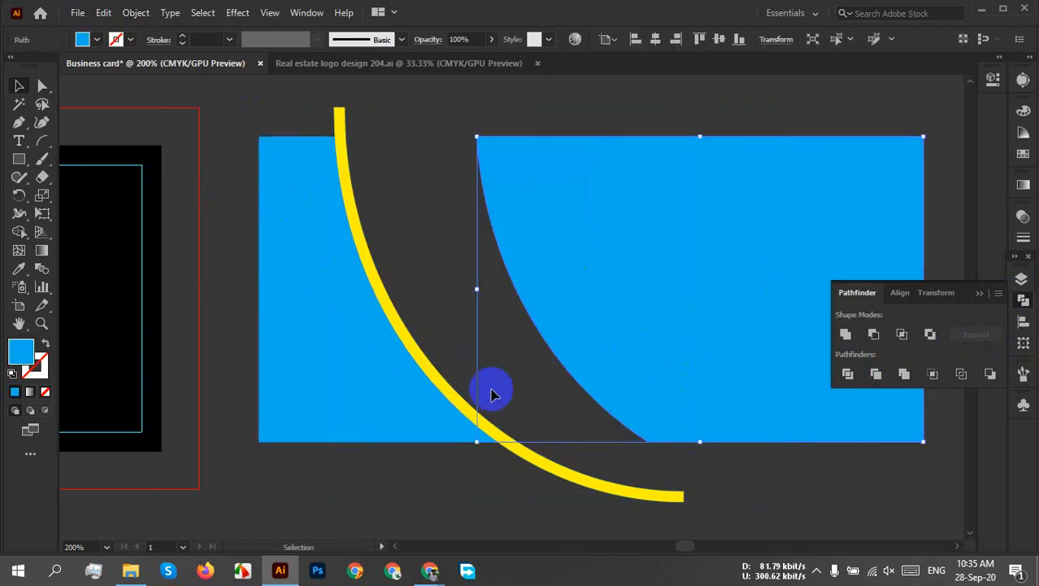
left_click(633, 509)
left_click(651, 504)
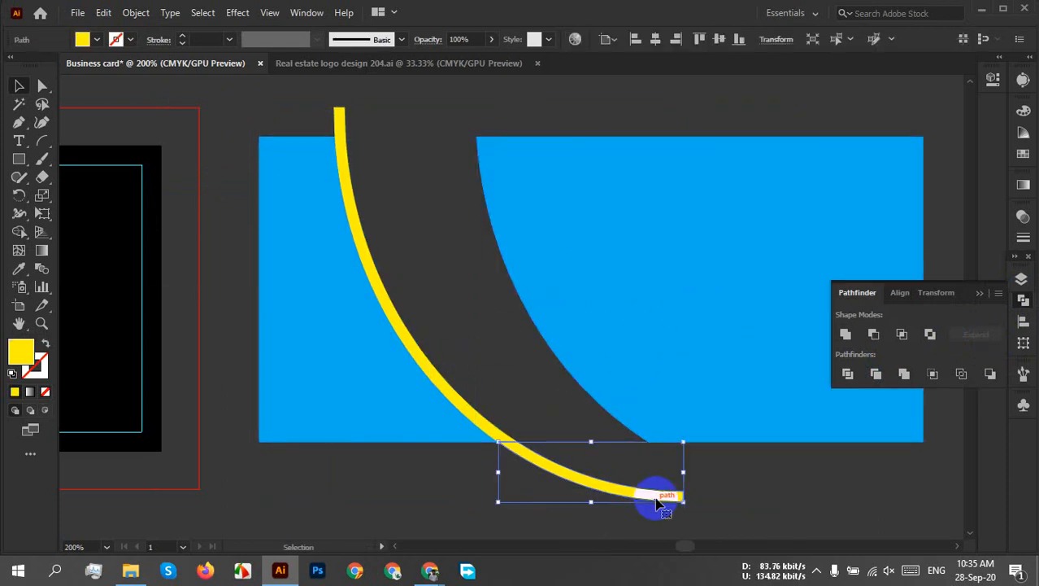
key("Delete")
left_click(342, 120)
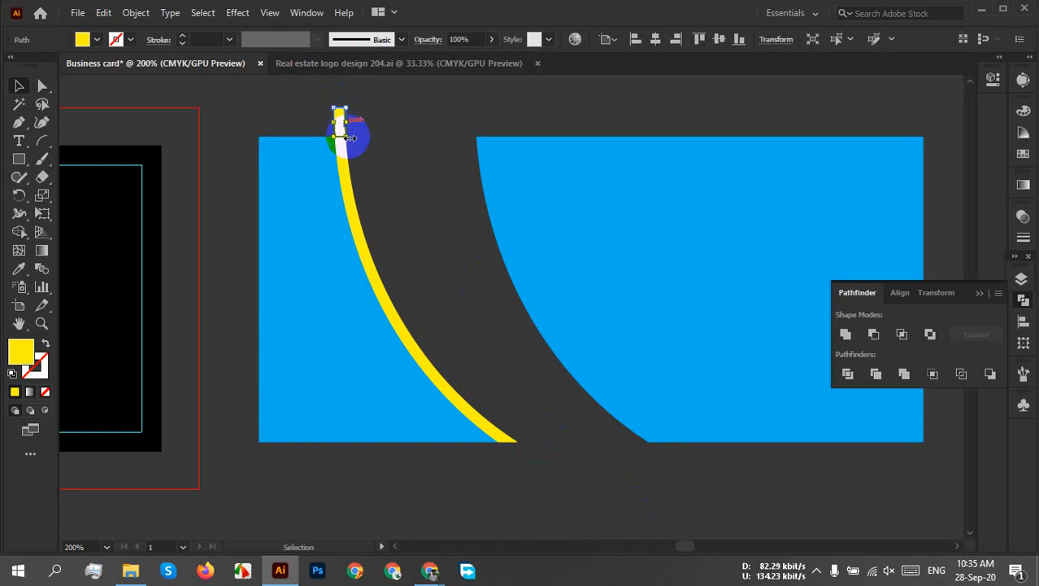
key("Delete")
left_click_drag(235, 339, 655, 267)
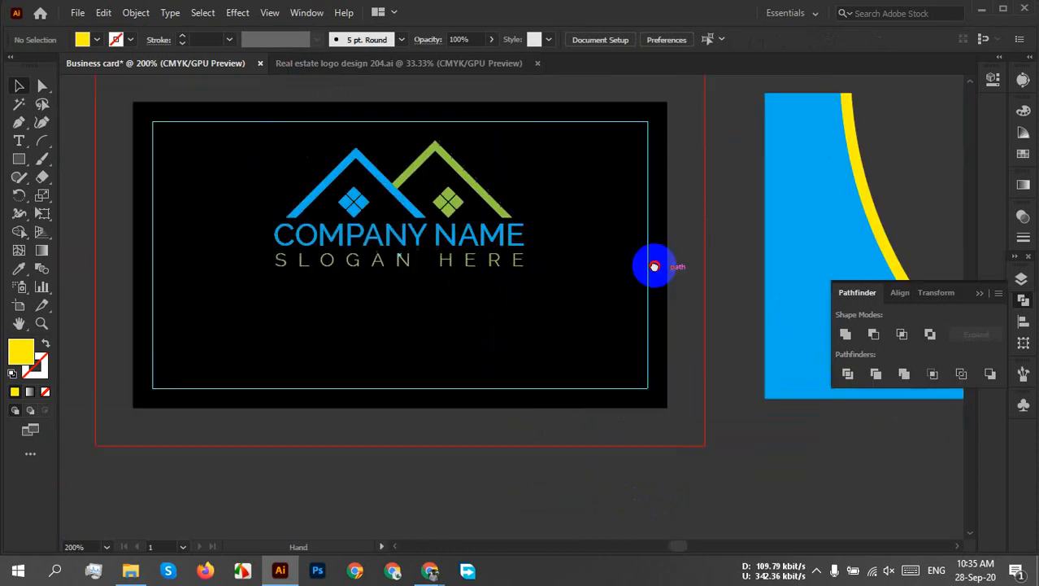
Align the left blue curved piece to the artboard's left edge and vertical centre
left_click(841, 238)
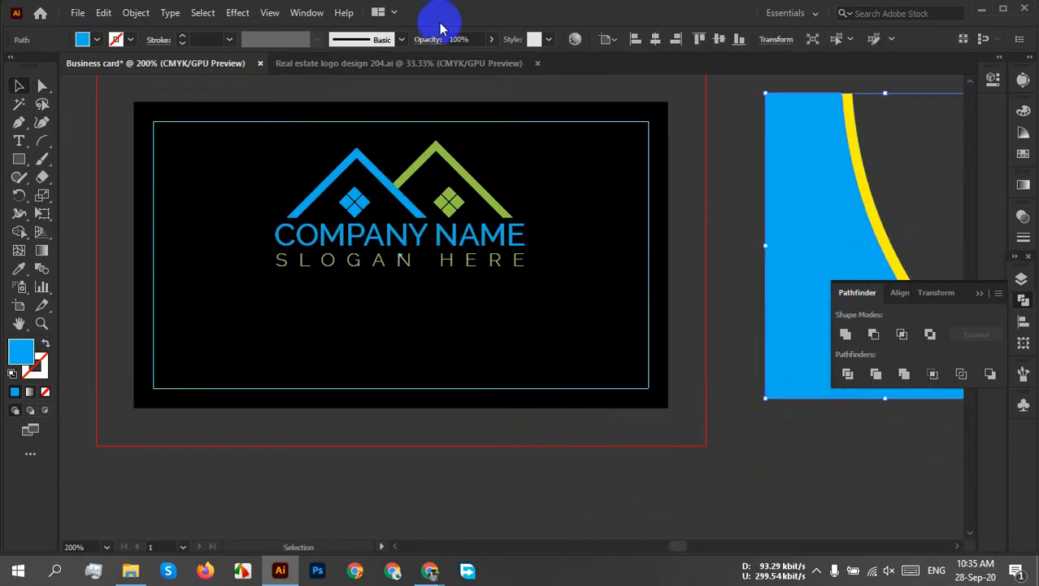
left_click(608, 48)
left_click(620, 96)
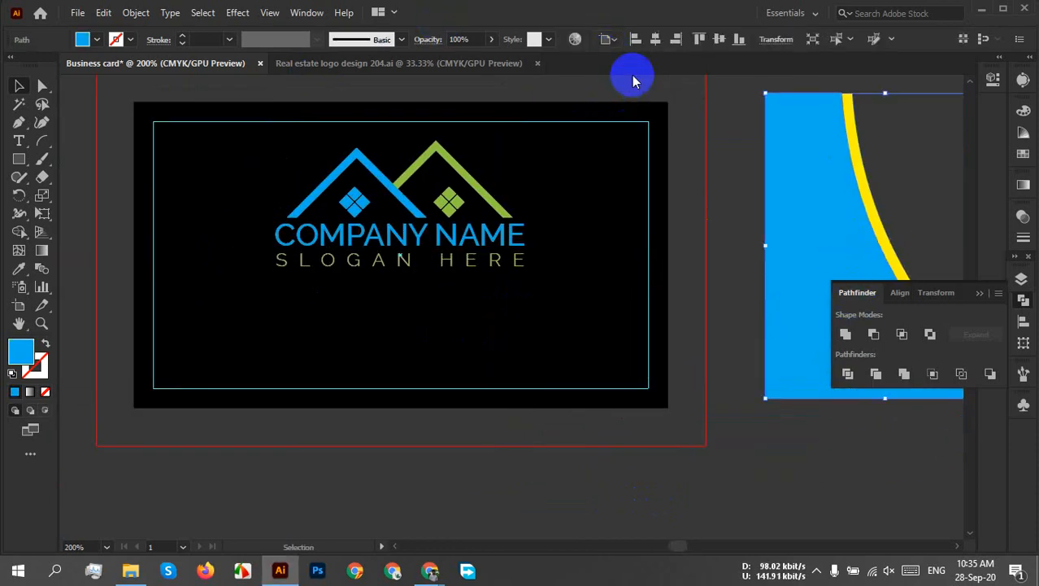
left_click(637, 41)
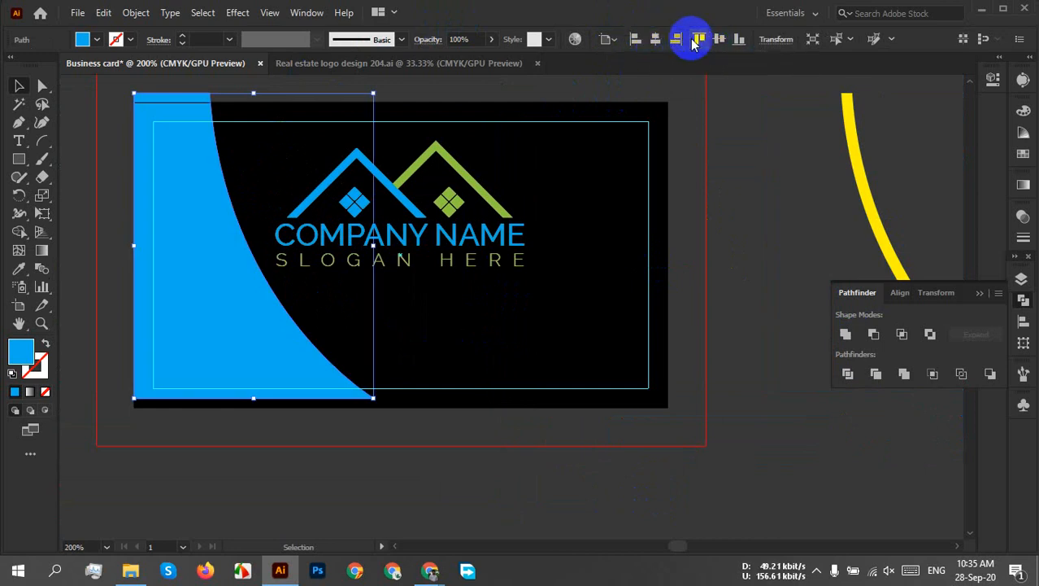
left_click(719, 41)
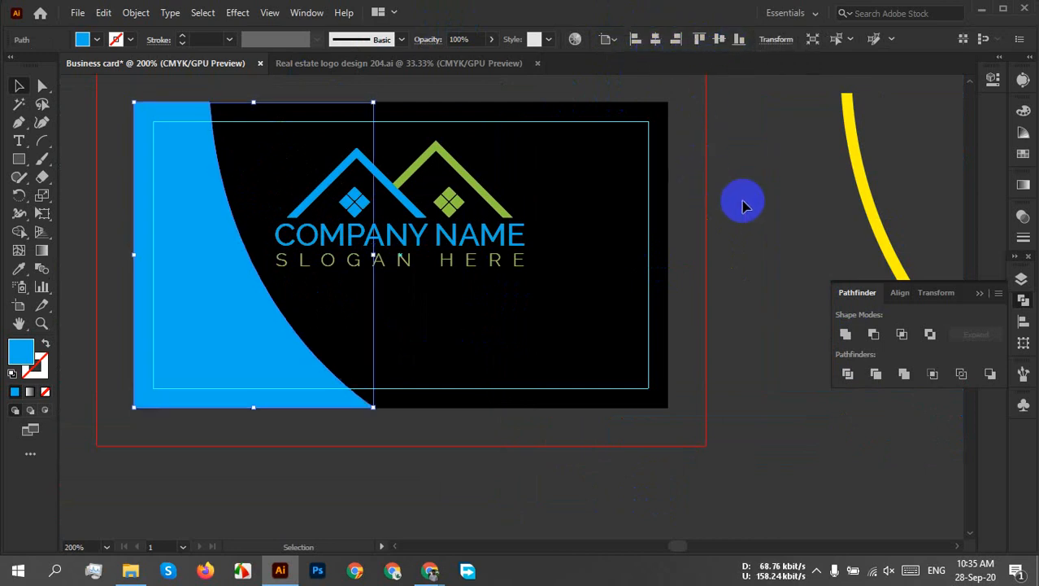
left_click(779, 201)
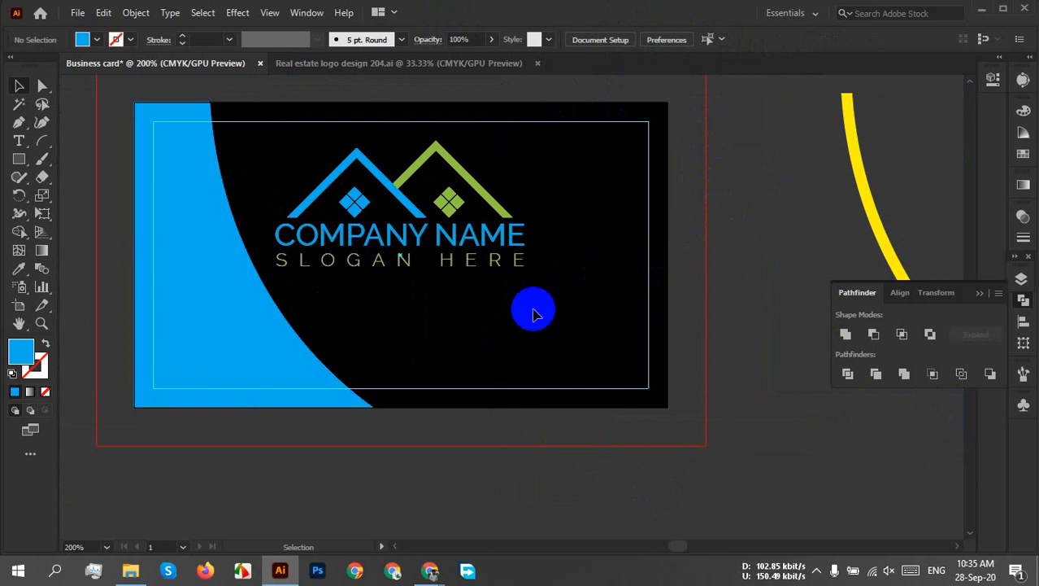
Centre the yellow curve vertically on the card and nudge it left twice with Shift+Left
left_click_drag(911, 162, 769, 250)
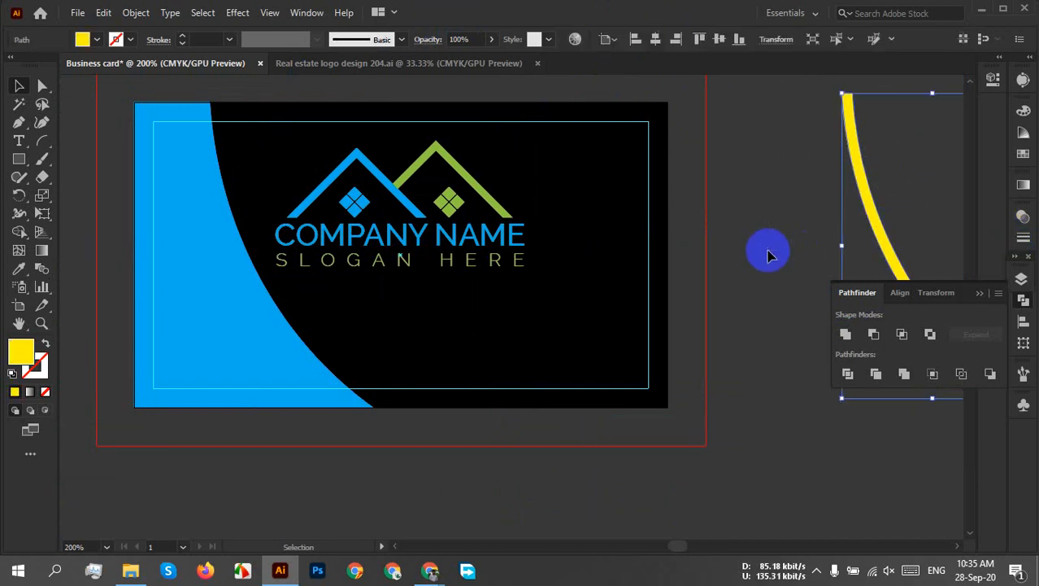
left_click(760, 199)
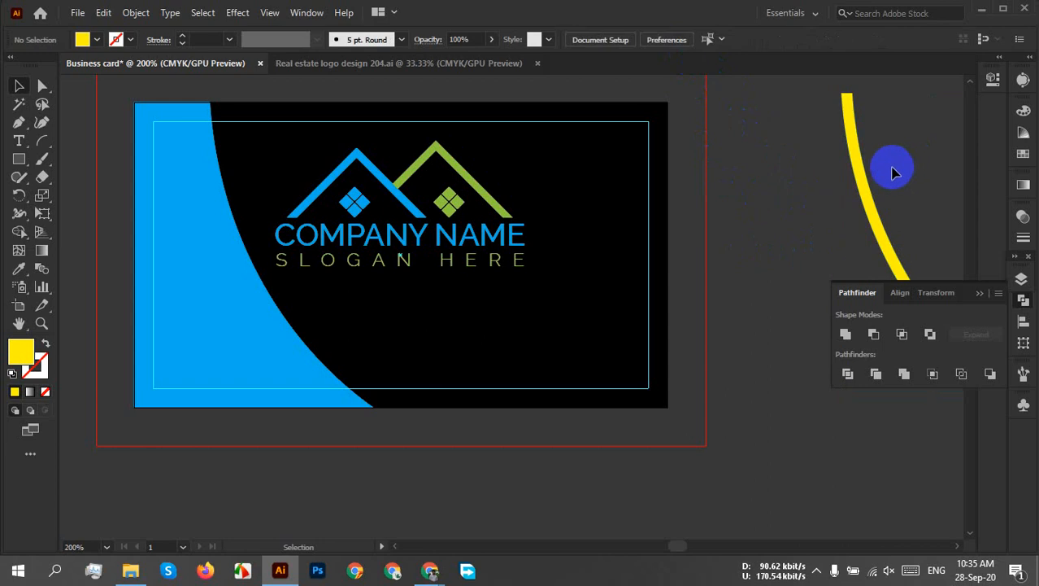
left_click(854, 192)
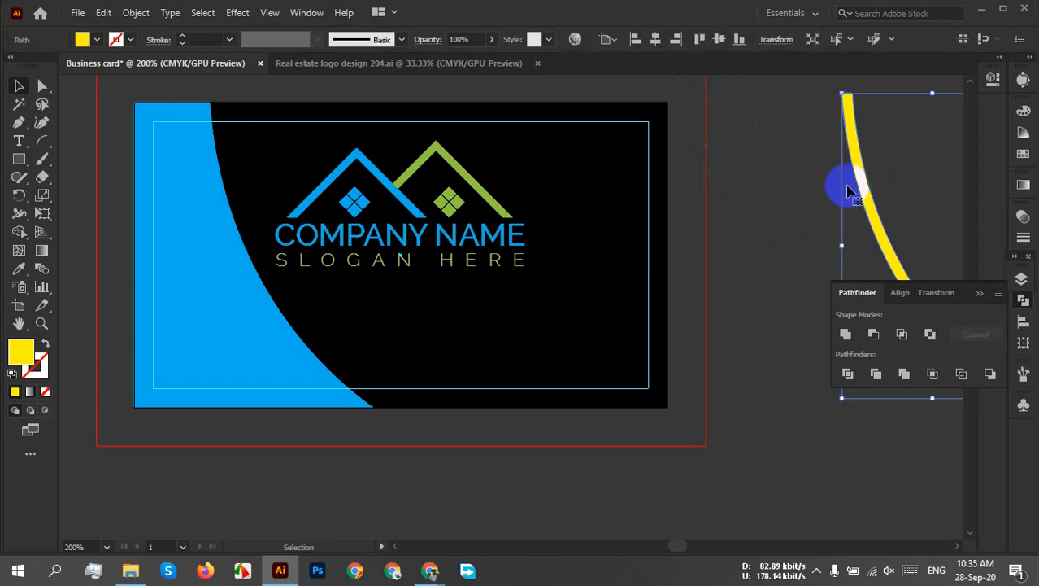
left_click(723, 40)
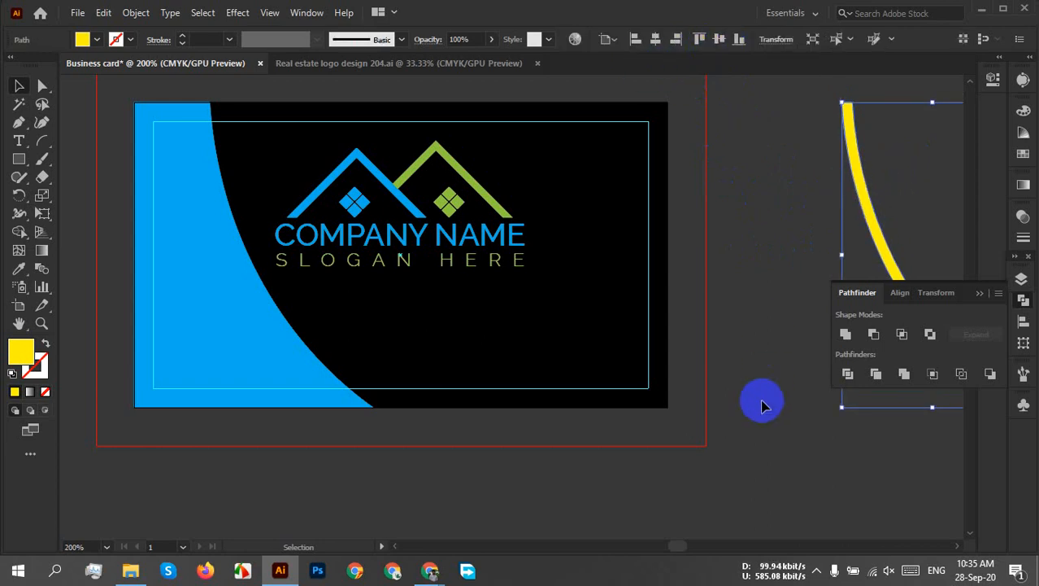
key("shift+Left")
key("shift+Left")
key("shift+Left")
key("shift+Left")
key("shift+Left")
key("shift+Left")
key("shift+Left")
key("shift+Left")
key("shift+Left")
key("shift+Left")
key("shift+Left")
key("shift+Left")
key("shift+Left")
key("shift+Left")
key("shift+Left")
key("shift+Left")
key("shift+Left")
key("shift+Left")
key("shift+Left")
key("shift+Left")
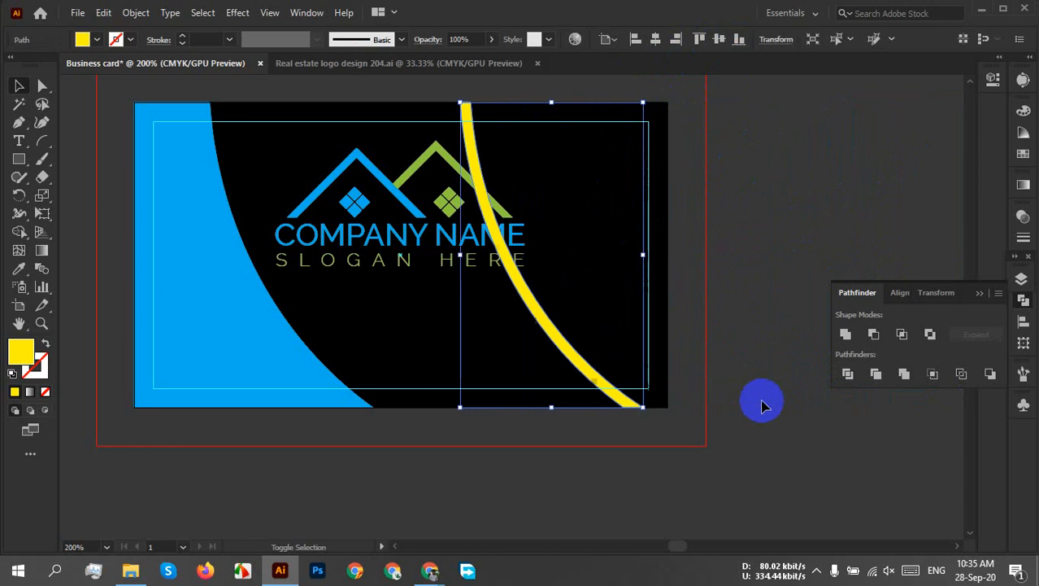
key("shift+Left")
key("shift+Left")
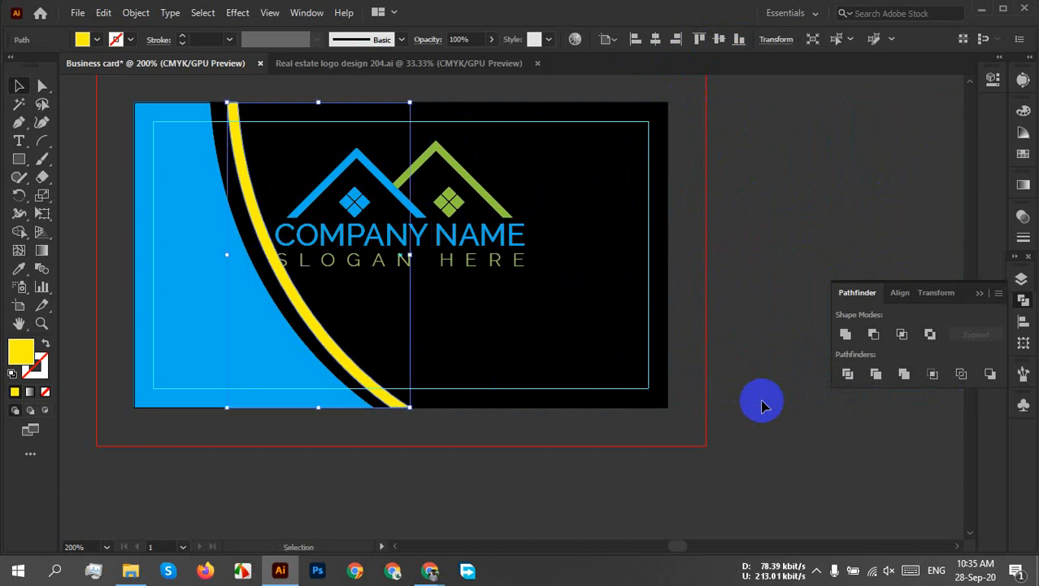
Drag the logo further right on the card
left_click(806, 155)
left_click_drag(504, 235, 600, 237)
left_click(728, 222)
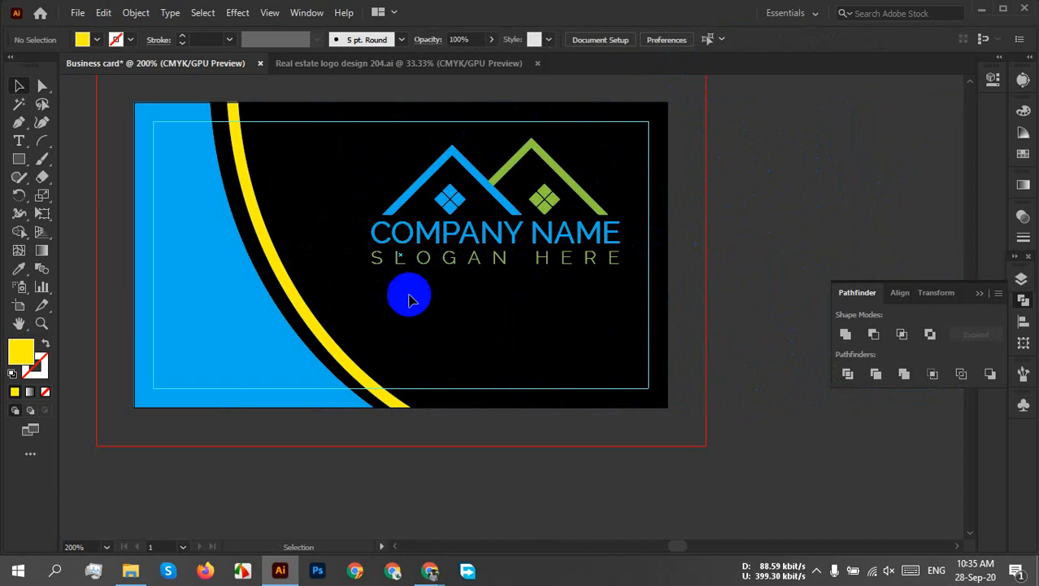
Nudge the yellow stripe slightly left toward the blue panel
scroll(297, 282, "up", 2)
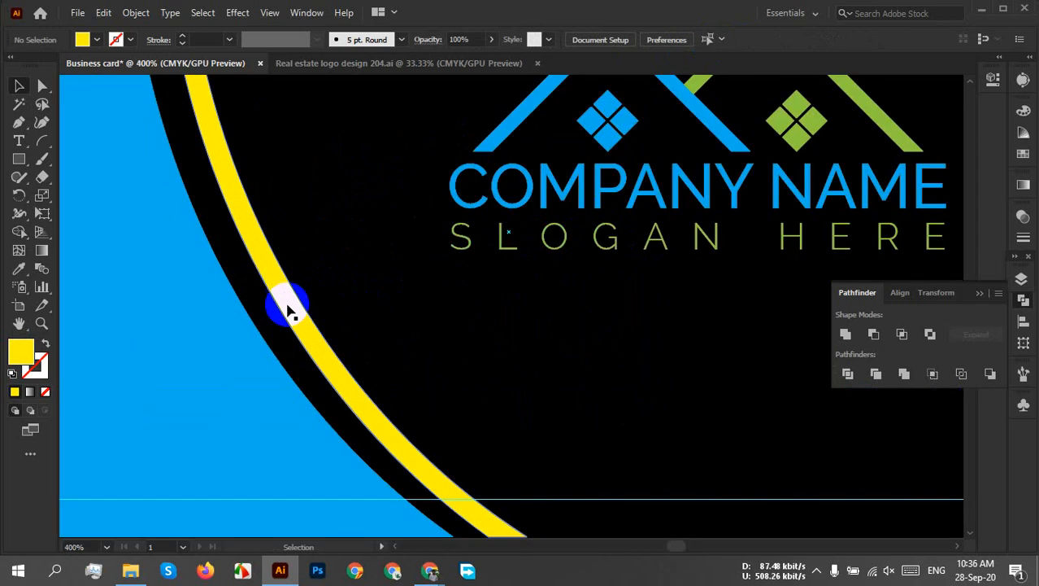
left_click(286, 309)
key("Left")
key("Left")
key("Left")
key("Left")
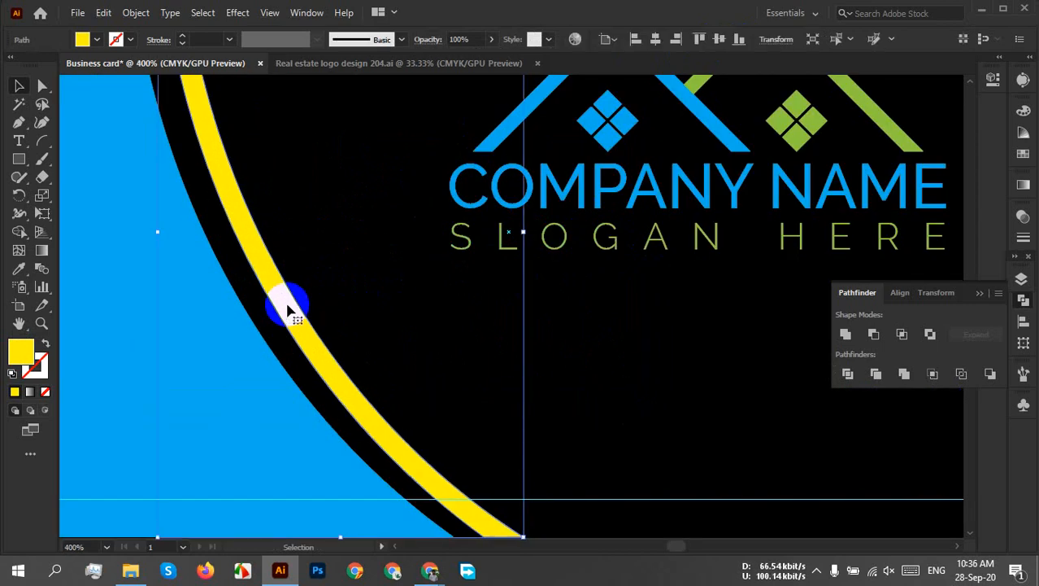
left_click(399, 311)
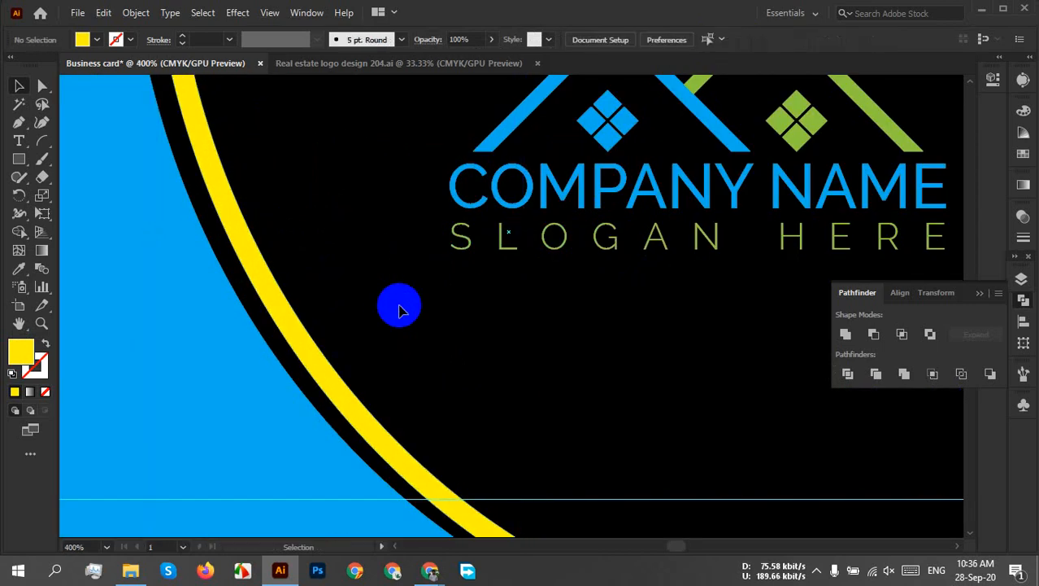
Recolour the stripe green by sampling the logo's right roof with the Eyedropper
scroll(400, 311, "down", 3)
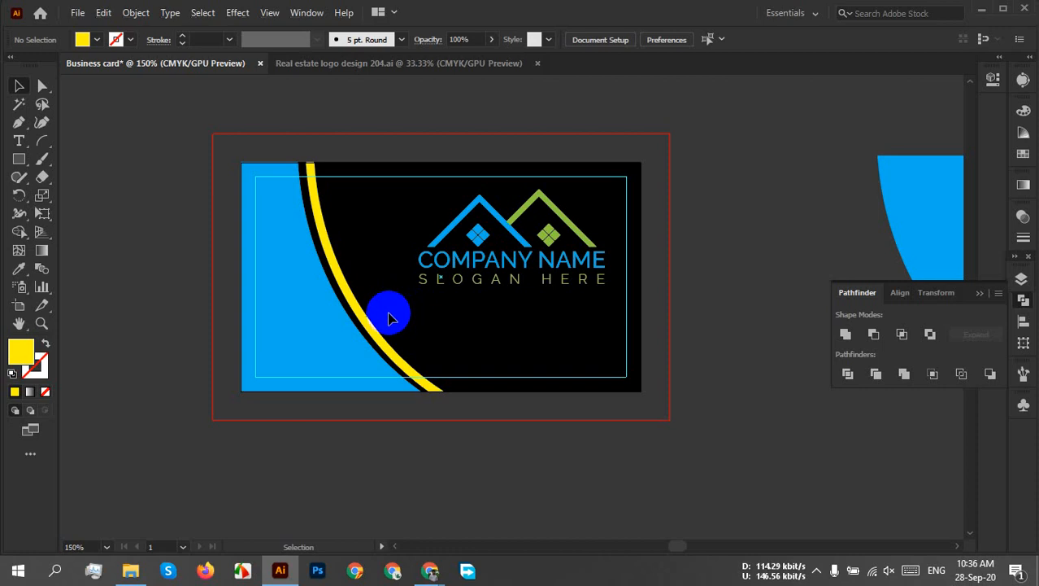
scroll(371, 325, "up", 2)
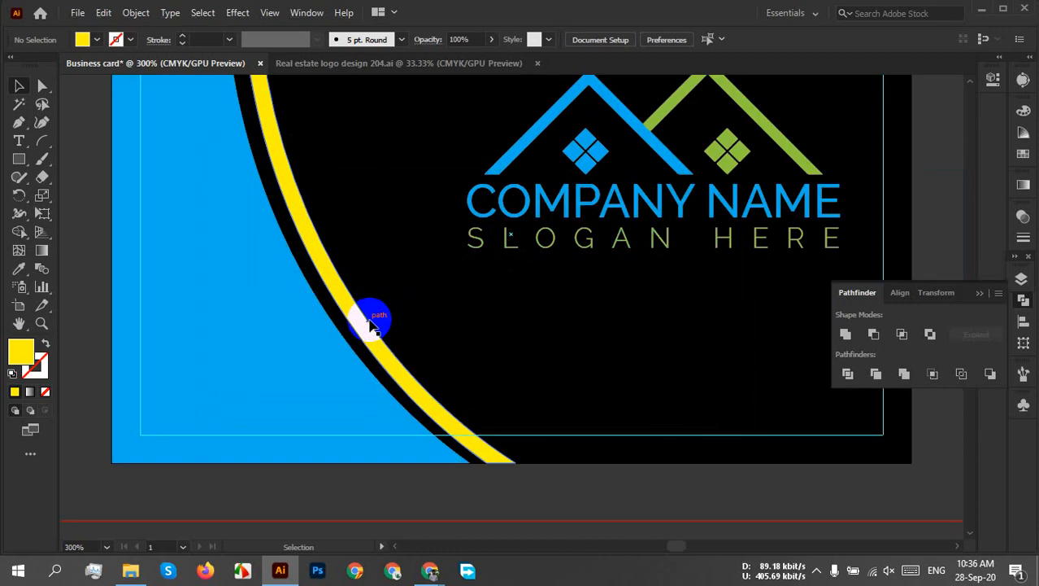
left_click(372, 325)
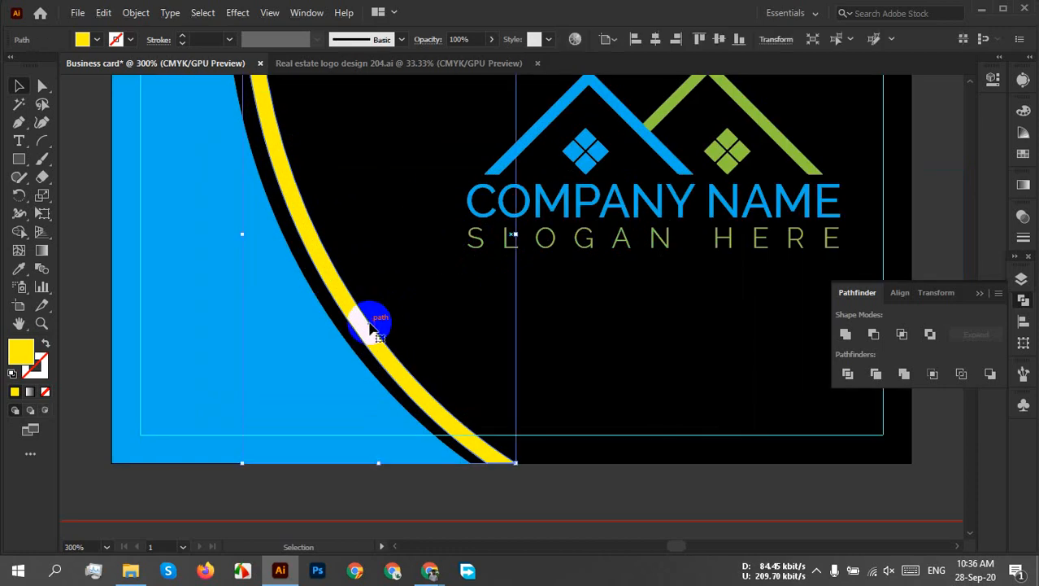
key("i")
left_click(807, 157)
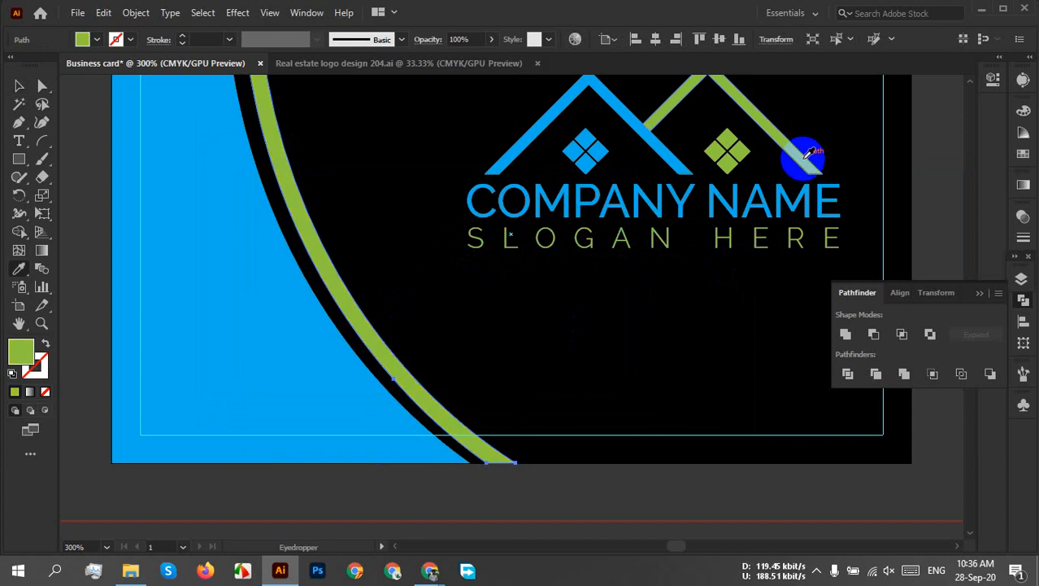
key("v")
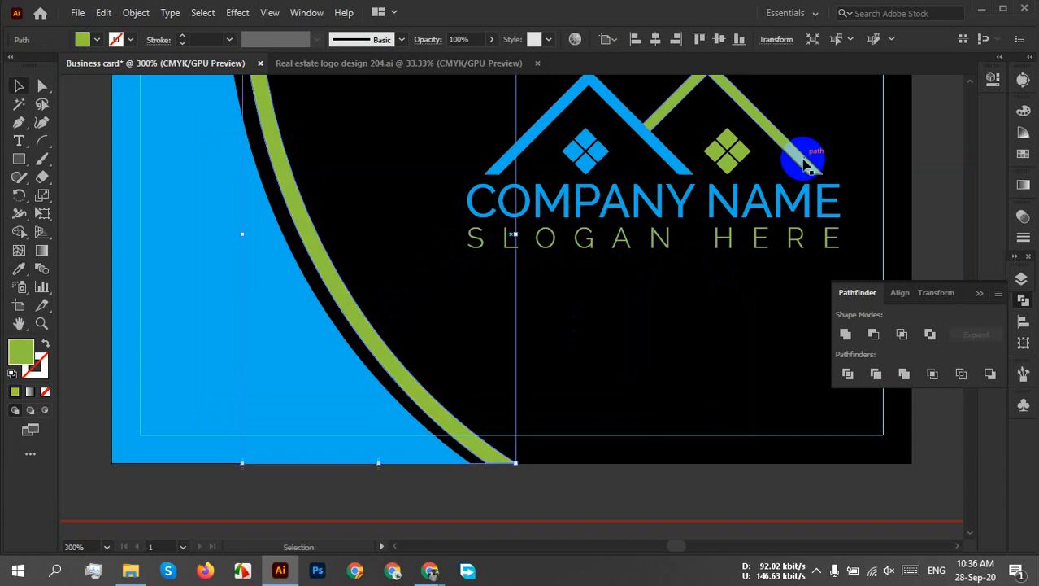
left_click(883, 495)
scroll(759, 456, "down", 2)
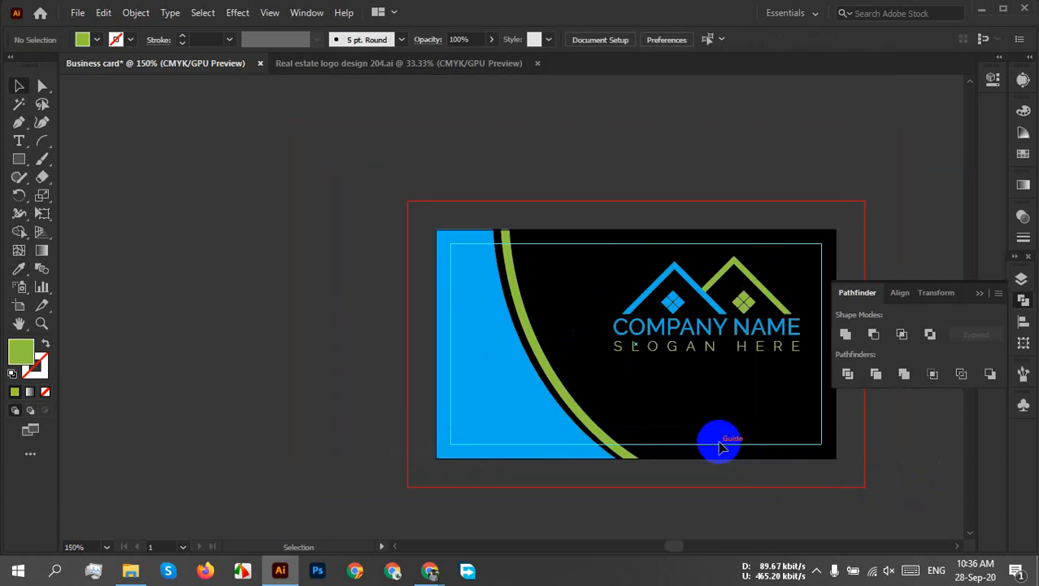
Drag the green stripe and the blue curved panel off the card onto the left pasteboard
left_click_drag(765, 456, 641, 367)
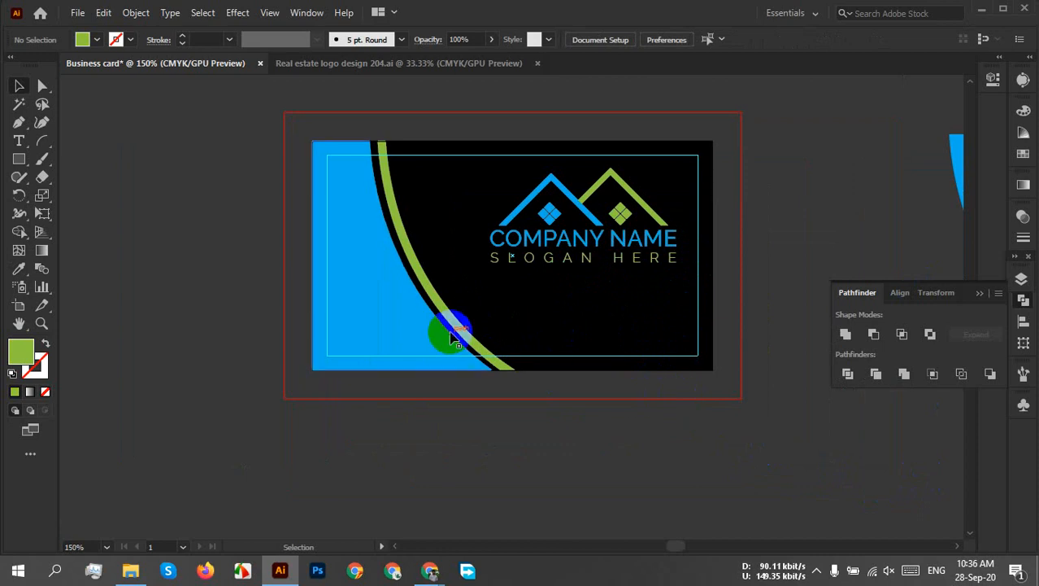
left_click_drag(453, 320, 120, 338)
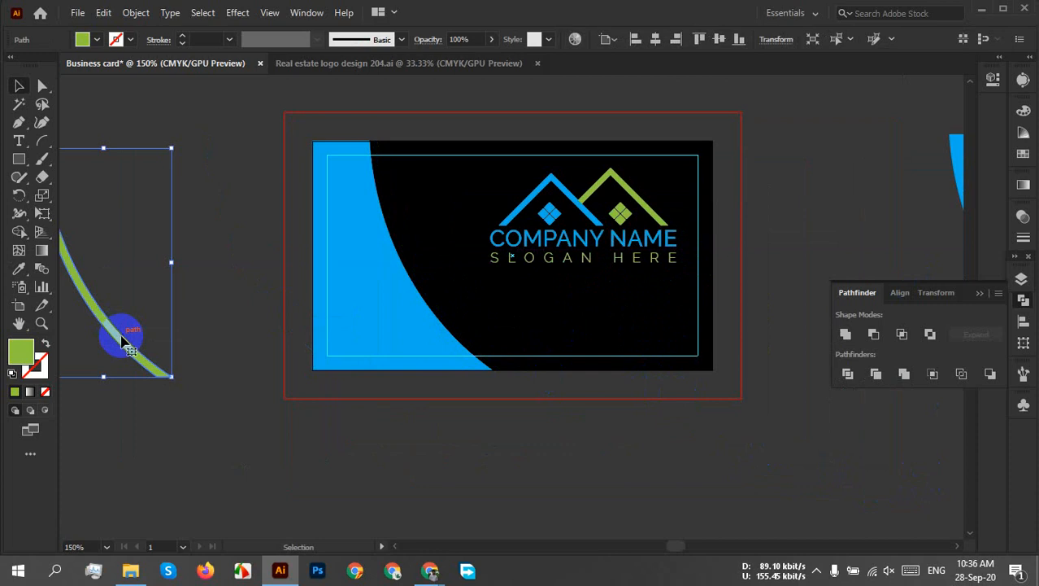
left_click_drag(385, 330, 156, 329)
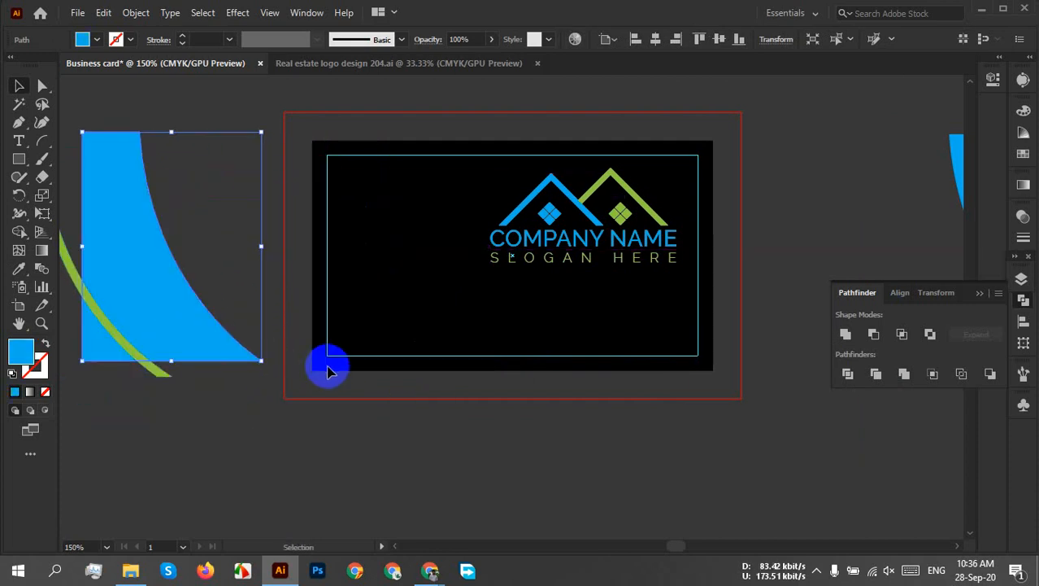
Pen a path from the card's top edge curving down to its bottom edge, with a sharp corner
left_click(24, 126)
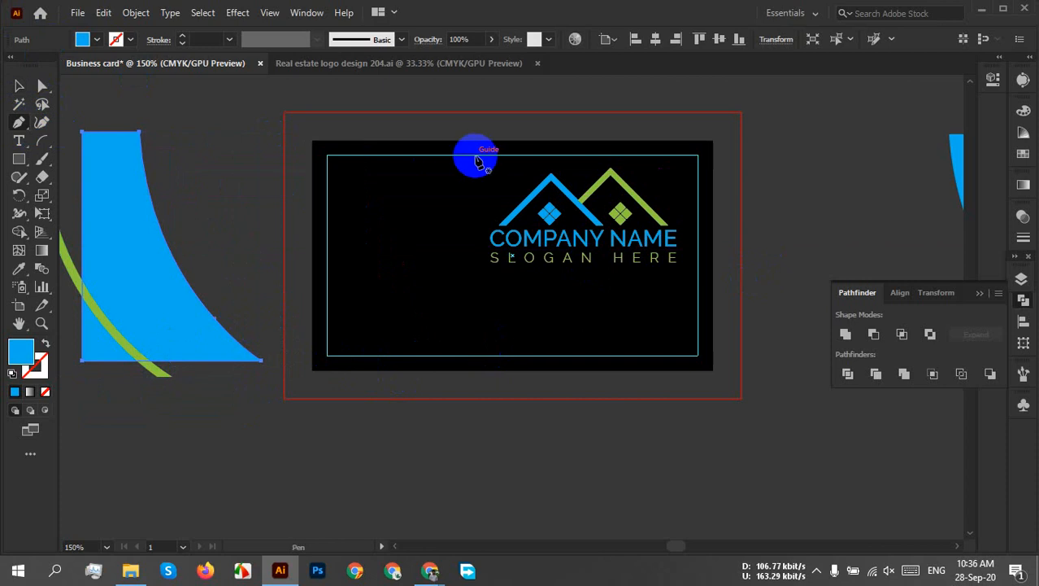
left_click(400, 143)
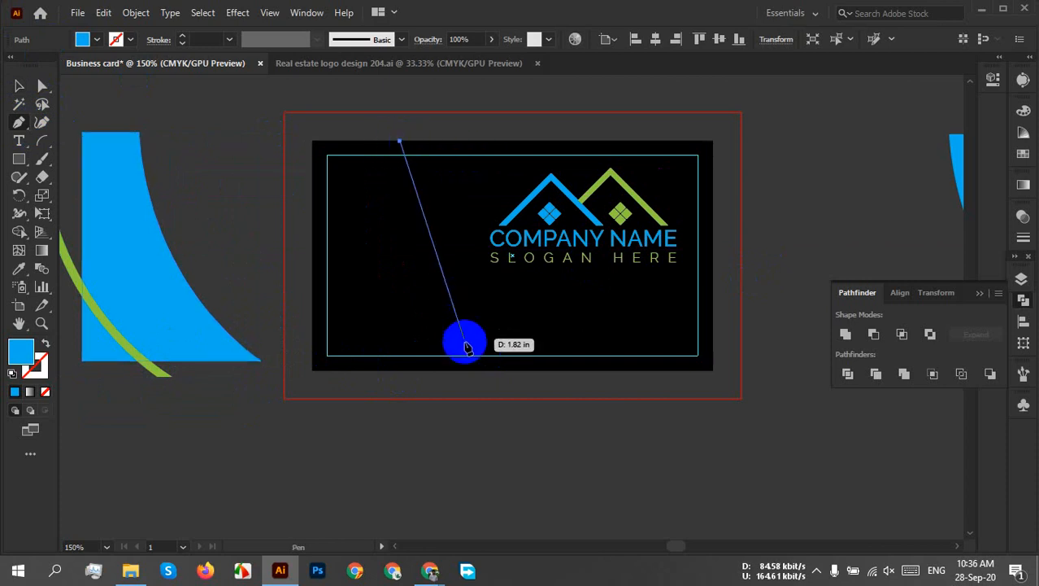
left_click(425, 355, "ctrl")
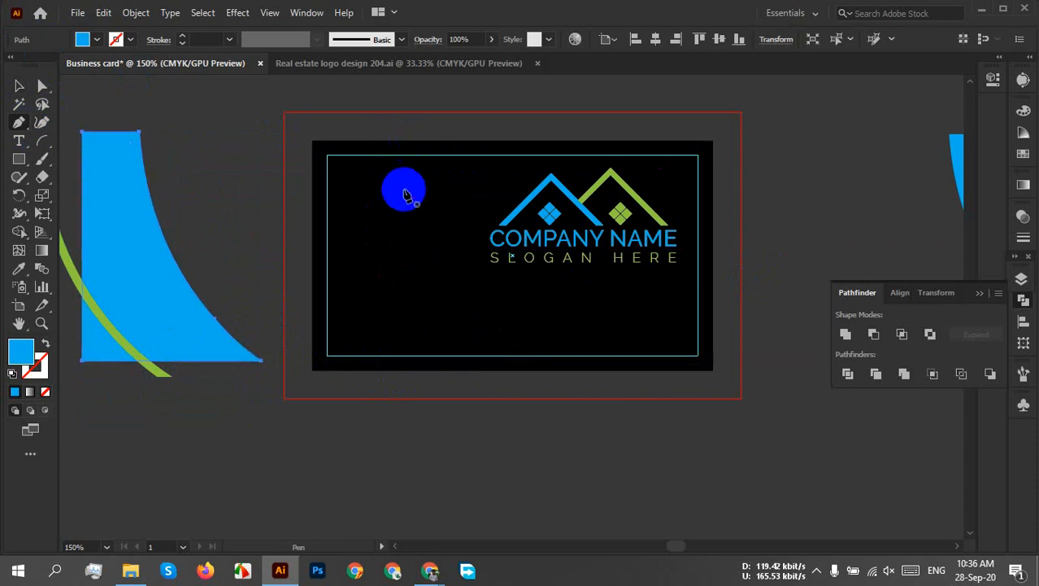
left_click(366, 143)
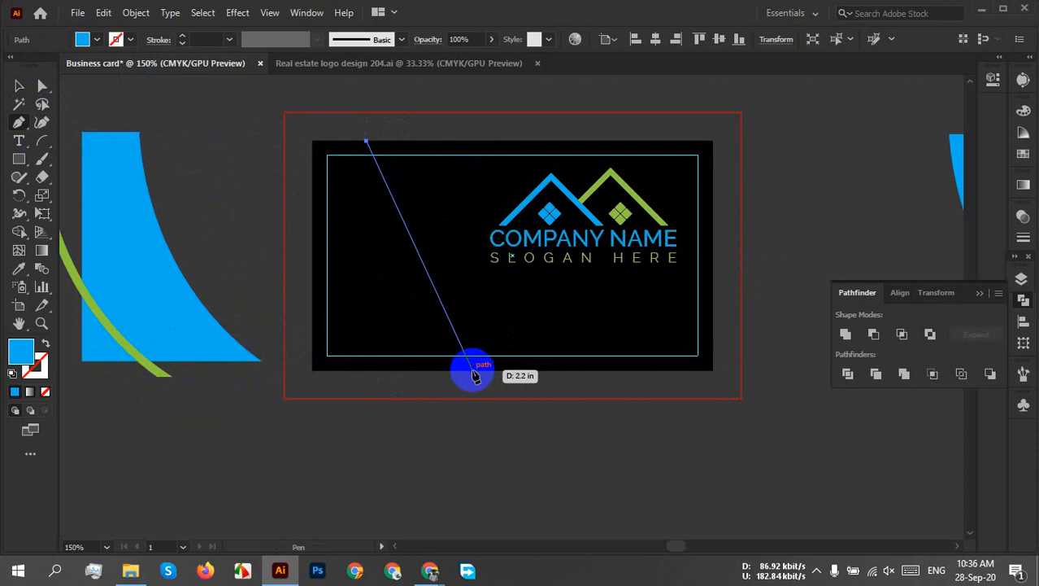
left_click_drag(474, 372, 633, 442)
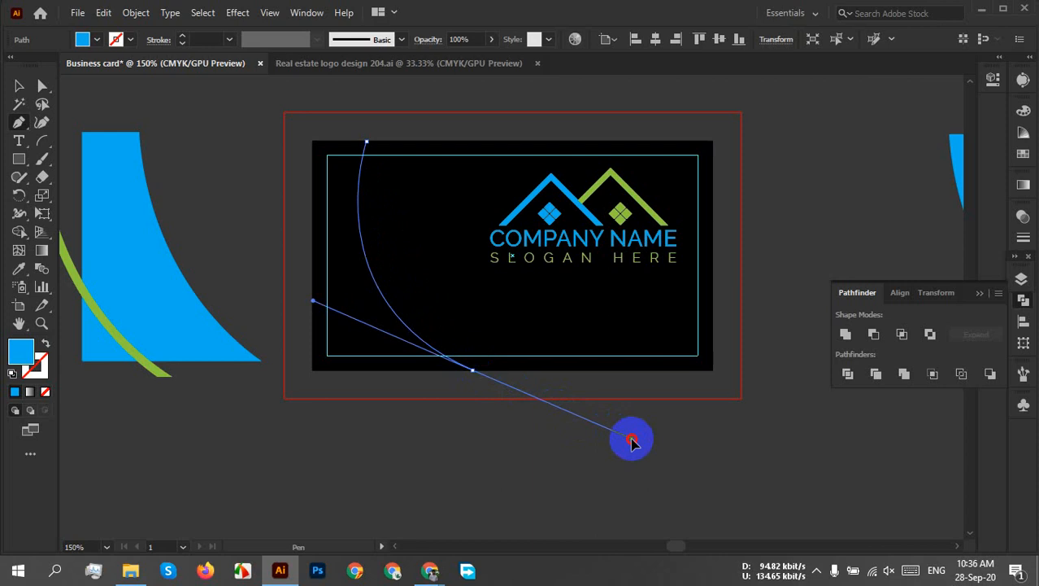
left_click_drag(632, 439, 632, 438)
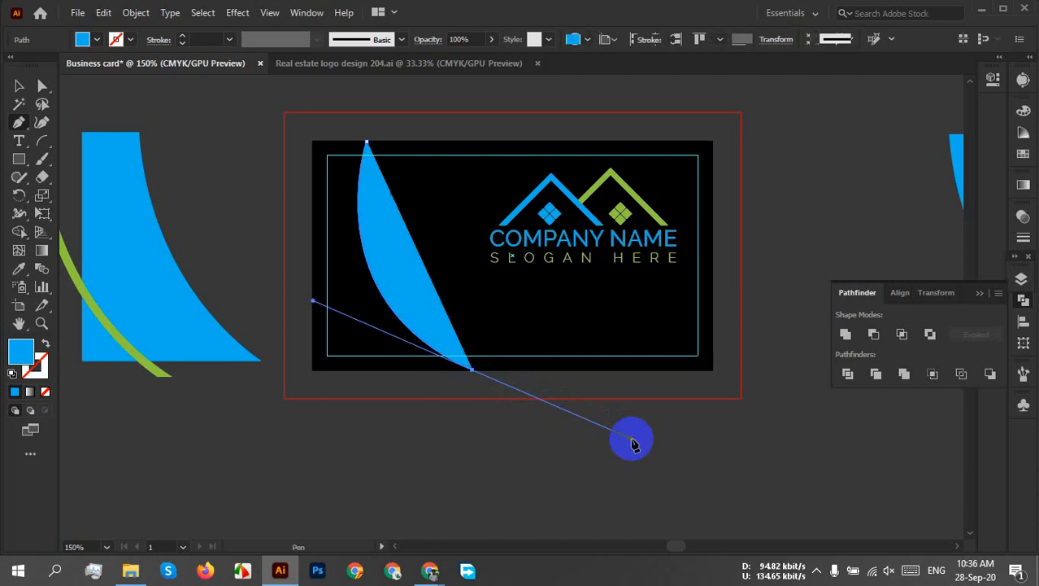
left_click(472, 371)
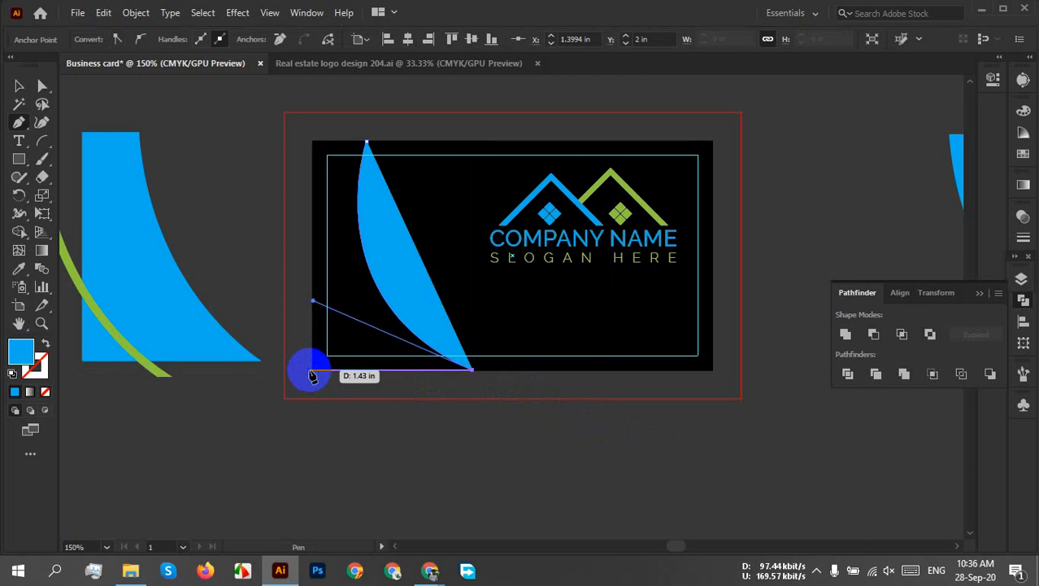
Add points at the card's bottom-left and top-left corners and close the panel shape
scroll(313, 374, "up", 8)
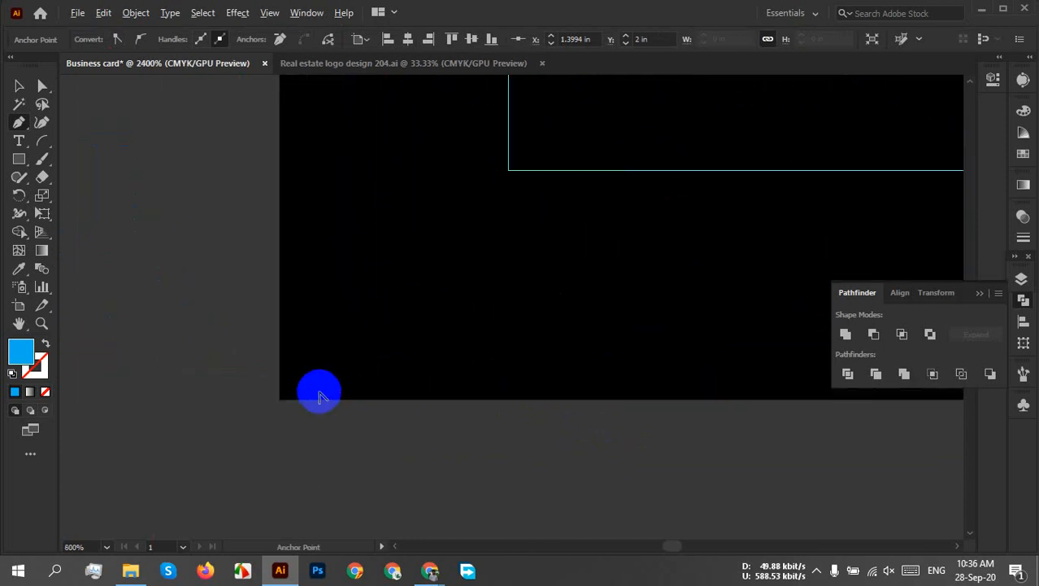
left_click(281, 404)
scroll(338, 371, "down", 10)
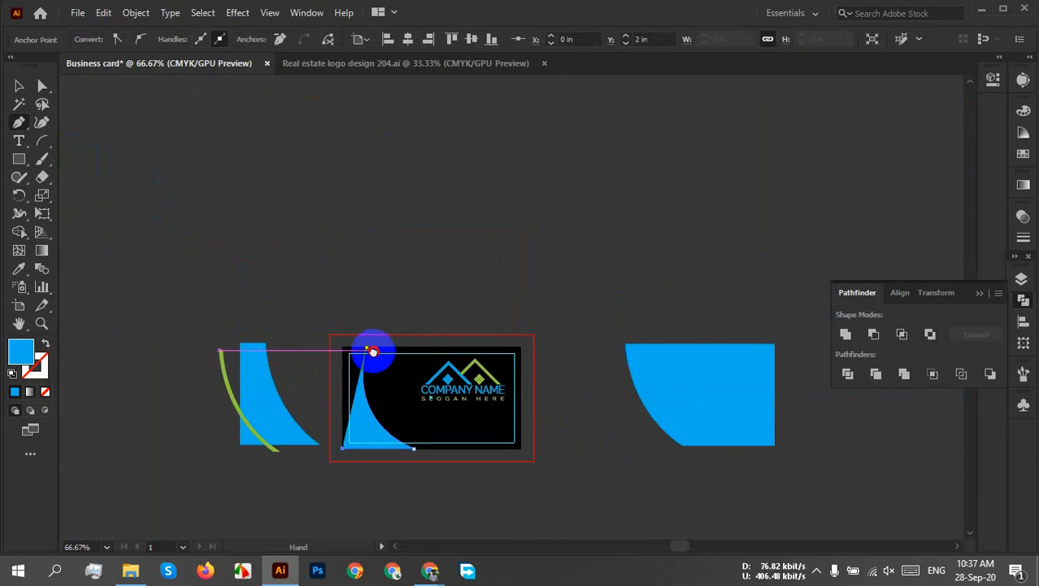
scroll(343, 359, "up", 5)
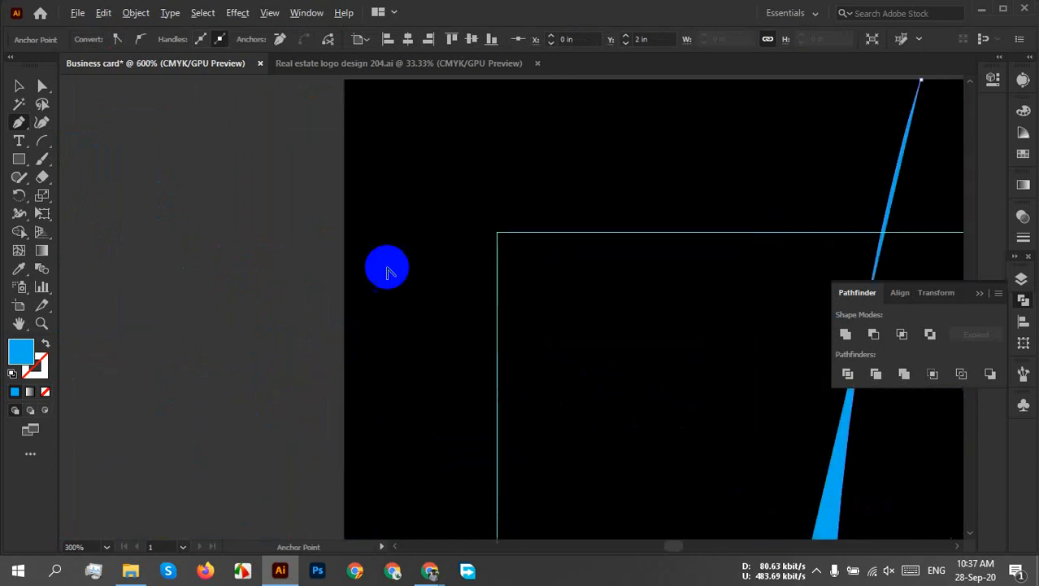
scroll(407, 310, "up", 3)
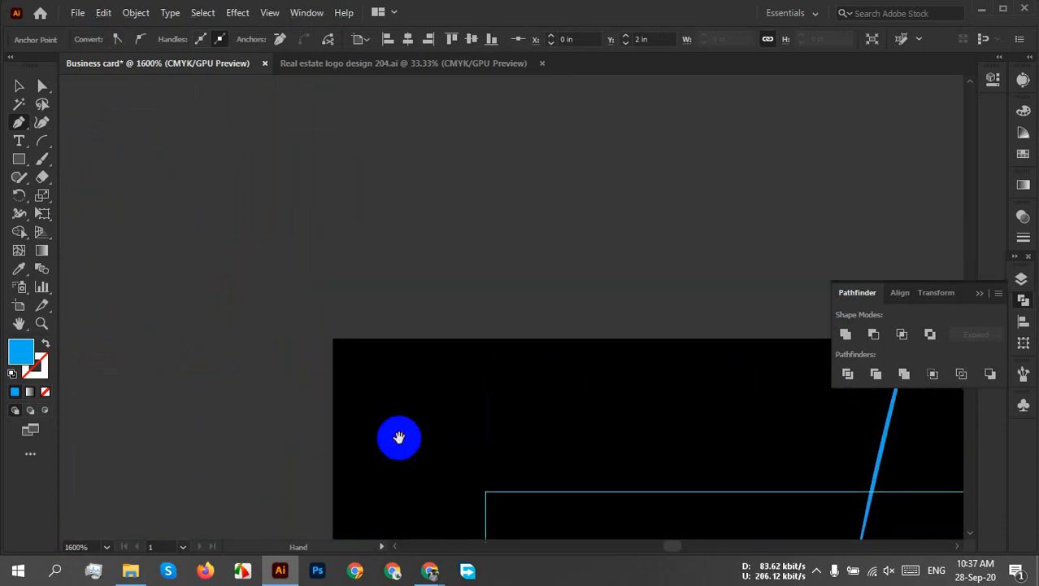
left_click(340, 341)
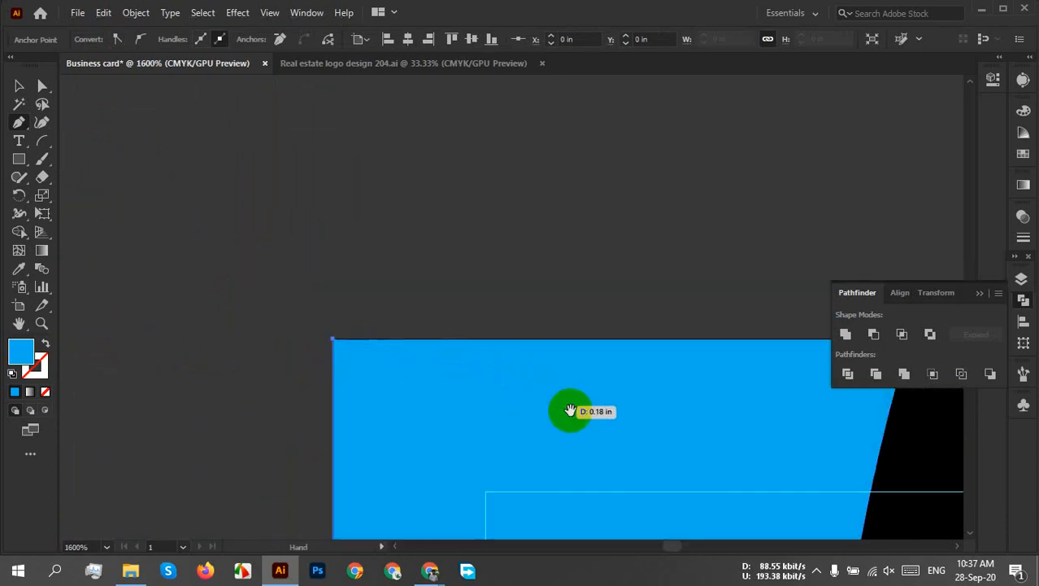
left_click_drag(569, 411, 431, 408)
left_click(595, 332)
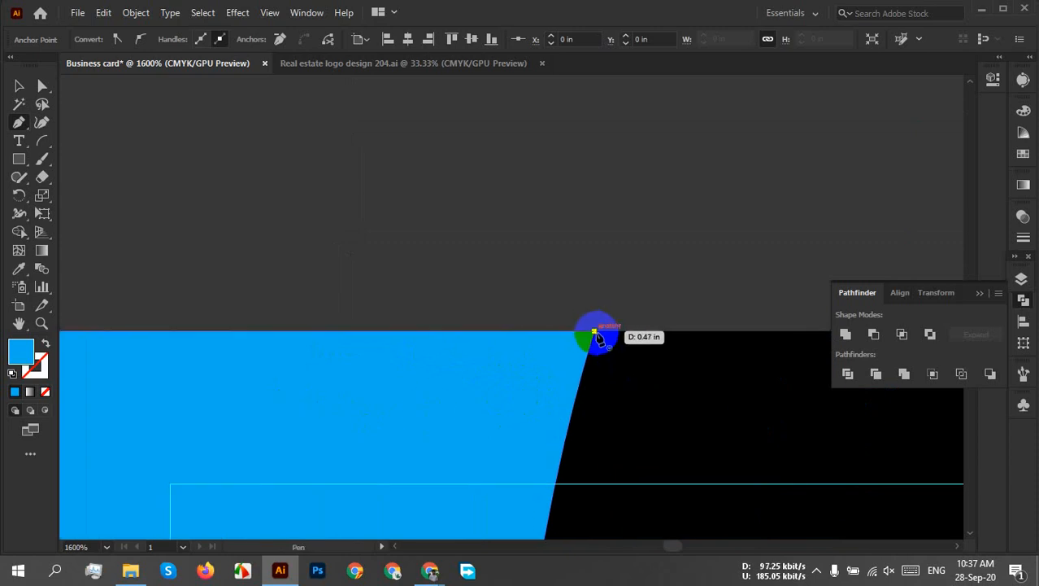
Widen the panel, undo those changes, and select the large blue shape beside the card
scroll(638, 286, "down", 8)
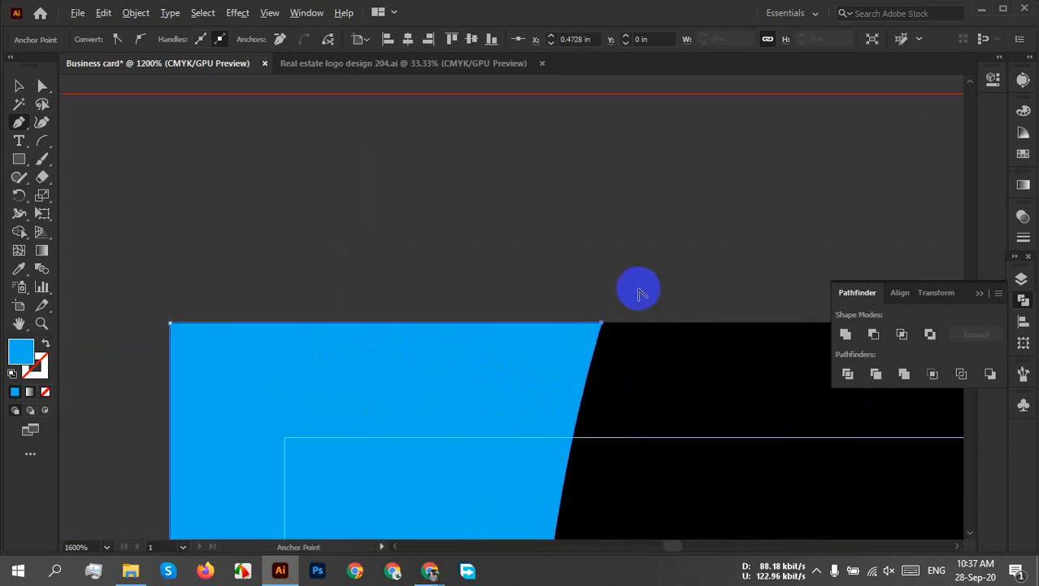
left_click_drag(680, 350, 563, 312)
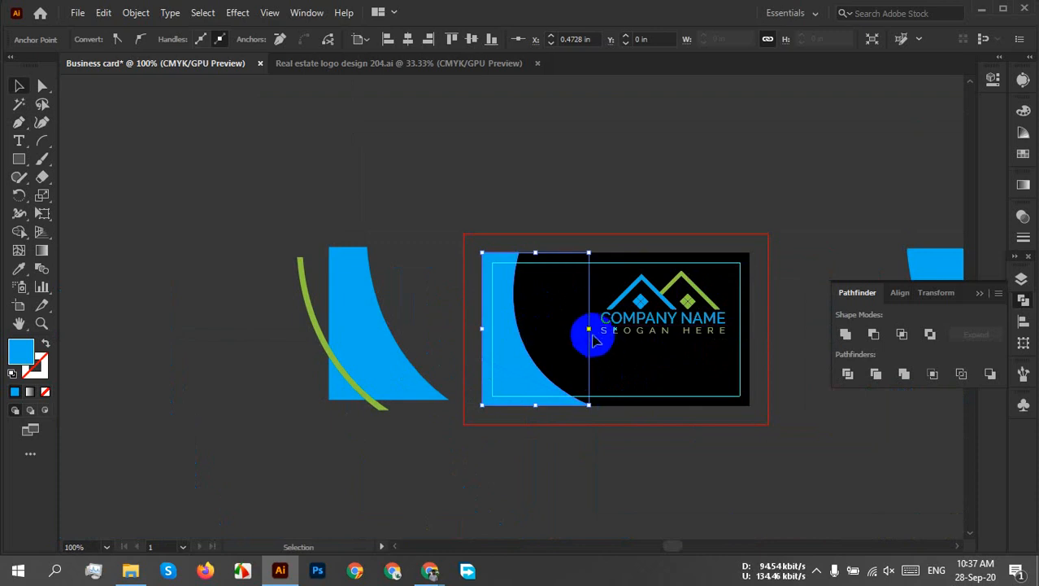
left_click_drag(591, 332, 607, 330)
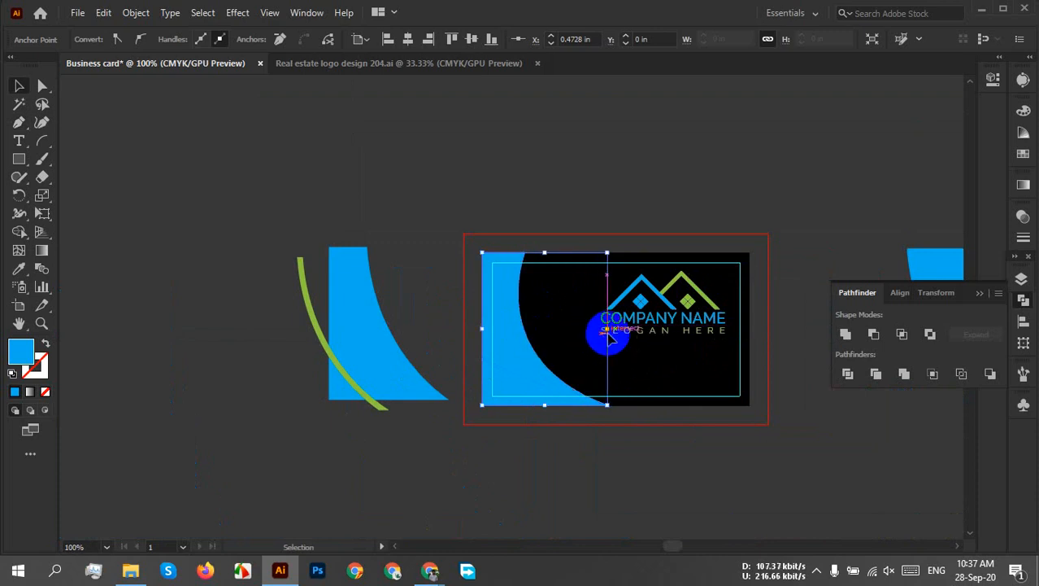
left_click(505, 204)
scroll(538, 255, "up", 2)
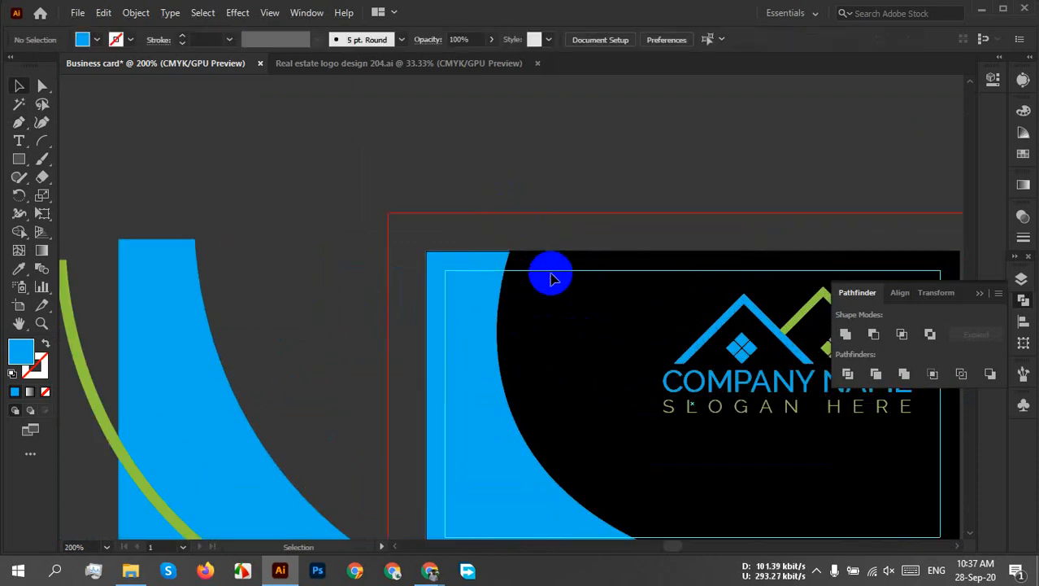
left_click_drag(570, 321, 483, 202)
key("ctrl+z")
key("ctrl+z")
key("ctrl+z")
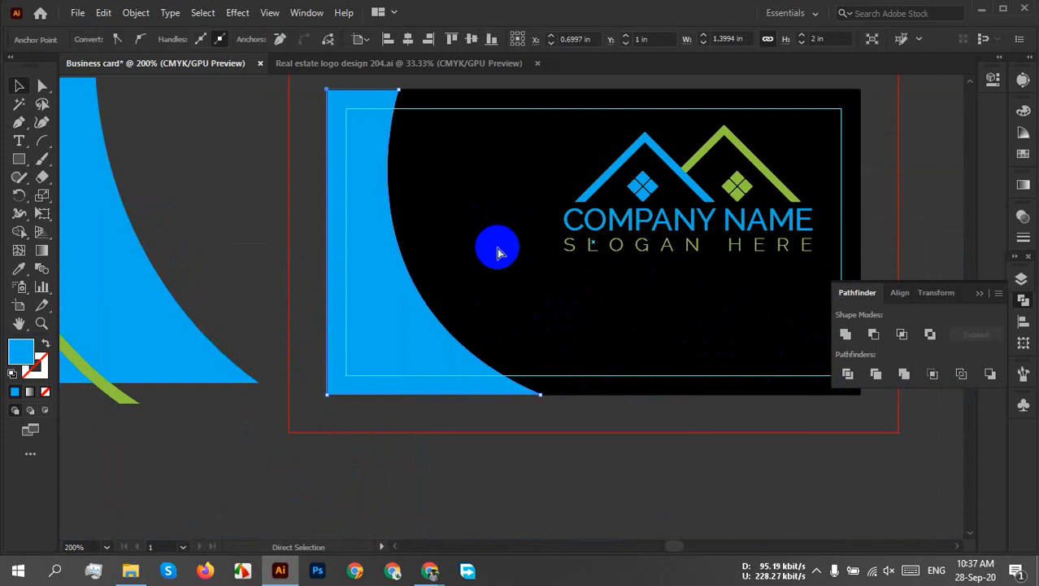
key("ctrl+z")
key("ctrl+z")
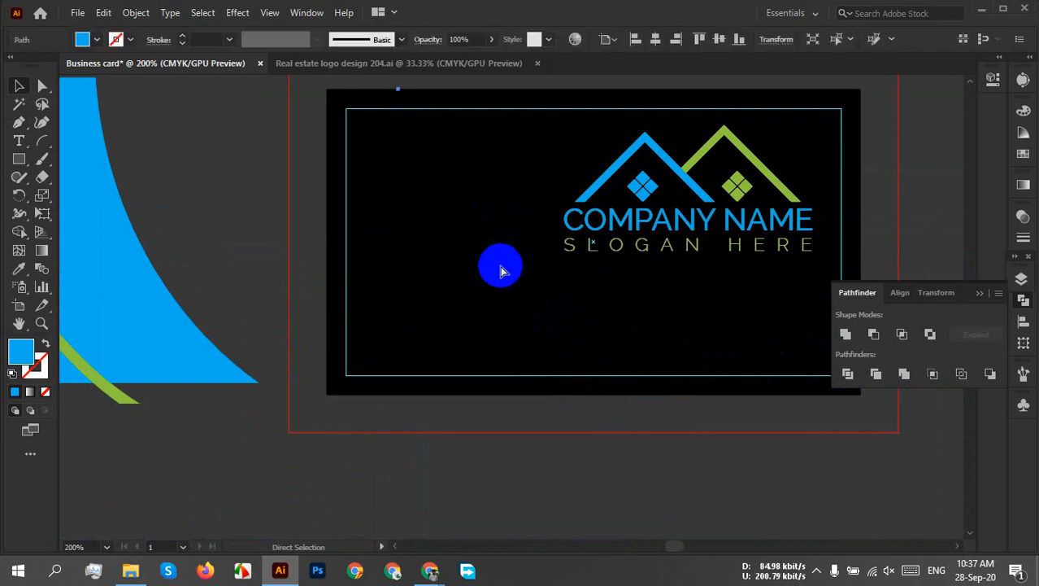
left_click(95, 383)
Swap fill and stroke to get a blue outline with no fill
key("v")
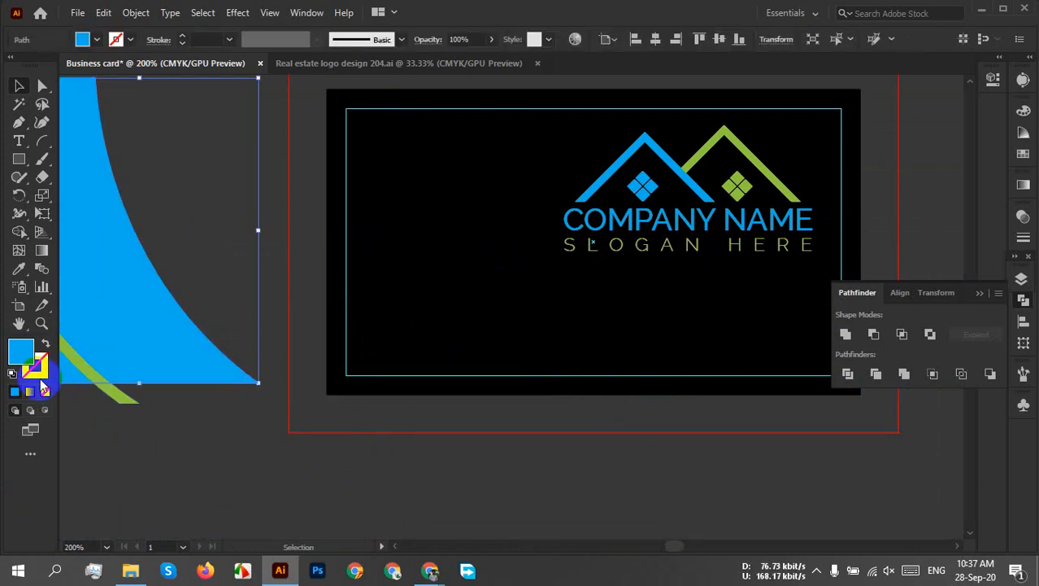
left_click(47, 343)
left_click_drag(330, 321, 242, 404)
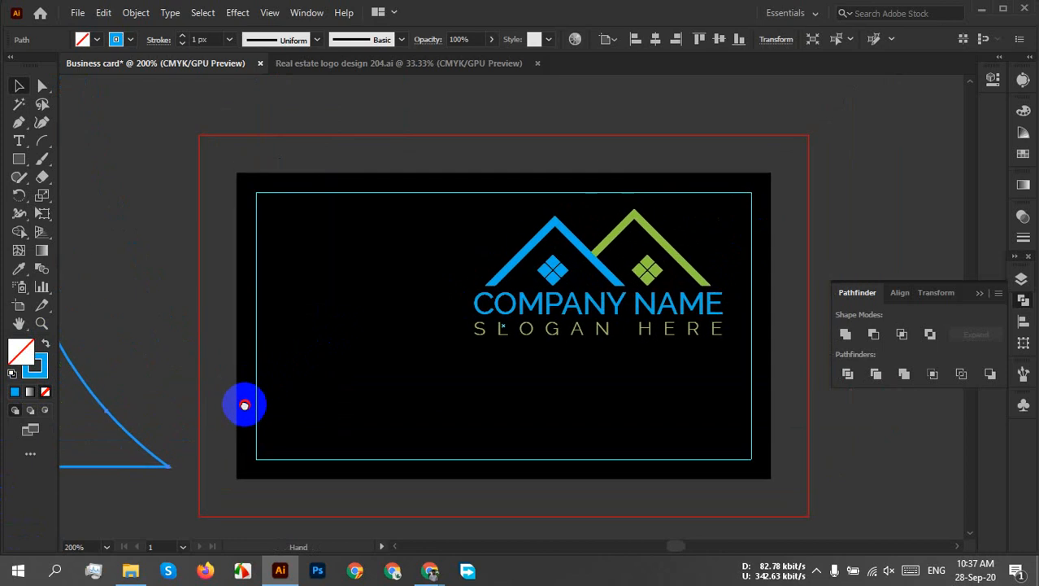
left_click(201, 360)
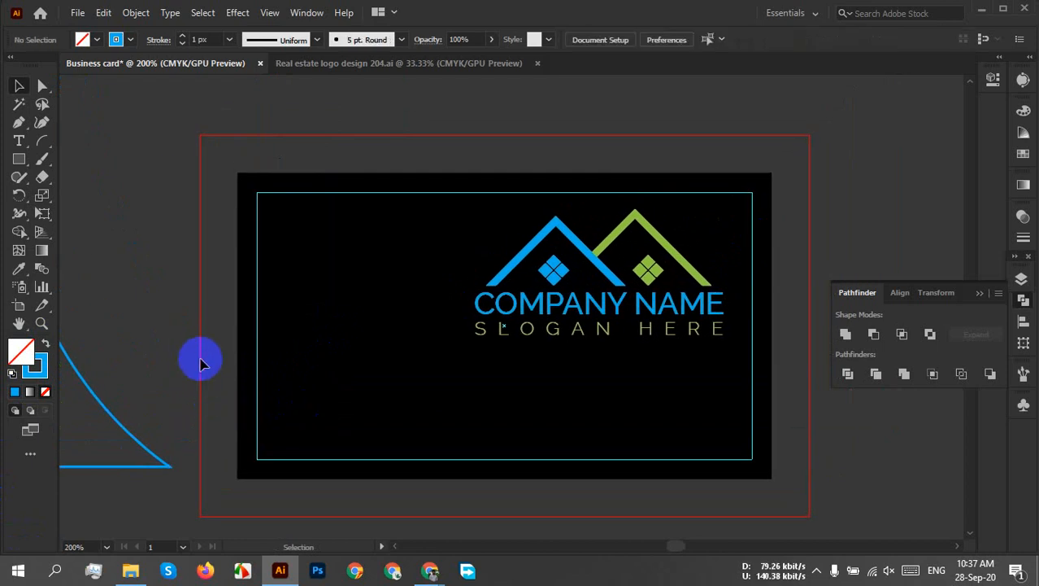
key("ctrl+z")
left_click(171, 286)
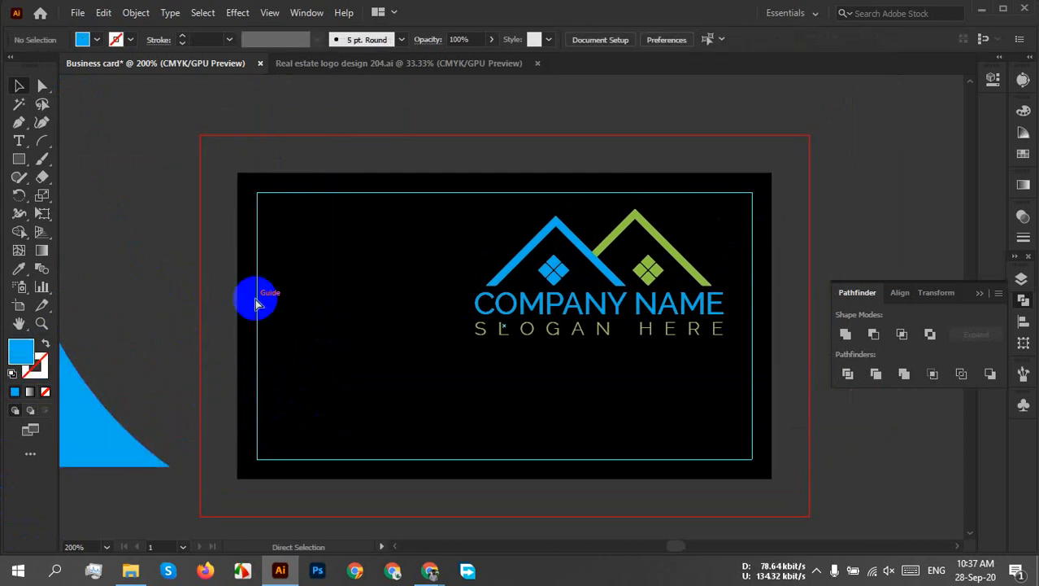
left_click(47, 343)
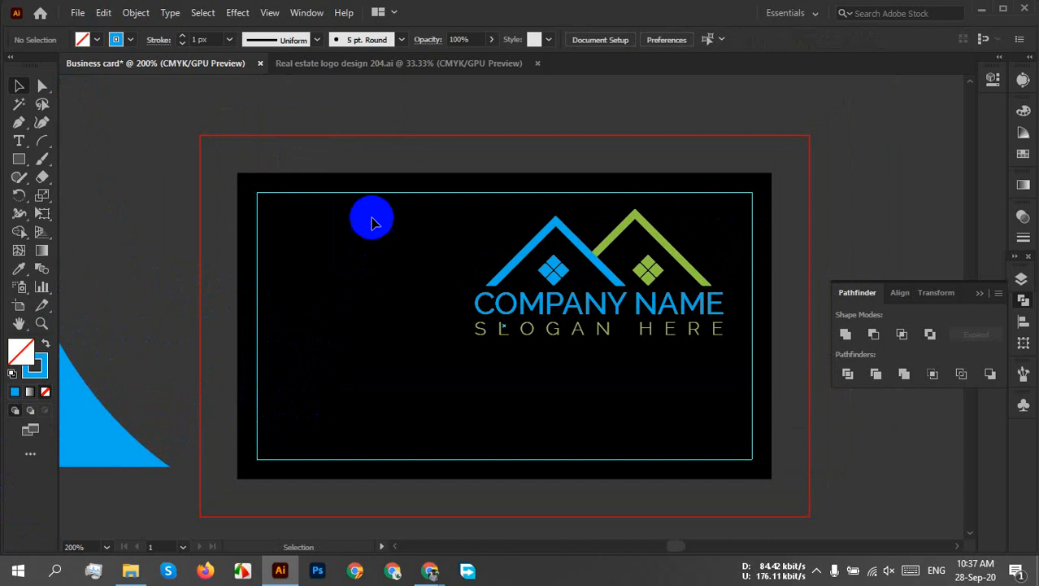
Pen a curved edge from the card's top edge down to its bottom, filled solid blue
key("p")
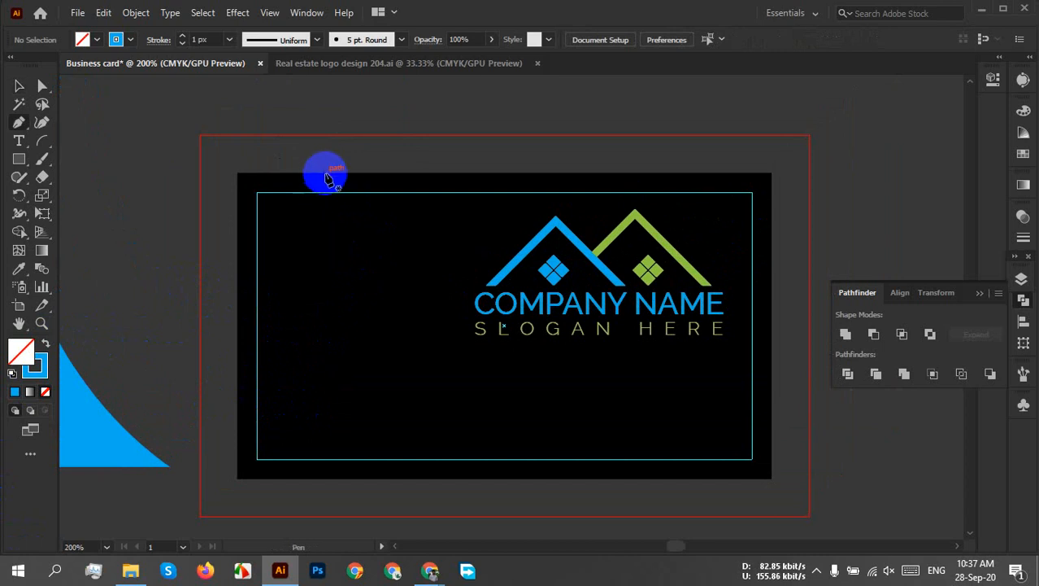
left_click(326, 174)
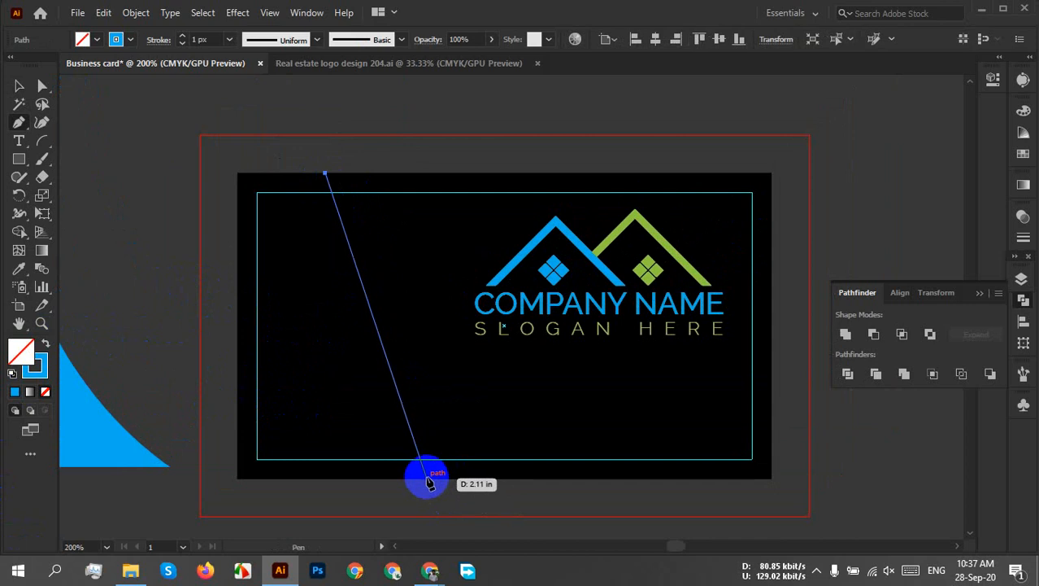
mouse_move(427, 479)
left_mouse_down()
mouse_move(507, 516)
mouse_move(547, 552)
mouse_move(547, 438)
mouse_move(545, 457)
mouse_move(568, 454)
mouse_move(538, 432)
mouse_move(544, 441)
left_mouse_up()
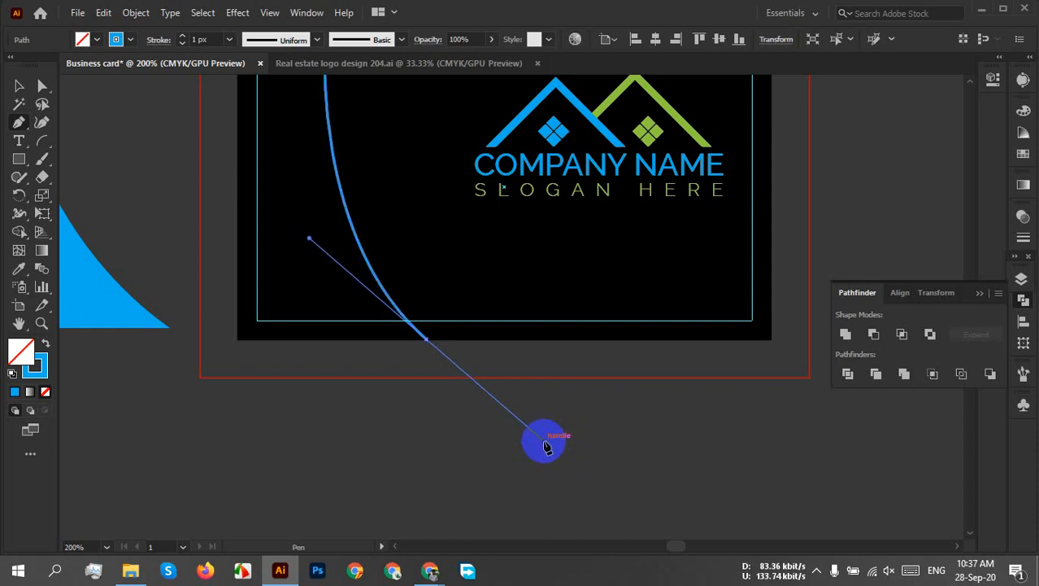
key("ctrl+minus")
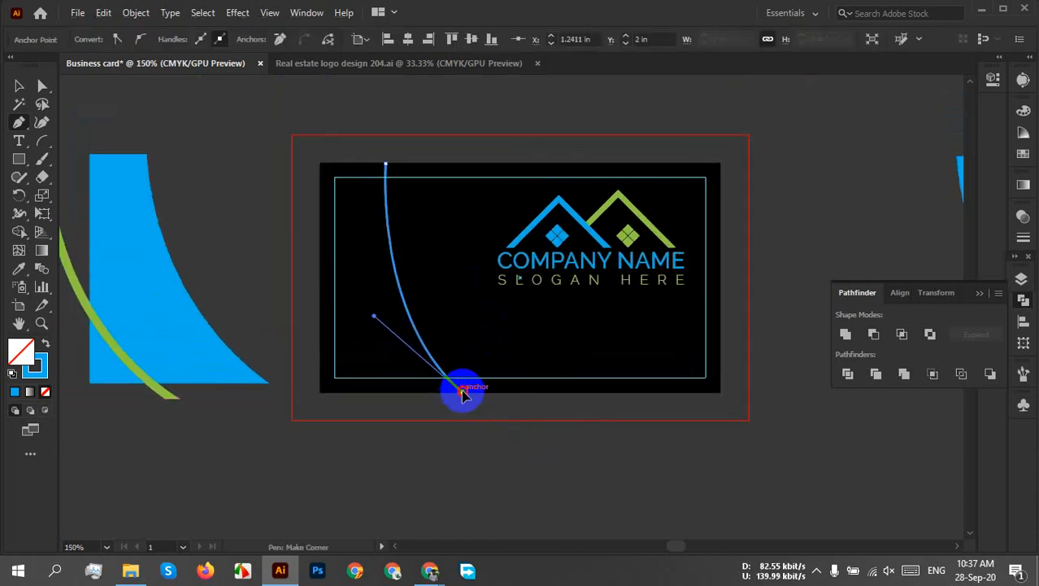
left_click_drag(461, 394, 44, 348)
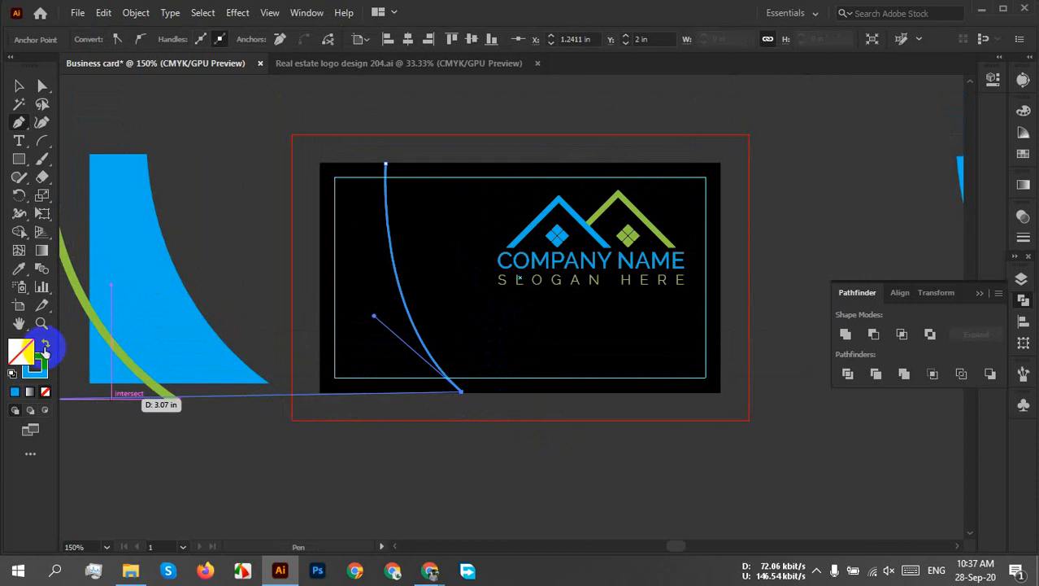
left_click(46, 348)
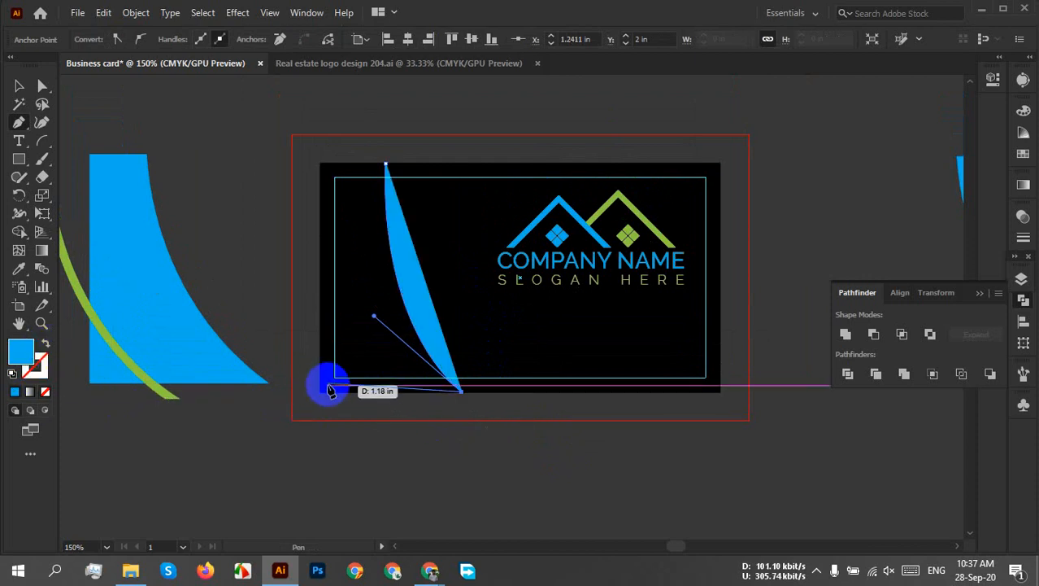
Add points at the card's lower-left and top-left corners to finish the blue panel
left_click_drag(322, 397, 346, 244)
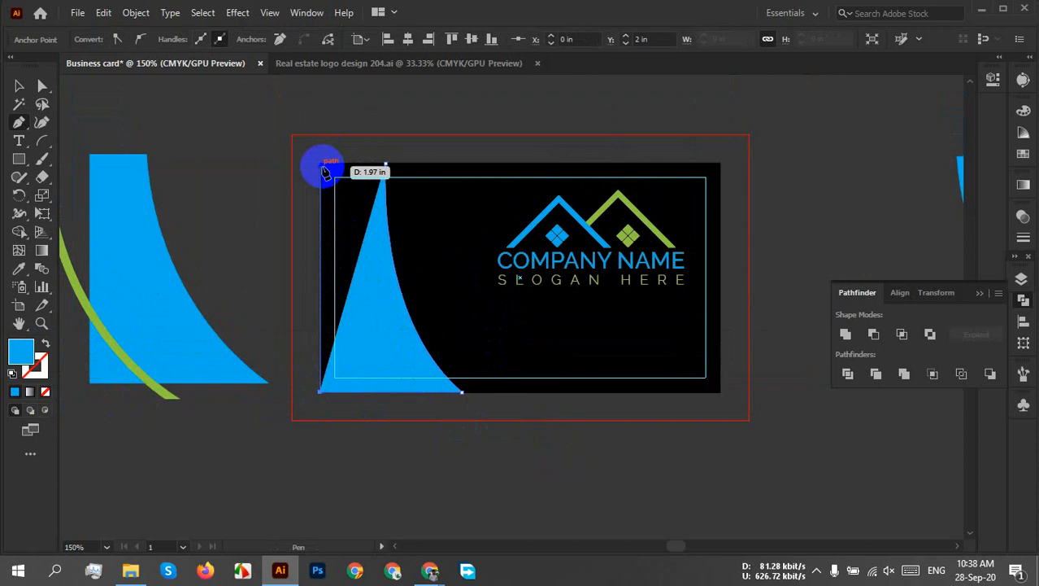
scroll(324, 168, "up", 4)
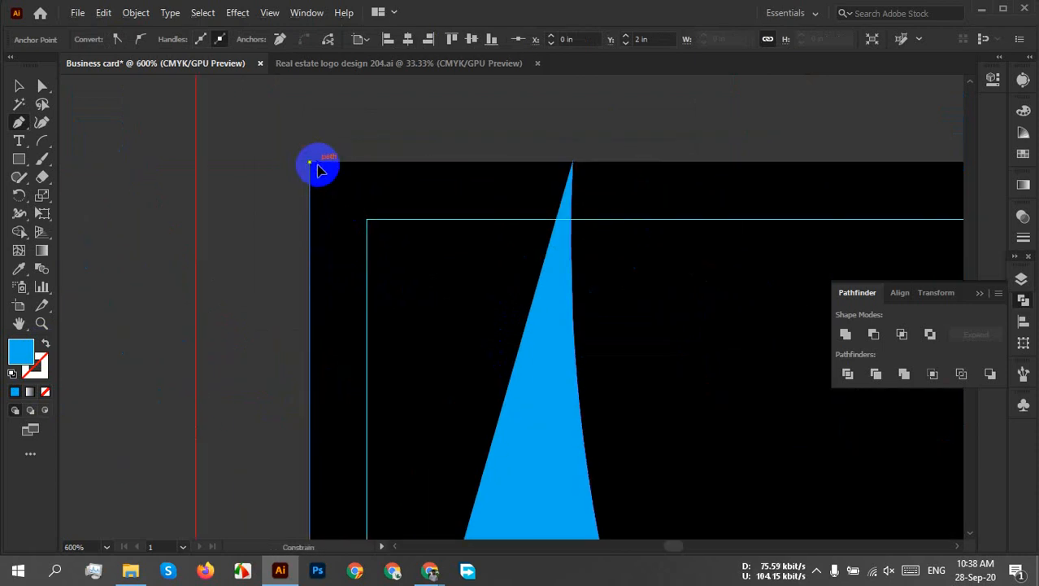
left_click(309, 162)
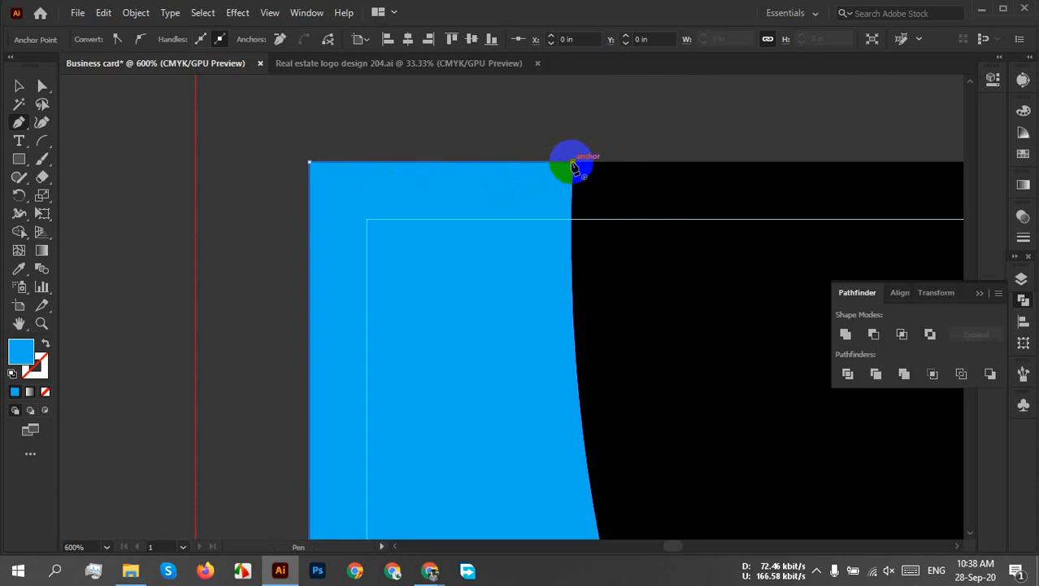
key("v")
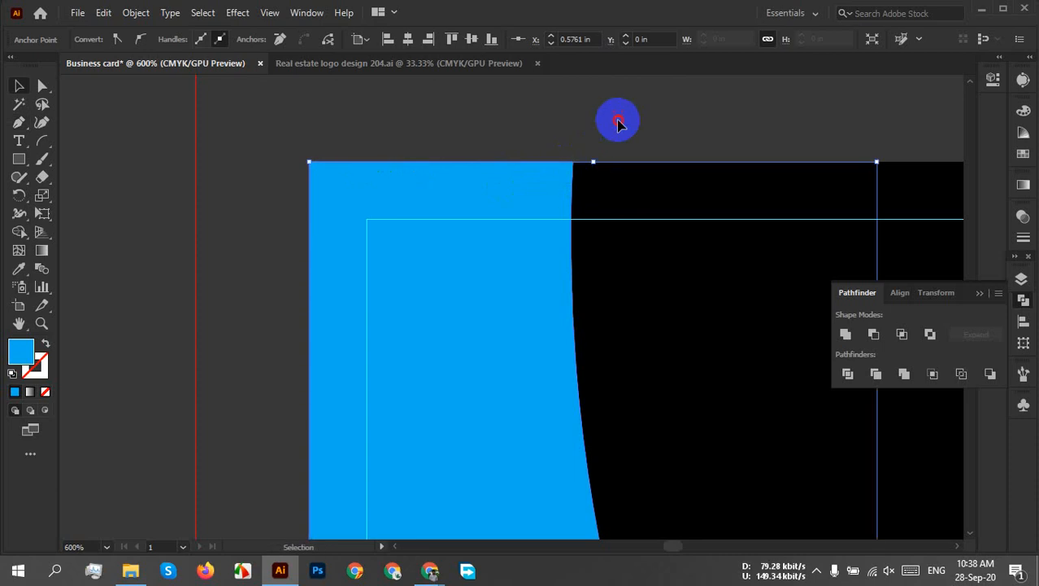
left_click(618, 122)
scroll(617, 120, "down", 3)
left_click_drag(685, 239, 626, 298)
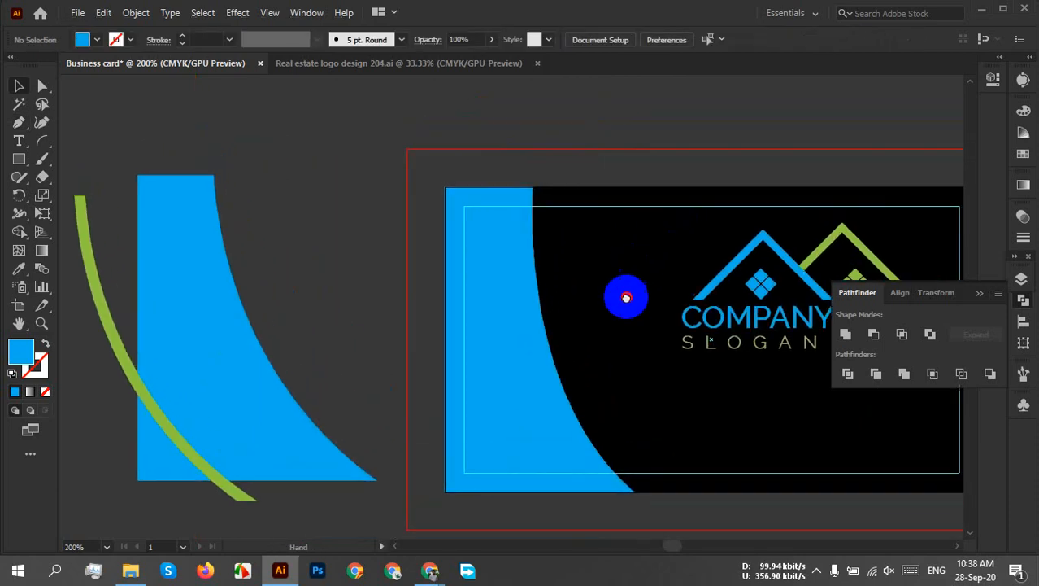
scroll(548, 196, "up", 3)
left_click_drag(548, 195, 502, 244)
left_click(402, 339)
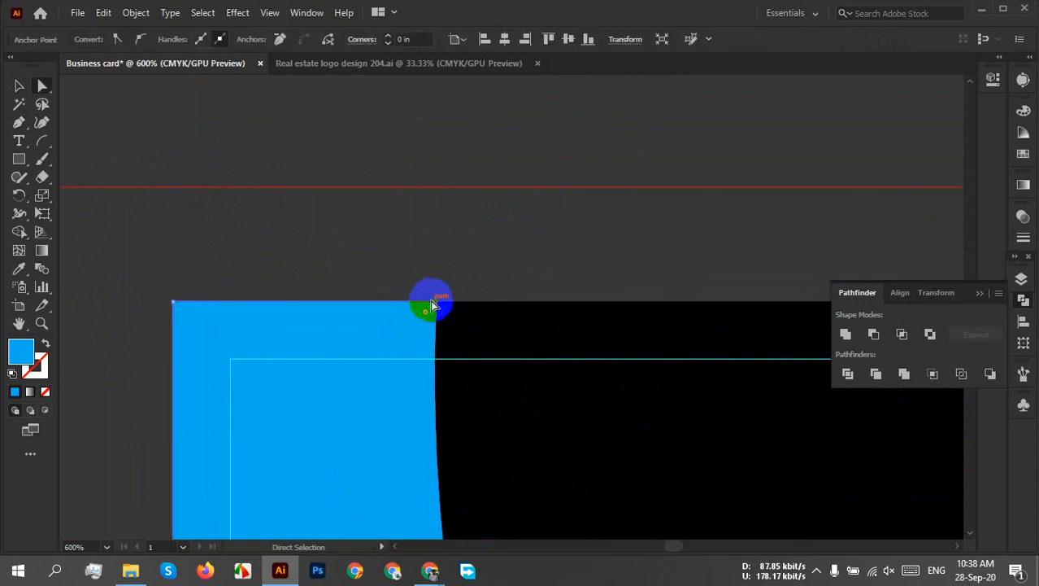
left_click_drag(437, 306, 380, 308)
left_click(509, 249)
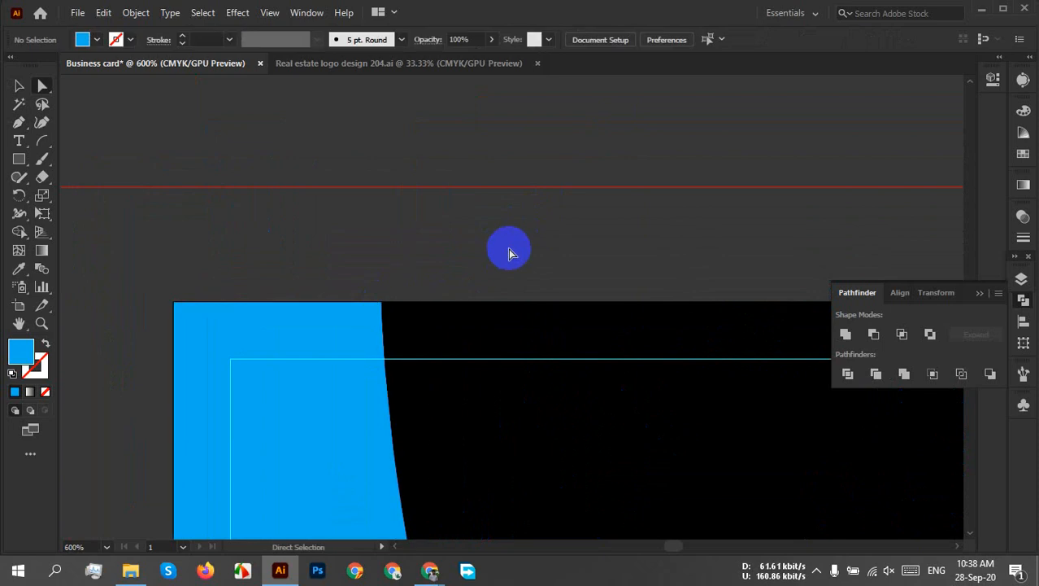
scroll(508, 249, "down", 4)
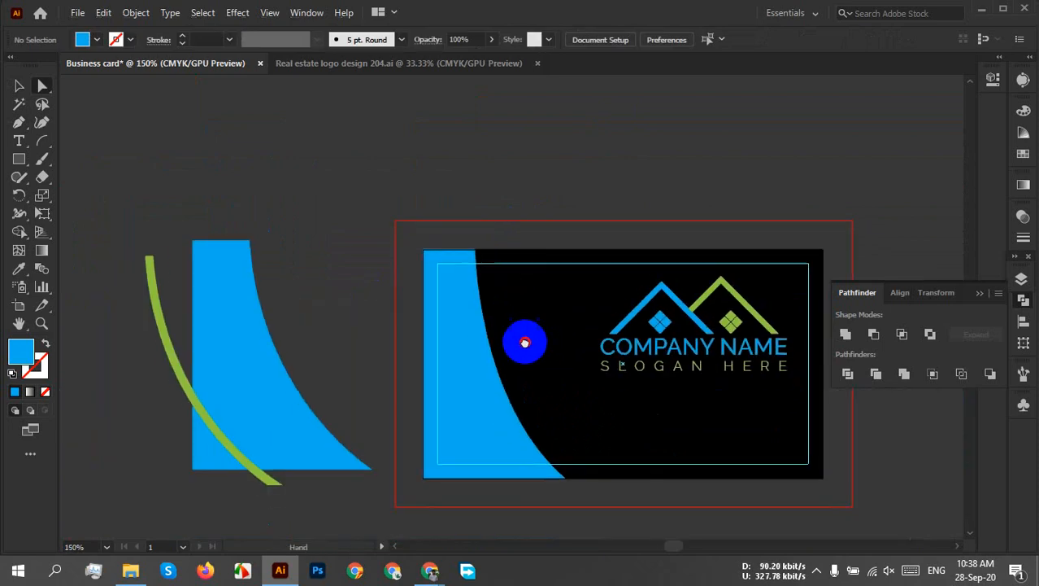
left_click_drag(525, 343, 497, 339)
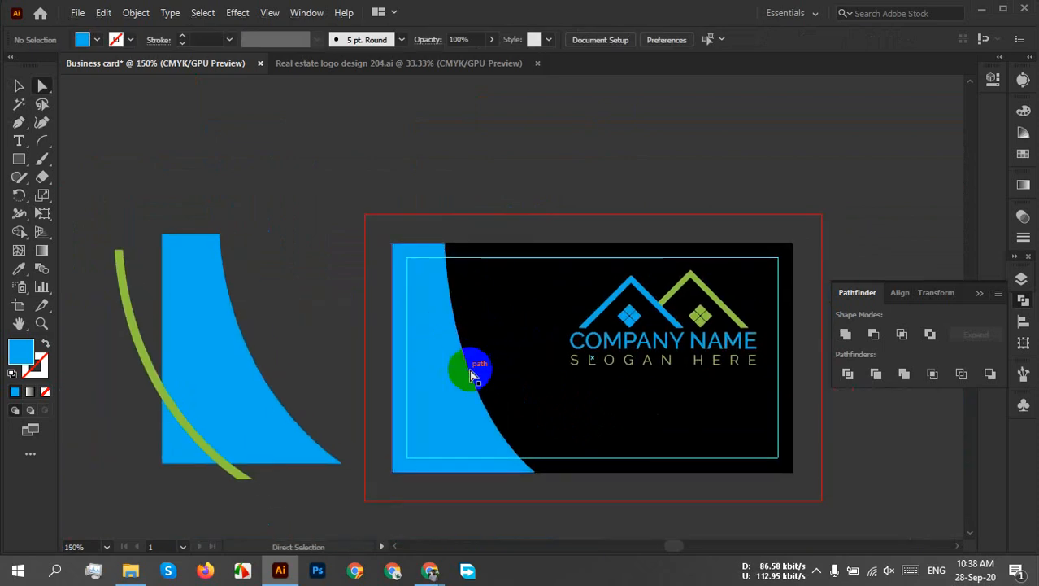
scroll(442, 224, "up", 4)
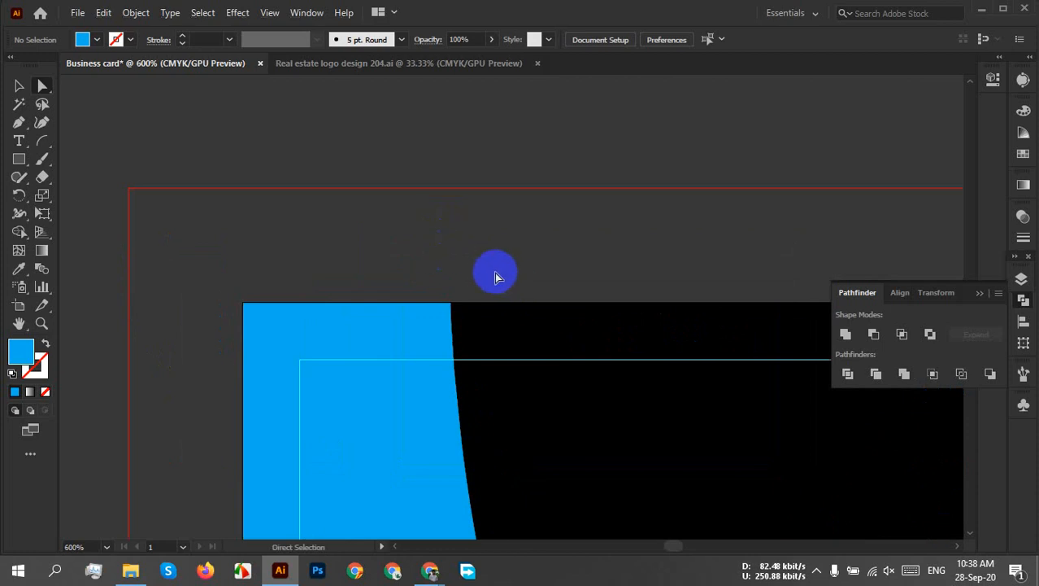
left_click_drag(491, 278, 426, 335)
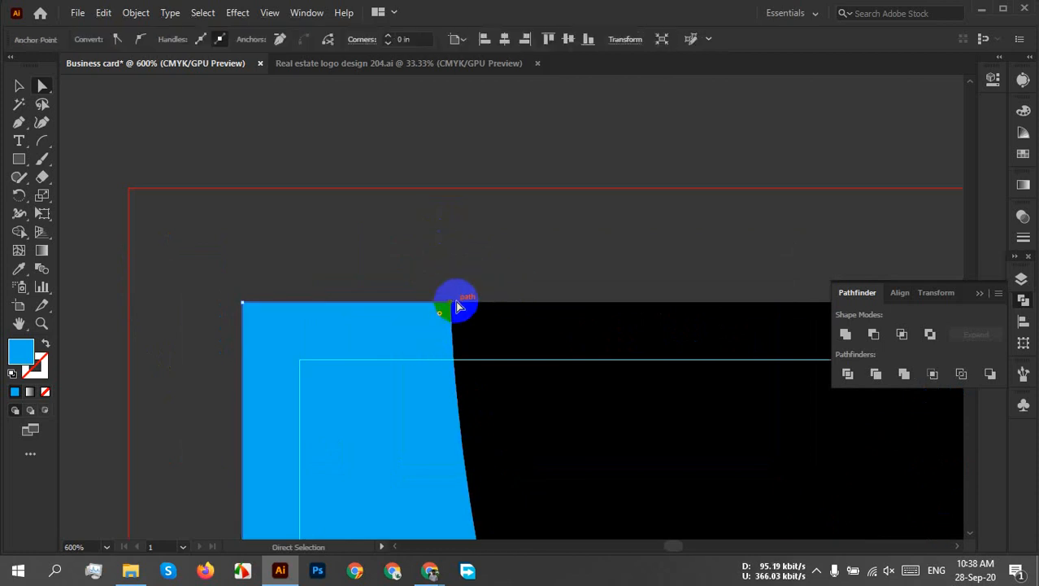
left_click_drag(455, 301, 342, 302)
left_click(460, 262)
scroll(460, 262, "down", 5)
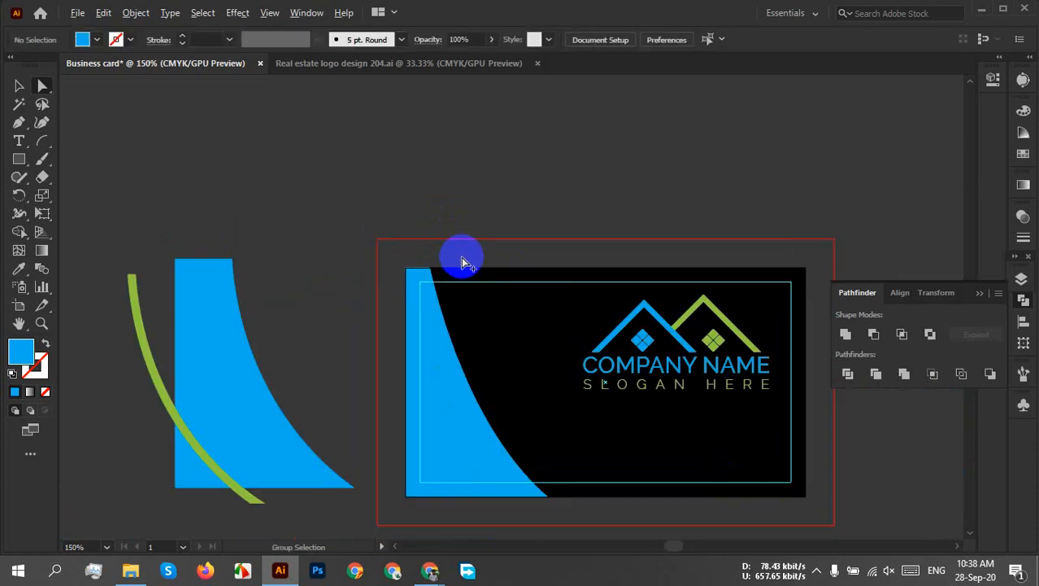
key("ctrl+z")
key("ctrl+z")
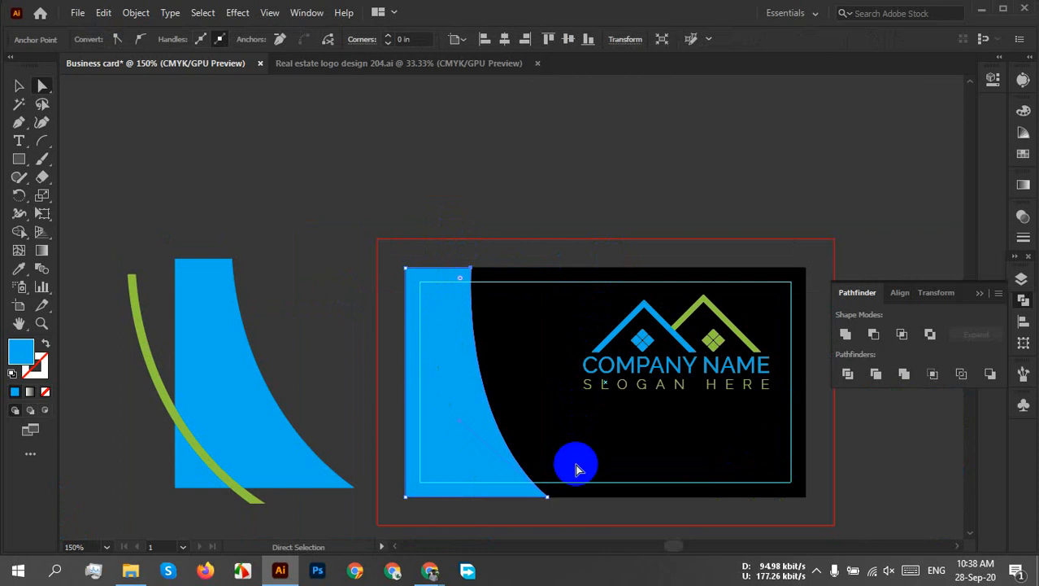
left_click(539, 357)
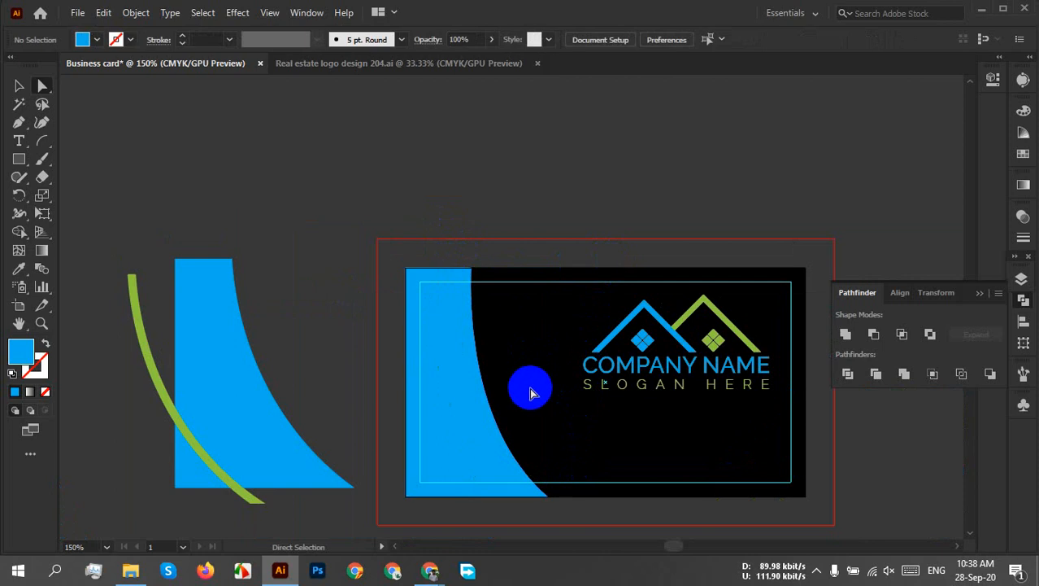
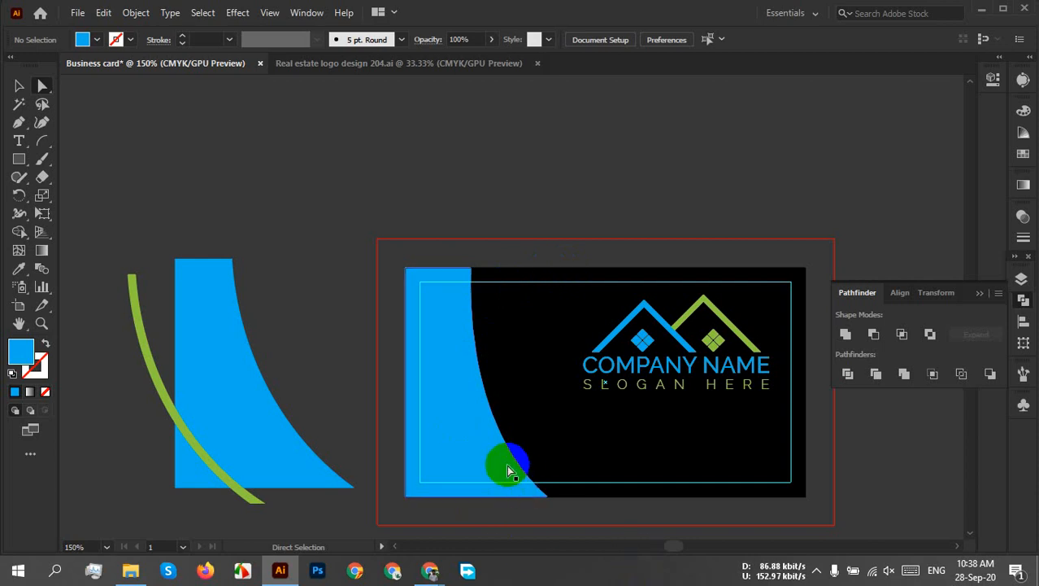
Delete the blue curved shape from the card's left side, leaving only the house logo
left_click_drag(506, 464, 445, 469)
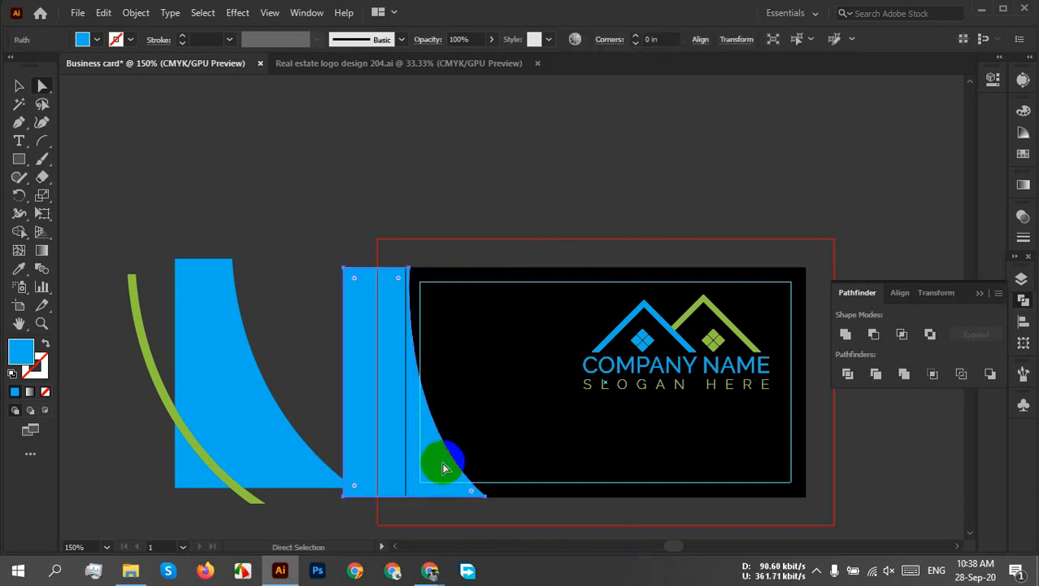
key("Delete")
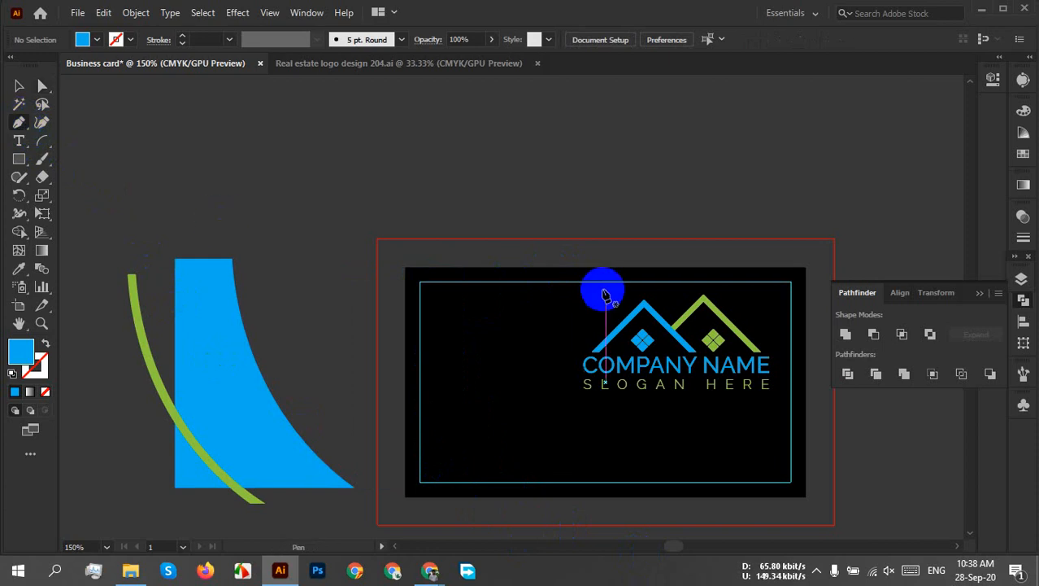
Pen an outward-bulging curve from the card's top edge down to a sharp bottom point
left_click(519, 268)
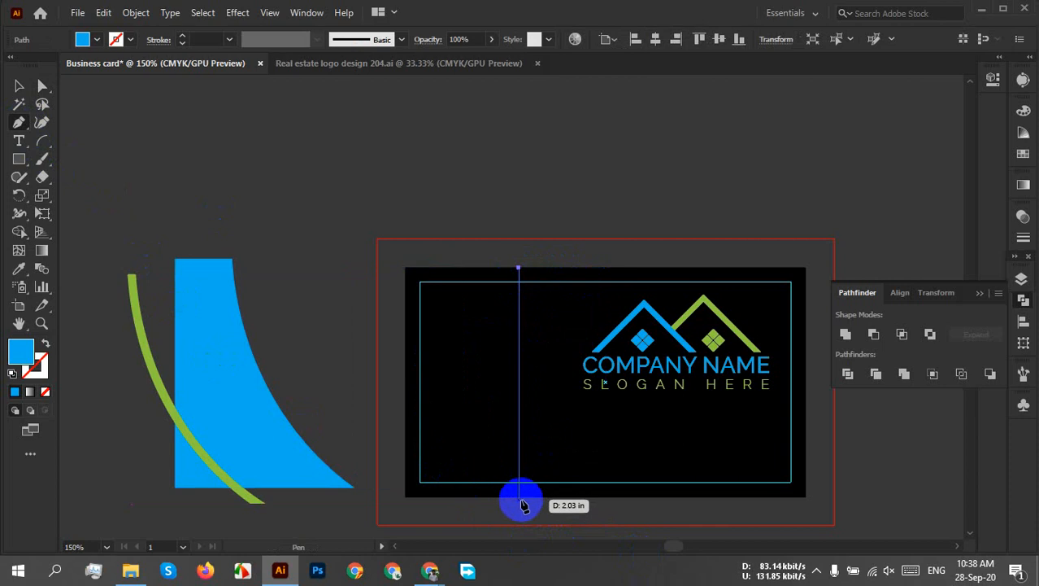
left_click_drag(521, 497, 404, 469)
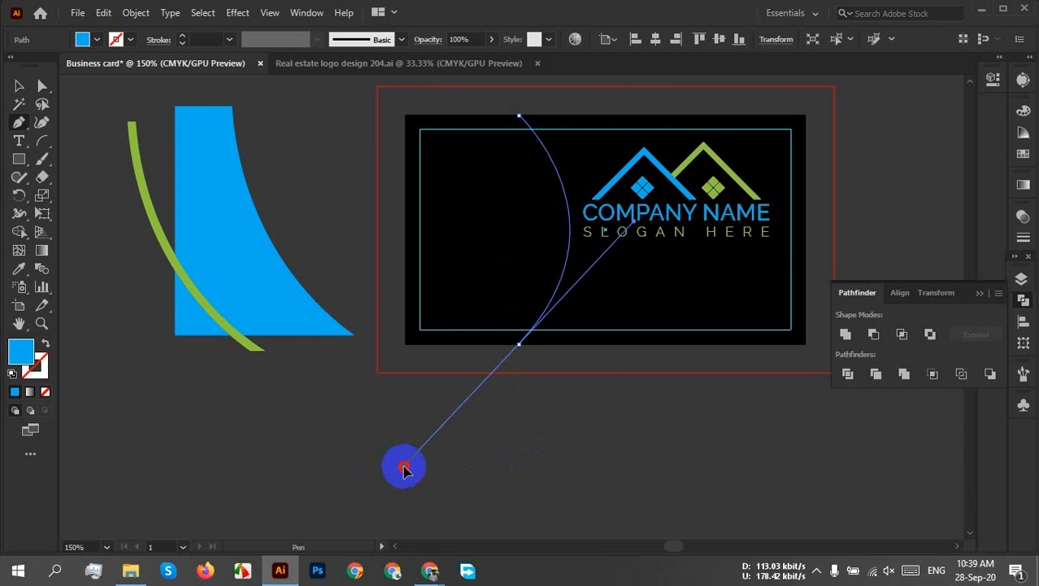
left_click_drag(404, 467, 404, 467)
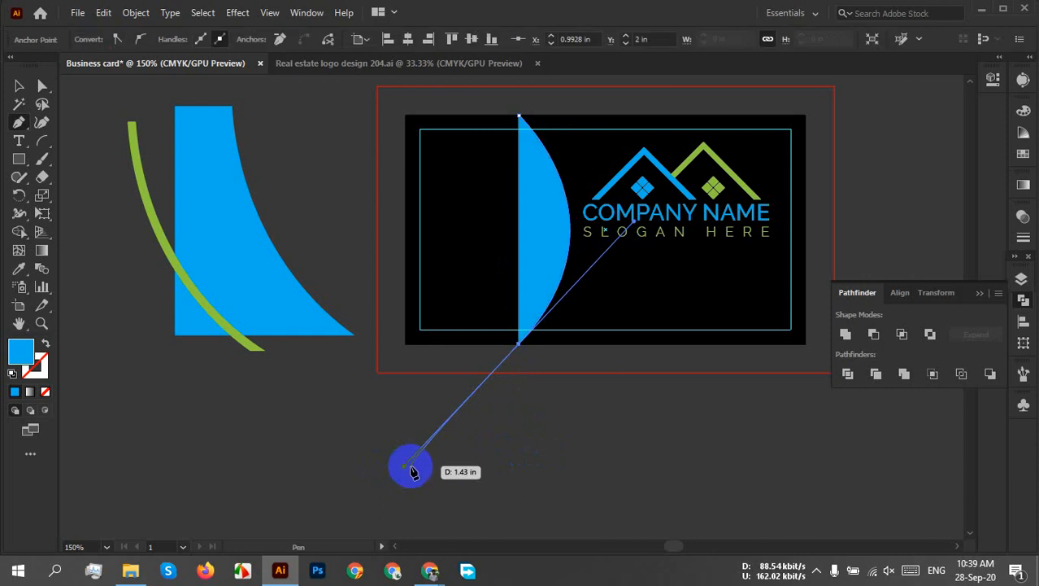
scroll(572, 307, "up", 3)
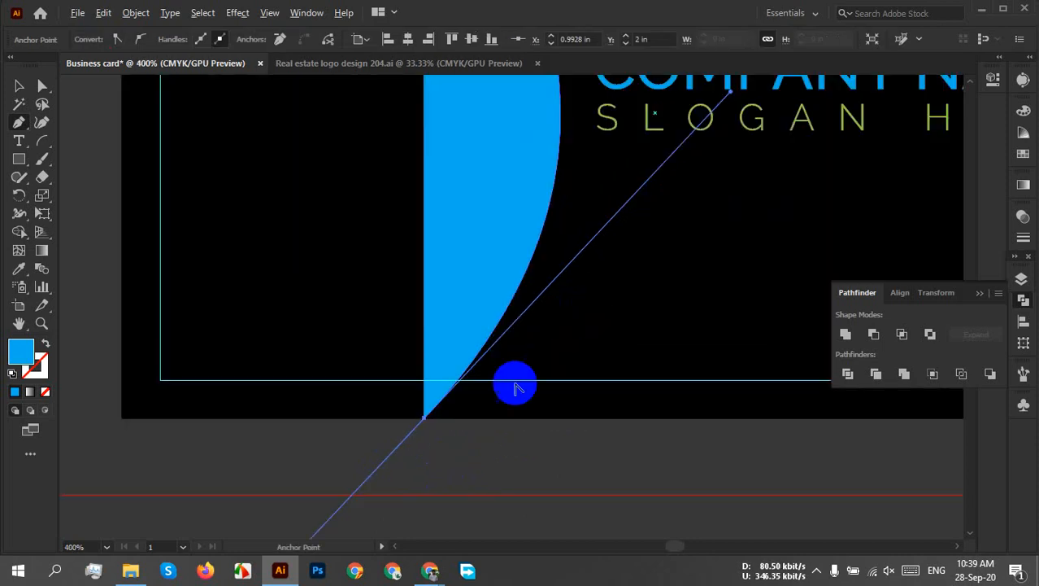
left_click(424, 419)
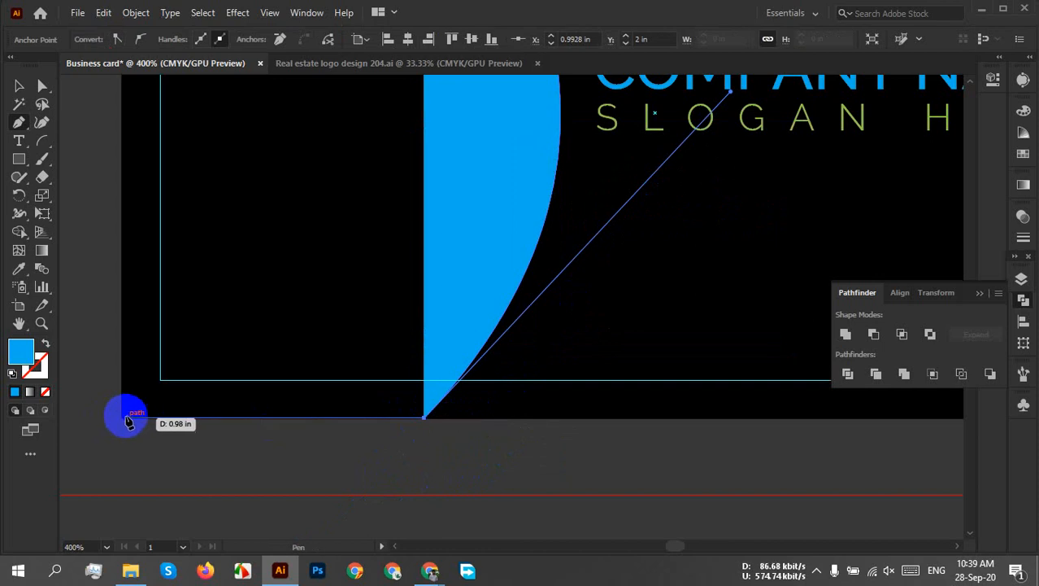
Add points at the card's bottom-left and top-left corners, keeping the left edge vertical
scroll(122, 423, "up", 6)
left_click_drag(120, 427, 422, 441)
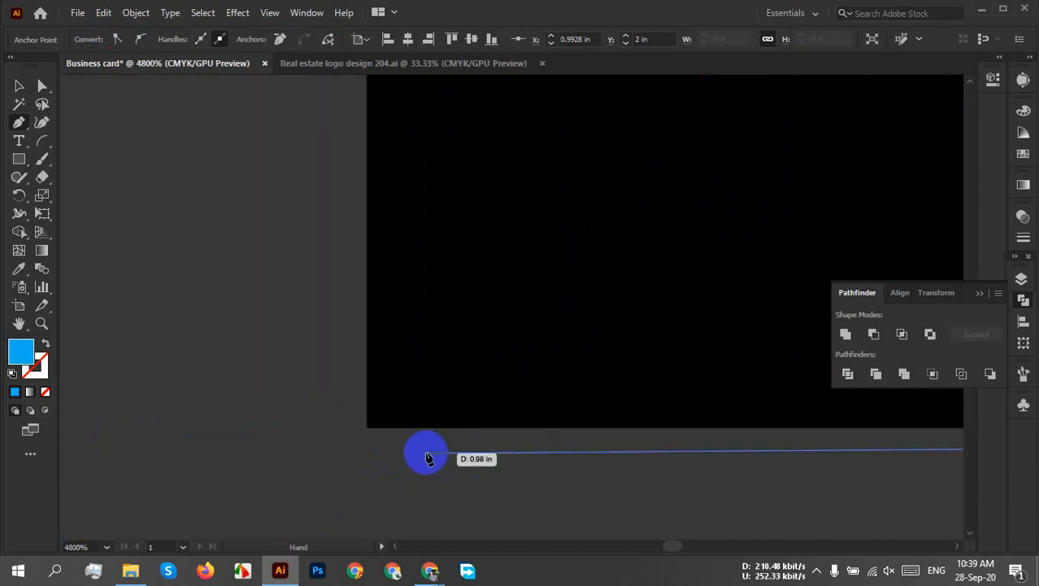
left_click(367, 429)
scroll(488, 350, "down", 4)
left_click_drag(557, 258, 448, 477)
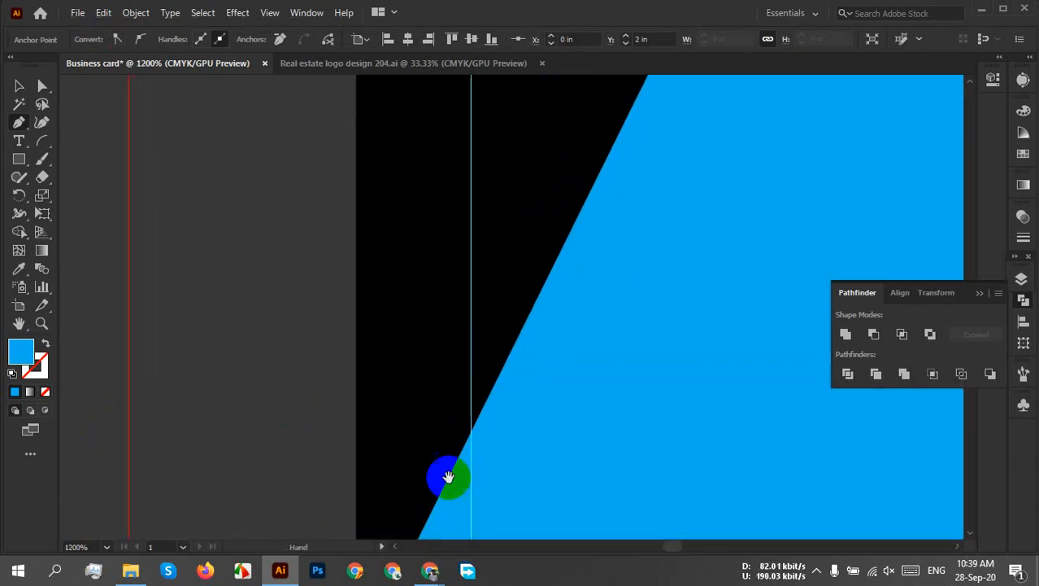
left_click_drag(440, 252, 436, 561)
scroll(493, 327, "down", 2)
left_click_drag(481, 186, 413, 583)
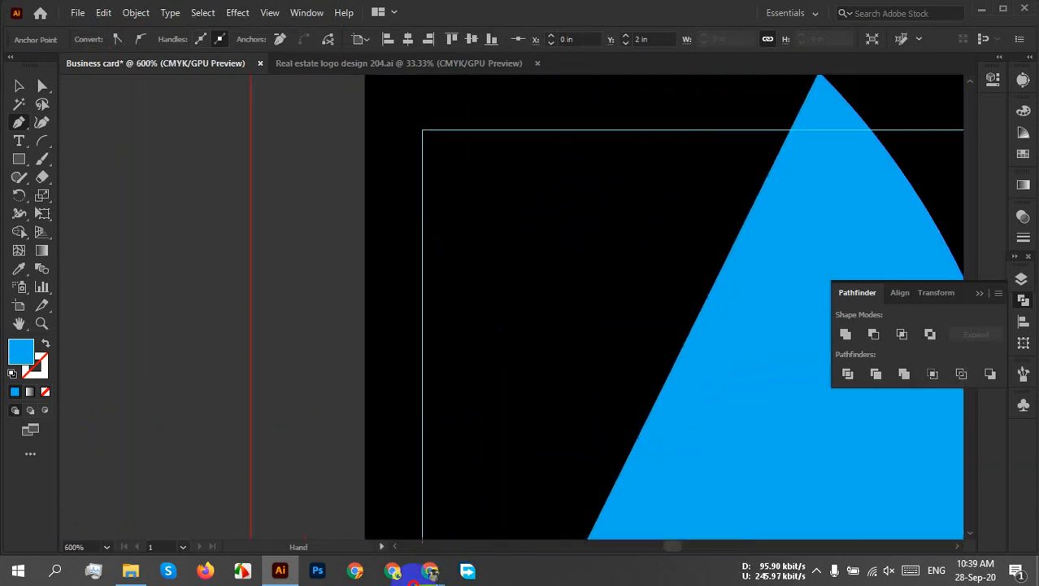
left_click_drag(392, 195, 412, 471)
scroll(404, 395, "up", 1)
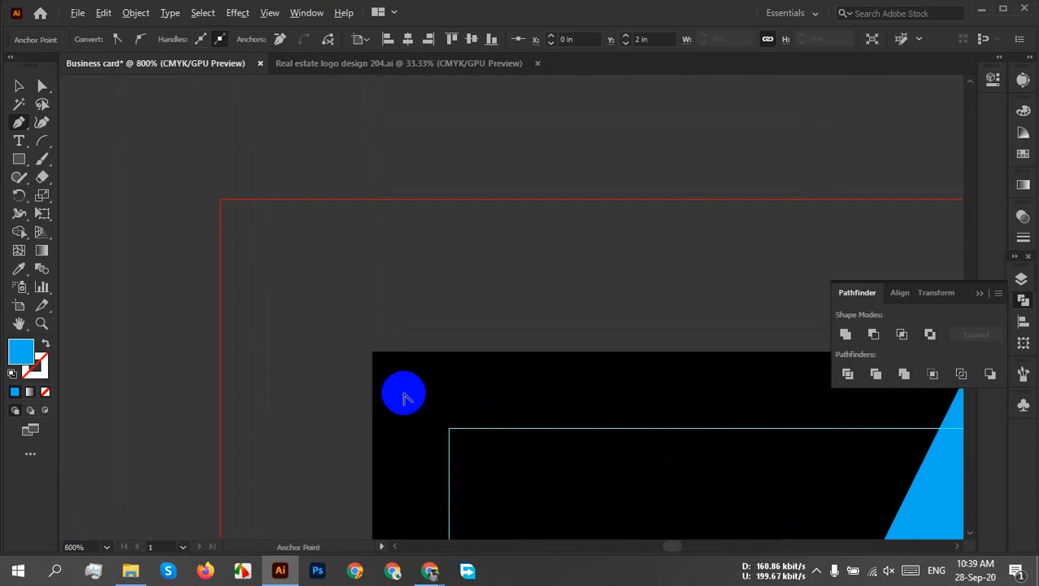
scroll(404, 396, "up", 2)
key("shift")
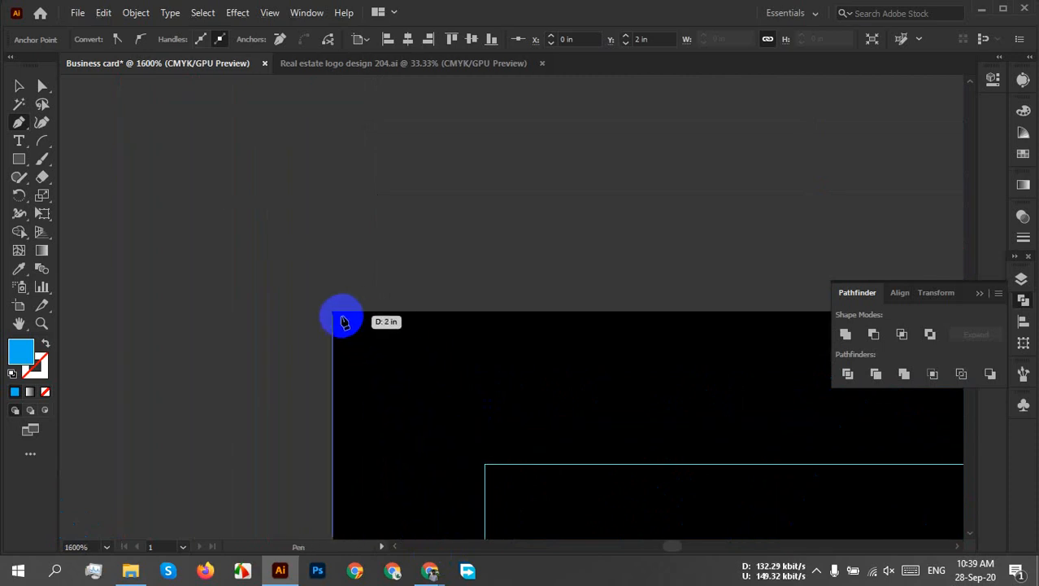
left_click(335, 316)
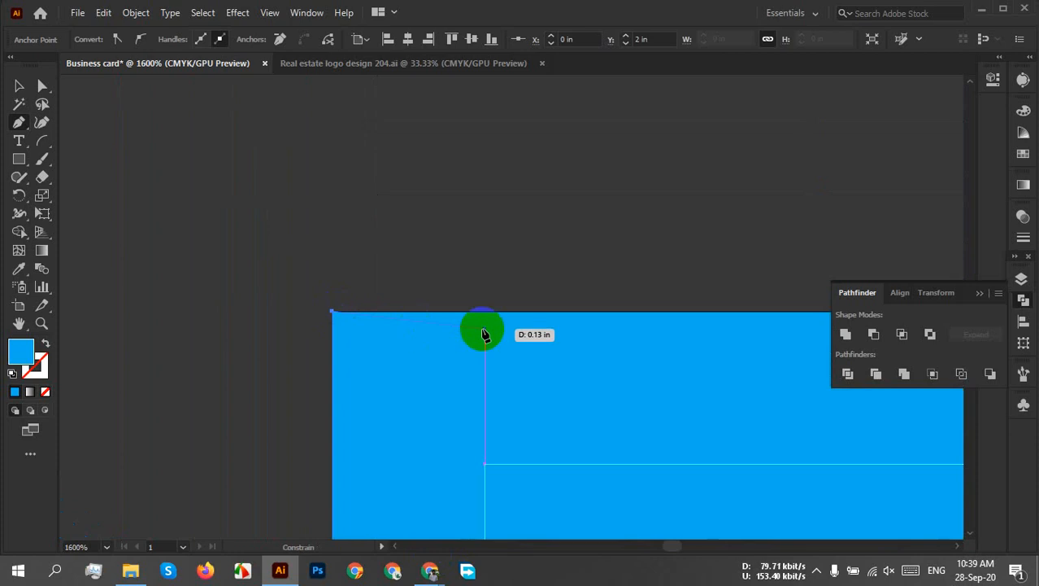
Close the blue panel back at its starting point and undo the stray point below the card
left_click_drag(685, 414, 130, 412)
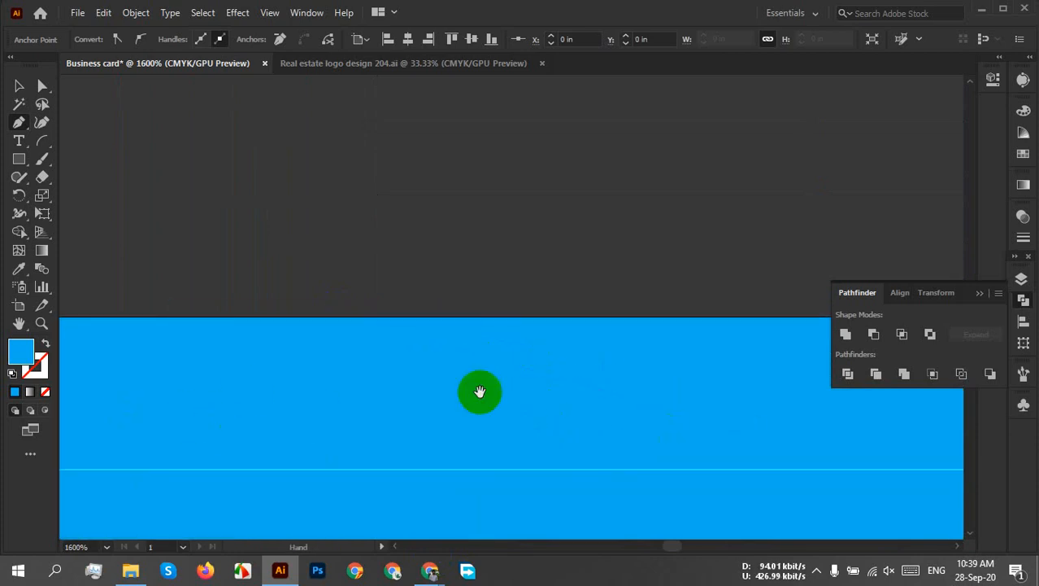
scroll(537, 389, "down", 2)
left_click_drag(663, 396, 480, 417)
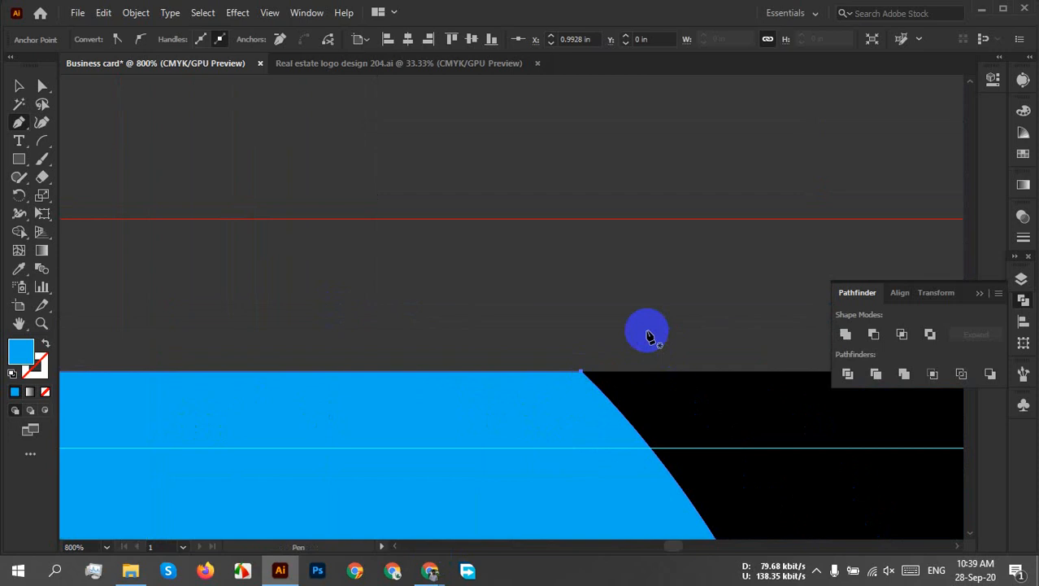
scroll(648, 335, "down", 7)
left_click_drag(721, 444, 665, 431)
left_click(642, 474)
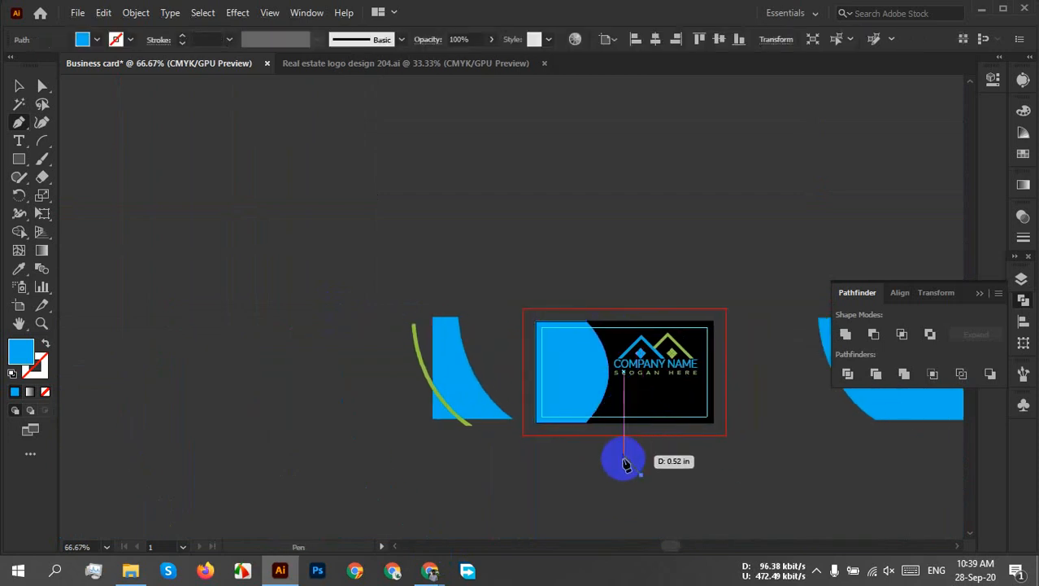
key("ctrl")
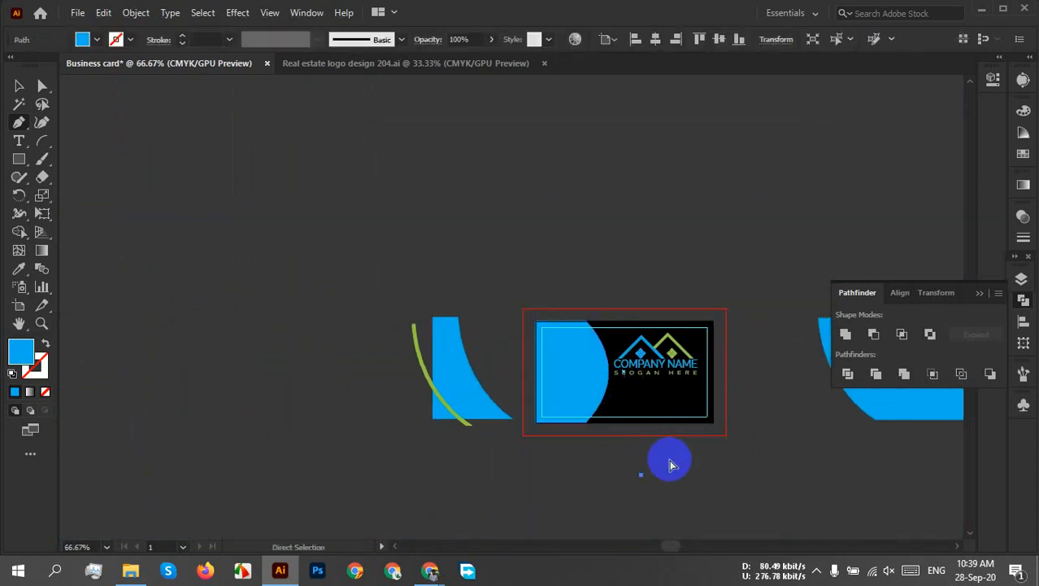
key("ctrl+z")
Select the blue panel and drag its right-middle handle slightly left to narrow it
key("v")
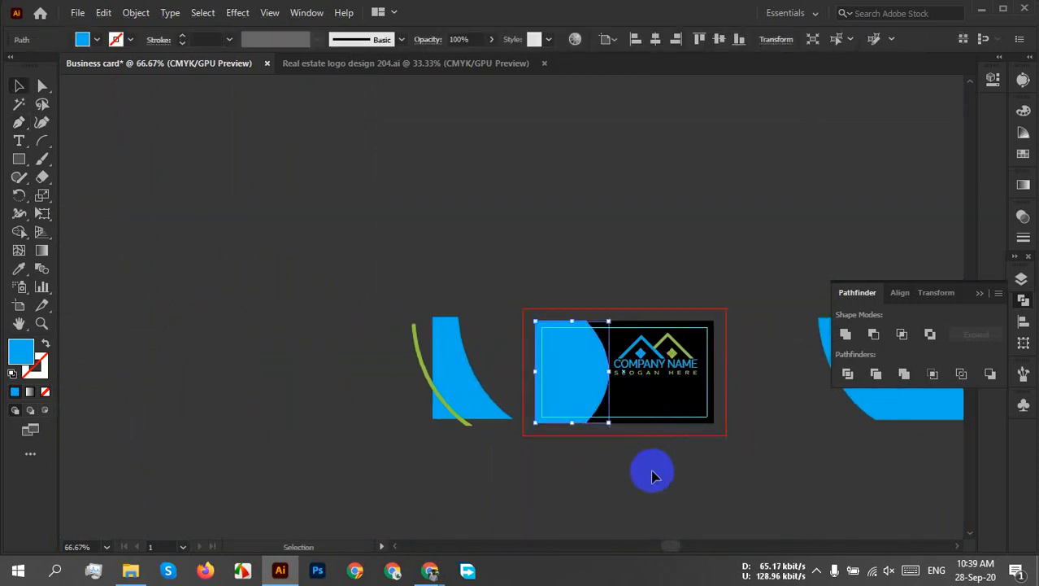
left_click(633, 460)
scroll(648, 395, "up", 4)
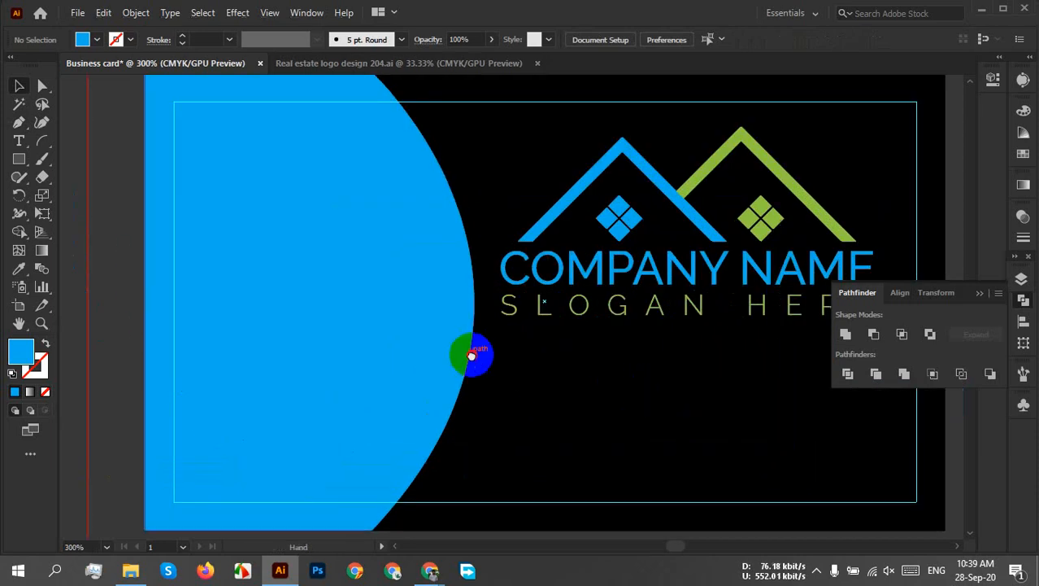
scroll(468, 366, "up", 1)
scroll(447, 385, "down", 1)
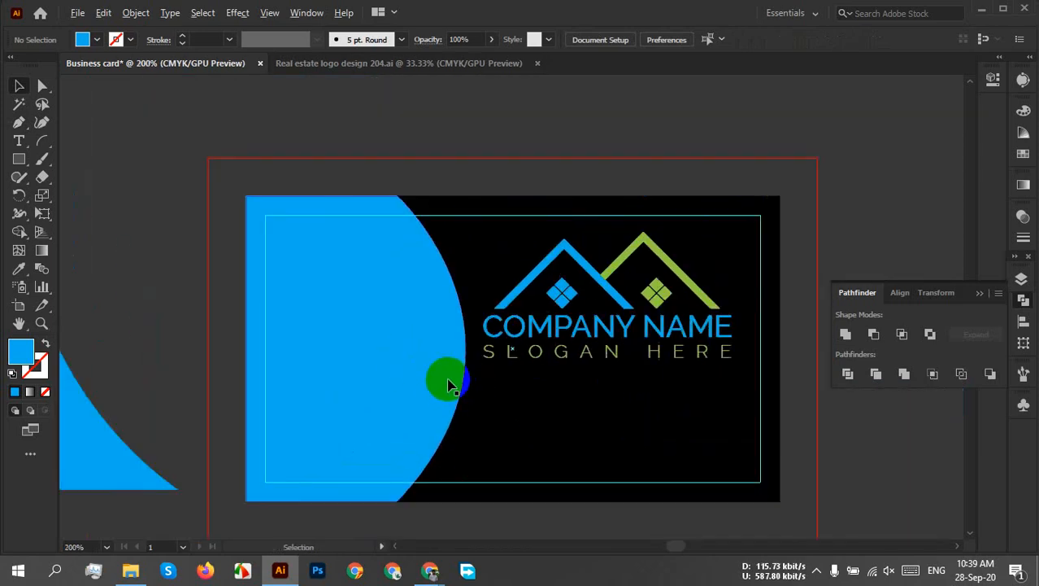
left_click(417, 339)
left_click_drag(466, 354, 446, 353)
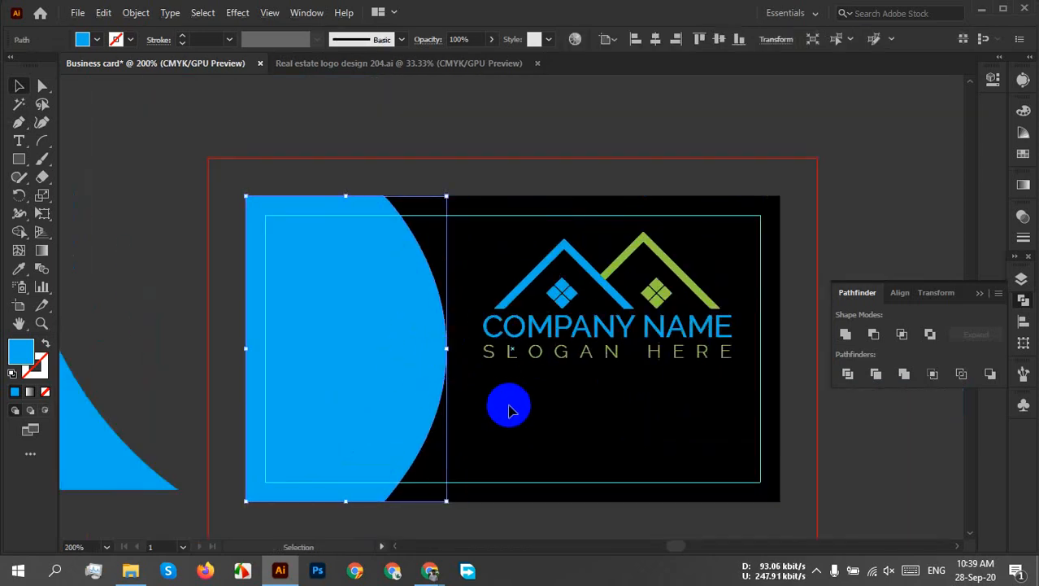
left_click(508, 407)
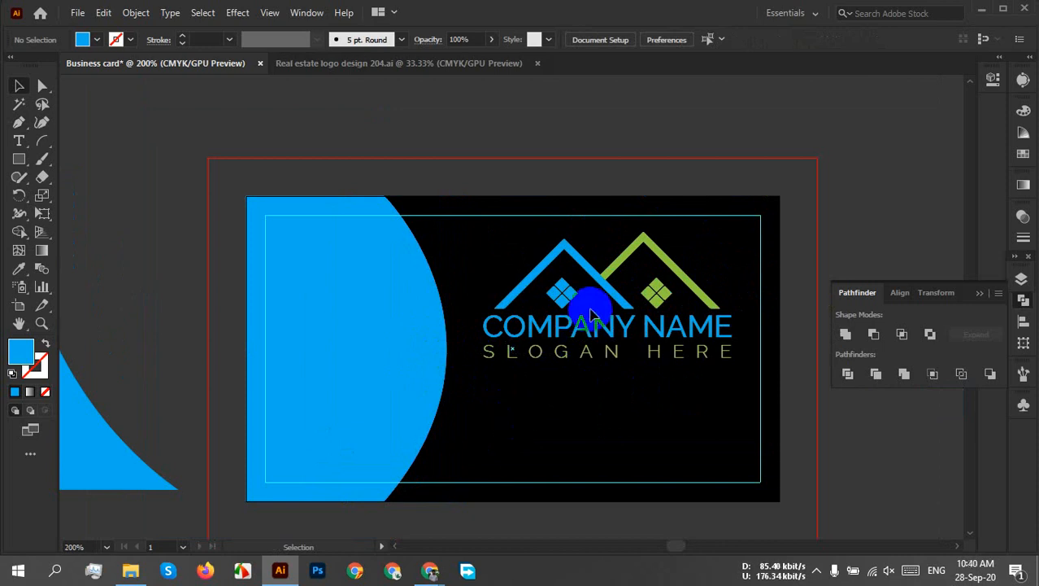
Narrow the blue panel a little more from its right side
left_click(415, 405)
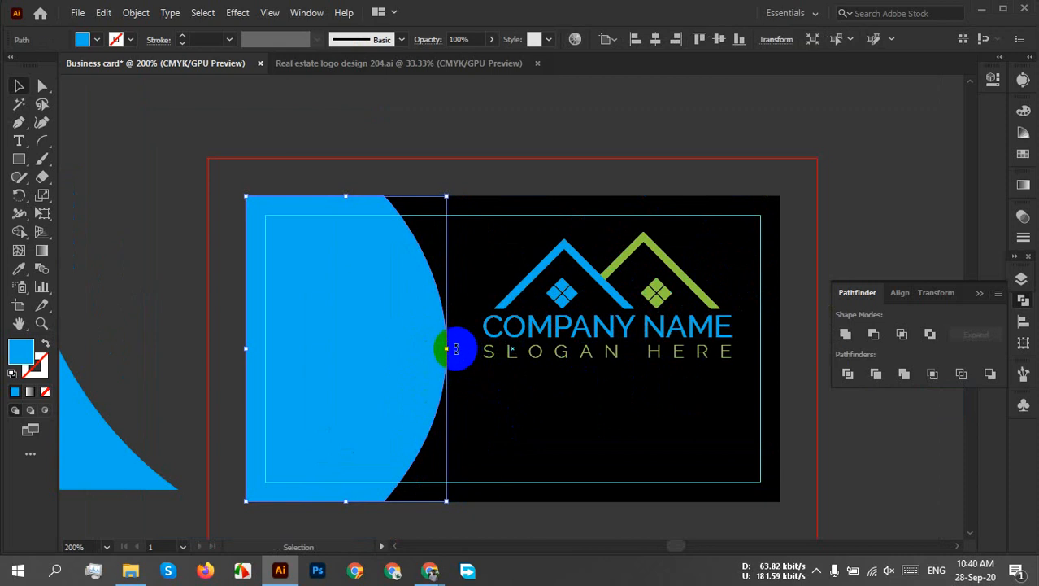
left_click_drag(450, 348, 443, 347)
left_click(476, 395)
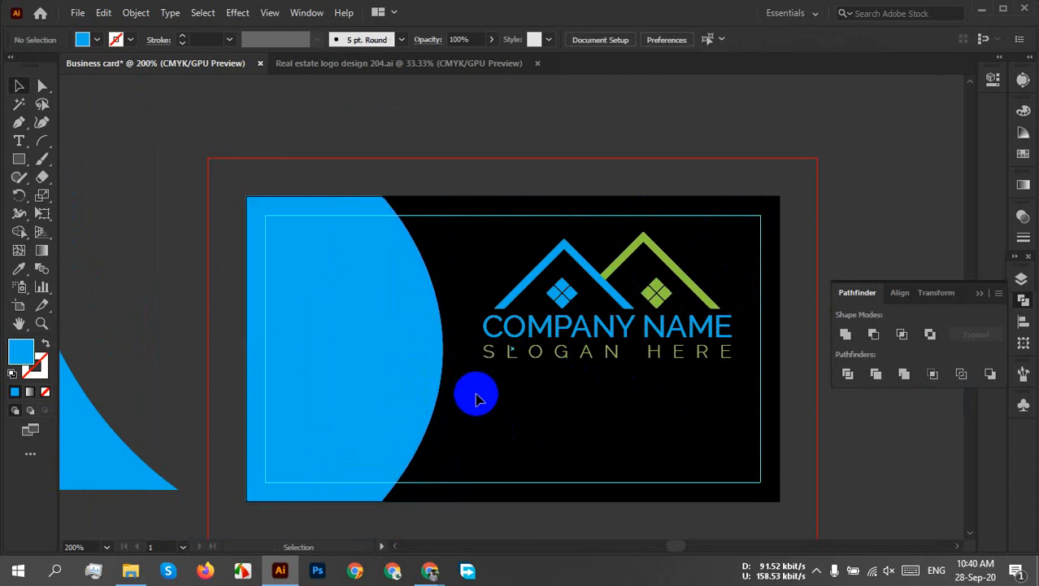
left_click(411, 389)
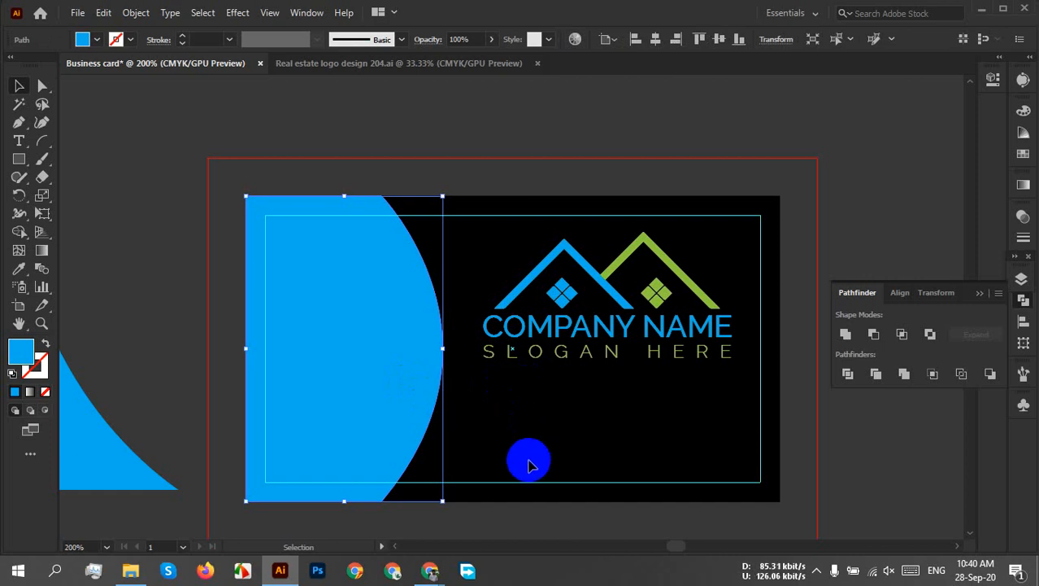
scroll(529, 463, "down", 1)
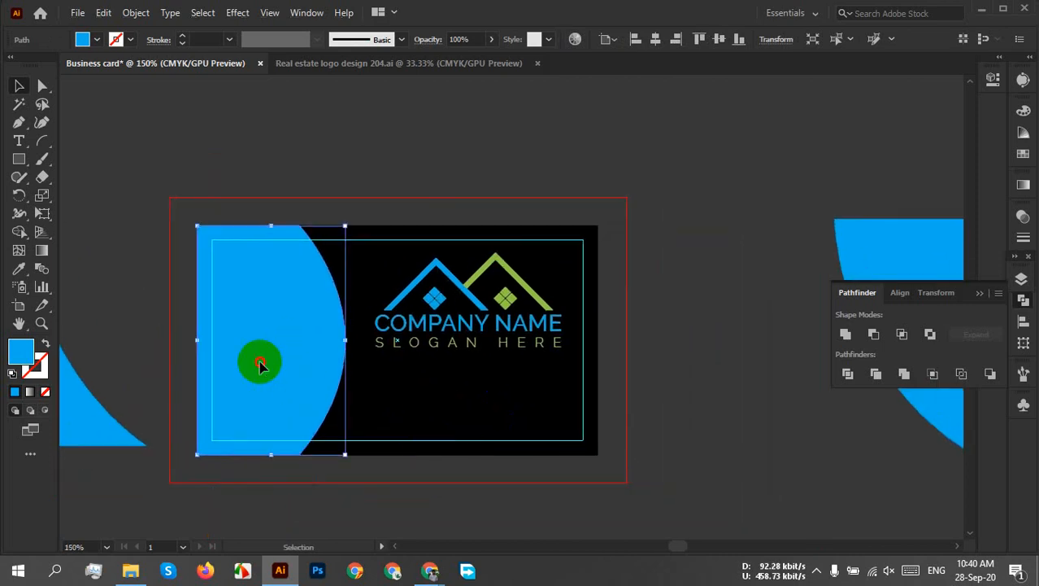
left_click_drag(262, 362, 731, 369)
left_click_drag(748, 437, 400, 425)
left_click(799, 334)
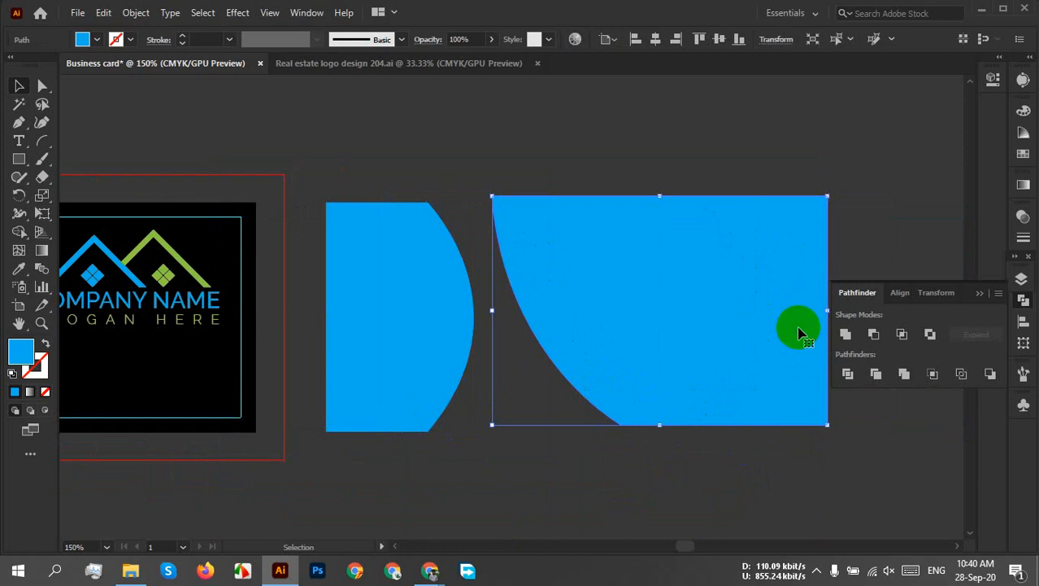
key("Delete")
left_click_drag(399, 354, 536, 352)
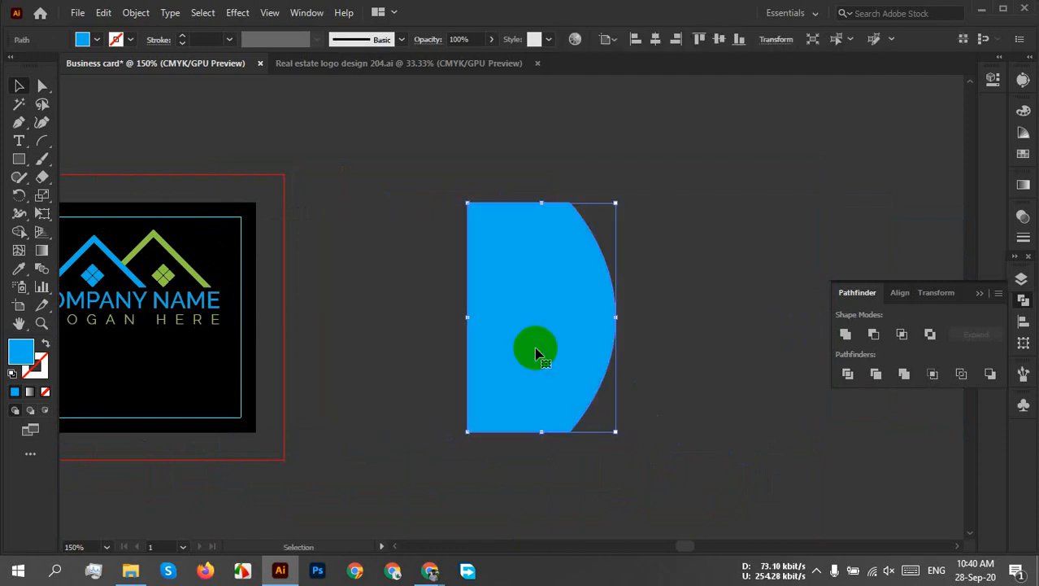
left_click(103, 12)
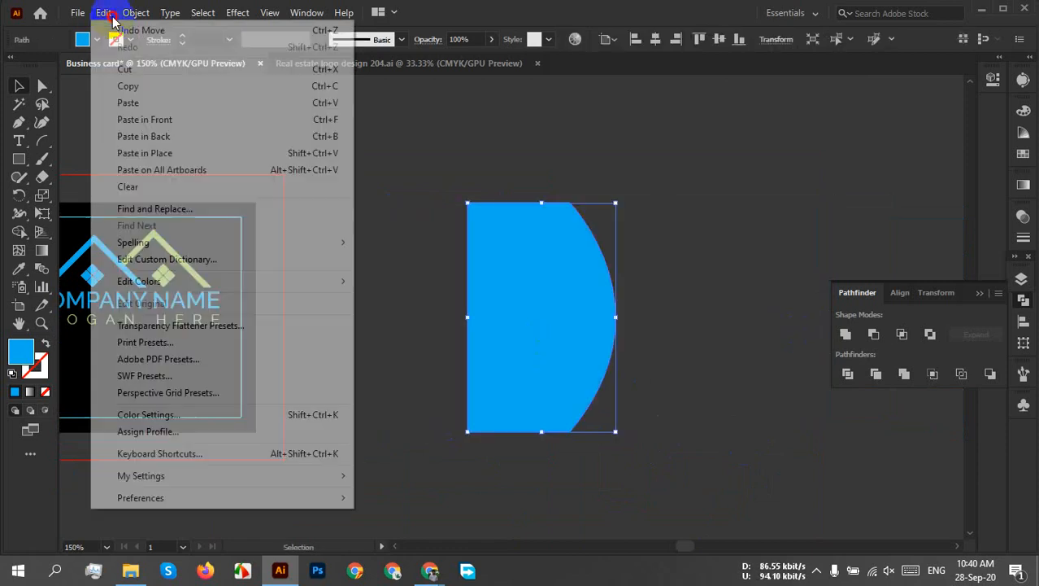
left_click(128, 86)
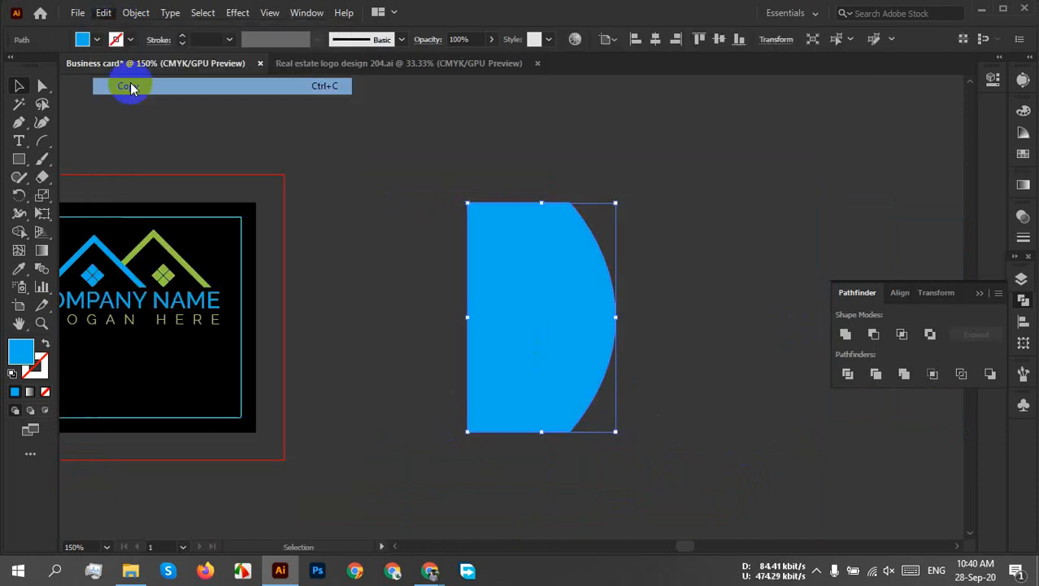
left_click(104, 12)
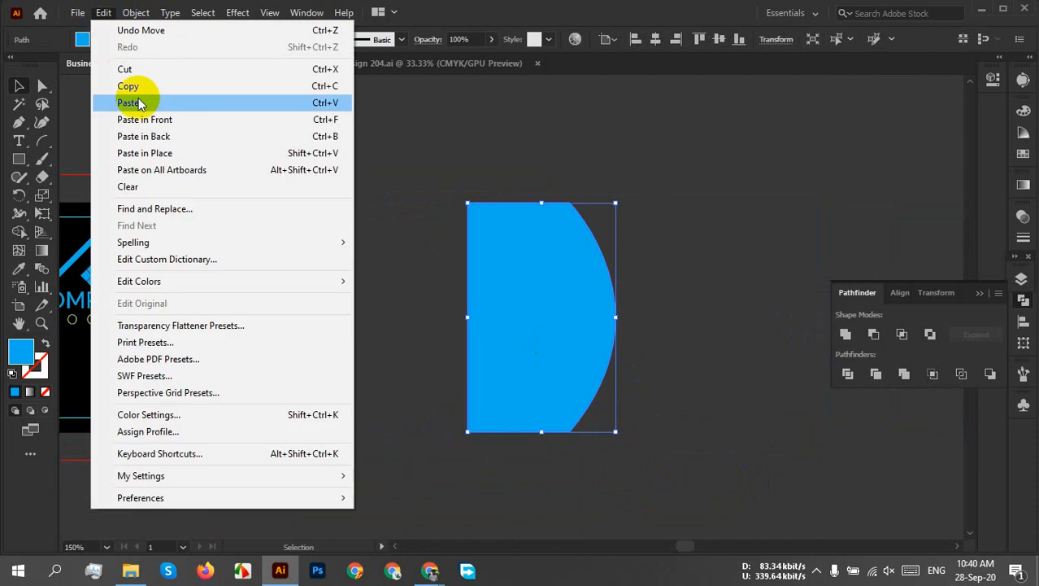
left_click(165, 138)
left_click(85, 38)
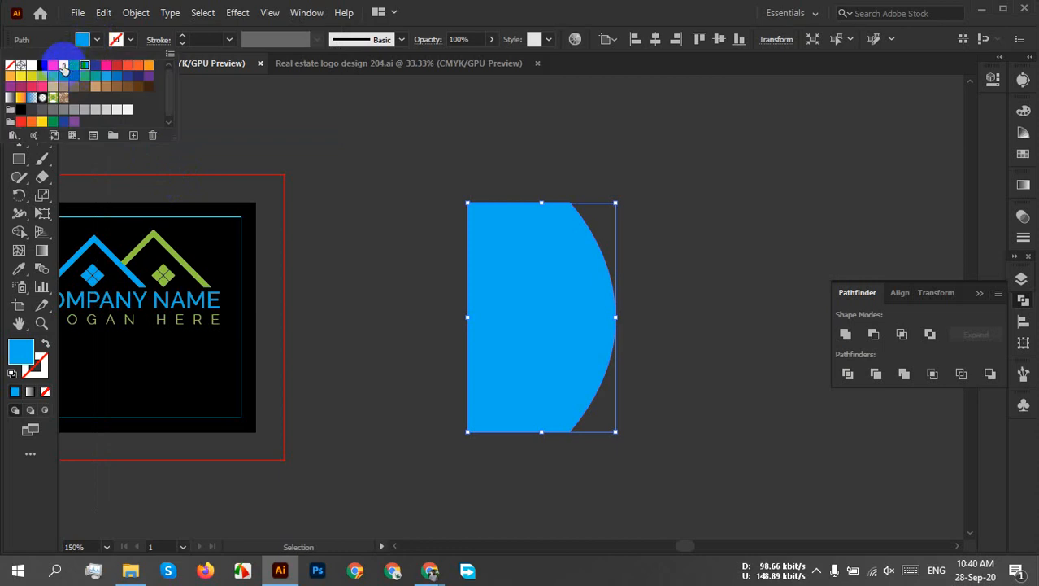
left_click(41, 76)
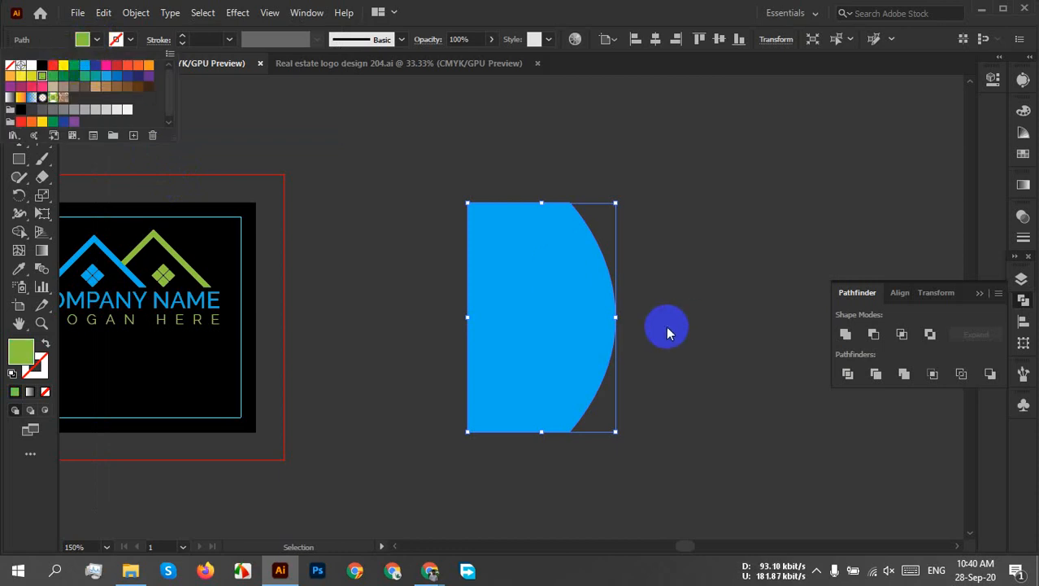
left_click(612, 314)
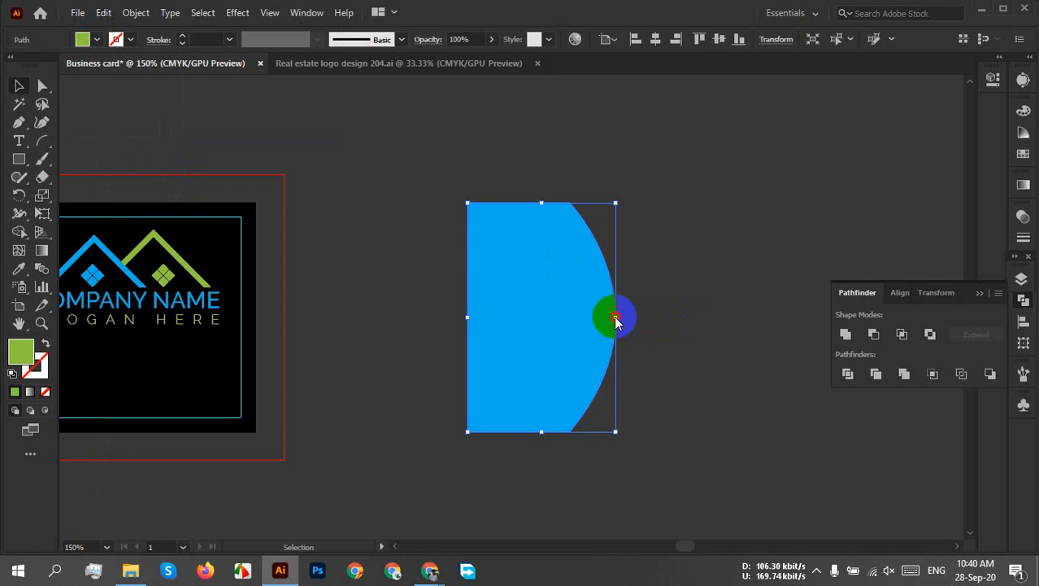
left_click_drag(615, 316, 636, 314)
left_click(689, 310)
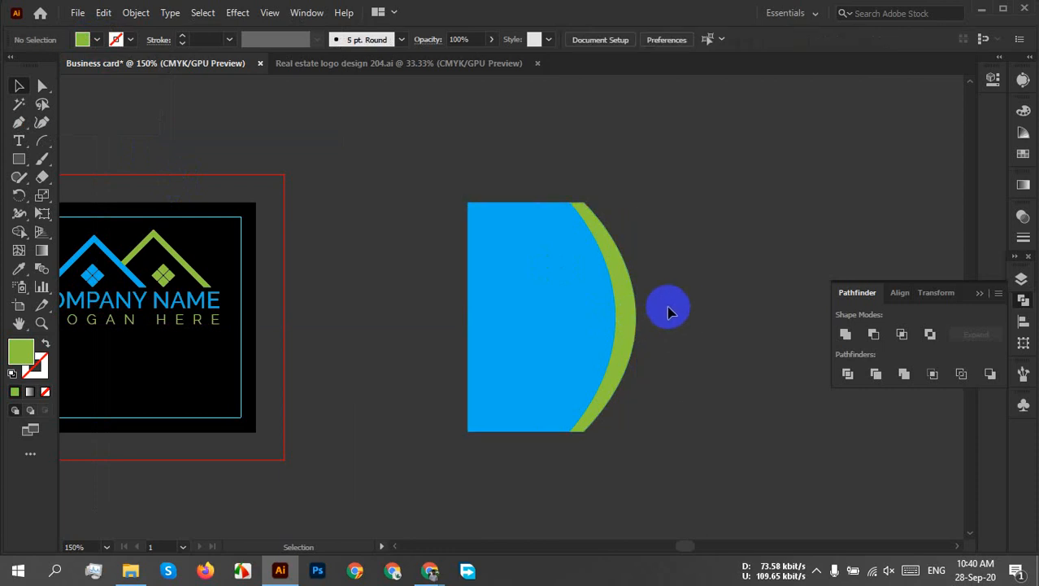
scroll(661, 305, "up", 3)
scroll(641, 307, "down", 1)
left_click(604, 325)
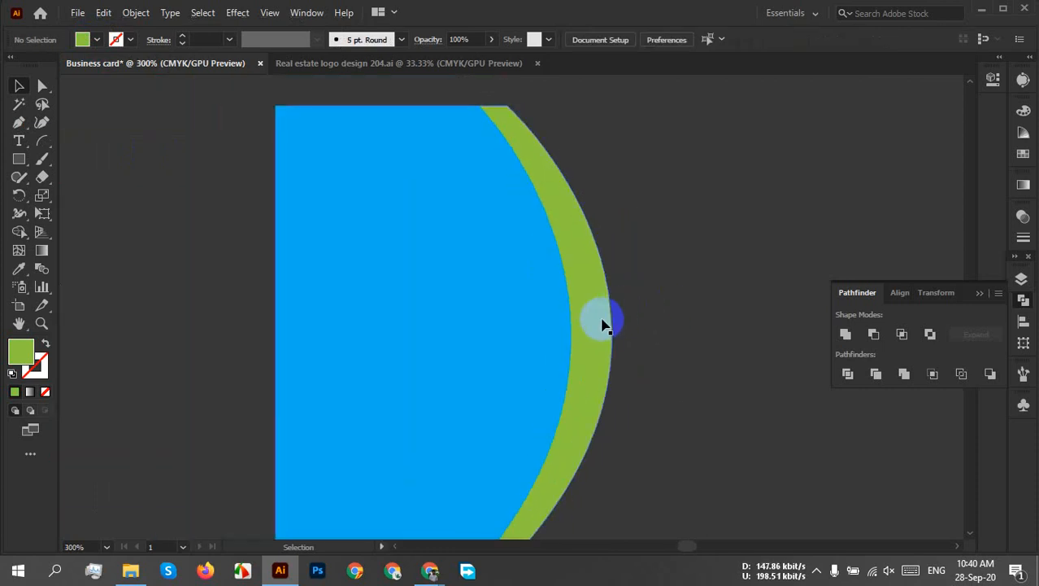
left_click_drag(613, 337, 604, 336)
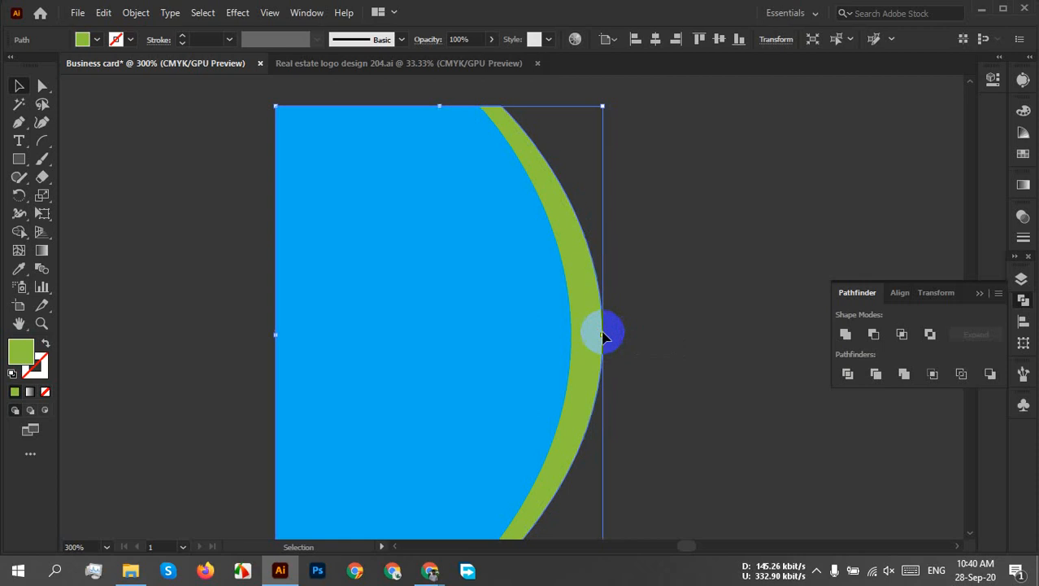
scroll(641, 337, "down", 4)
key("Delete")
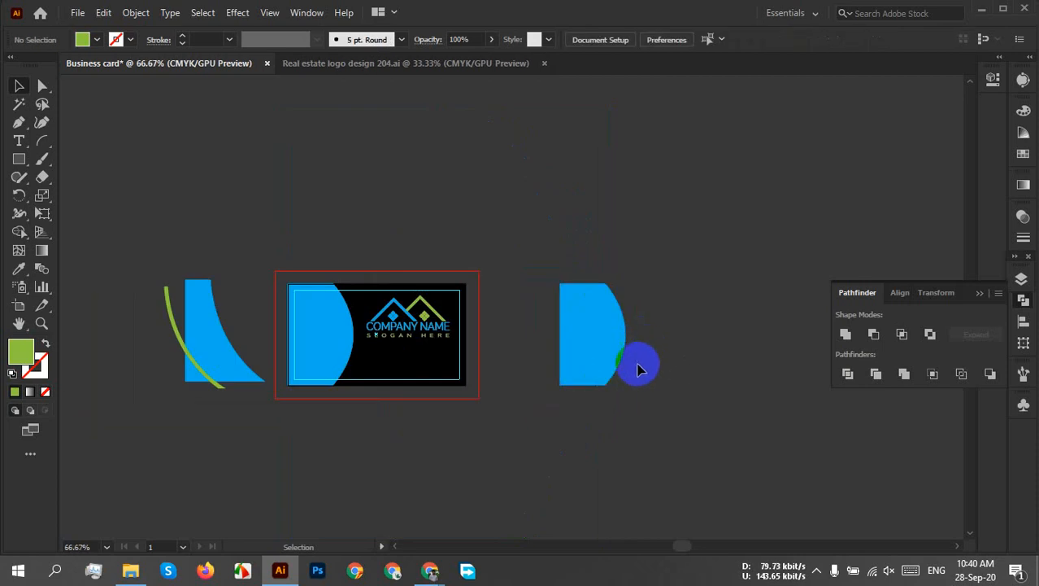
left_click(593, 346)
scroll(594, 339, "up", 5)
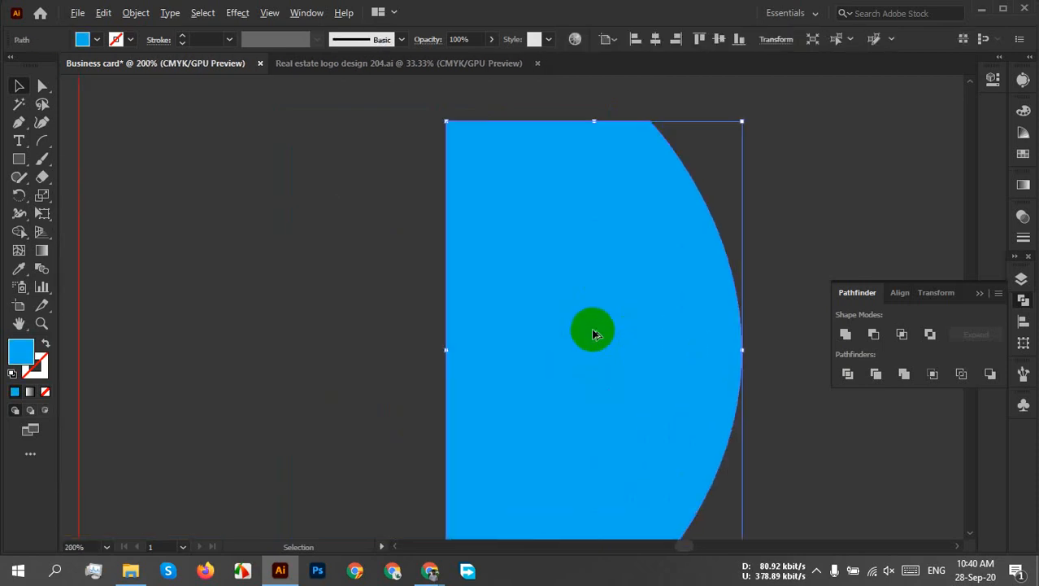
scroll(606, 323, "down", 2)
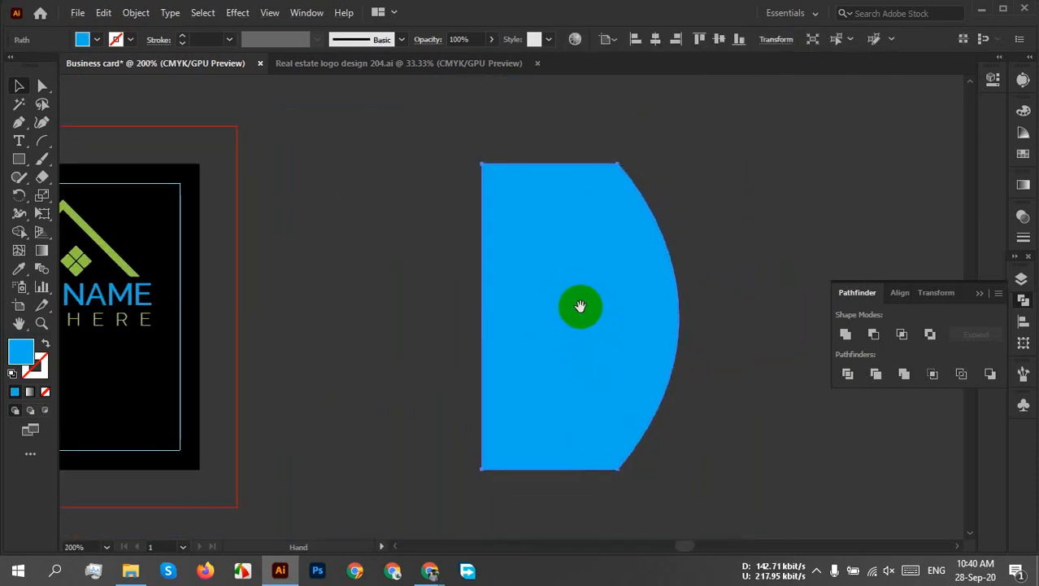
left_click_drag(580, 318, 566, 297)
left_click(495, 274)
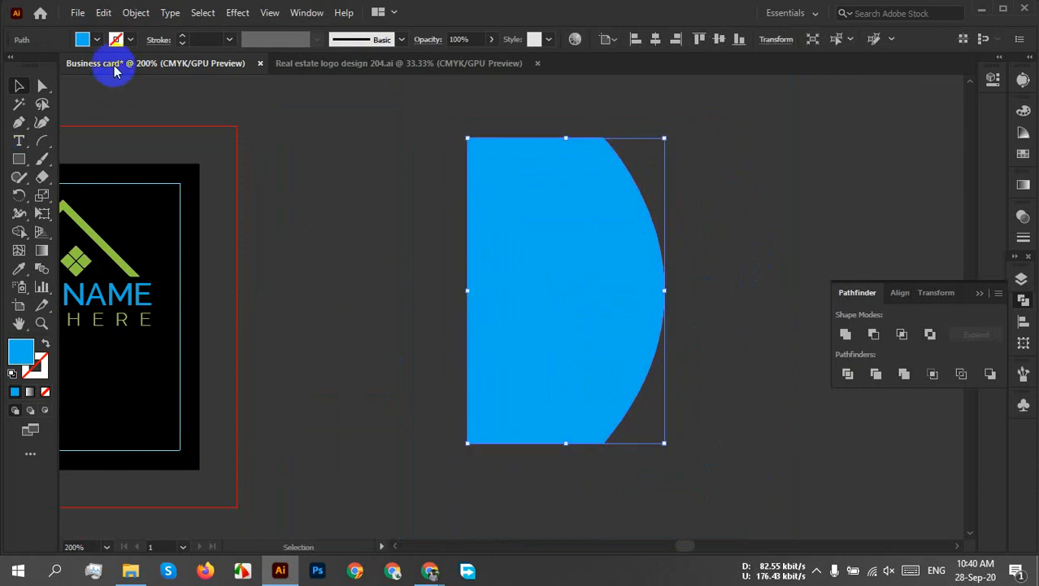
left_click(104, 13)
left_click(114, 86)
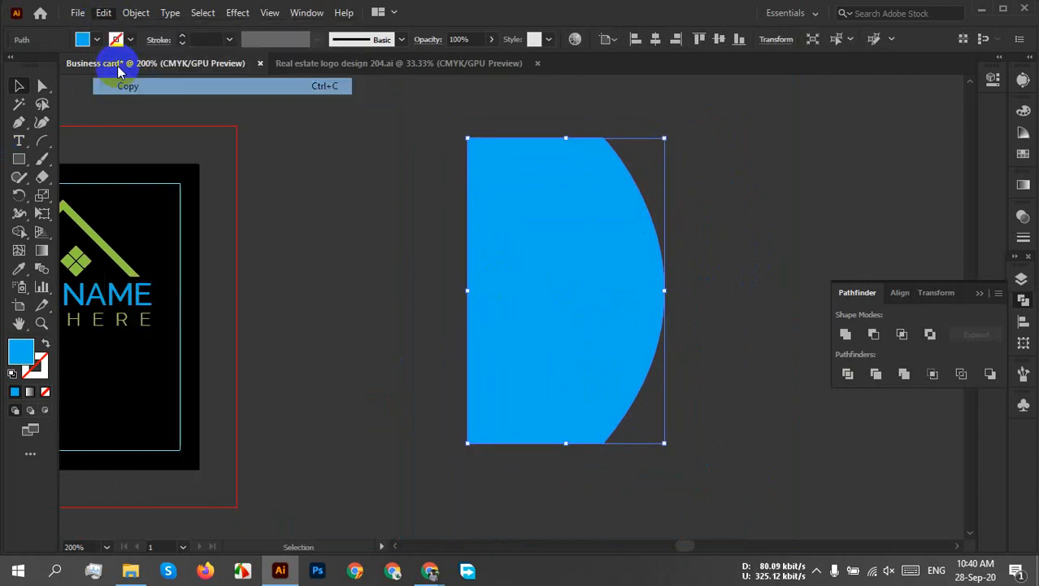
left_click(104, 13)
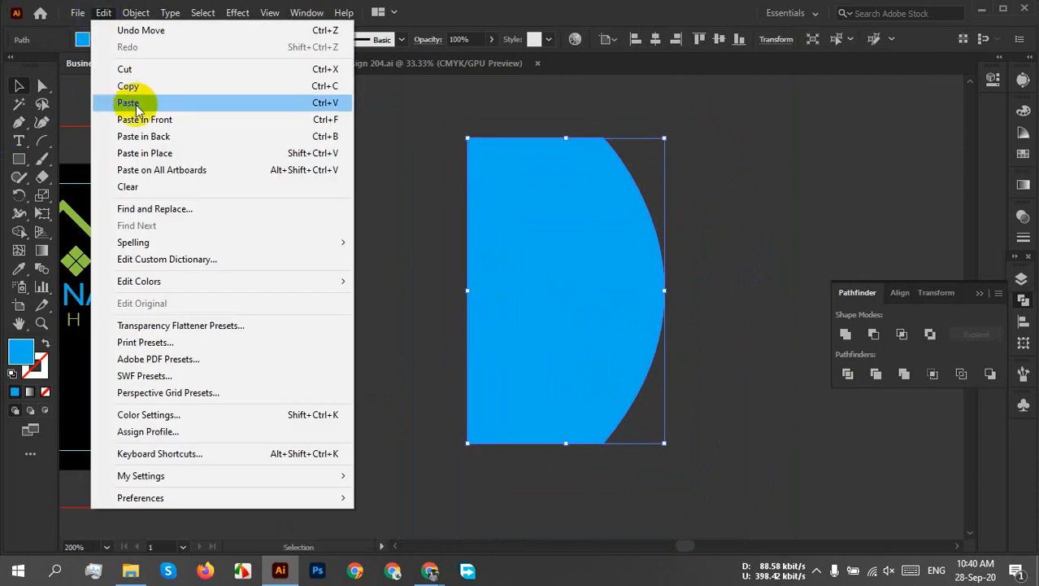
left_click(169, 144)
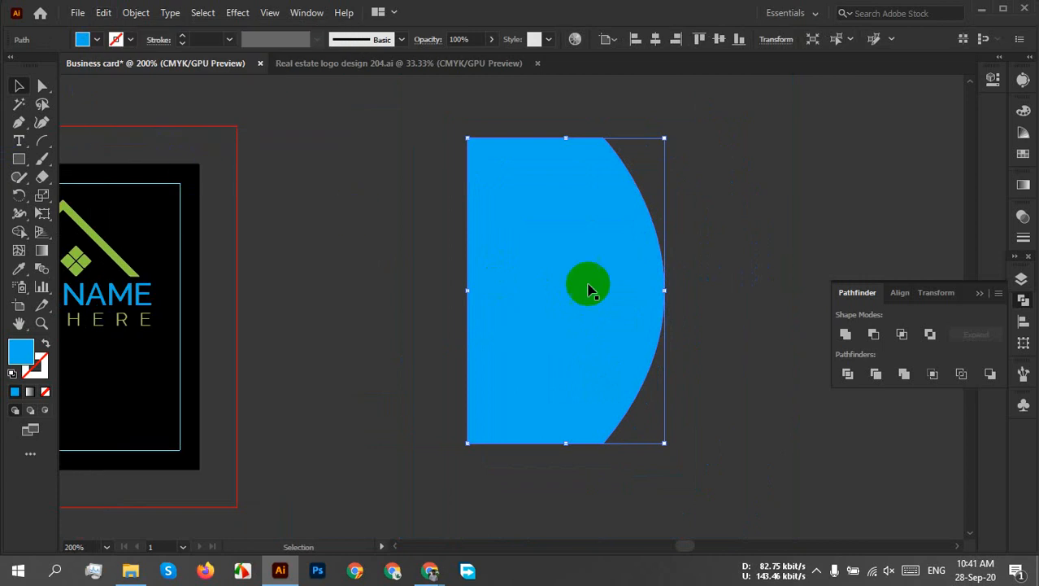
left_click(96, 40)
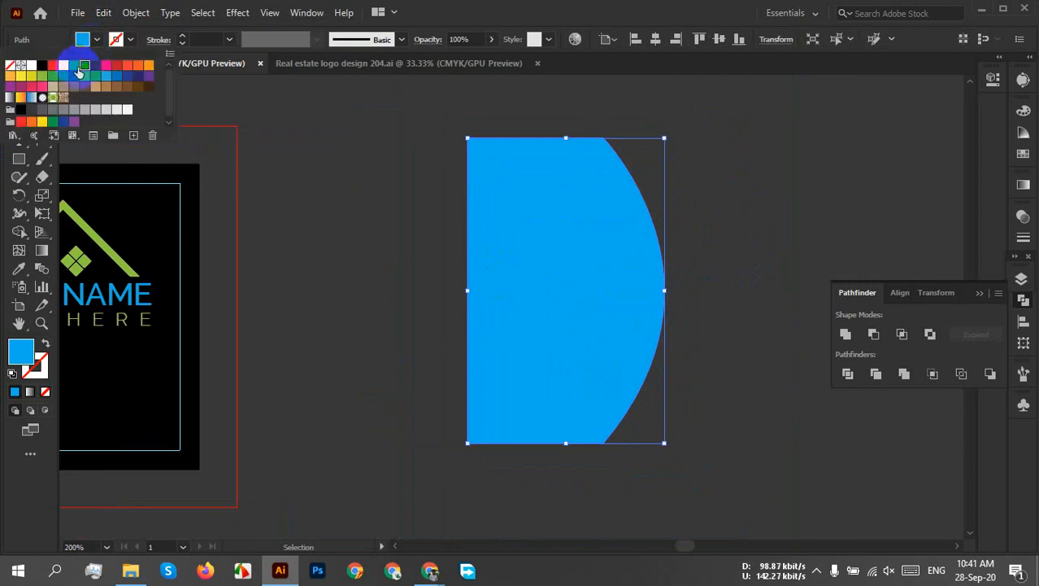
left_click(62, 65)
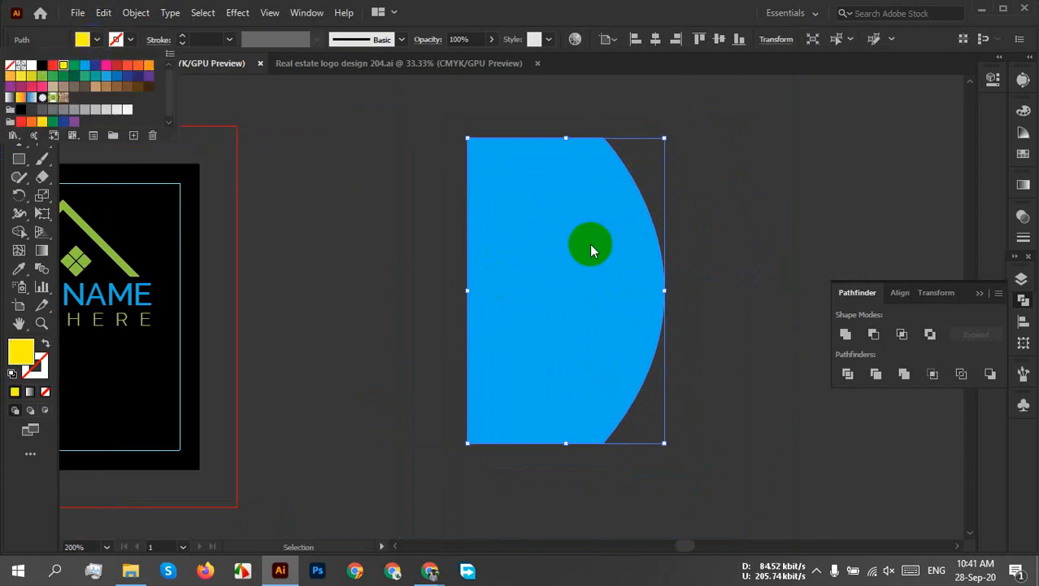
left_click(665, 292)
left_click_drag(668, 292, 641, 299)
key("ctrl+z")
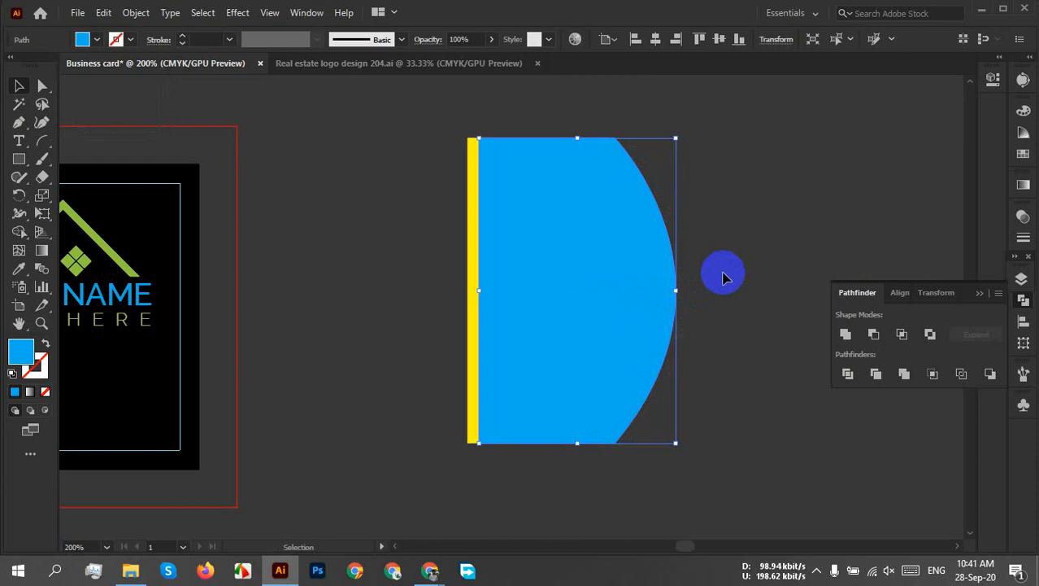
left_click(720, 277)
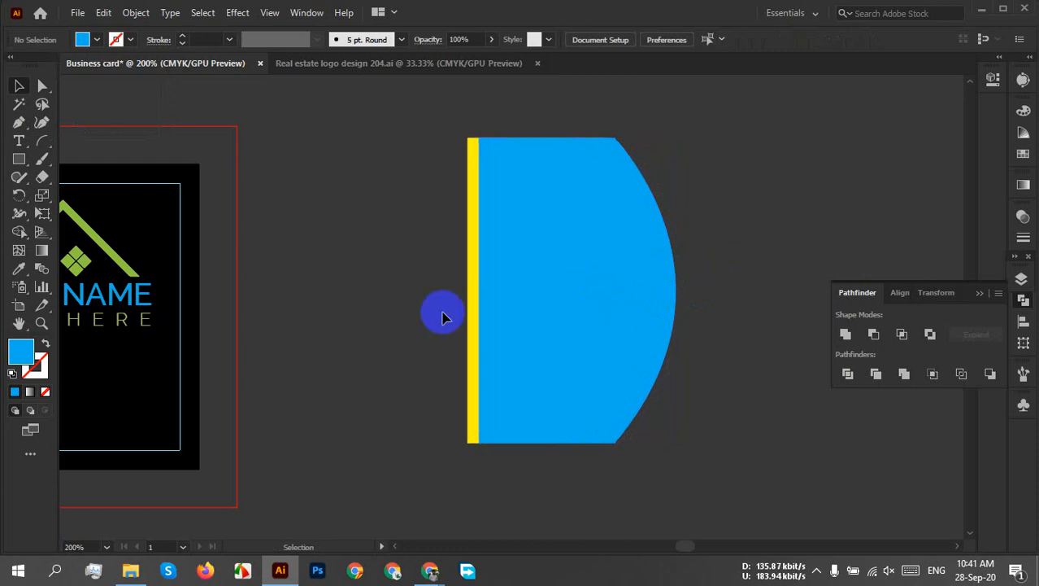
key("ctrl+z")
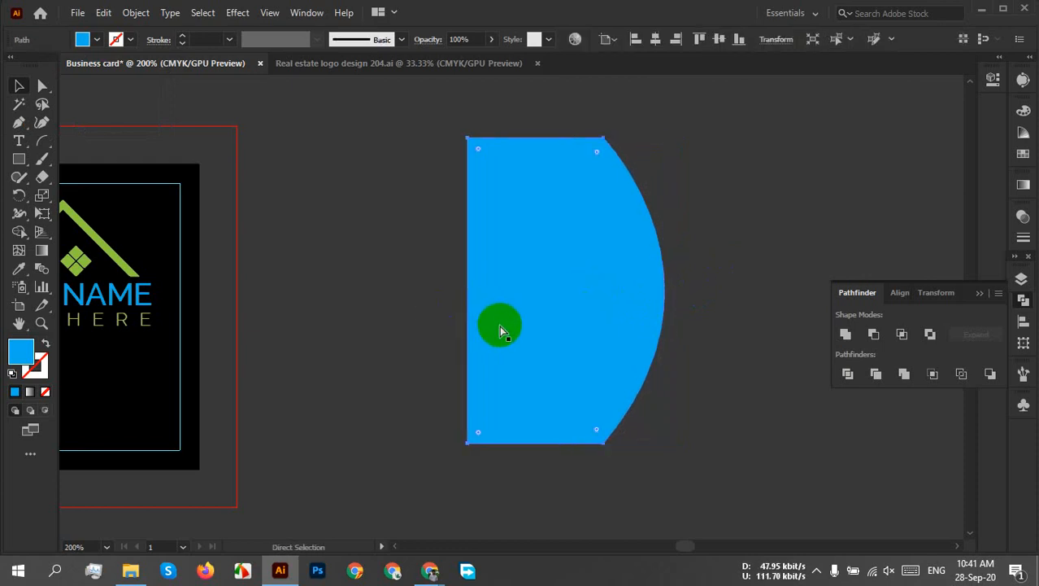
key("v")
left_click_drag(599, 332, 543, 332)
left_click(717, 276)
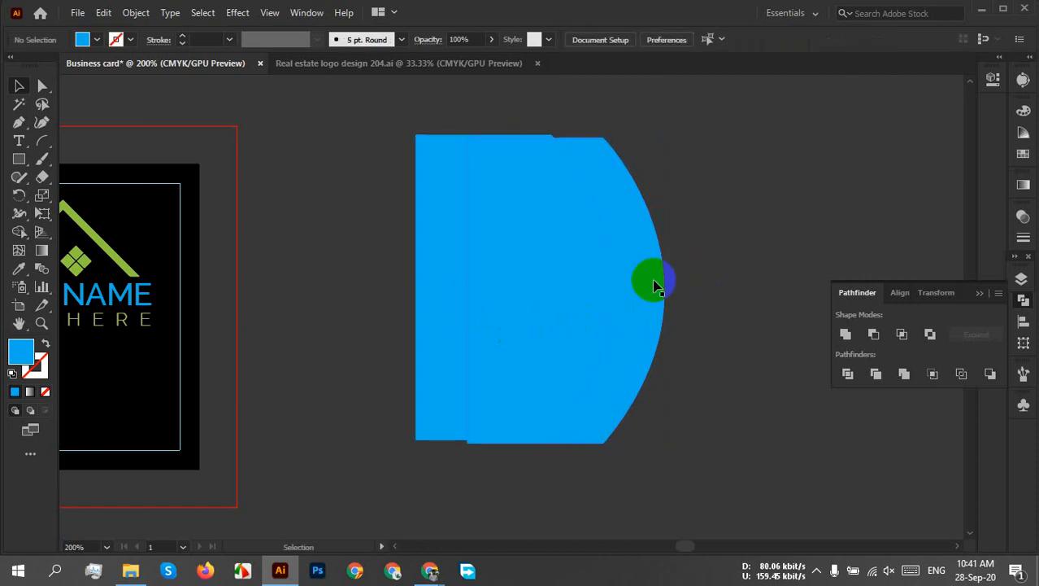
key("ctrl+z")
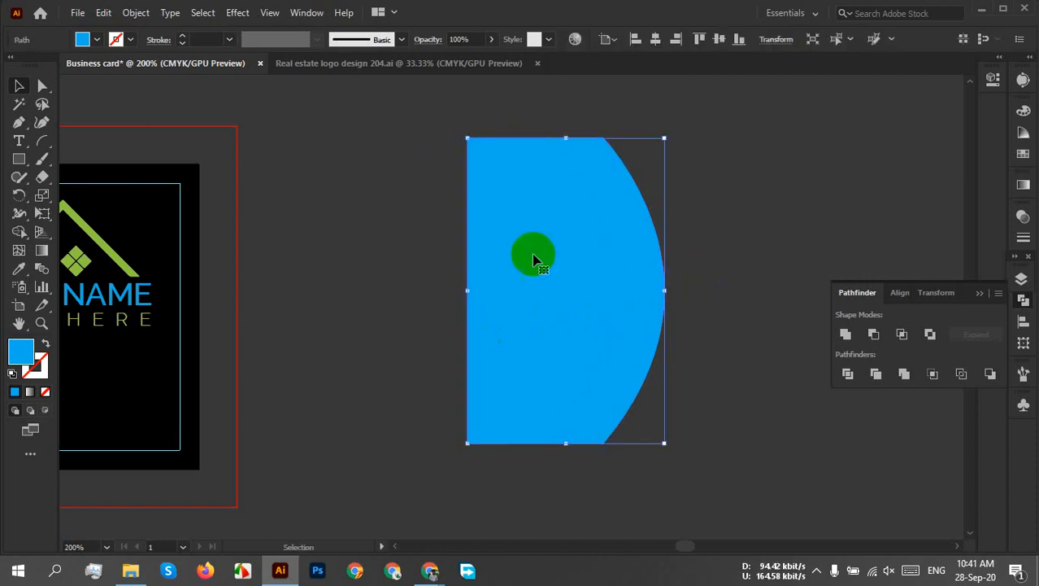
left_click(96, 41)
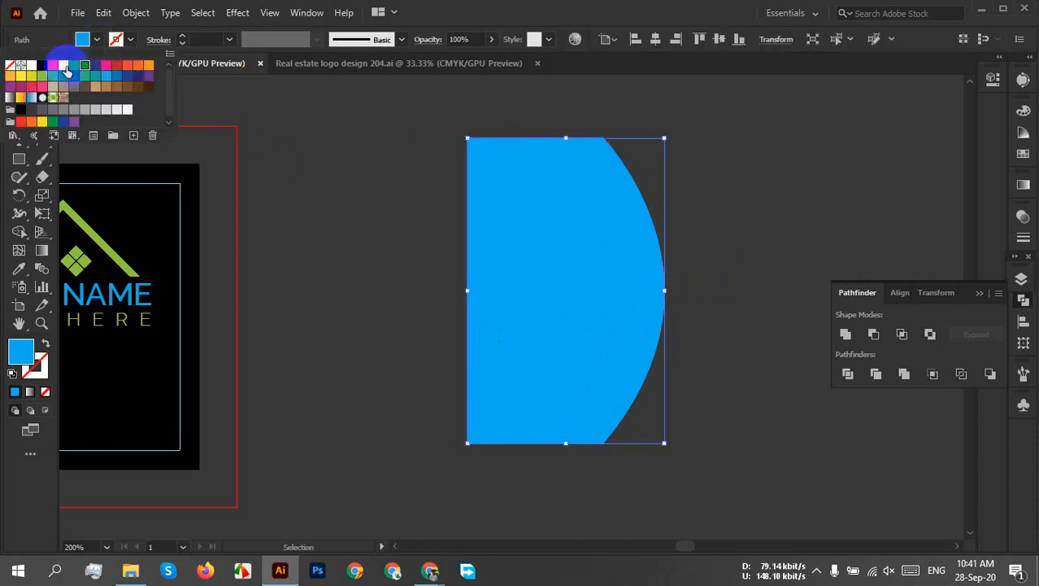
left_click(65, 66)
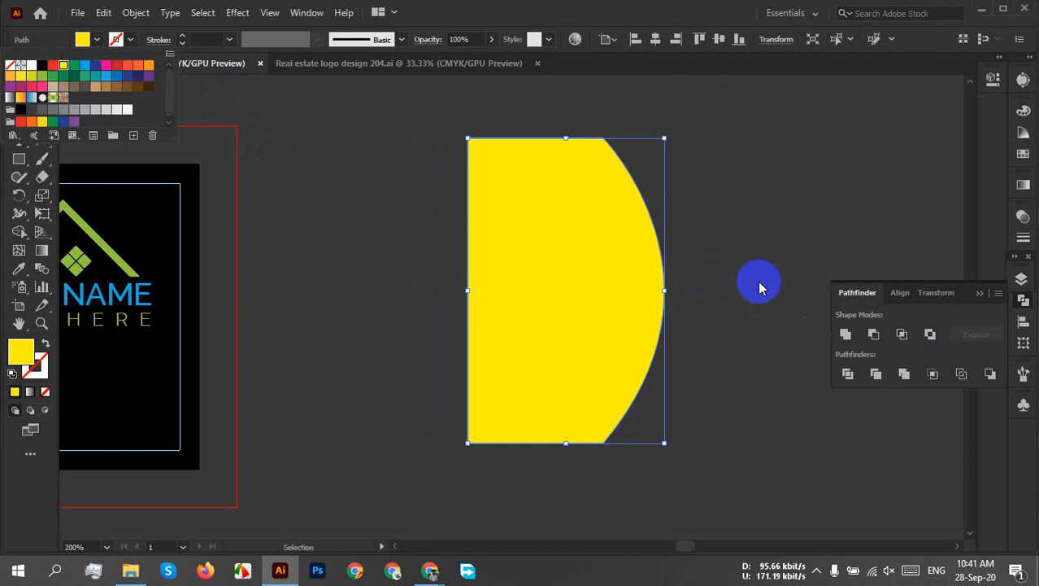
left_click(756, 285)
left_click(726, 278)
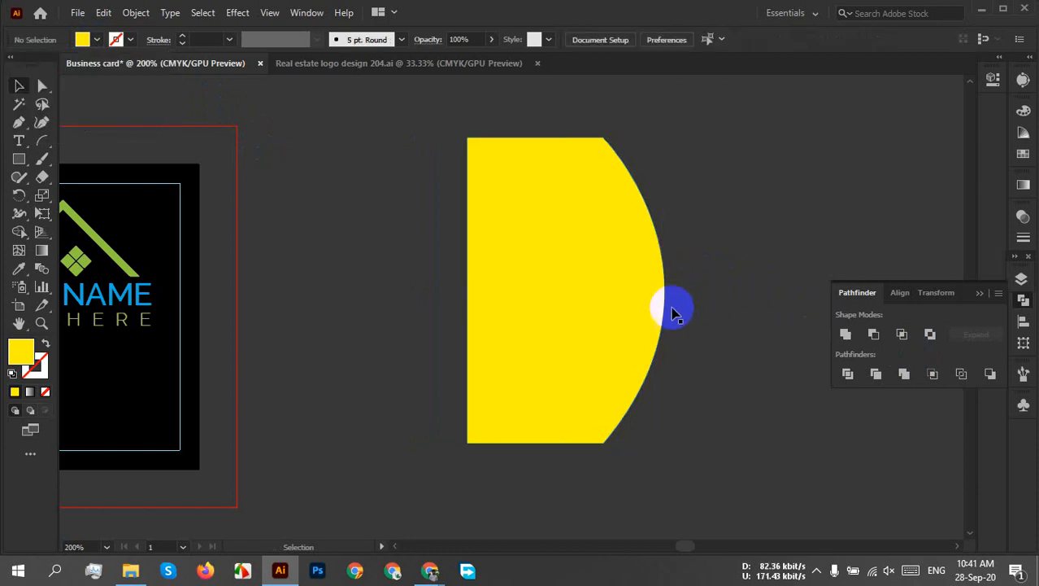
left_click(634, 309)
key("Delete")
left_click(634, 310)
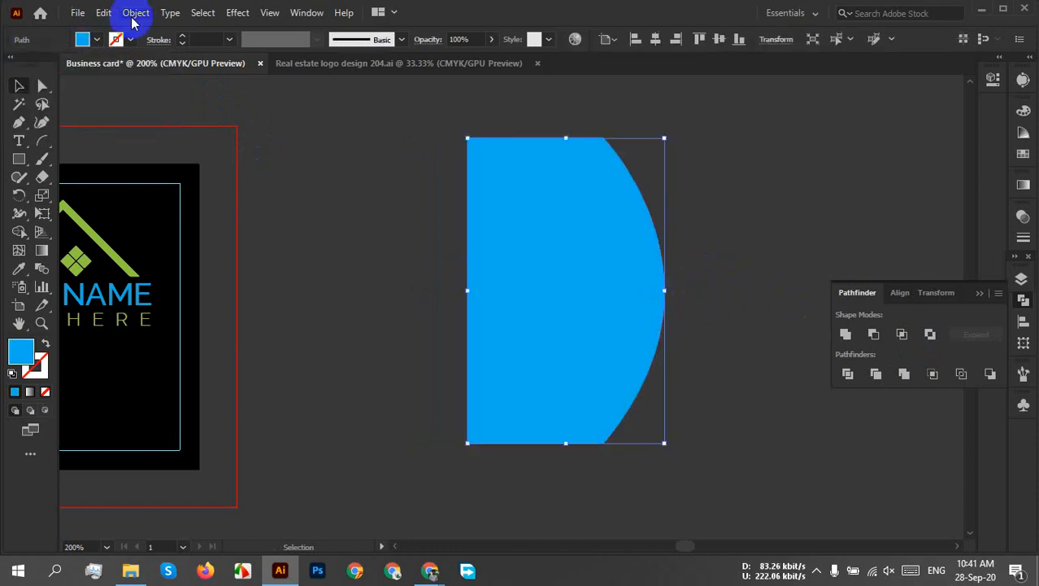
Copy the blue shape, paste it behind, and fill the copy with CMYK Yellow
left_click(104, 12)
left_click(130, 87)
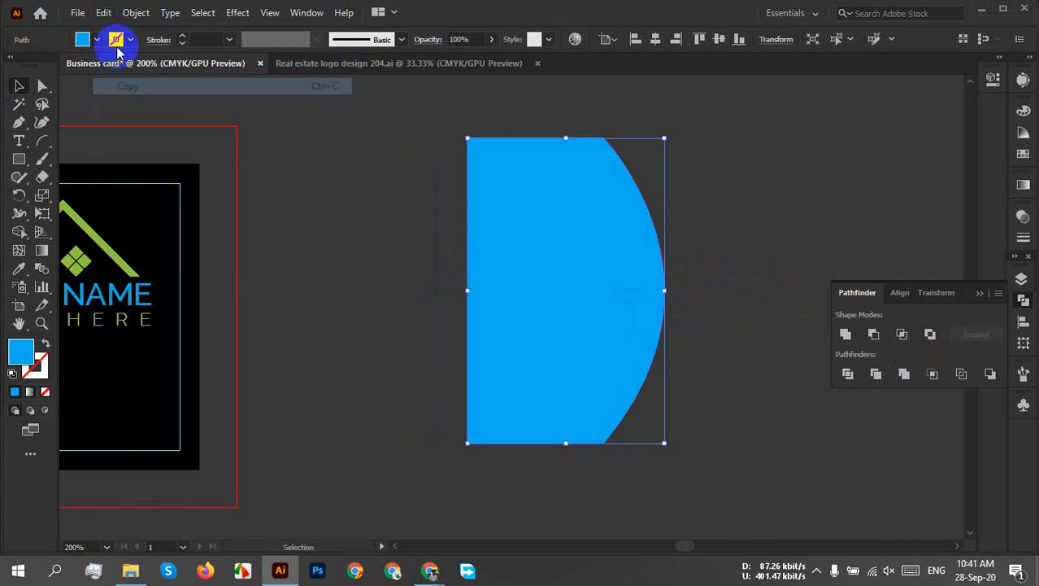
left_click(102, 12)
left_click(169, 136)
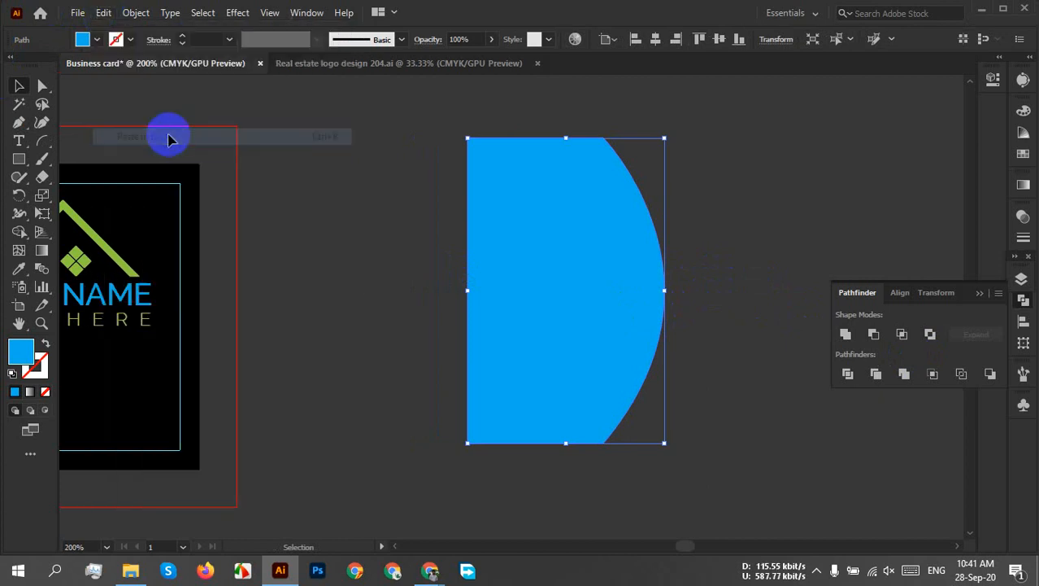
left_click(85, 39)
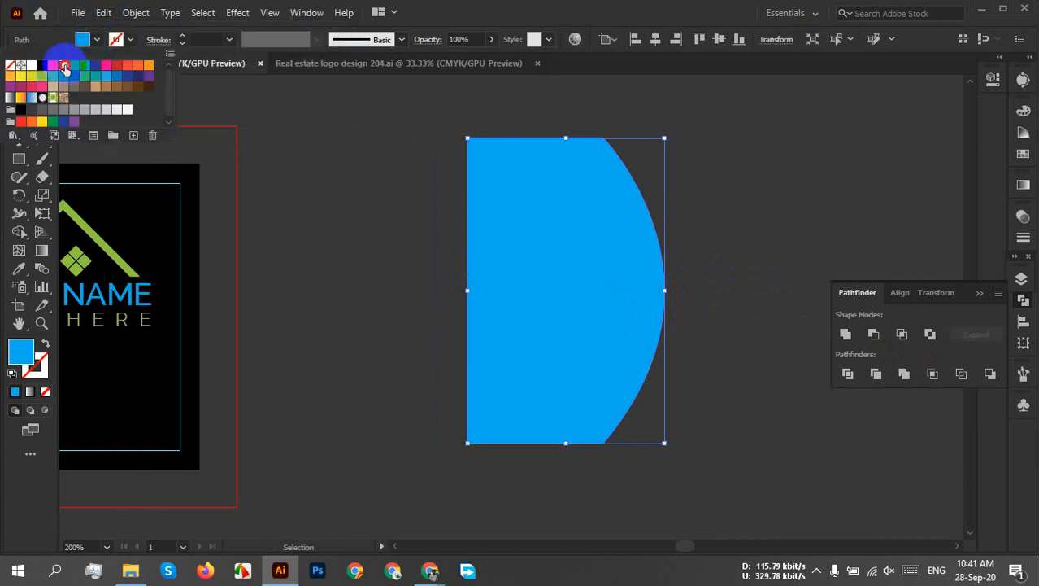
left_click(64, 66)
left_click(239, 111)
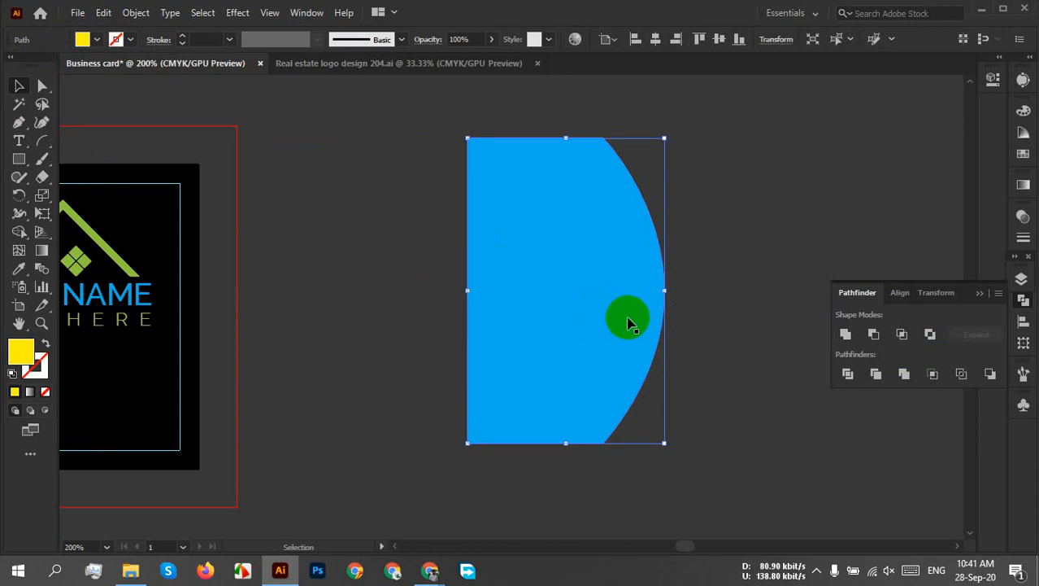
Shift the blue shape left so a thin yellow rim shows along its curve
left_click_drag(629, 322, 641, 322)
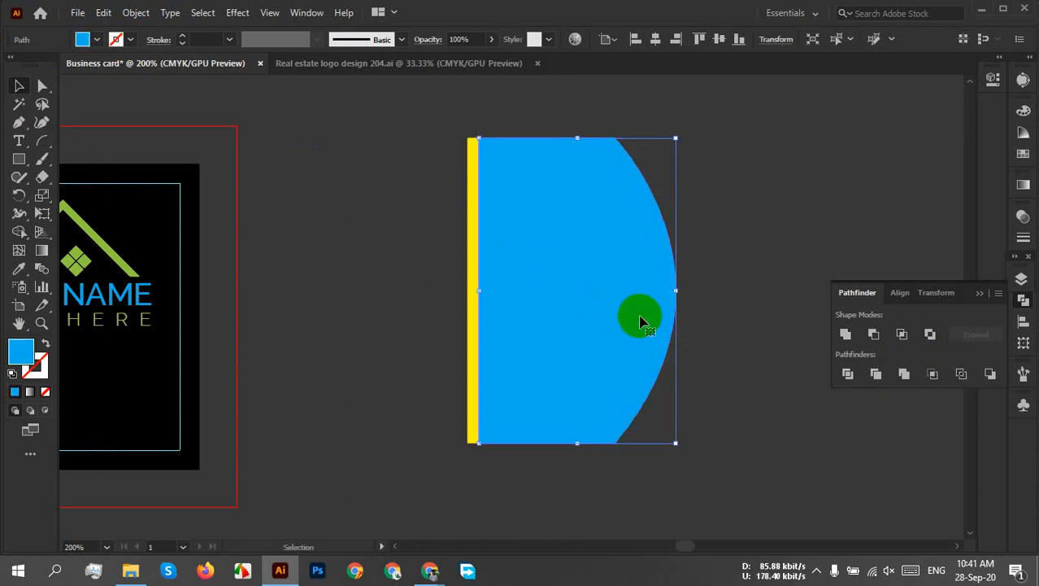
left_click(750, 226)
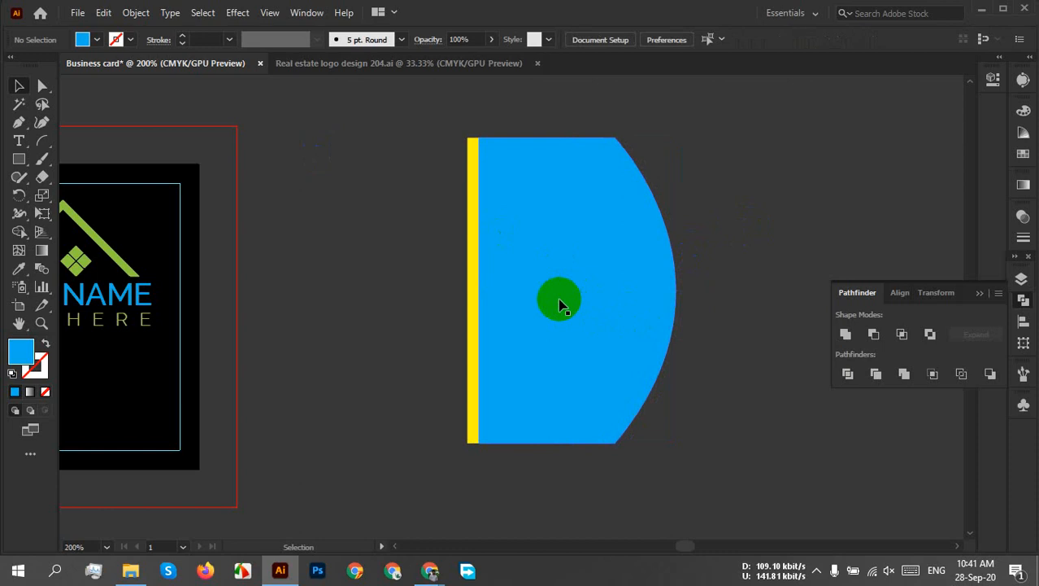
left_click_drag(560, 305, 541, 302)
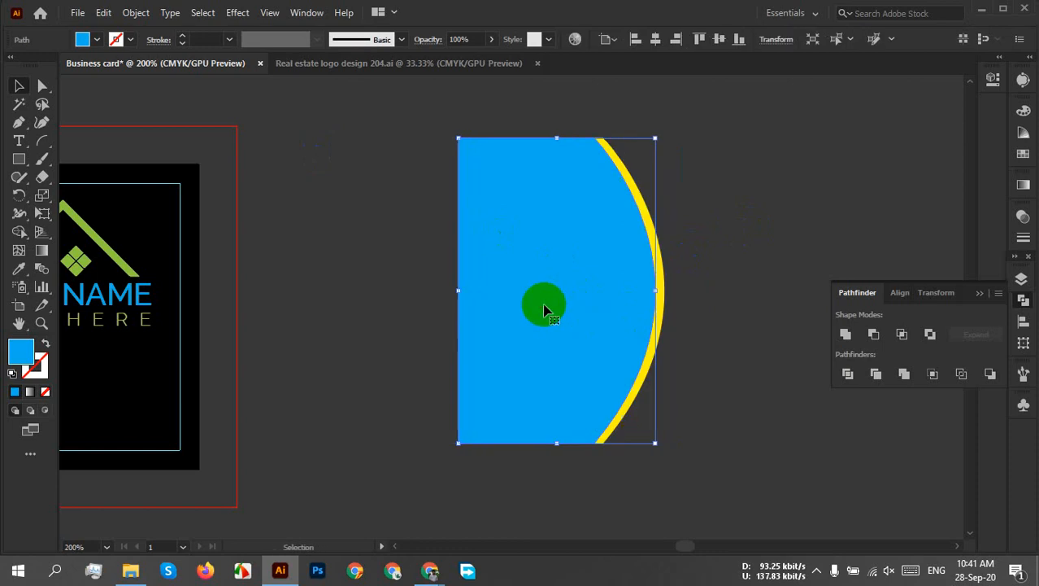
left_click(709, 275)
scroll(691, 279, "up", 1)
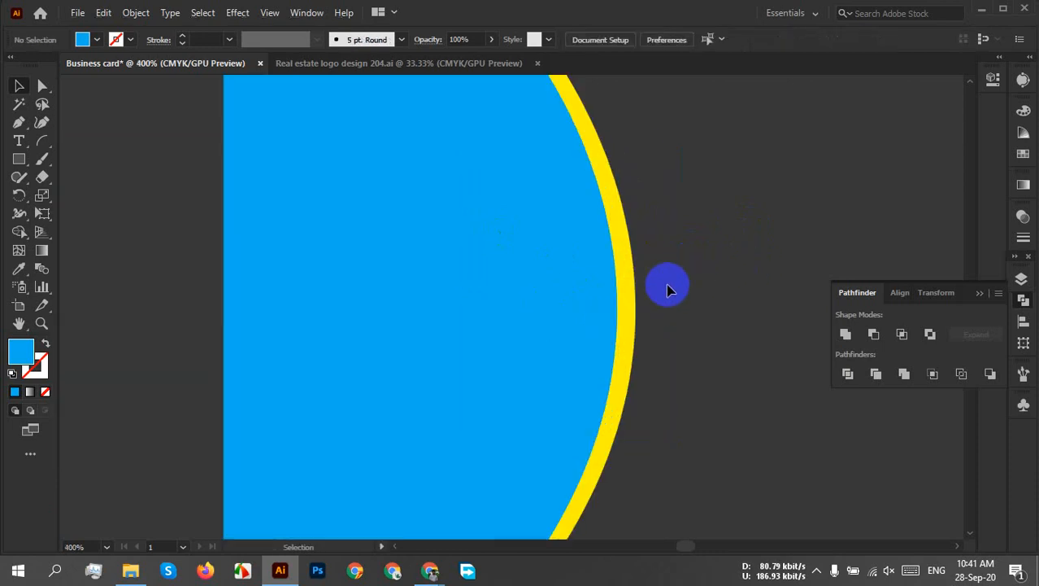
scroll(670, 290, "down", 1)
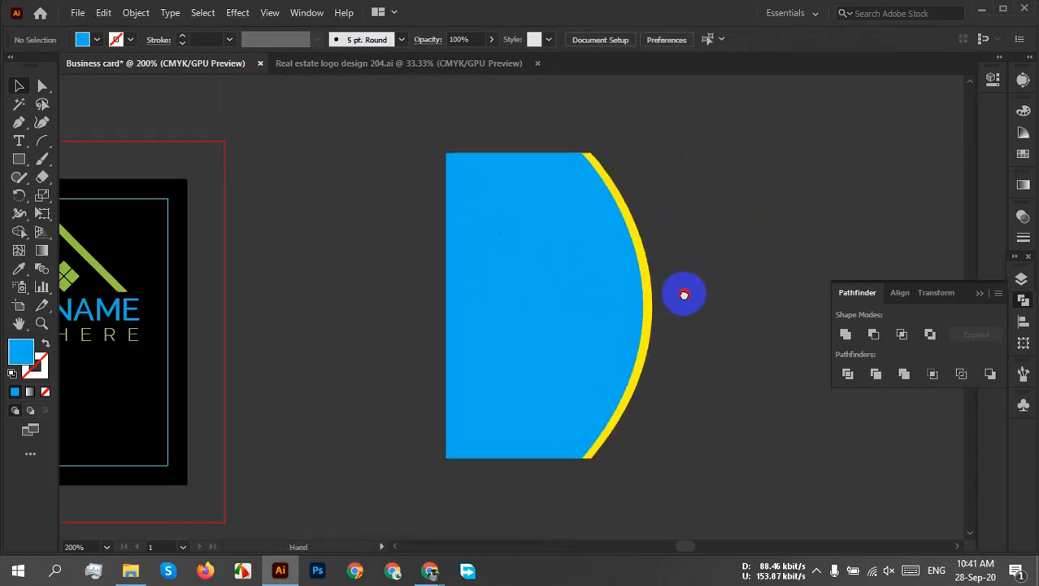
Subtract the blue shape from the yellow copy with Pathfinder Minus Front
left_click_drag(680, 277, 520, 383)
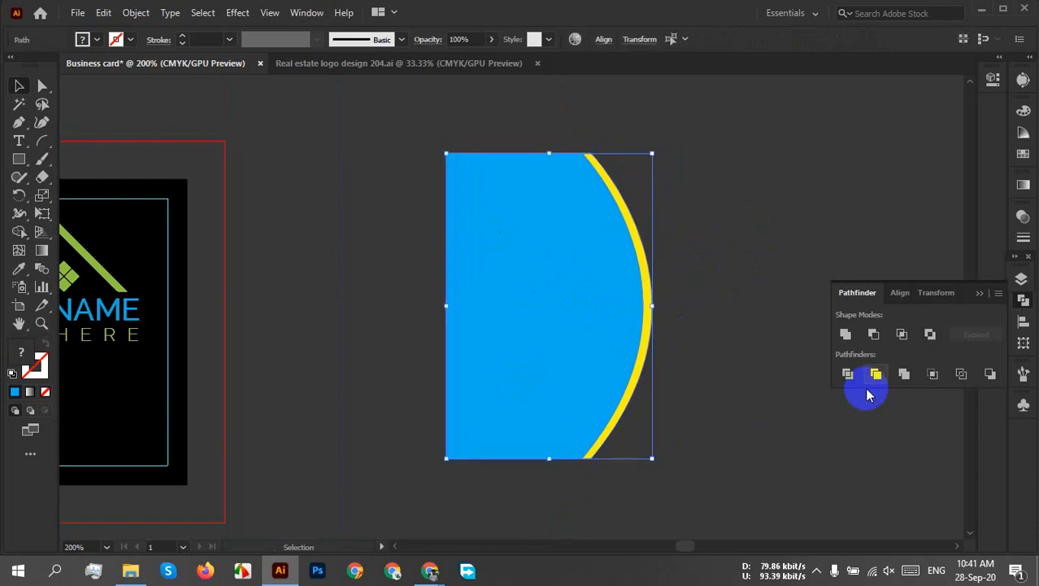
left_click(874, 334)
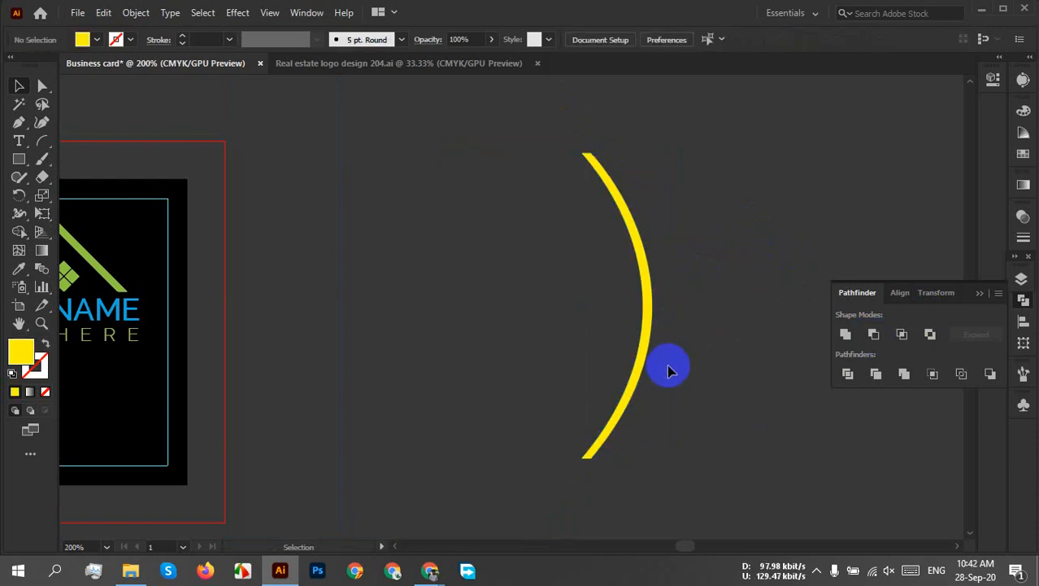
scroll(611, 368, "down", 1)
left_click_drag(572, 358, 769, 375)
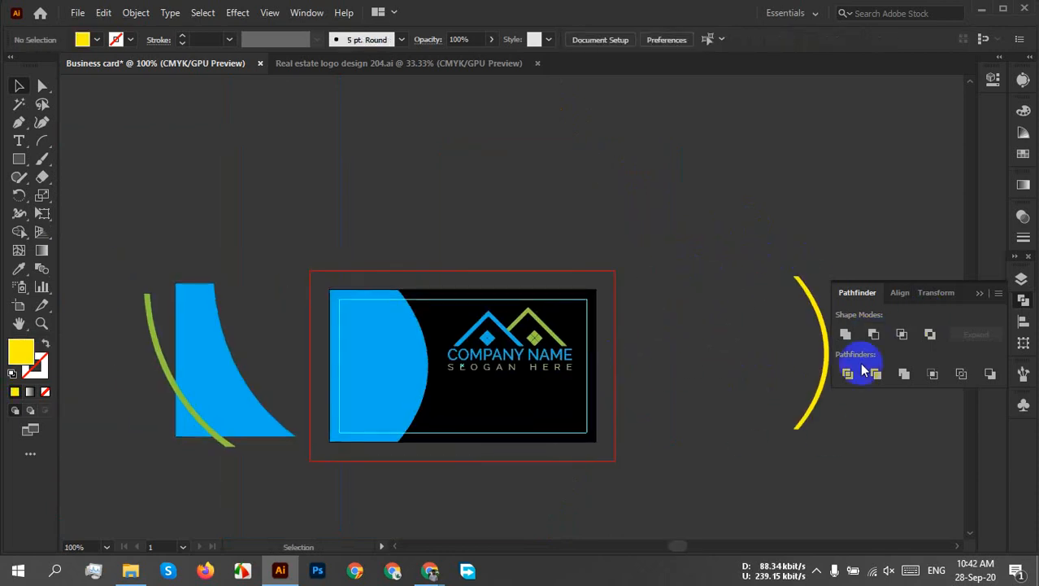
Place the yellow arc on the card just beside the blue panel's curved edge
left_click_drag(828, 409, 442, 421)
scroll(429, 402, "up", 3)
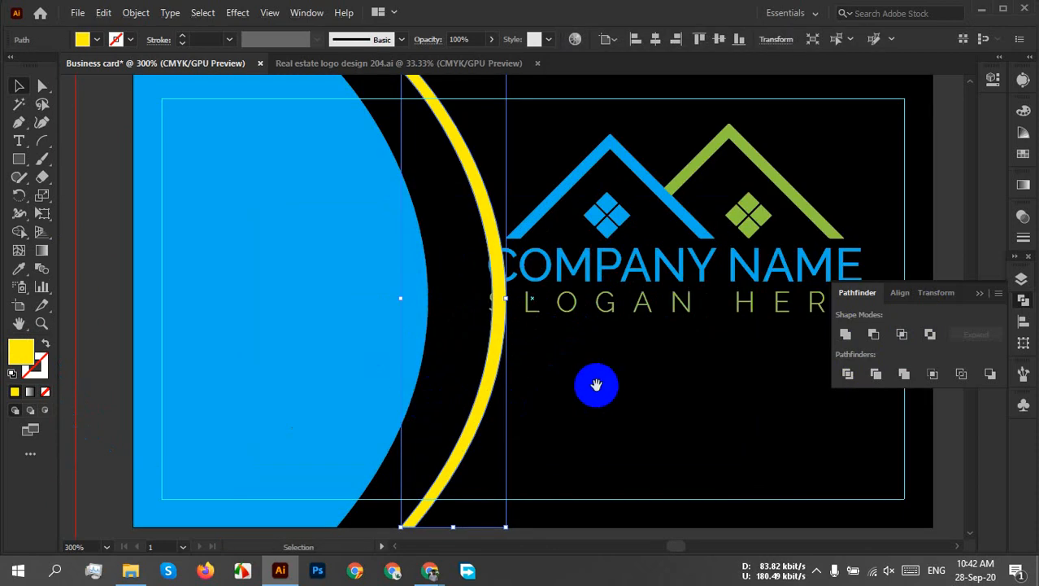
left_click_drag(596, 386, 722, 395)
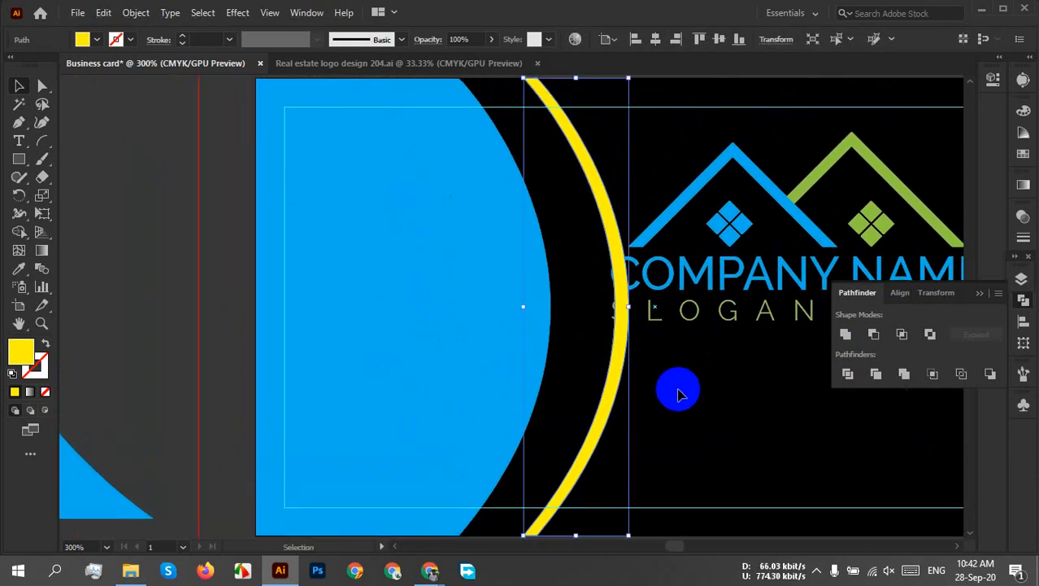
scroll(679, 392, "down", 1)
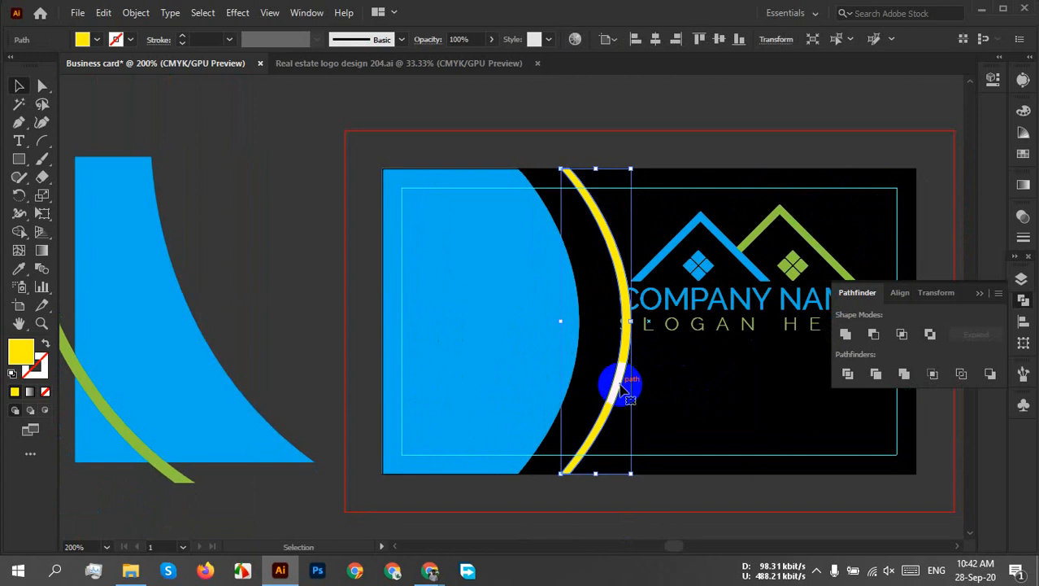
left_click_drag(618, 388, 589, 387)
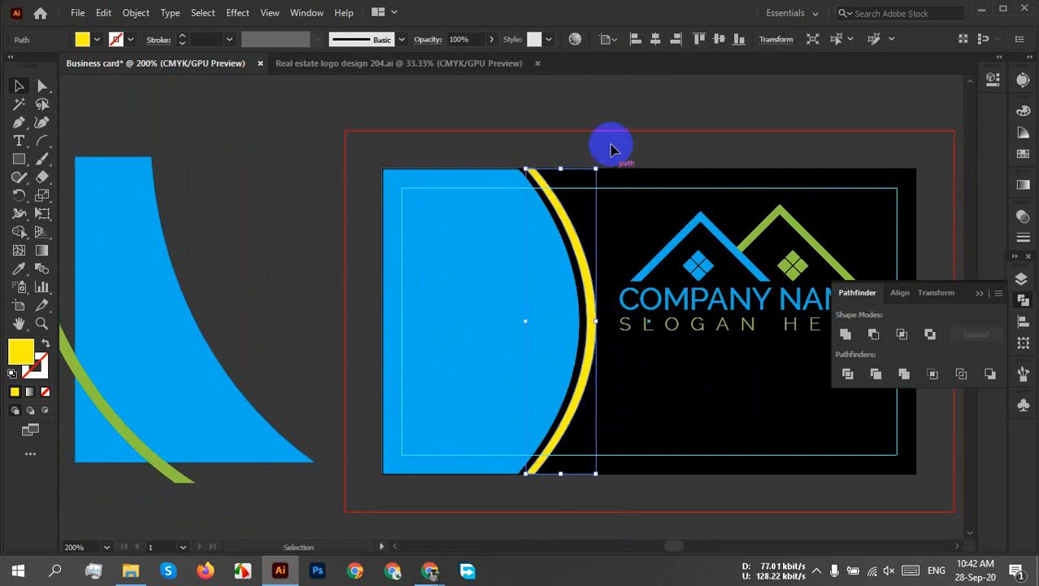
left_click(675, 120)
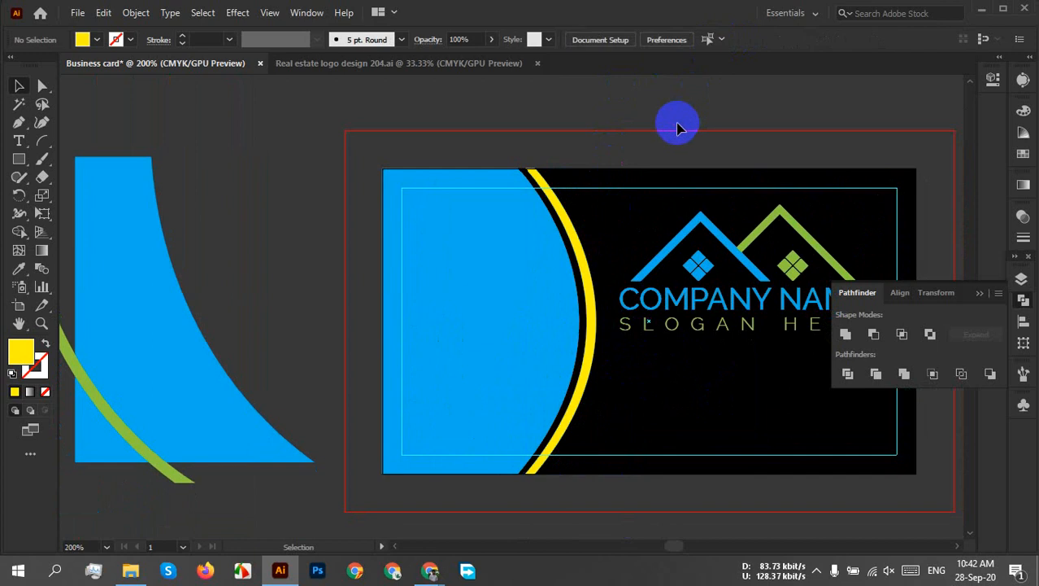
left_click_drag(610, 214, 486, 201)
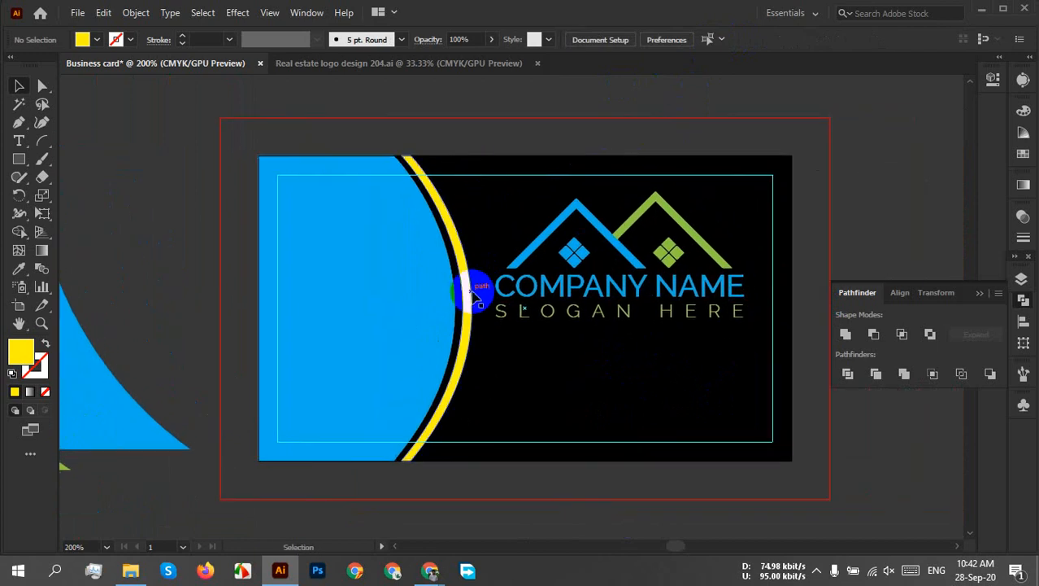
left_click(470, 289)
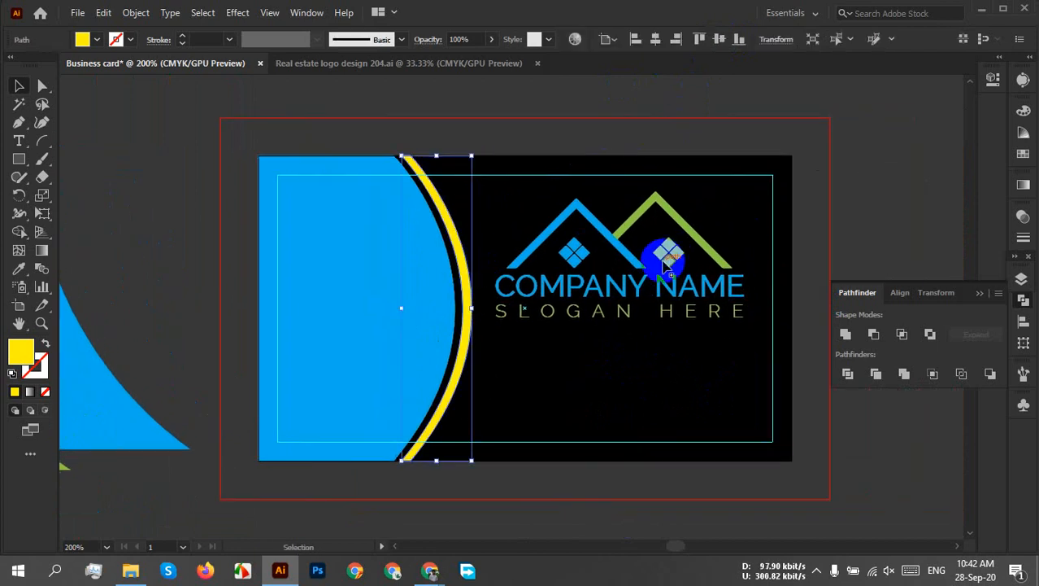
Recolour the arc with the logo diamond's green using the Eyedropper
key("i")
left_click(446, 270)
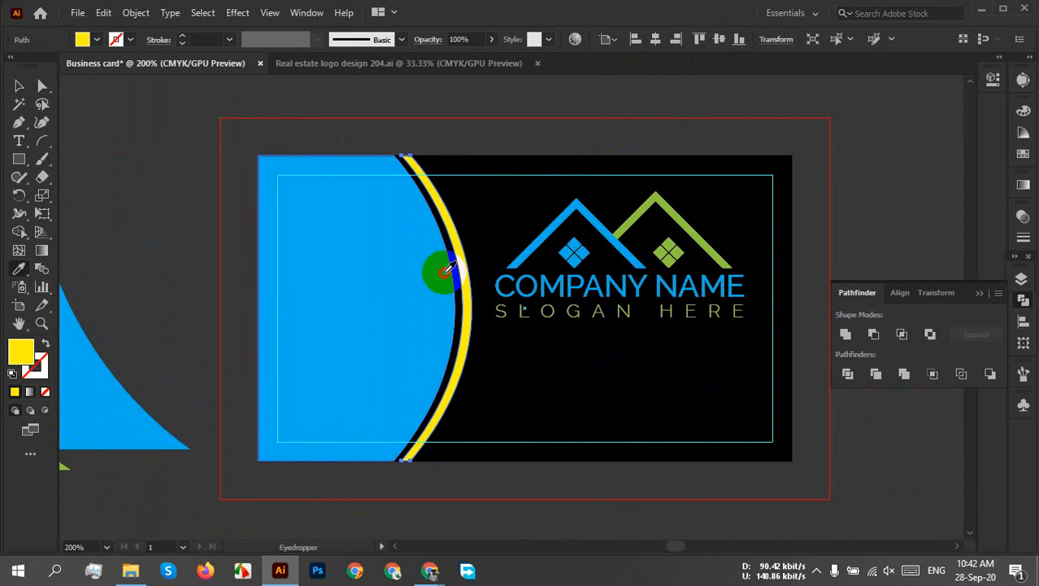
left_click(670, 258)
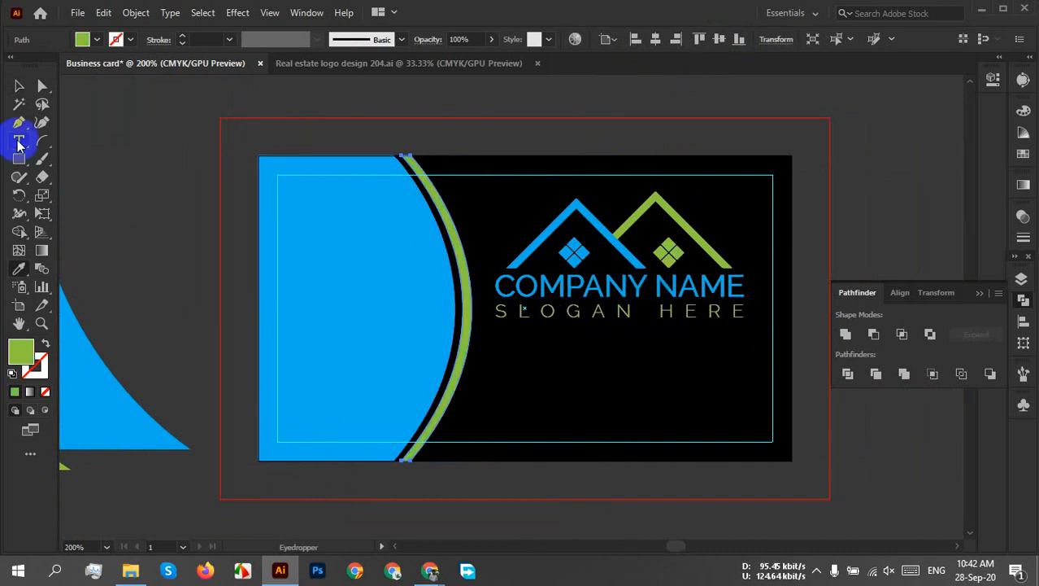
left_click(19, 88)
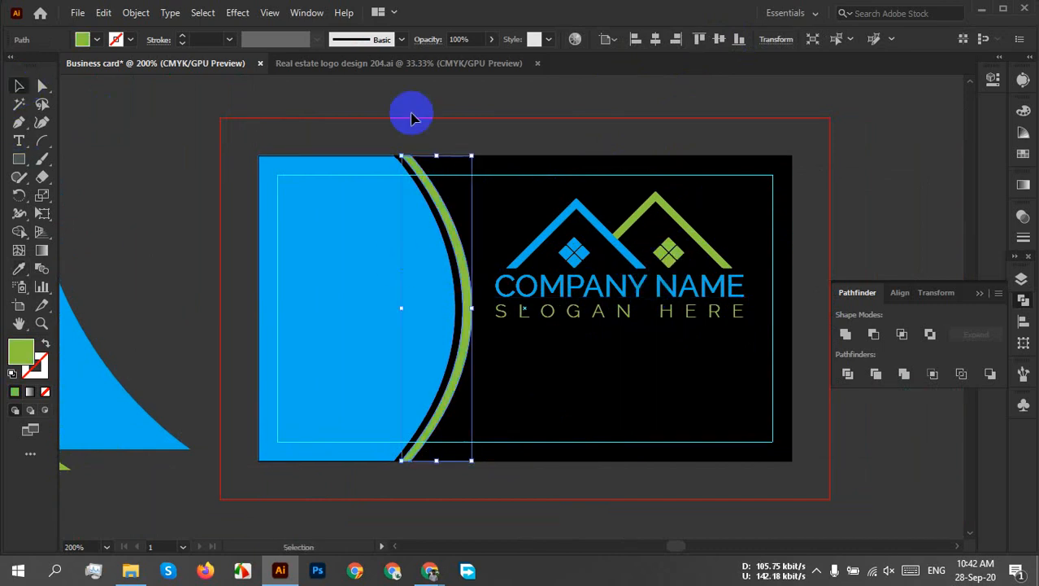
left_click(552, 103)
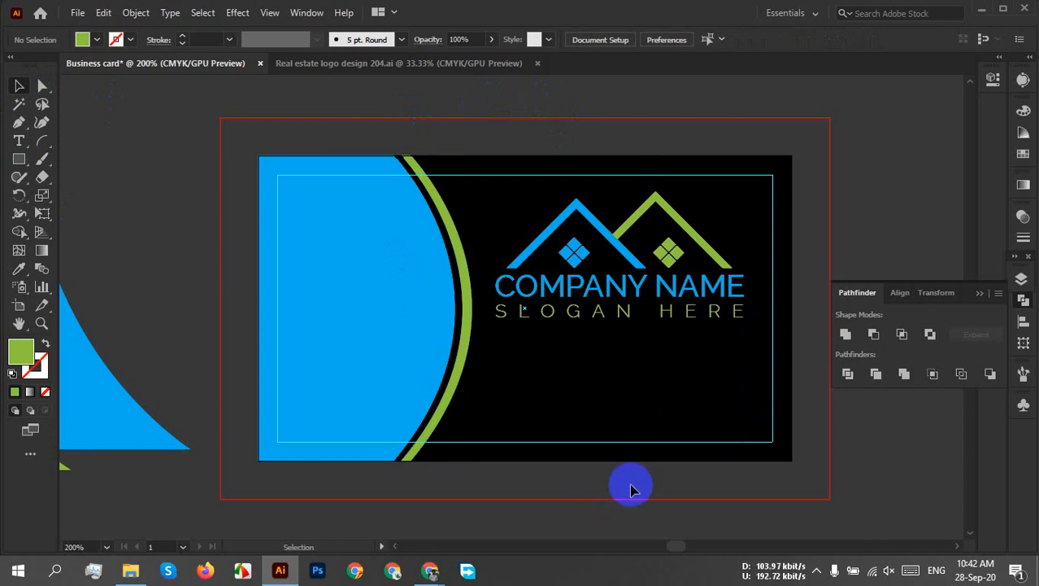
Fill the blue curved panel with the same logo green via the Eyedropper
left_click(409, 341)
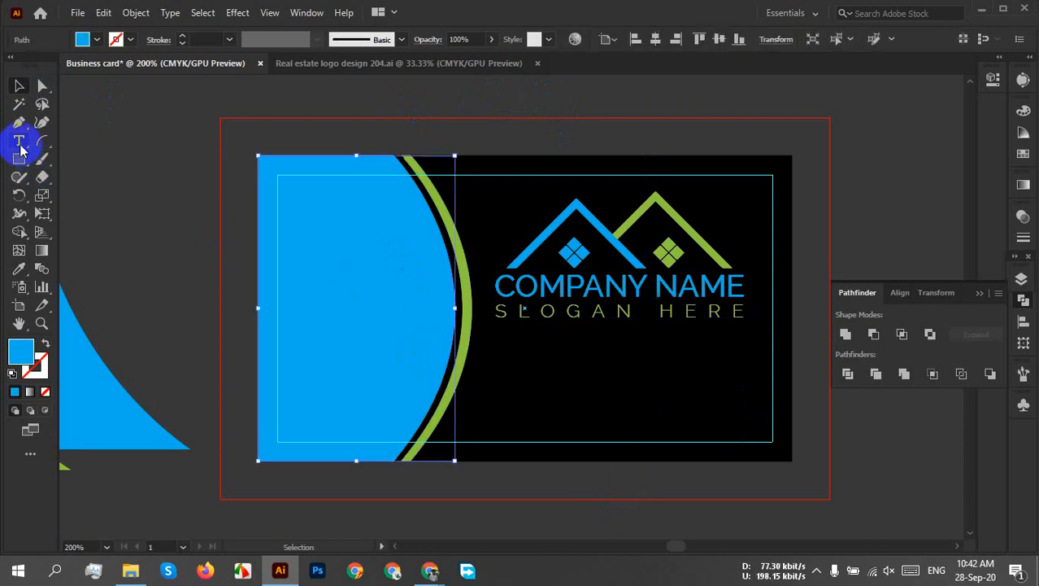
left_click(19, 269)
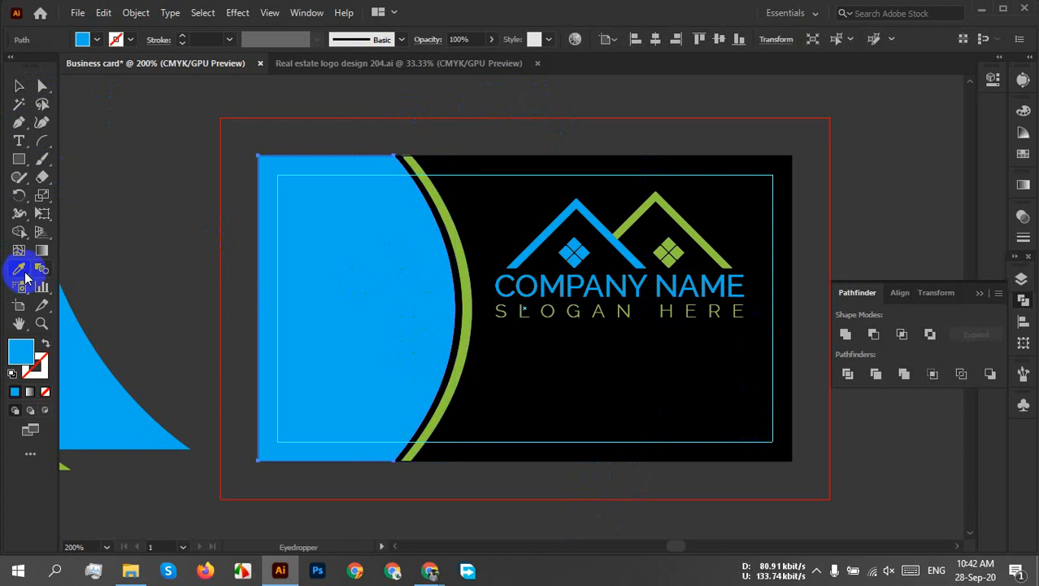
left_click(667, 253)
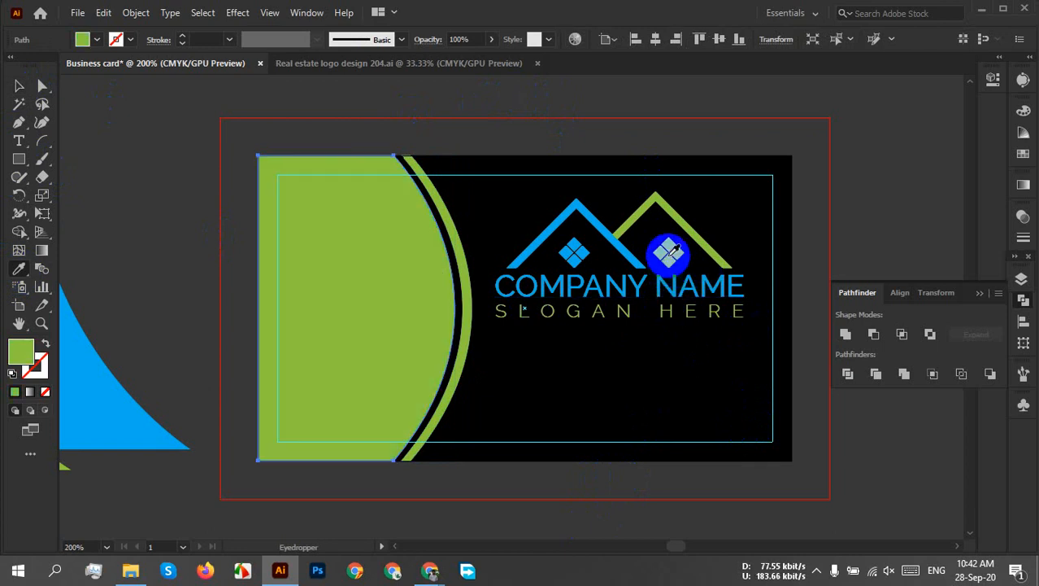
left_click(19, 86)
left_click(633, 122)
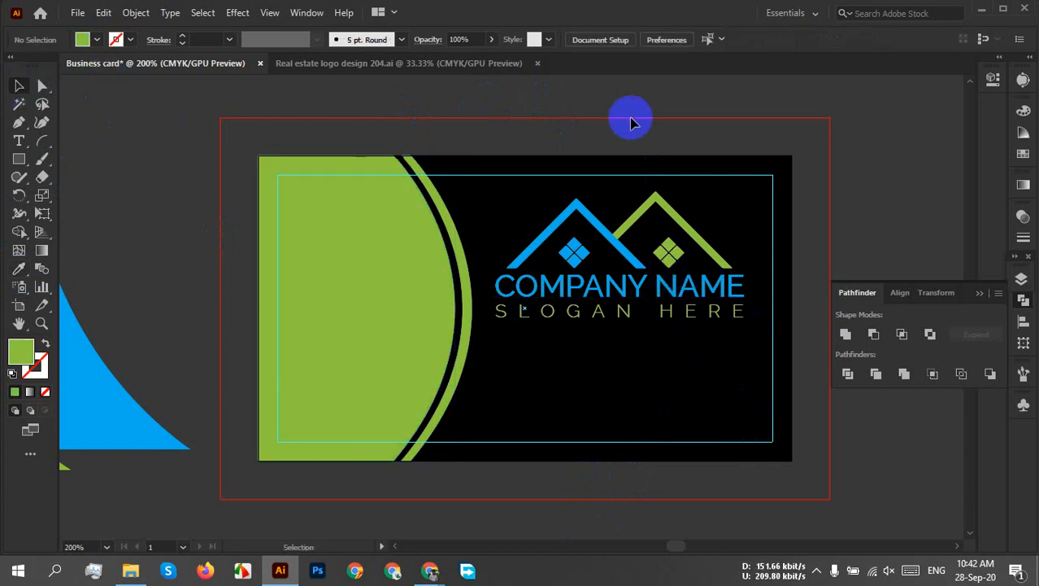
scroll(640, 143, "down", 3)
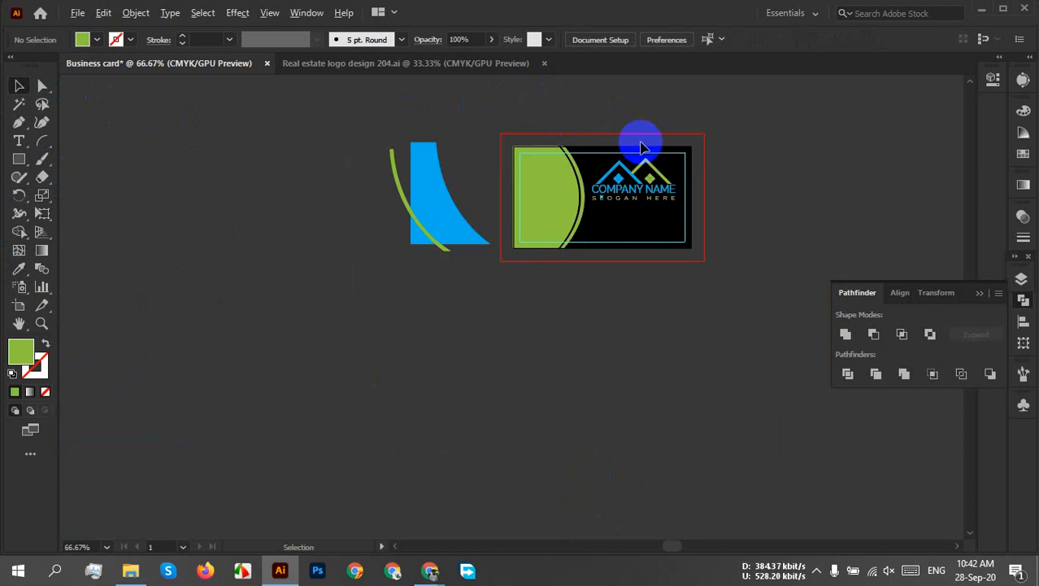
Marquee-select the green panel and arc and move them above the artboard, off the card
scroll(610, 220, "up", 2)
left_click_drag(626, 210, 536, 379)
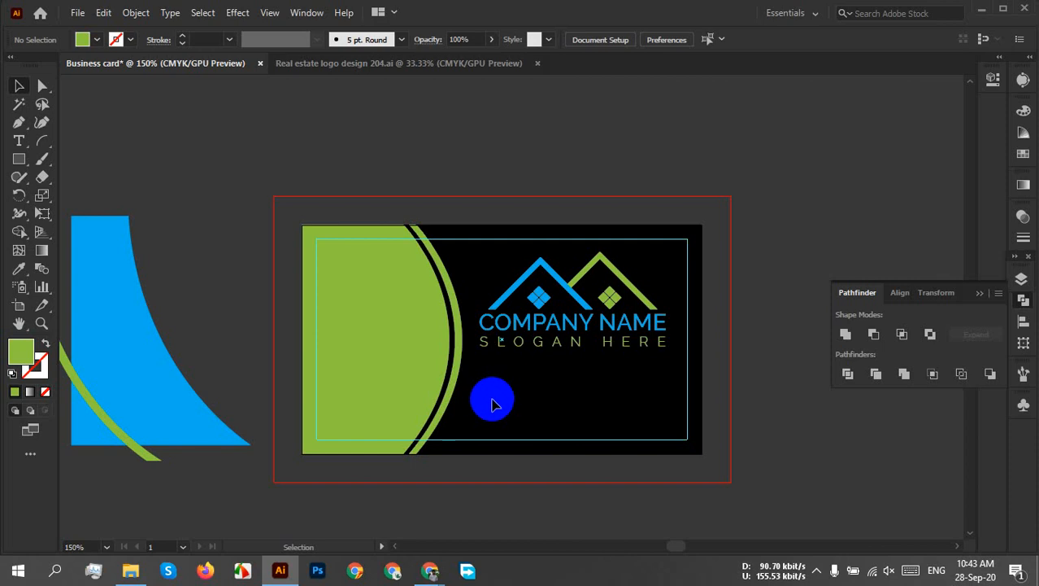
scroll(491, 386, "down", 1)
left_click_drag(470, 465, 270, 189)
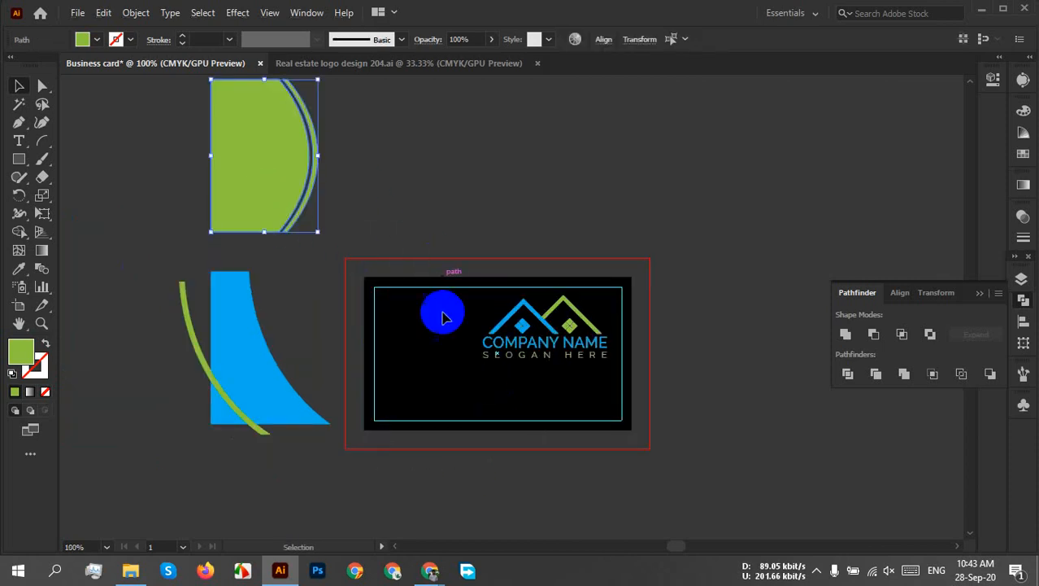
scroll(414, 403, "up", 3)
left_click_drag(500, 432, 358, 437)
Start a Pen curve from the card's left edge to the bottom, then undo it
left_click(19, 122)
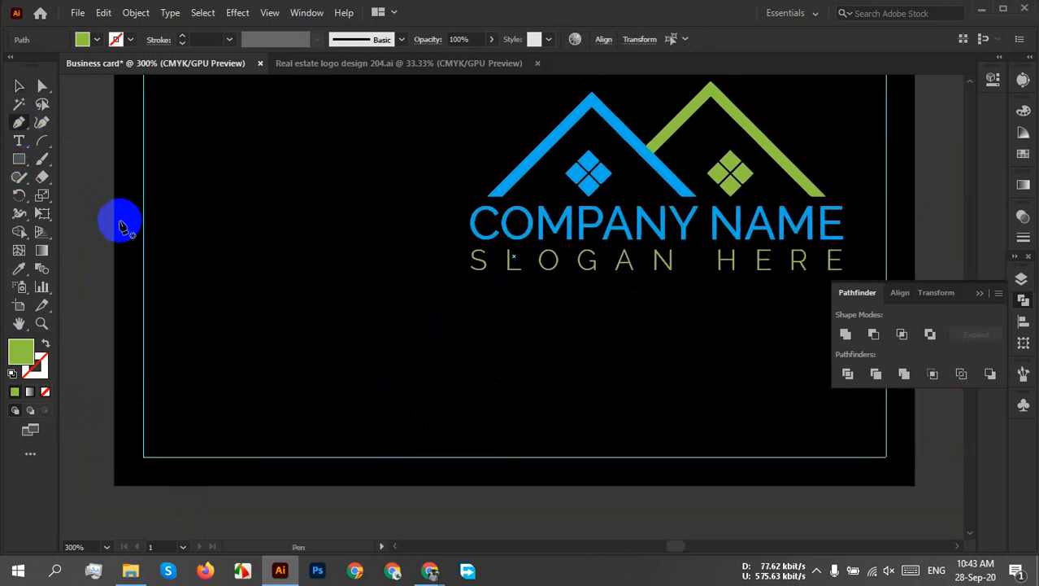
left_click(114, 215)
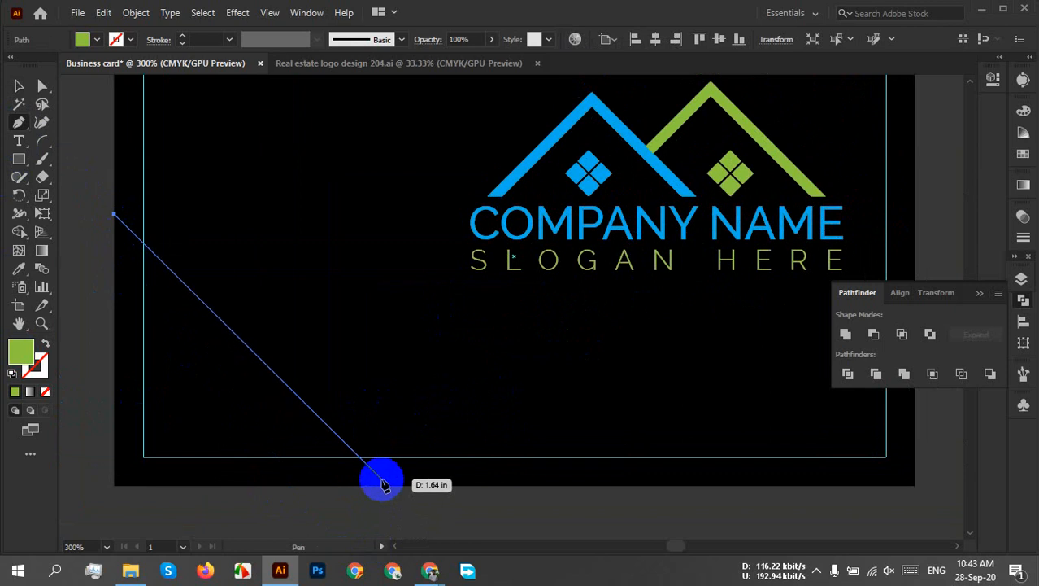
left_click_drag(375, 486, 569, 525)
key("ctrl+z")
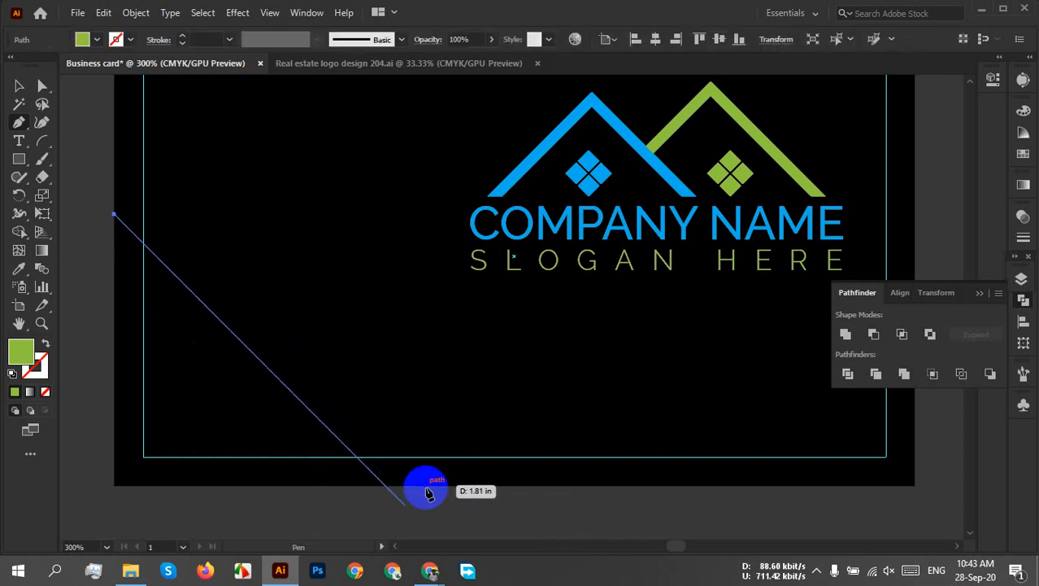
key("ctrl+z")
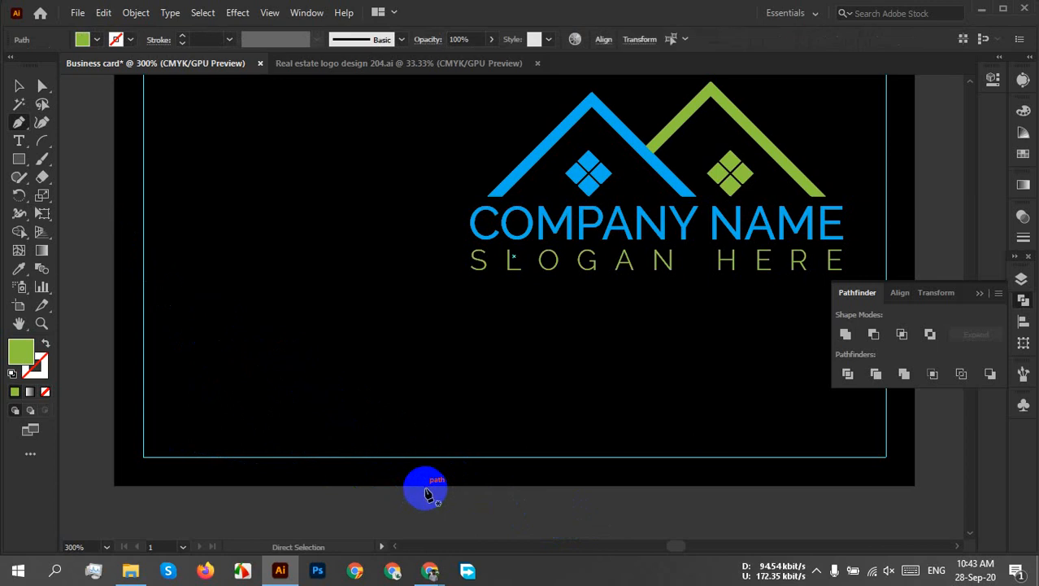
Pen a curve from the left edge to the bottom edge with a horizontal handle, closing at the bottom-left corner
left_click(114, 173)
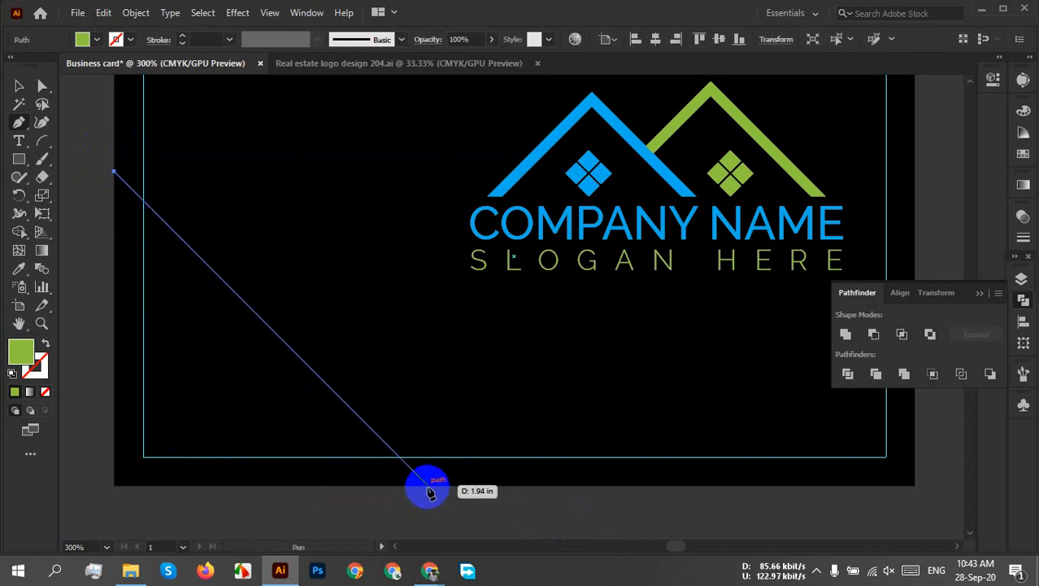
left_click_drag(428, 485, 703, 525)
key("shift")
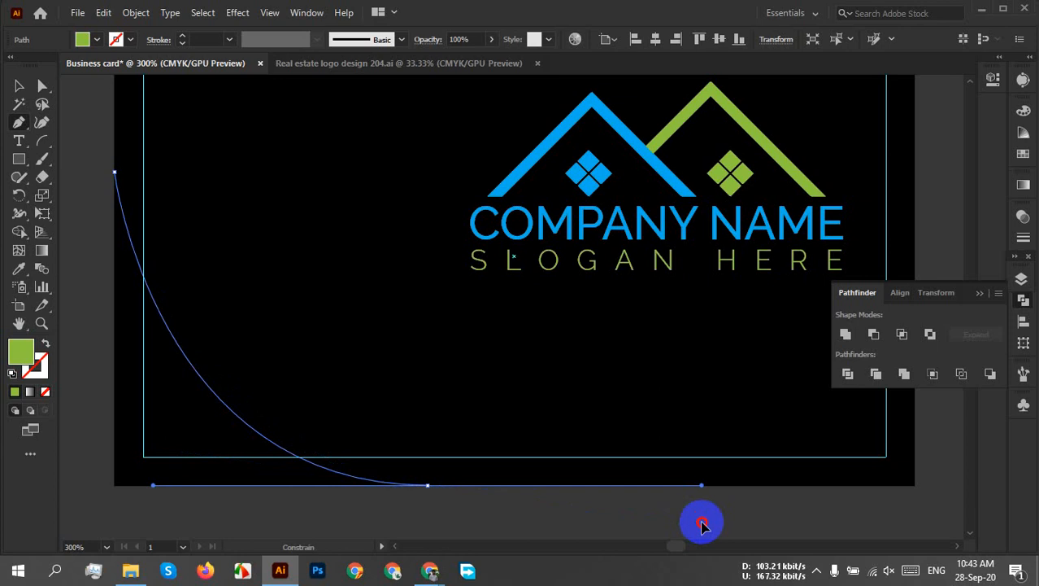
mouse_move(703, 525)
left_mouse_down()
mouse_move(725, 511)
mouse_move(690, 516)
left_mouse_up()
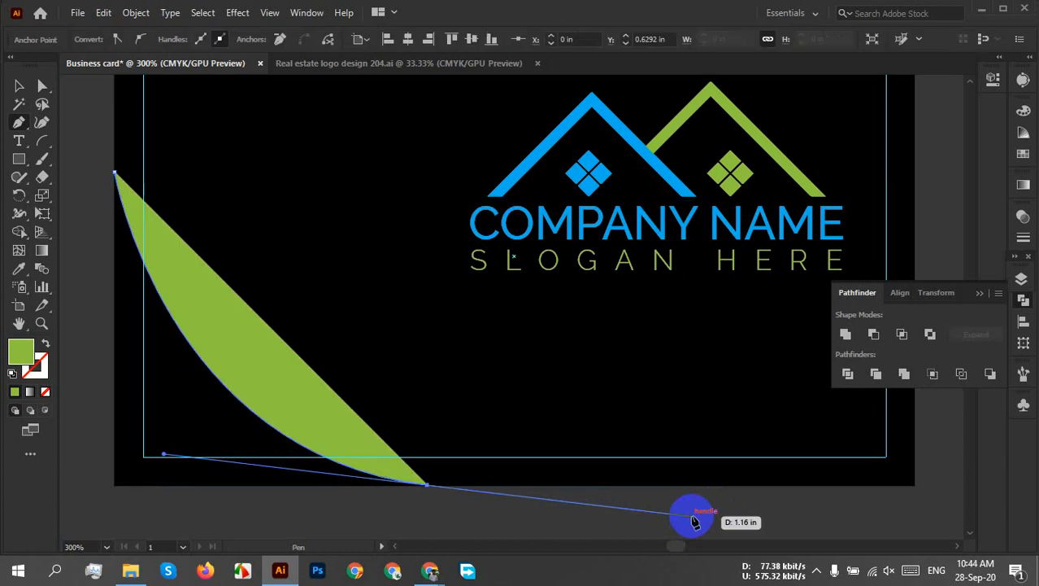
left_click(429, 486)
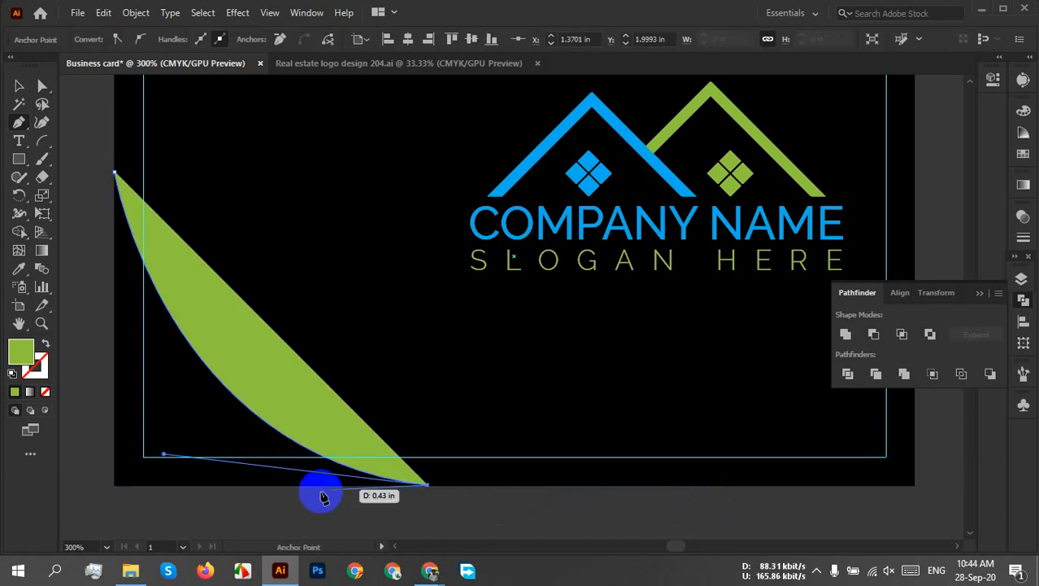
left_click(114, 486)
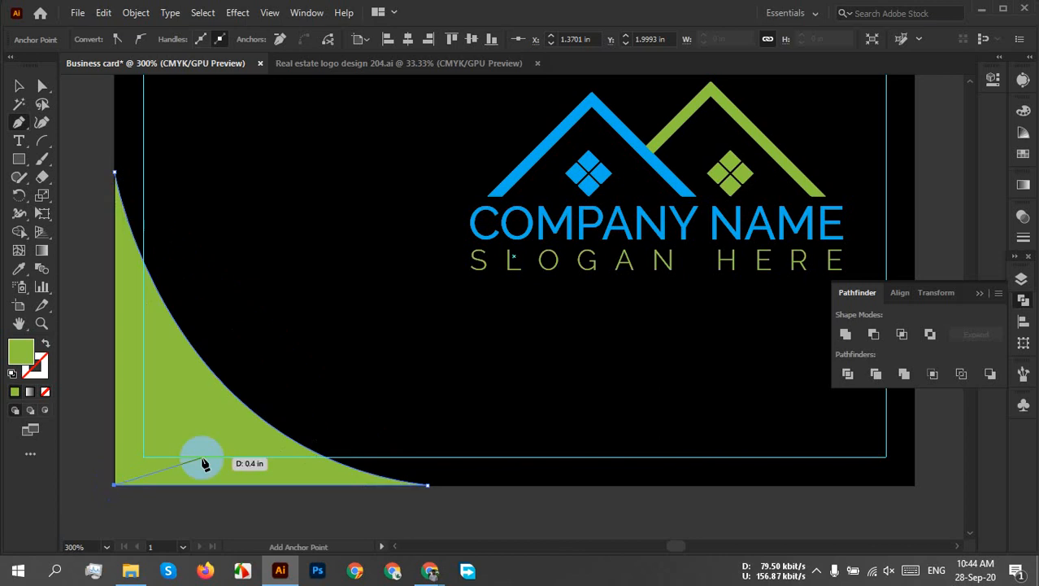
left_click(116, 175)
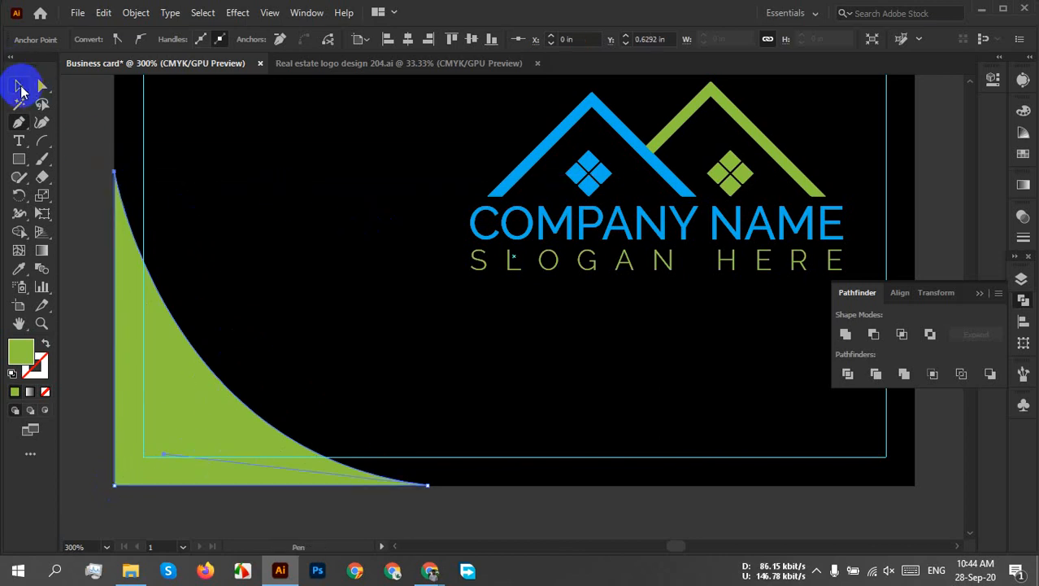
Zoom in on the green wedge to inspect its bottom tip against the card edge
left_click(20, 90)
left_click(185, 331)
scroll(150, 189, "up", 3)
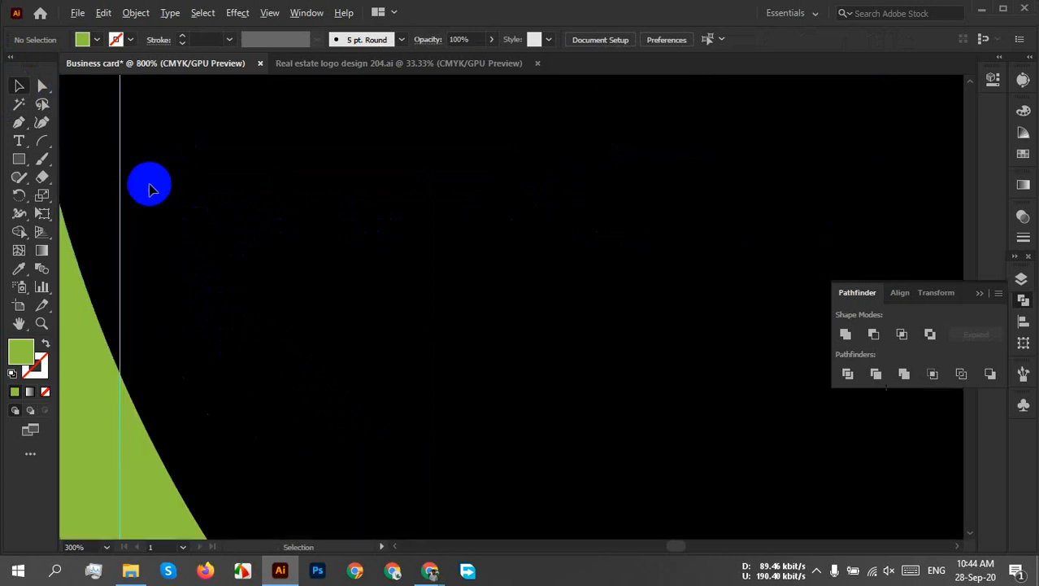
scroll(149, 185, "up", 1)
left_click_drag(131, 308, 576, 362)
scroll(430, 221, "up", 4)
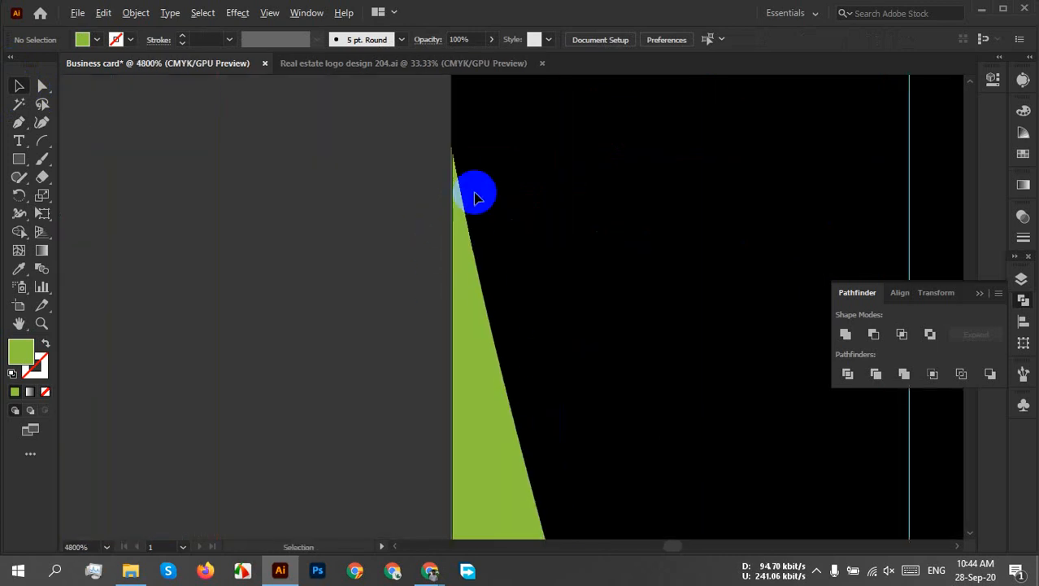
left_click(466, 247)
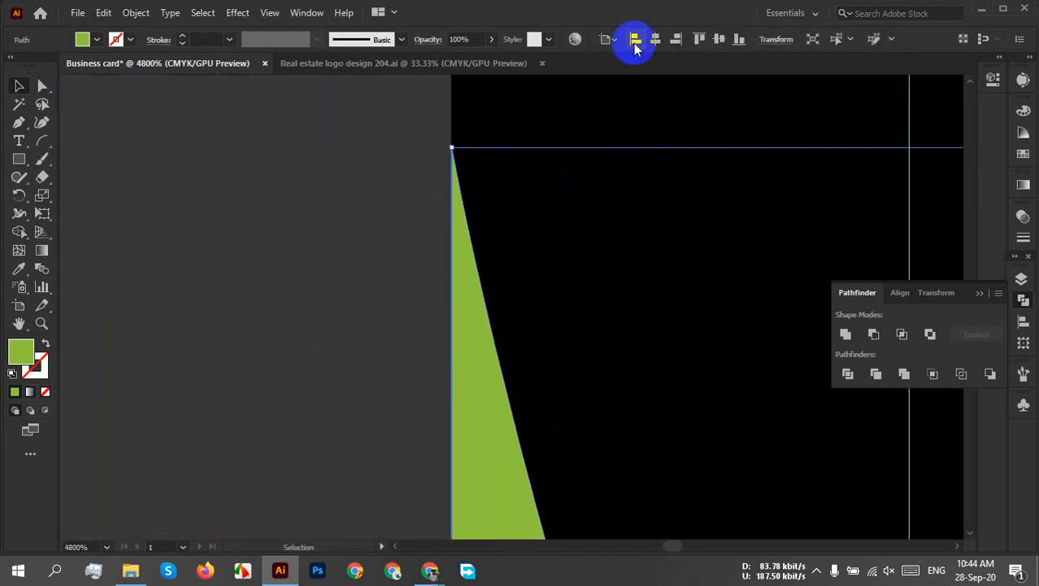
left_click(310, 246)
scroll(454, 151, "up", 4)
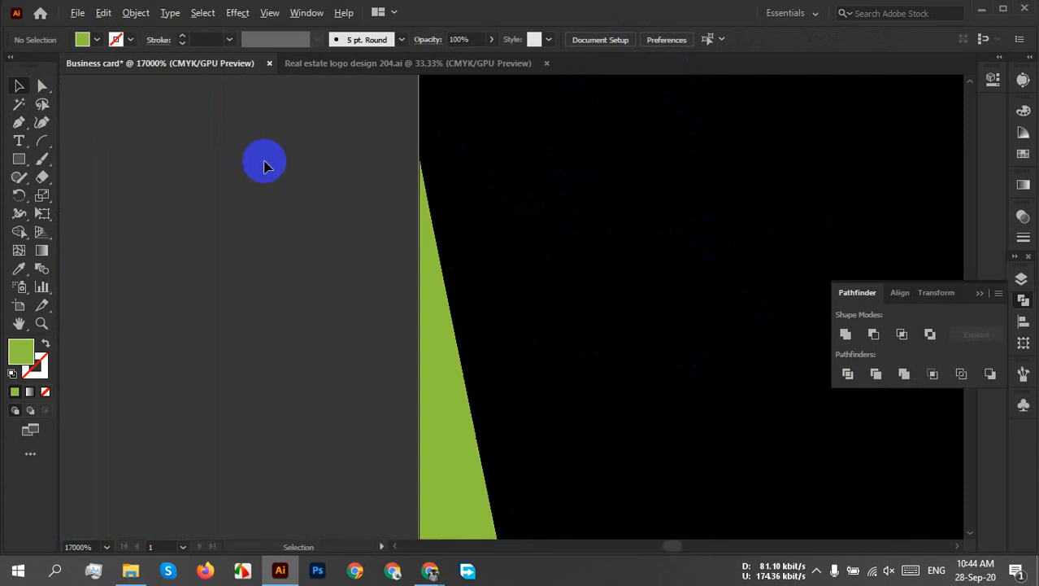
scroll(457, 216, "down", 4)
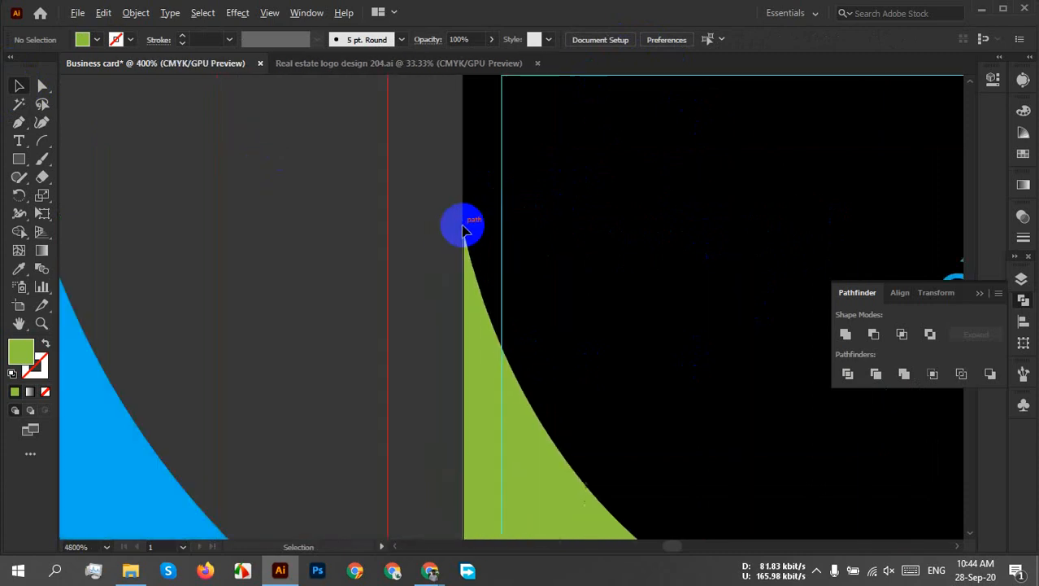
scroll(462, 230, "down", 8)
left_click_drag(663, 353, 457, 288)
scroll(484, 387, "up", 2)
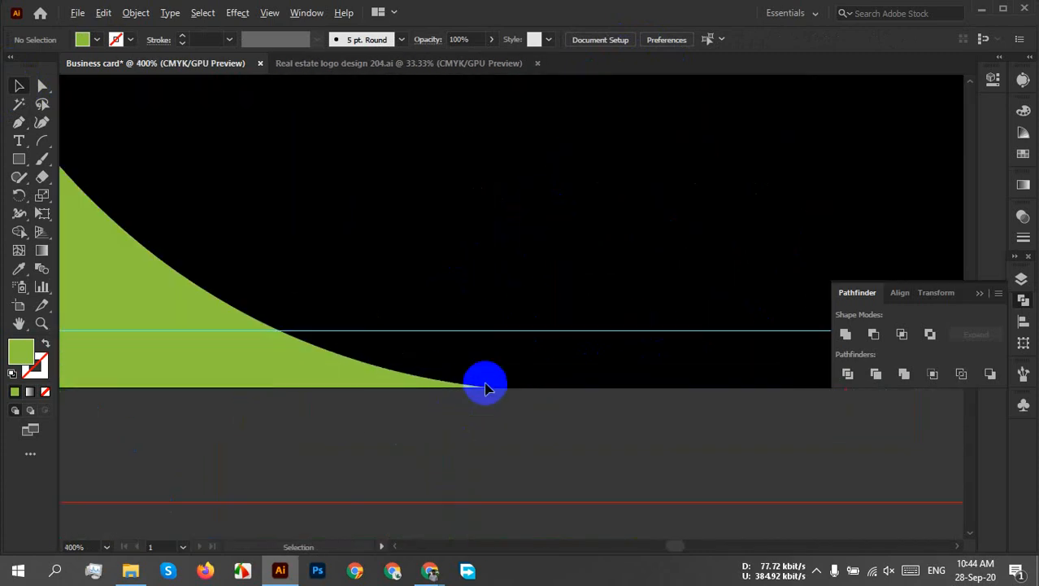
scroll(485, 387, "up", 10)
left_click_drag(585, 474, 535, 255)
scroll(512, 286, "up", 2)
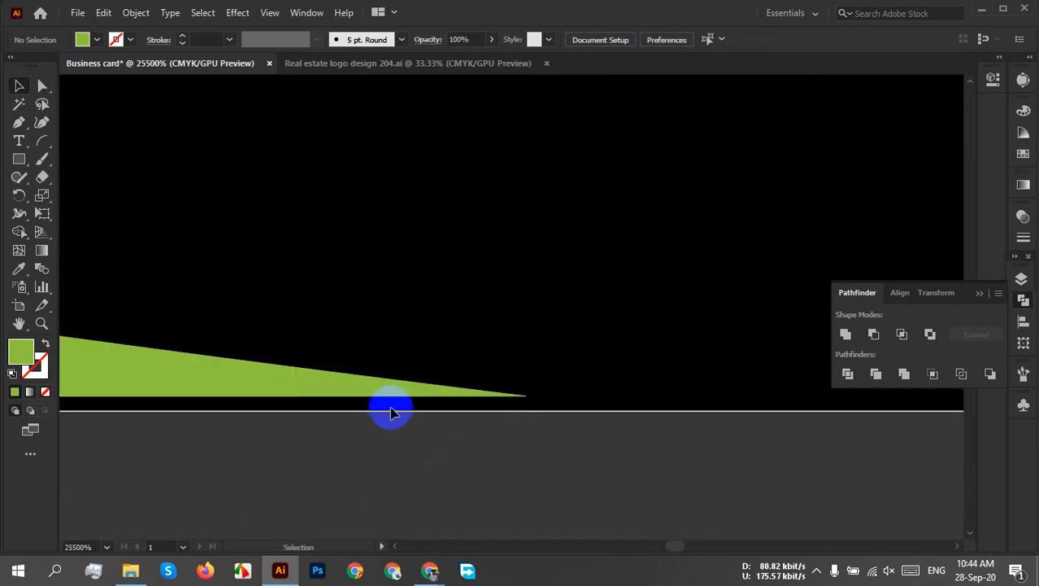
Drag the wedge's tip anchor exactly onto the card's bottom edge
key("a")
left_click_drag(568, 353, 414, 528)
left_click_drag(528, 400, 516, 130)
scroll(523, 403, "up", 3)
left_click_drag(563, 400, 3, 277)
left_click_drag(541, 292, 469, 348)
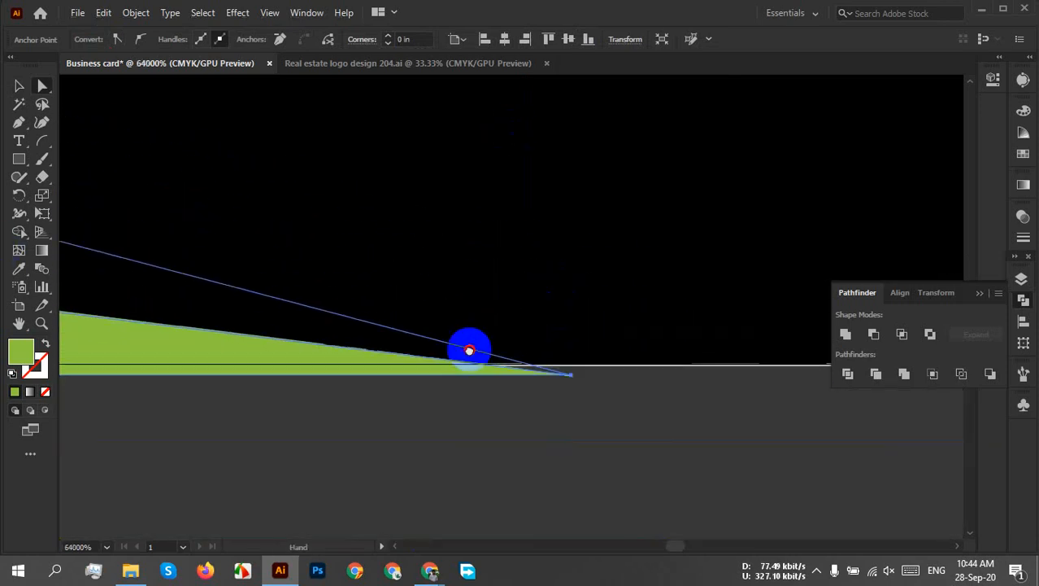
left_click_drag(574, 374, 575, 369)
left_click(615, 398)
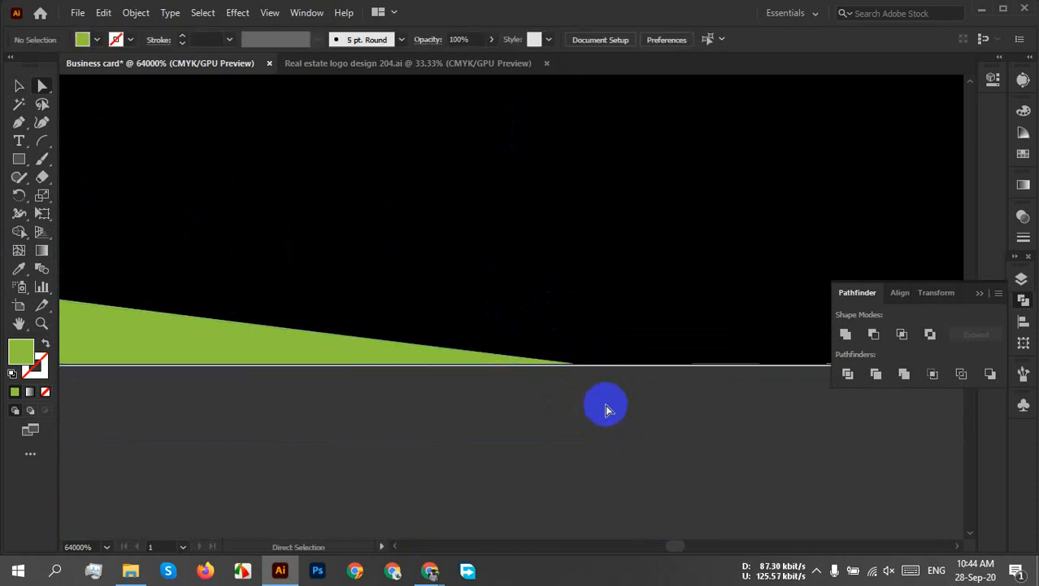
Move the house logo and company name left and slightly down on the card
scroll(603, 404, "down", 4, "alt")
scroll(603, 409, "down", 8, "alt")
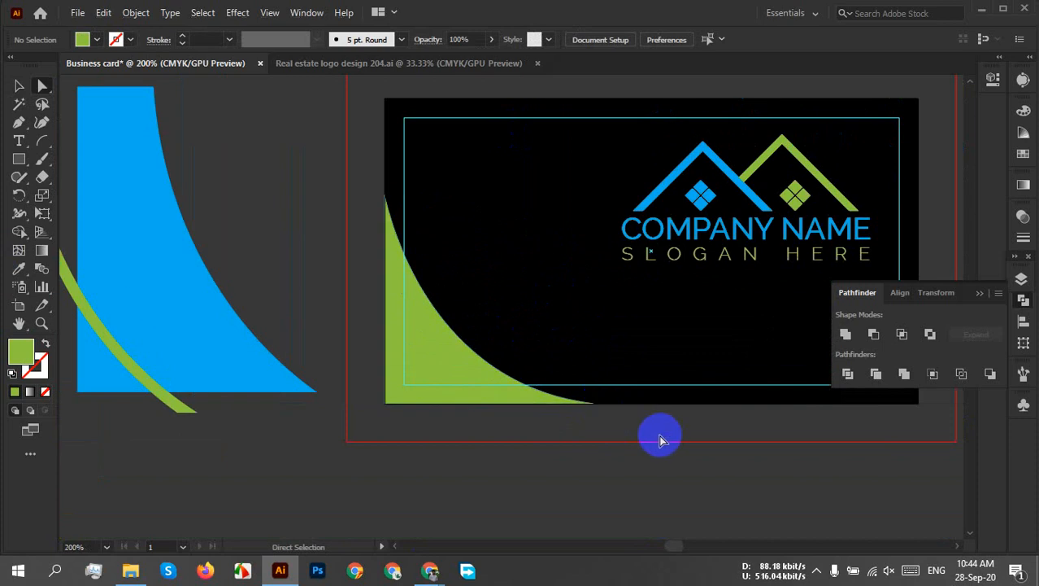
scroll(603, 408, "up", 10, "alt")
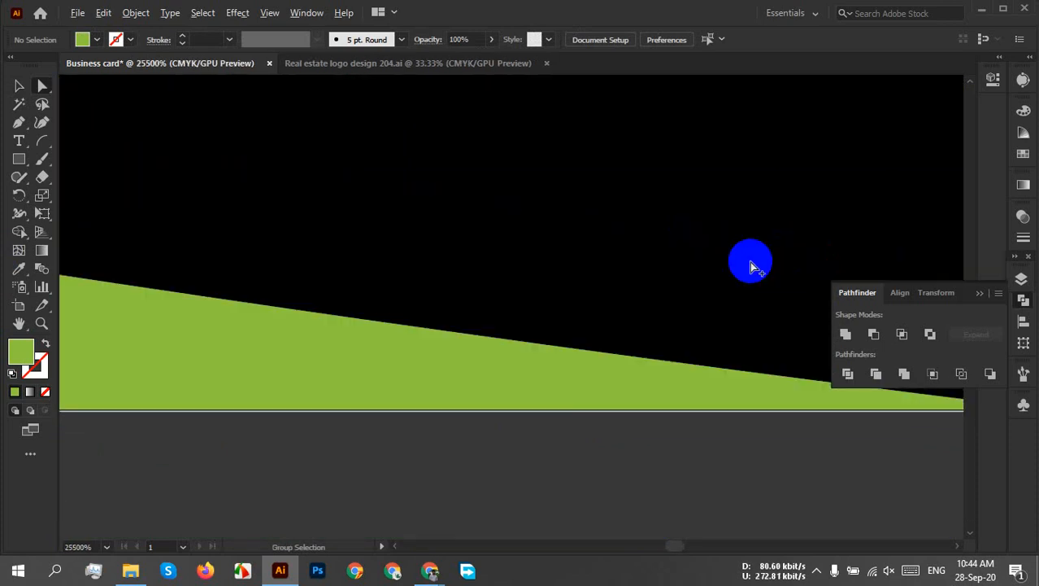
scroll(730, 428, "down", 12, "alt")
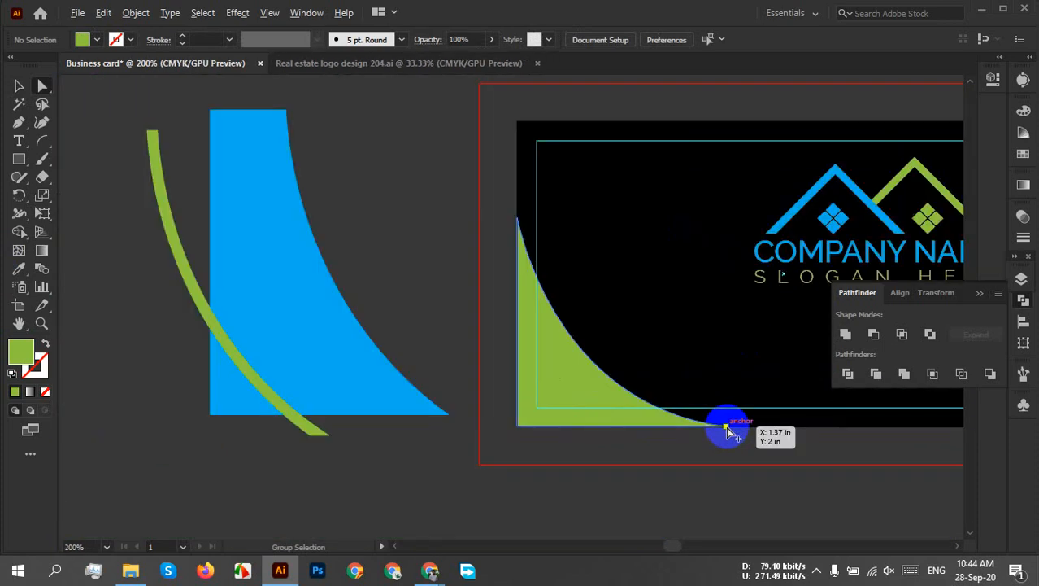
scroll(727, 427, "down", 2, "alt")
left_click_drag(777, 463, 429, 464)
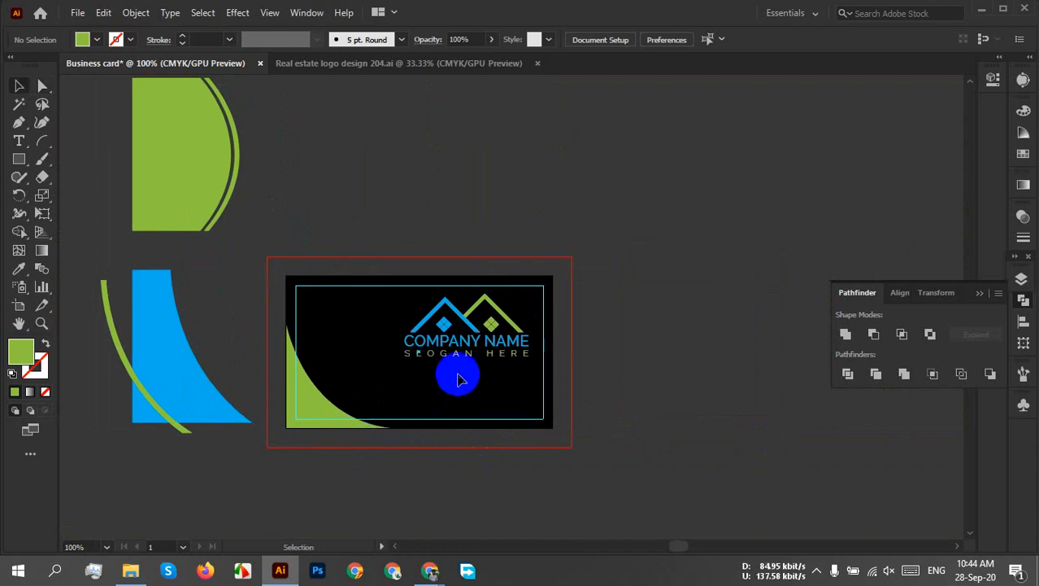
left_click_drag(439, 350, 375, 362)
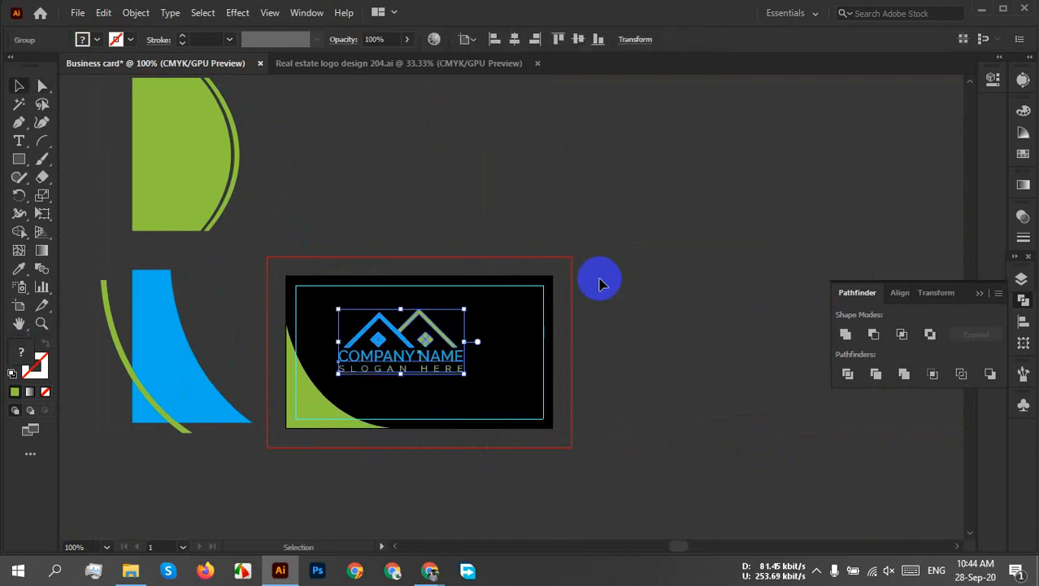
Draw a green rectangle down the card's right edge and narrow it to a thin strip
scroll(569, 333, "up", 3, "alt")
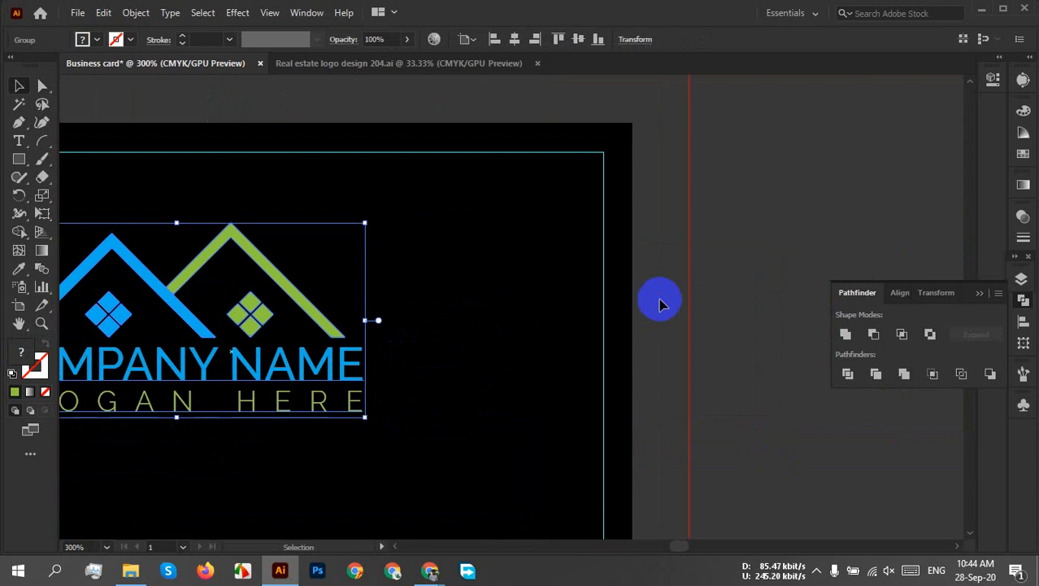
left_click(19, 160)
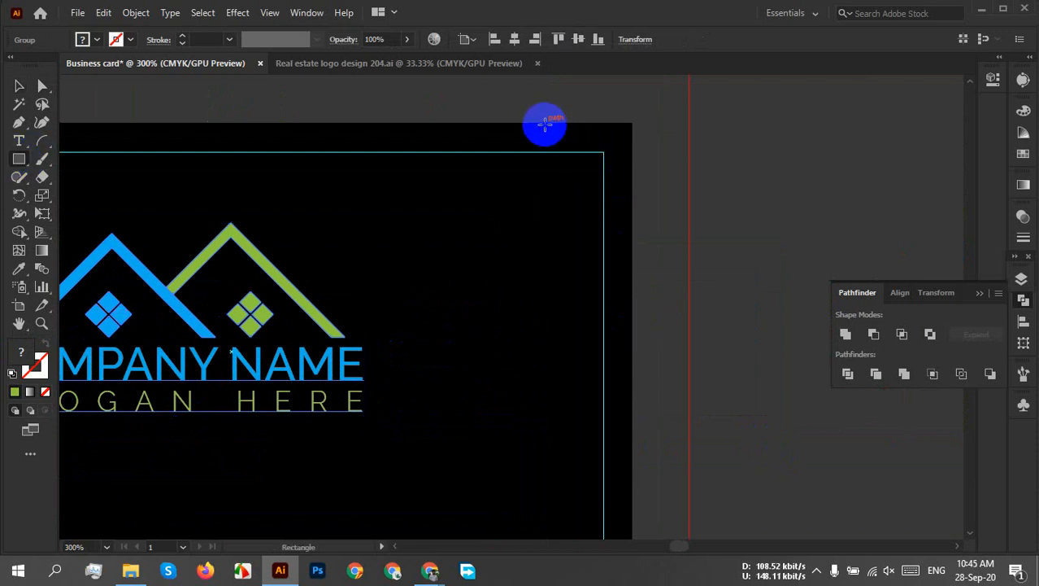
left_click_drag(545, 120, 633, 488)
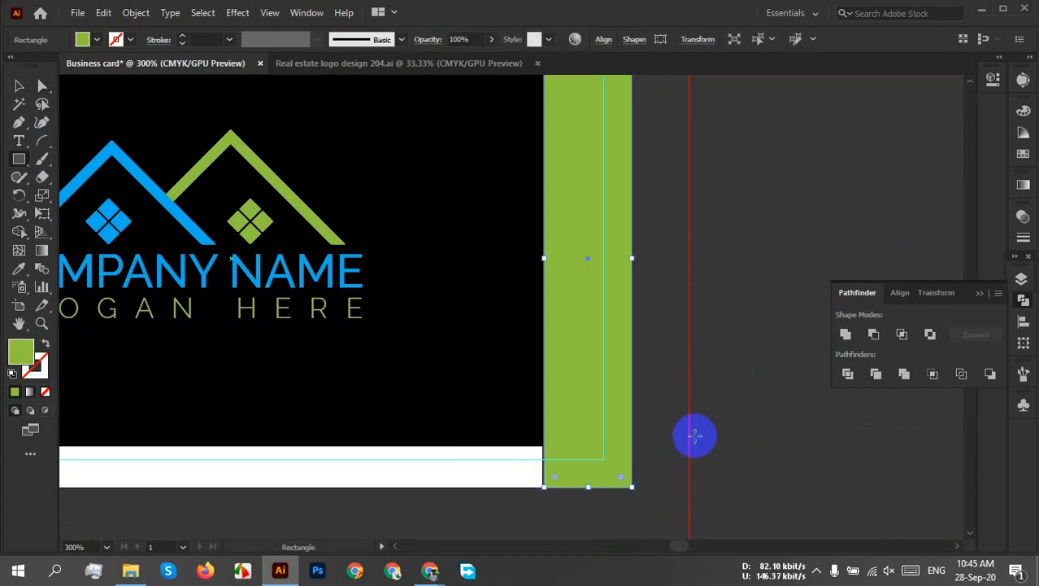
left_click_drag(544, 260, 584, 261)
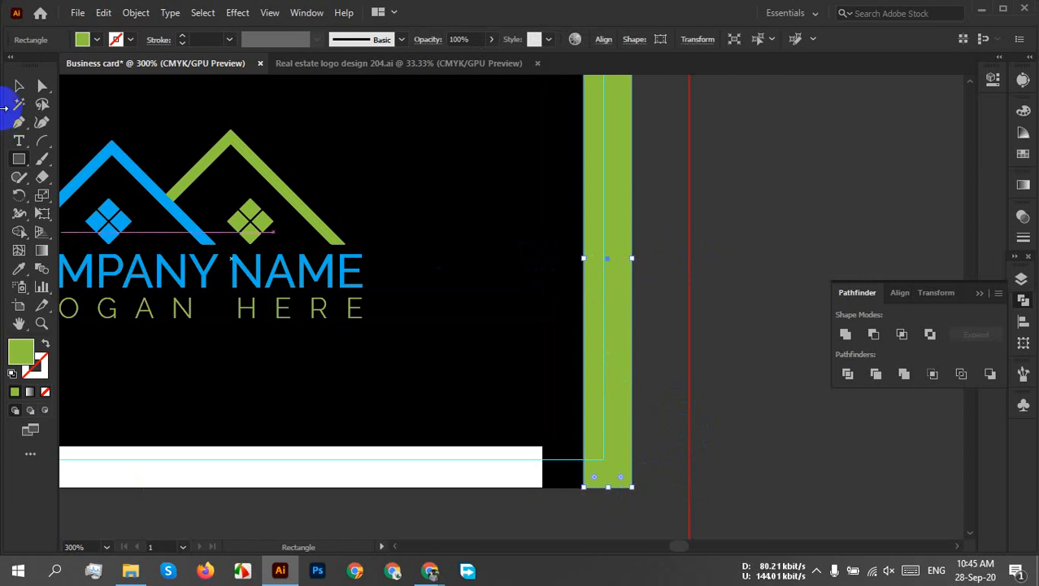
left_click(21, 91)
left_click(696, 375)
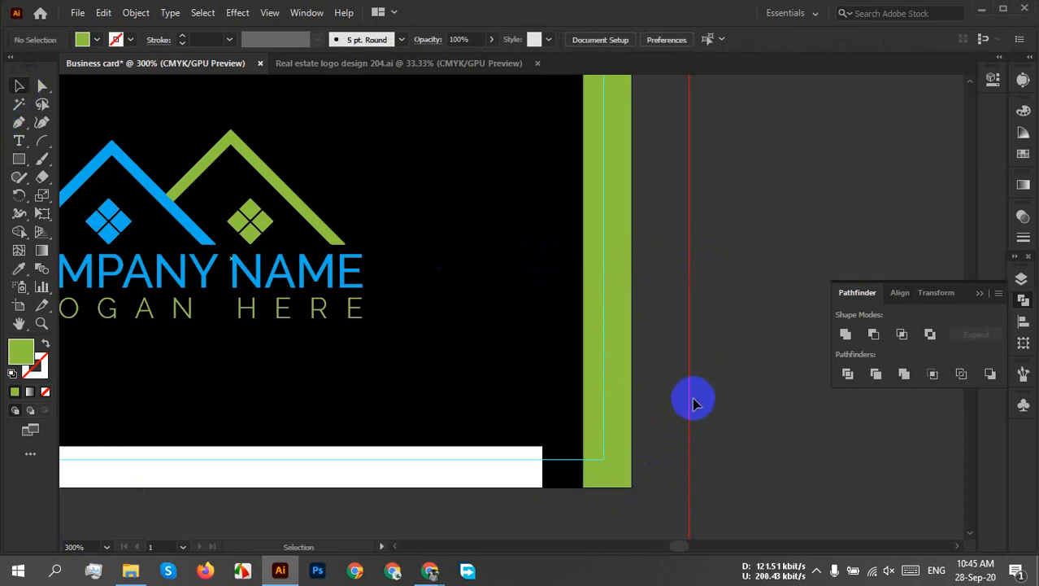
Narrow the green strip on the card's right edge so its left side meets the guide
scroll(692, 407, "down", 3)
scroll(685, 403, "up", 4)
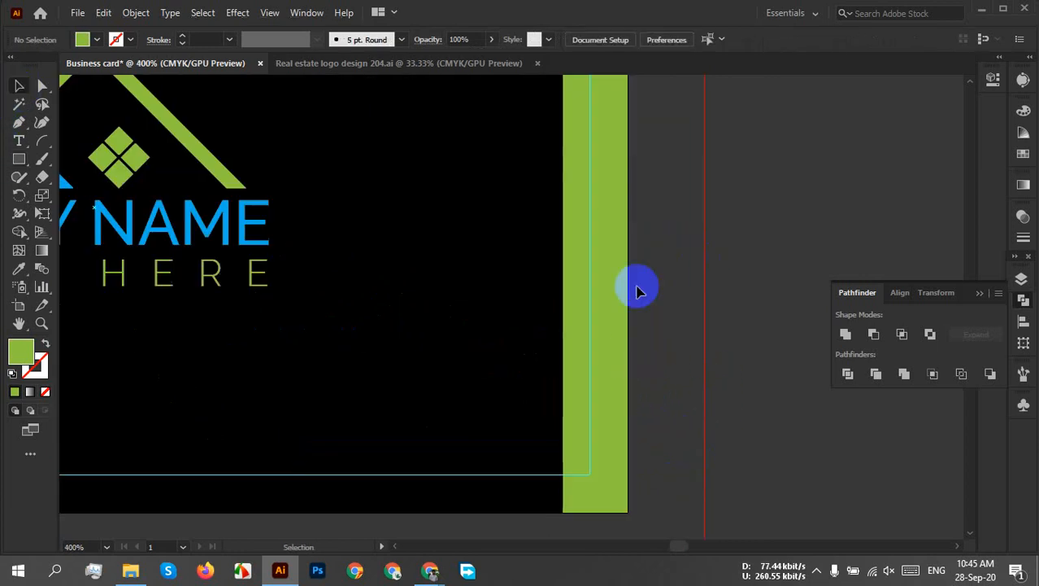
left_click_drag(658, 244, 671, 355)
scroll(670, 356, "down", 3)
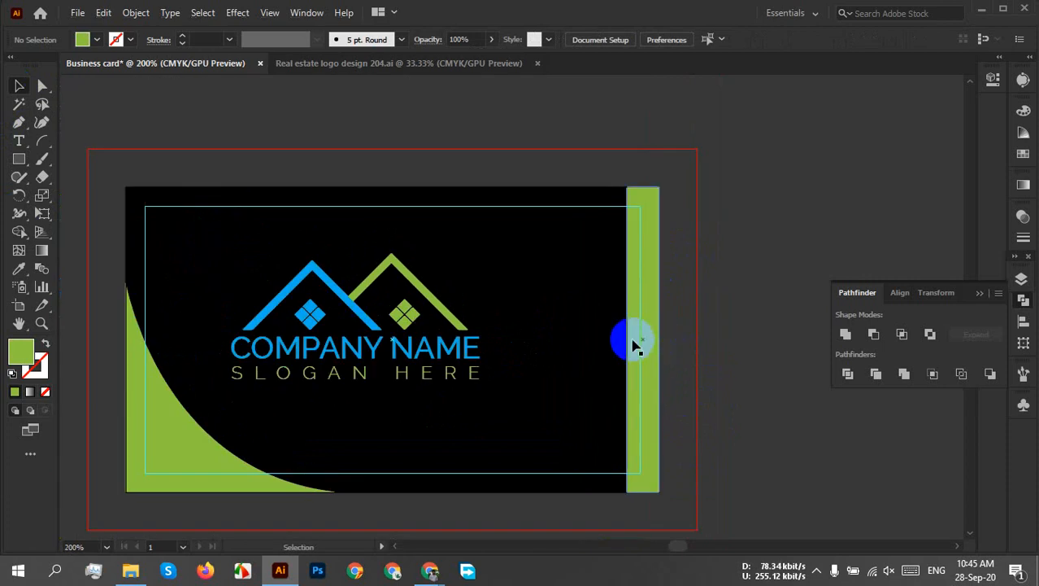
scroll(633, 343, "up", 3)
left_click_drag(738, 332, 722, 325)
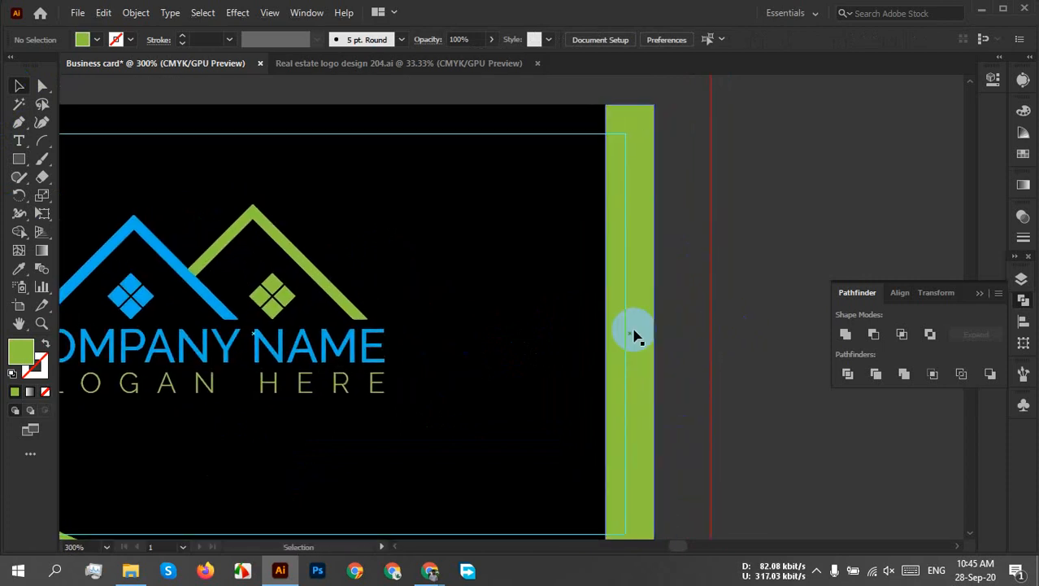
left_click(613, 334)
scroll(613, 333, "up", 3)
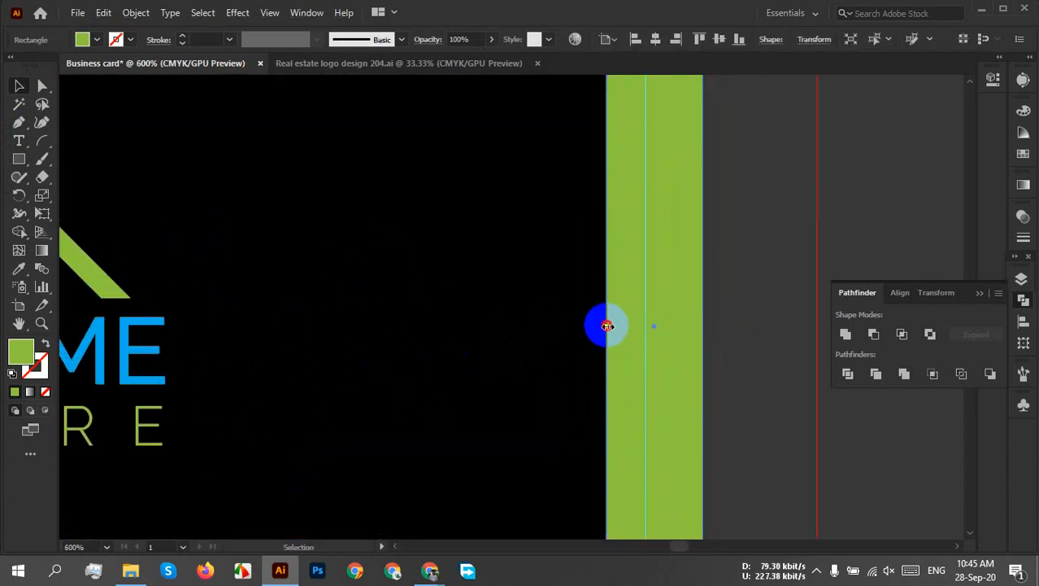
left_click_drag(608, 325, 647, 329)
left_click(742, 316)
Place a duplicate of the green strip just left of the original
scroll(743, 317, "down", 3)
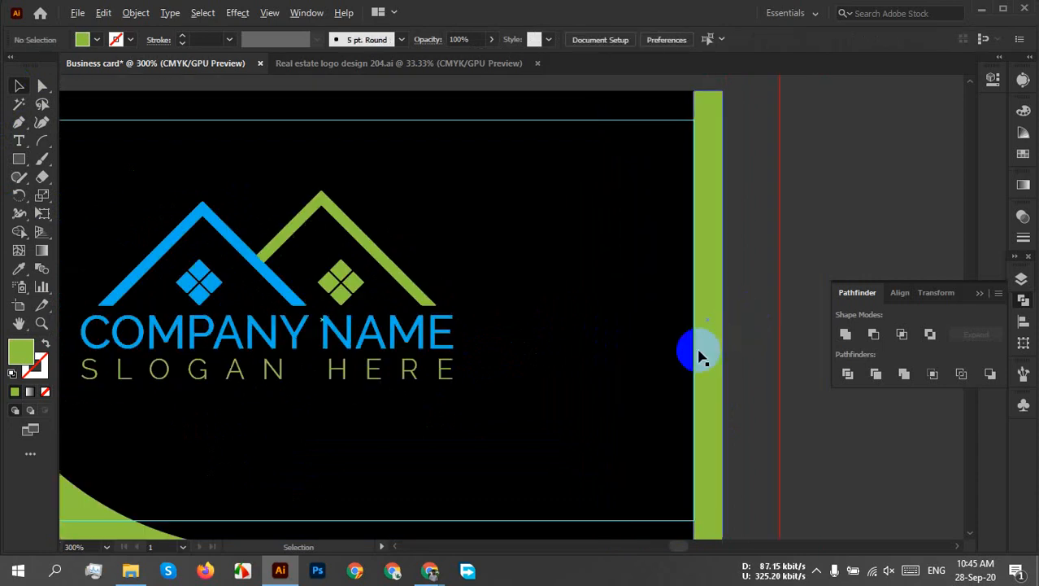
left_click_drag(695, 353, 669, 352)
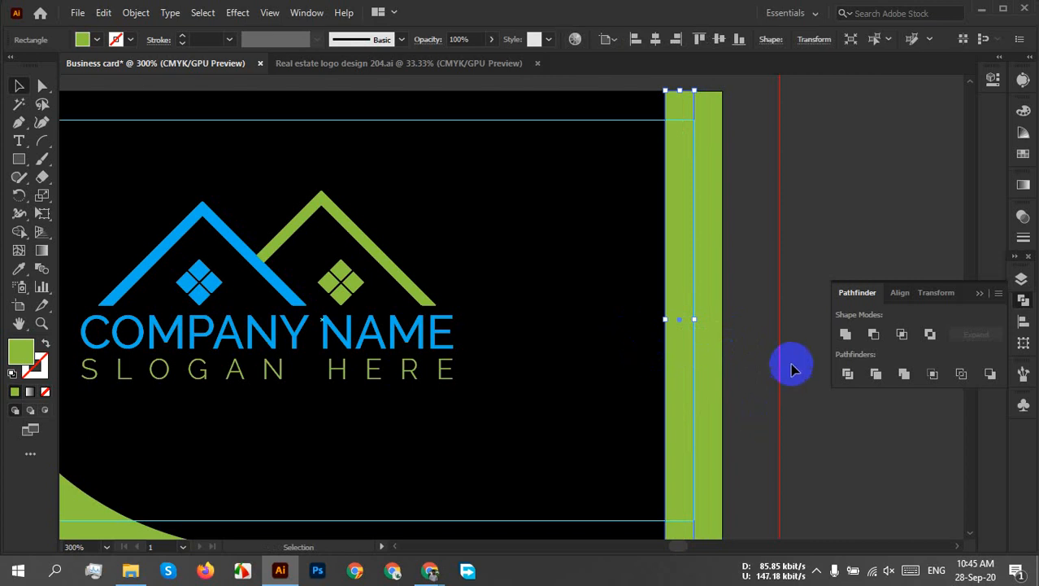
left_click(712, 359)
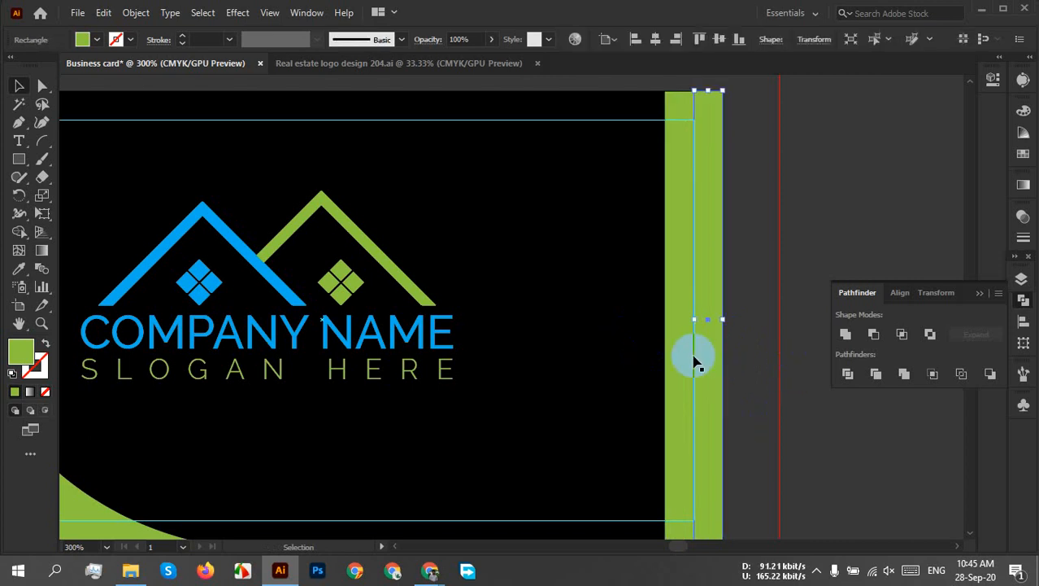
Colour the selected right-edge strip with the logo's blue, then zoom out to the whole card
key("i")
left_click(204, 287)
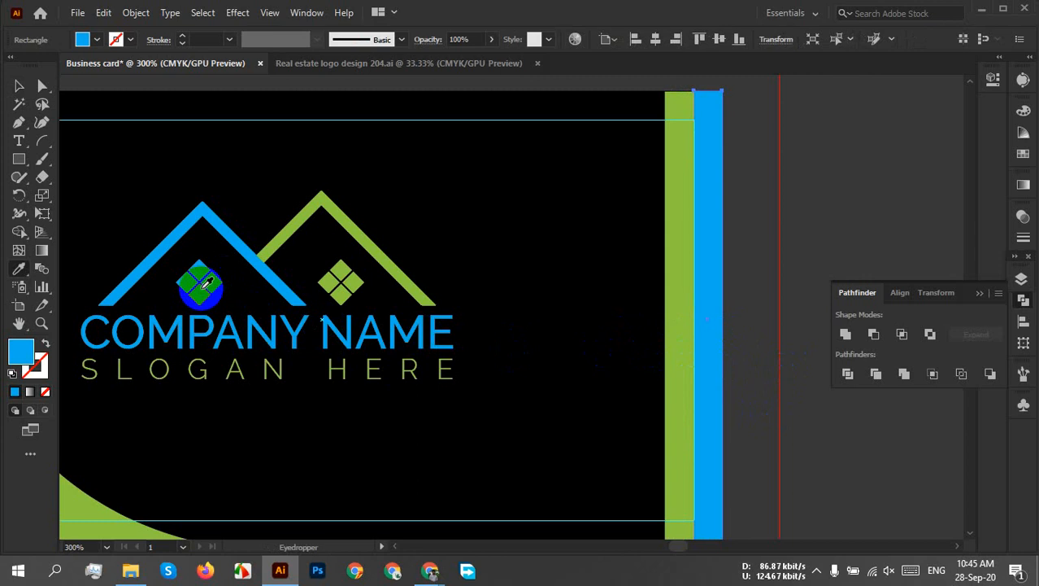
key("v")
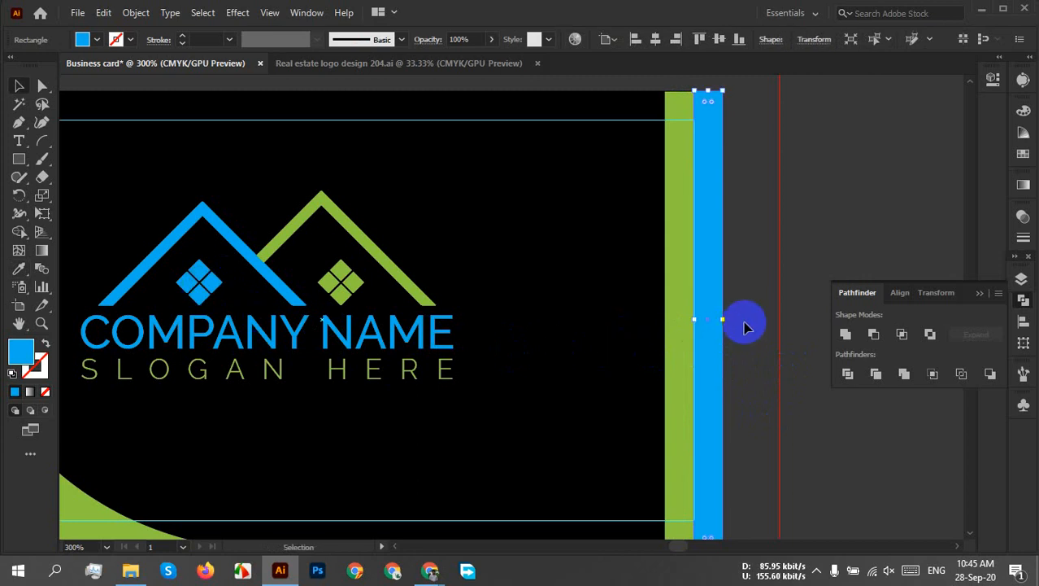
left_click(750, 324)
key("ctrl+1")
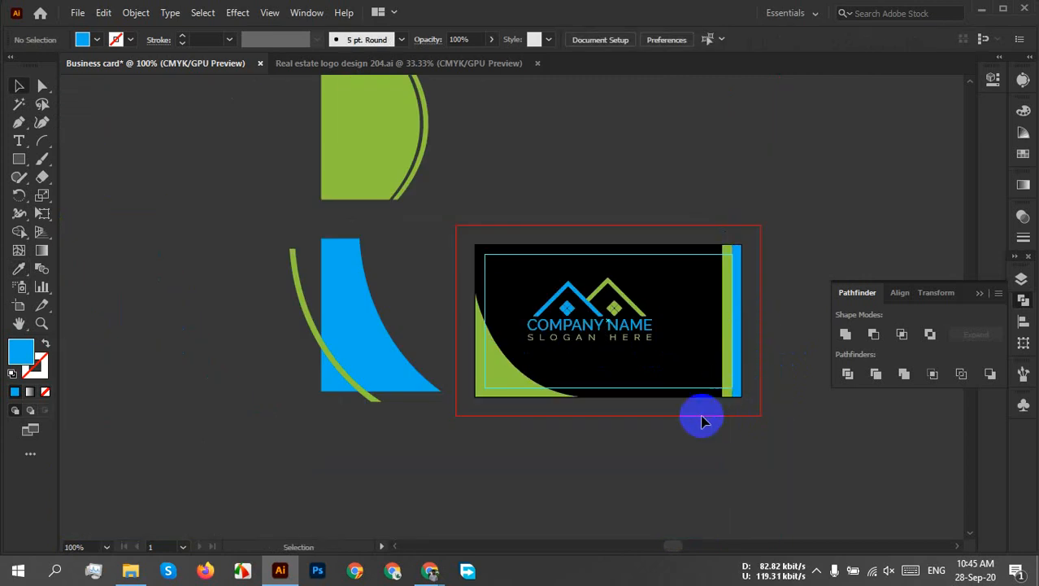
Turn the bottom-left corner curve blue to match the side shape
left_click(503, 368)
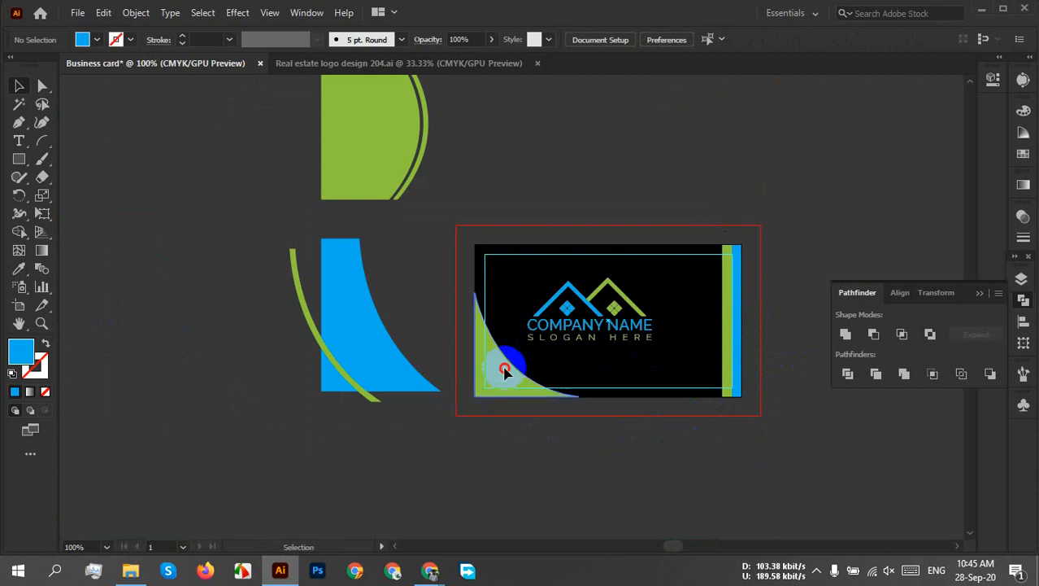
key("i")
left_click(379, 362)
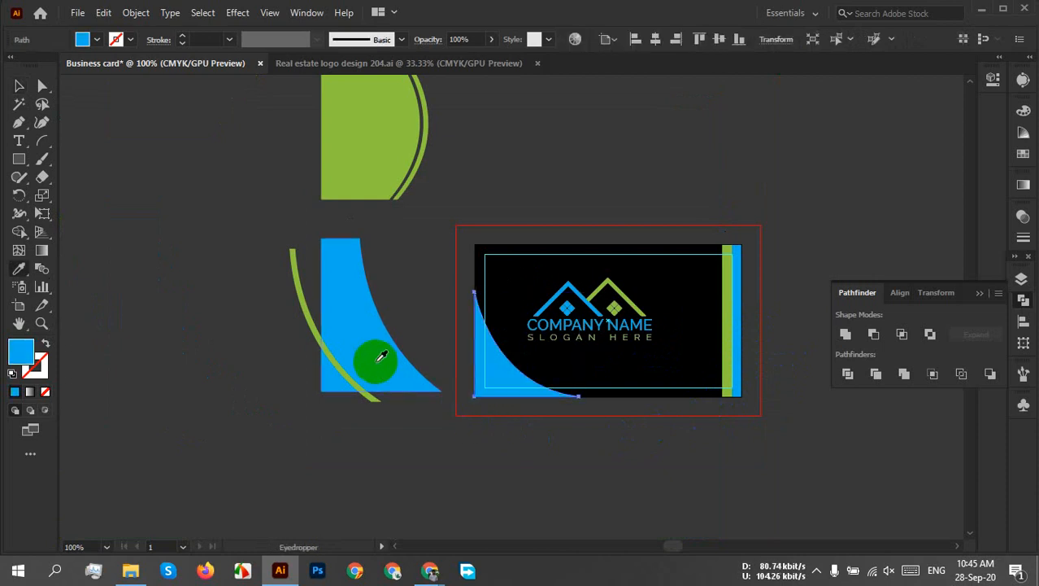
key("v")
left_click(777, 451)
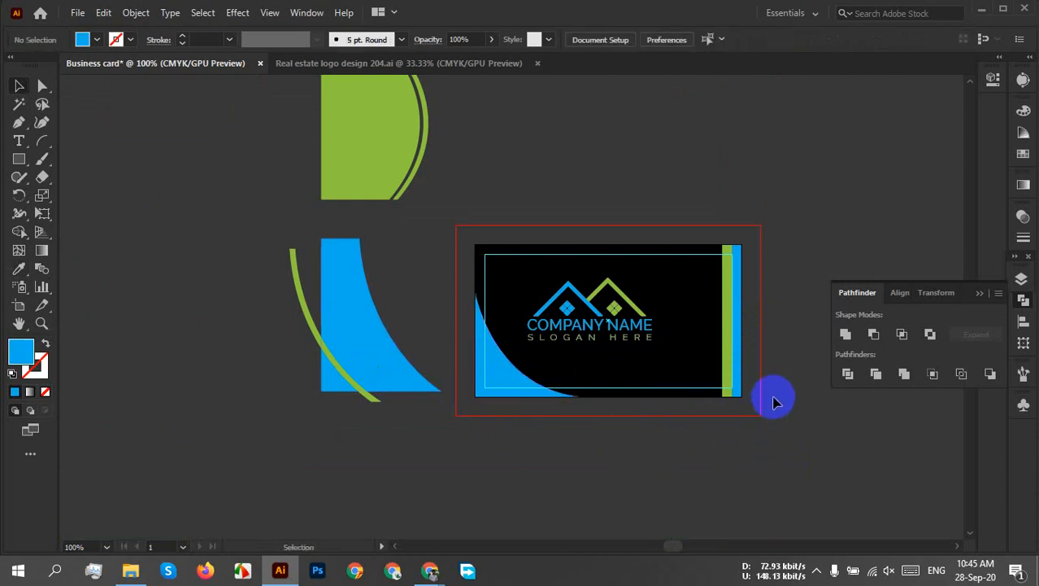
scroll(772, 379, "up", 2)
Make the inner right-edge strip blue
left_click(683, 362)
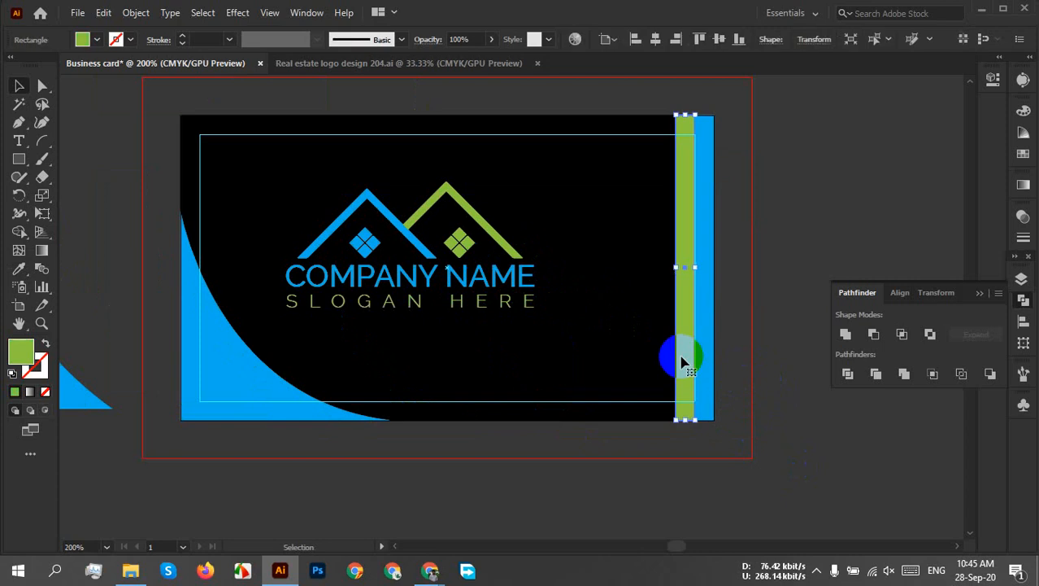
key("i")
left_click(710, 373)
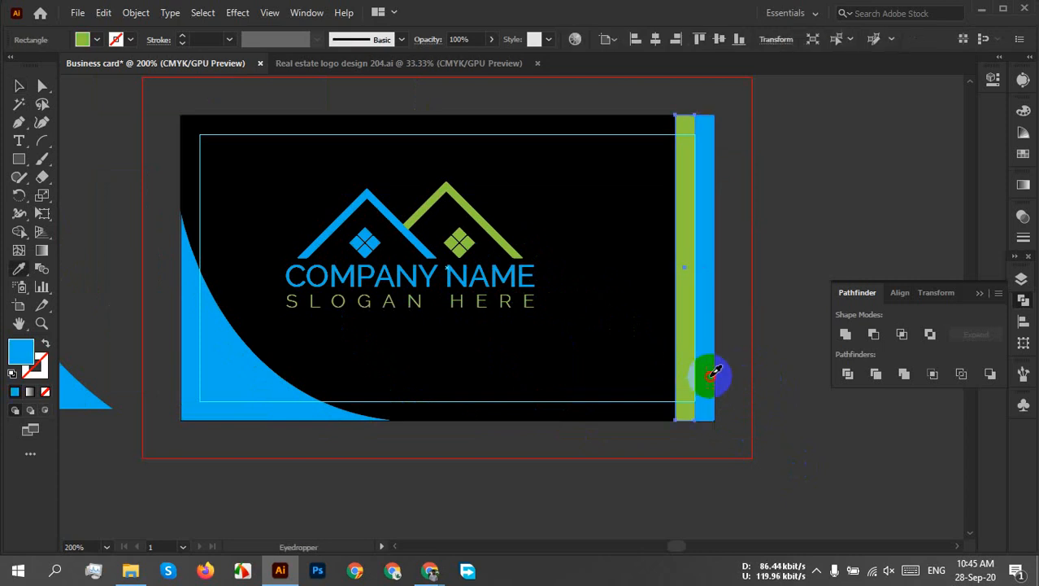
key("v")
left_click(732, 365)
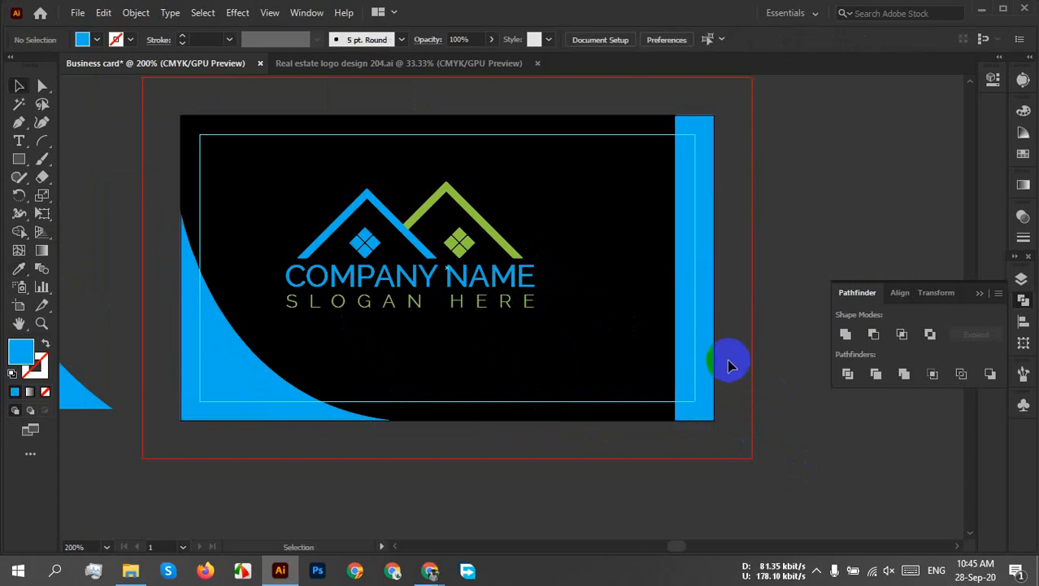
Make the outer right-edge strip green, sampled from the logo
left_click(704, 367)
key("i")
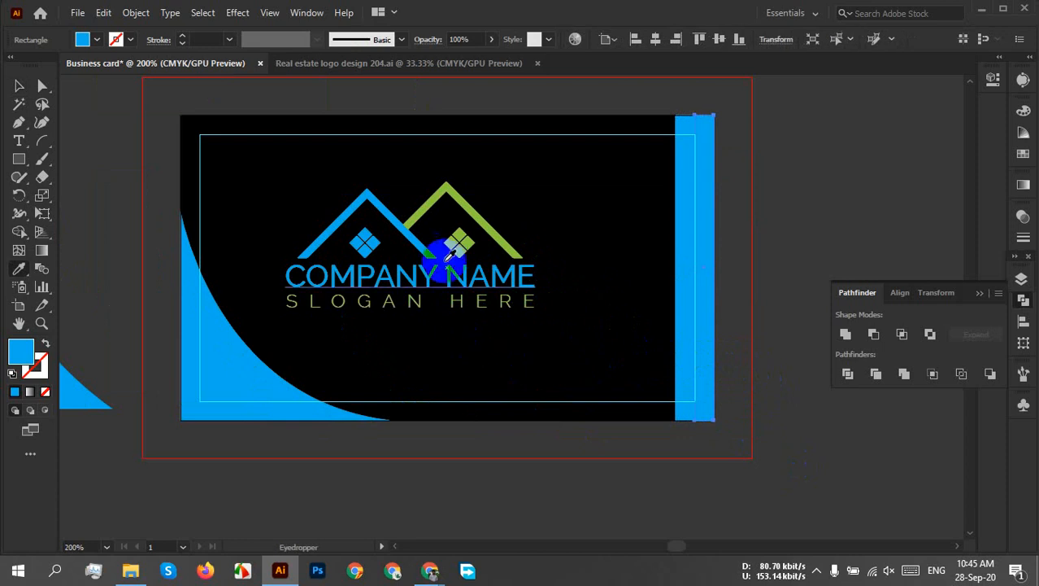
left_click(461, 247)
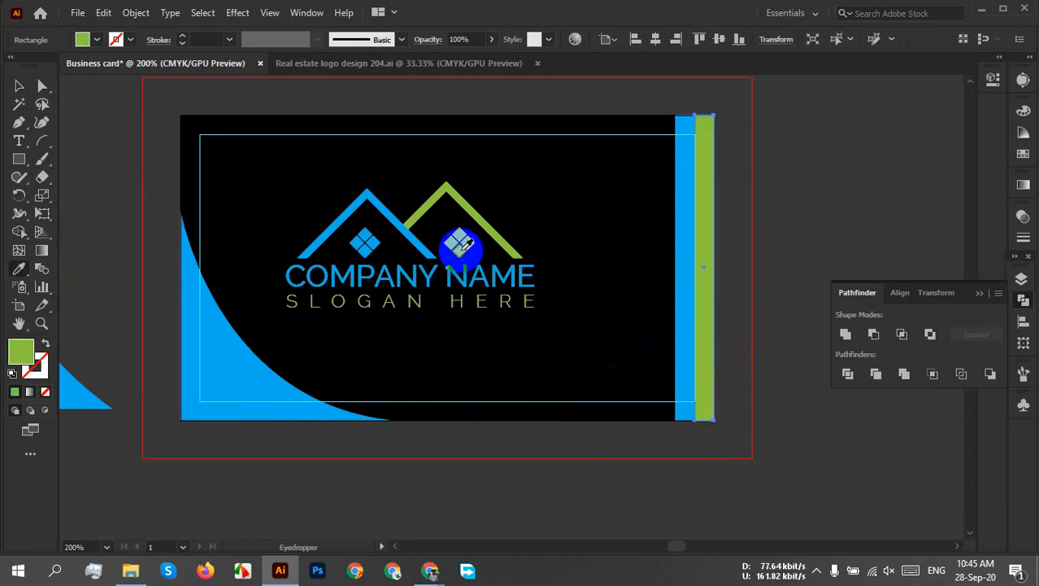
key("v")
left_click(750, 388)
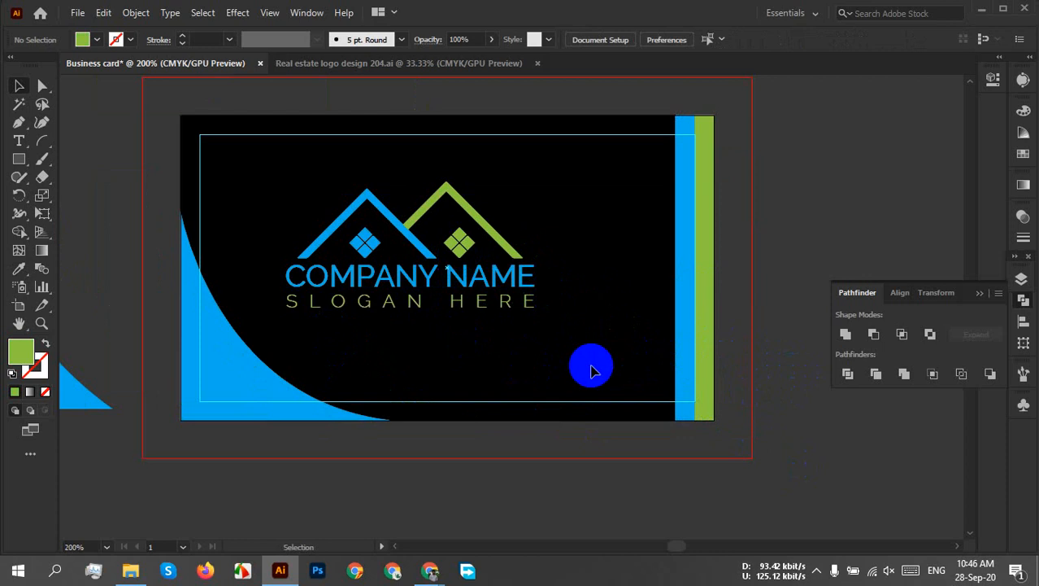
Check the logo group, collapse the Pathfinder options, and bring the card's lower area into view
scroll(591, 366, "down", 1)
left_click_drag(610, 379, 628, 412)
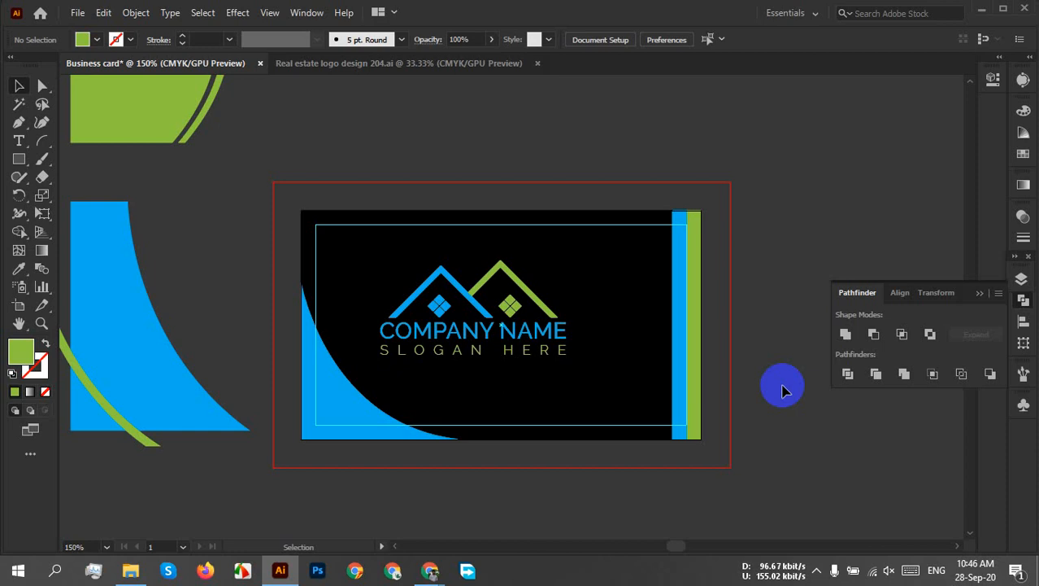
left_click_drag(592, 278, 534, 332)
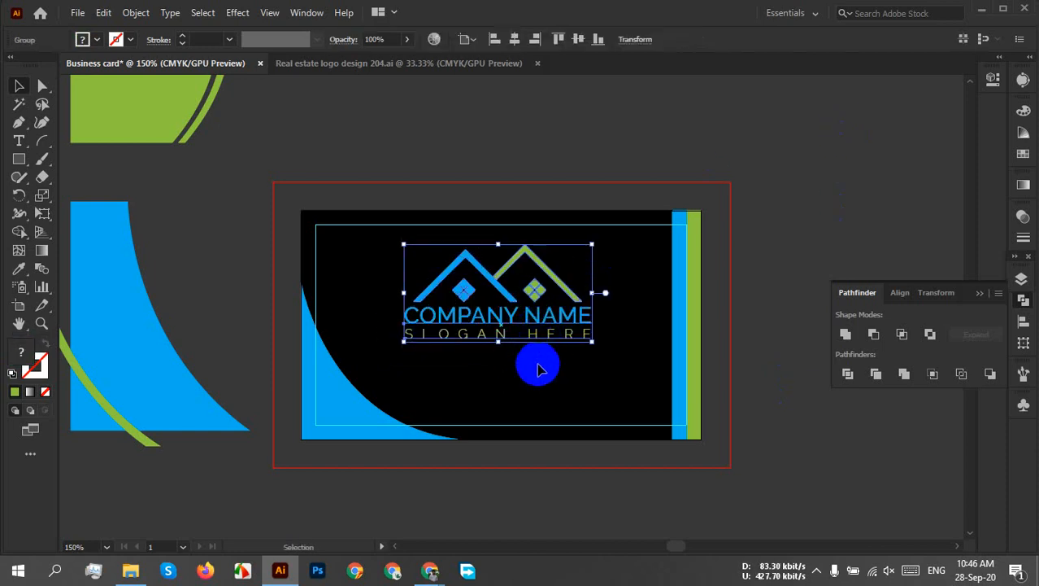
left_click(479, 407)
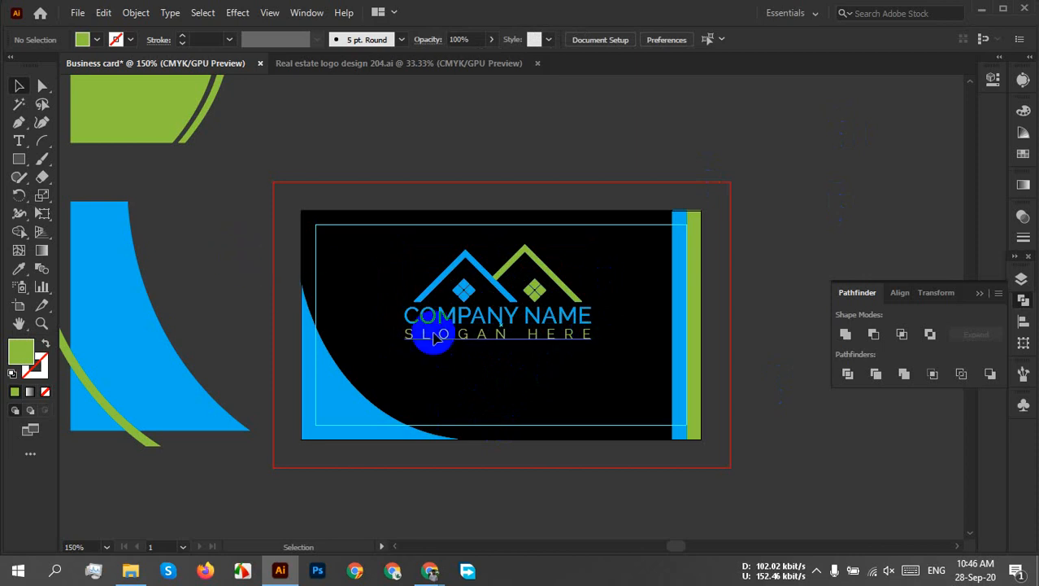
scroll(433, 411, "up", 3)
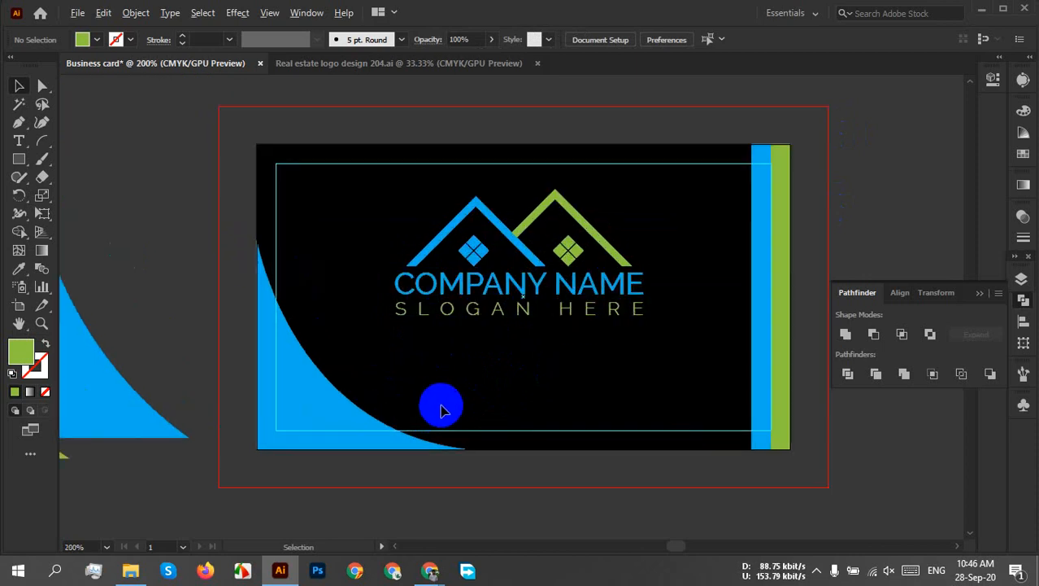
left_click(980, 292)
scroll(640, 356, "down", 1)
left_click_drag(683, 405, 678, 385)
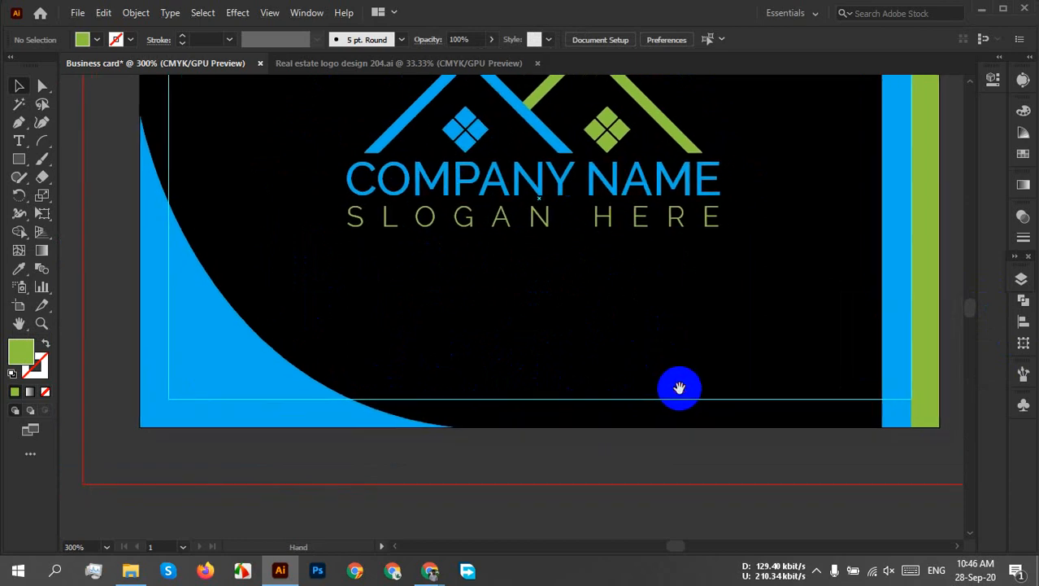
left_click(407, 365)
type("www")
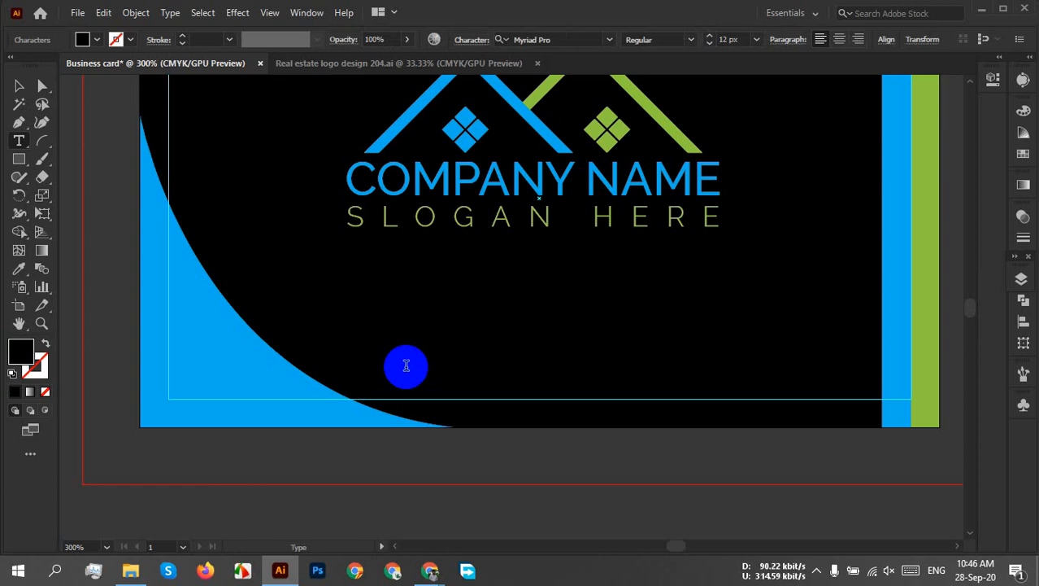
key("ctrl+a")
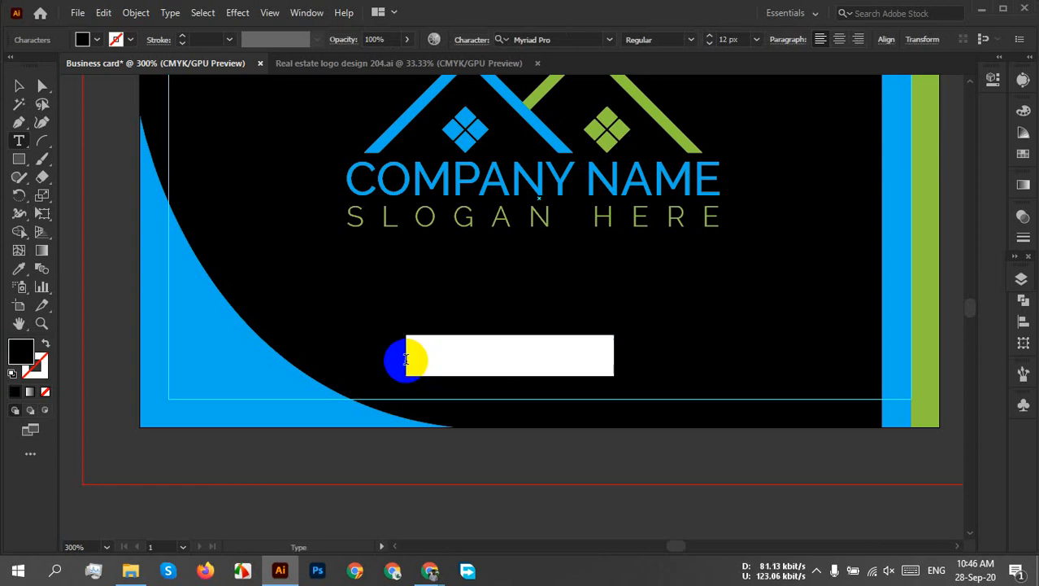
left_click(87, 42)
left_click(31, 65)
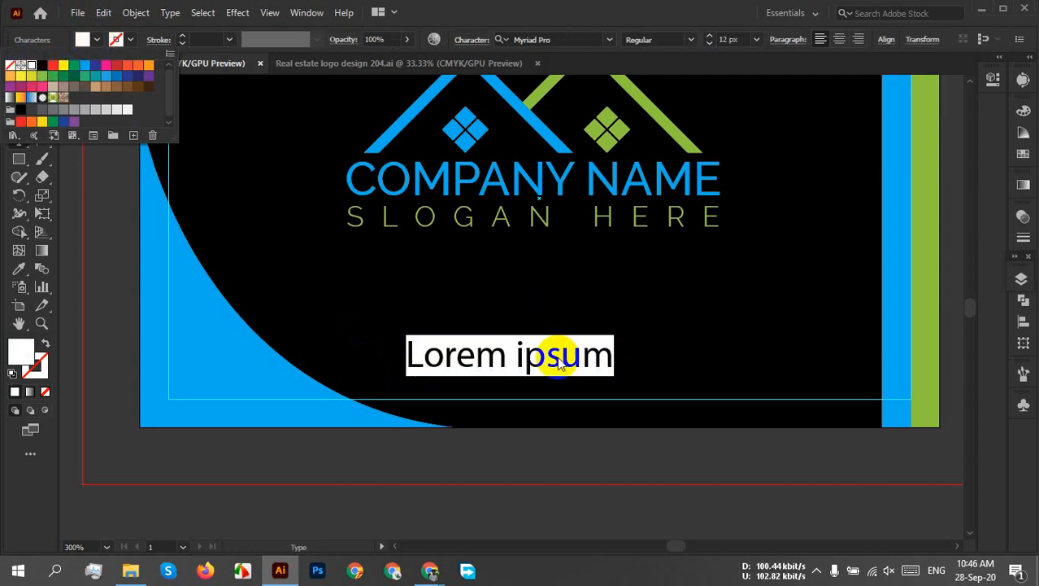
key("Escape")
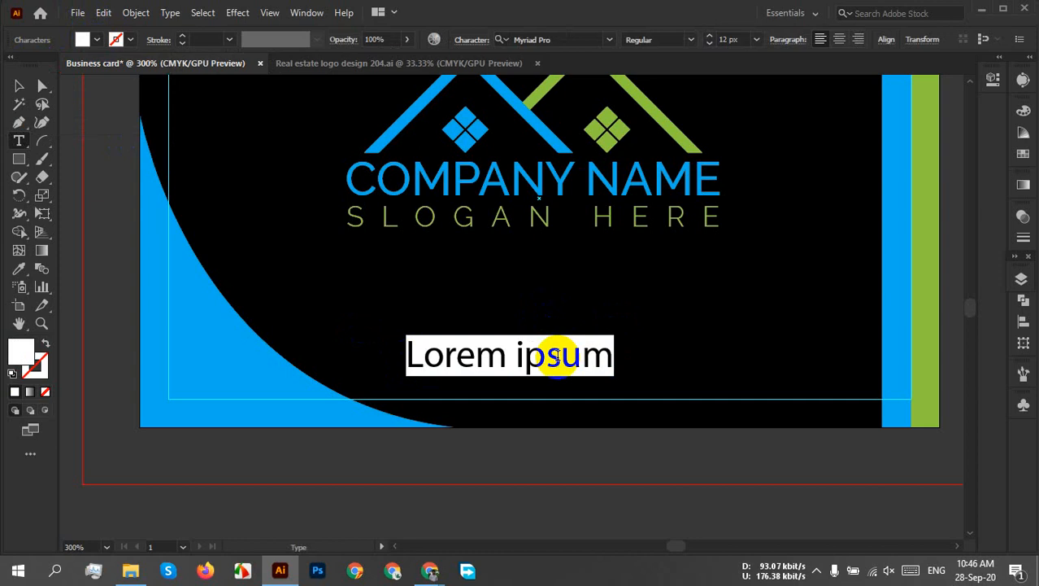
type("www.websitename.com")
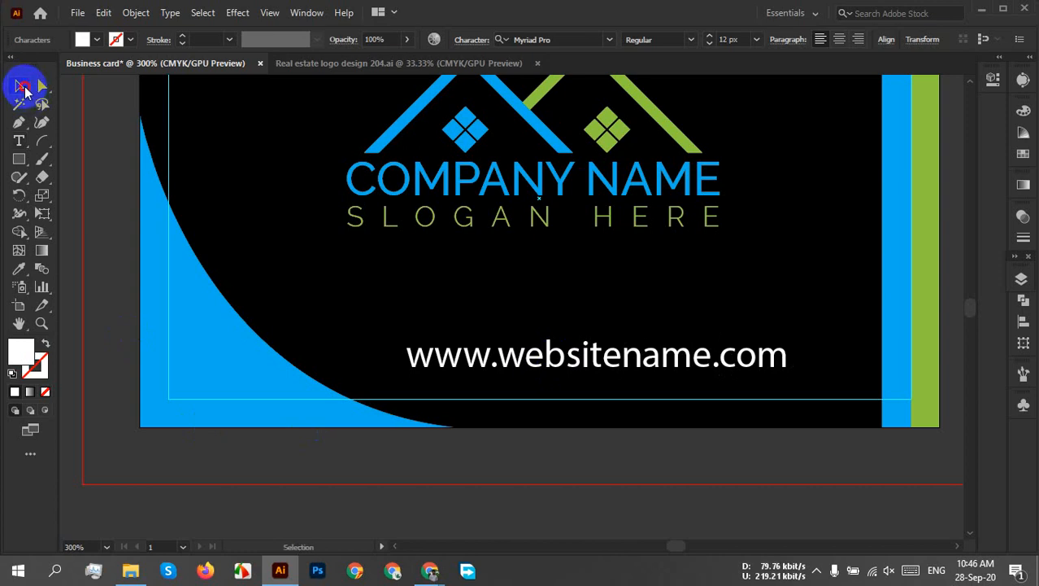
left_click(24, 91)
Set the website text to 10 px Lato Light
left_click_drag(691, 361, 696, 380)
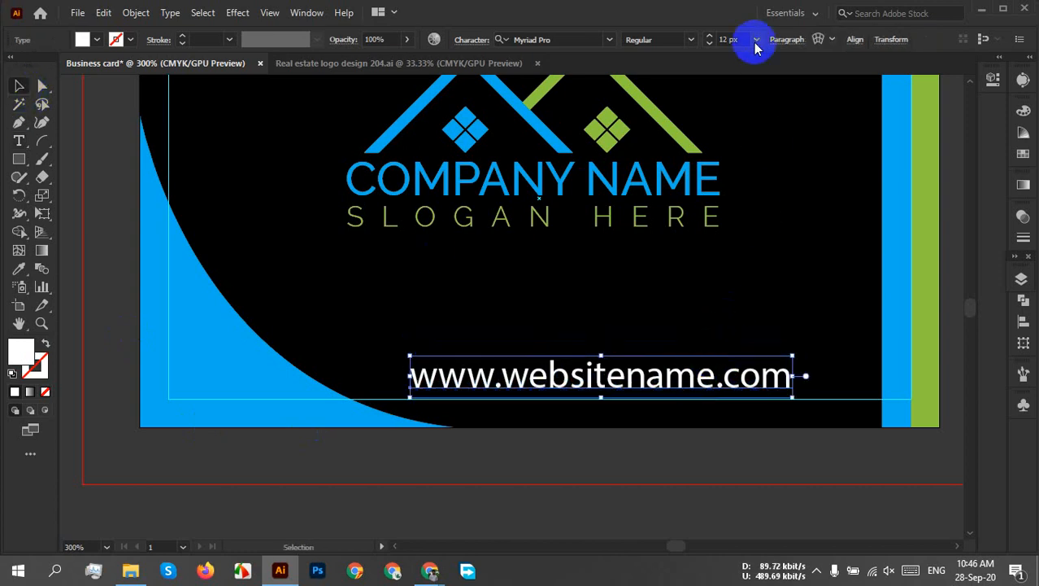
left_click(756, 41)
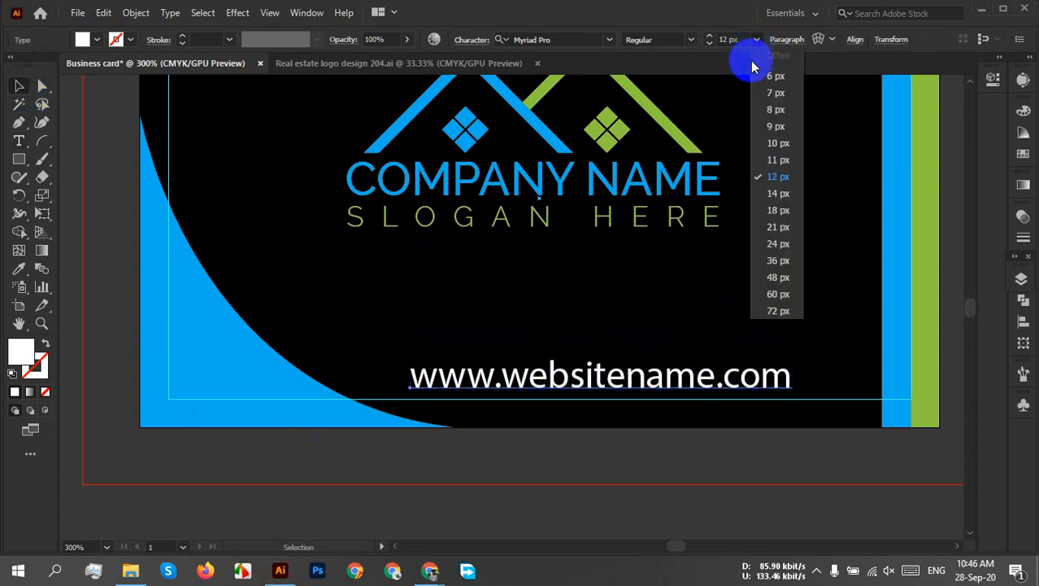
left_click(773, 150)
left_click(594, 39)
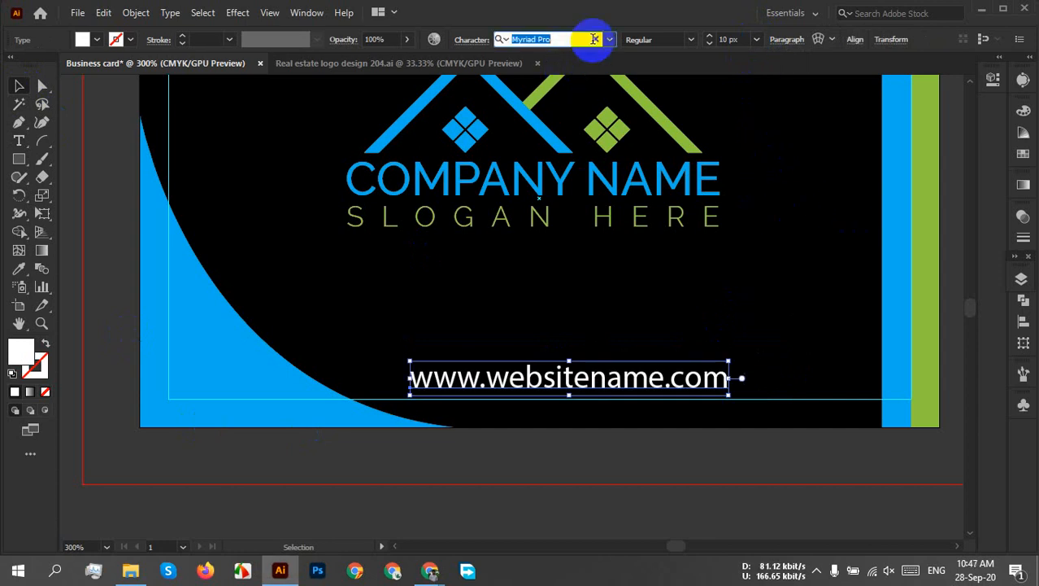
type("lato")
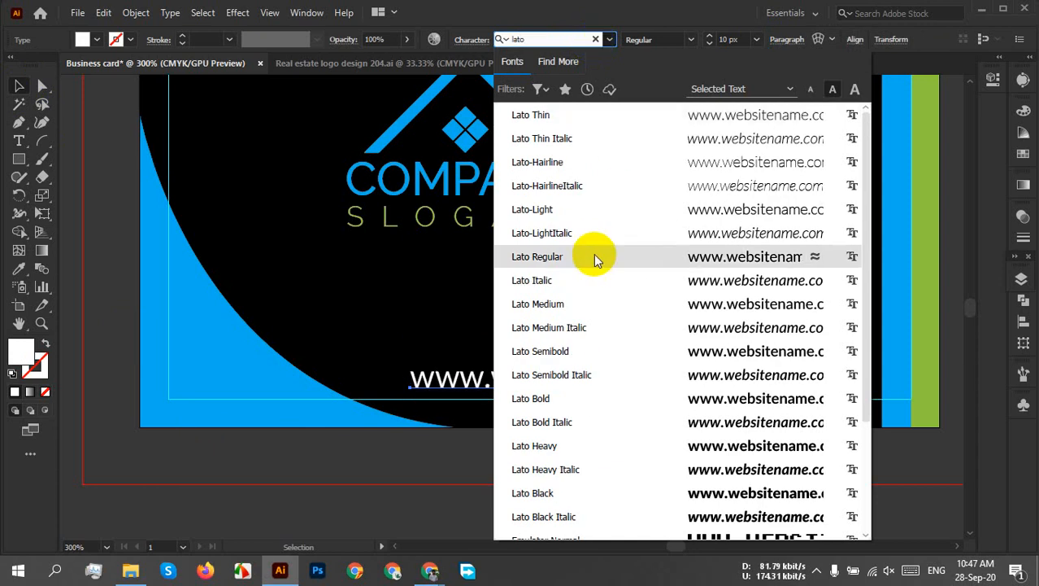
left_click(594, 257)
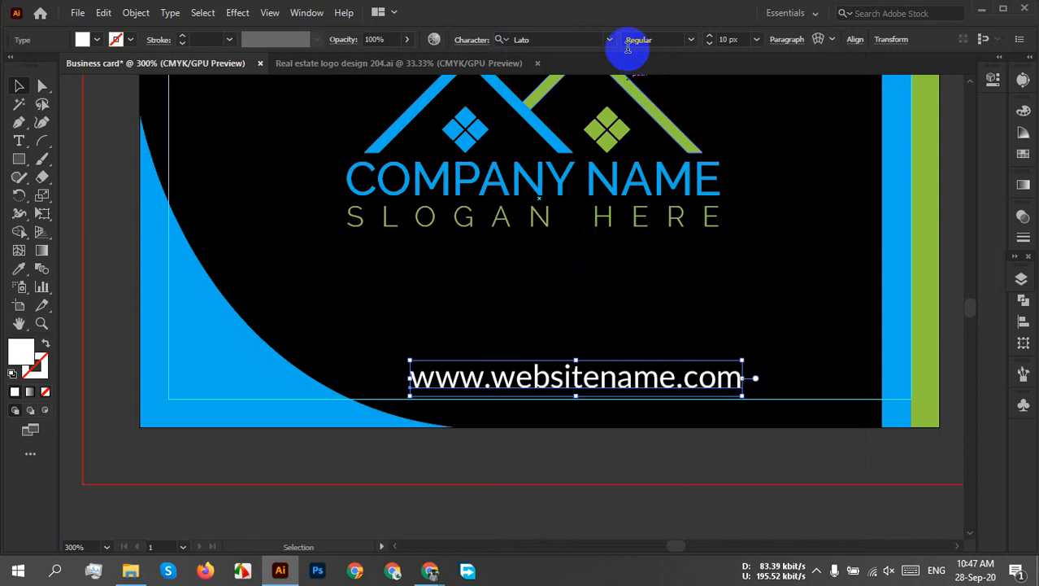
left_click(690, 39)
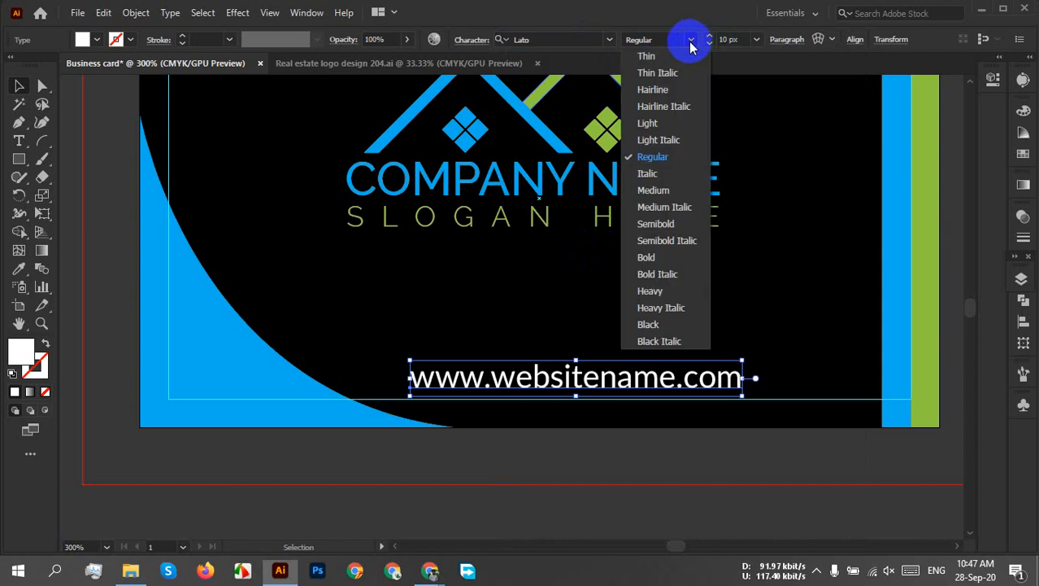
left_click(686, 123)
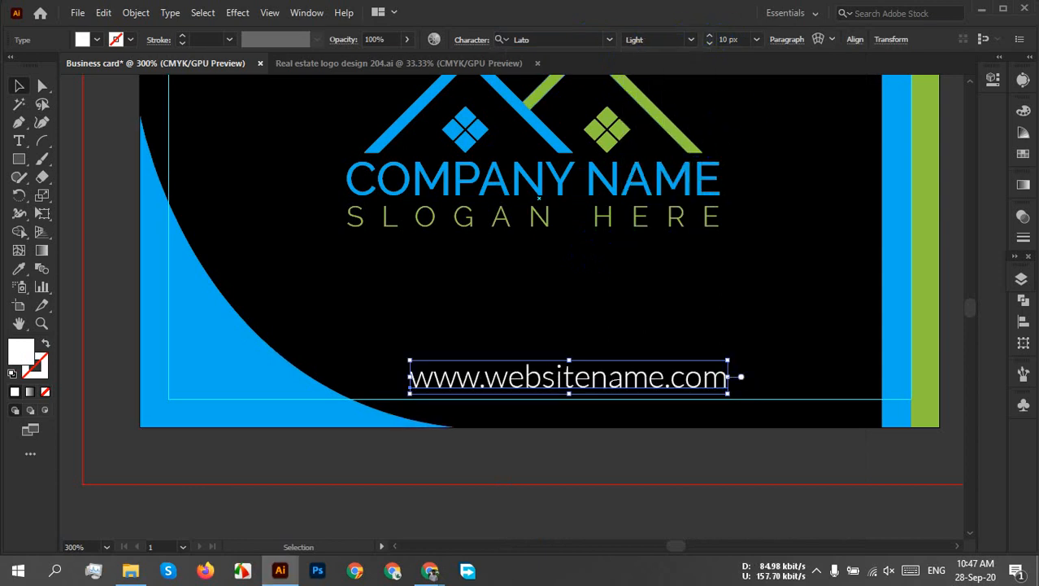
Give the website text 200 tracking and shift it slightly left
left_click(798, 41)
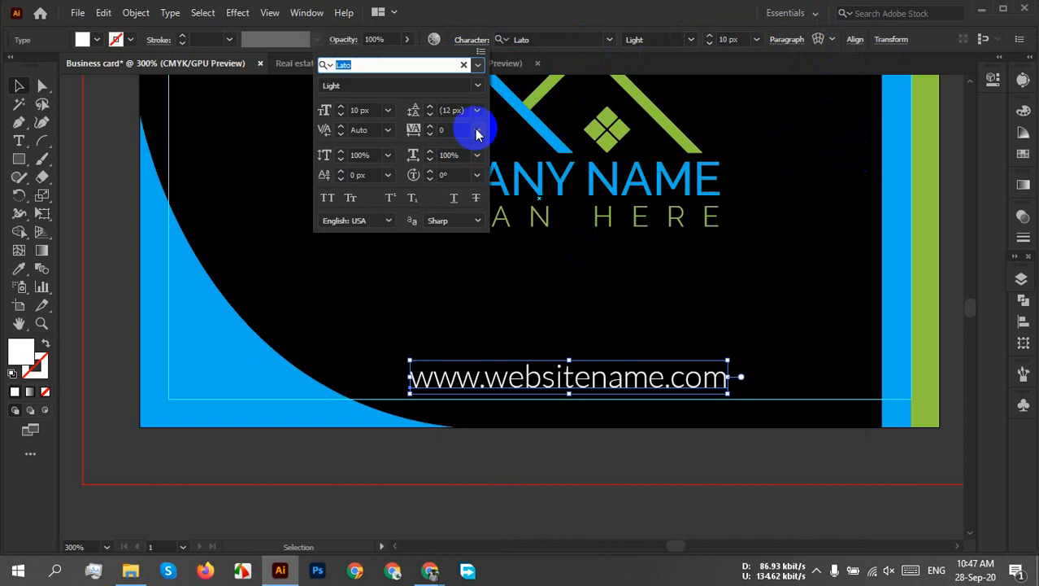
left_click(478, 130)
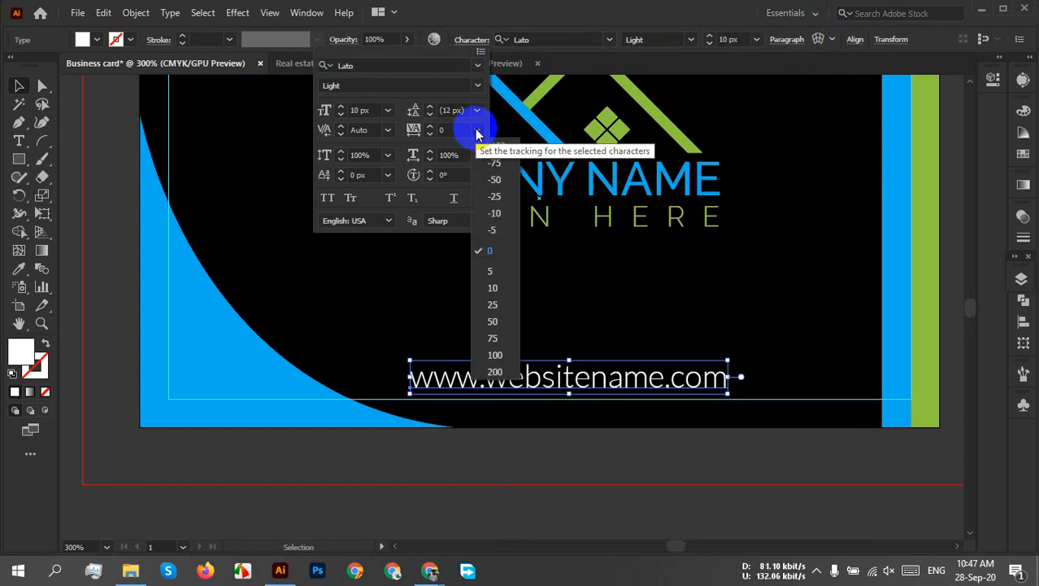
left_click(503, 371)
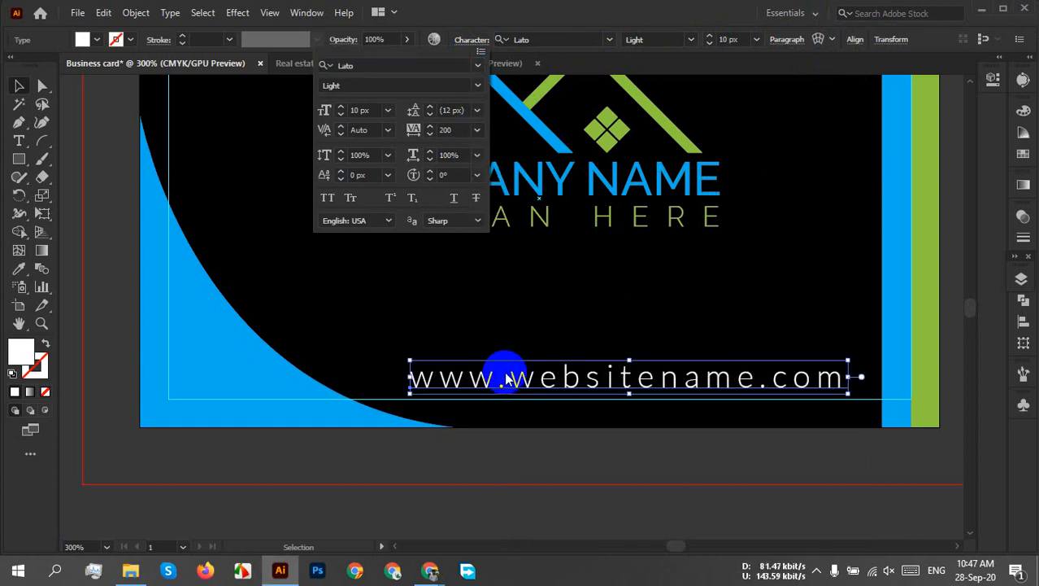
mouse_move(709, 383)
left_mouse_down()
mouse_move(691, 374)
mouse_move(698, 382)
left_mouse_up()
left_click(776, 301)
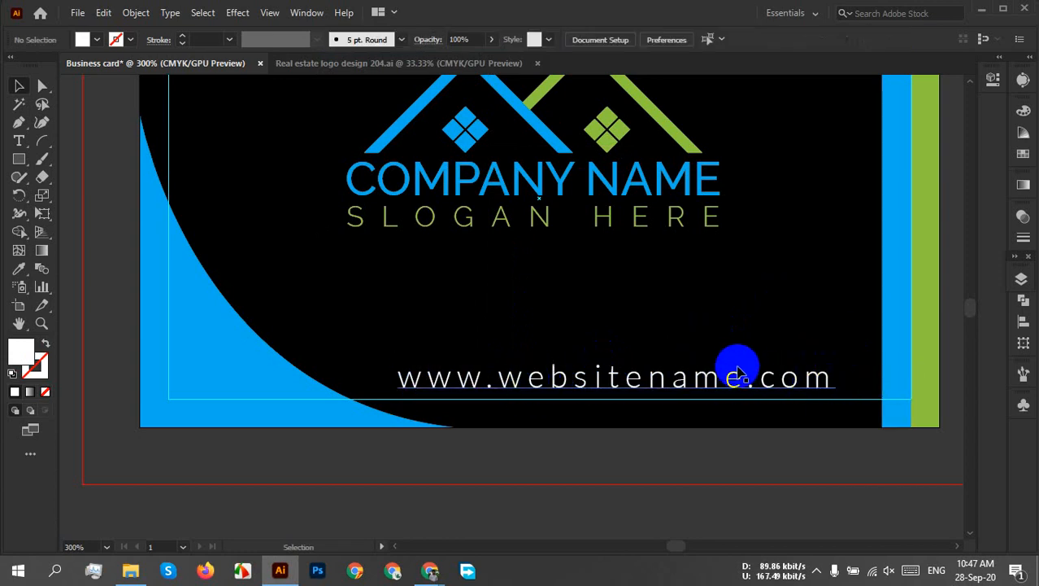
Zoom and pan to bring the card's website line into view
scroll(739, 370, "down", 4)
scroll(786, 370, "up", 2)
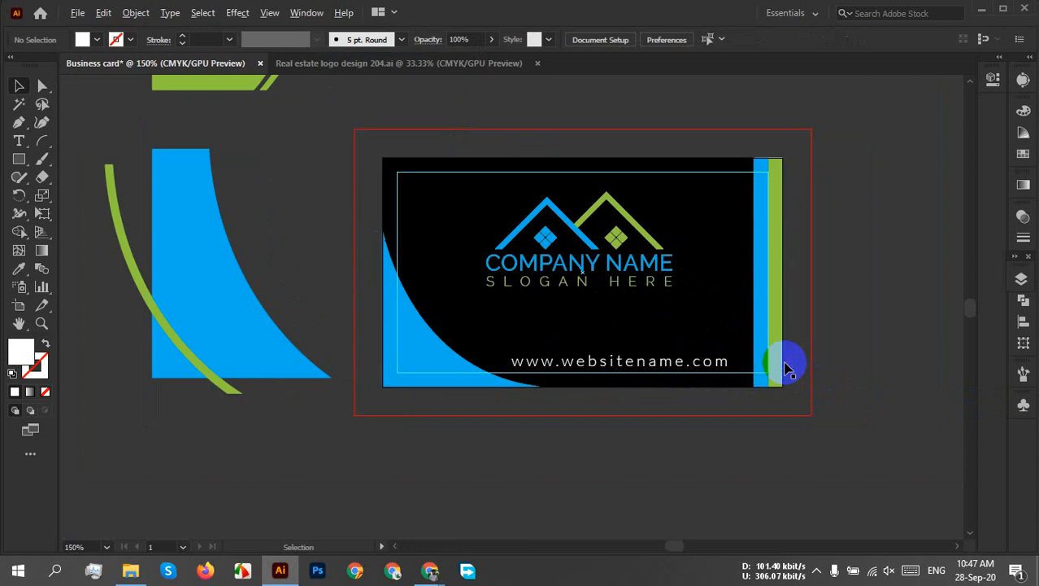
scroll(854, 355, "down", 2)
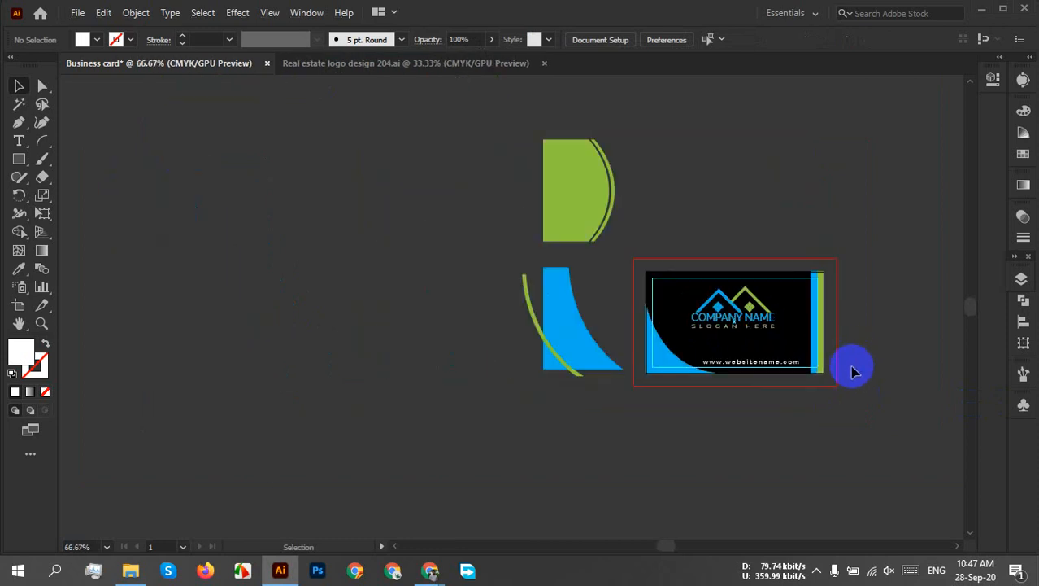
scroll(847, 375, "up", 1)
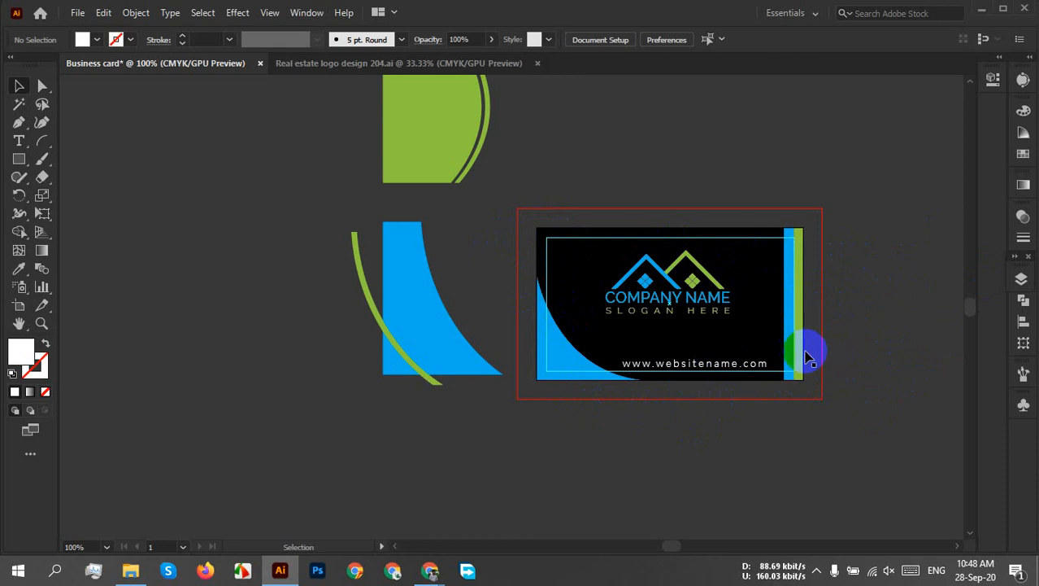
scroll(806, 356, "up", 1)
left_click_drag(893, 324, 892, 340)
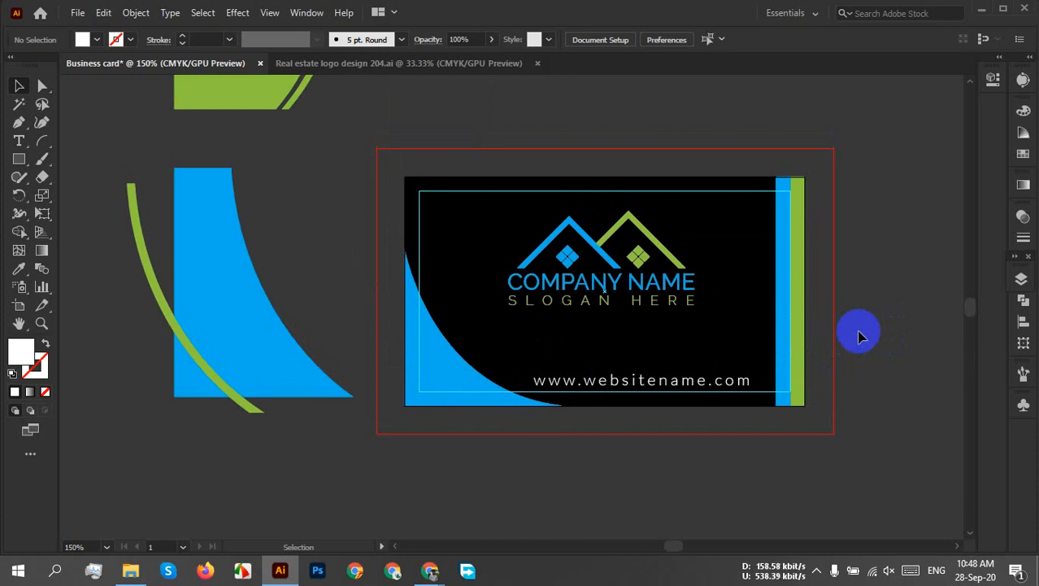
Select the website text, review its character settings, and reposition it further left
left_click(575, 379)
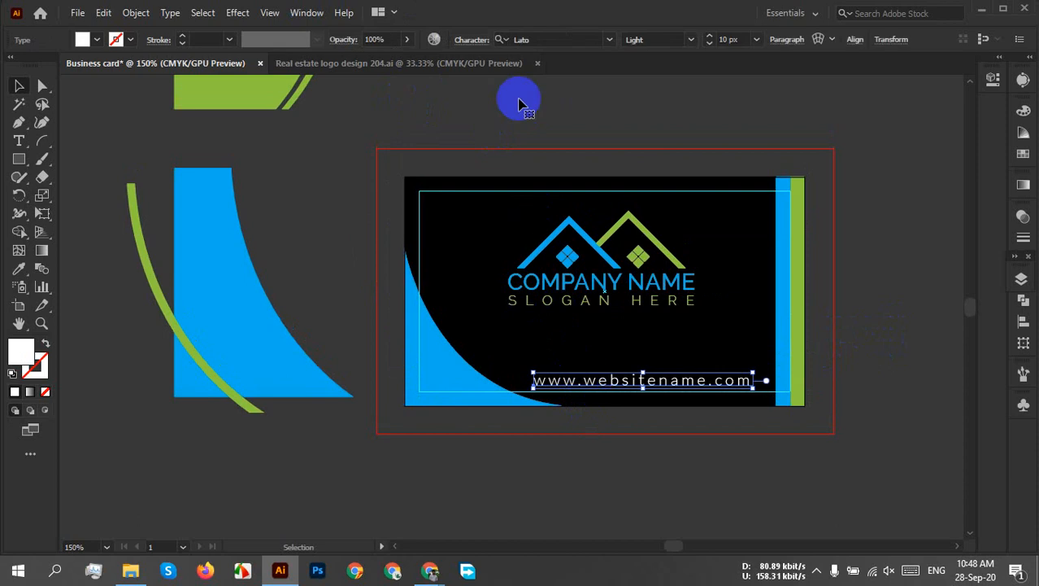
left_click(471, 41)
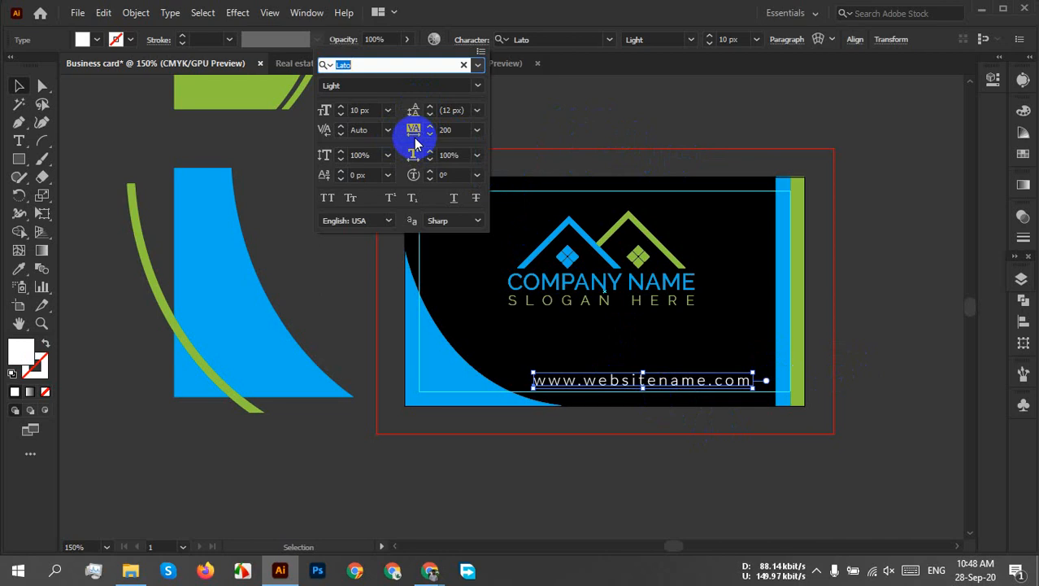
left_click(635, 133)
left_click(865, 402)
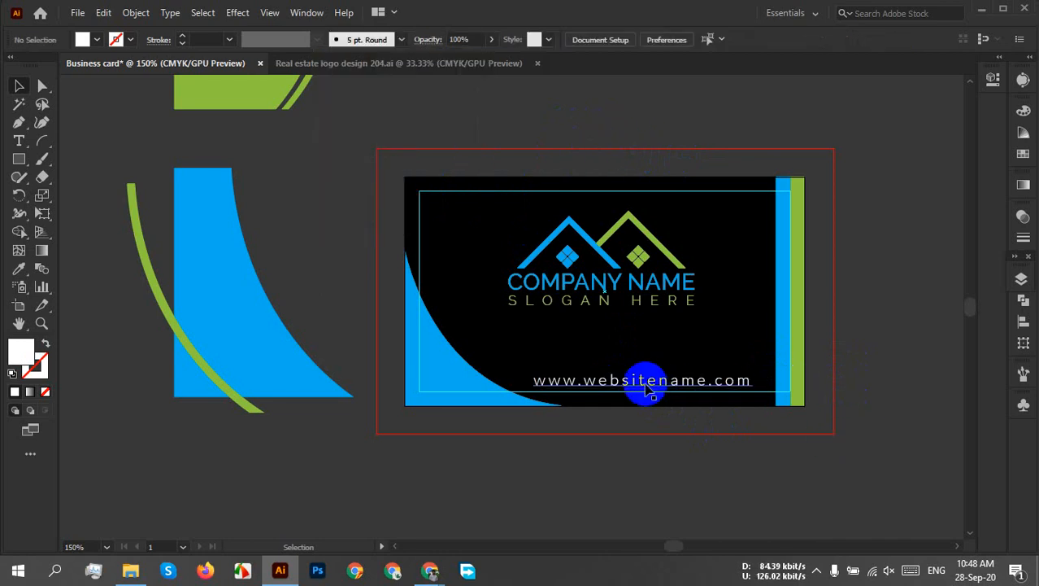
left_click(633, 382)
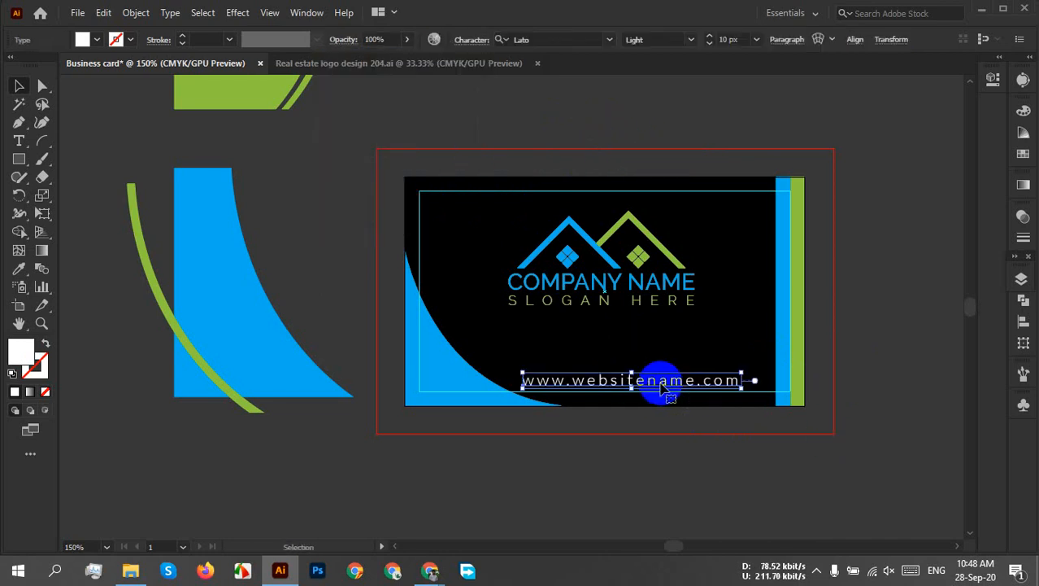
left_click(847, 356)
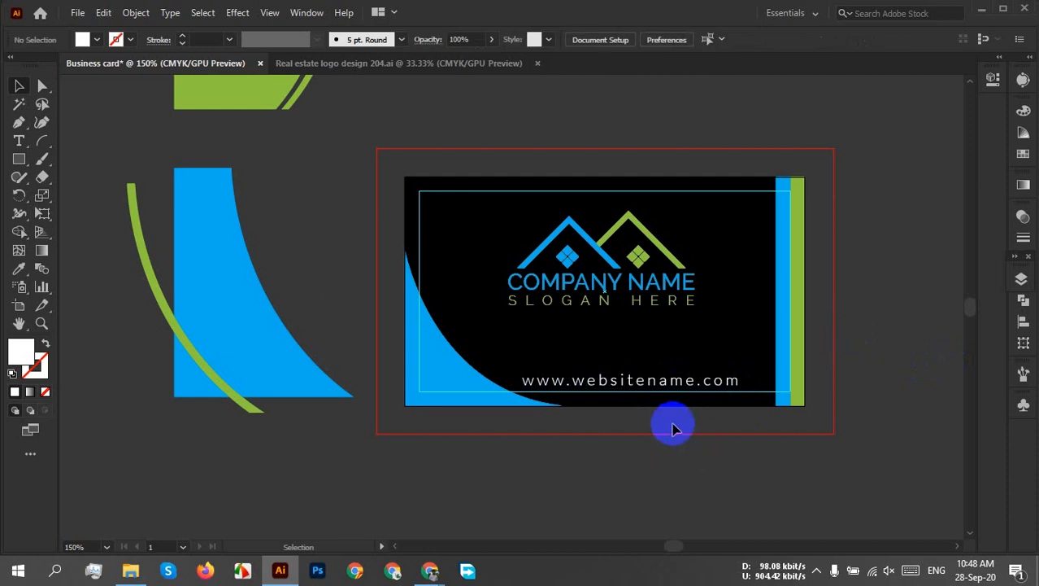
left_click(661, 381)
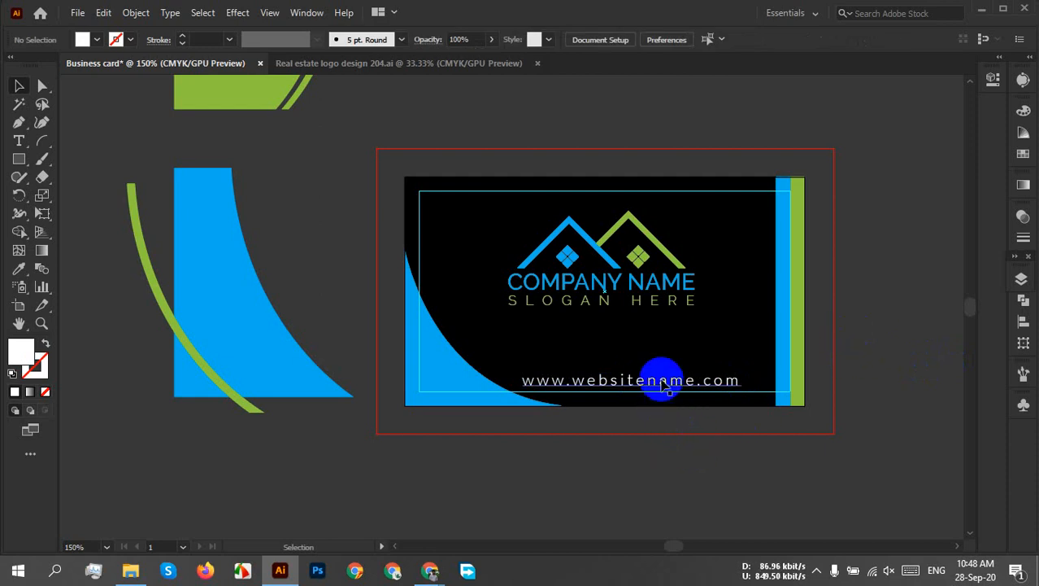
left_click(858, 299)
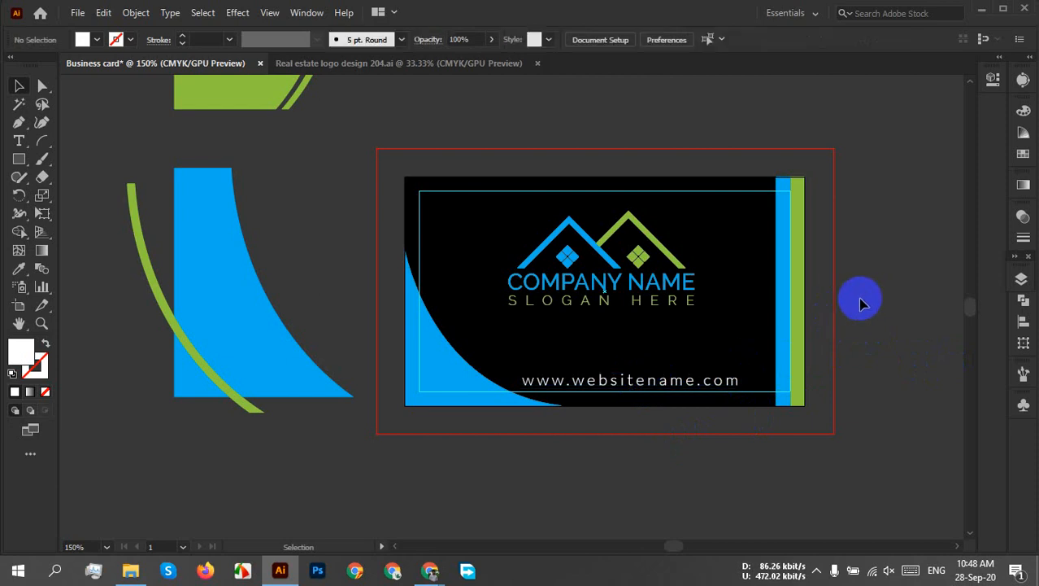
Delete the spare blue shape and arc, close Real estate logo design 204.ai, and start a new document
scroll(429, 318, "down", 2)
left_click_drag(332, 311, 345, 354)
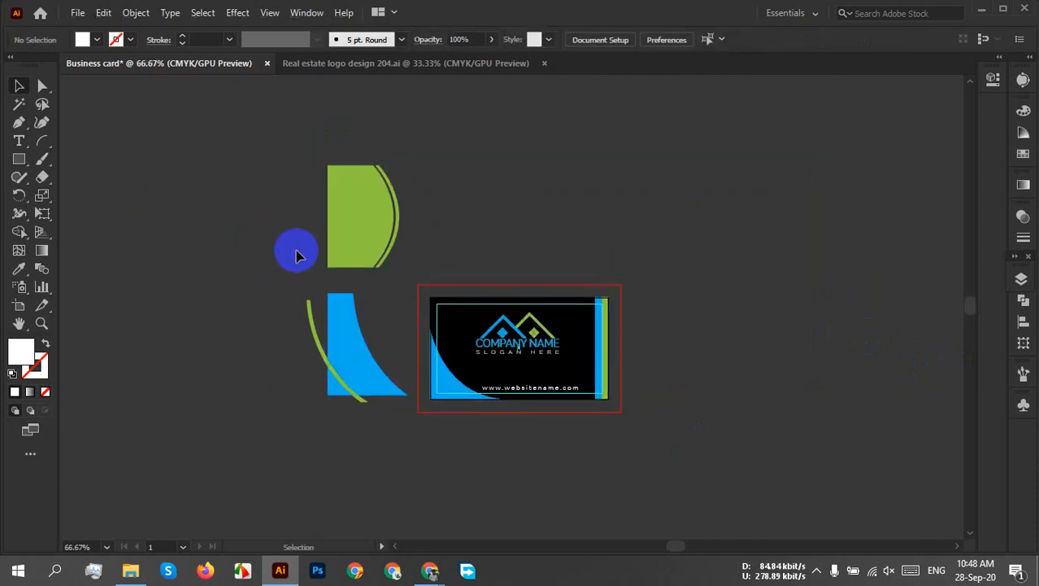
left_click_drag(206, 96, 389, 477)
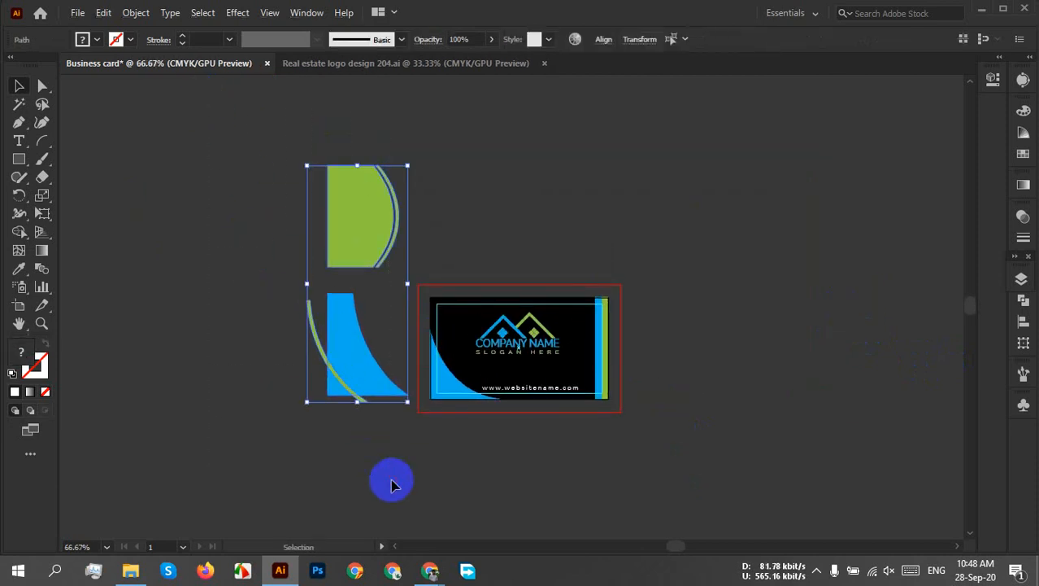
left_click(318, 360)
left_click_drag(270, 346, 363, 412)
key("Delete")
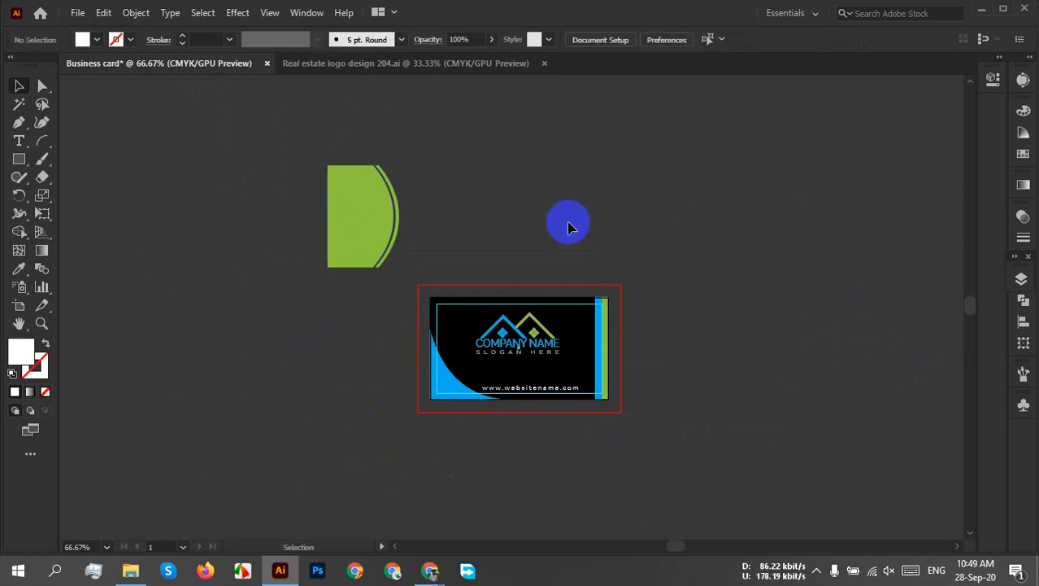
left_click(544, 63)
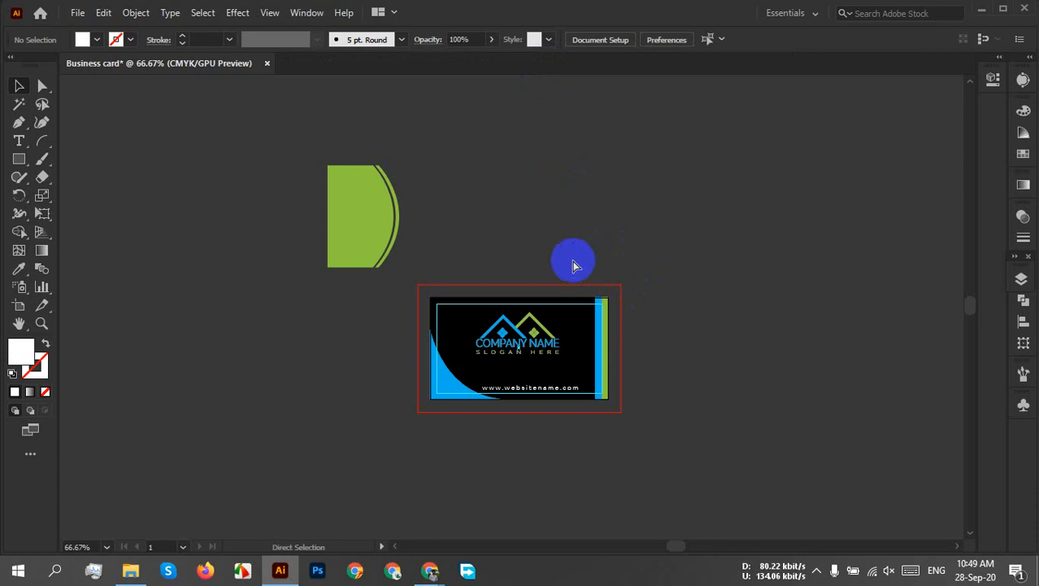
key("ctrl+n")
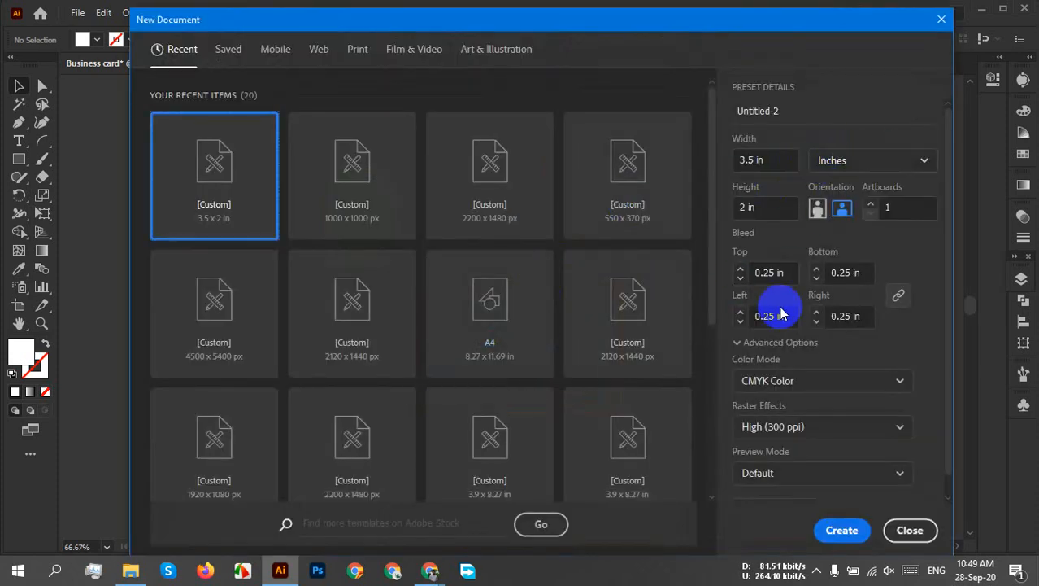
Create the 3.5 × 2 in document named 'Business card front'
left_click(786, 110)
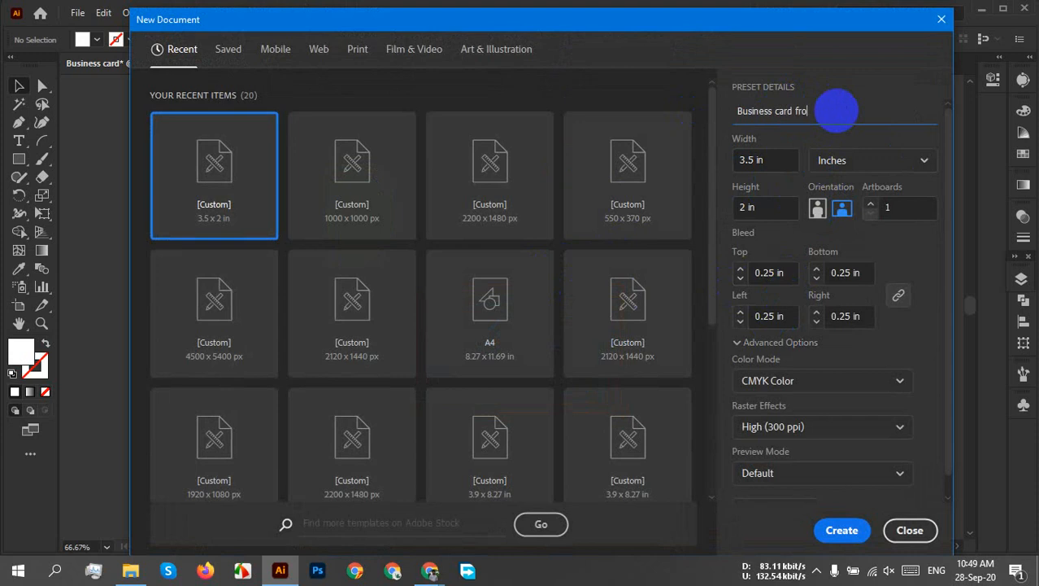
left_click(843, 537)
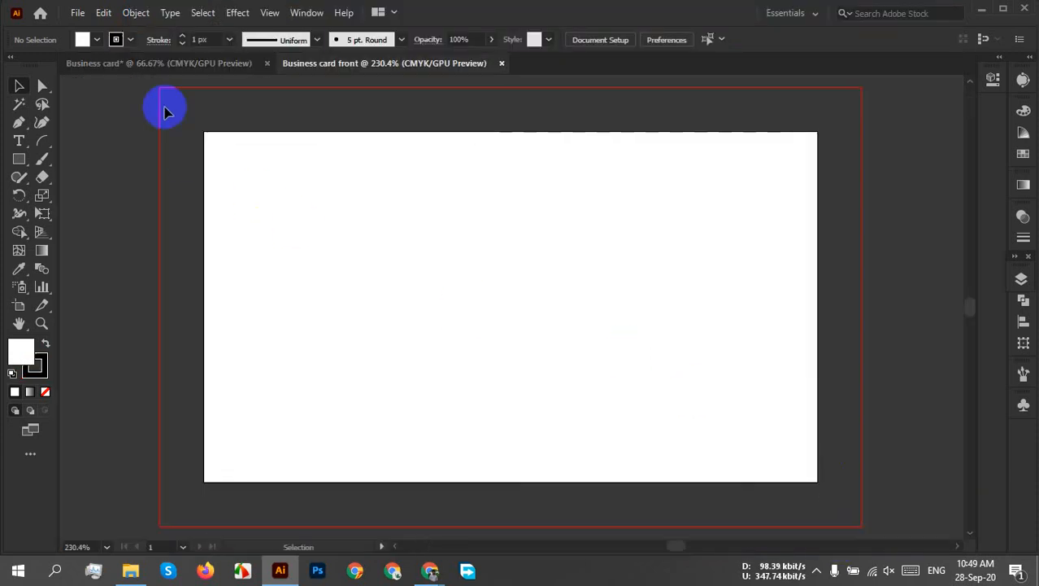
Draw a 3.5 × 2 in rectangle with no stroke and a black fill
left_click(18, 157)
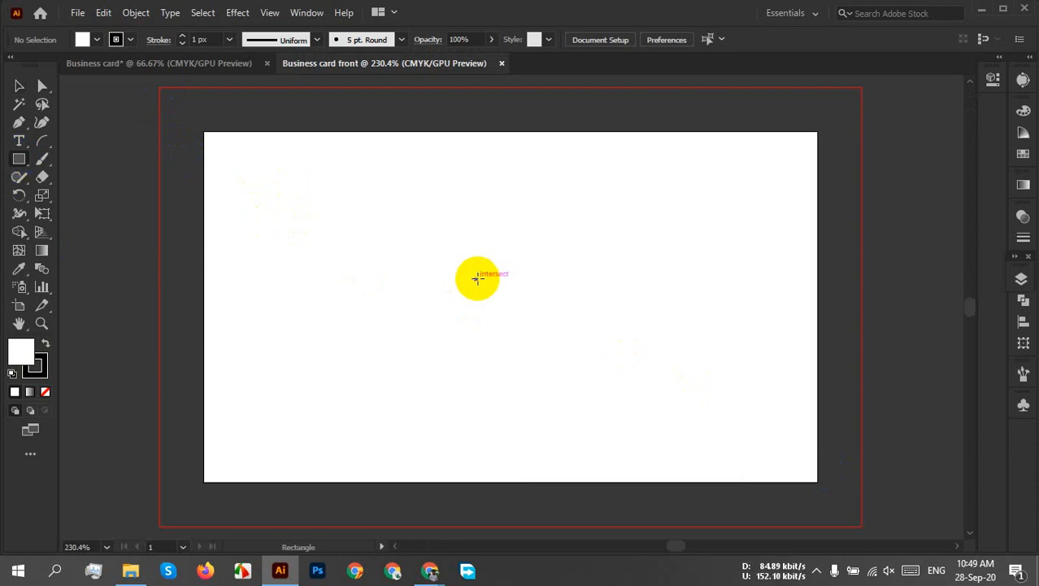
left_click(283, 166)
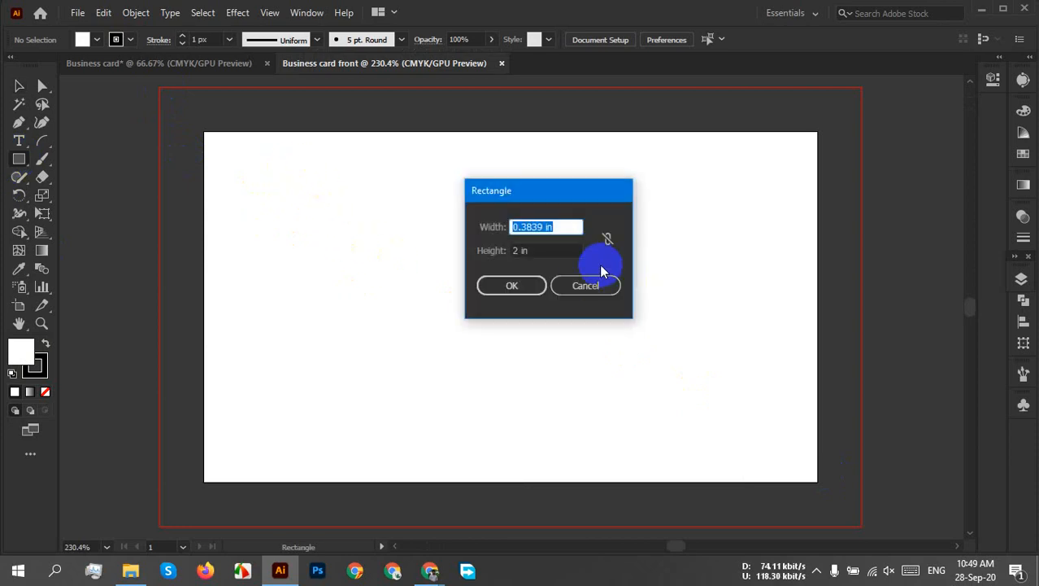
type("3.5")
left_click(506, 287)
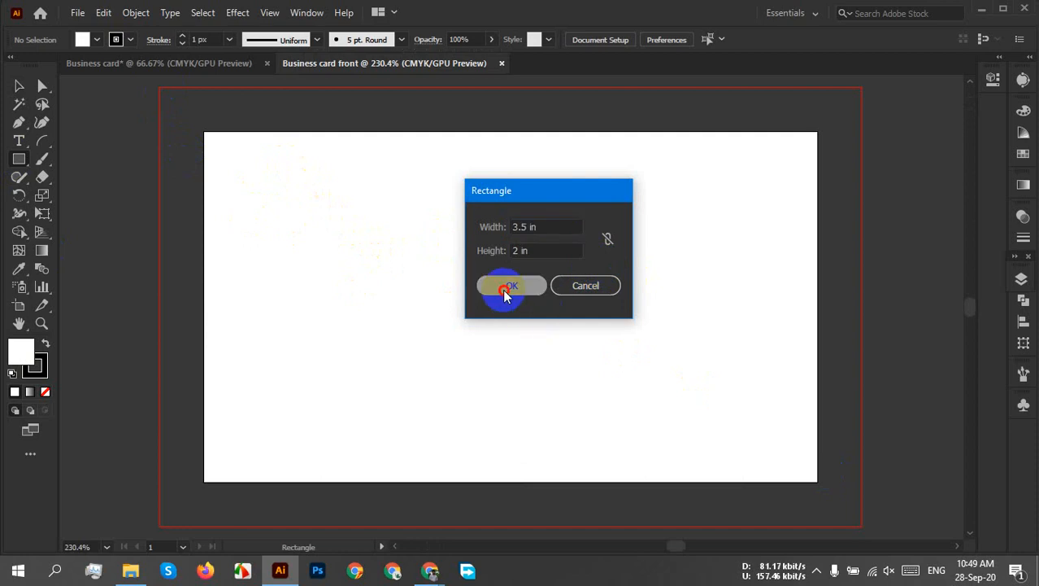
left_click(115, 39)
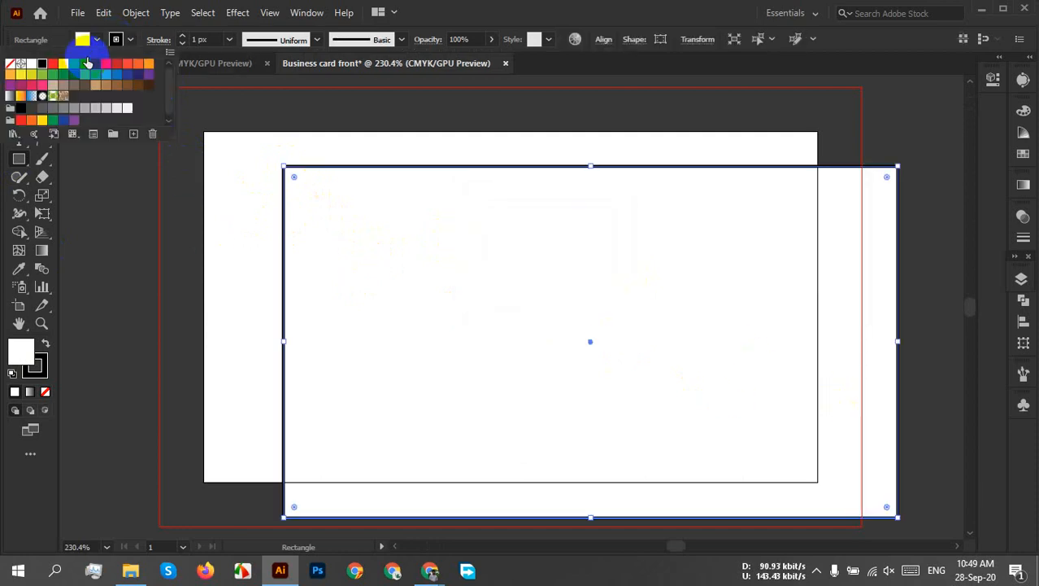
left_click(10, 65)
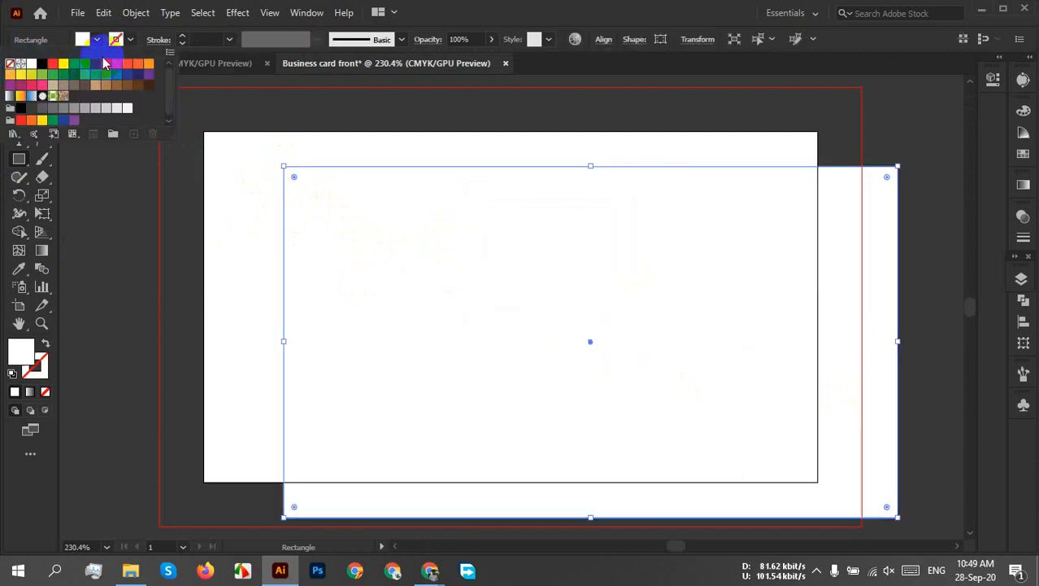
left_click(82, 39)
left_click(82, 39)
left_click(43, 65)
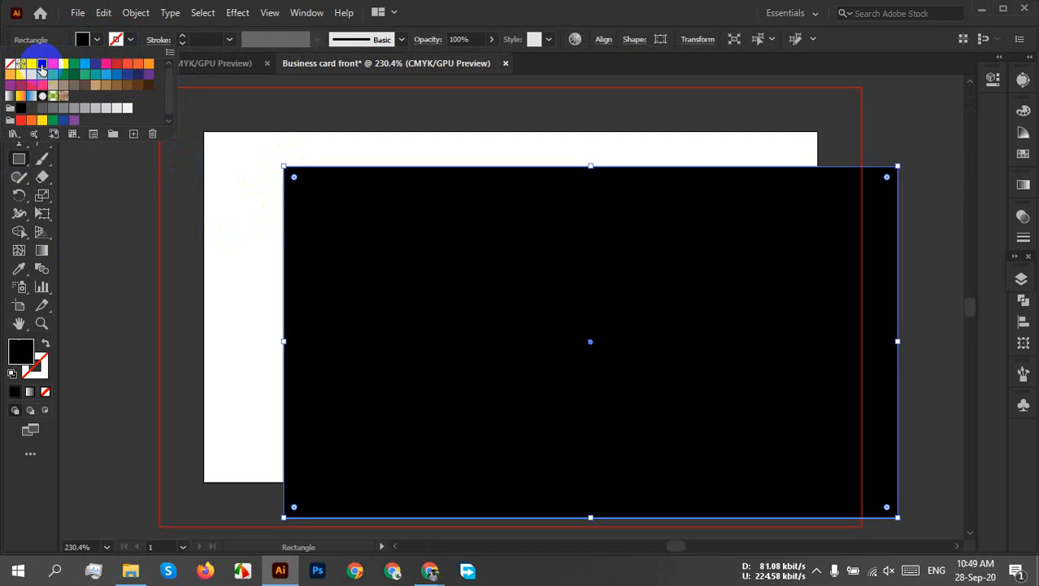
Centre the black rectangle horizontally and vertically on the artboard
left_click(600, 42)
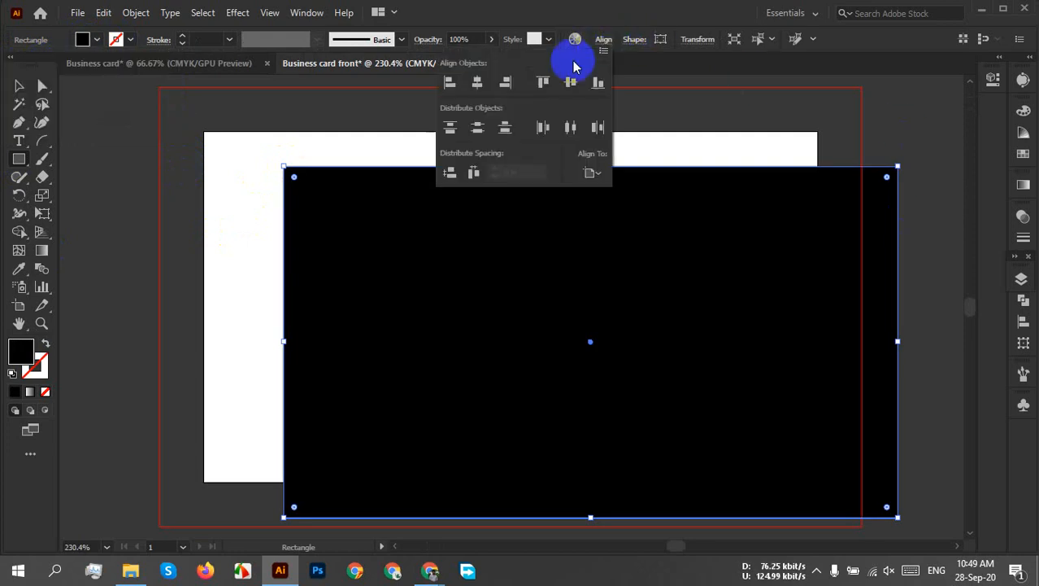
left_click(477, 83)
left_click(570, 83)
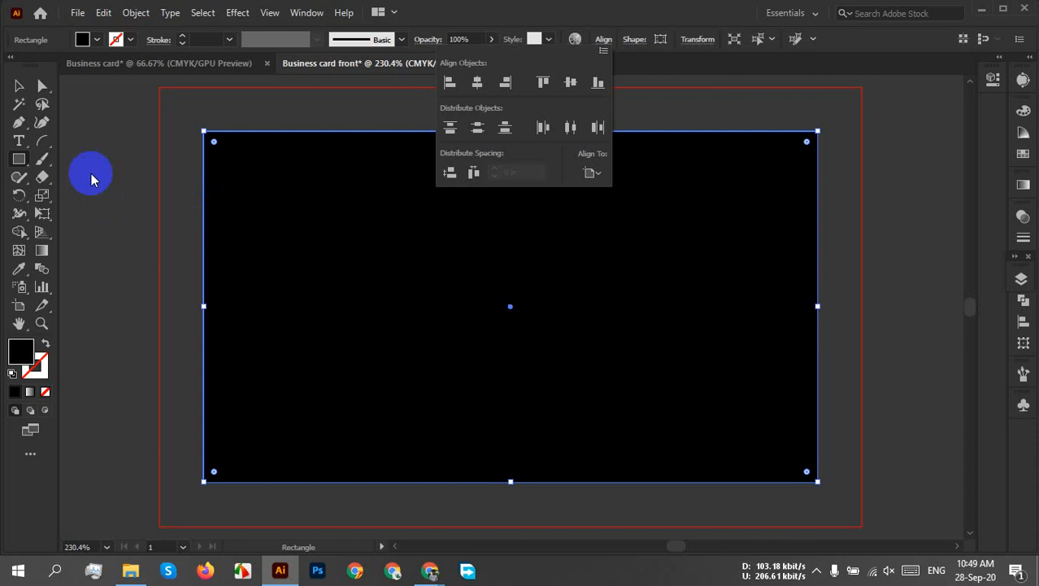
left_click(15, 86)
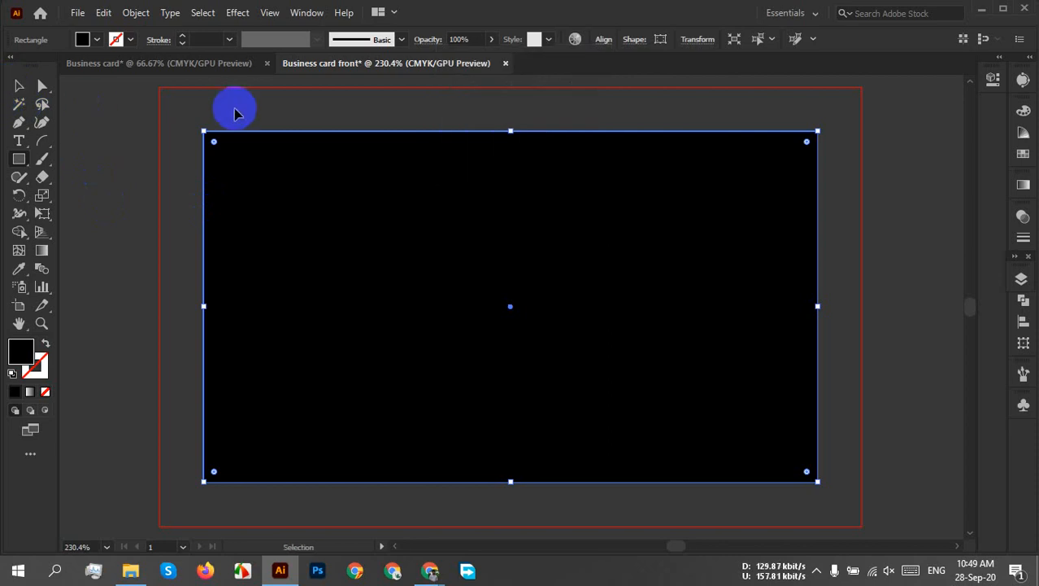
left_click(234, 113, "ctrl")
left_click(538, 324)
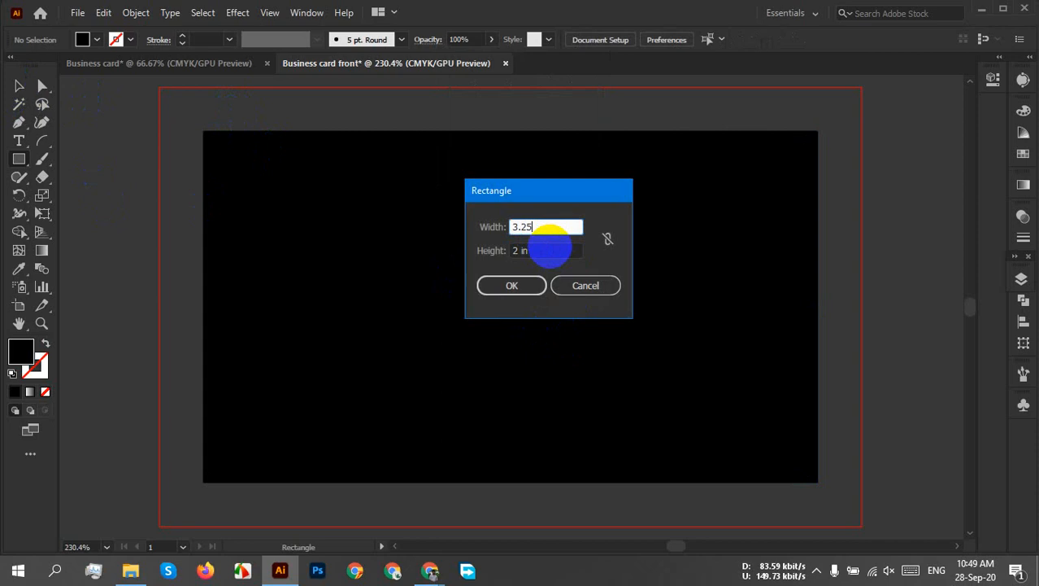
Create a 3.25 × 1.75 in rectangle centred horizontally and vertically on the card
key("Tab")
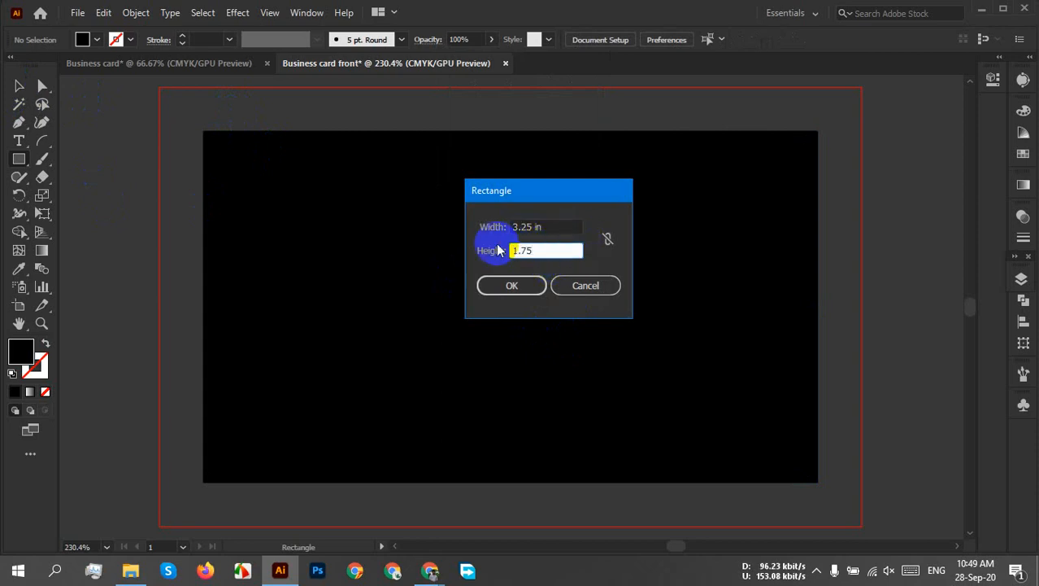
type("1.75")
left_click(510, 287)
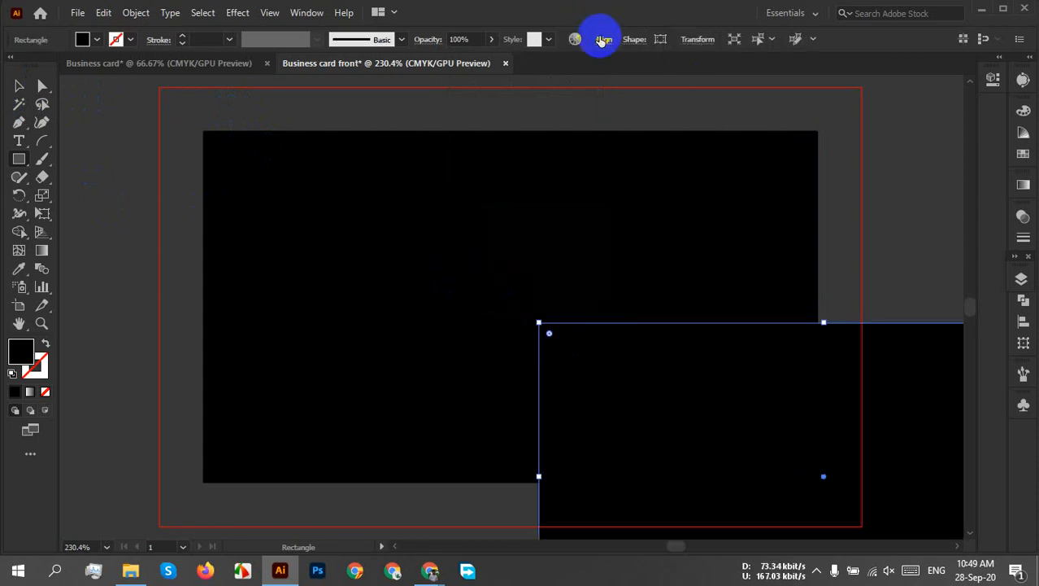
left_click(604, 39)
left_click(478, 81)
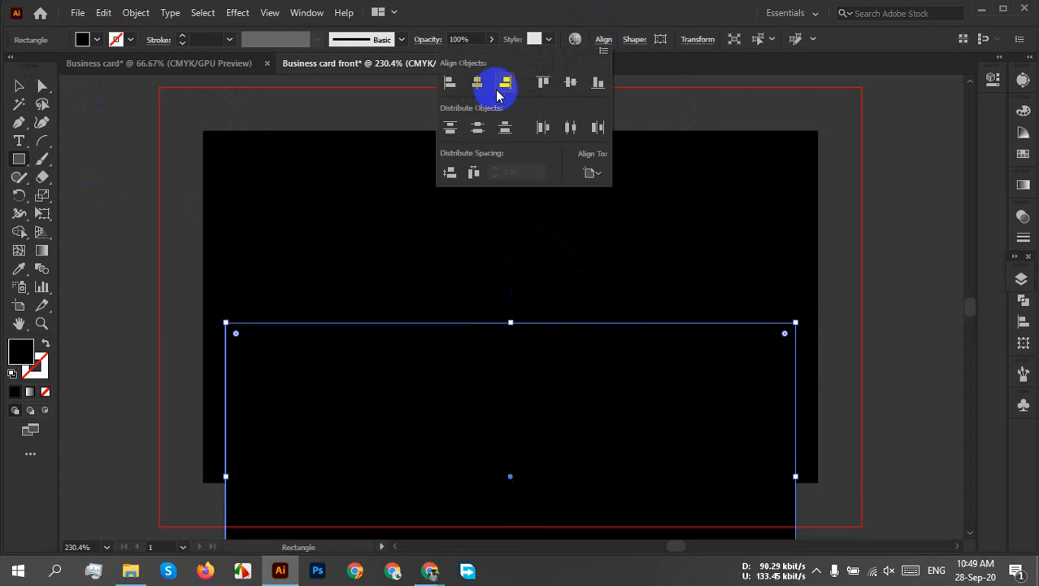
left_click(571, 81)
left_click(639, 261)
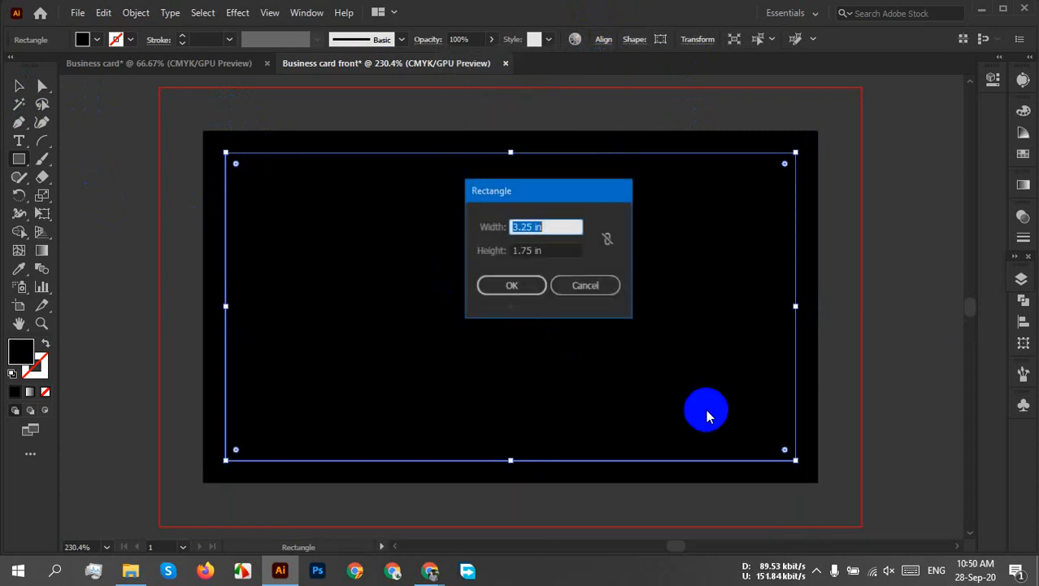
left_click(593, 285)
Convert the inner rectangle into guides
right_click(646, 254)
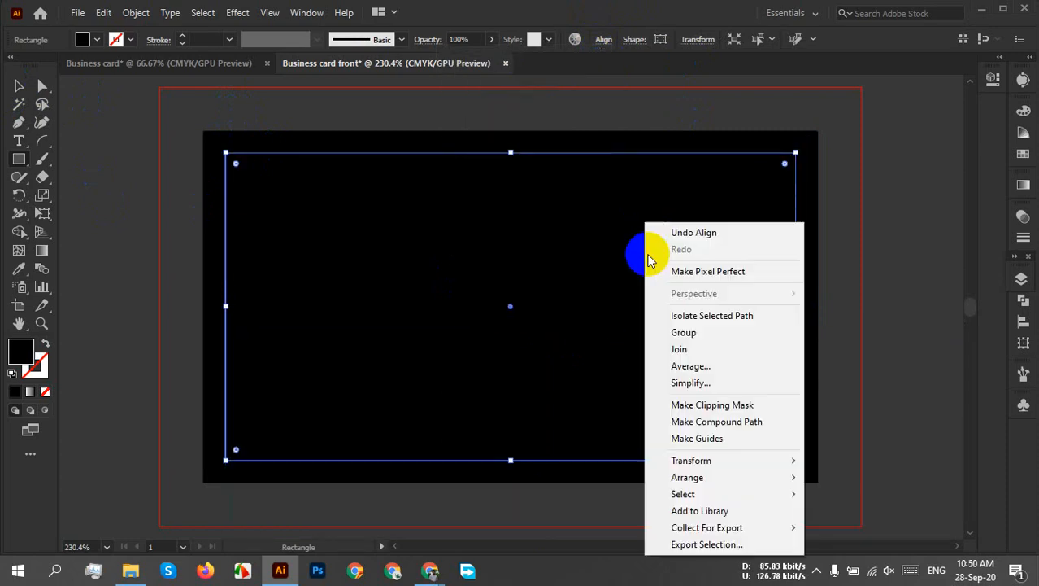
left_click(697, 438)
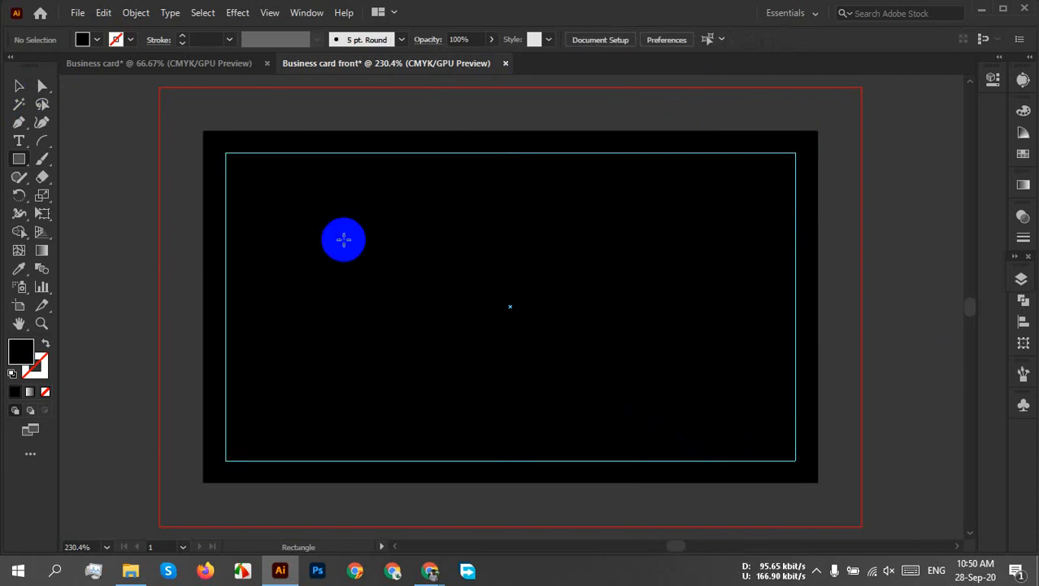
left_click(19, 86)
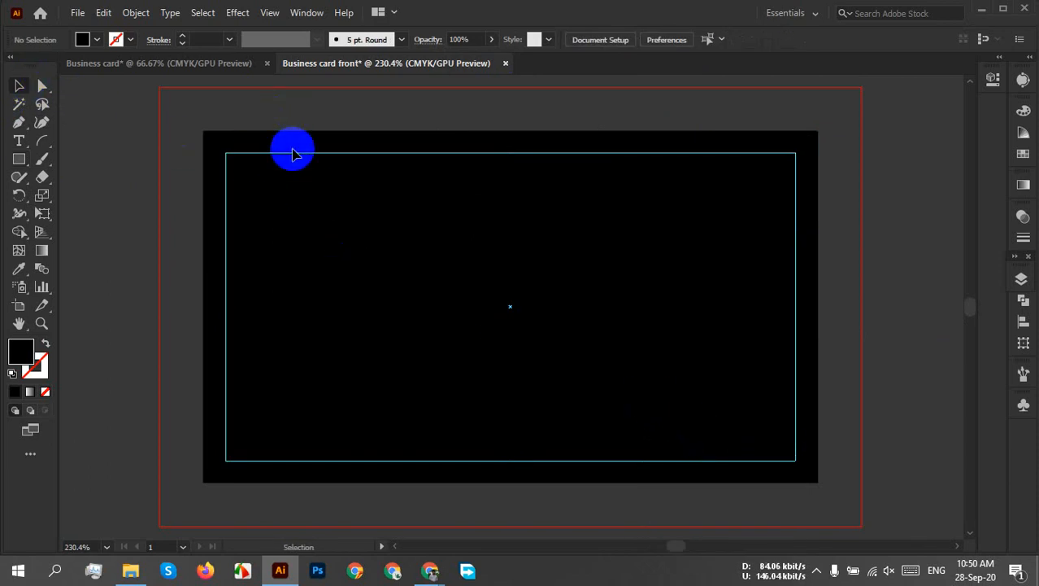
Bring the green curved panel from the Business card document onto the front card and group it
left_click_drag(292, 149, 328, 218)
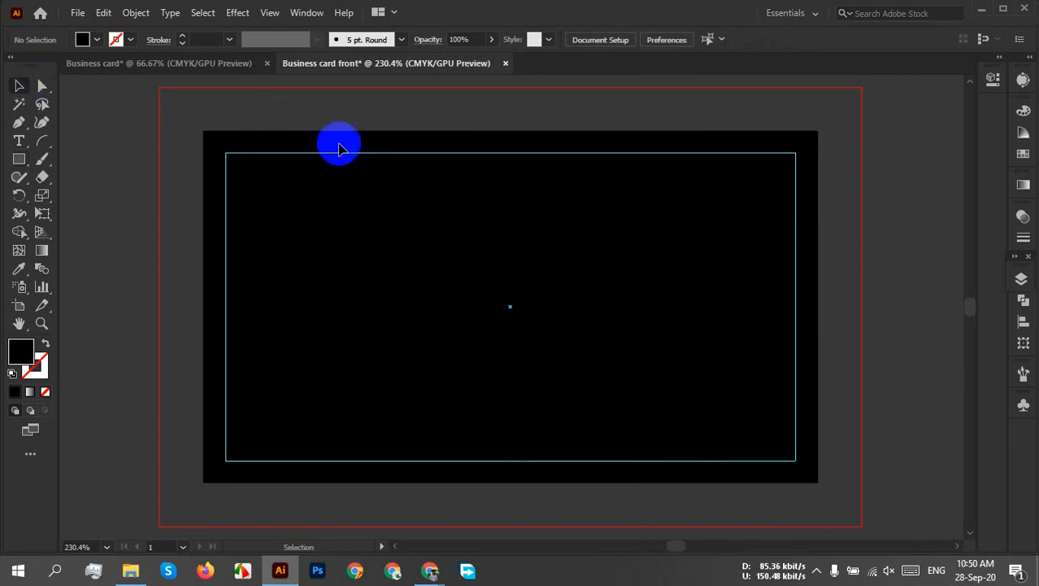
left_click(156, 62)
left_click_drag(220, 145, 455, 215)
mouse_move(378, 209)
left_mouse_down()
mouse_move(406, 97)
mouse_move(359, 70)
mouse_move(385, 221)
left_mouse_up()
right_click(385, 218)
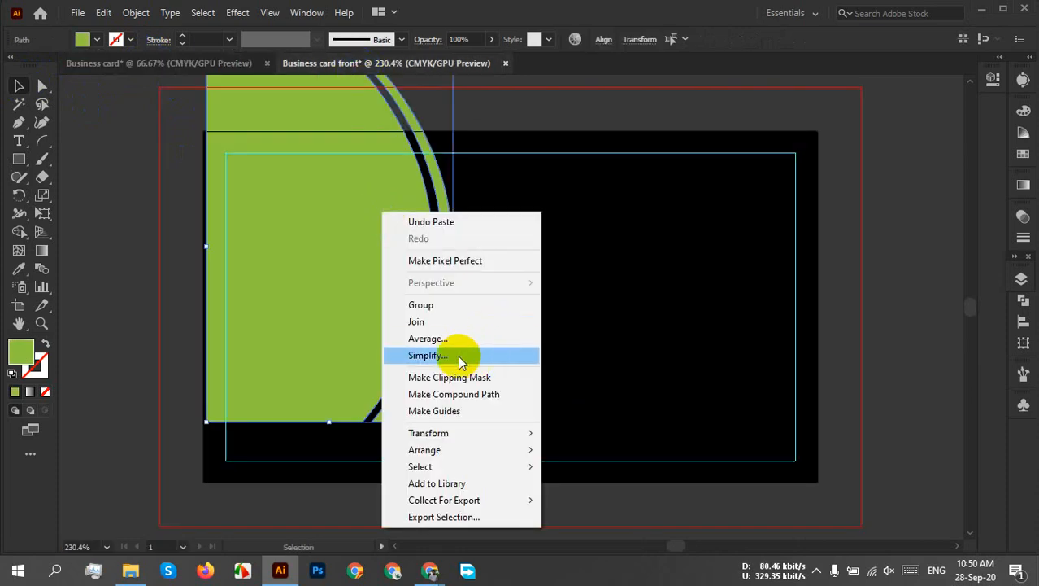
left_click(420, 304)
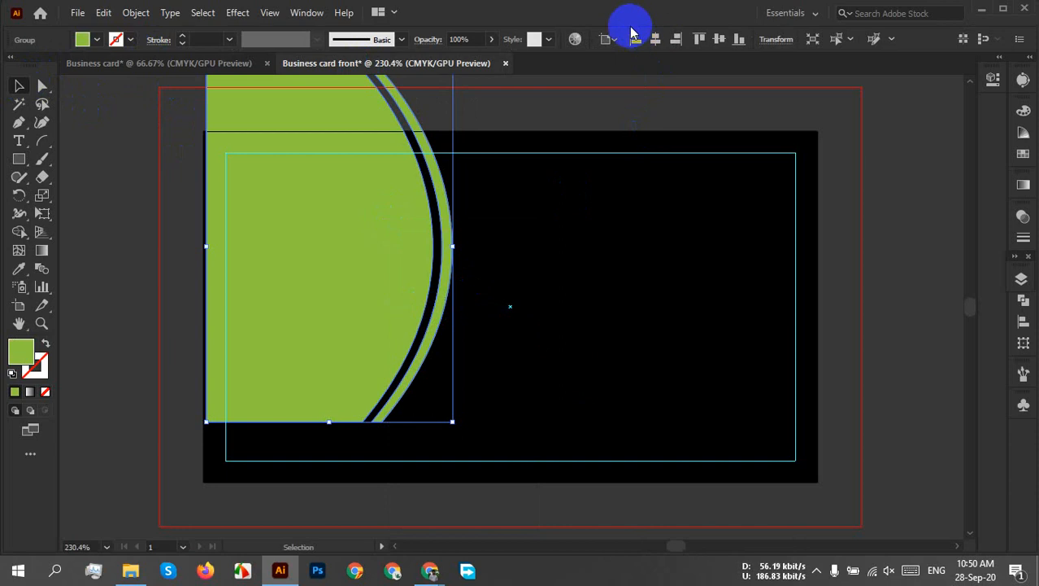
Align the green group vertically centred and flush with the card's right edge
left_click(637, 39)
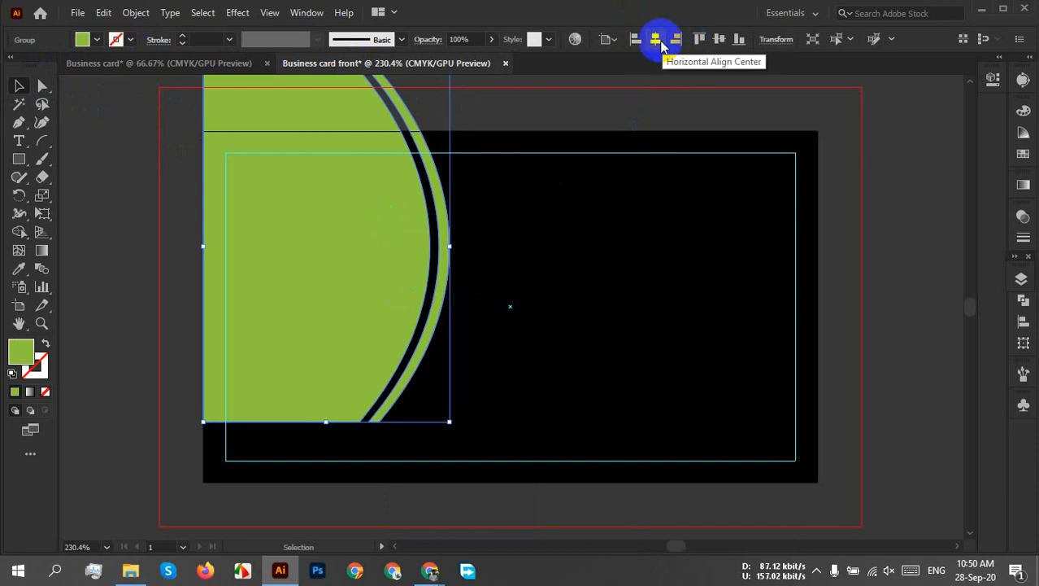
left_click(719, 40)
left_click(582, 286)
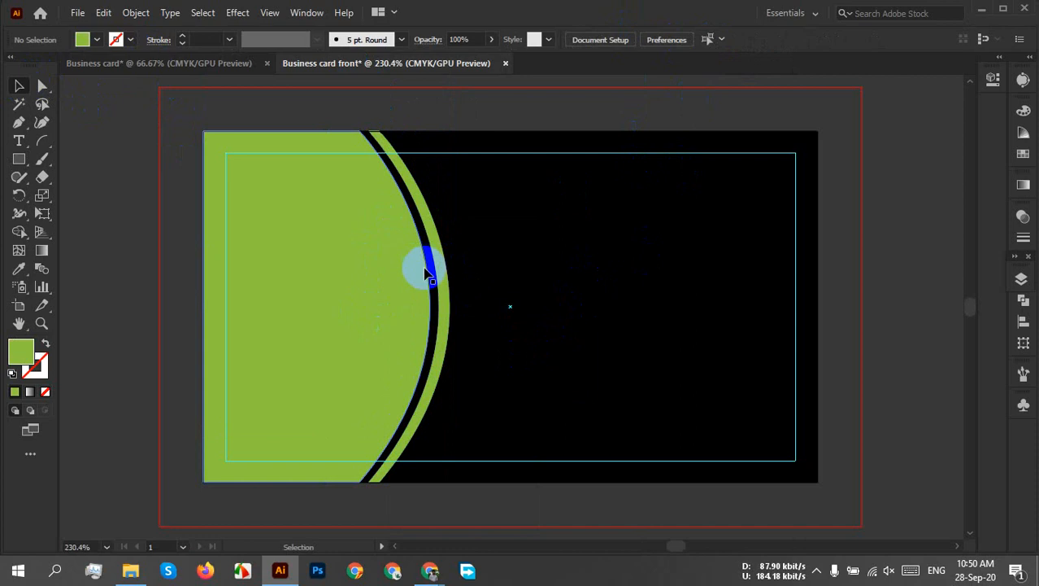
left_click(383, 355)
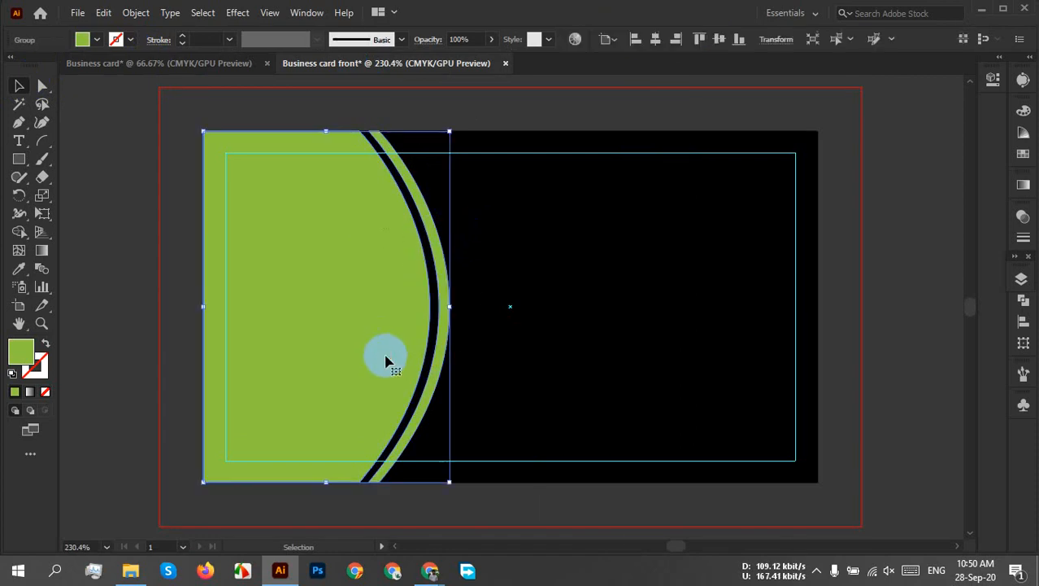
left_click_drag(449, 309, 496, 294)
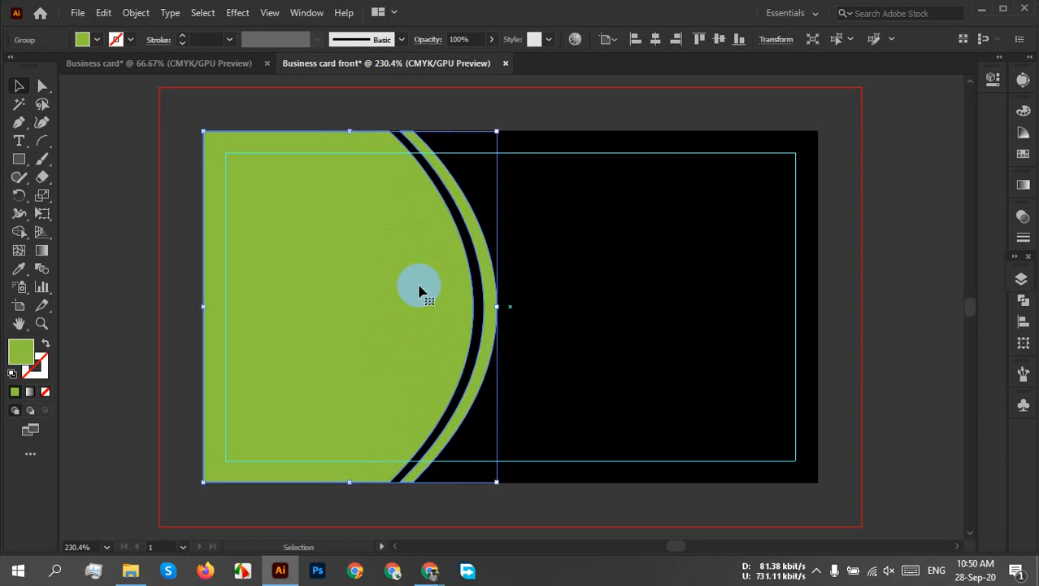
left_click(675, 39)
Mirror the green panel vertically and narrow it from its left side
right_click(742, 294)
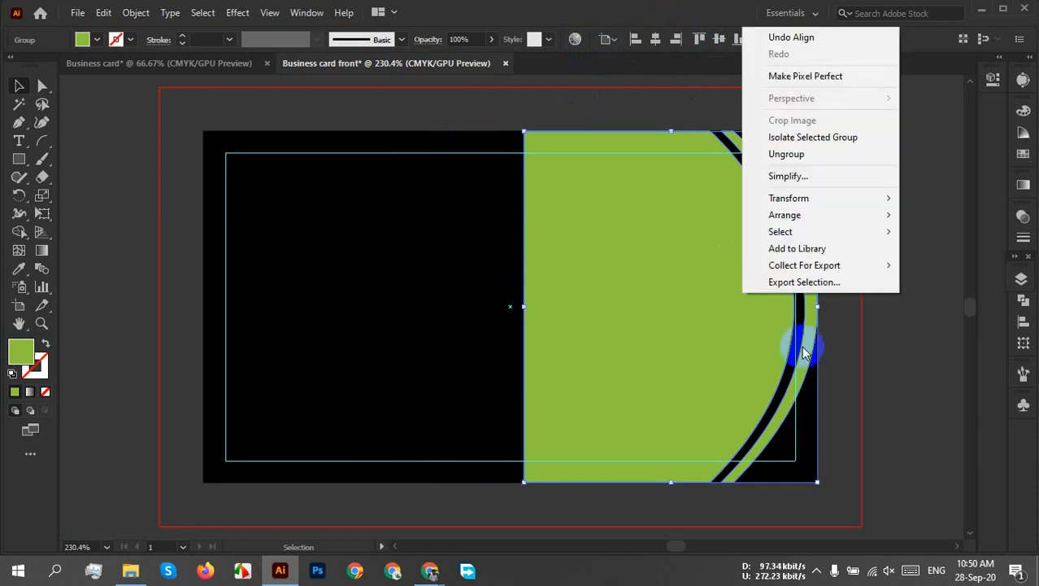
mouse_move(780, 199)
left_click(569, 254)
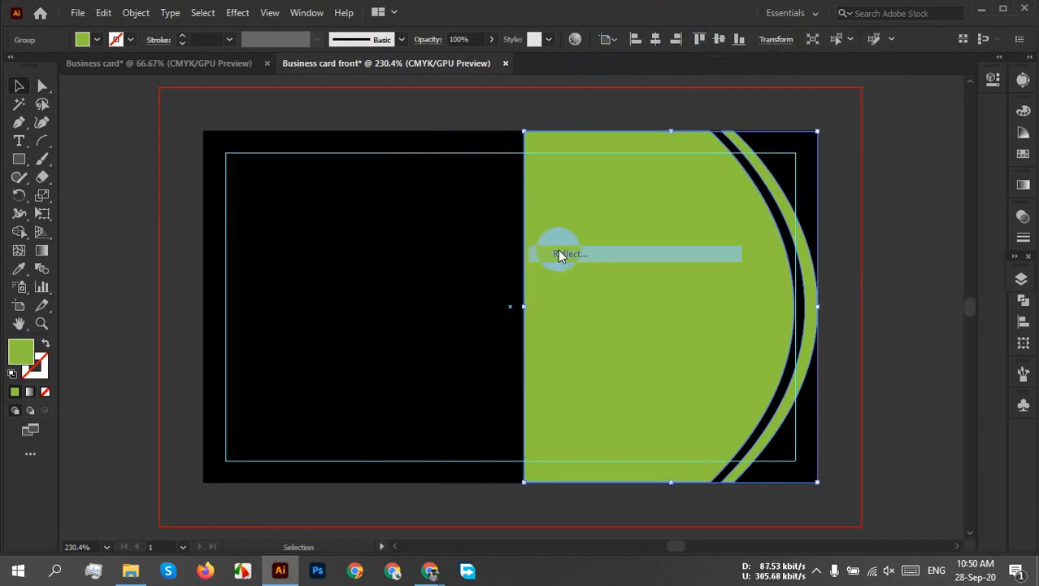
left_click(769, 376)
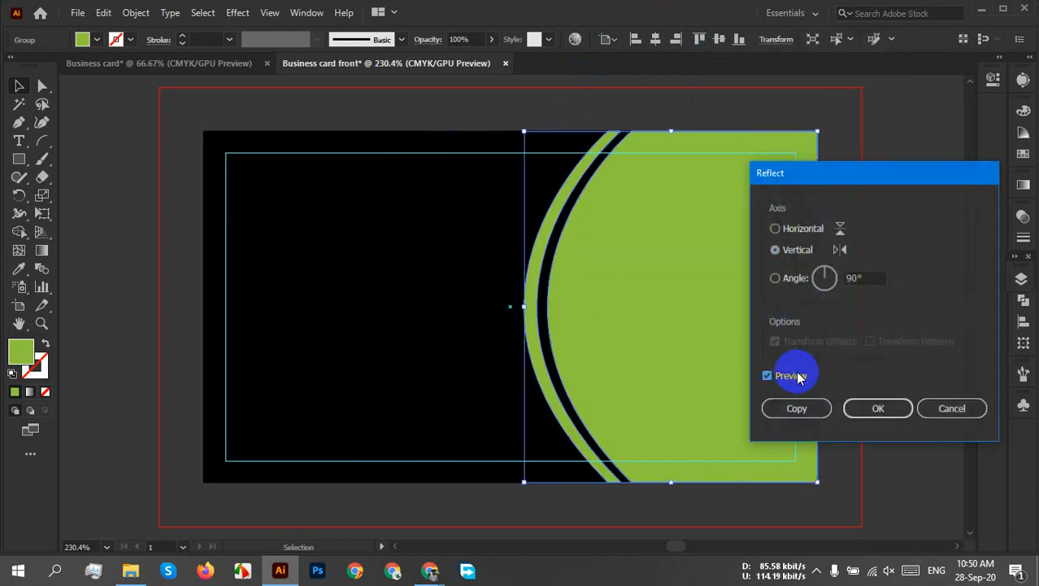
left_click(869, 408)
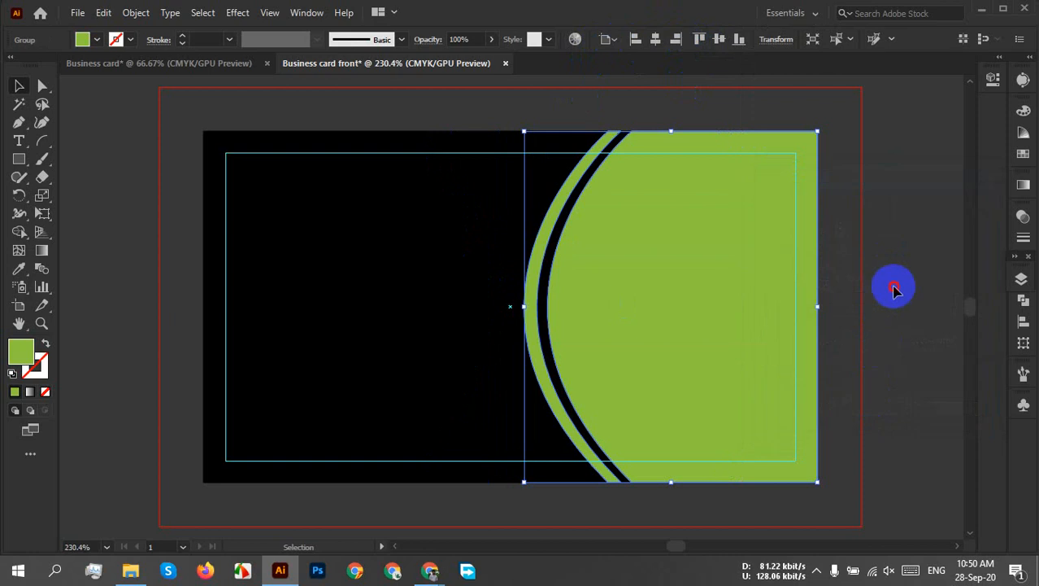
left_click(893, 286)
left_click(713, 318)
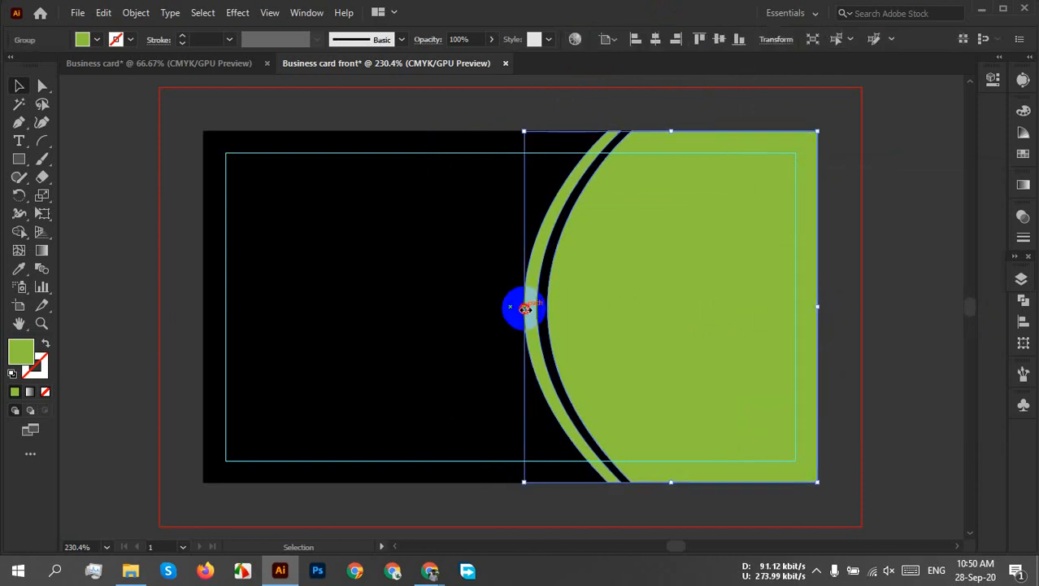
left_click_drag(525, 308, 543, 307)
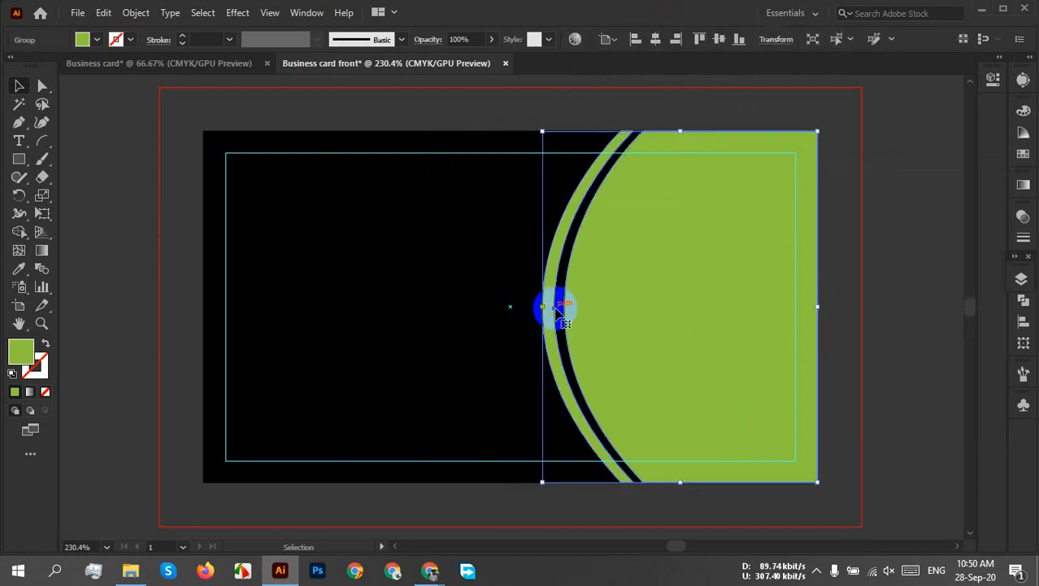
left_click(886, 271)
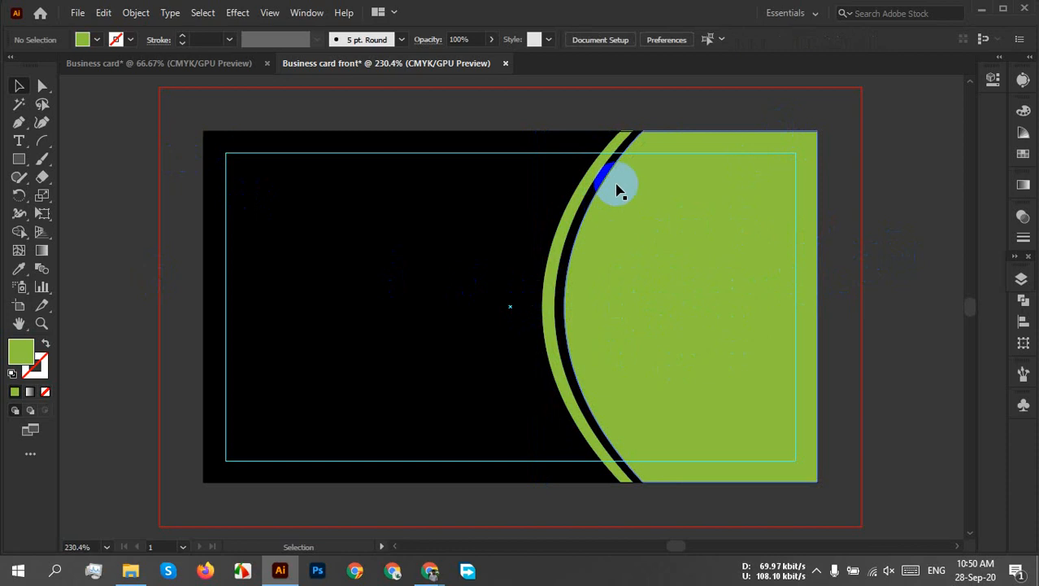
Fill the curved panel with the blue swatch
left_click(625, 331)
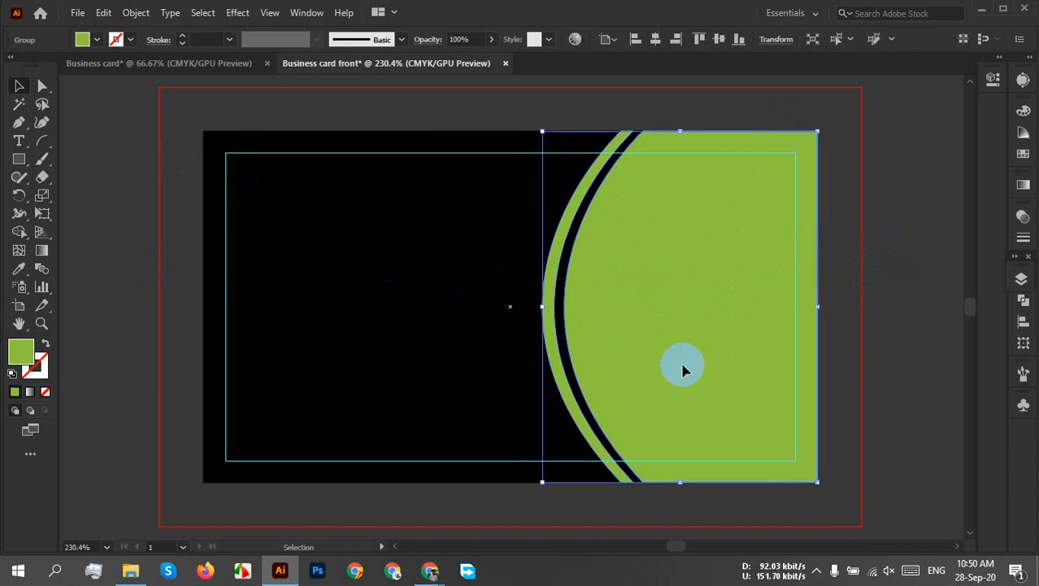
left_click(87, 43)
left_click(86, 64)
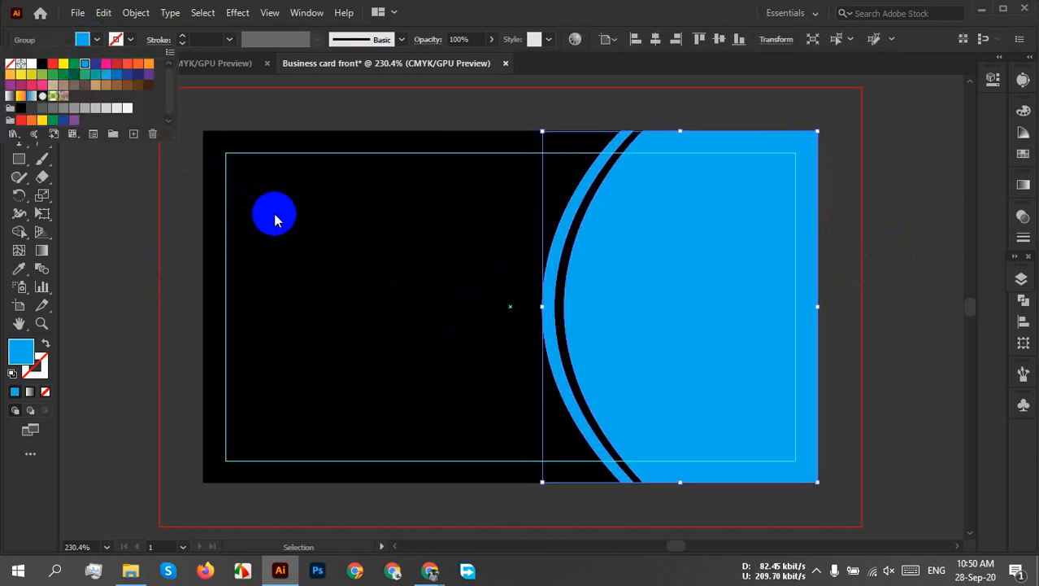
left_click(823, 248)
left_click(838, 248)
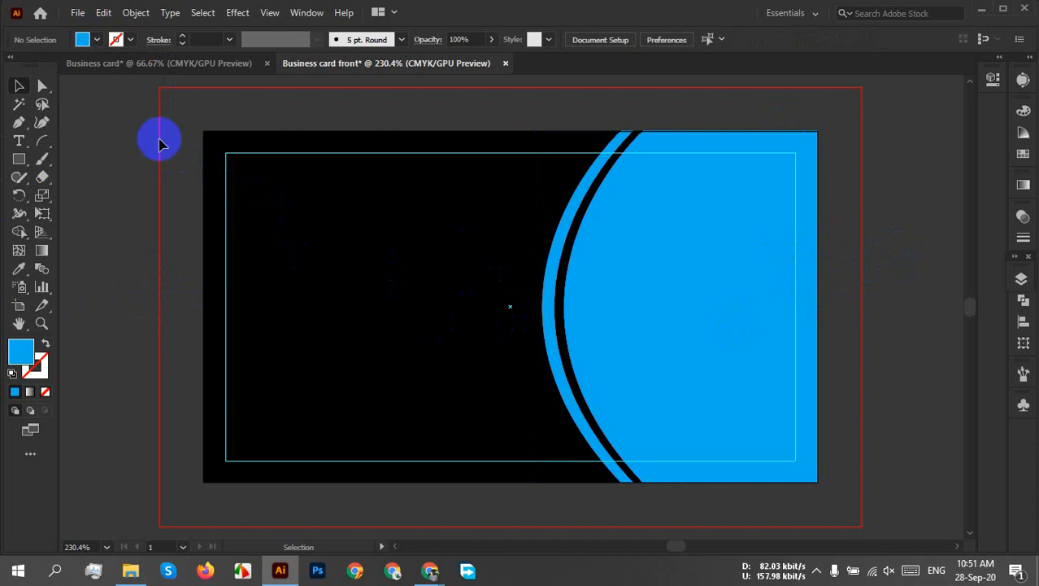
Delete the leftover green half-circle and drag a copy of the house logo onto the front card
left_click(223, 68)
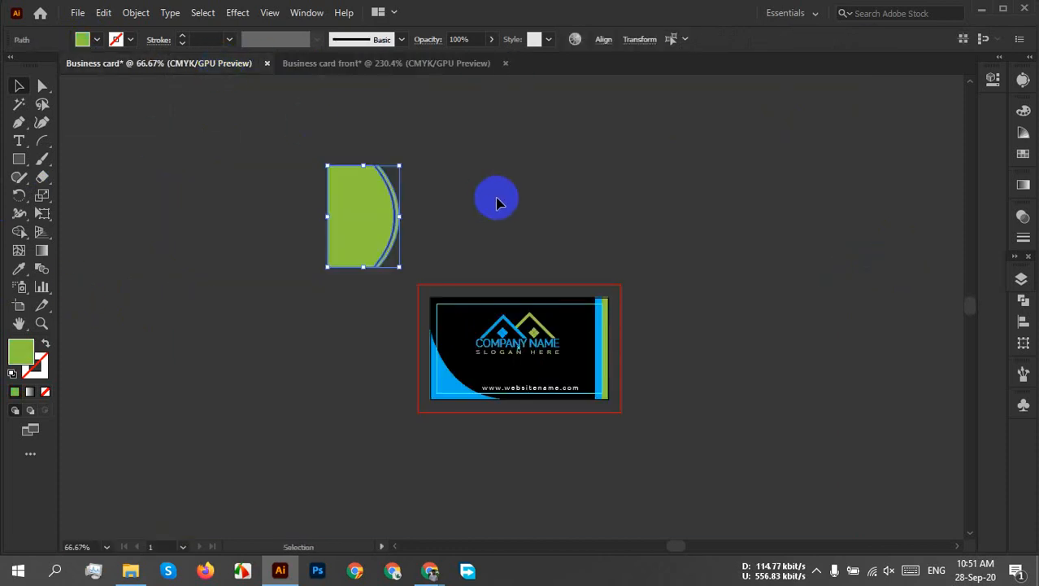
key("Delete")
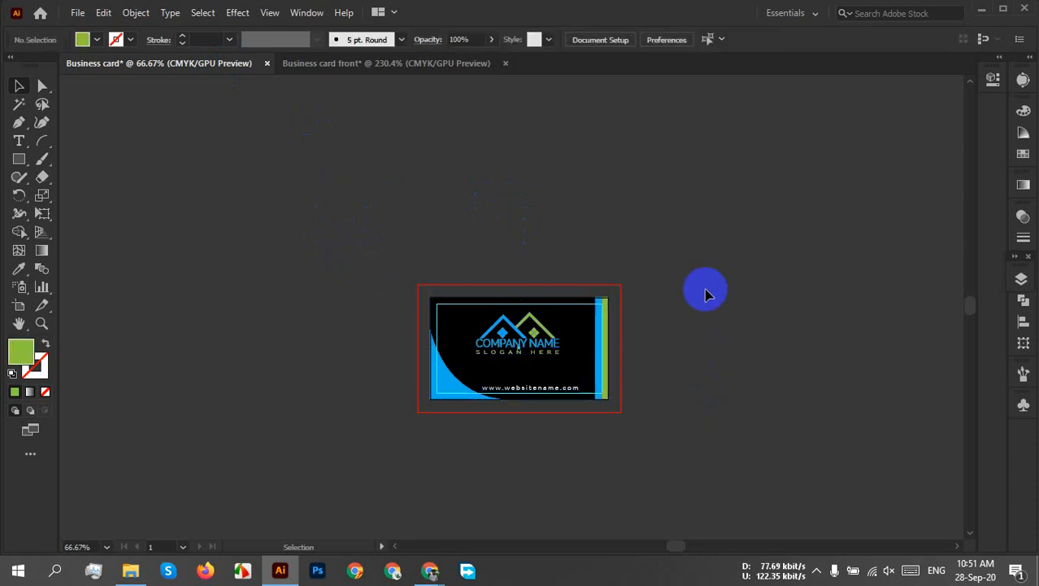
left_click_drag(533, 350, 388, 261)
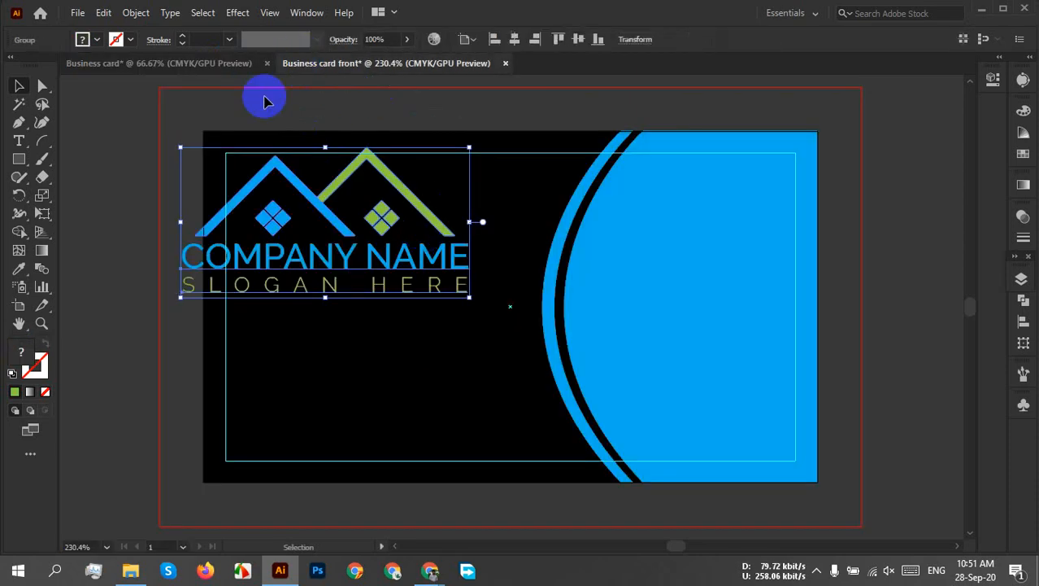
Try a white fill on the back card's logo, then undo it to keep the original colours
left_click(174, 62)
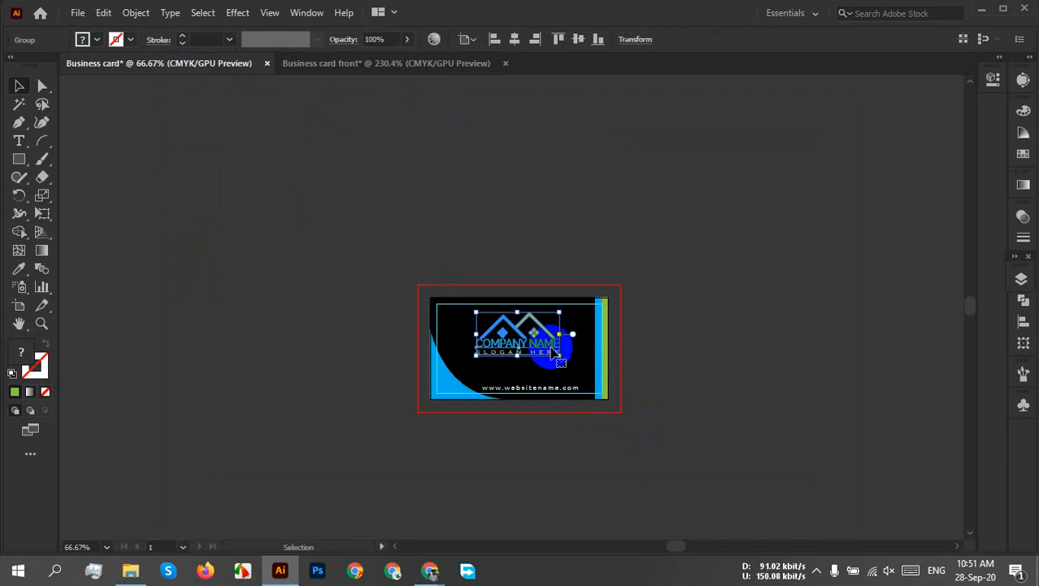
scroll(533, 344, "up", 4)
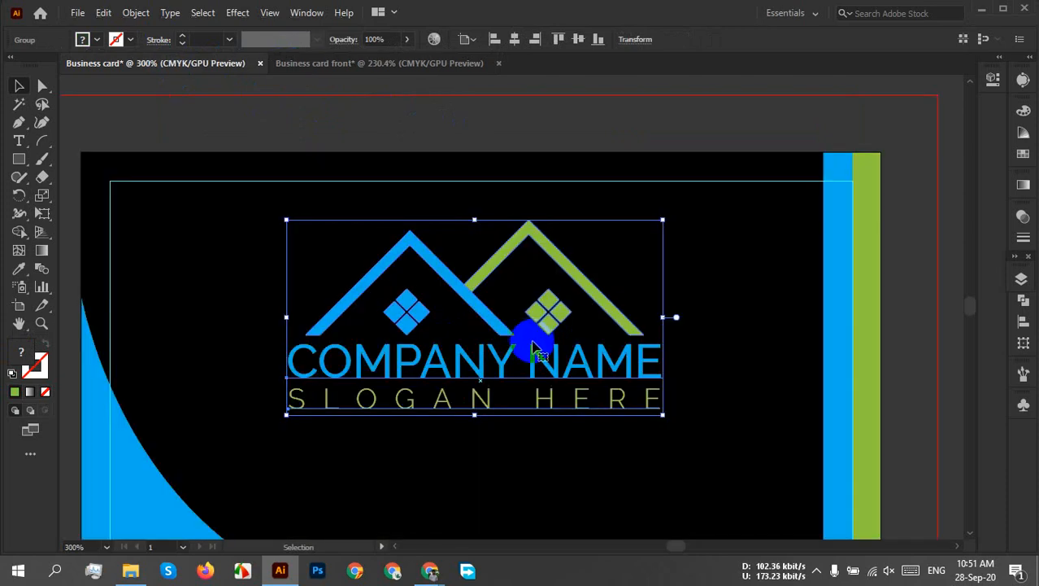
left_click_drag(604, 400, 588, 359)
left_click(86, 46)
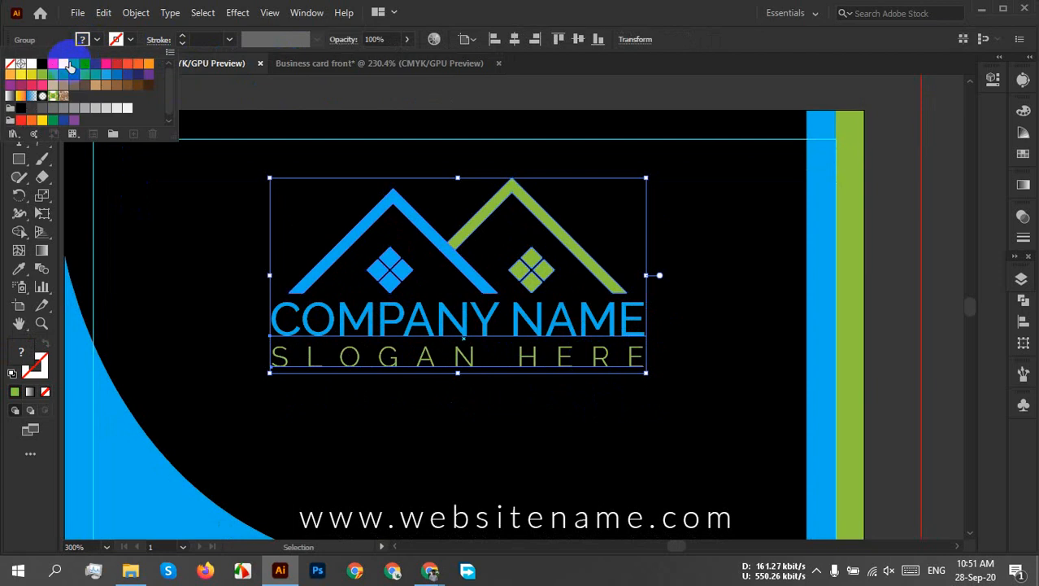
left_click(31, 64)
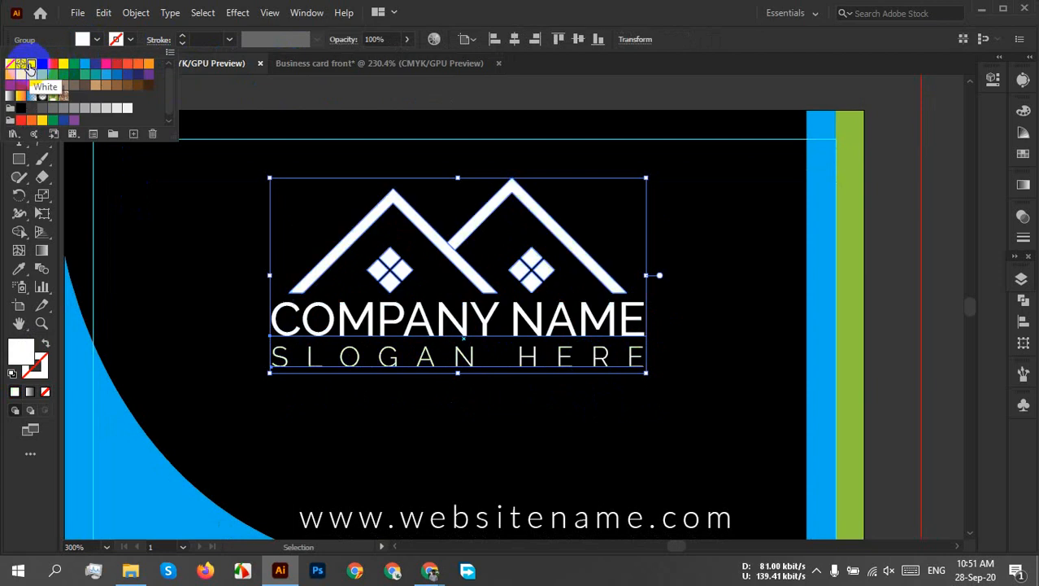
left_click(692, 145)
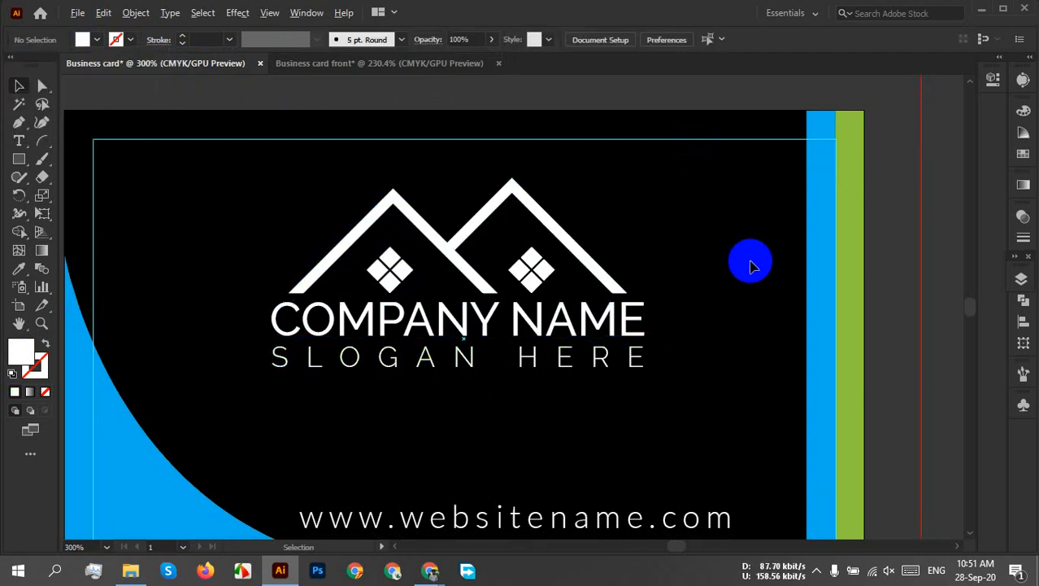
scroll(751, 261, "down", 3)
scroll(716, 297, "up", 4)
scroll(692, 286, "down", 2)
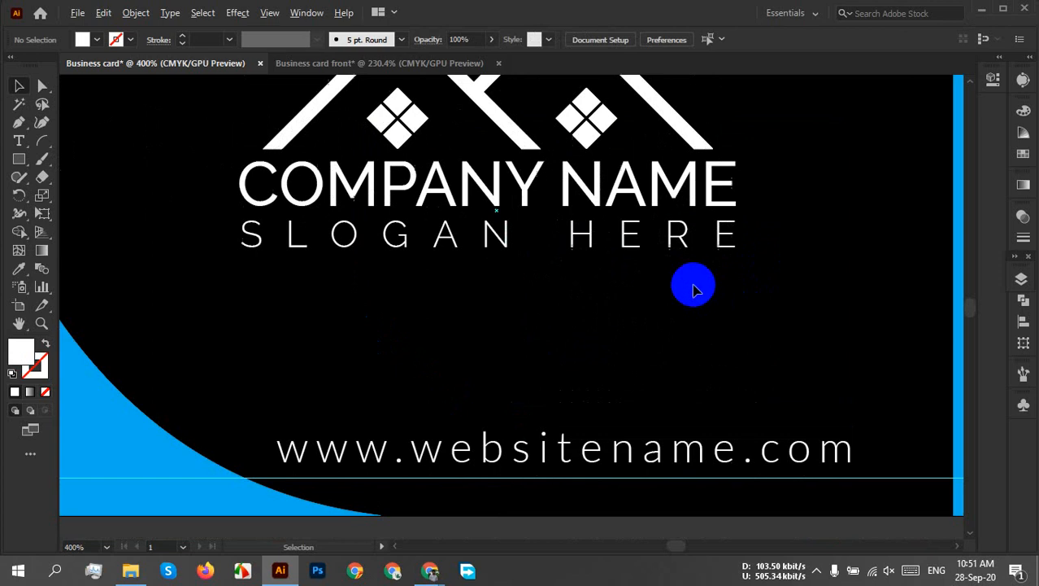
key("ctrl+z")
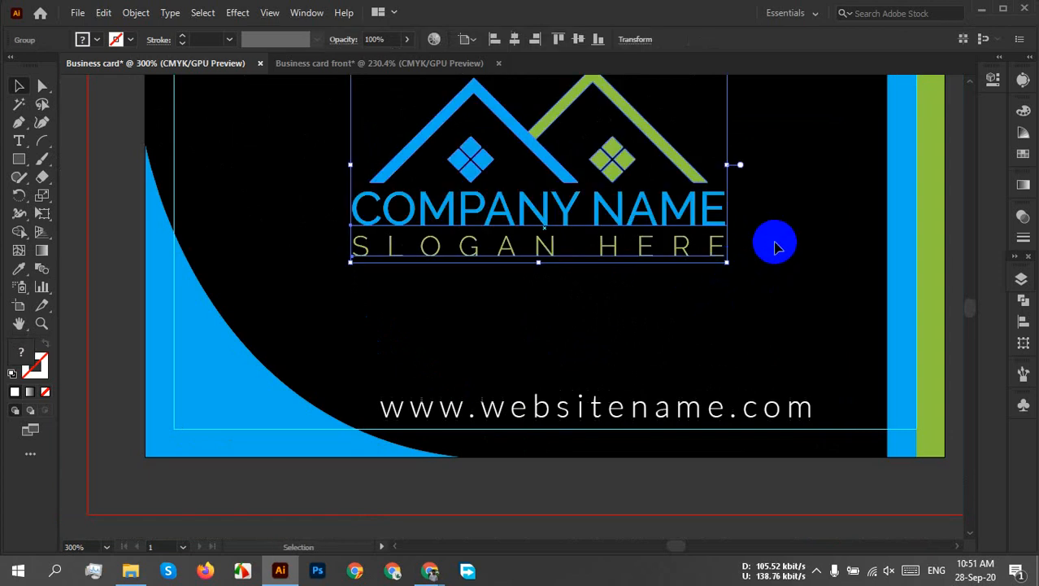
left_click(776, 244)
Check the copied logo on the front card, then return to the back card document
scroll(778, 245, "down", 2)
left_click_drag(788, 226, 749, 297)
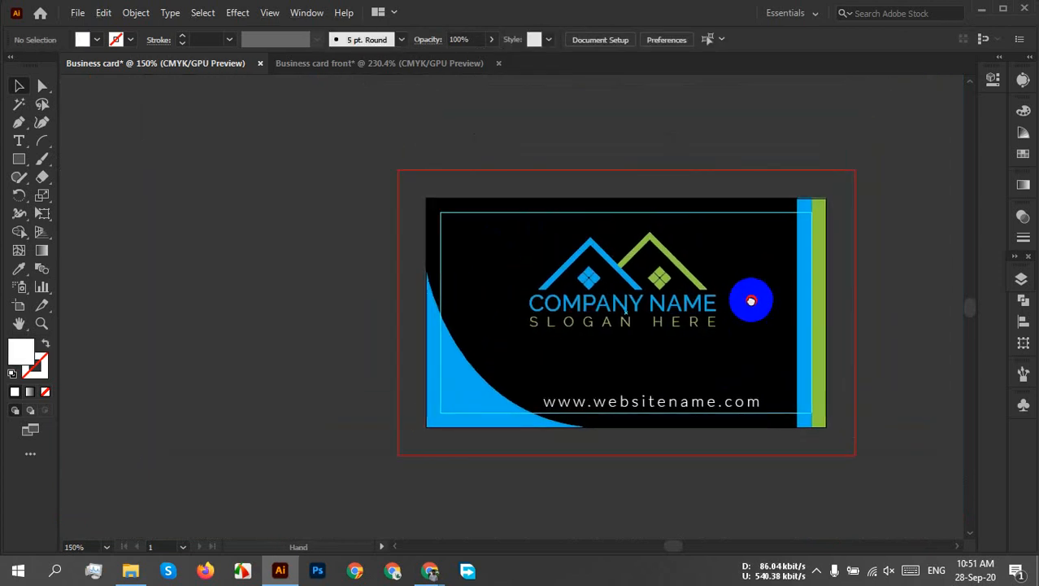
left_click(325, 66)
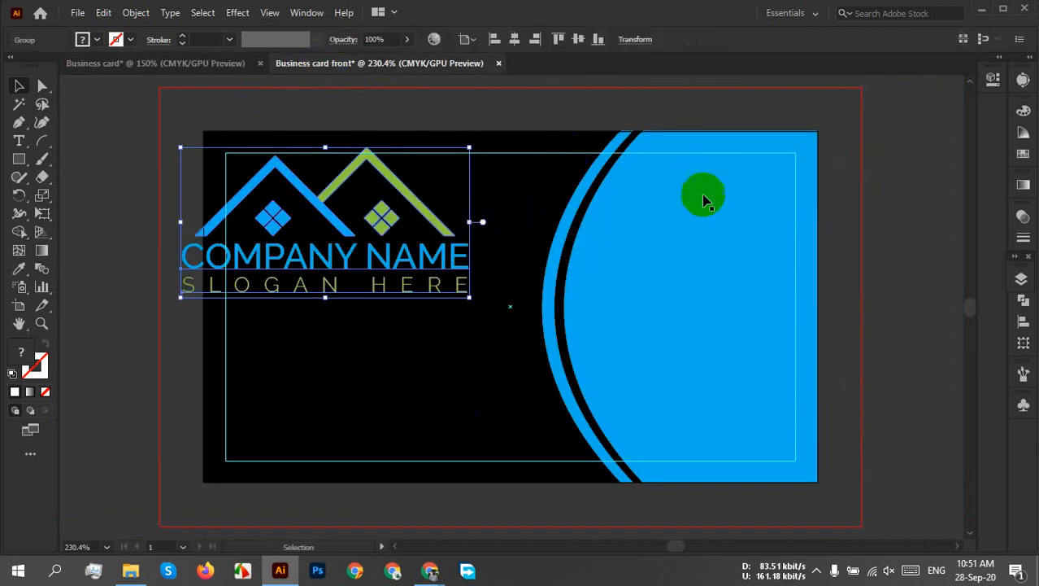
left_click(191, 71)
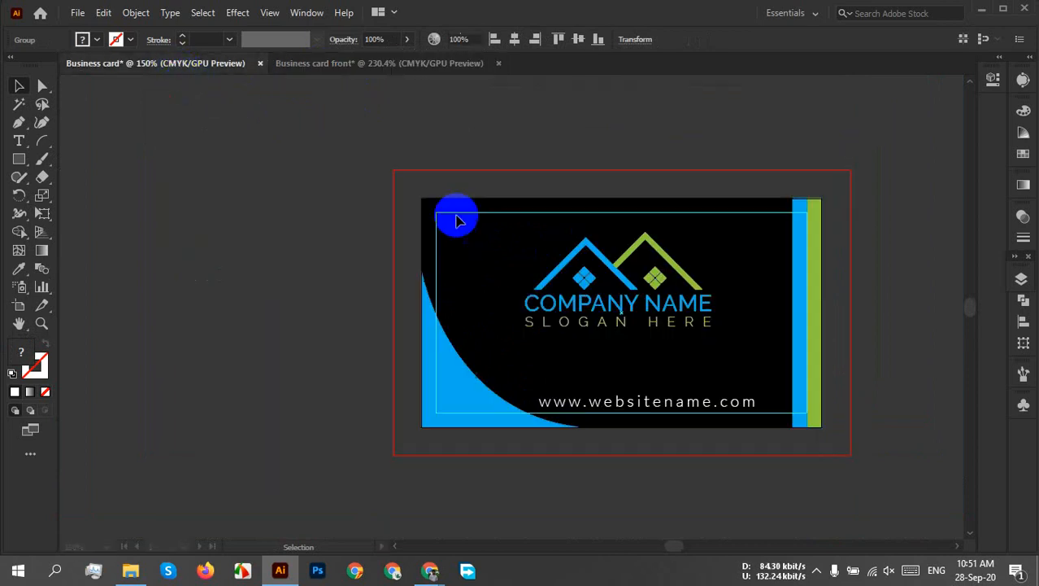
scroll(580, 305, "up", 1)
scroll(580, 305, "up", 1)
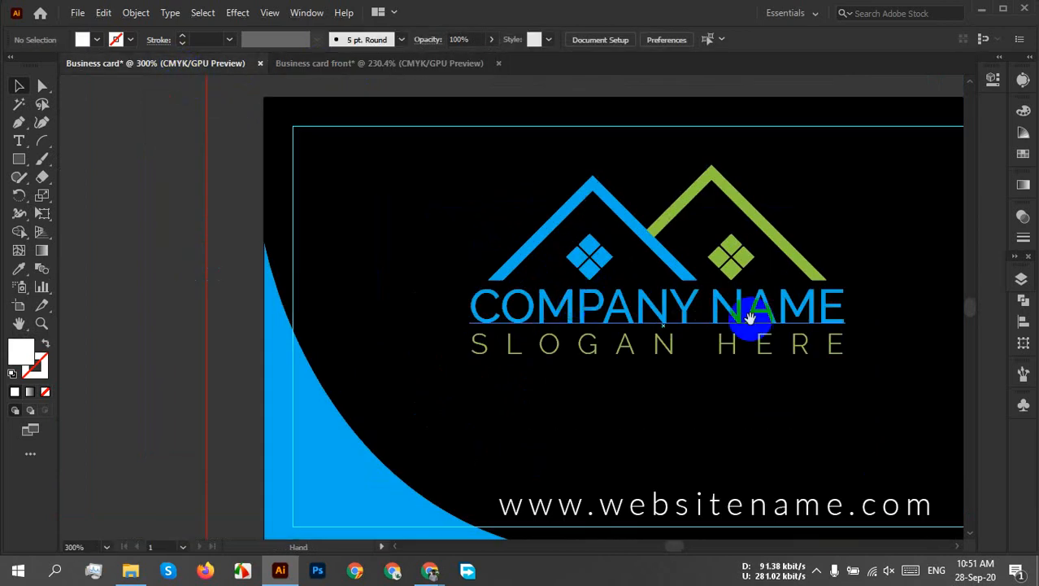
left_click_drag(748, 309, 588, 319)
scroll(599, 321, "down", 1)
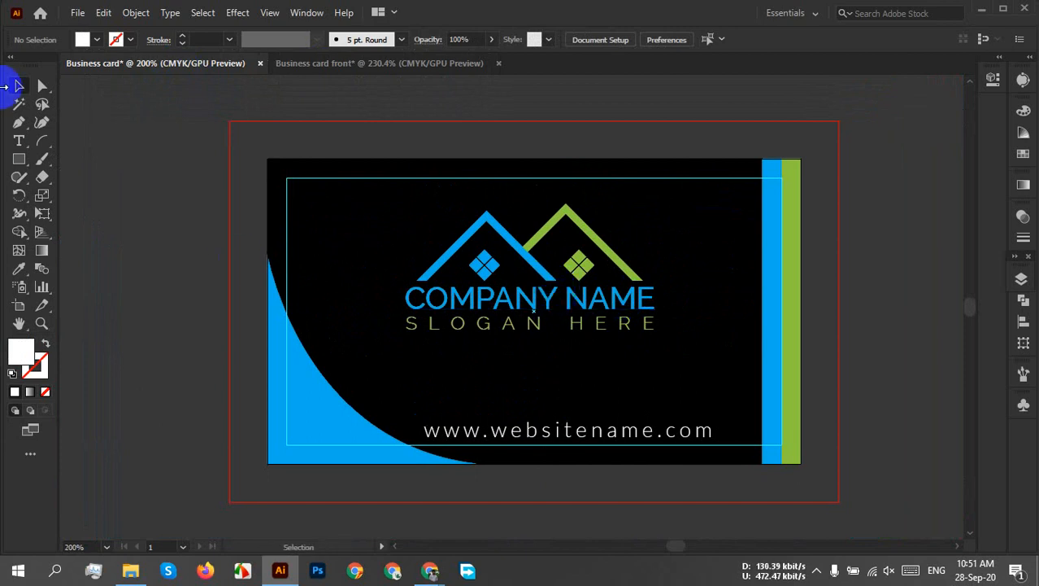
left_click(77, 16)
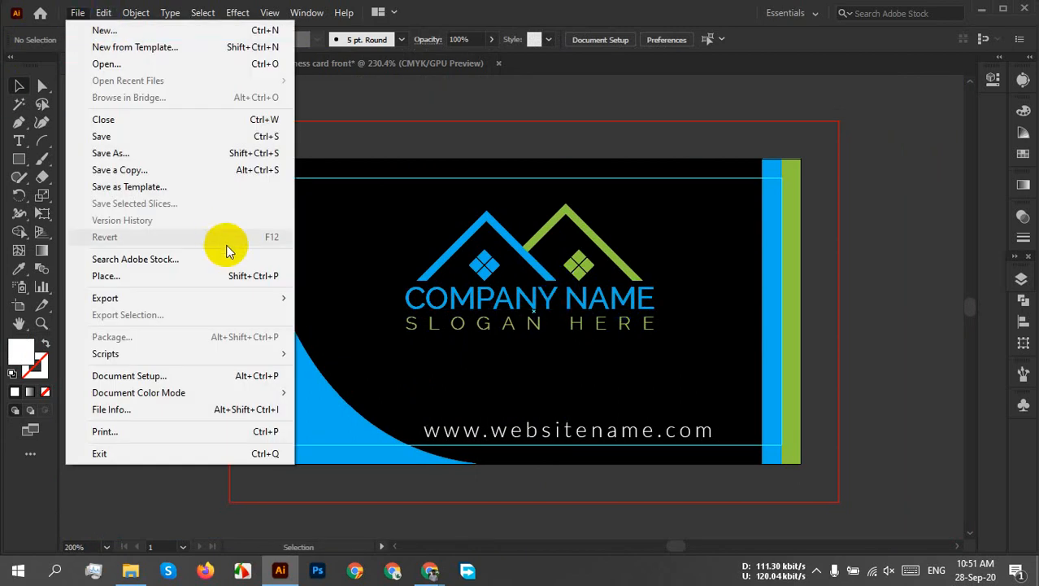
Save the back card to the Desktop as 'Business card back 204.ai' in Adobe Illustrator format with default options
left_click(102, 157)
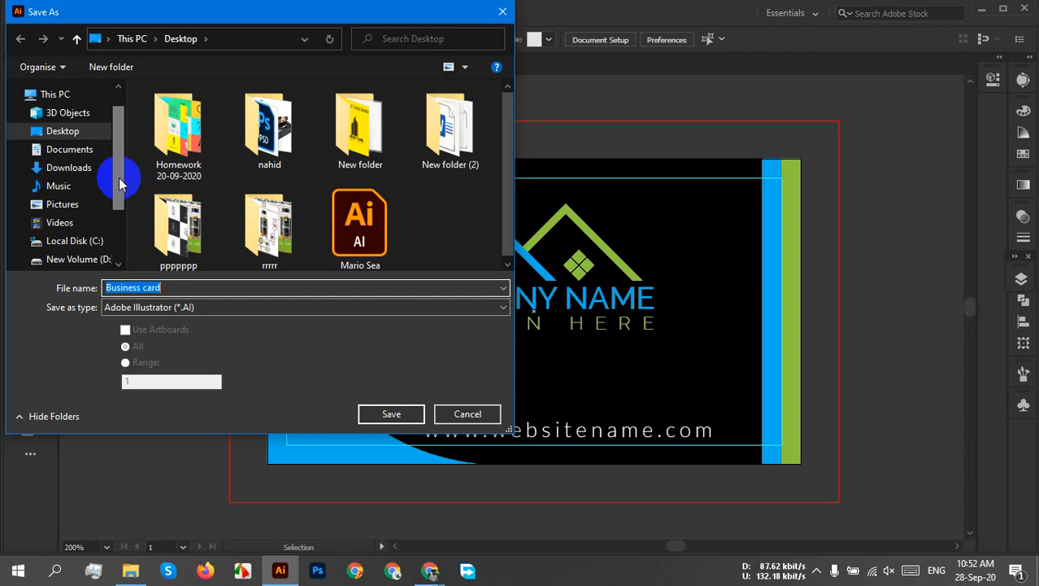
left_click(58, 133)
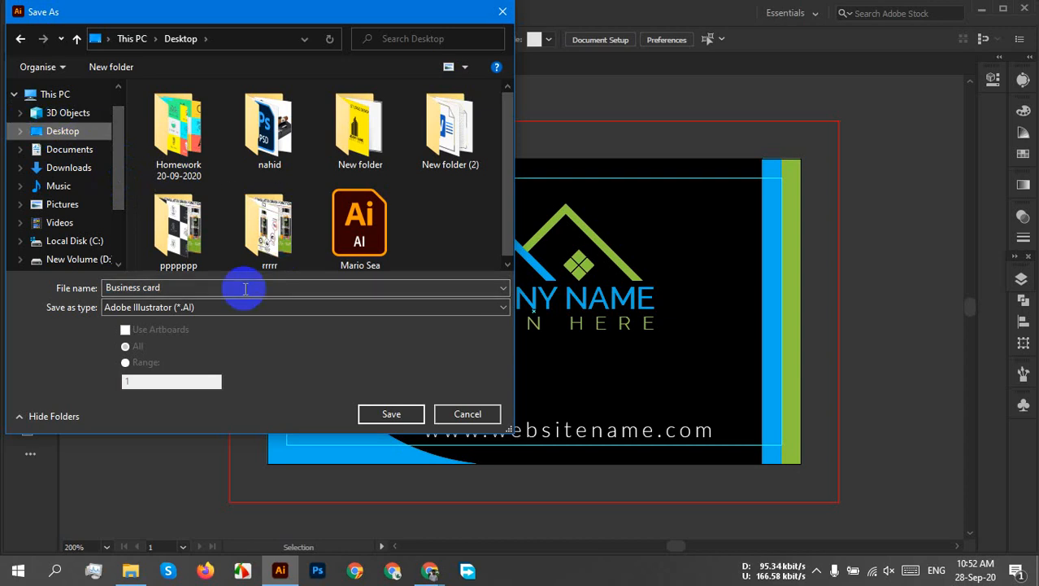
left_click(197, 288)
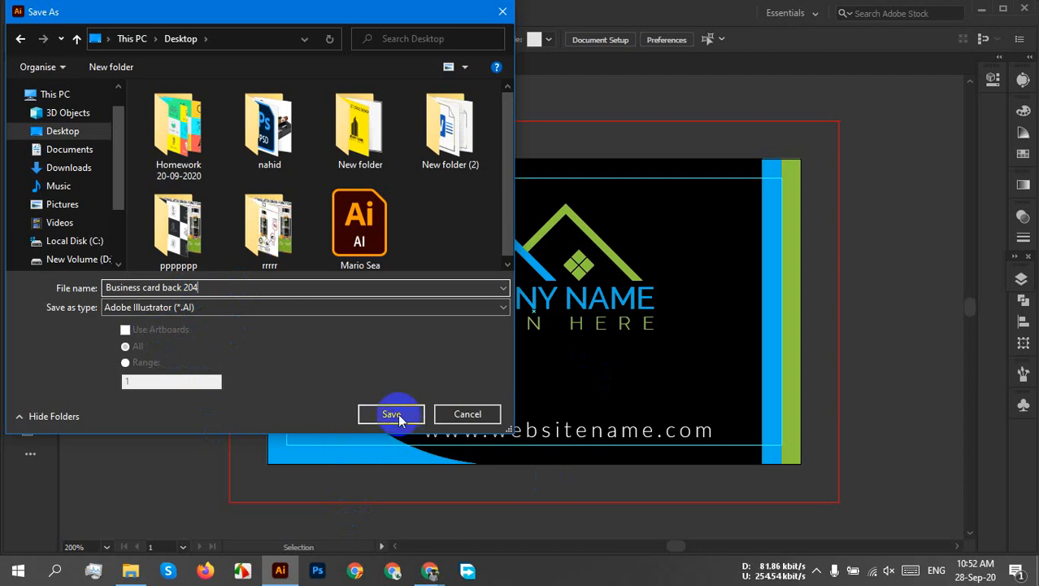
left_click(238, 306)
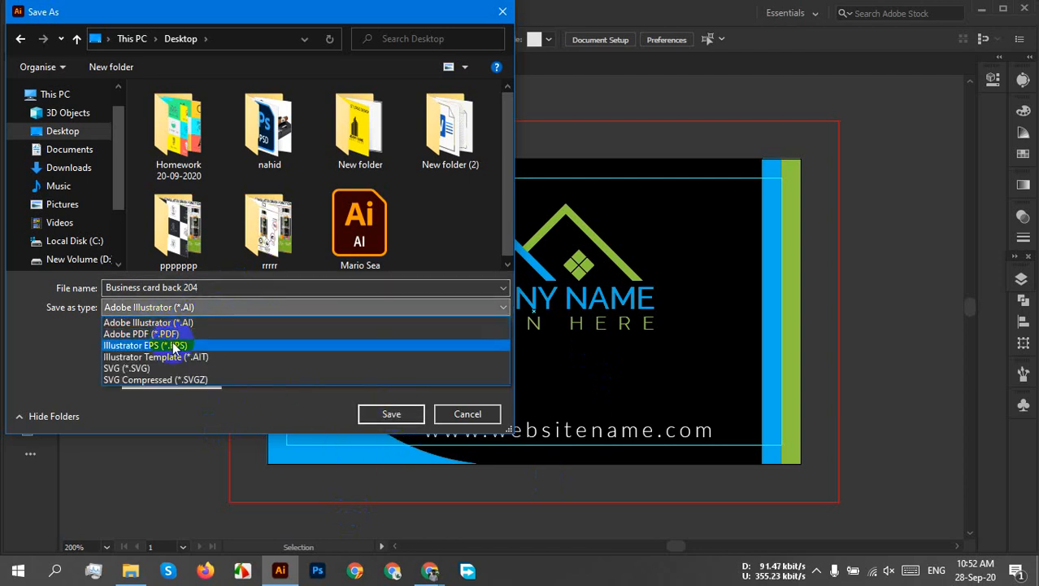
left_click(223, 356)
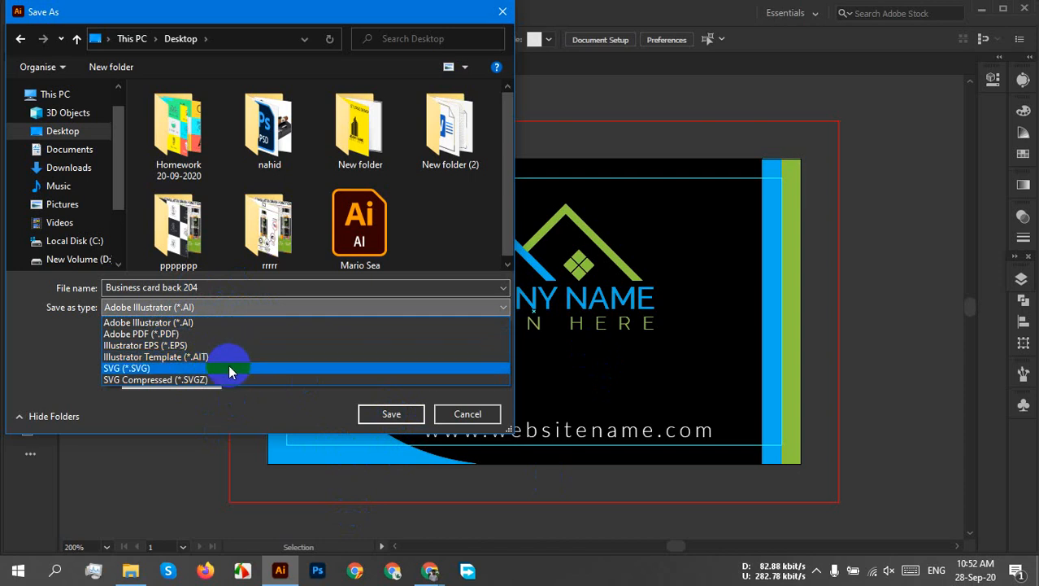
left_click(217, 318)
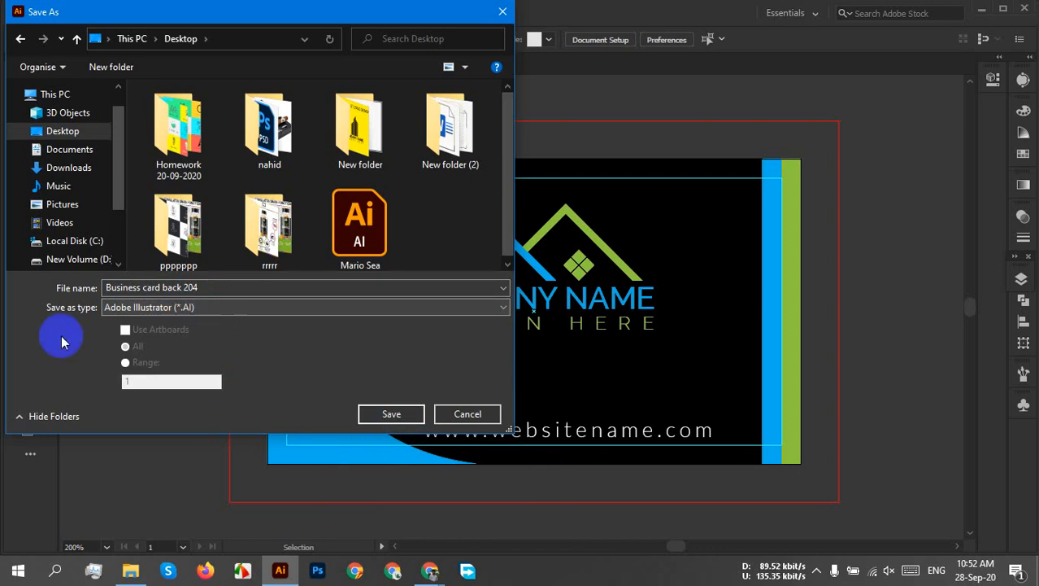
left_click(378, 414)
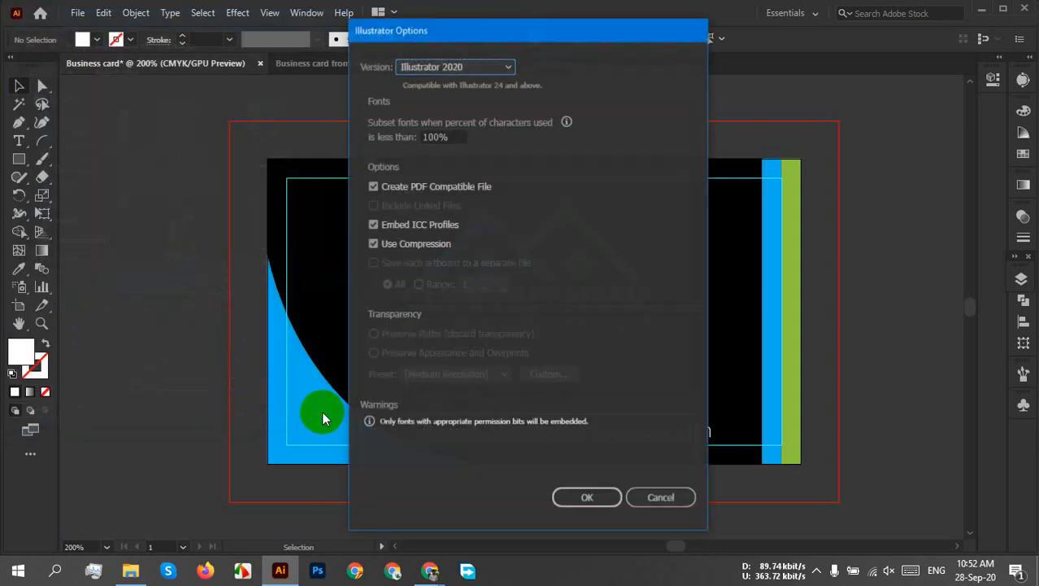
left_click(597, 496)
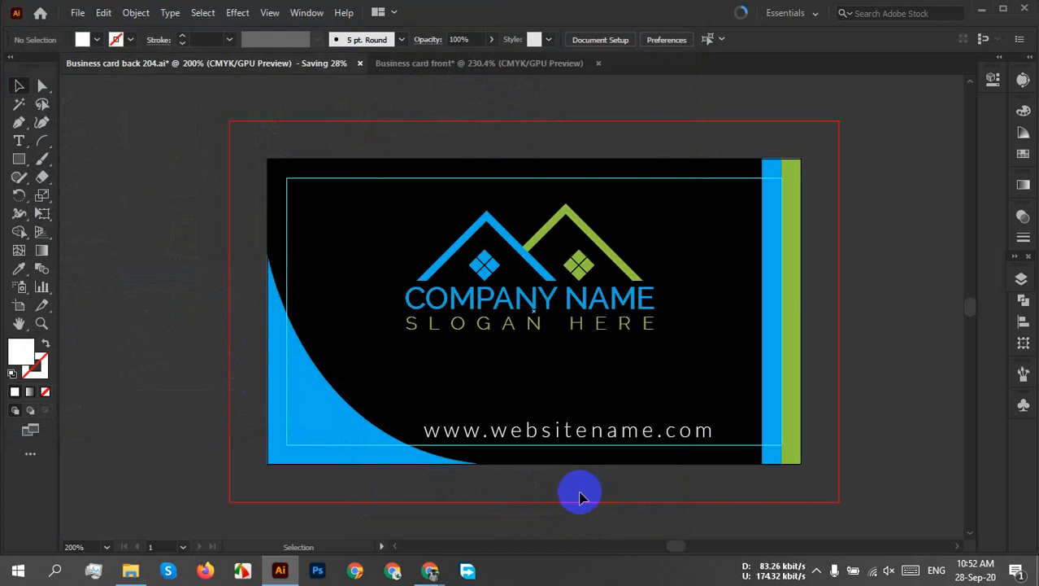
Export the back card with Export As, choosing PNG as the file format
left_click(75, 13)
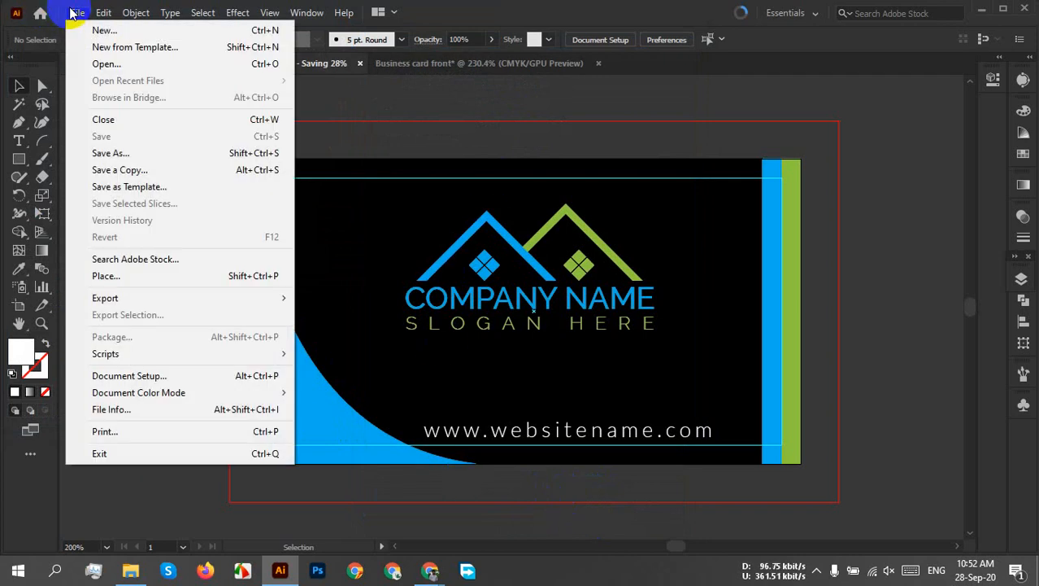
left_click(826, 232)
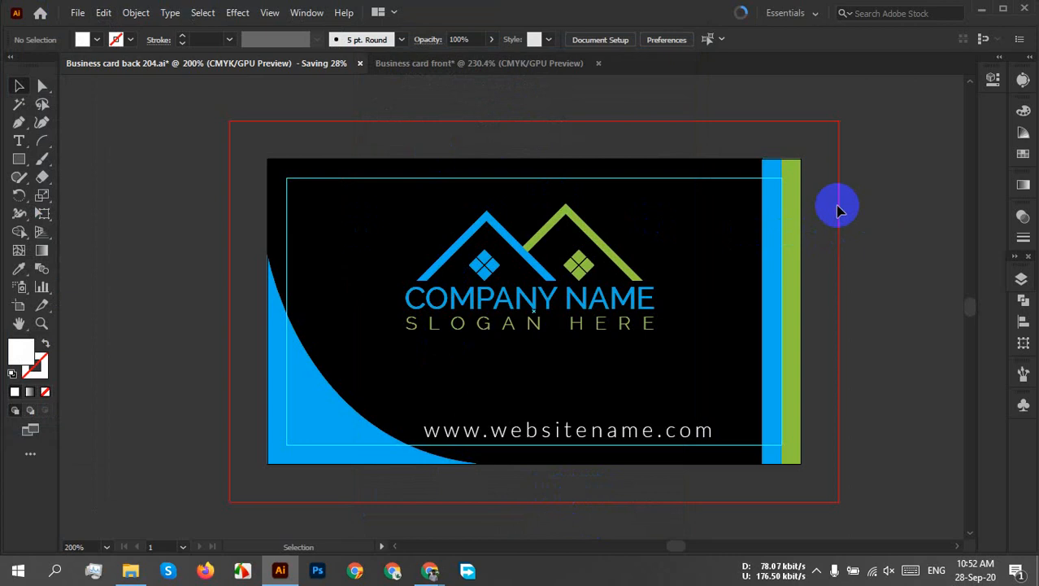
left_click(78, 13)
mouse_move(144, 295)
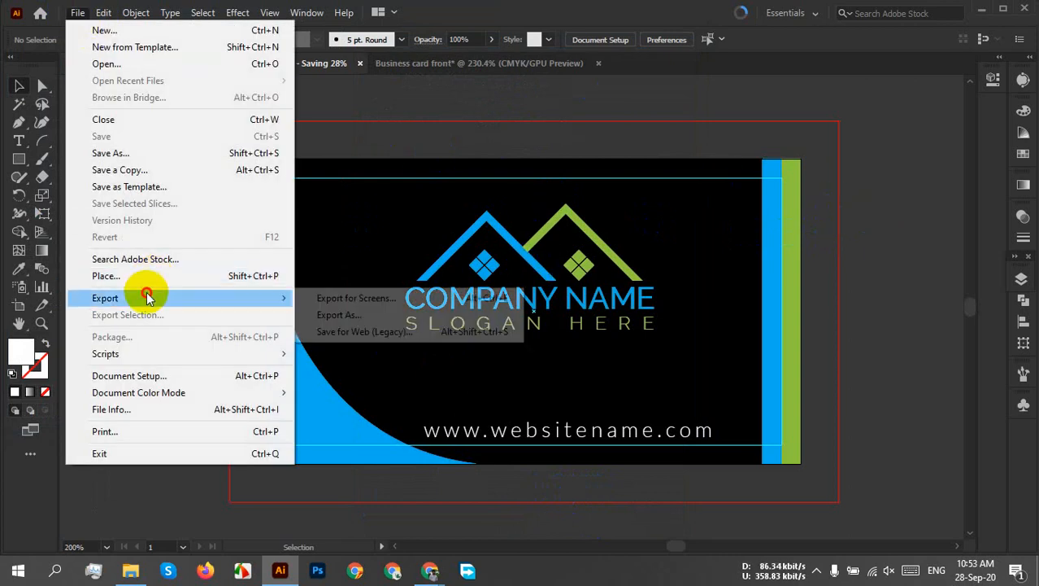
left_click(358, 316)
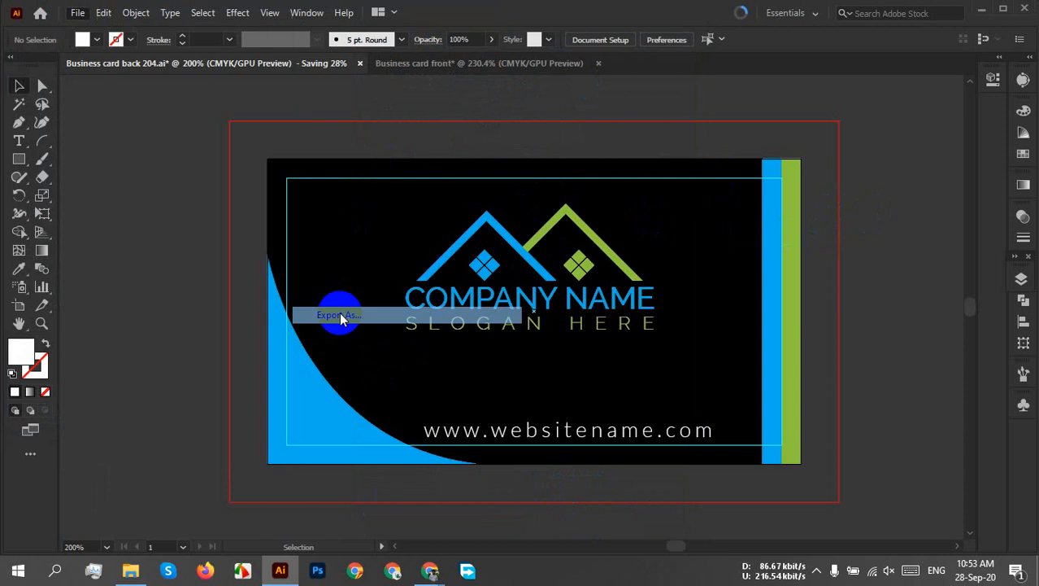
left_click(191, 307)
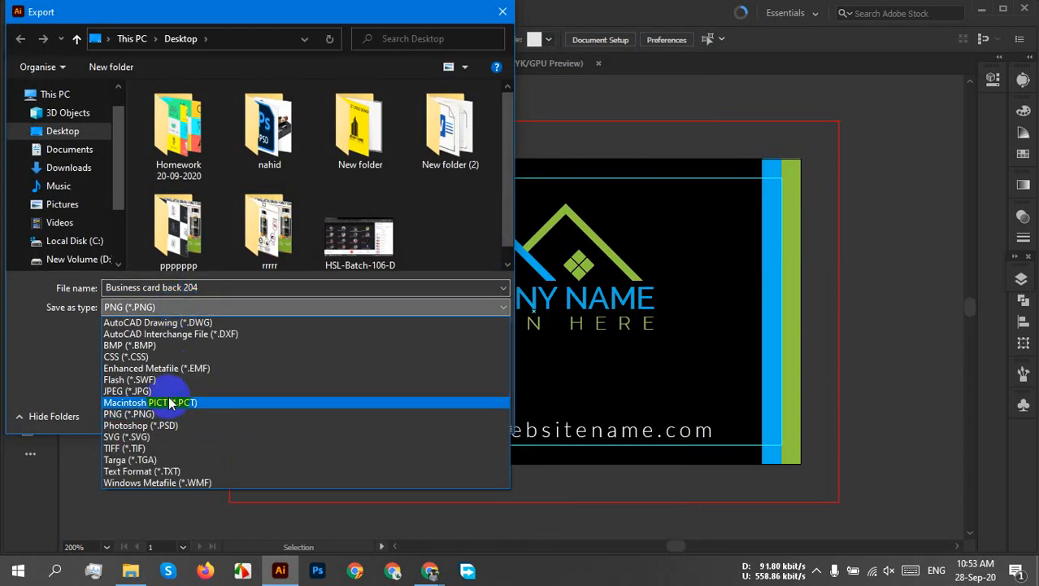
left_click(123, 410)
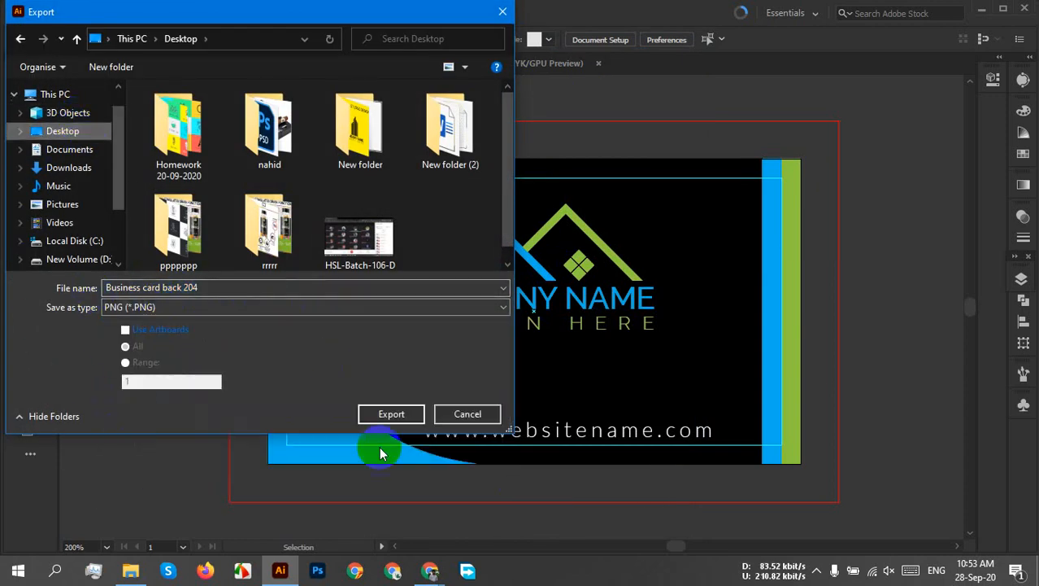
left_click(377, 420)
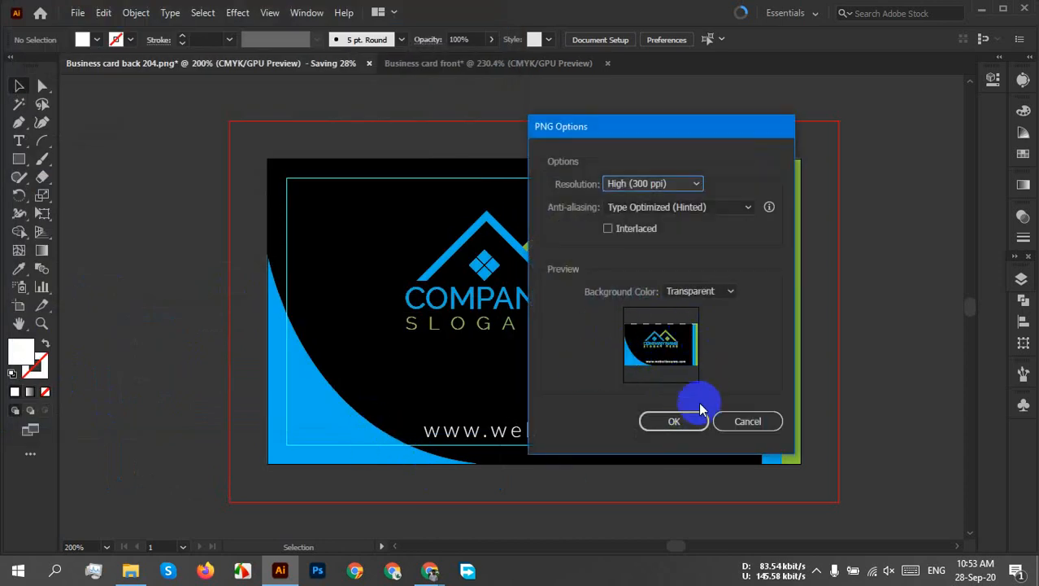
Set the PNG resolution to High (300 ppi) and confirm the export
left_click(688, 426)
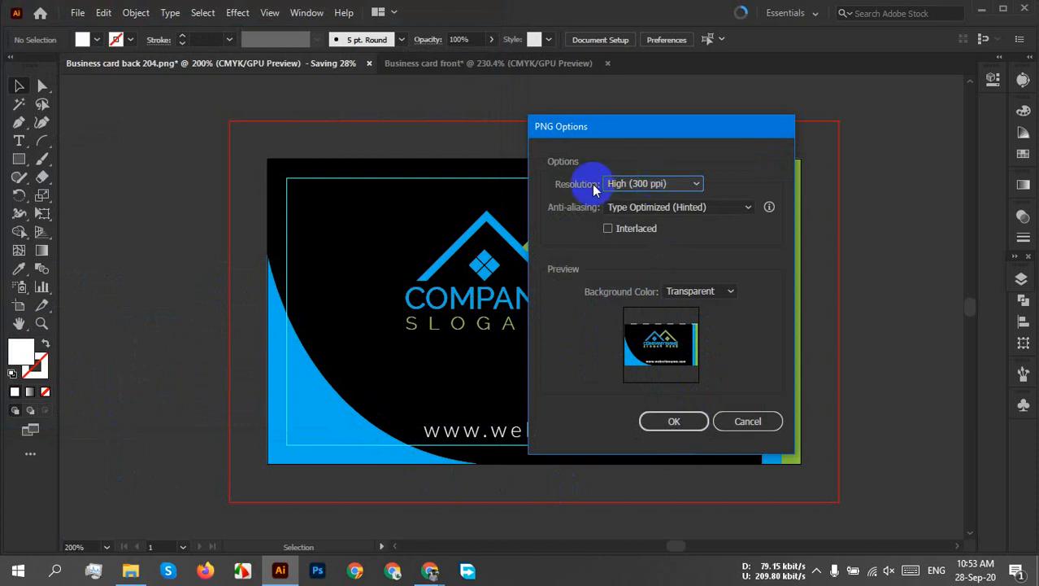
left_click(671, 184)
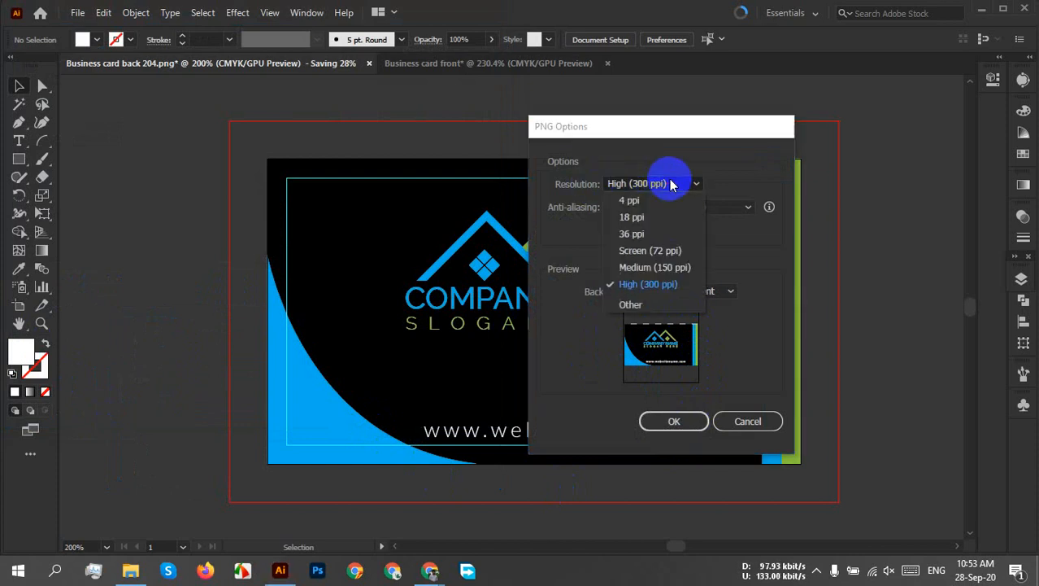
left_click(660, 245)
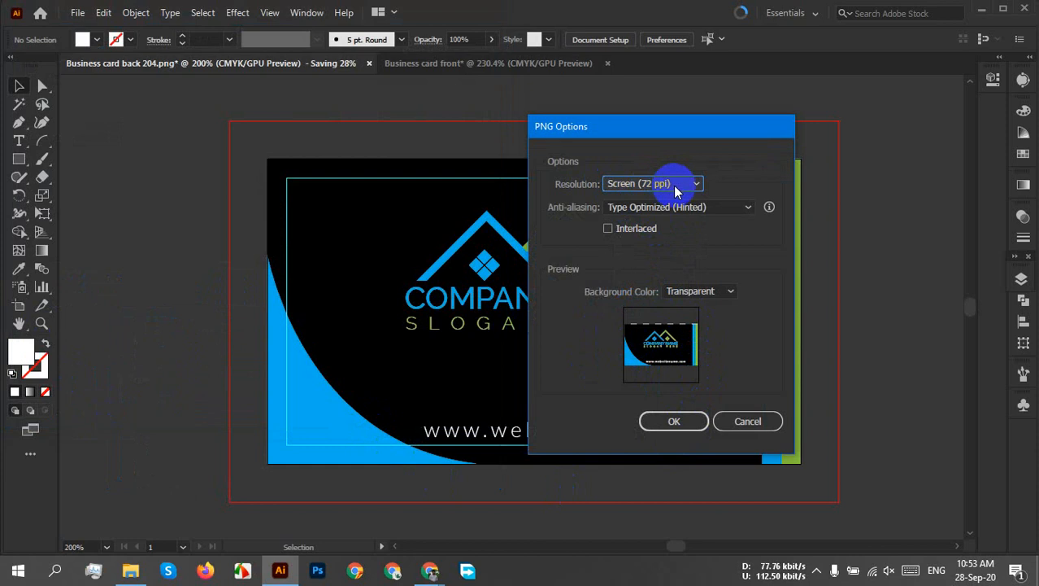
left_click(673, 185)
left_click(653, 283)
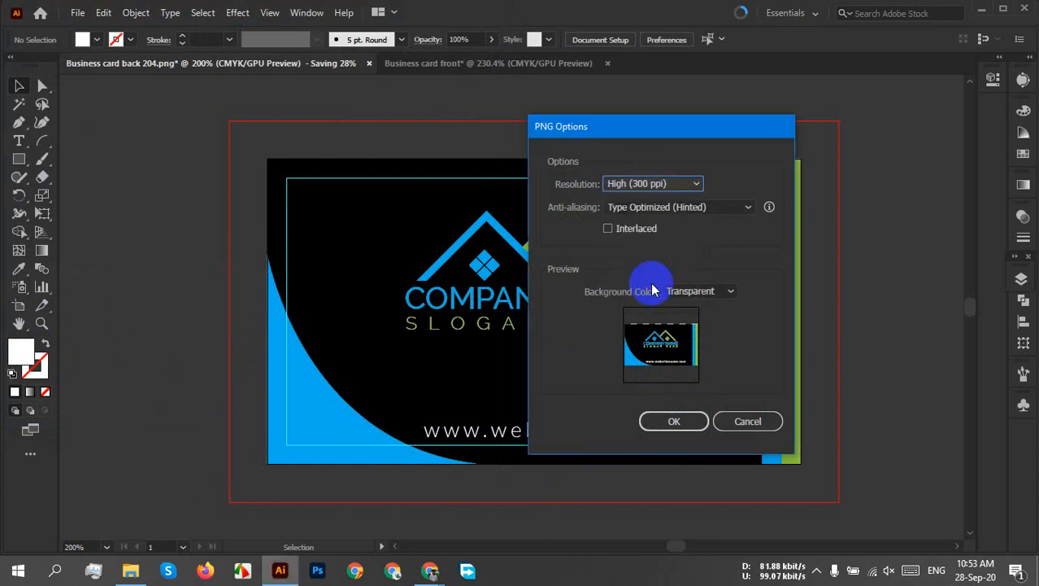
left_click(684, 422)
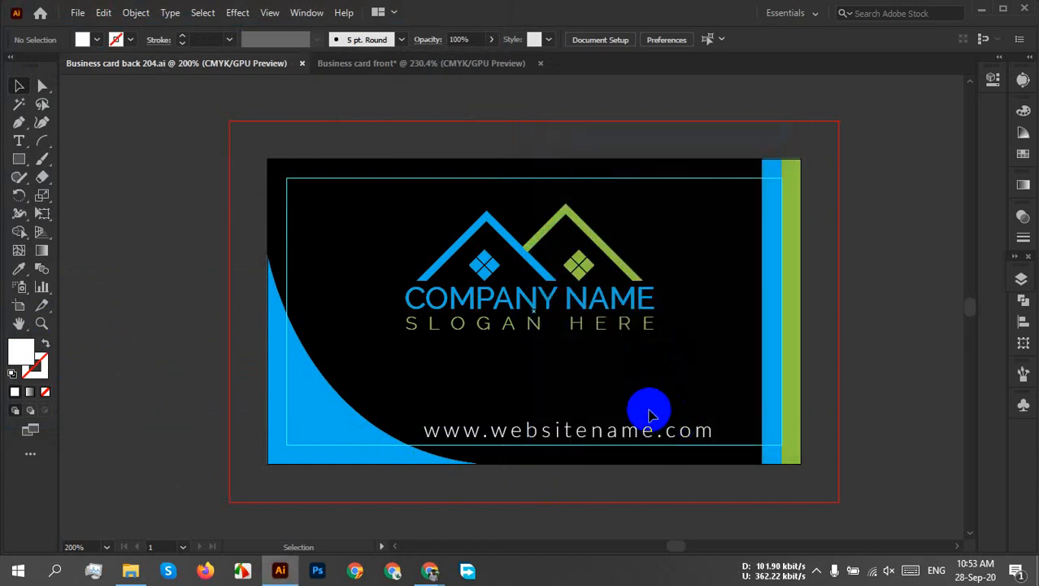
left_click(143, 572)
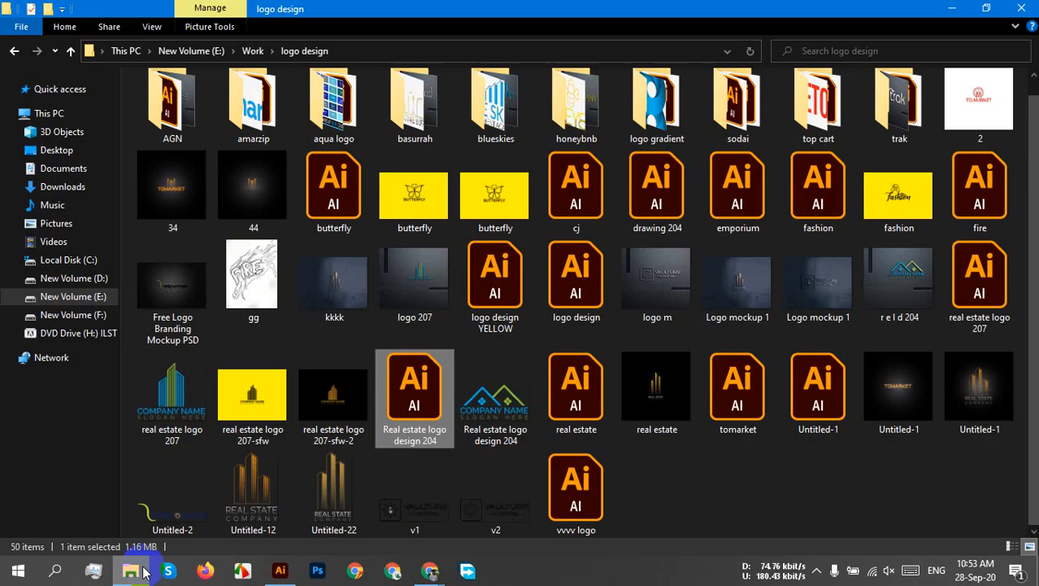
left_click(58, 151)
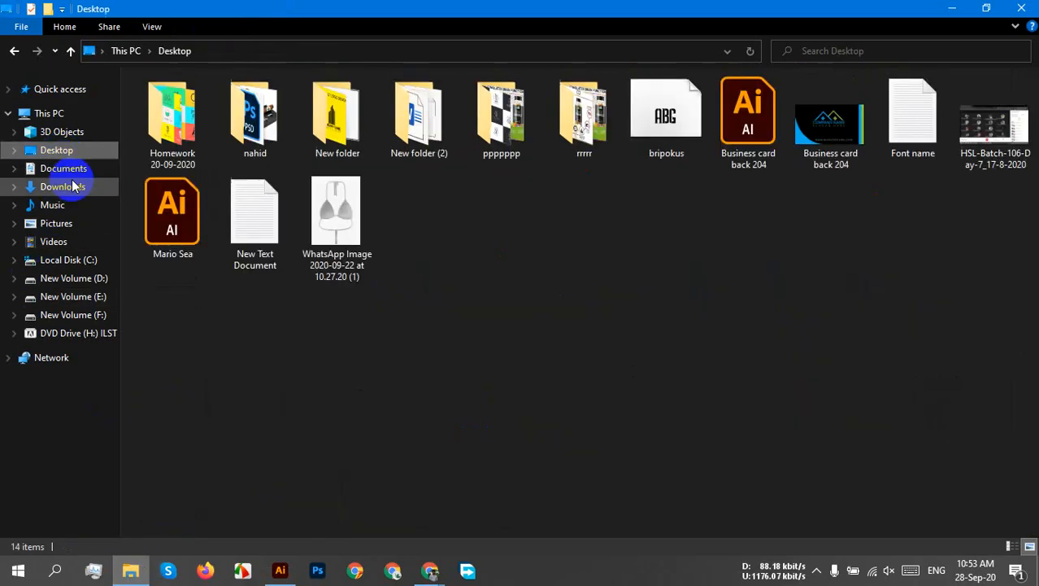
double_click(820, 126)
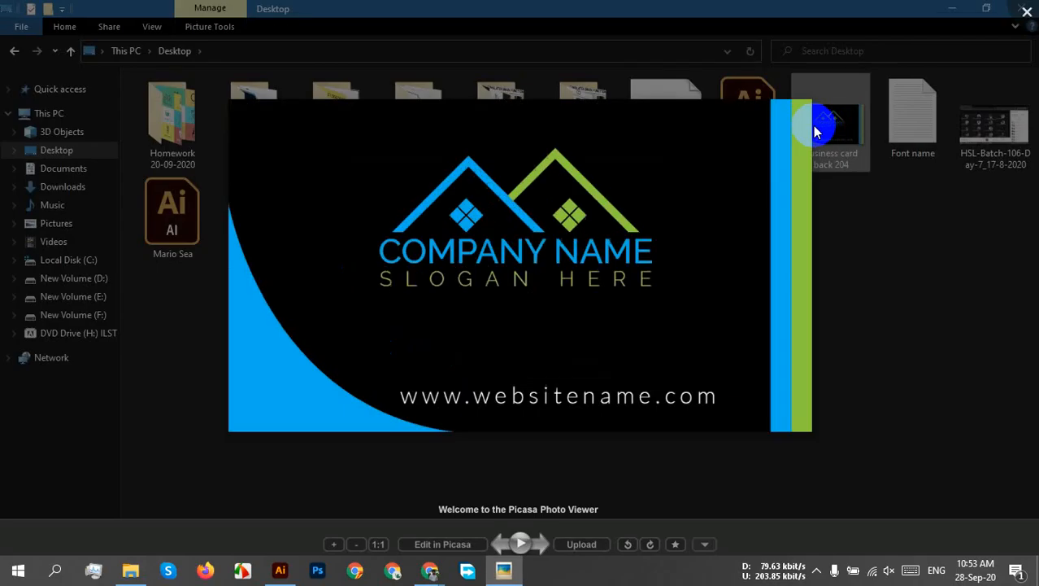
scroll(563, 276, "up", 2)
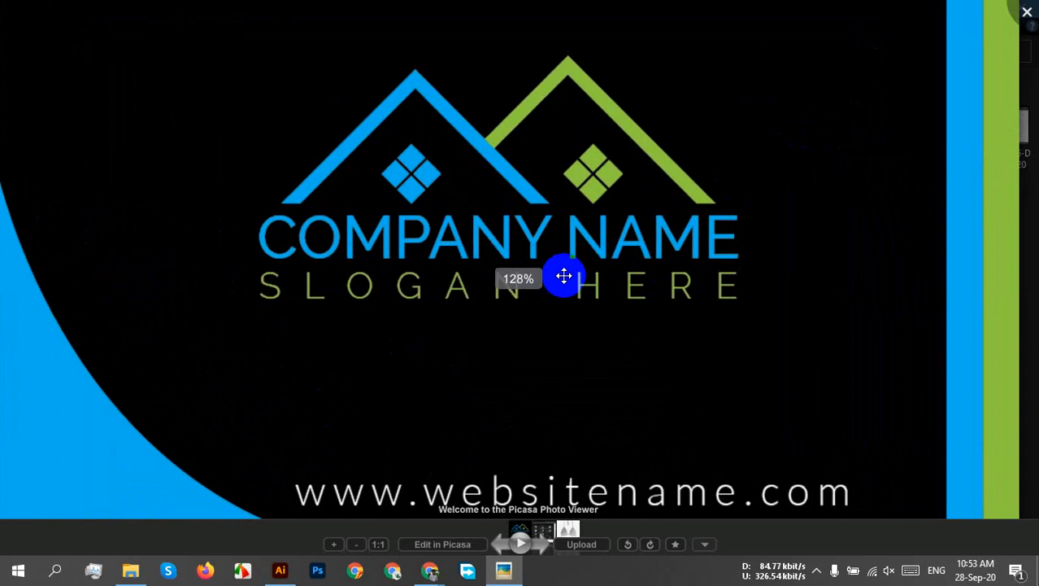
scroll(563, 277, "up", 3)
scroll(564, 276, "down", 5)
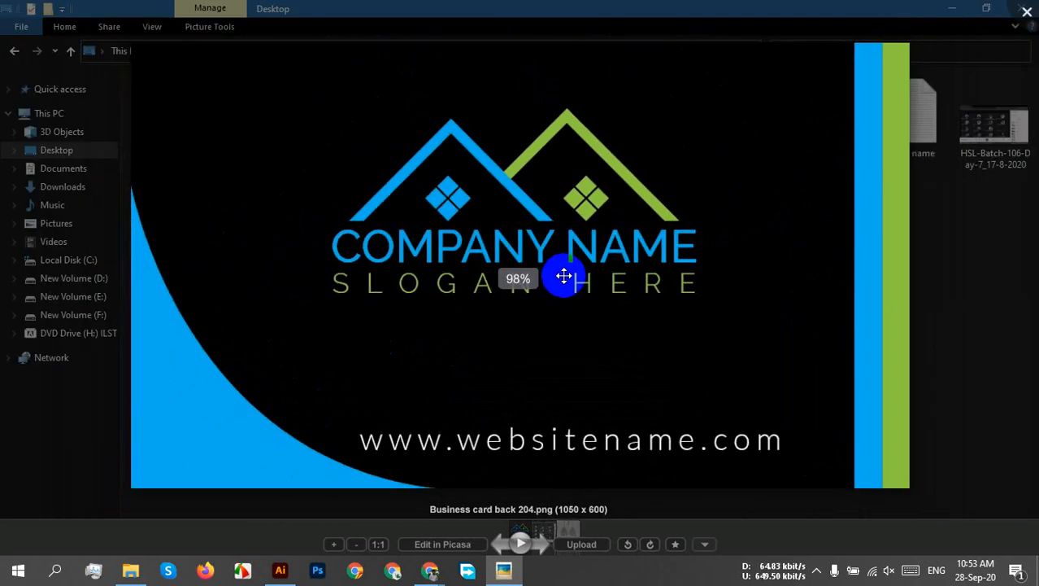
left_click(280, 570)
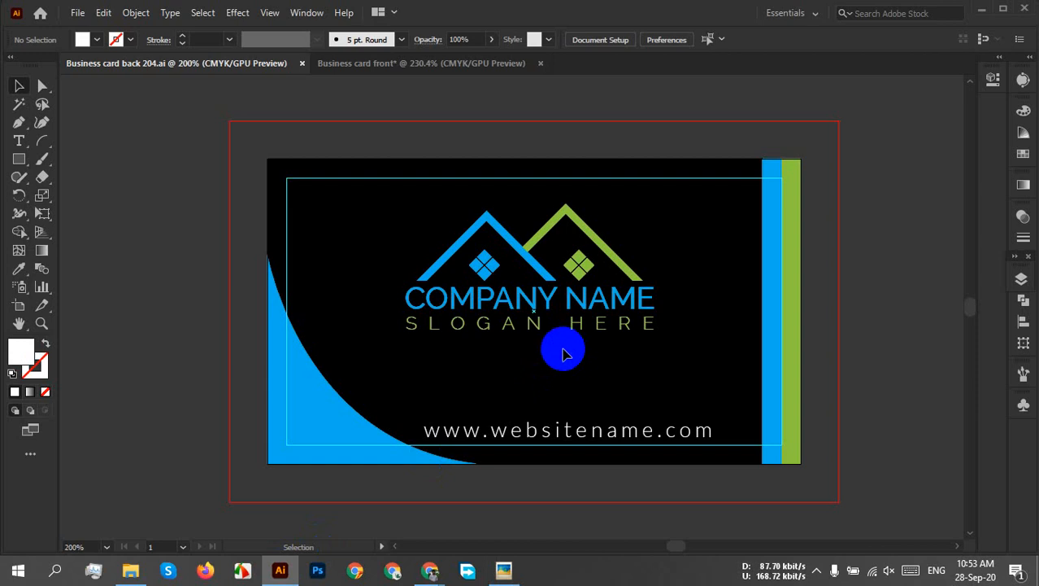
On the front card, select the house logo group and scale it down slightly
left_click(428, 63)
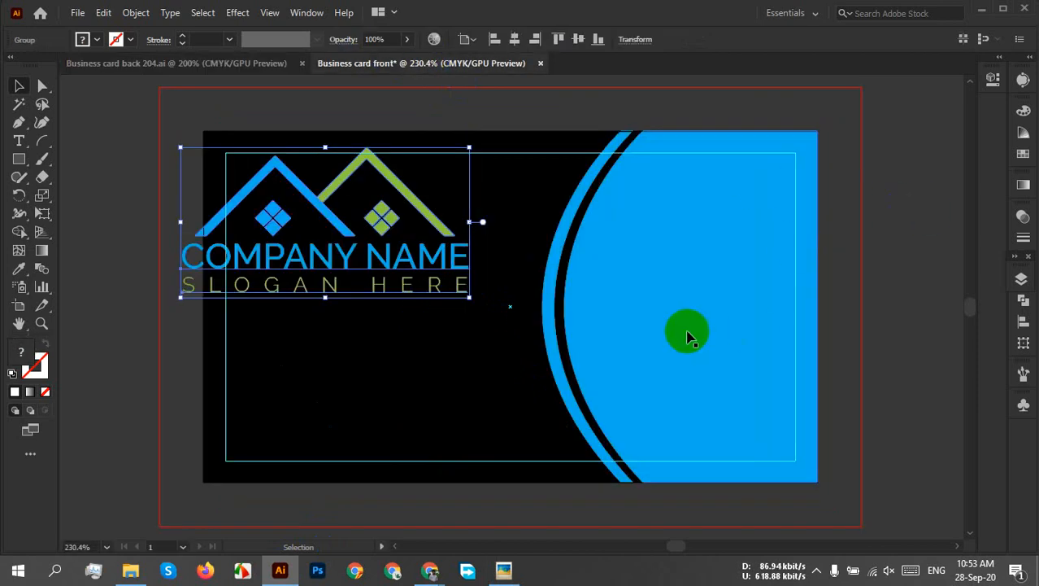
left_click(333, 355)
left_click_drag(353, 326, 257, 217)
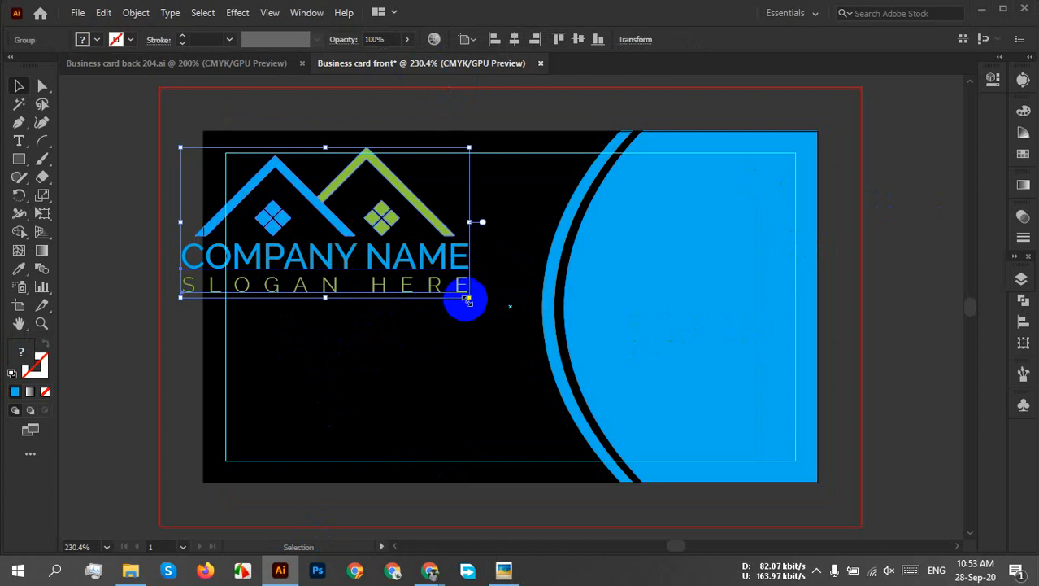
left_click_drag(469, 299, 434, 279)
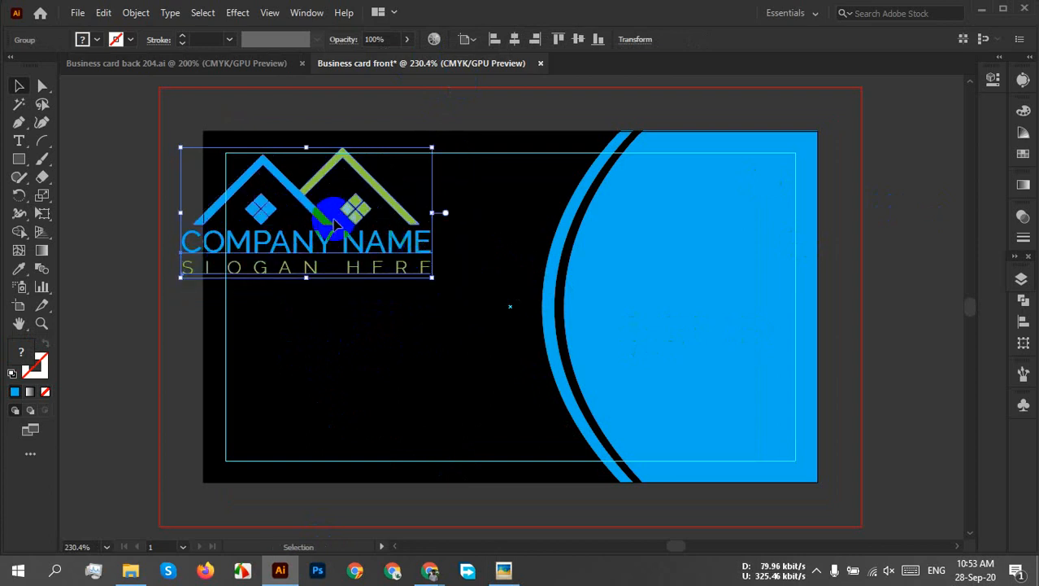
Move the smaller logo onto the black left side, undoing an accidental move of the arc
left_click_drag(335, 222, 504, 301)
key("ctrl+z")
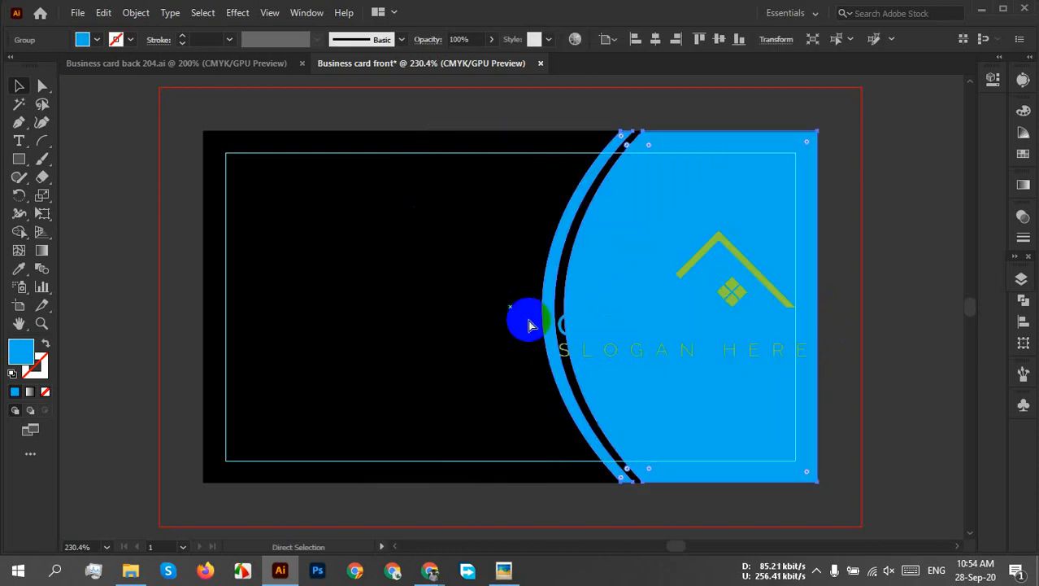
left_click(529, 325)
left_click_drag(738, 297, 694, 322)
left_click(898, 146)
left_click(776, 179)
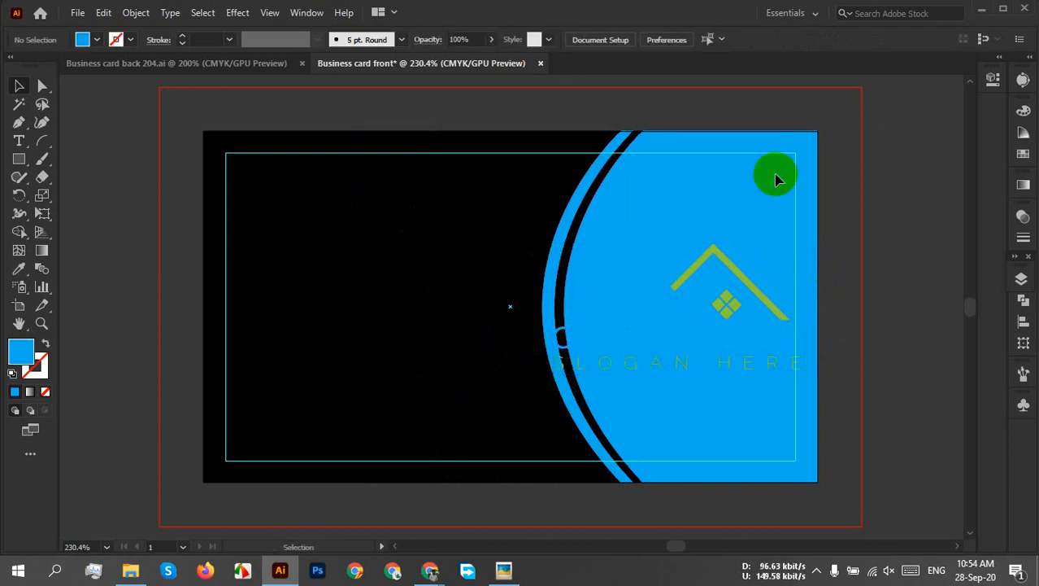
left_click_drag(715, 274, 372, 319)
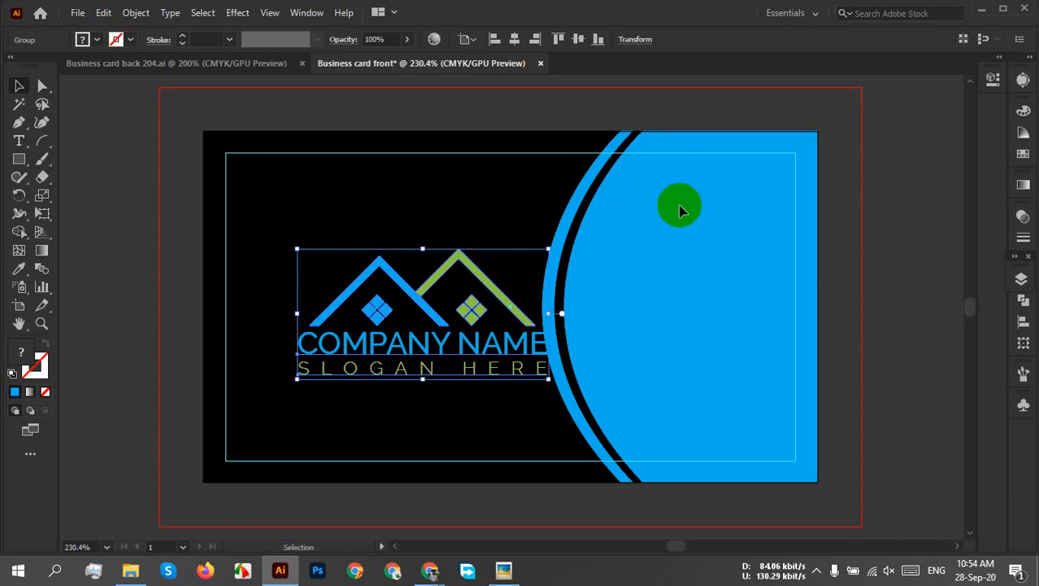
Unlock the curved-panel group in Layers and change its fill from blue to white
left_click(1018, 284)
left_click(873, 296)
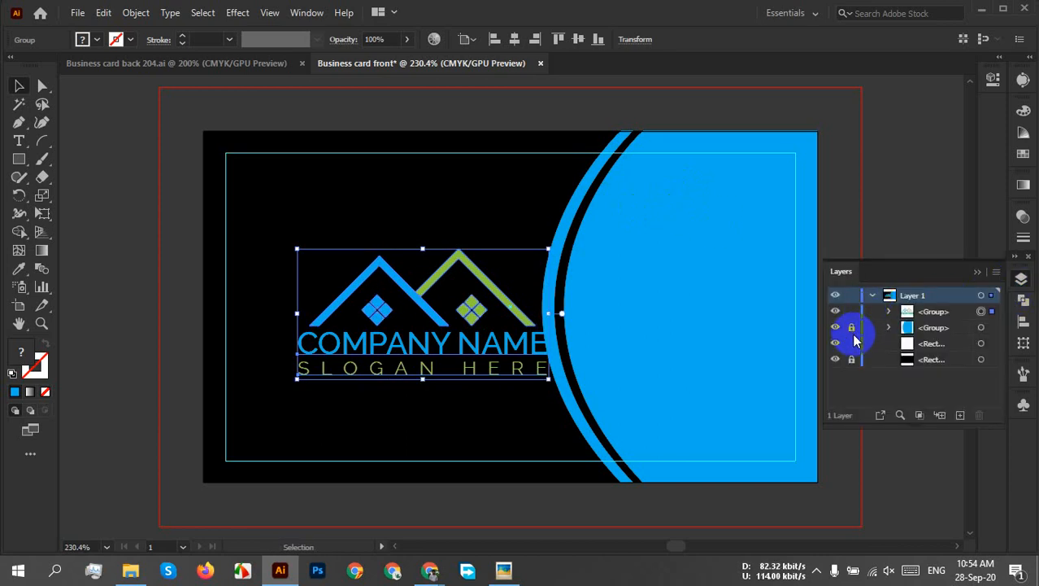
left_click(851, 328)
left_click(754, 193)
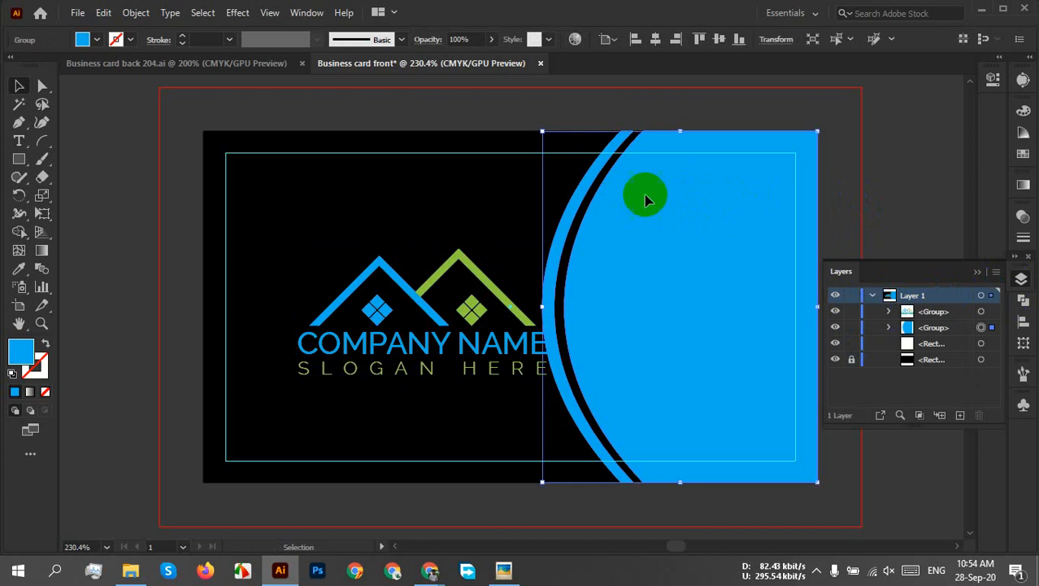
left_click(82, 39)
left_click(42, 65)
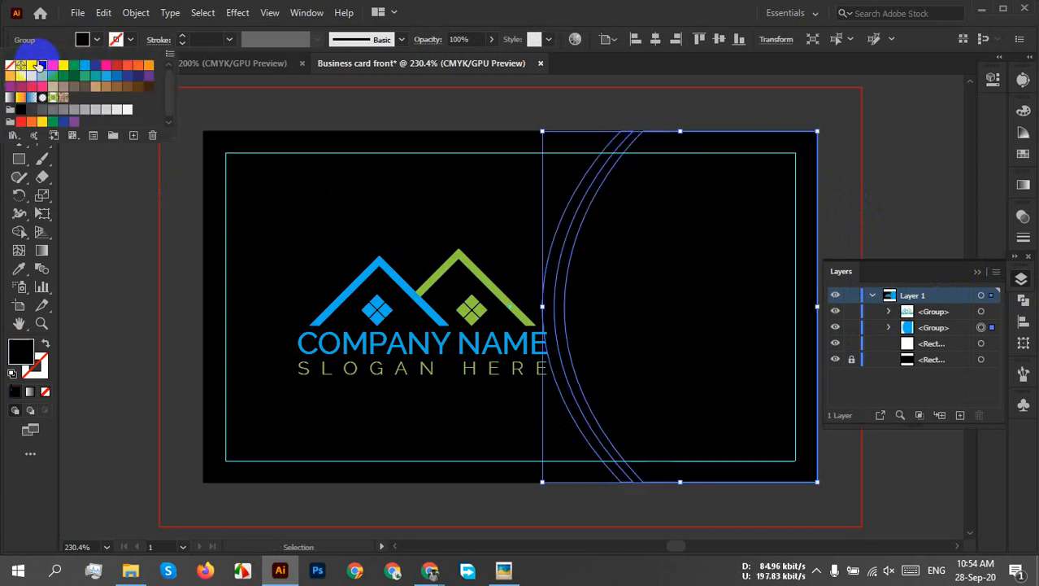
left_click(31, 65)
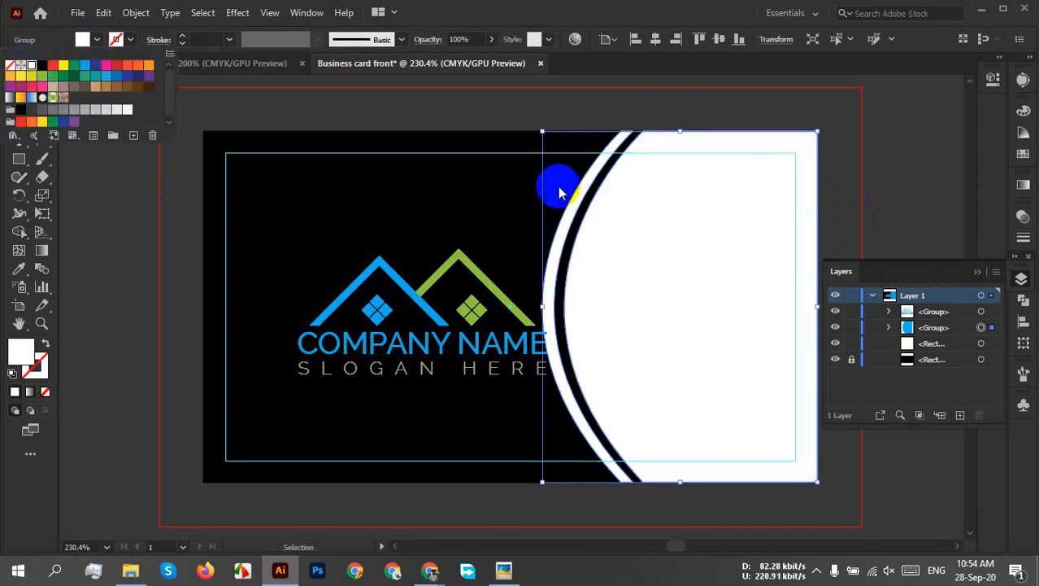
left_click(905, 194)
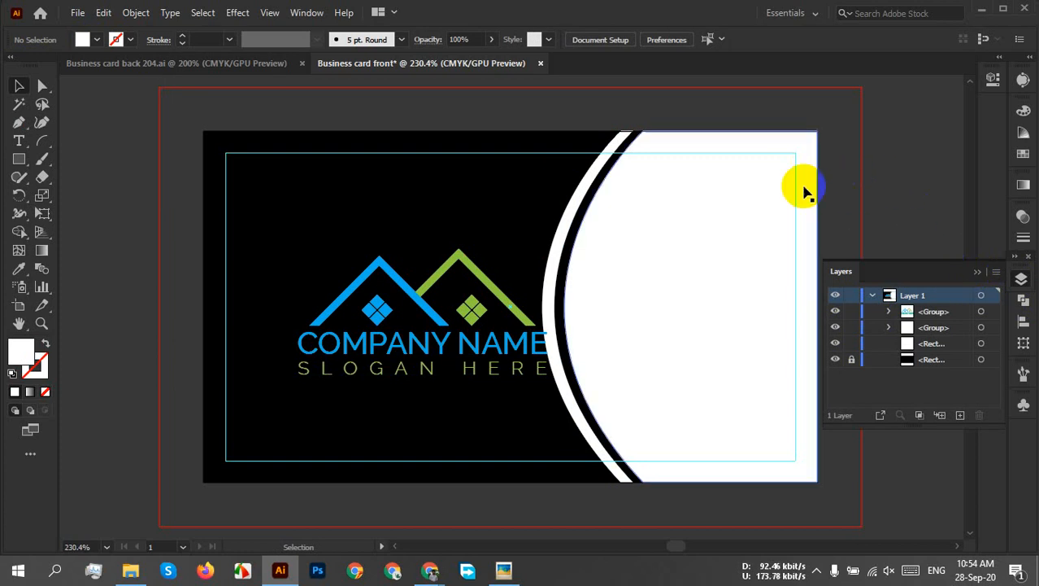
left_click(449, 198)
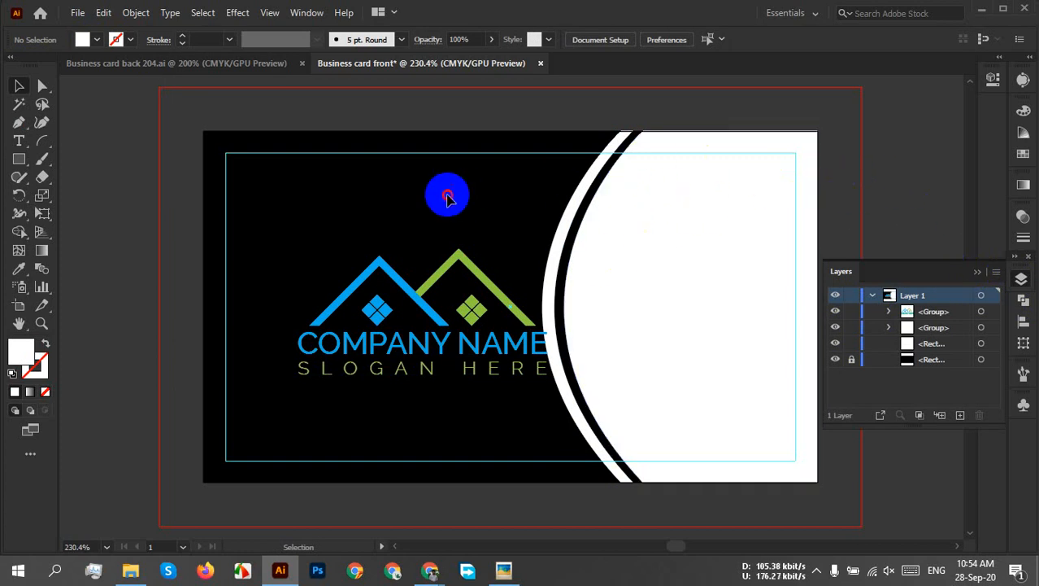
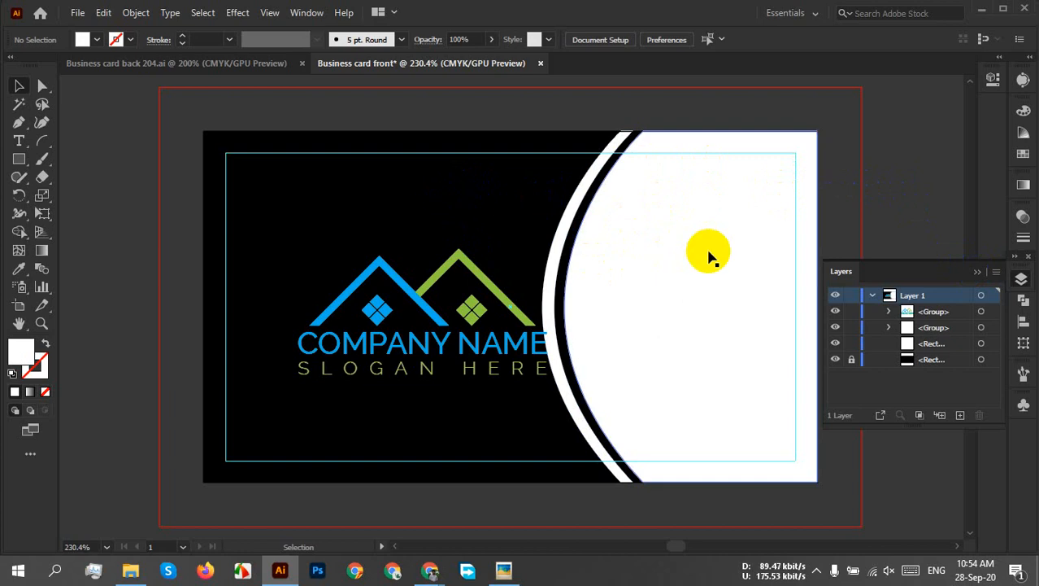
Fill the card's background rectangle with white
left_click(471, 220)
left_click(83, 40)
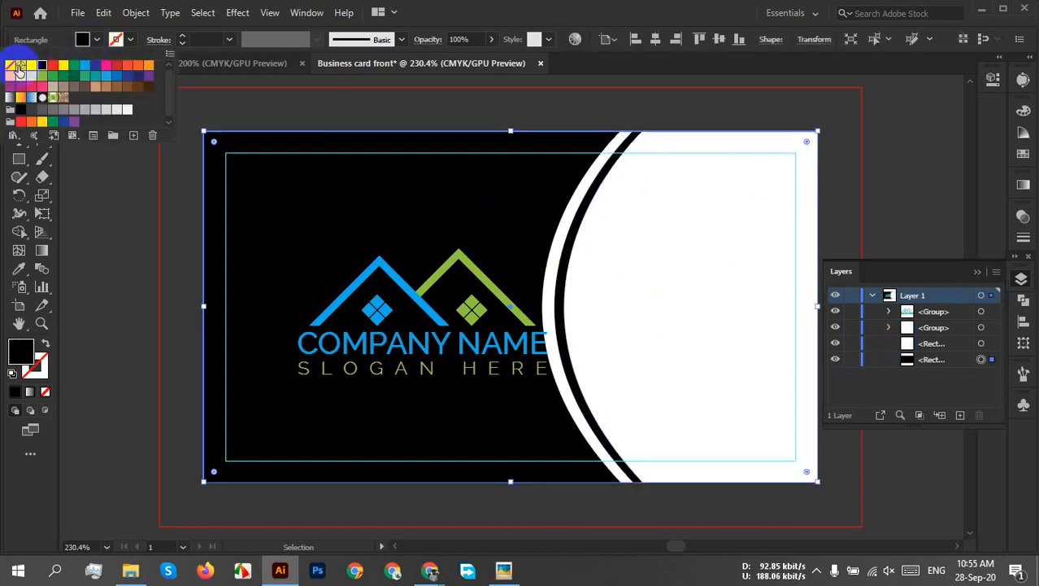
left_click(33, 65)
left_click(900, 104)
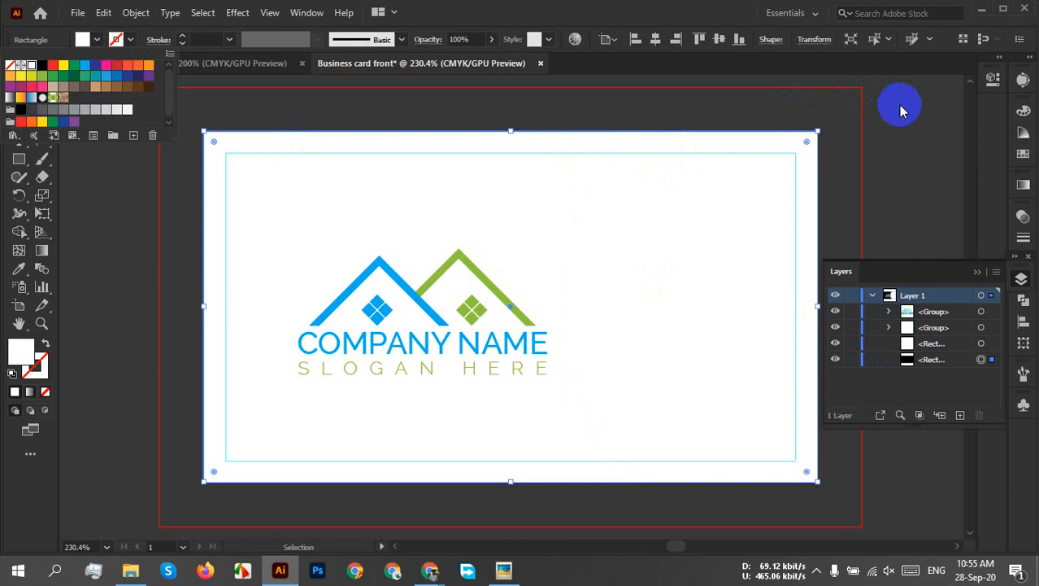
Fill the curved panel group on the right with solid black
left_click(777, 191)
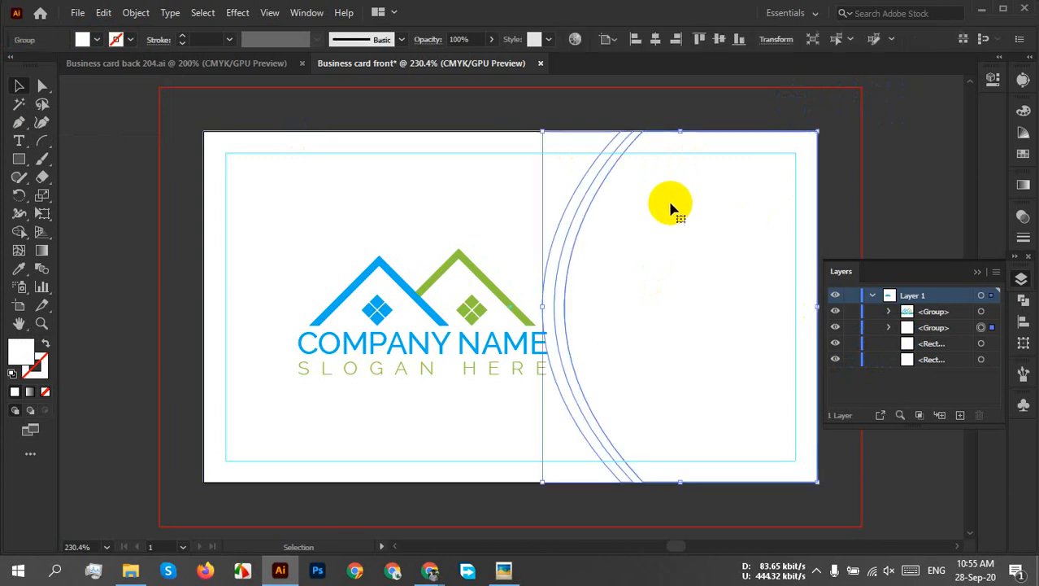
left_click(88, 41)
left_click(44, 67)
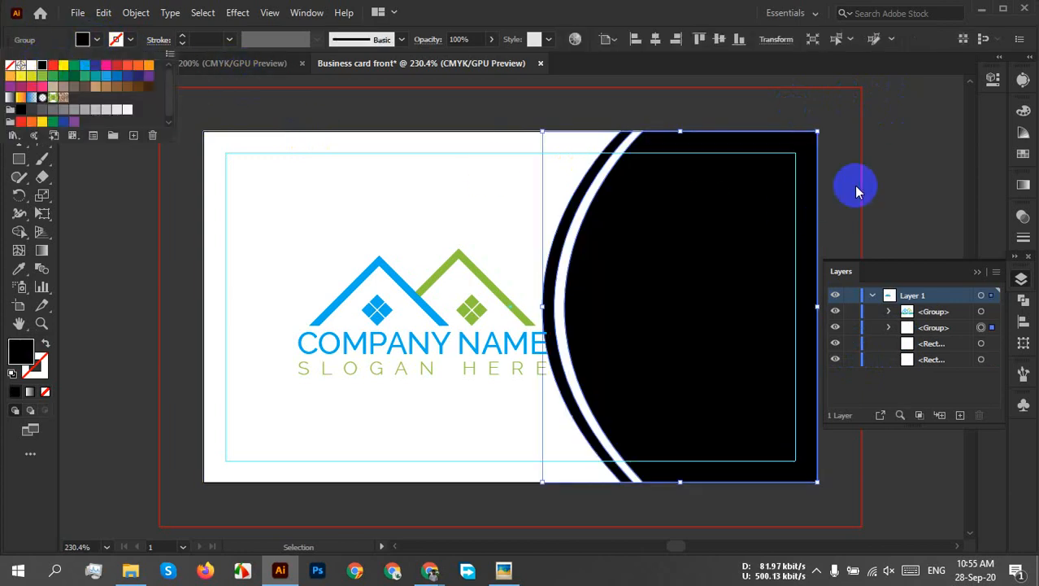
left_click(917, 163)
left_click(911, 169)
left_click(362, 313)
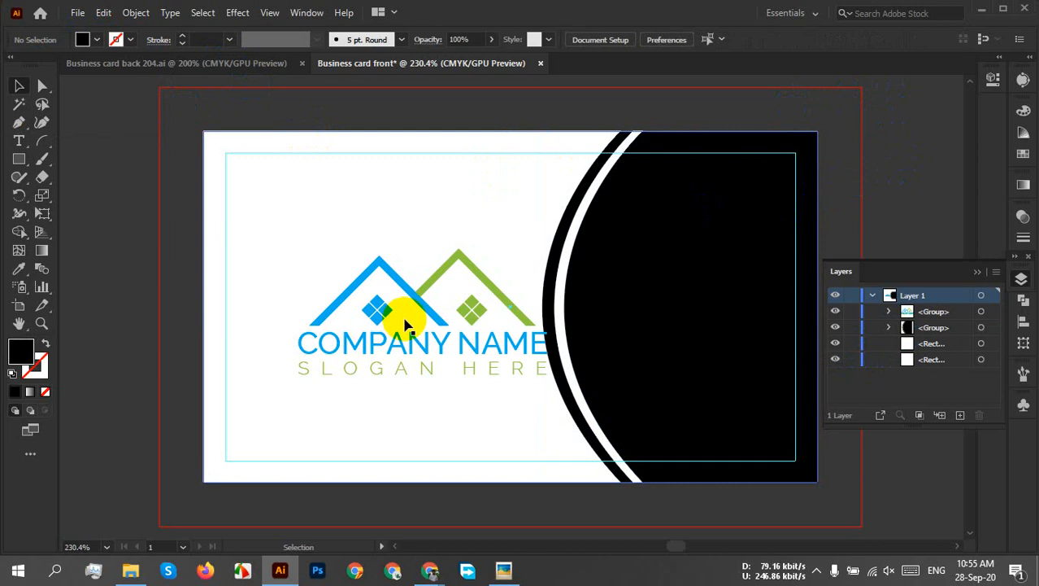
Drag the logo onto the black curved panel and scale it down to fit
left_click_drag(434, 304, 688, 277)
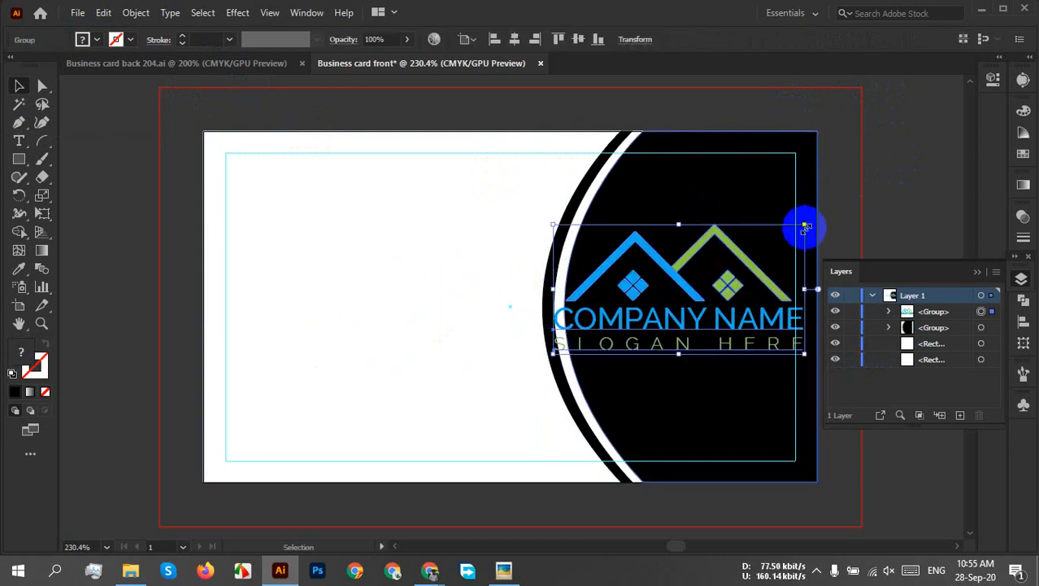
left_click_drag(805, 229, 737, 258)
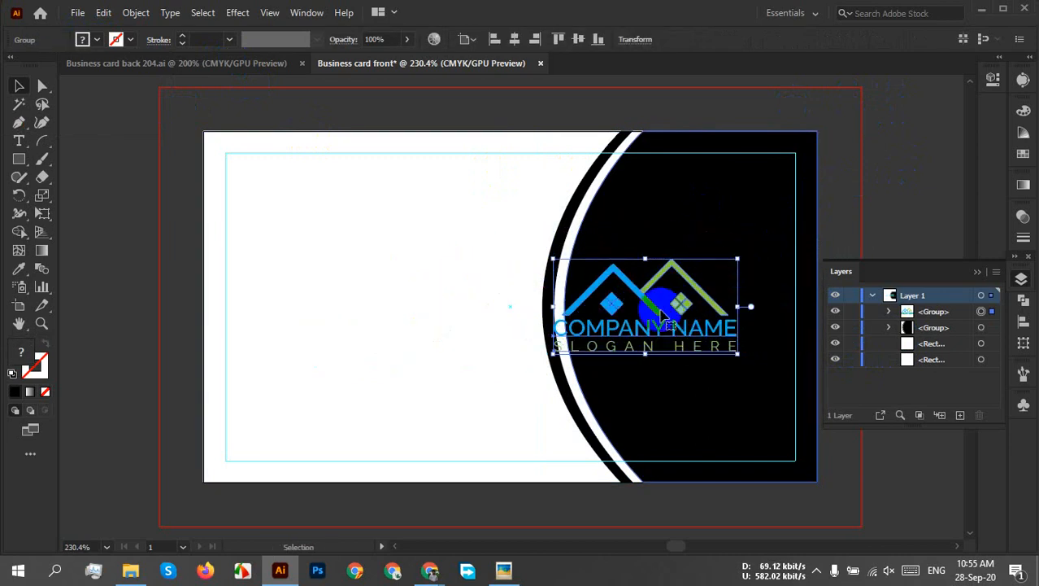
left_click_drag(642, 333, 687, 312)
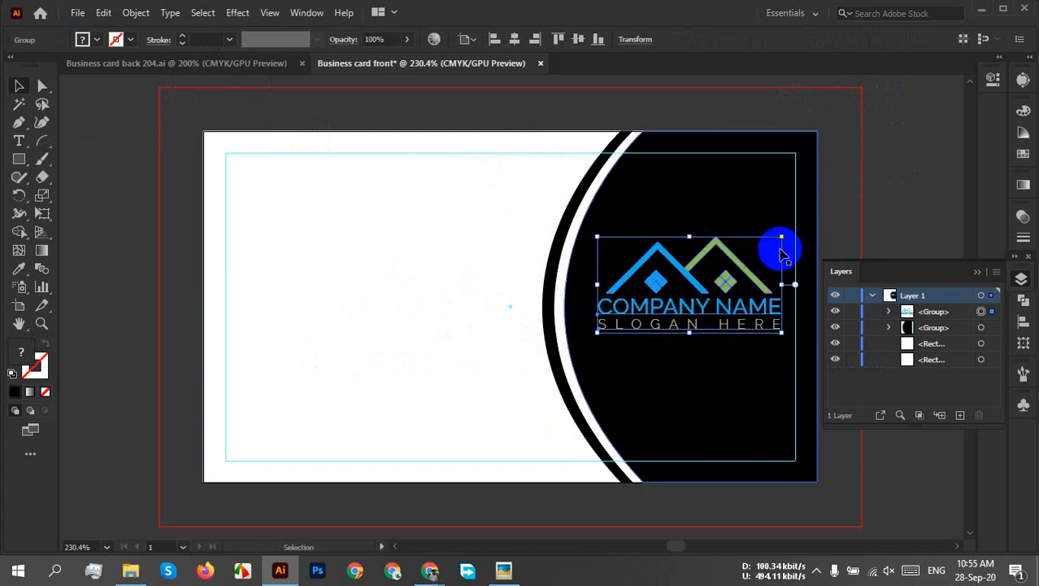
left_click(913, 165)
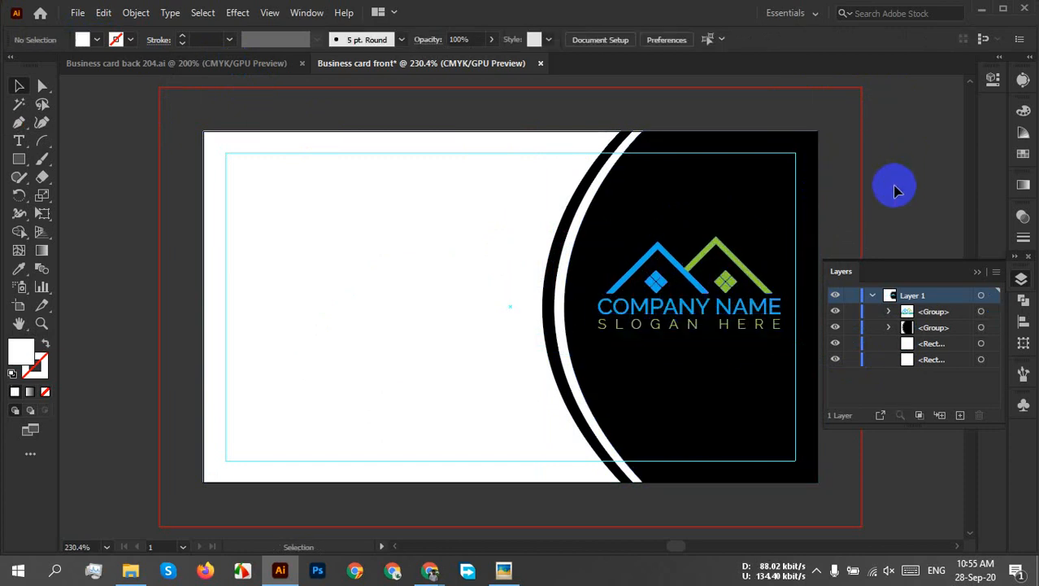
Centre the logo vertically on the artboard, after undoing an accidental 90° rotation
left_click(643, 326)
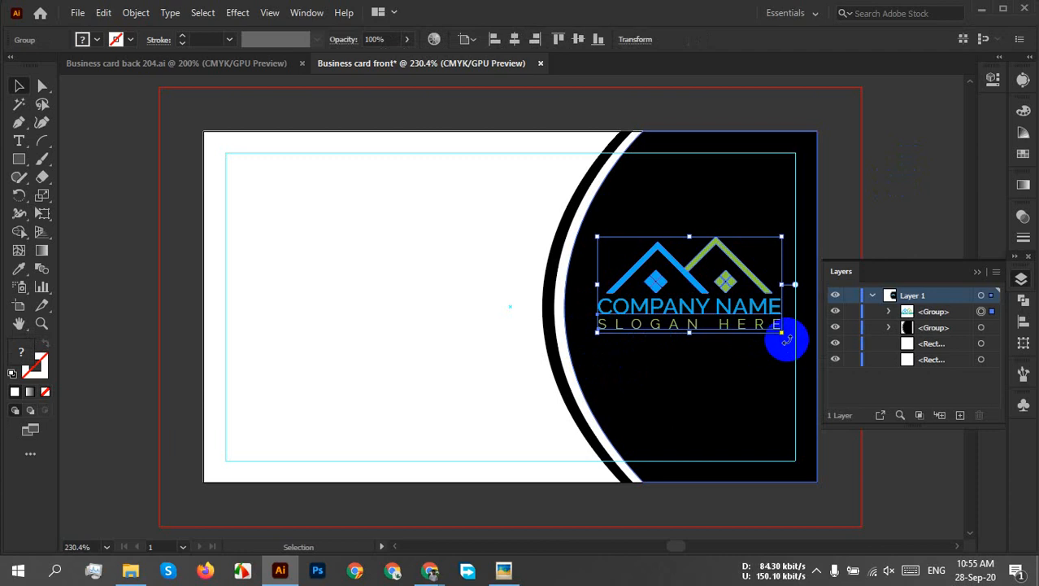
left_click_drag(785, 340, 643, 441)
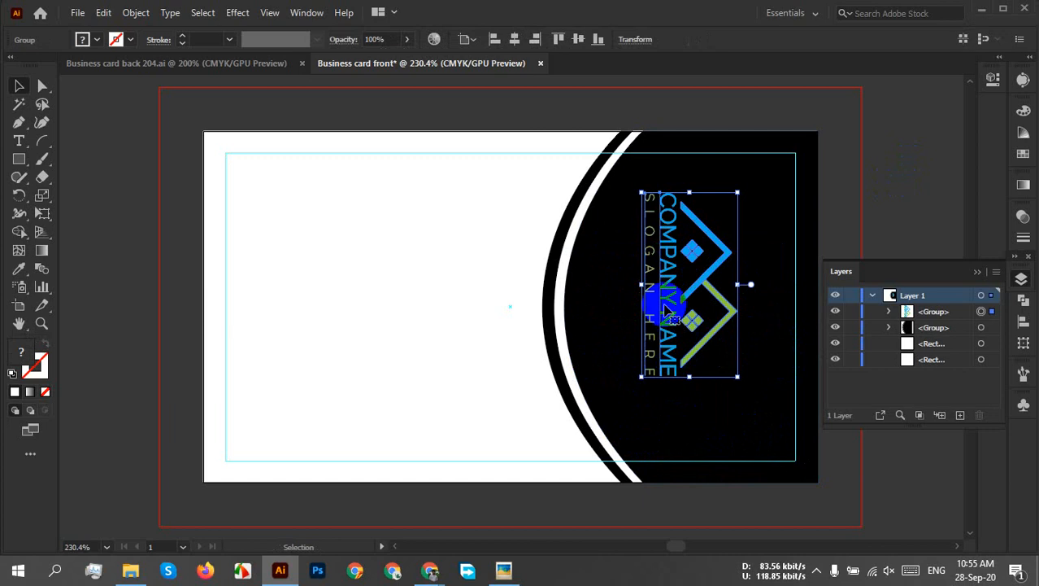
key("ctrl+z")
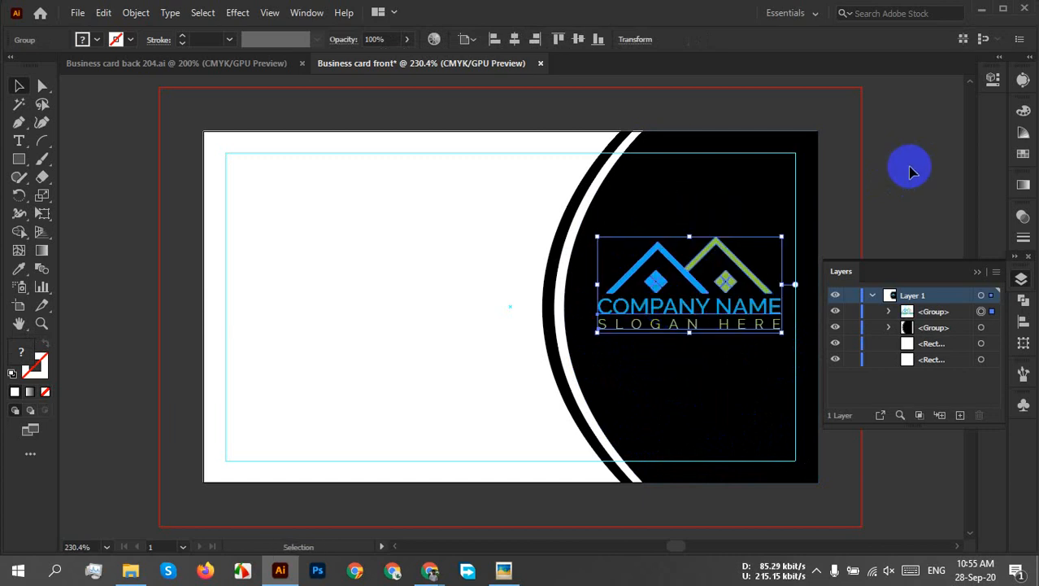
left_click(843, 214)
left_click(688, 305)
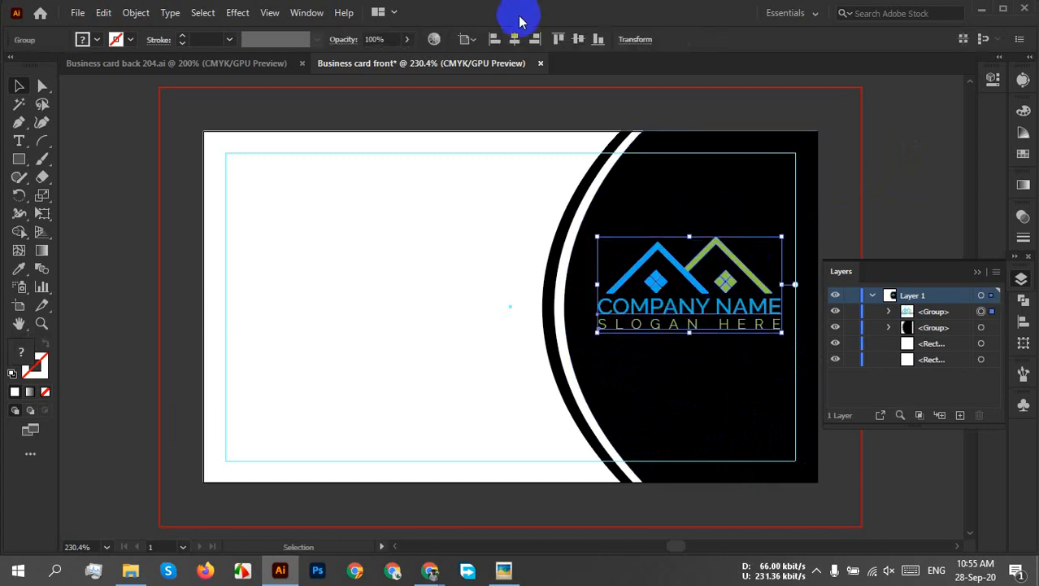
left_click(575, 39)
left_click(893, 185)
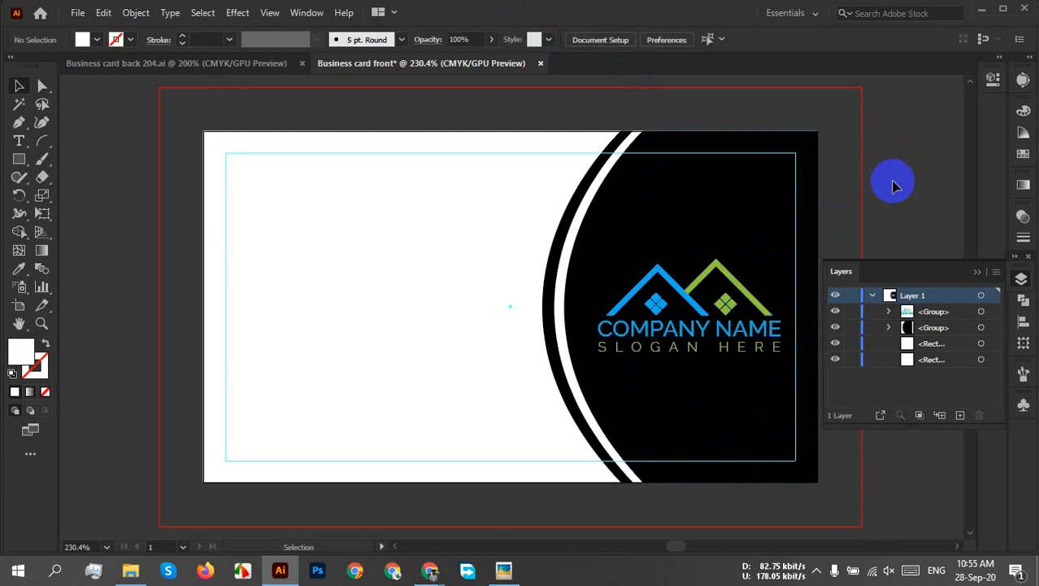
Enlarge the logo slightly around its centre, undoing a mistaken corner resize
left_click(722, 291)
scroll(781, 293, "up", 2)
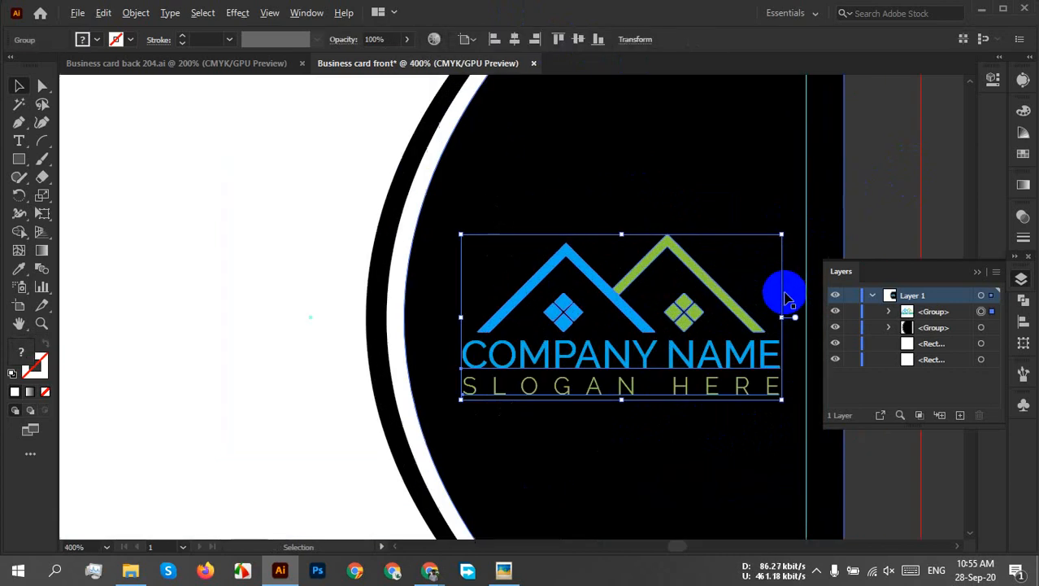
left_click_drag(782, 235, 805, 217)
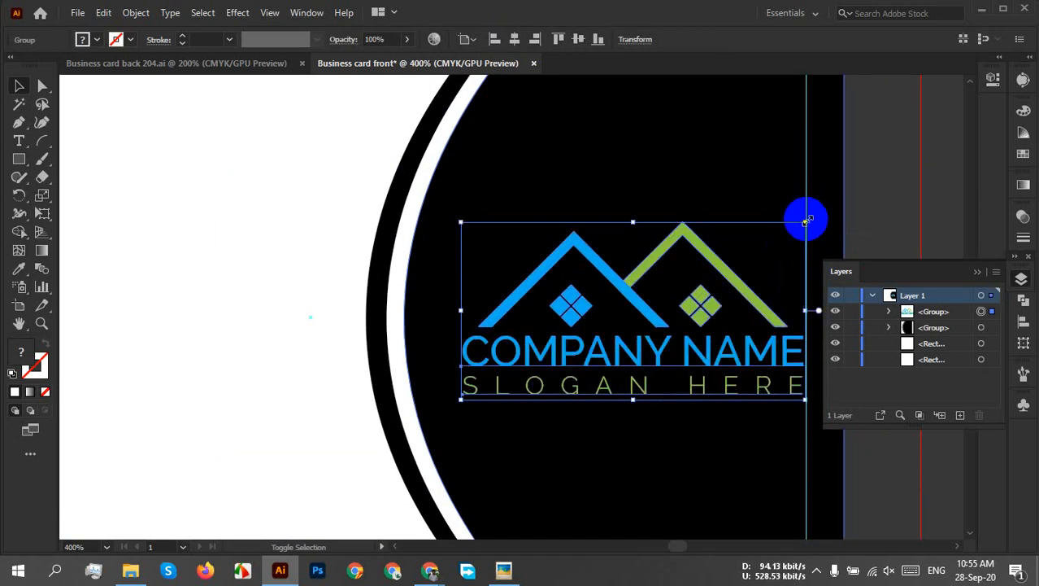
left_click(879, 181)
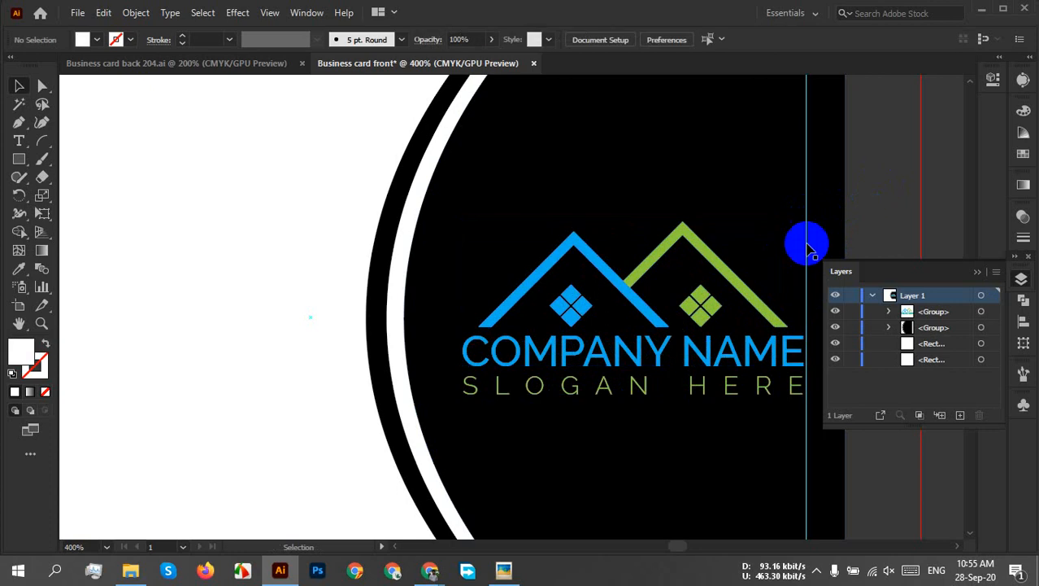
left_click(478, 350)
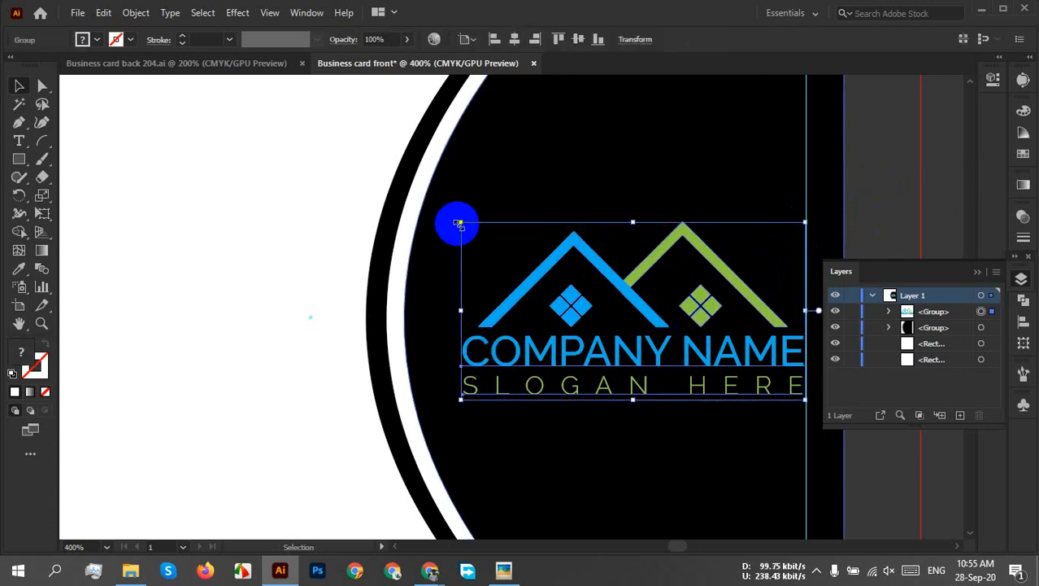
left_click_drag(459, 223, 459, 222)
key("super")
key("super")
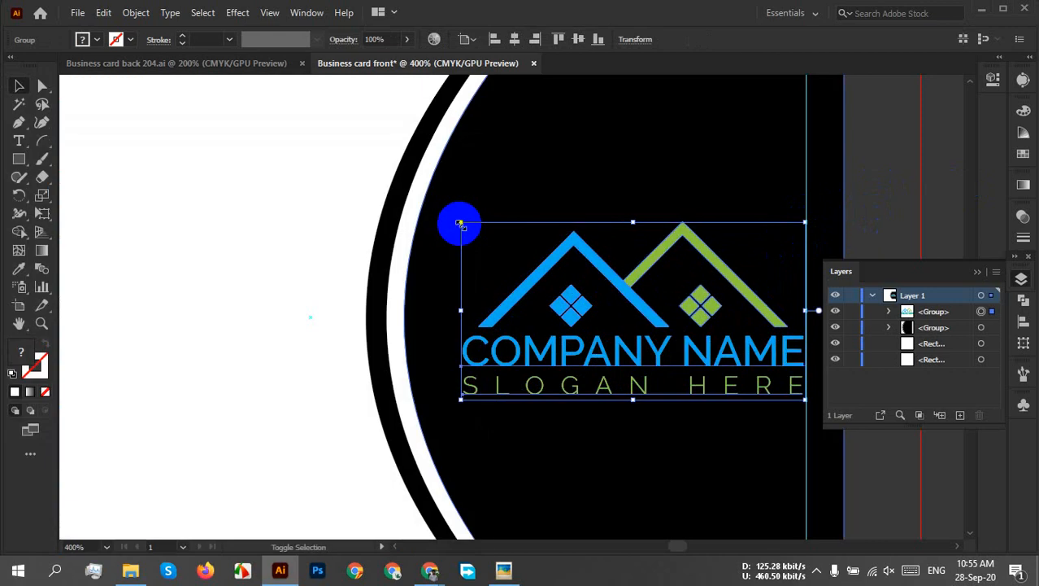
key("ctrl+z")
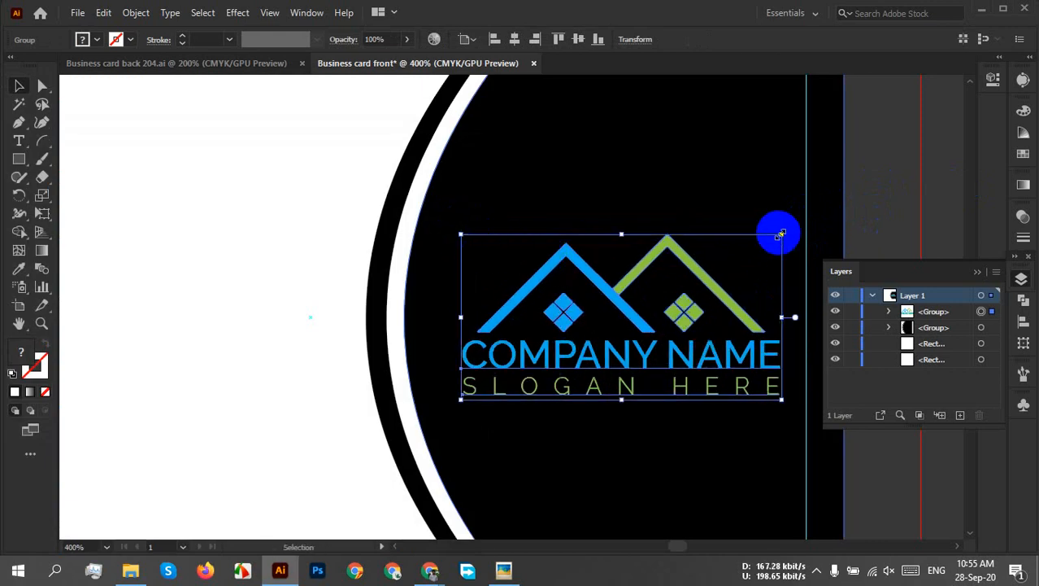
left_click_drag(782, 235, 806, 222)
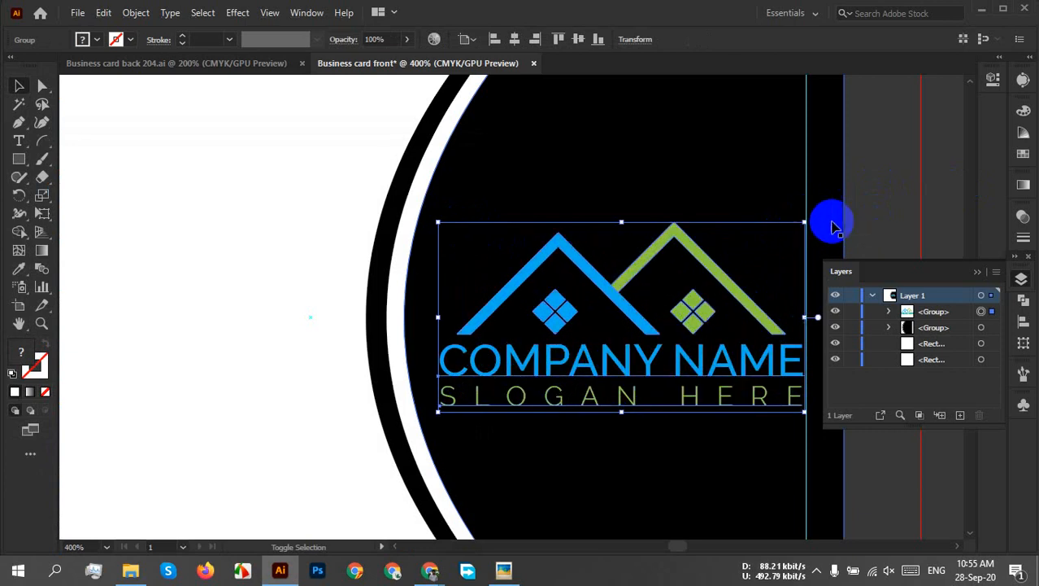
left_click(879, 208)
Zoom out and recentre the view on the whole card
scroll(879, 216, "down", 2)
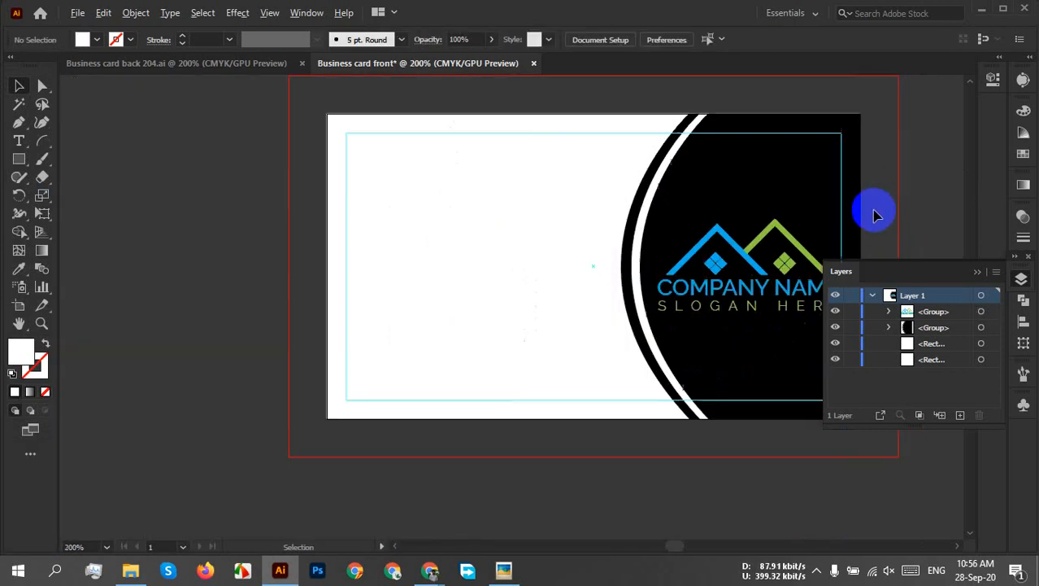
left_click_drag(866, 212, 777, 218)
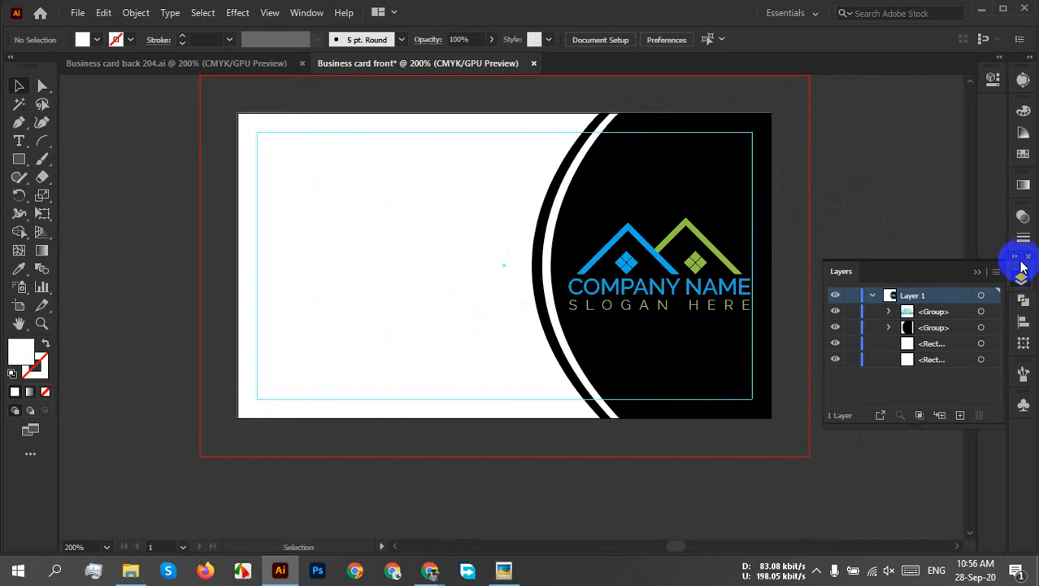
left_click_drag(295, 292, 310, 360)
left_click(364, 304)
left_click(135, 299)
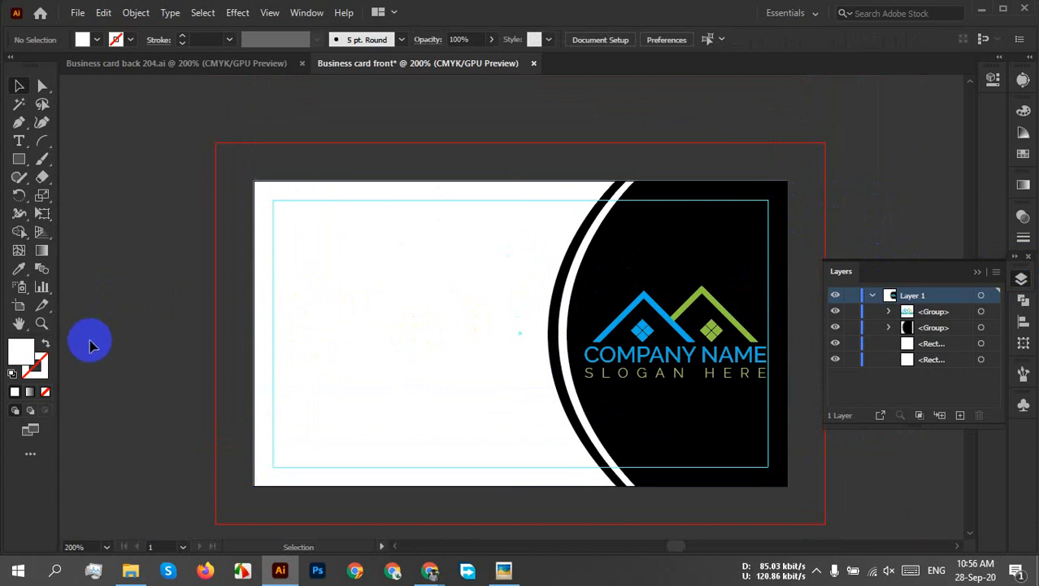
Fill the background rectangle with black
left_click(318, 280)
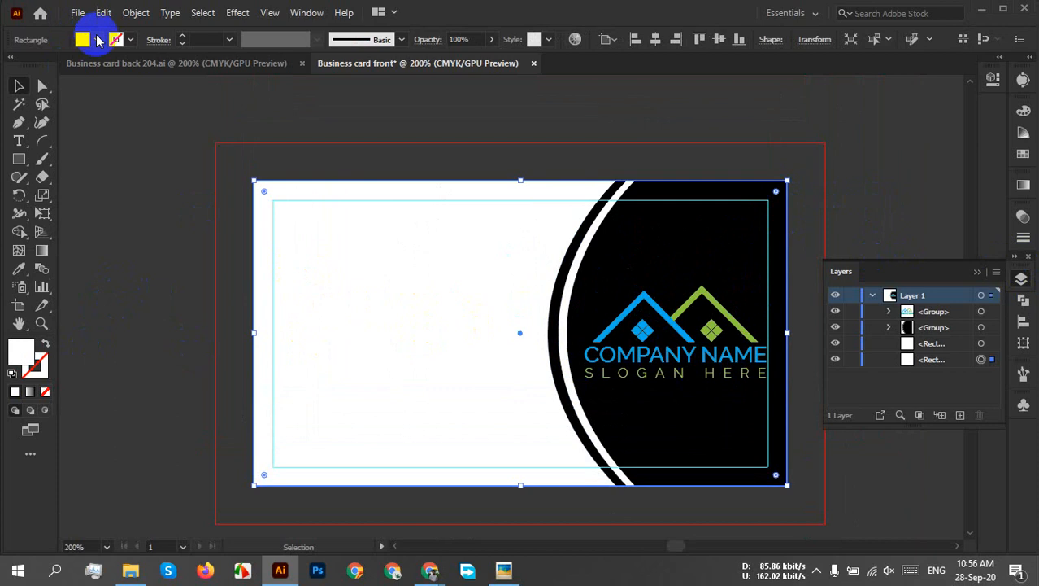
left_click(97, 42)
left_click(43, 73)
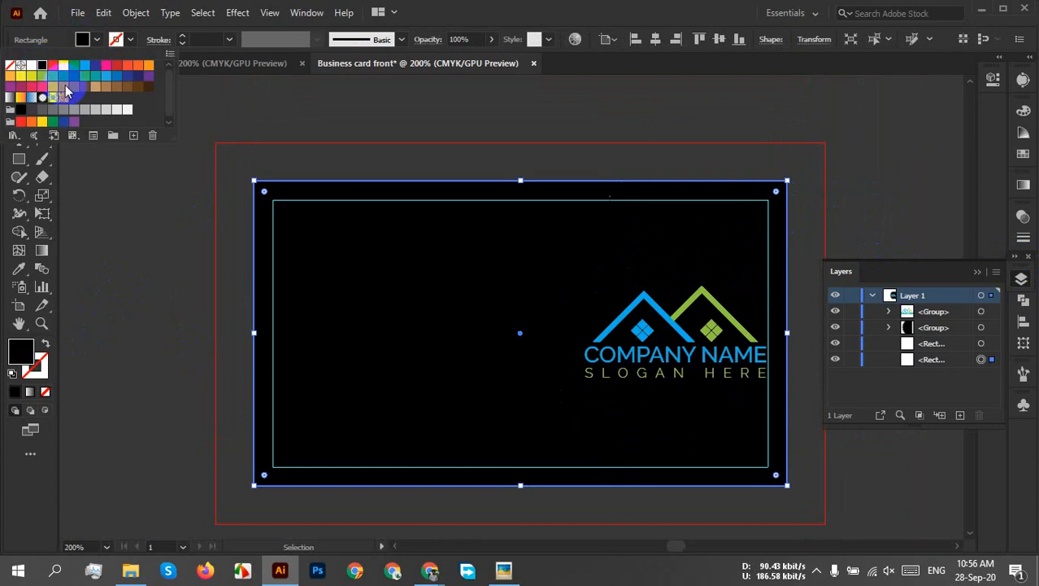
left_click(880, 195)
left_click(885, 195)
Lock the black background rectangle with Ctrl+2
left_click(715, 225)
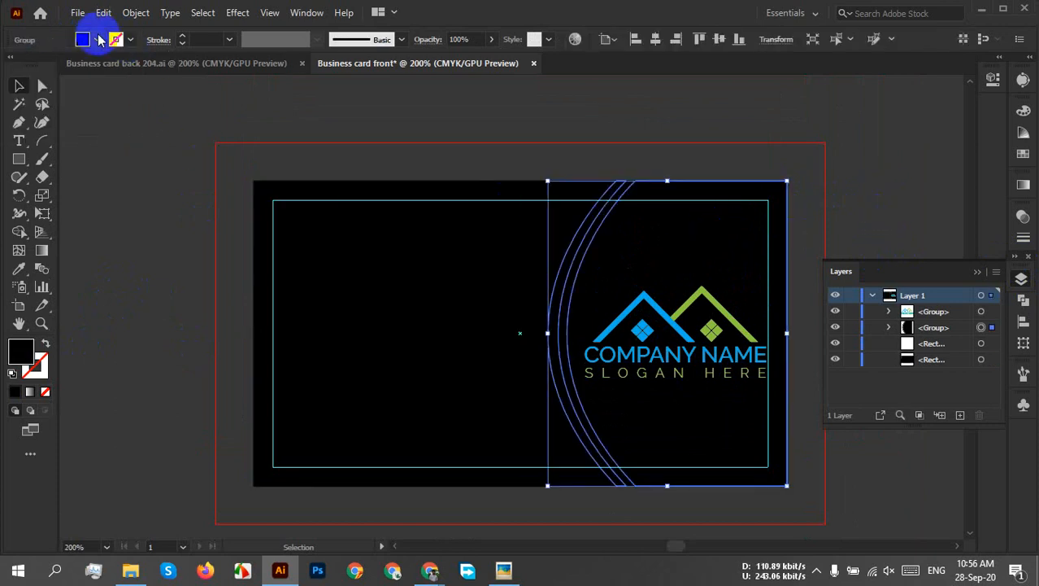
key("a")
left_click(331, 204)
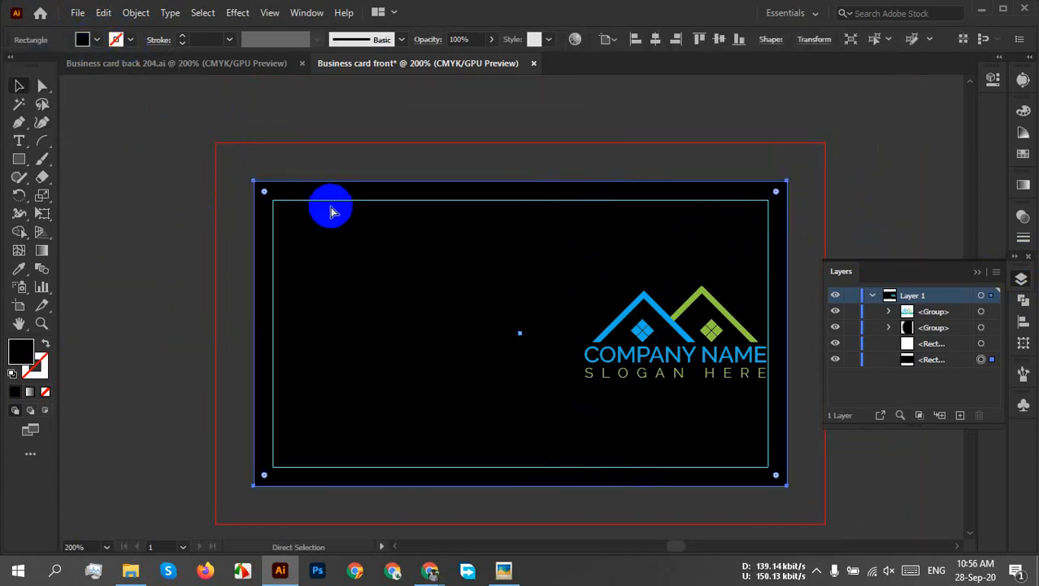
key("ctrl+2")
key("v")
Fill the curved panel group with blue and lock it
left_click(680, 248)
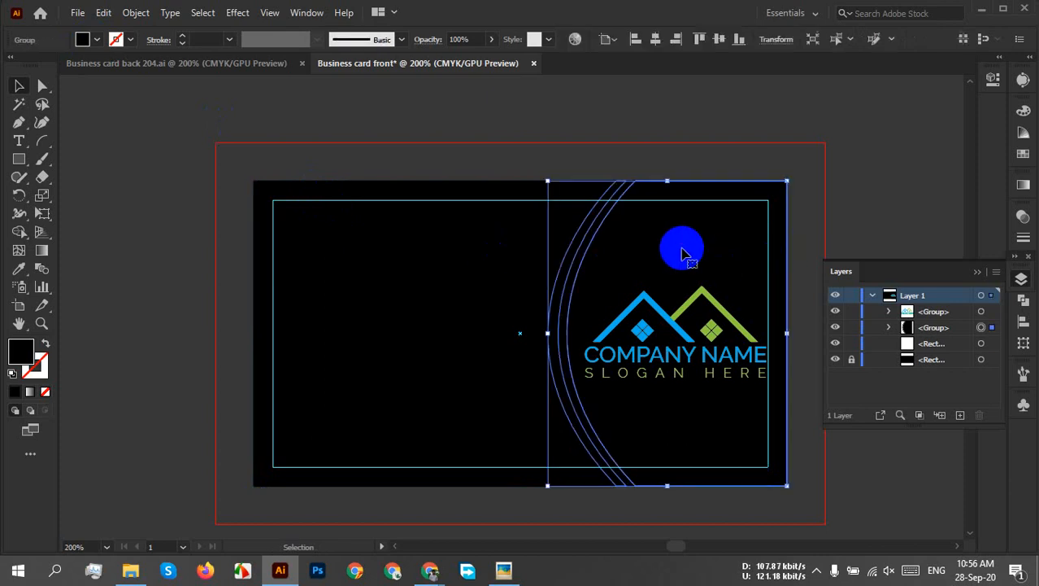
left_click(83, 39)
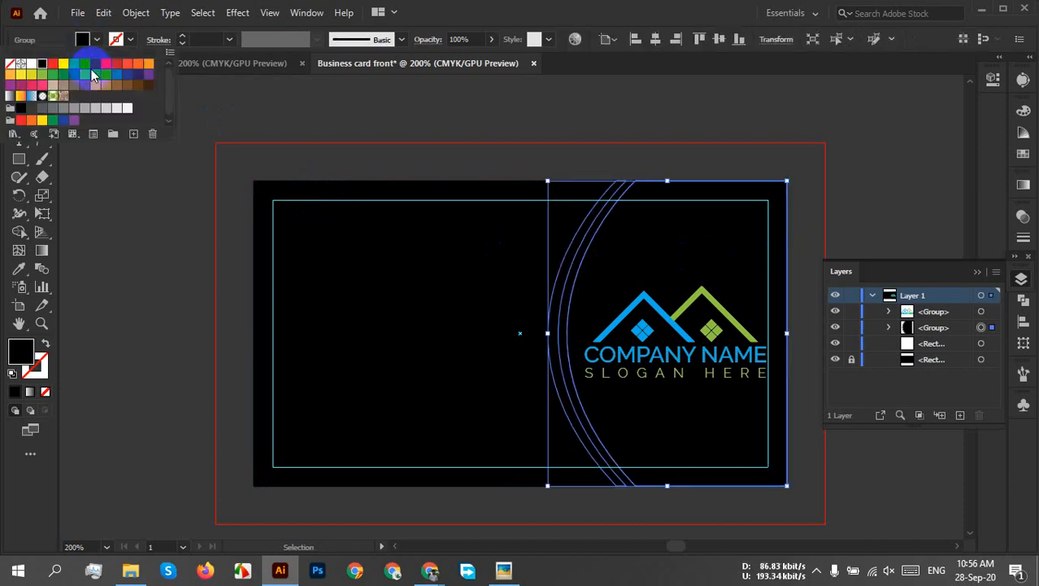
left_click(84, 65)
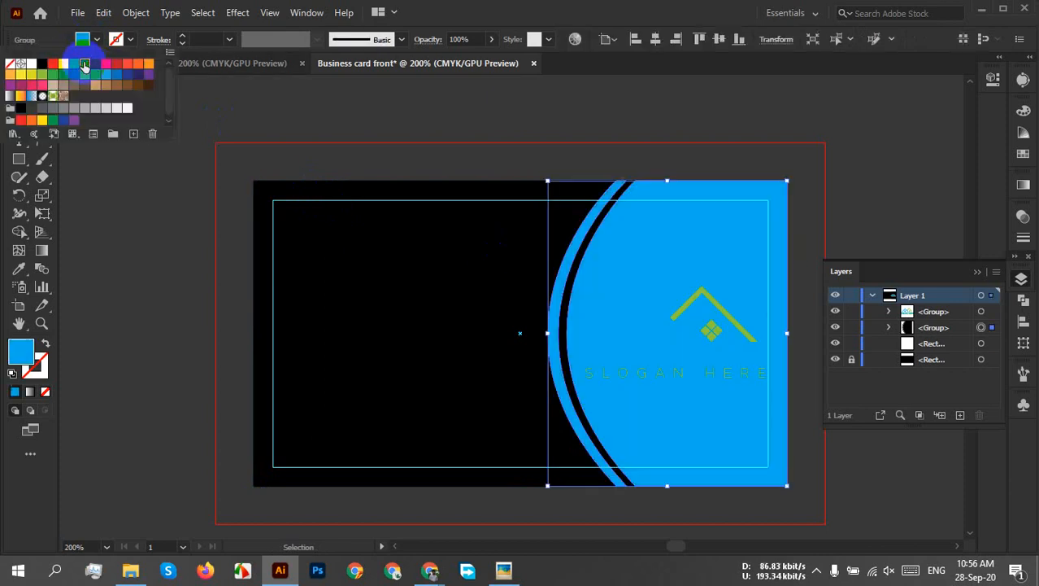
left_click(956, 228)
left_click(821, 204)
left_click(663, 244)
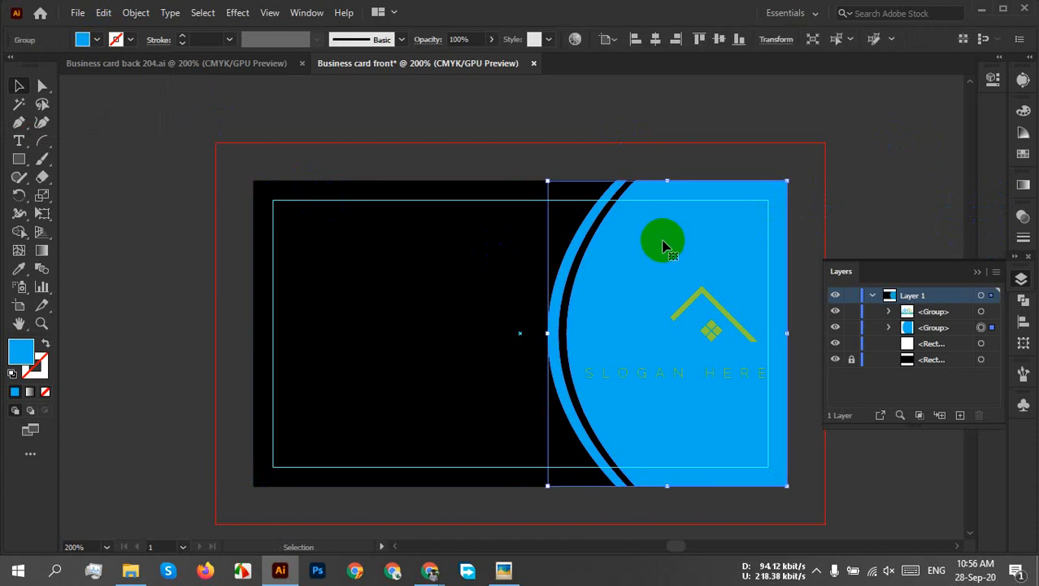
key("ctrl+2")
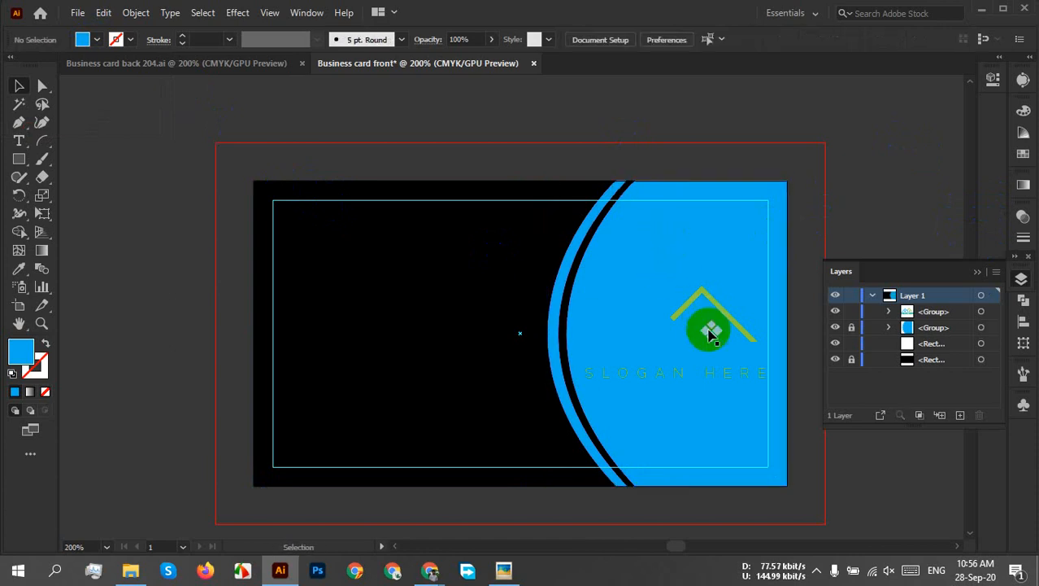
Recolour the logo, company name and slogan white
left_click(712, 333)
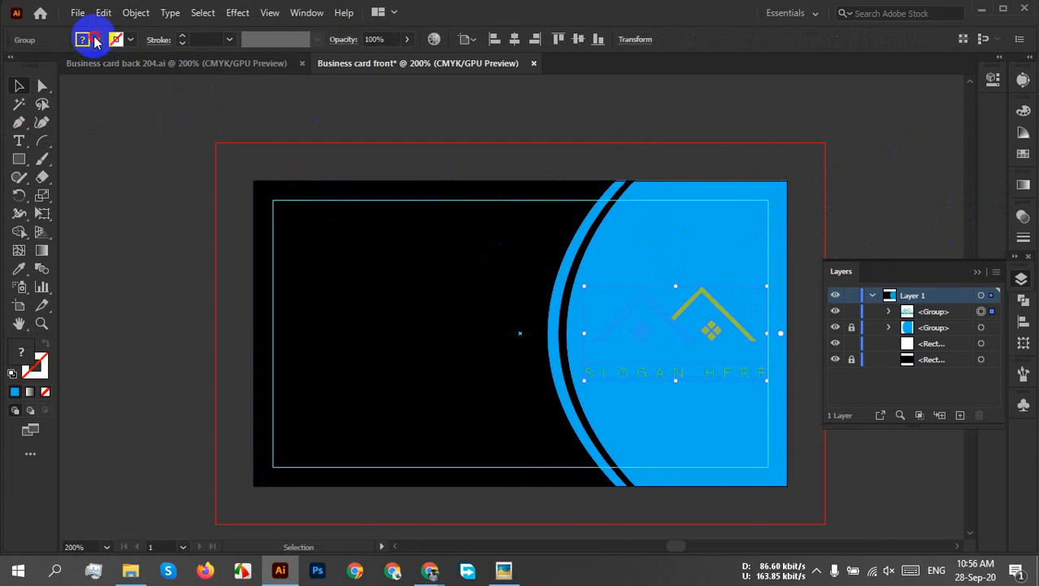
left_click(96, 40)
left_click(41, 66)
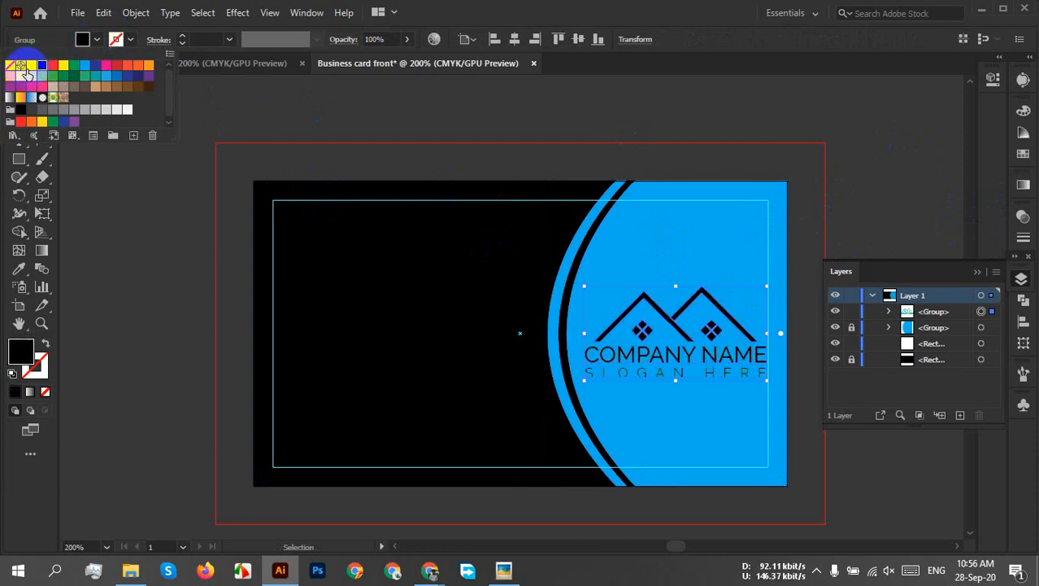
left_click(33, 65)
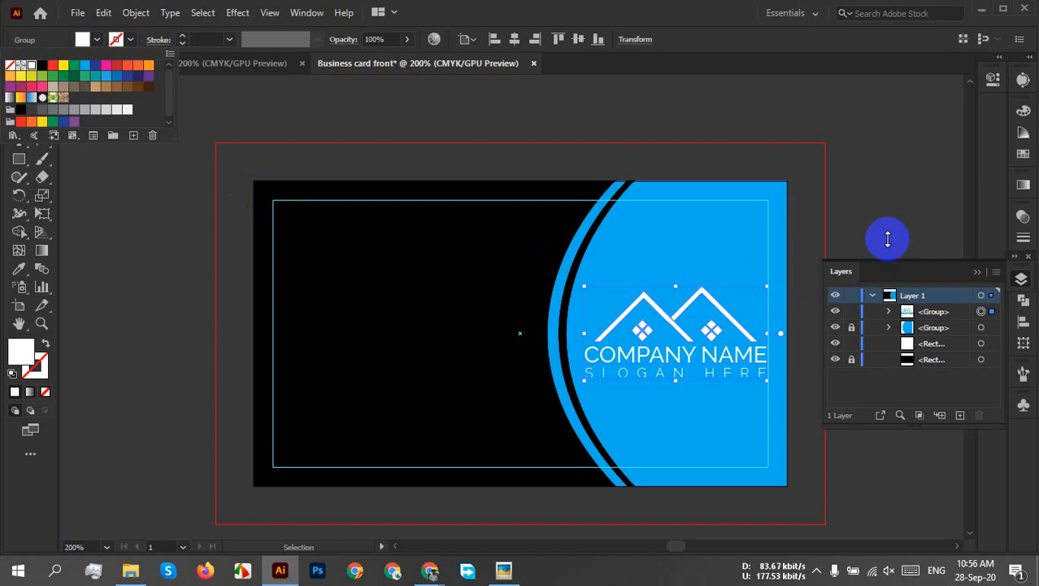
left_click(862, 227)
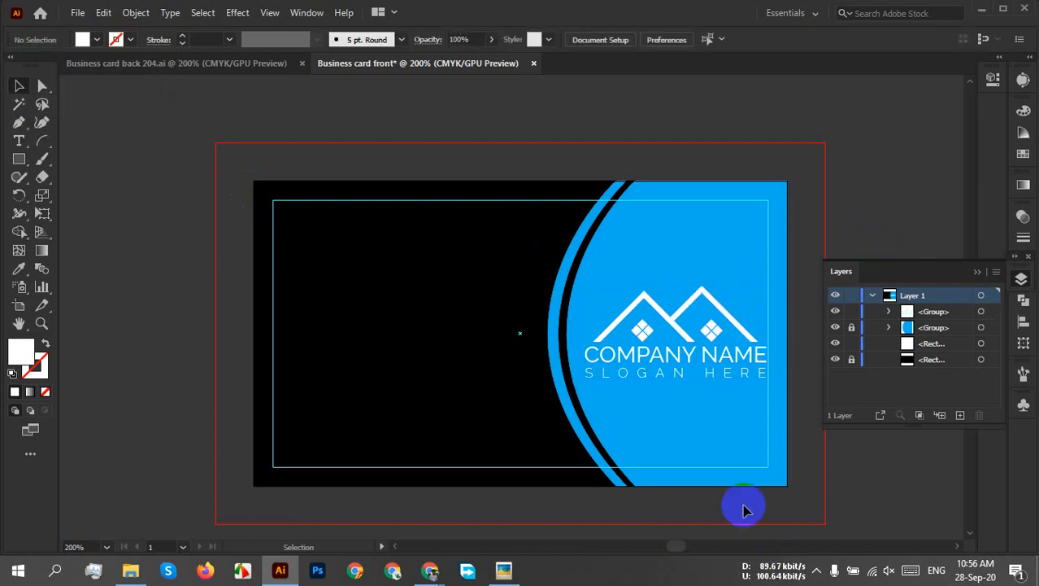
Close the Layers panel and recentre the business card in the window
scroll(717, 404, "up", 2)
scroll(717, 398, "down", 2)
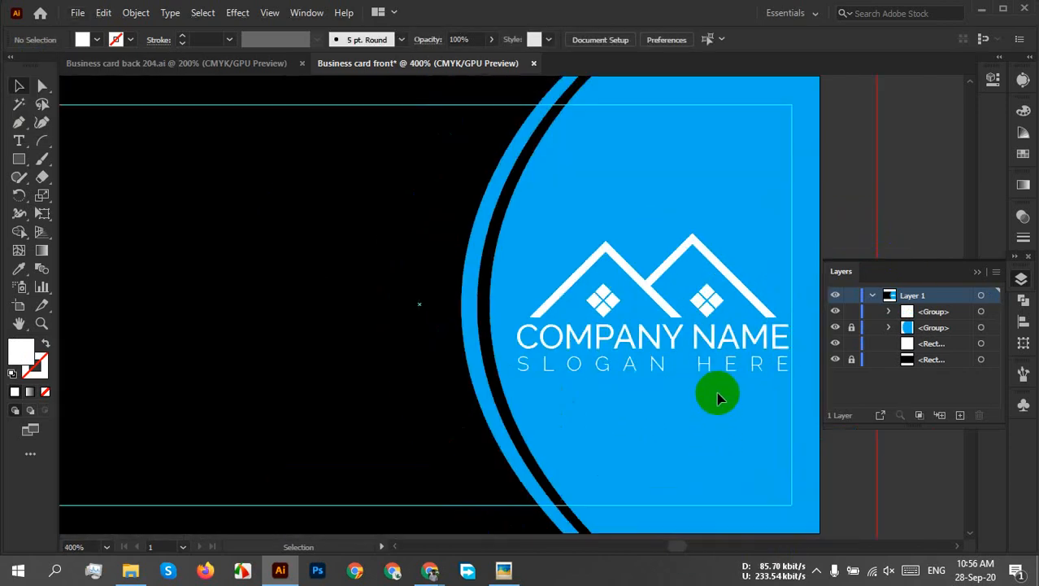
left_click(977, 277)
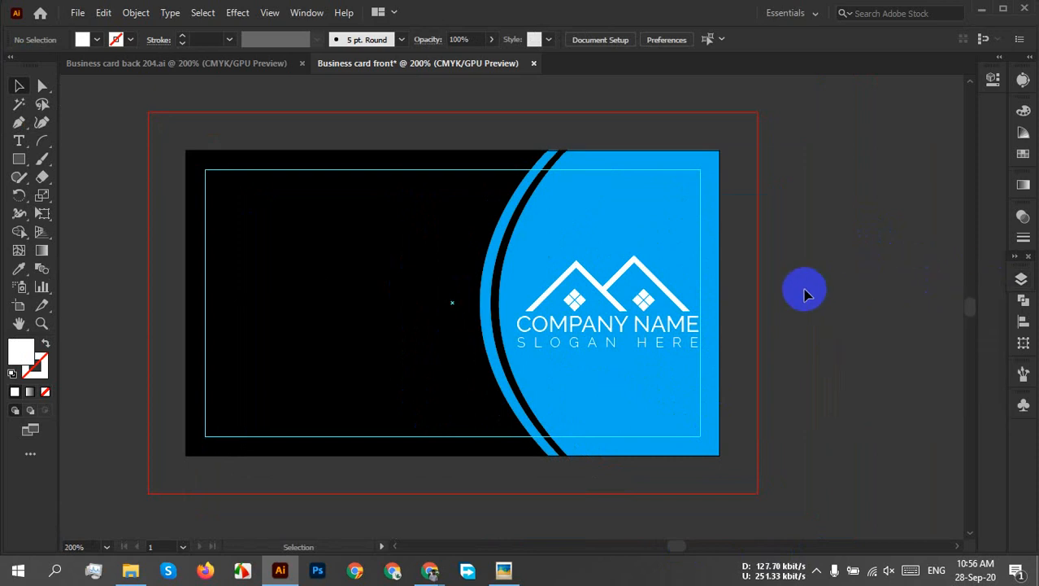
scroll(797, 301, "down", 1)
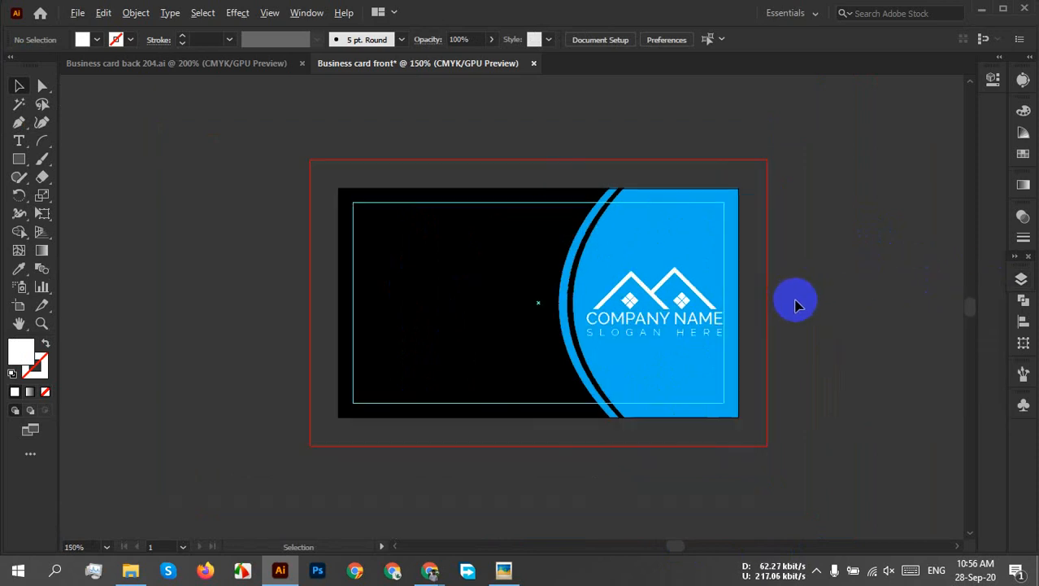
scroll(774, 309, "up", 1)
scroll(774, 312, "up", 1)
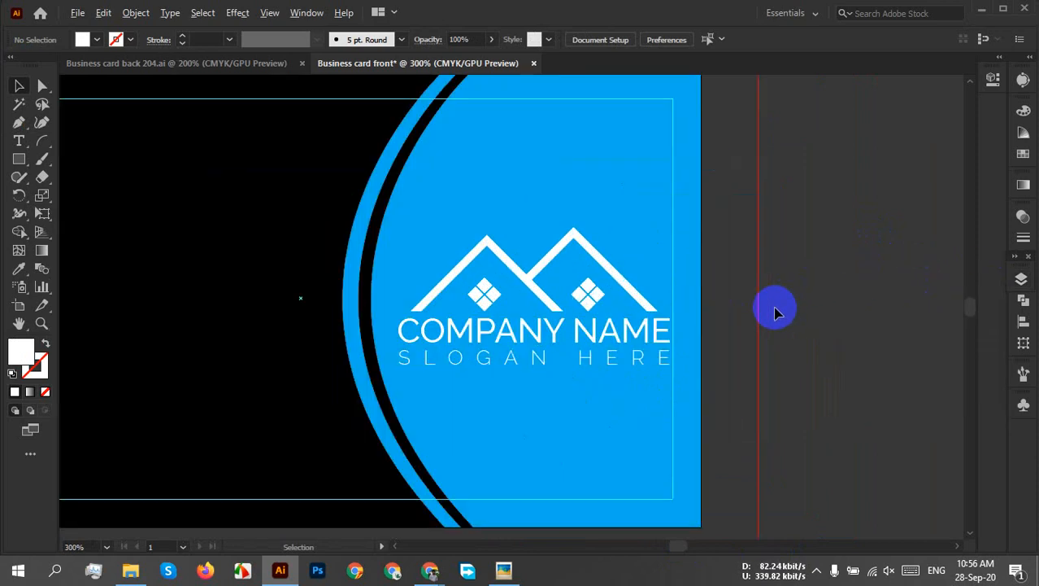
scroll(775, 309, "down", 1)
left_click_drag(743, 319, 819, 330)
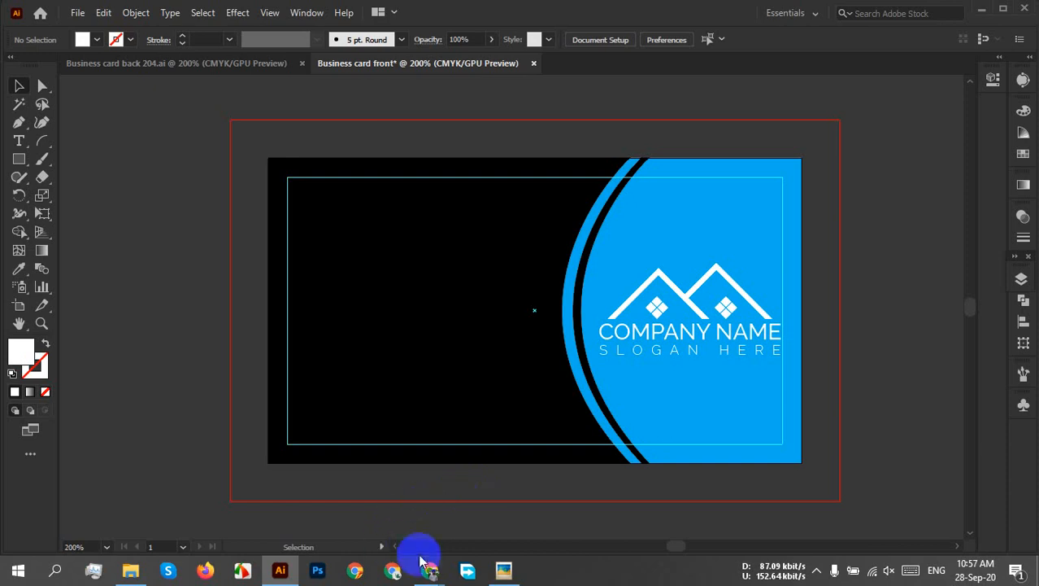
mouse_move(426, 563)
left_click(320, 486)
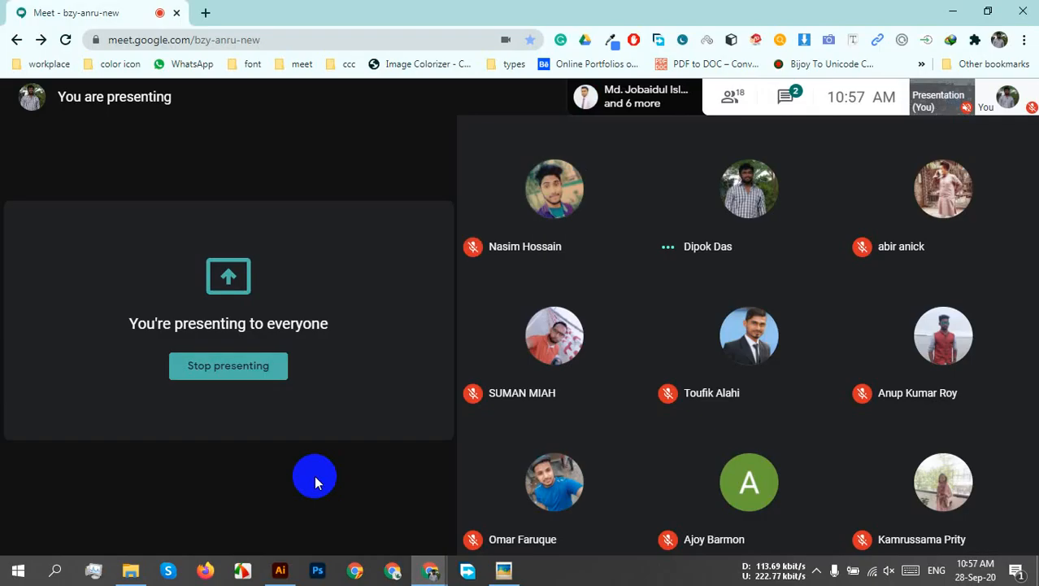
left_click(278, 571)
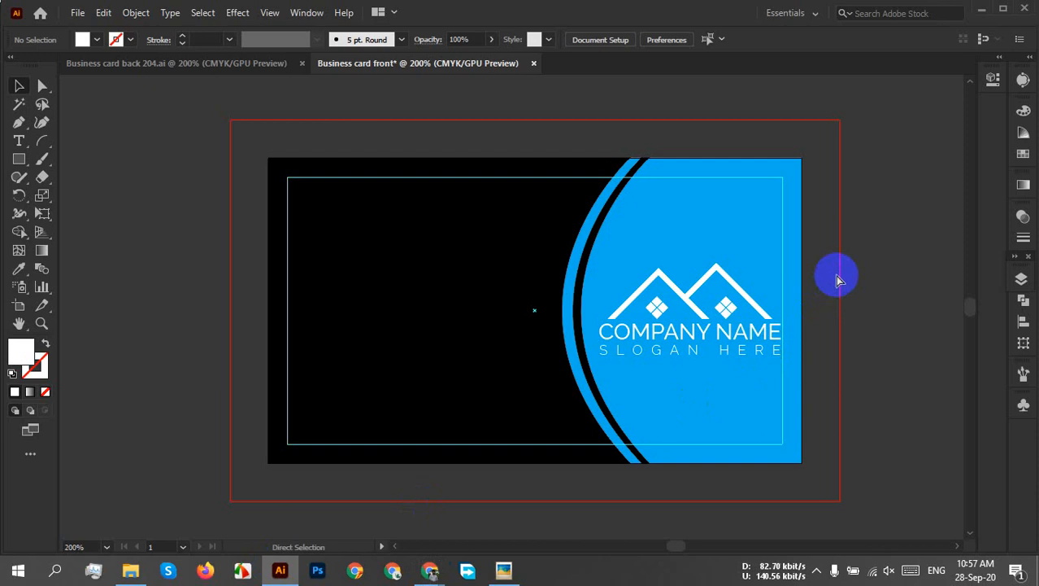
Undo the recolouring to restore the white background and black curved panel
key("ctrl+z")
key("ctrl+z")
key("ctrl+z")
key("ctrl+z")
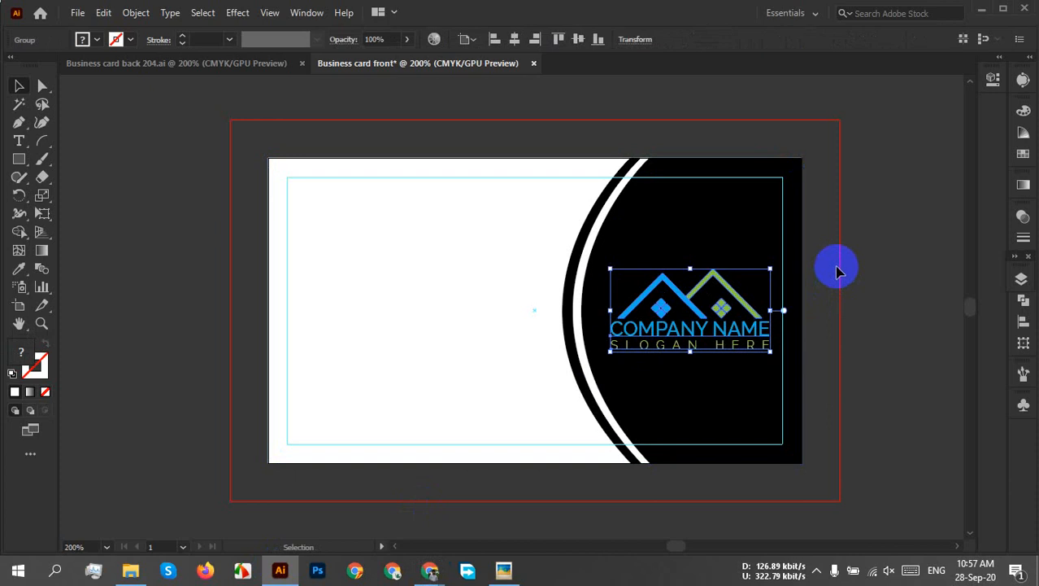
left_click(838, 271)
left_click(744, 210)
left_click(893, 237)
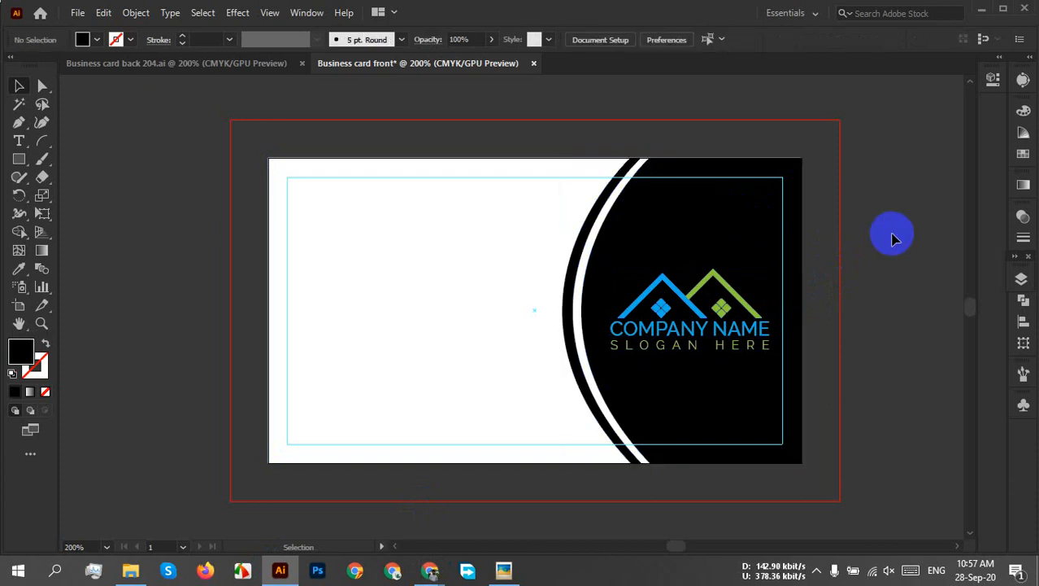
Move the logo group higher within the black panel
left_click(720, 317)
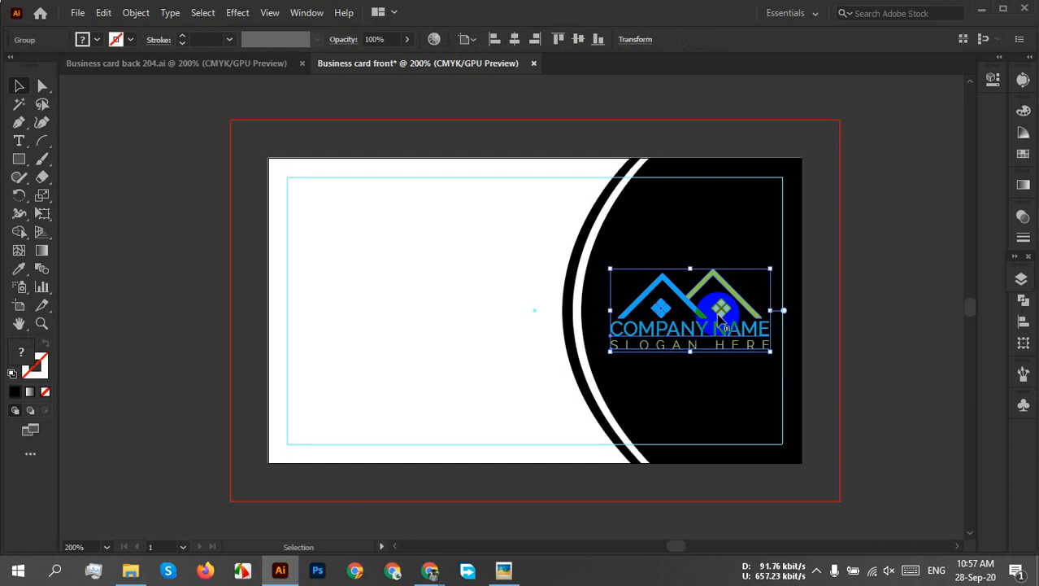
left_click_drag(719, 318, 719, 266)
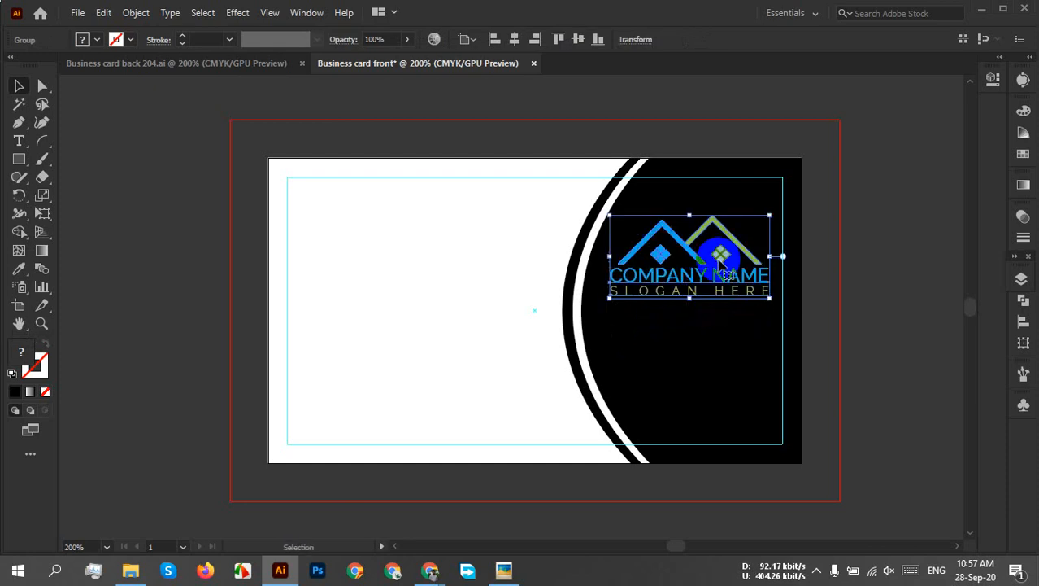
left_click(857, 283)
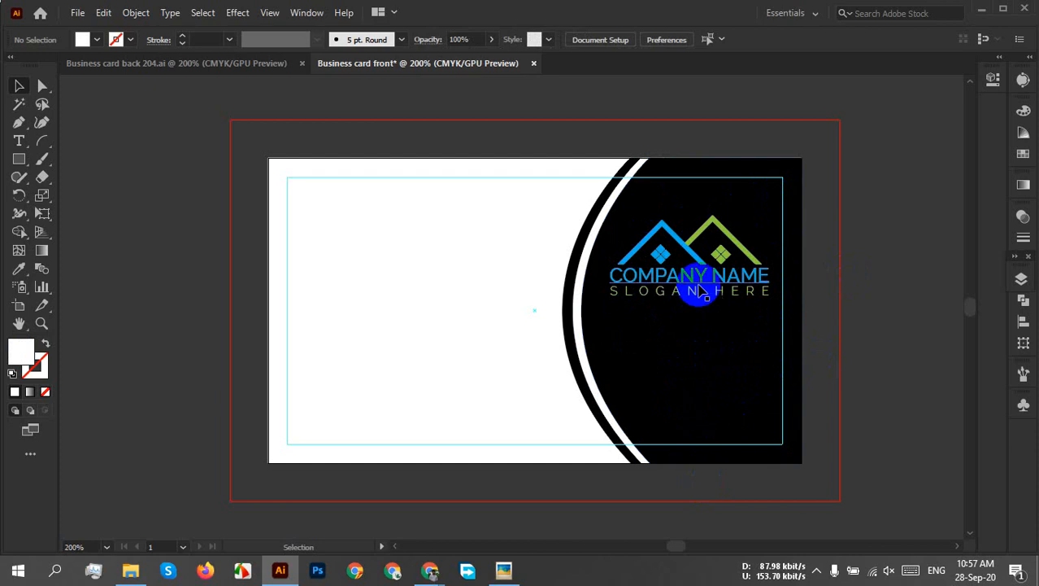
Nudge the logo up slightly and enlarge it to about 1.14 in wide
scroll(726, 286, "up", 2)
scroll(800, 272, "up", 3)
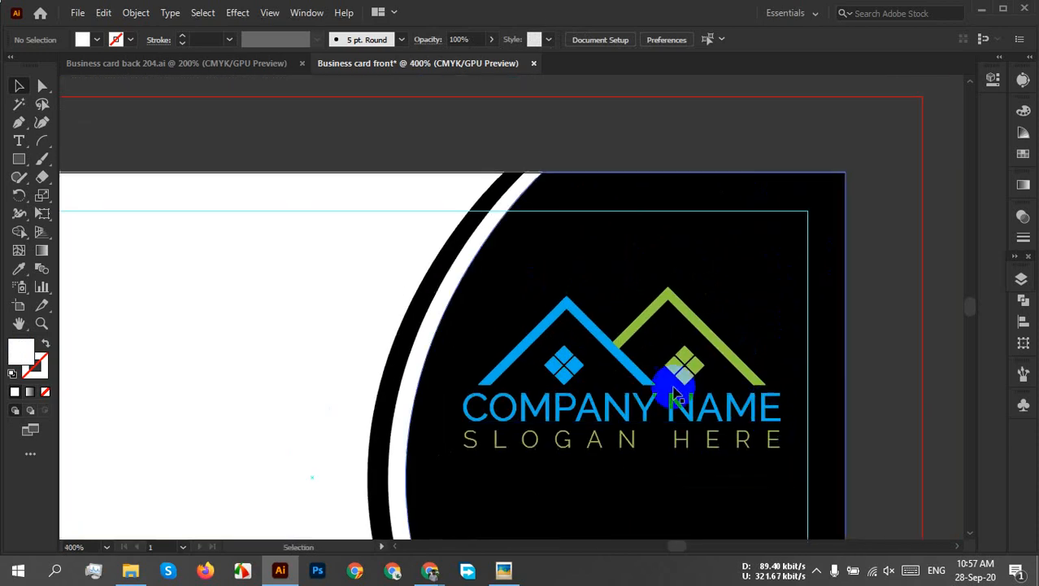
left_click_drag(687, 388, 688, 367)
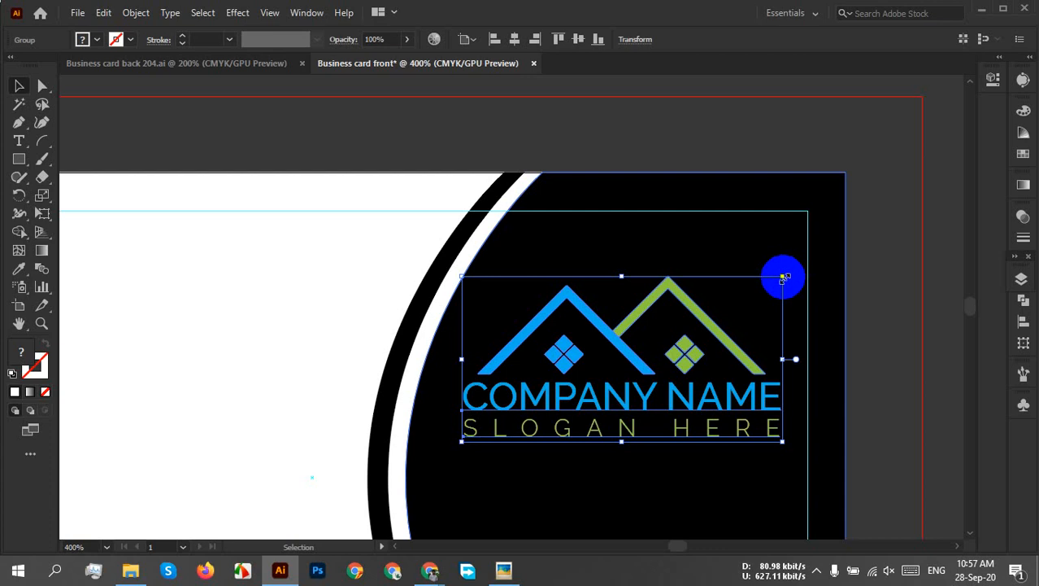
left_click_drag(782, 278, 812, 255)
left_click(916, 337)
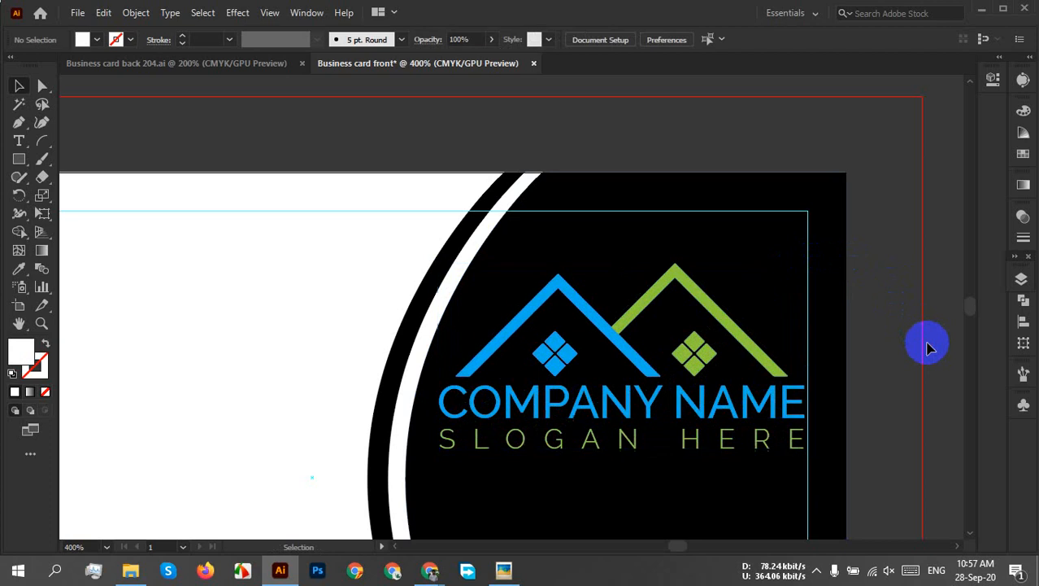
scroll(919, 359, "down", 2)
scroll(892, 425, "up", 5)
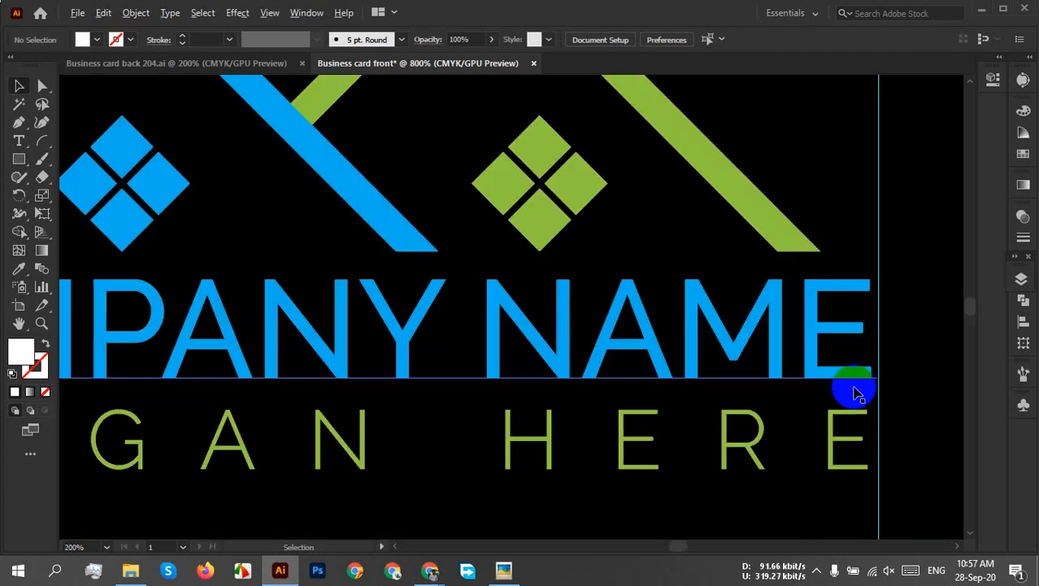
scroll(900, 353, "down", 1)
scroll(917, 383, "down", 3)
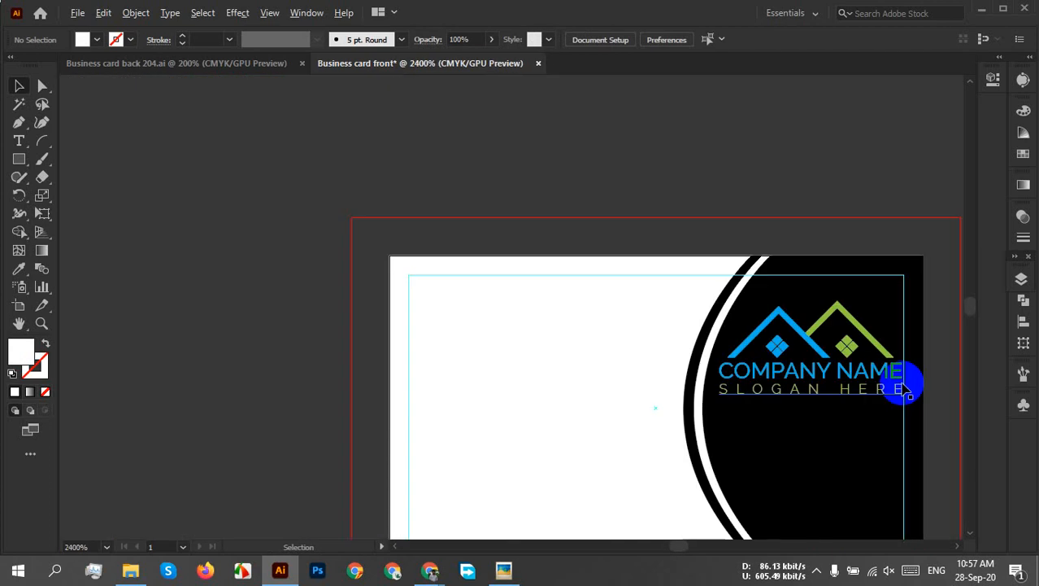
scroll(910, 407, "down", 1)
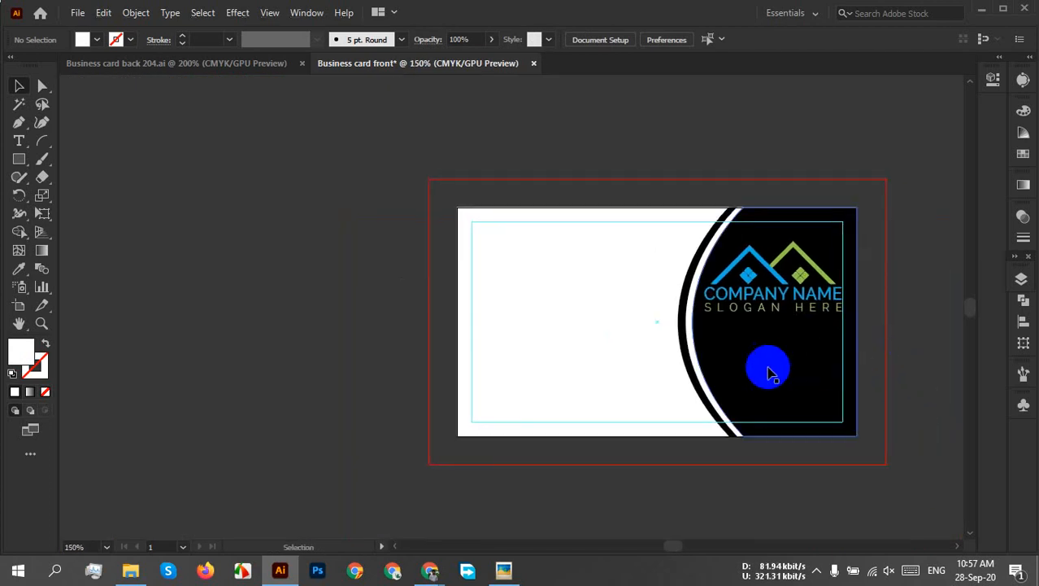
Lock the black curved panel and logo group
left_click(793, 394)
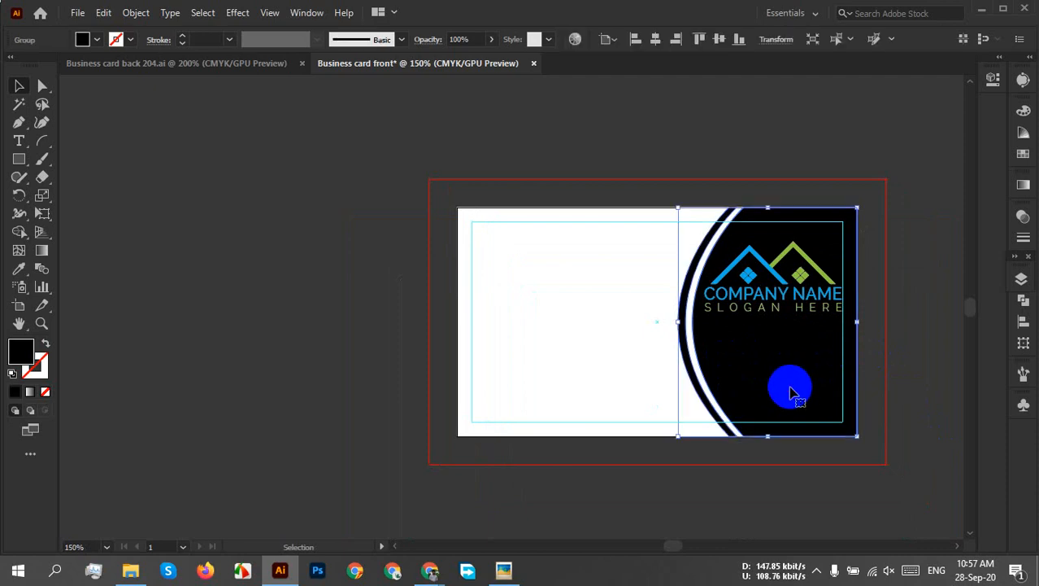
key("a")
key("ctrl+2")
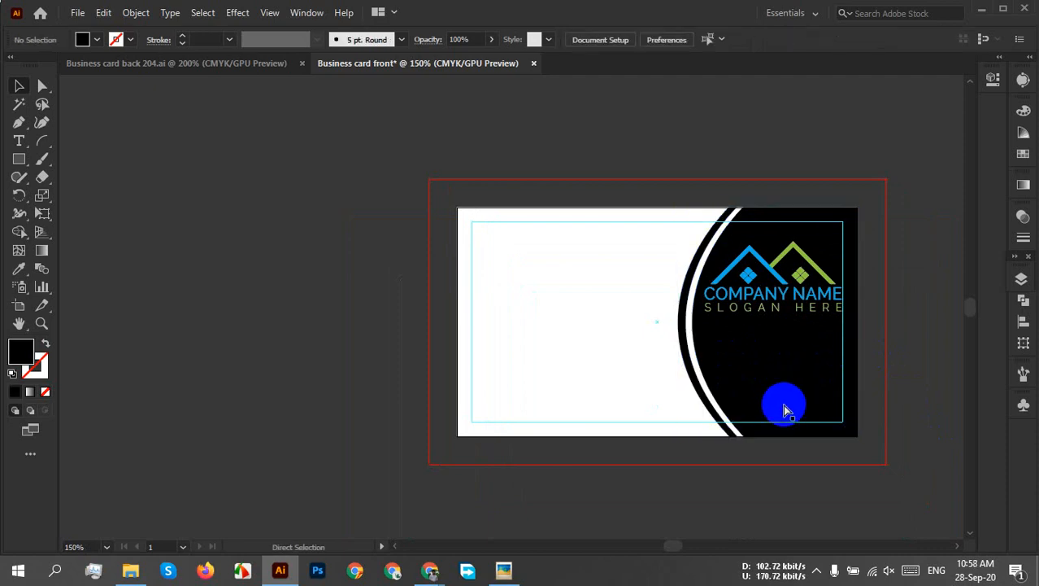
left_click(813, 388)
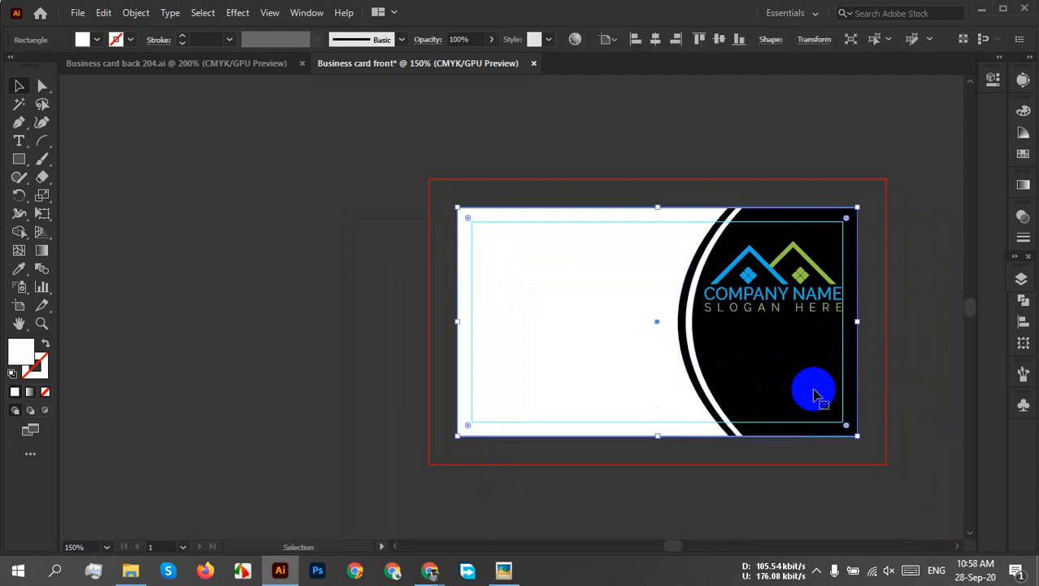
left_click(732, 403)
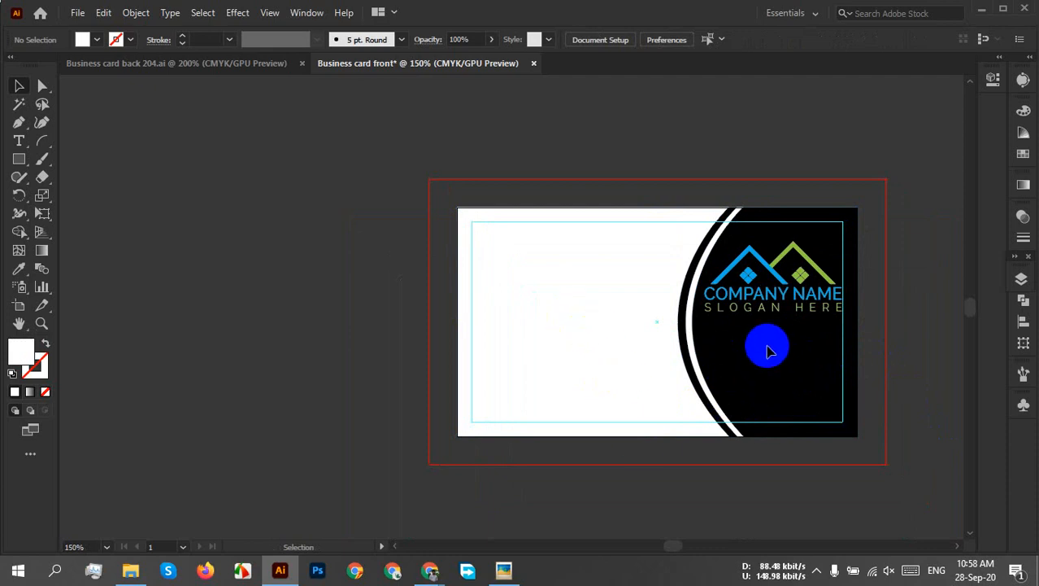
left_click(549, 344)
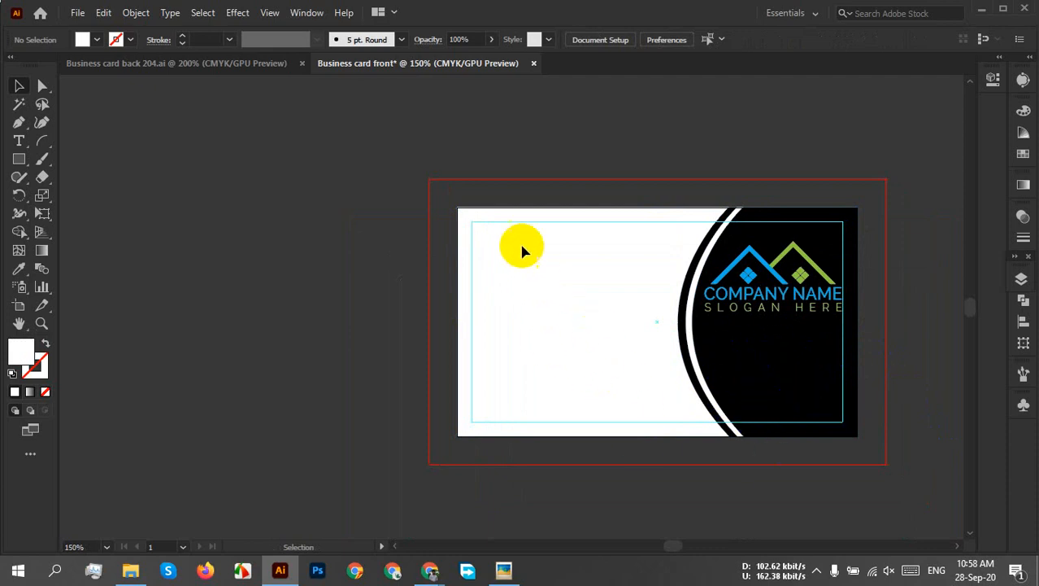
Pan and zoom to bring the blank white left side of the card into view
scroll(519, 236, "up", 4)
left_click_drag(589, 265, 337, 162)
scroll(397, 224, "down", 1)
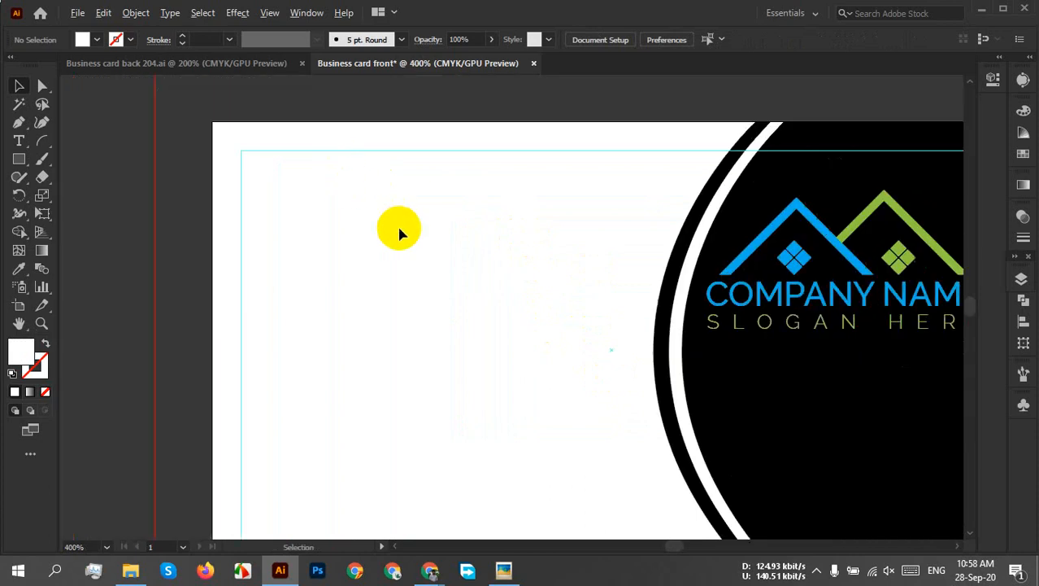
scroll(476, 244, "down", 1)
scroll(471, 256, "down", 1)
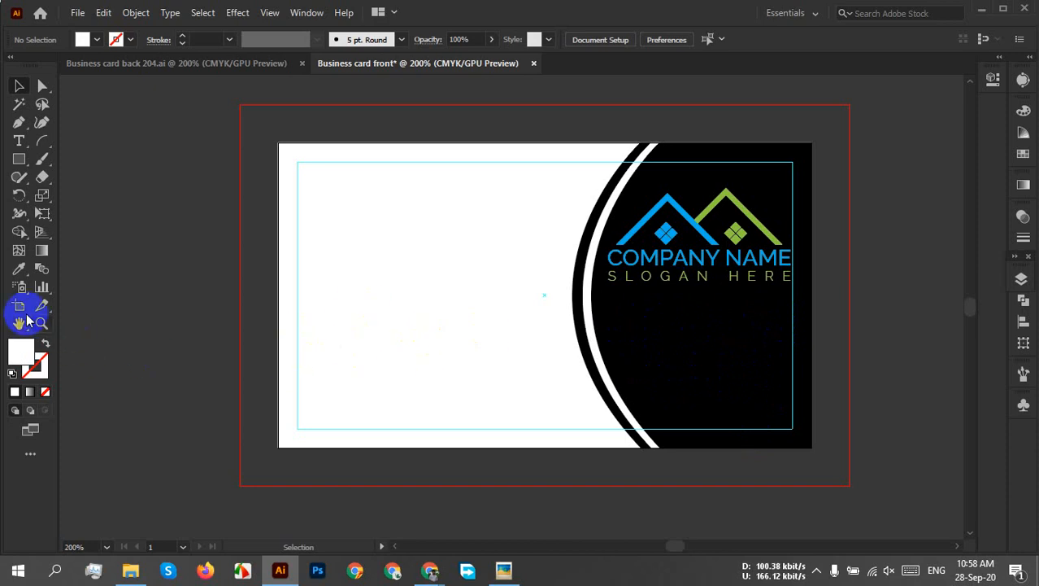
Add the name 'john smith' at the card's upper left and change it to UPPERCASE
left_click(19, 141)
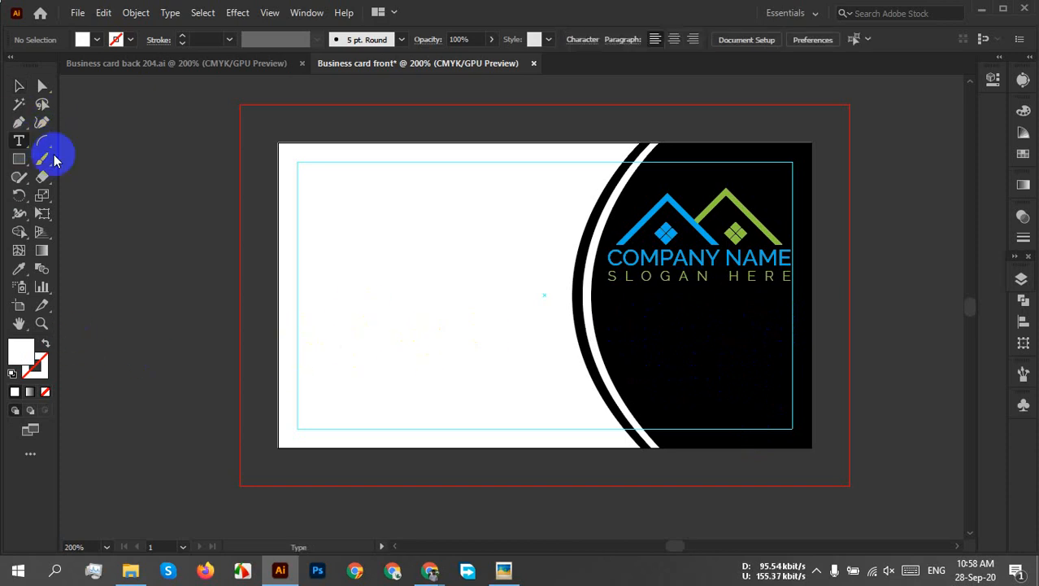
left_click(320, 184)
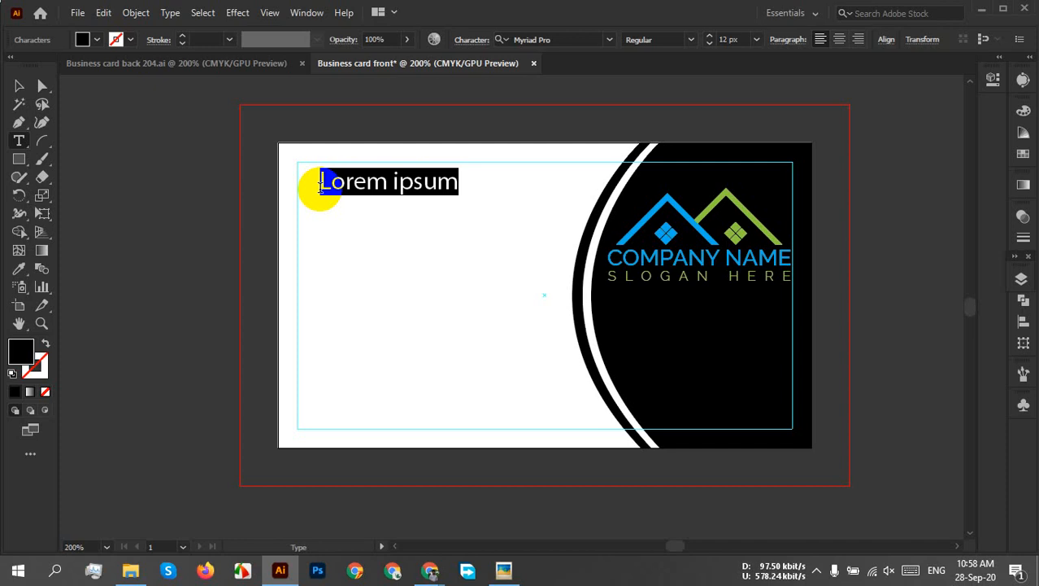
key("BackSpace")
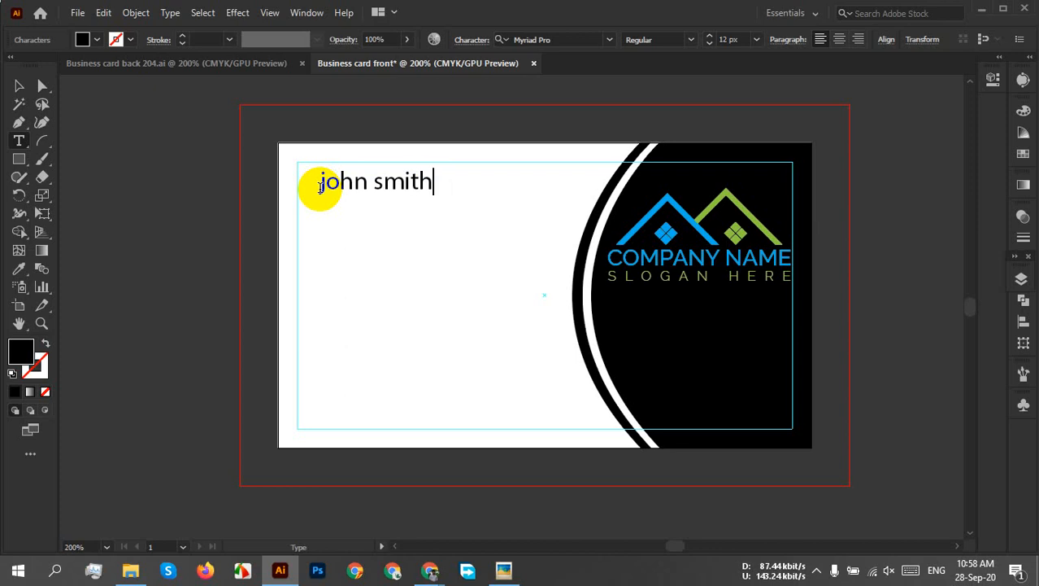
left_click(20, 86)
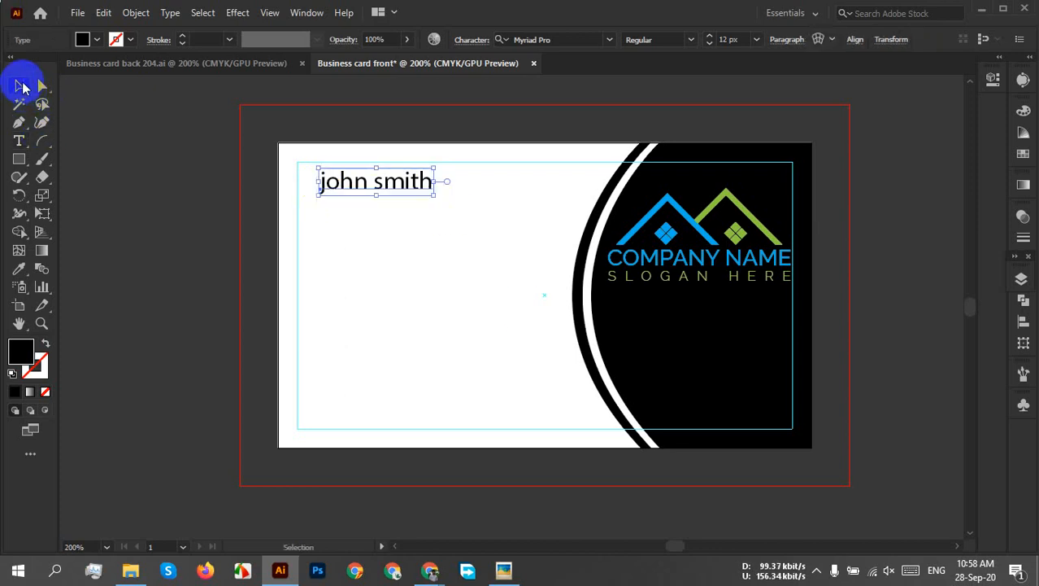
left_click(170, 12)
mouse_move(242, 250)
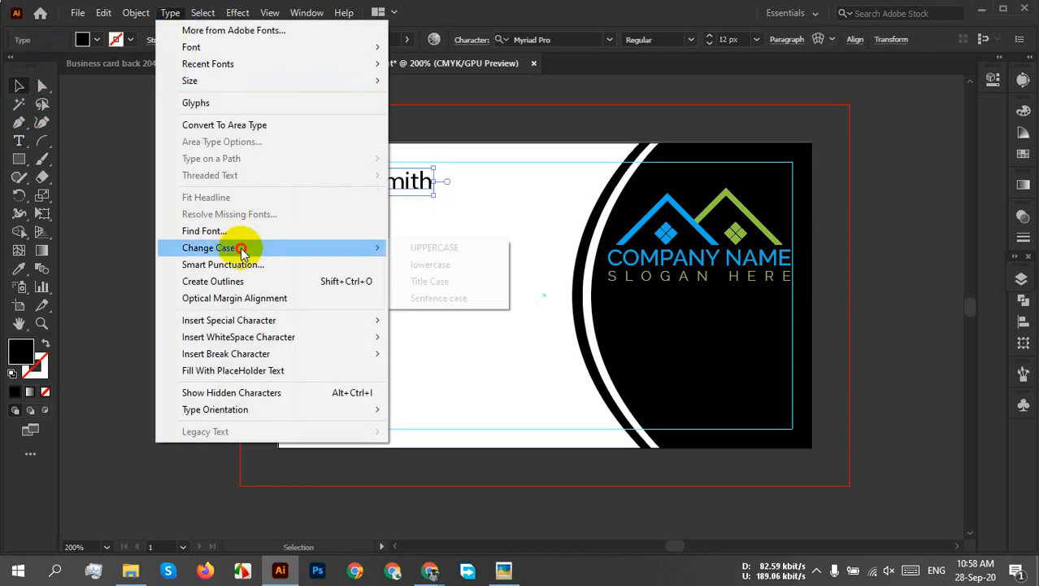
left_click(427, 246)
left_click_drag(411, 195, 401, 193)
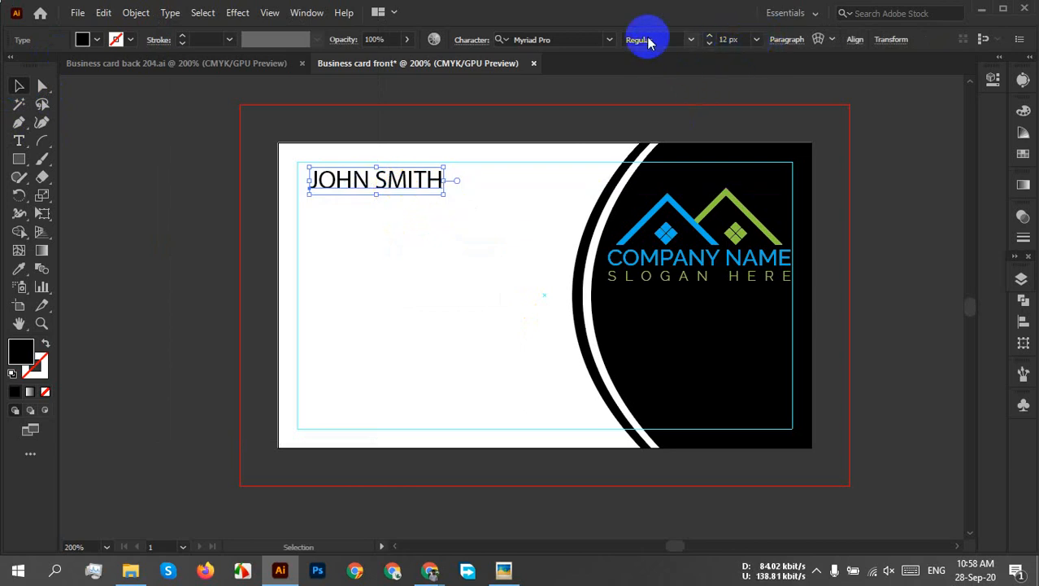
Set the name's font to Lato Bold
left_click(563, 42)
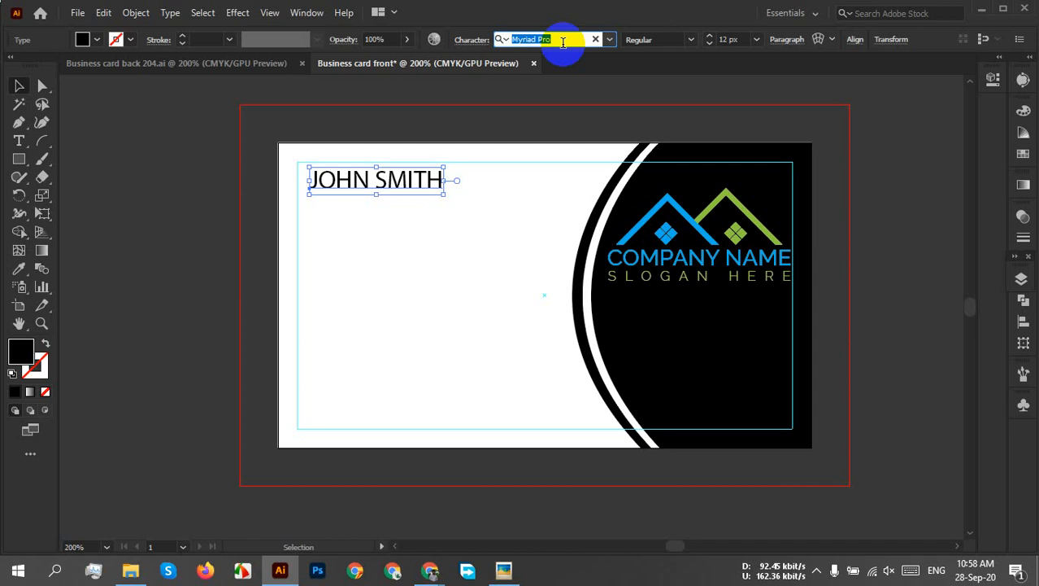
type("lato")
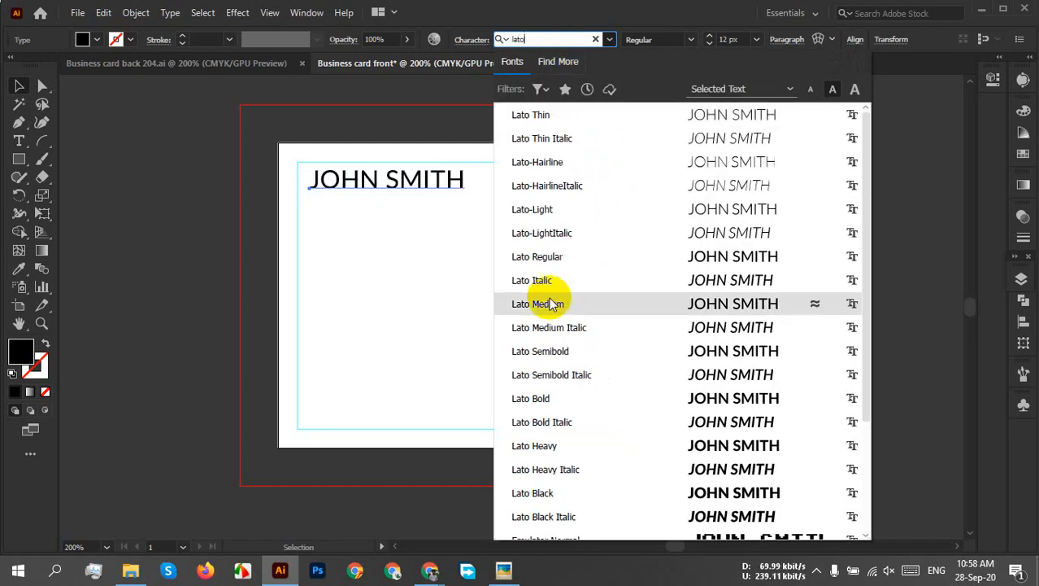
left_click(568, 399)
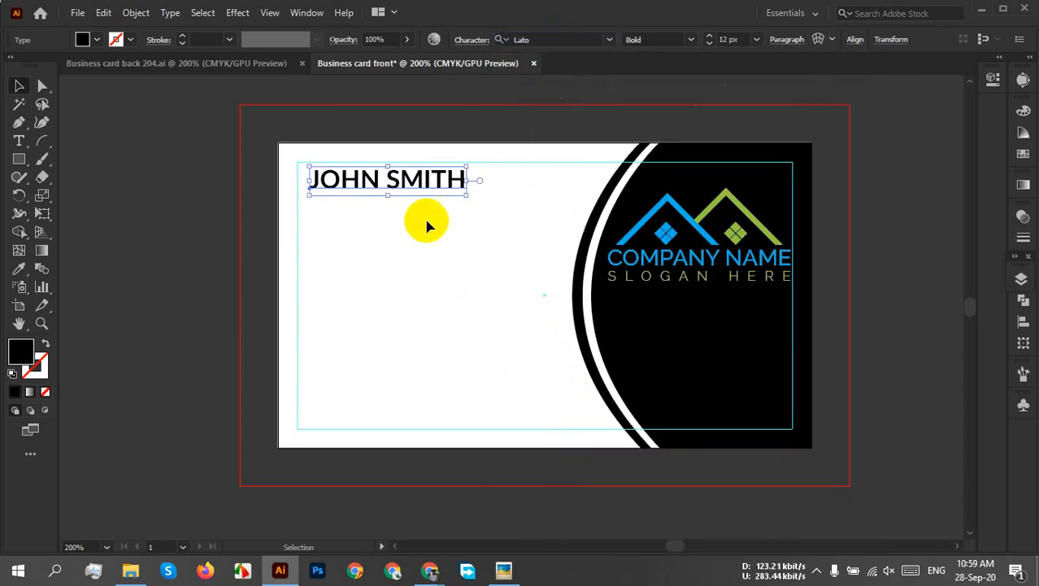
Set JOHN SMITH to font size 14 and shift it slightly left
scroll(481, 153, "up", 2)
left_click_drag(450, 253, 594, 242)
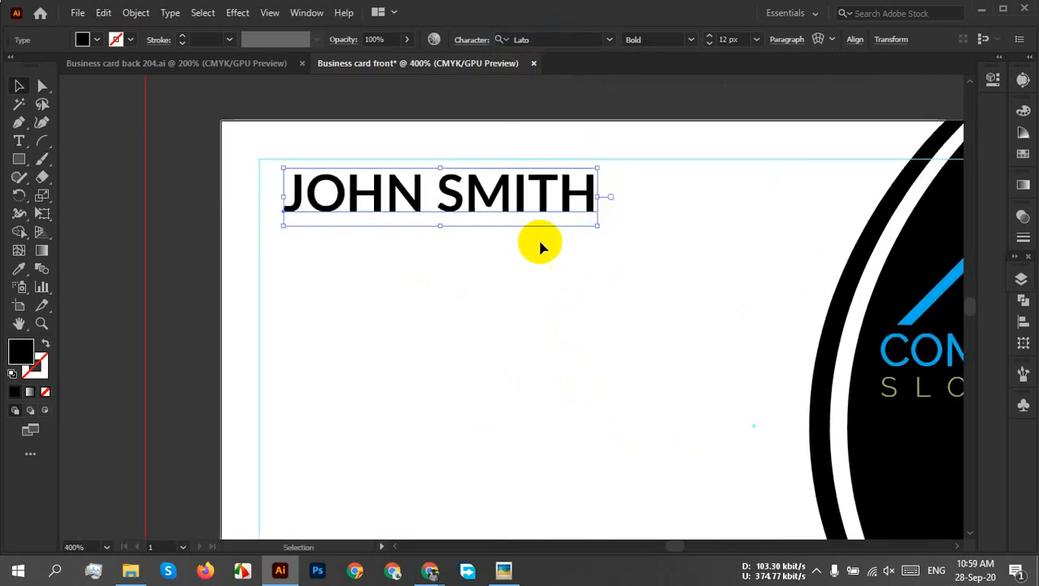
left_click_drag(441, 208, 419, 205)
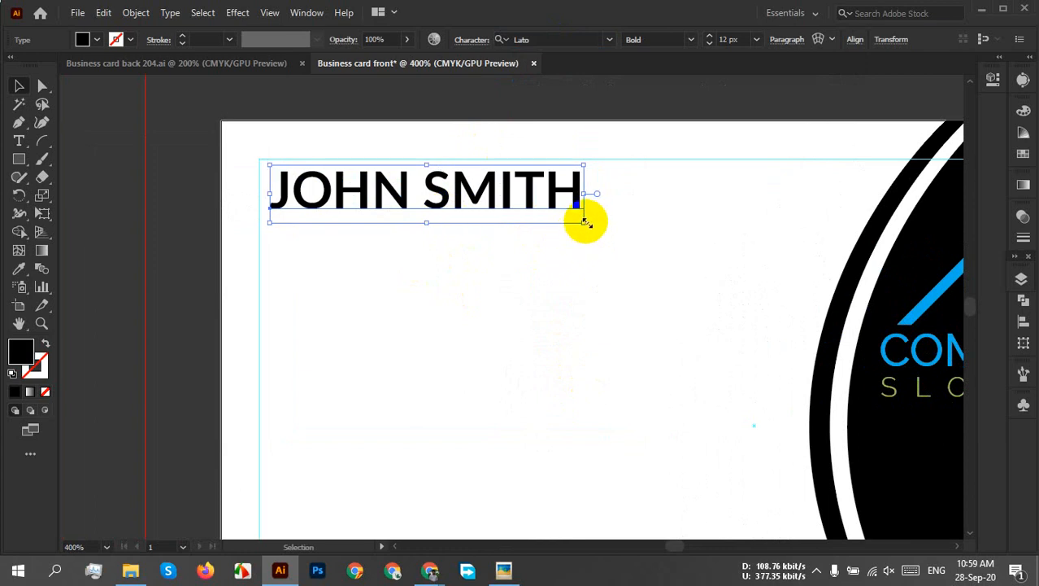
left_click(732, 39)
type("14")
key("Return")
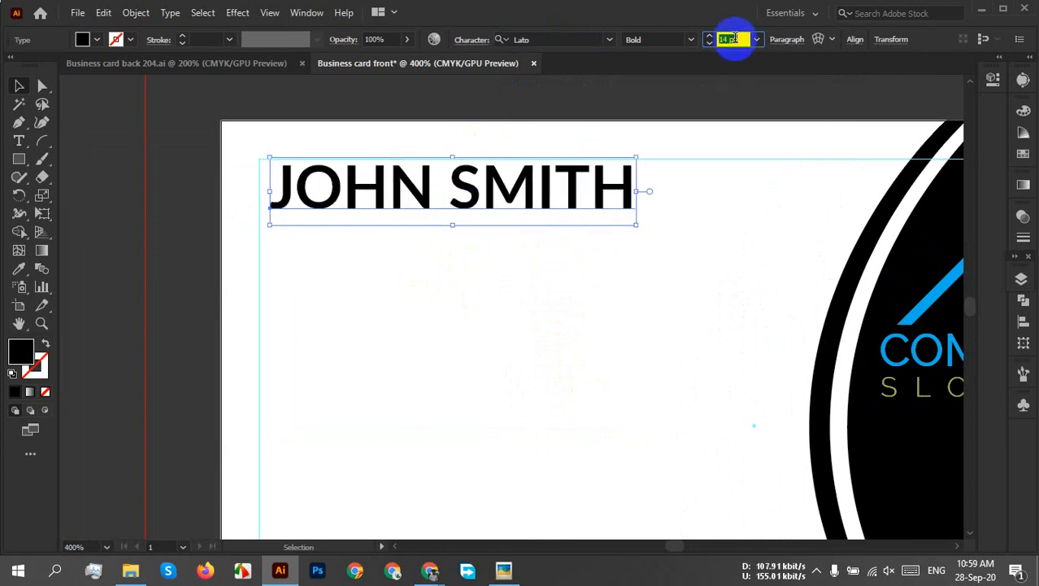
left_click(631, 306)
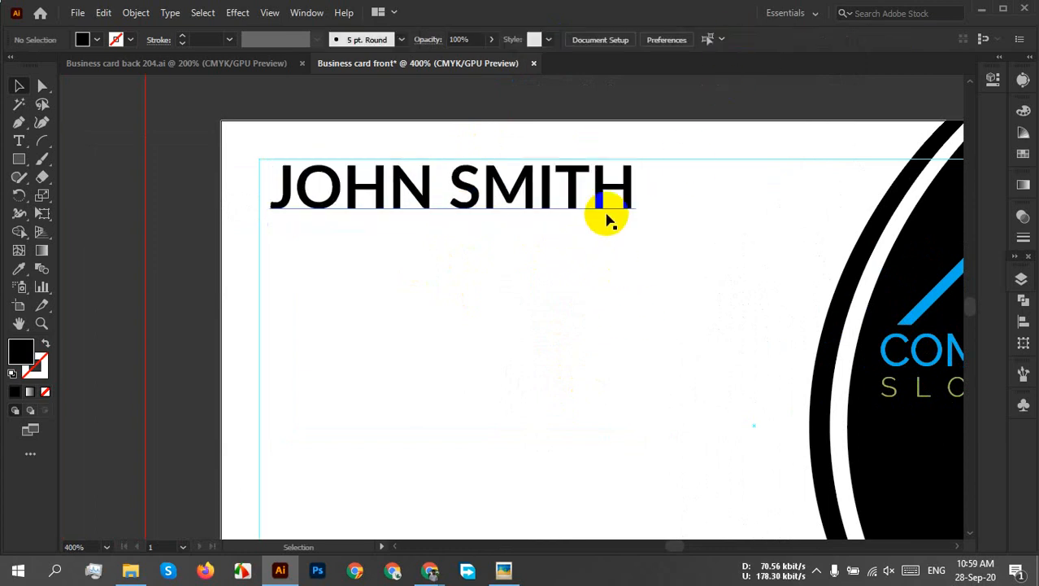
left_click_drag(605, 217, 598, 218)
left_click(727, 247)
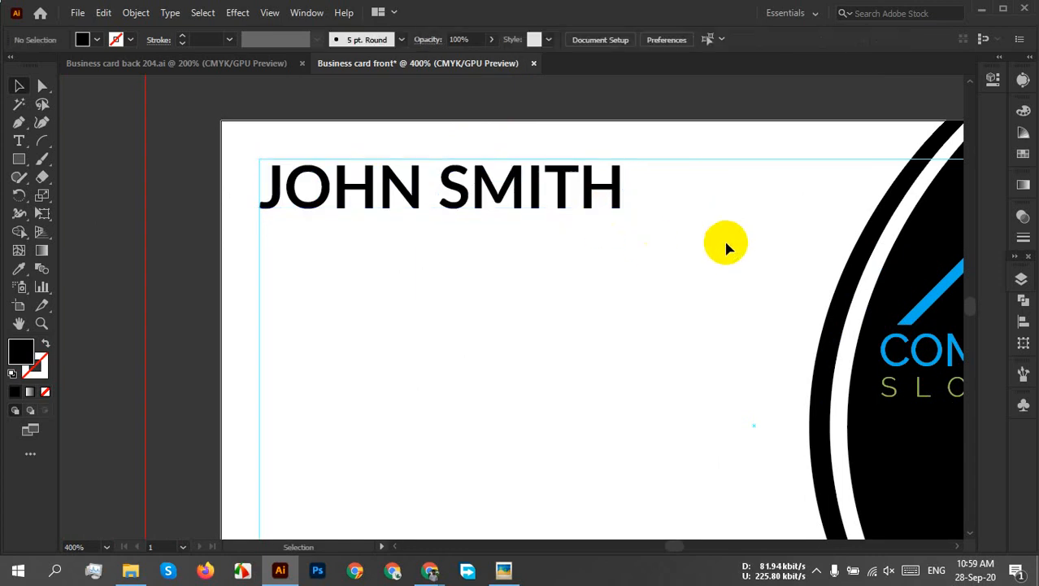
Change the JOHN SMITH font weight to Lato Semibold
scroll(696, 232, "down", 4)
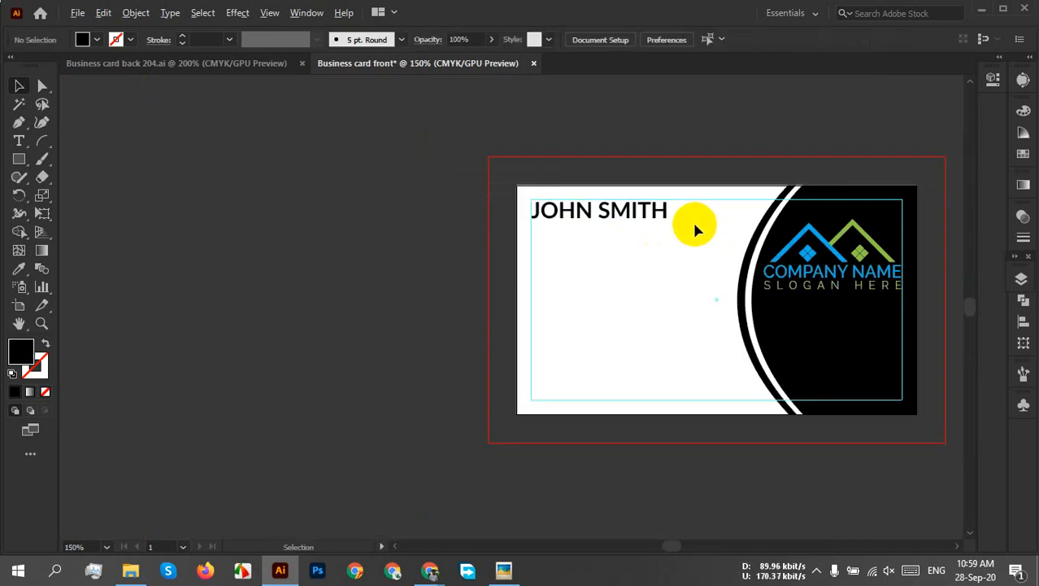
scroll(663, 225, "up", 4)
scroll(664, 225, "up", 2)
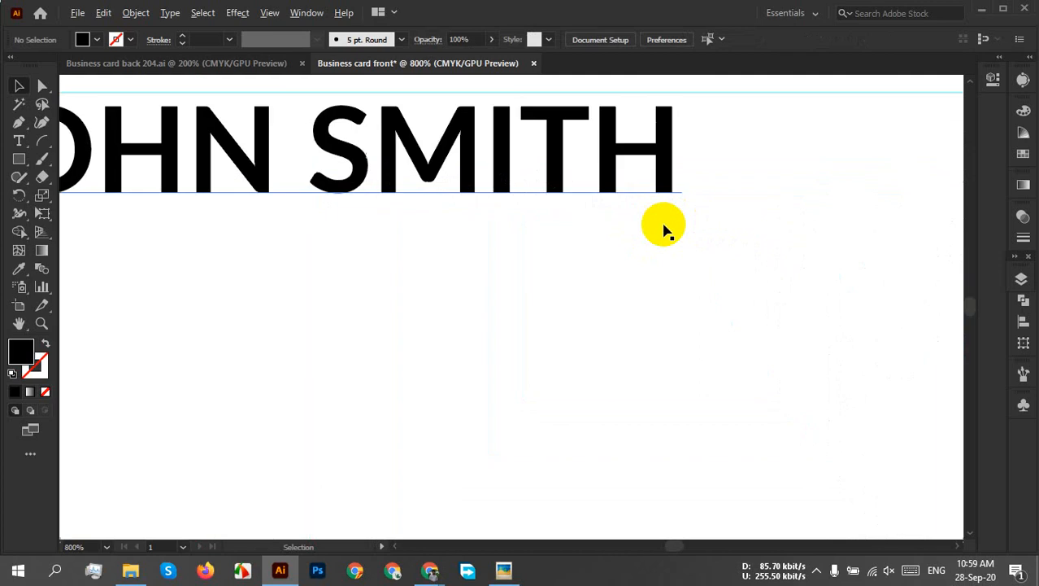
left_click_drag(606, 225, 606, 274)
left_click_drag(463, 327, 592, 347)
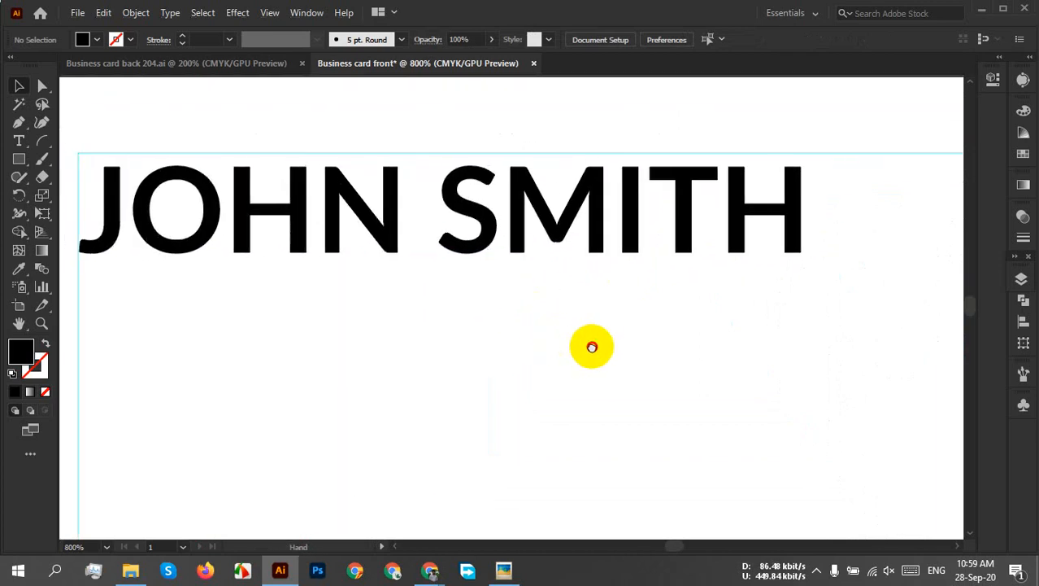
left_click(601, 246)
left_click(692, 42)
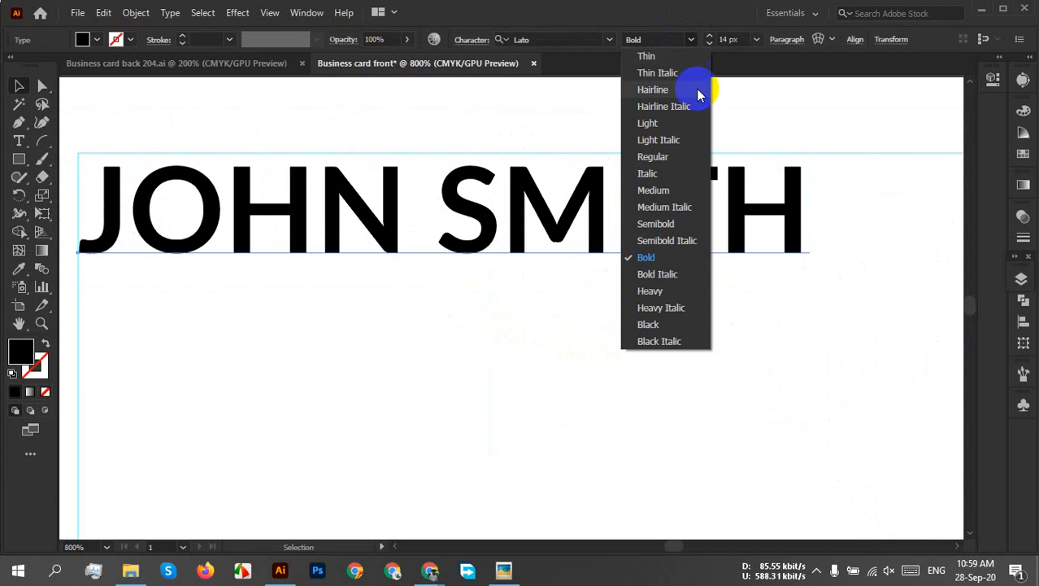
left_click(682, 229)
left_click(828, 343)
Bring JOHN SMITH back into view and reopen its font weight choices
scroll(813, 342, "down", 2)
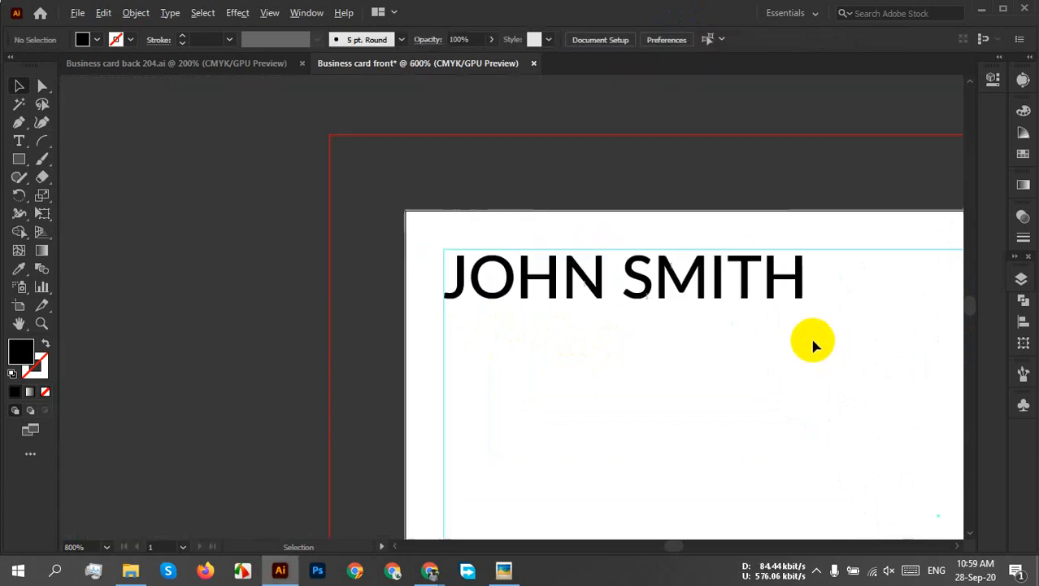
scroll(813, 341, "down", 6)
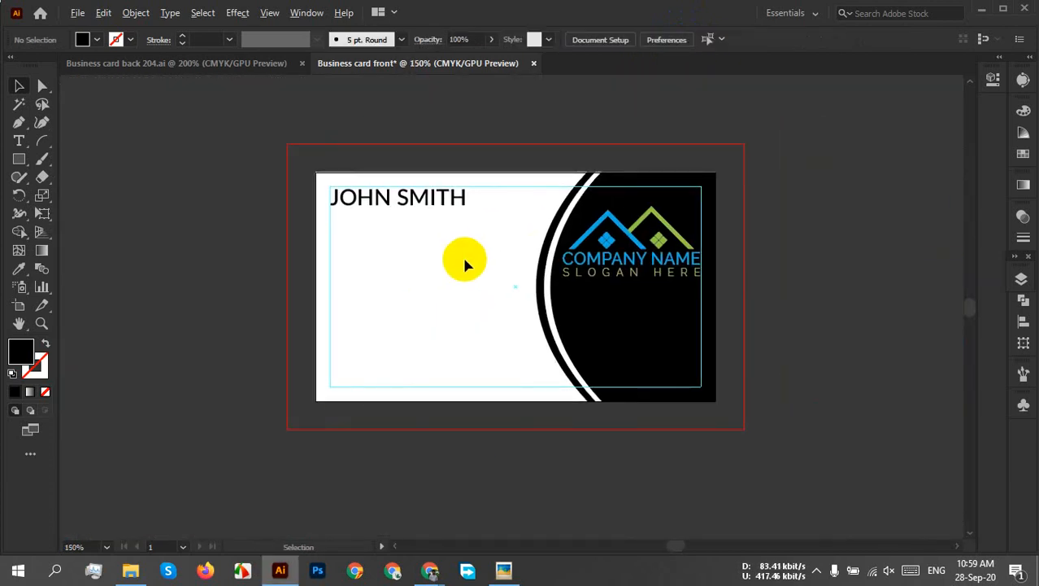
scroll(466, 264, "down", 1)
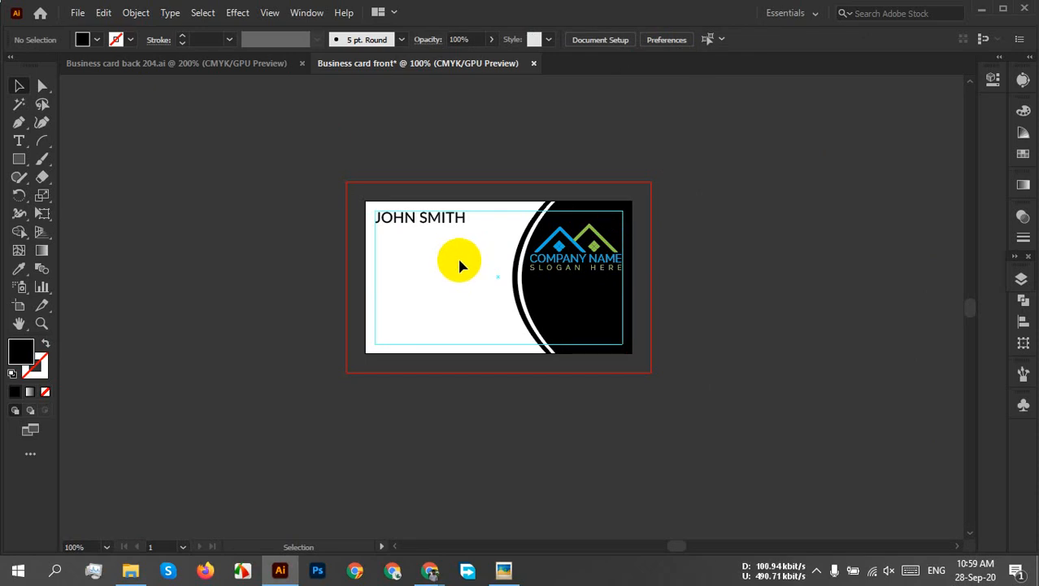
scroll(453, 264, "up", 4)
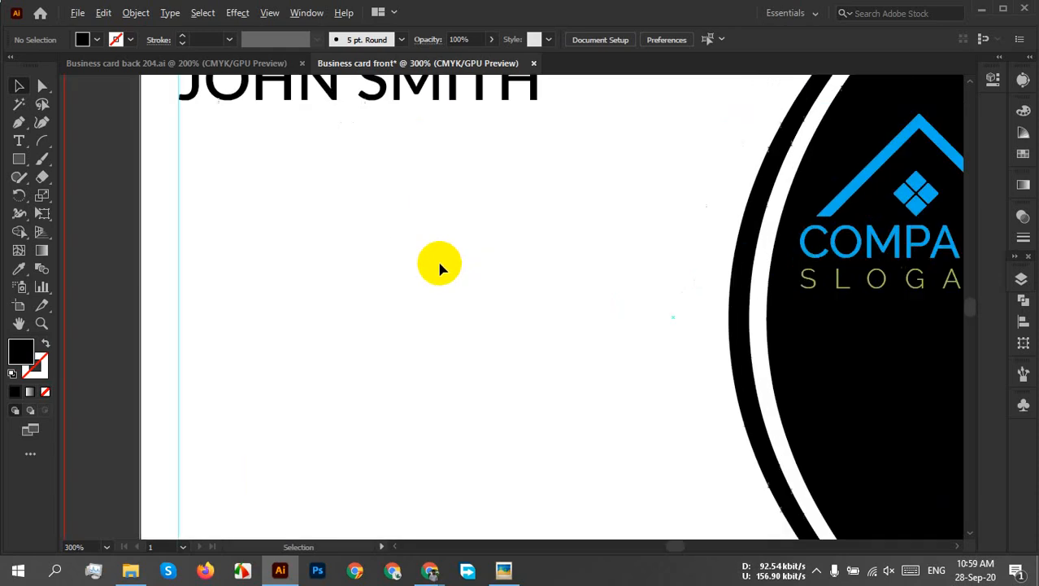
left_click_drag(429, 209, 414, 280)
left_click(424, 197)
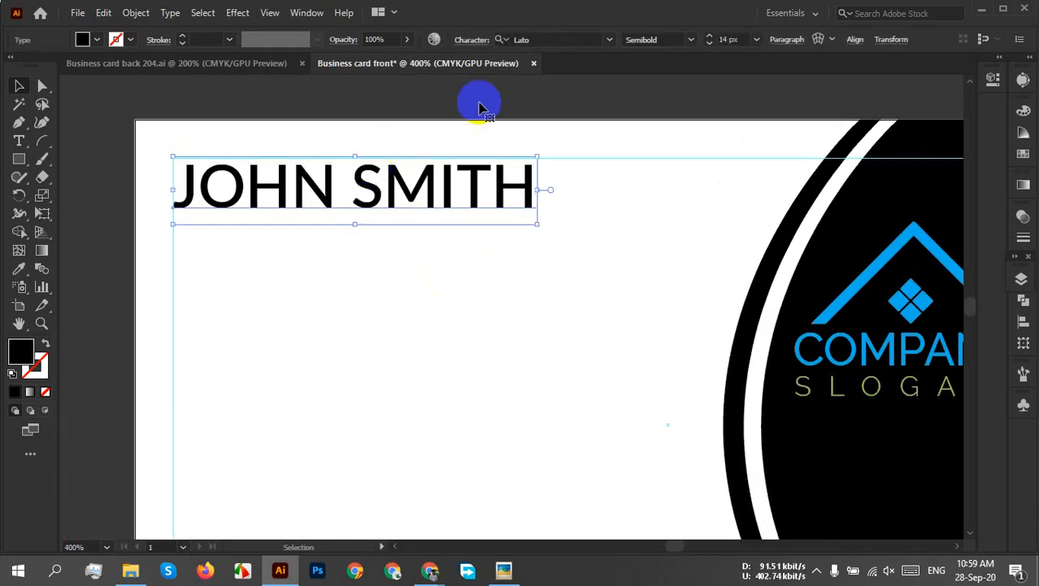
left_click(689, 40)
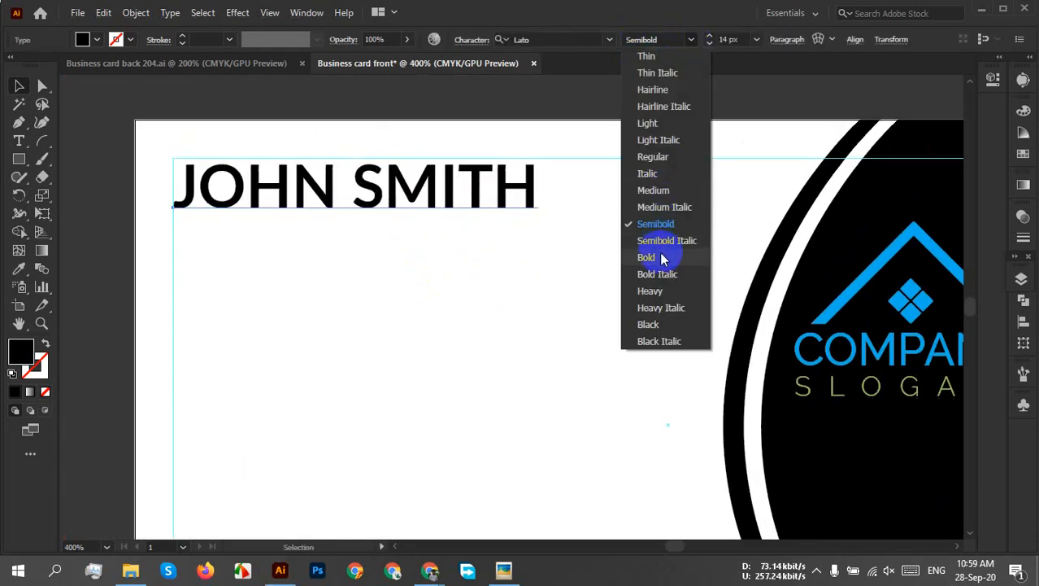
Change the JOHN SMITH weight back to Lato Bold
left_click(673, 255)
left_click(520, 257)
left_click_drag(378, 274, 411, 272)
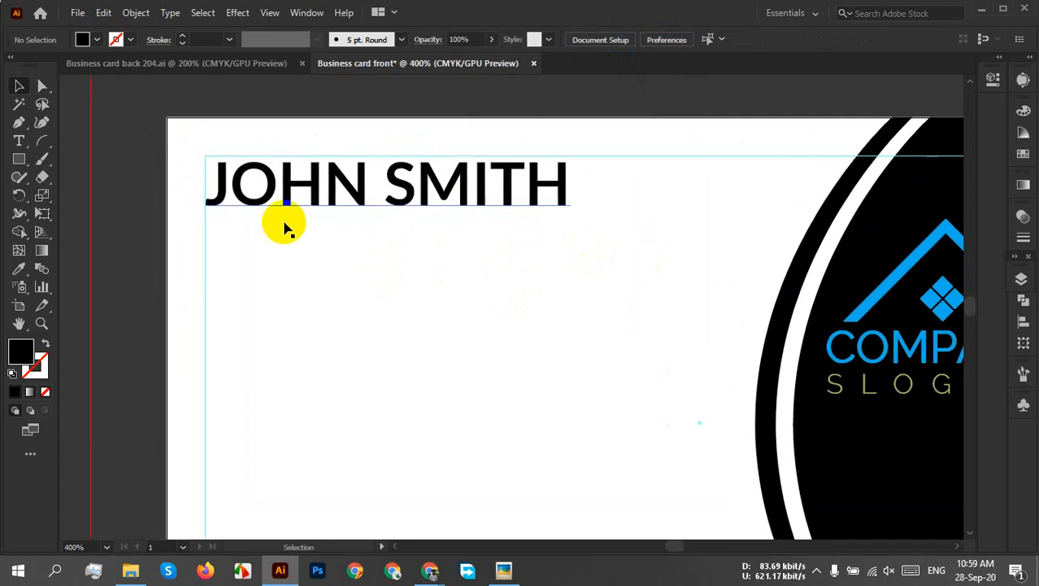
Add the text 'graphic designer' and position it directly beneath the name
left_click(18, 142)
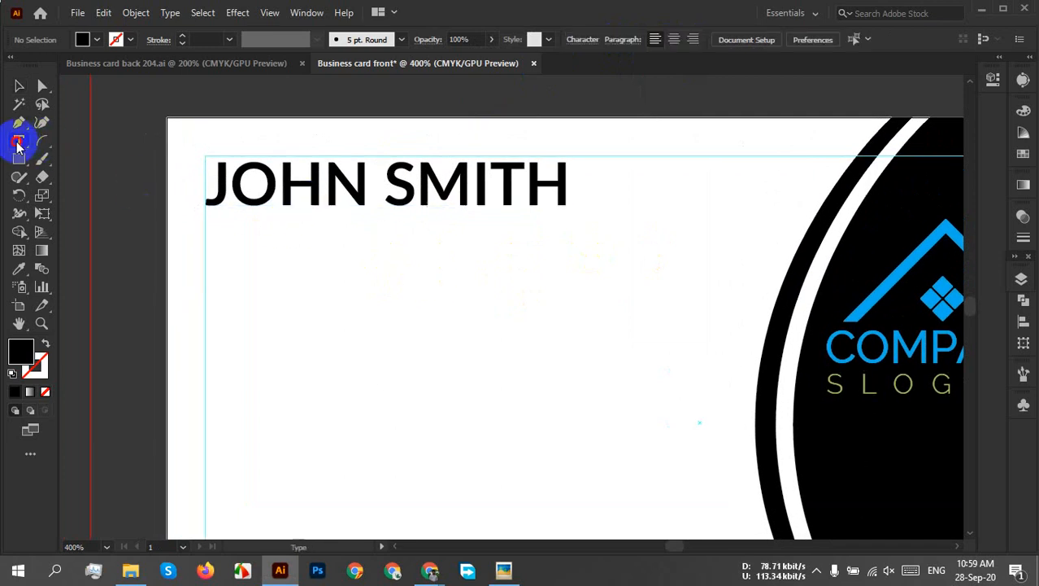
left_click(222, 245)
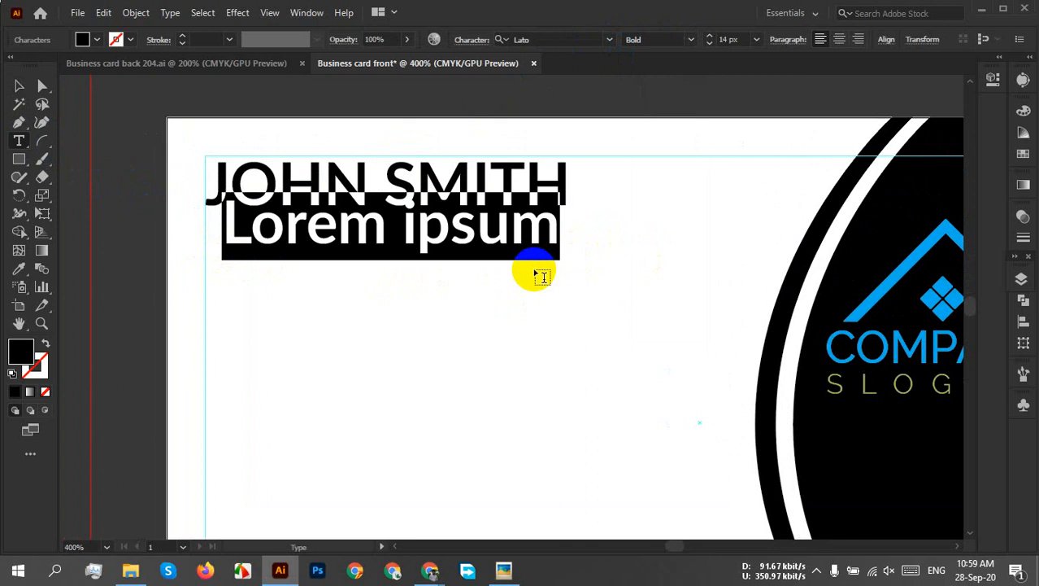
type("graph")
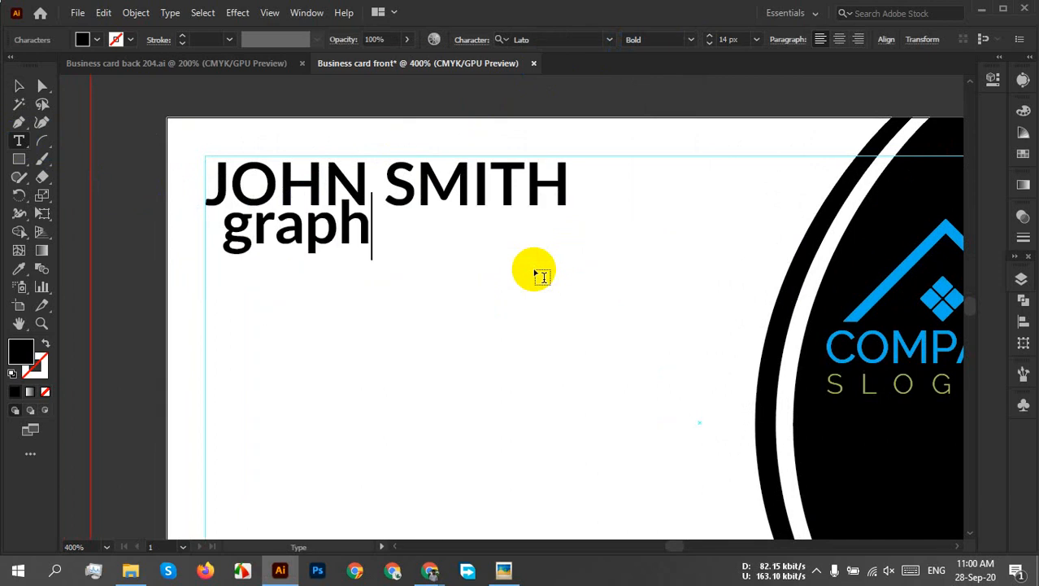
type("ic")
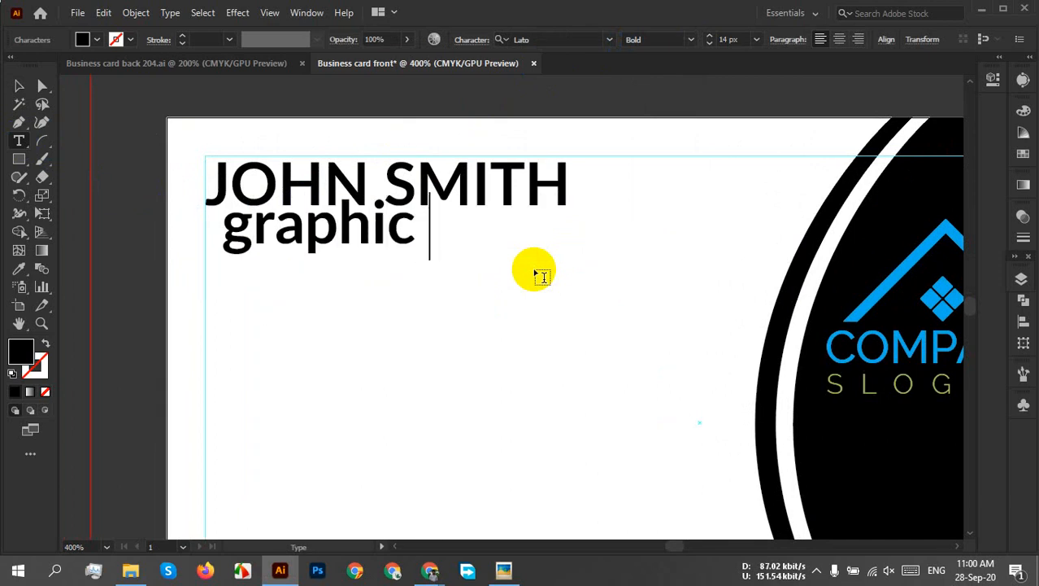
type(" desi")
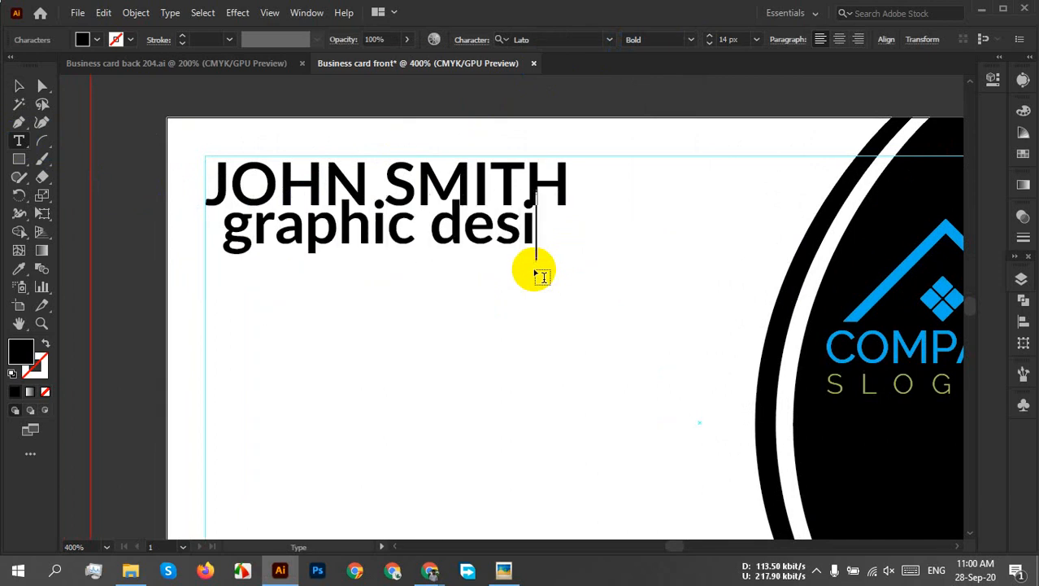
type("gner")
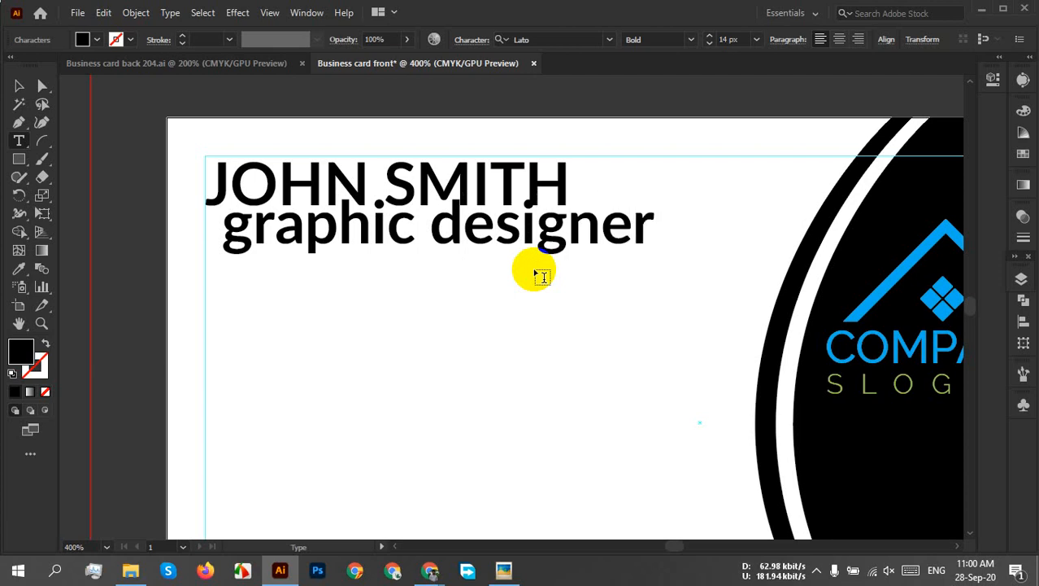
left_click(20, 87)
mouse_move(348, 237)
left_mouse_down()
mouse_move(328, 246)
mouse_move(339, 250)
left_mouse_up()
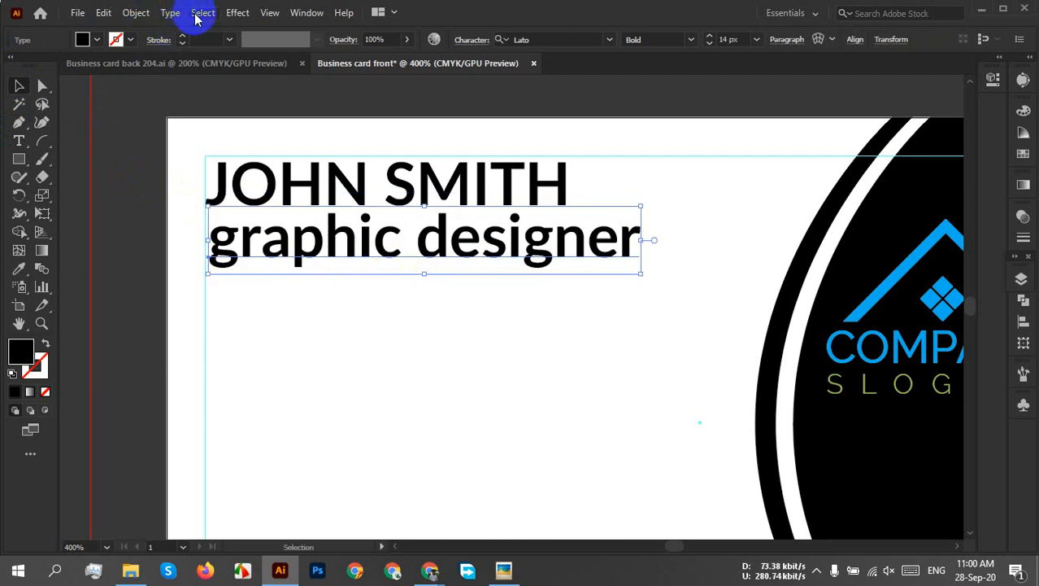
Change the subtitle's case to Title Case, then to UPPERCASE, so it reads GRAPHIC DESIGNER
left_click(170, 13)
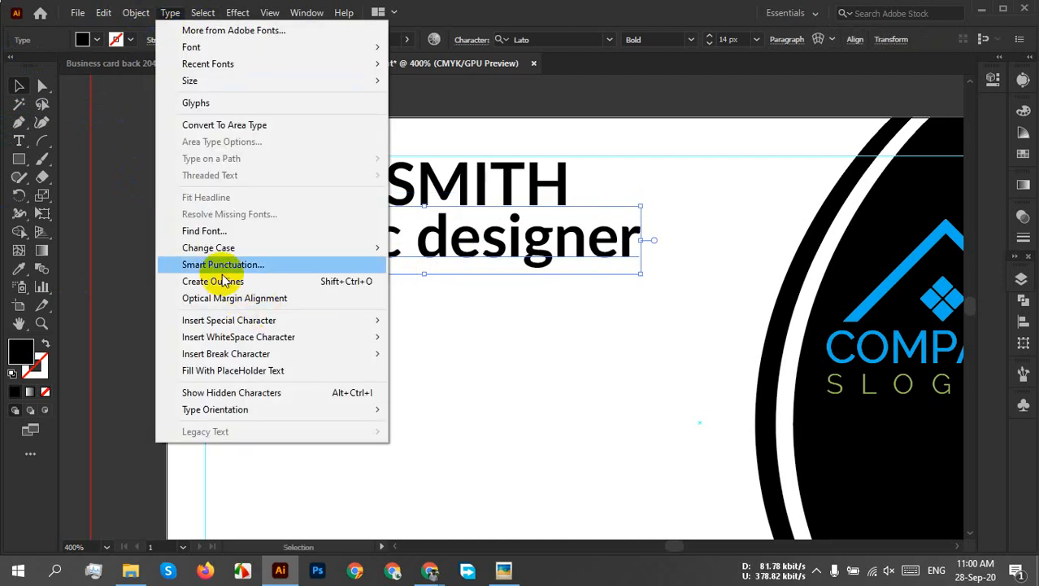
mouse_move(218, 251)
left_click(421, 279)
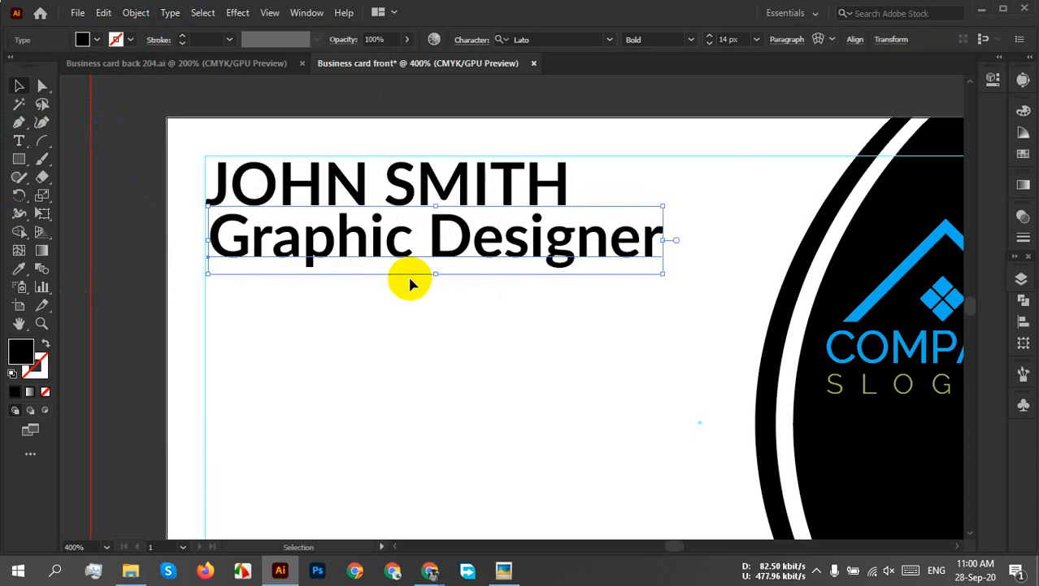
left_click(170, 12)
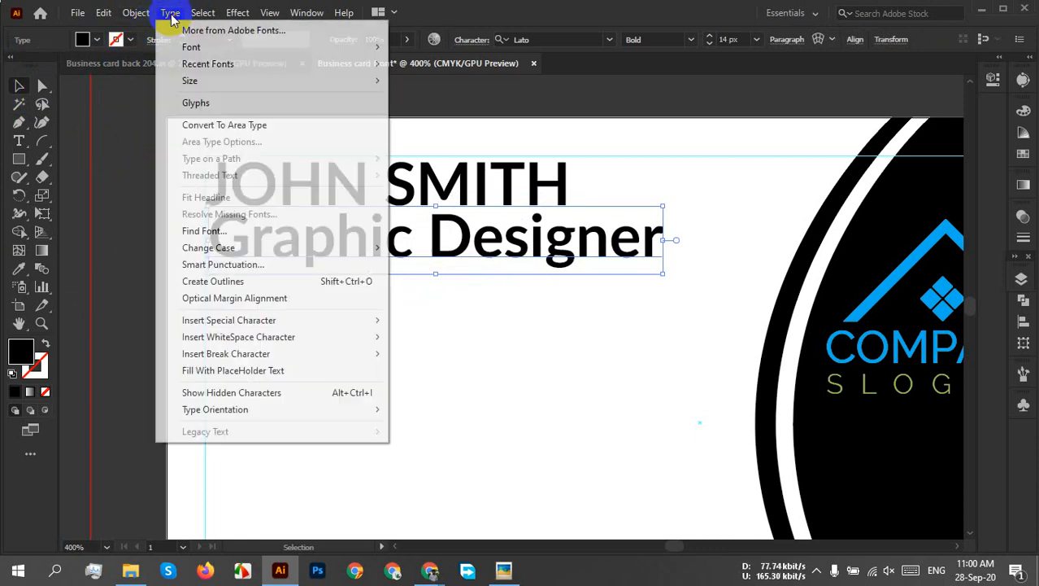
mouse_move(205, 249)
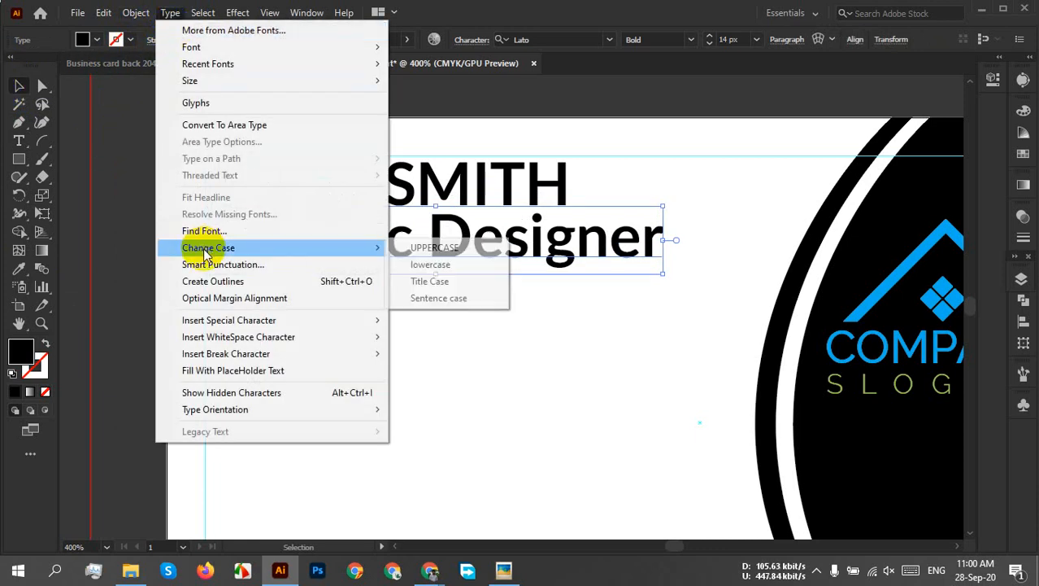
left_click(472, 248)
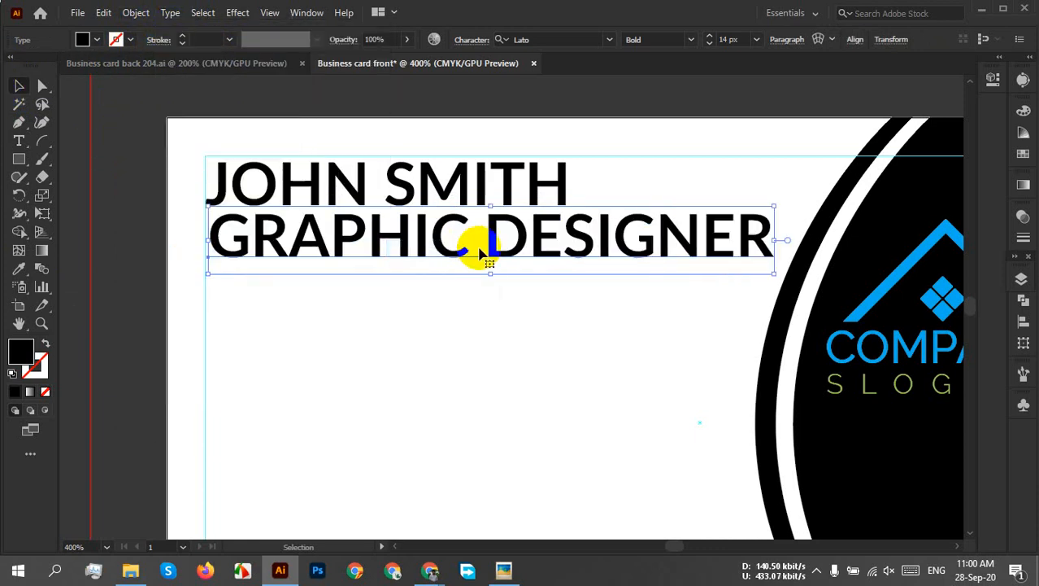
Set GRAPHIC DESIGNER to 8 px in the Regular weight
left_click(753, 44)
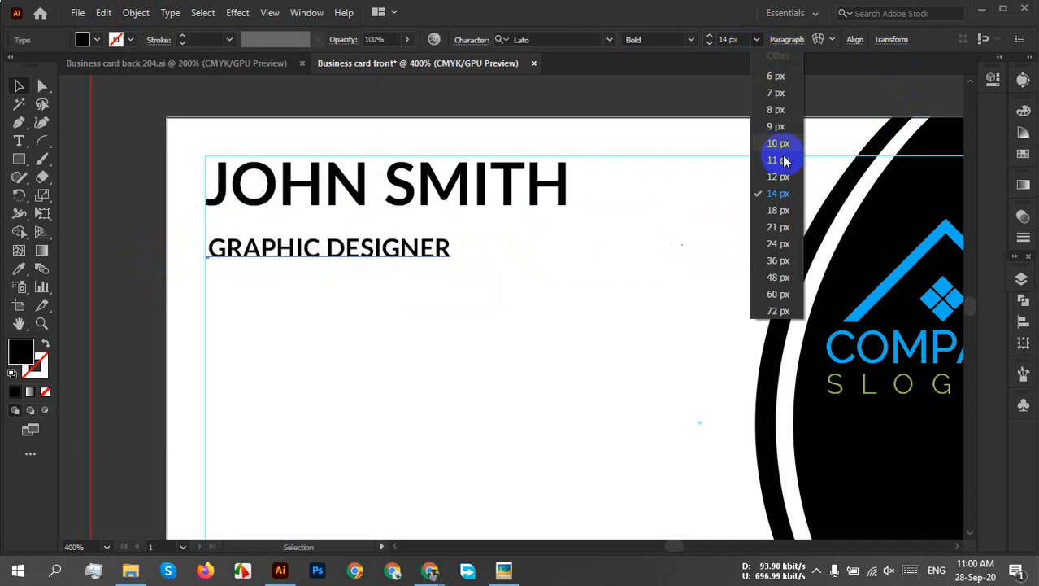
left_click(776, 111)
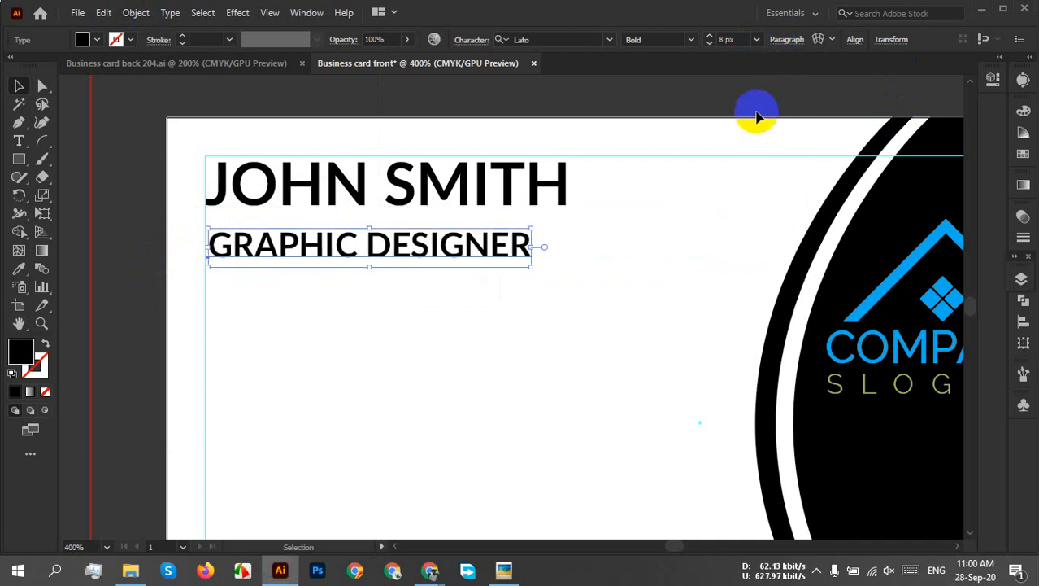
left_click(689, 41)
left_click(688, 157)
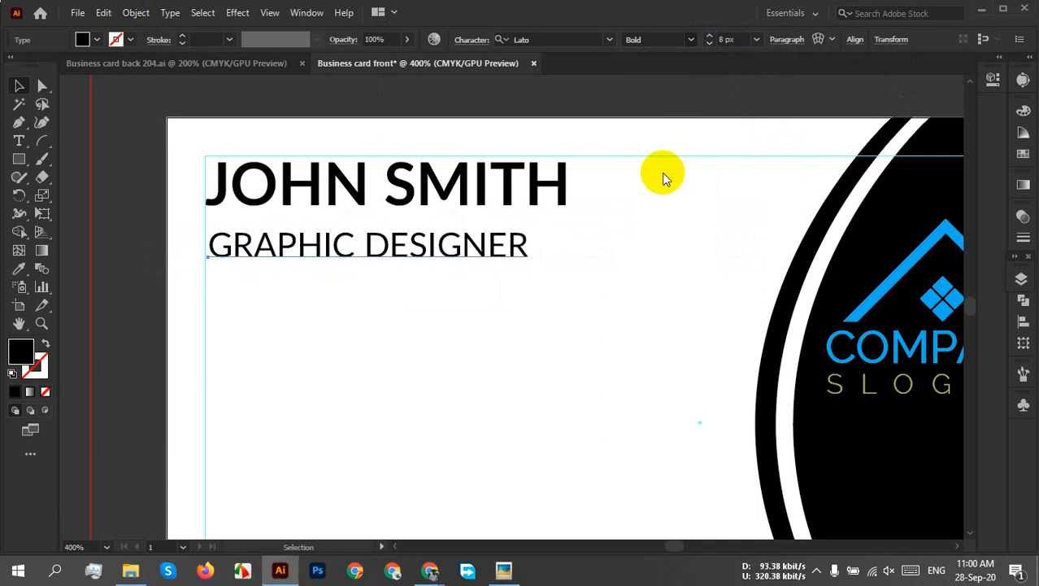
Move GRAPHIC DESIGNER up snugly under JOHN SMITH and switch it to Light weight
key("Escape")
left_click(563, 309)
left_click_drag(450, 262, 447, 243)
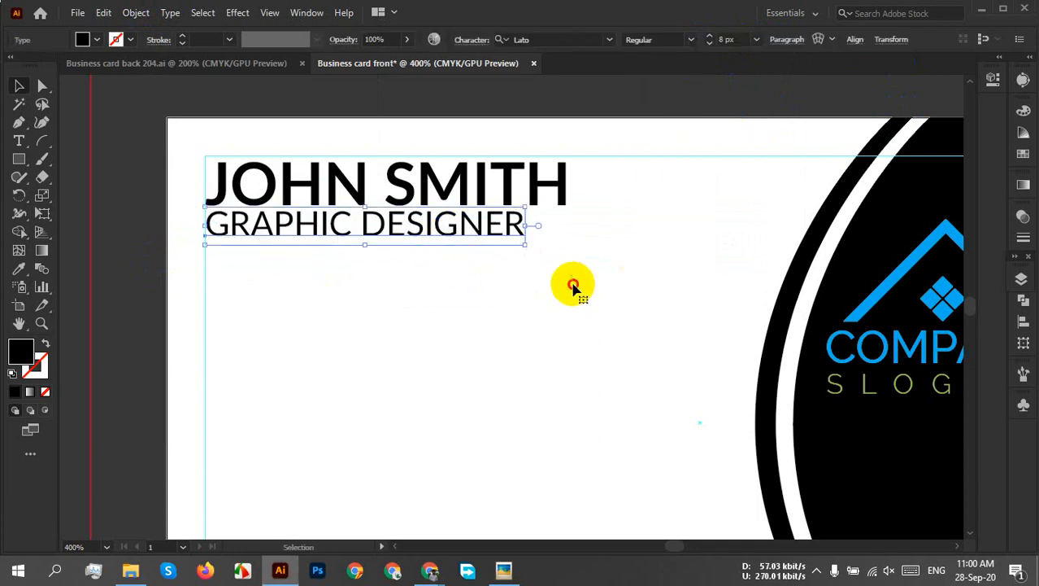
left_click(573, 286)
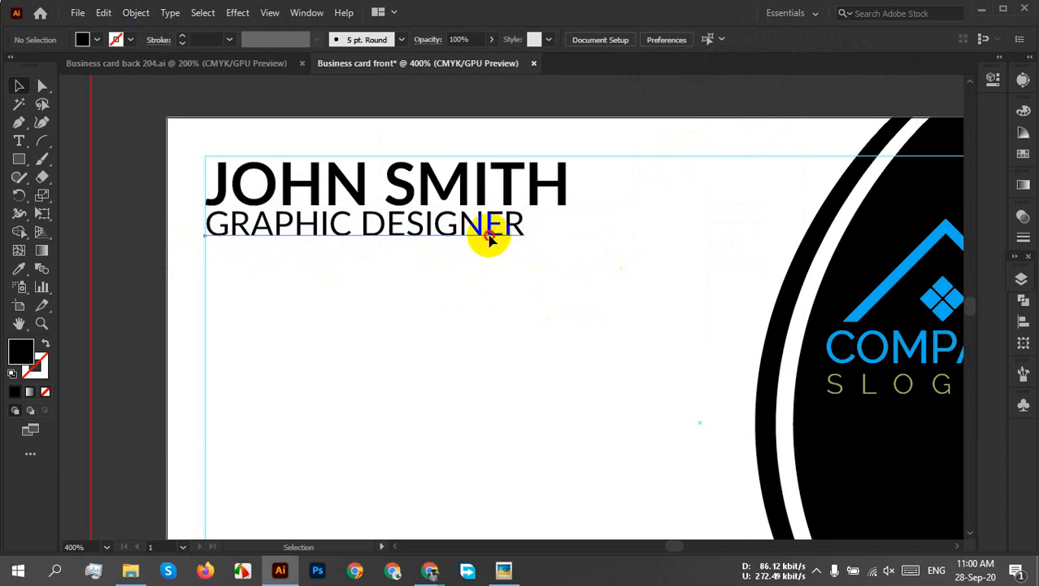
left_click_drag(488, 236, 490, 238)
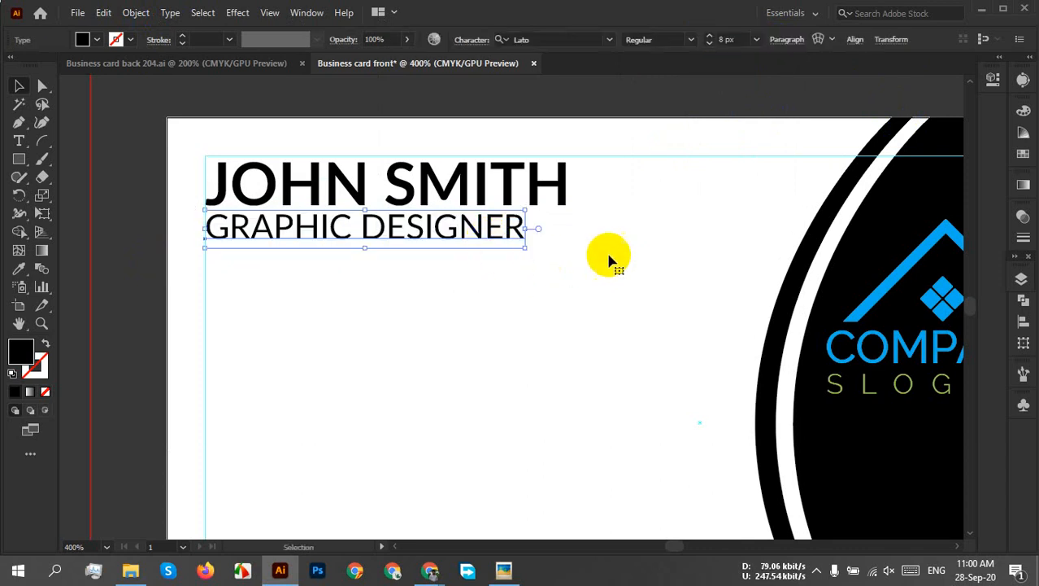
left_click(689, 40)
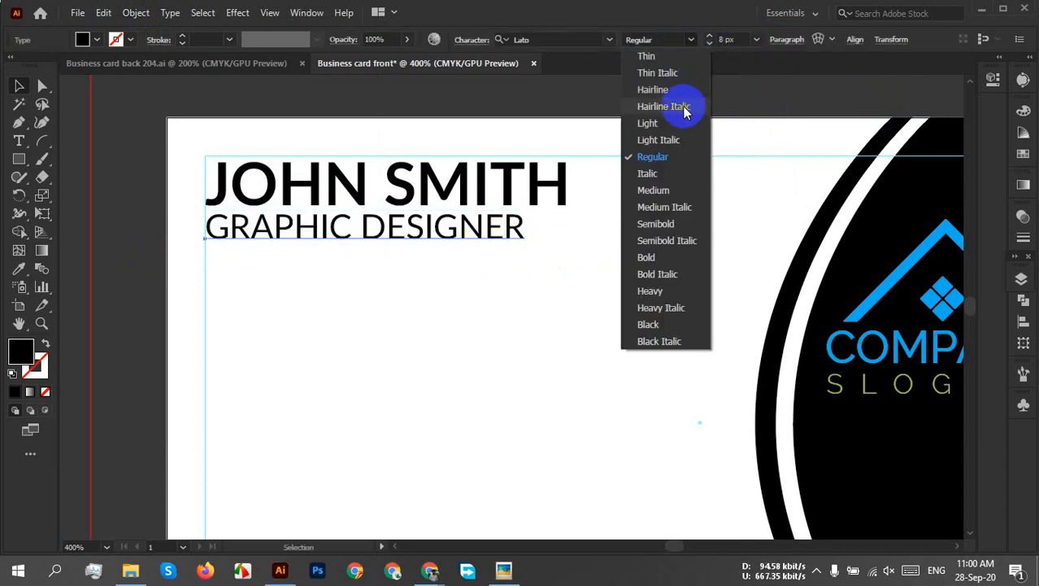
left_click(650, 123)
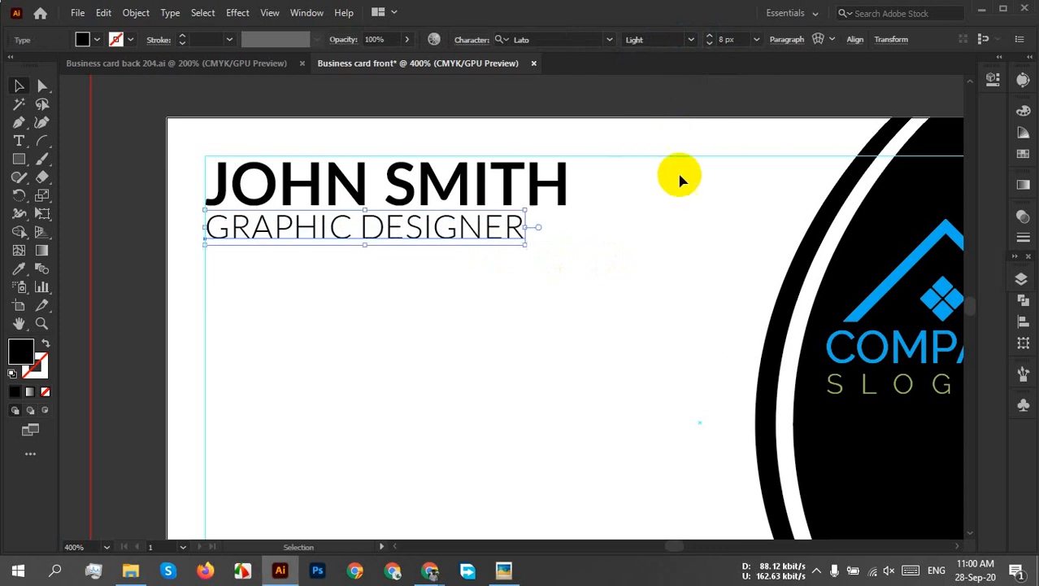
left_click(670, 252)
key("ctrl+1")
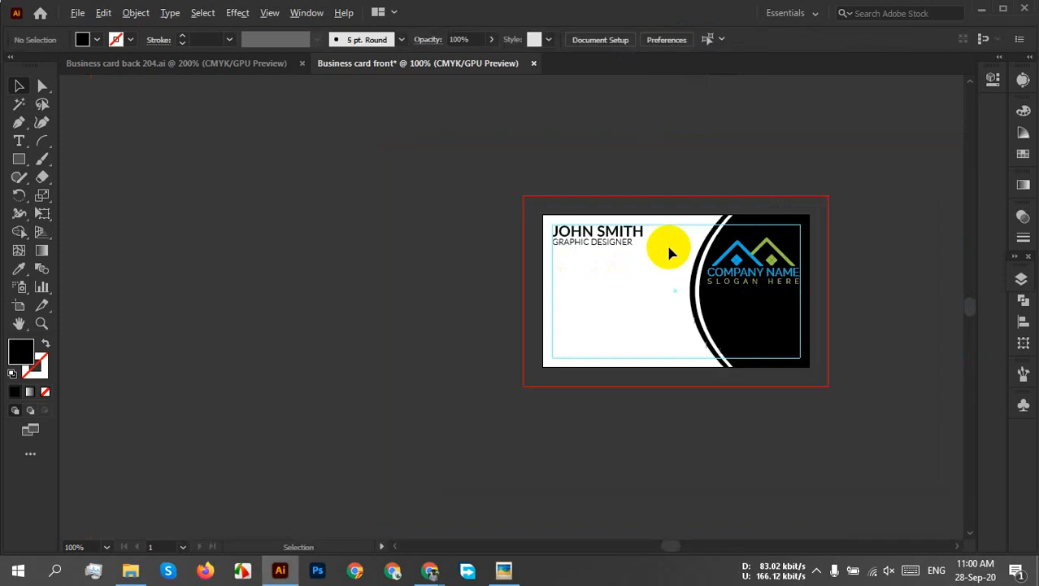
Change GRAPHIC DESIGNER's font style from Lato Light back to Lato Regular
scroll(661, 254, "up", 4)
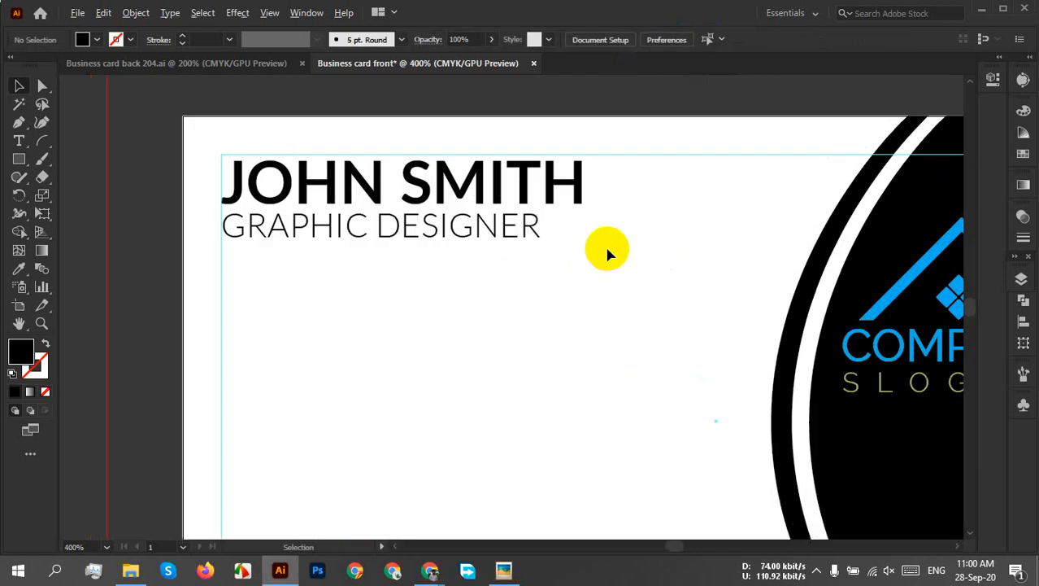
left_click(504, 238)
left_click(694, 39)
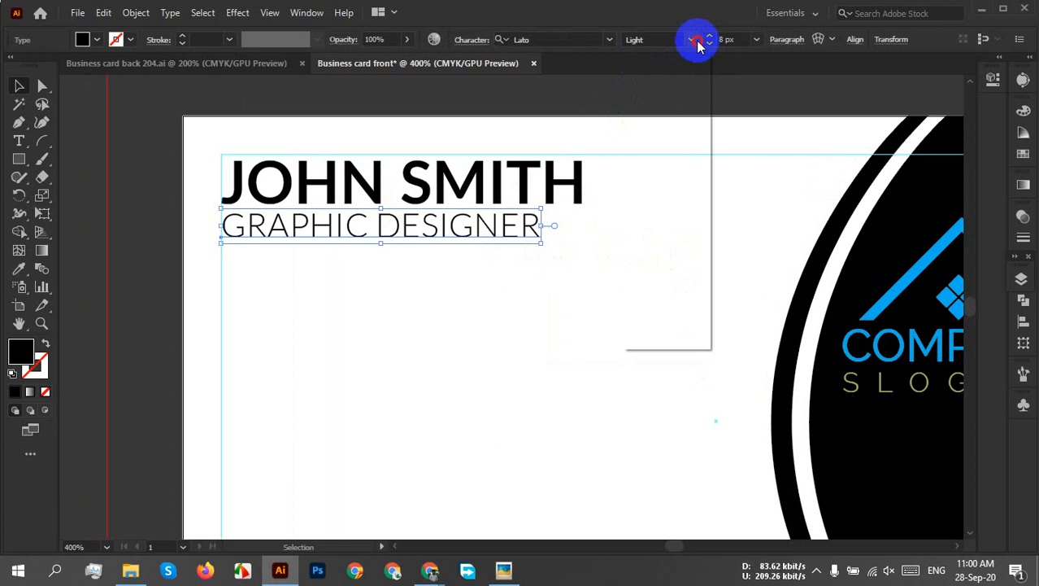
left_click(680, 161)
left_click(659, 213)
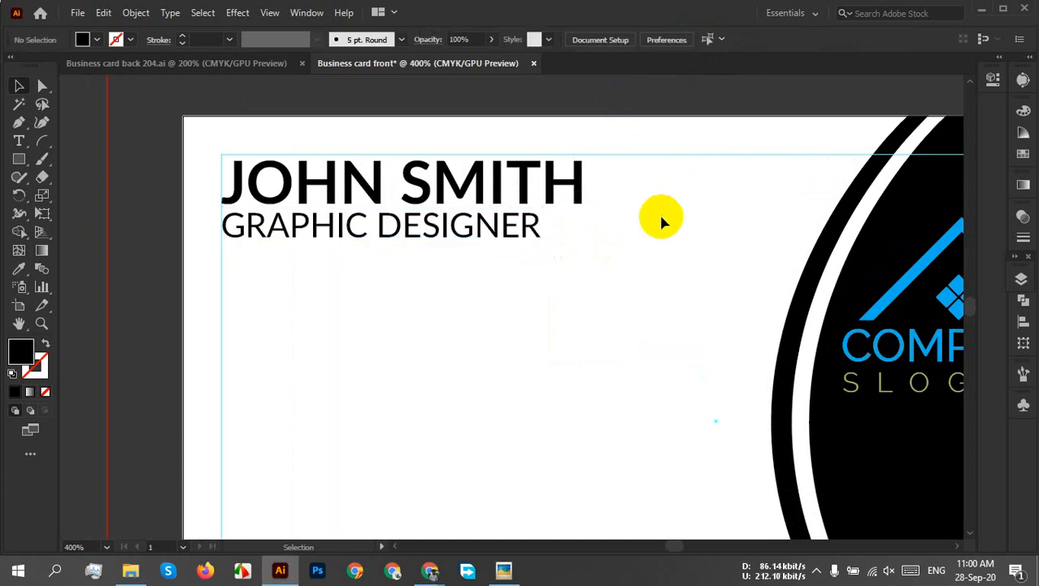
scroll(660, 215, "down", 3)
scroll(661, 221, "up", 2)
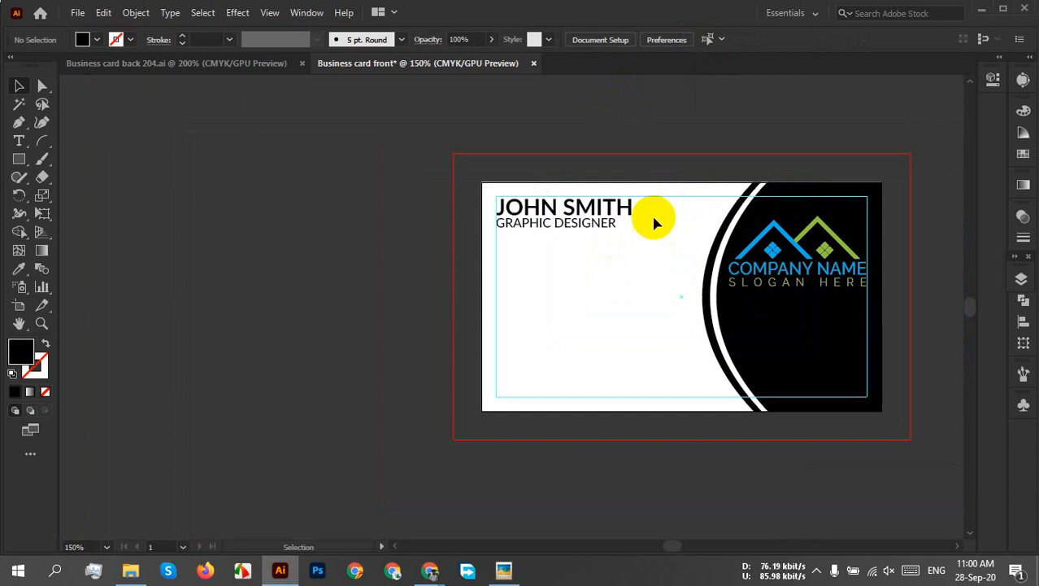
scroll(652, 213, "up", 3)
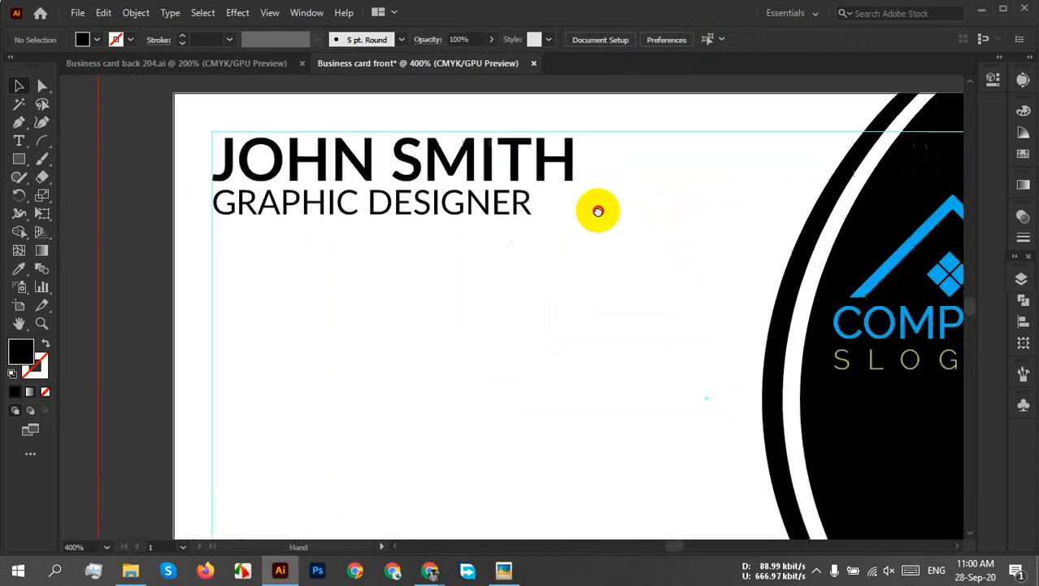
left_click(462, 179)
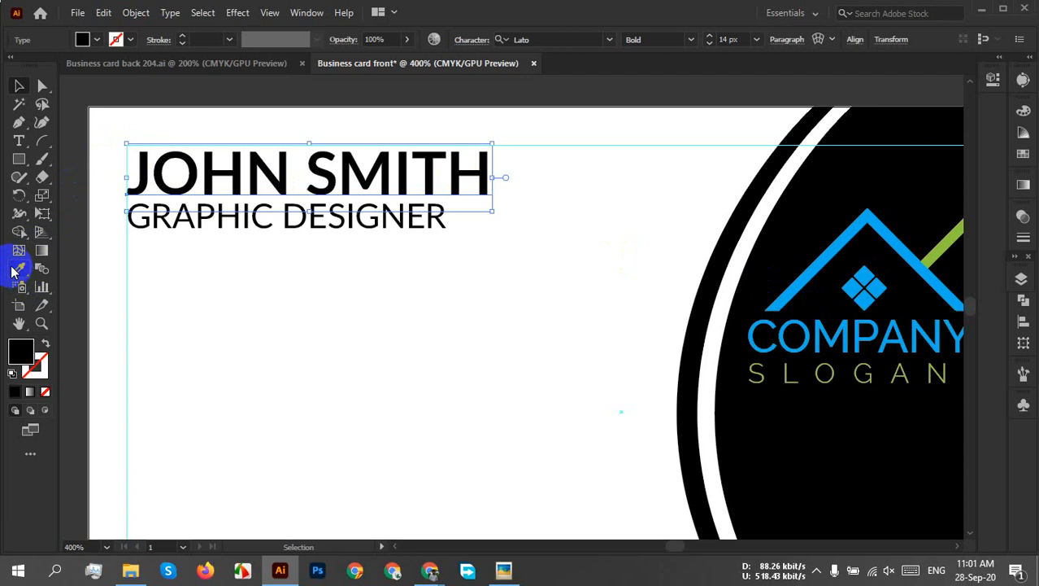
Colour JOHN SMITH blue and GRAPHIC DESIGNER green from the Fill swatches
left_click(96, 39)
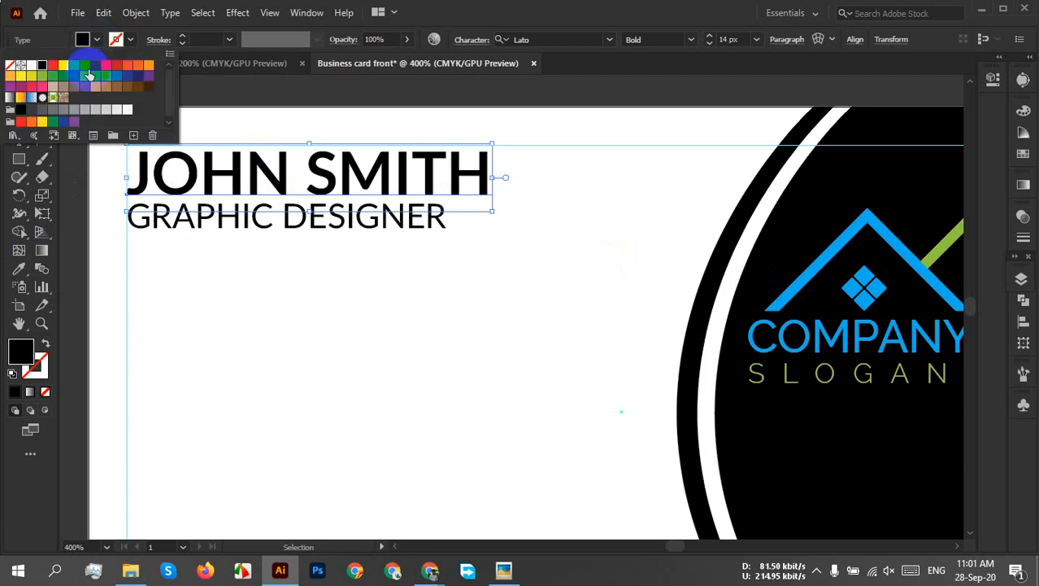
left_click(88, 73)
left_click(309, 262)
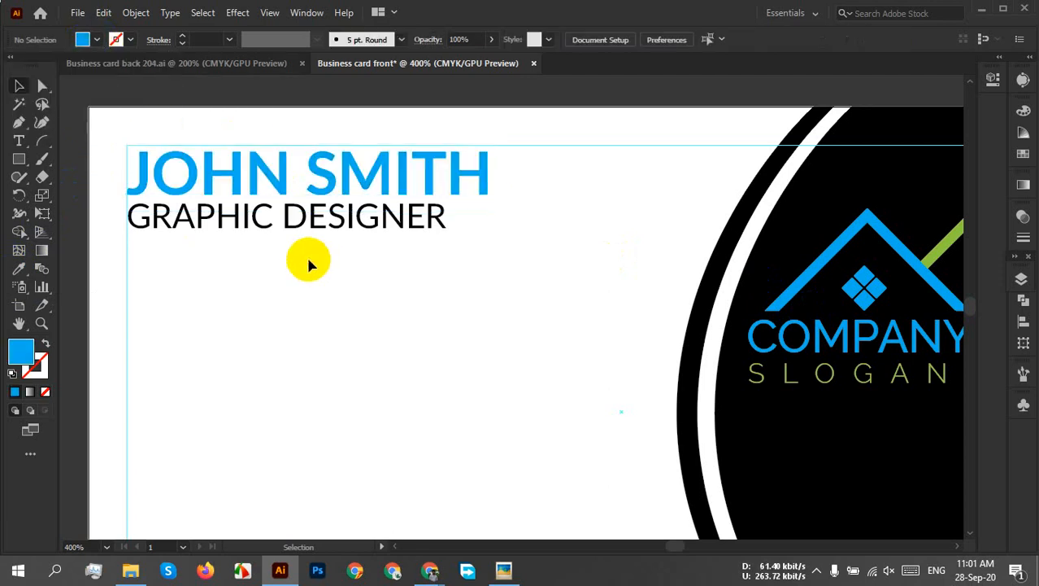
left_click(272, 226)
left_click(95, 40)
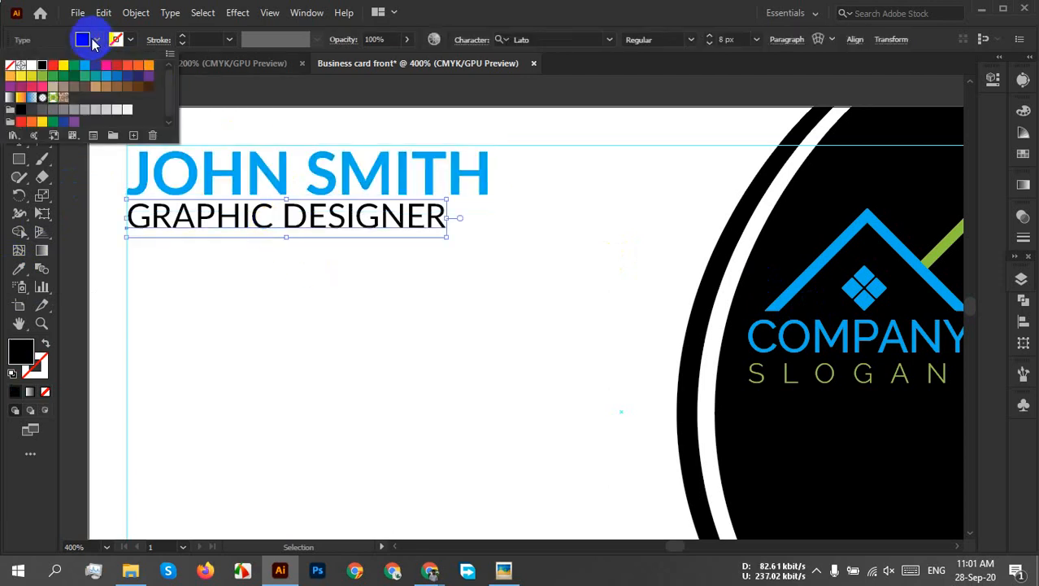
left_click(42, 75)
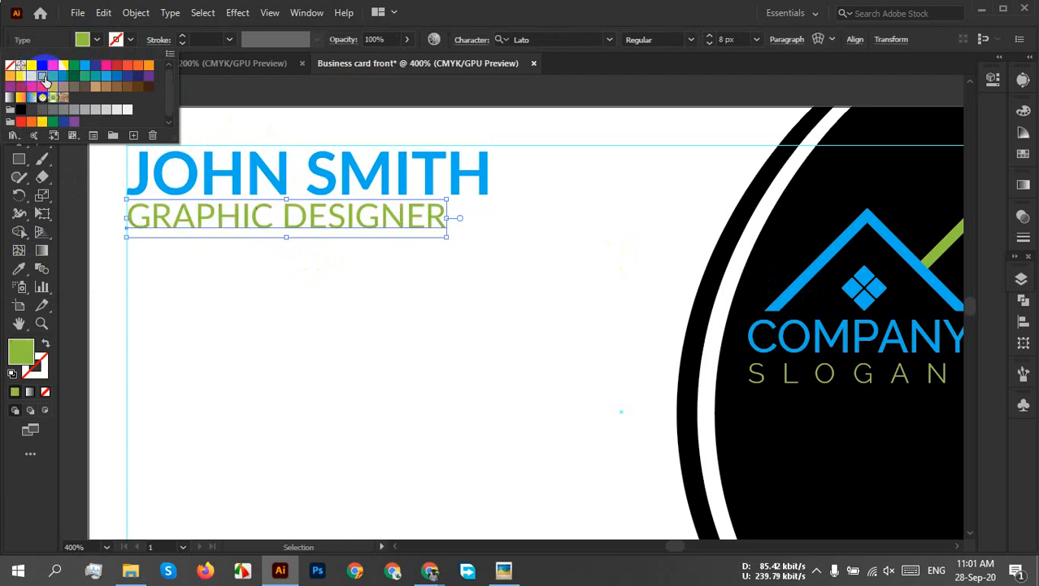
left_click(388, 307)
Review the whole card, then undo the colour changes so both lines return to black
key("ctrl+1")
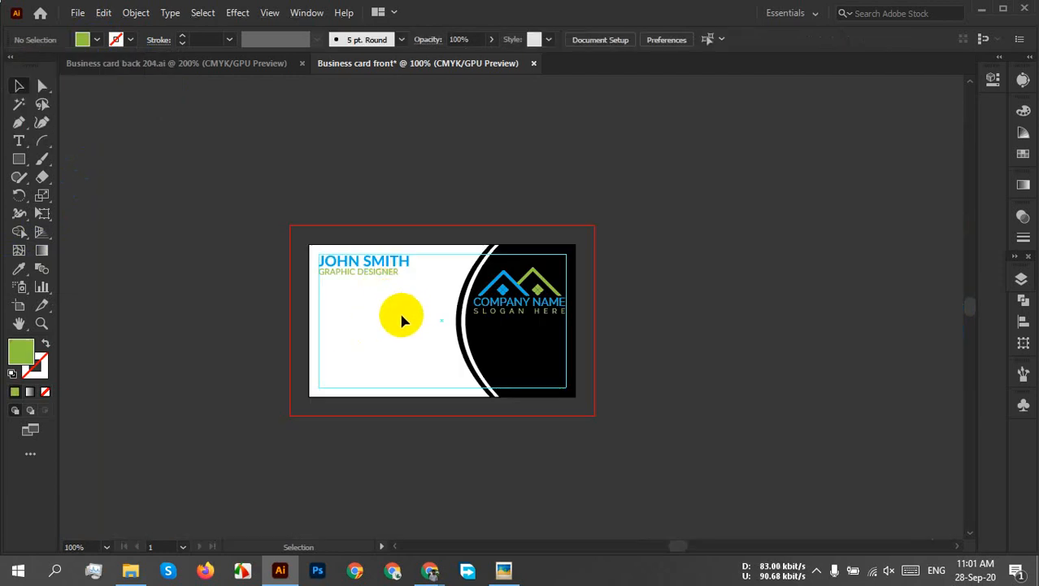
scroll(377, 303, "up", 1)
scroll(374, 301, "up", 1)
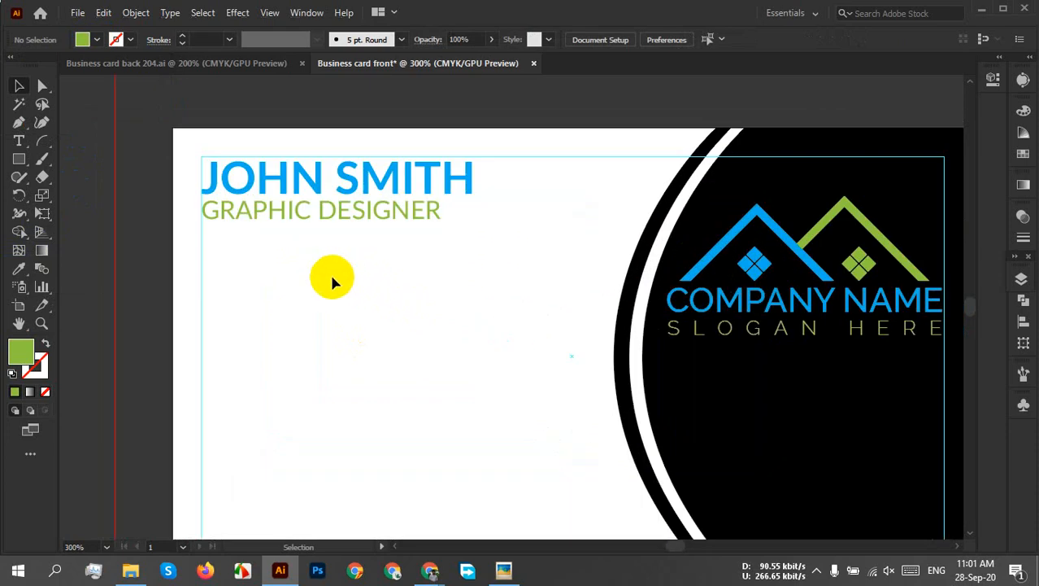
scroll(332, 278, "up", 3)
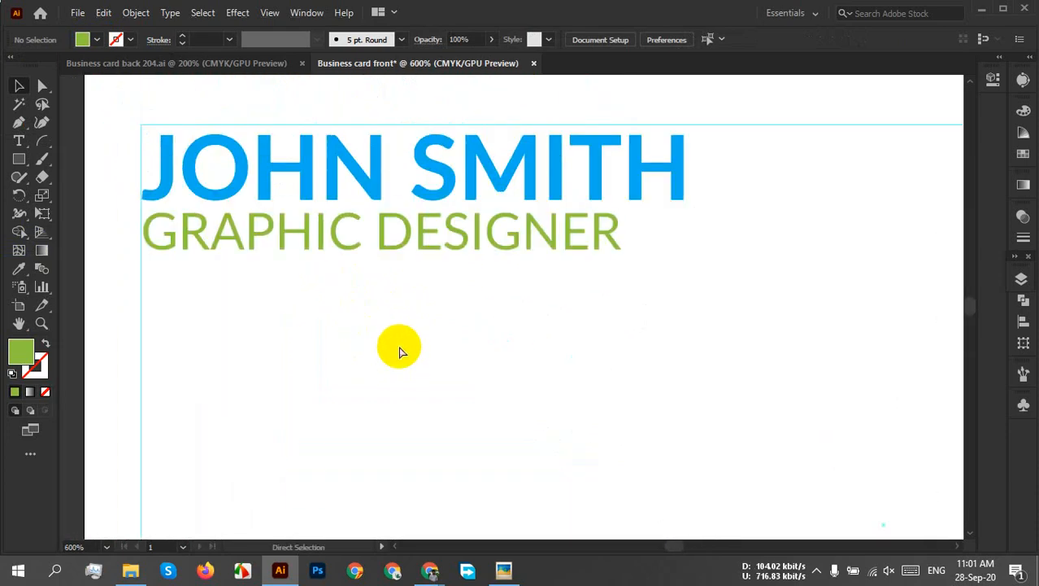
key("ctrl+z")
key("ctrl+z")
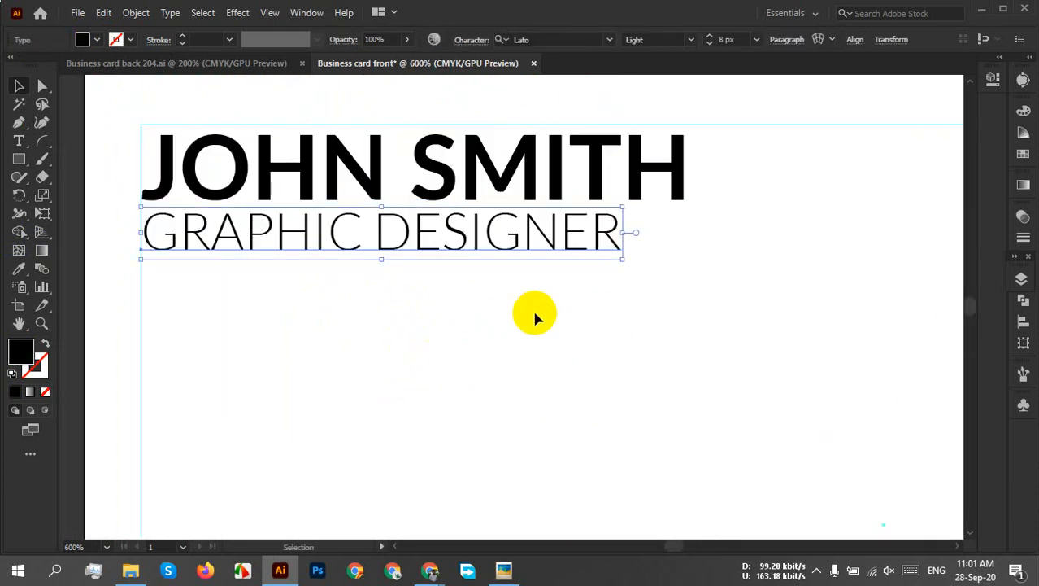
Lower JOHN SMITH's opacity so it reads as dark grey
left_click(555, 287)
left_click(567, 163)
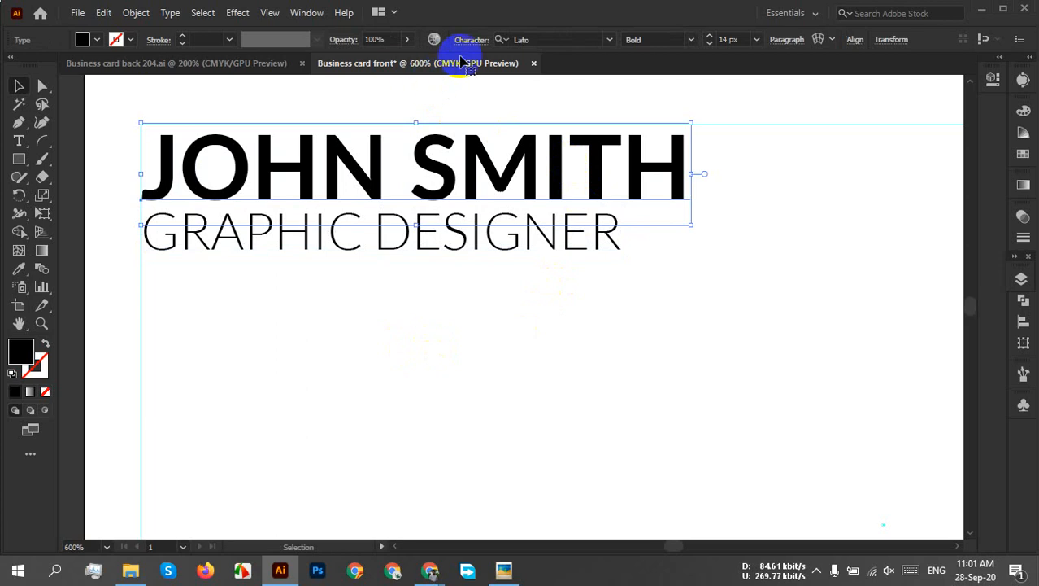
left_click(406, 40)
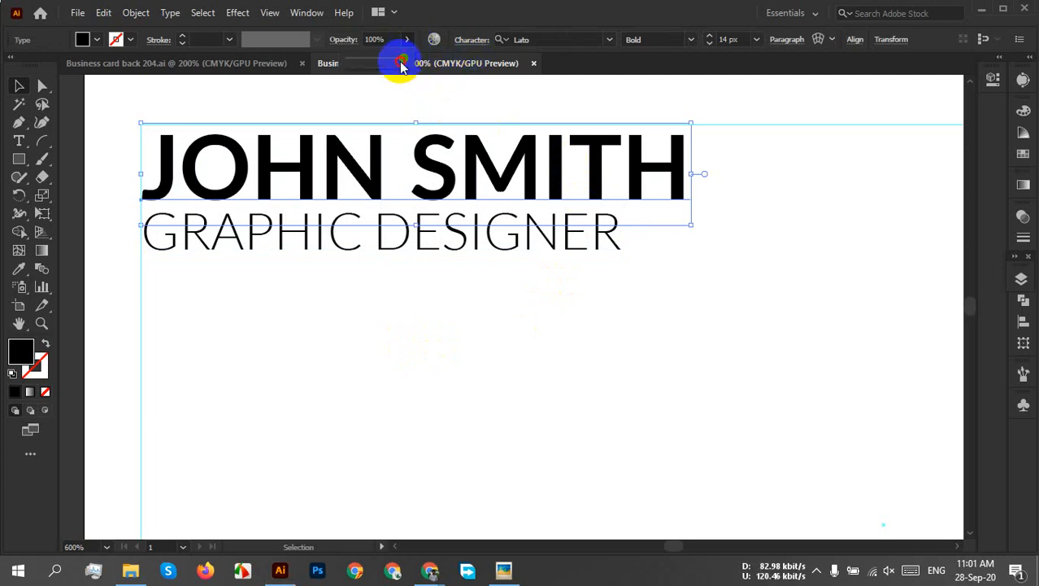
left_click(393, 63)
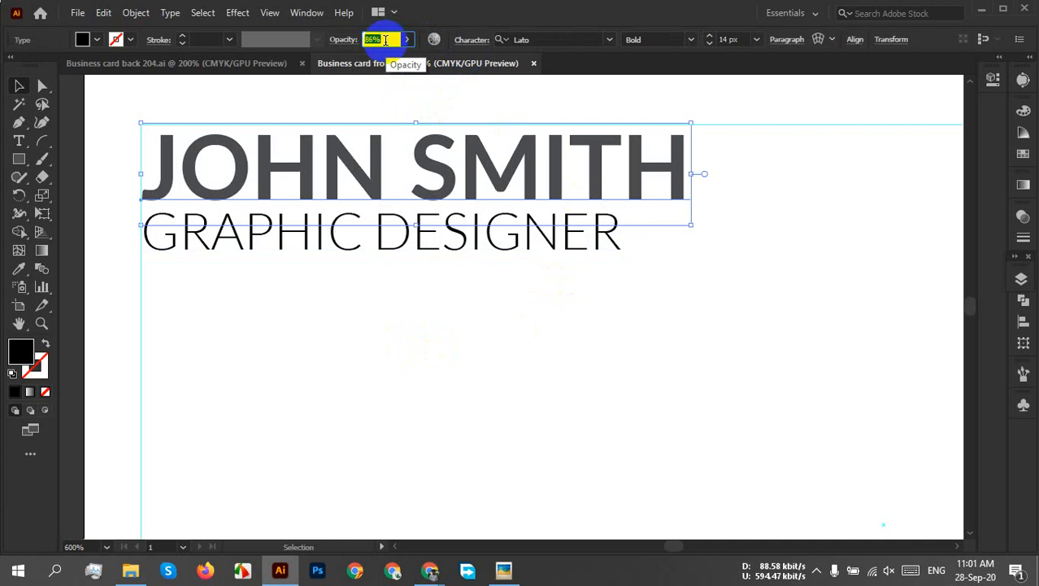
left_click(436, 309)
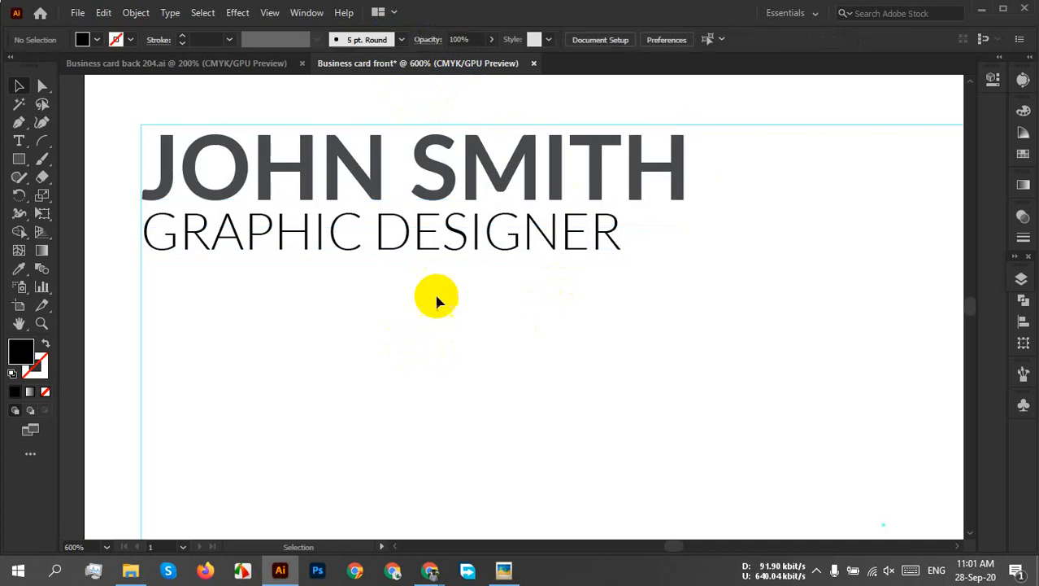
Fade GRAPHIC DESIGNER to 53% opacity
left_click(439, 248)
key("Down")
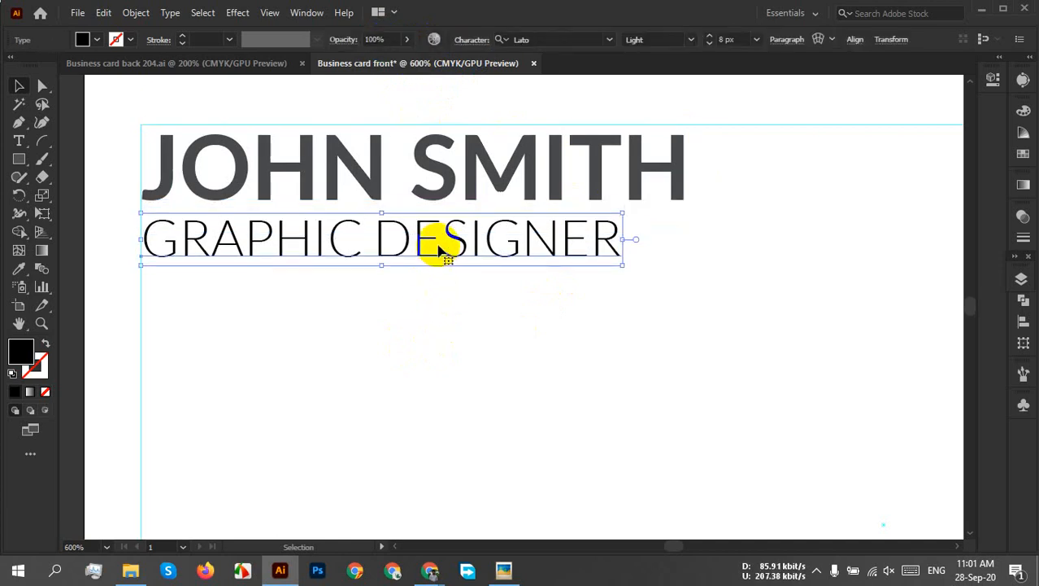
left_click(430, 302)
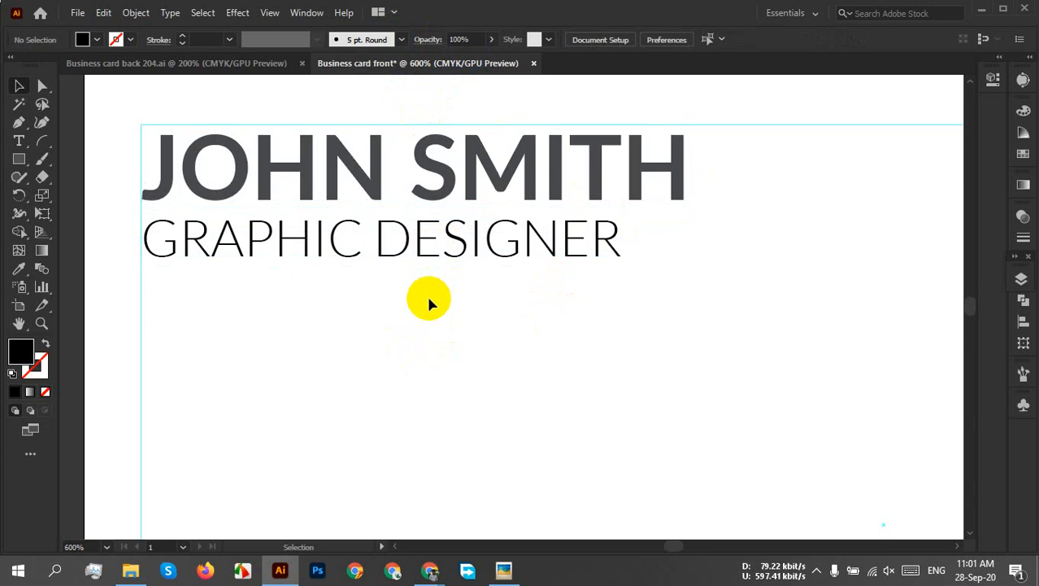
left_click(427, 251)
key("Up")
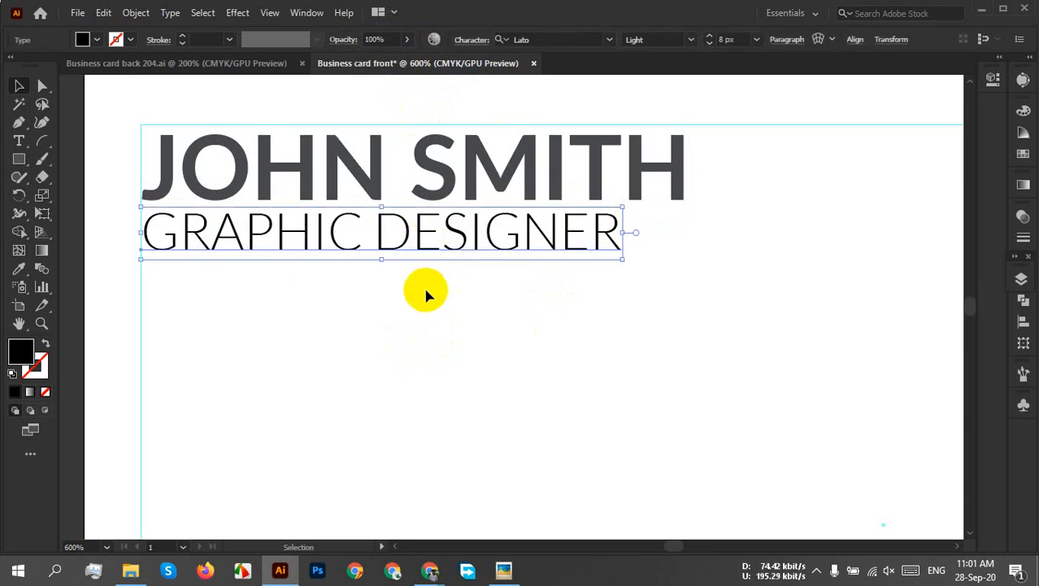
left_click(406, 39)
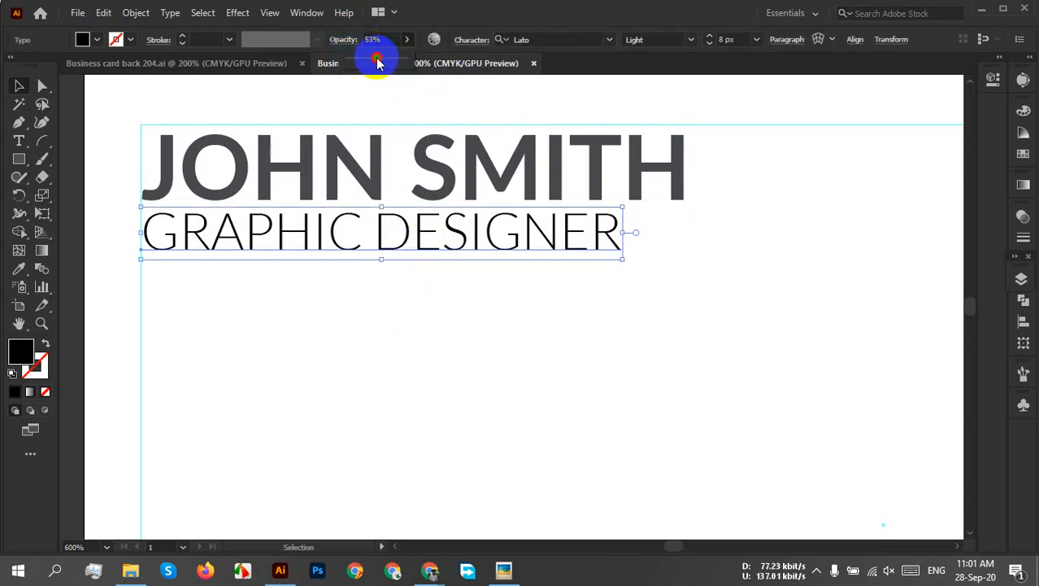
left_click_drag(376, 63, 378, 63)
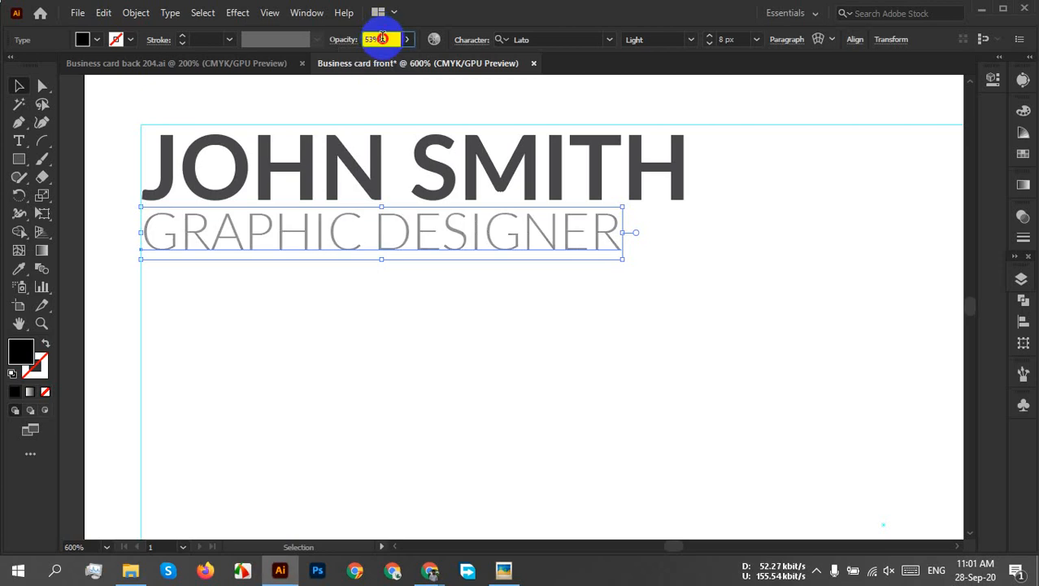
left_click(545, 291)
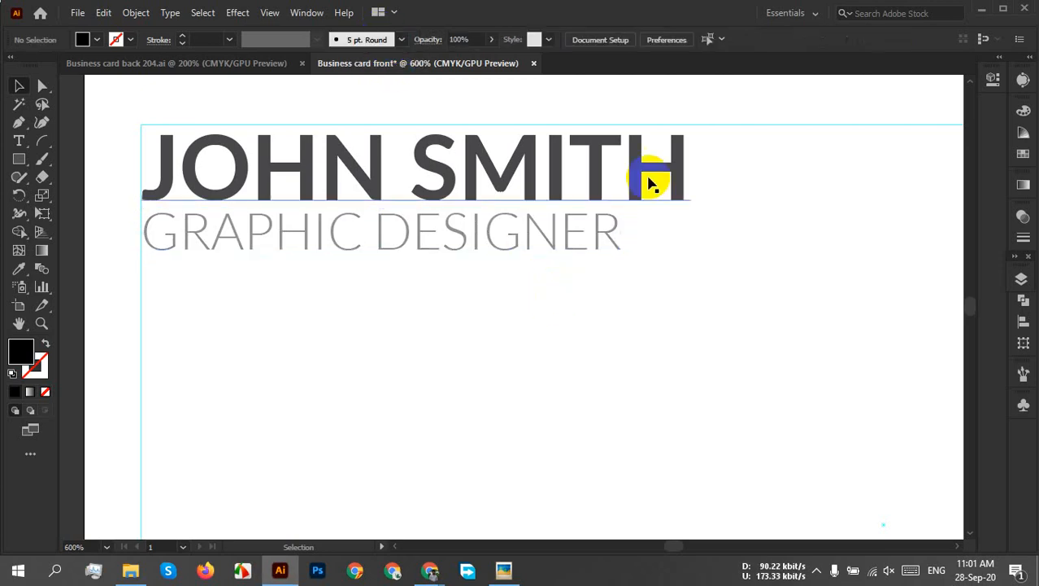
Centre the whole business card in view and close the Picasa photo viewer
scroll(633, 235, "up", 5)
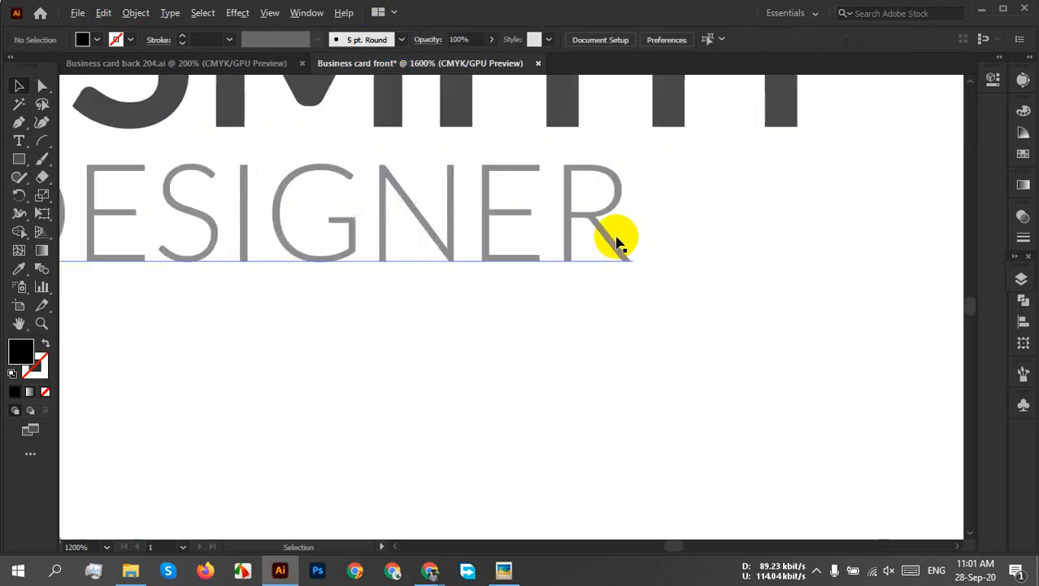
scroll(623, 228, "down", 3)
scroll(621, 211, "up", 3)
left_click_drag(625, 190, 627, 397)
scroll(650, 358, "down", 5)
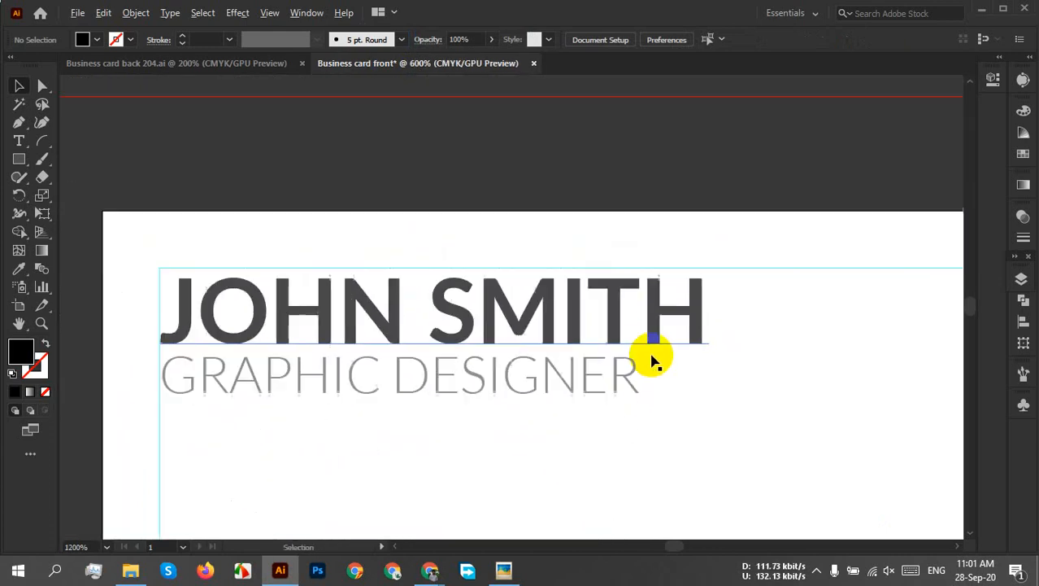
left_click(97, 40)
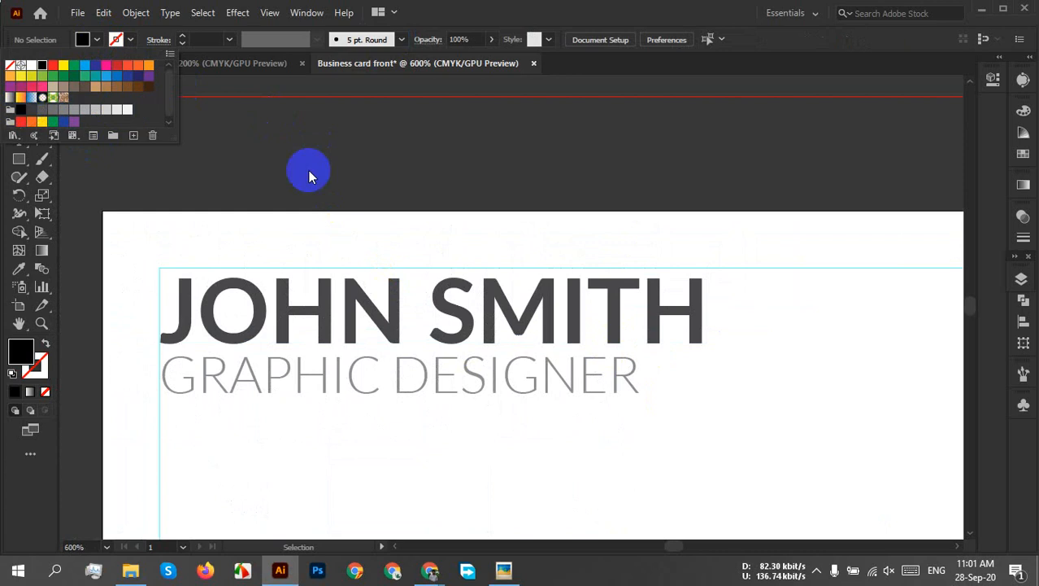
scroll(708, 389, "down", 3)
left_click_drag(724, 435, 505, 292)
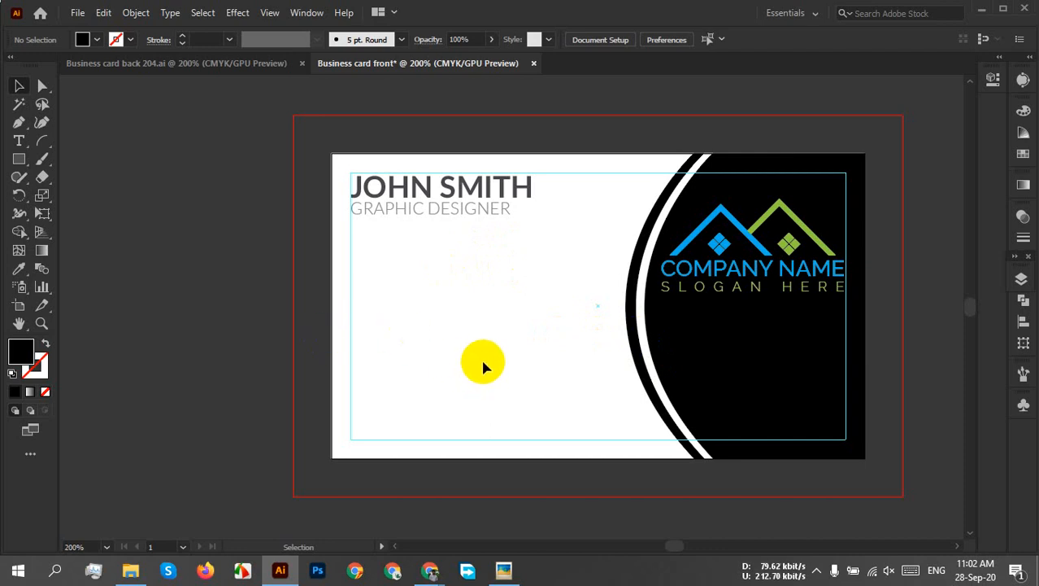
right_click(505, 567)
left_click(505, 537)
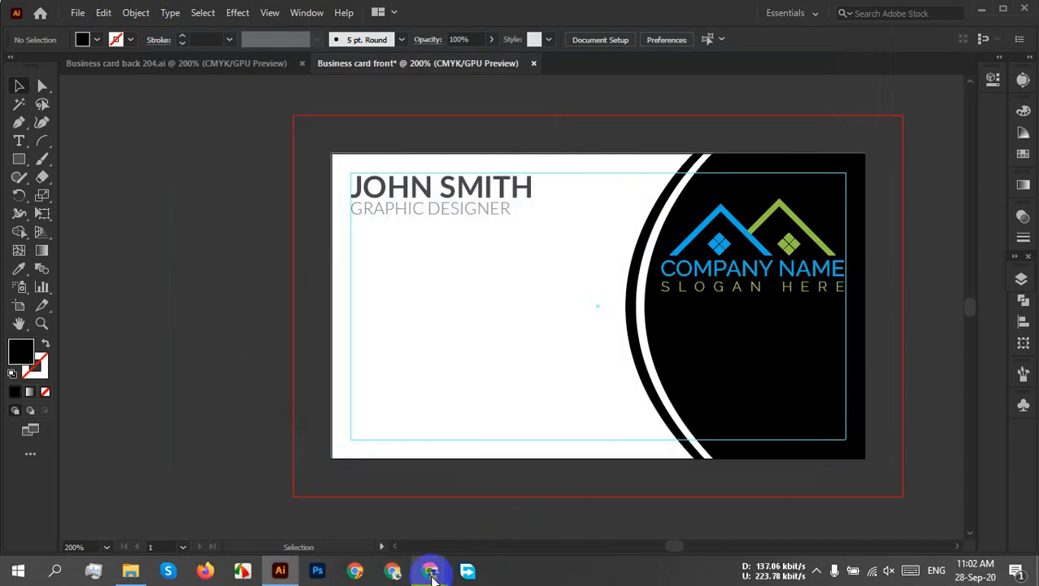
In Chrome, search 'flaticon' in a new tab and open the Flaticon website
mouse_move(430, 570)
left_click(340, 470)
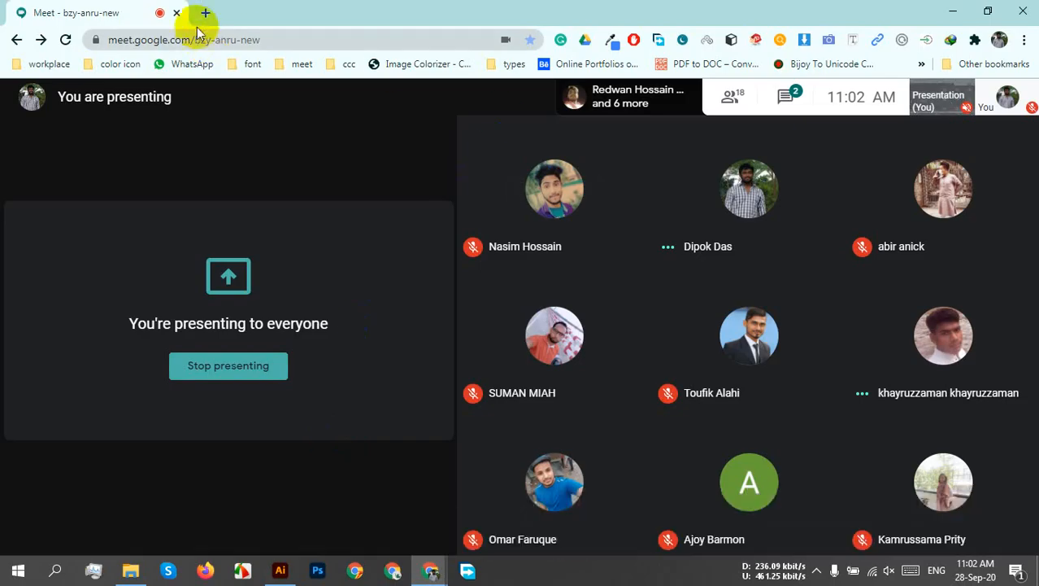
left_click(209, 13)
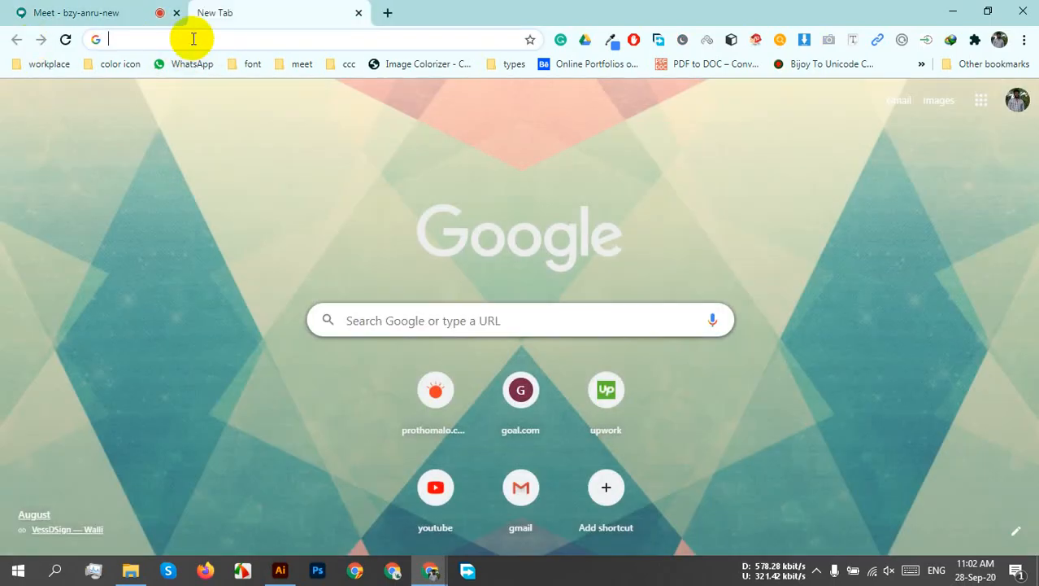
type("fl")
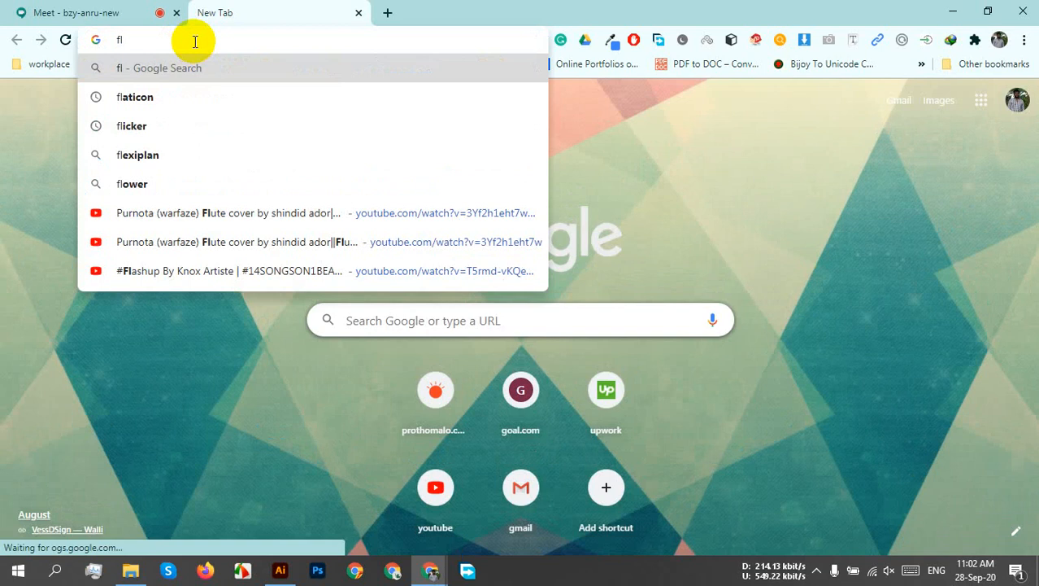
type("ati")
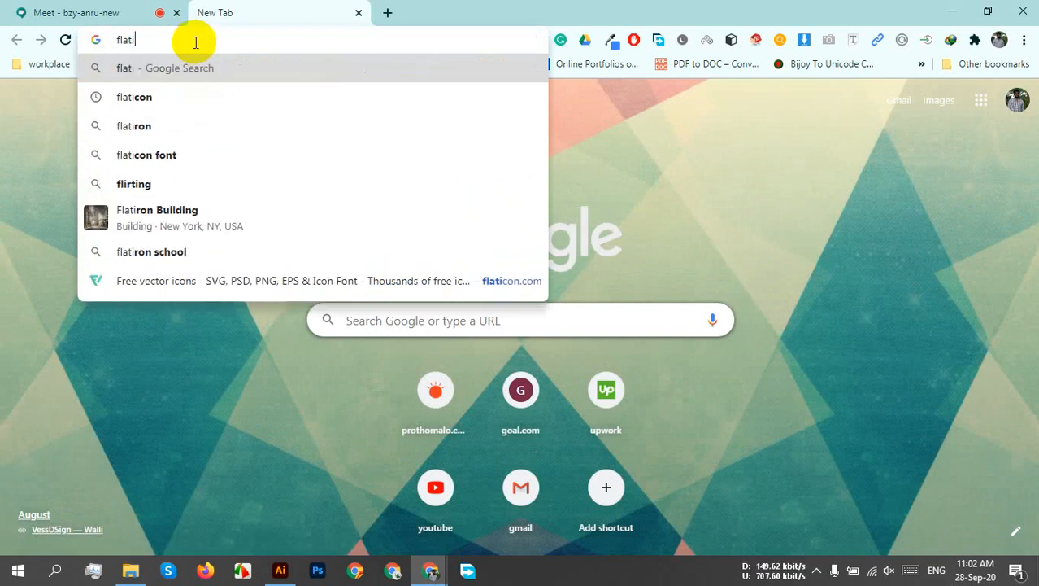
type("con")
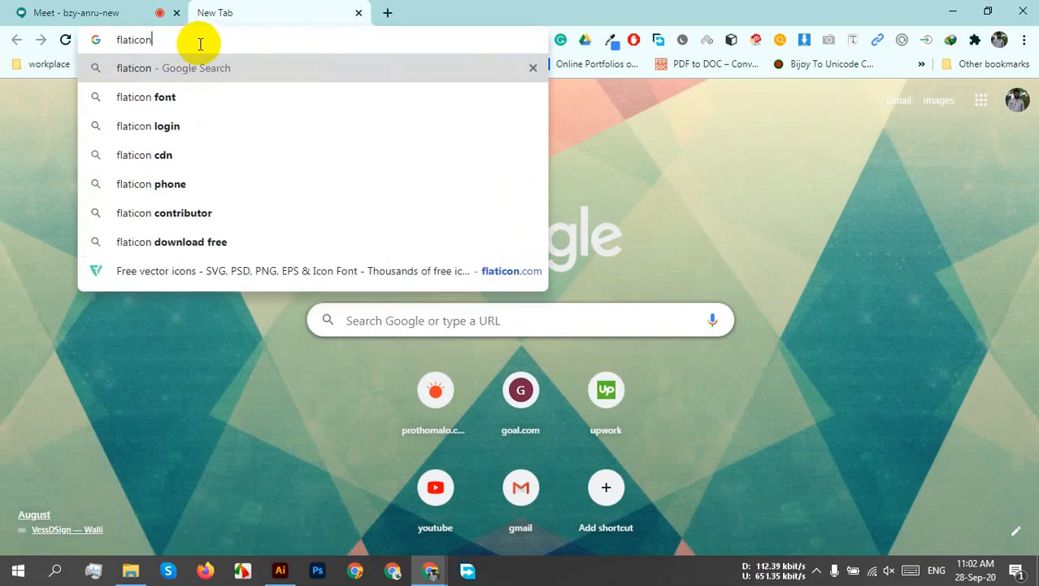
key("Return")
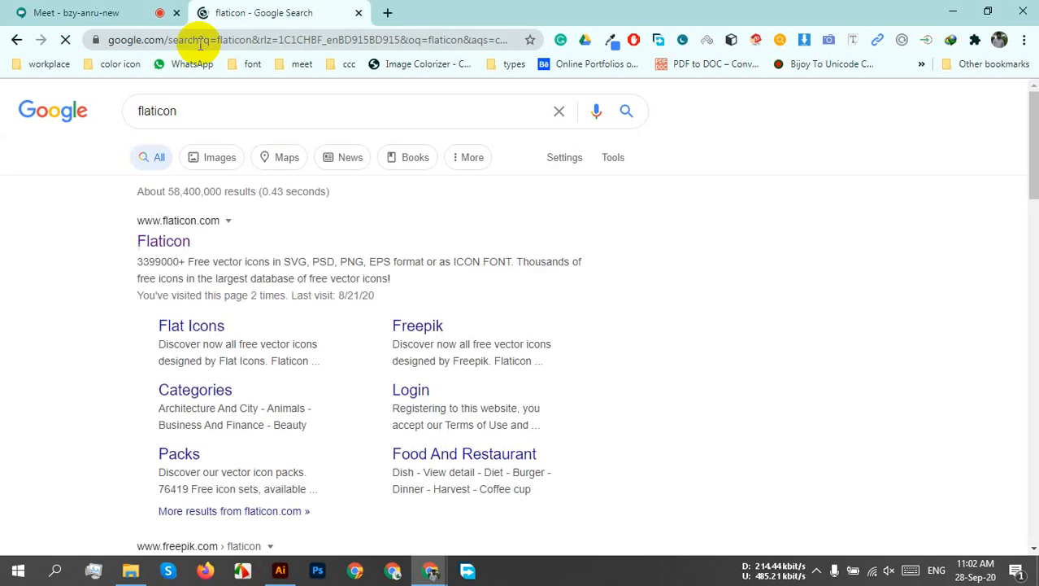
left_click(150, 241)
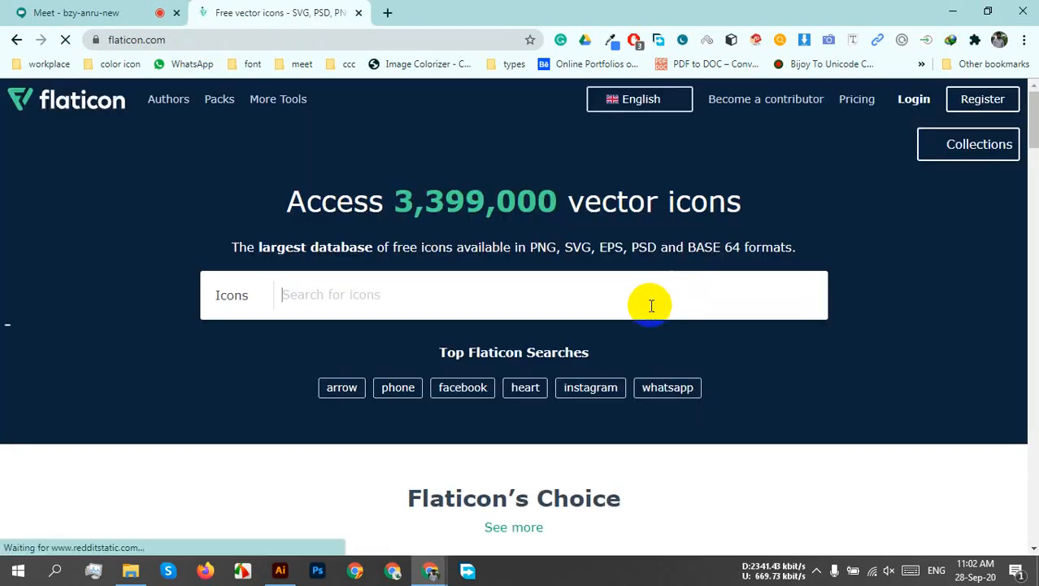
Search Flaticon for 'cell', choose the cellphone suggestion, and close the Collections panel
left_click(414, 294)
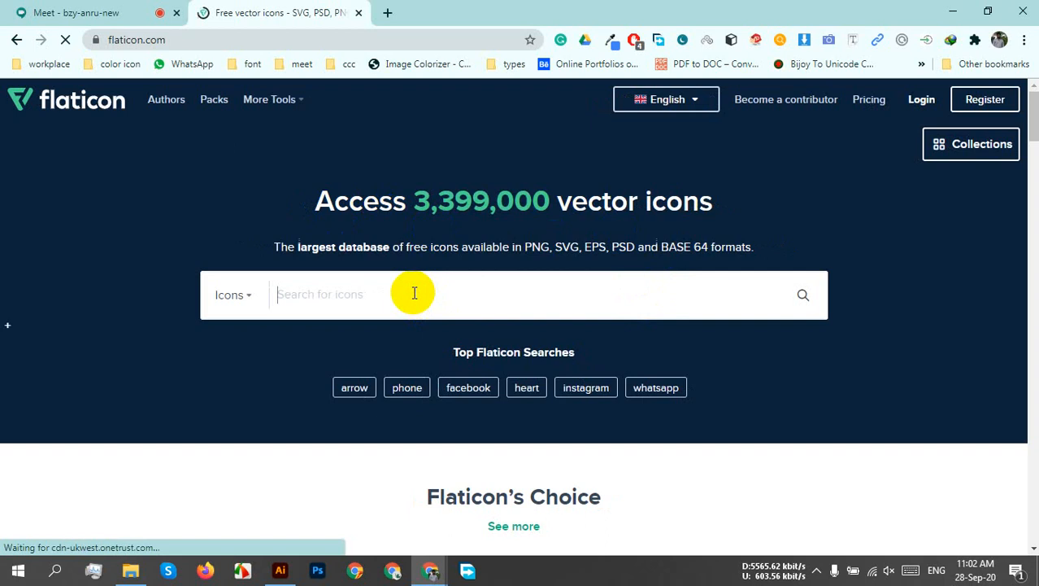
type("c")
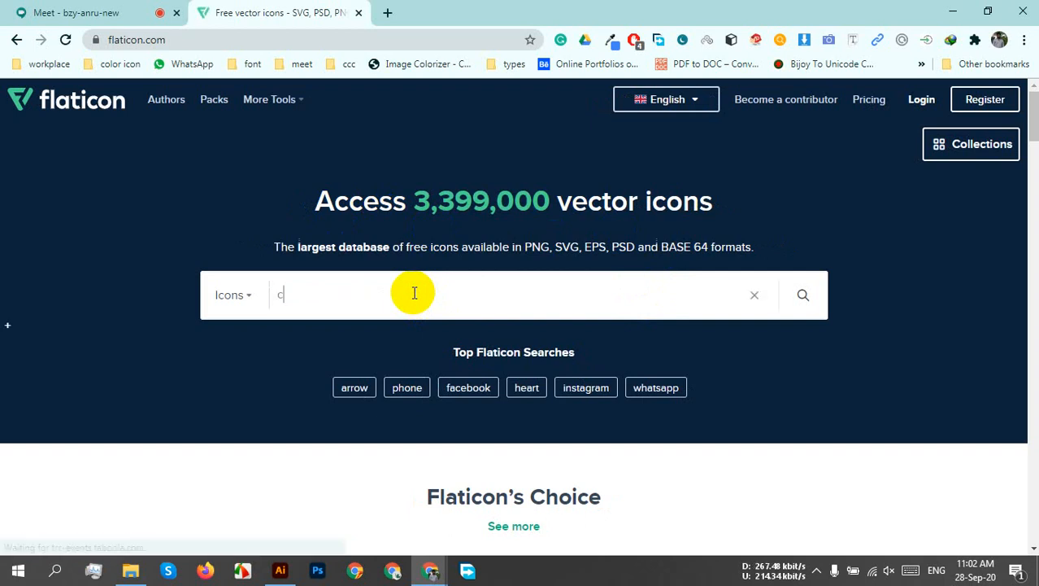
type("ell")
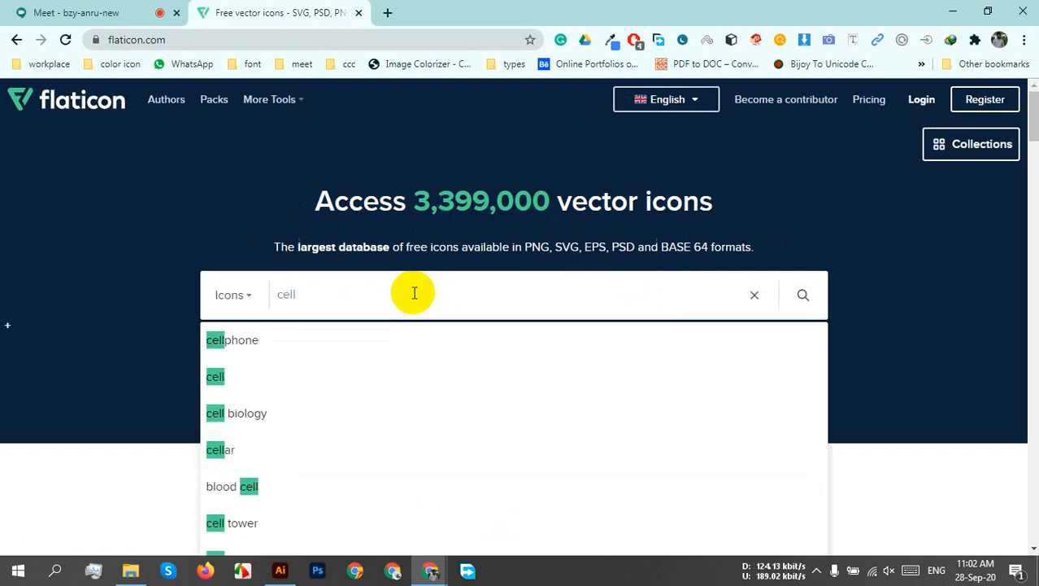
left_click(236, 341)
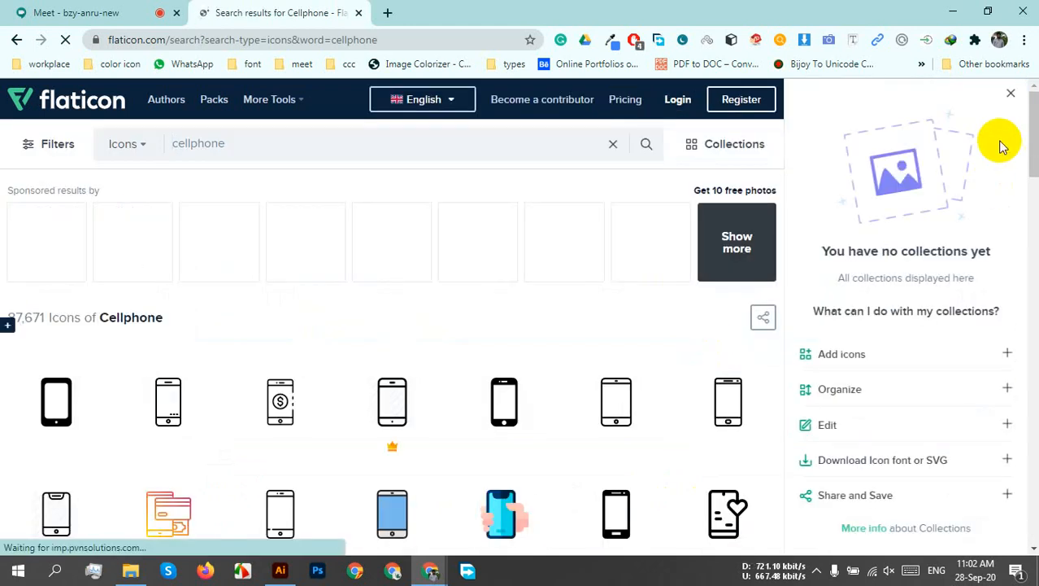
scroll(733, 283, "down", 3)
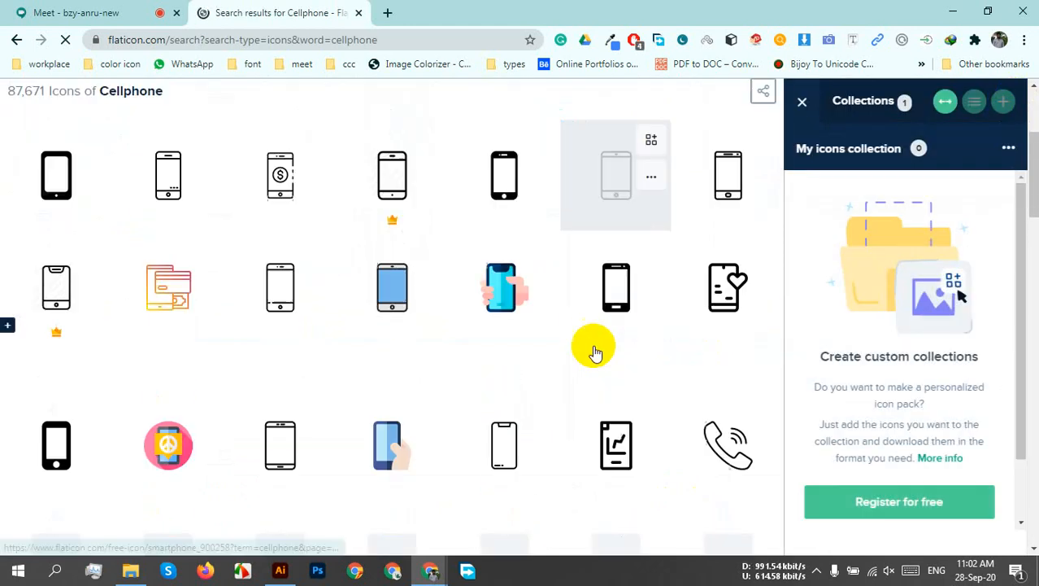
left_click(803, 102)
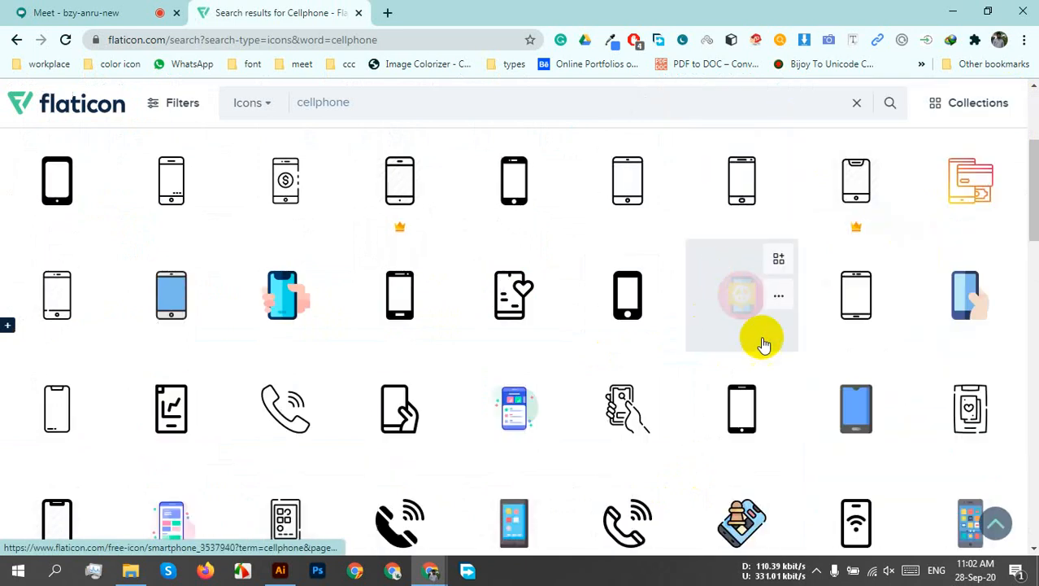
Scroll through the 87,671 cellphone icon results
scroll(760, 403, "down", 3)
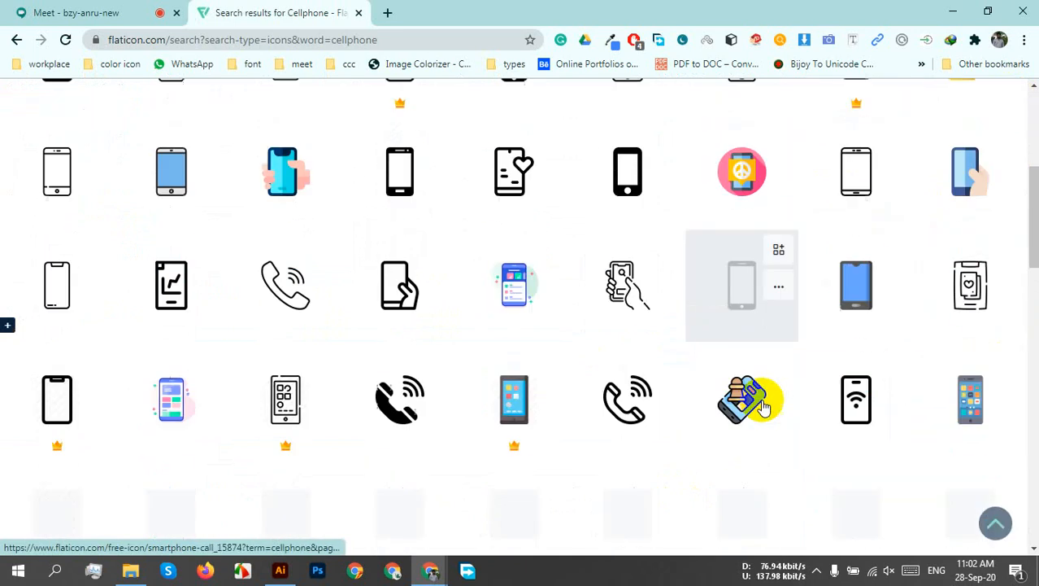
scroll(763, 407, "down", 4)
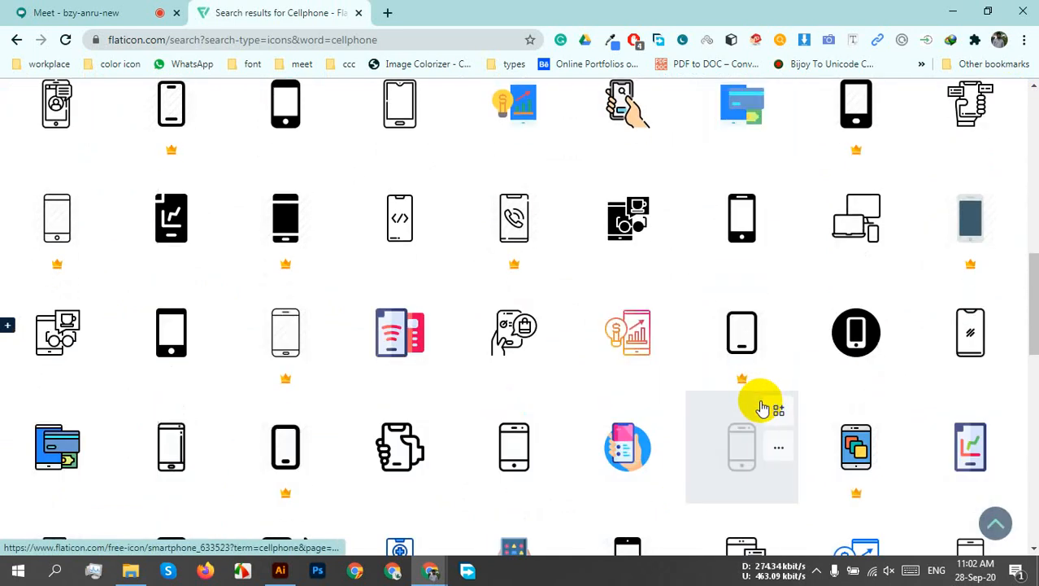
scroll(762, 409, "up", 2)
scroll(756, 407, "up", 6)
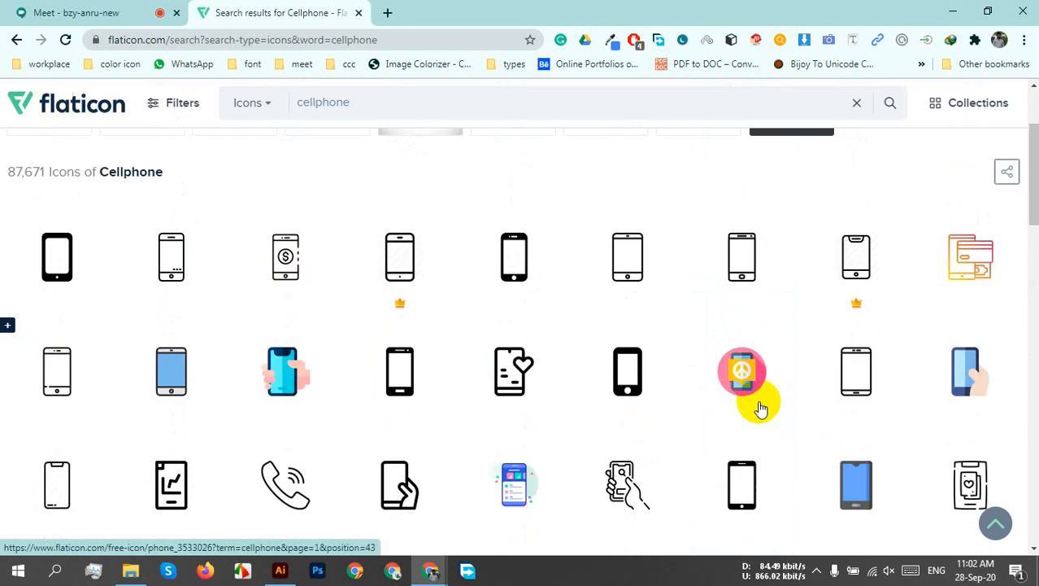
scroll(754, 407, "down", 3)
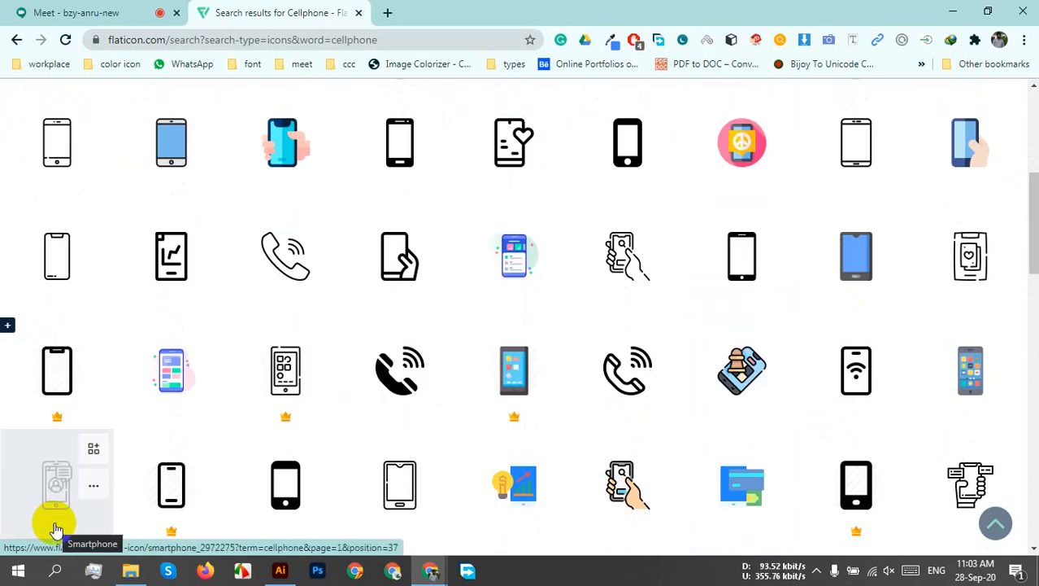
scroll(726, 394, "down", 10)
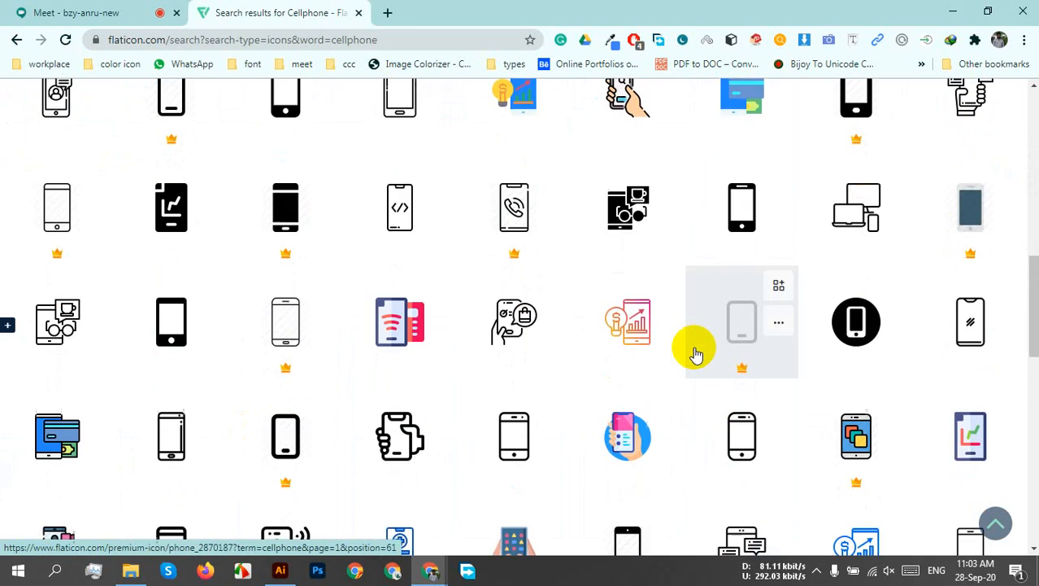
scroll(695, 348, "down", 3)
scroll(695, 348, "up", 4)
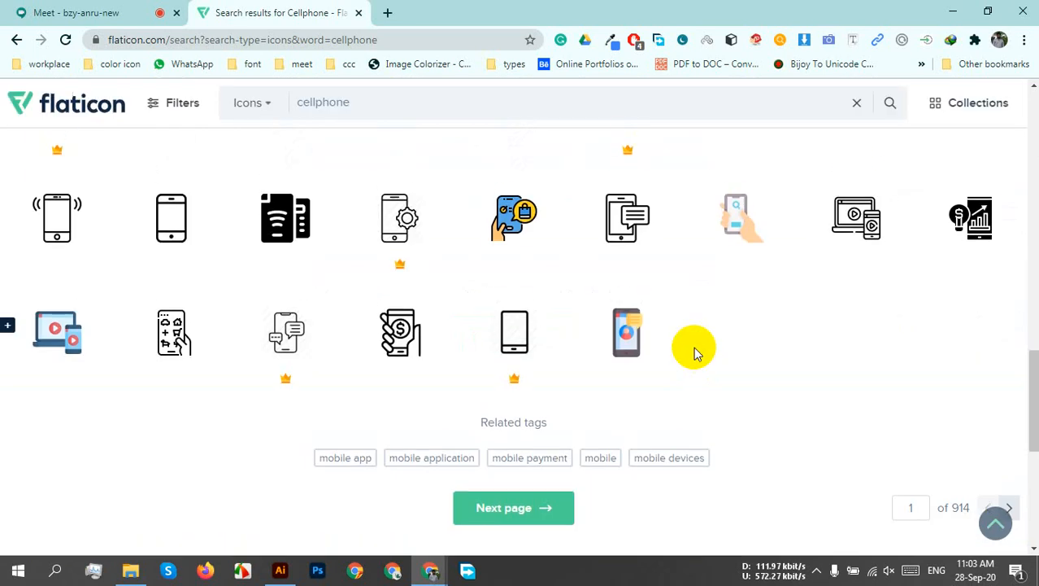
scroll(695, 348, "up", 6)
scroll(693, 347, "up", 5)
scroll(693, 347, "down", 1)
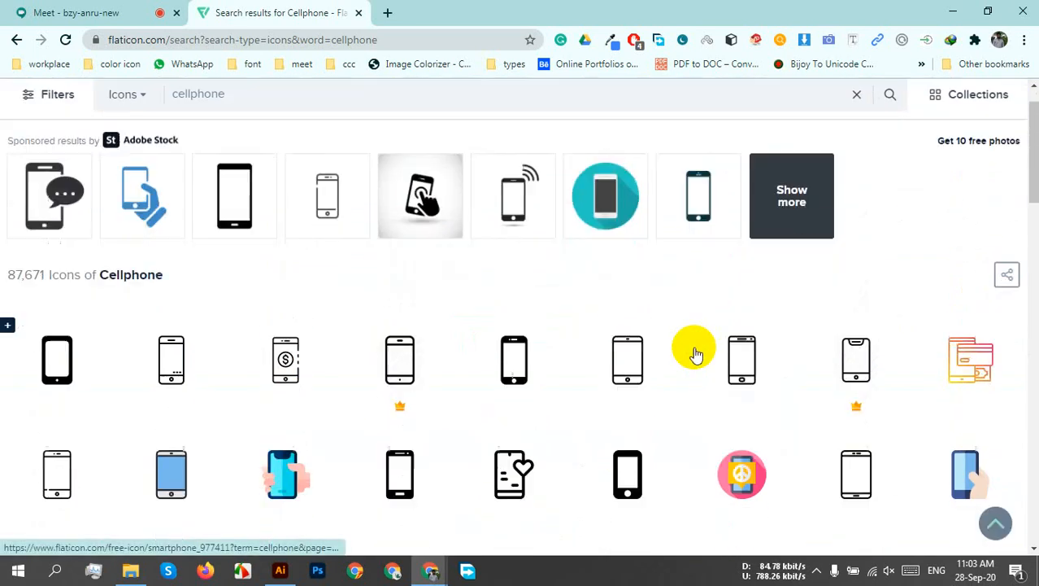
Download the black smartphone icon as SVG, save 566106.html to the Desktop, and show its folder
left_click(616, 459)
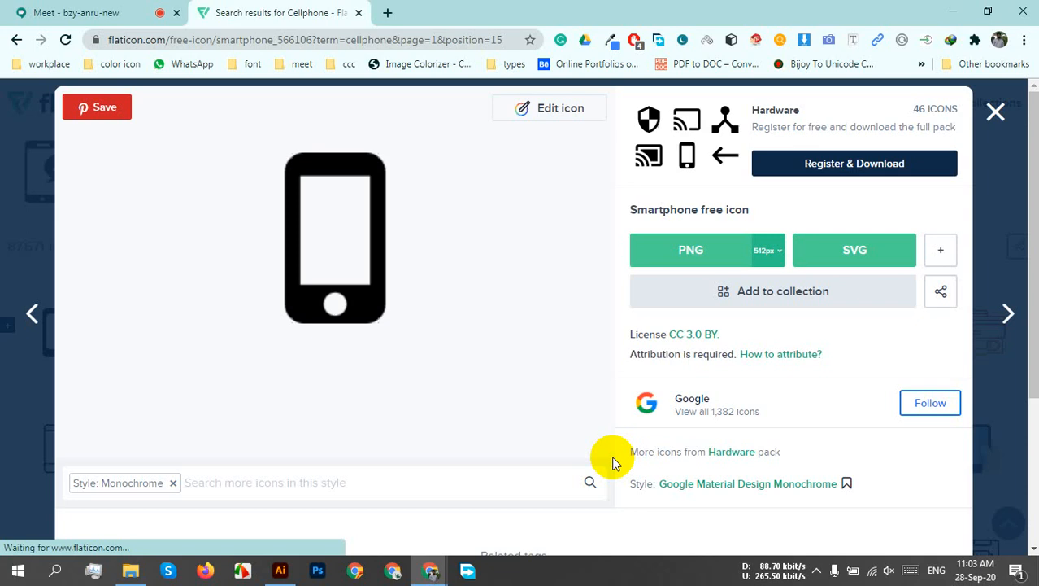
left_click(841, 250)
left_click(678, 299)
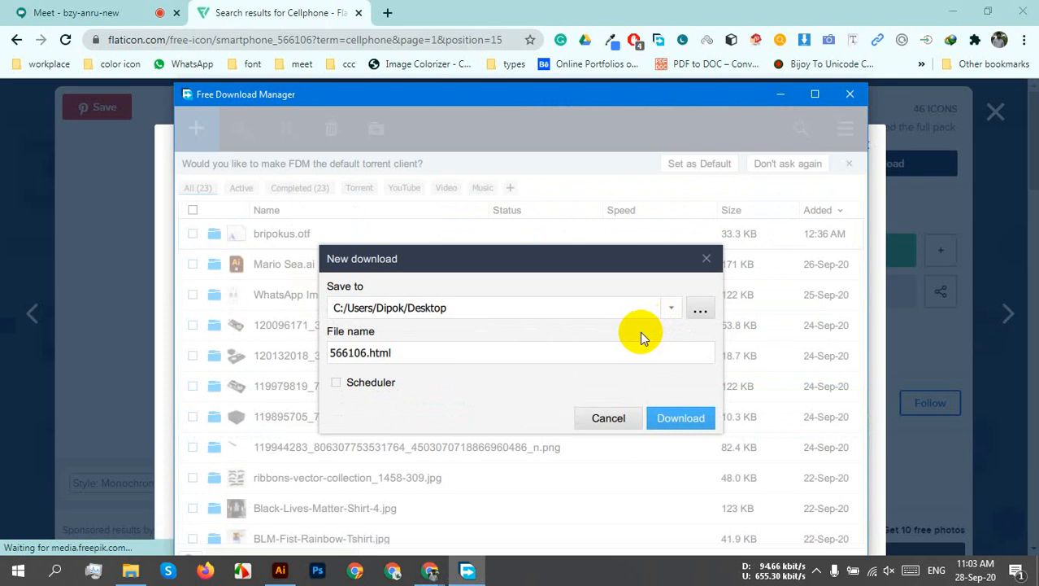
left_click(682, 416)
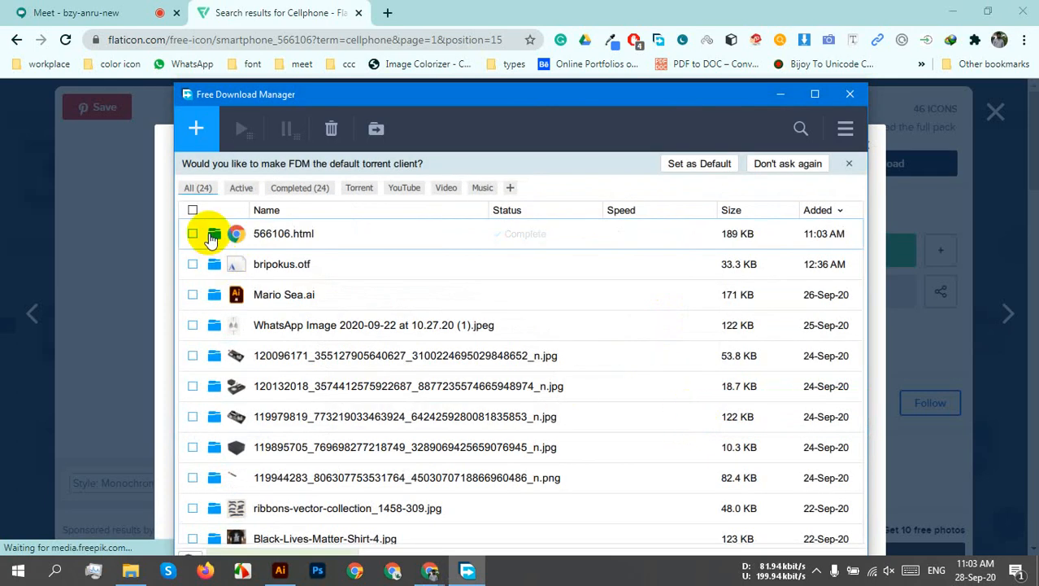
left_click(213, 235)
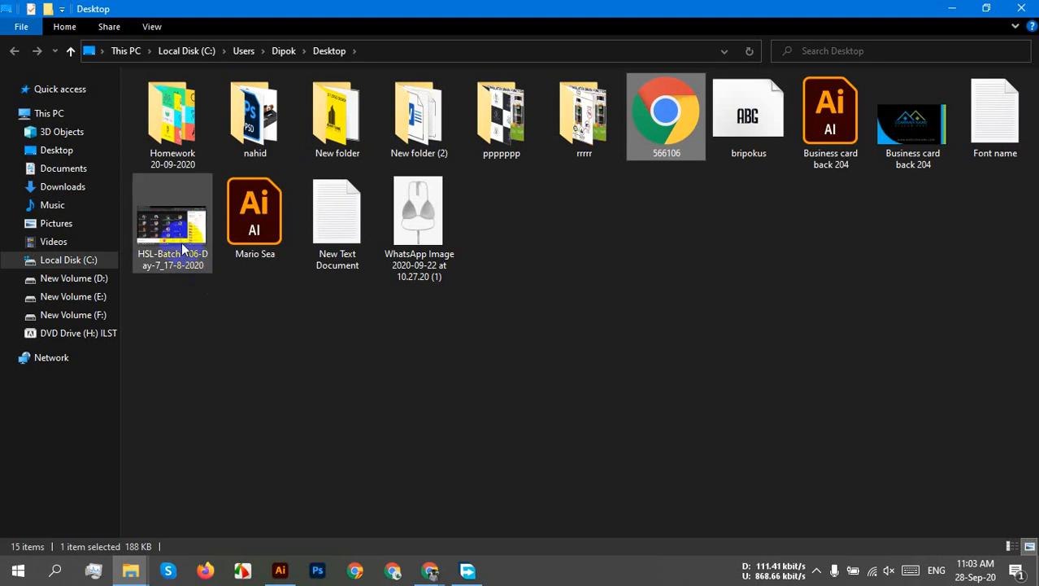
Open the 566106 file with Adobe Photoshop 2020 through Open with
right_click(668, 137)
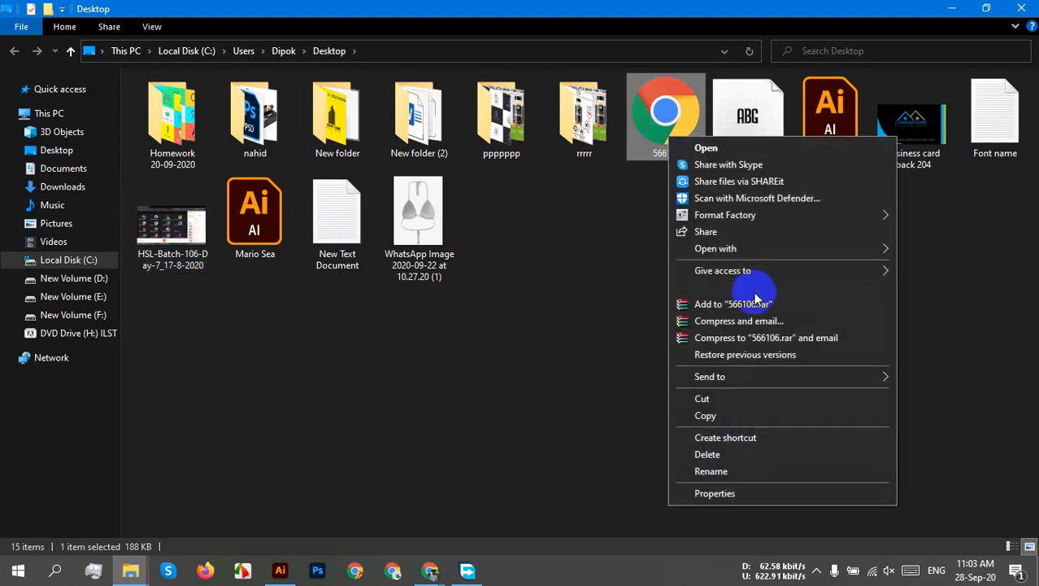
left_click(758, 259)
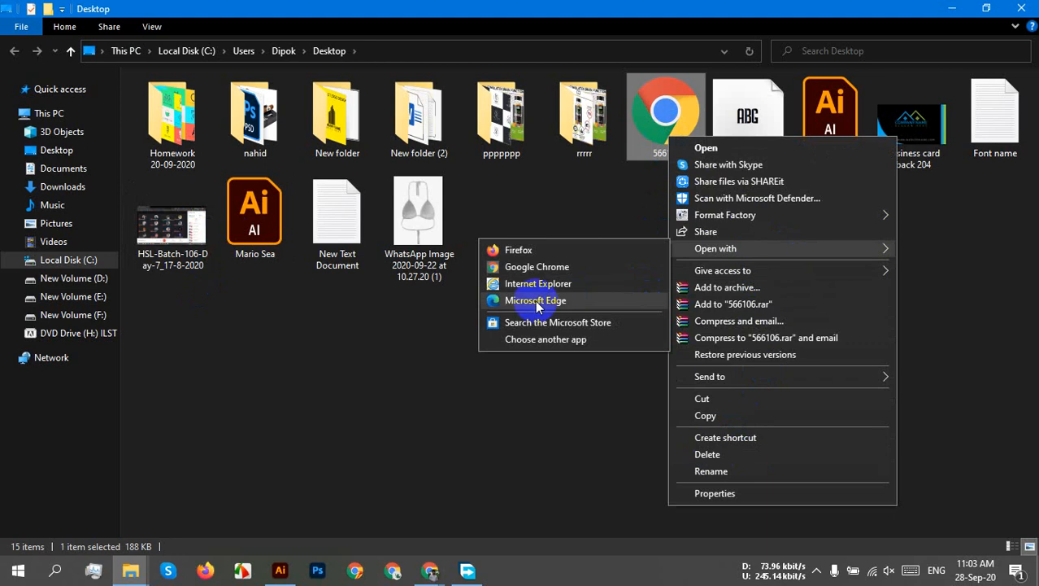
left_click(550, 339)
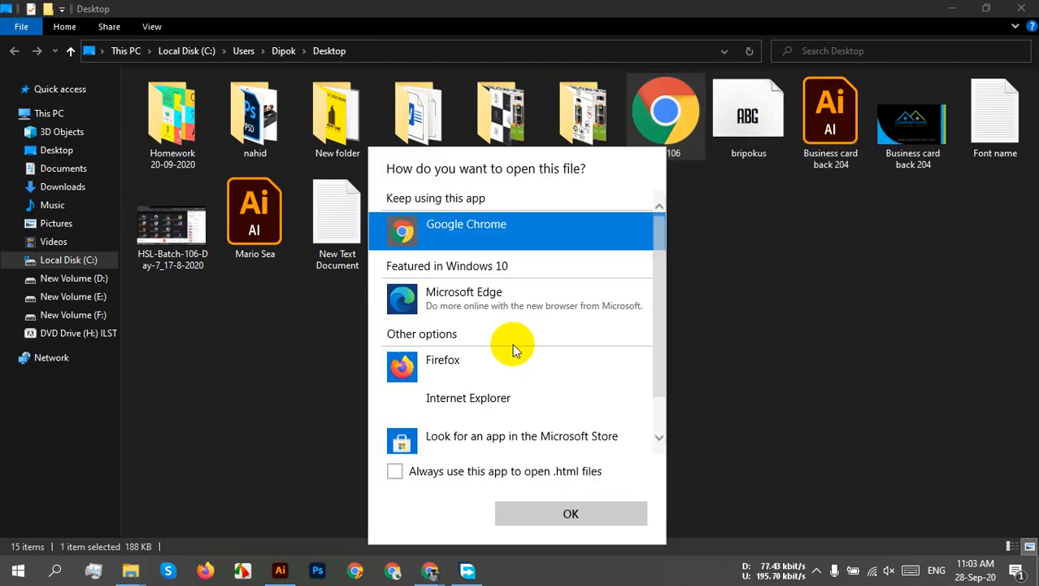
scroll(555, 418, "down", 1)
left_click(442, 430)
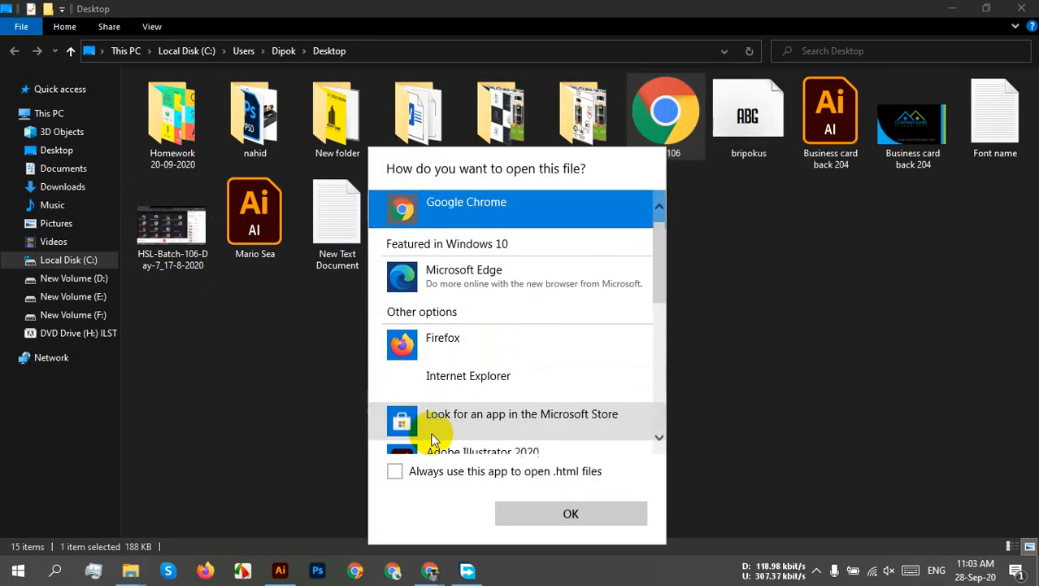
scroll(540, 384, "down", 3)
left_click(529, 335)
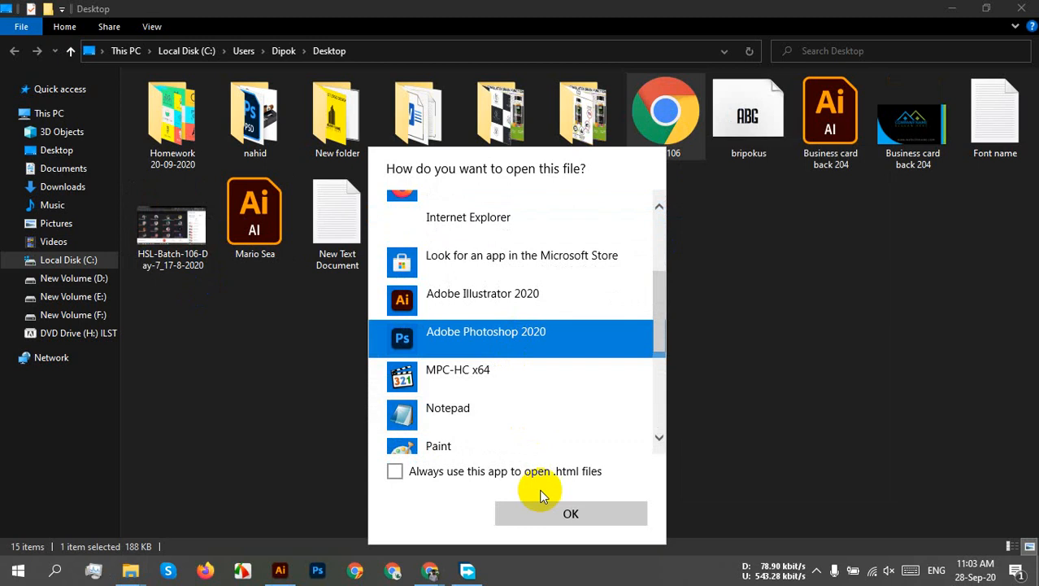
left_click(560, 511)
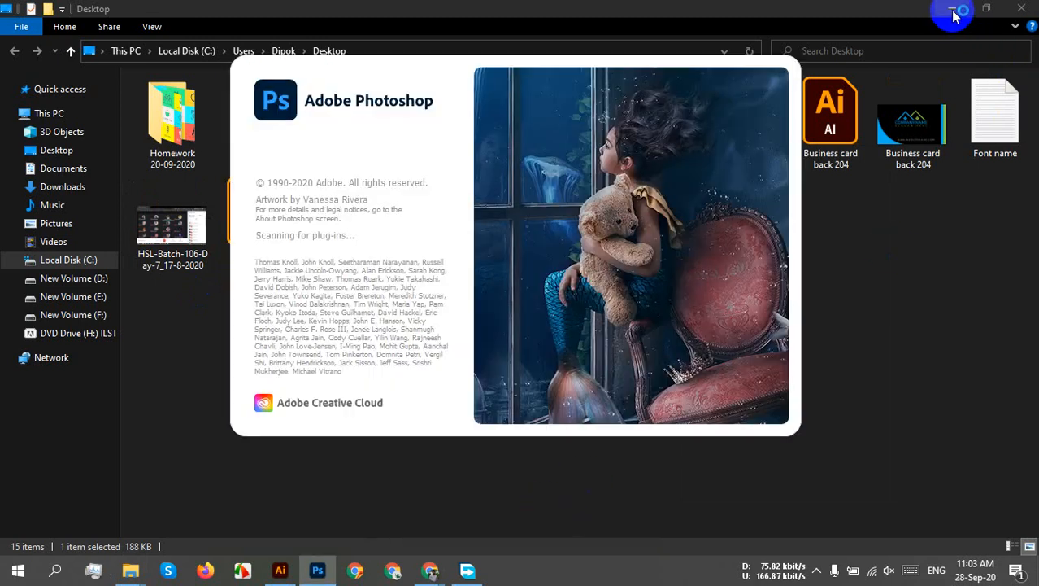
Reopen 566106 with Adobe Illustrator 2020 and dismiss Photoshop's wrong-document error
left_click(956, 14)
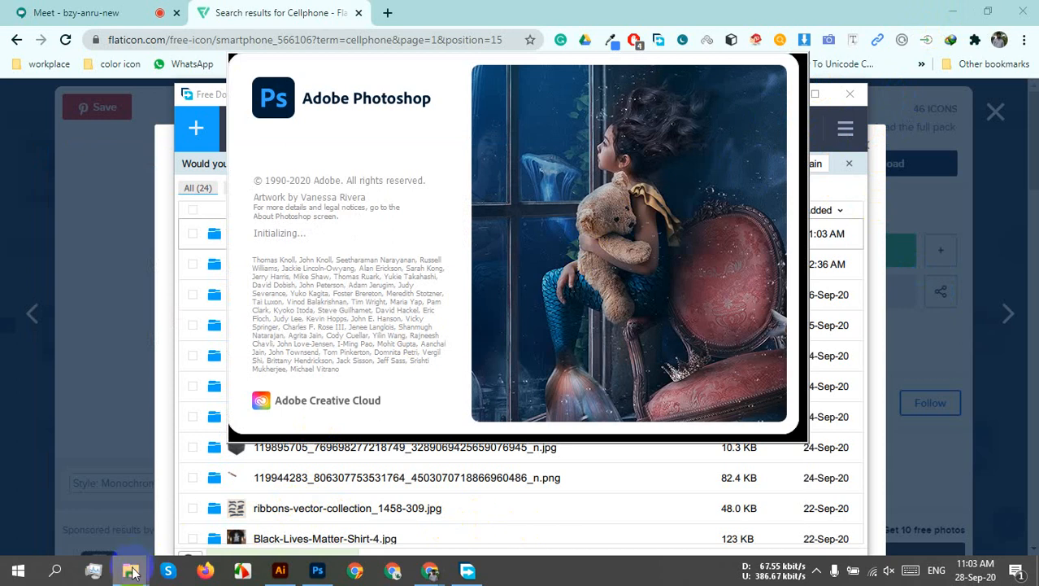
mouse_move(134, 570)
left_click(65, 537)
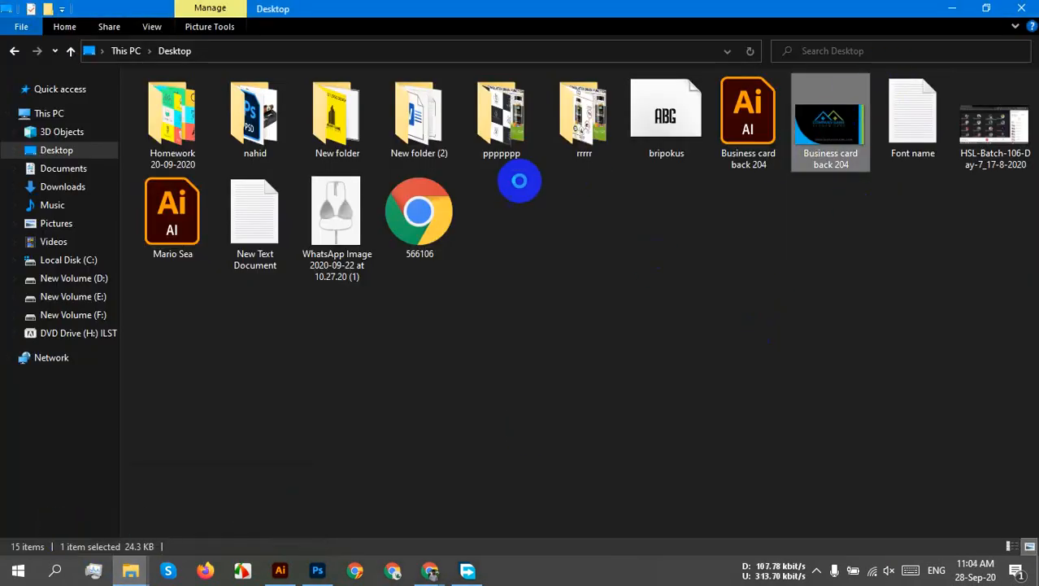
left_click(429, 255)
right_click(430, 255)
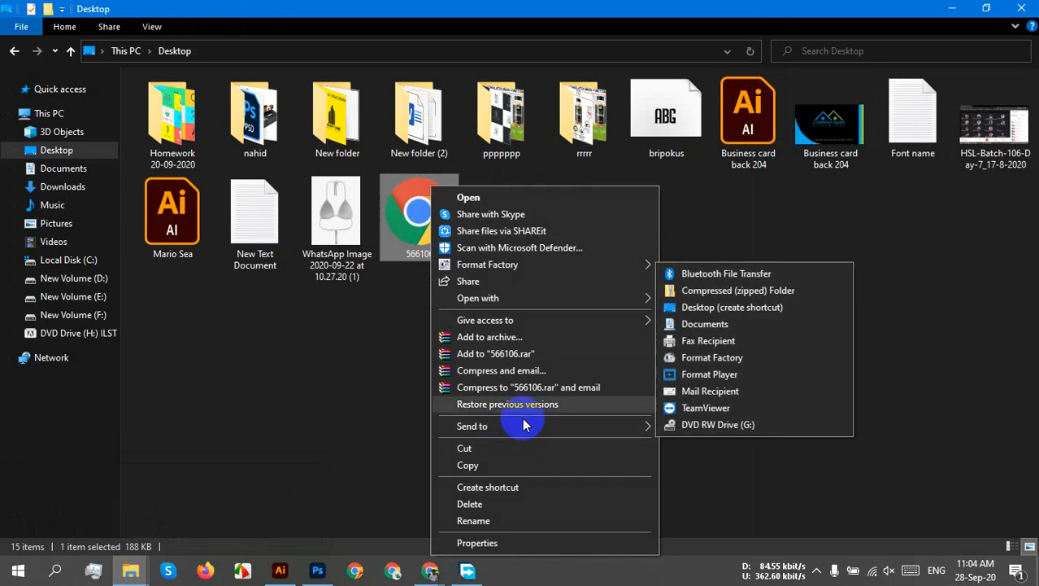
mouse_move(514, 305)
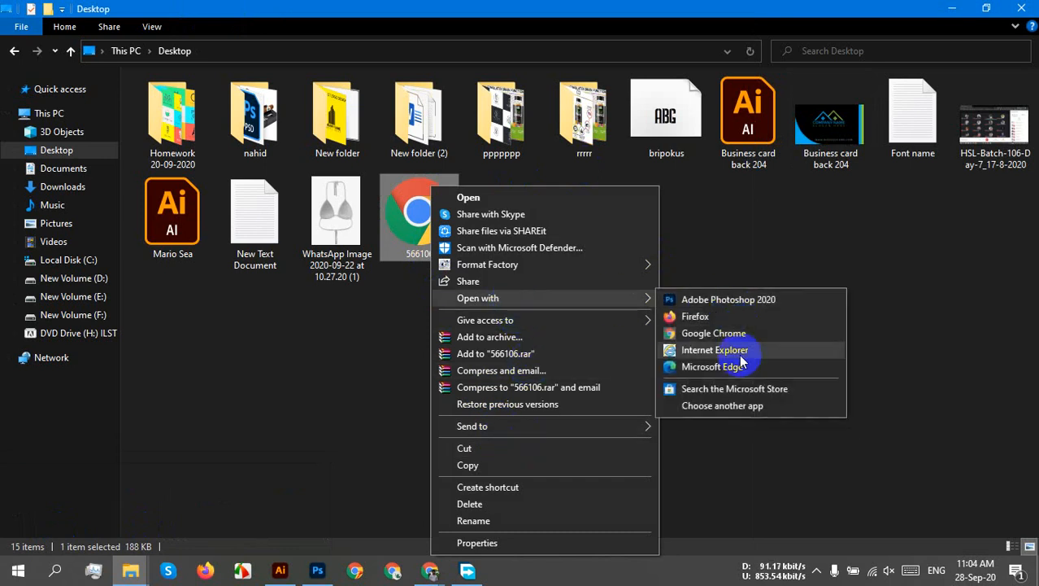
left_click(716, 408)
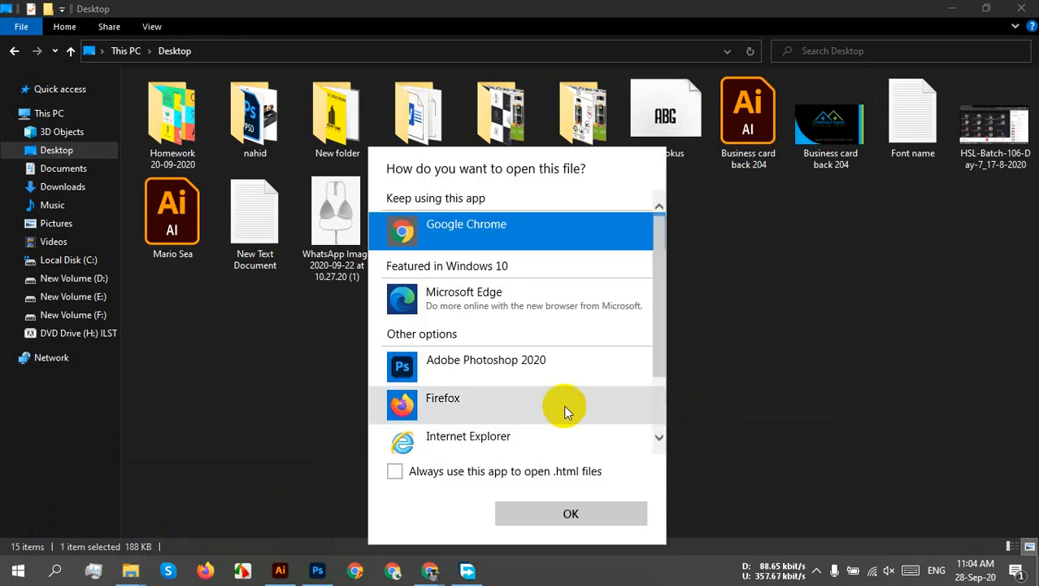
scroll(561, 398, "down", 2)
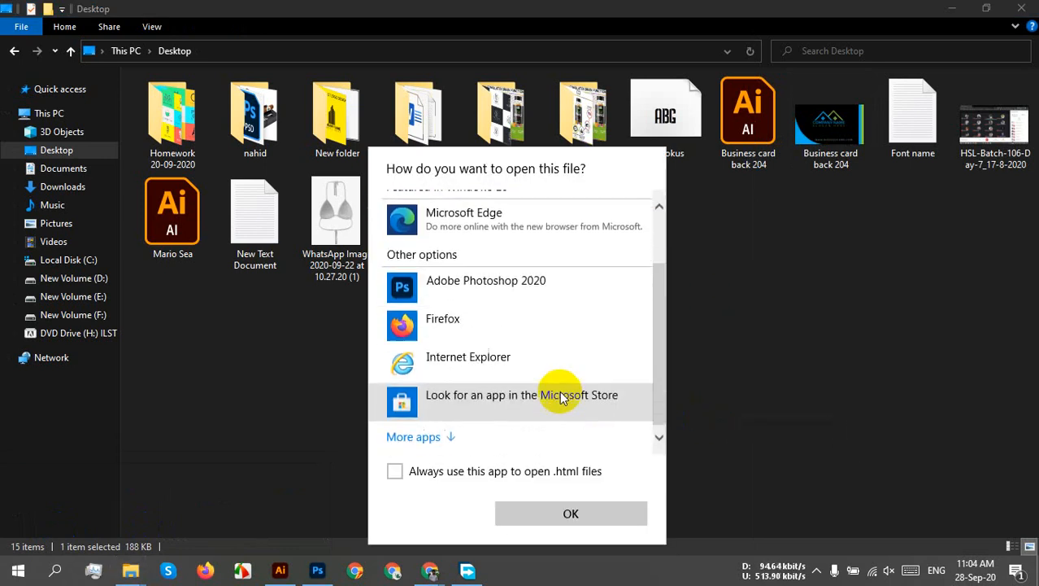
left_click(415, 436)
scroll(544, 382, "down", 3)
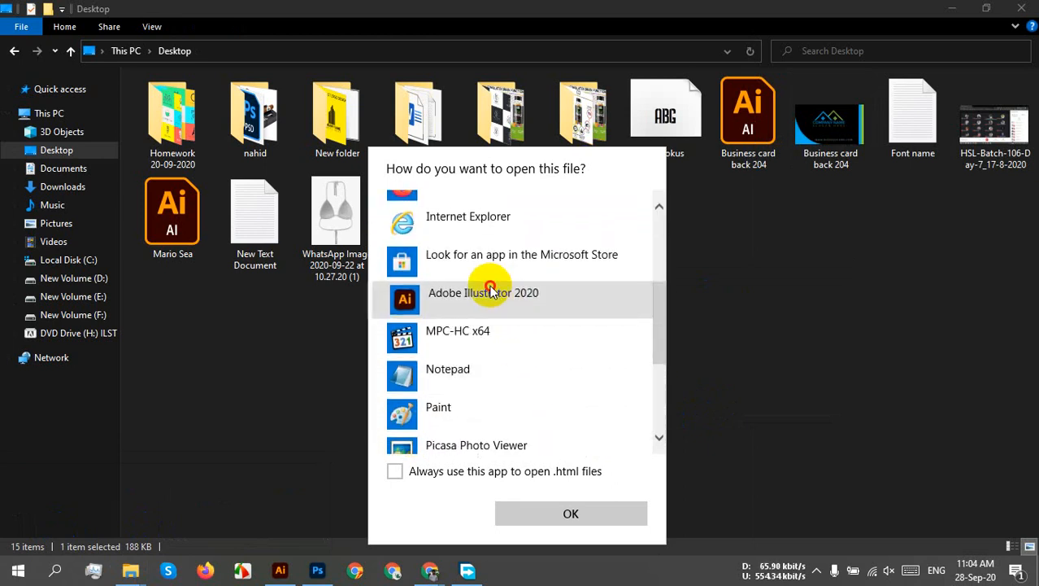
left_click(537, 295)
left_click(585, 512)
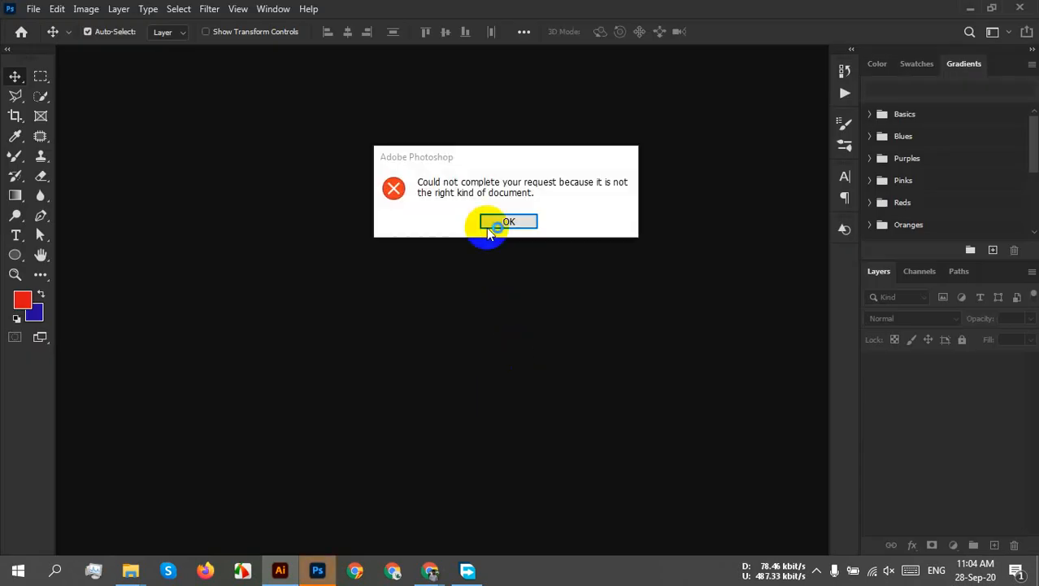
left_click(495, 226)
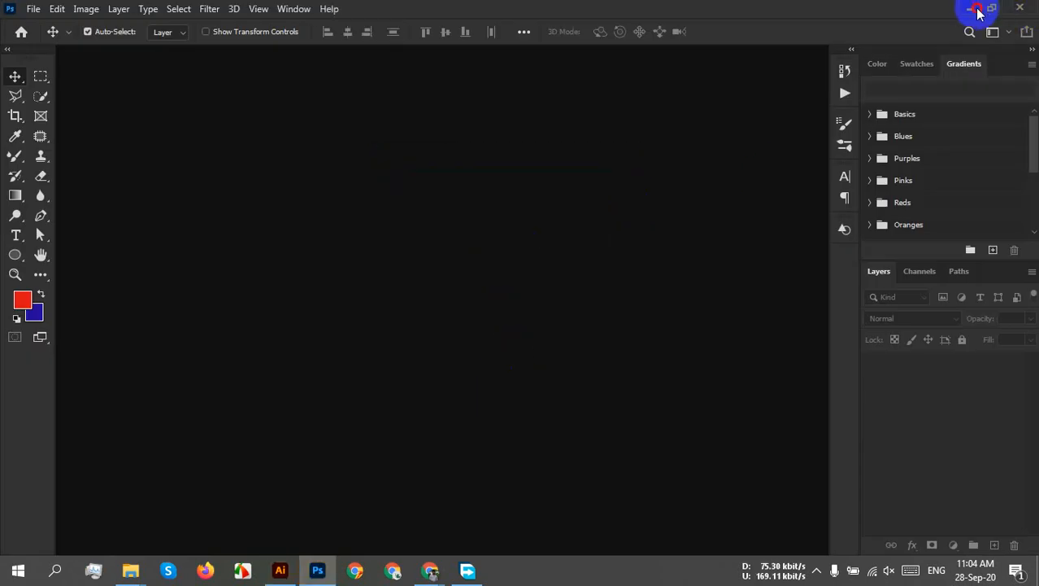
Accept Text Import Options, move the text object aside, and close 566106.html without saving
left_click(1027, 9)
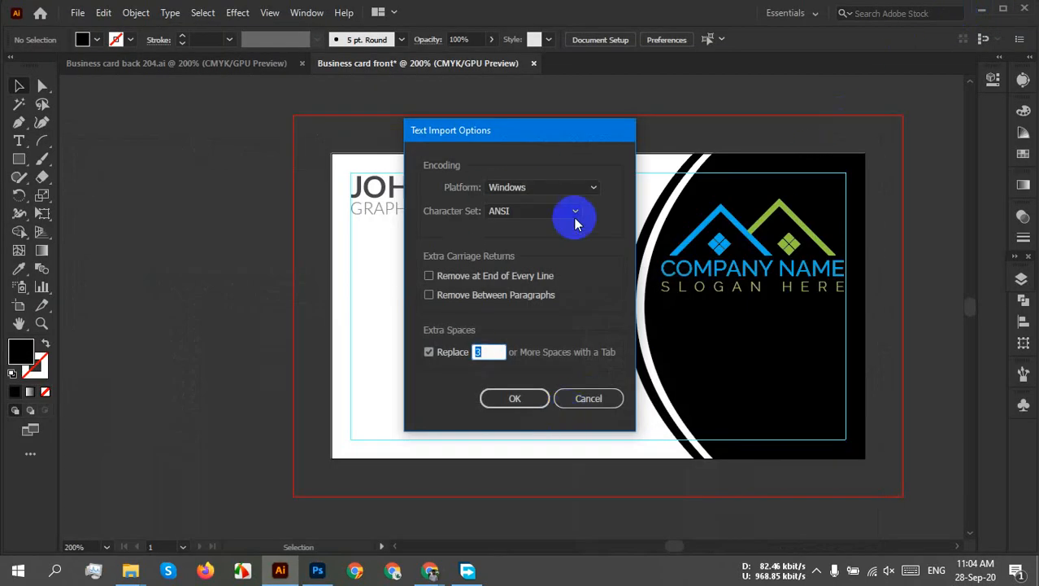
left_click(515, 399)
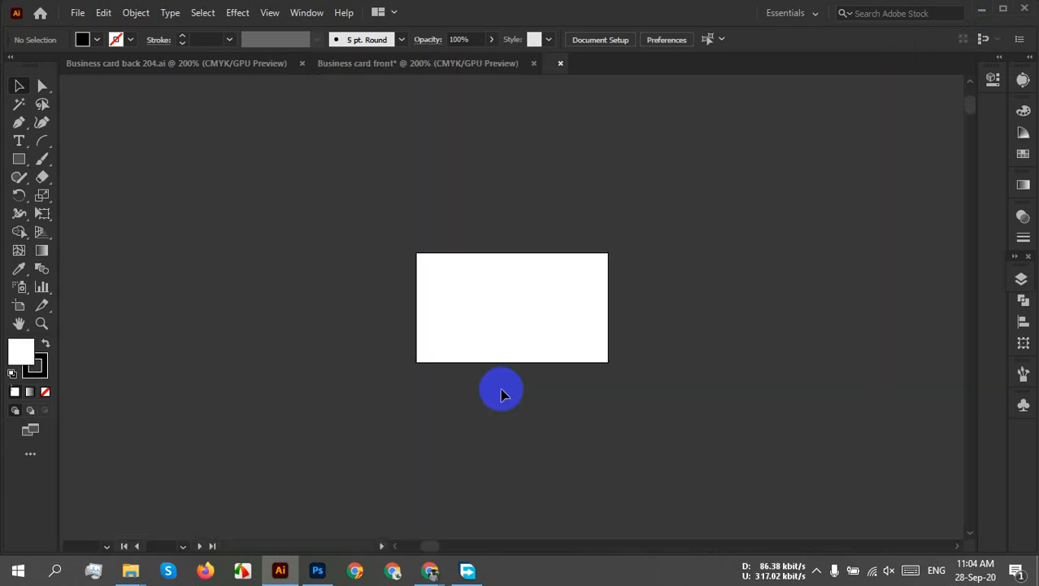
left_click_drag(341, 247, 681, 407)
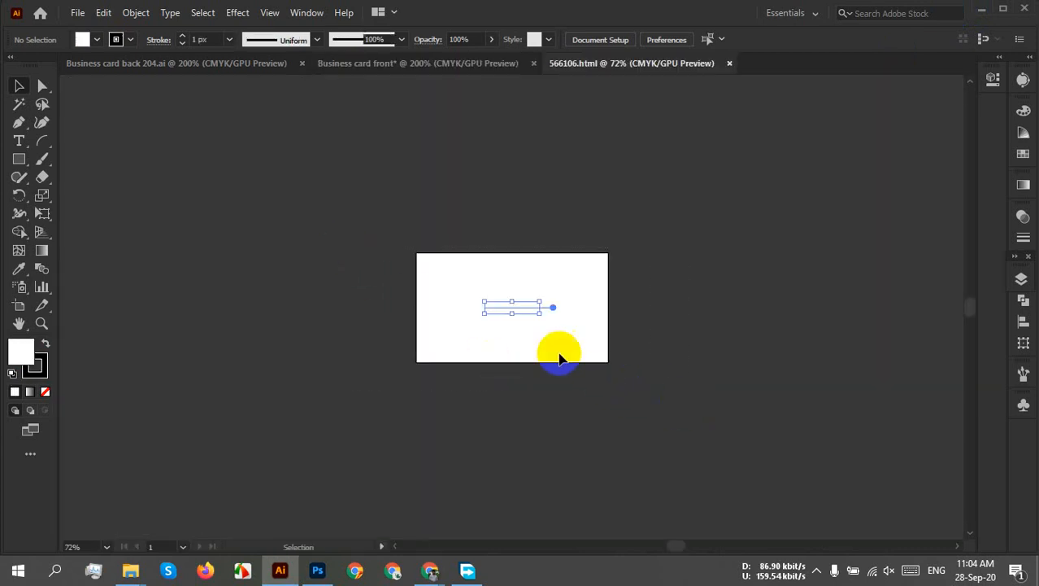
left_click(513, 316)
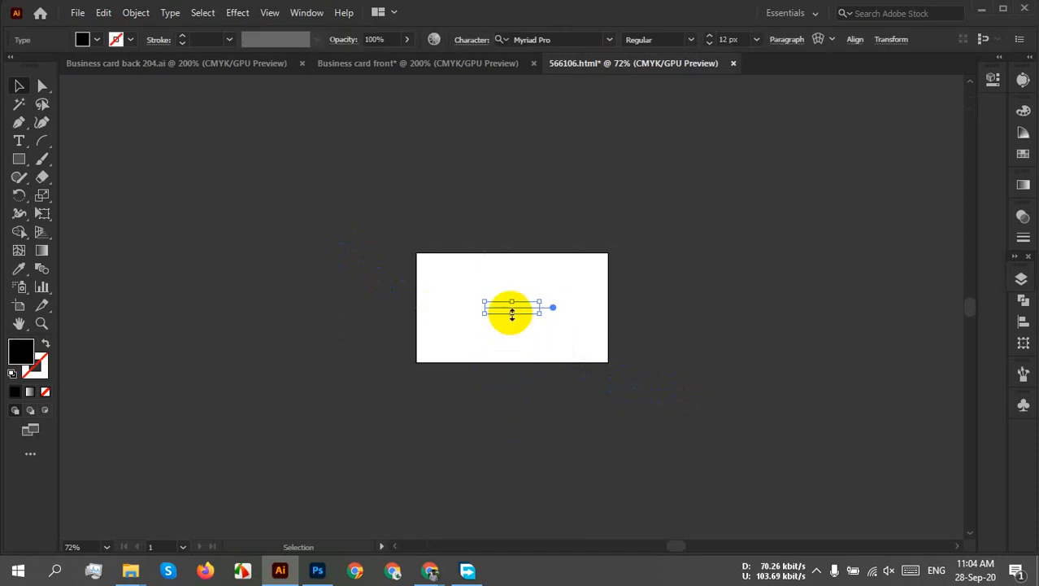
left_click_drag(512, 312, 676, 450)
left_click(761, 420)
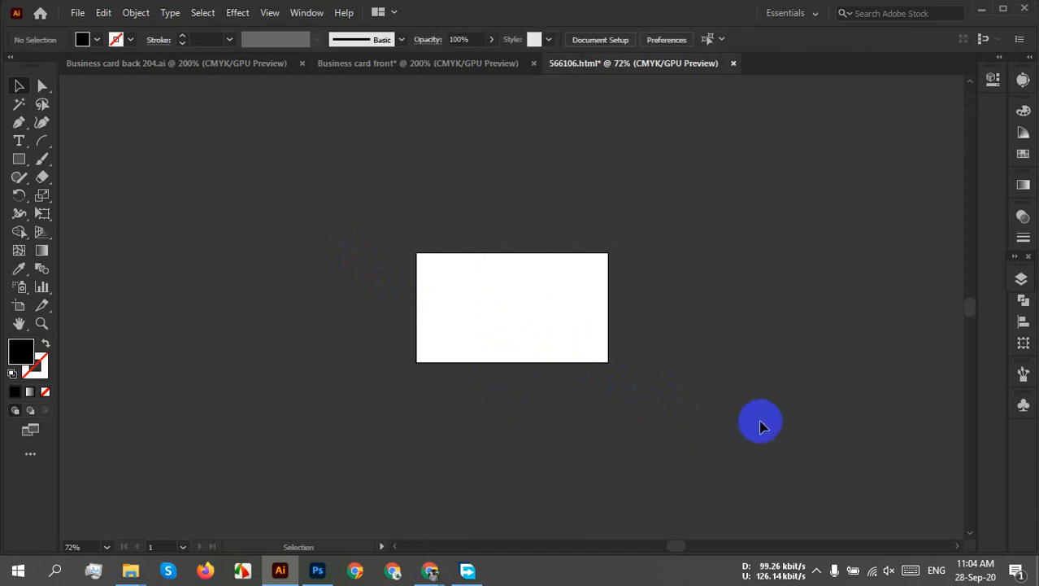
left_click(731, 64)
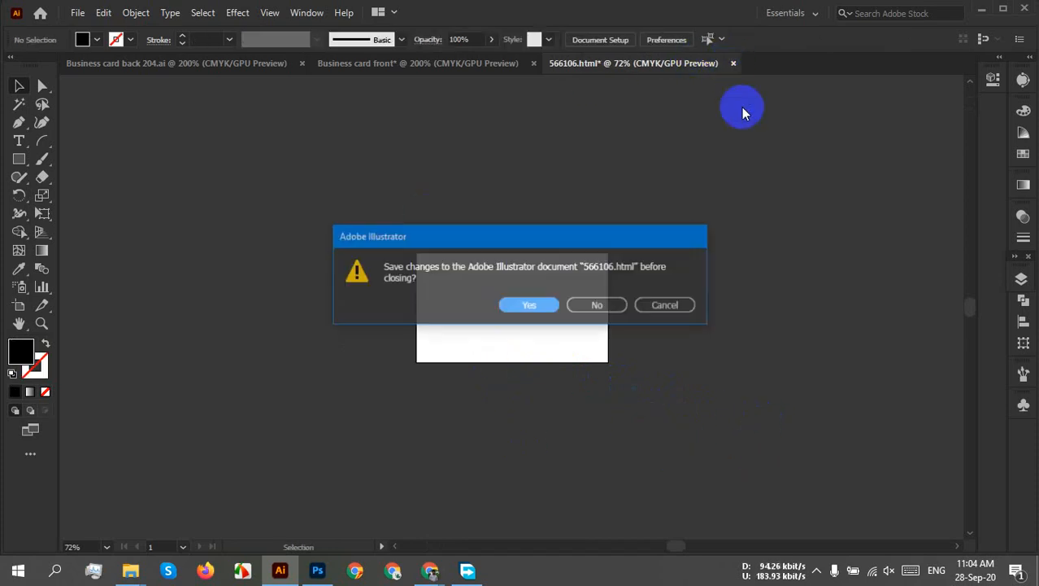
left_click(598, 308)
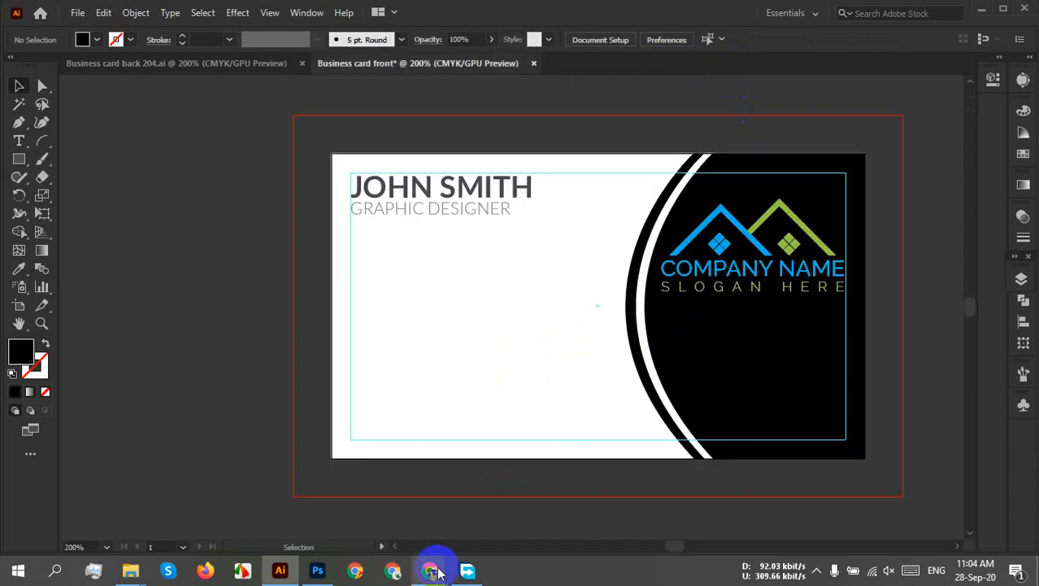
Close the attribution reminder popup and the smartphone icon details in Chrome
left_click(344, 498)
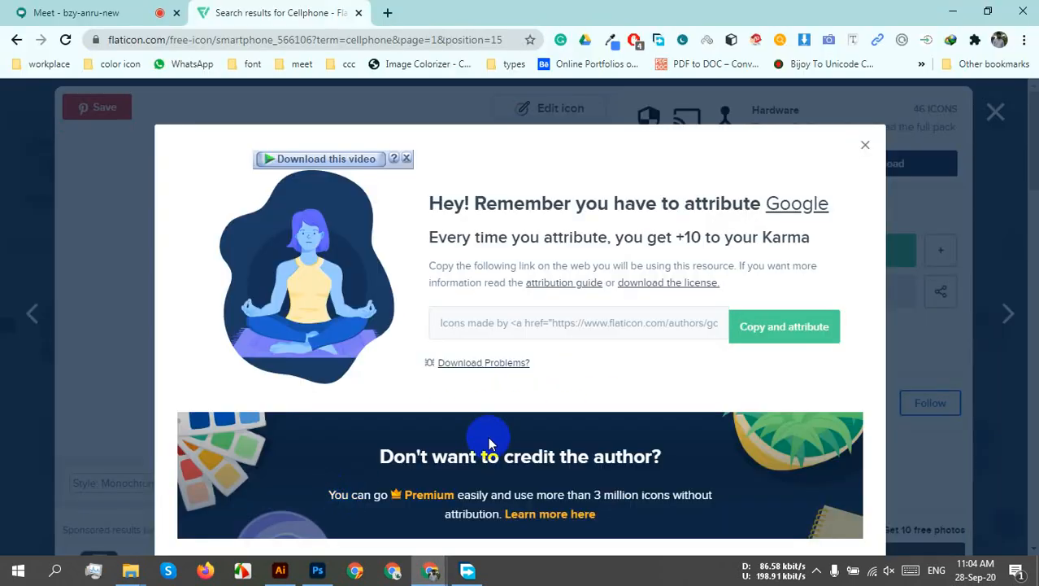
left_click(865, 146)
left_click(997, 112)
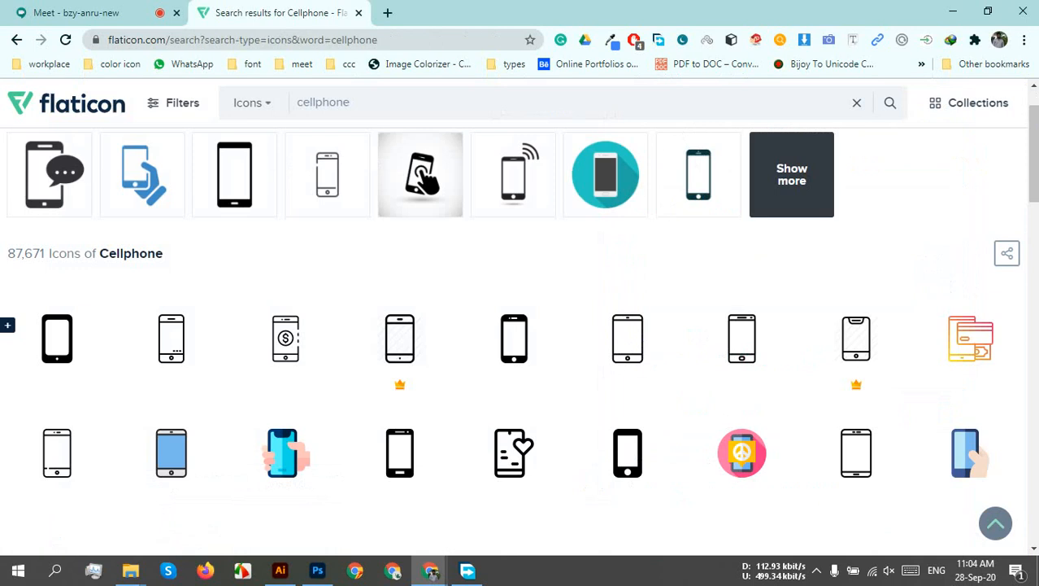
Launch Firefox, decline the default-browser prompt, search 'flaticon' and open the Flaticon site
left_click(204, 571)
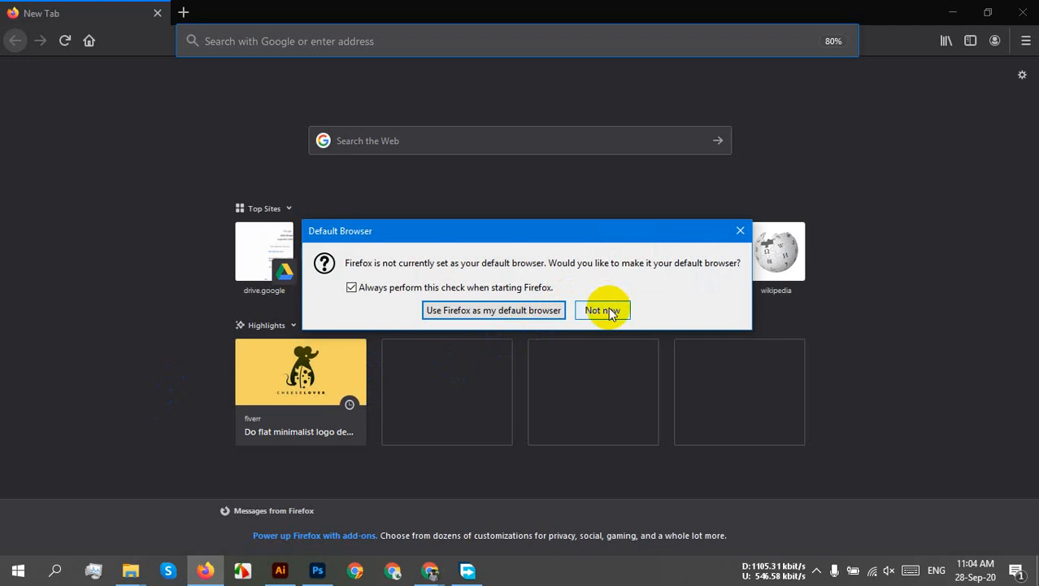
left_click(603, 310)
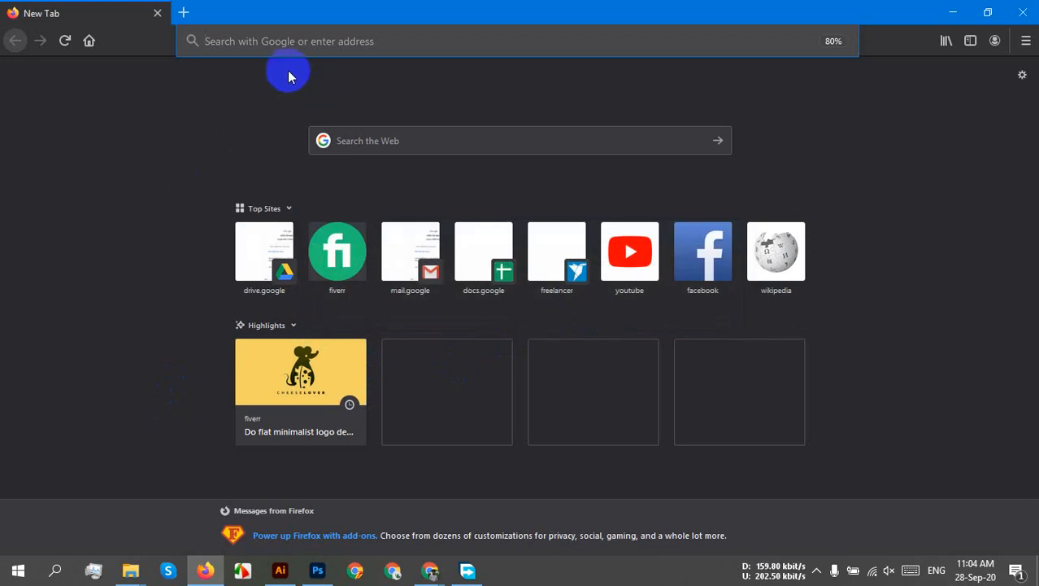
type("l")
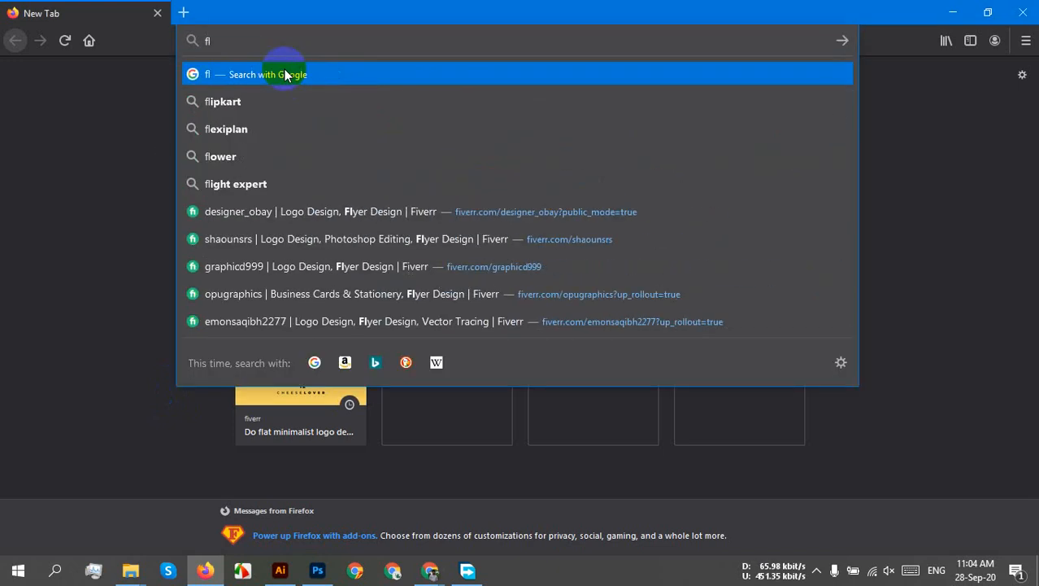
type("at")
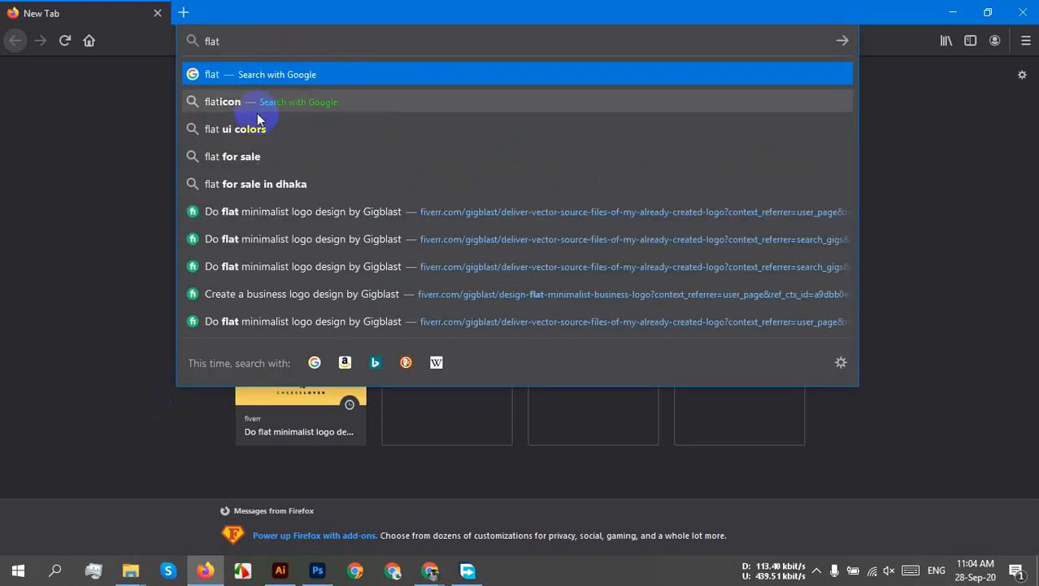
left_click(237, 105)
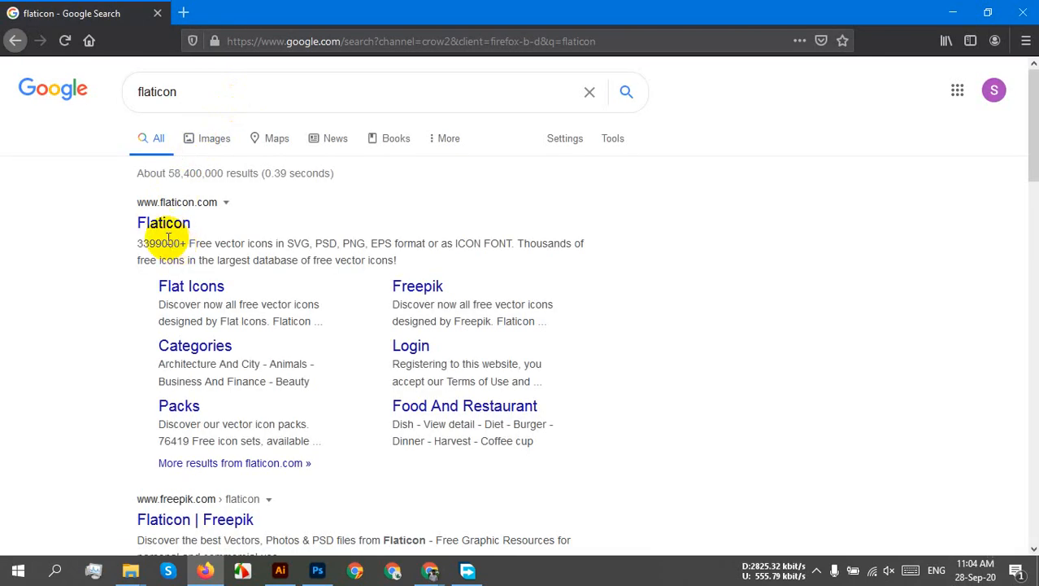
left_click(162, 225)
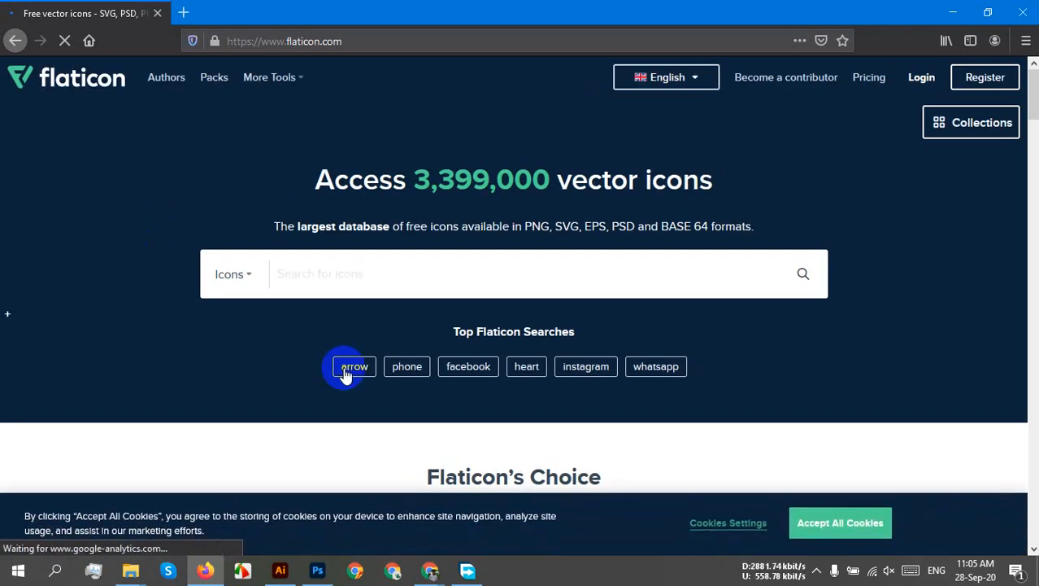
Search Flaticon for phone icons and download the solid Phone Call icon as a free SVG
left_click(334, 281)
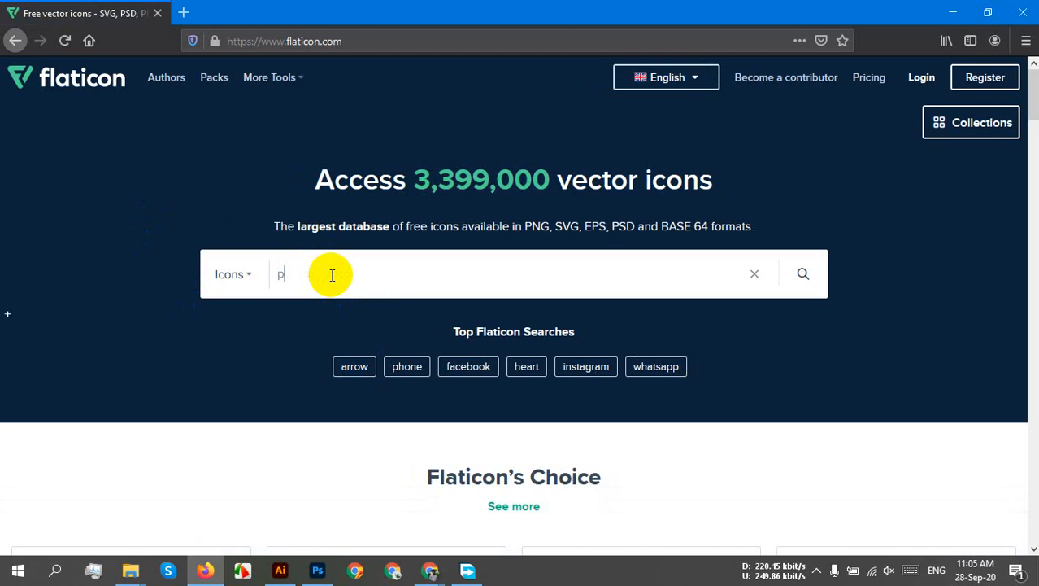
type("one")
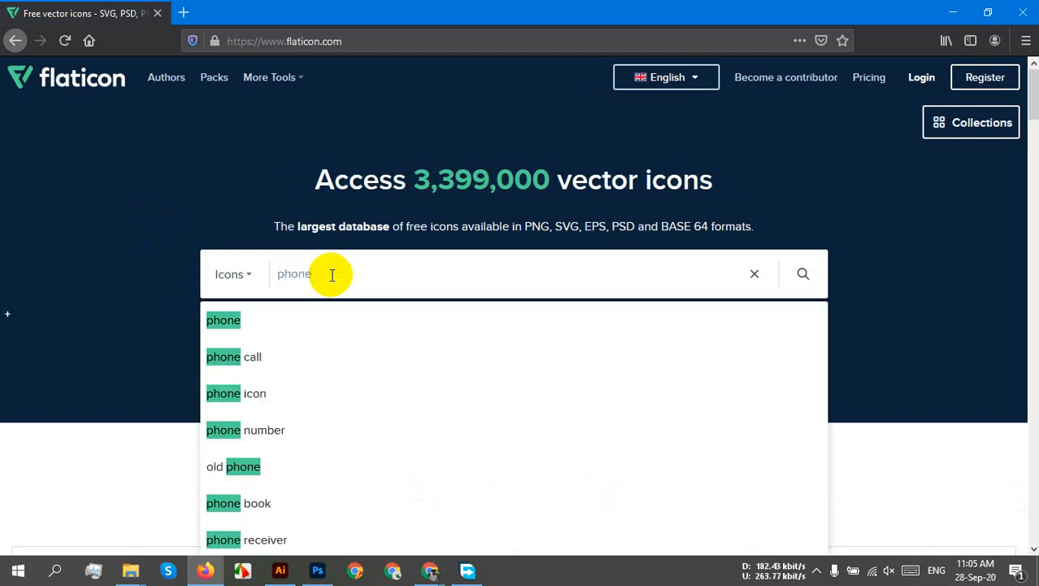
key("Return")
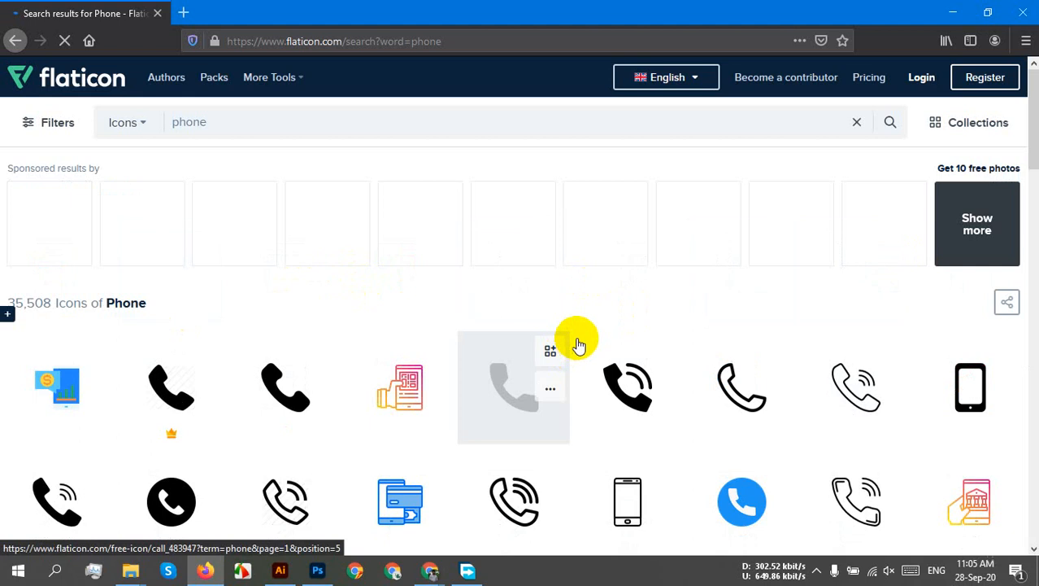
scroll(610, 360, "down", 1)
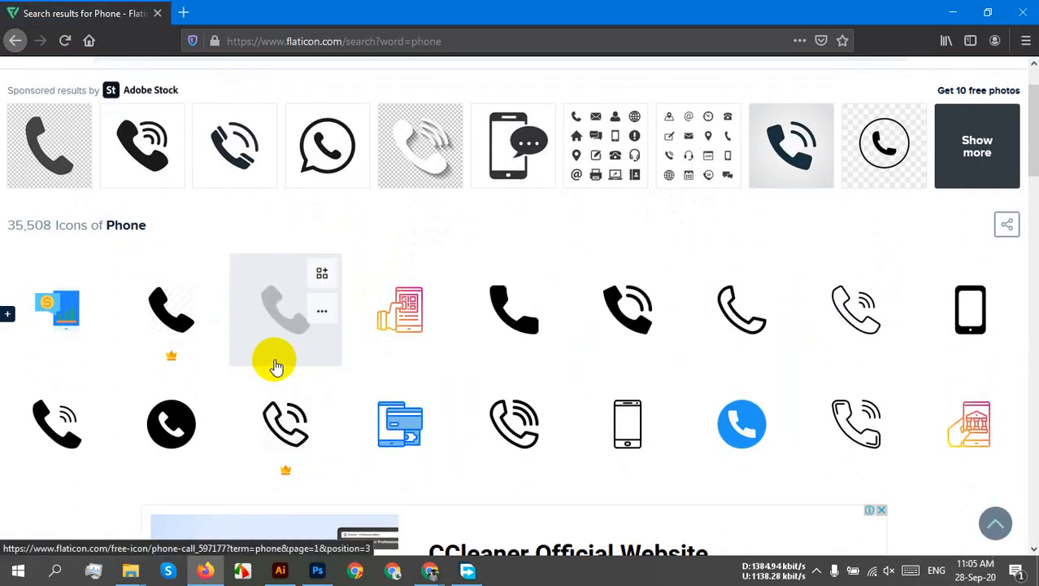
left_click(286, 317)
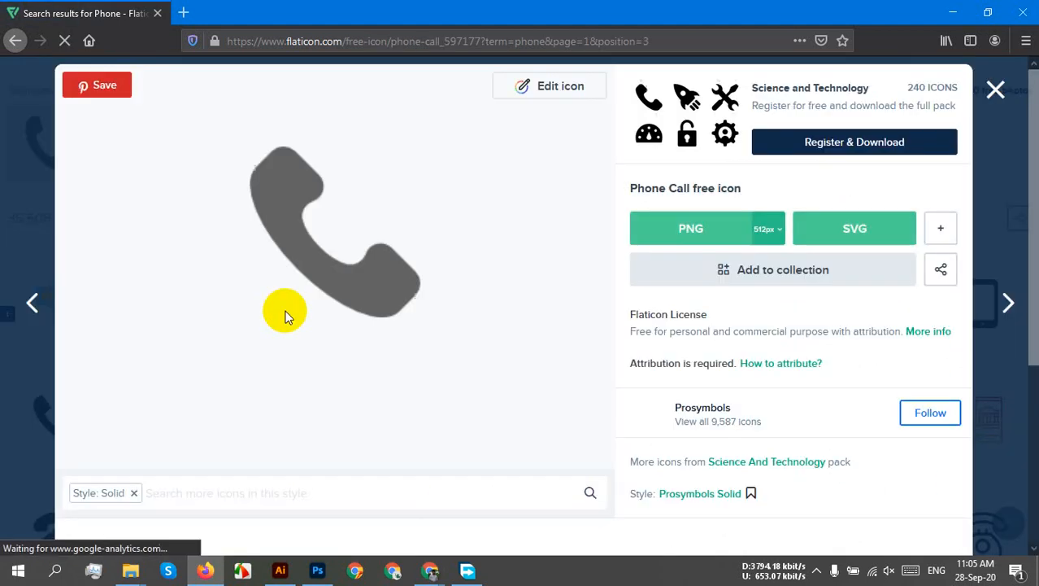
left_click(829, 237)
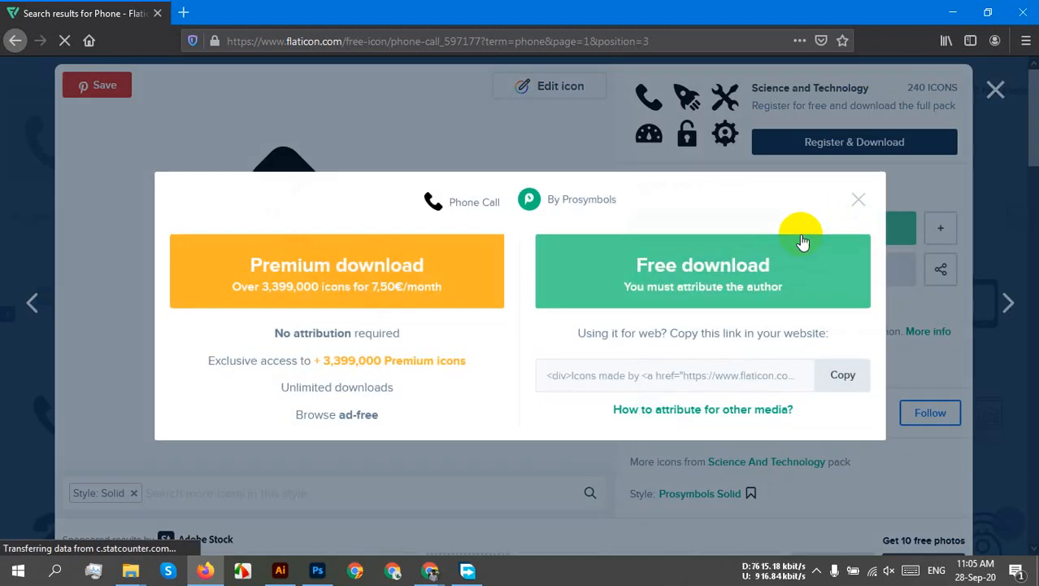
left_click(682, 276)
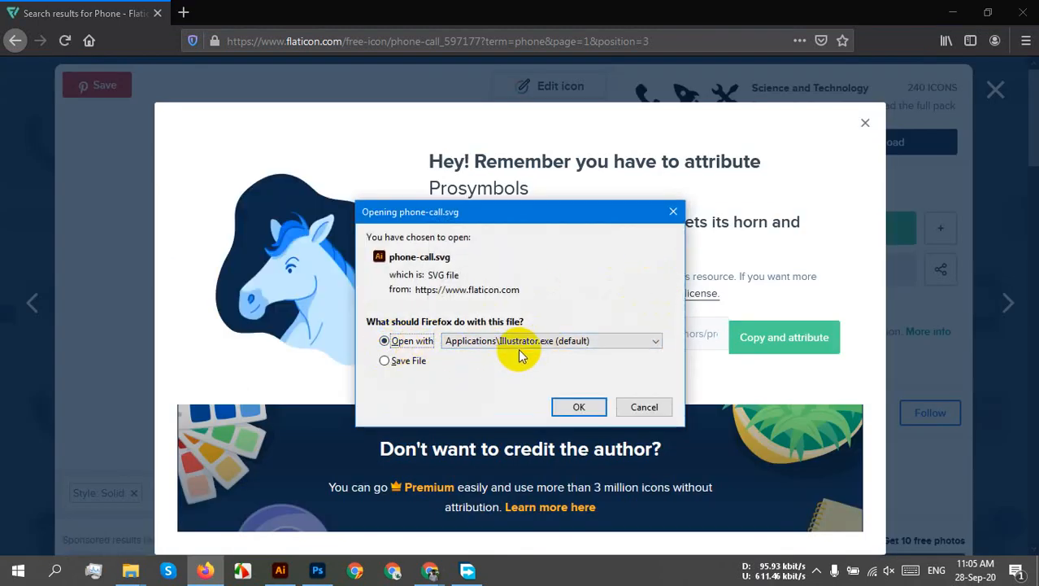
Open the downloaded phone-call.svg with Adobe Illustrator 2020
left_click(586, 342)
left_click(488, 377)
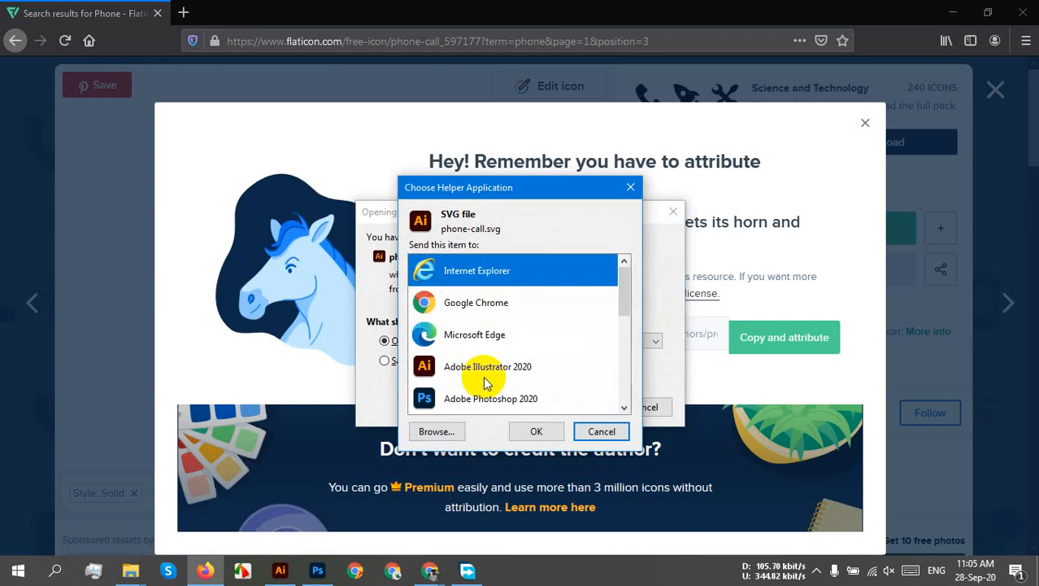
left_click(479, 383)
left_click(538, 430)
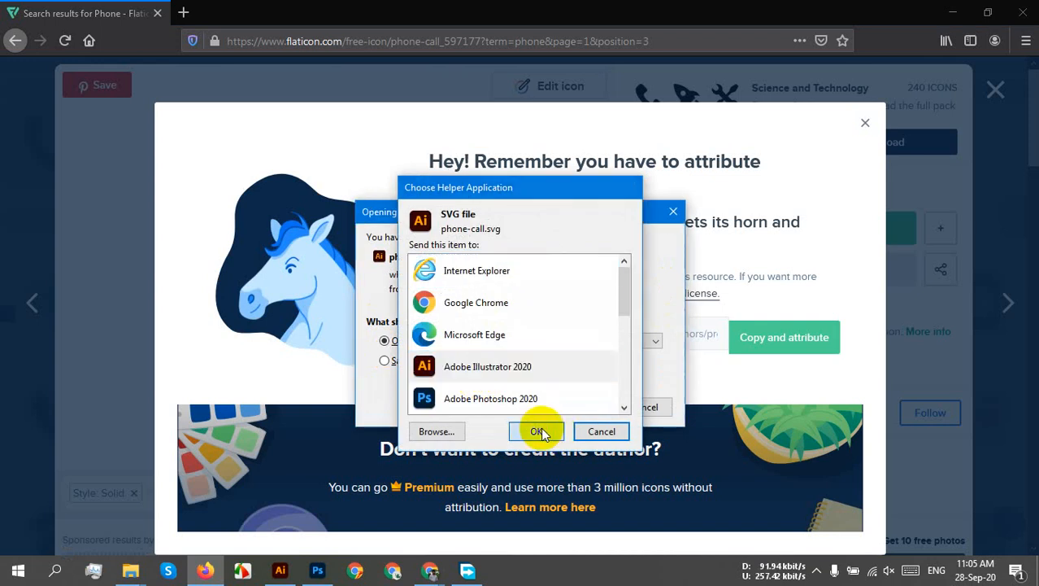
left_click(579, 407)
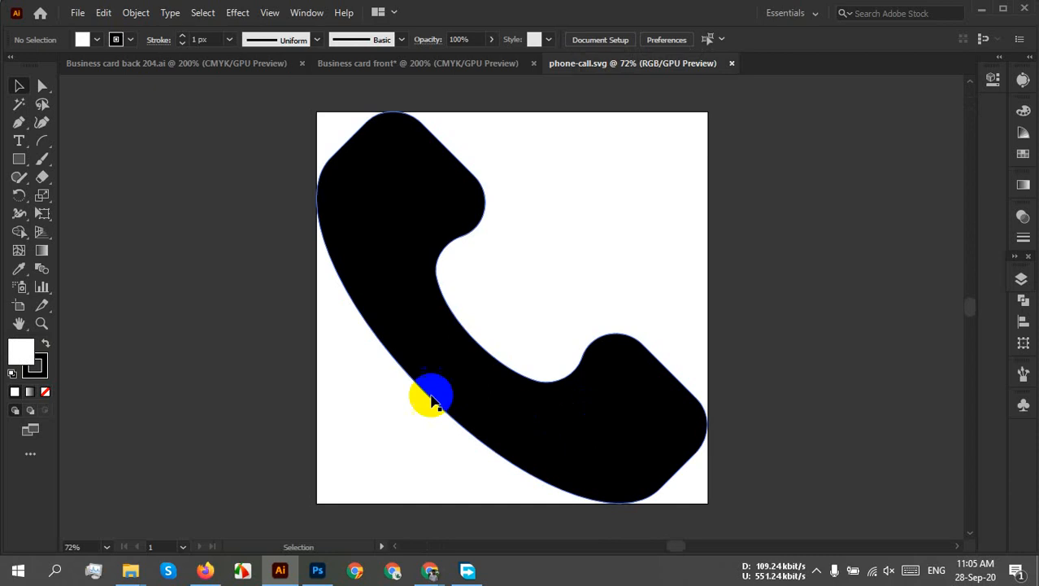
Shrink the phone handset icon and place it small at the card's left, under GRAPHIC DESIGNER
left_click_drag(413, 393, 487, 399)
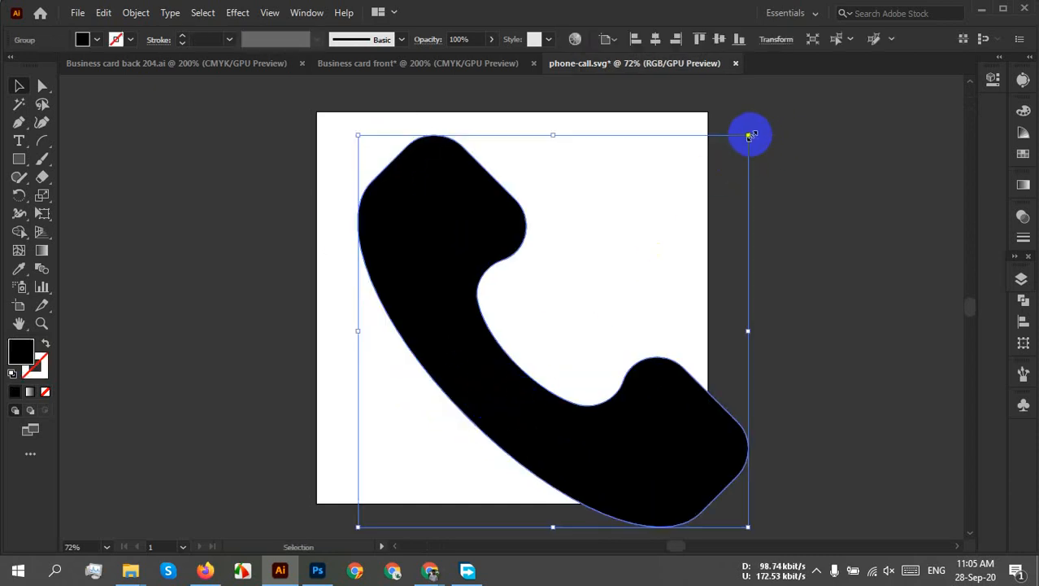
left_click_drag(750, 132, 464, 488)
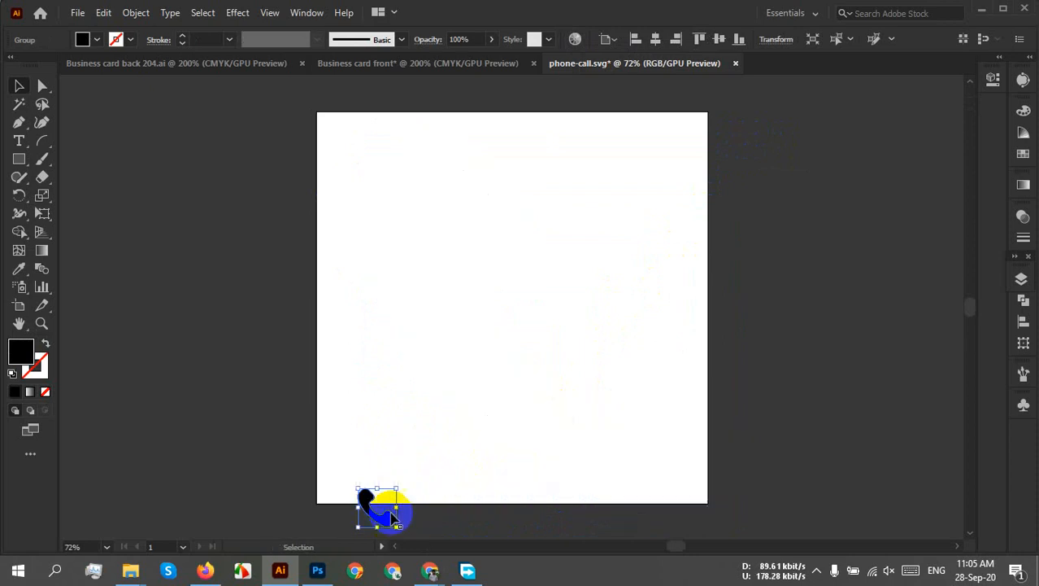
left_click_drag(392, 491, 379, 353)
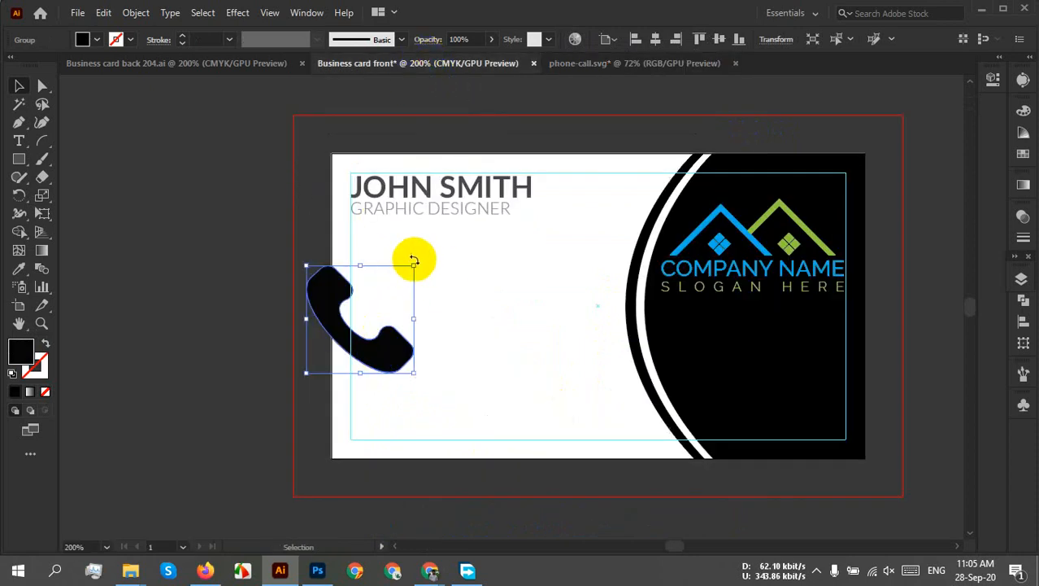
left_click_drag(415, 269, 427, 362)
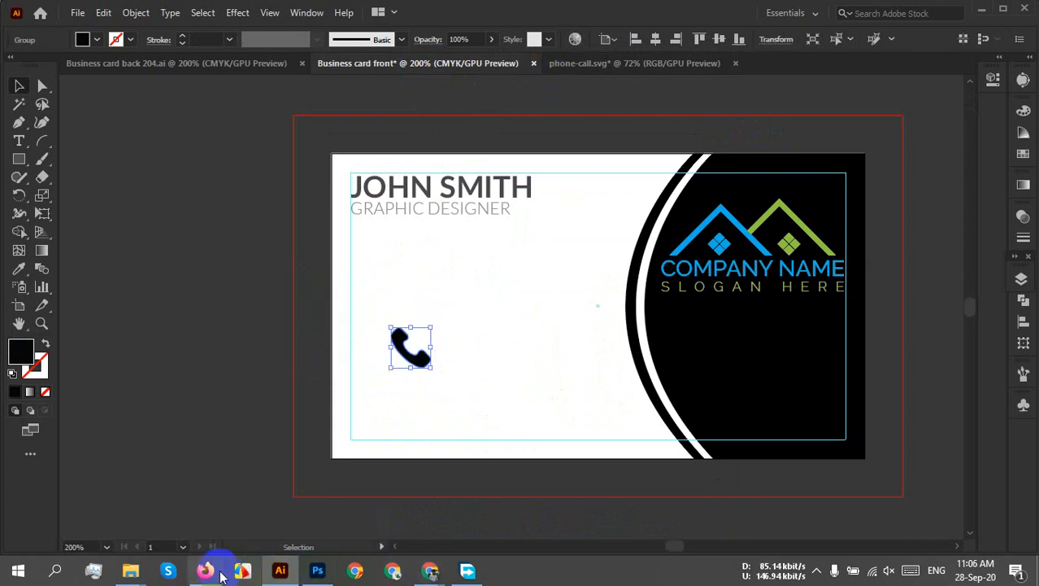
Dismiss Flaticon's attribution reminder and return to the phone icon results
left_click(205, 570)
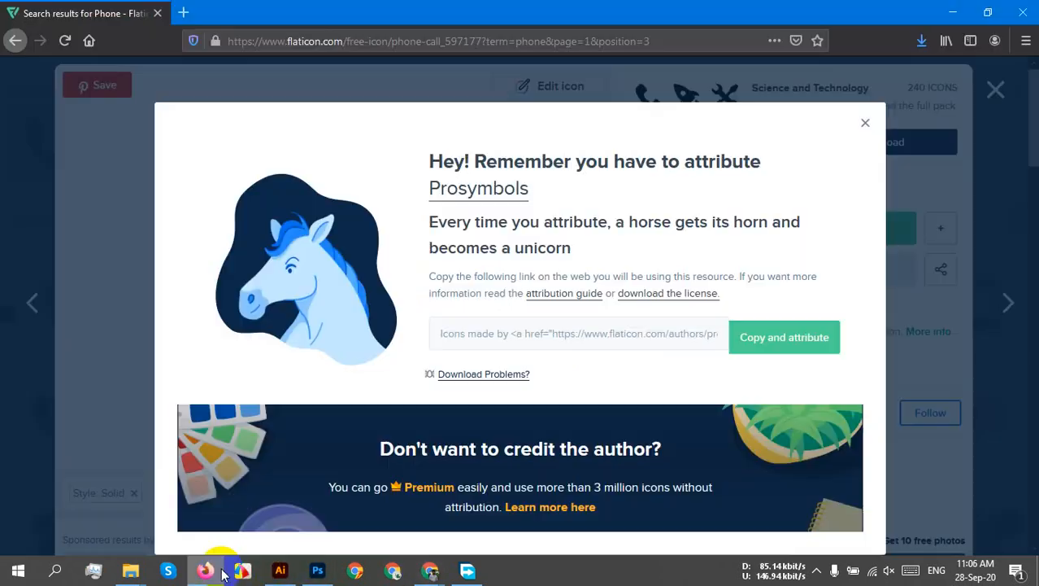
left_click(865, 129)
left_click(995, 90)
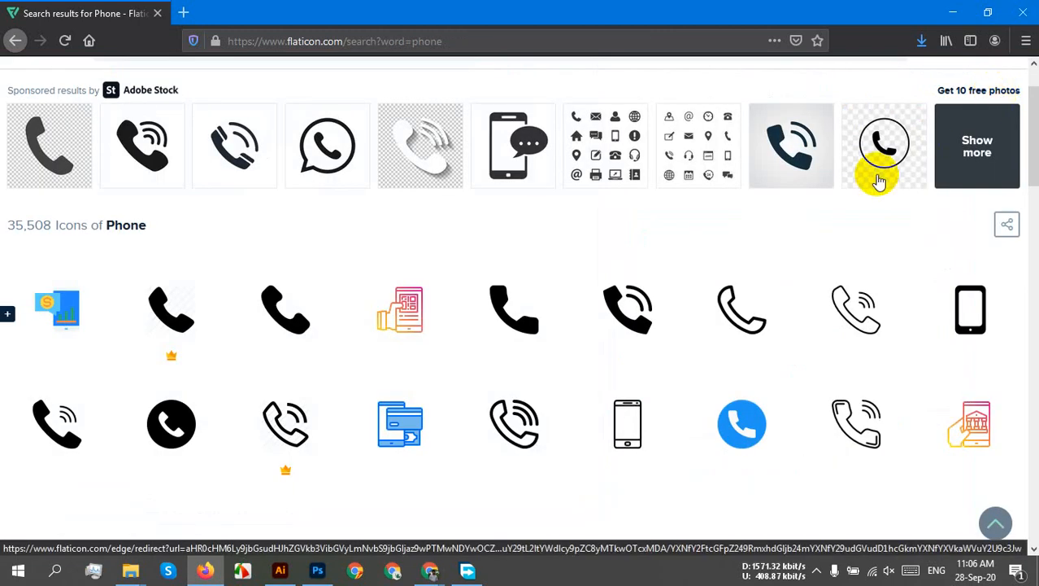
scroll(614, 411, "down", 5)
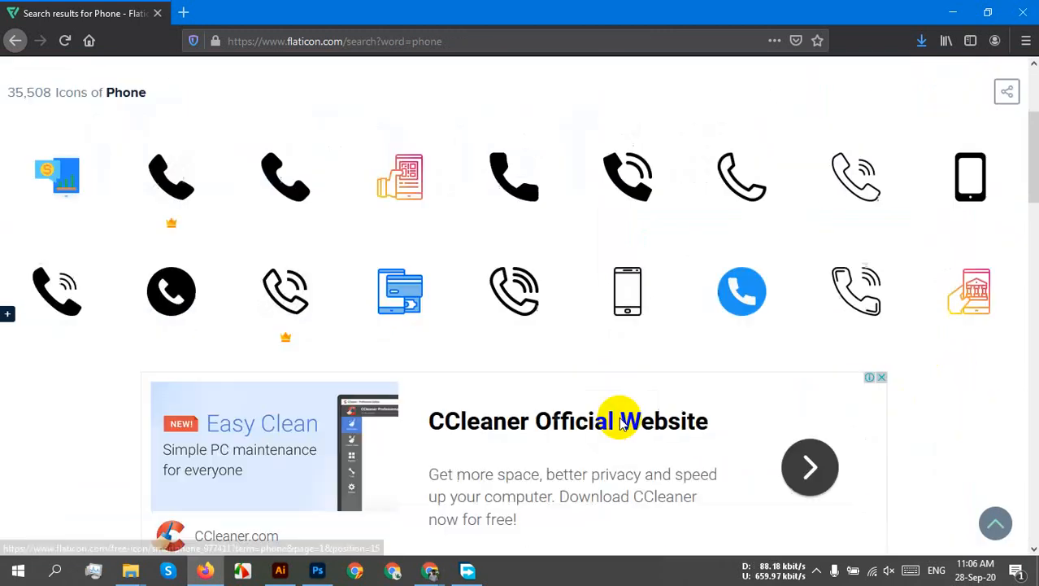
scroll(822, 370, "down", 1)
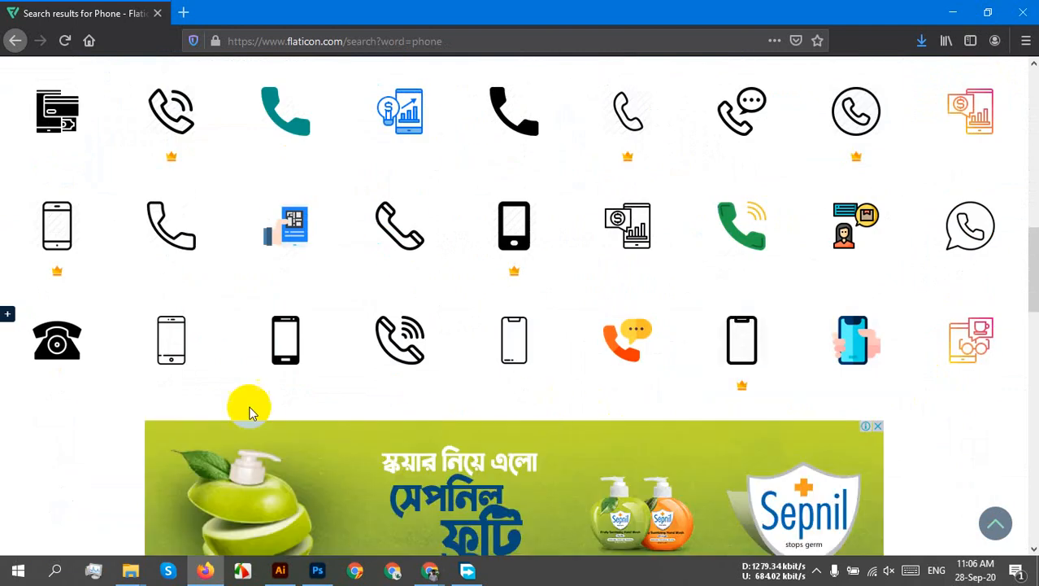
scroll(494, 305, "up", 6)
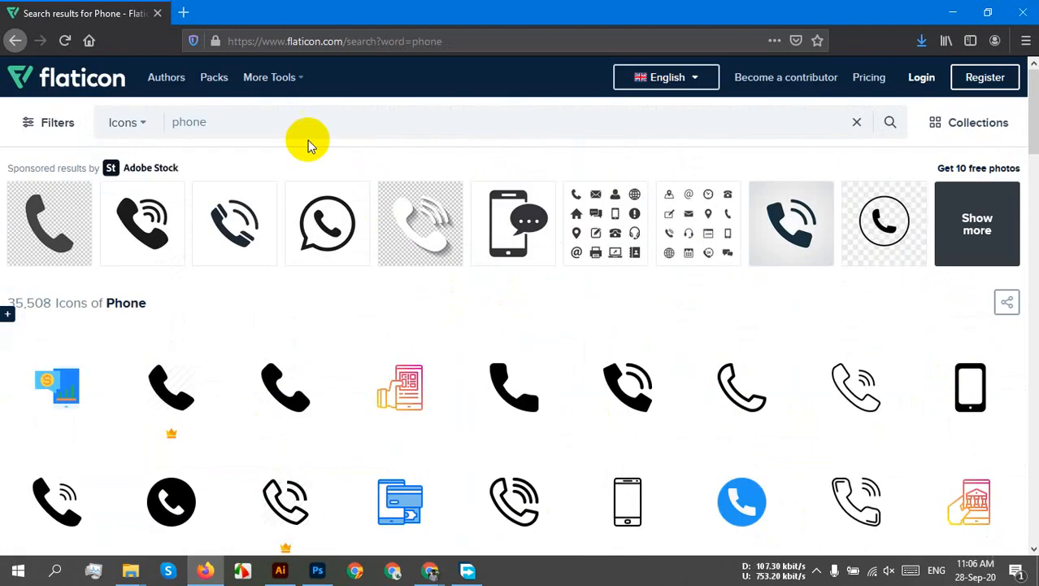
Replace the phone search with a Flaticon search for 'message' icons
left_click(256, 123)
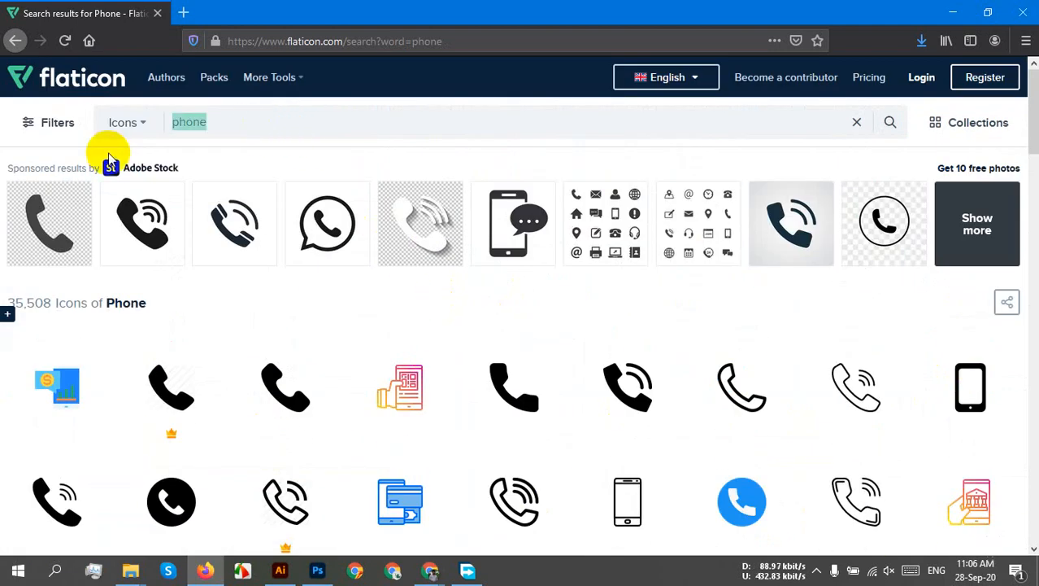
type("message")
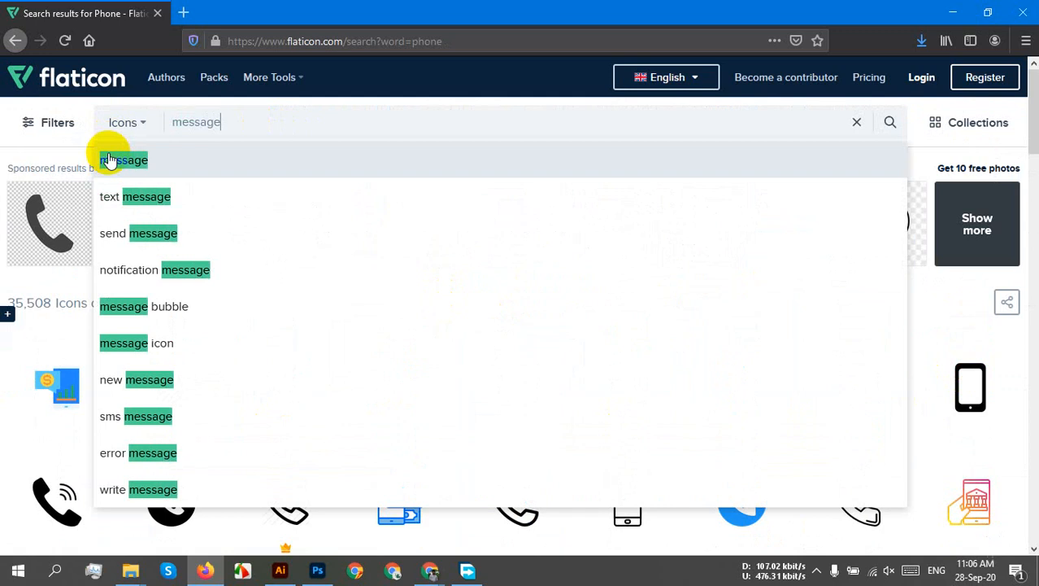
left_click(110, 159)
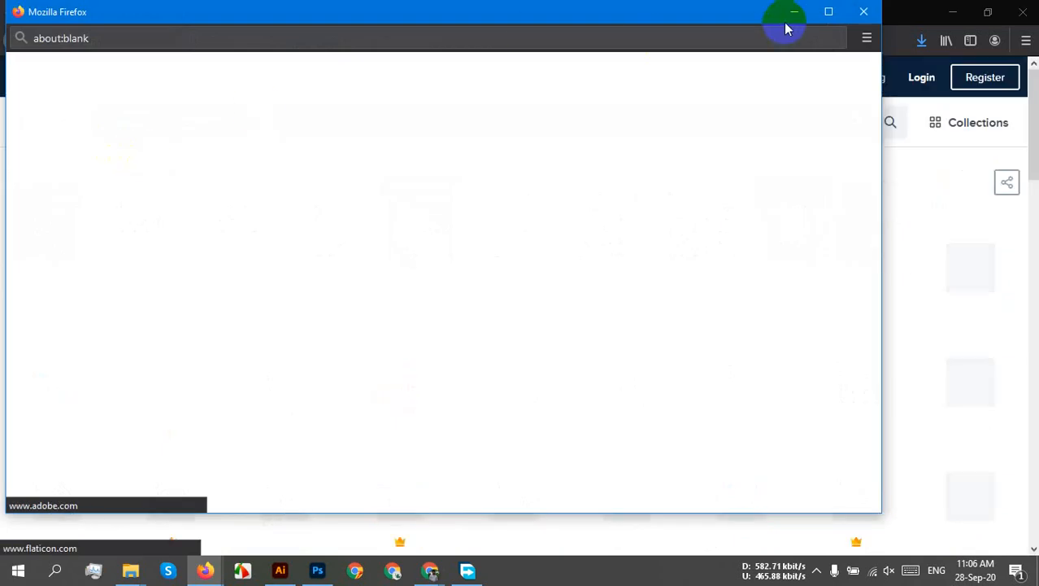
left_click(865, 14)
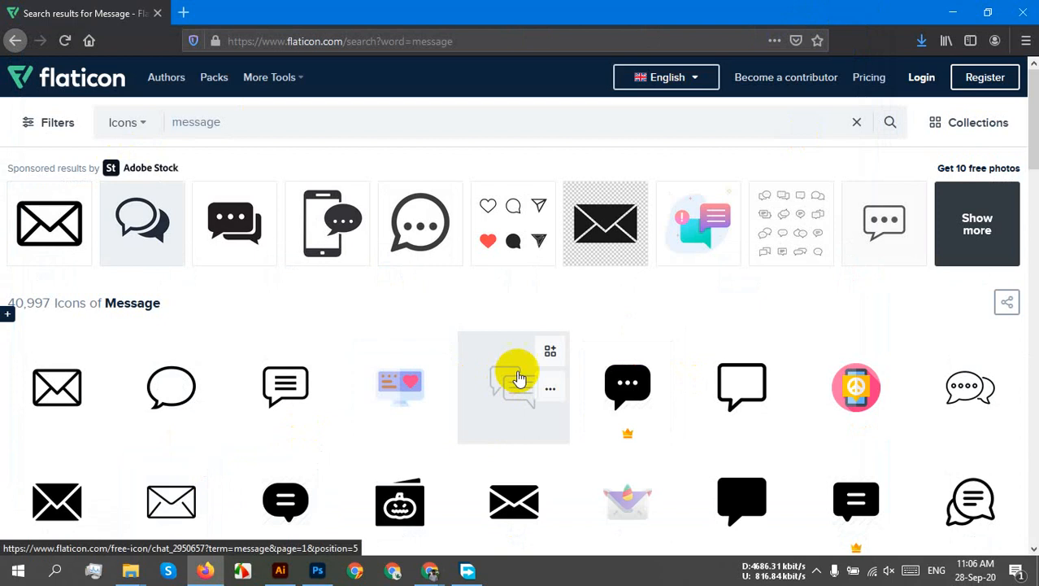
scroll(364, 408, "down", 5)
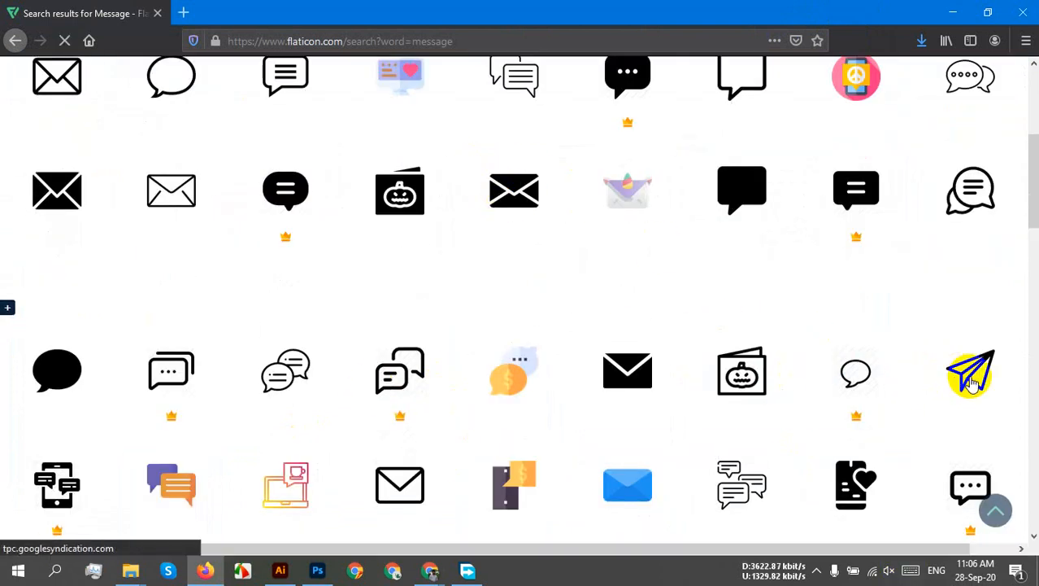
scroll(637, 348, "up", 1)
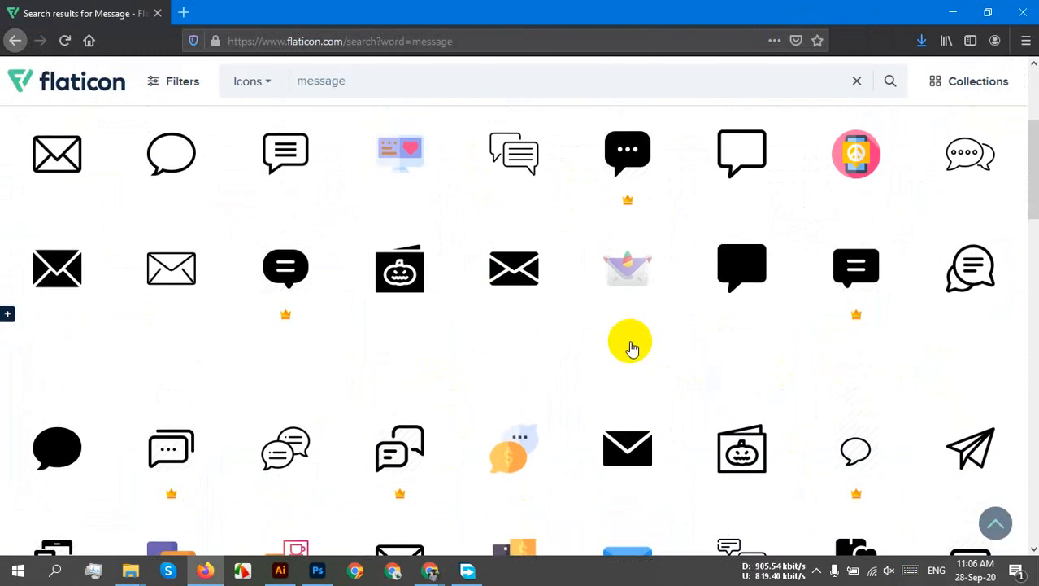
Preview the business card with the phone icon deselected, then open the paper-plane message icon
left_click(279, 570)
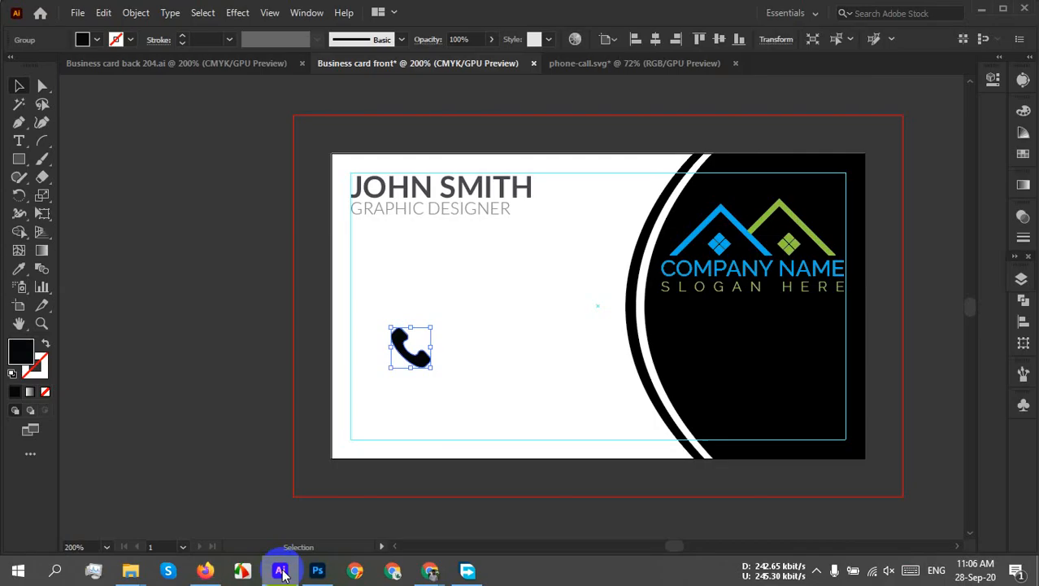
left_click(422, 397)
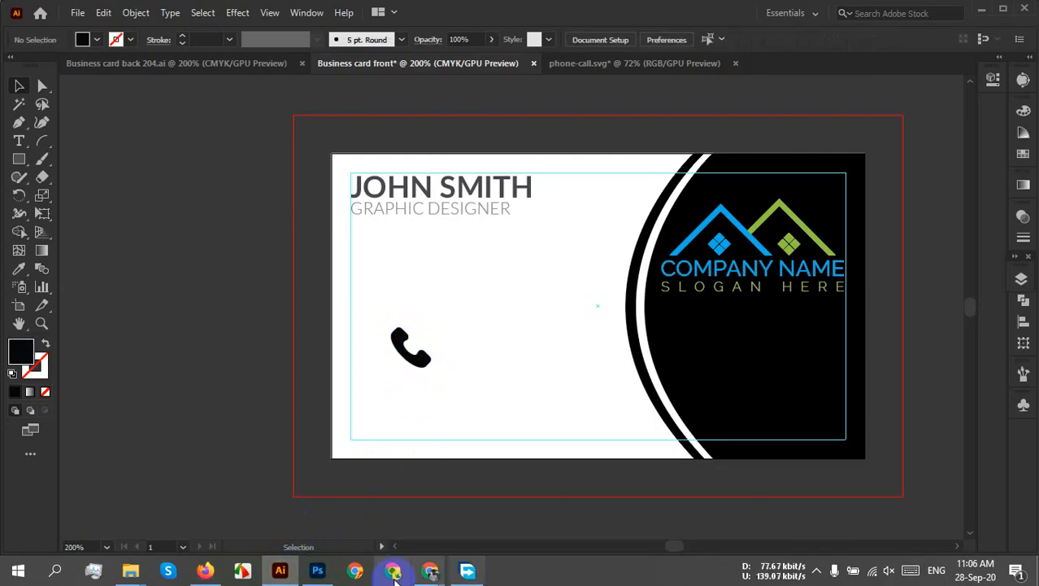
left_click(205, 570)
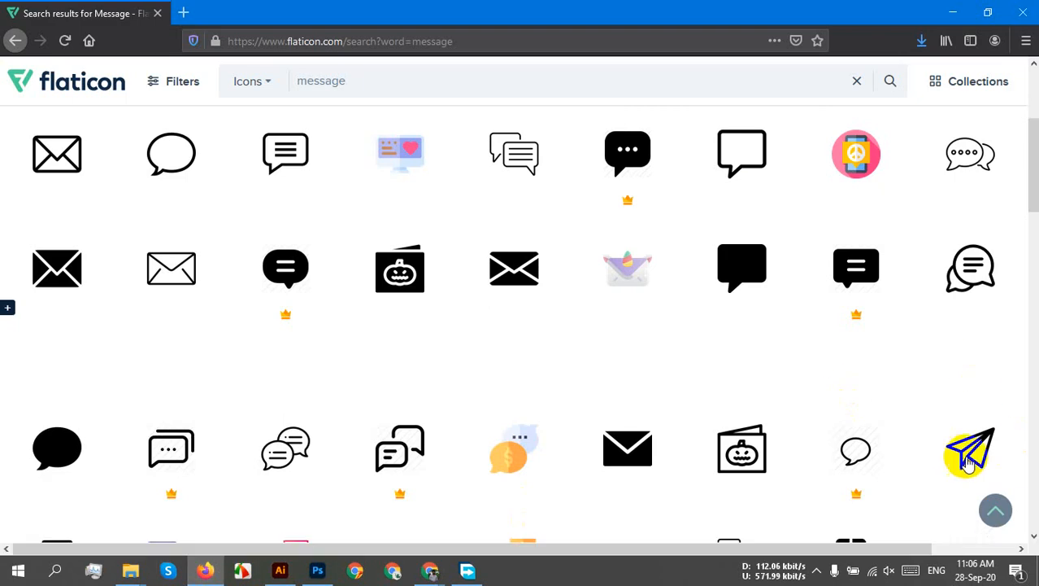
scroll(947, 410, "down", 3)
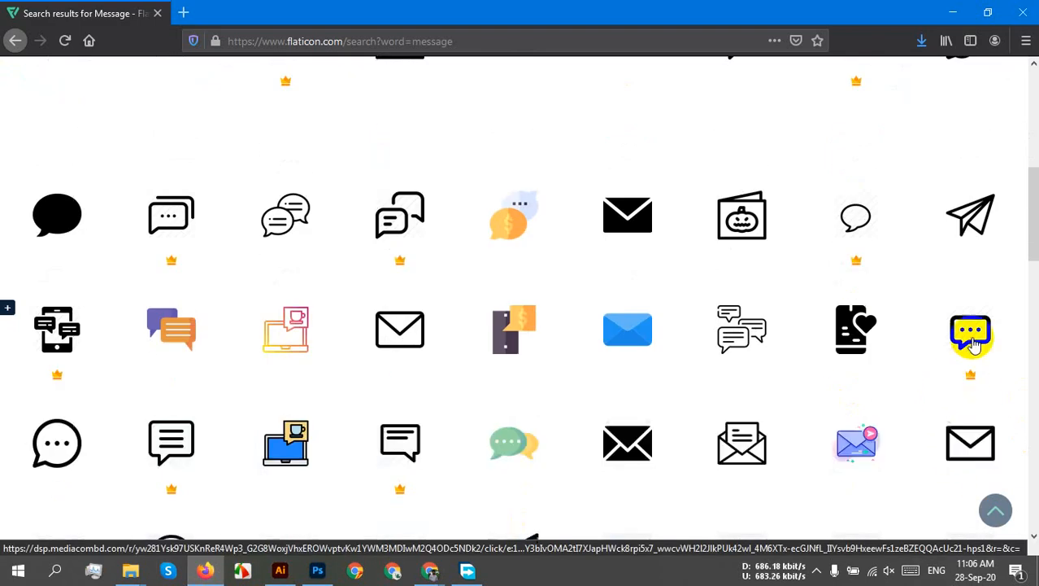
left_click(989, 201)
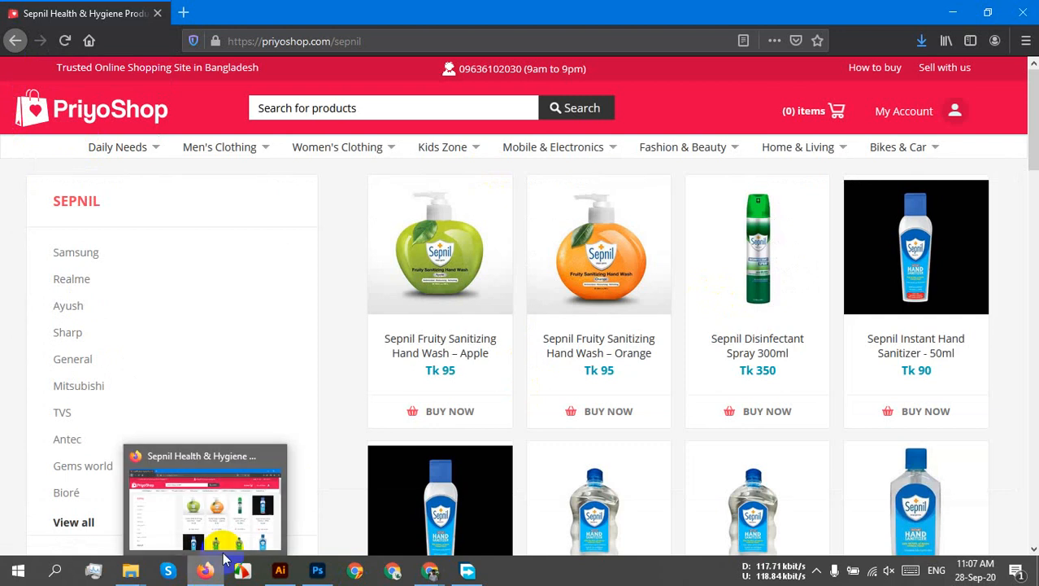
Go back from the PriyoShop Sepnil page to Flaticon's paper-plane Send icon page
left_click(16, 40)
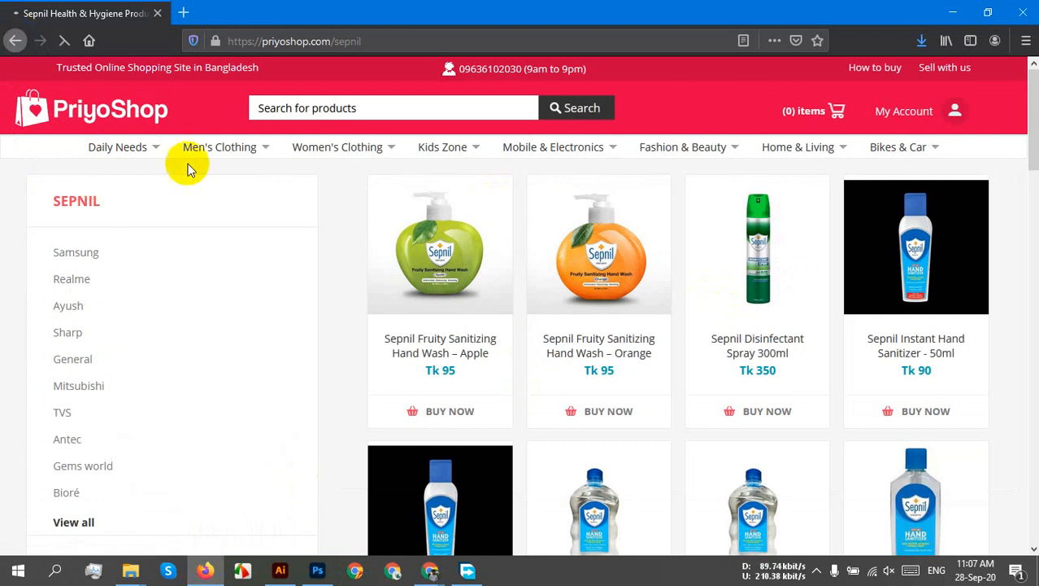
mouse_move(122, 148)
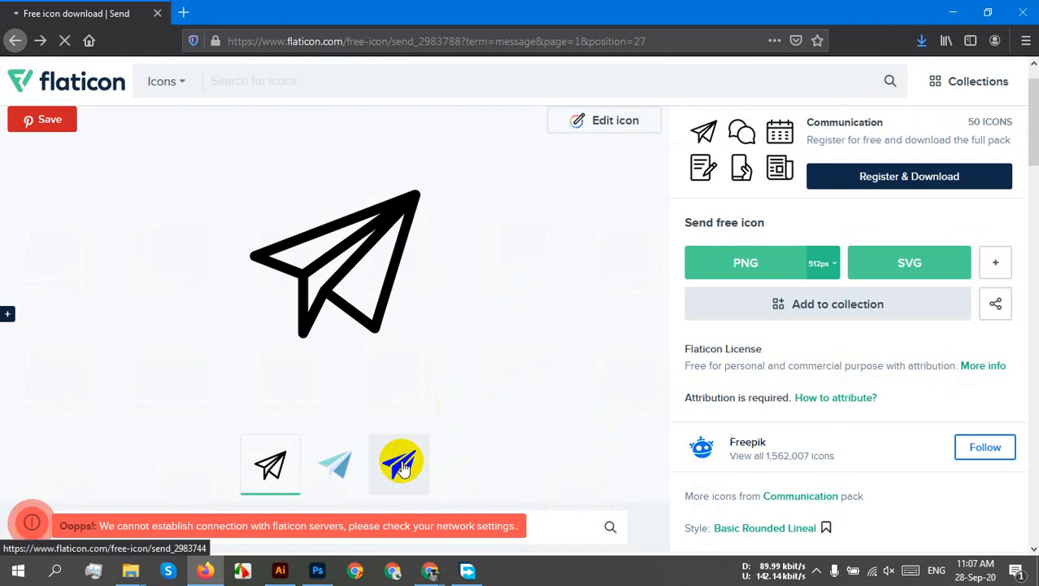
Browse the solid filled variants of the paper-plane send icon
left_click(402, 467)
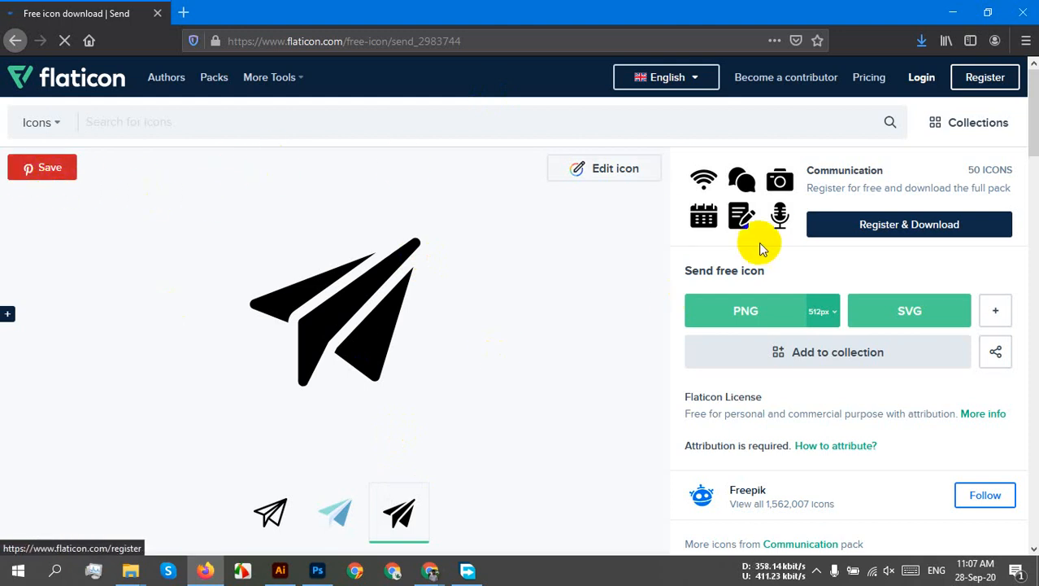
scroll(759, 243, "down", 8)
scroll(556, 281, "up", 4)
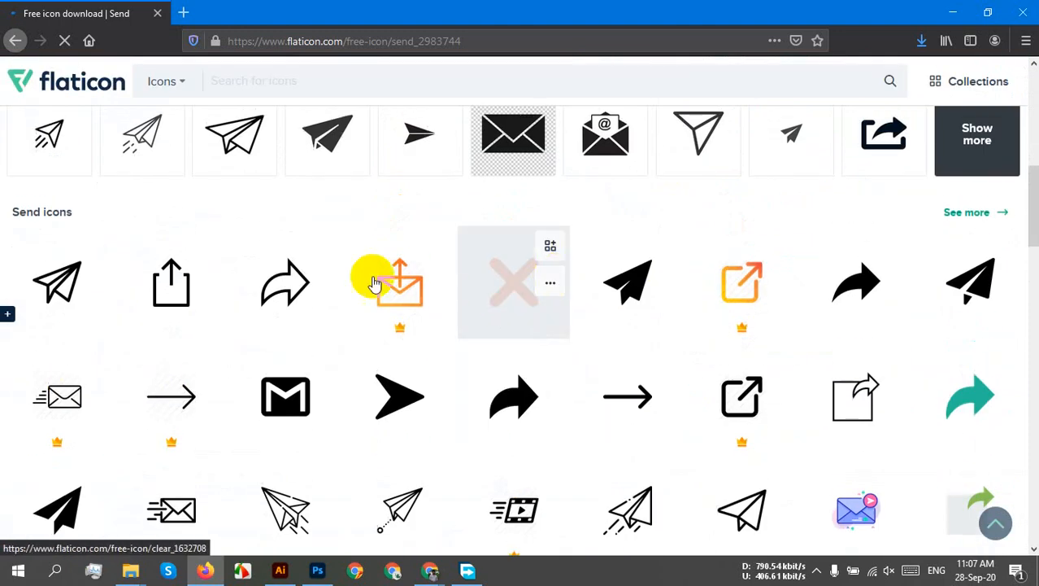
scroll(439, 321, "up", 3)
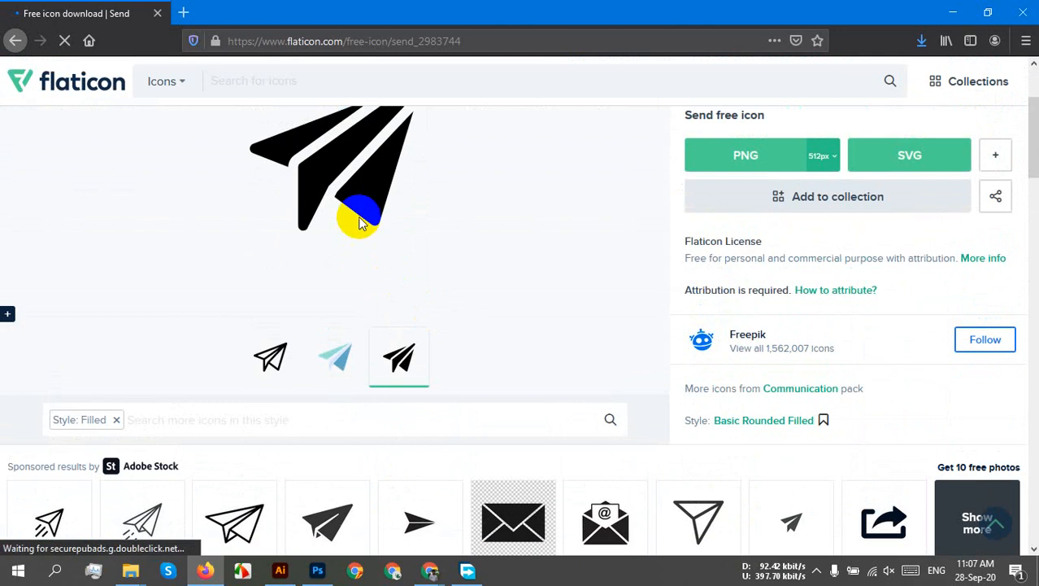
scroll(485, 285, "down", 3)
scroll(486, 288, "down", 3)
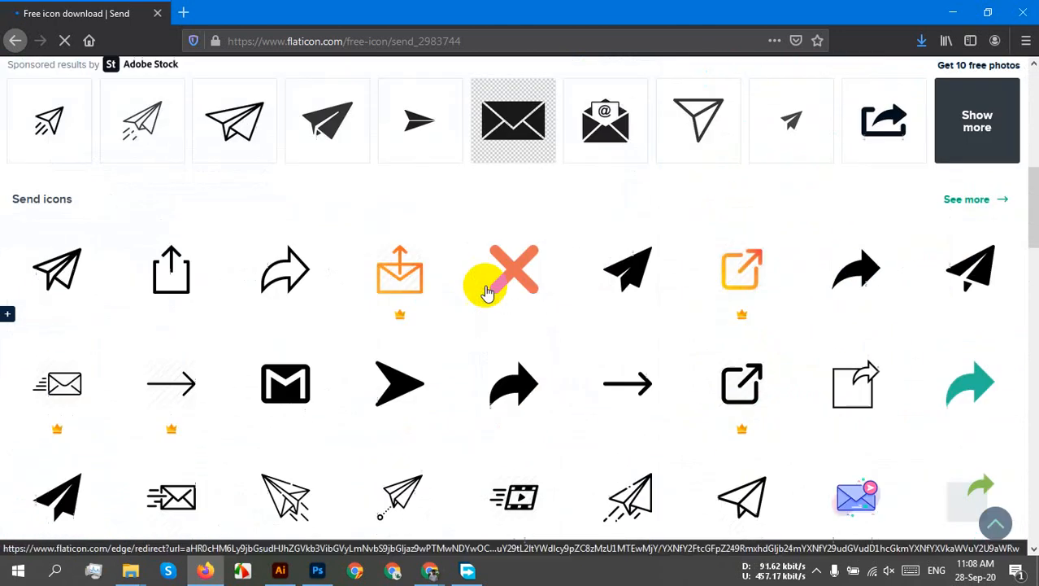
scroll(242, 234, "up", 2)
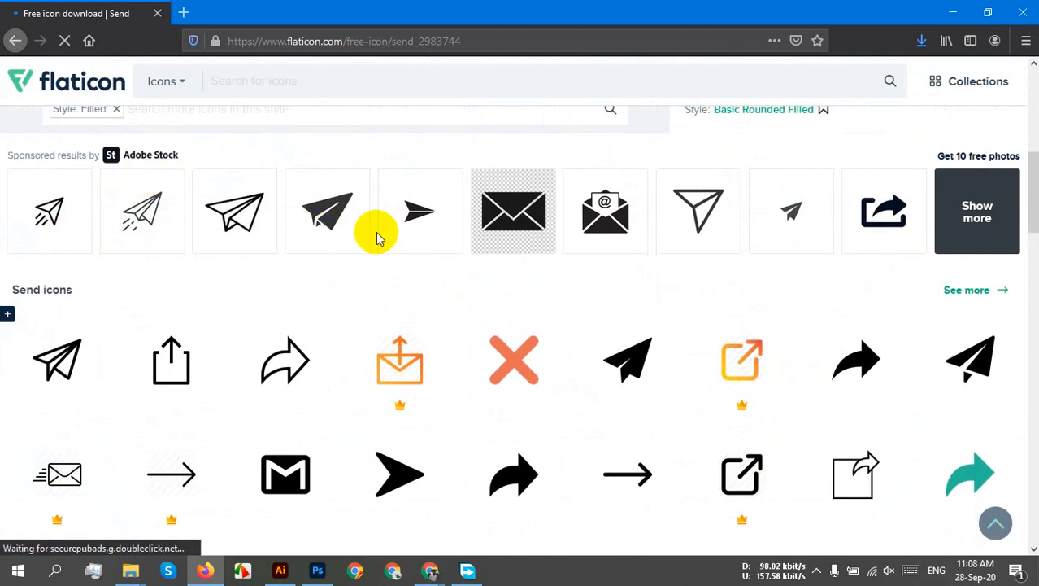
scroll(719, 215, "down", 1)
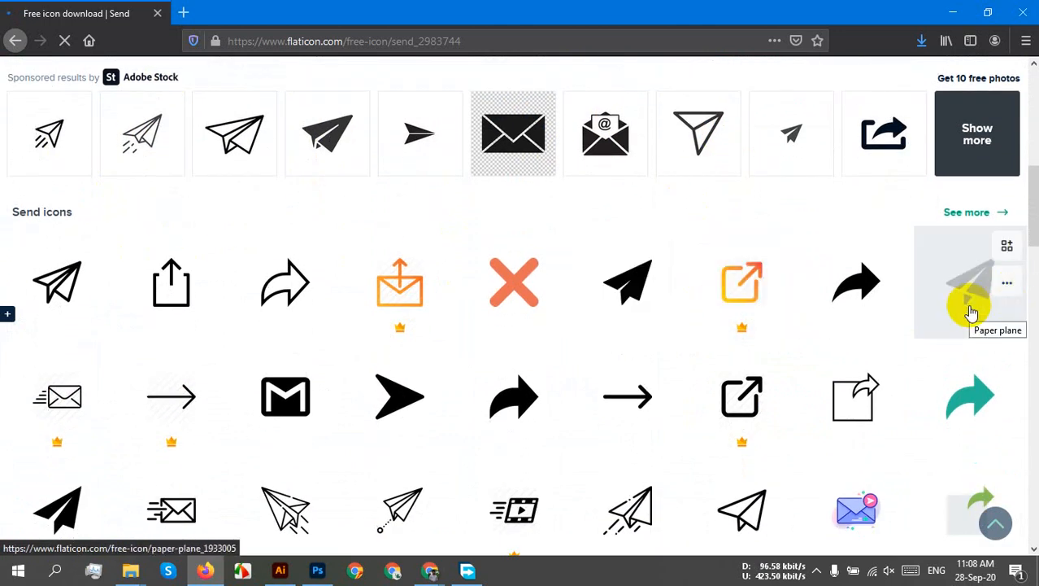
scroll(808, 316, "down", 2)
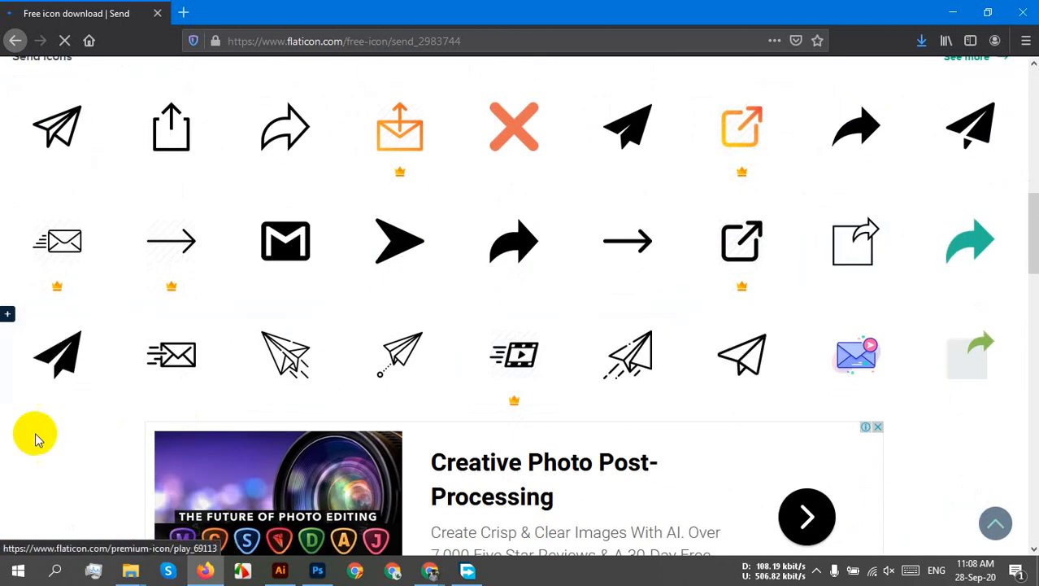
Open the filled send icon's page and download it as a free SVG
left_click(62, 370)
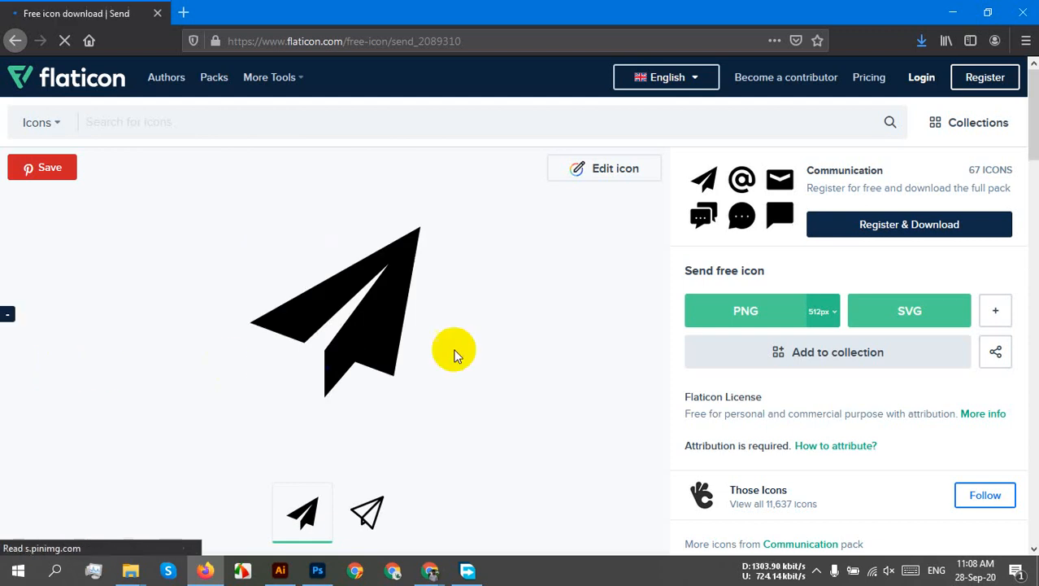
scroll(513, 344, "down", 5)
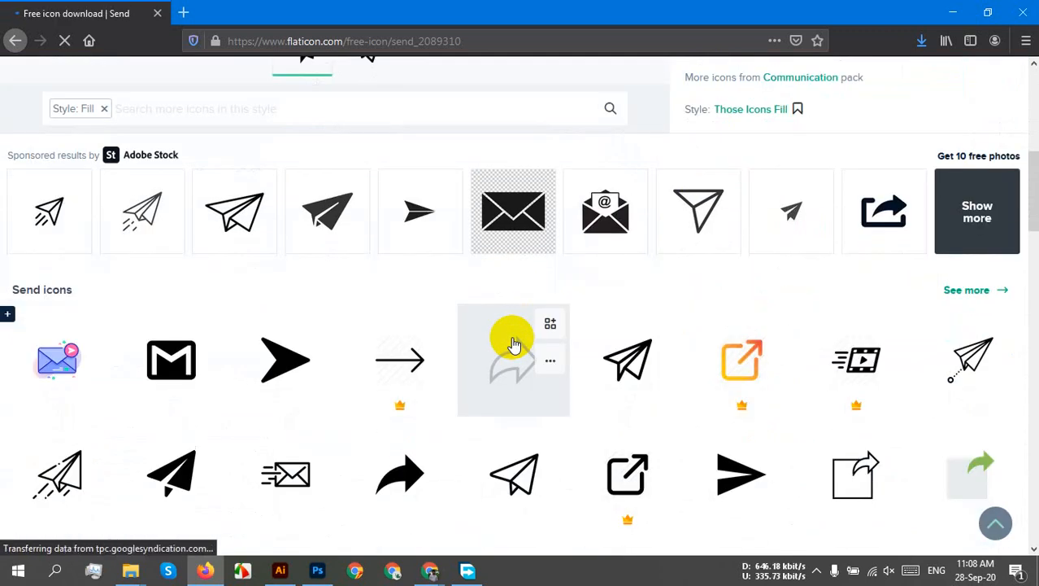
scroll(513, 343, "down", 4)
scroll(513, 343, "up", 2)
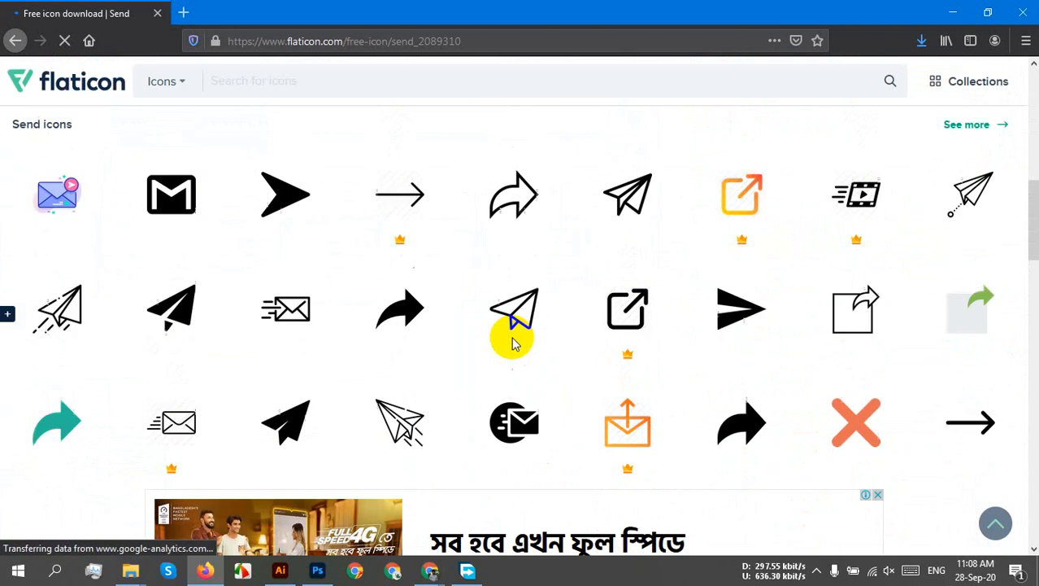
scroll(513, 343, "down", 2)
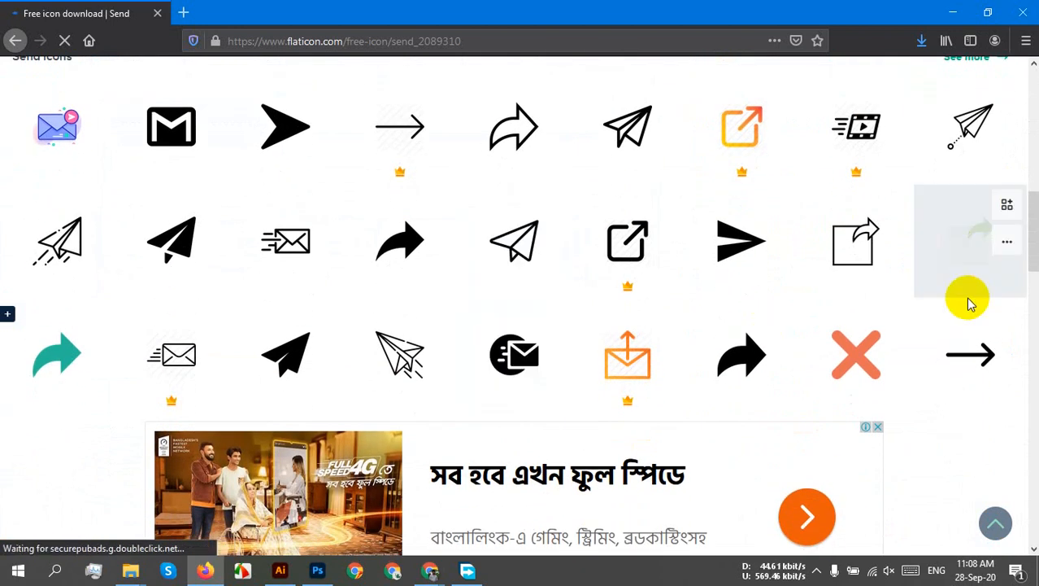
scroll(949, 302, "up", 4)
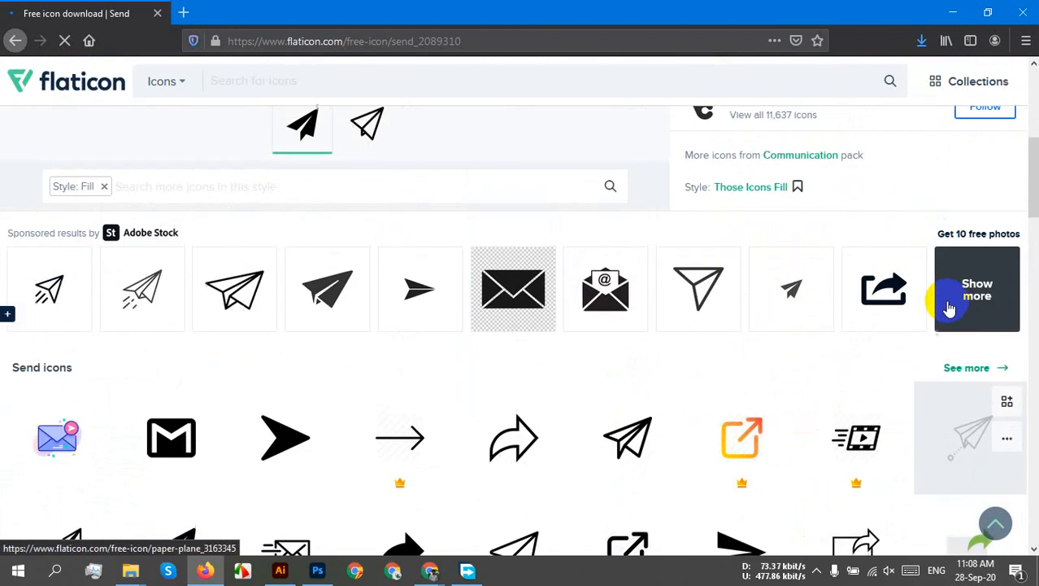
scroll(949, 302, "down", 4)
scroll(948, 302, "up", 4)
scroll(948, 307, "up", 4)
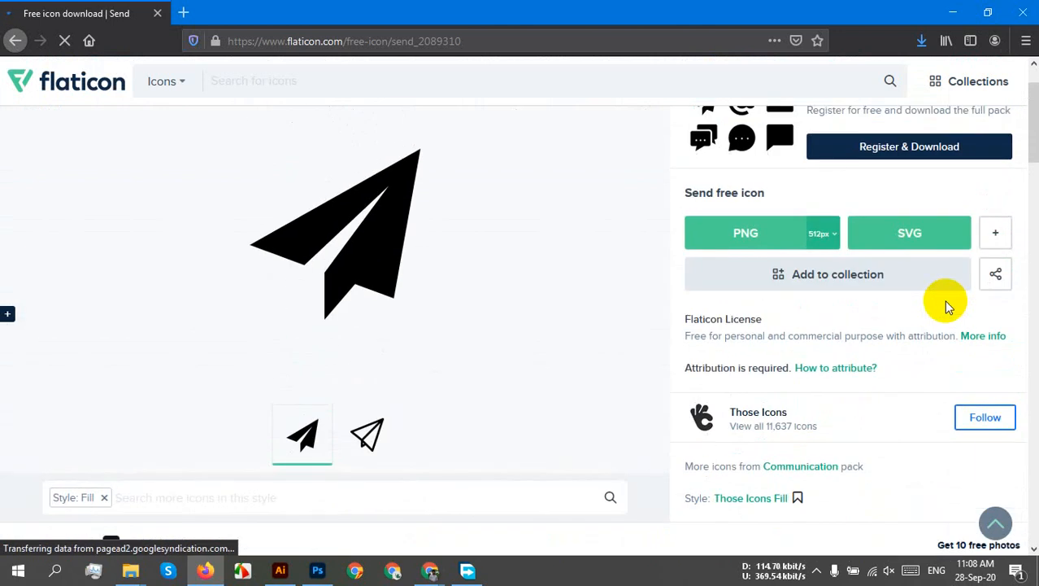
left_click(926, 235)
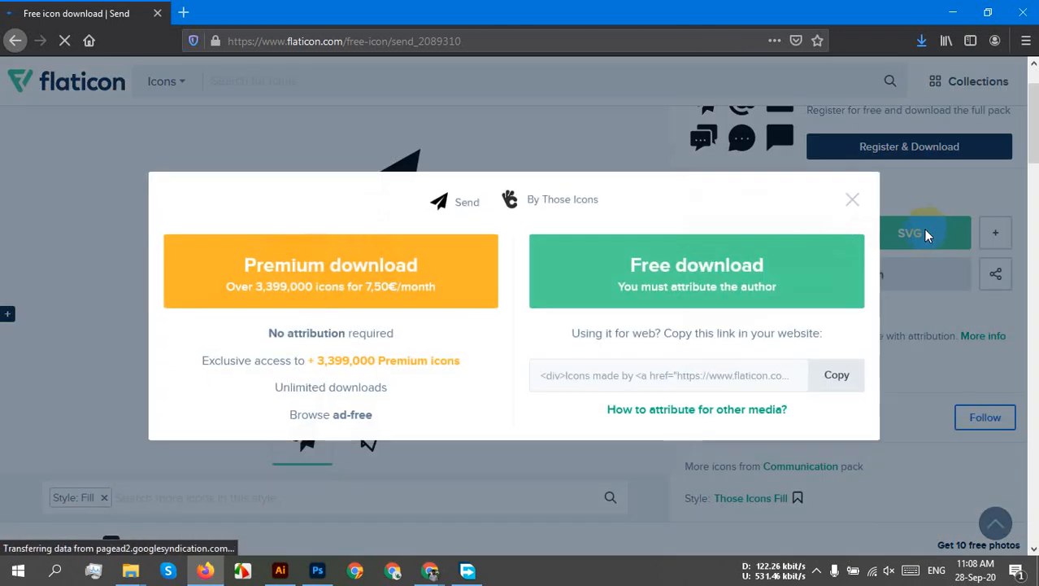
left_click(768, 270)
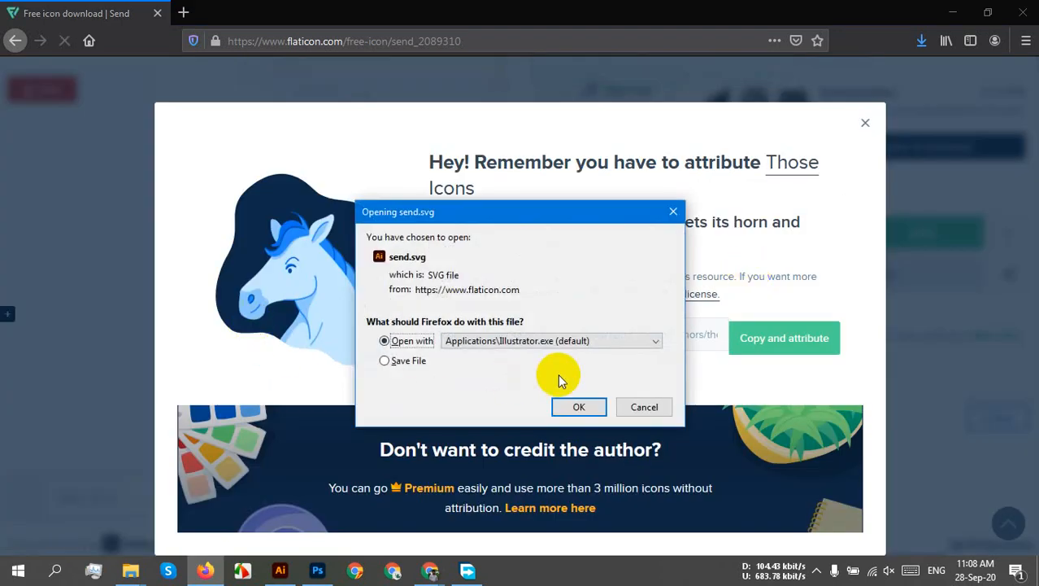
Open the downloaded send.svg with Adobe Illustrator 2020
left_click(580, 342)
left_click(480, 376)
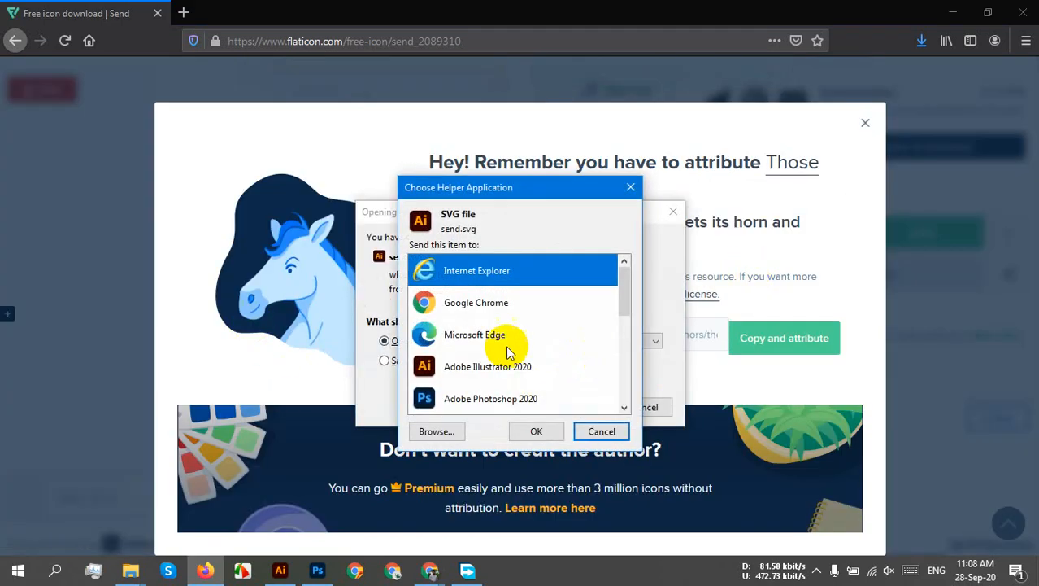
left_click(469, 368)
left_click(535, 431)
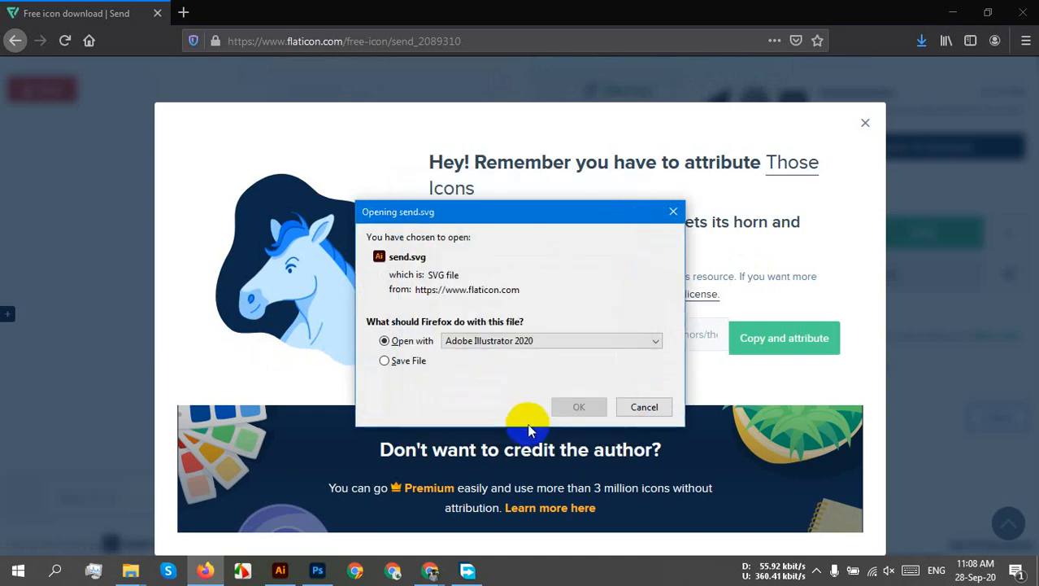
left_click(579, 408)
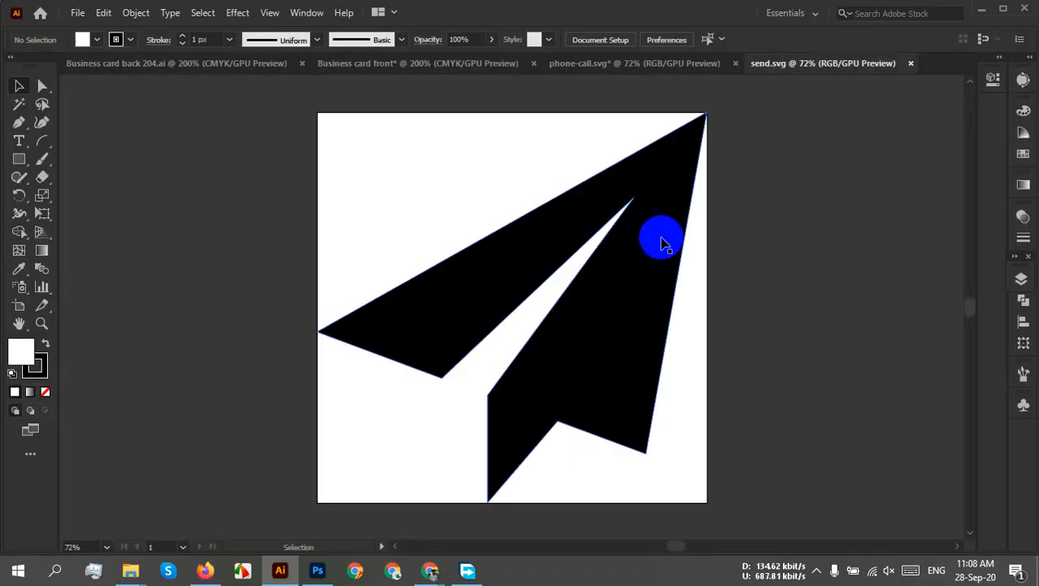
Shrink the paper plane and place it small at the business card front's left edge
left_click(663, 240)
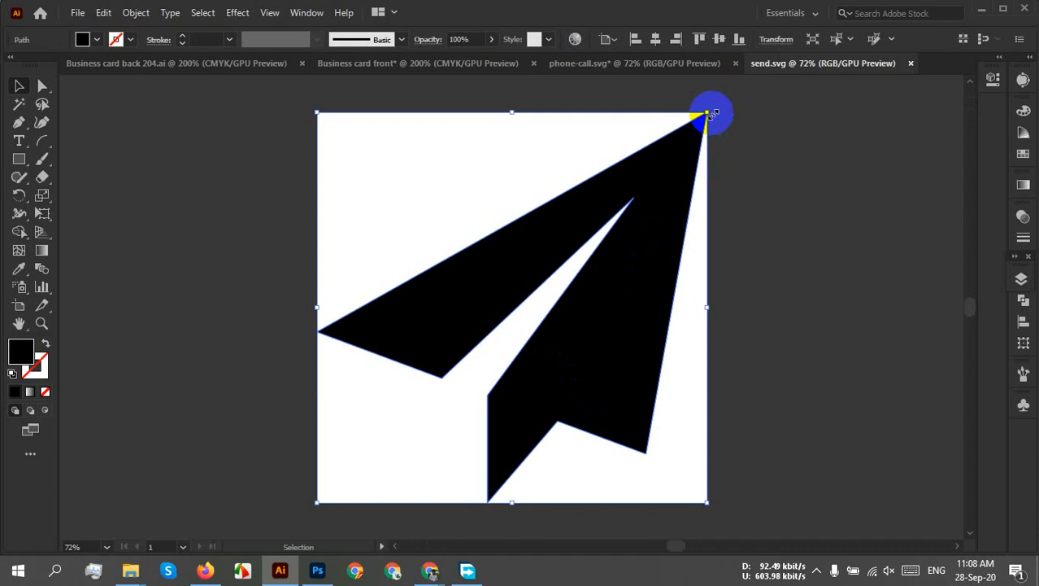
left_click_drag(712, 114, 376, 443)
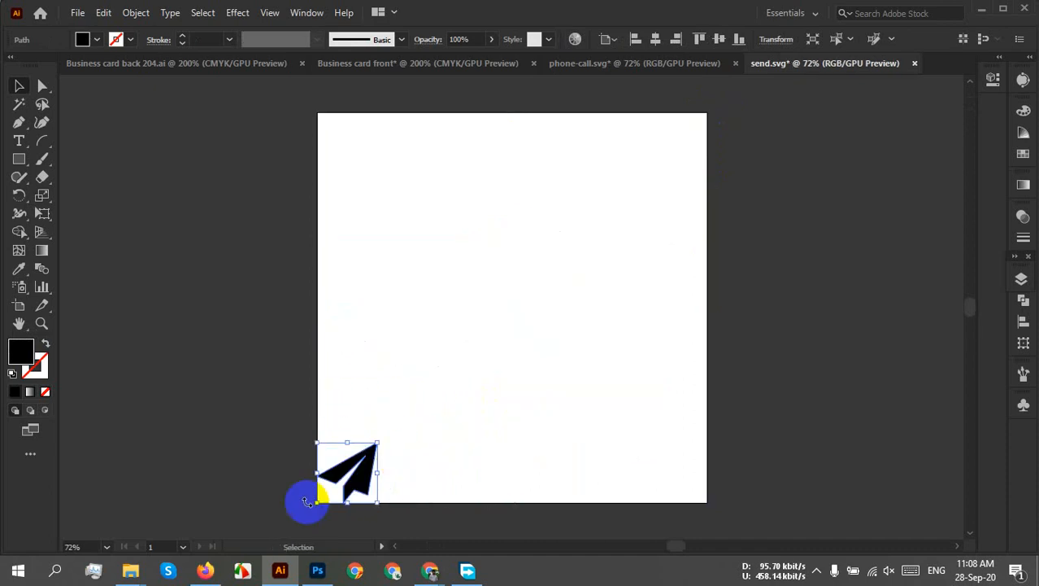
left_click_drag(366, 487, 434, 208)
left_click_drag(444, 247, 459, 230)
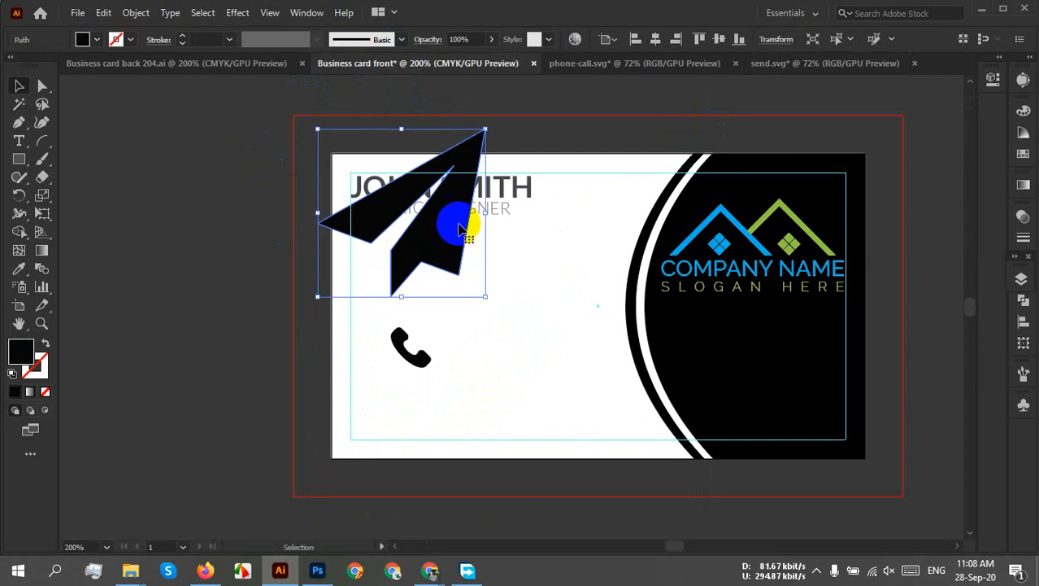
left_click_drag(488, 132, 413, 241)
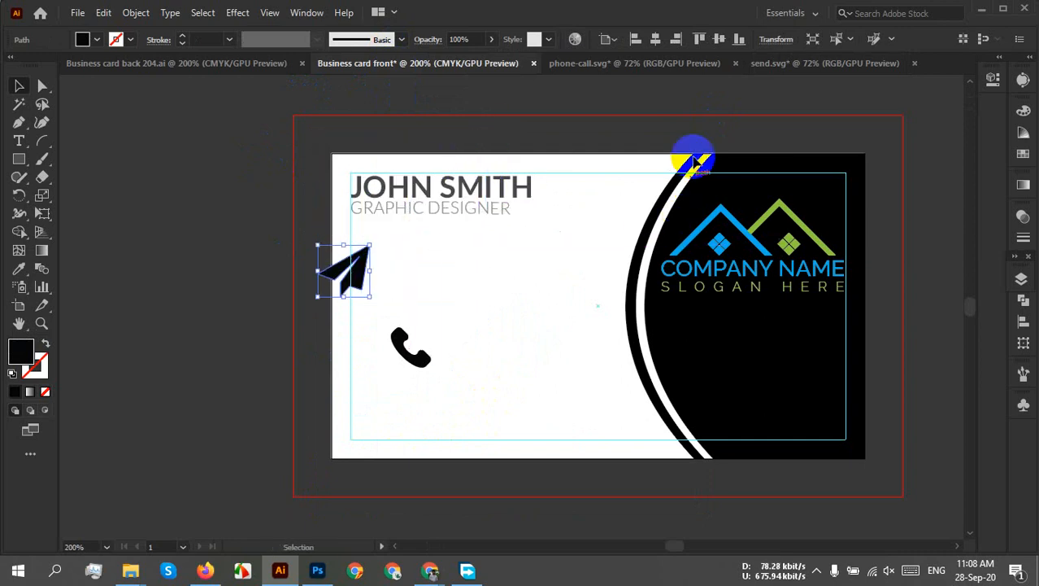
Close phone-call.svg and send.svg without saving, leaving the card deselected
left_click(735, 63)
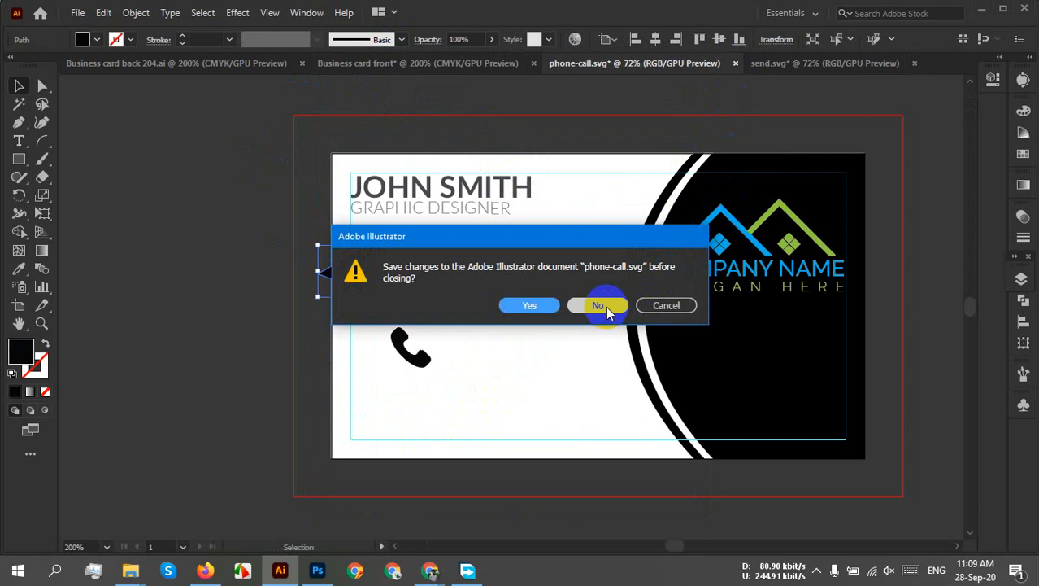
left_click(607, 311)
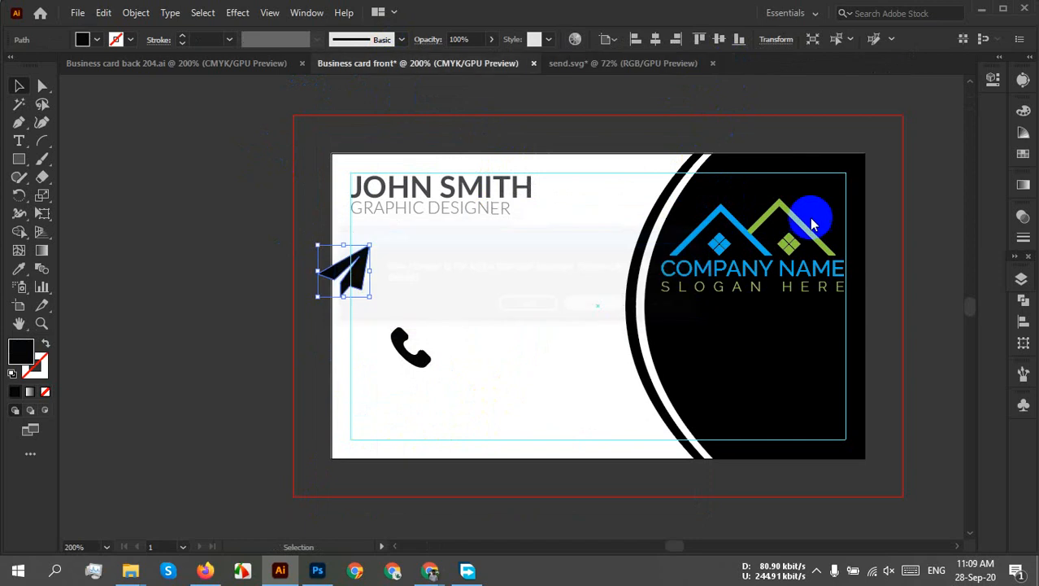
left_click(710, 63)
left_click(598, 305)
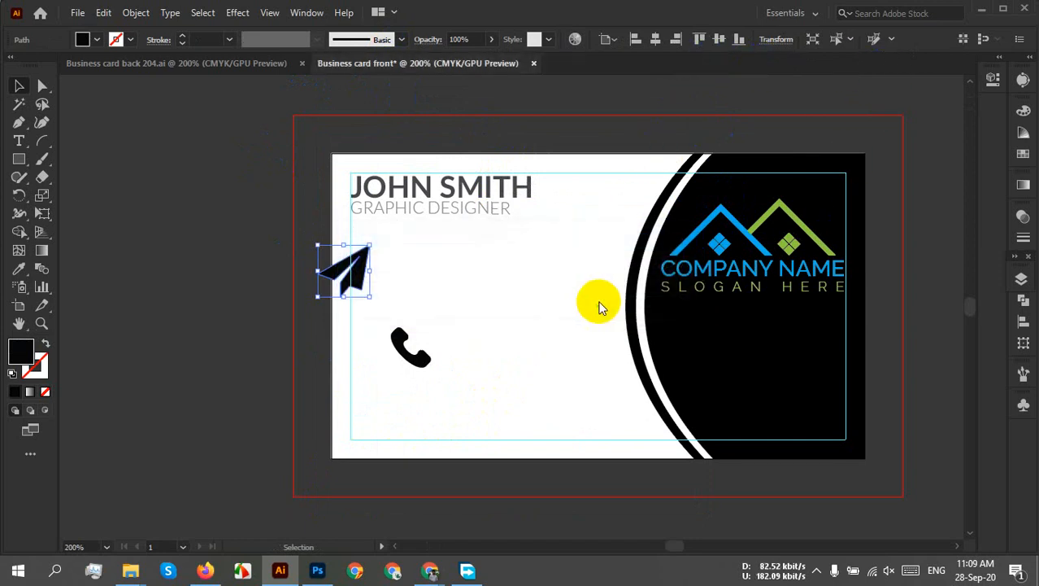
left_click(488, 290)
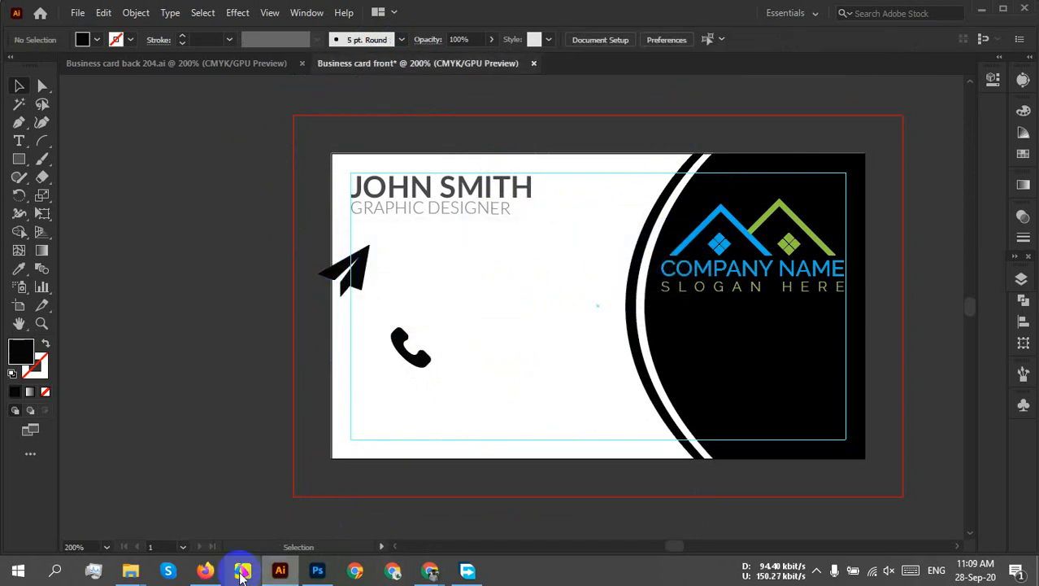
left_click(204, 572)
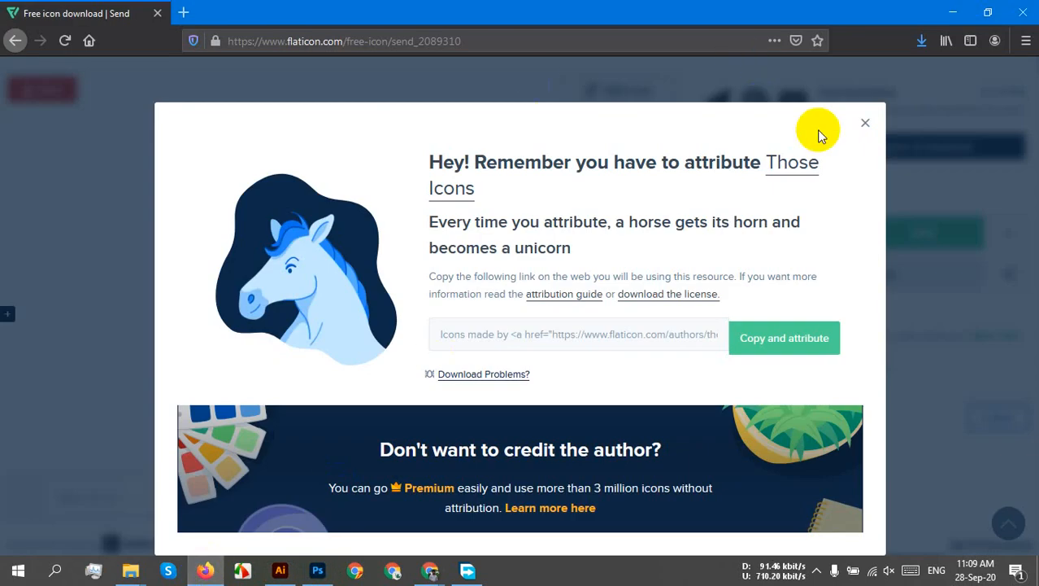
Close the attribution notice and search Flaticon for 'website' icons
left_click(863, 125)
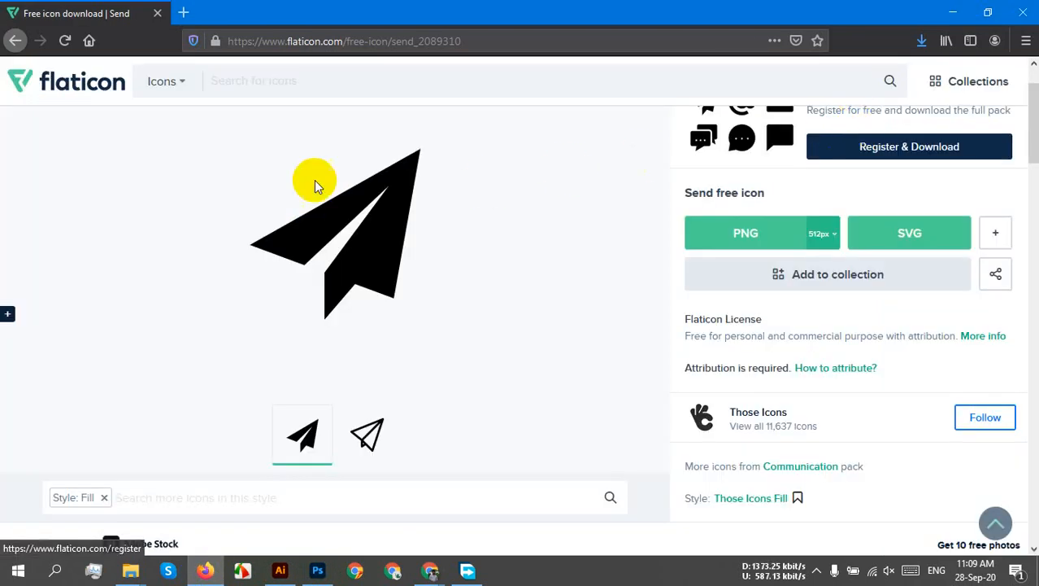
scroll(281, 181, "up", 2)
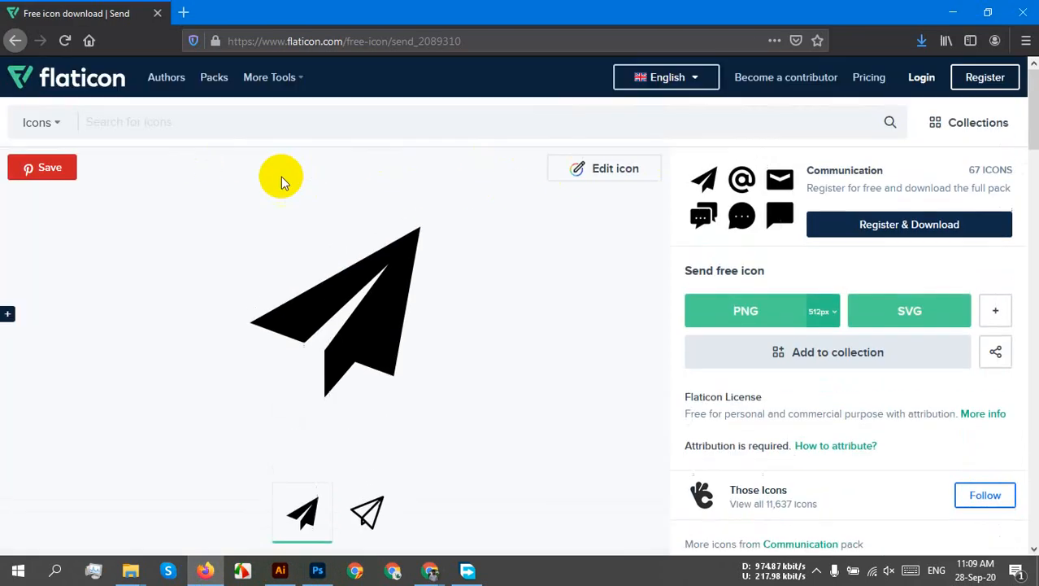
left_click(301, 121)
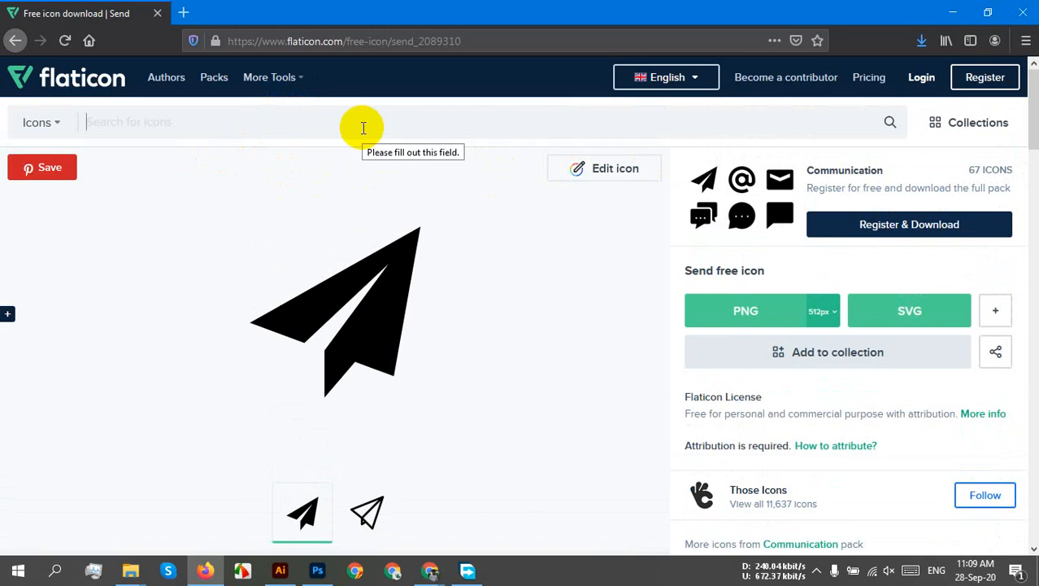
type("webs")
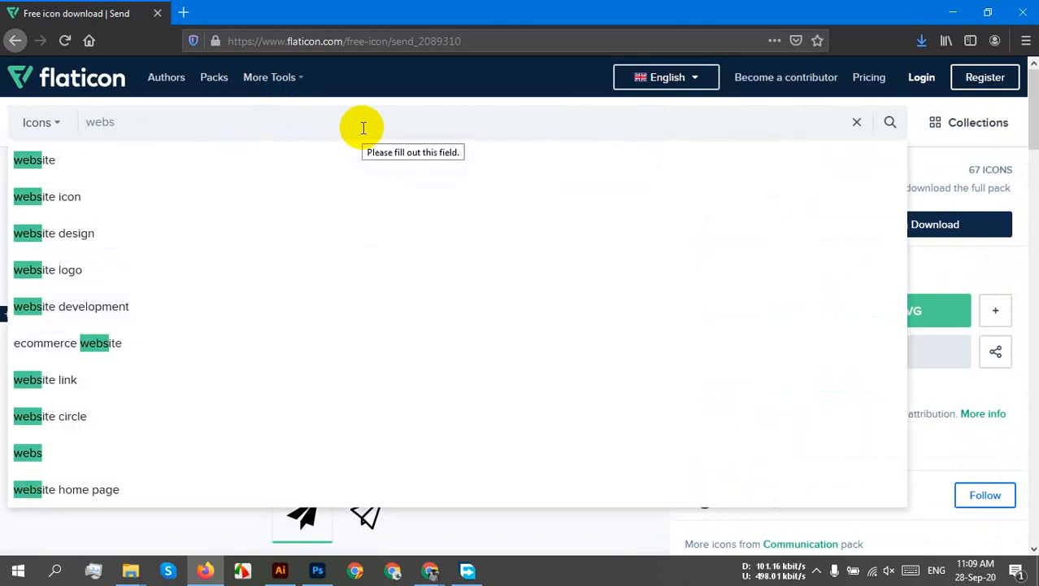
type("ite")
key("Return")
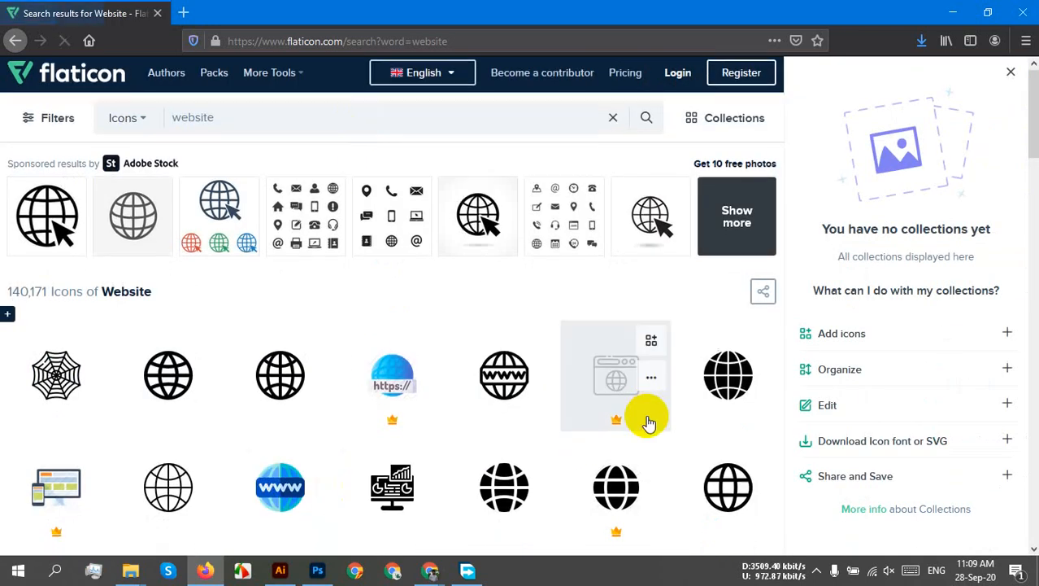
scroll(651, 416, "down", 3)
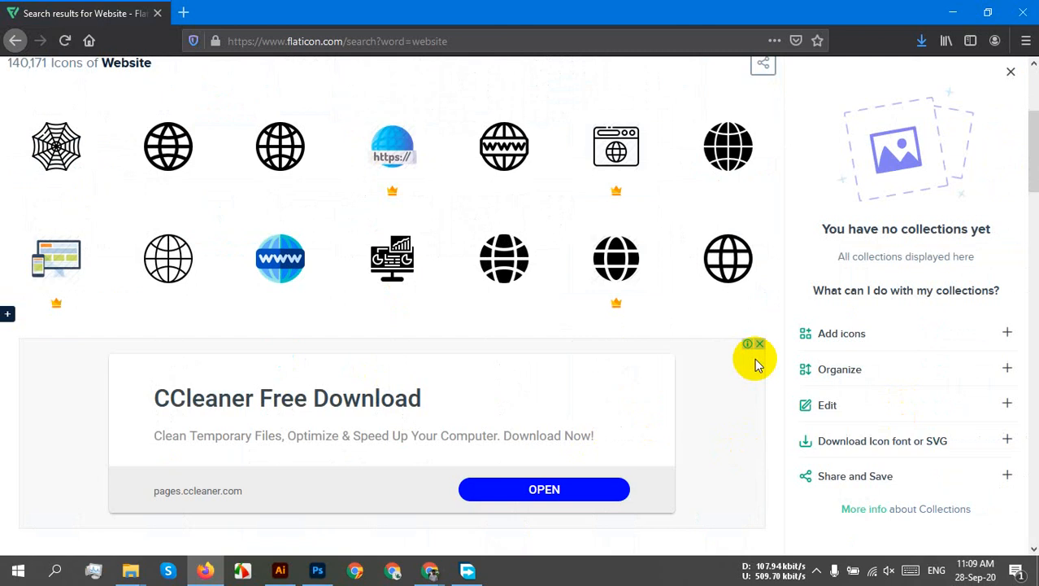
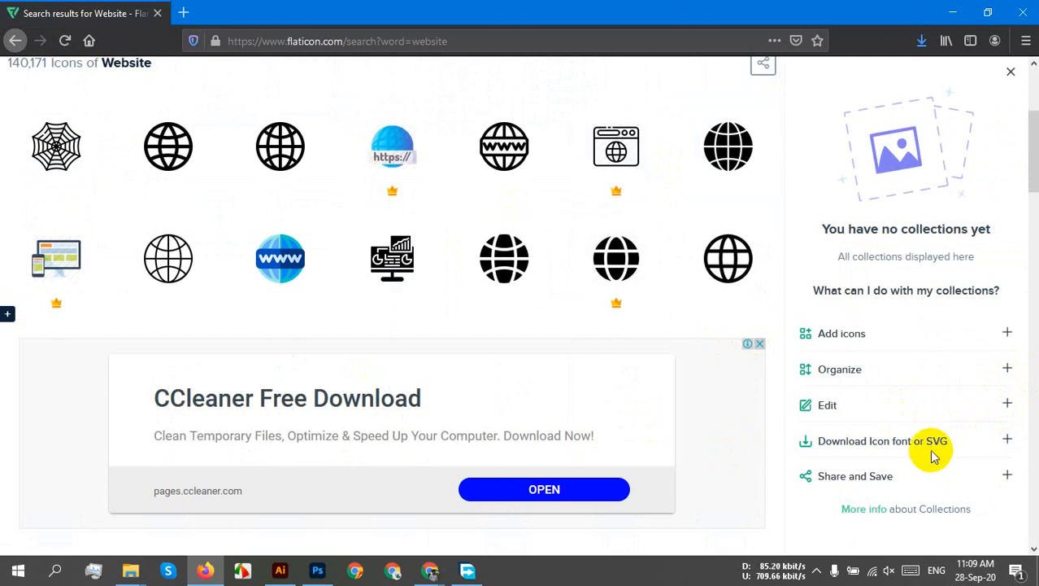
Download Flaticon's Global globe icon as a free SVG
left_click(718, 147)
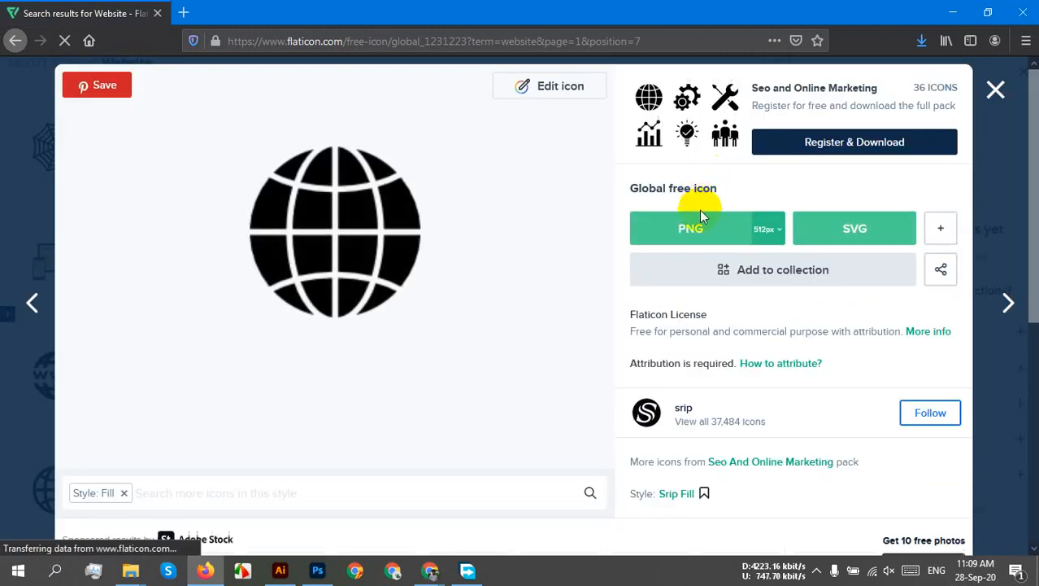
left_click(881, 238)
left_click(759, 265)
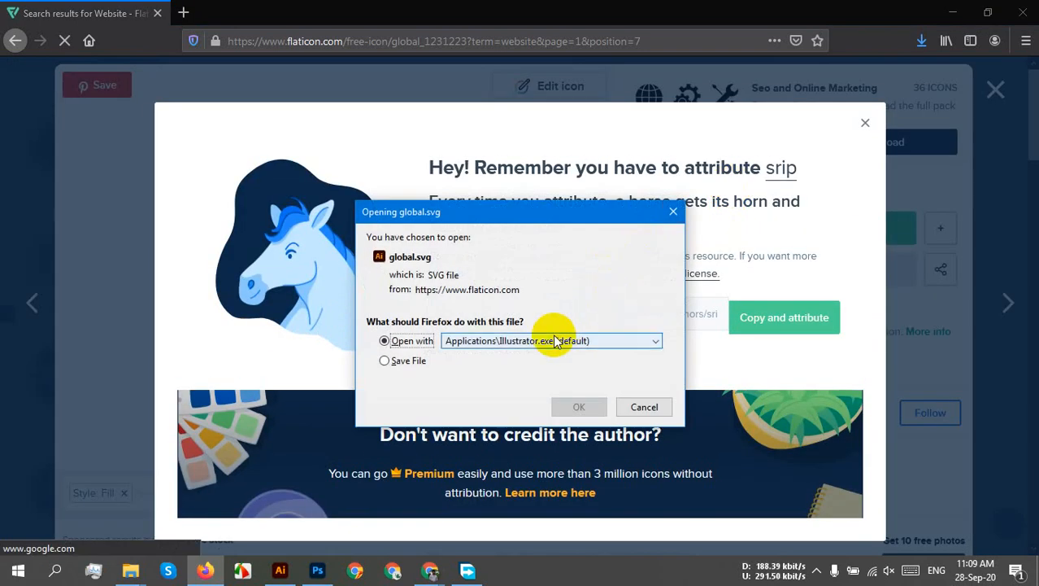
Open the downloaded global.svg with Adobe Illustrator 2020
left_click(585, 341)
left_click(530, 376)
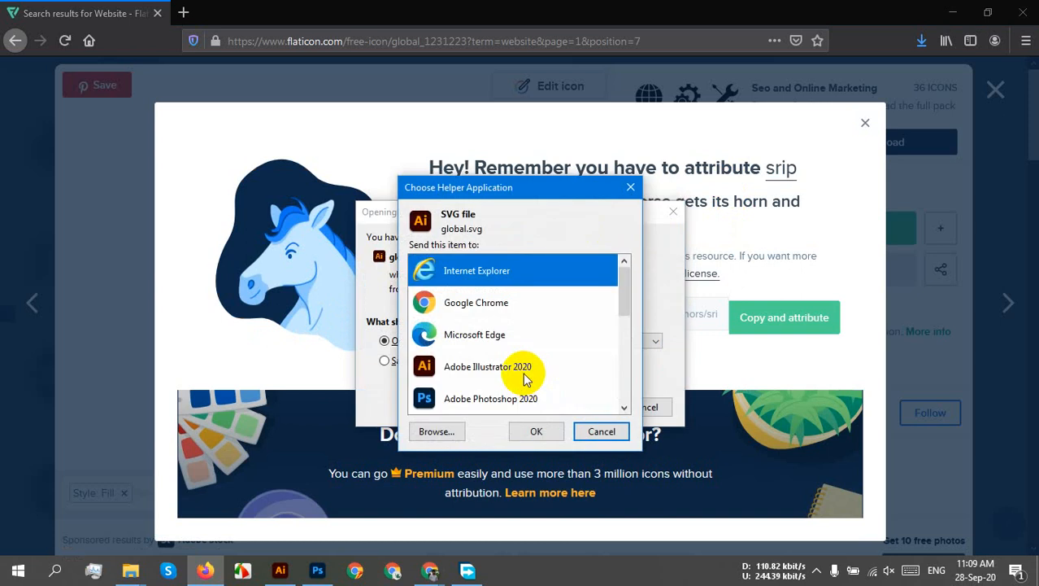
left_click(455, 367)
left_click(527, 431)
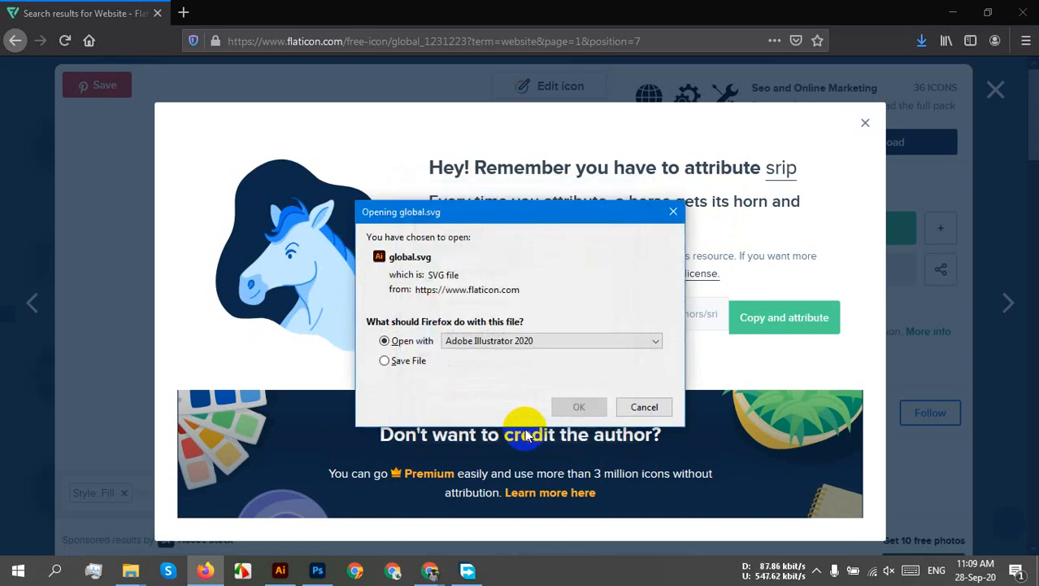
left_click(578, 407)
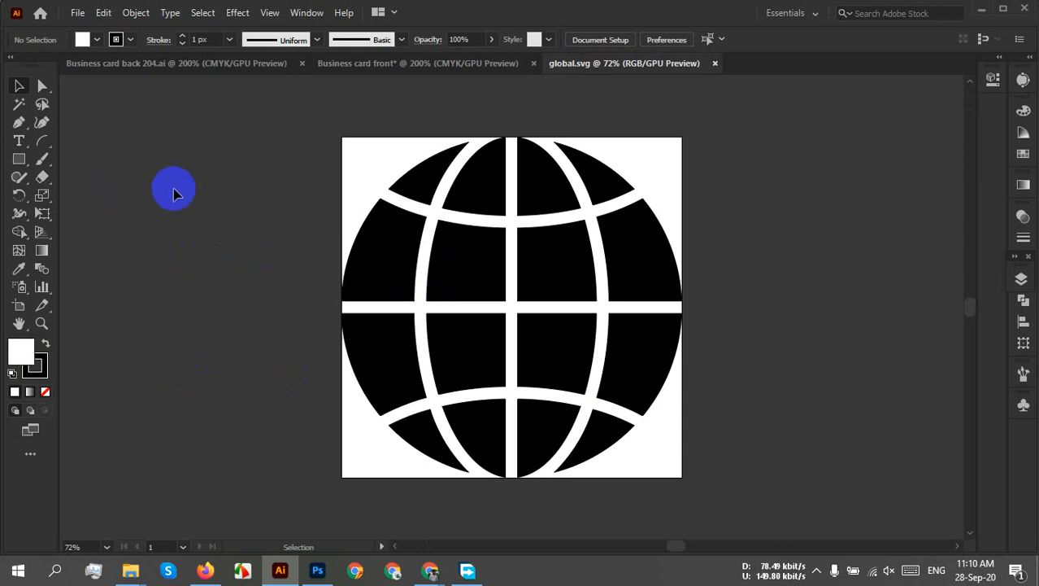
Select all parts of the globe artwork and group them
left_click(530, 272)
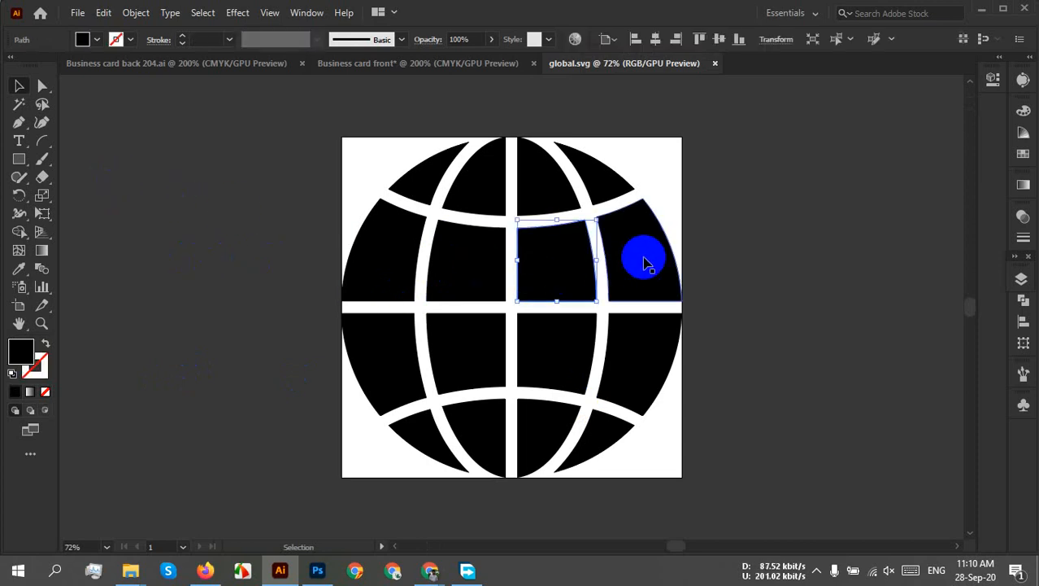
left_click(642, 258)
left_click(757, 253)
left_click(687, 456)
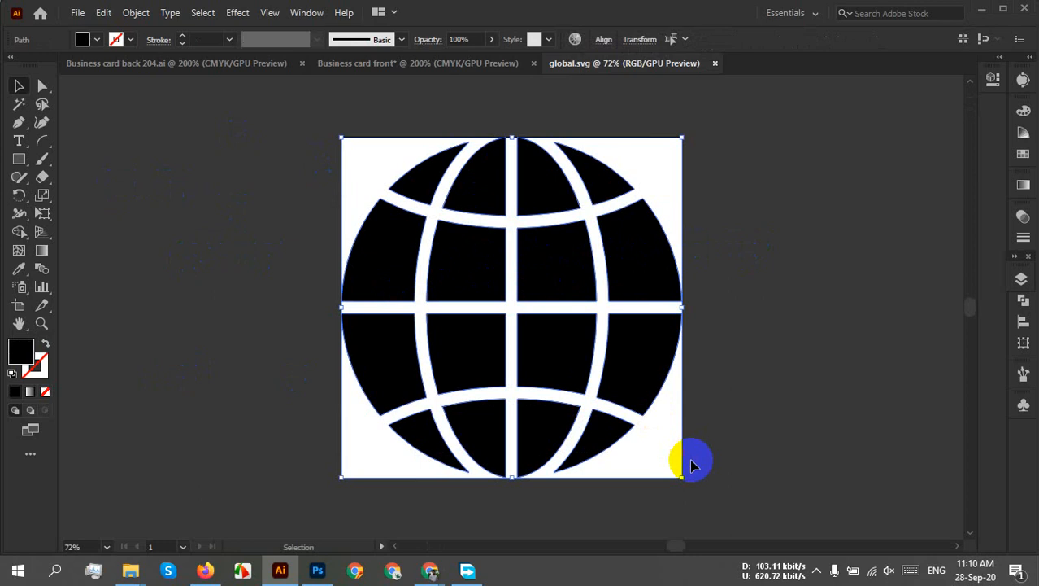
left_click(851, 453)
left_click_drag(776, 479, 241, 117)
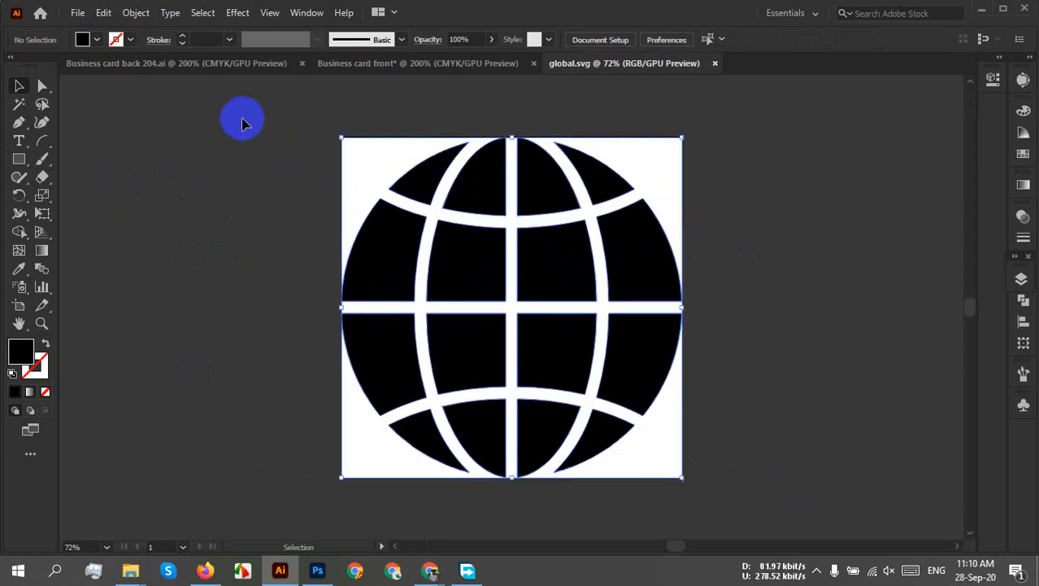
right_click(567, 270)
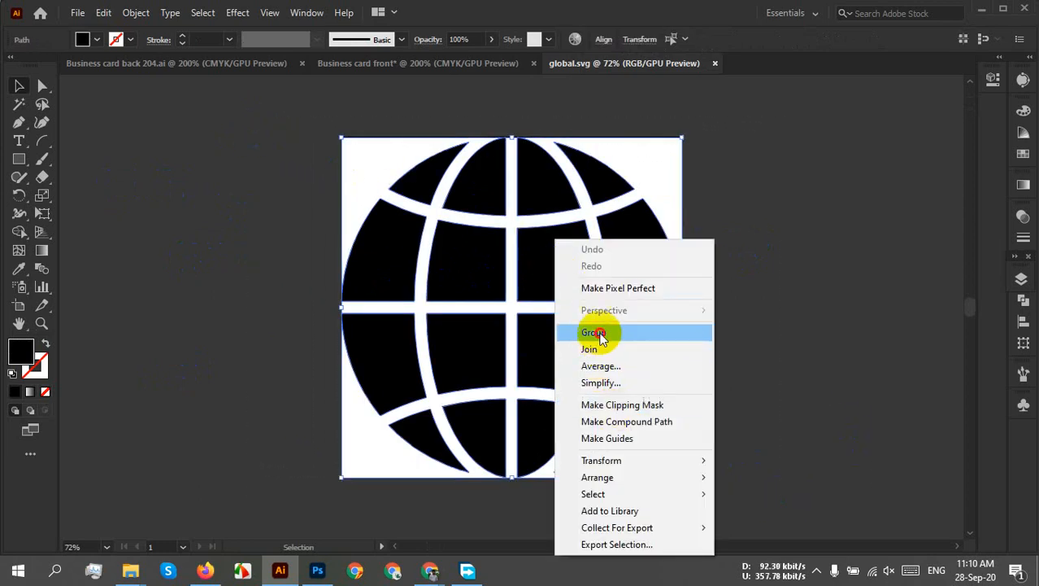
left_click(596, 331)
left_click(746, 323)
Move the grouped globe into the business card front, shrink it and place it lower left
left_click_drag(626, 265, 469, 245)
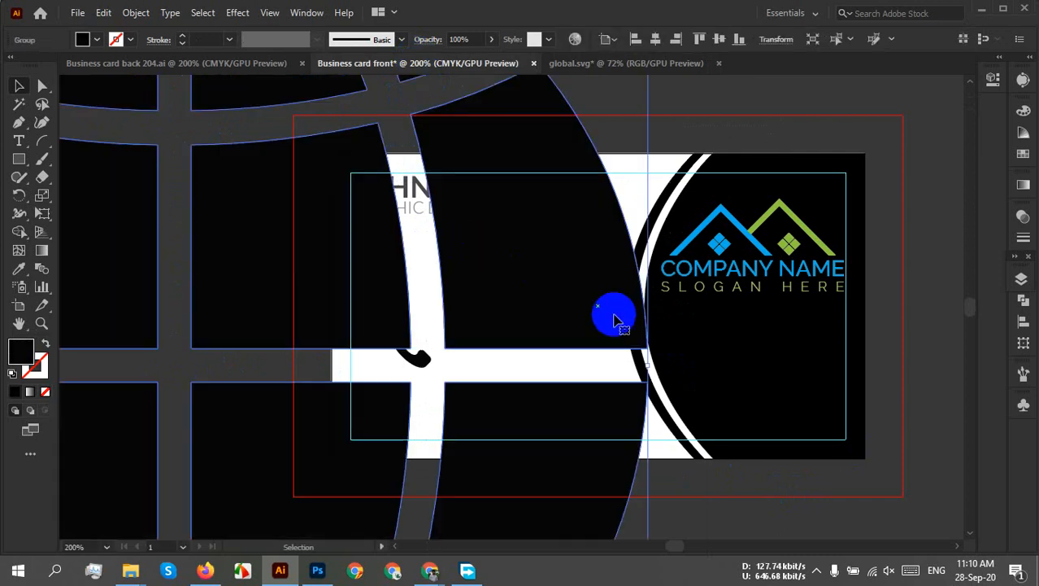
scroll(624, 340, "down", 3)
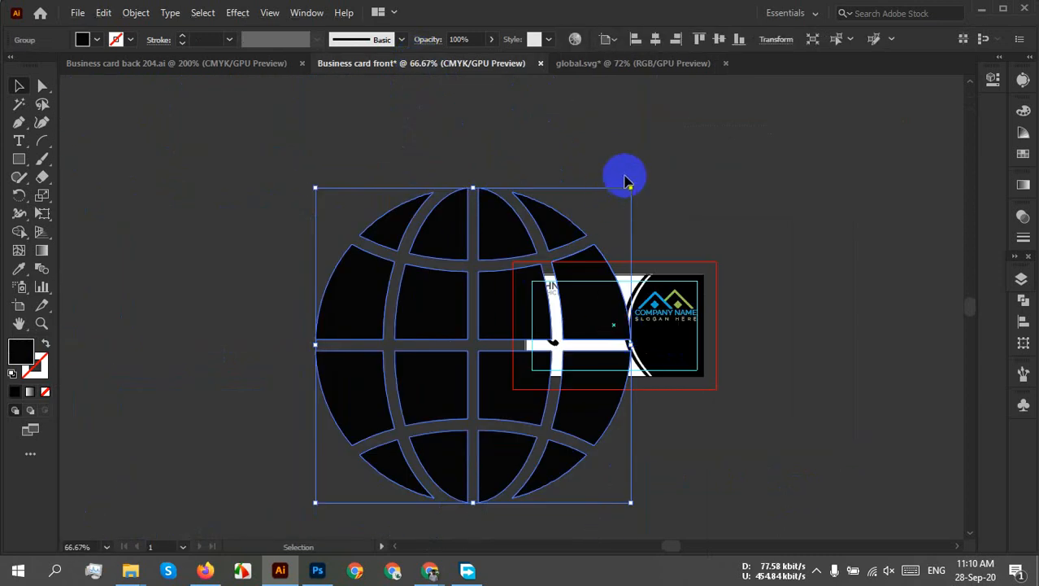
left_click_drag(631, 192, 403, 482)
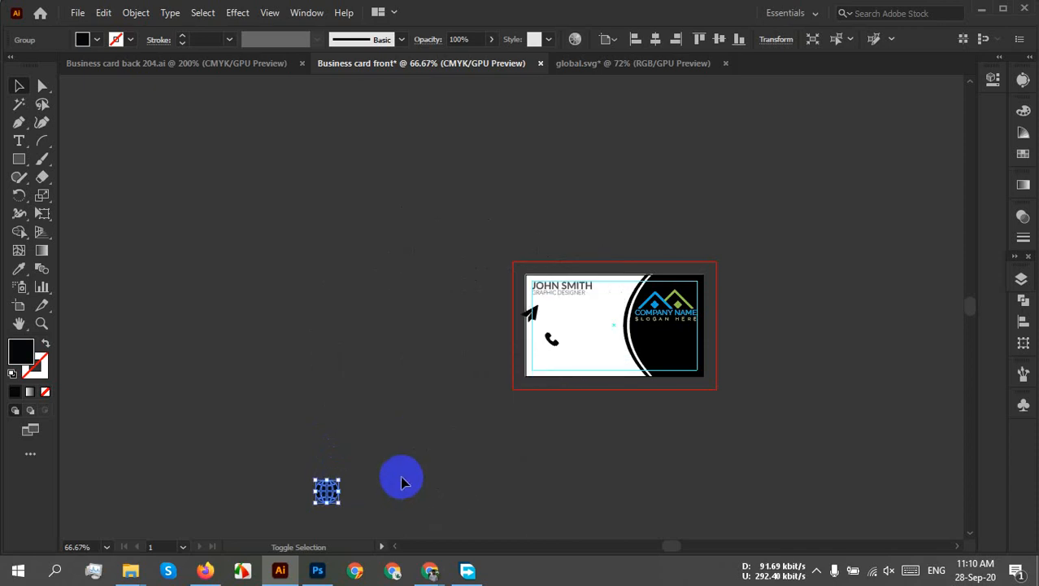
left_click_drag(326, 492, 548, 371)
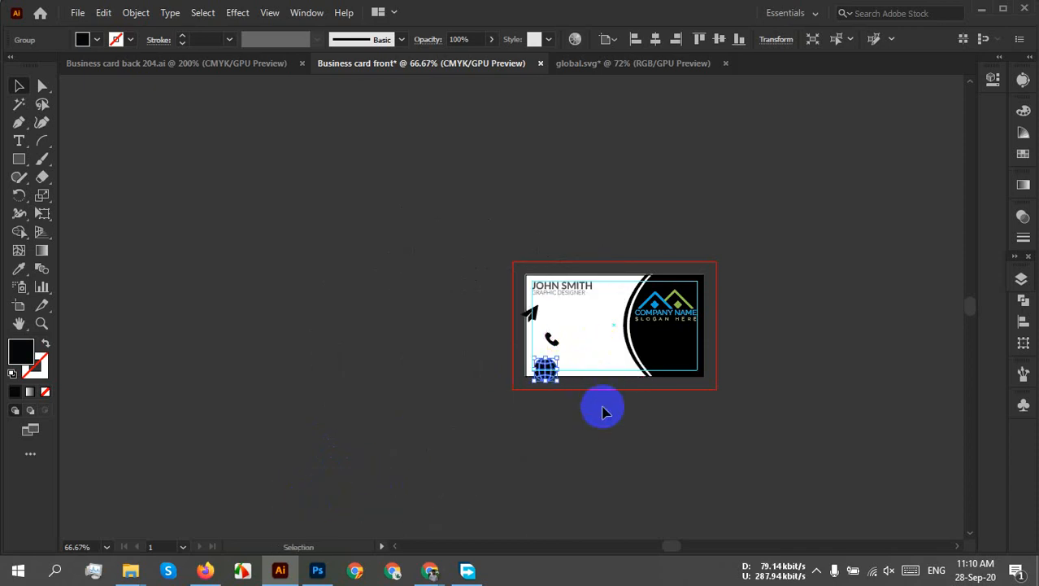
left_click(204, 571)
left_click(865, 123)
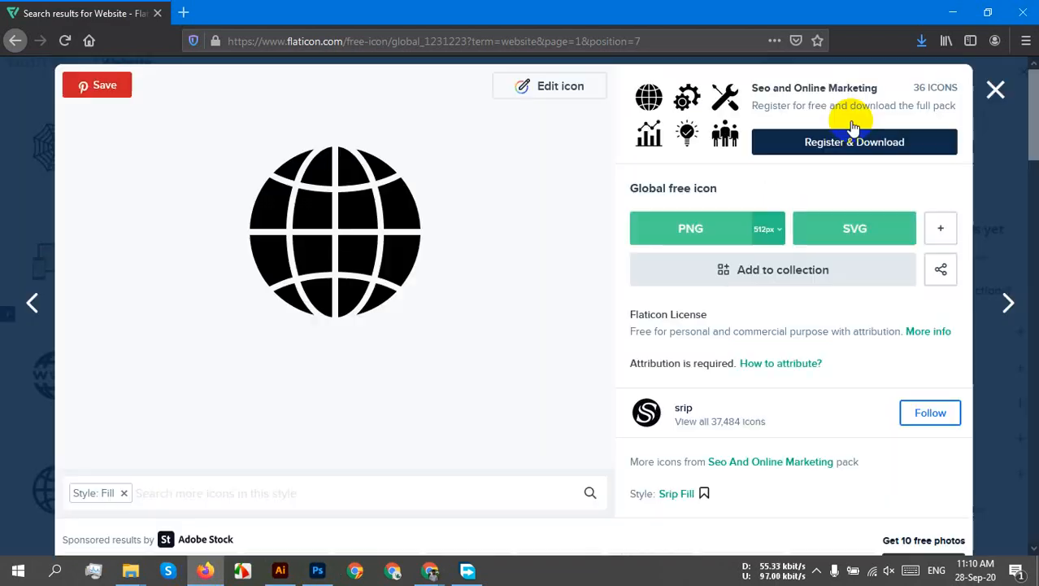
Replace the Flaticon search with 'home' and browse the results
left_click(994, 93)
scroll(349, 220, "up", 3)
left_click(232, 122)
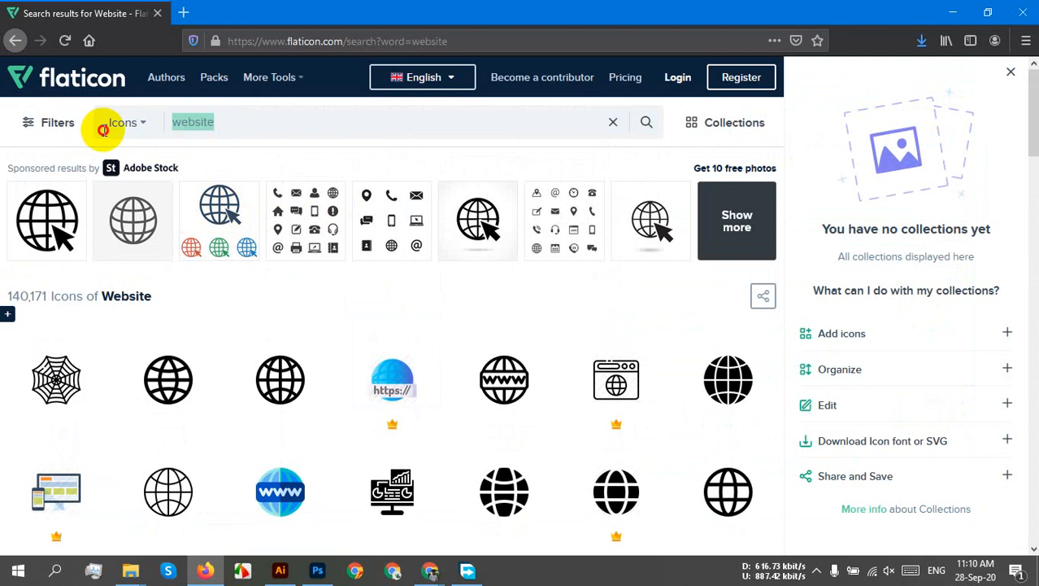
type("home")
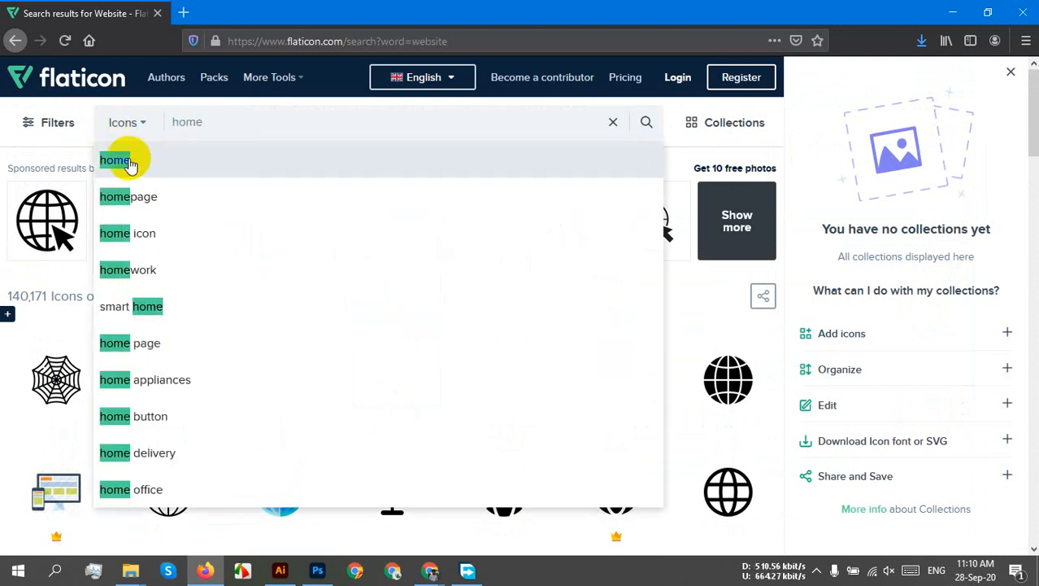
left_click(128, 160)
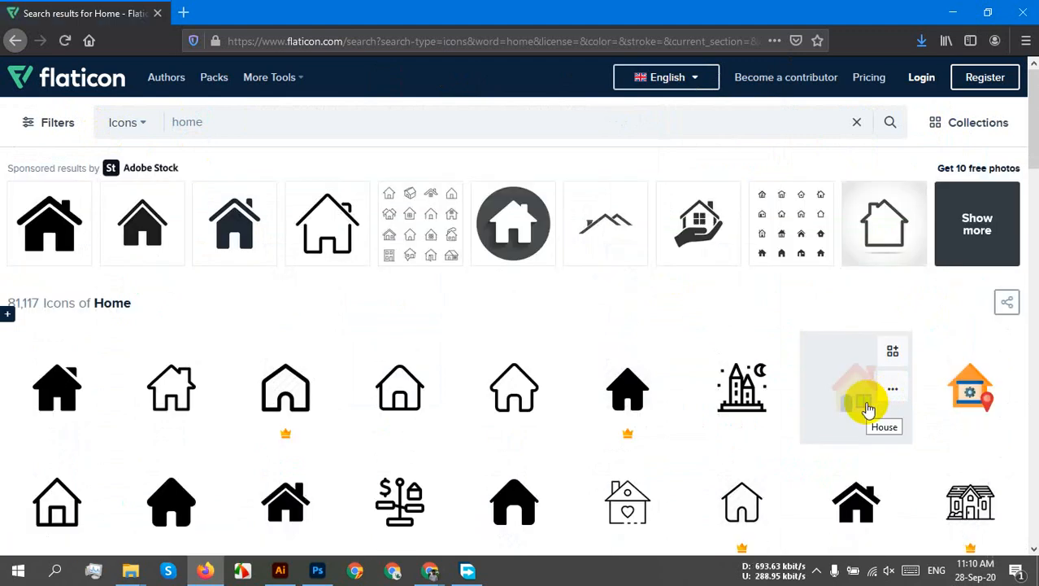
scroll(867, 408, "down", 3)
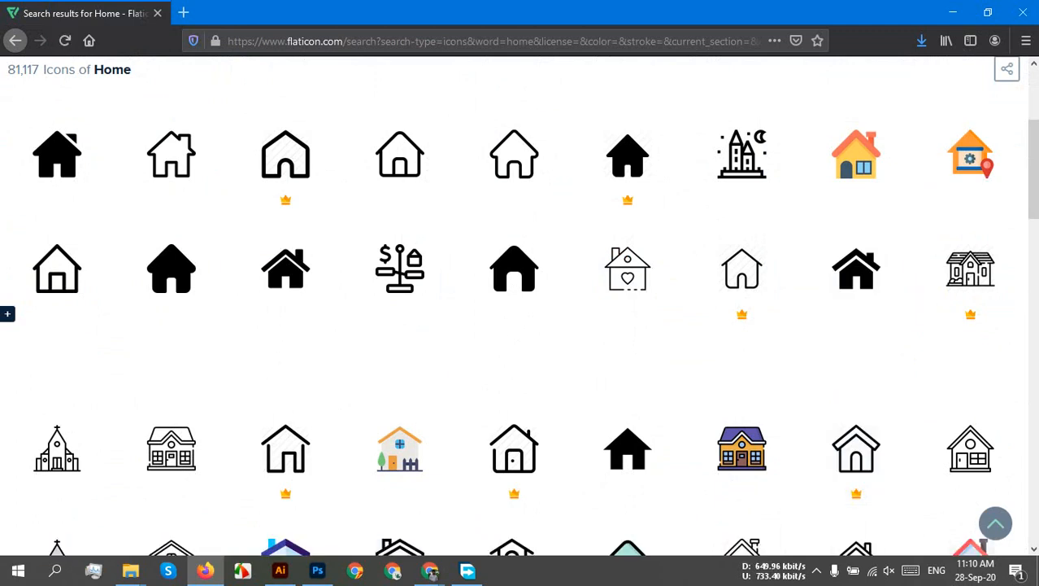
Download the solid house icon as SVG and open home.svg in Illustrator 2020
left_click(847, 284)
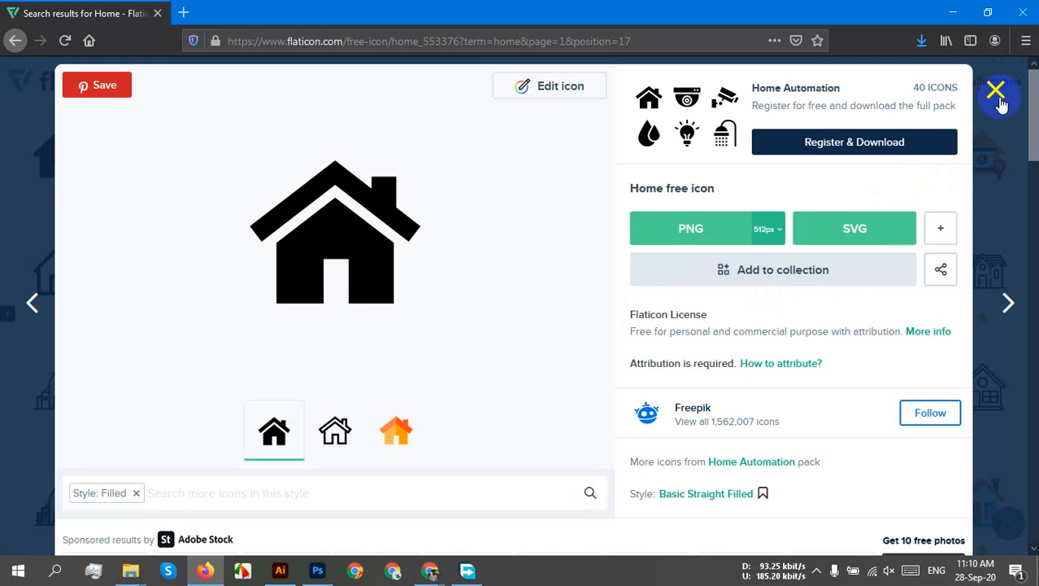
left_click(860, 235)
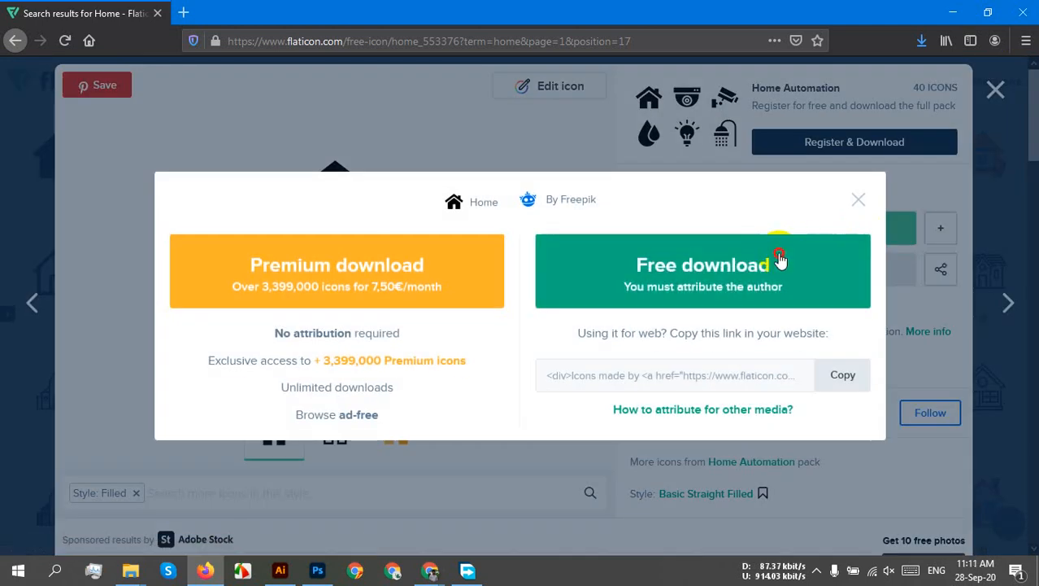
left_click(726, 265)
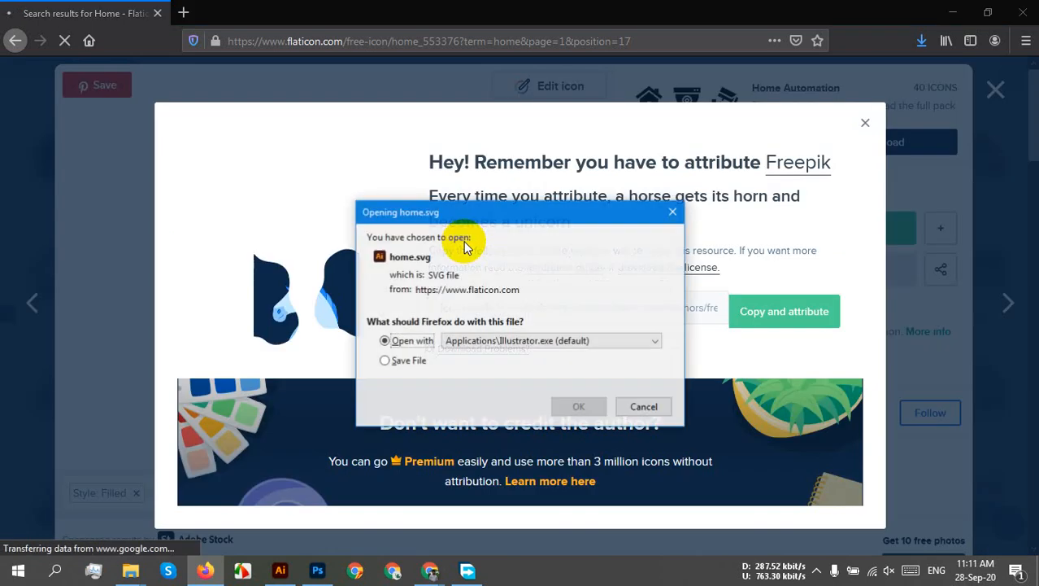
left_click(480, 346)
left_click(495, 376)
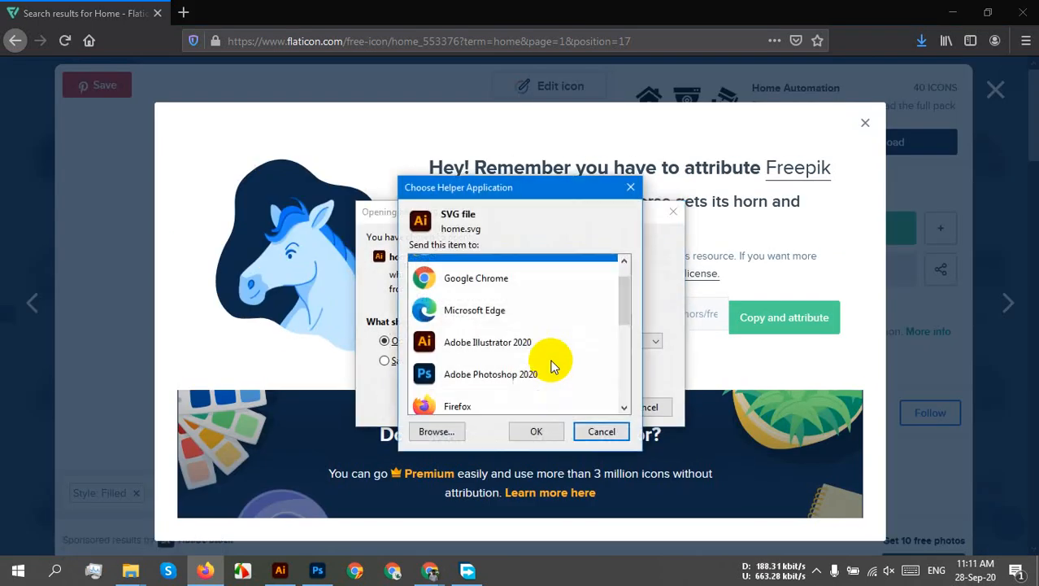
scroll(514, 335, "down", 5)
scroll(514, 335, "up", 3)
left_click(492, 303)
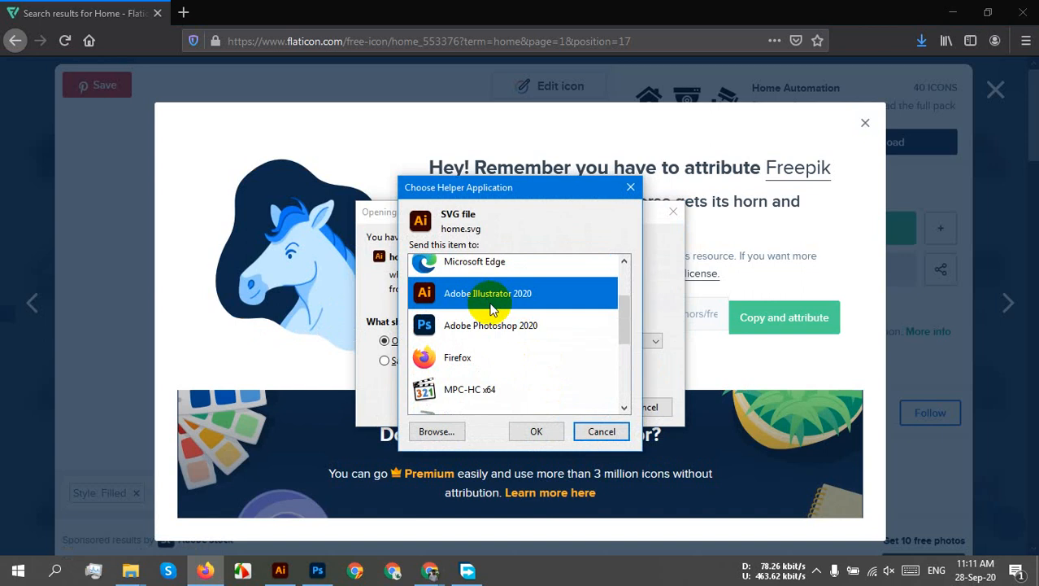
left_click(537, 431)
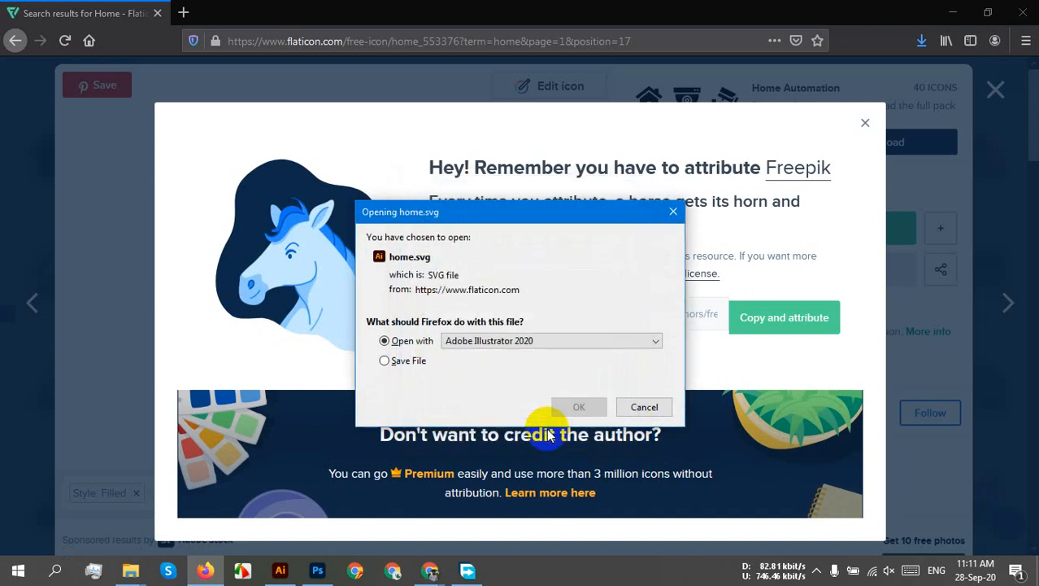
left_click(572, 408)
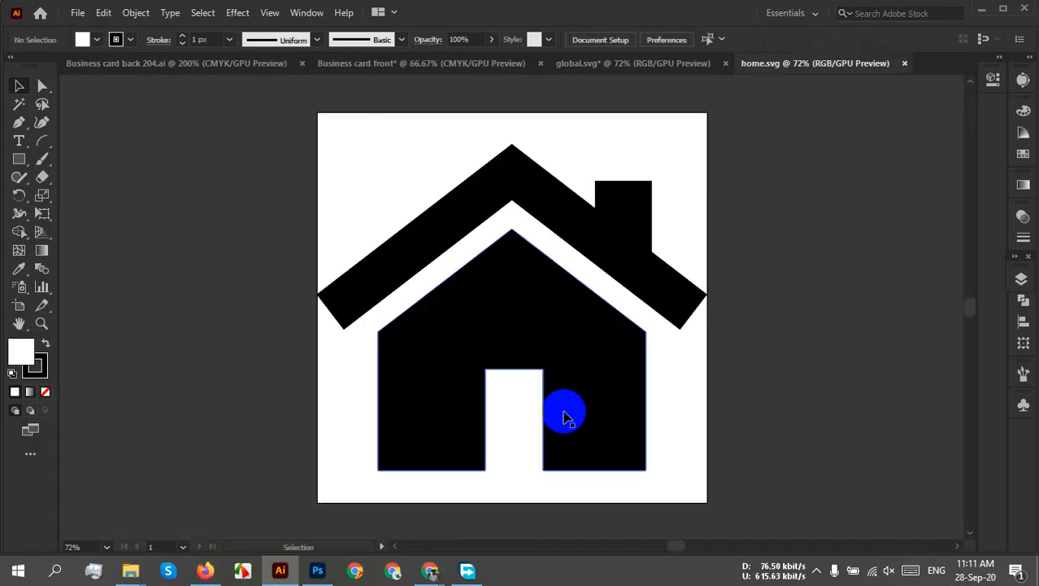
Group the house's roof and body, then shrink the house to a small icon
left_click(594, 348)
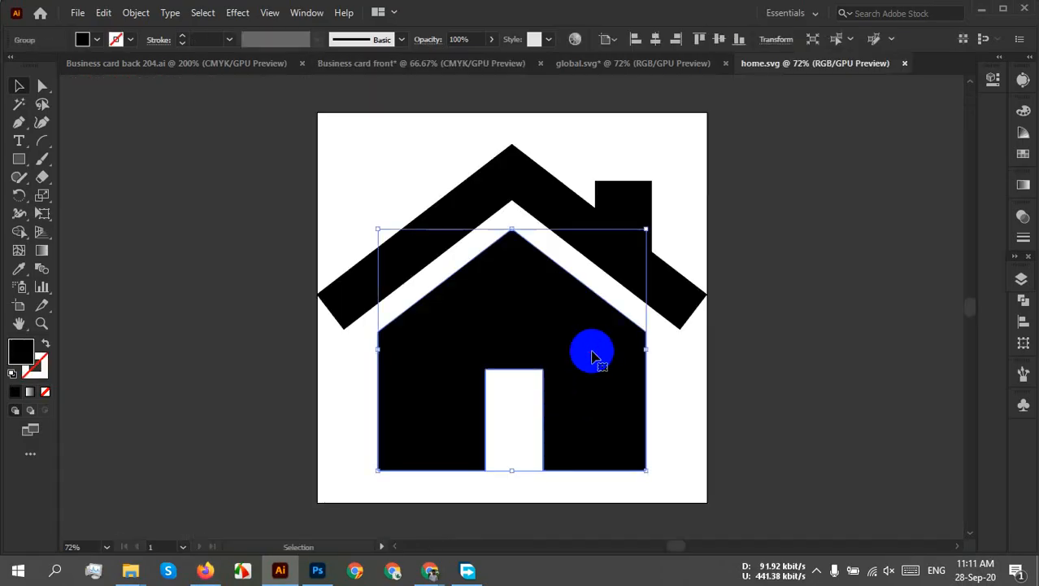
left_click(689, 291)
left_click(814, 259)
left_click_drag(750, 219, 505, 468)
right_click(567, 333)
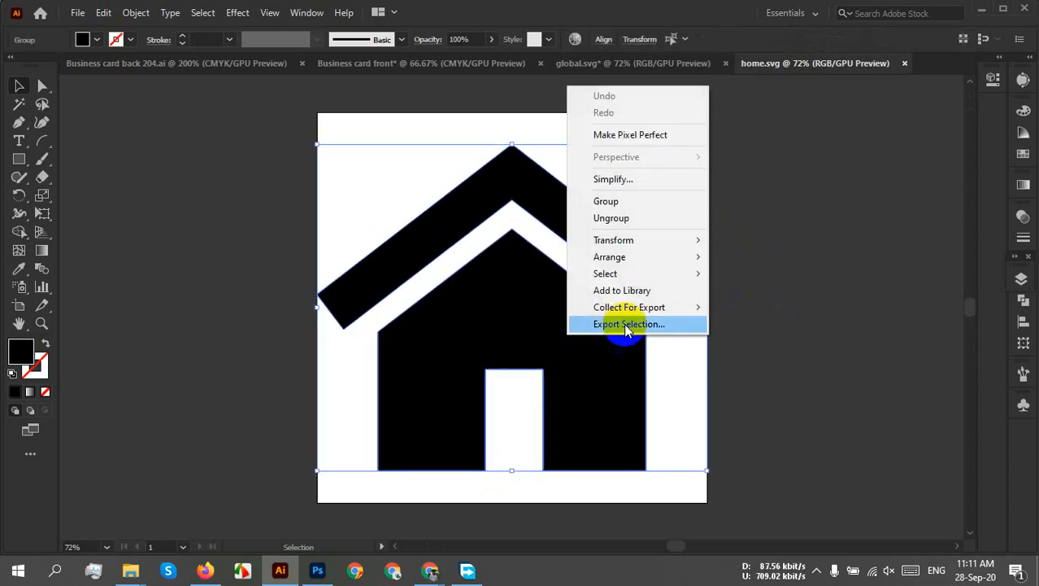
left_click(619, 199)
left_click(792, 227)
left_click(645, 256)
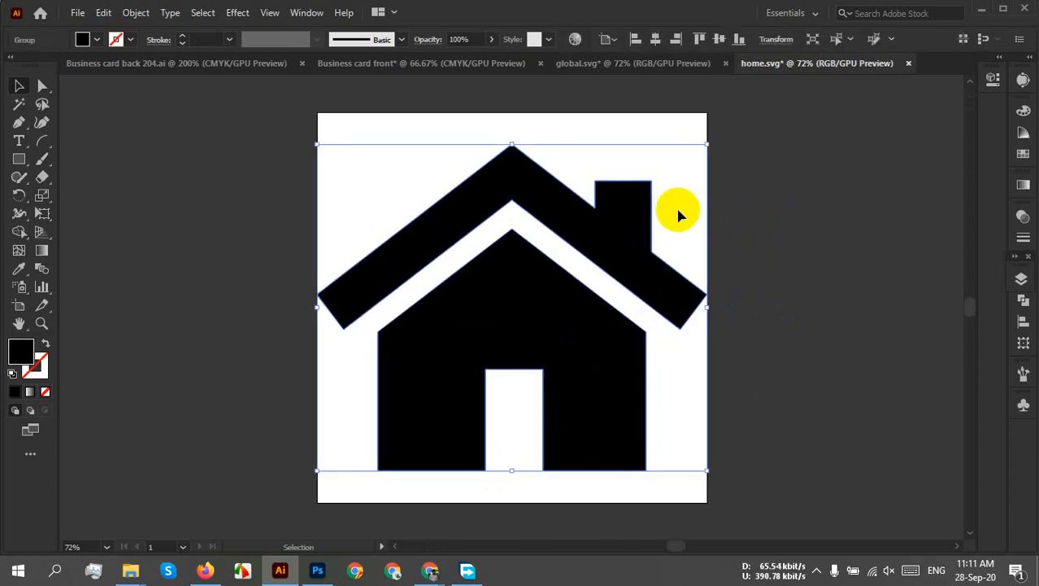
left_click_drag(710, 147, 481, 355)
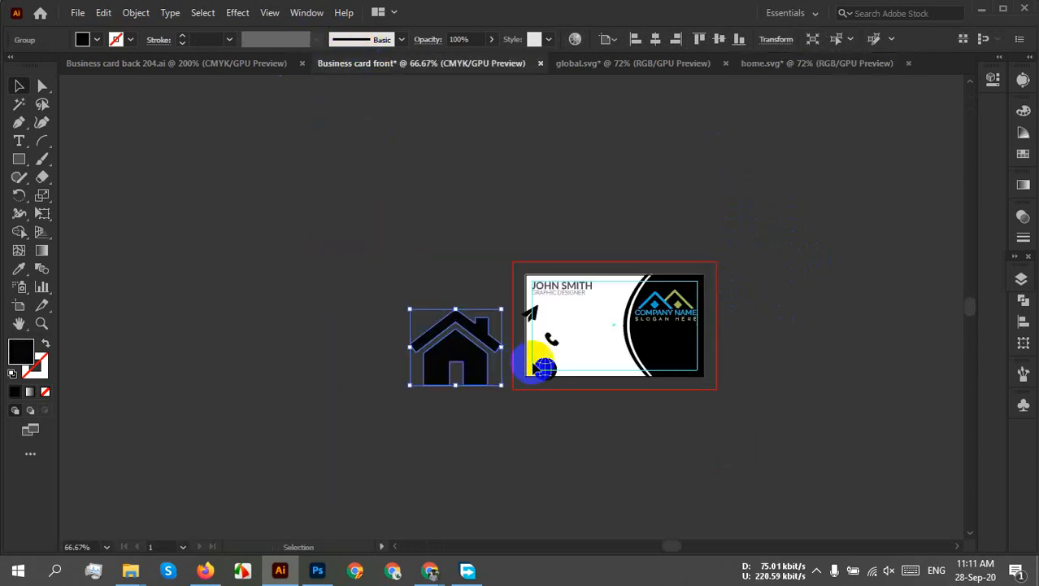
Close home.svg and global.svg without saving and return to the browser
left_click(908, 63)
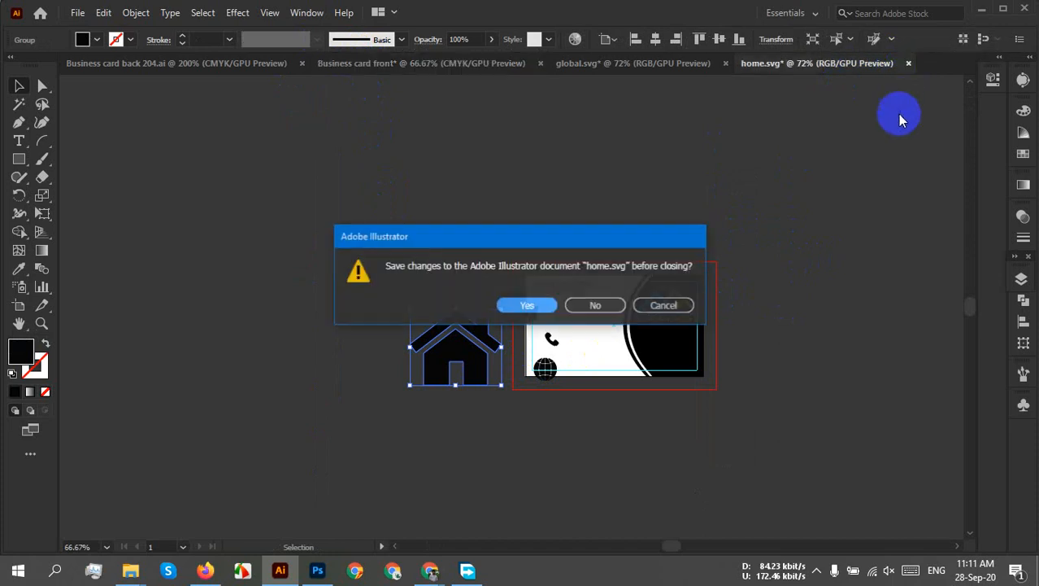
left_click(602, 306)
left_click(726, 64)
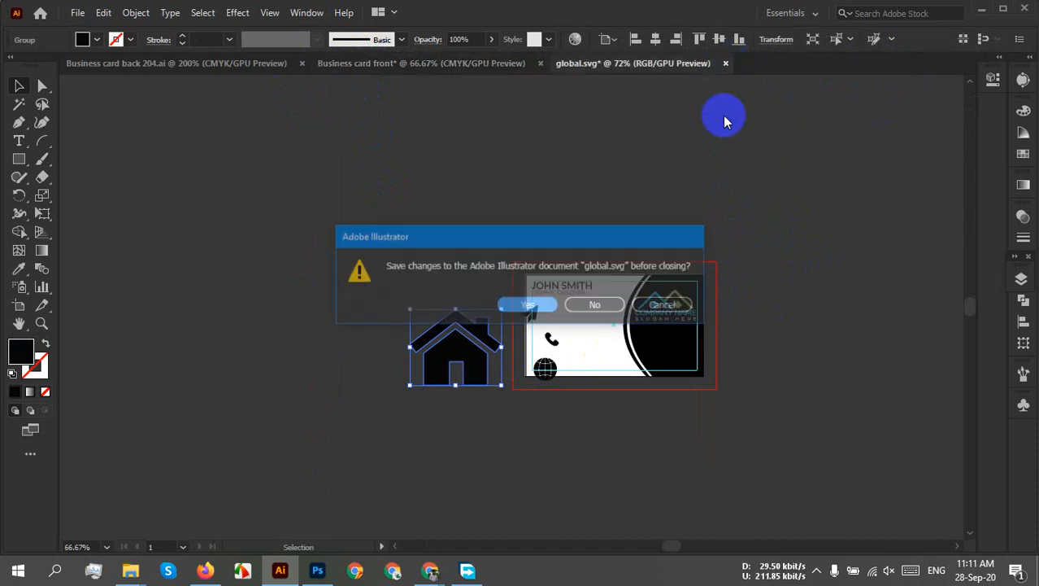
left_click(599, 304)
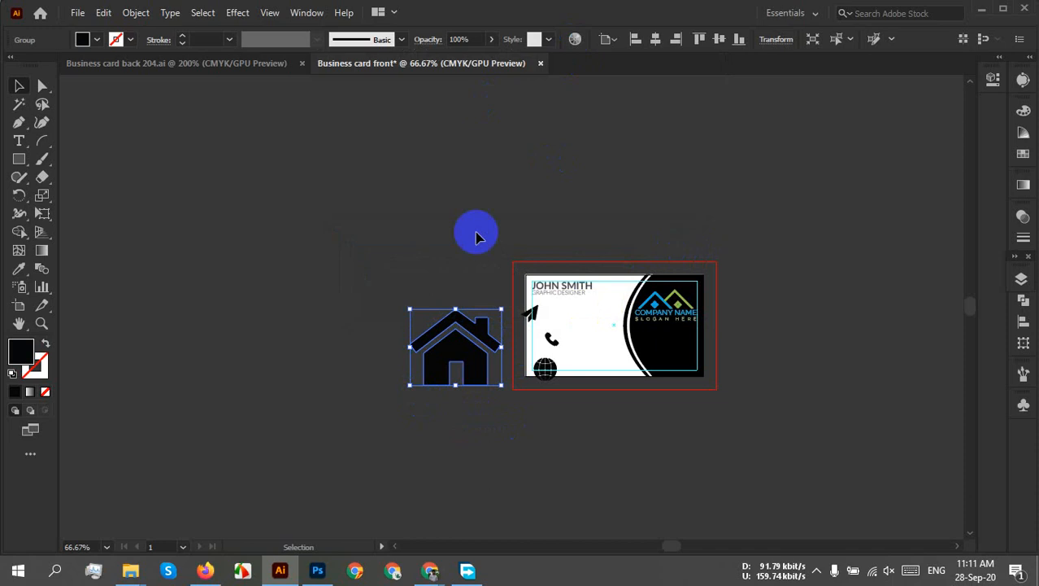
left_click(205, 570)
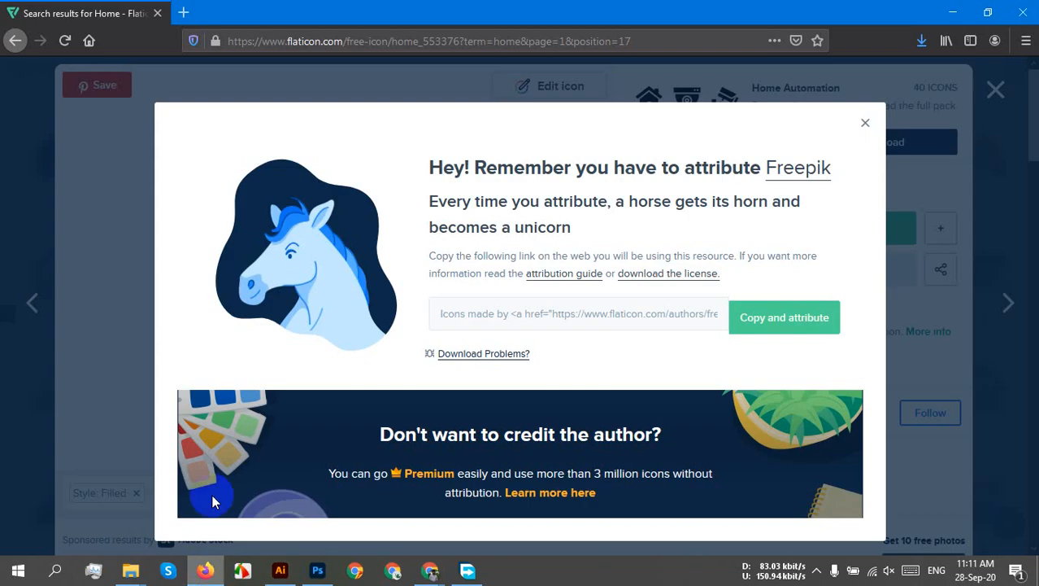
Replace the Flaticon search term 'home' with 'cell' and search for cellphone icons
left_click(865, 126)
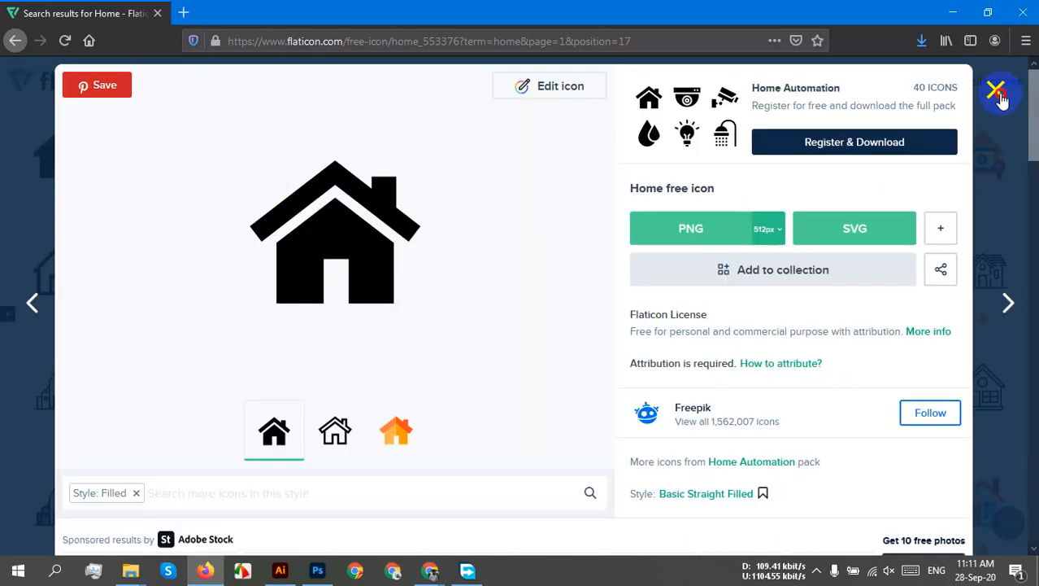
left_click(999, 96)
scroll(268, 202, "up", 3)
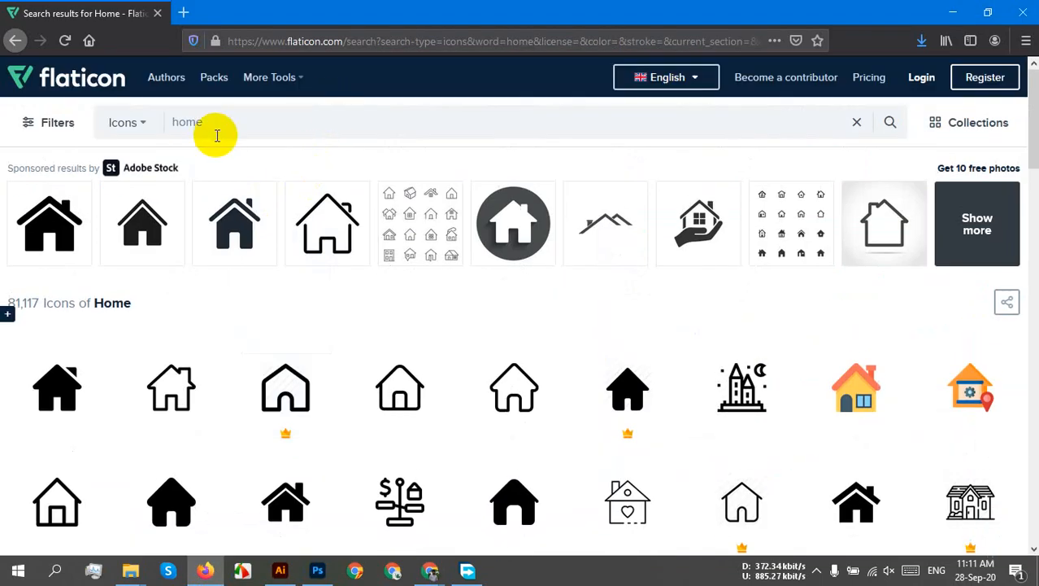
left_click_drag(163, 124, 204, 120)
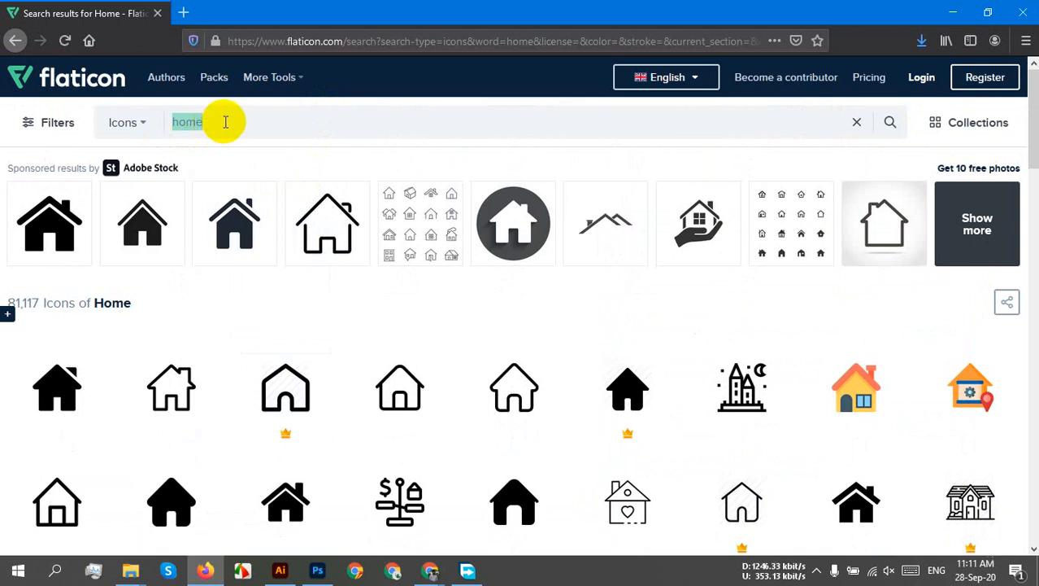
type("cel")
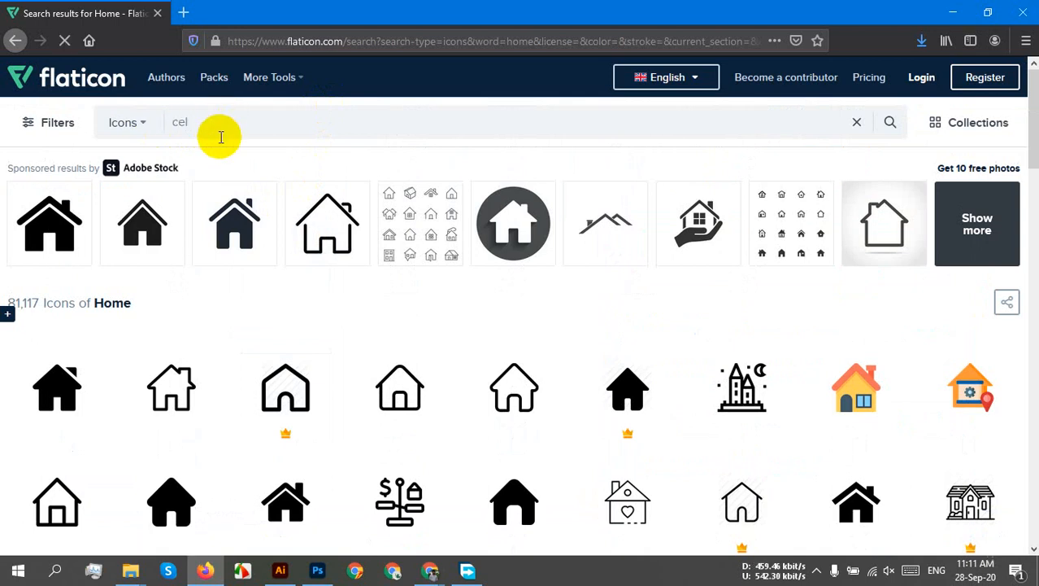
type("l")
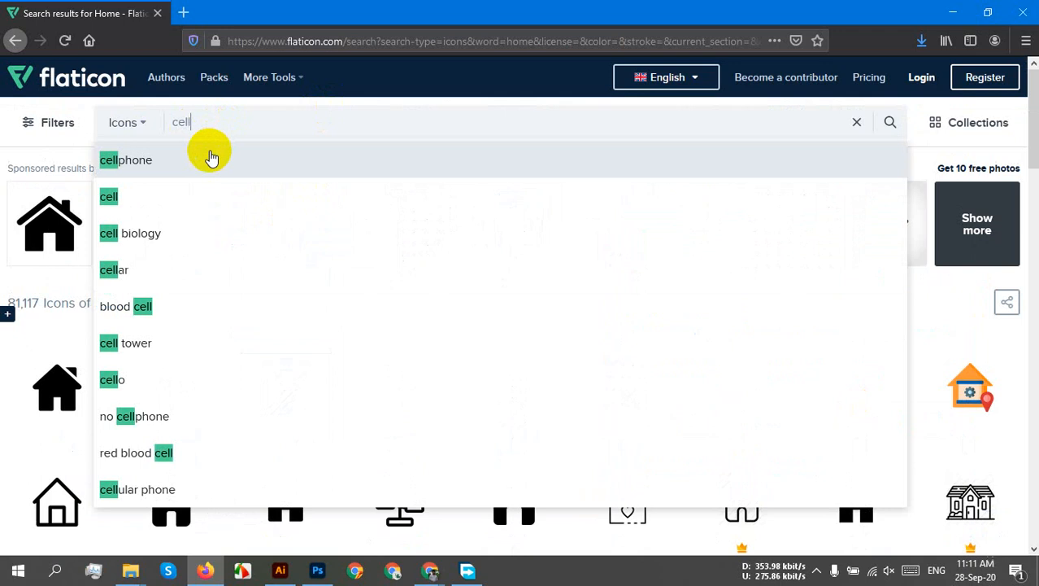
left_click(210, 161)
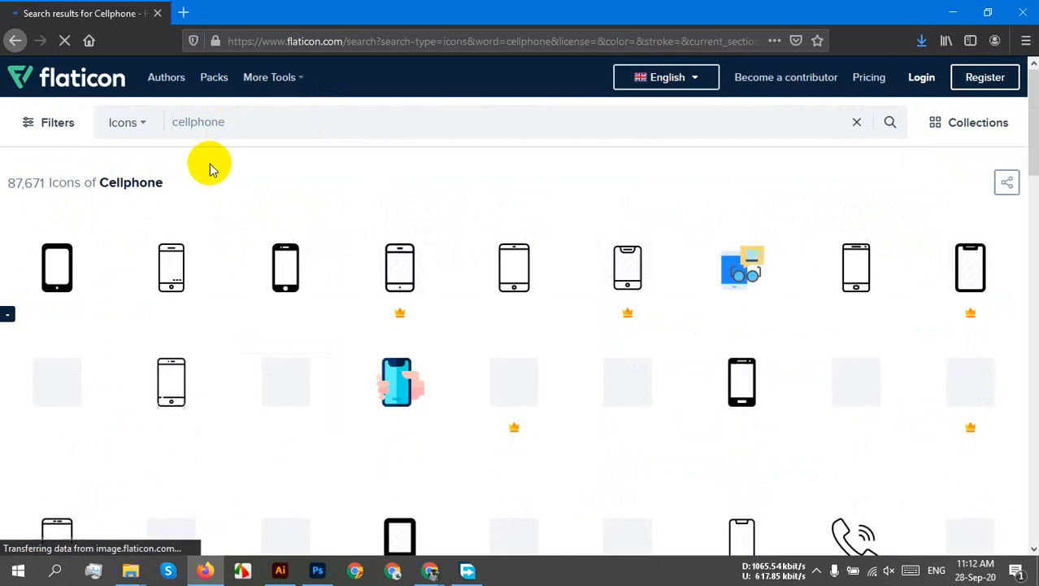
scroll(503, 305, "down", 2)
scroll(456, 276, "up", 1)
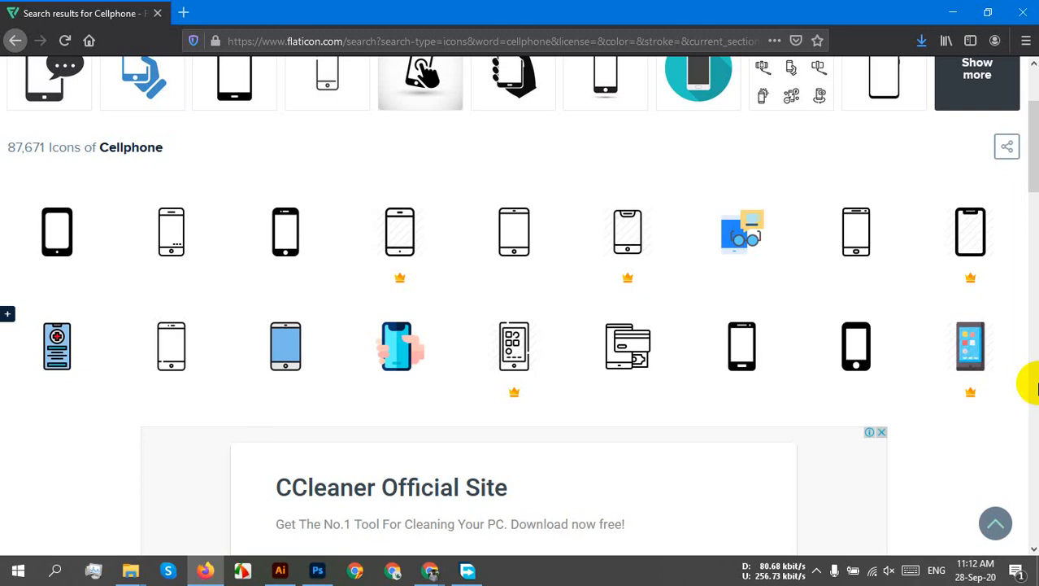
Download the first cellphone icon as SVG and open phone.svg in Illustrator 2020
left_click(51, 239)
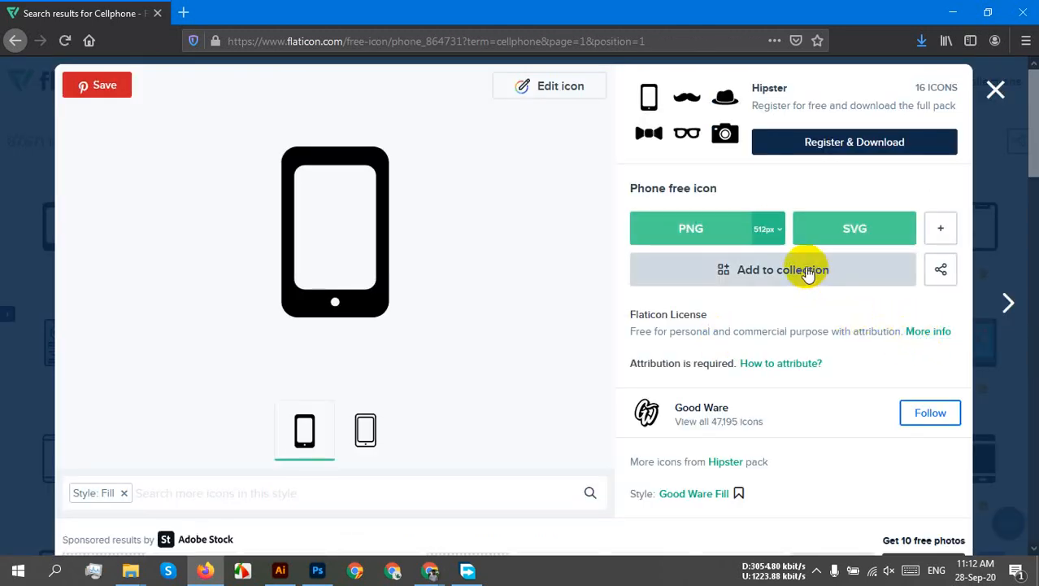
left_click(852, 232)
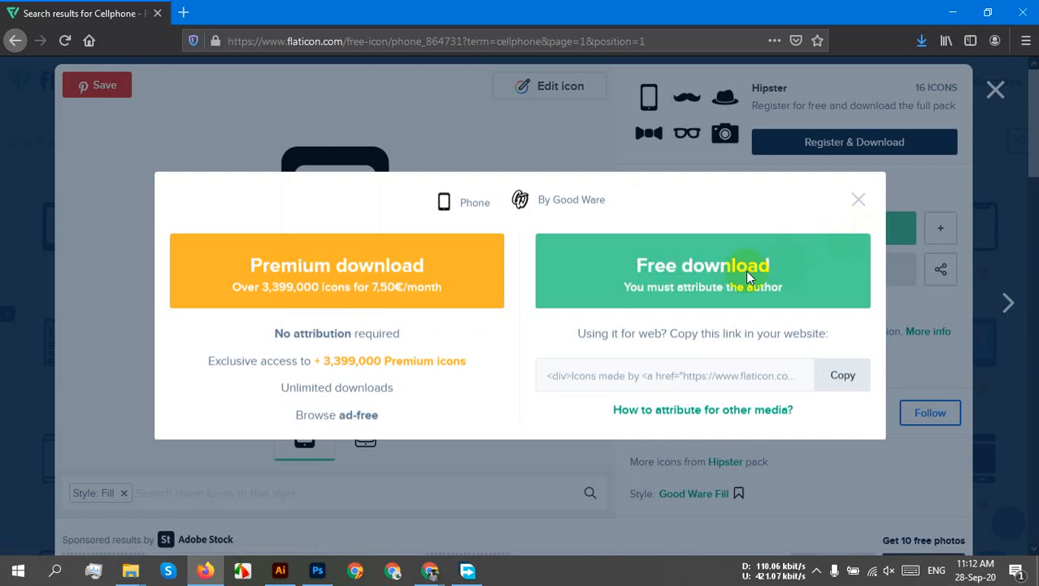
left_click(737, 275)
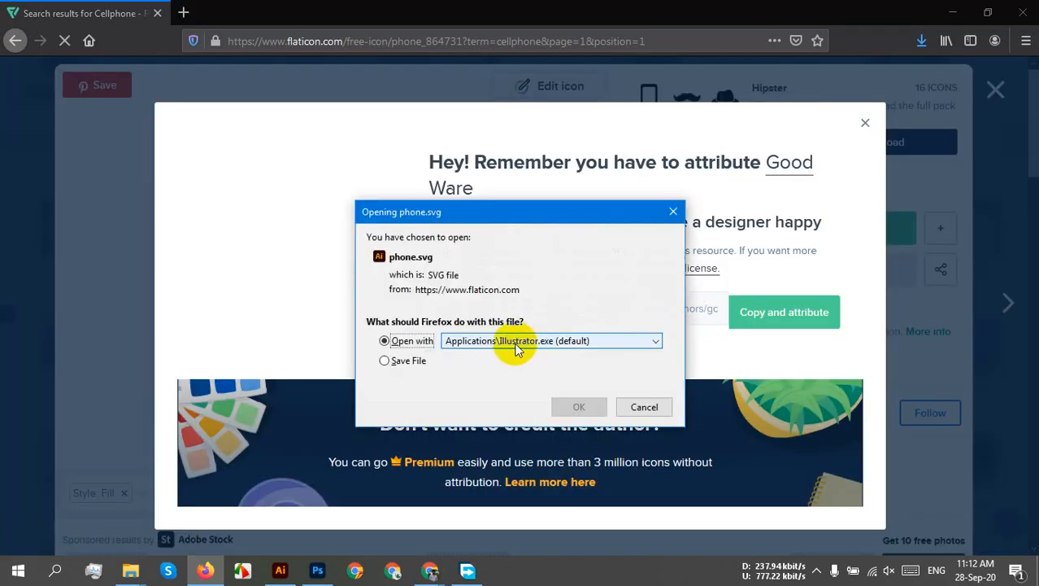
left_click(507, 341)
left_click(487, 378)
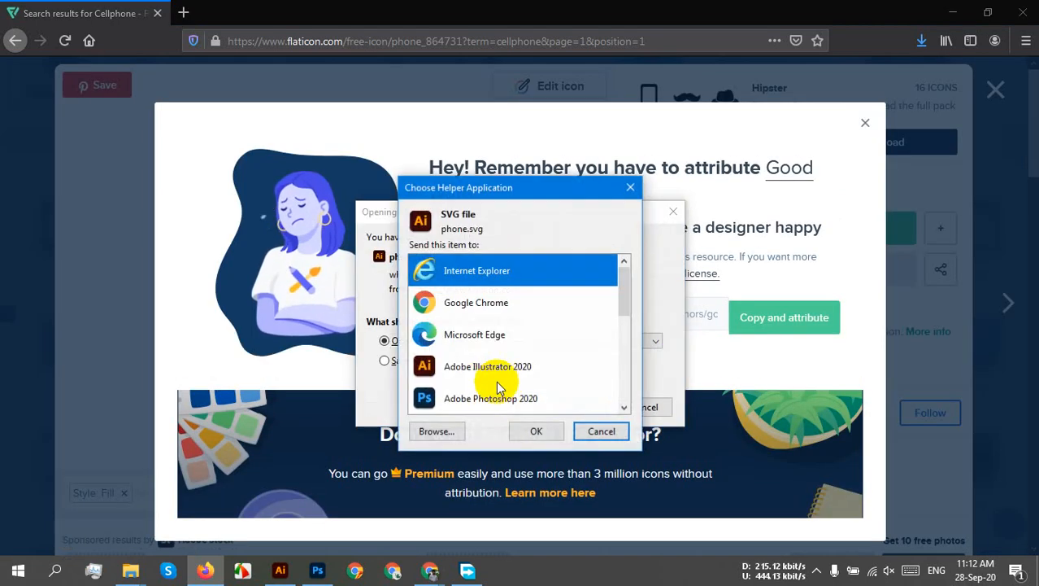
left_click(488, 366)
left_click(534, 431)
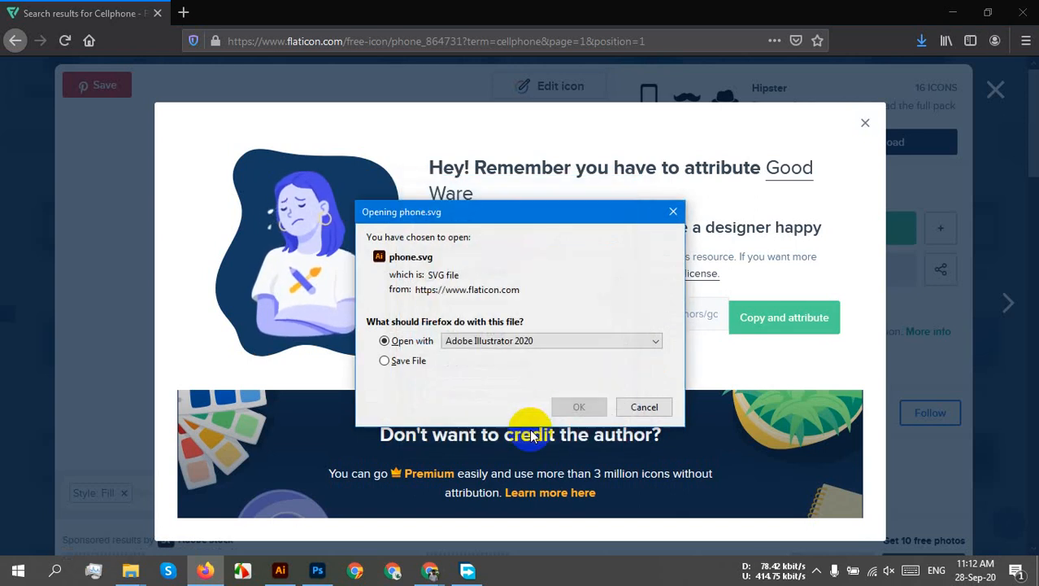
left_click(578, 407)
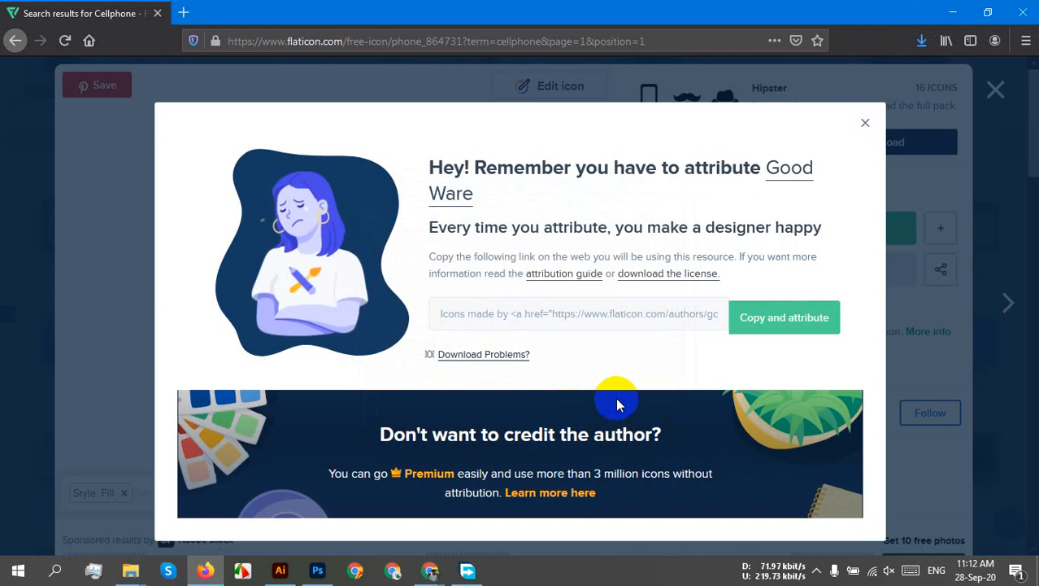
left_click(867, 126)
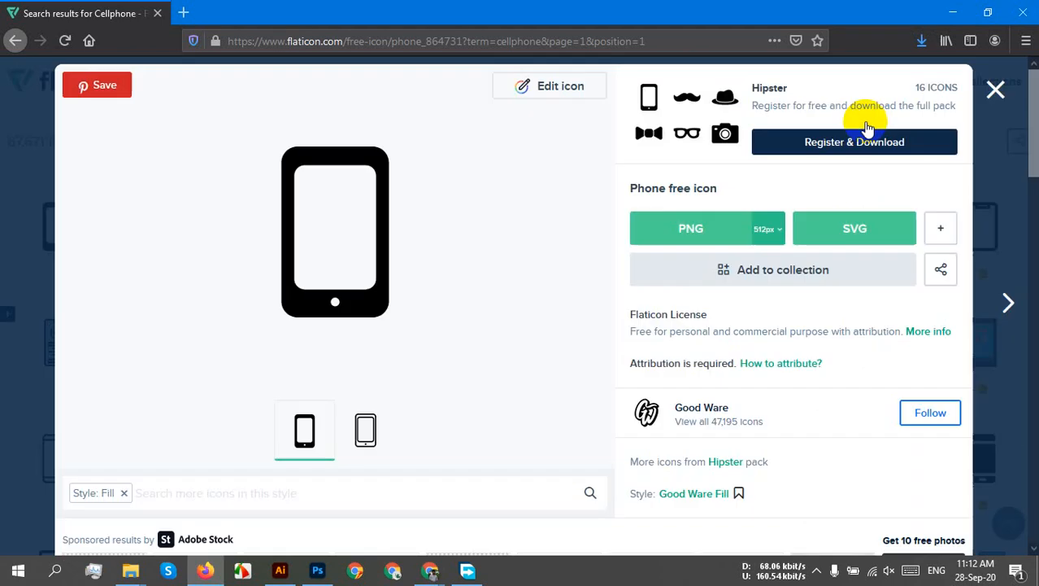
left_click(846, 236)
left_click(280, 570)
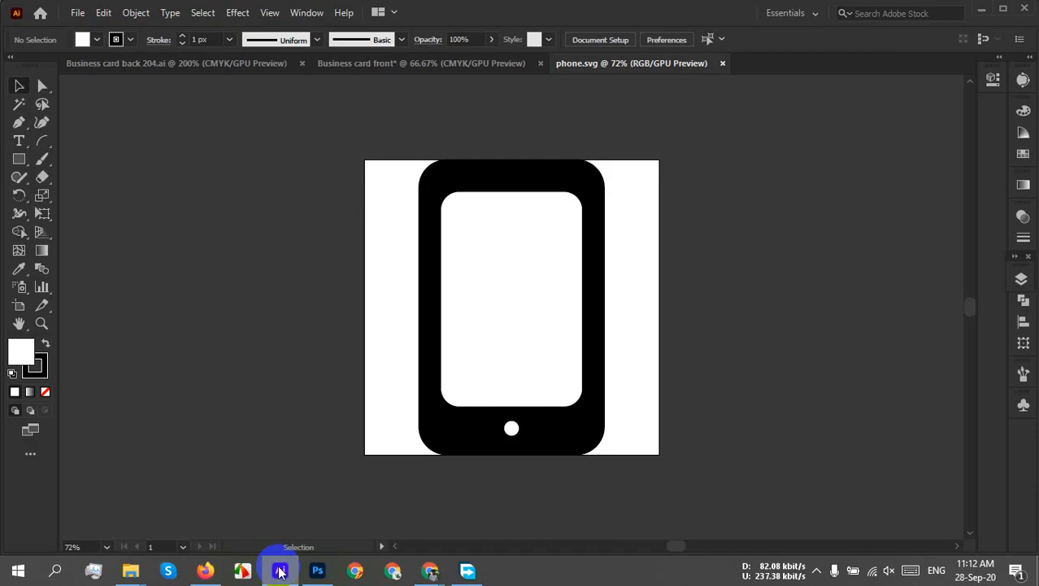
Shrink the phone icon, move it into the card front file, and close phone.svg unsaved
left_click(453, 370)
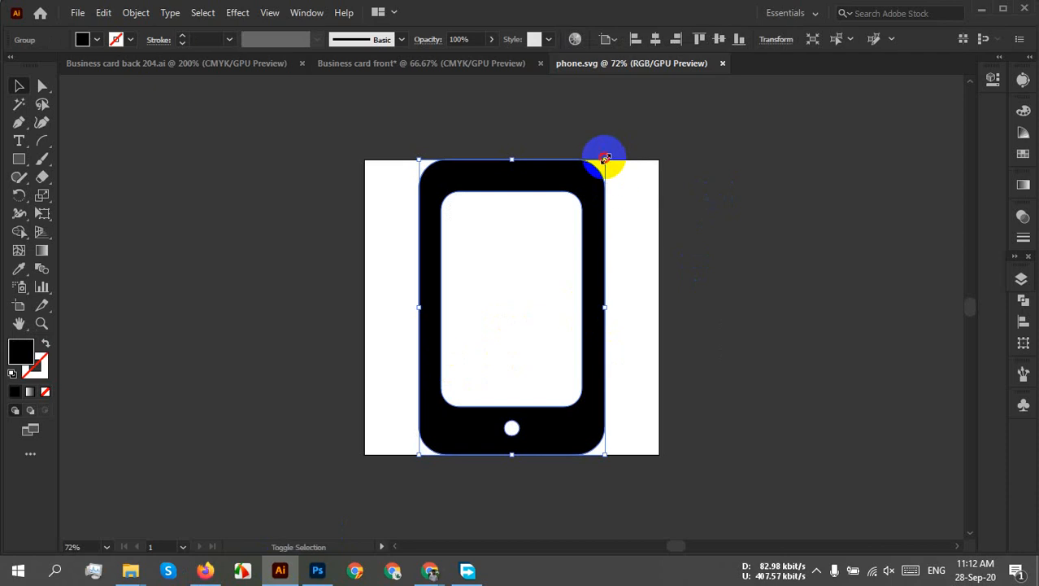
left_click_drag(604, 157, 473, 378)
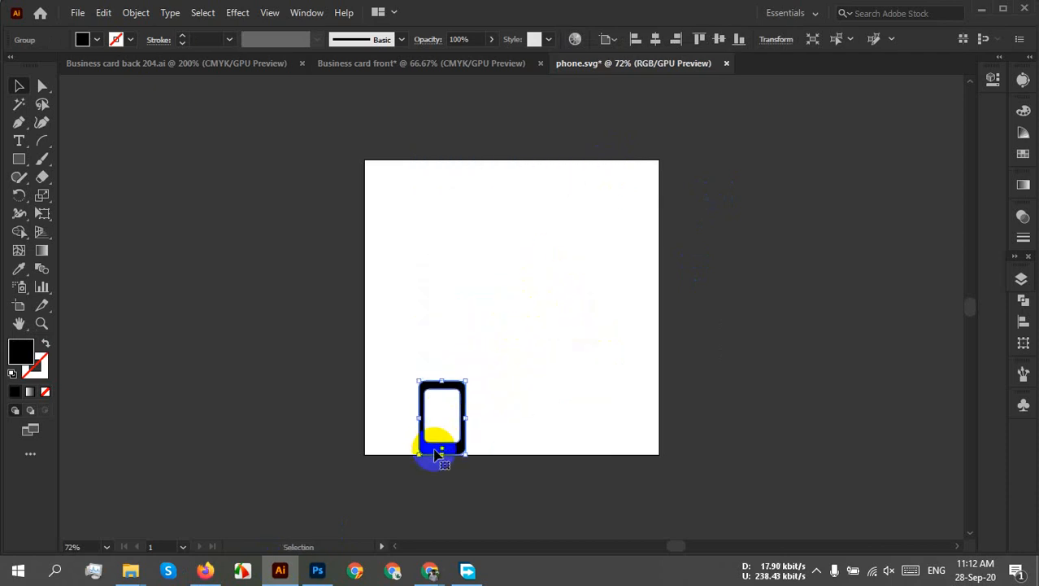
left_click_drag(437, 456, 423, 216)
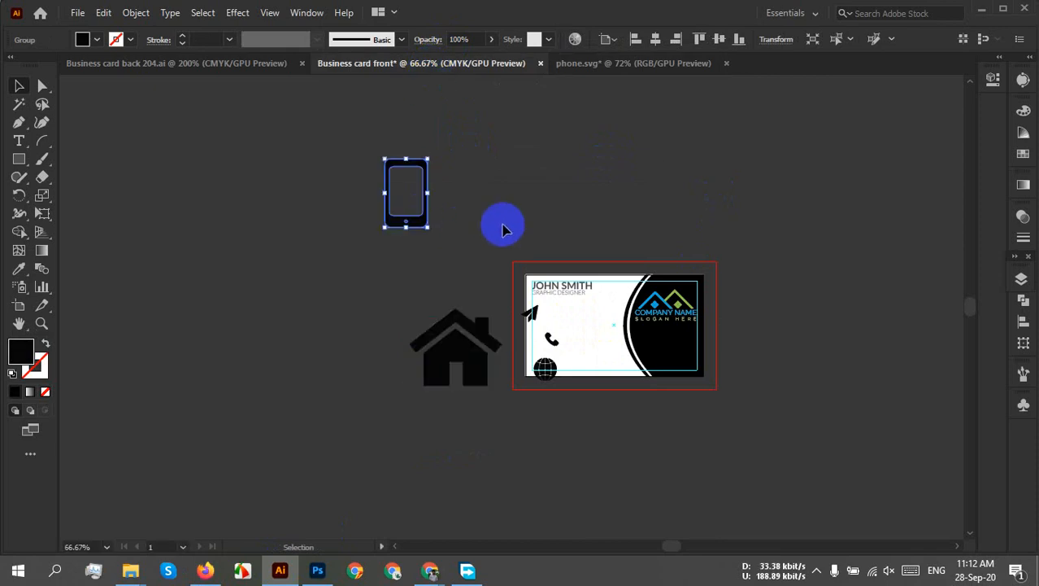
left_click(727, 63)
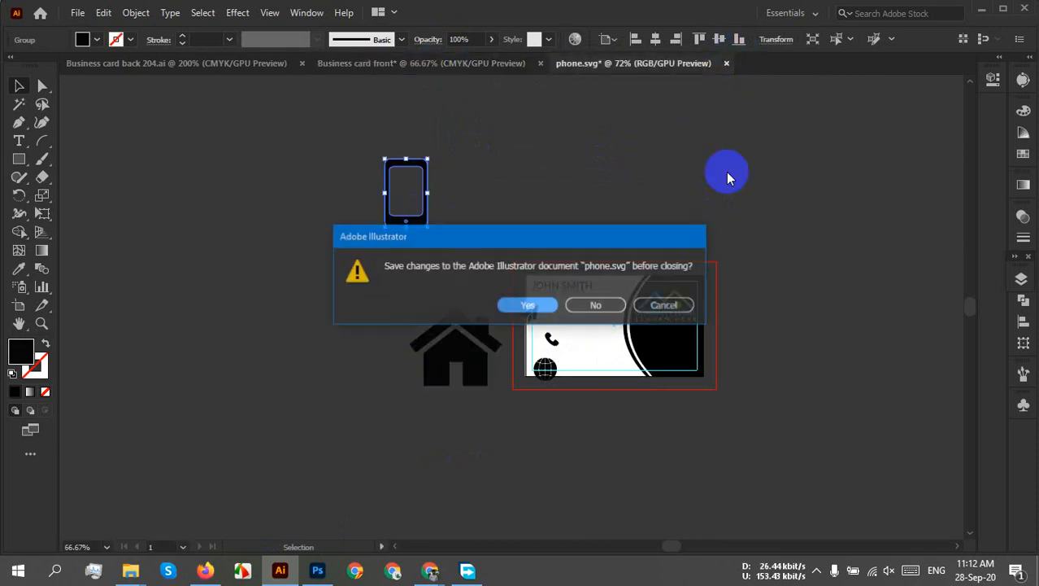
left_click(597, 306)
Arrange the globe below the house and the handset, plane and phone above it
scroll(407, 344, "up", 5)
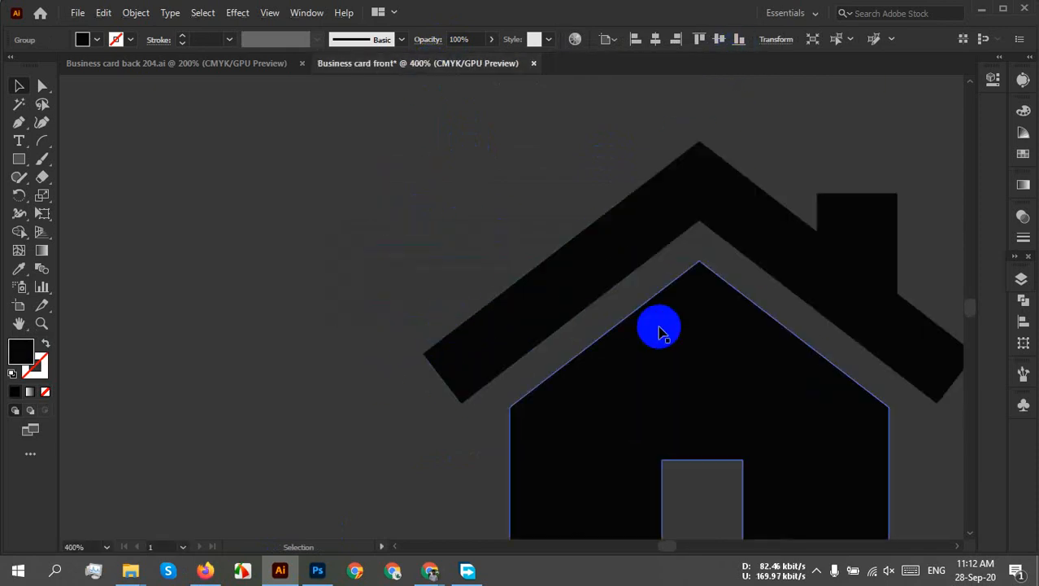
scroll(674, 314, "down", 3)
left_click_drag(758, 319, 515, 318)
left_click_drag(647, 372, 554, 475)
left_click_drag(657, 313, 510, 203)
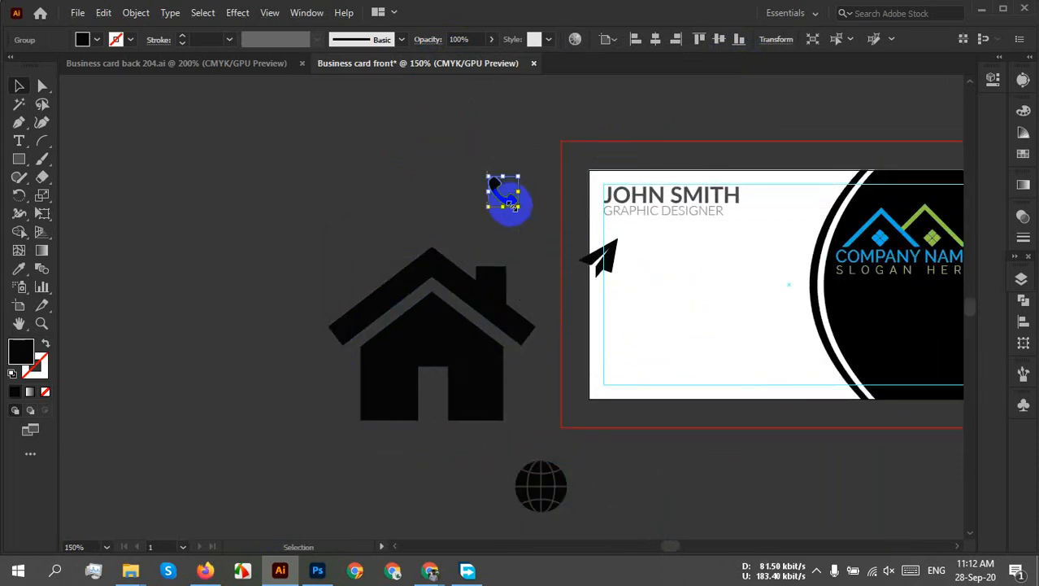
left_click_drag(607, 262, 416, 221)
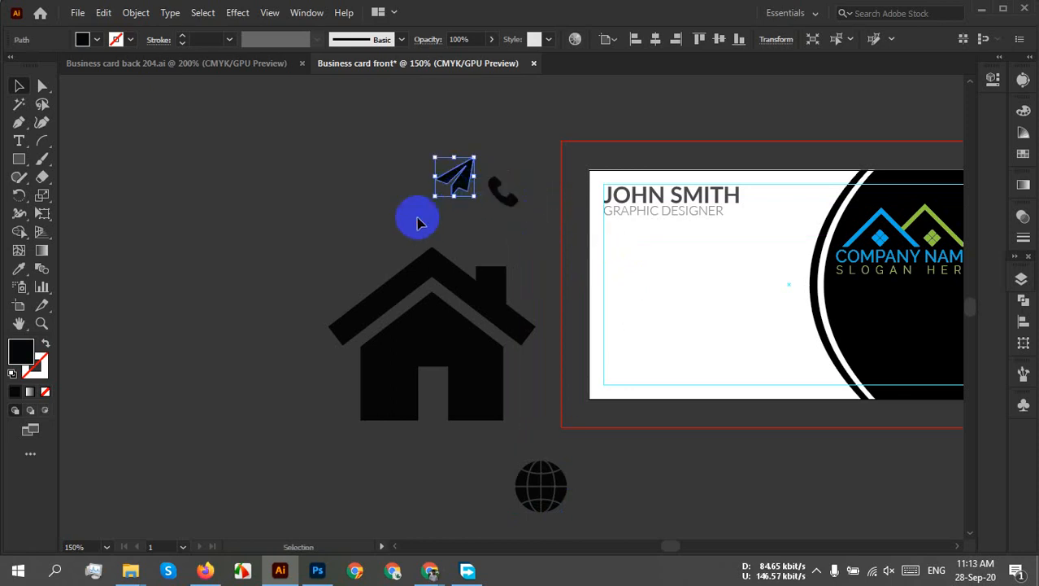
left_click_drag(354, 274, 506, 284)
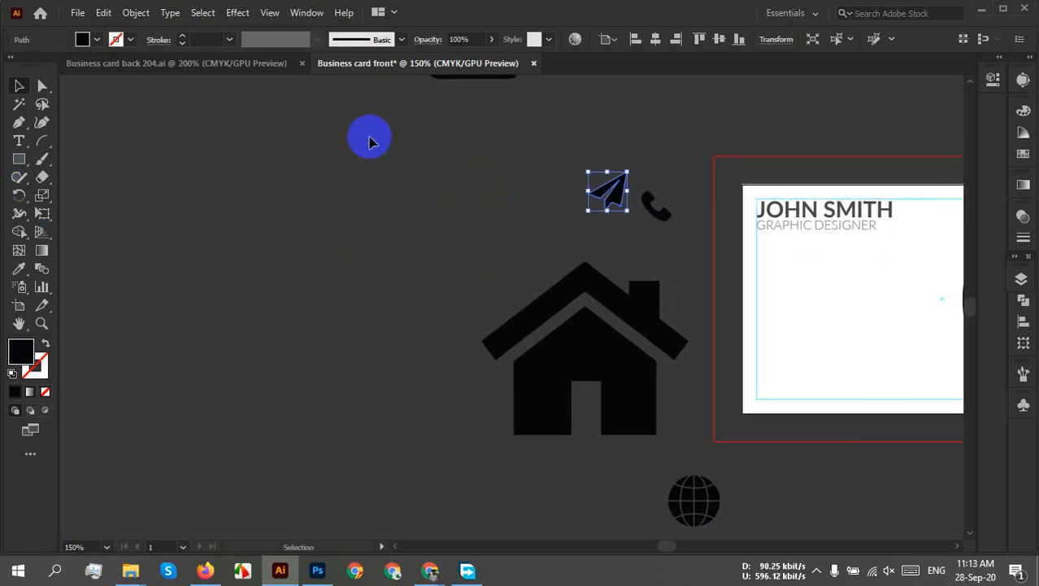
left_click_drag(468, 79, 383, 76)
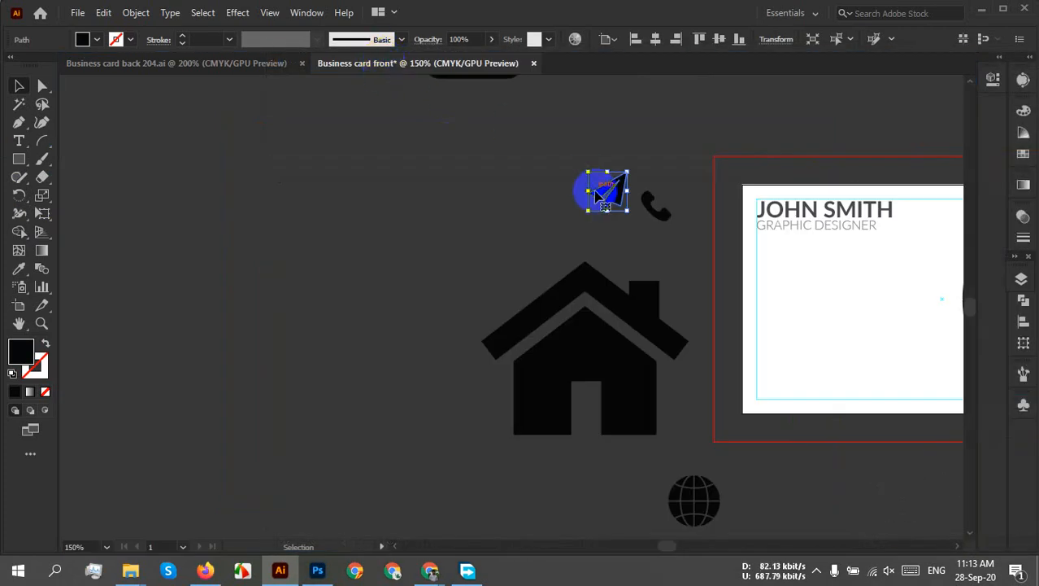
scroll(484, 162, "up", 2)
left_click_drag(483, 163, 653, 210)
scroll(371, 443, "down", 3)
scroll(365, 364, "right", 1)
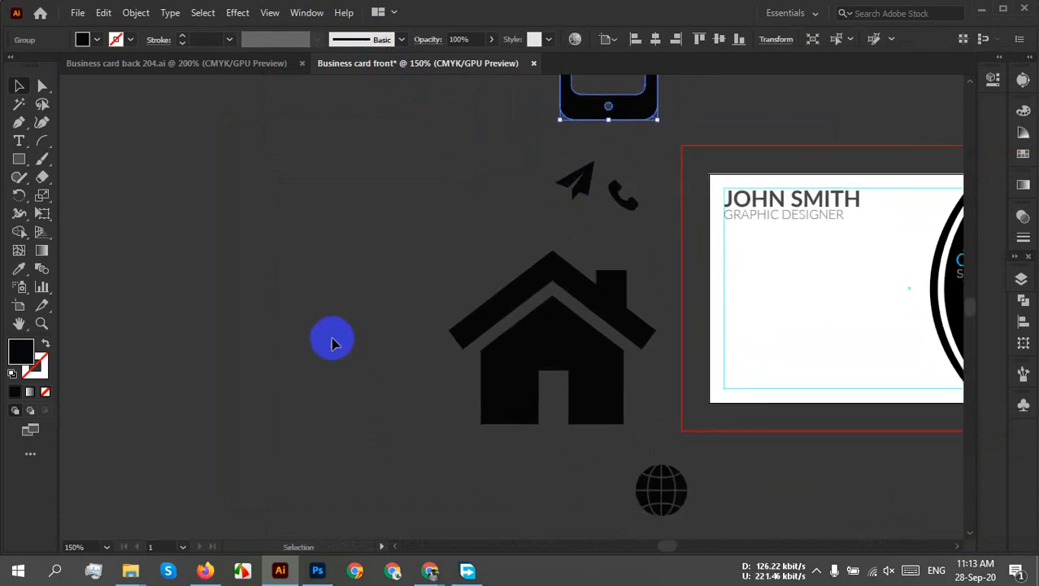
Show rulers, drag two vertical guides left of the house, and place the handset between them
key("ctrl+r")
key("v")
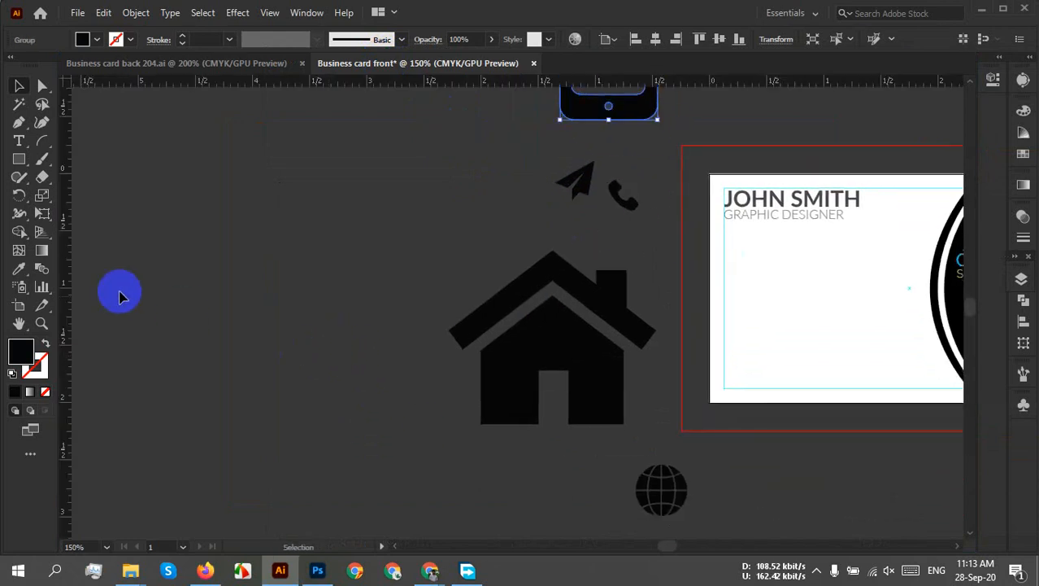
left_click_drag(68, 240, 246, 267)
left_click_drag(70, 304, 287, 303)
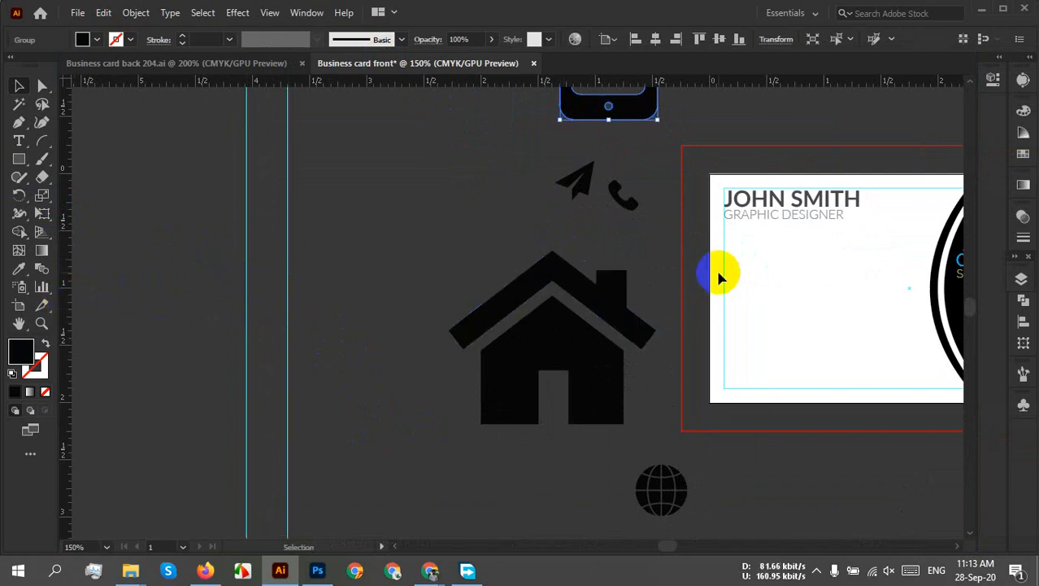
left_click_drag(640, 209, 286, 235)
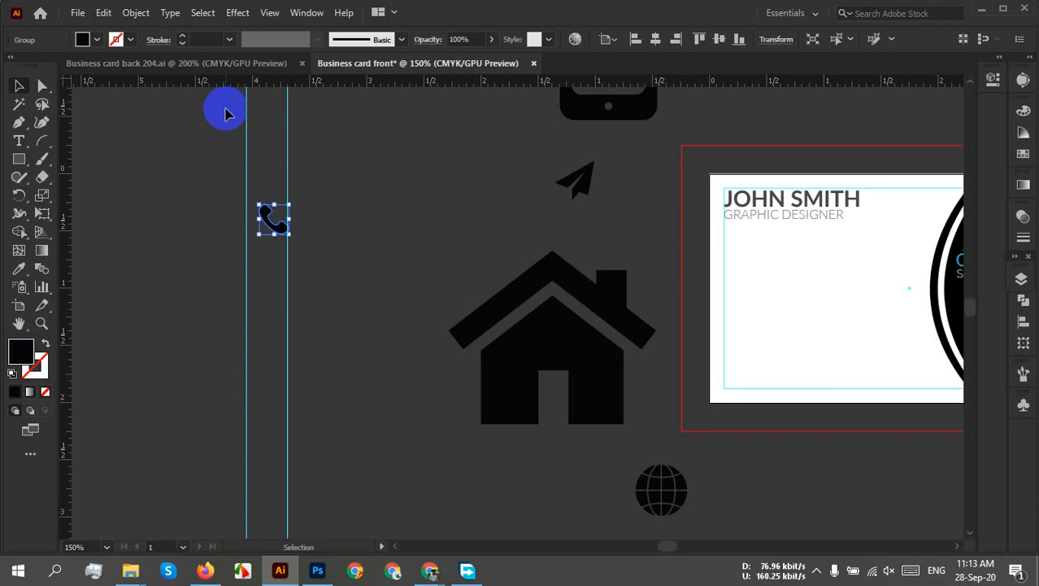
Nudge the handset and scale it up until its width snaps to the two guides
scroll(285, 213, "up", 5)
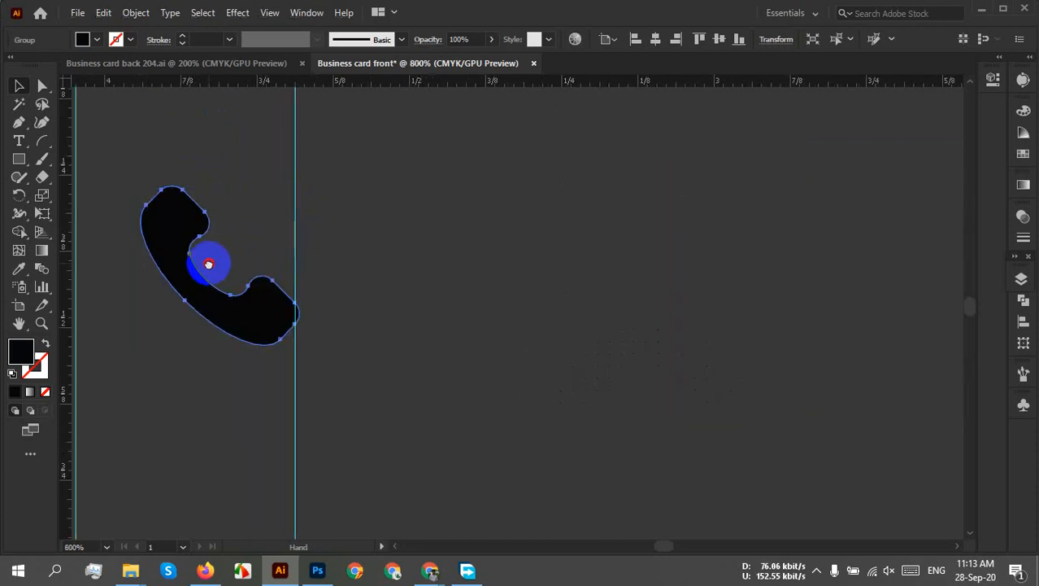
left_click_drag(209, 262, 360, 344)
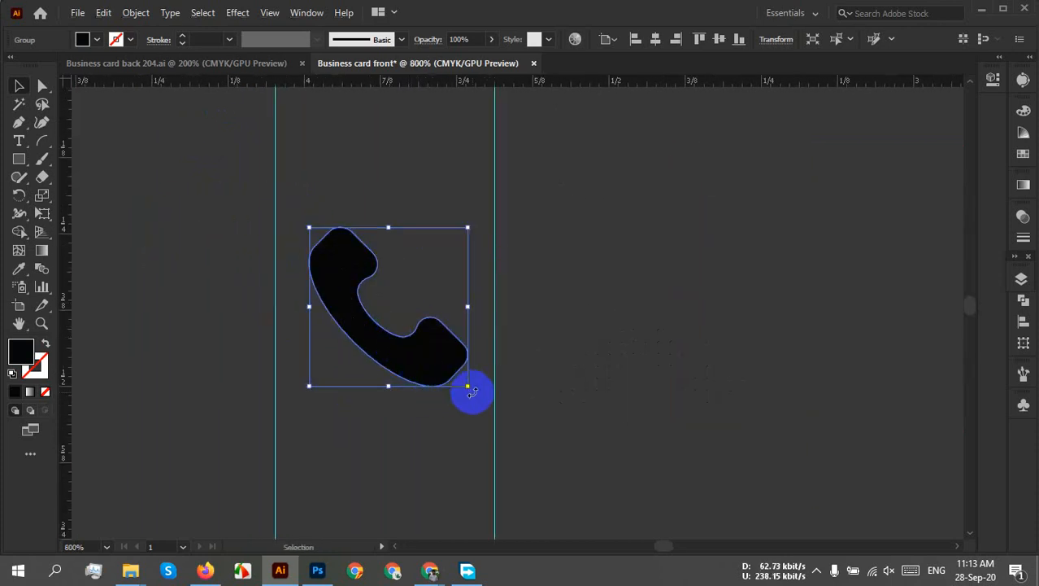
left_click(432, 370)
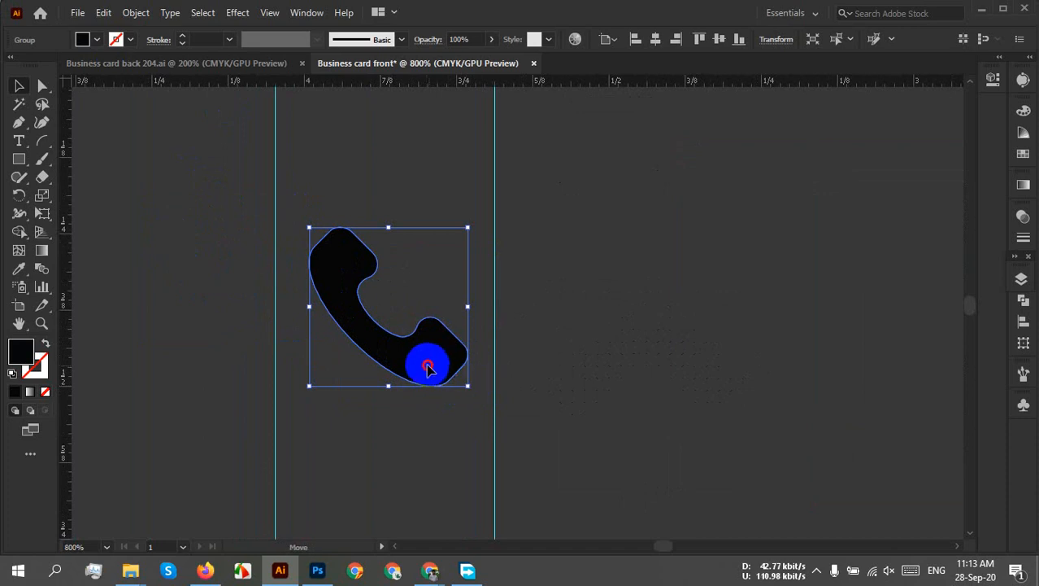
left_click_drag(429, 369, 425, 365)
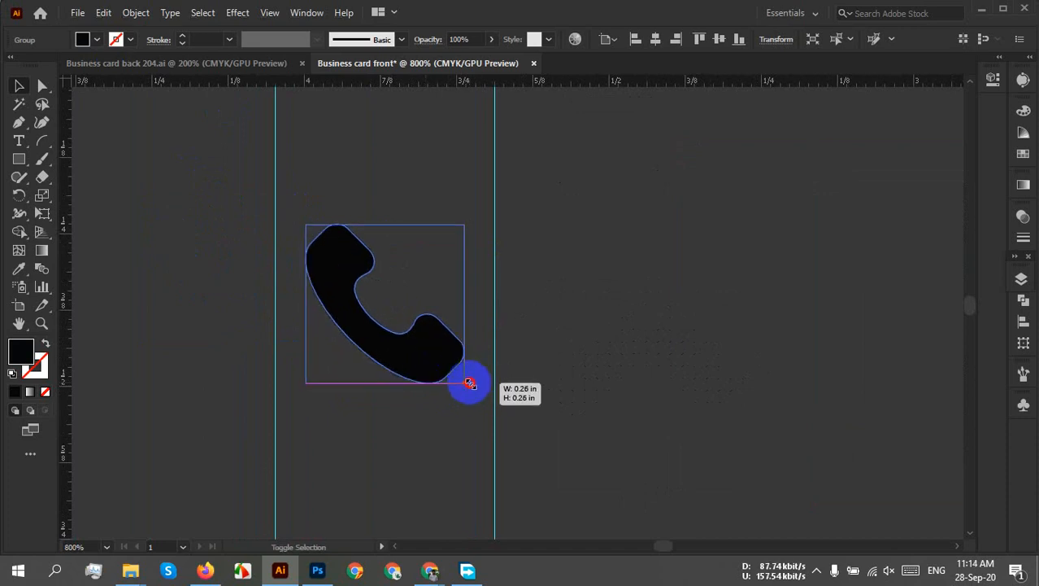
left_click_drag(469, 383, 507, 415)
left_click(594, 416)
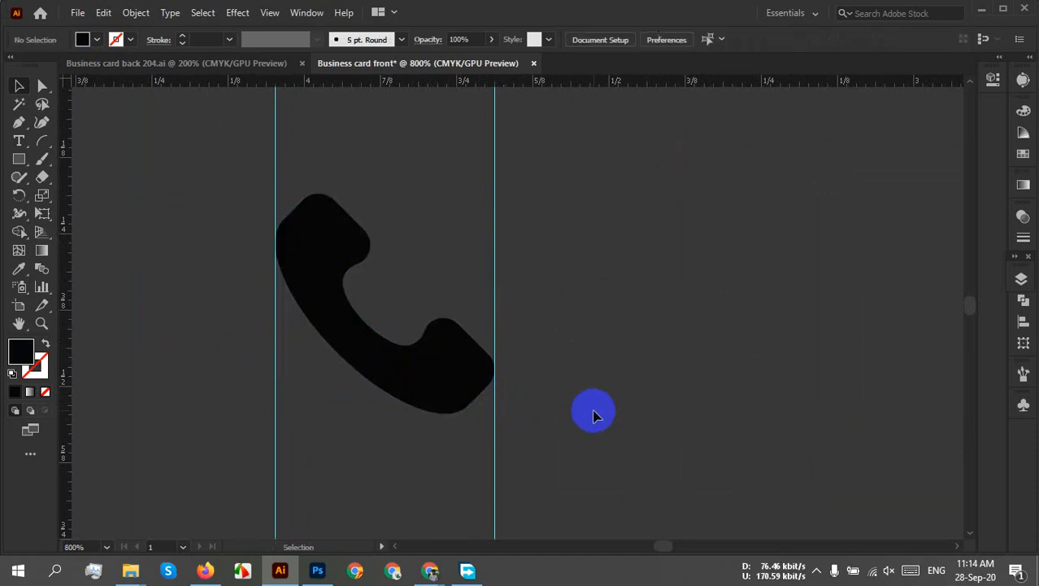
left_click(469, 381)
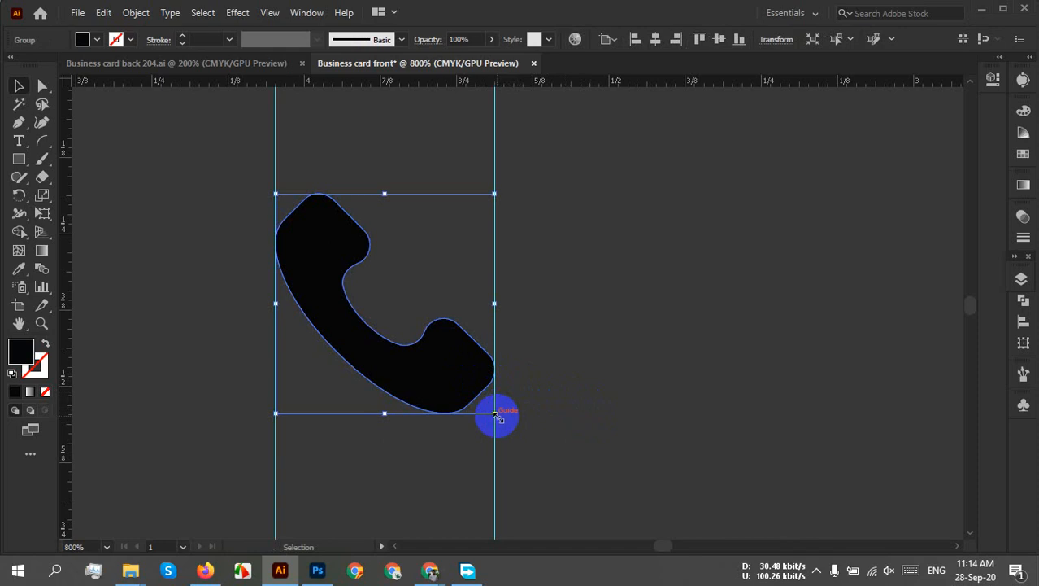
left_click(569, 413)
scroll(563, 402, "down", 4)
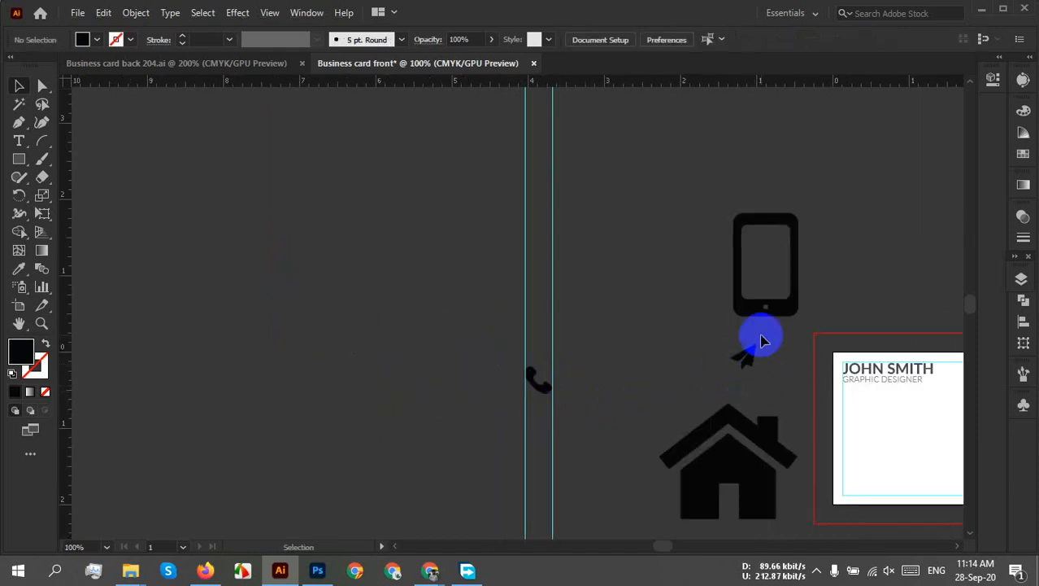
Move the mobile phone icon under the handset and resize it to fit between the guides
left_click(756, 312)
left_click_drag(756, 312, 527, 504)
scroll(546, 511, "up", 4)
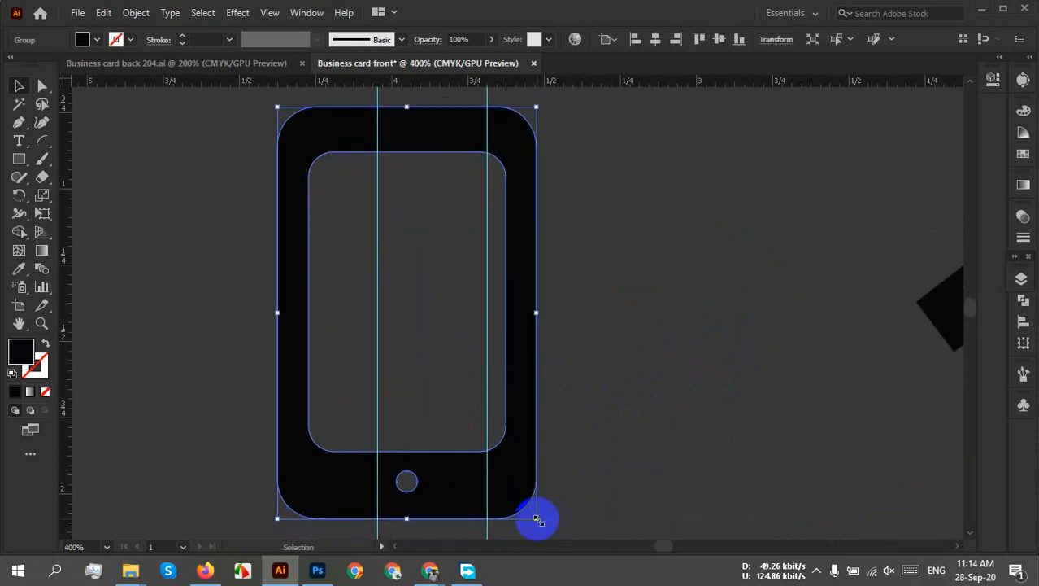
left_click_drag(537, 519, 434, 387)
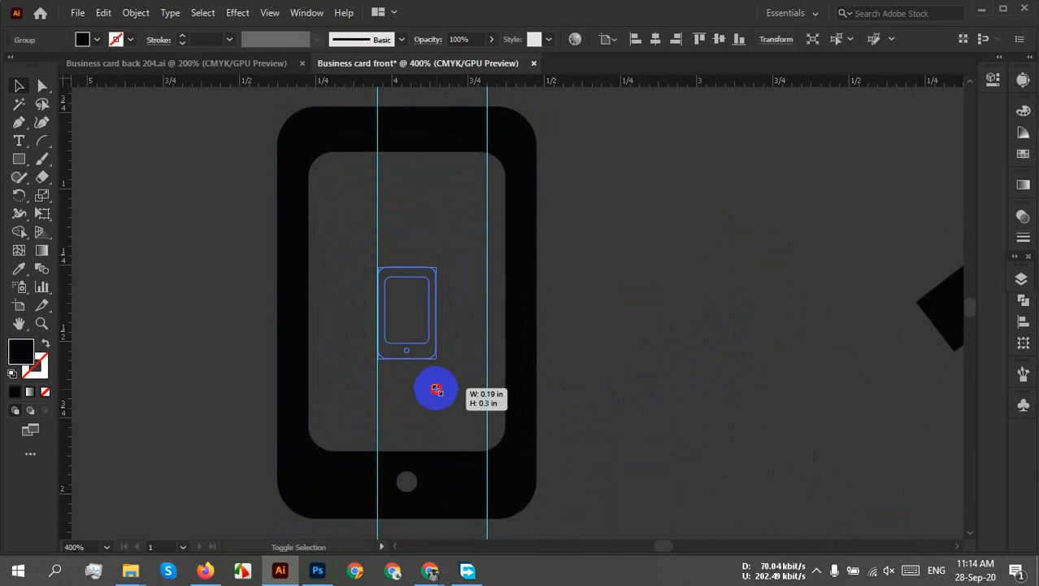
scroll(413, 356, "up", 1)
scroll(452, 336, "up", 3)
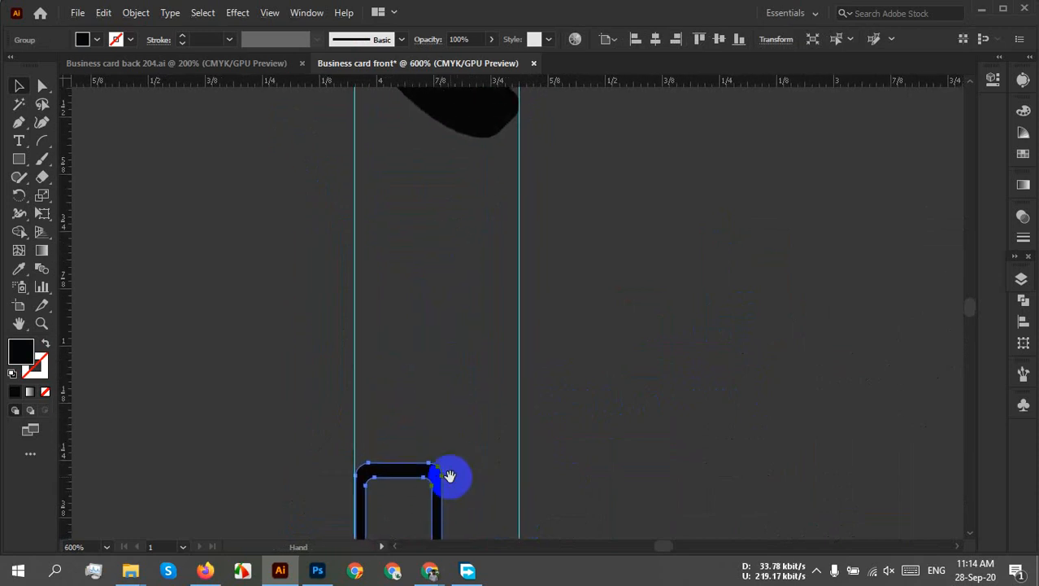
left_click_drag(419, 471, 537, 147)
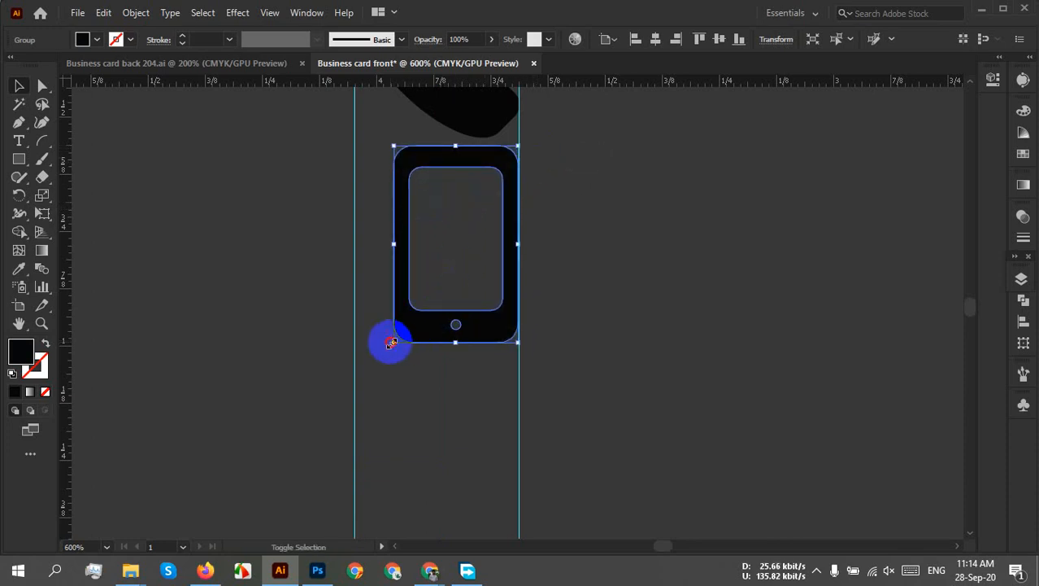
left_click_drag(392, 342, 348, 411)
left_click(653, 302)
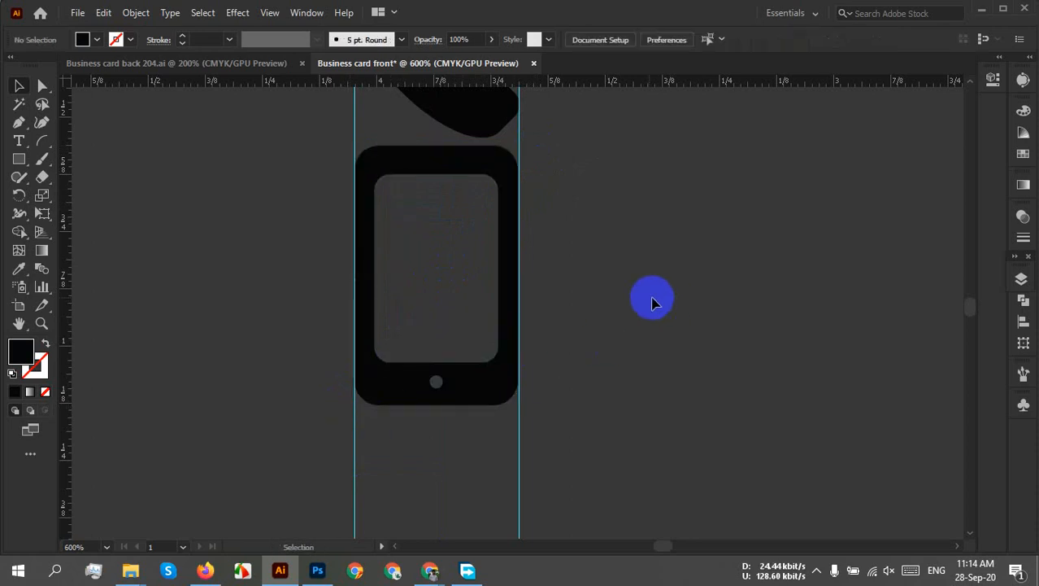
scroll(630, 294, "down", 2)
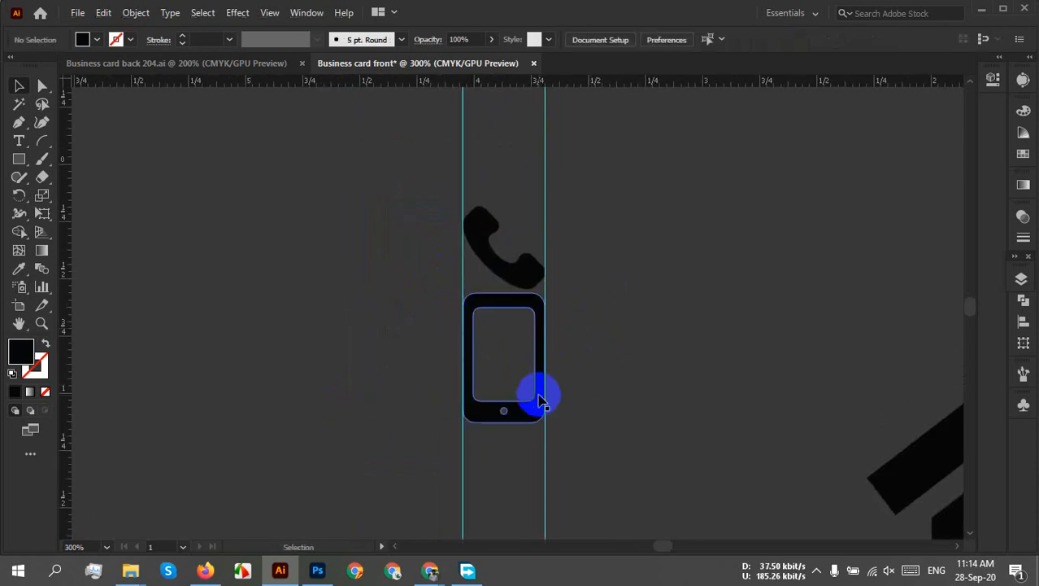
mouse_move(539, 400)
left_mouse_down()
mouse_move(531, 290)
mouse_move(541, 293)
mouse_move(524, 407)
mouse_move(538, 409)
left_mouse_up()
left_click(618, 384)
scroll(550, 376, "up", 1)
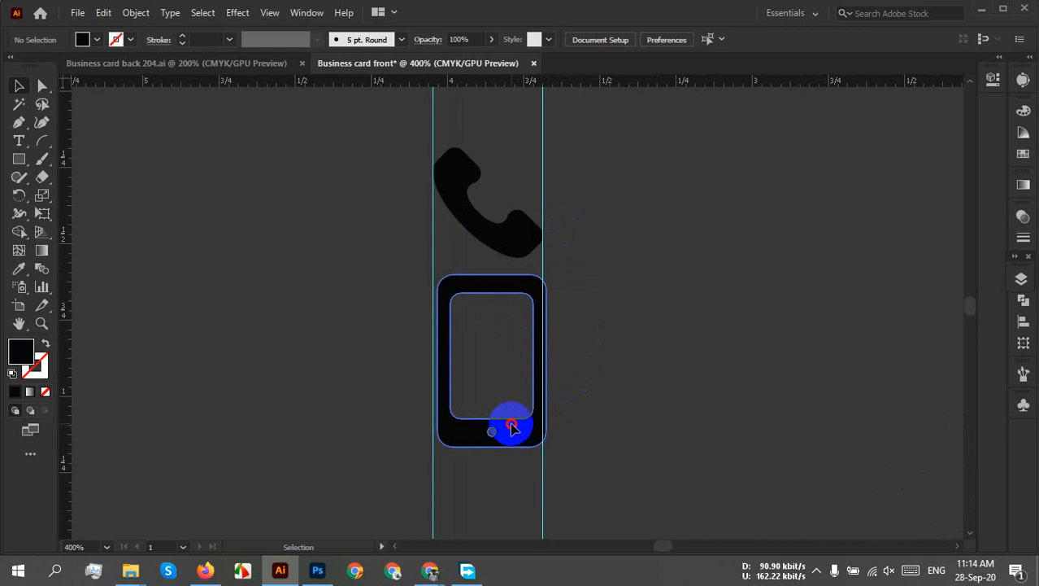
left_click_drag(513, 427, 506, 427)
left_click(631, 398)
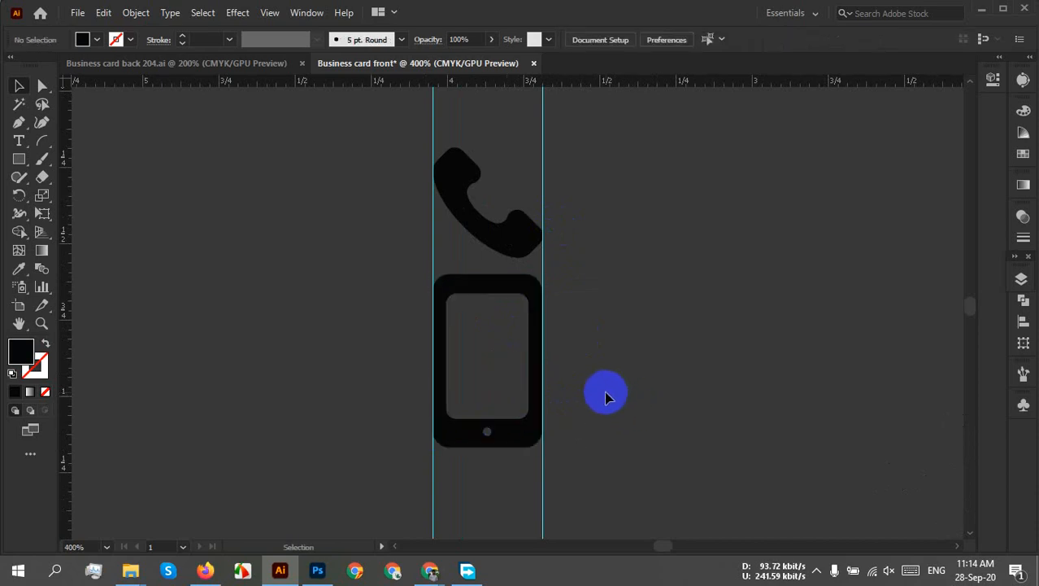
Select the mobile phone icon and delete it
left_click(506, 432)
key("Delete")
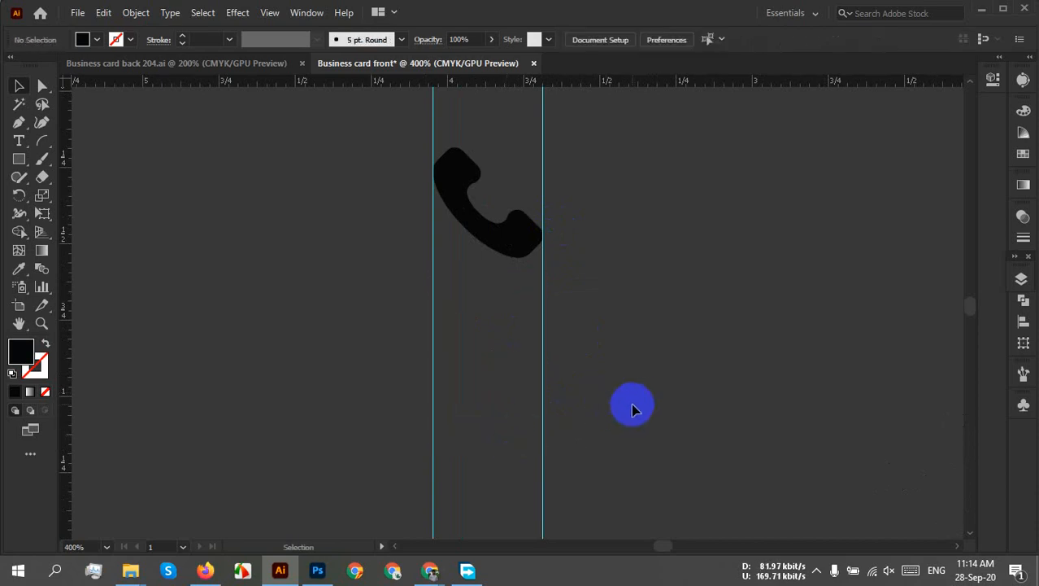
scroll(634, 401, "down", 2)
scroll(716, 376, "right", 3)
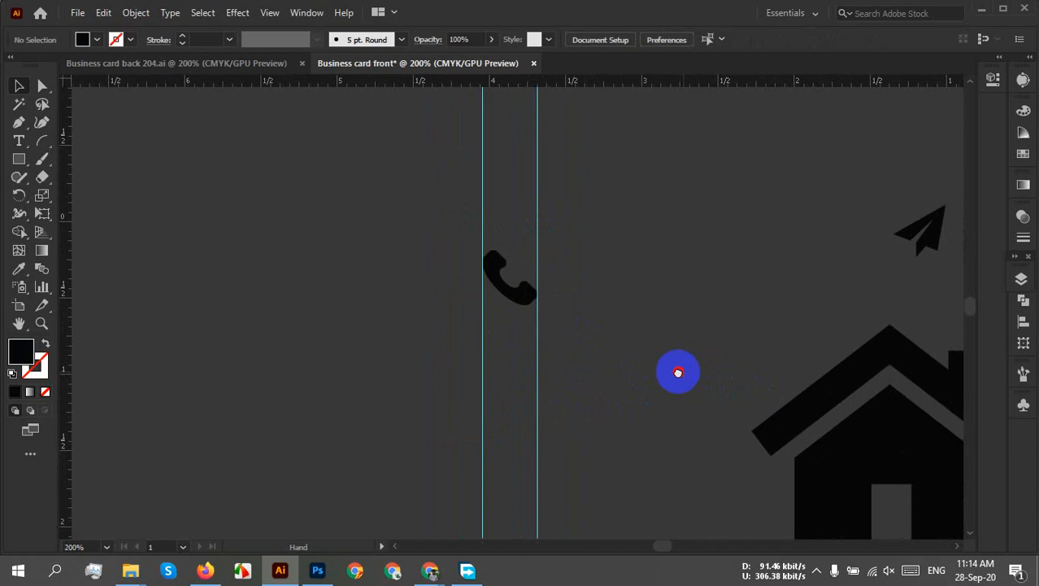
Drop the paper-plane icon under the handset and enlarge it to span the guides
left_click_drag(895, 245, 493, 382)
scroll(496, 378, "up", 4)
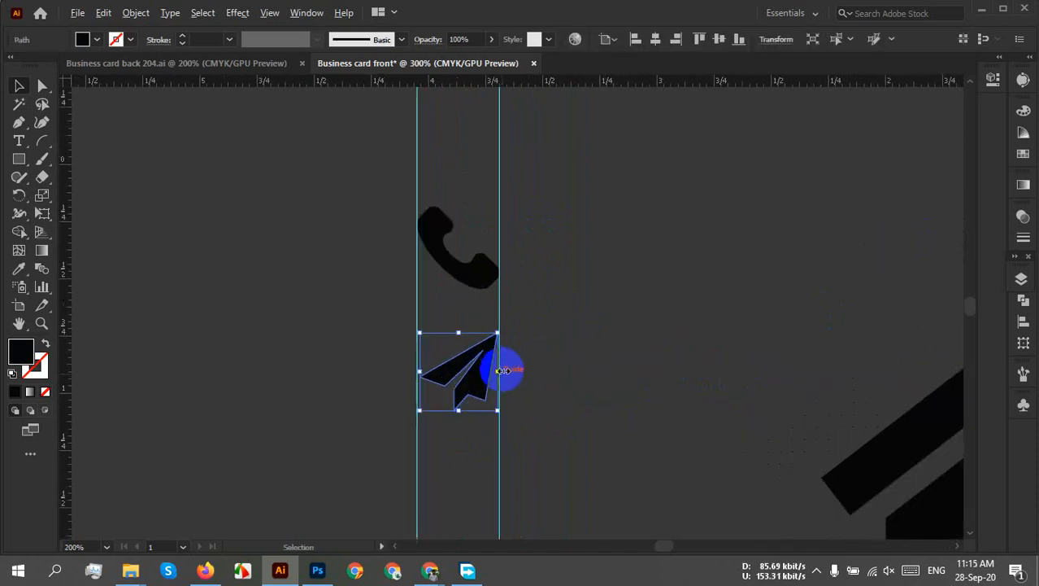
scroll(462, 330, "up", 2)
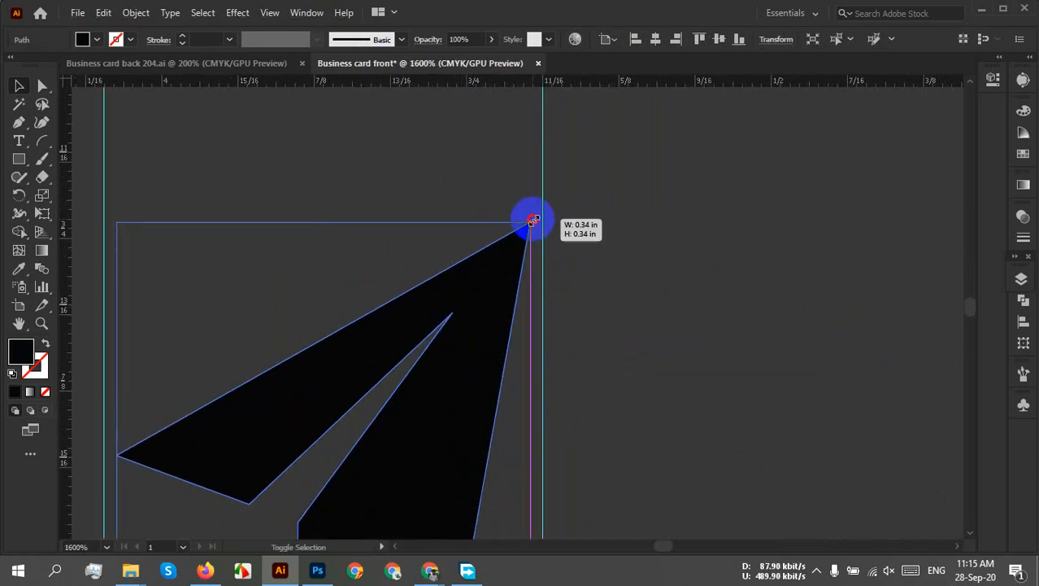
left_click_drag(534, 220, 547, 210)
left_click(683, 233)
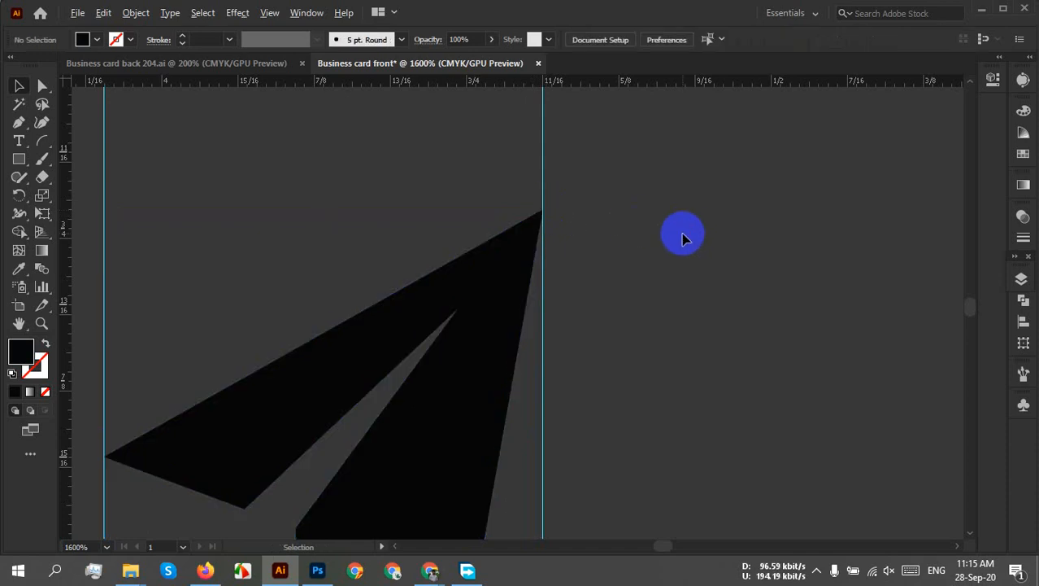
scroll(683, 233, "down", 4)
left_click_drag(662, 313, 567, 220)
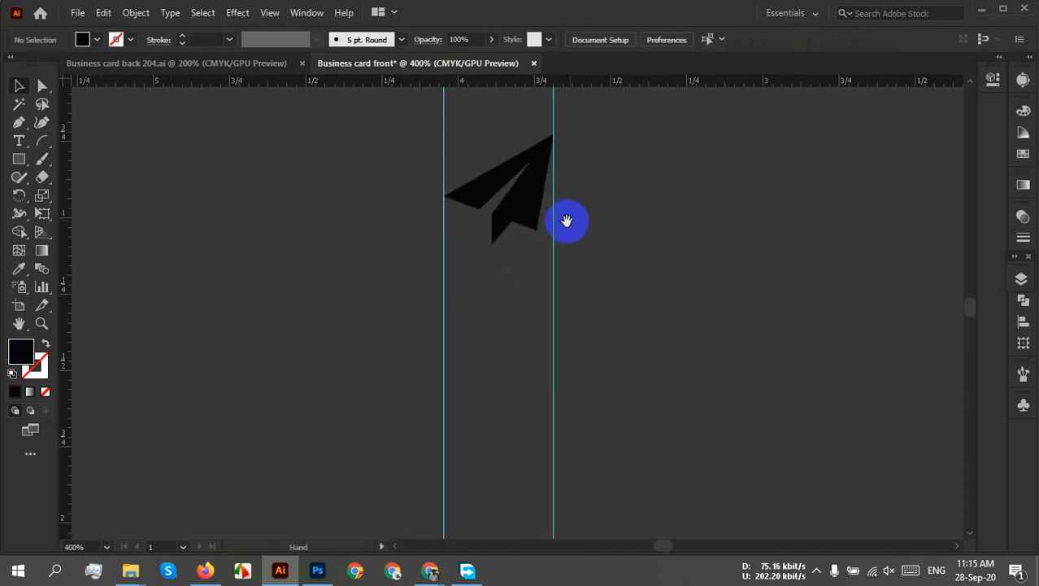
scroll(567, 220, "down", 2)
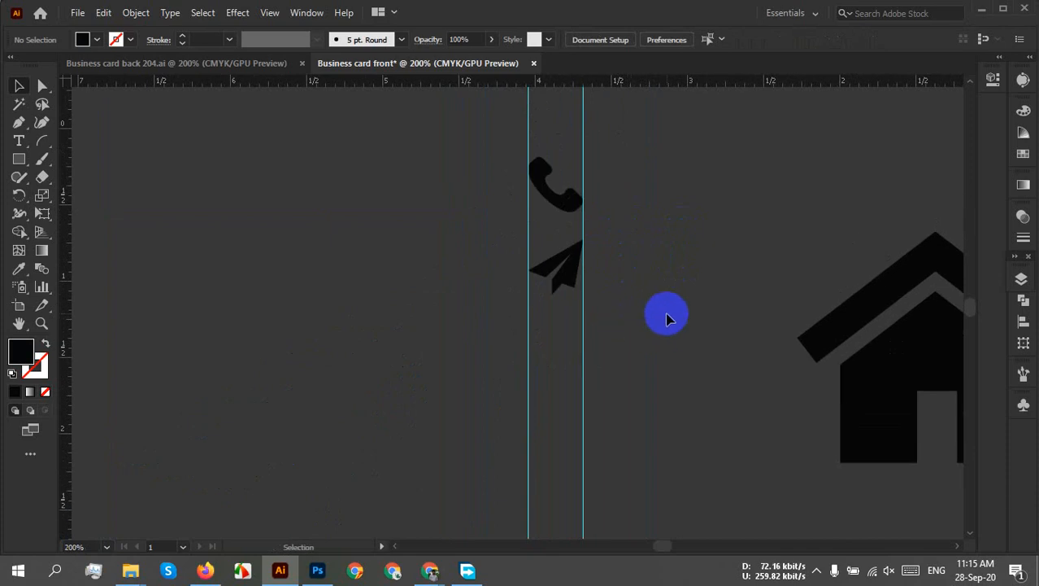
Move the globe icon below the paper plane and shrink it to fit between the guides
scroll(710, 313, "down", 2)
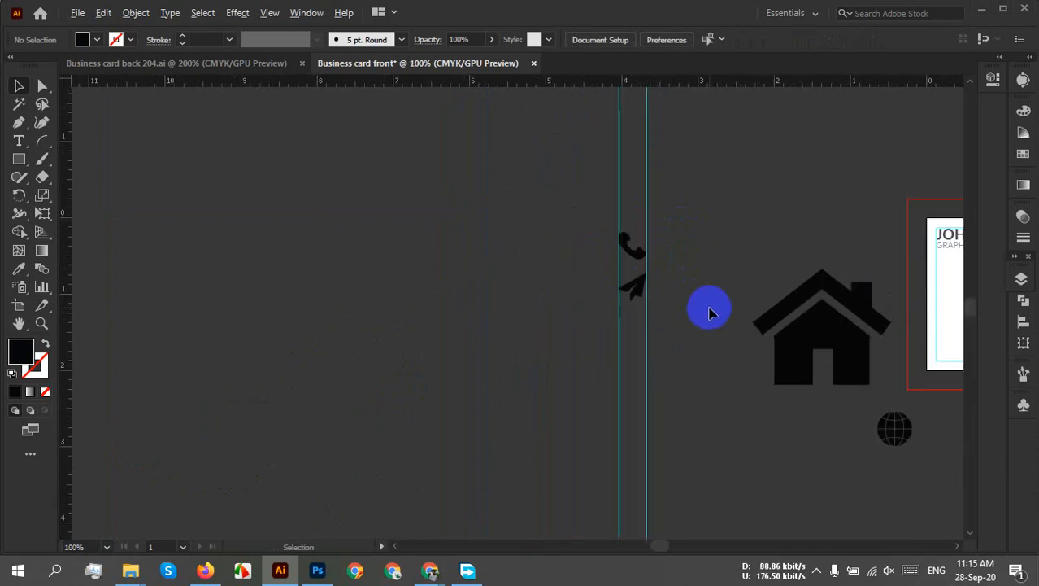
left_click_drag(707, 309, 686, 353)
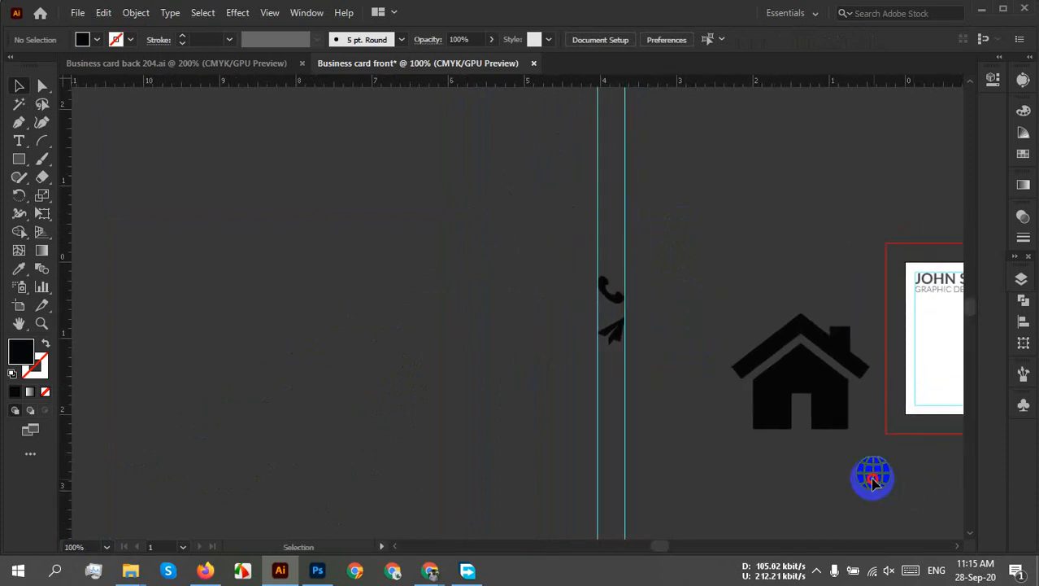
left_click_drag(873, 481, 616, 392)
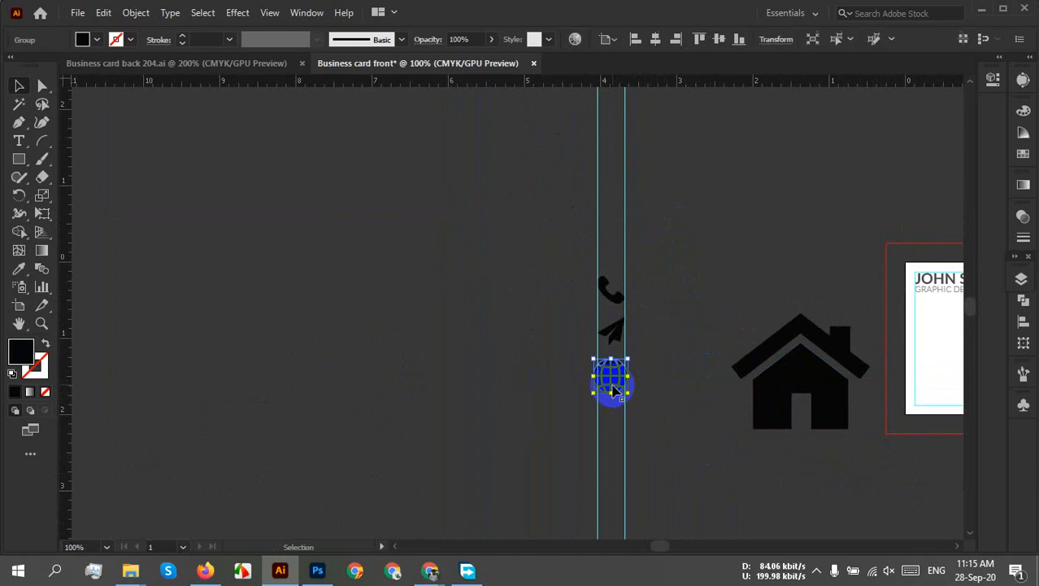
scroll(616, 392, "up", 8)
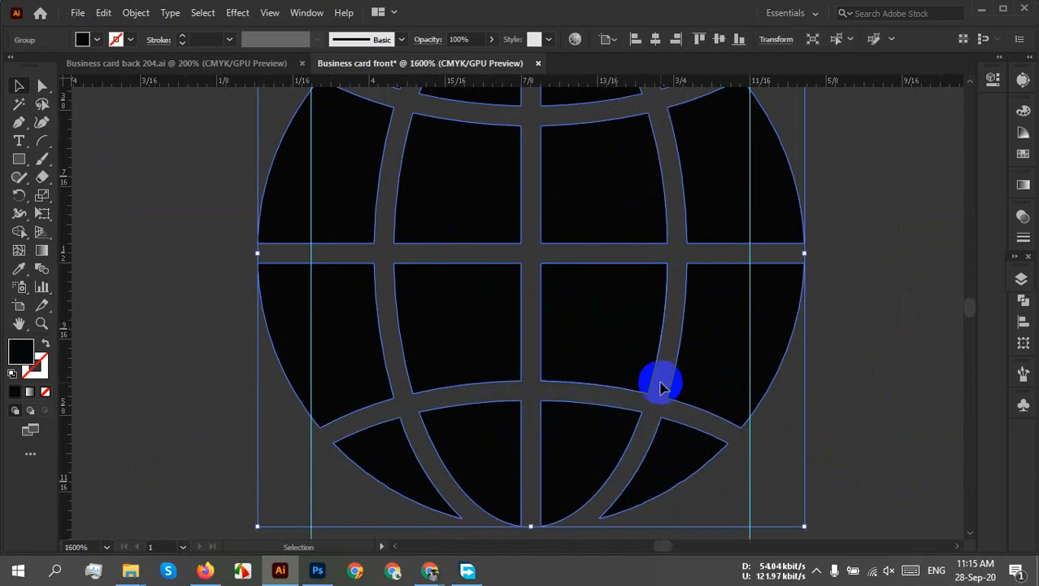
left_click_drag(804, 527, 760, 471)
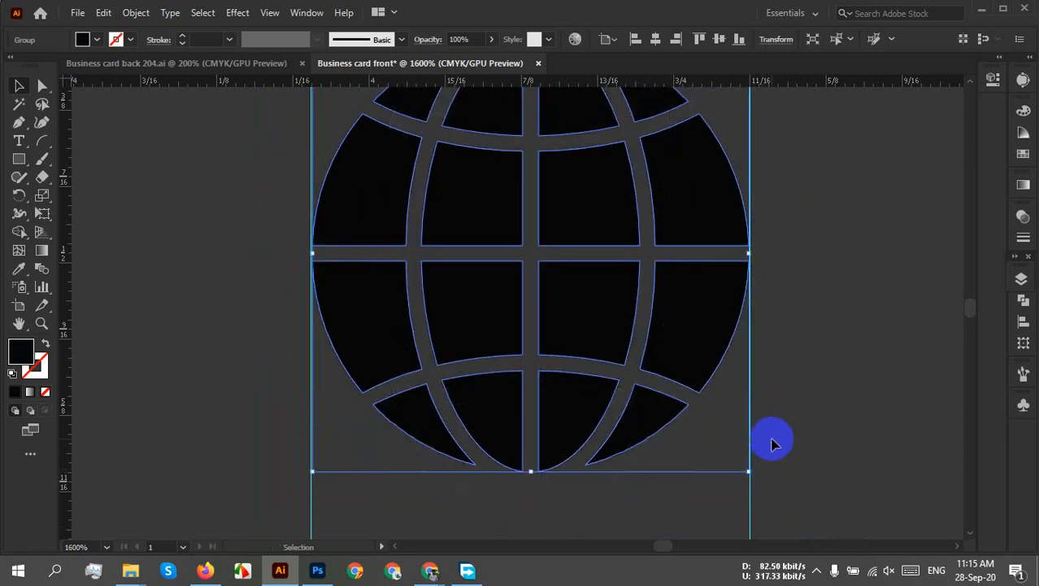
left_click(889, 340)
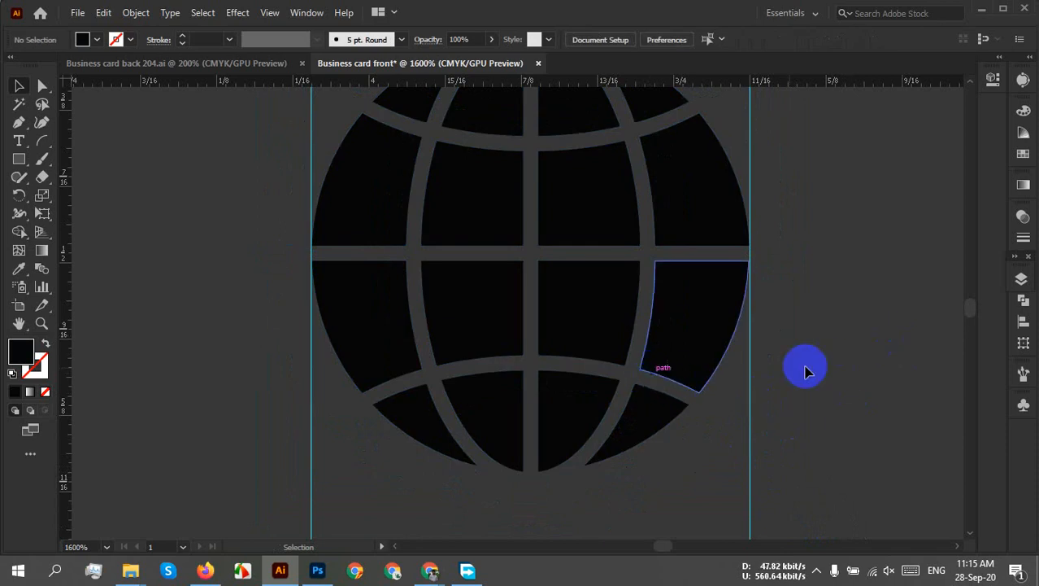
Drag the large house icon over to the icon column, down beneath the globe
scroll(867, 331, "down", 4)
scroll(867, 330, "down", 2)
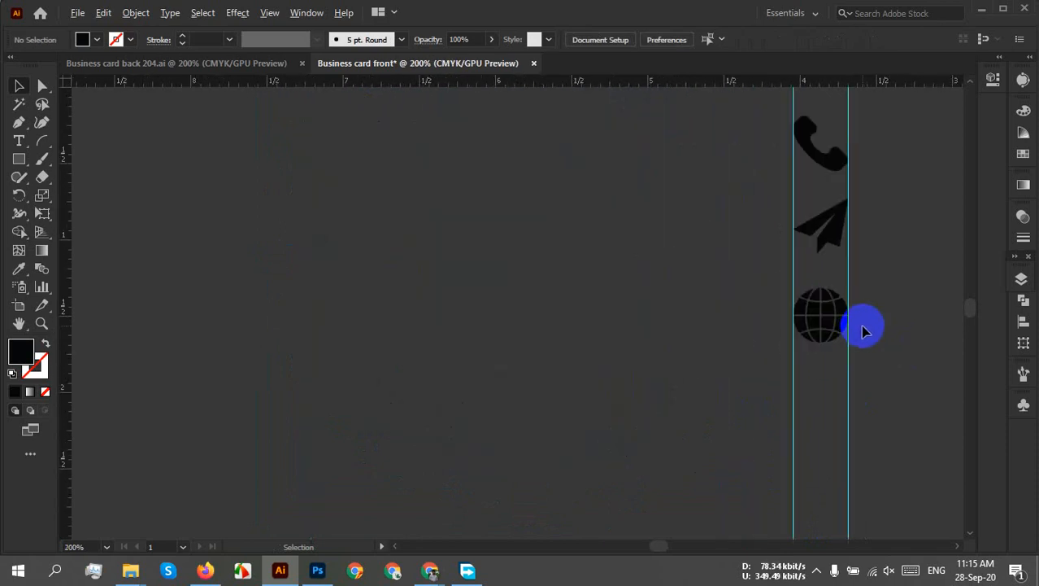
left_click_drag(859, 329, 632, 336)
left_click_drag(830, 355, 664, 462)
left_click_drag(721, 438, 748, 294)
left_click_drag(646, 358, 543, 431)
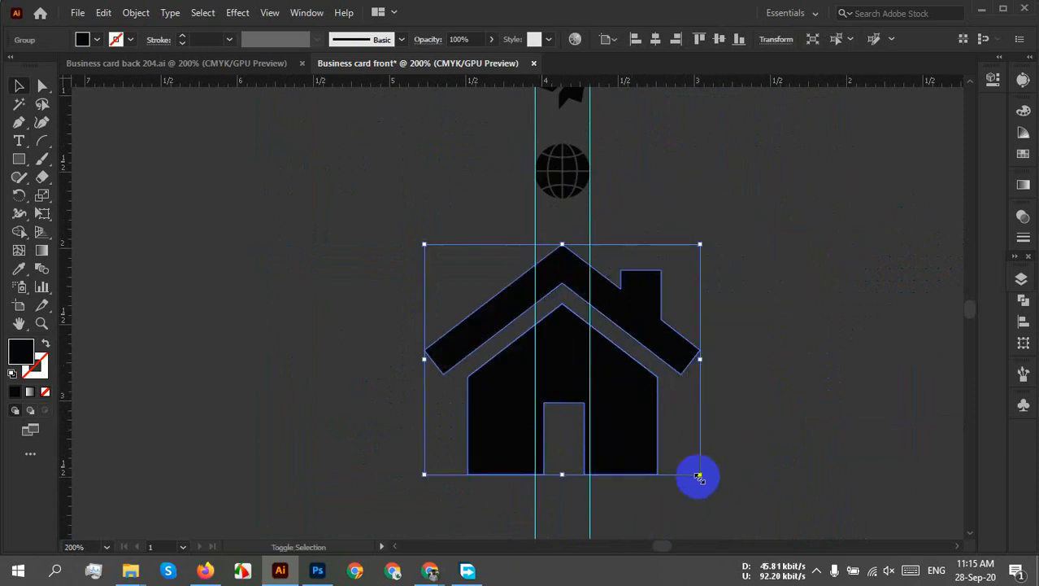
Scale the house icon to about 0.36 in wide, matching the other icons
left_click_drag(699, 478, 616, 380)
scroll(569, 371, "up", 2)
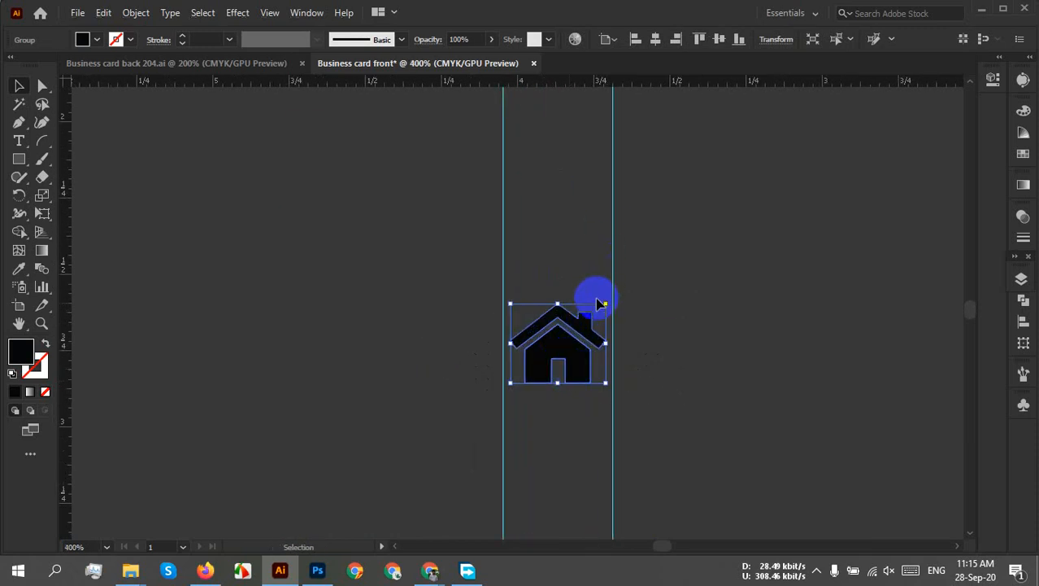
scroll(602, 304, "up", 4)
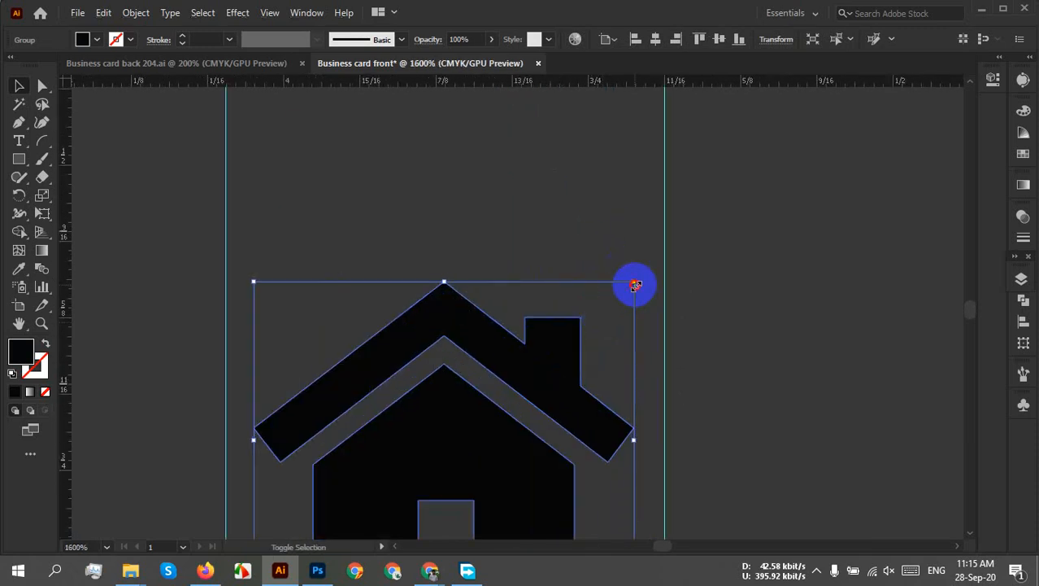
left_click_drag(635, 285, 663, 242)
Move the house icon up so it sits directly beneath the globe
scroll(701, 245, "down", 3)
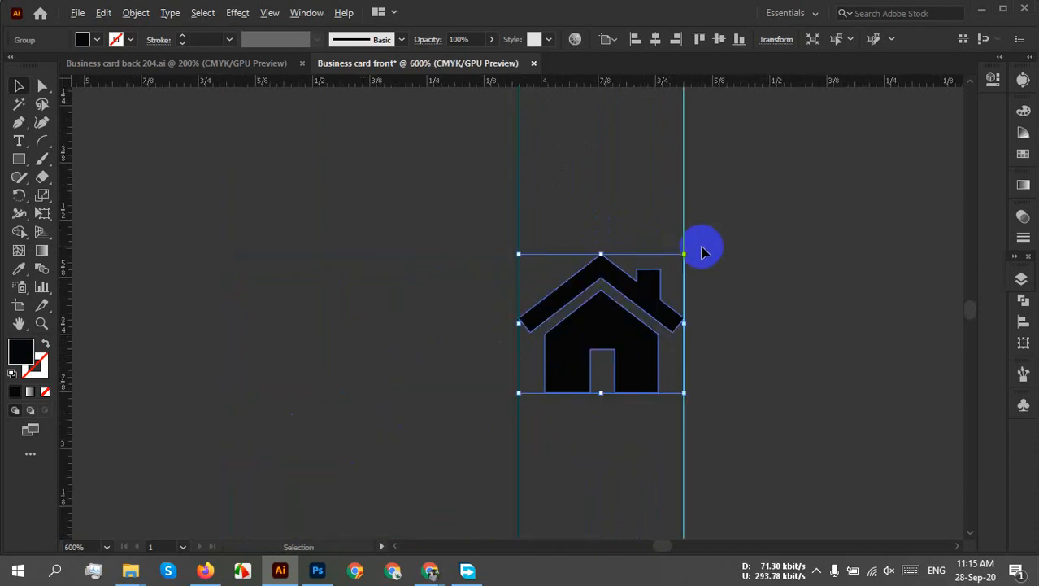
scroll(733, 341, "down", 4)
scroll(732, 440, "up", 7)
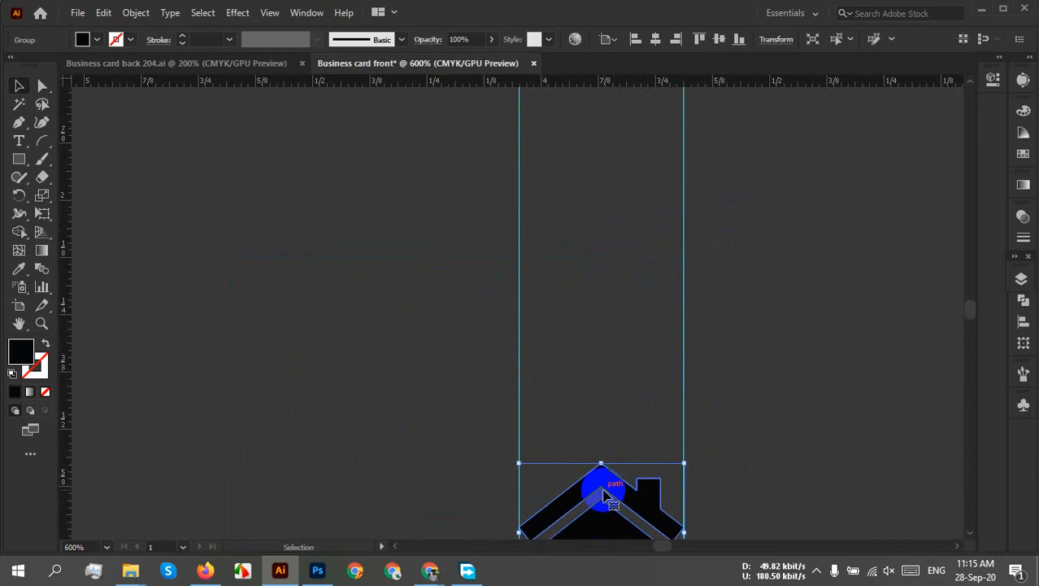
left_click_drag(601, 481, 596, 460)
scroll(664, 416, "down", 3)
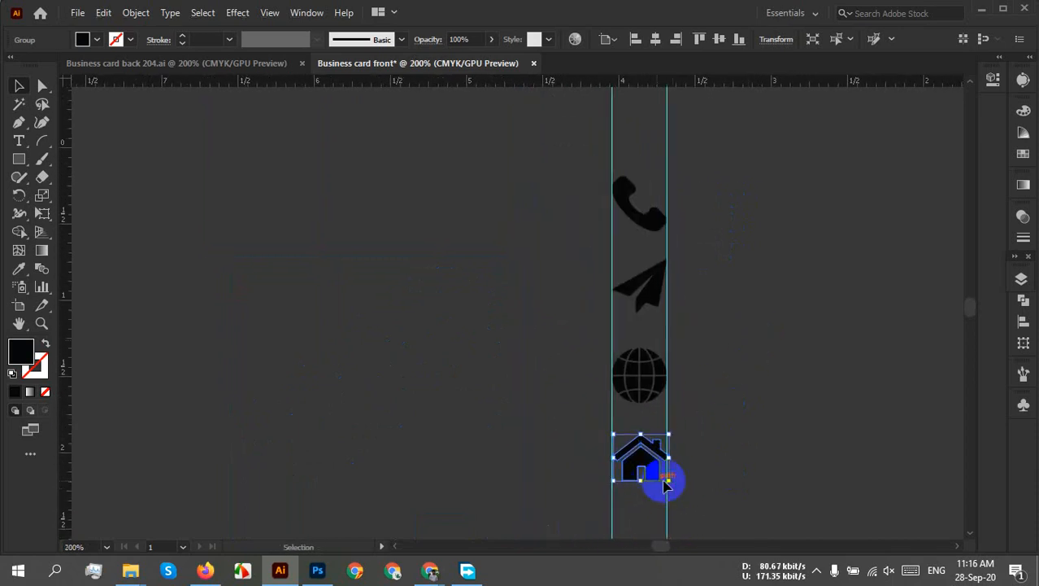
left_click(756, 452)
Align the four icons to the selection, centred horizontally and evenly distributed vertically
left_click_drag(760, 163, 581, 540)
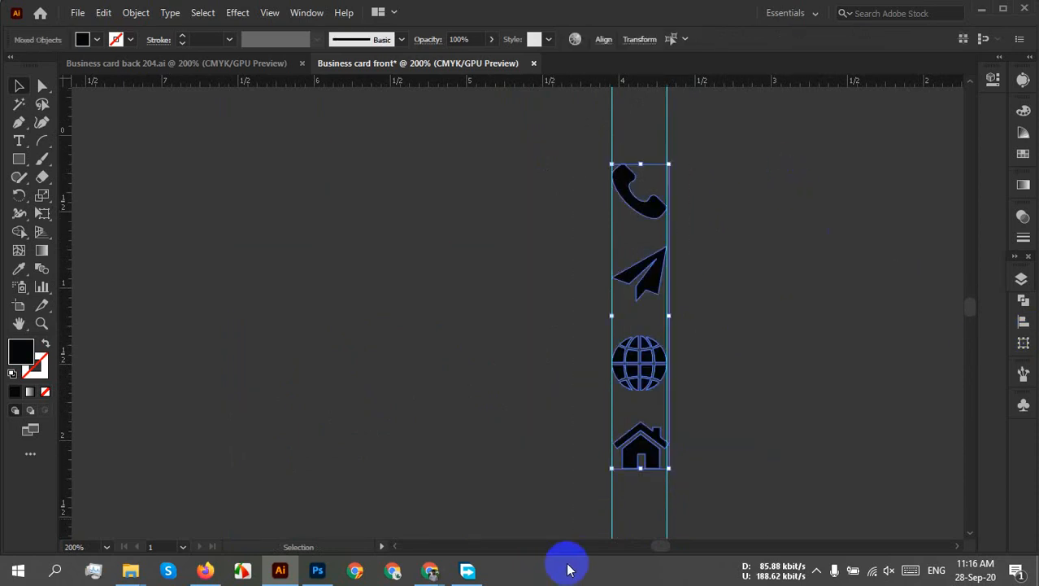
left_click(605, 39)
left_click(593, 170)
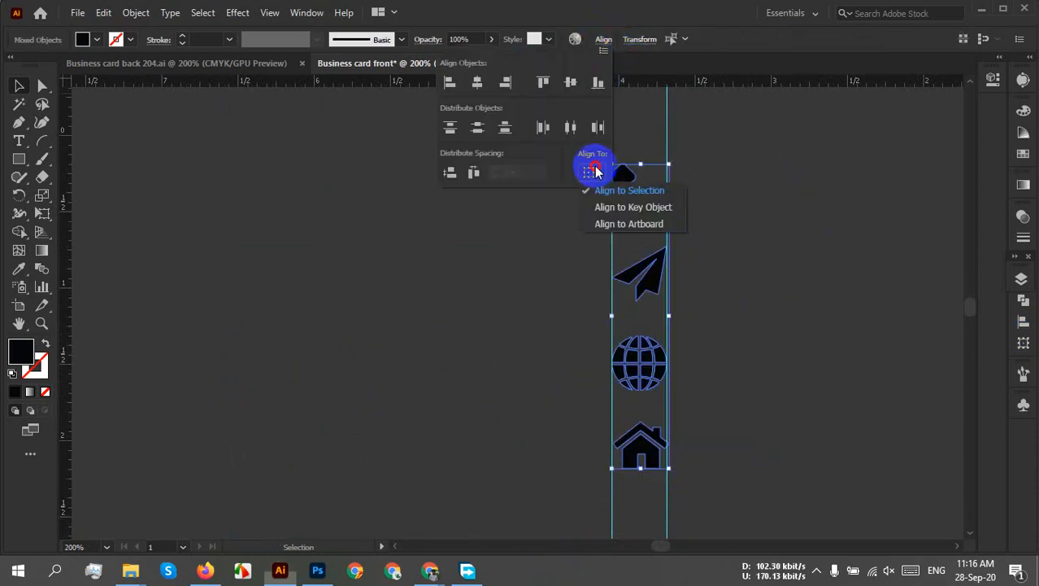
left_click(626, 191)
left_click(502, 86)
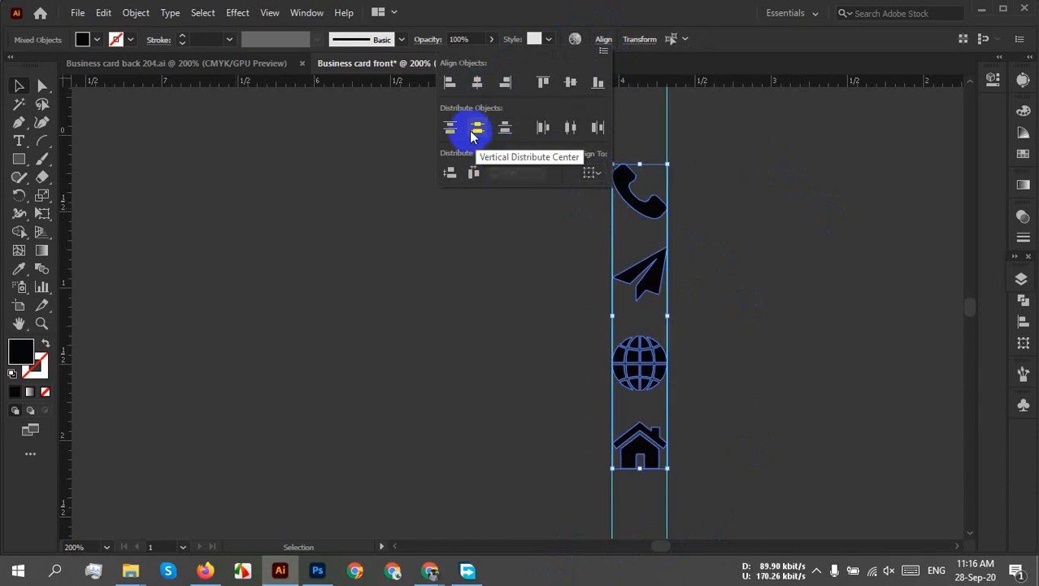
left_click(474, 131)
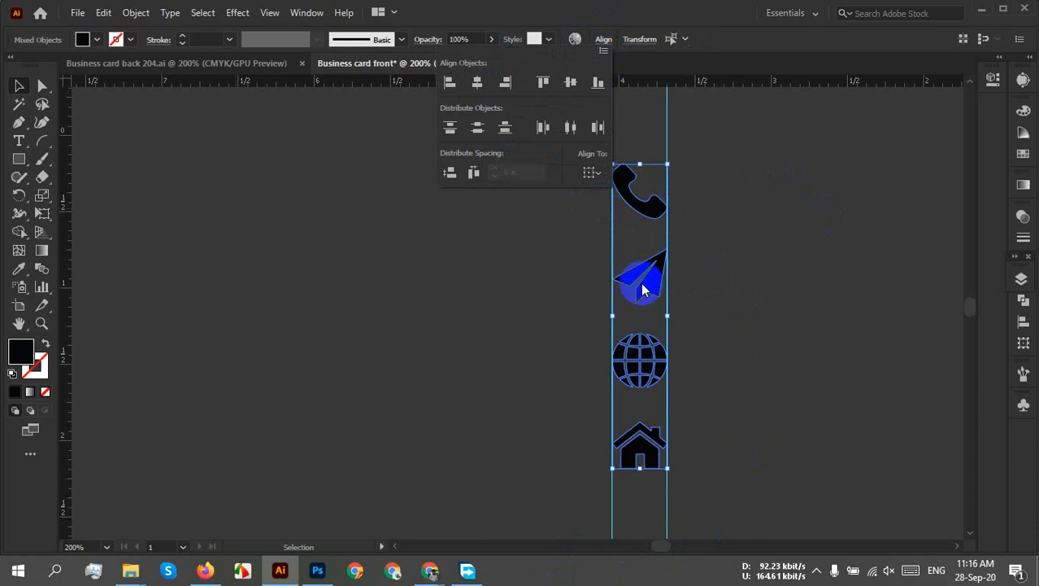
left_click(731, 318)
left_click(761, 270)
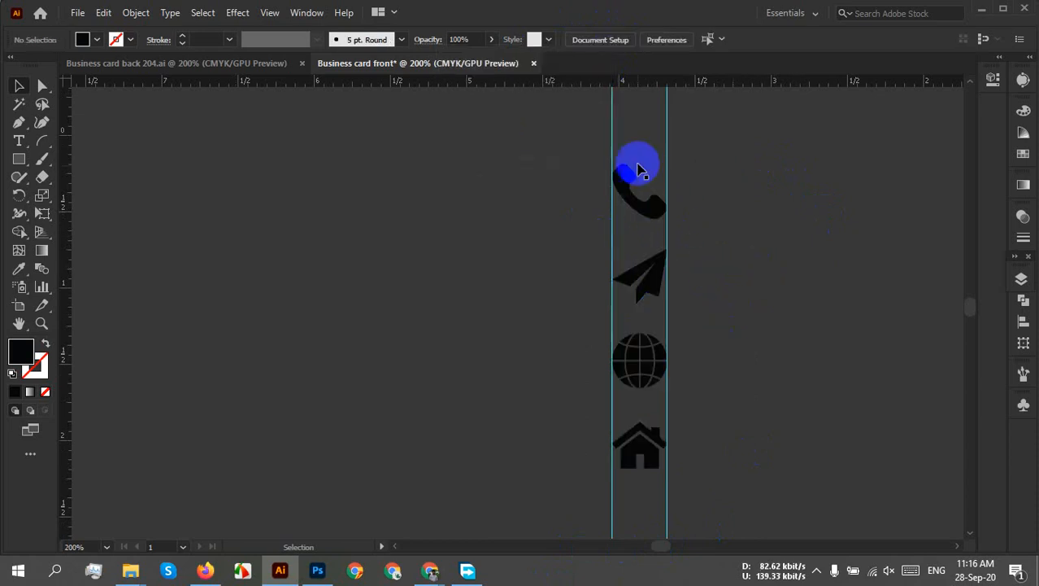
Move the four-icon column onto the card's left edge
left_click_drag(793, 158, 547, 548)
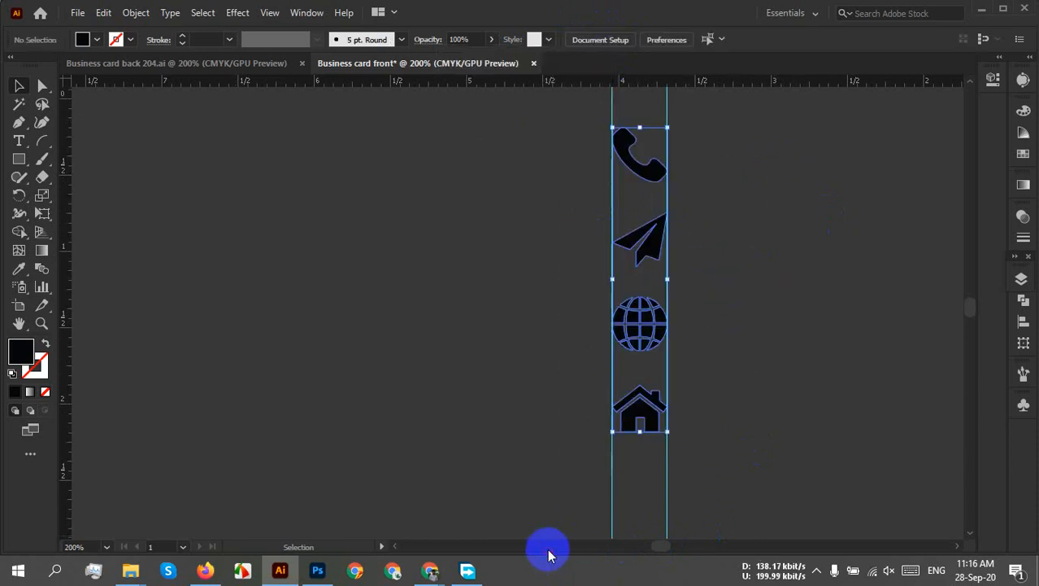
left_click(755, 366)
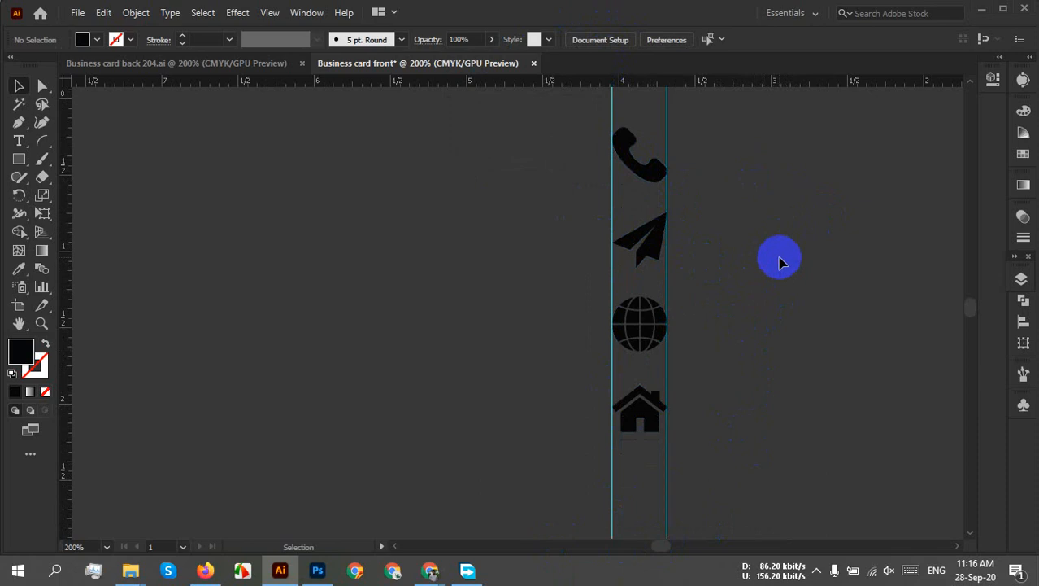
scroll(777, 259, "down", 3)
left_click_drag(776, 271, 583, 350)
left_click_drag(567, 238, 477, 474)
left_click_drag(527, 347, 738, 346)
Scale the icon column down to fit below the title and nudge it into the lower left
scroll(763, 367, "up", 3)
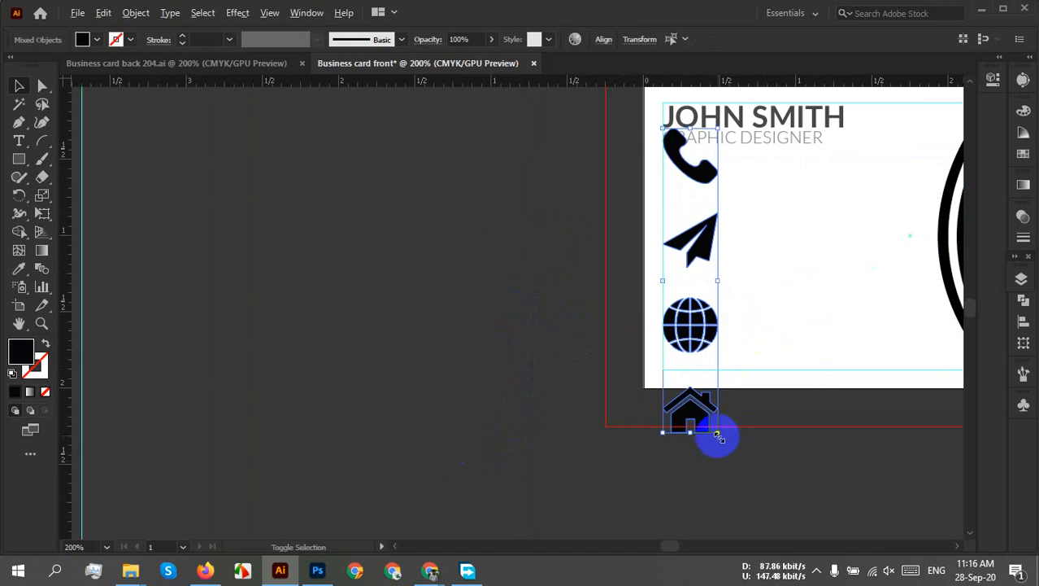
left_click_drag(718, 437, 697, 400)
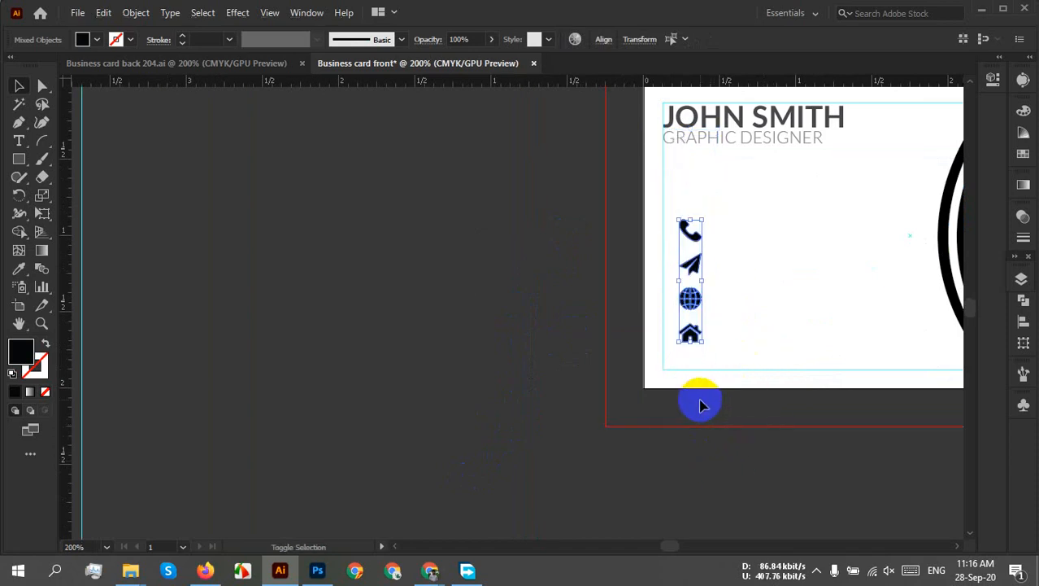
left_click_drag(730, 339, 670, 382)
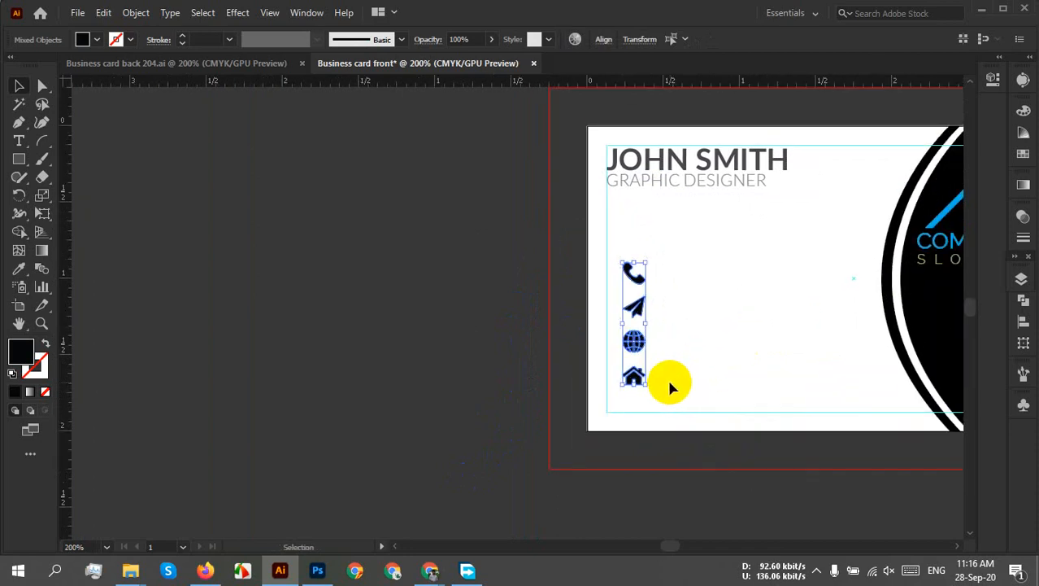
scroll(649, 374, "up", 3)
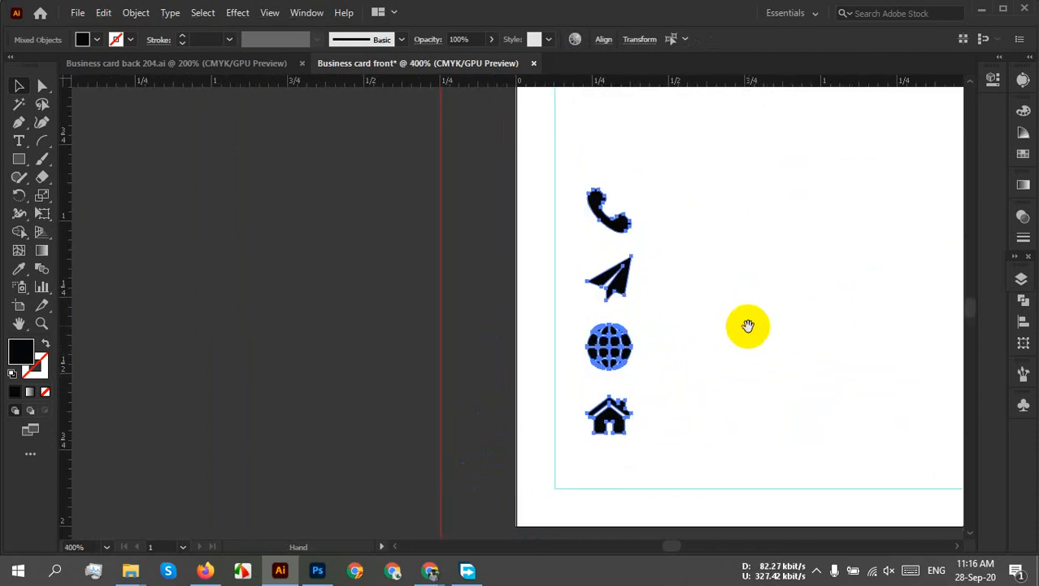
left_click_drag(623, 422, 615, 419)
left_click(723, 345)
scroll(719, 330, "down", 2)
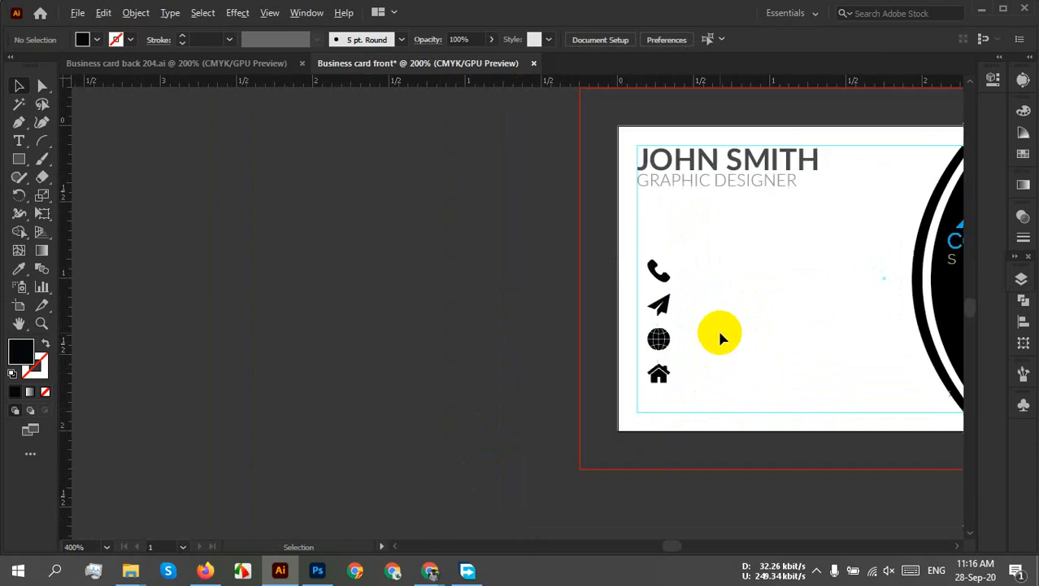
left_click_drag(680, 267, 595, 416)
left_click(697, 379)
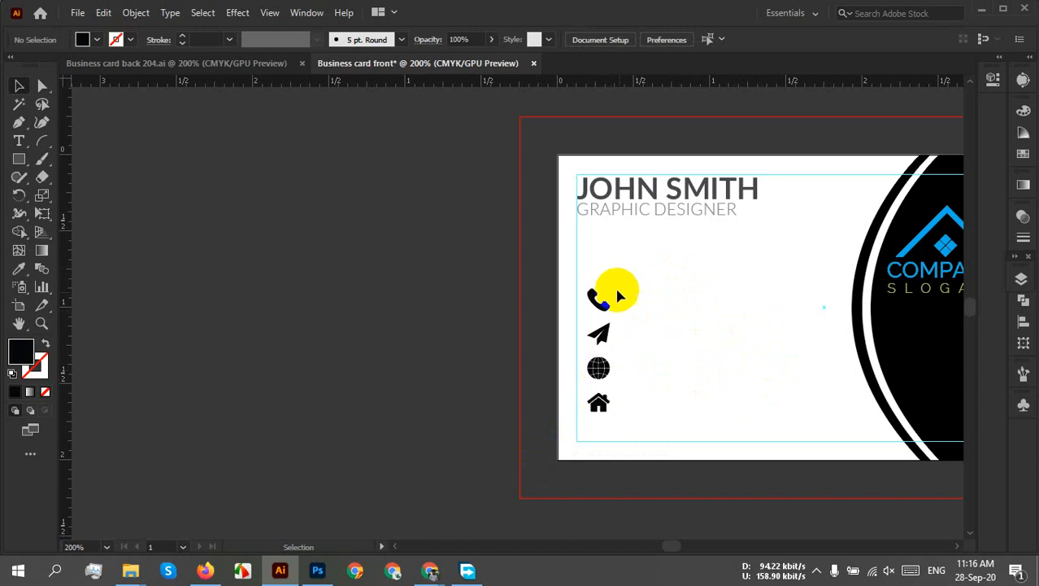
scroll(617, 293, "up", 4)
left_click_drag(702, 413, 651, 341)
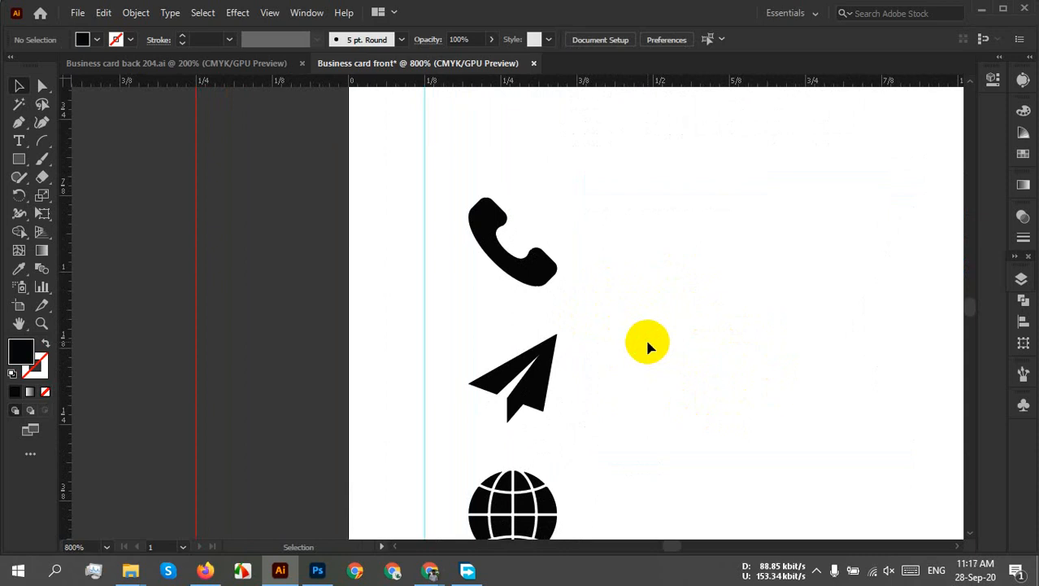
Draw a point-up outlined hexagon and place it over the phone icon
left_click_drag(10, 161, 124, 220)
left_click_drag(650, 153, 695, 214)
key("v")
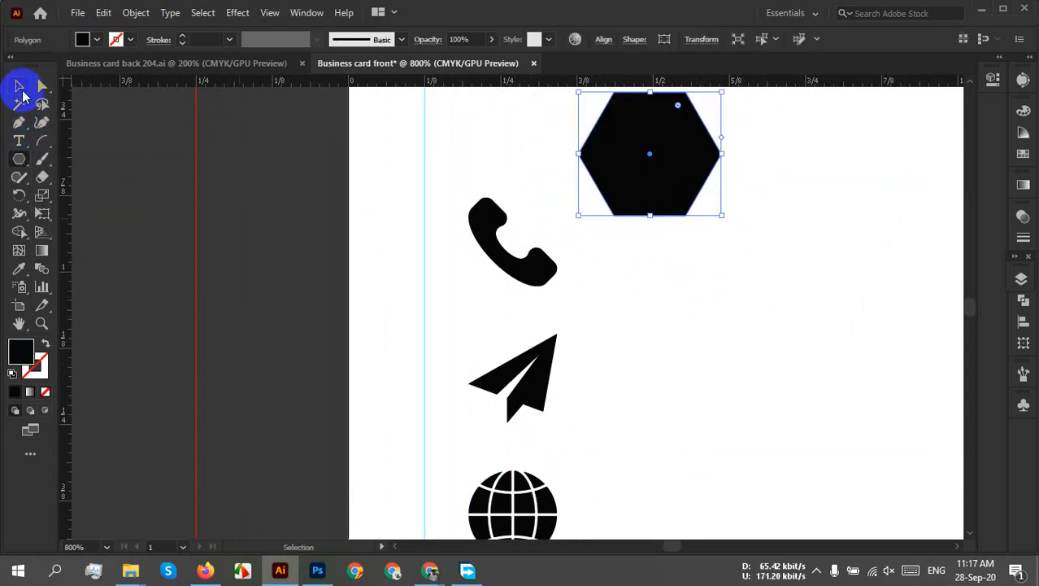
left_click(49, 346)
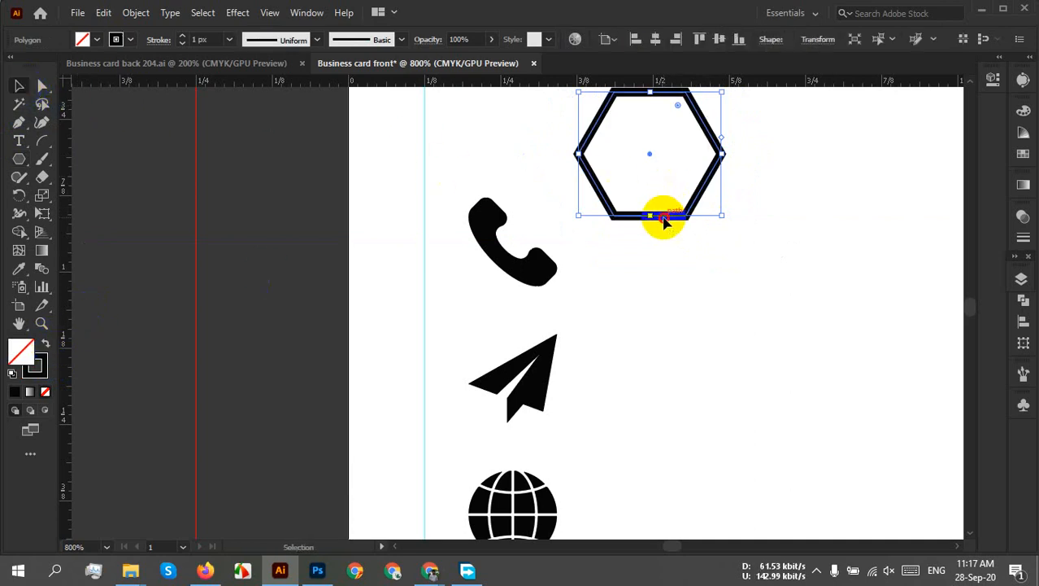
left_click_drag(663, 219, 677, 288)
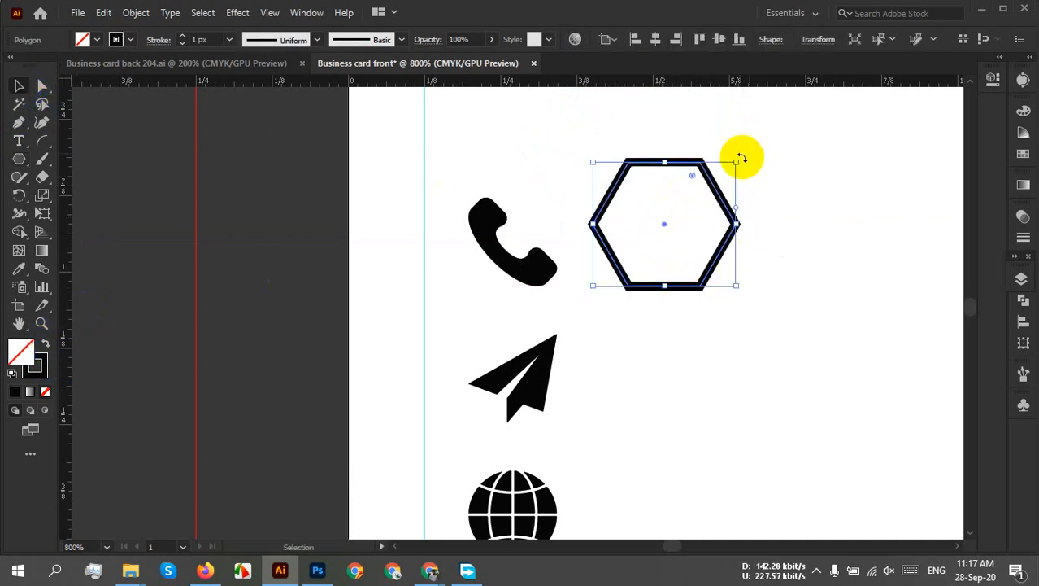
left_click_drag(742, 157, 616, 156)
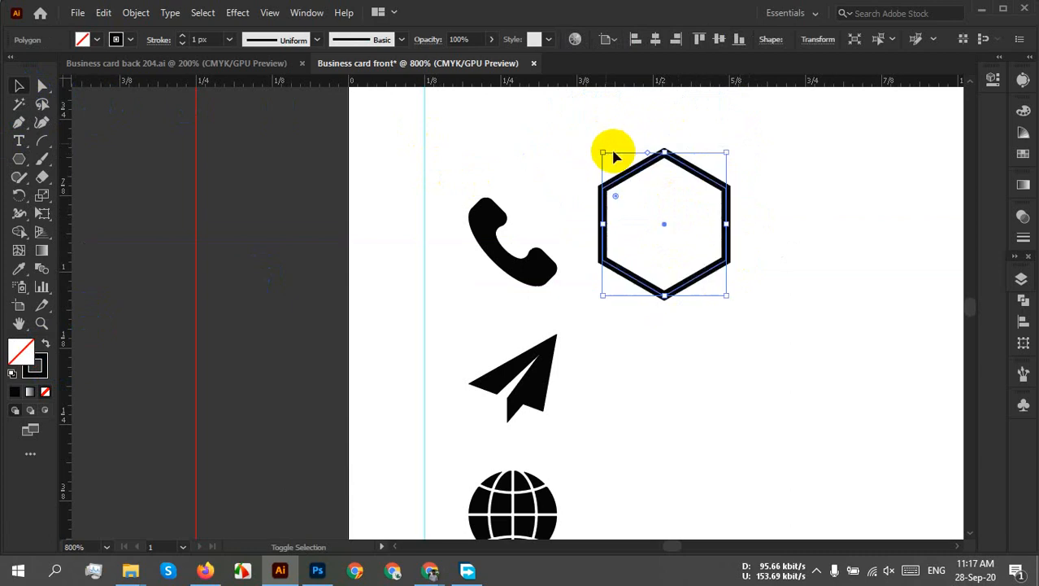
left_click(812, 235)
left_click_drag(721, 257, 580, 275)
left_click(661, 262)
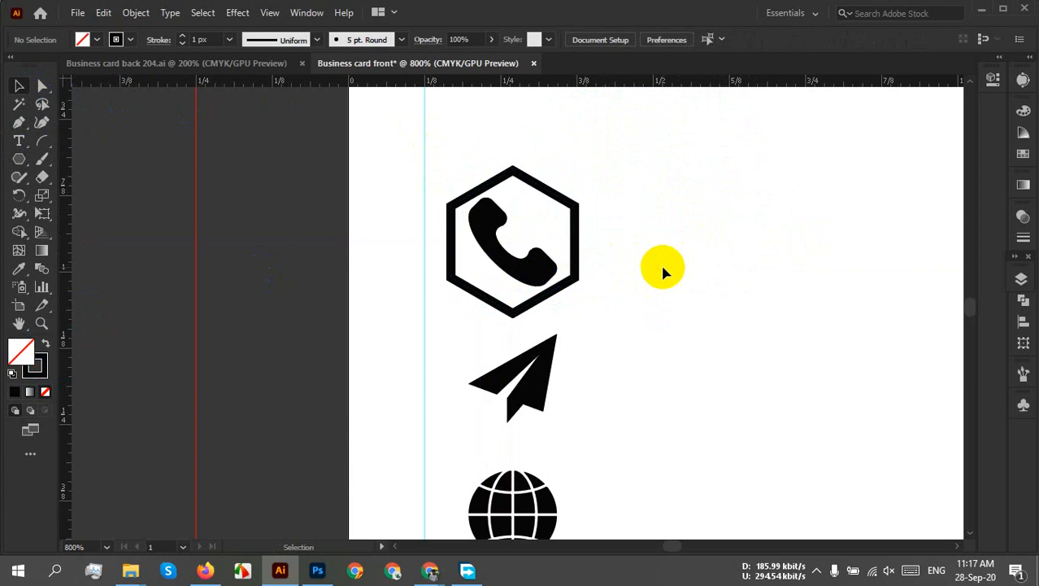
Fill the phone icon with cyan
left_click(541, 269)
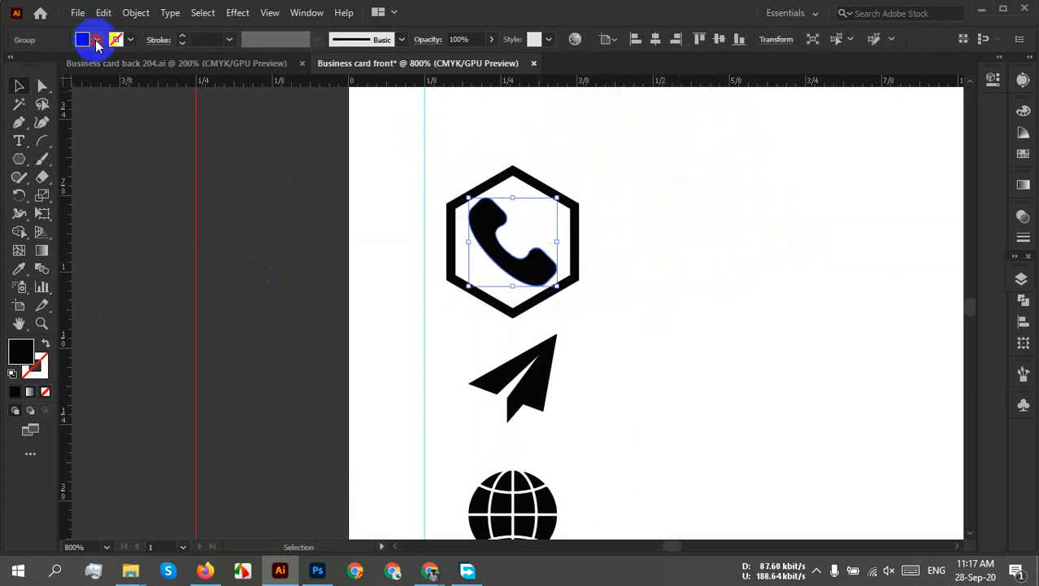
left_click(96, 42)
left_click(87, 74)
left_click(284, 154)
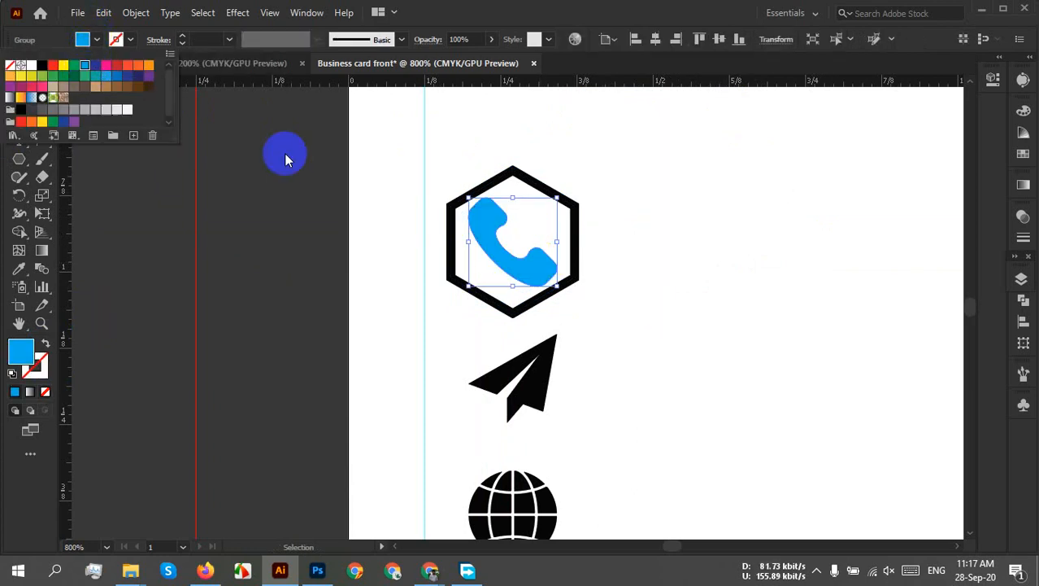
left_click(674, 274)
Try a solid black fill on the hexagon, then undo it to reveal the phone
left_click(573, 238)
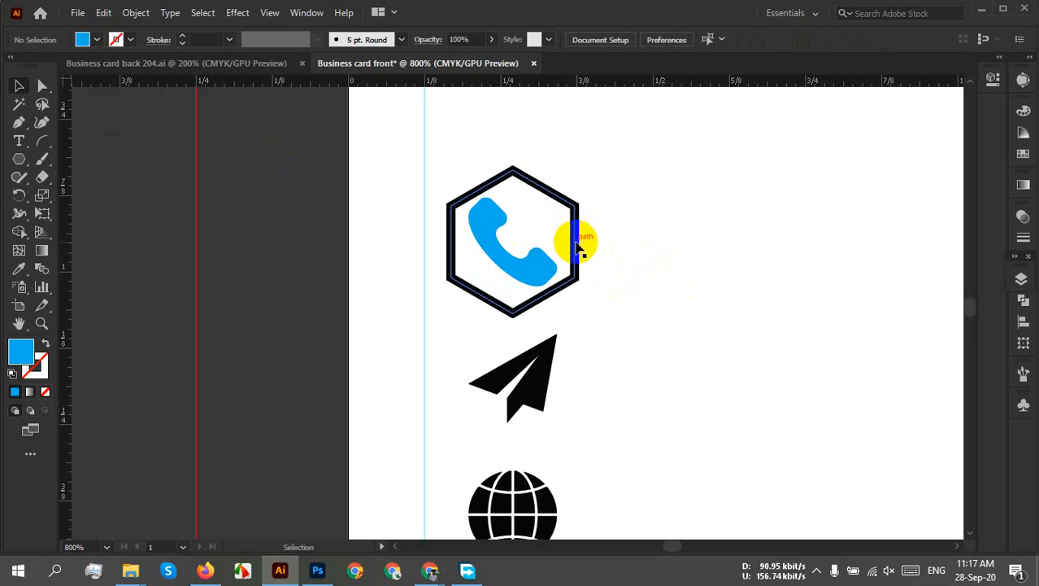
left_click(47, 348)
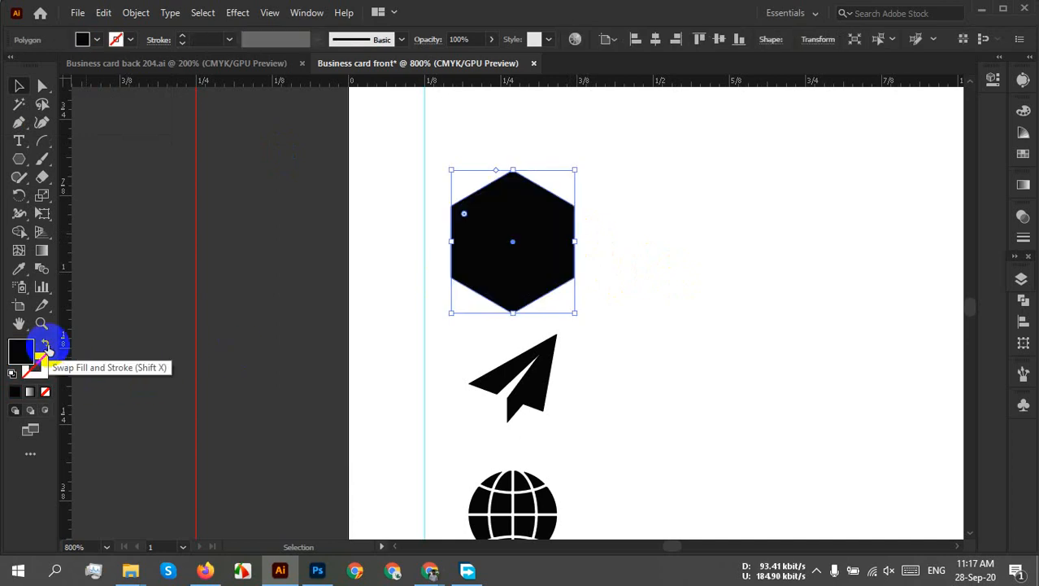
left_click(575, 257)
left_click(560, 241)
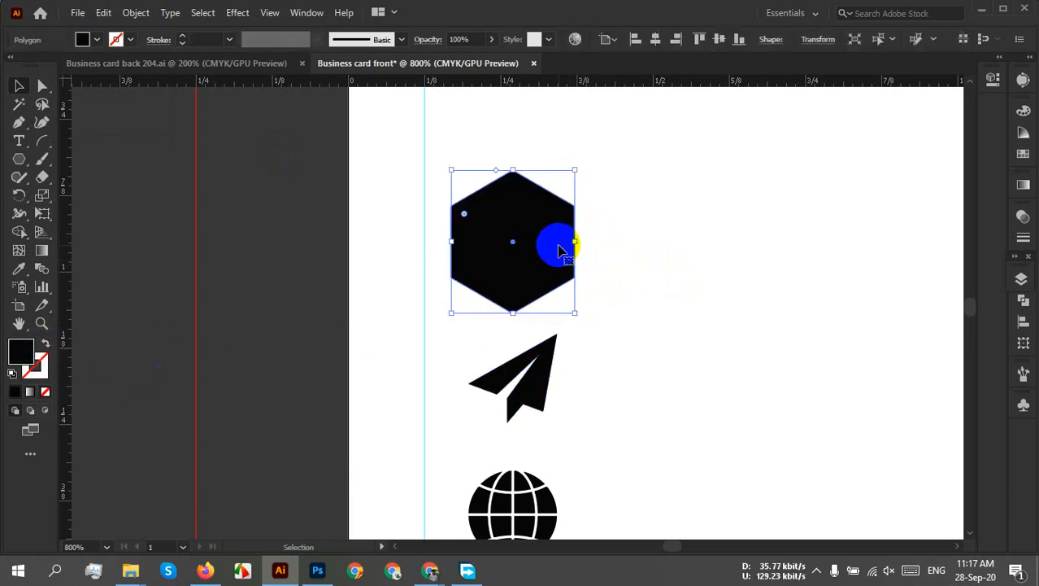
right_click(569, 234)
left_click(805, 313)
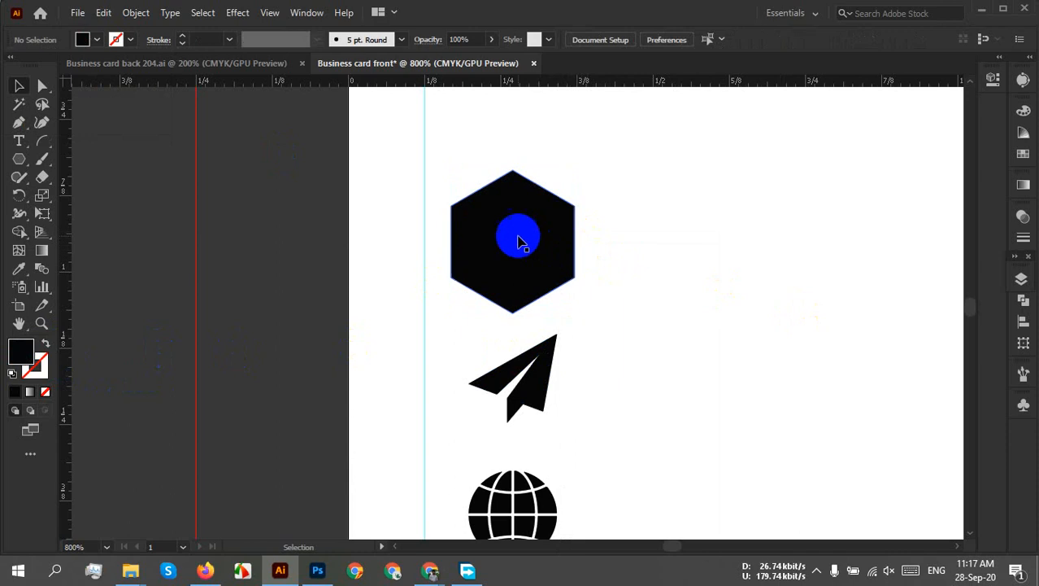
left_click(520, 235)
left_click(654, 253)
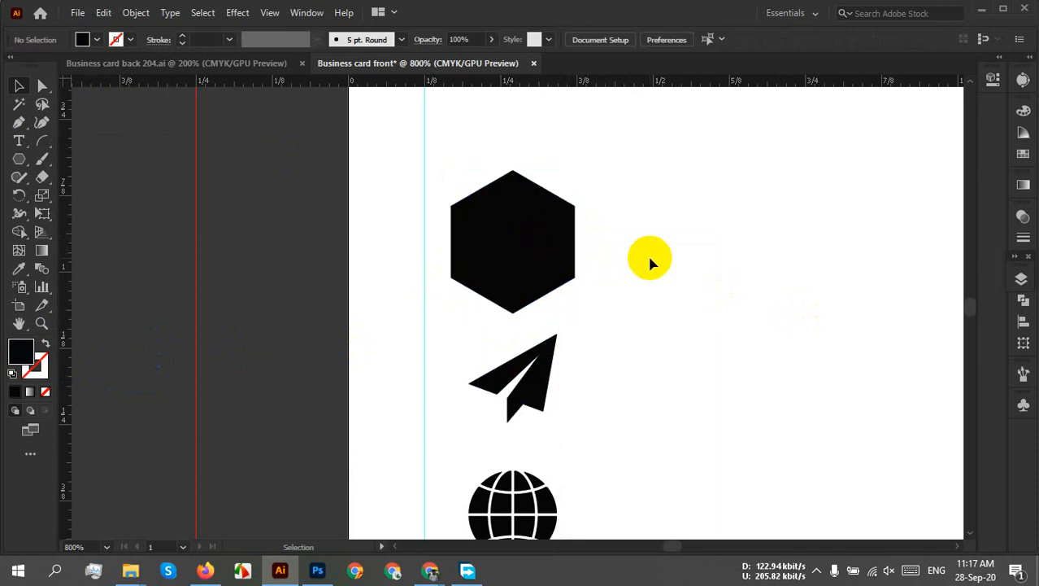
key("ctrl+z")
left_click(654, 259)
Bring the phone icon to the front, in front of the hexagon
left_click(555, 277)
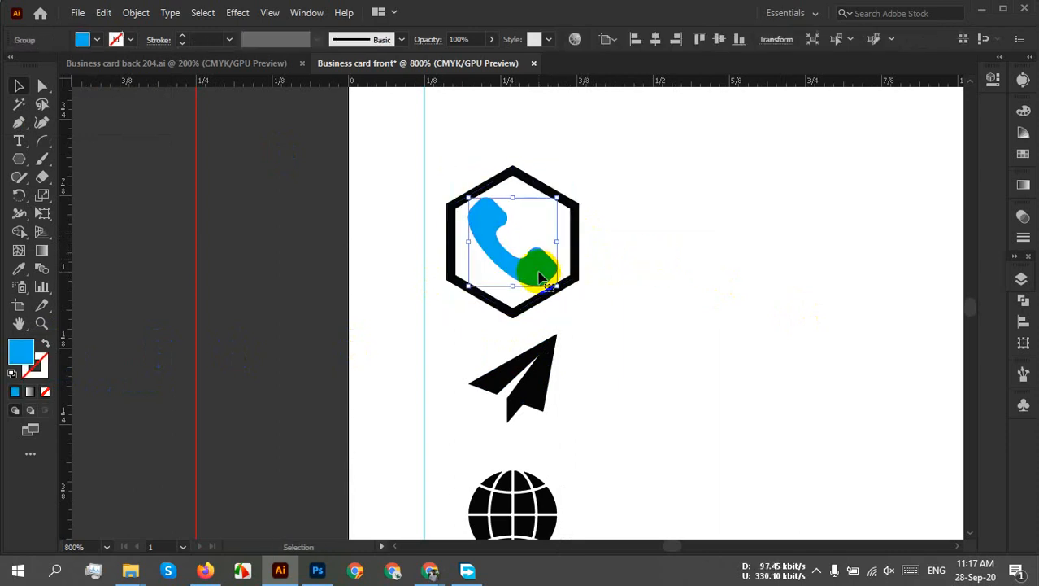
right_click(540, 274)
mouse_move(621, 462)
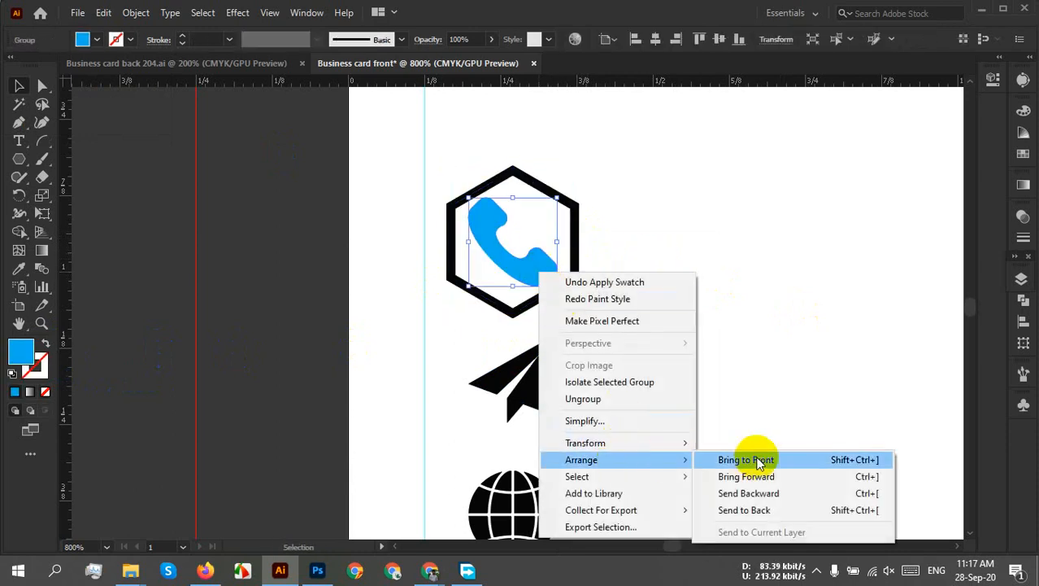
left_click(762, 460)
left_click(731, 314)
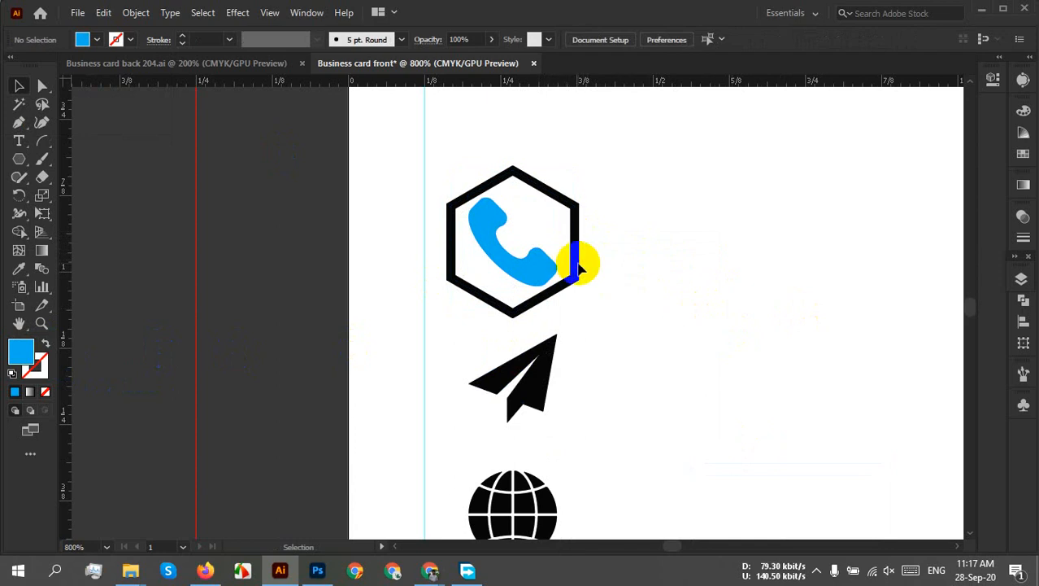
Make the hexagon solid black and the phone icon white
left_click(576, 270)
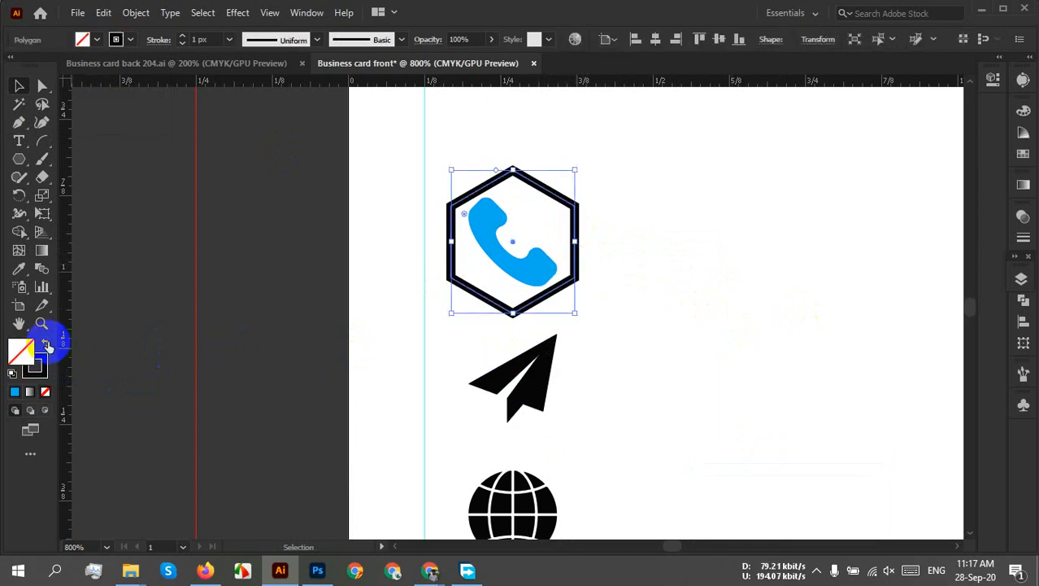
left_click(46, 346)
left_click(665, 279)
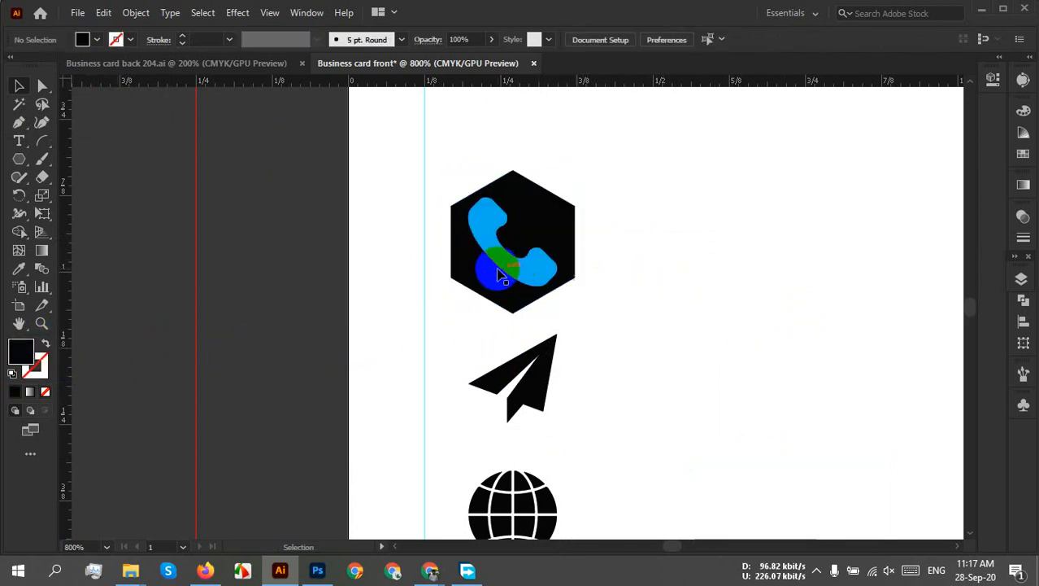
left_click(524, 268)
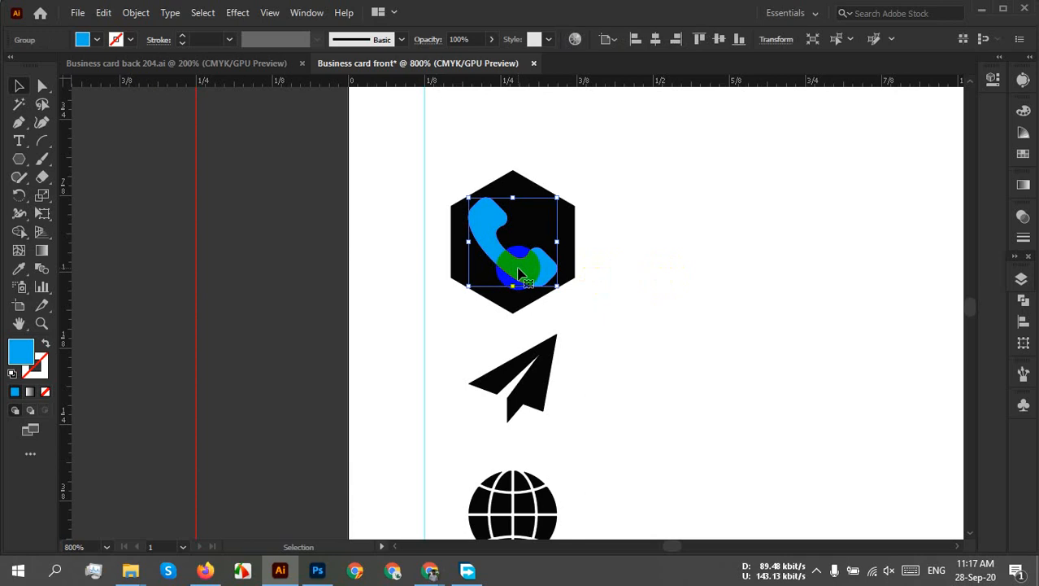
left_click(84, 39)
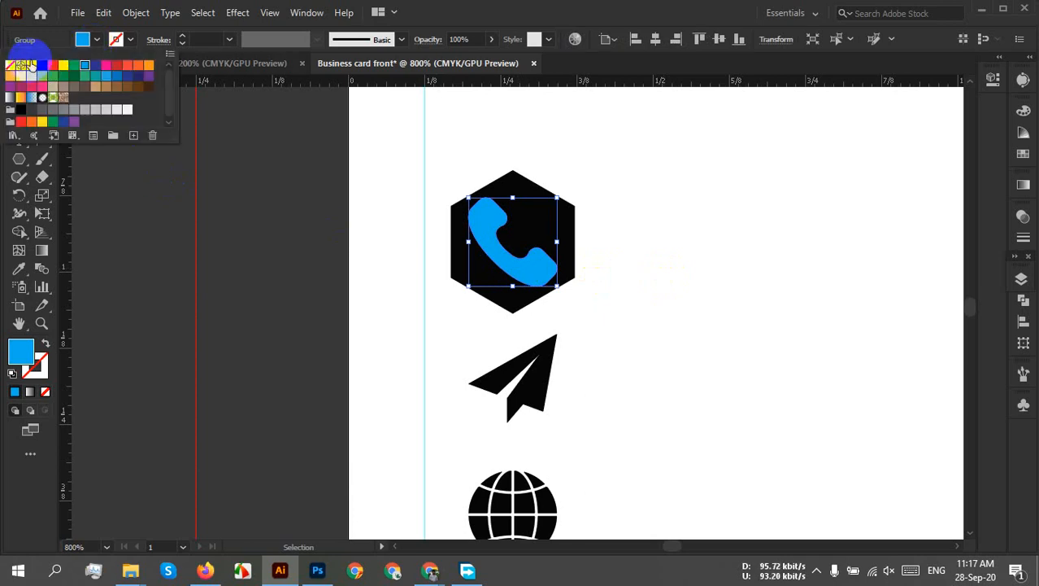
left_click(31, 65)
left_click(804, 282)
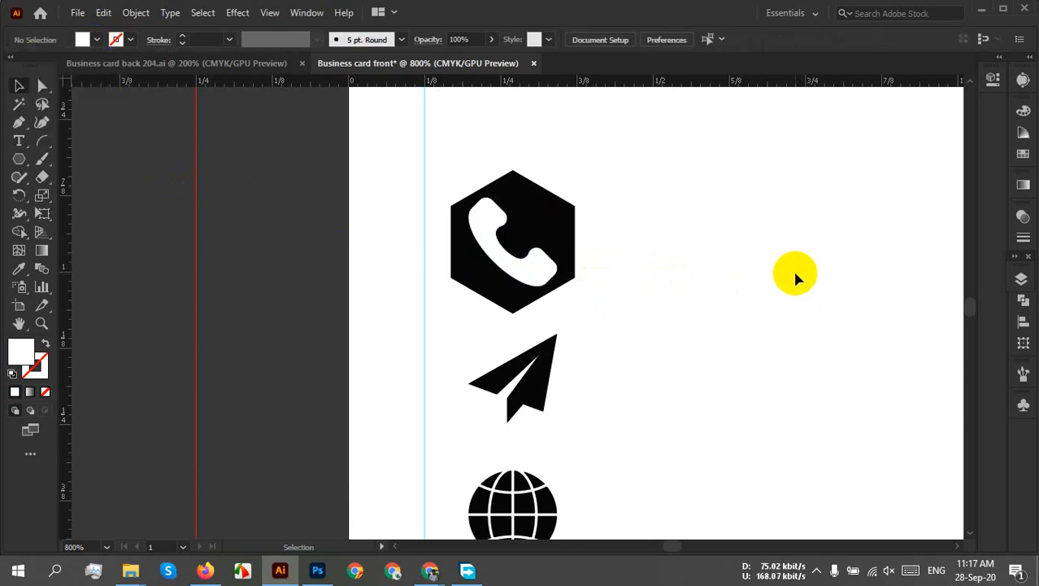
Recolour the phone icon green
scroll(667, 234, "down", 5)
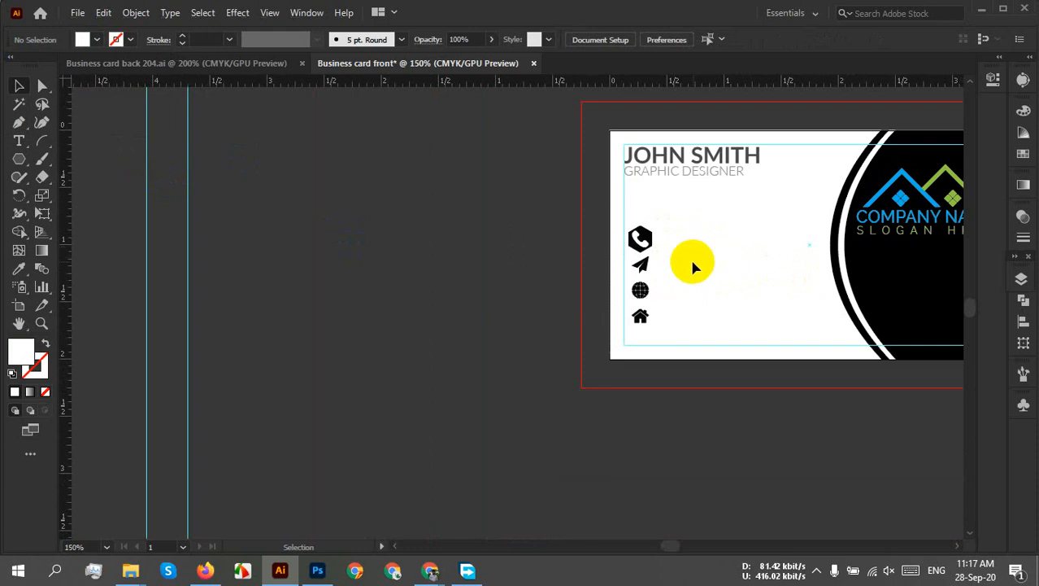
scroll(659, 261, "up", 3)
left_click_drag(659, 260, 325, 383)
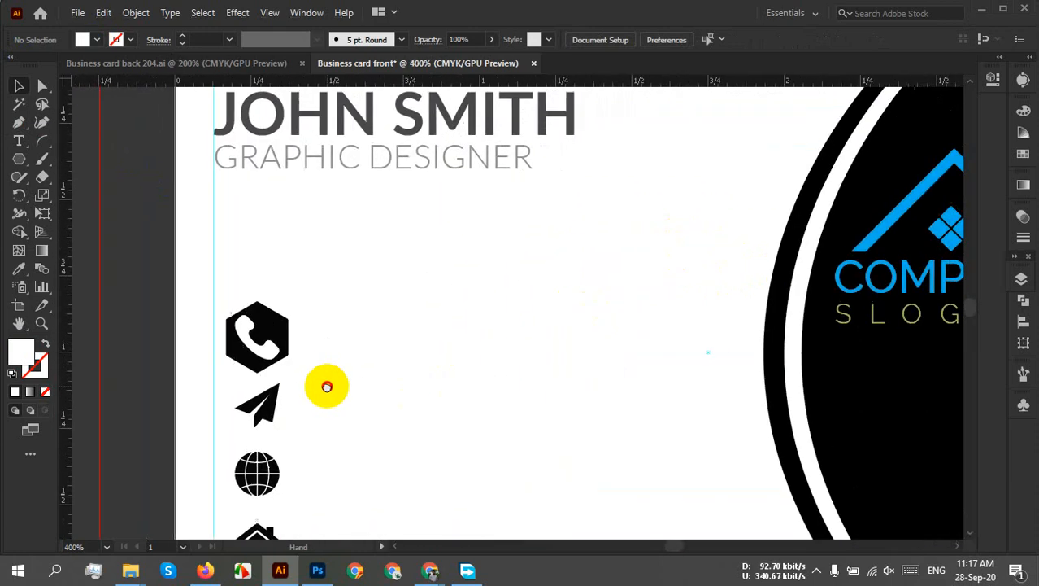
left_click(247, 346)
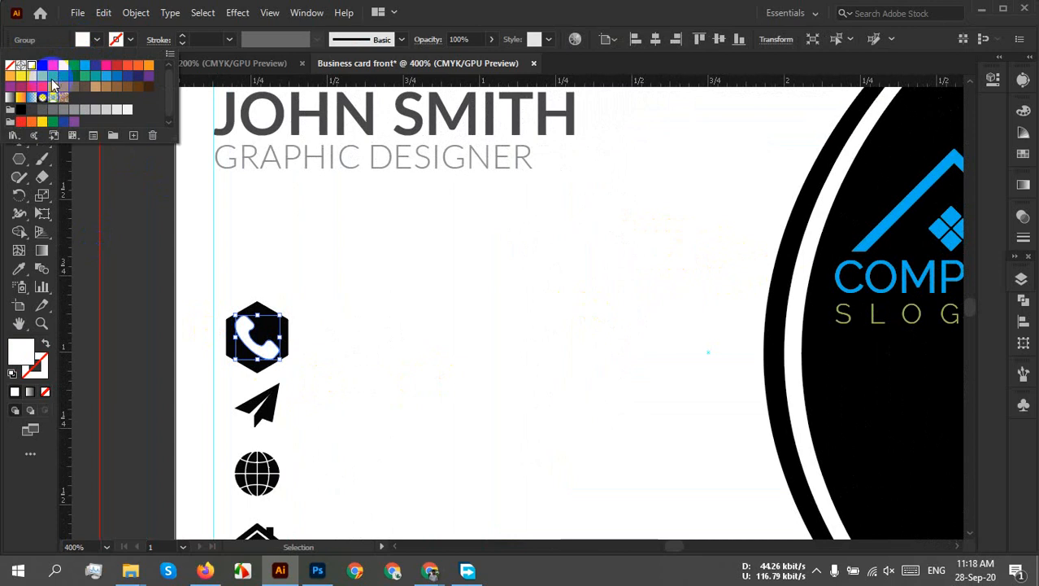
left_click(43, 79)
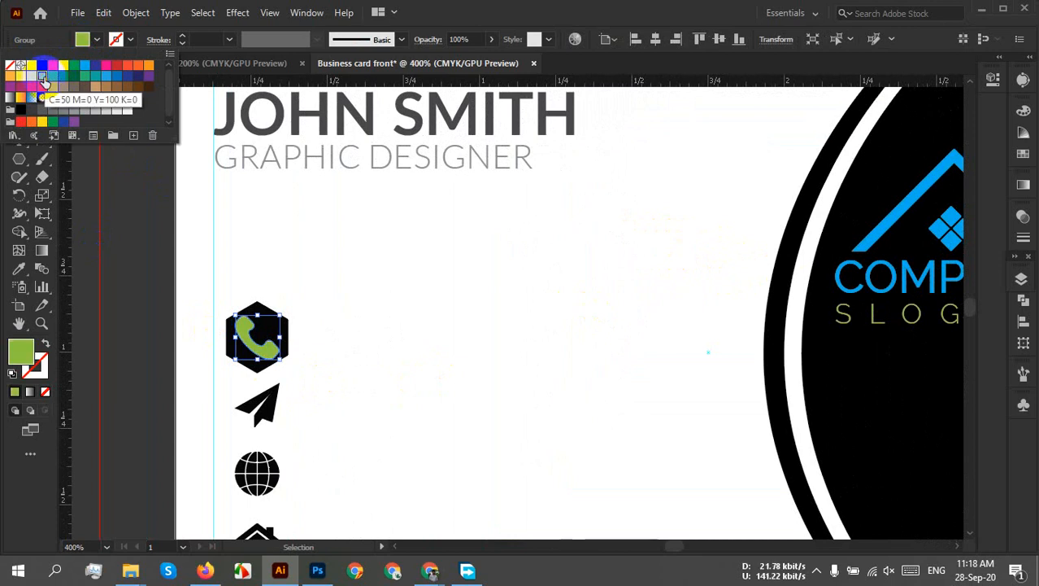
left_click(365, 327)
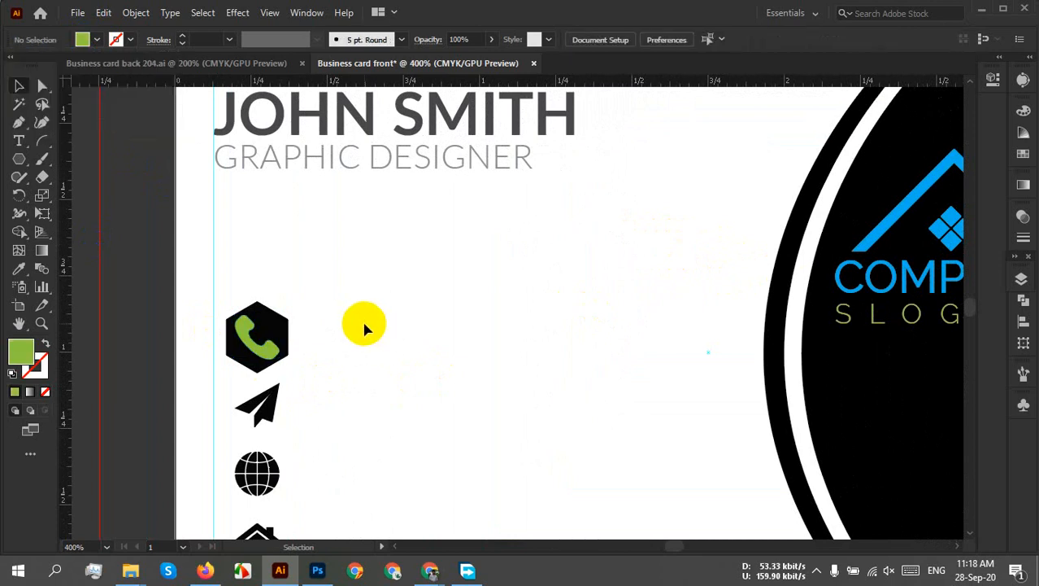
Change the phone icon's fill to blue and select the hexagon
left_click(244, 333)
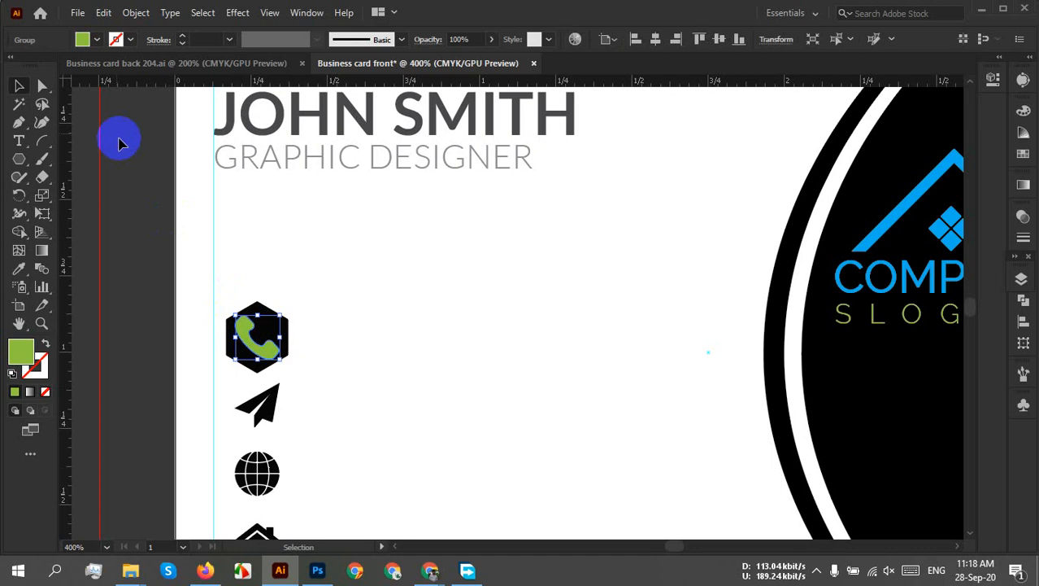
left_click(97, 39)
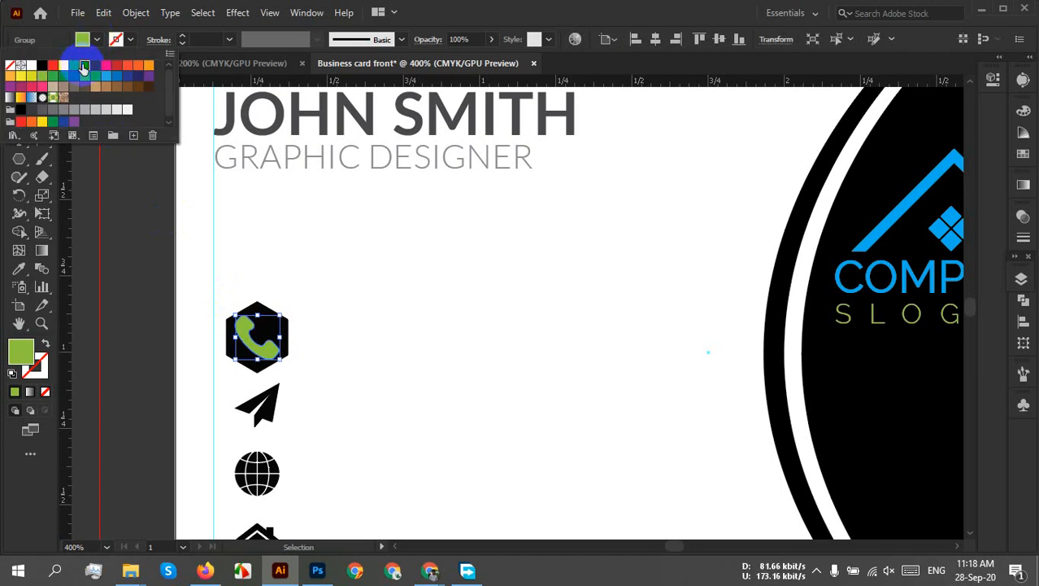
left_click(82, 63)
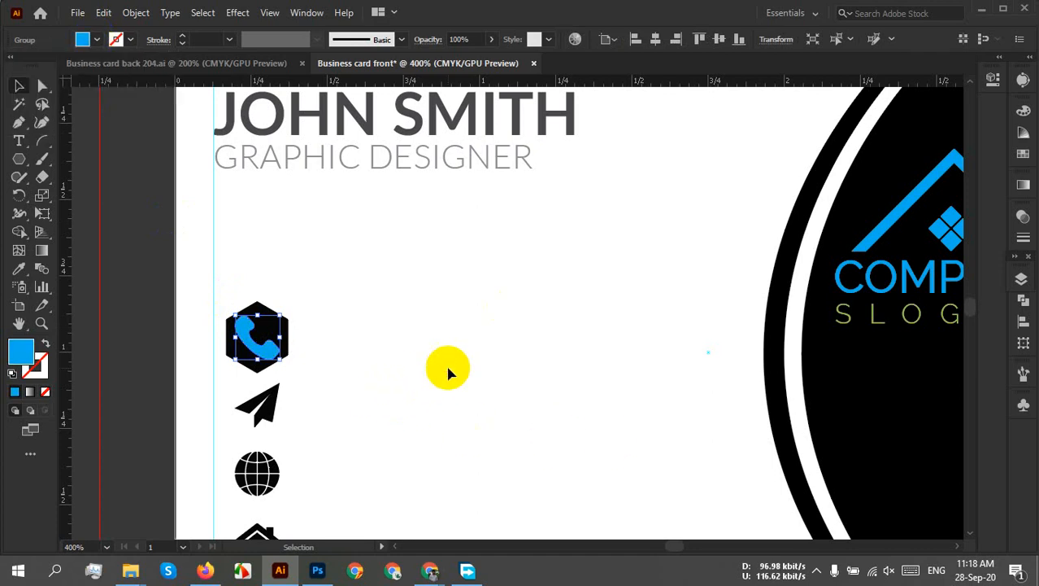
left_click(448, 368)
left_click(268, 349)
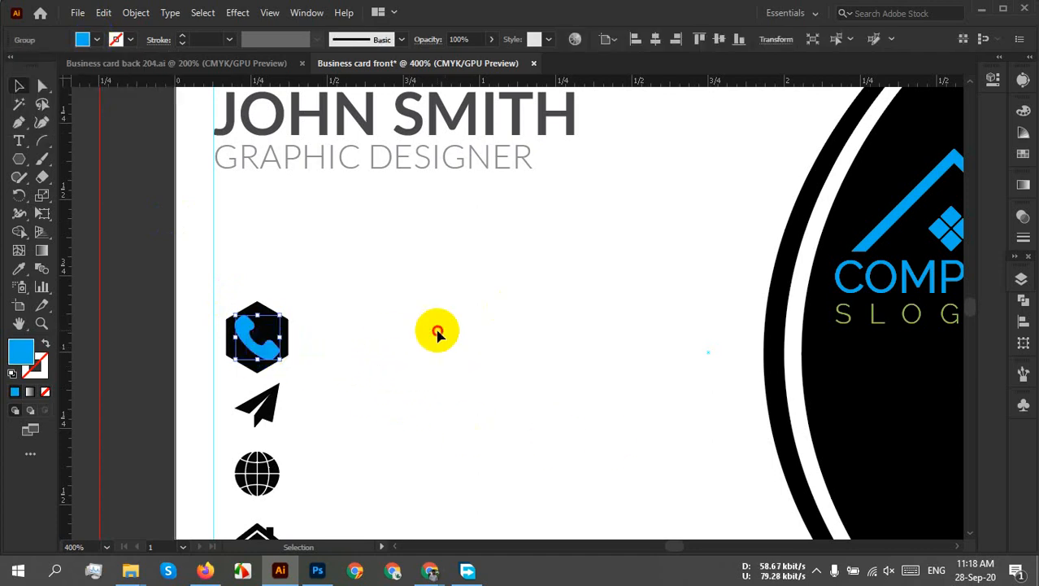
left_click(438, 333)
left_click(273, 329)
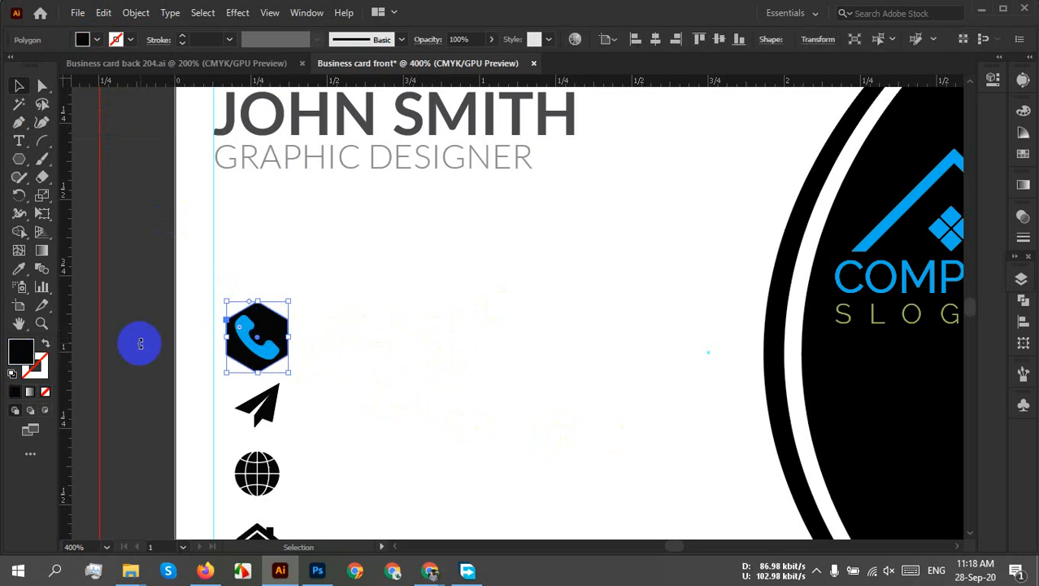
Turn the hexagon into an outline with no fill and a green stroke
left_click(44, 345)
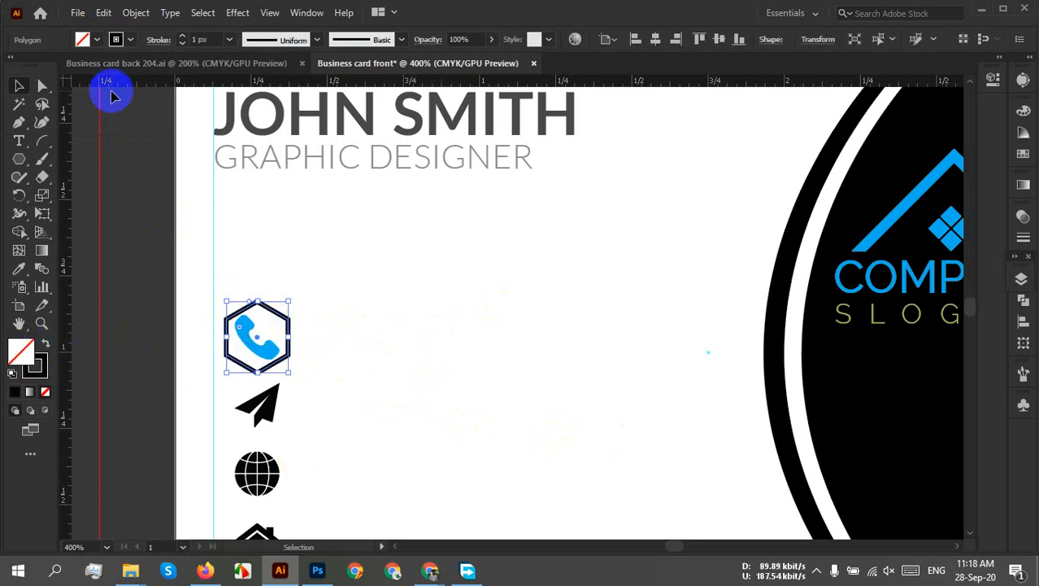
left_click(118, 40)
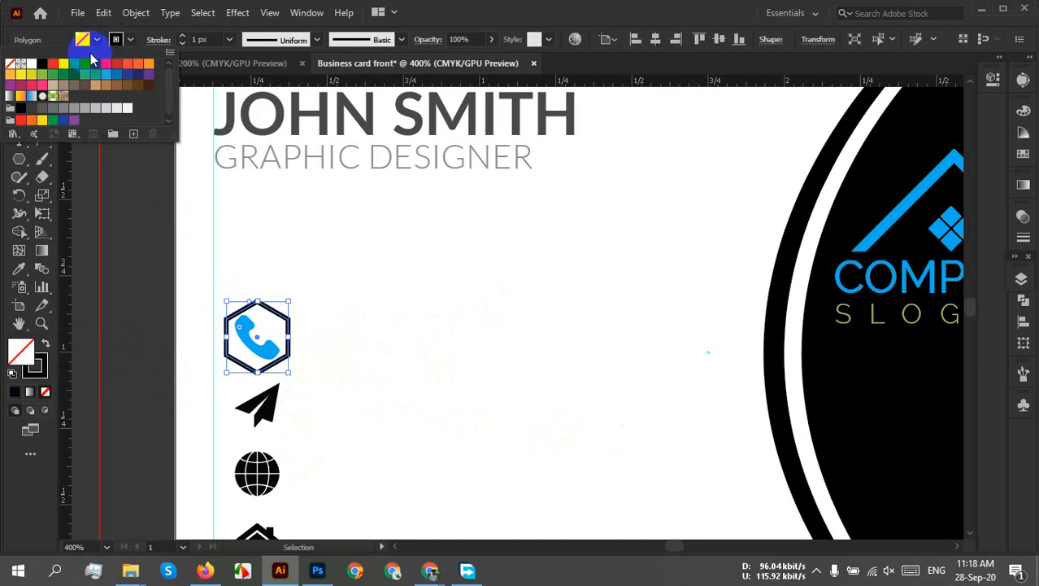
left_click(44, 79)
left_click(372, 374)
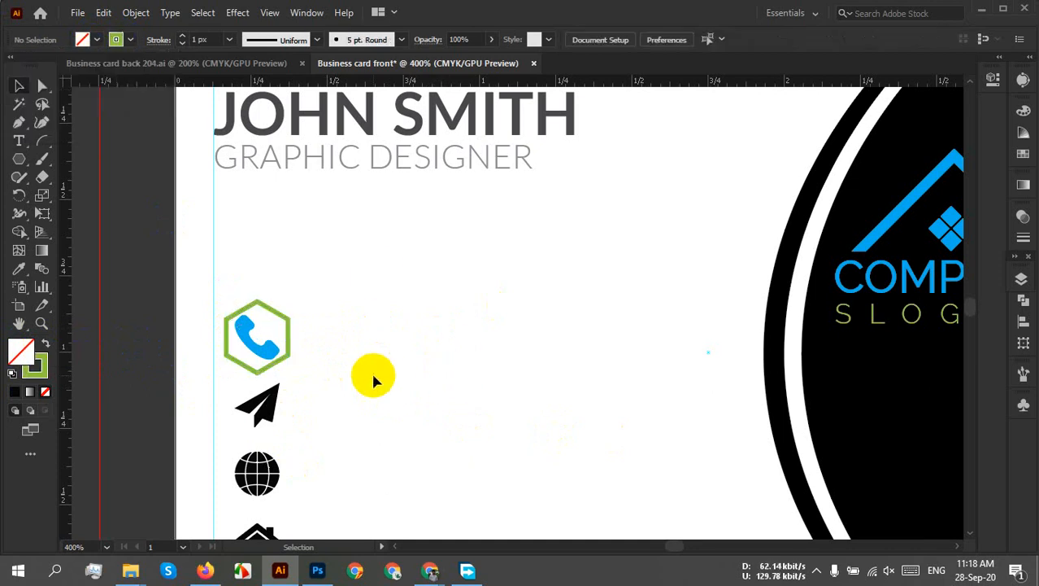
Change the hexagon's outline colour to blue
scroll(301, 358, "up", 3)
left_click_drag(327, 323, 559, 273)
scroll(557, 291, "down", 5)
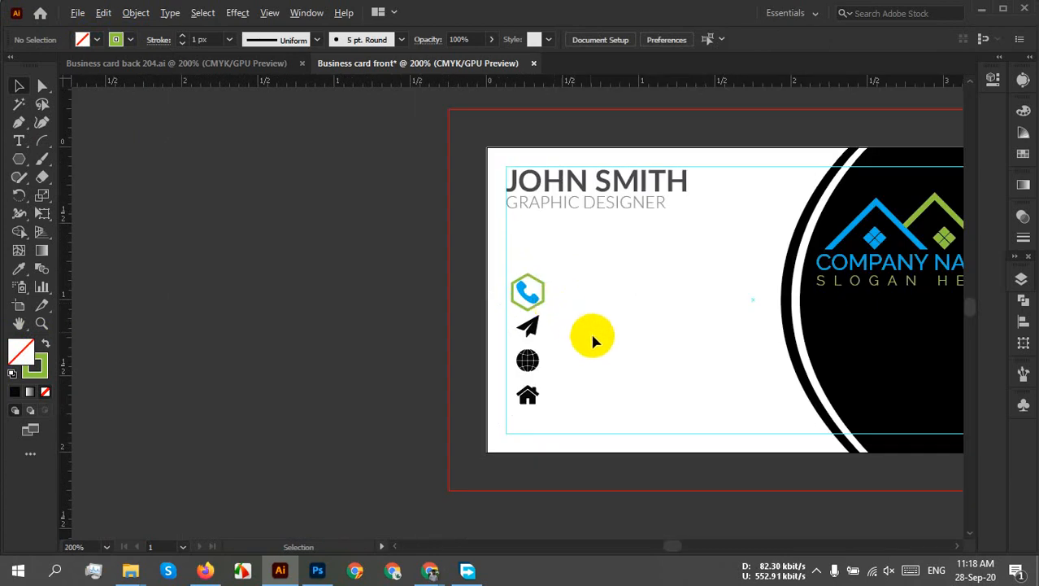
scroll(580, 340, "up", 6)
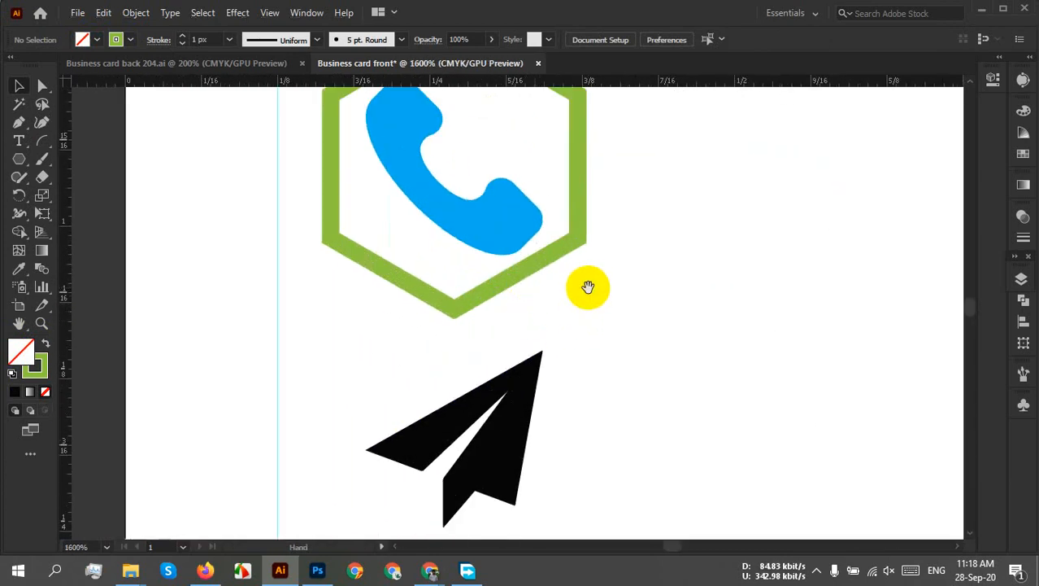
left_click(570, 299)
left_click(117, 39)
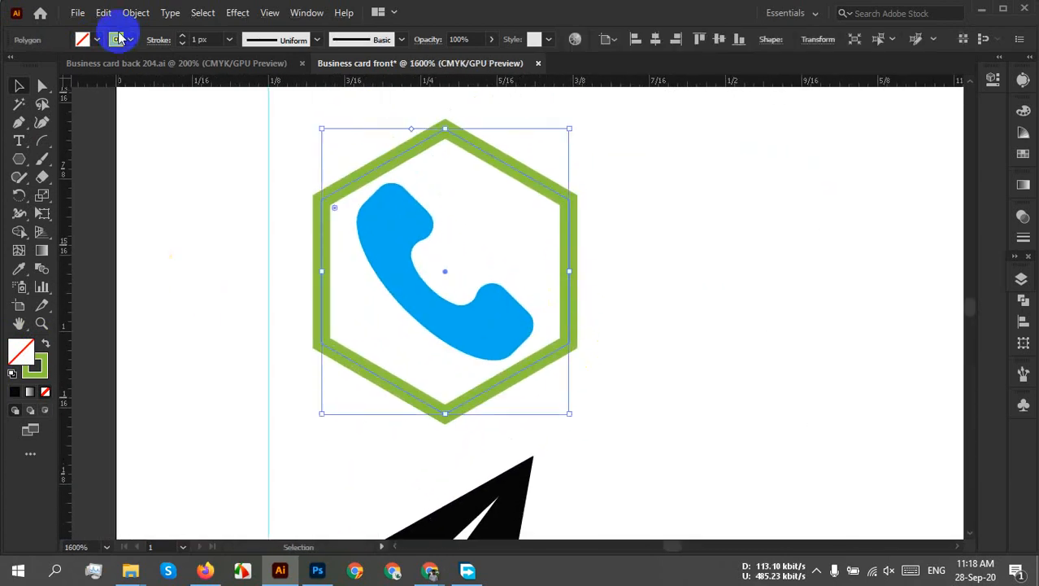
left_click(85, 64)
left_click(772, 343)
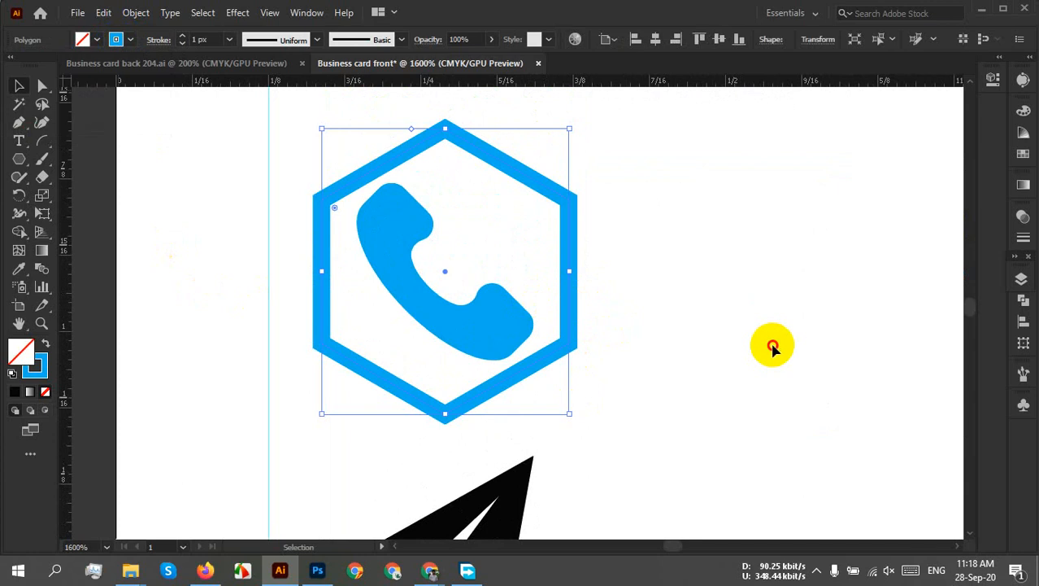
Fill the phone icon green
left_click(478, 303)
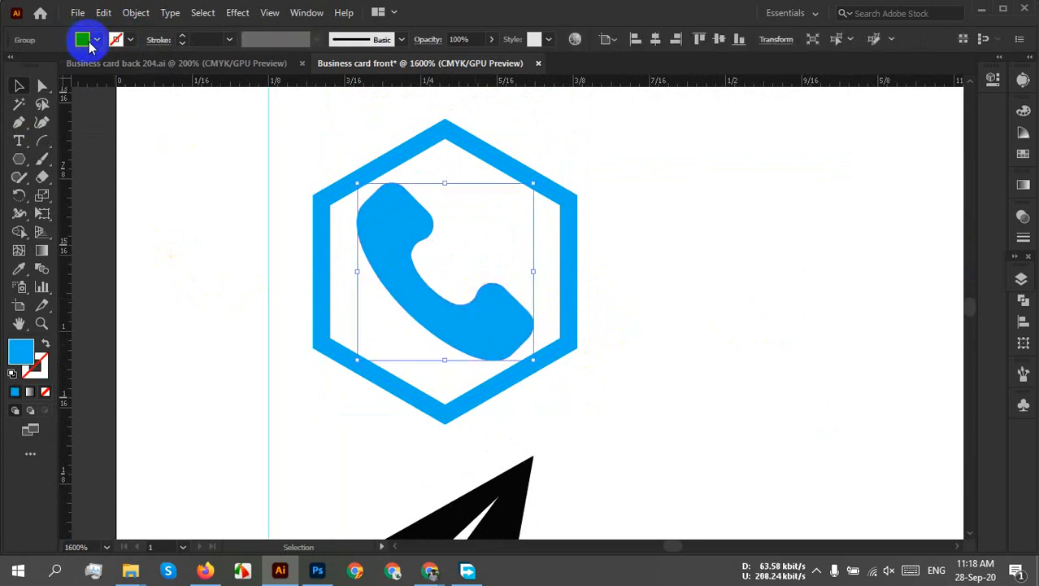
left_click(84, 39)
left_click(42, 74)
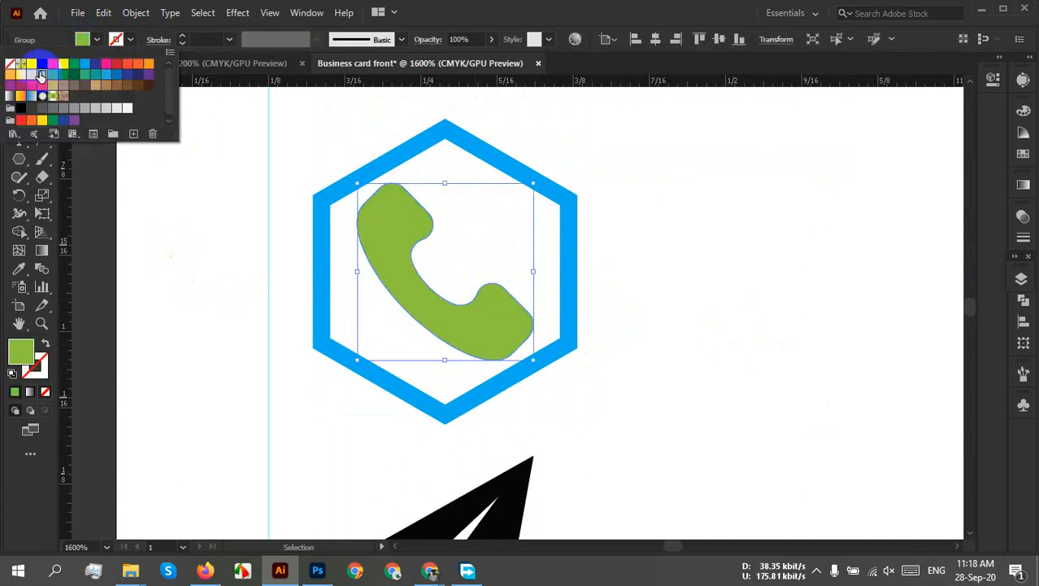
left_click(703, 336)
scroll(692, 327, "down", 7)
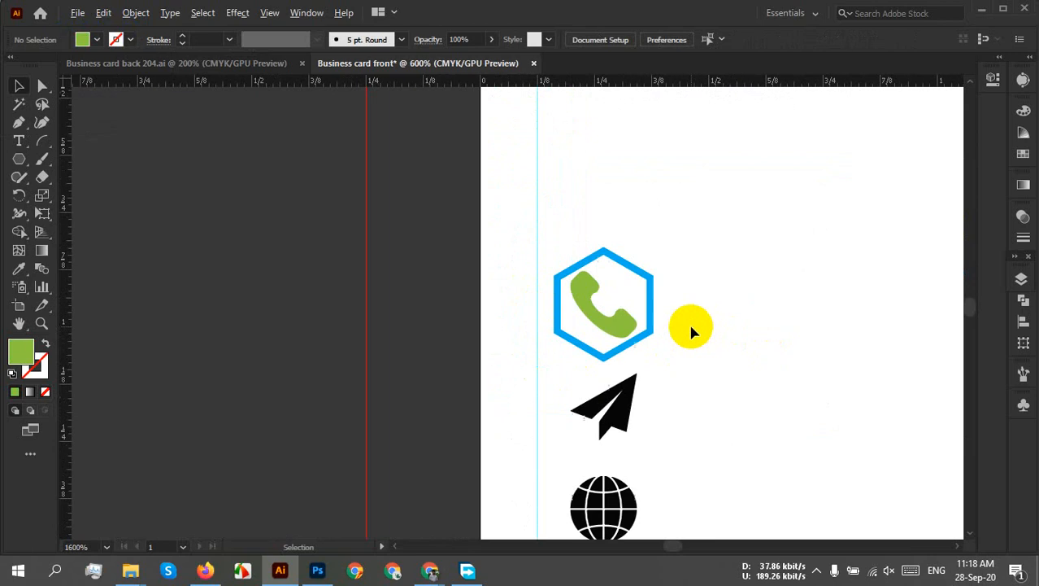
left_click_drag(754, 355, 663, 391)
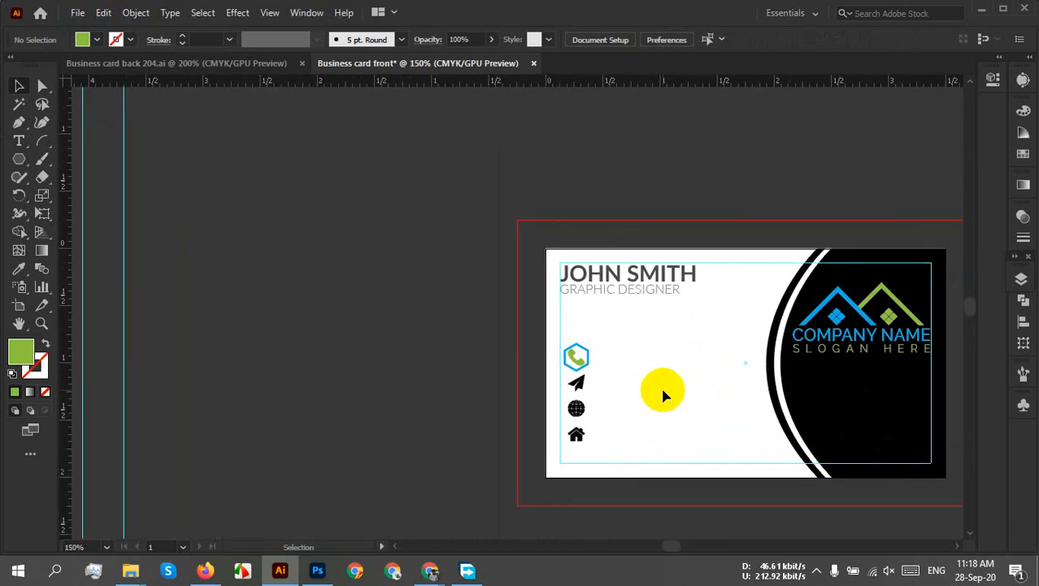
Try a black outline on the hexagon, then undo the colour changes
left_click(586, 355)
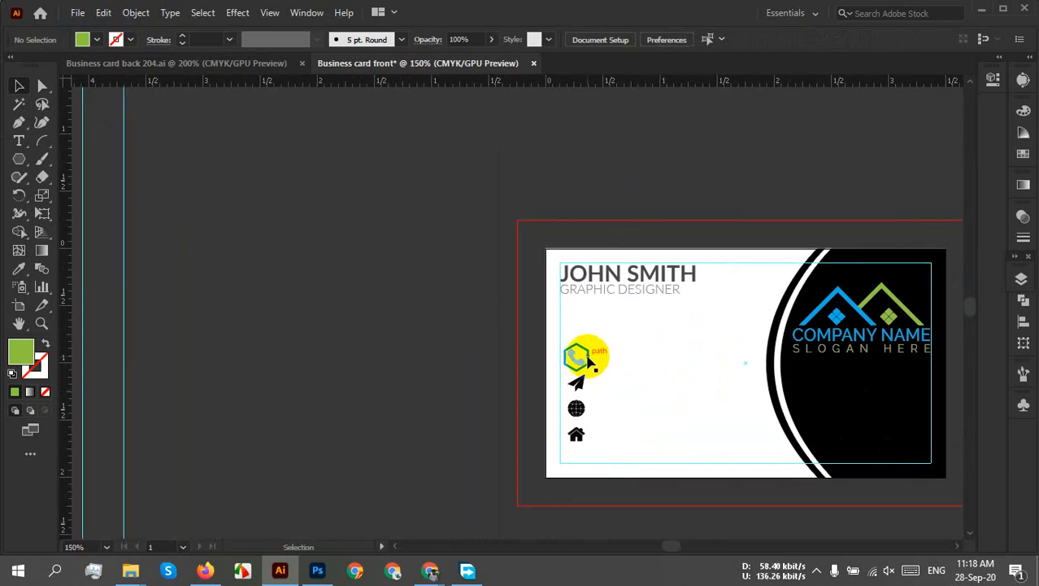
left_click(126, 39)
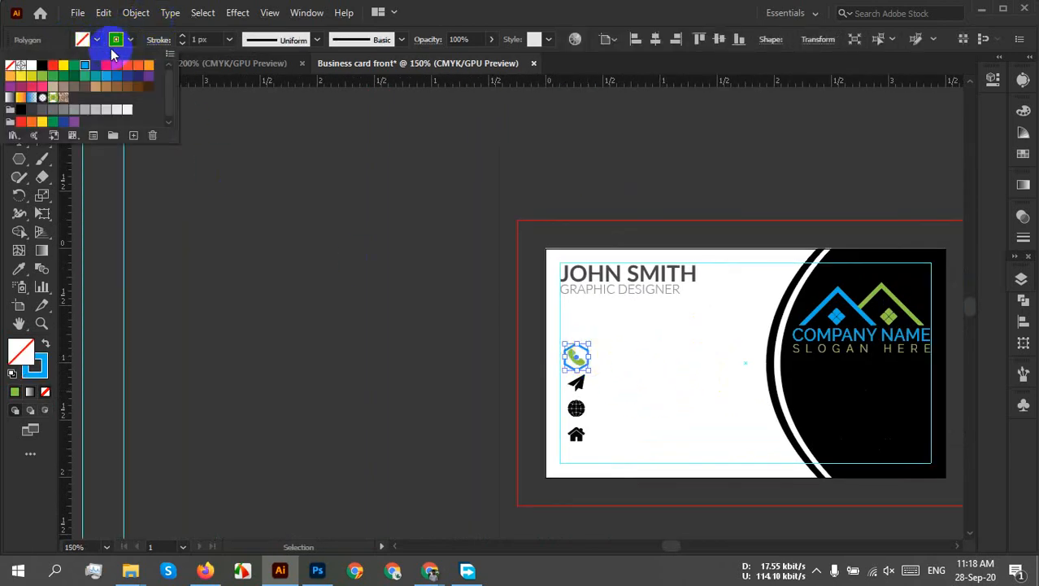
left_click(432, 304)
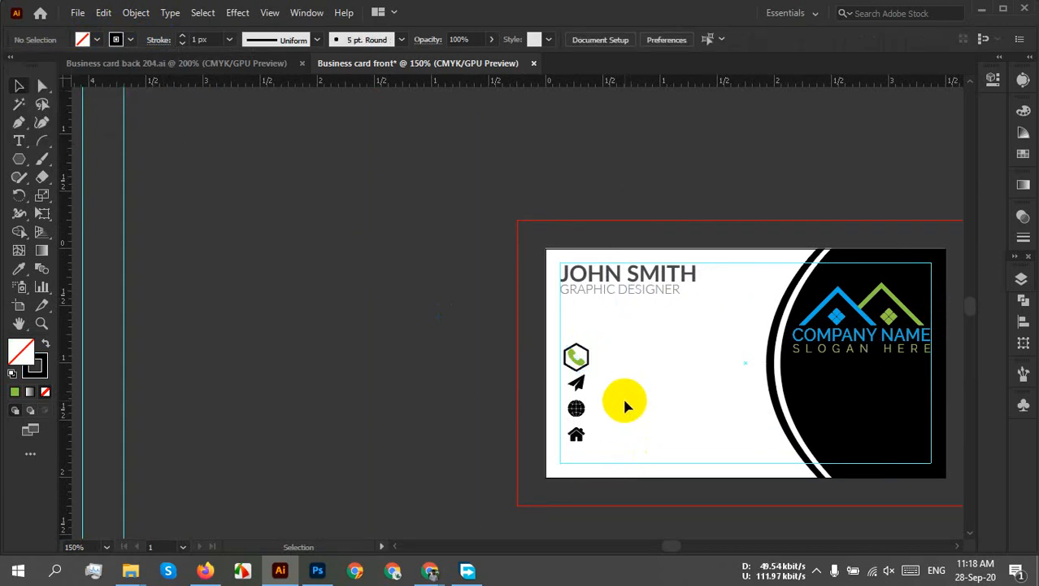
key("ctrl+z")
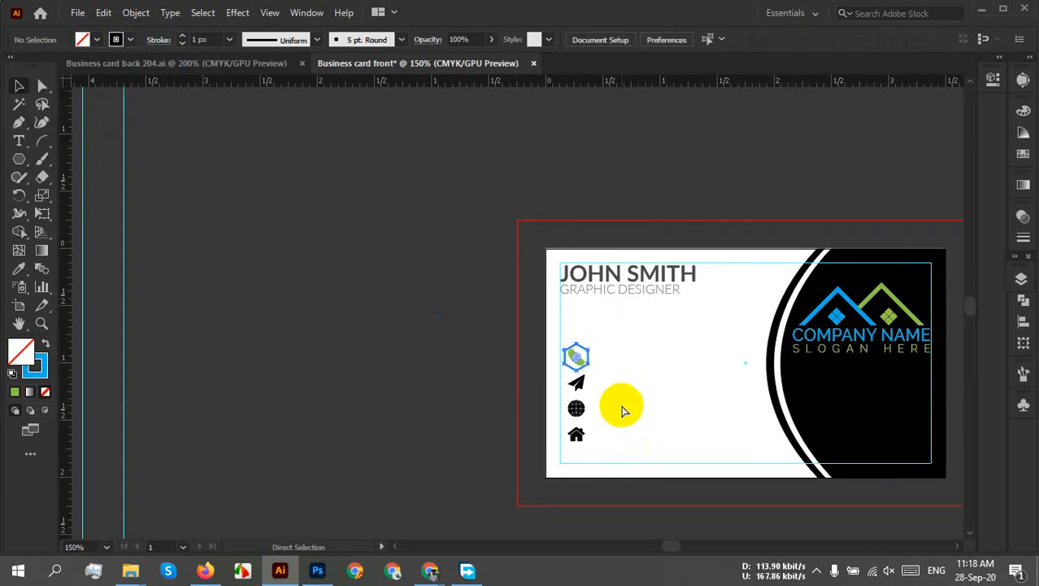
left_click(620, 402)
scroll(606, 348, "up", 5)
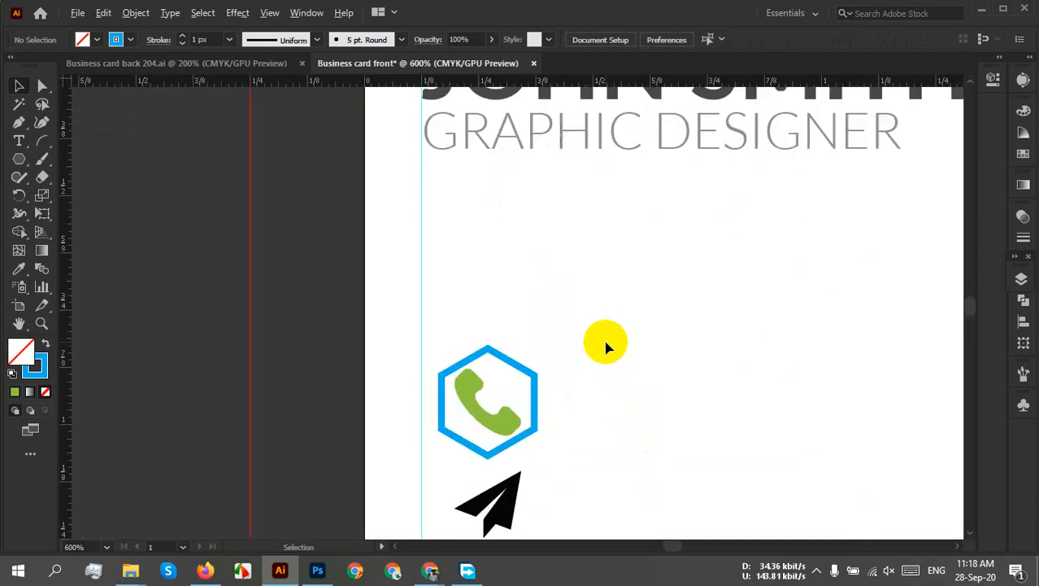
mouse_move(598, 476)
left_mouse_down()
mouse_move(560, 302)
mouse_move(541, 324)
left_mouse_up()
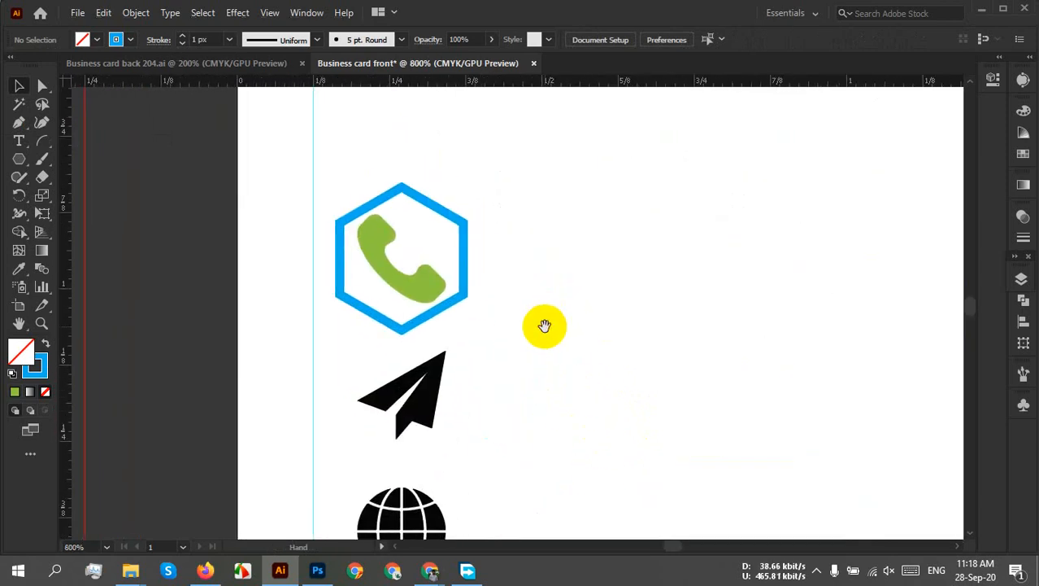
key("ctrl+z")
key("ctrl+z")
left_click(541, 330)
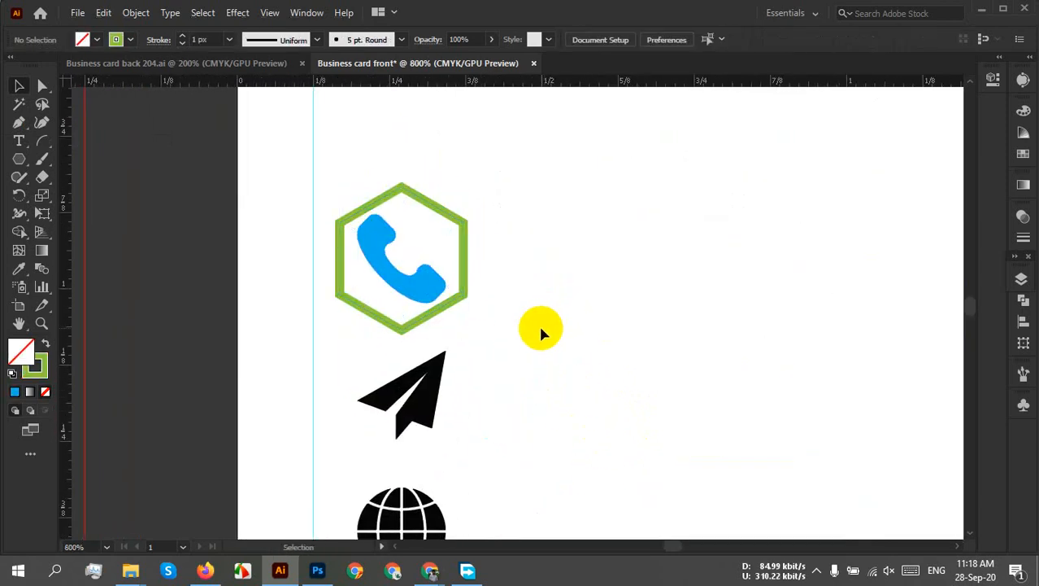
Fill the phone icon black inside the green hexagon outline
left_click(394, 288)
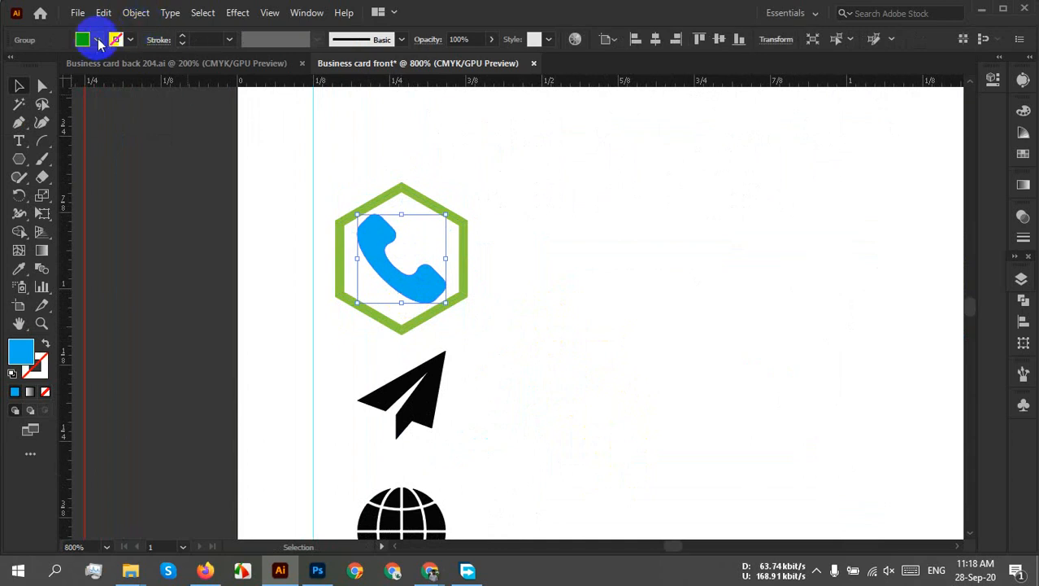
left_click(97, 39)
left_click(44, 68)
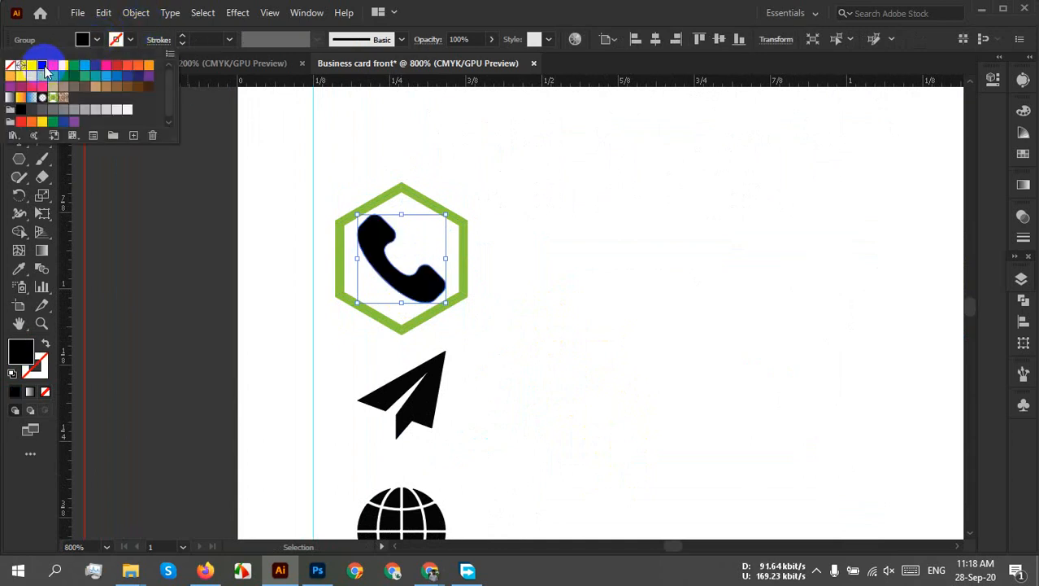
left_click(540, 281)
scroll(542, 280, "down", 4)
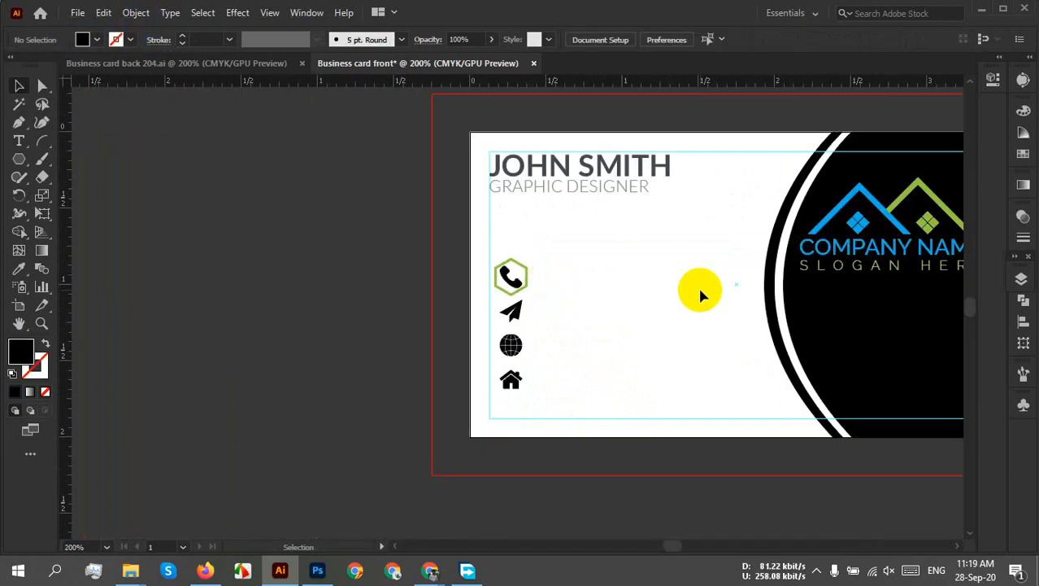
left_click_drag(701, 288, 506, 346)
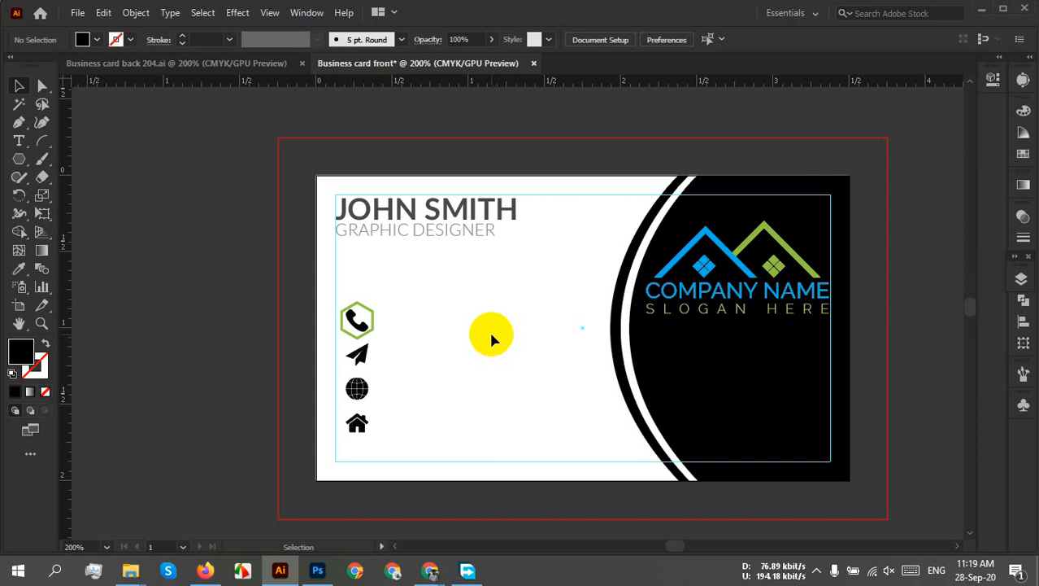
scroll(367, 303, "up", 4)
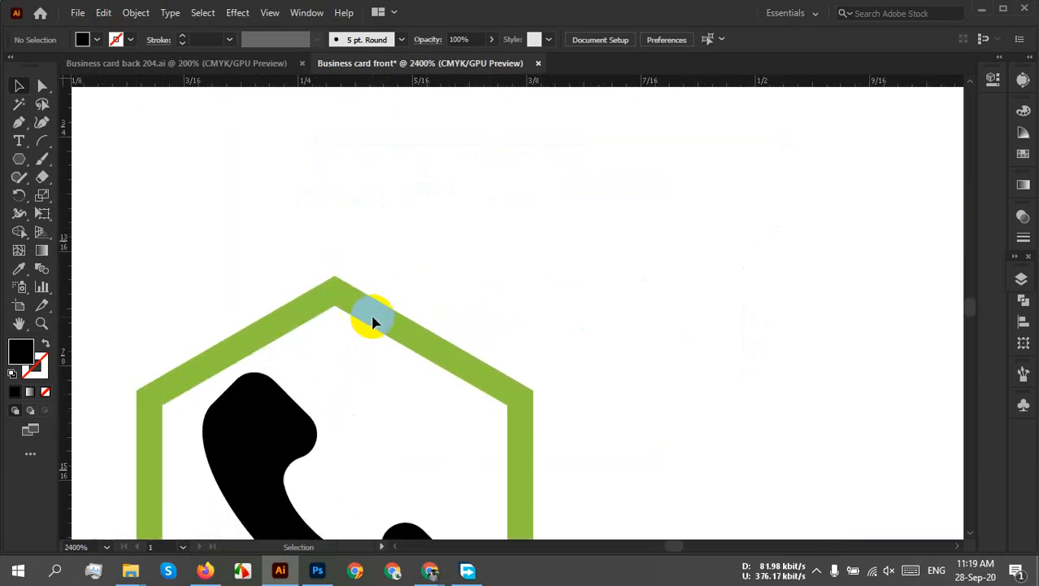
Try a solid green hexagon with a white phone icon, then undo both changes
left_click(395, 325)
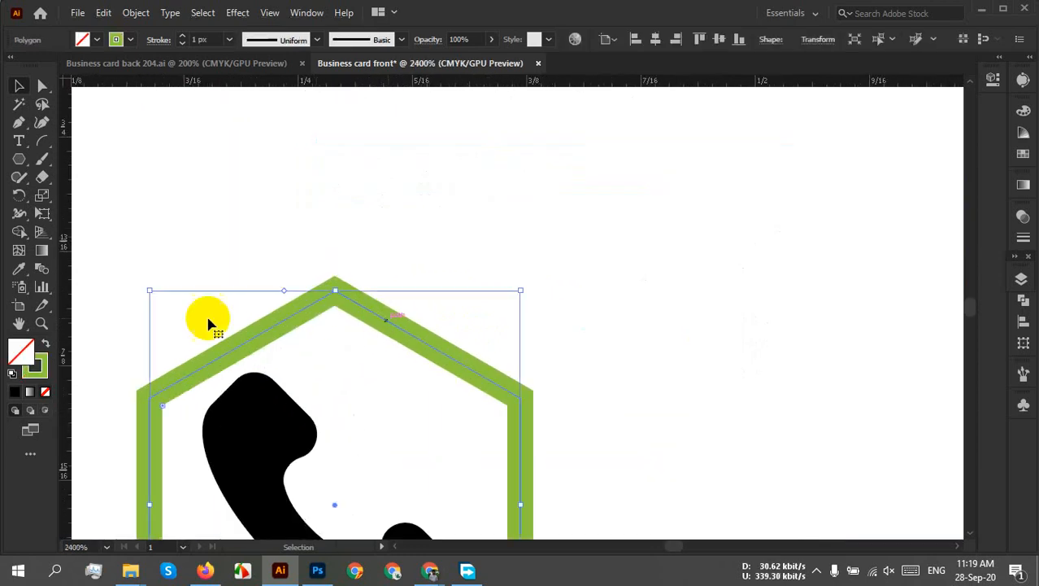
left_click(47, 346)
left_click(795, 420)
left_click(262, 413)
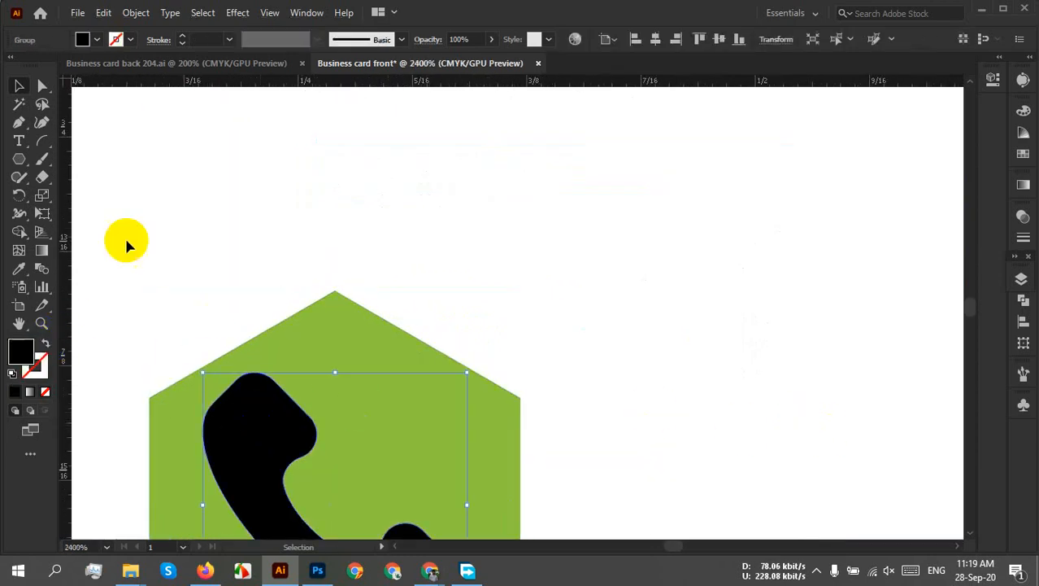
left_click(82, 39)
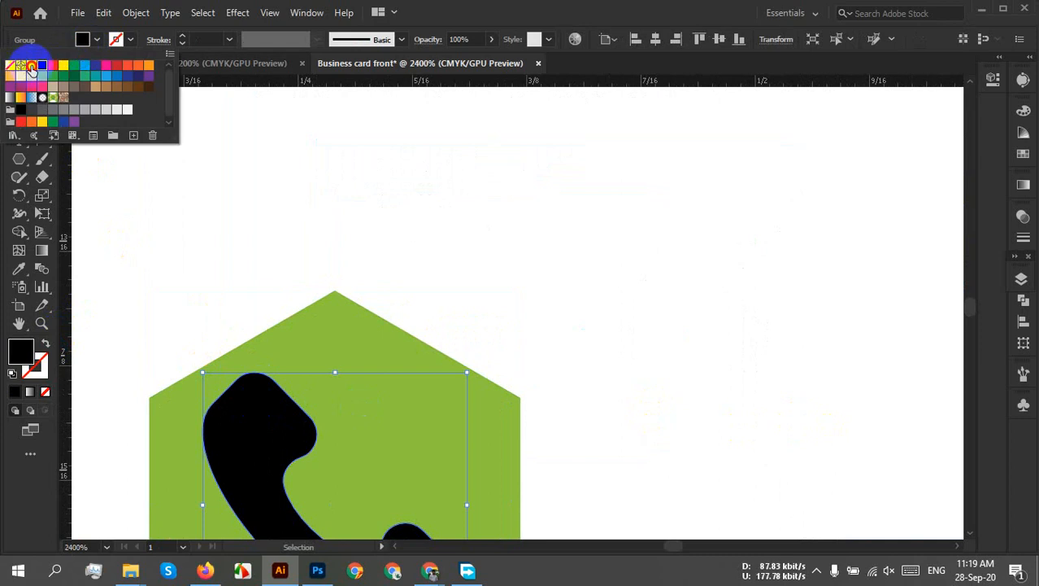
left_click(30, 68)
left_click(768, 358)
scroll(657, 365, "down", 5)
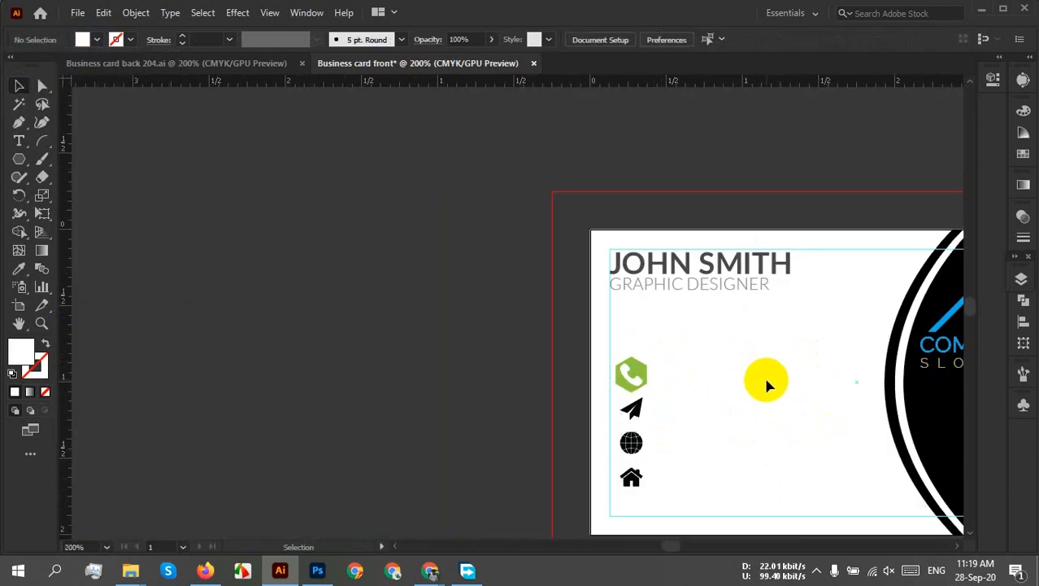
key("ctrl+z")
key("ctrl+z")
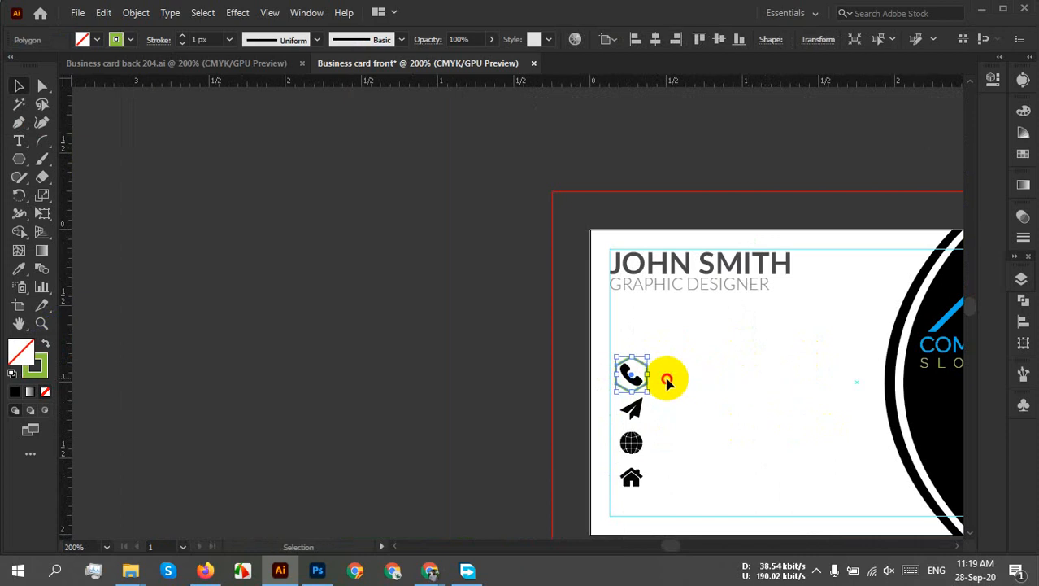
Fill the phone icon with the green swatch to match its hexagon outline
left_click(667, 381)
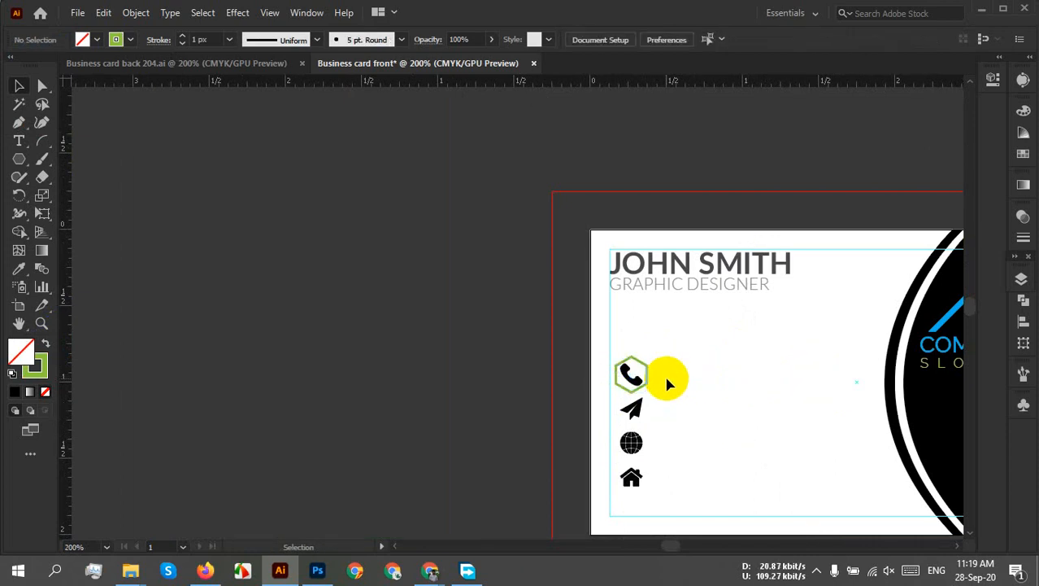
scroll(667, 381, "up", 3)
scroll(569, 366, "up", 3)
left_click(551, 382)
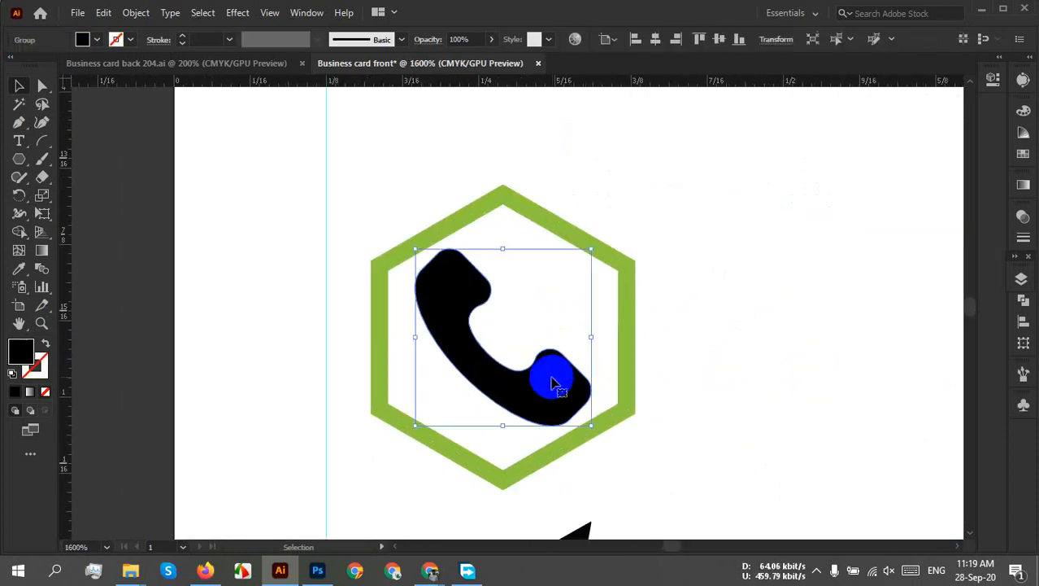
left_click(96, 39)
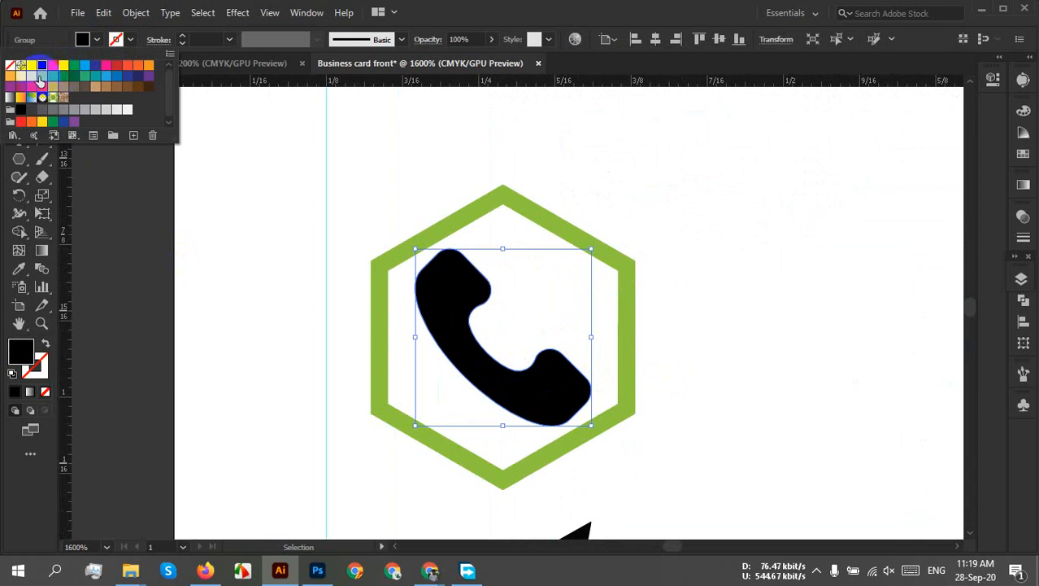
left_click(41, 82)
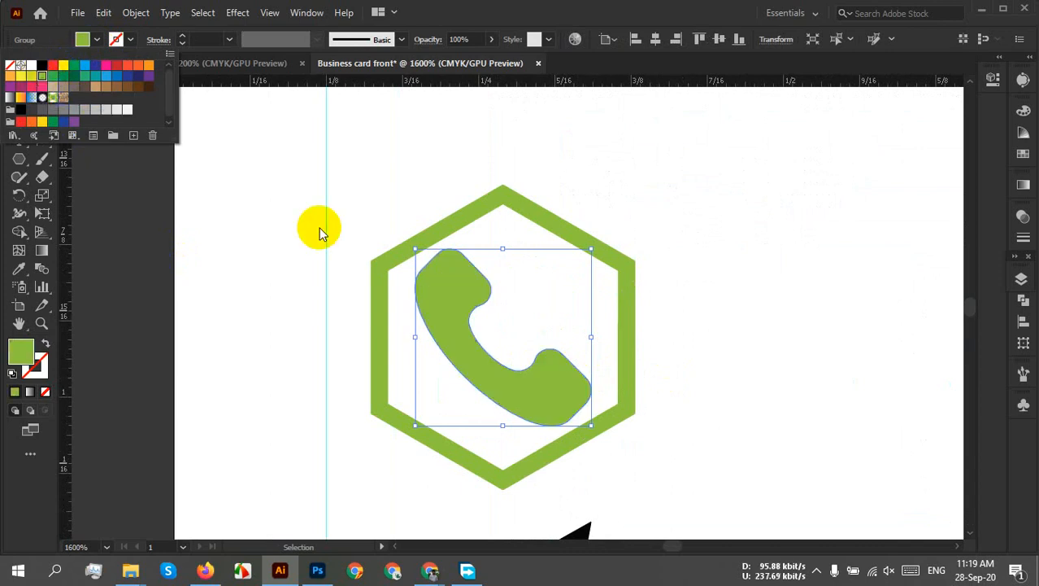
left_click(704, 293)
scroll(705, 295, "down", 5)
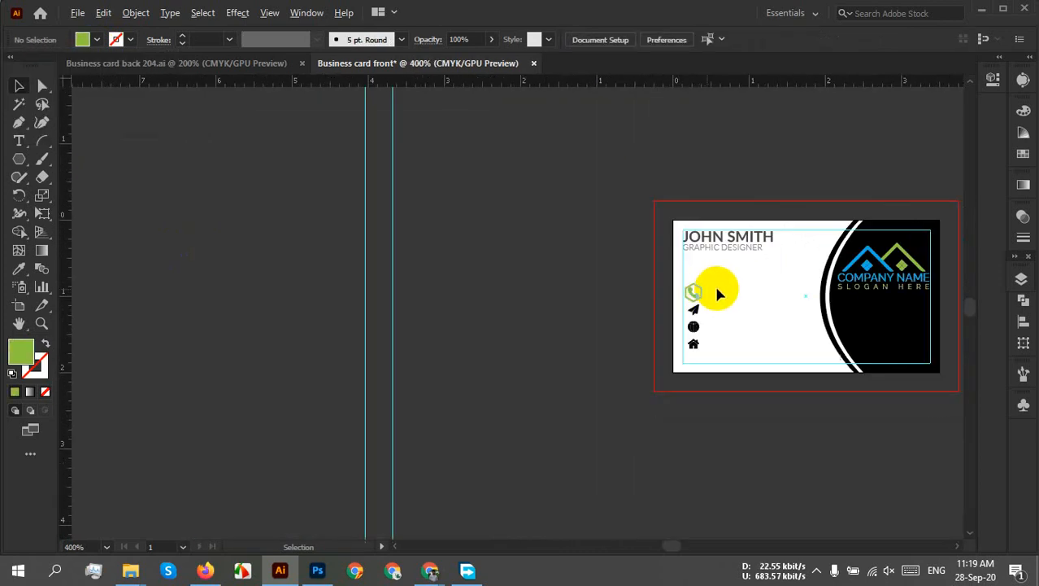
scroll(729, 293, "up", 2)
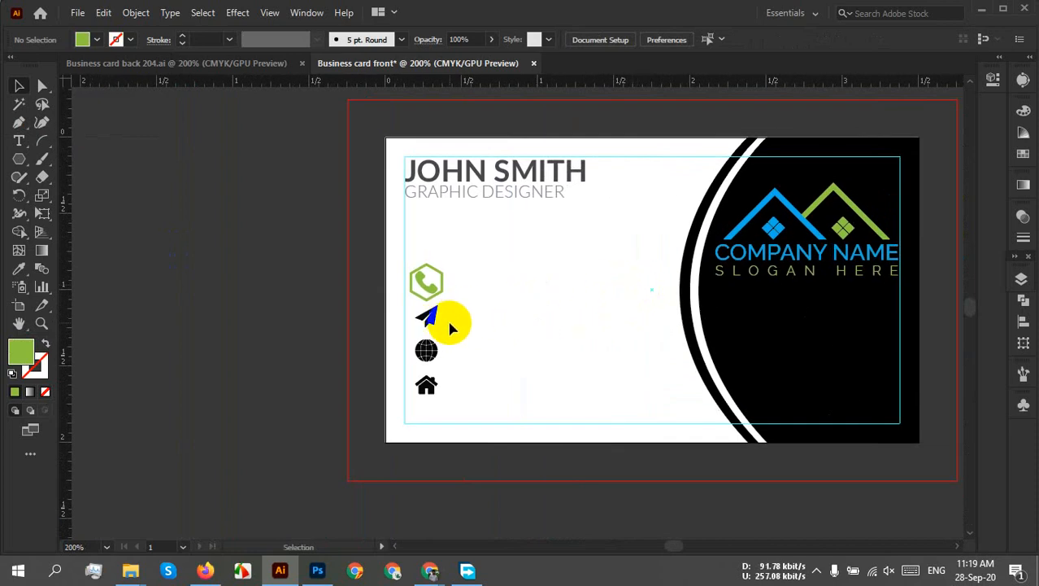
scroll(450, 326, "up", 5)
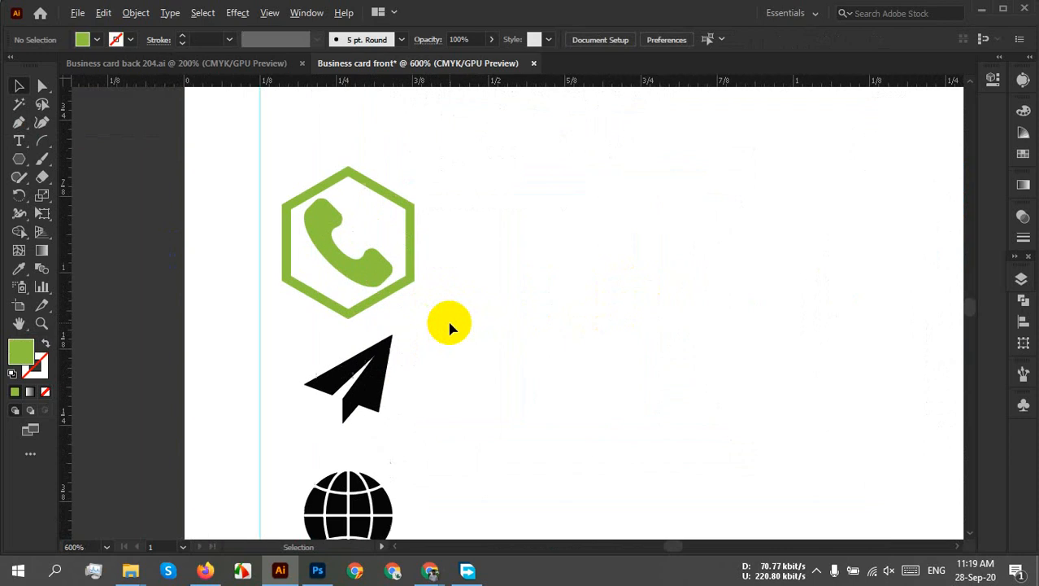
left_click_drag(431, 419, 417, 322)
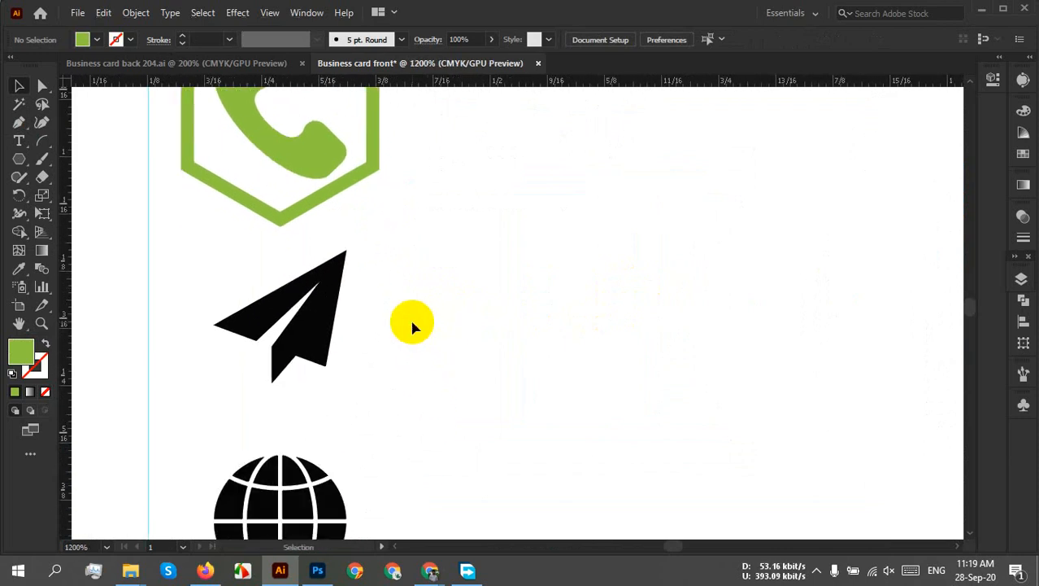
scroll(413, 326, "down", 3)
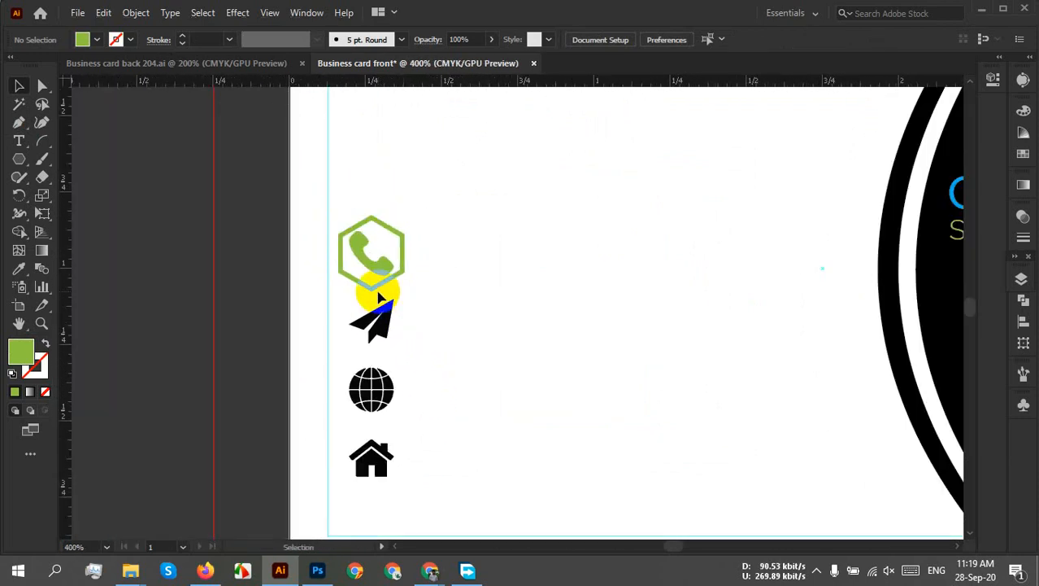
left_click_drag(374, 289, 377, 356)
key("ctrl+d")
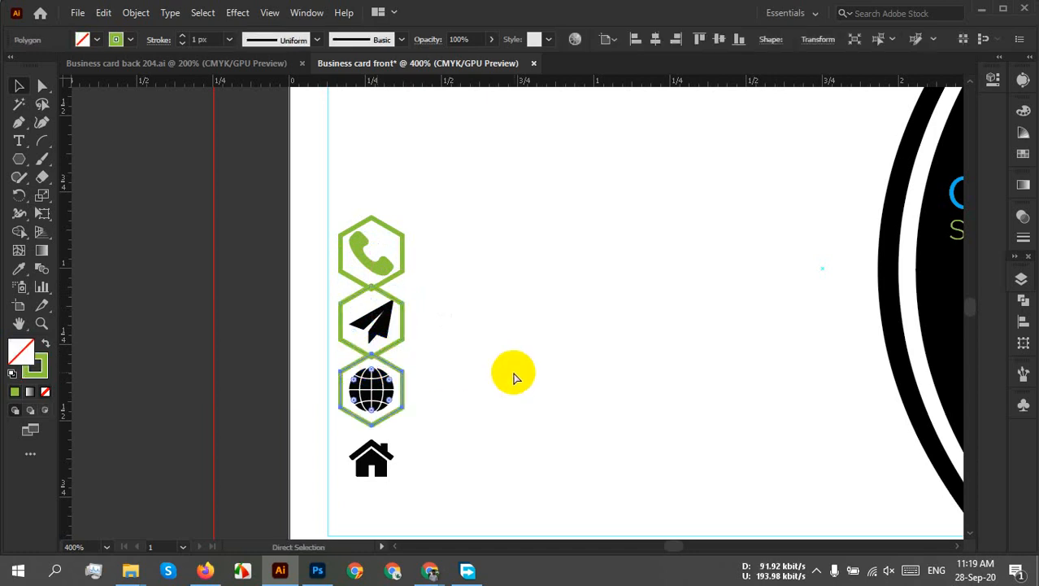
key("ctrl+d")
left_click(502, 395)
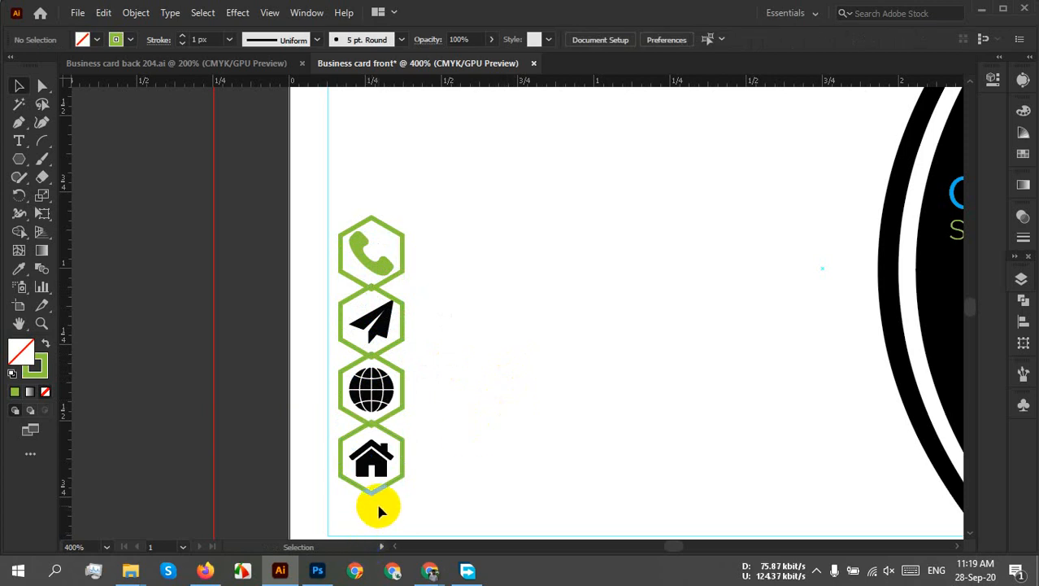
scroll(376, 500, "up", 2)
scroll(493, 463, "down", 2)
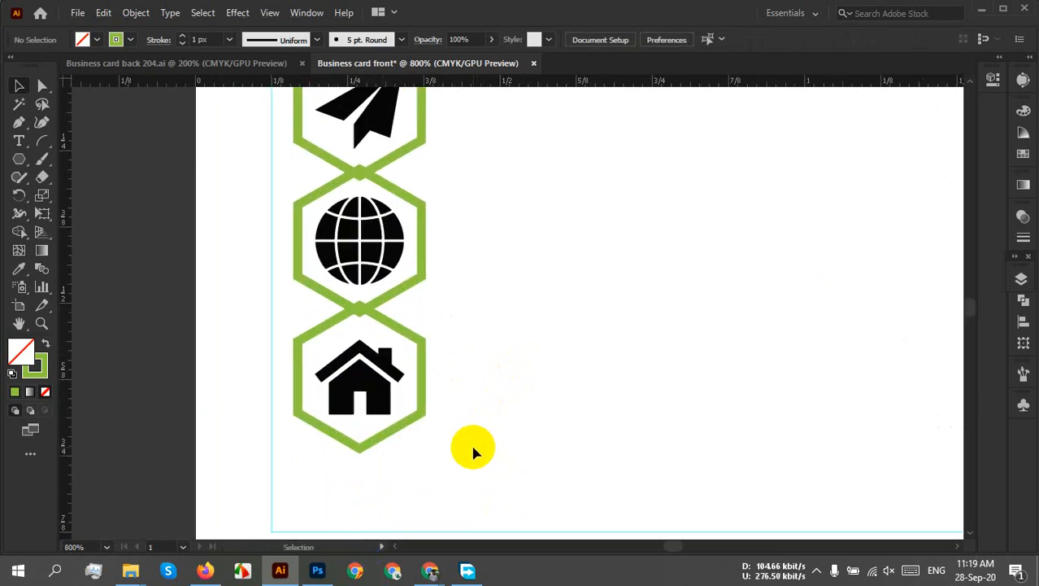
scroll(474, 451, "down", 2)
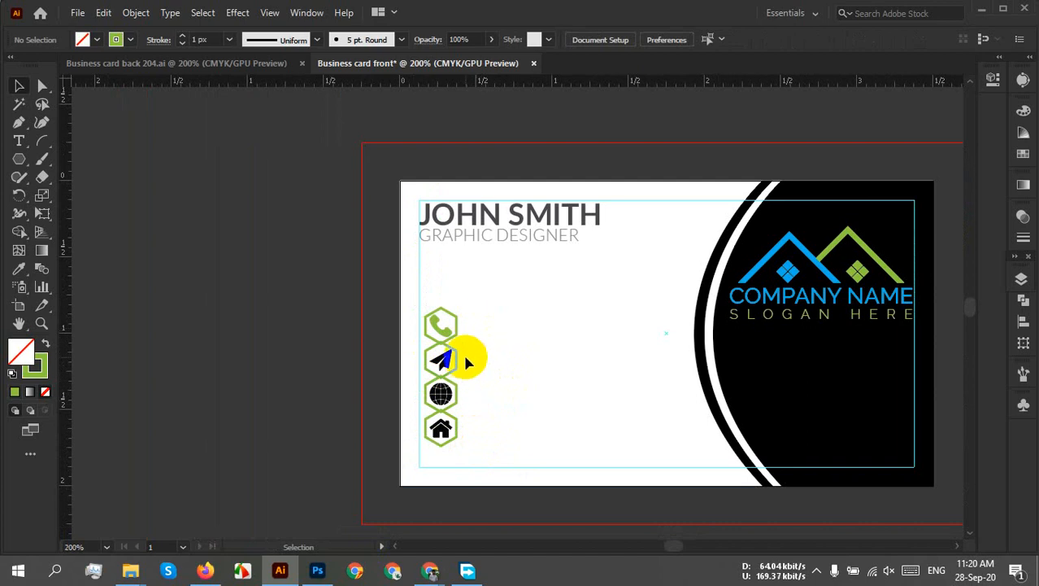
Pull the hexagon's top point down so the neighbouring badges cross in a clean X
scroll(471, 351, "up", 3)
scroll(435, 348, "up", 3)
scroll(622, 316, "down", 3)
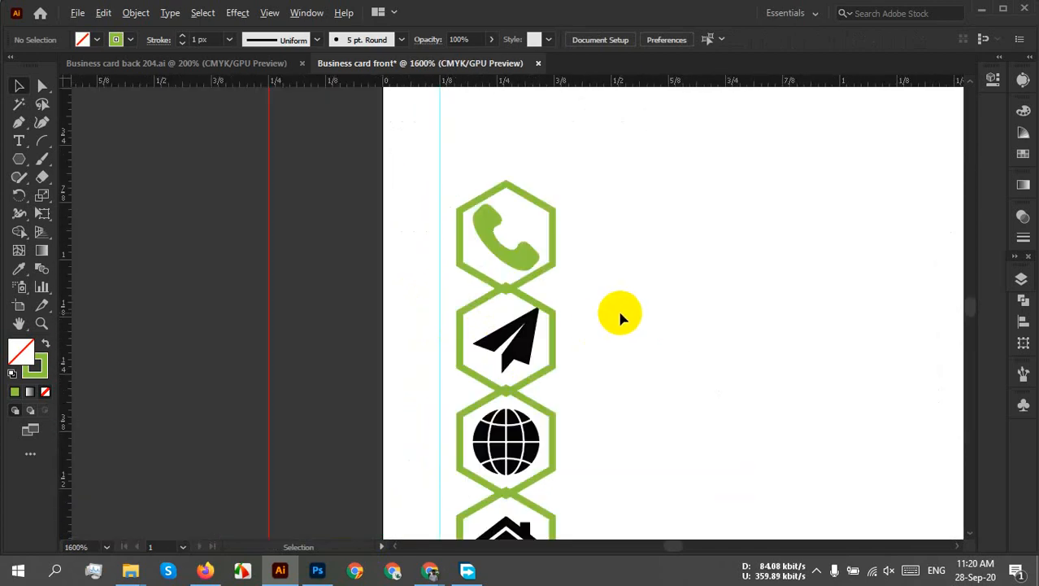
scroll(588, 332, "up", 3)
scroll(452, 324, "up", 3)
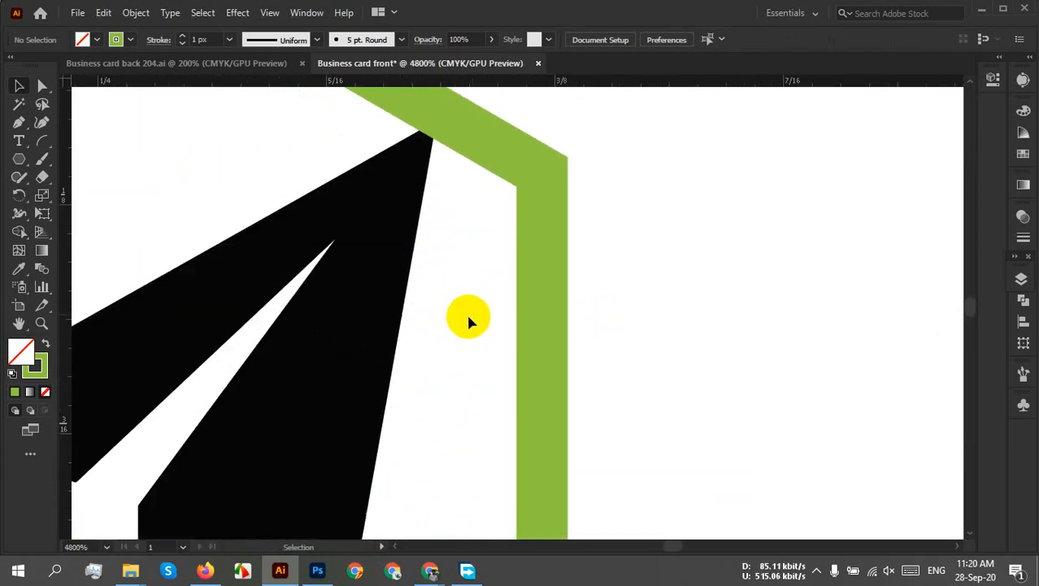
left_click_drag(626, 256, 800, 454)
left_click_drag(596, 280, 603, 323)
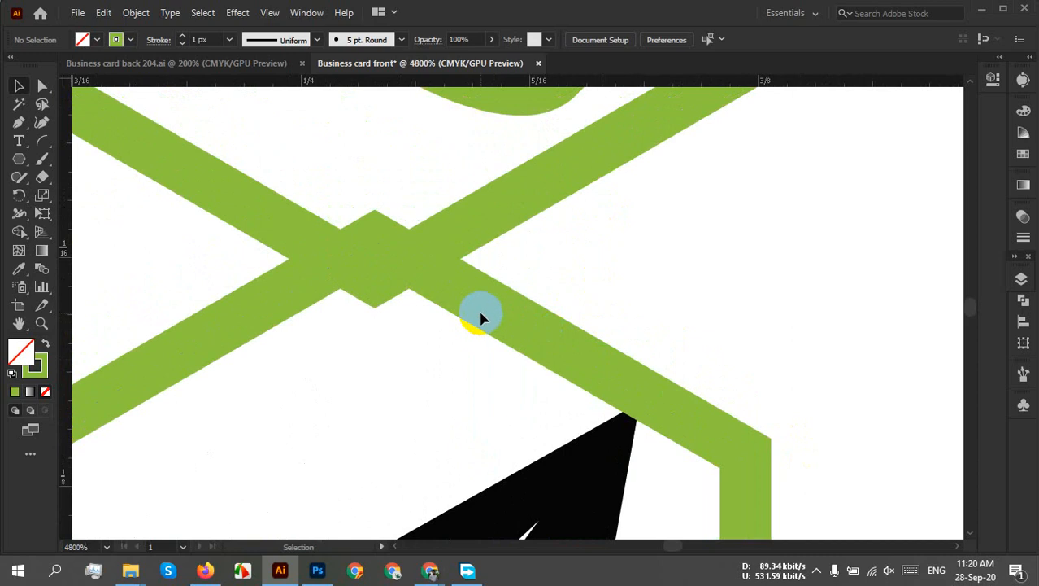
mouse_move(480, 302)
left_mouse_down()
mouse_move(478, 341)
mouse_move(490, 323)
mouse_move(478, 322)
left_mouse_up()
left_click(806, 235)
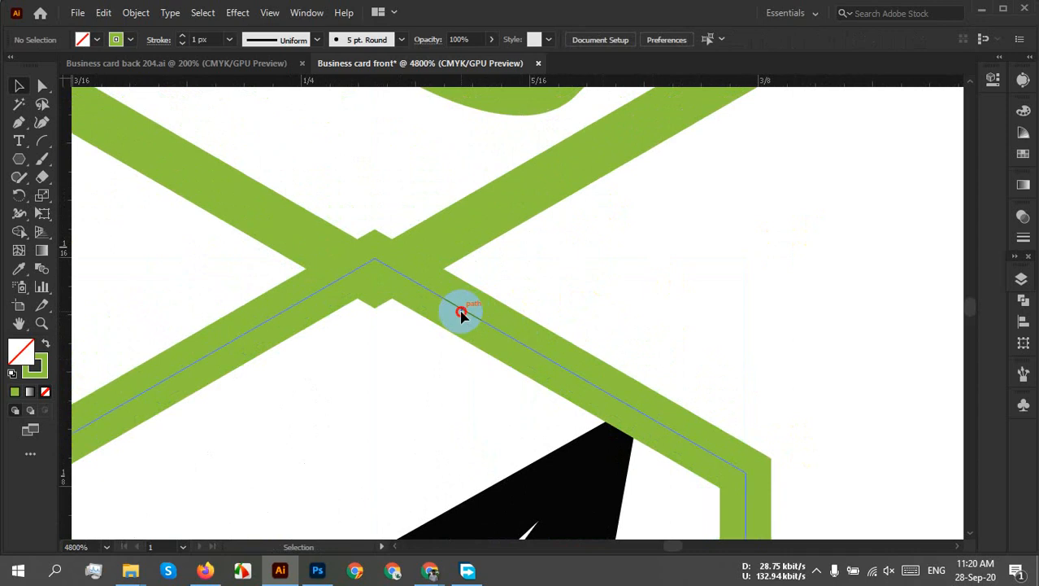
left_click_drag(461, 315, 461, 336)
left_click(756, 282)
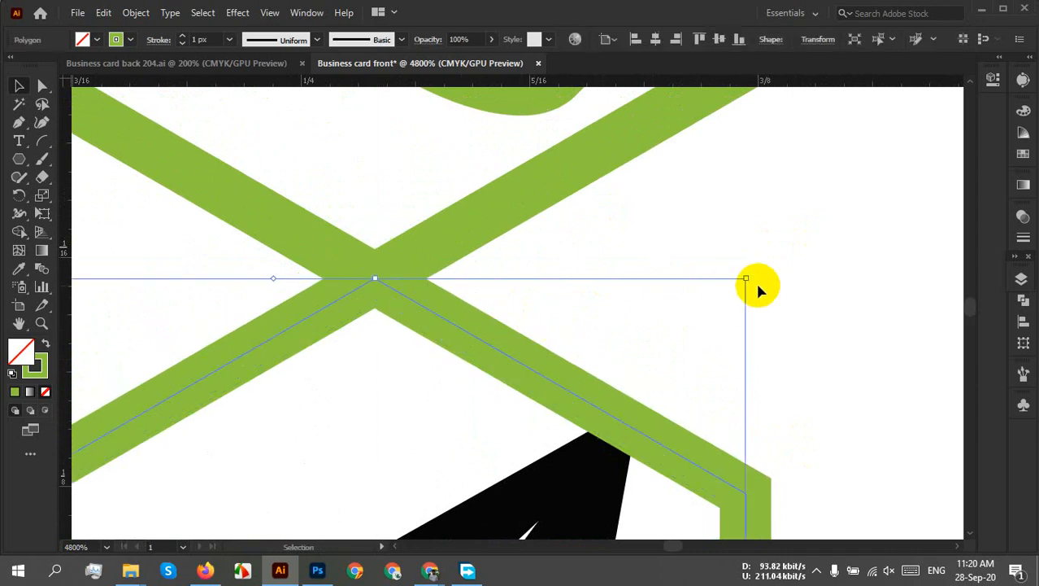
Lower the globe and house hexagons slightly to close their crossings
scroll(758, 348, "down", 4)
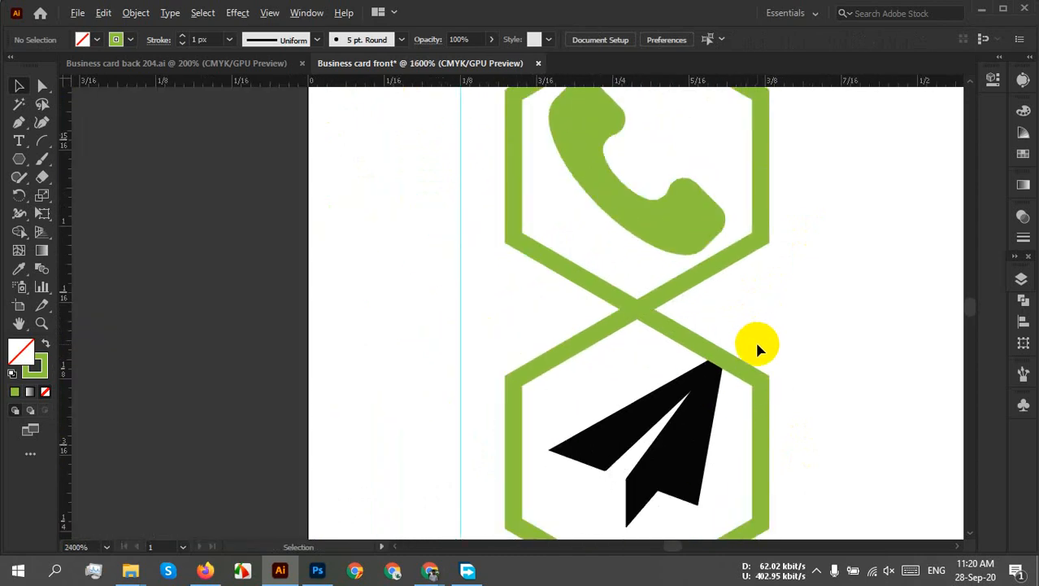
left_click_drag(788, 453, 687, 186)
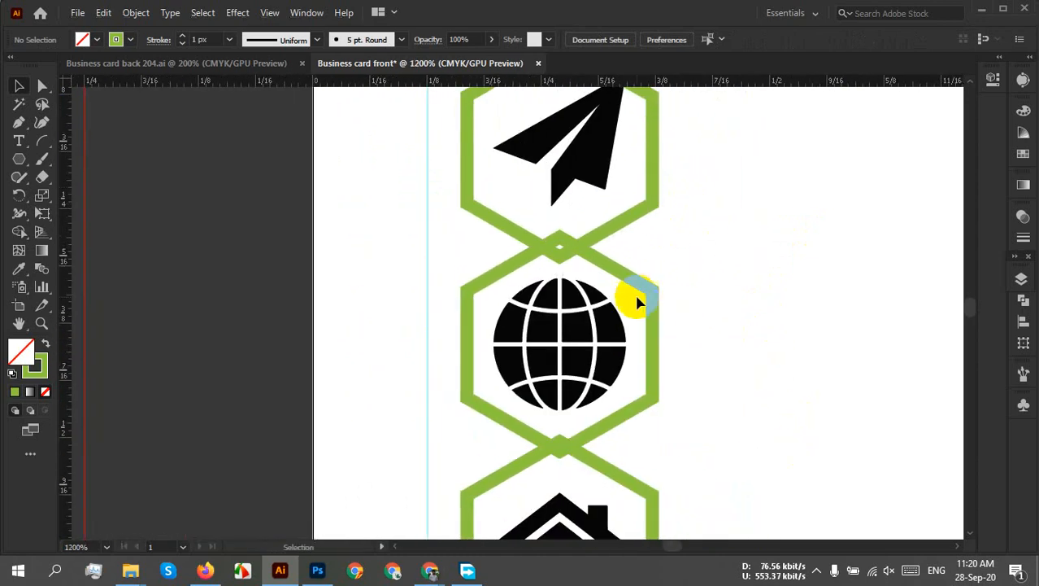
scroll(616, 242, "up", 4)
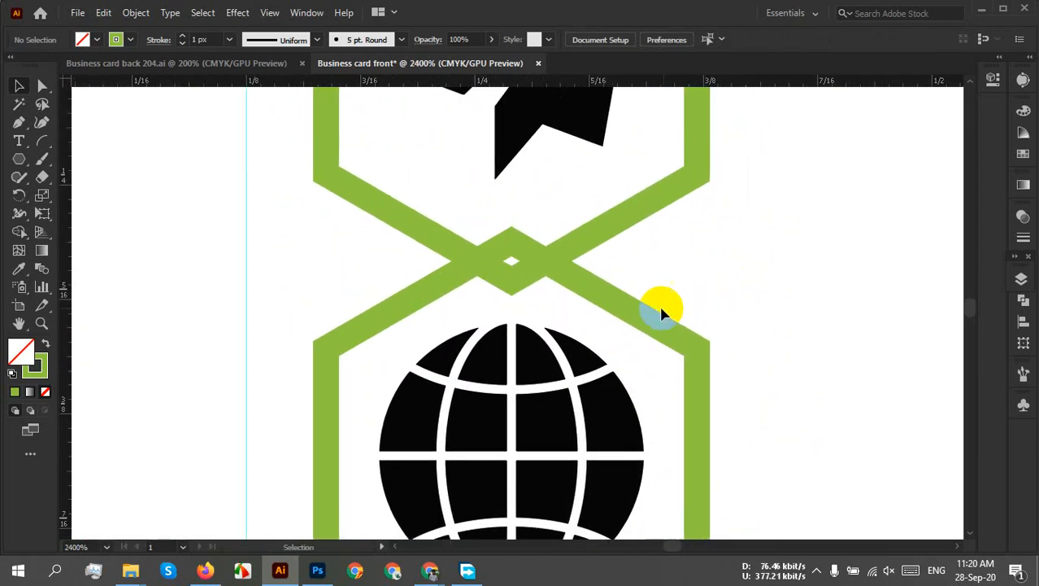
left_click_drag(622, 308, 625, 351)
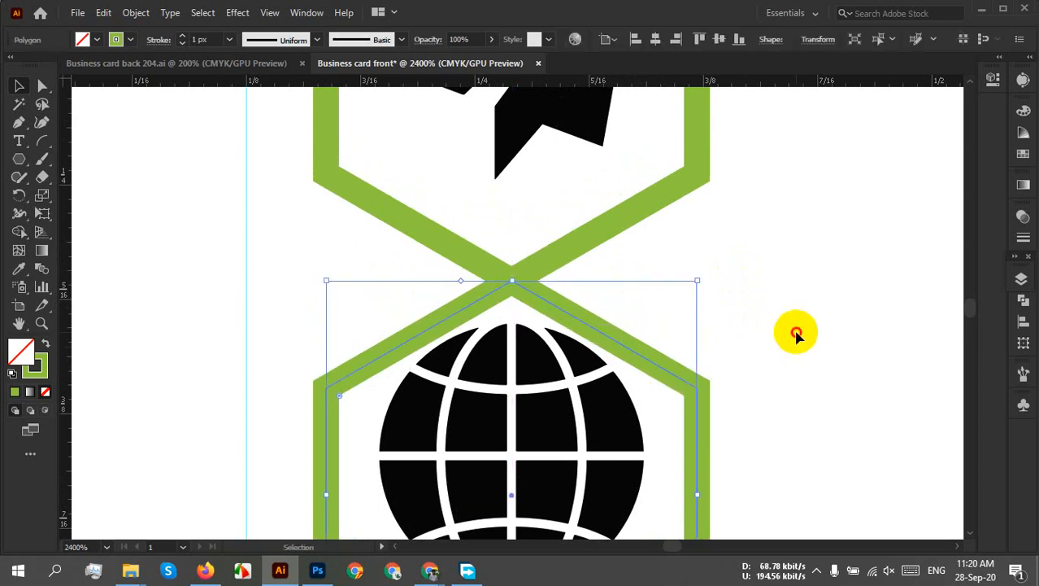
left_click(759, 341)
scroll(769, 439, "down", 5)
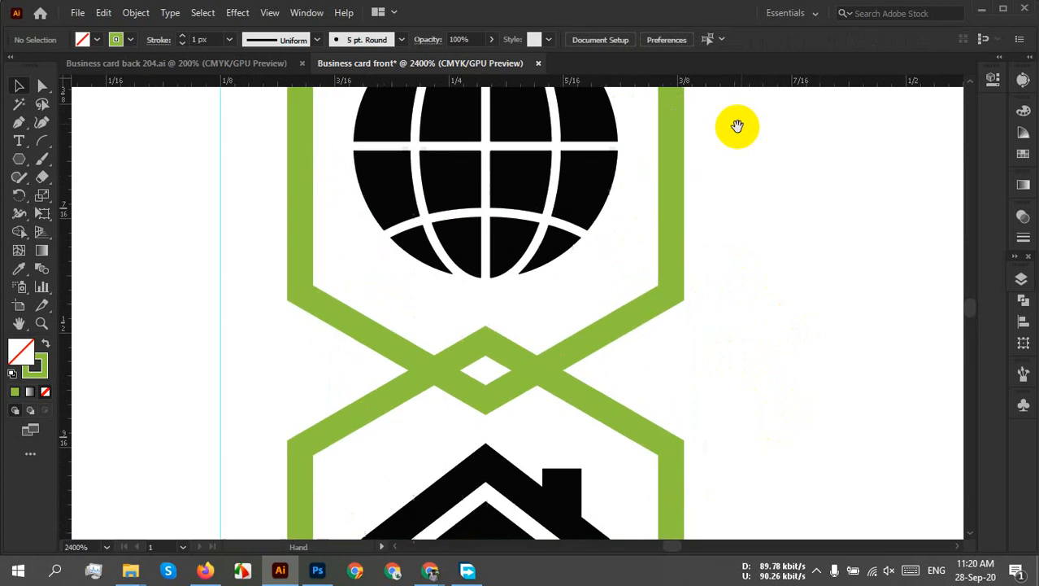
left_click_drag(681, 265, 665, 333)
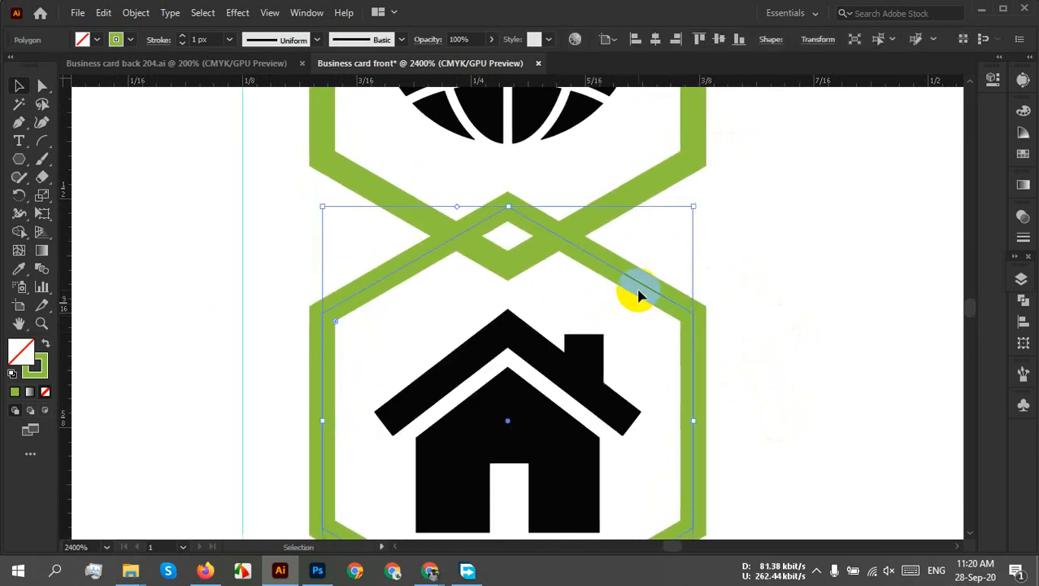
left_click_drag(626, 279, 625, 342)
left_click(775, 315)
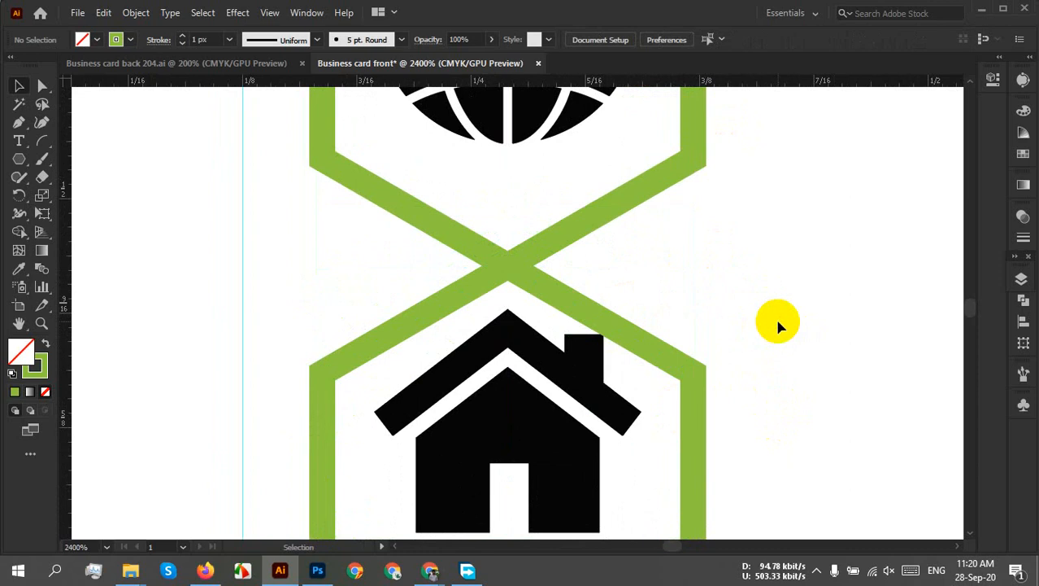
Move the house icon slightly down inside its hexagon
scroll(775, 316, "down", 2)
left_click_drag(767, 288, 751, 466)
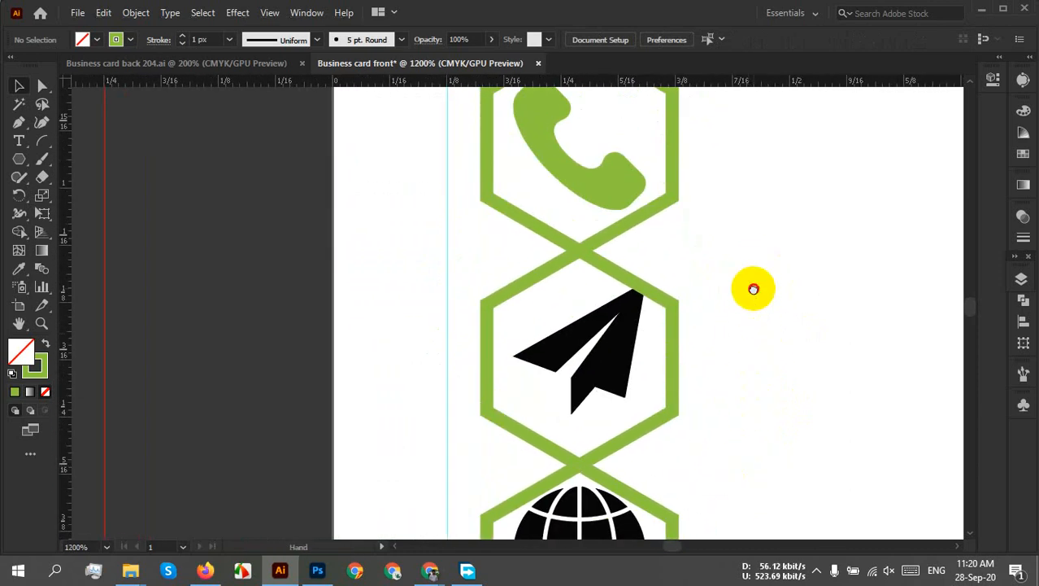
left_click_drag(749, 288, 746, 302)
scroll(748, 299, "down", 2)
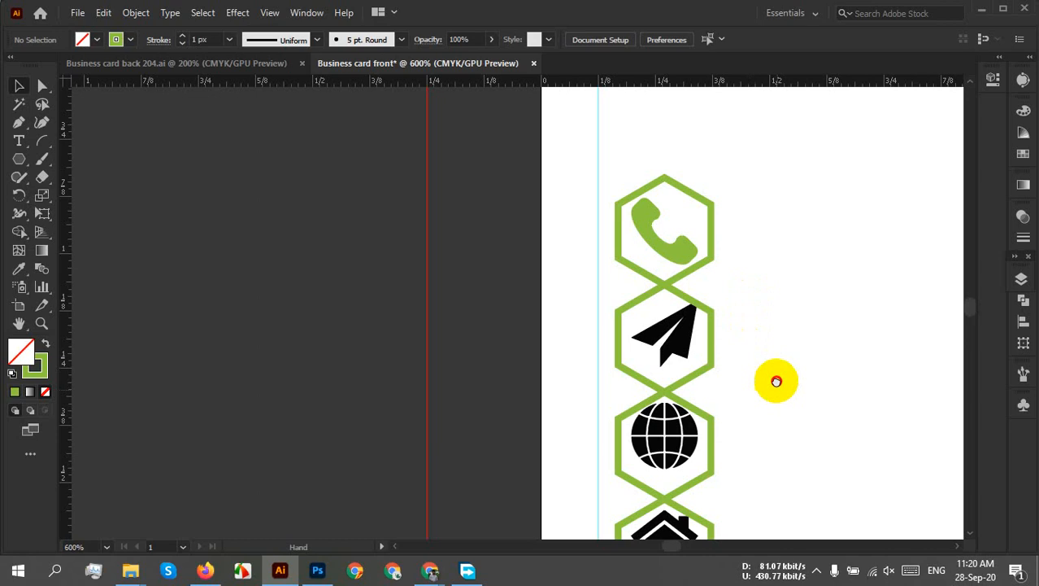
left_click_drag(773, 379, 734, 181)
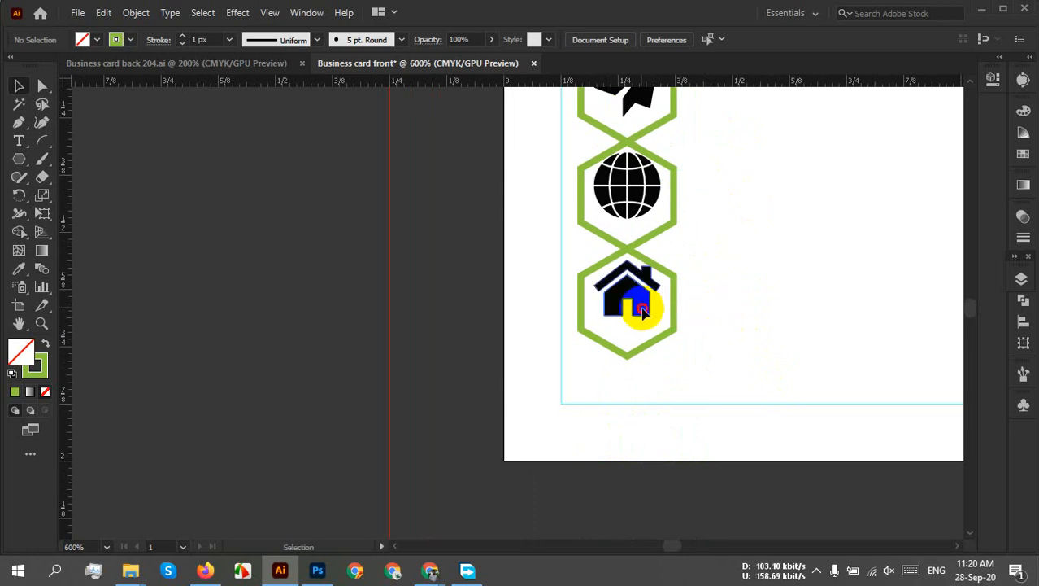
left_click_drag(642, 312, 643, 322)
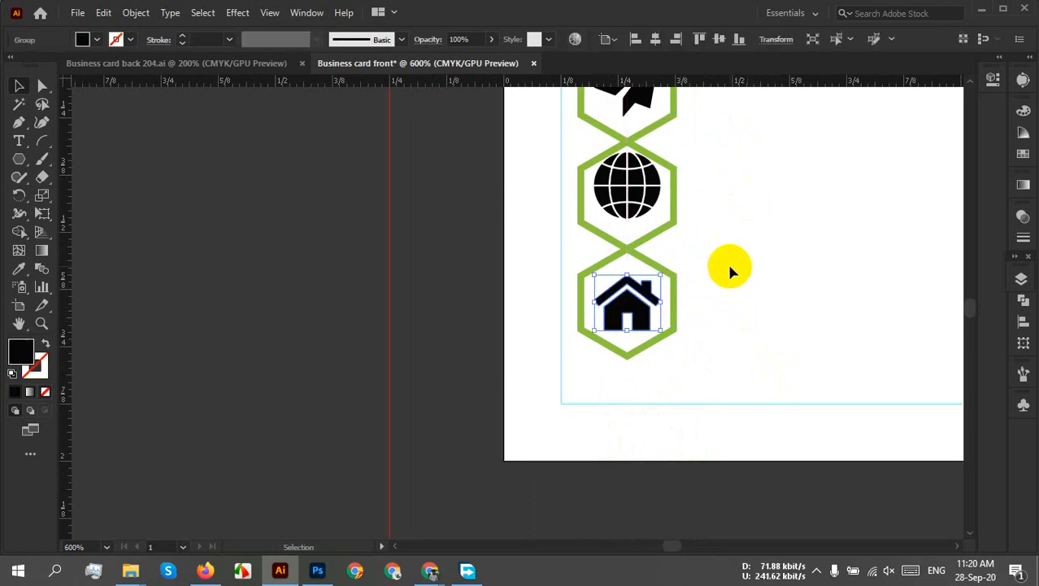
Apply Vertical Distribute Center to the phone, paper-plane, globe and house icons
scroll(729, 269, "up", 5)
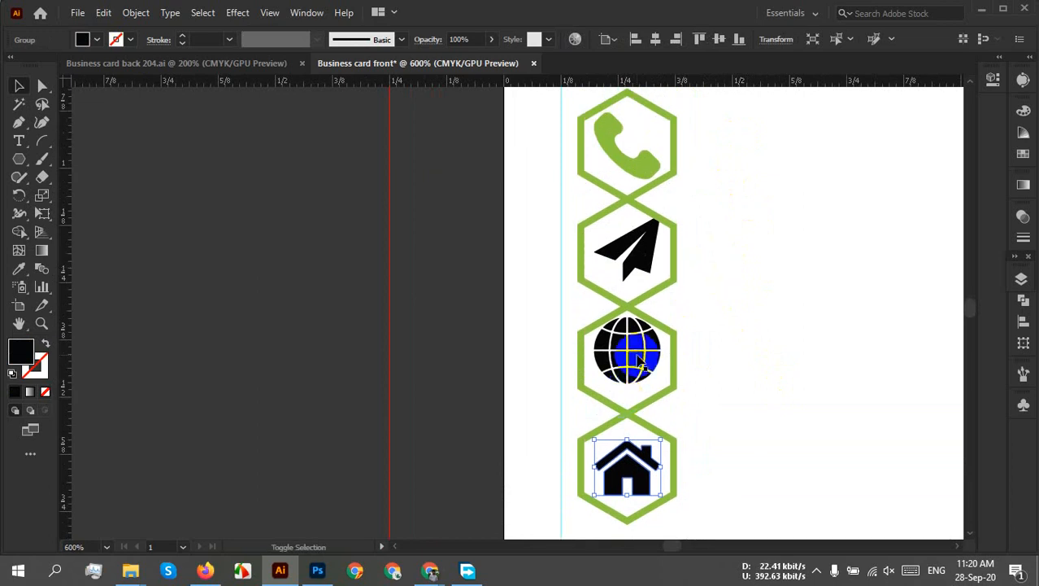
left_click(637, 358, "shift")
left_click(630, 248, "shift")
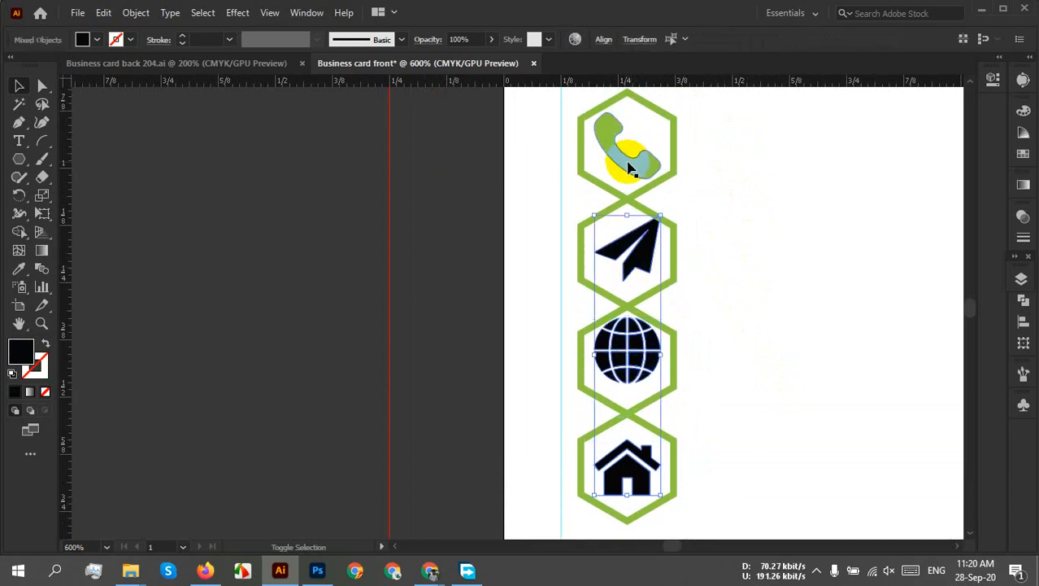
left_click(627, 167, "shift")
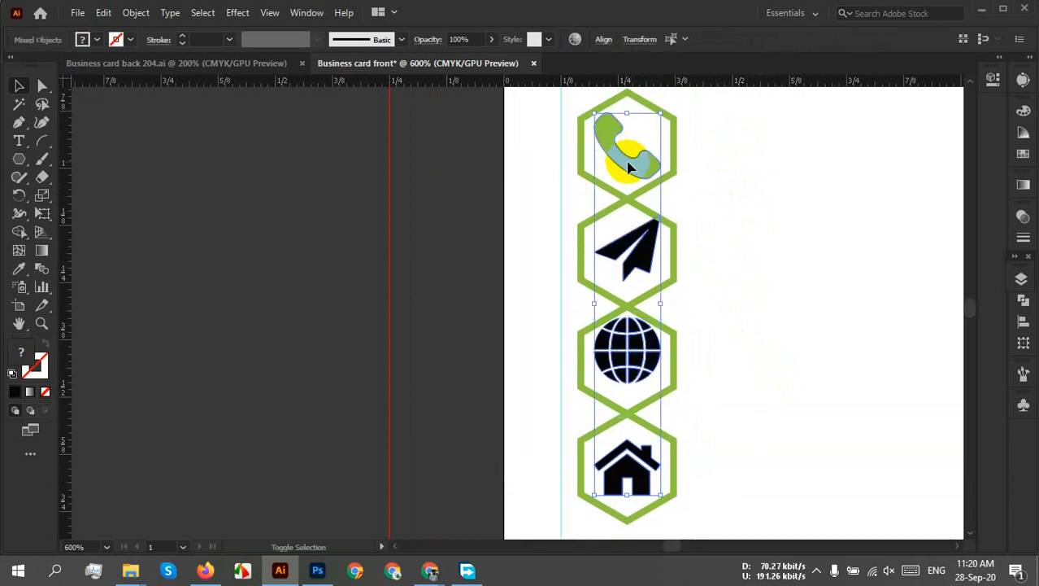
left_click(603, 42)
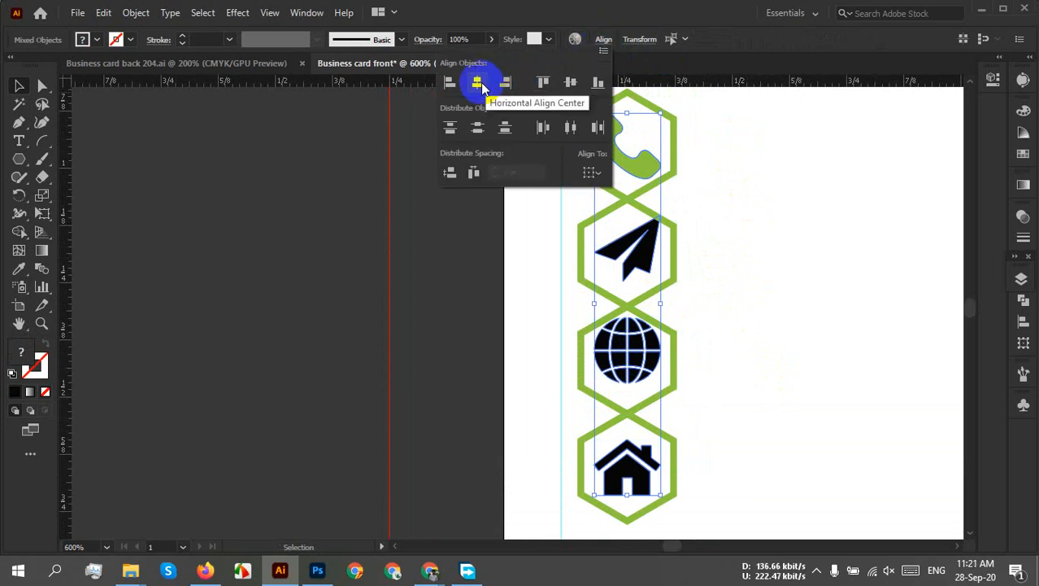
left_click(477, 130)
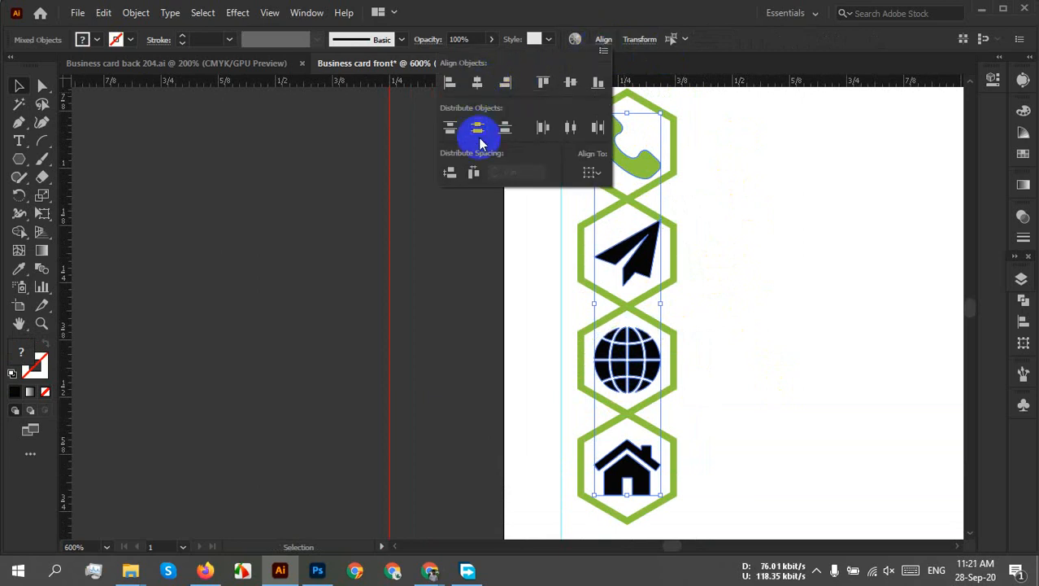
left_click(773, 262)
left_click(772, 262)
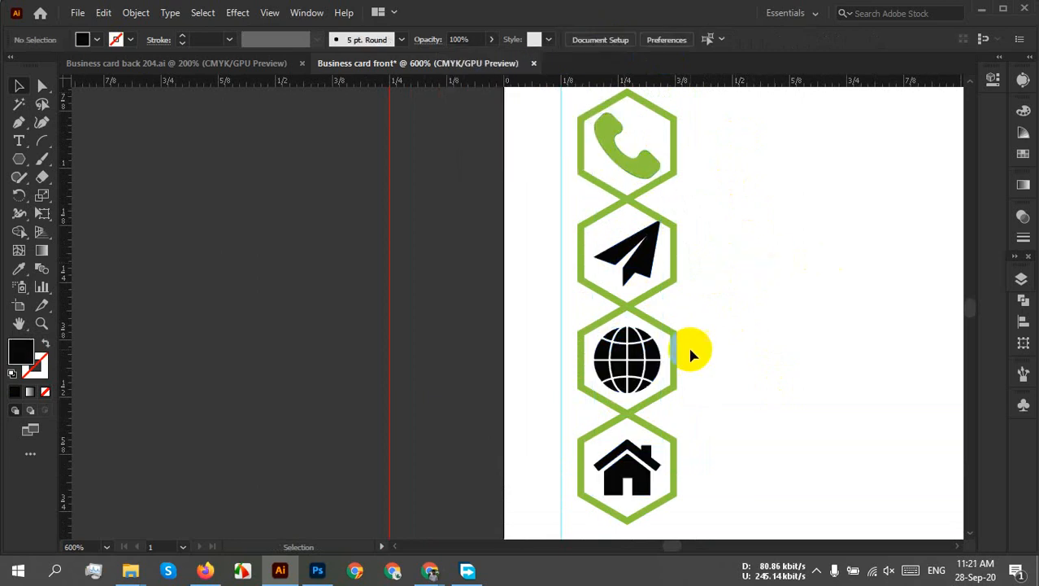
Nudge the house icon up, then slightly down so it sits within its hexagon
scroll(684, 453, "up", 4)
scroll(713, 446, "down", 3)
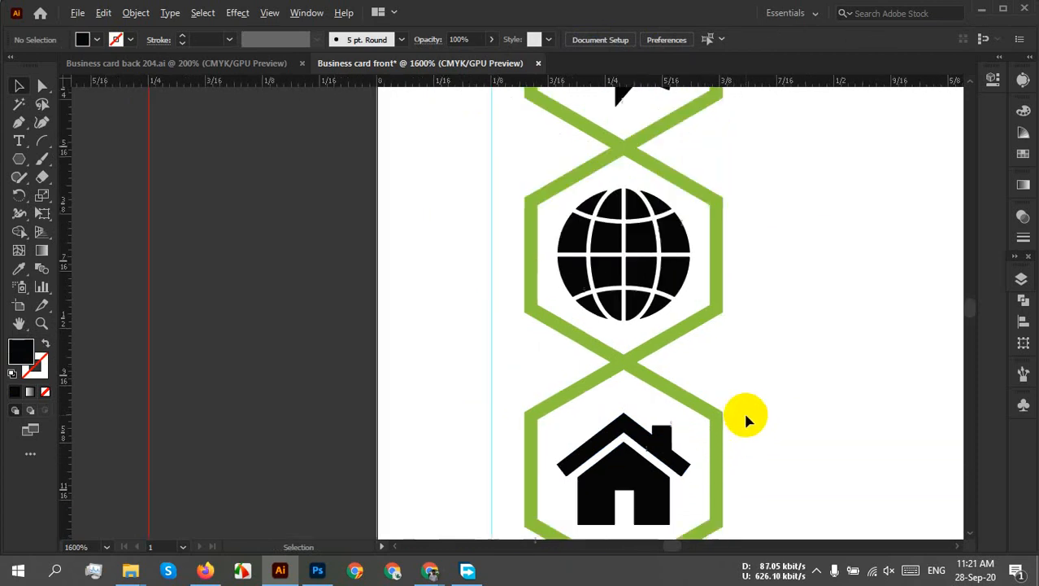
scroll(667, 418, "up", 4)
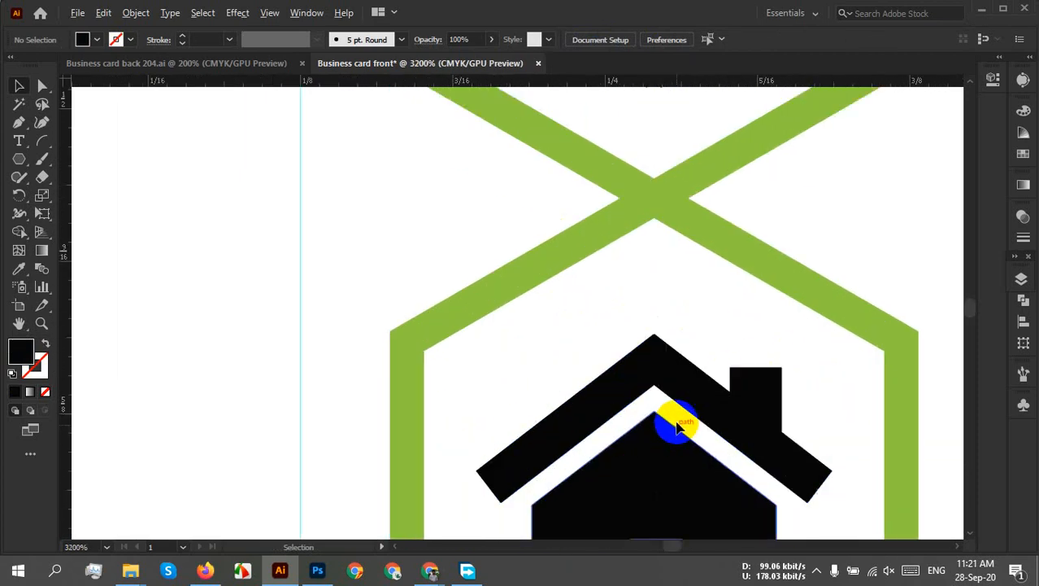
left_click(777, 393)
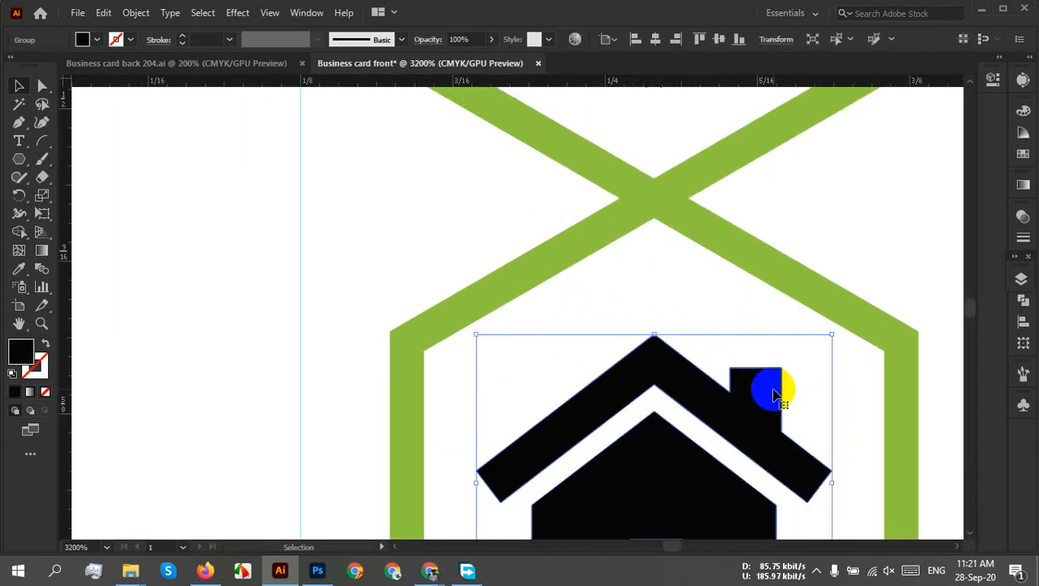
key("Up")
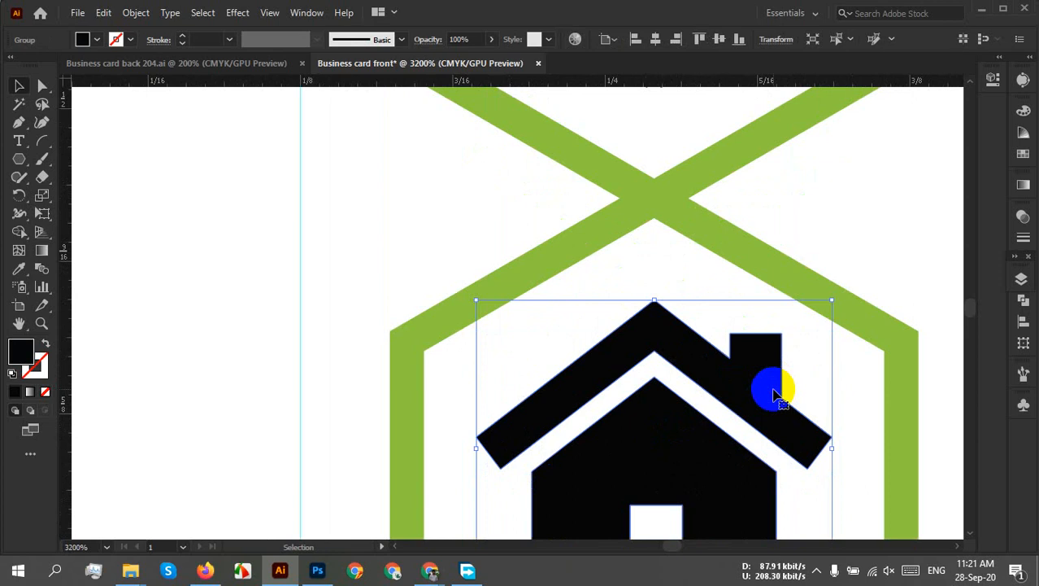
scroll(774, 394, "down", 5)
scroll(775, 394, "up", 1)
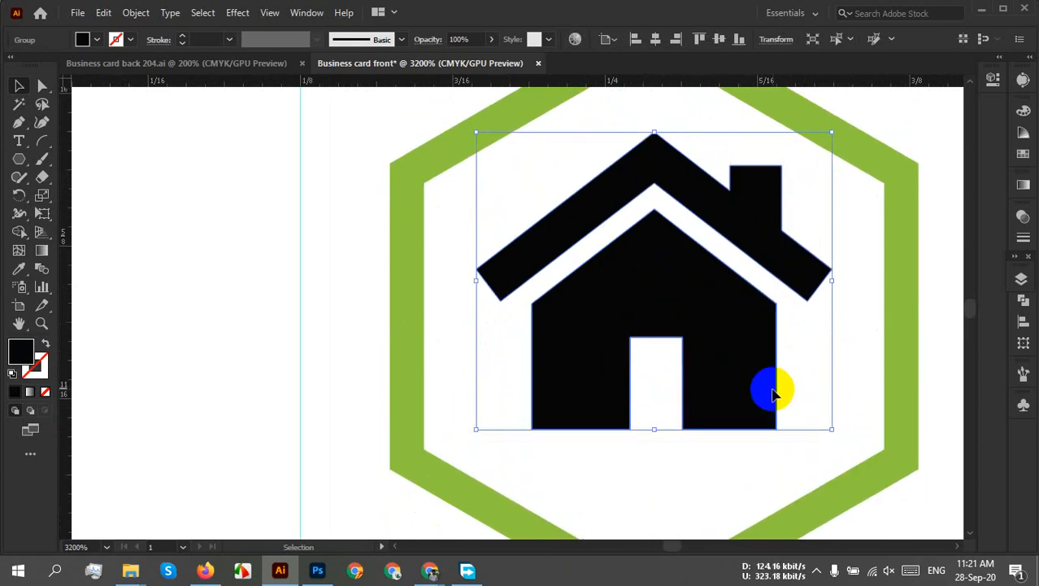
left_click_drag(742, 367, 737, 381)
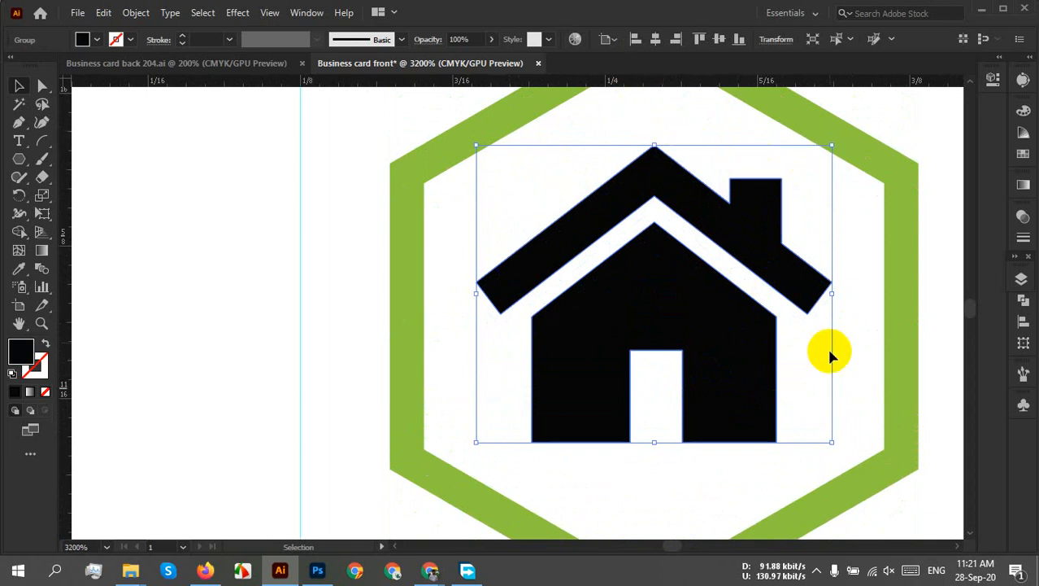
scroll(828, 348, "down", 3)
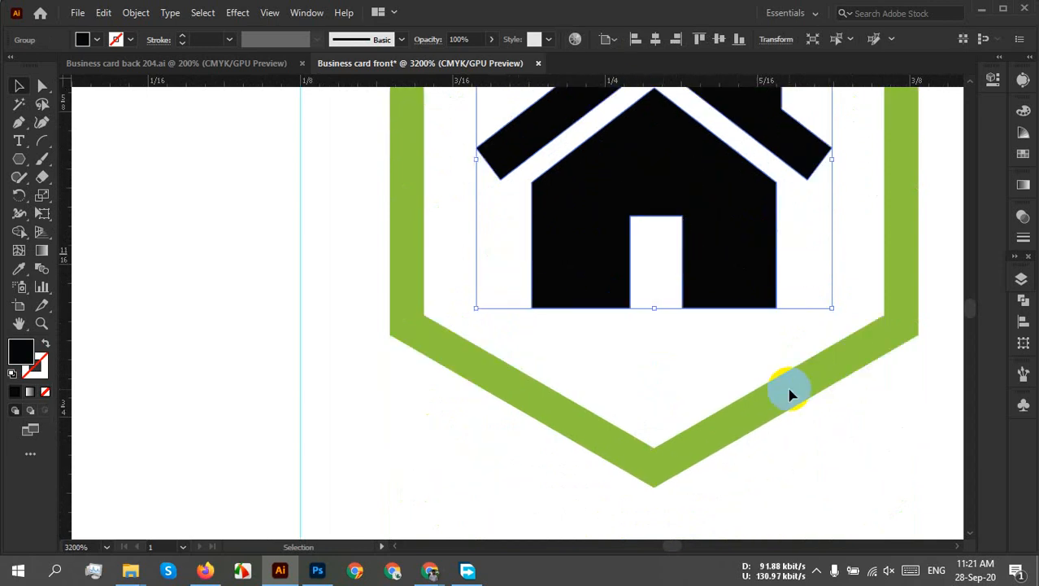
left_click(875, 411)
Drag the paper-plane icon toward the centre of its hexagon badge
scroll(859, 399, "up", 6)
scroll(855, 391, "up", 15)
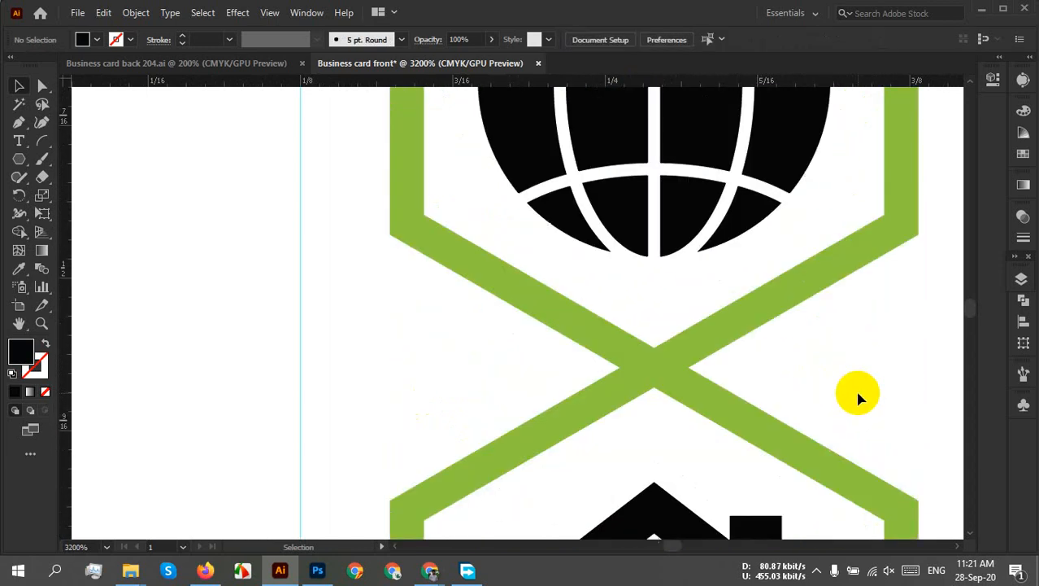
scroll(846, 391, "down", 4)
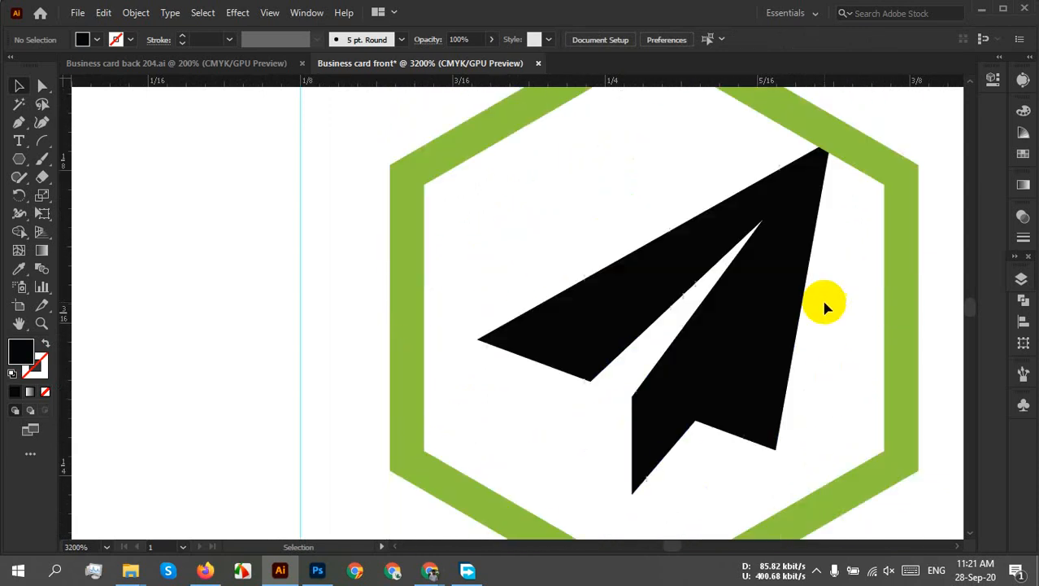
left_click_drag(718, 292, 703, 301)
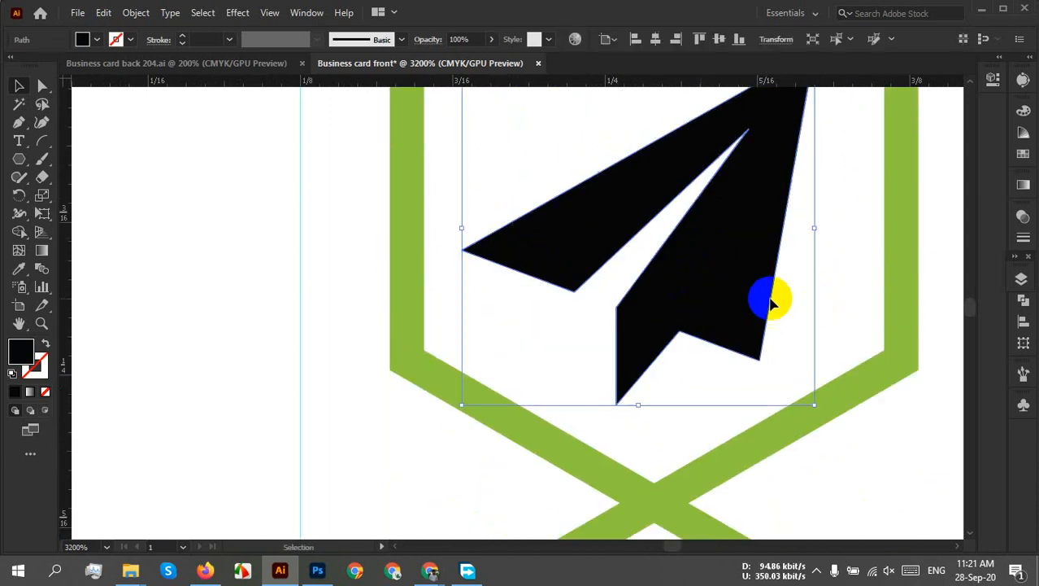
scroll(810, 291, "up", 4)
scroll(807, 295, "down", 2)
scroll(769, 320, "down", 1)
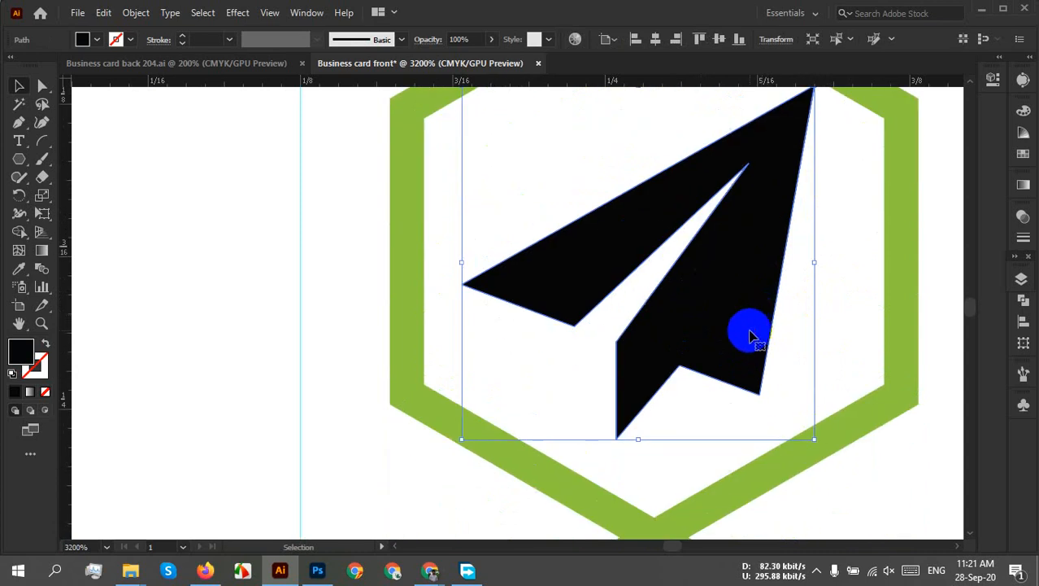
left_click_drag(749, 342, 738, 341)
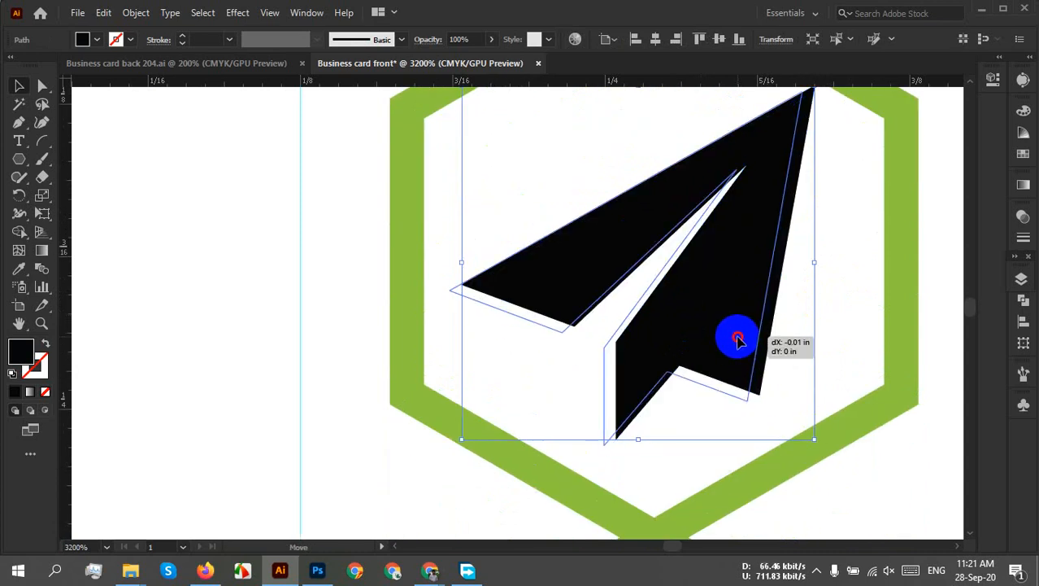
mouse_move(738, 341)
left_mouse_down()
mouse_move(732, 348)
mouse_move(741, 342)
left_mouse_up()
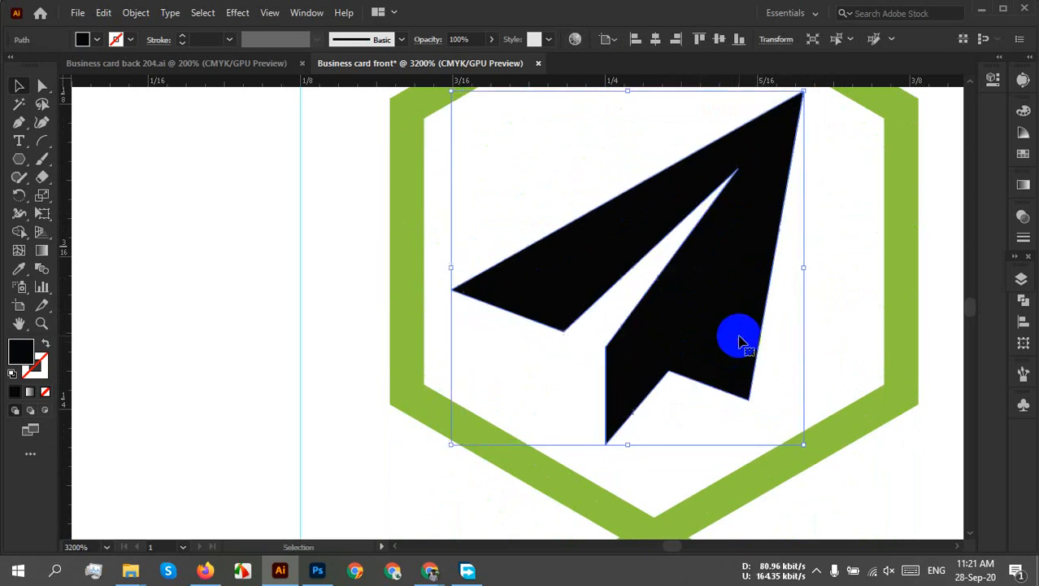
scroll(739, 342, "up", 1)
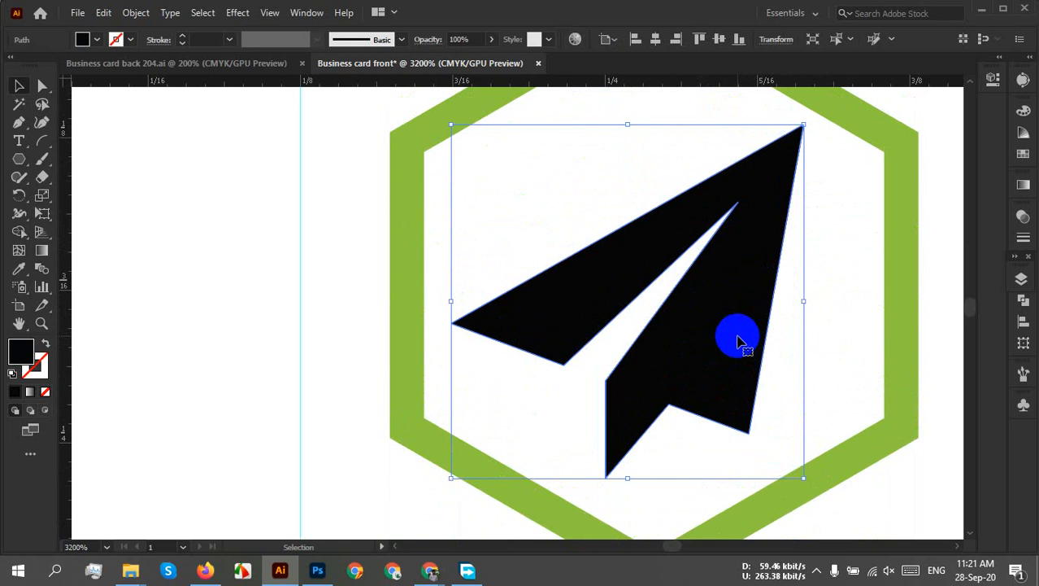
left_click_drag(737, 339, 732, 347)
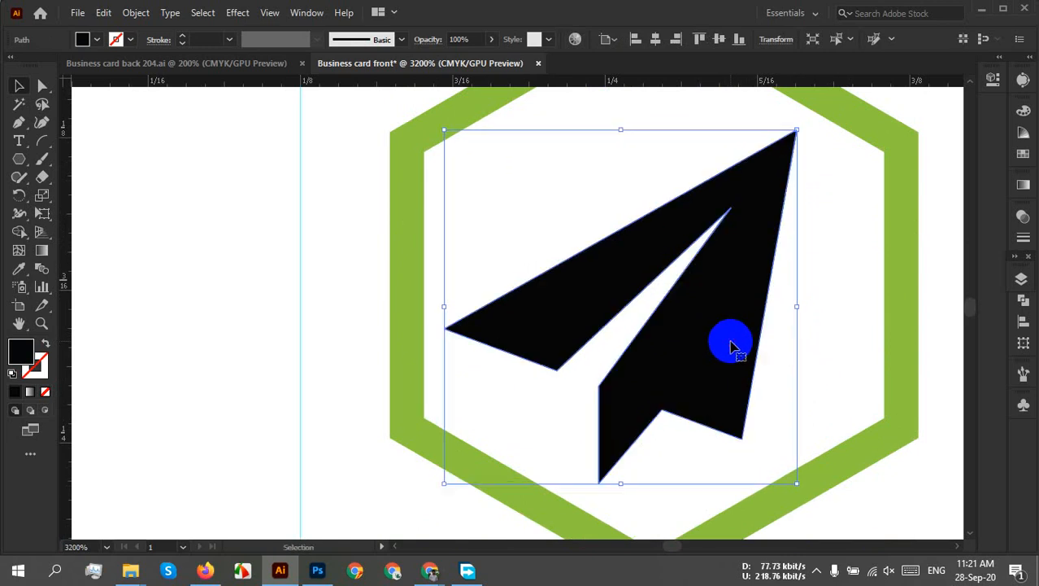
left_click(255, 267)
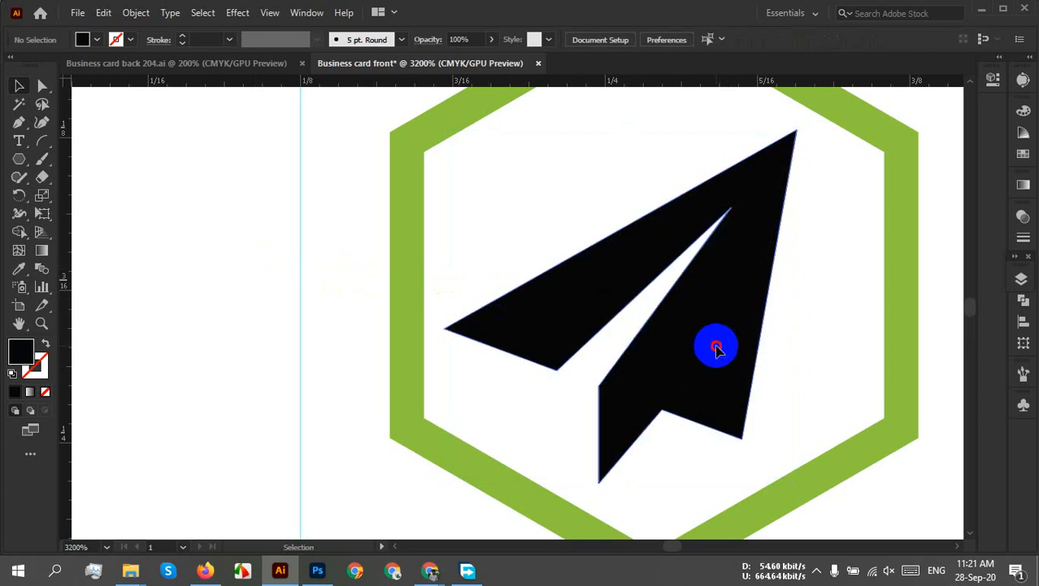
Fine-tune the paper plane's position slightly, then select it again
left_click_drag(718, 345, 722, 345)
left_click(267, 311)
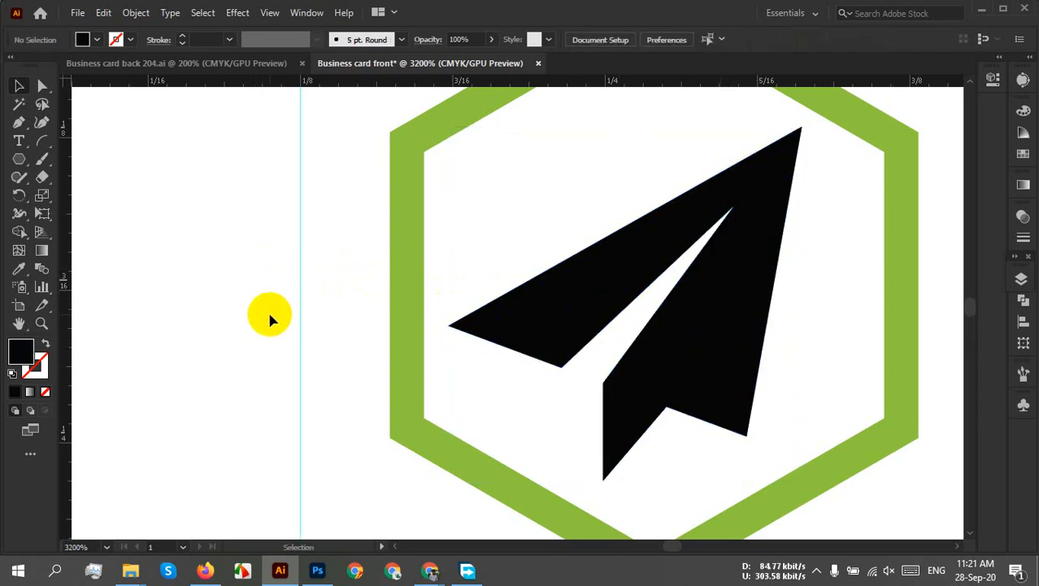
scroll(728, 311, "down", 3)
scroll(728, 310, "down", 4)
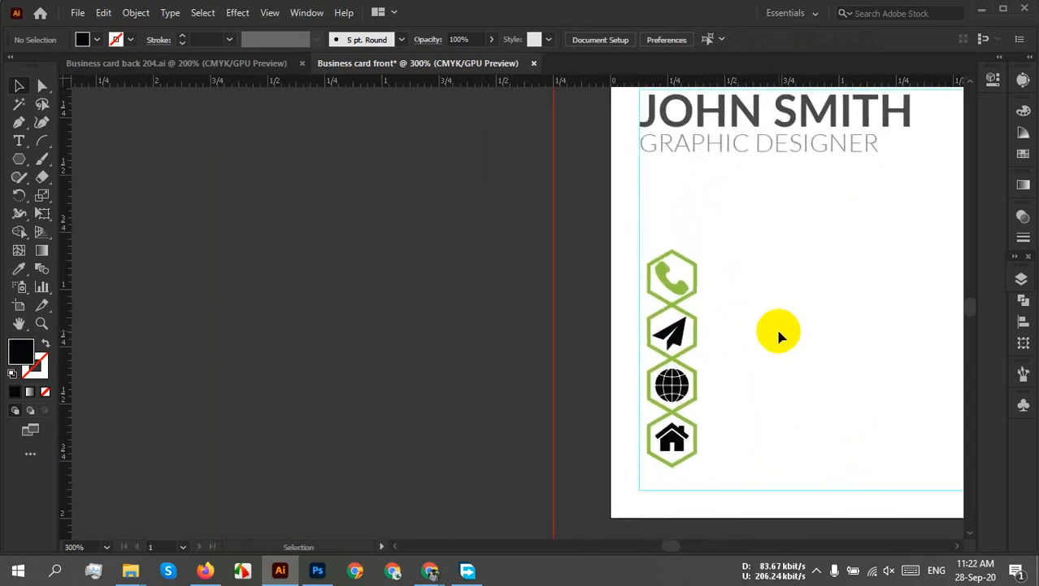
scroll(779, 334, "down", 1)
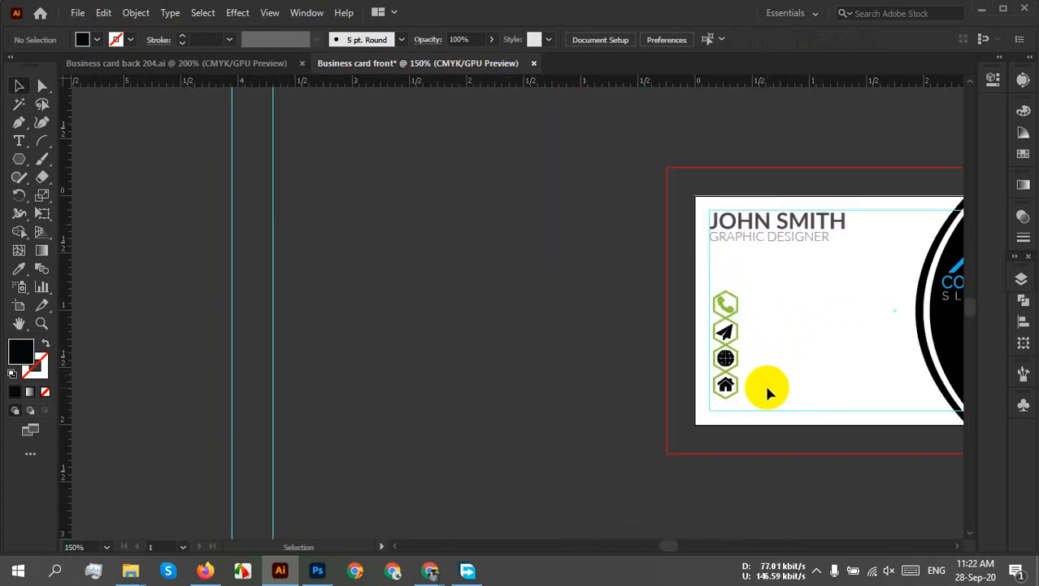
scroll(754, 373, "up", 2)
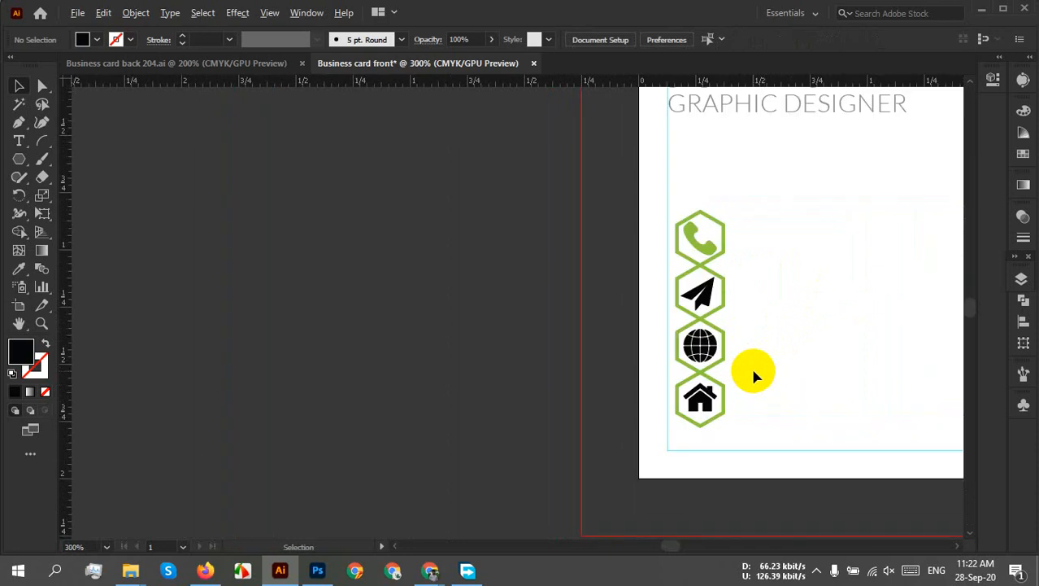
scroll(754, 373, "down", 3)
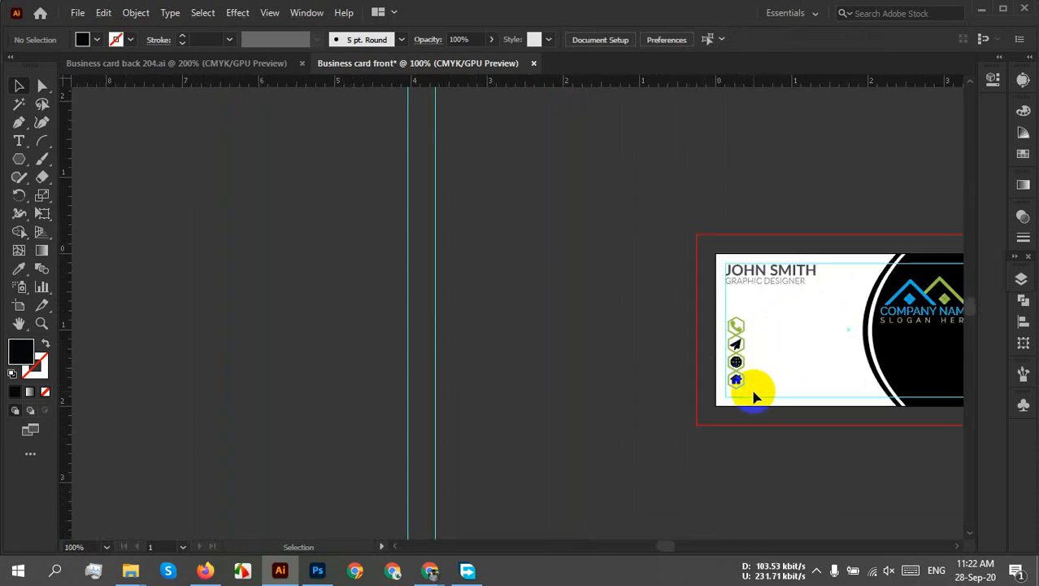
scroll(745, 326, "up", 8)
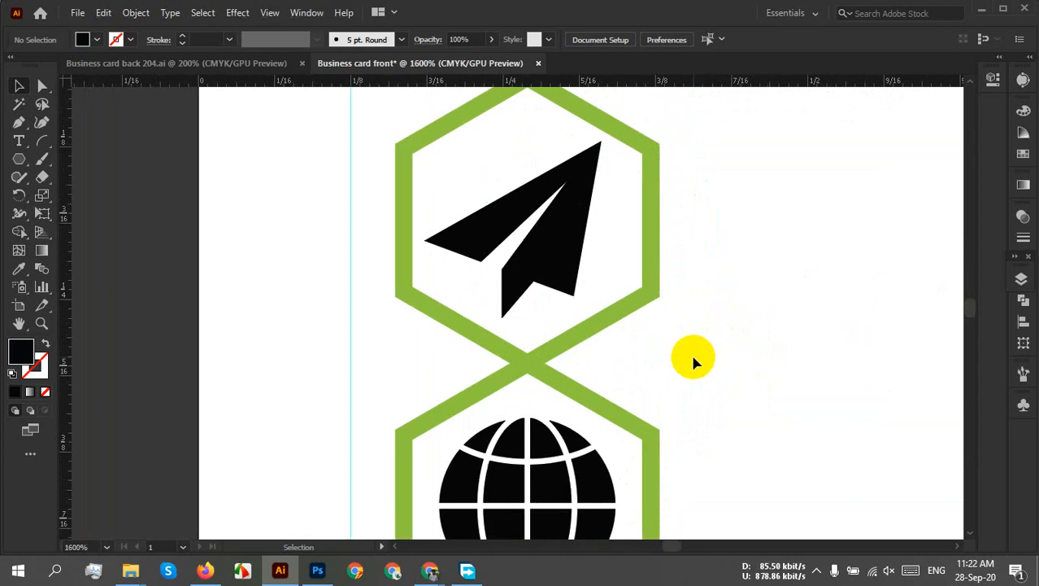
left_click(565, 284)
scroll(887, 301, "down", 4)
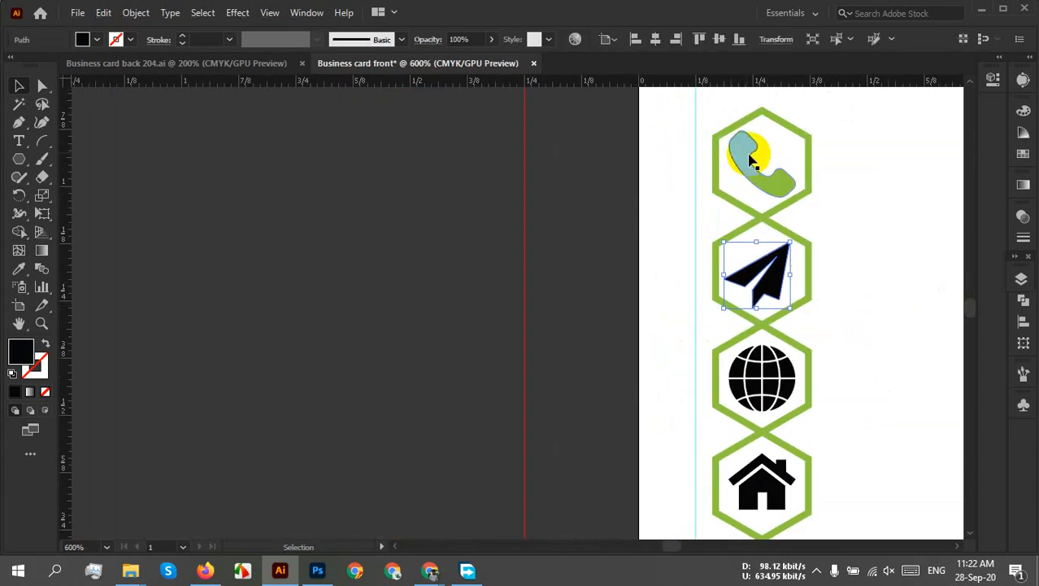
Fill the phone, paper-plane, globe and house icons with Cyan
left_click(765, 185, "shift")
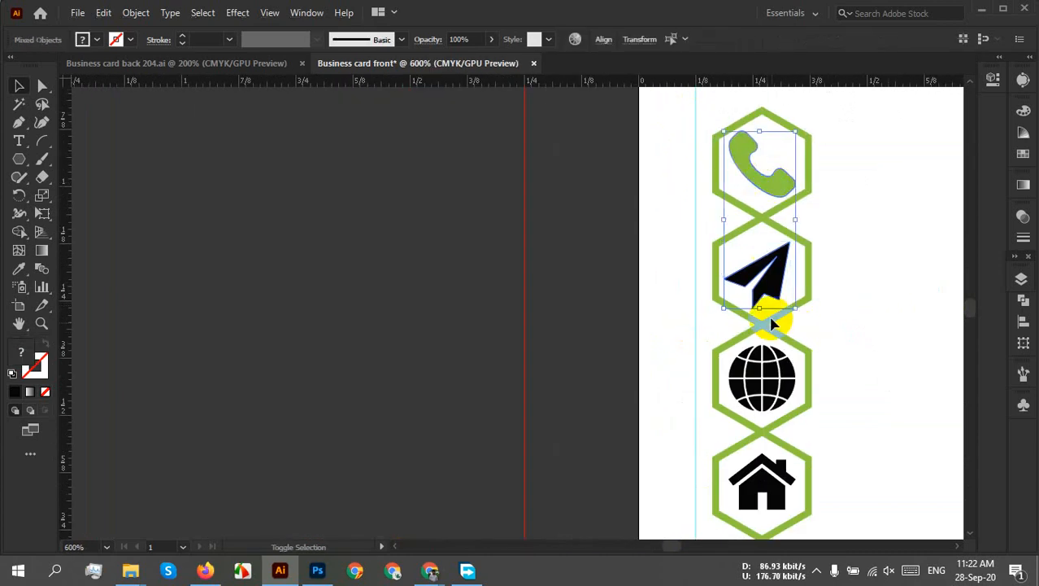
left_click(781, 389, "shift")
left_click(777, 498, "shift")
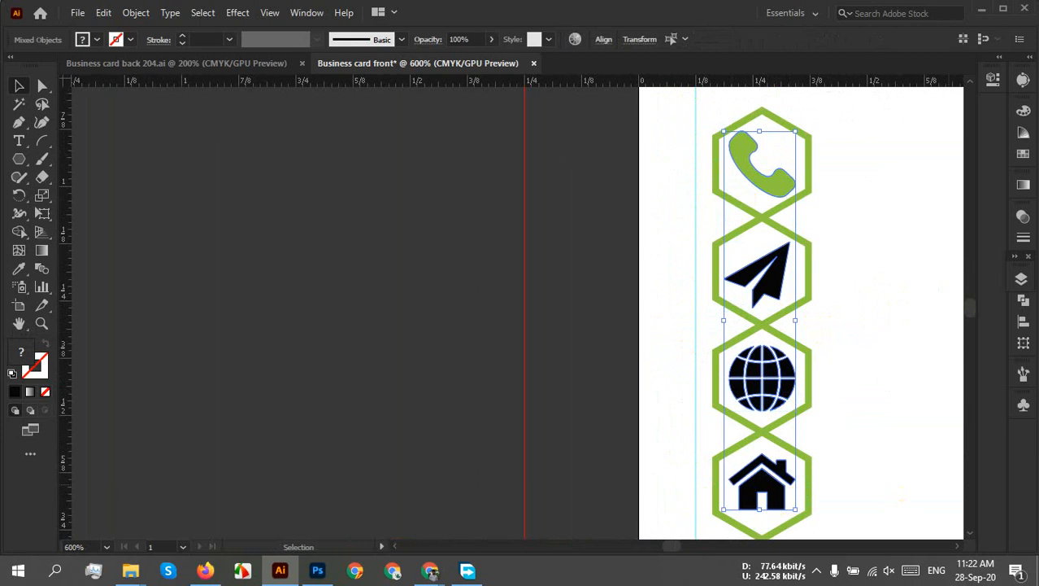
left_click(96, 41)
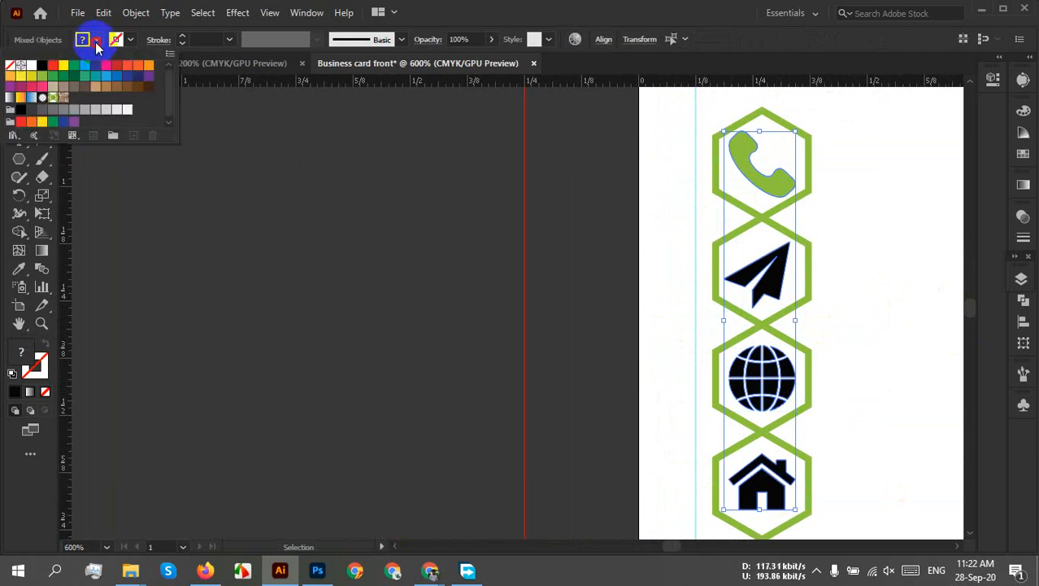
left_click(85, 64)
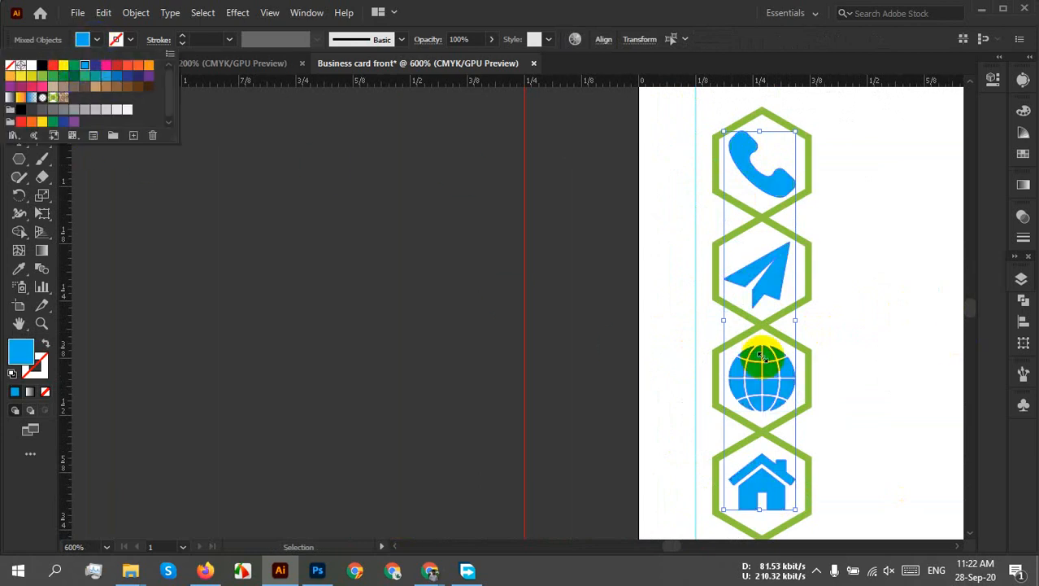
left_click(865, 372)
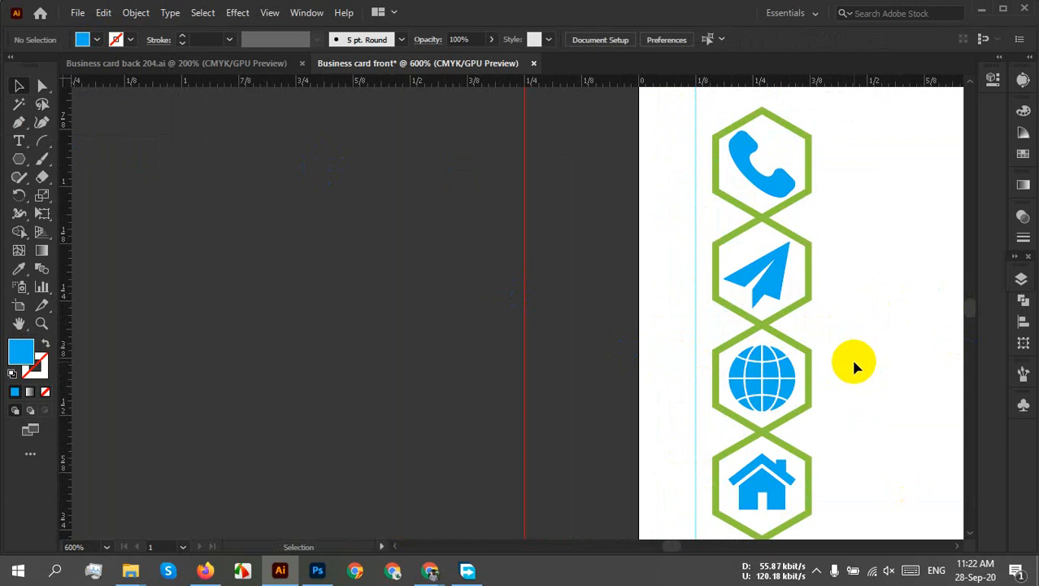
Group the whole column of hexagon badges and their icons
scroll(855, 361, "down", 3)
left_click_drag(873, 342, 691, 428)
left_click_drag(713, 347, 559, 529)
right_click(648, 409)
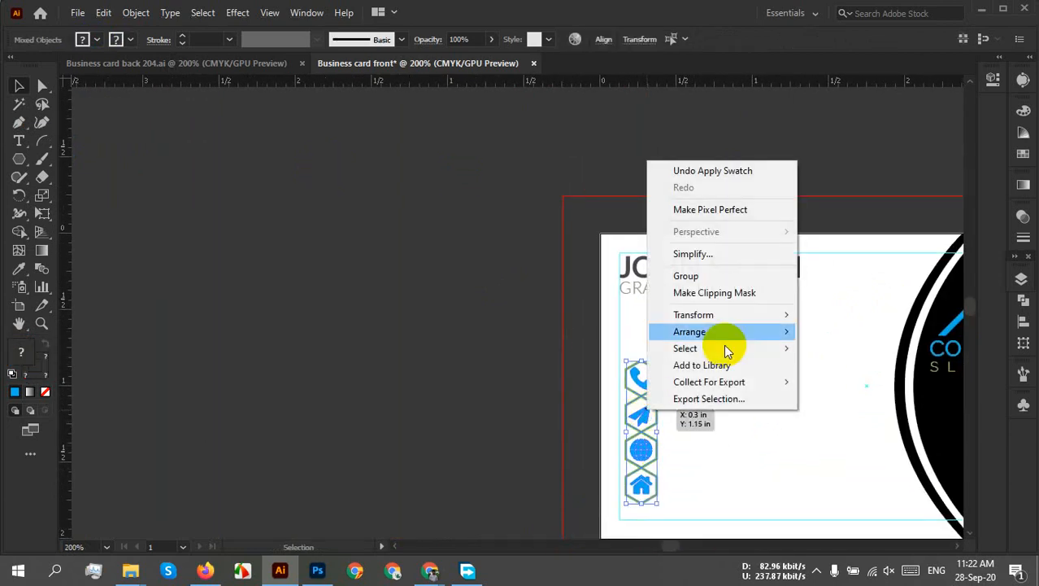
left_click(720, 276)
left_click(769, 455)
Nudge the badge group slightly down on the card
scroll(725, 464, "up", 3)
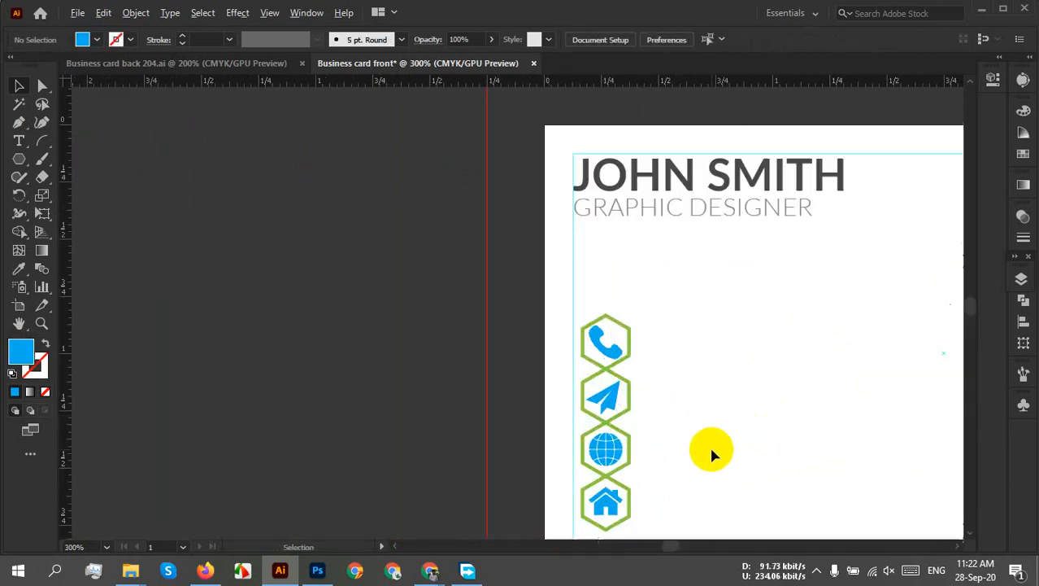
left_click_drag(695, 453, 658, 413)
mouse_move(582, 475)
left_mouse_down()
mouse_move(582, 488)
mouse_move(583, 470)
mouse_move(568, 474)
left_mouse_up()
left_click(658, 446)
Nudge the badge group slightly left, then ungroup it
scroll(499, 278, "up", 4)
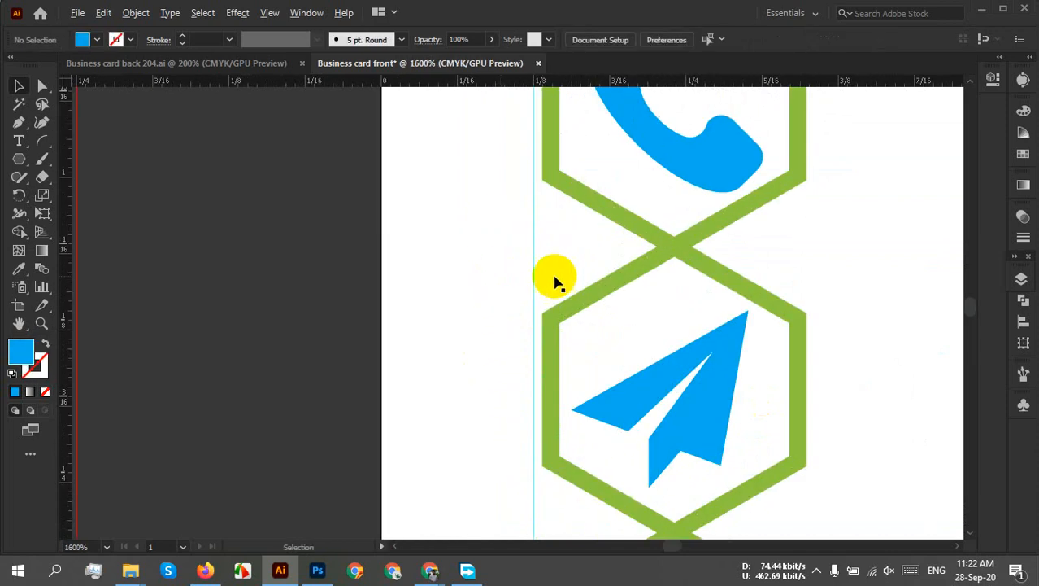
mouse_move(556, 406)
left_mouse_down()
mouse_move(542, 399)
mouse_move(551, 403)
left_mouse_up()
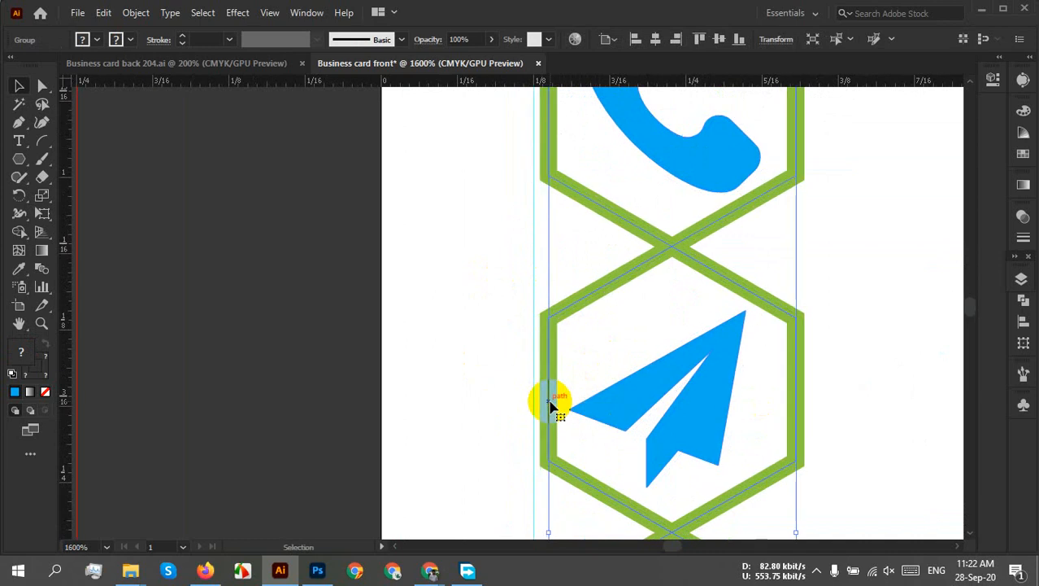
left_click(832, 343)
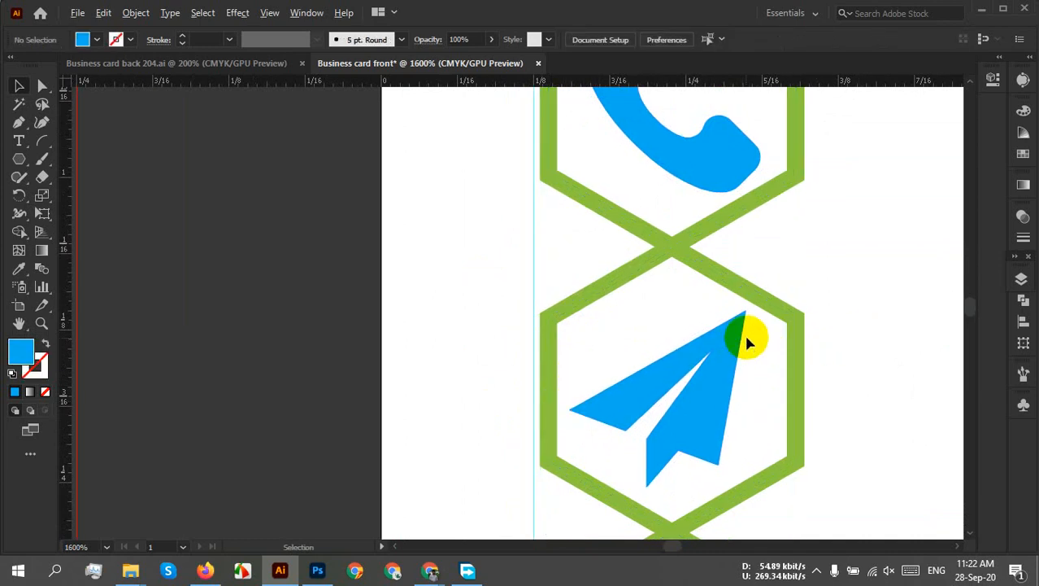
scroll(744, 334, "down", 4)
left_click_drag(803, 316, 752, 332)
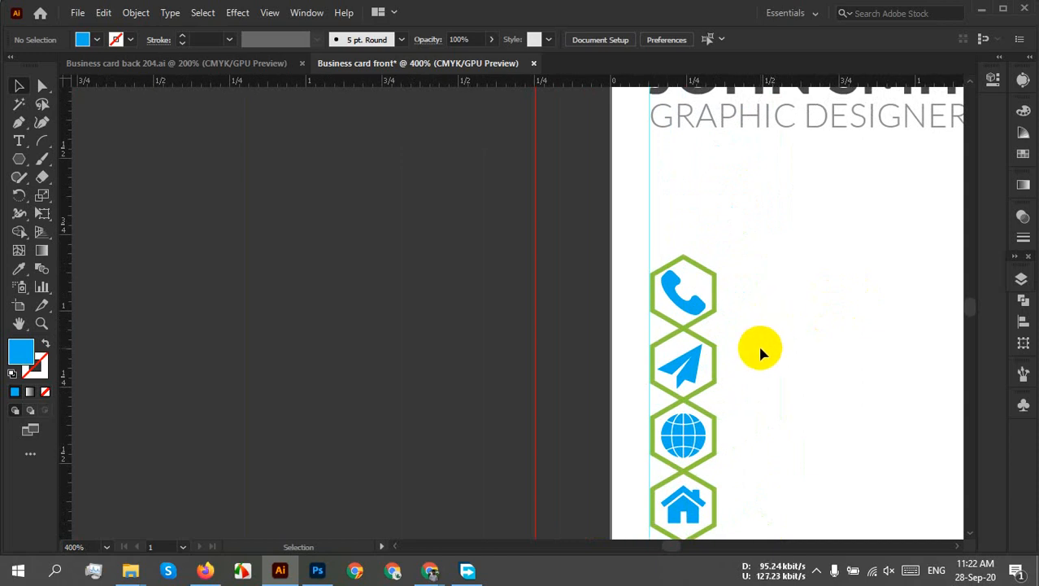
scroll(749, 351, "up", 2)
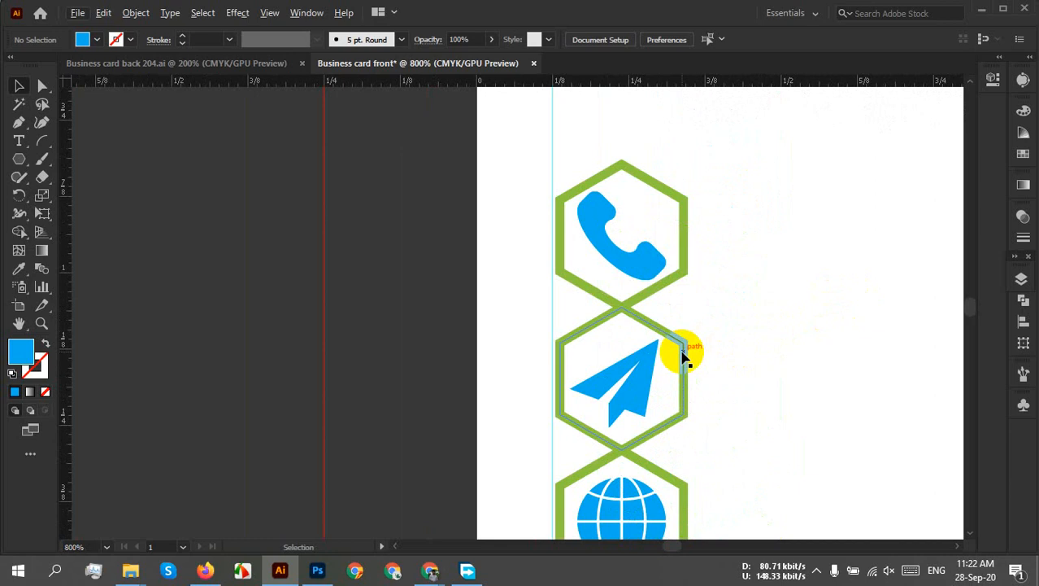
left_click(683, 353)
right_click(681, 350)
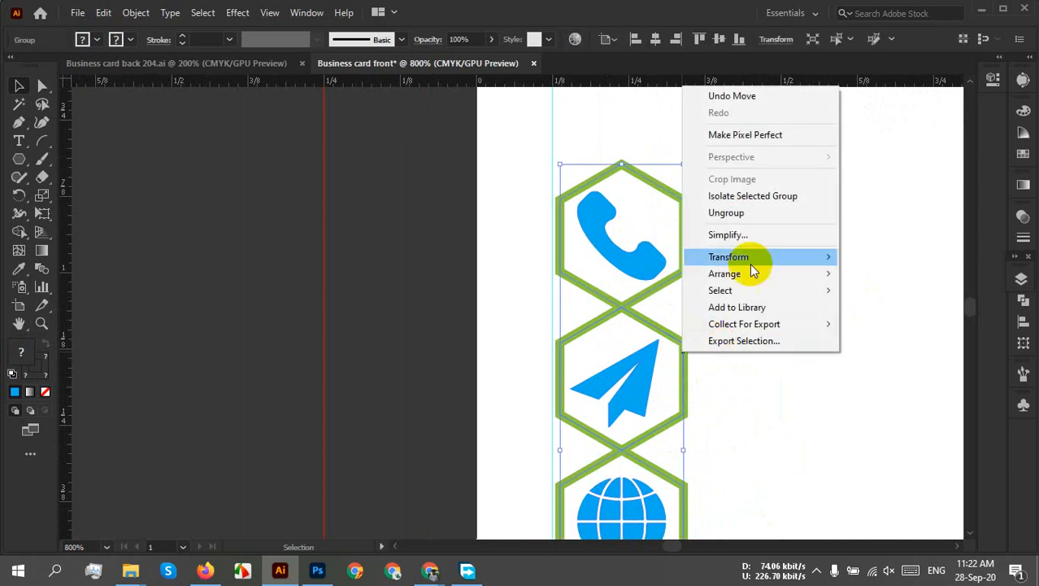
left_click(738, 211)
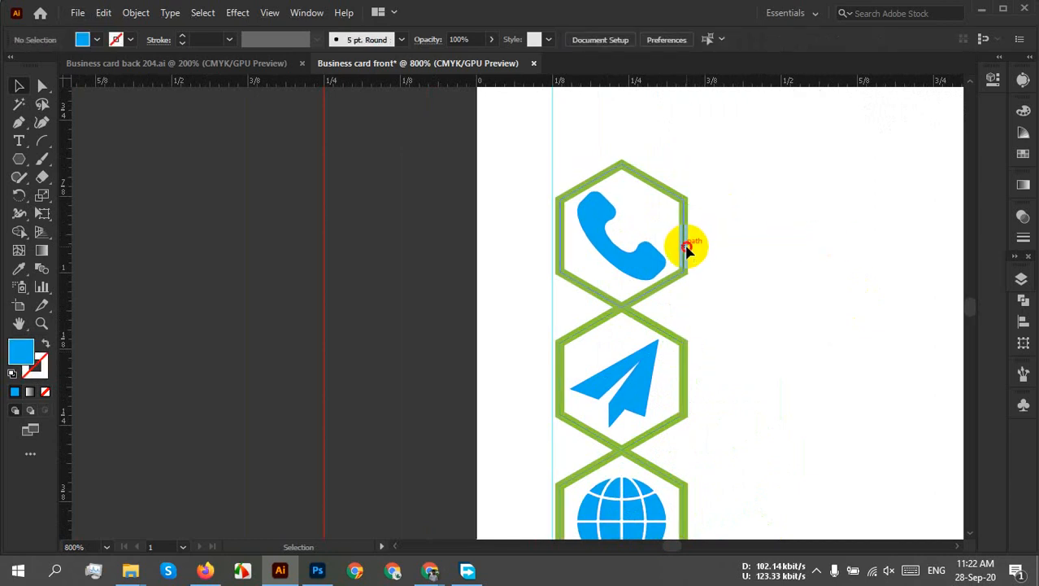
Horizontally centre-align the four hexagons with Horizontal Align Center
left_click(686, 248)
left_click(683, 381, "shift")
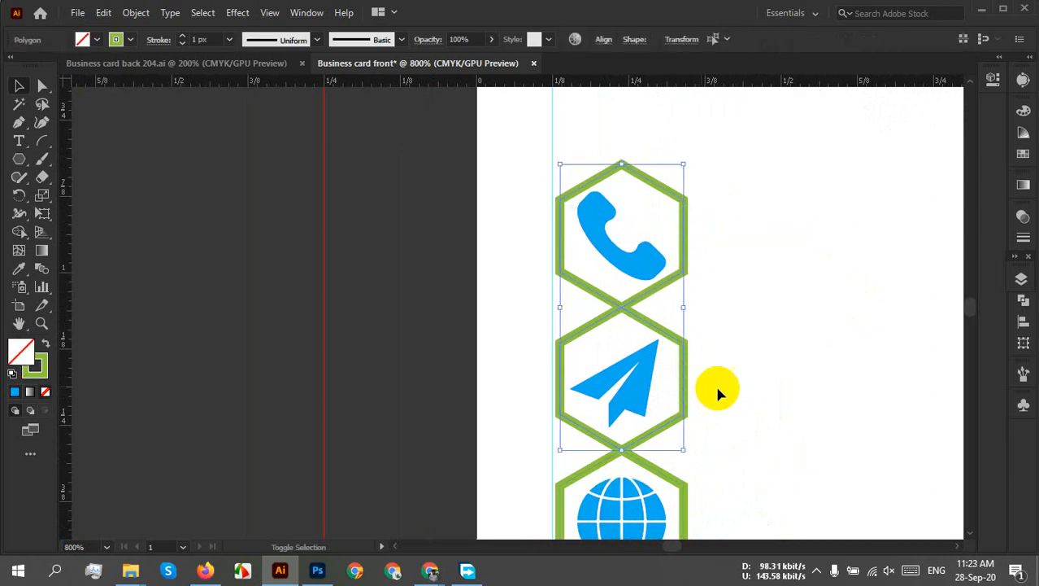
scroll(765, 358, "down", 7)
scroll(736, 349, "up", 7)
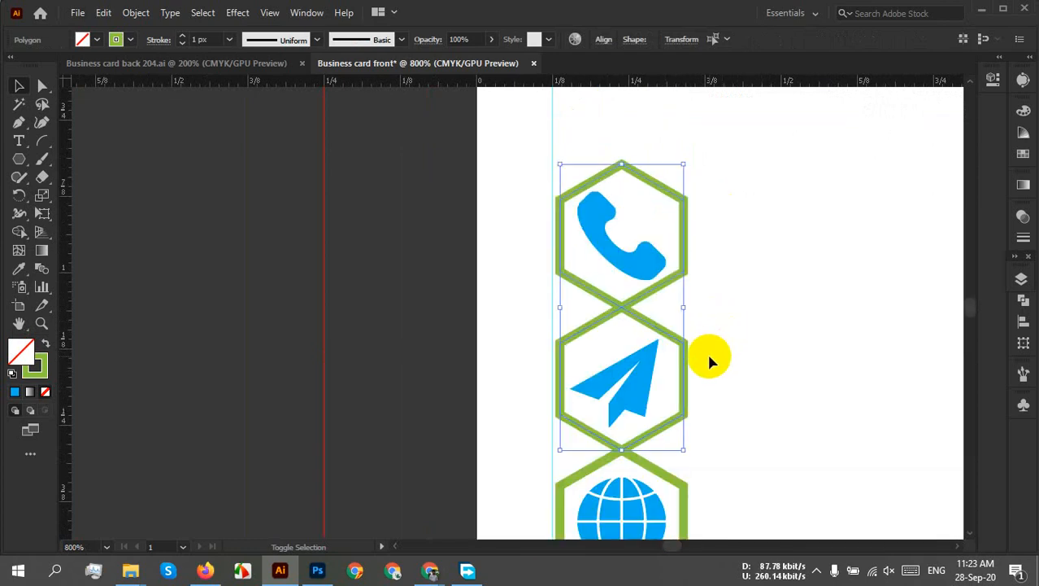
scroll(707, 355, "down", 5)
left_click(687, 319, "shift")
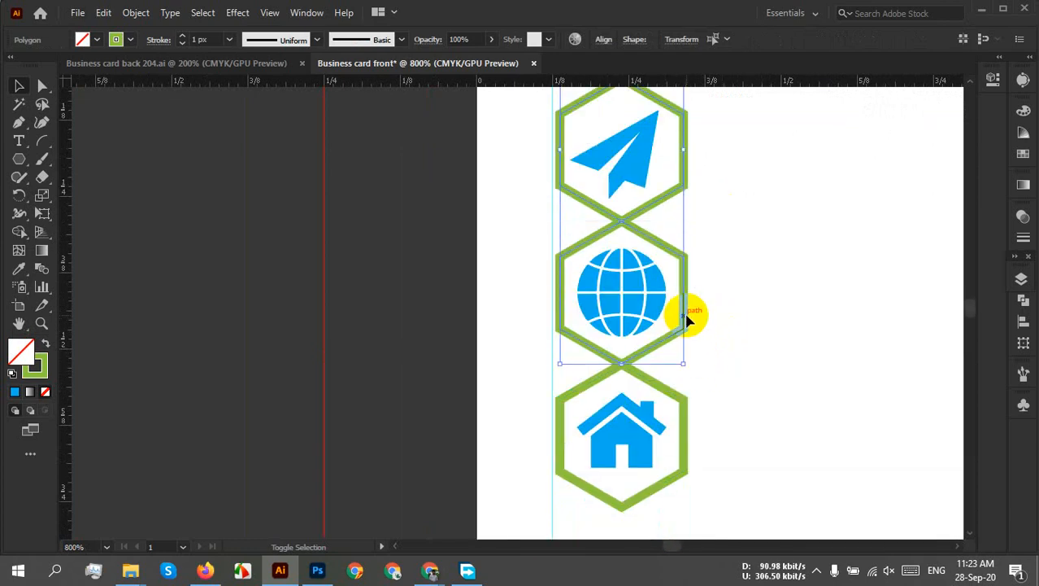
left_click(685, 419, "shift")
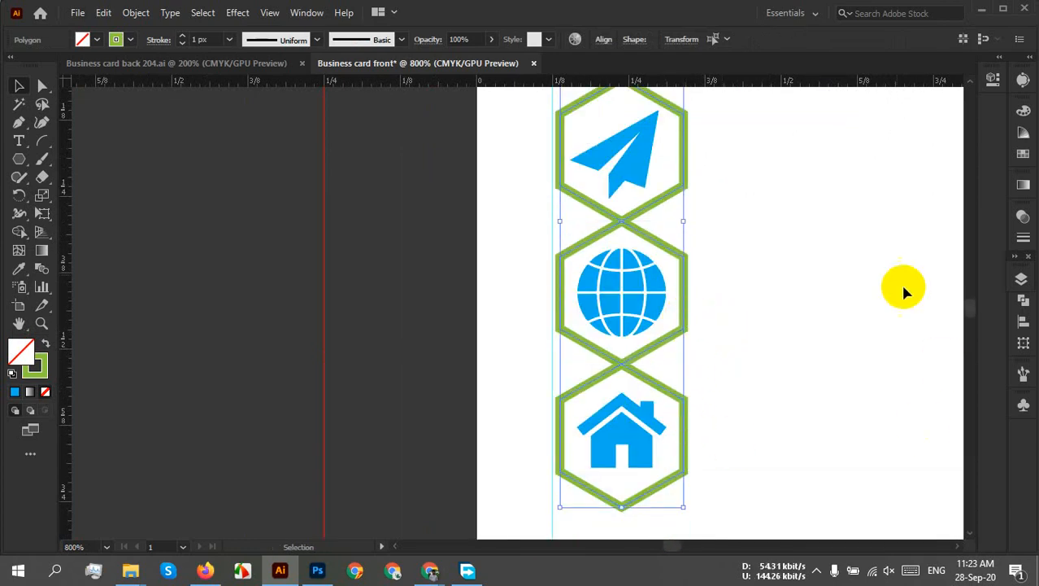
left_click(603, 39)
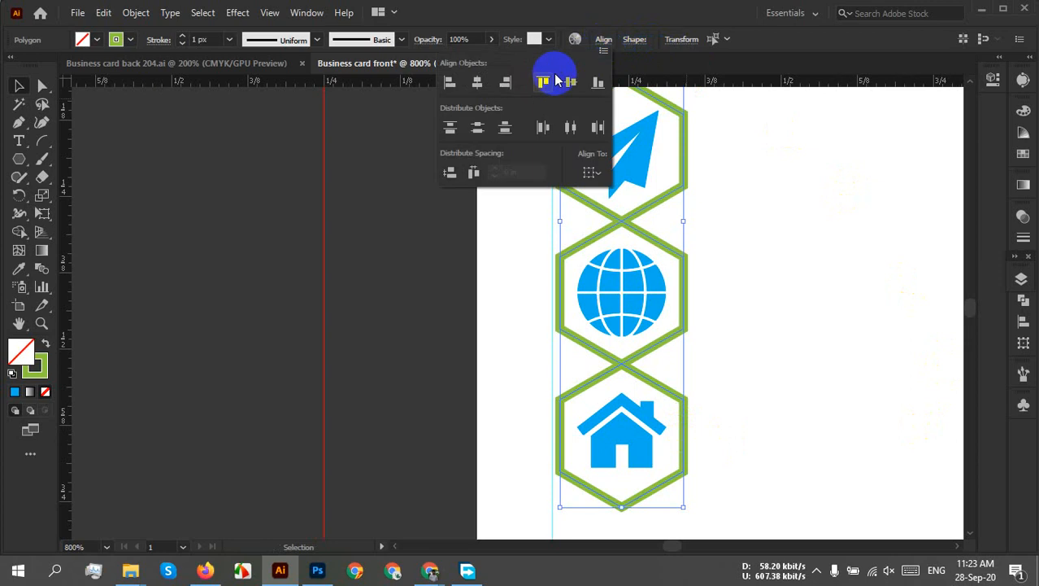
left_click(478, 83)
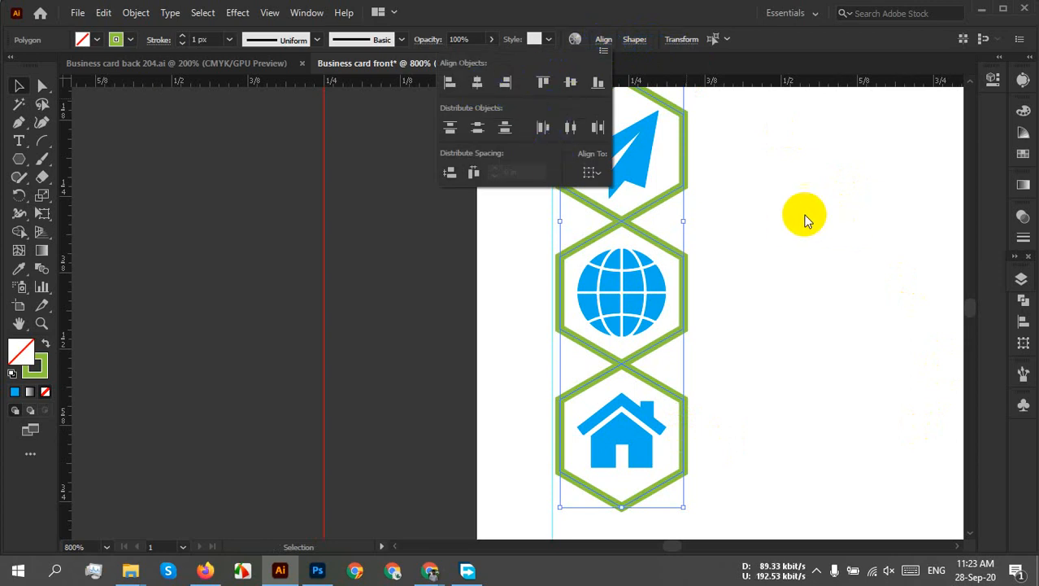
left_click(136, 12)
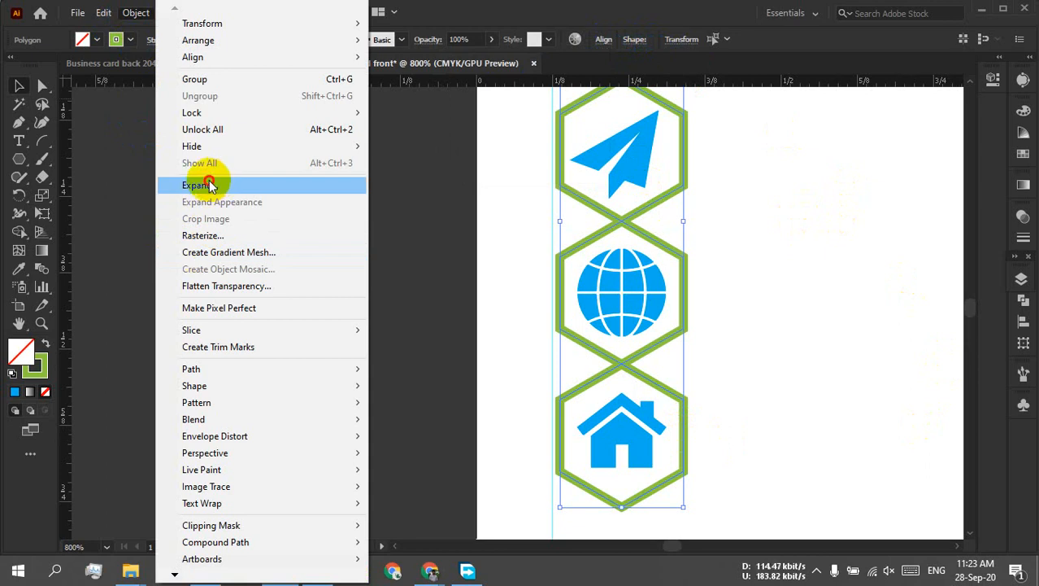
Expand the hexagon outline strokes into filled shapes
left_click(210, 185)
left_click(473, 369)
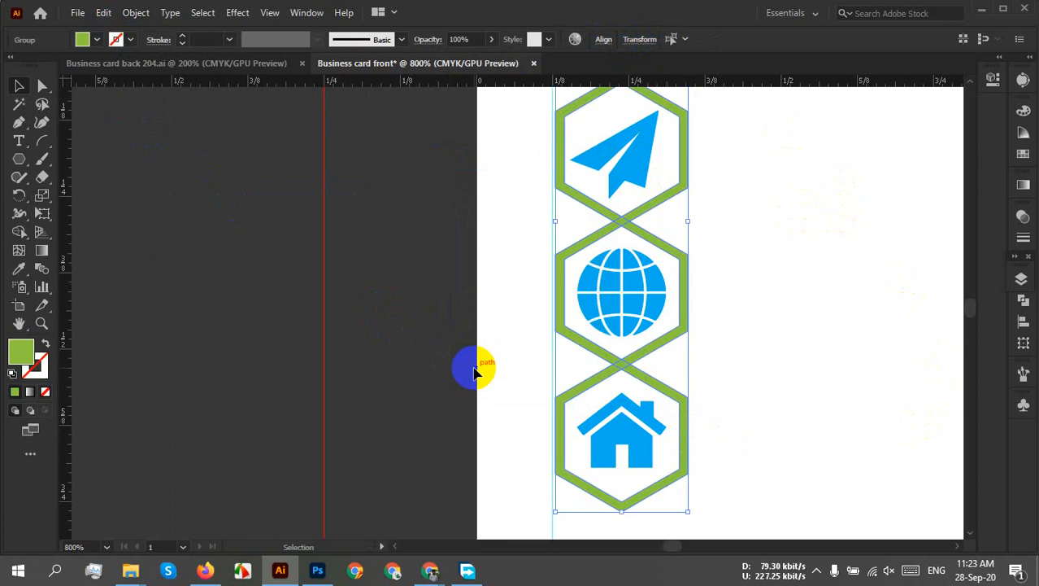
scroll(845, 386, "up", 3)
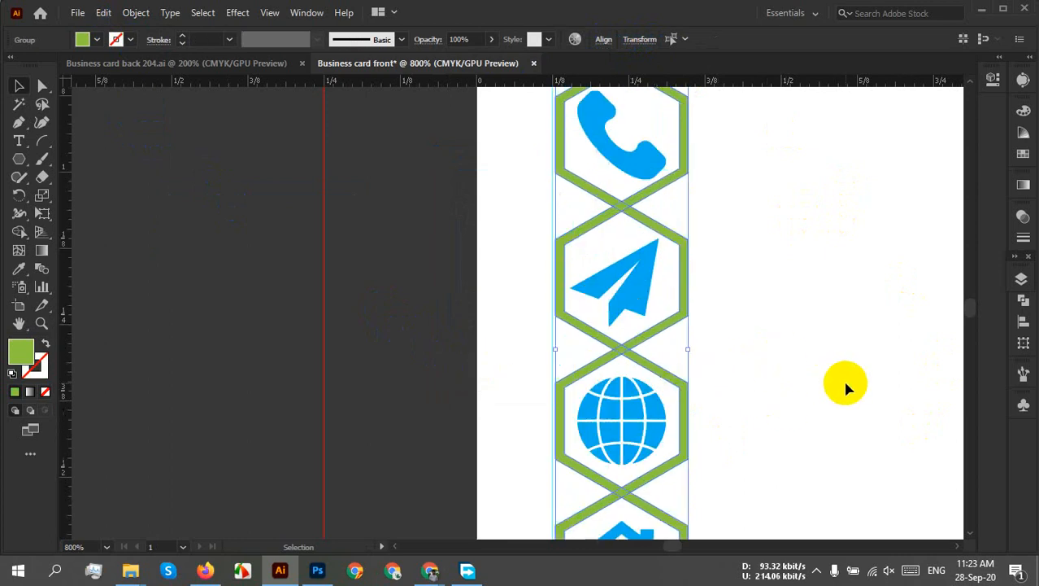
scroll(845, 385, "up", 1)
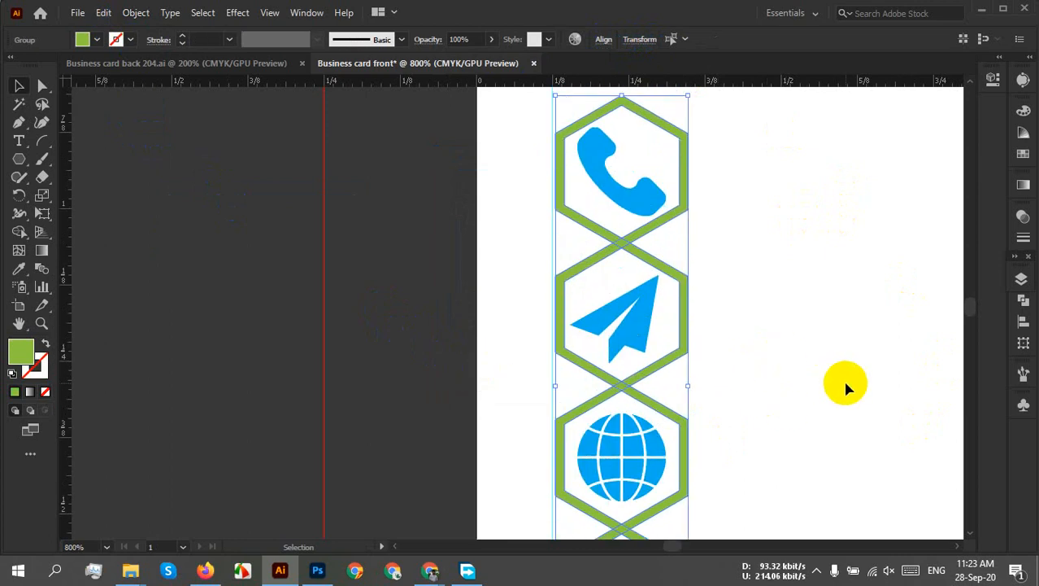
left_click(786, 327)
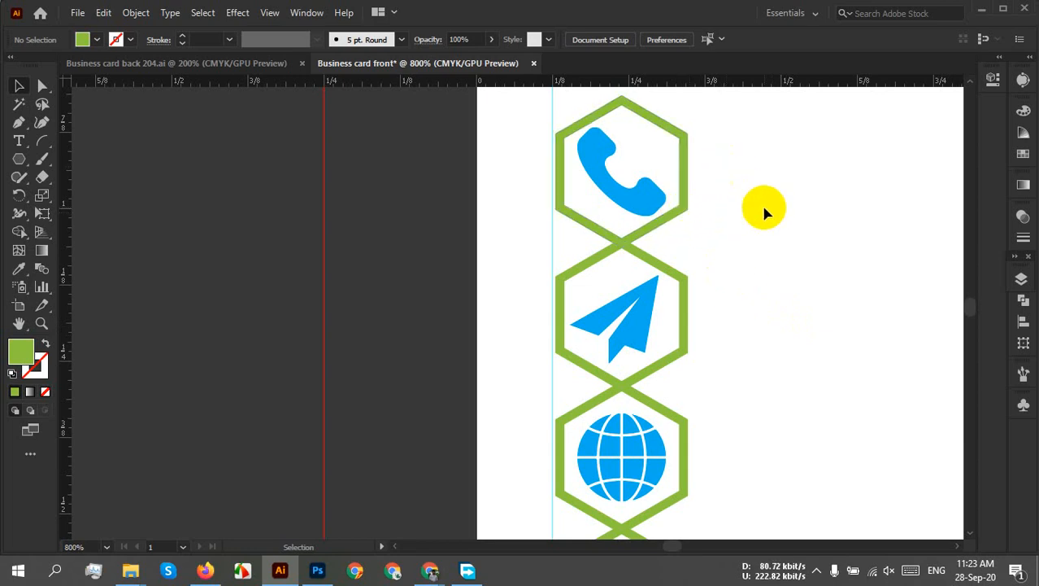
Group the phone, paper-plane, globe and house hexagons together
left_click(680, 193)
left_click(680, 305)
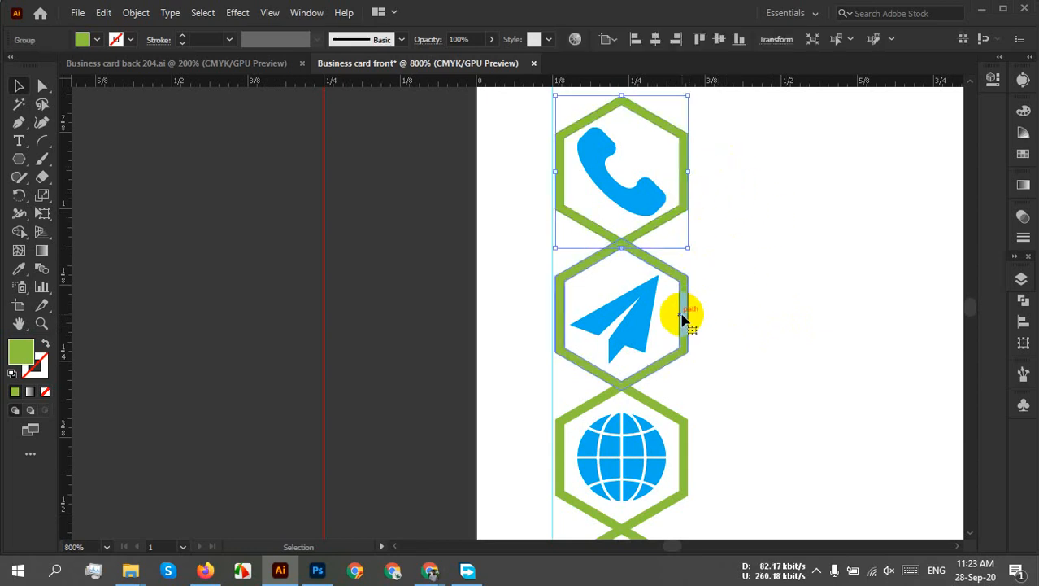
scroll(740, 379, "down", 1)
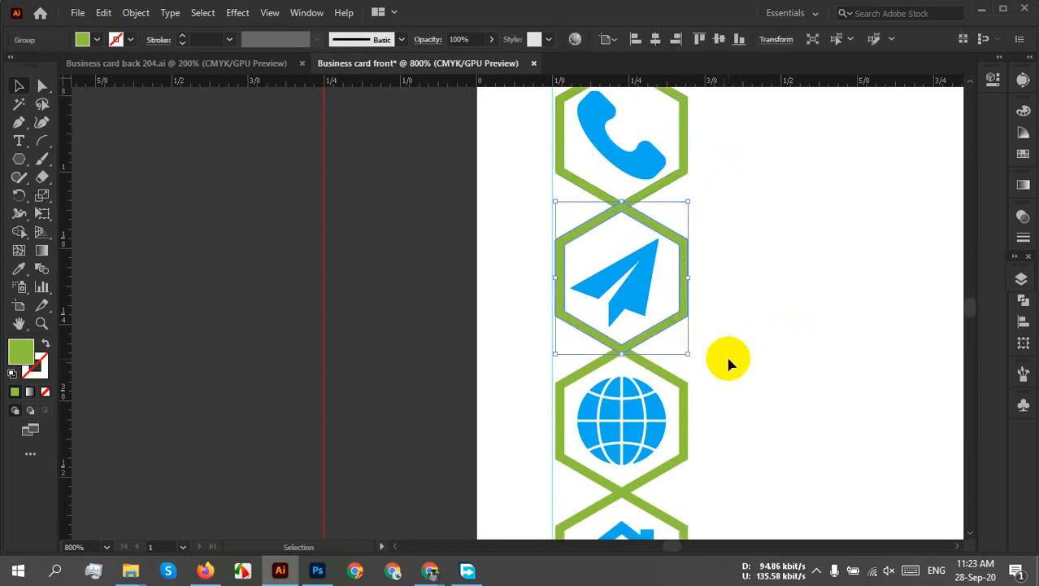
left_click(677, 164, "shift")
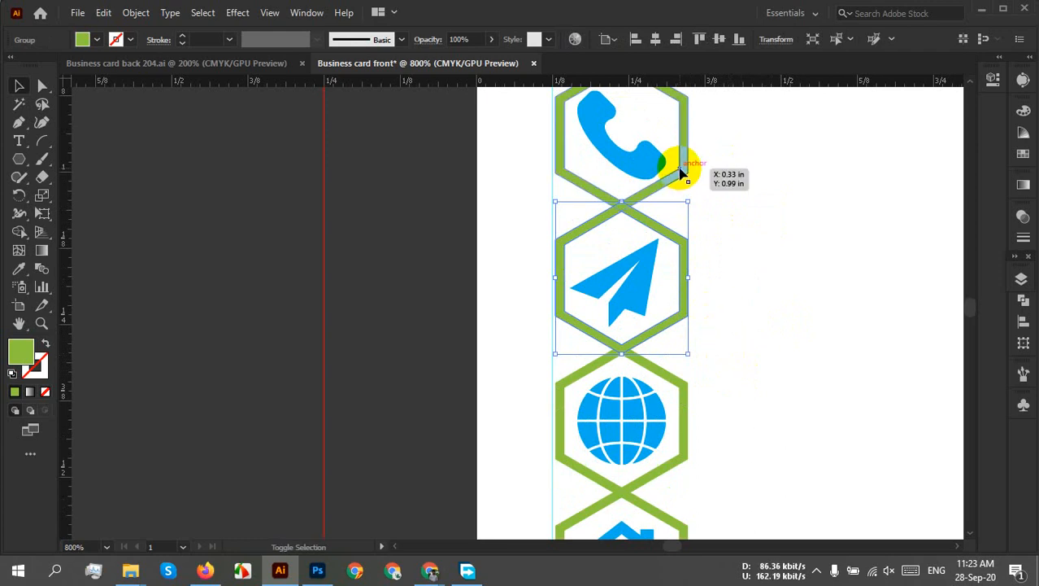
left_click(690, 416, "shift")
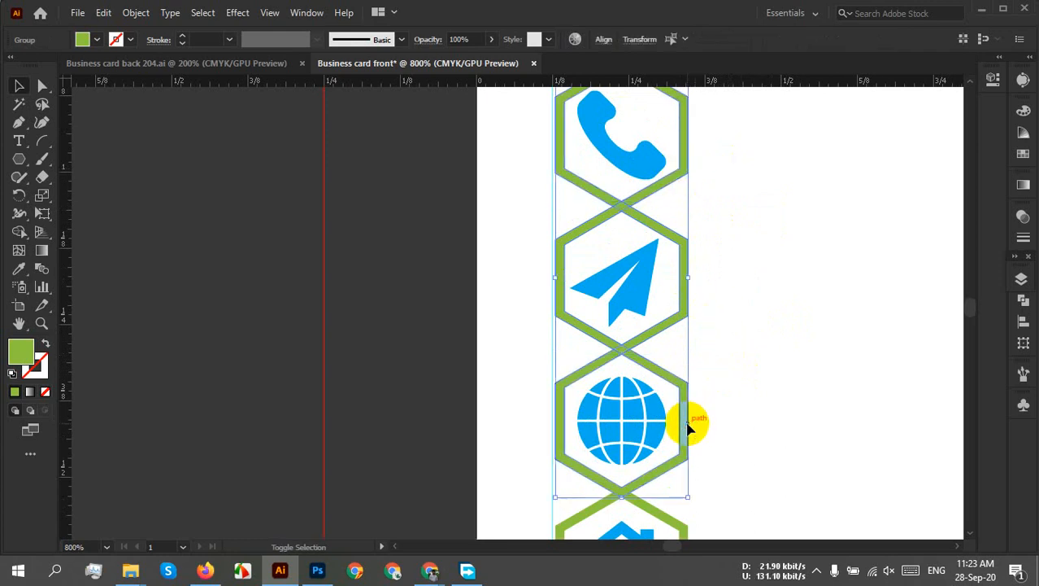
left_click(669, 524, "shift")
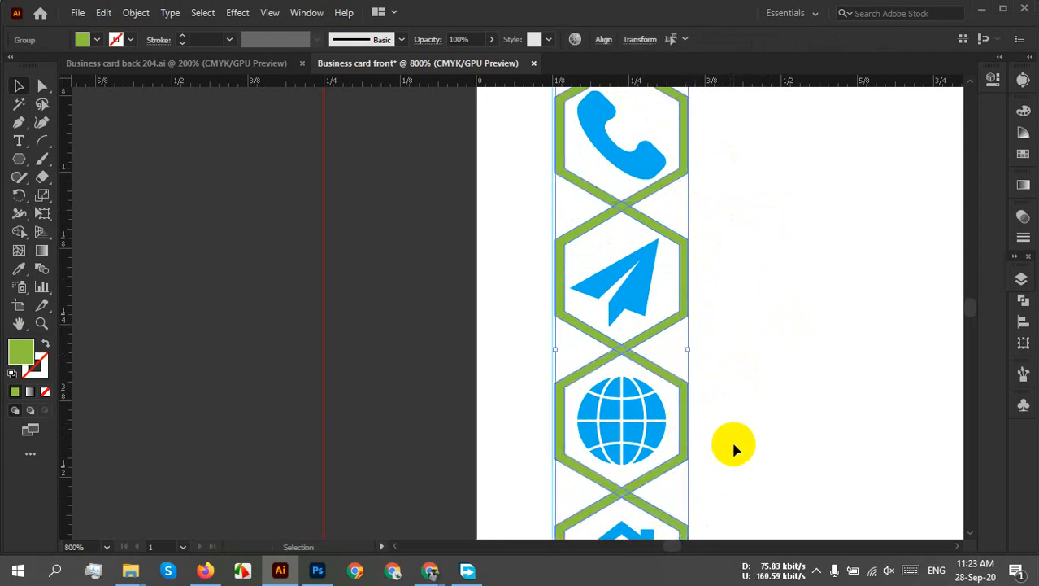
right_click(671, 264)
left_click(722, 376)
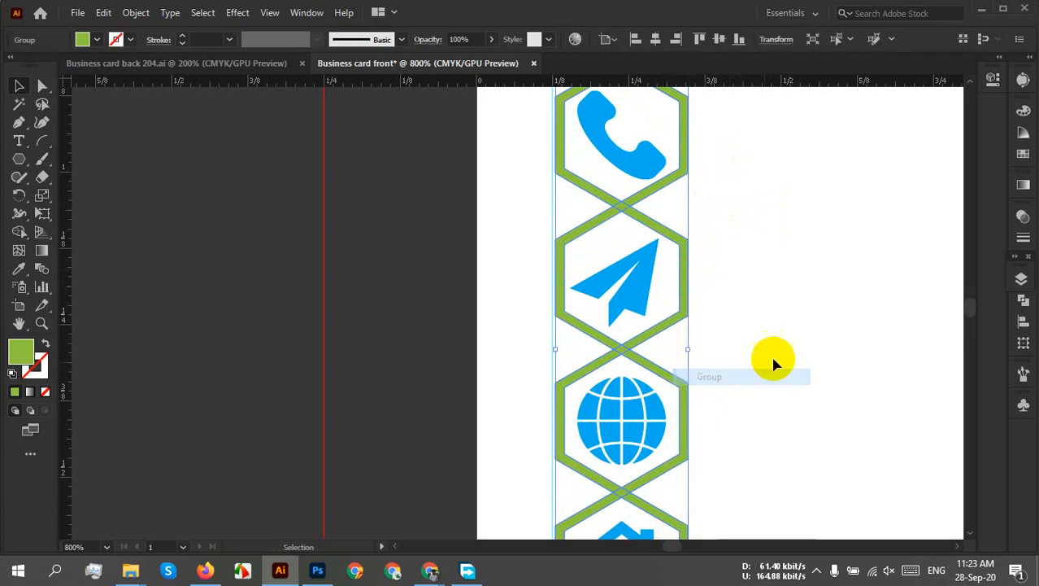
left_click(797, 341)
Select all four hexagon badges with their icons and group them
scroll(801, 348, "down", 3)
left_click_drag(817, 239, 668, 495)
right_click(730, 348)
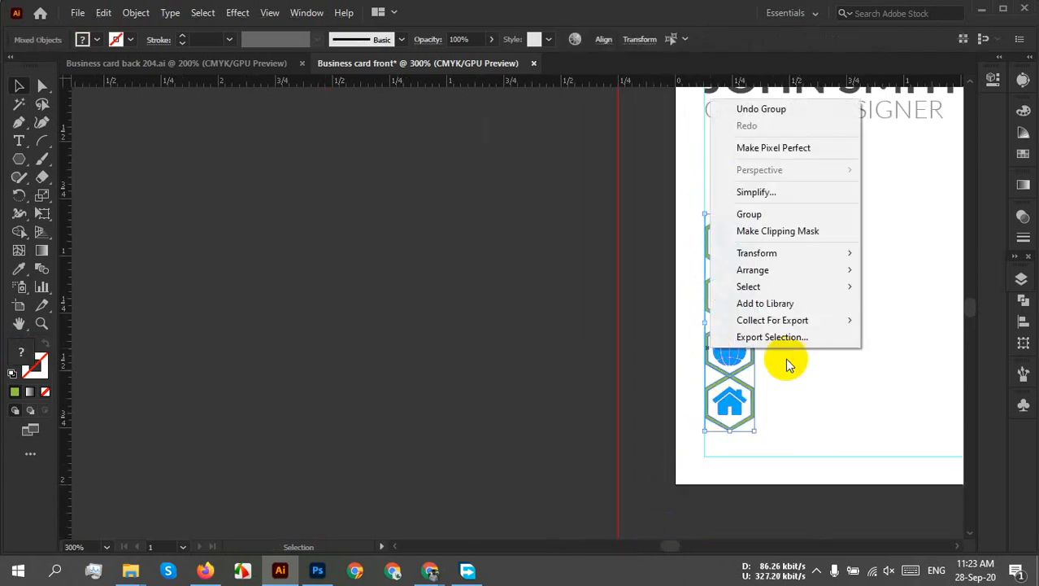
left_click(771, 212)
left_click(823, 332)
Start a Lorem ipsum text line in Lato Light beside the phone badge
left_click_drag(798, 332, 527, 371)
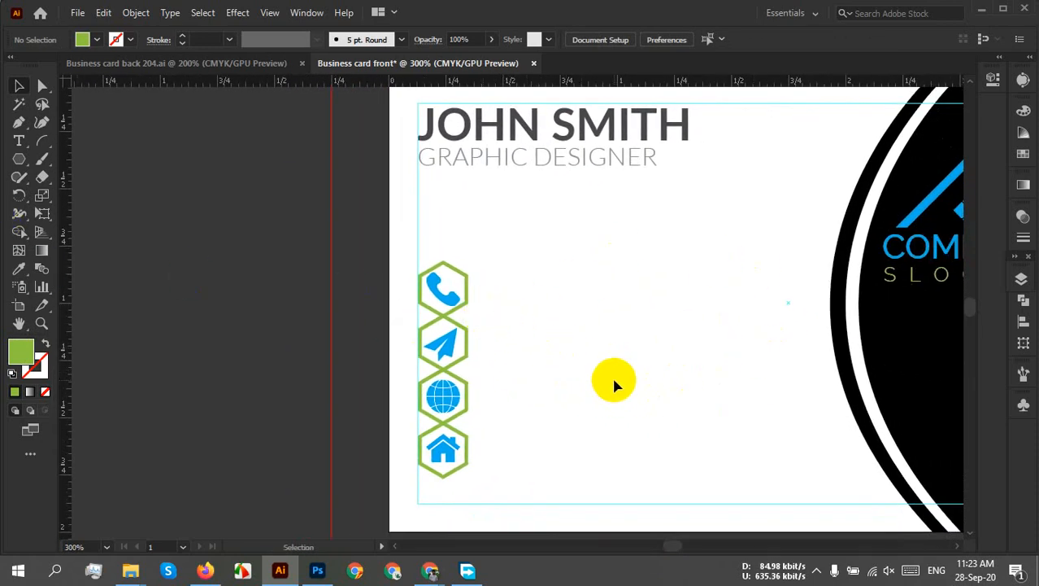
left_click(19, 141)
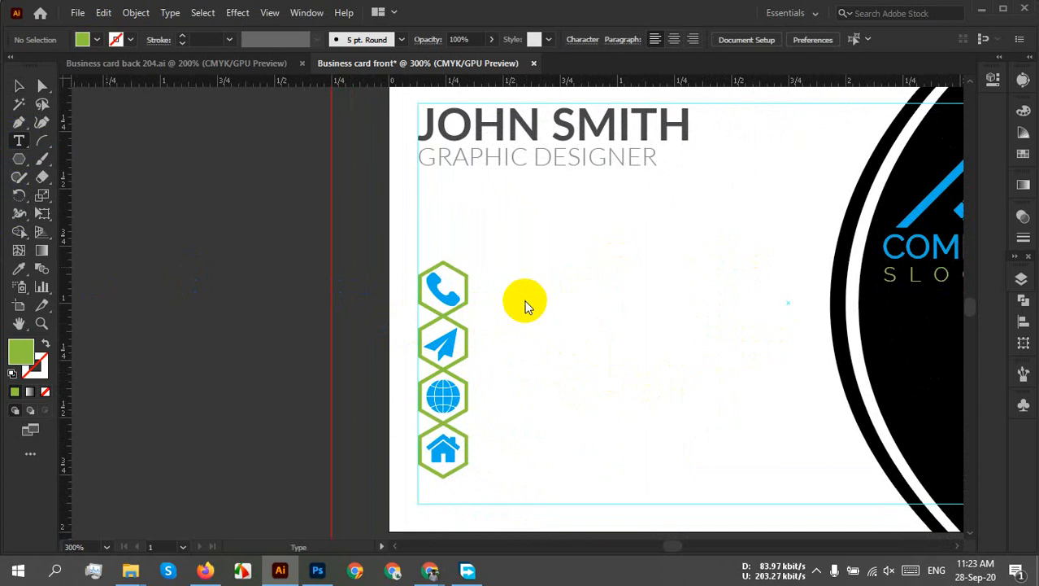
left_click(501, 280)
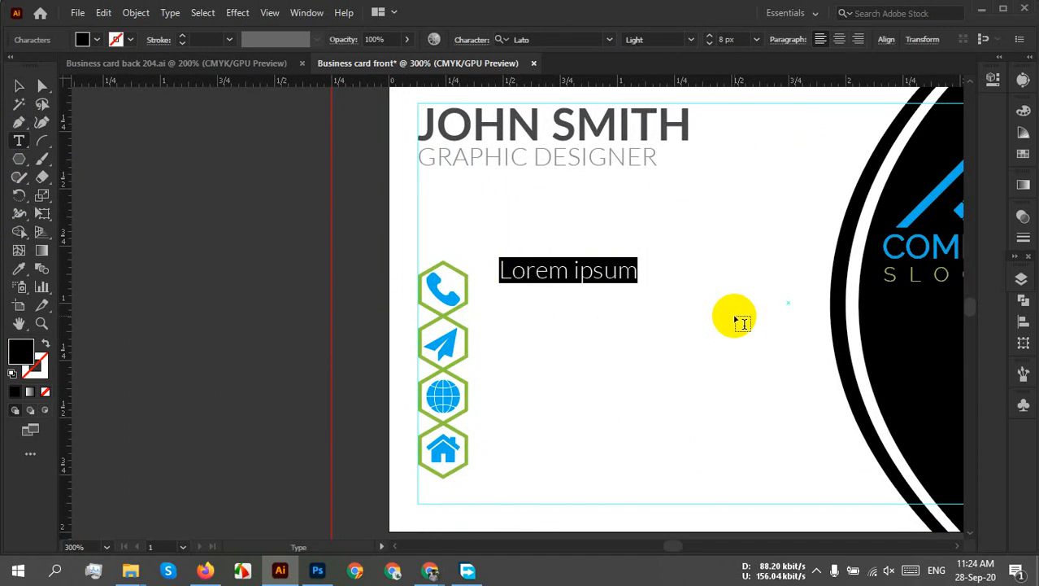
type("1234657890")
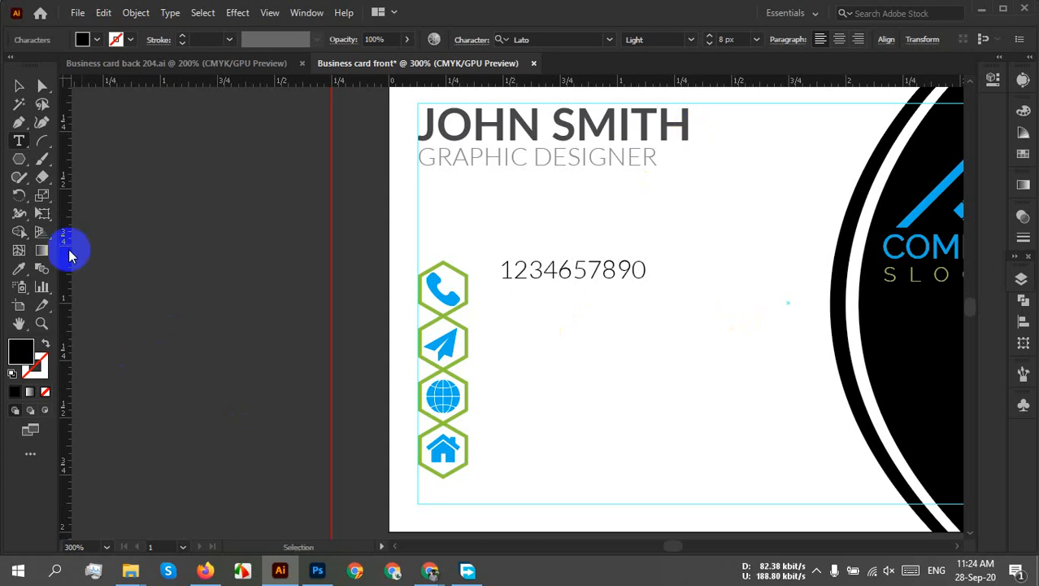
left_click(19, 87)
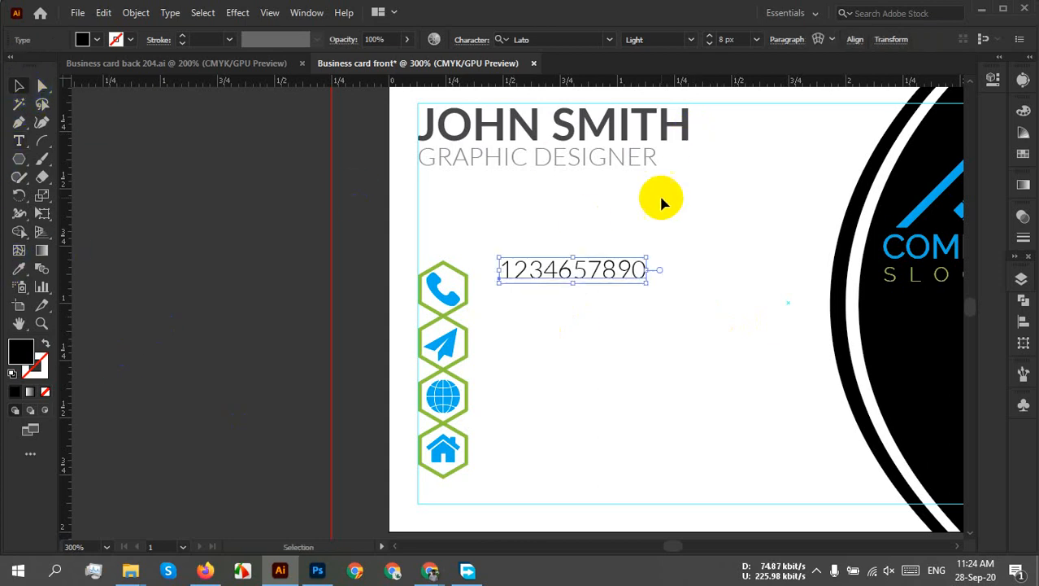
left_click(575, 161)
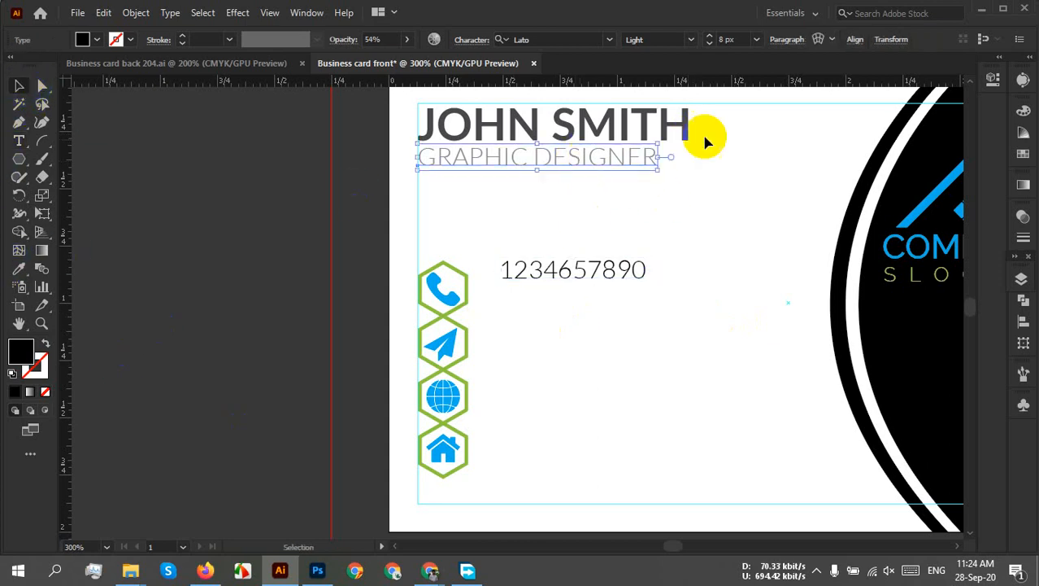
left_click(688, 38)
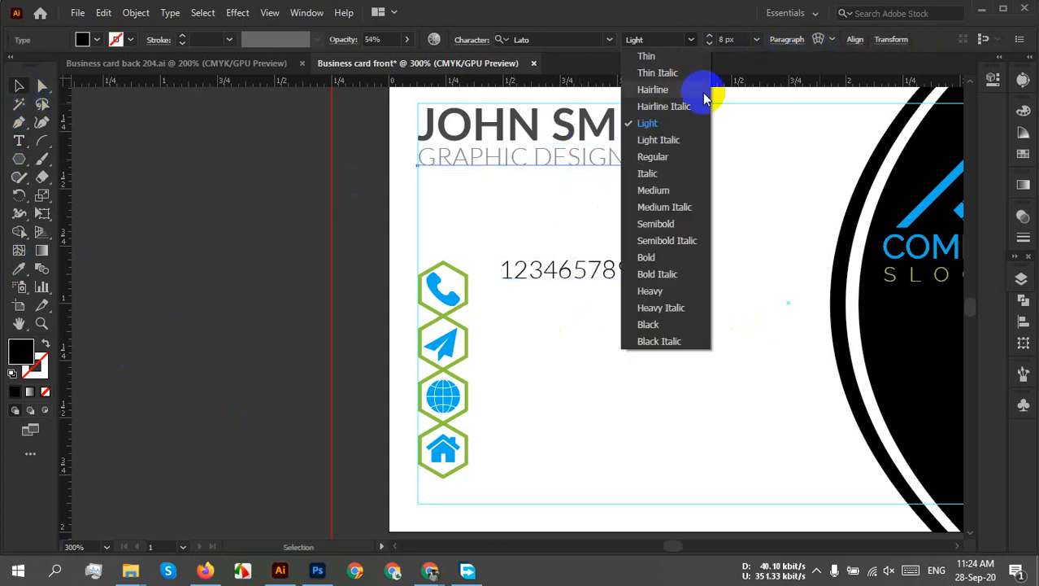
left_click(657, 157)
left_click(674, 244)
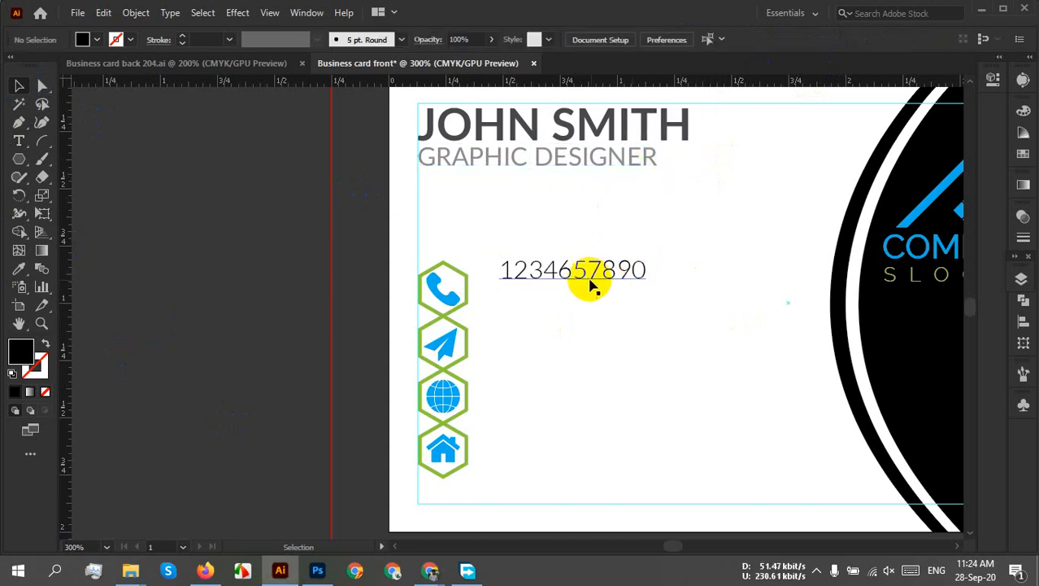
Move the phone number beside the phone icon and make it Regular at 9 px
mouse_move(591, 284)
left_mouse_down()
mouse_move(582, 274)
mouse_move(580, 295)
left_mouse_up()
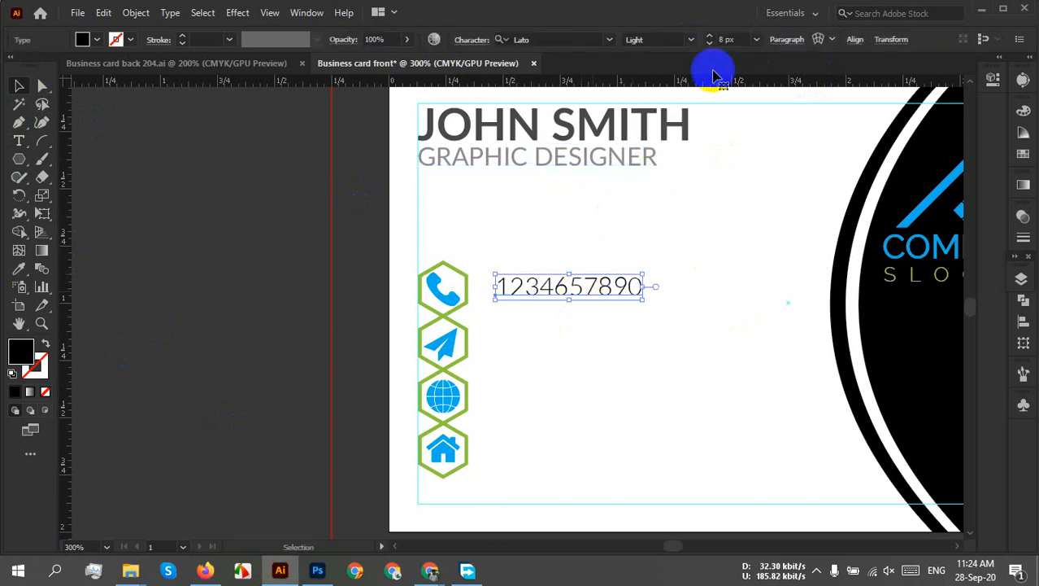
left_click(685, 38)
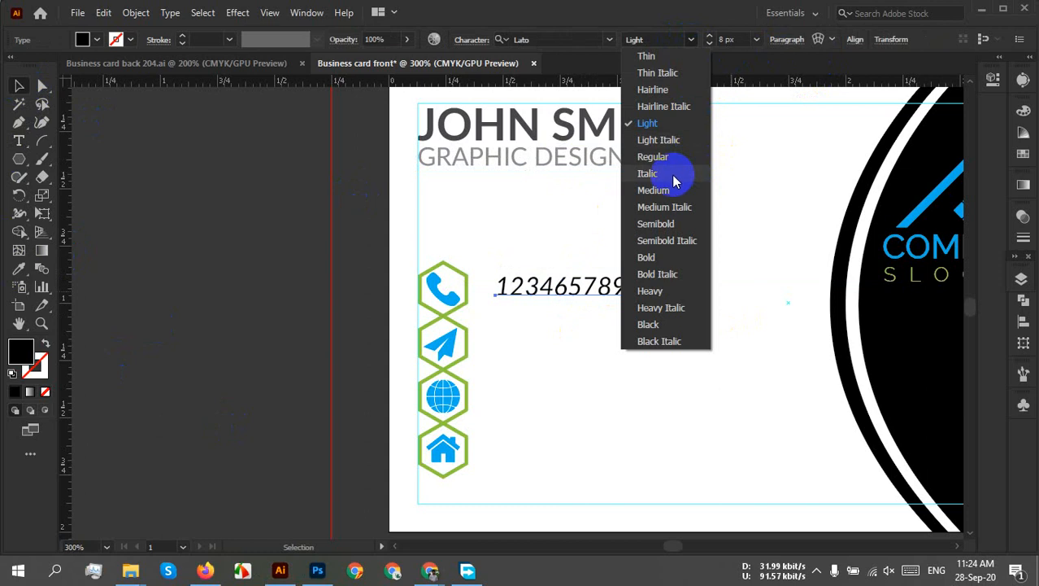
left_click(657, 157)
left_click(689, 341)
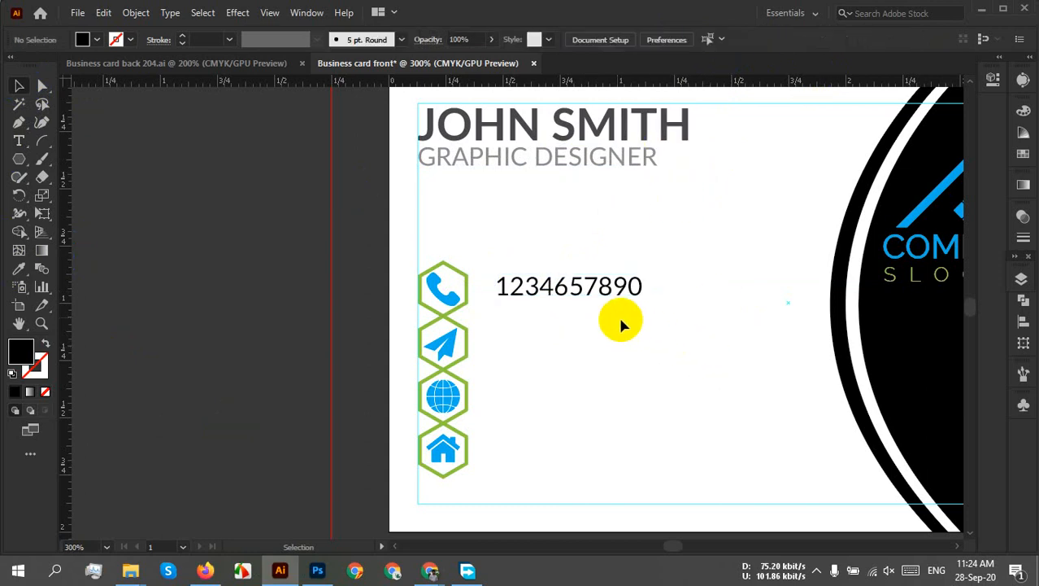
left_click_drag(575, 297, 567, 299)
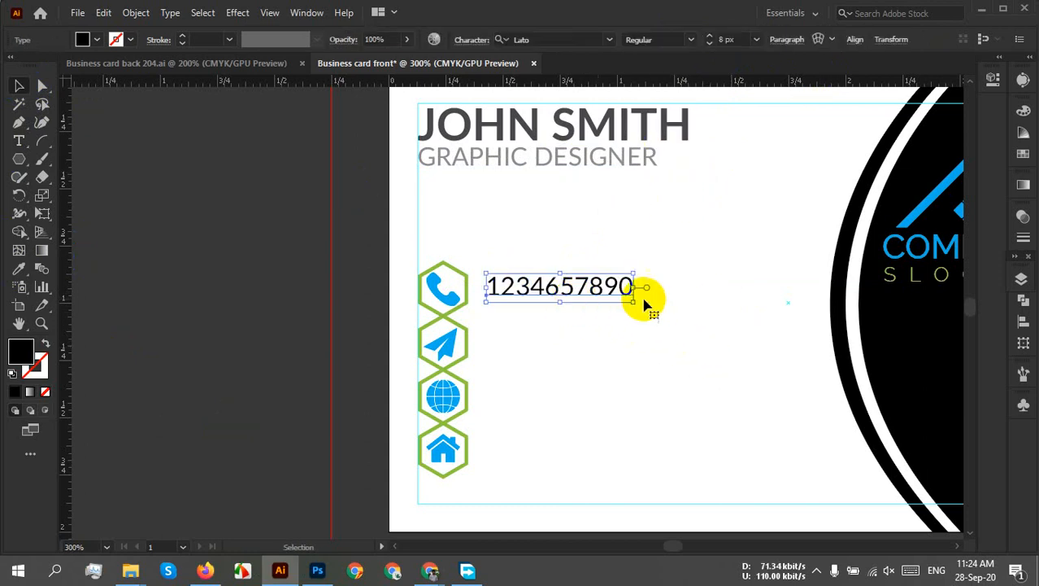
left_click(746, 39)
type("9")
key("Return")
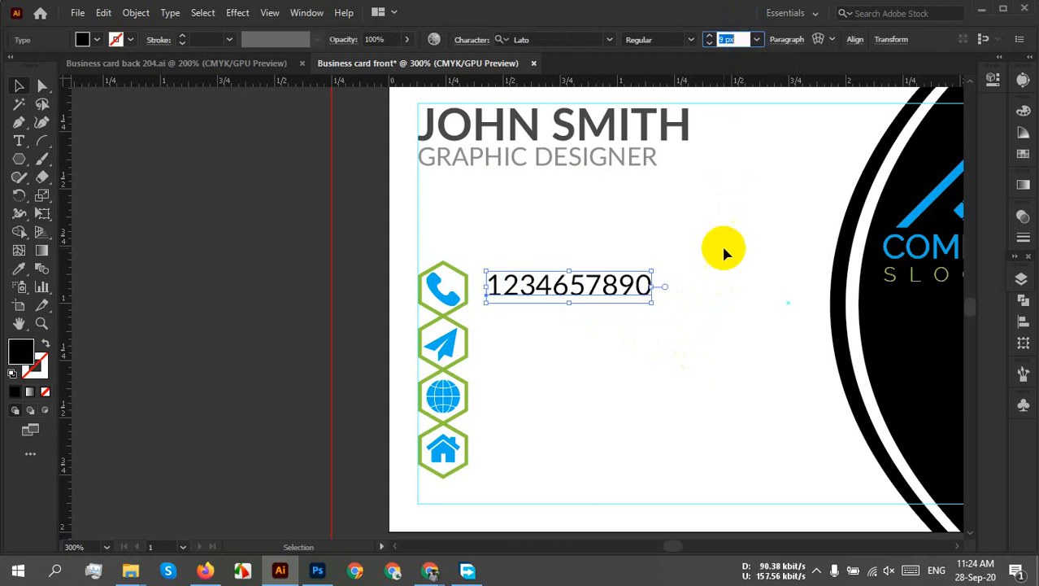
left_click(668, 332)
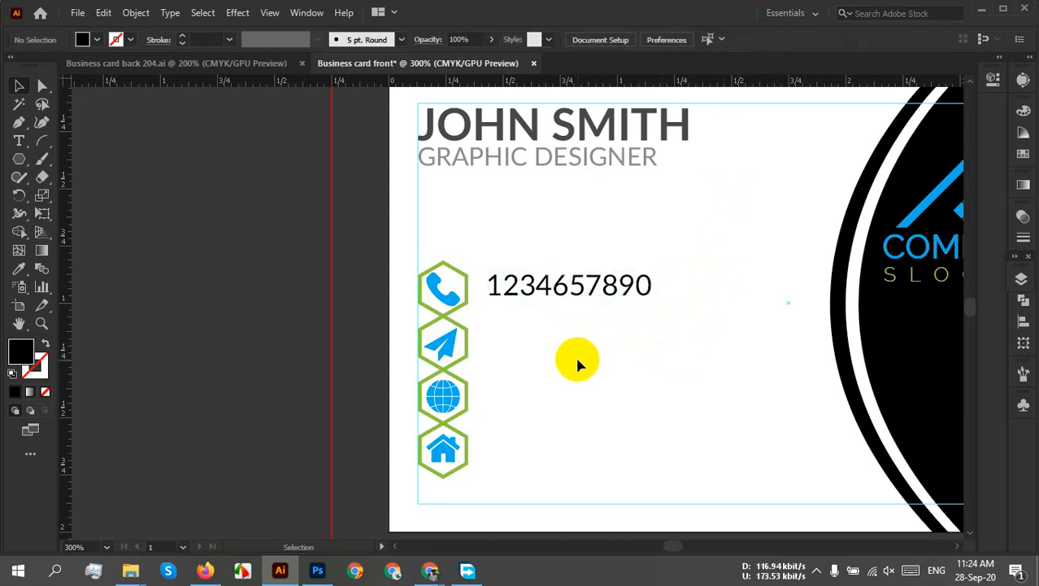
key("ctrl+1")
Nudge the phone number right, away from its hexagon
left_click_drag(624, 373, 645, 345)
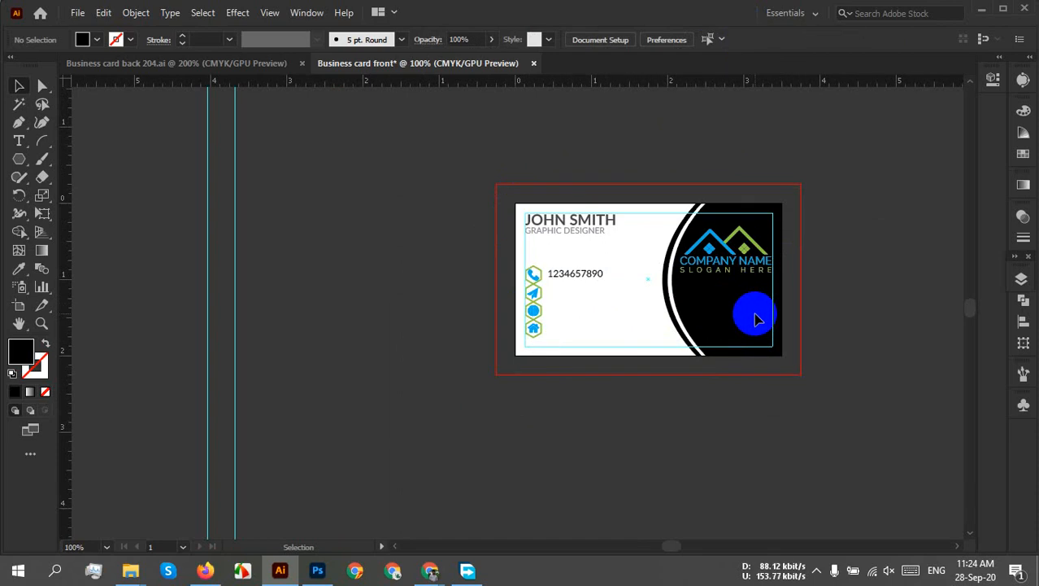
scroll(558, 265, "up", 6)
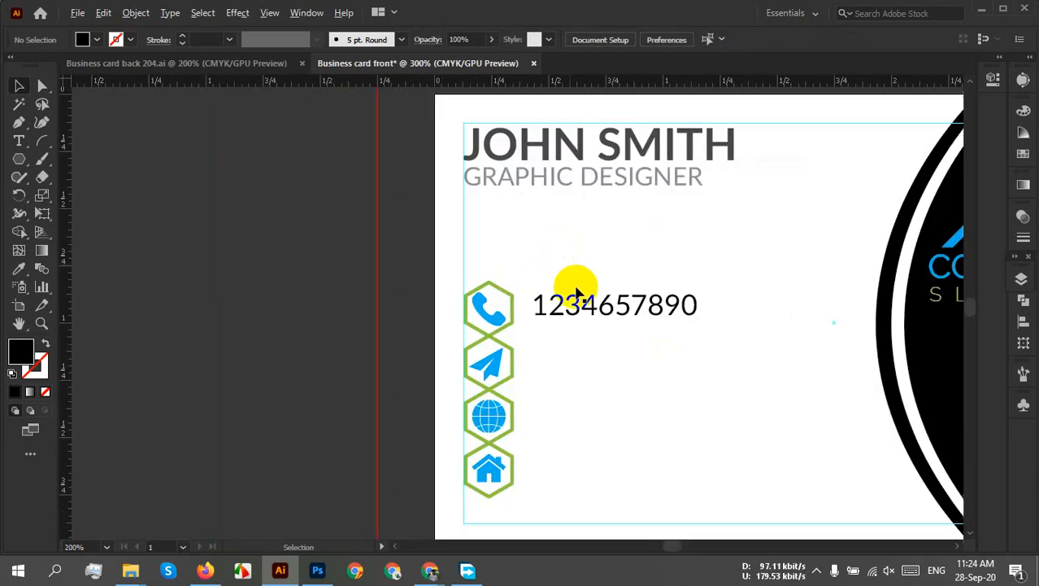
scroll(529, 337, "up", 3)
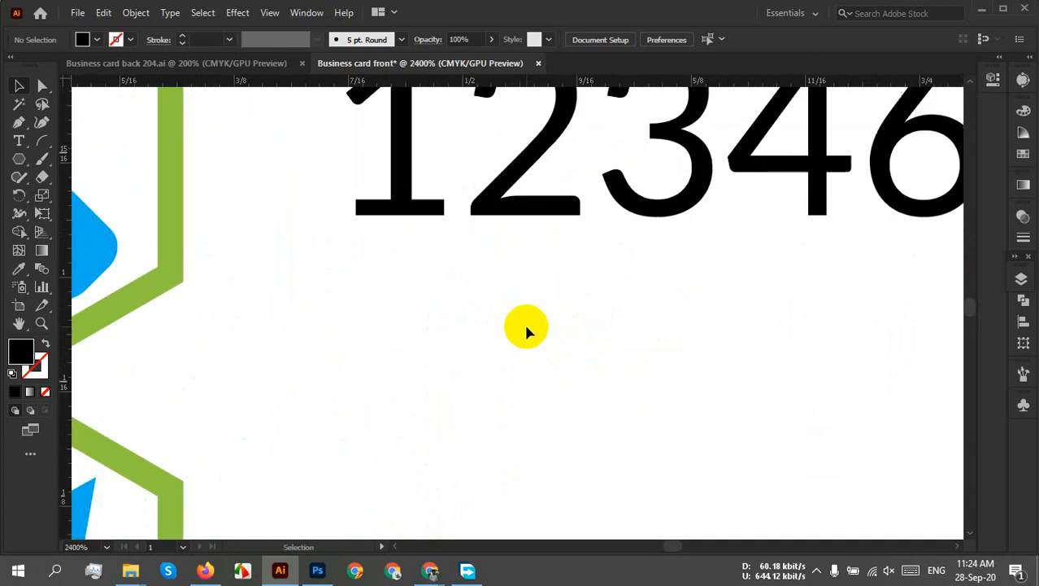
left_click_drag(557, 355, 392, 395)
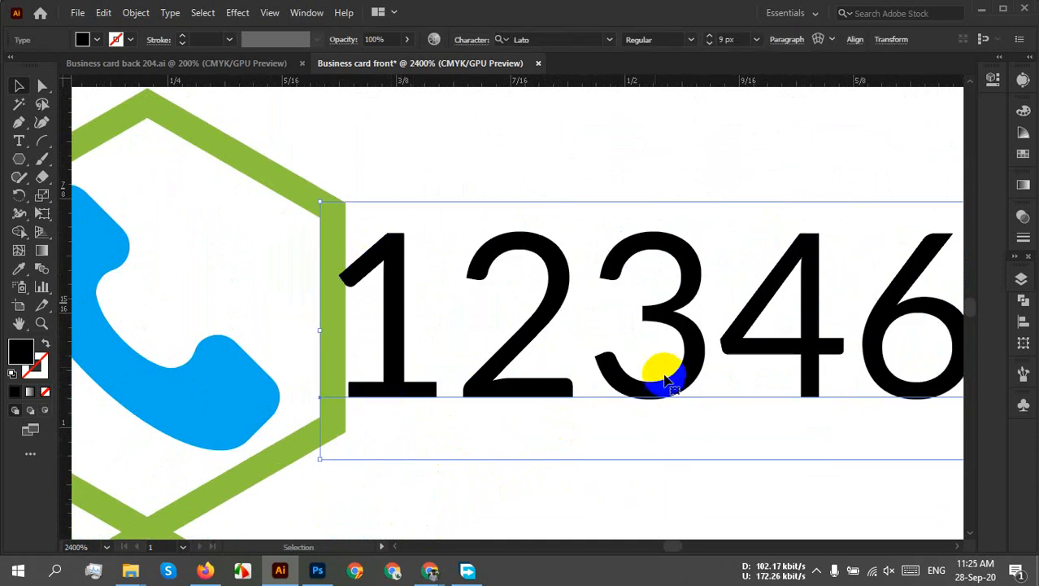
scroll(683, 399, "down", 4)
left_click_drag(854, 443, 471, 399)
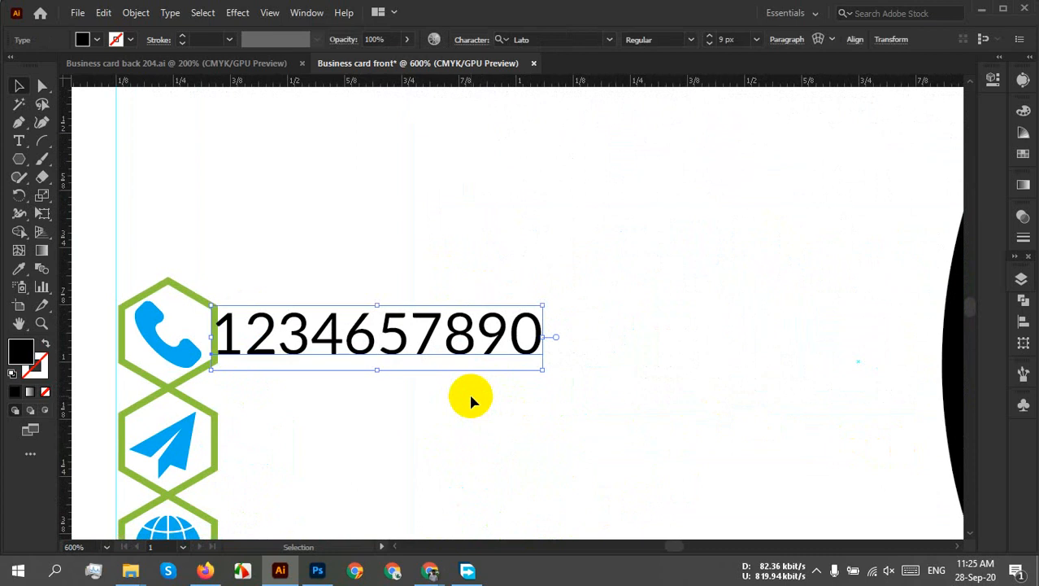
key("shift+Right")
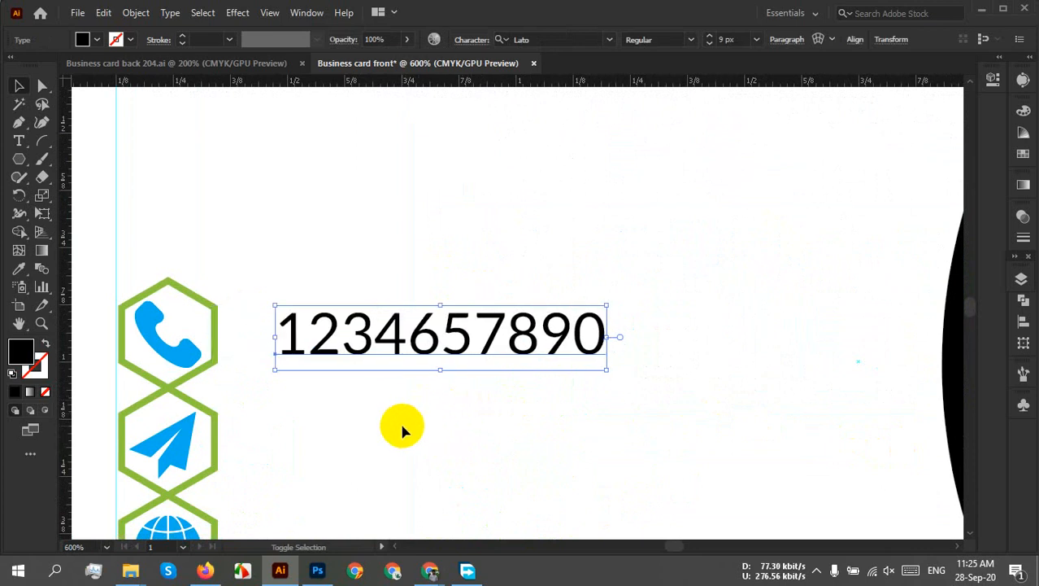
Copy the phone number down beside the other three icons, giving four lines
scroll(404, 415, "down", 3)
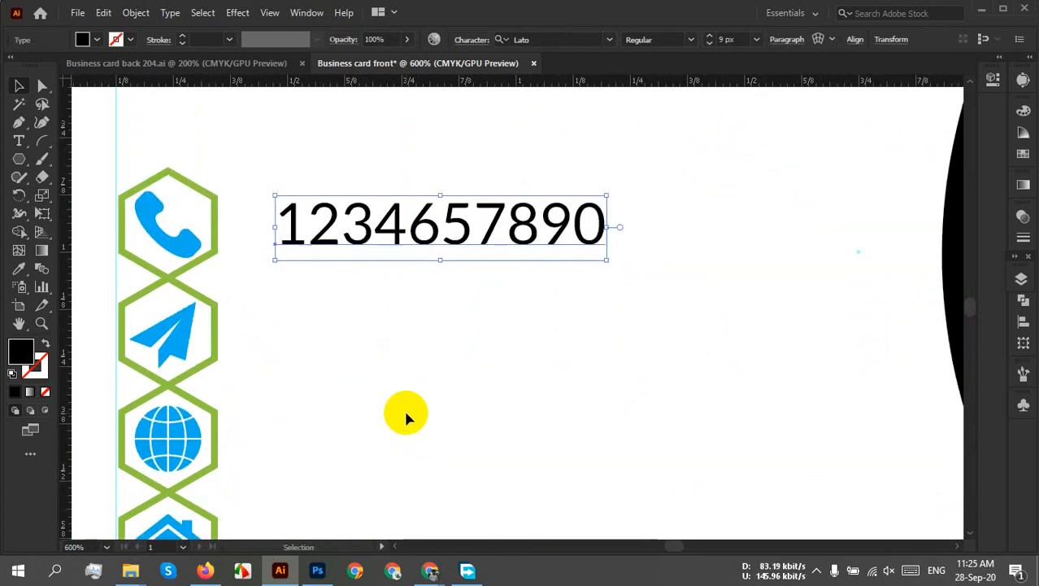
left_click_drag(379, 241, 363, 345)
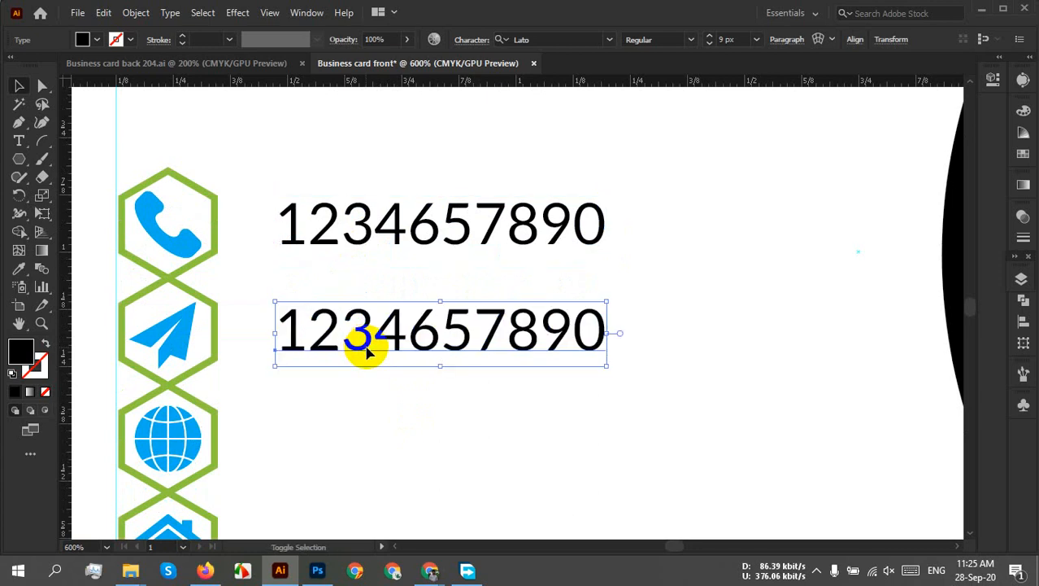
key("a")
key("ctrl+d")
key("ctrl+d")
key("v")
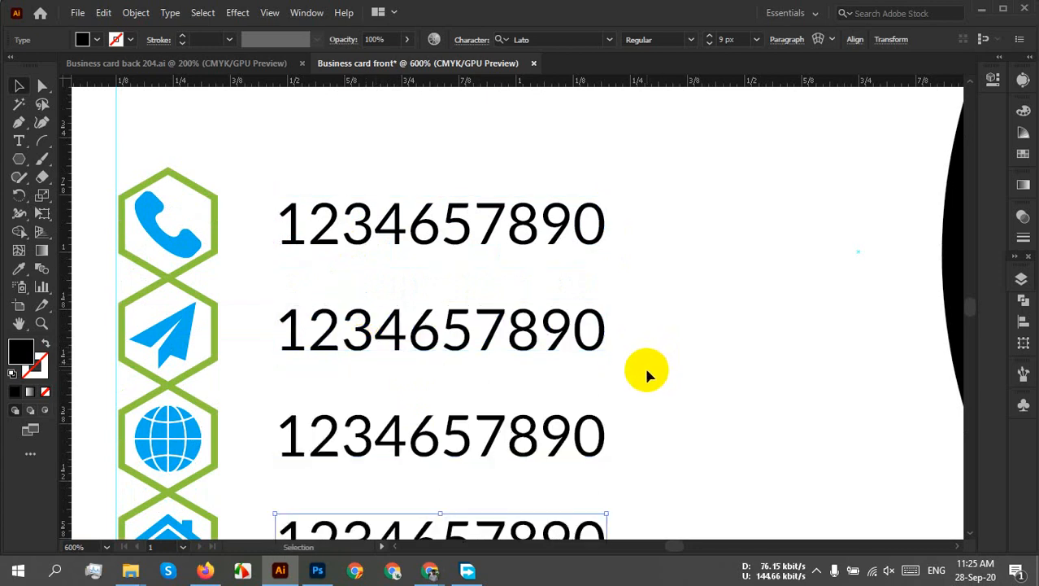
scroll(648, 367, "down", 2)
Replace the second number line, beside the paper-plane icon, with a placeholder e-mail address
left_click(687, 392)
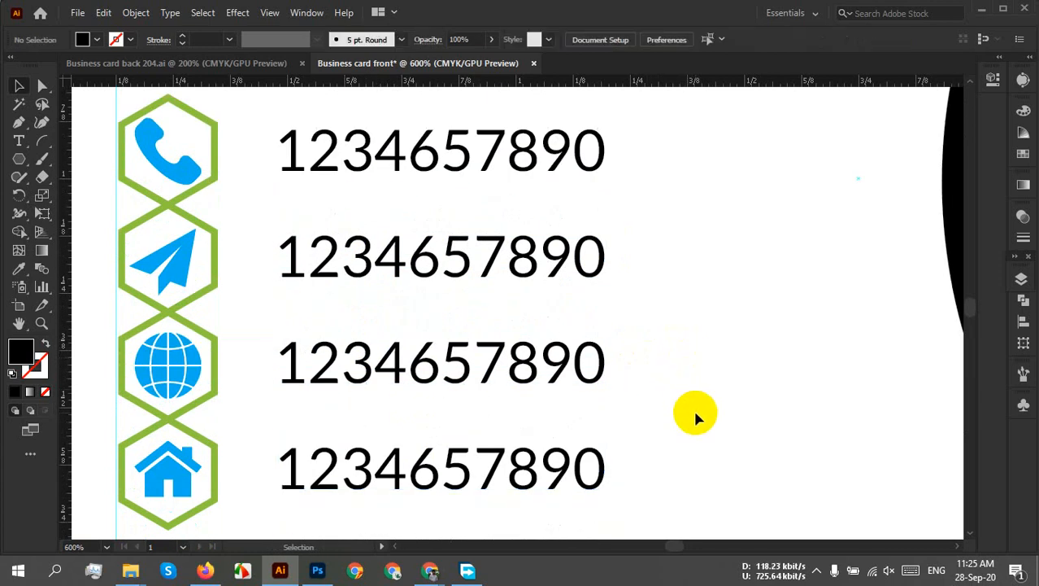
left_click(318, 272)
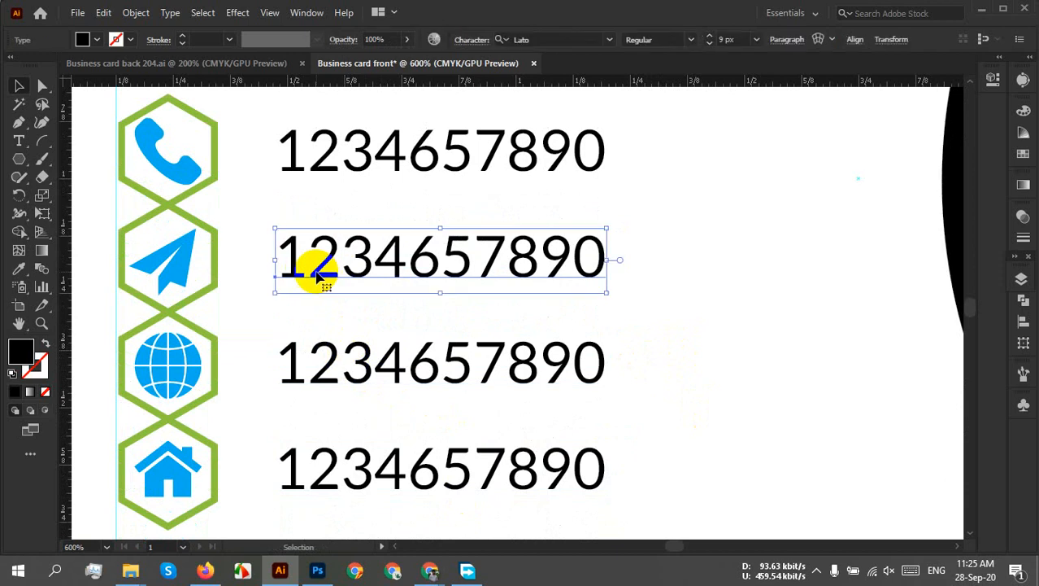
double_click(288, 258)
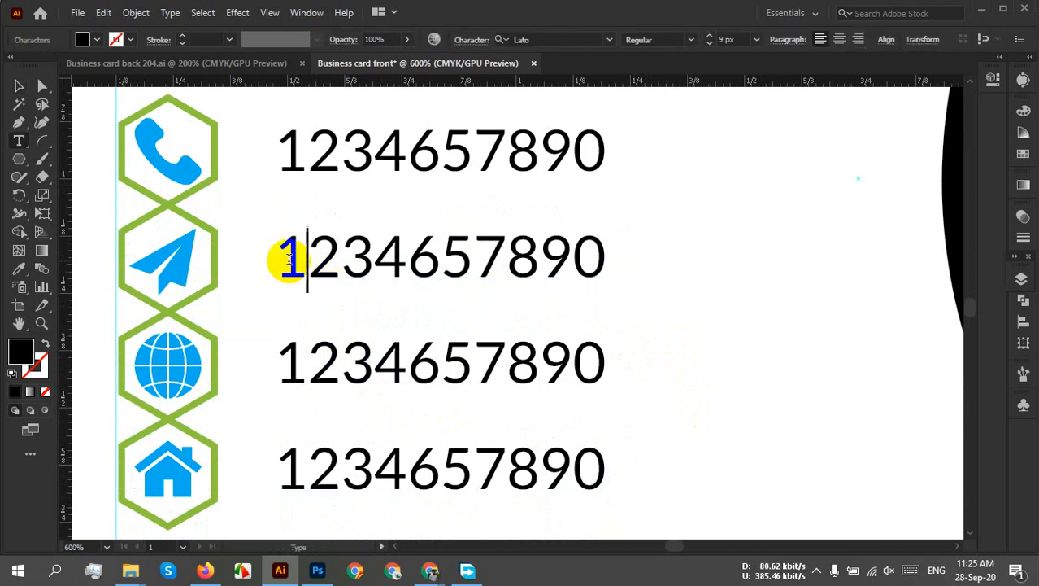
double_click(288, 259)
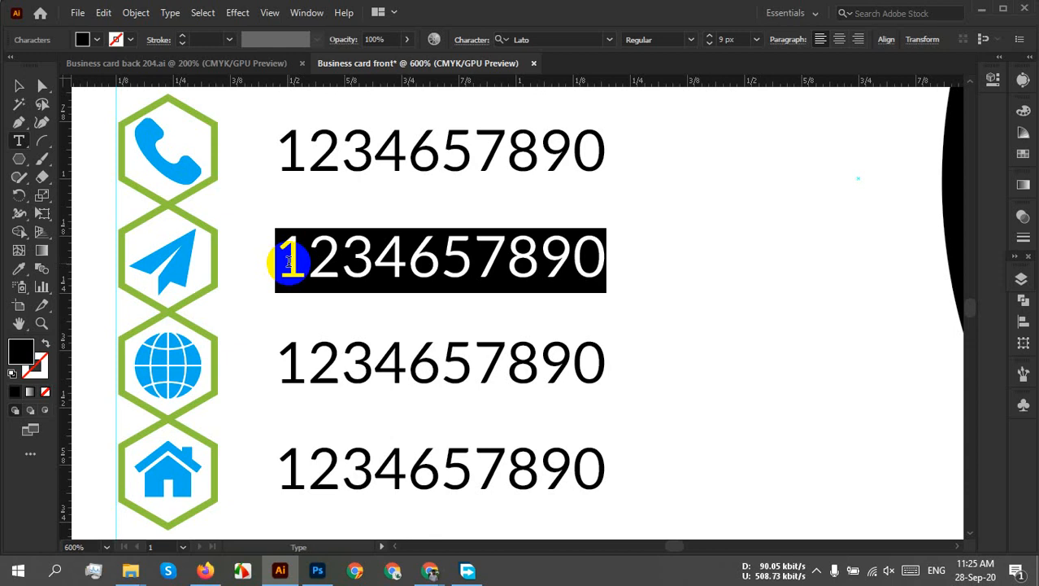
type("you")
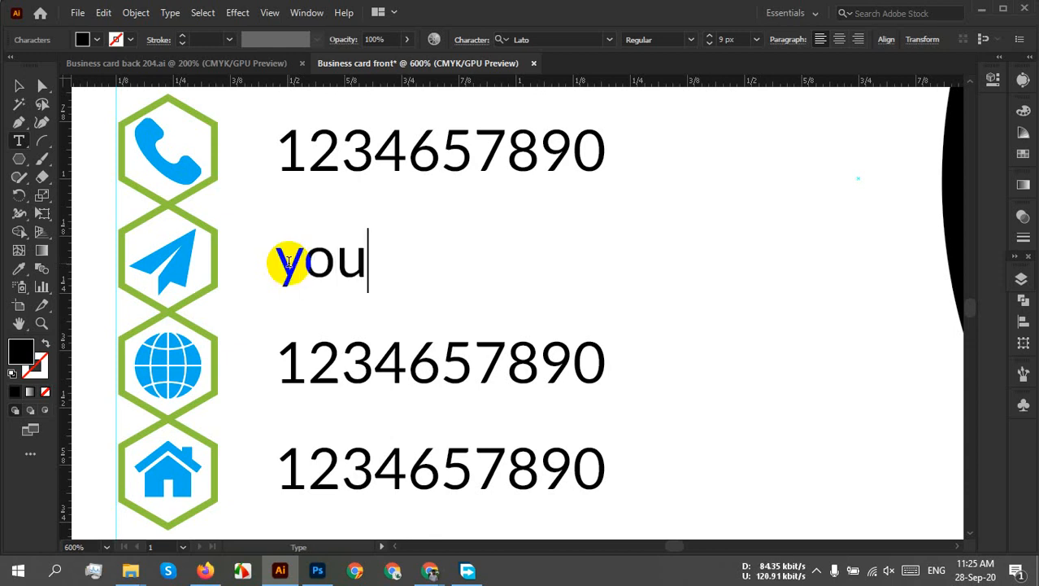
type("r")
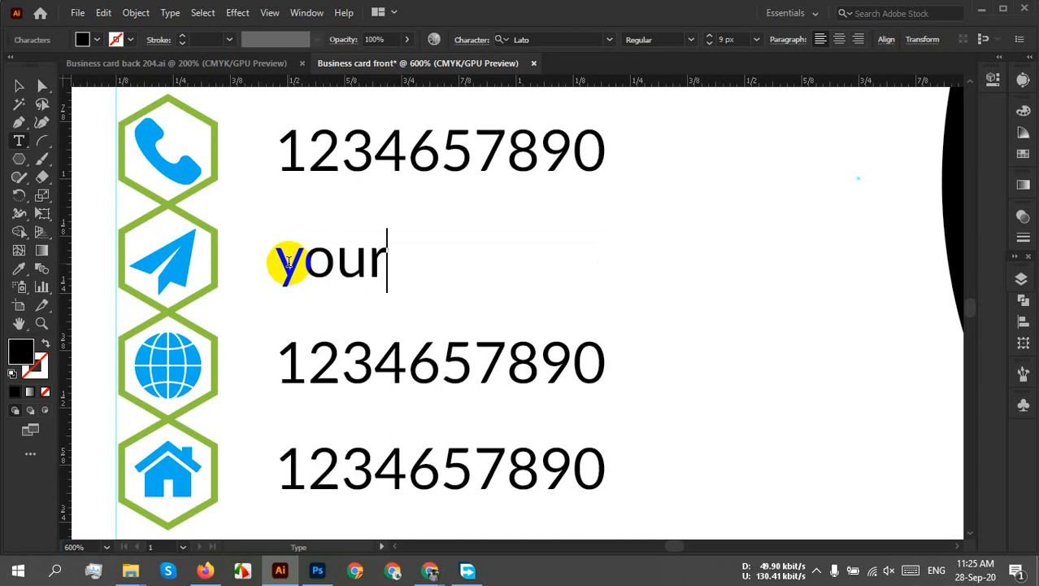
type("ema")
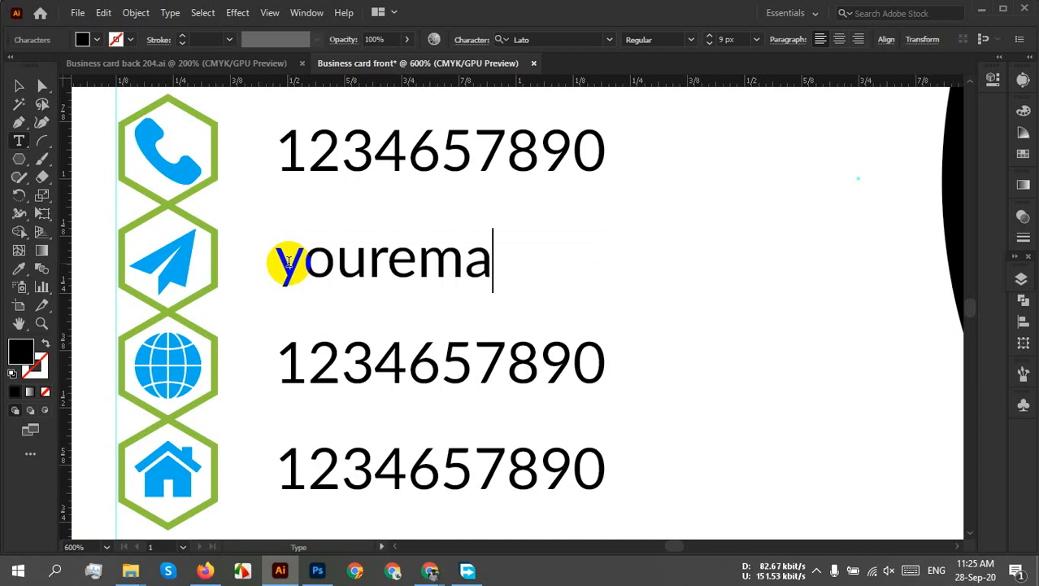
type("il")
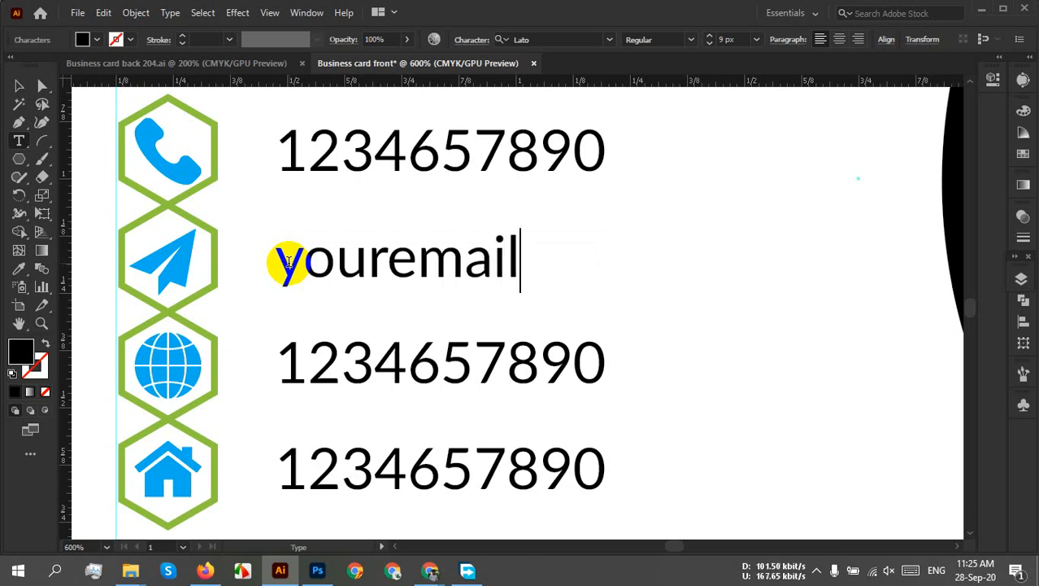
key("Left")
key("Left")
key("Left")
key("Left")
key("Left")
key("Right")
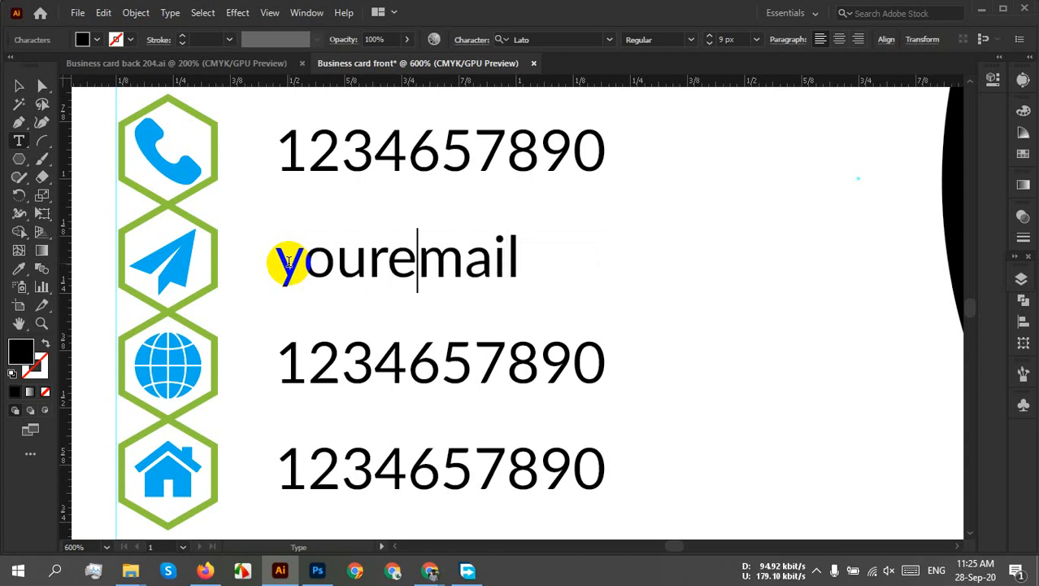
key("BackSpace")
key("Right")
key("Right")
key("Right")
key("Right")
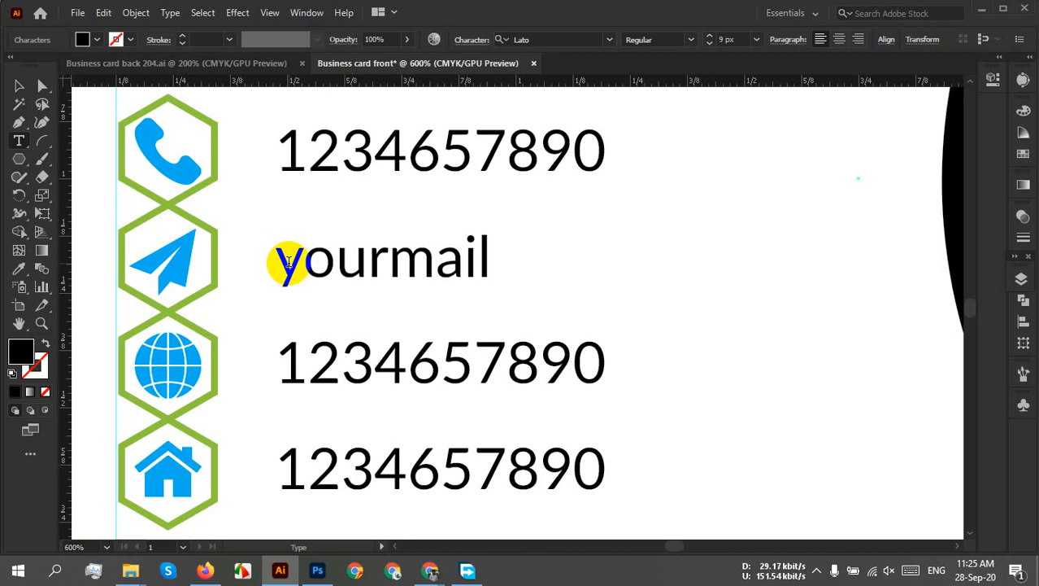
type("@em")
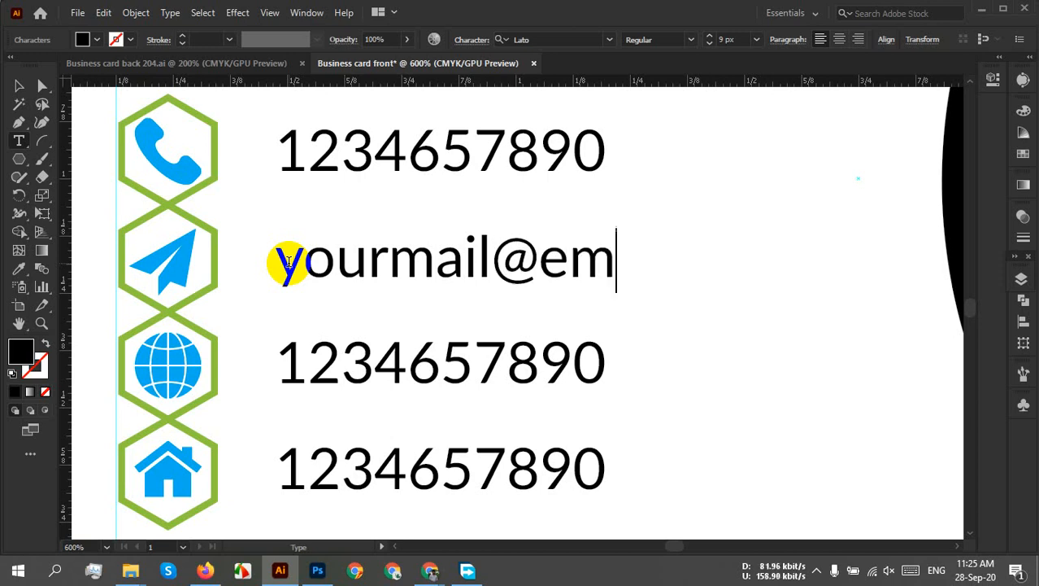
type("ail.com")
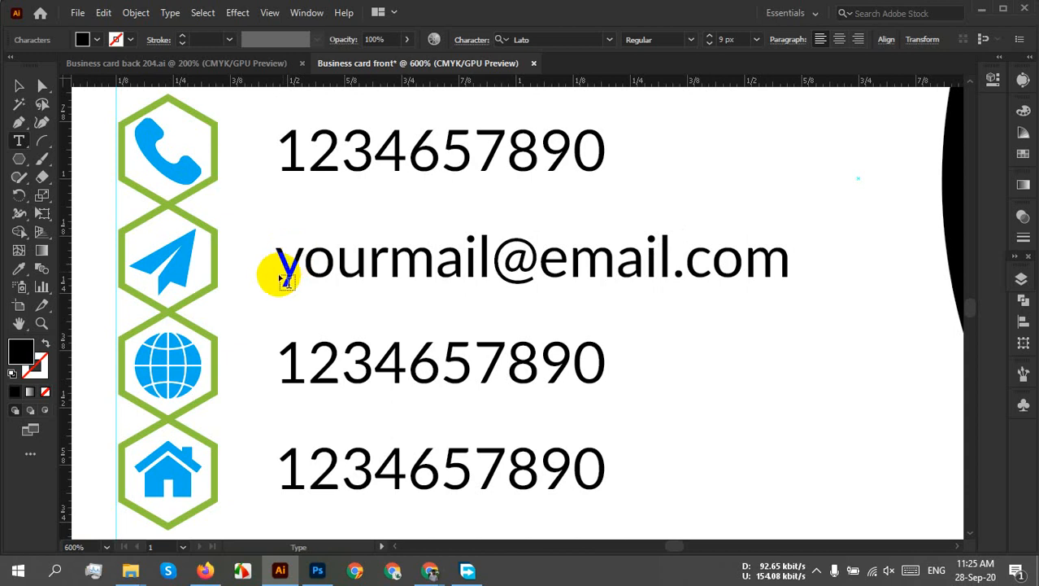
double_click(455, 362)
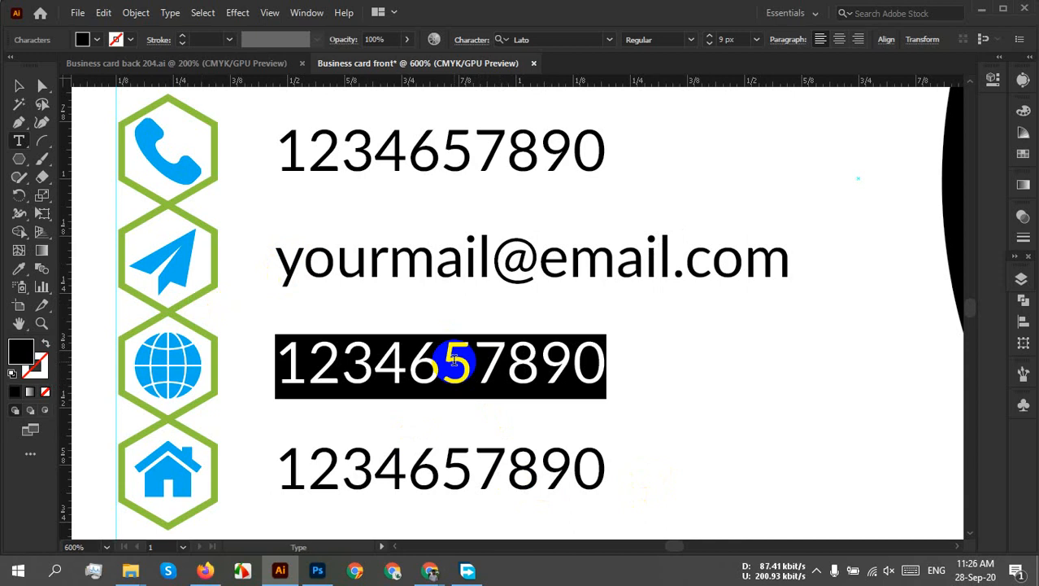
type("www.wen")
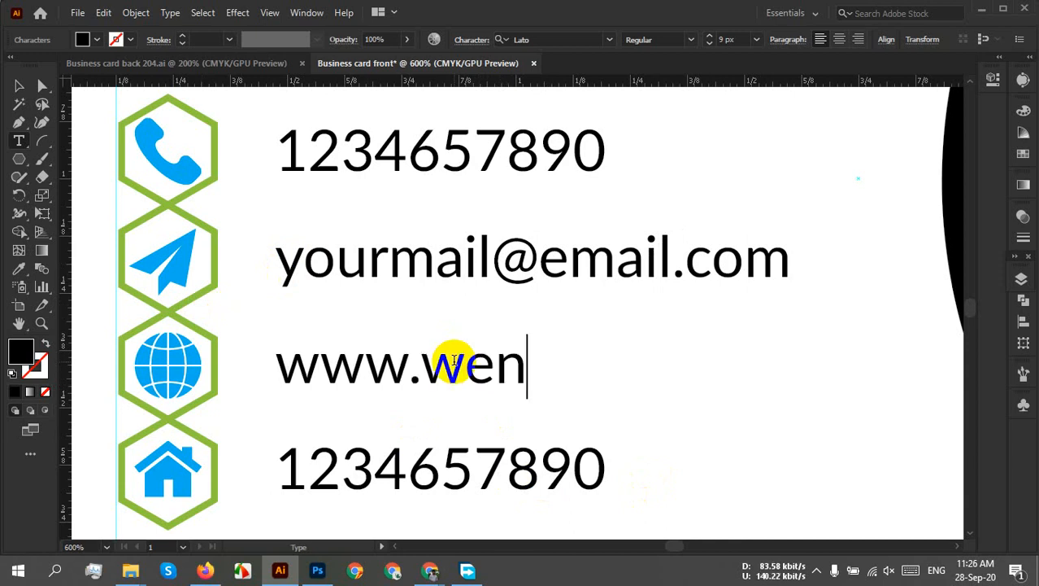
key("BackSpace")
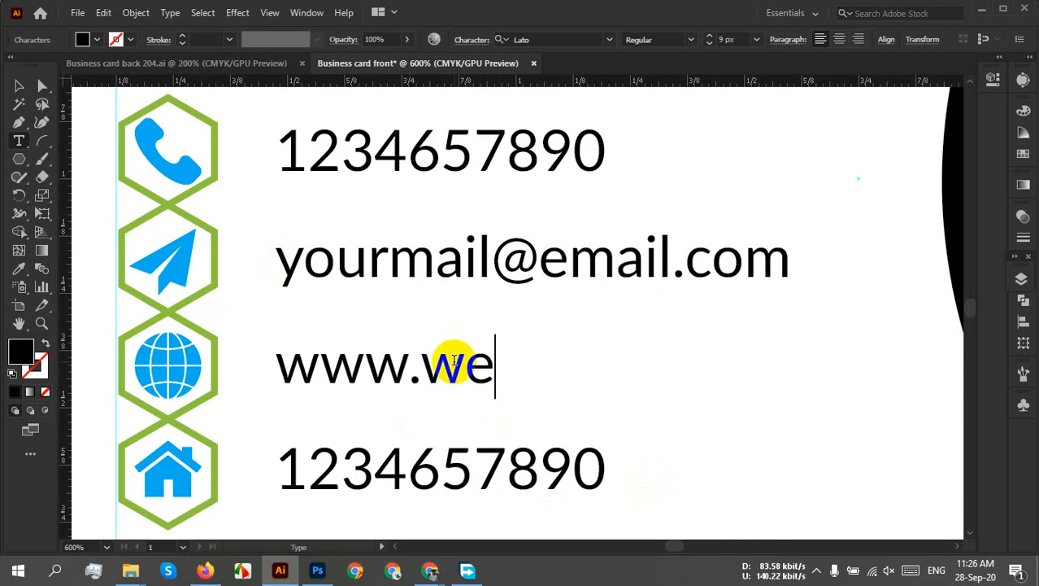
type("bsitye")
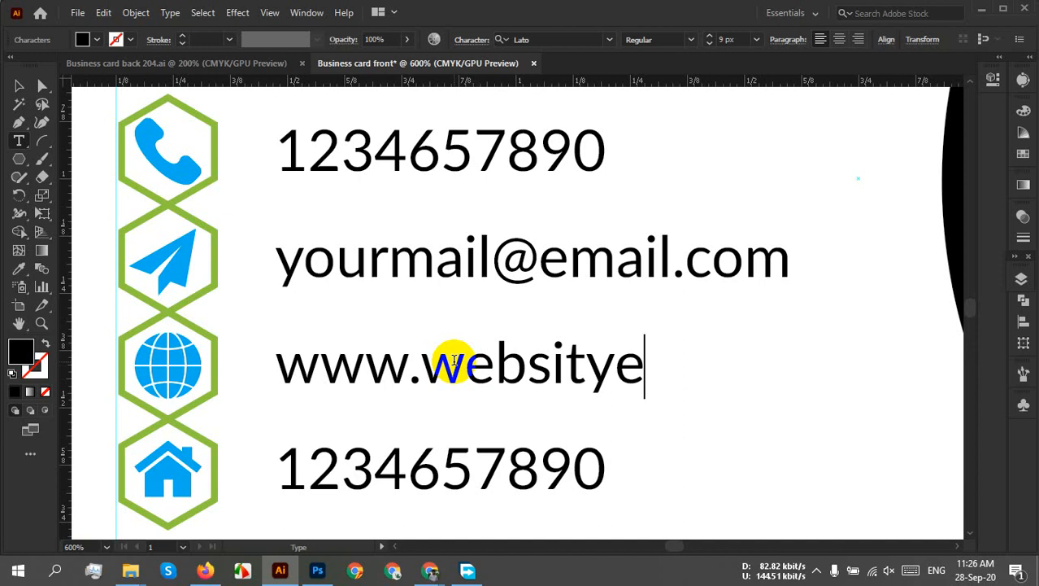
key("BackSpace")
key("BackSpace")
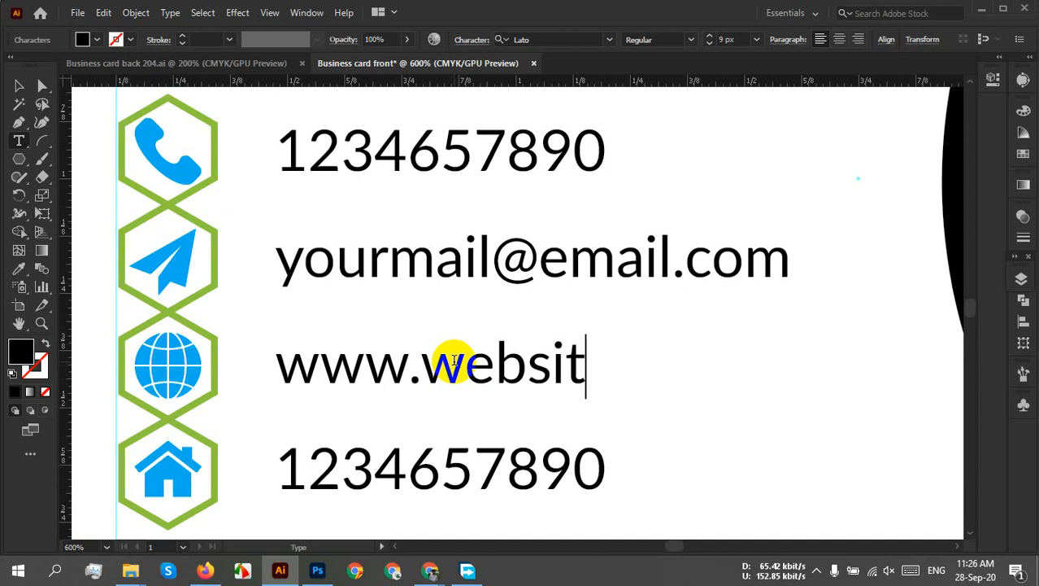
type("ename")
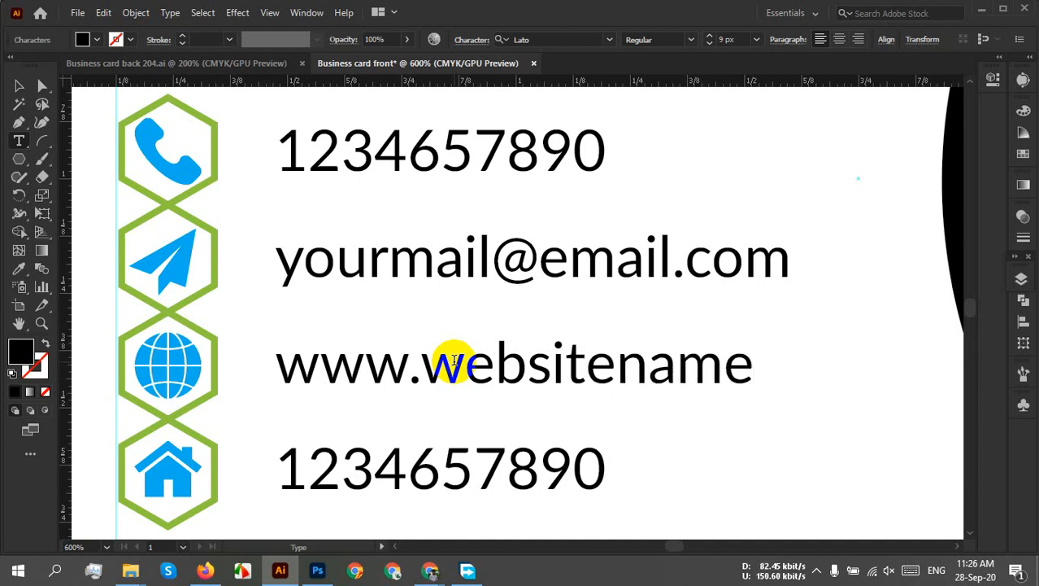
type(".com")
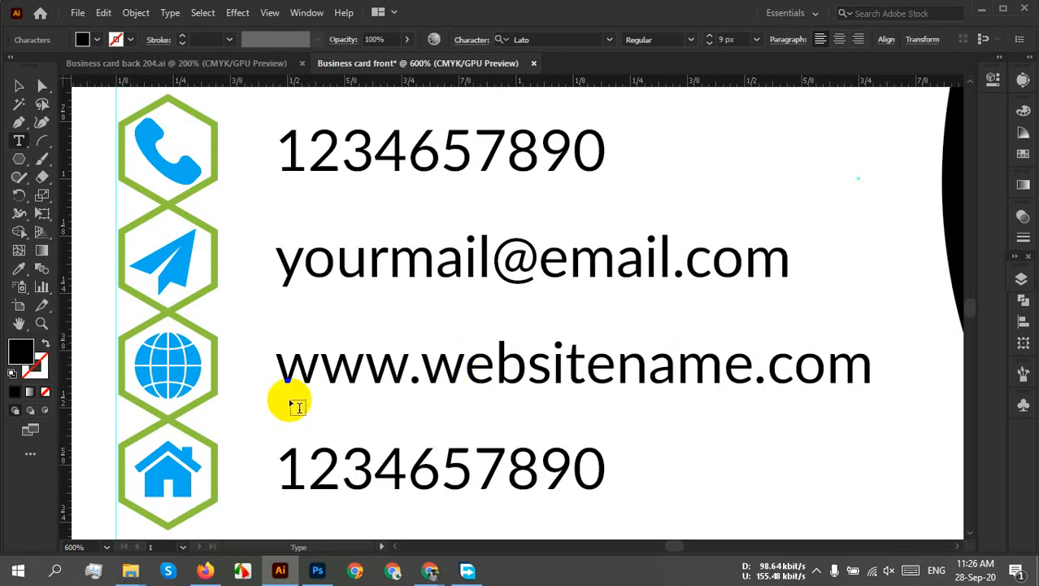
Replace the last number line with a two-line sample street address
double_click(372, 479)
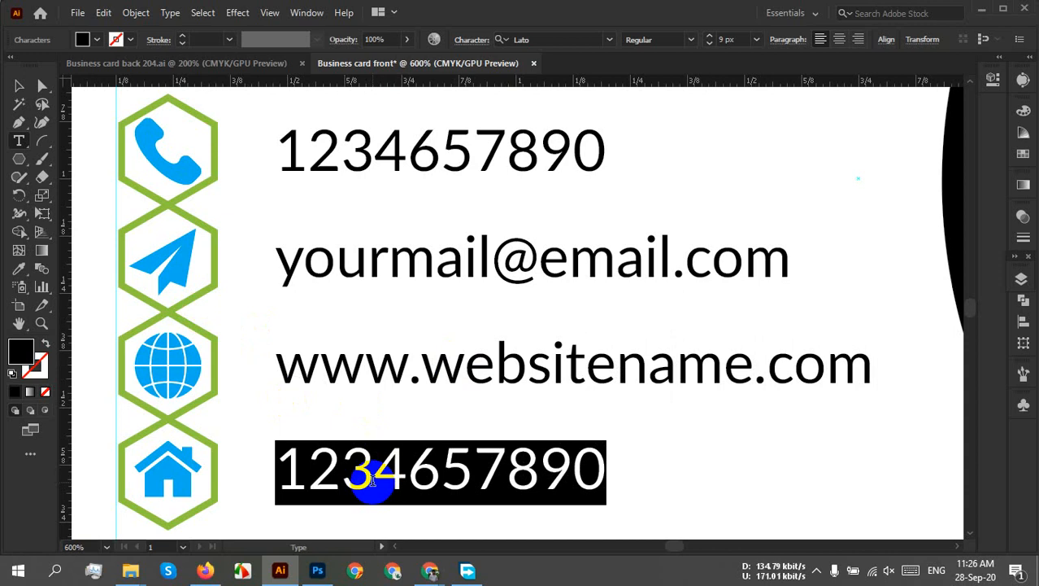
type("R")
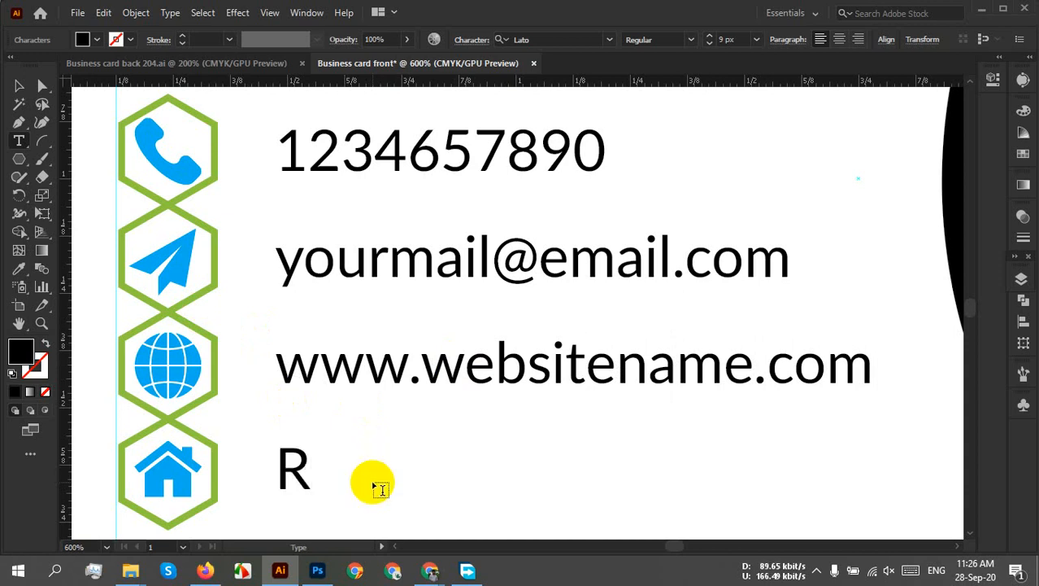
type("oad n")
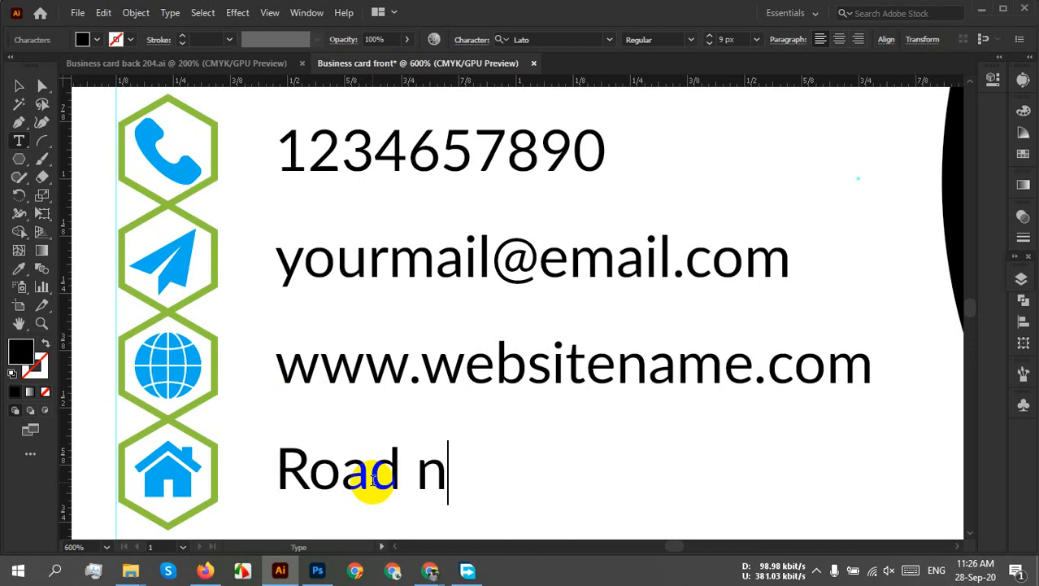
type("o --")
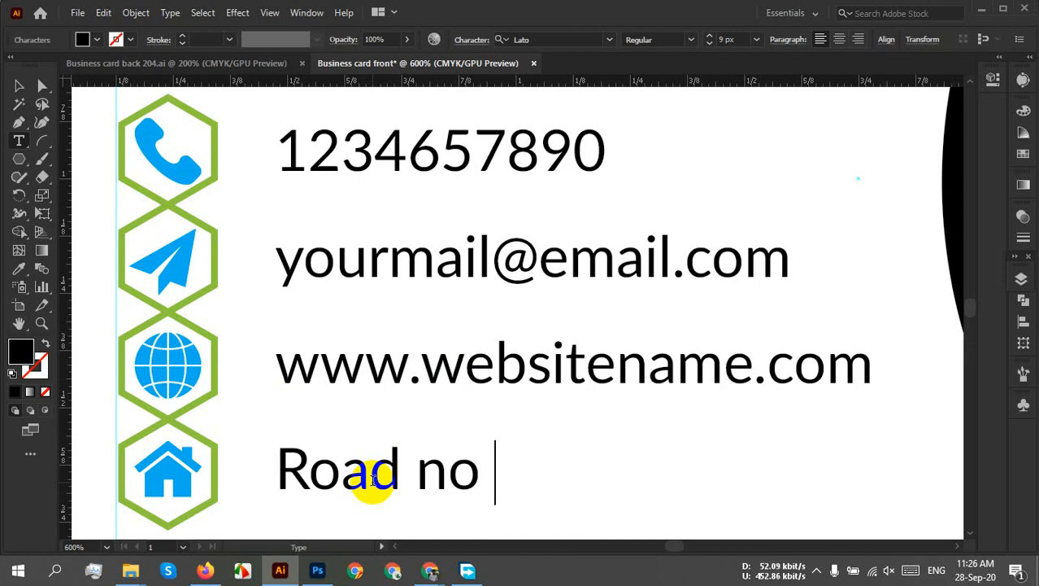
key("BackSpace")
key("BackSpace")
key("BackSpace")
type("-")
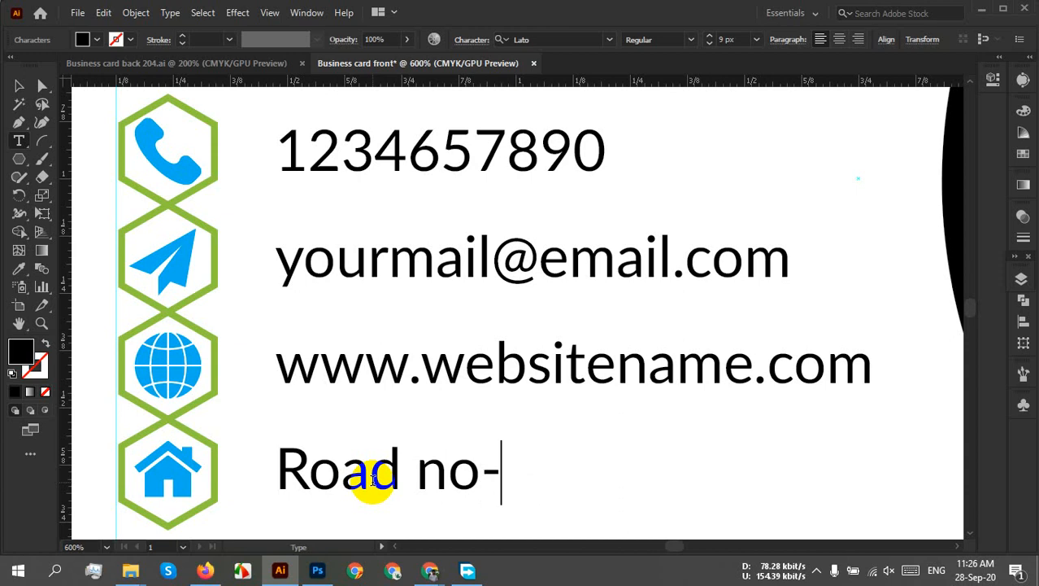
type("0")
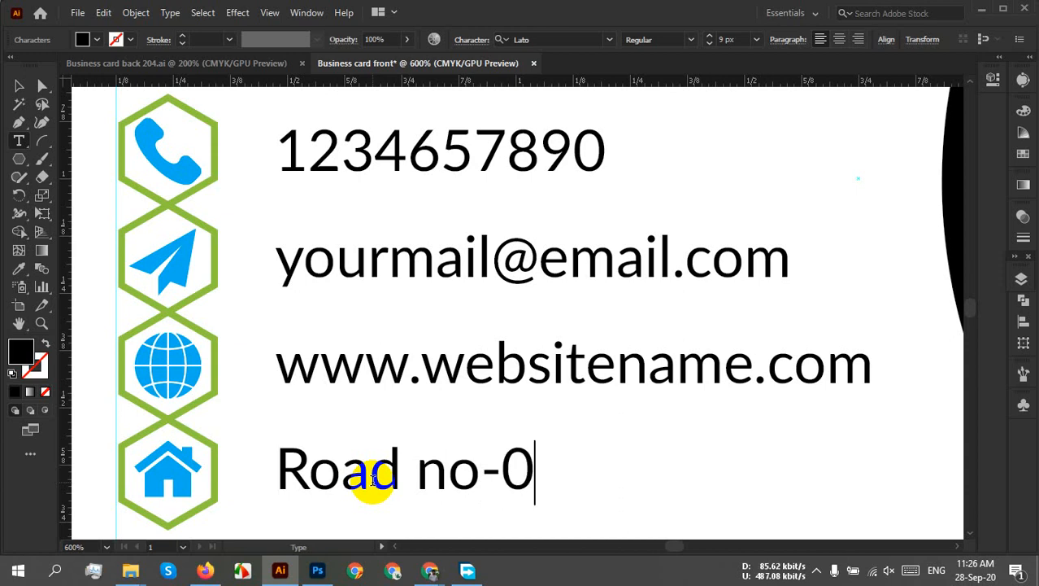
type("5")
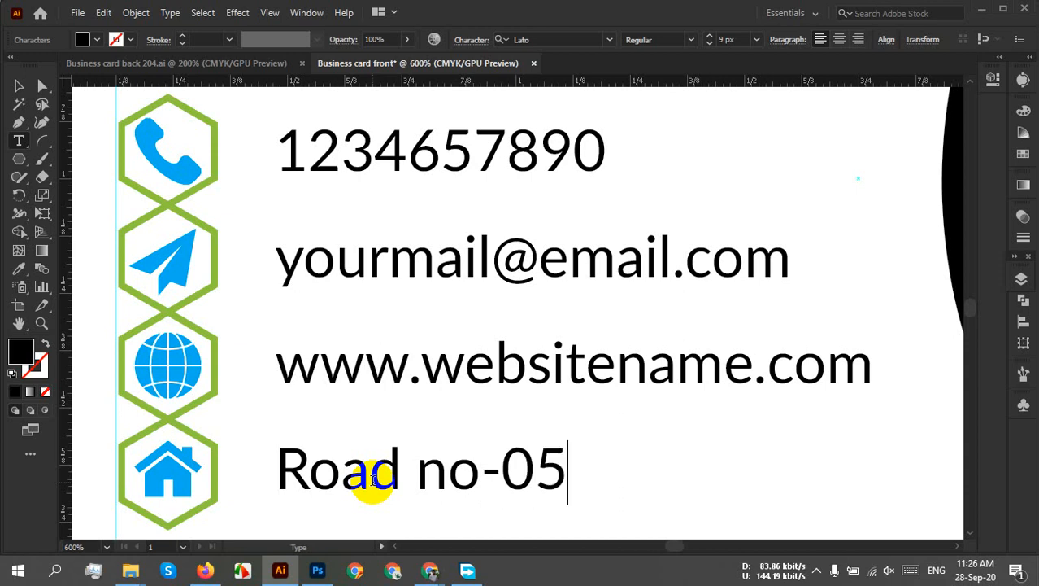
type(", ")
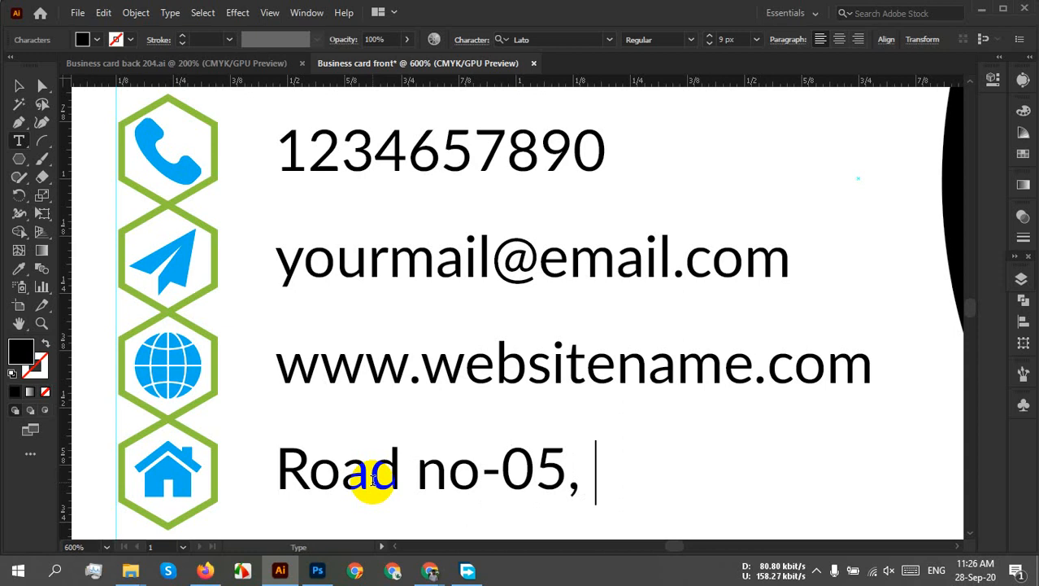
type("H")
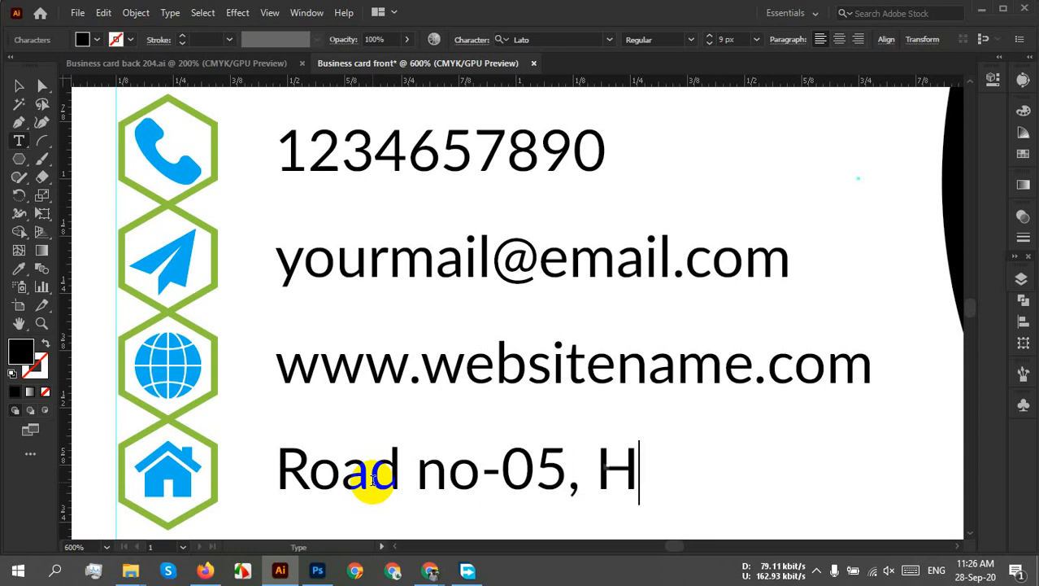
type("ouse ")
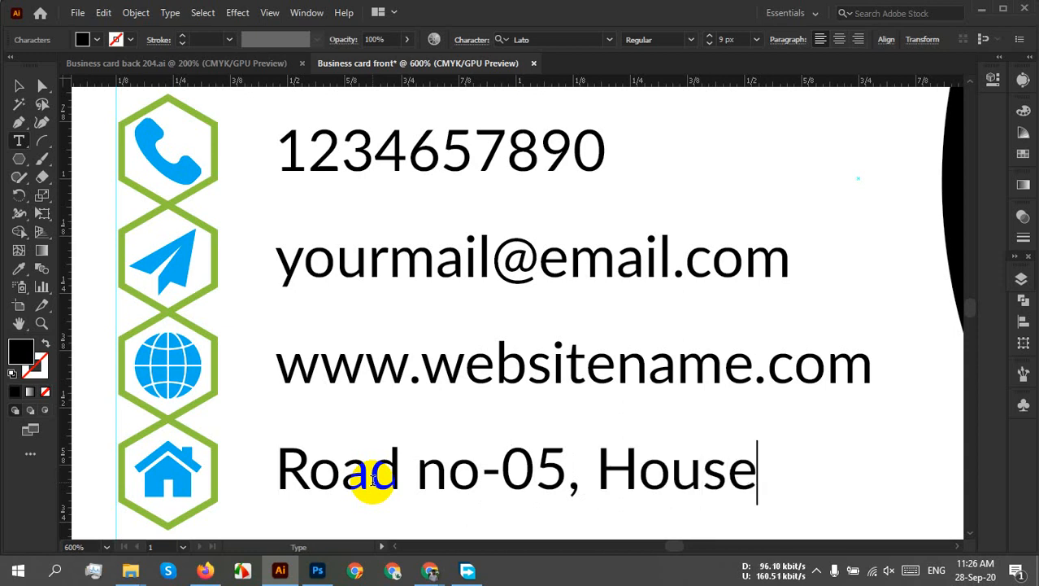
type("no")
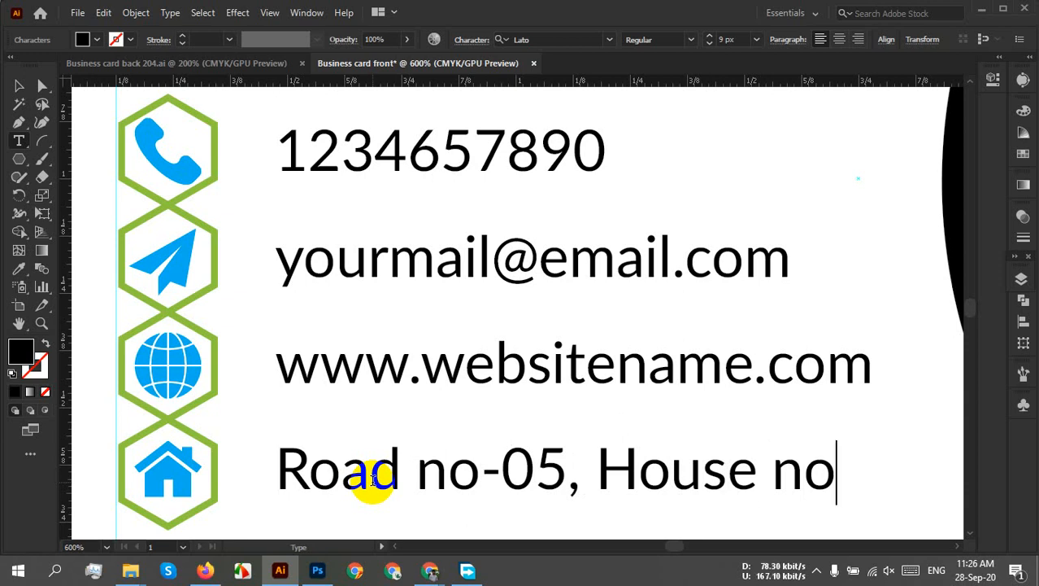
type("-")
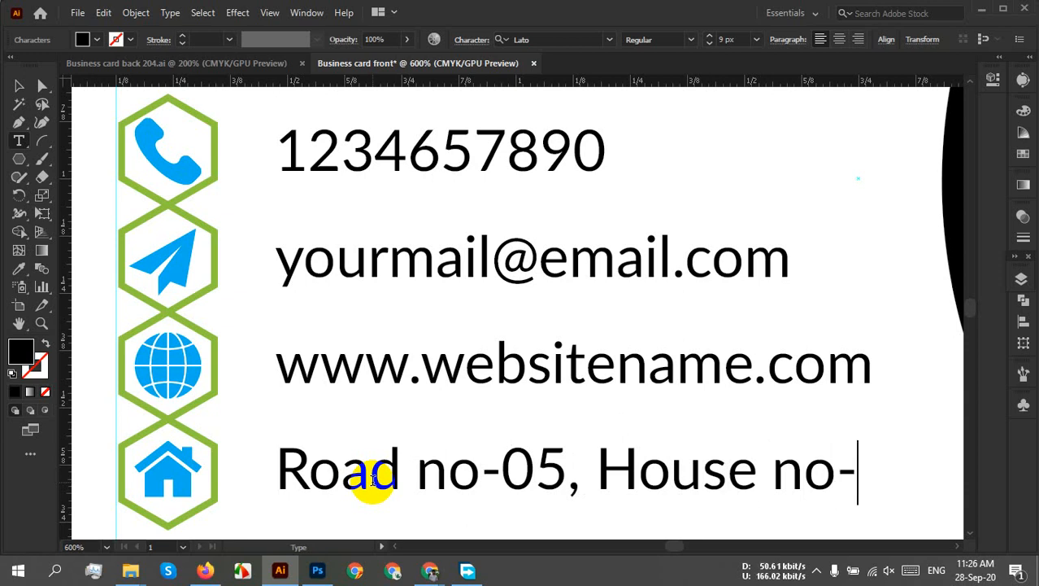
type("322")
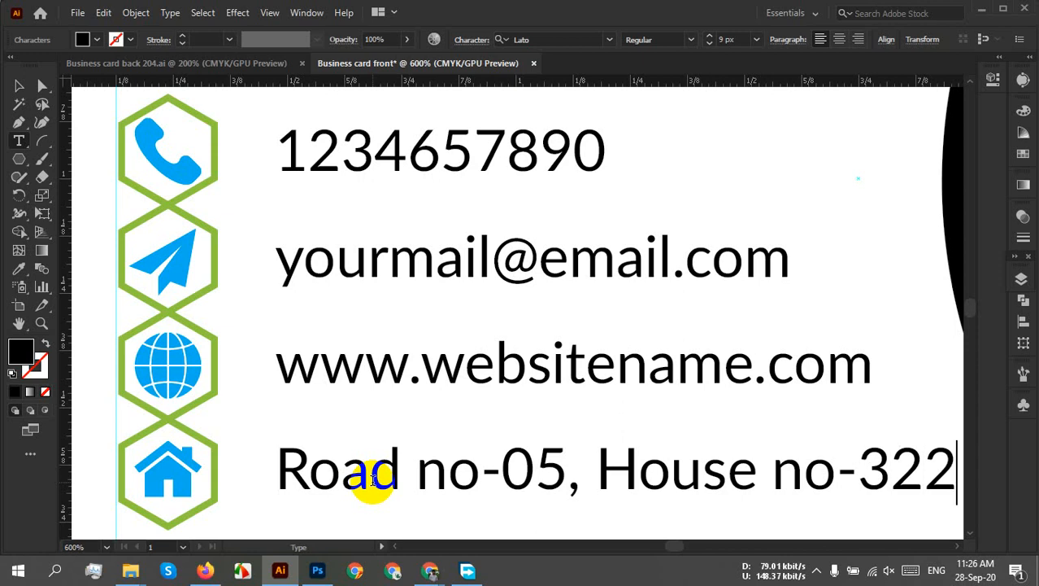
type(",")
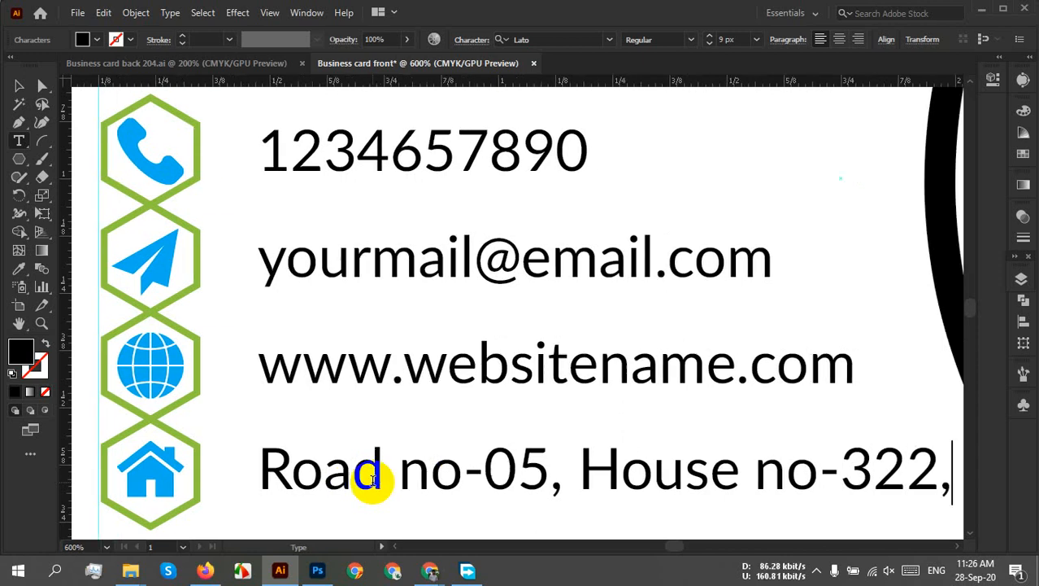
scroll(371, 475, "down", 1)
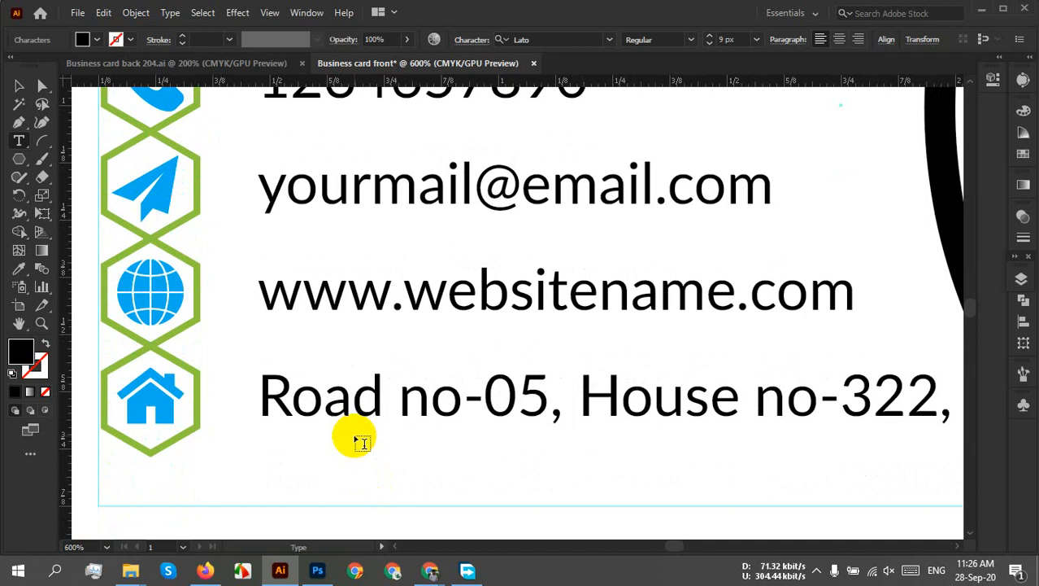
key("Return")
type("s")
key("BackSpace")
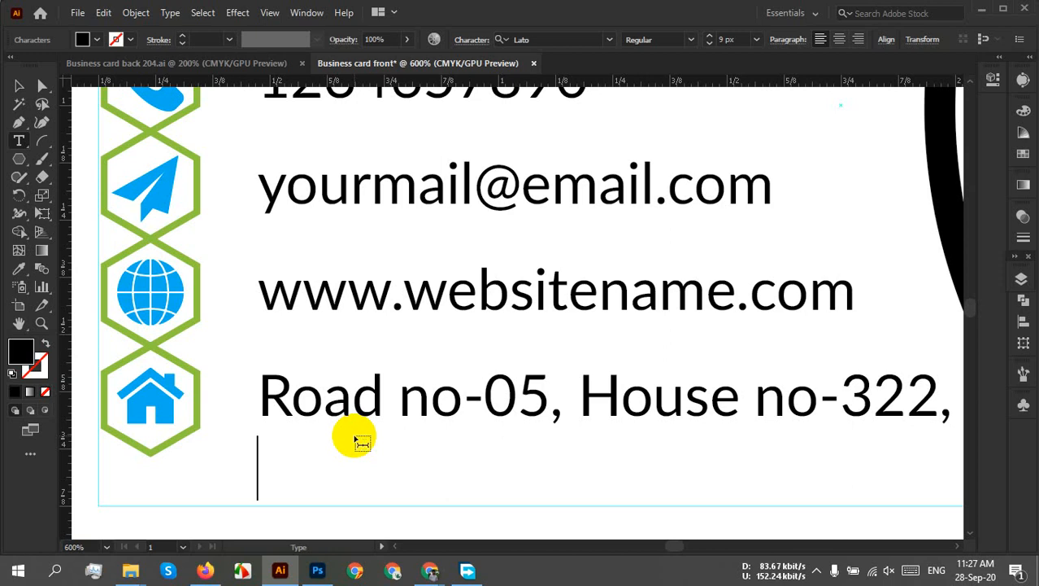
type("S")
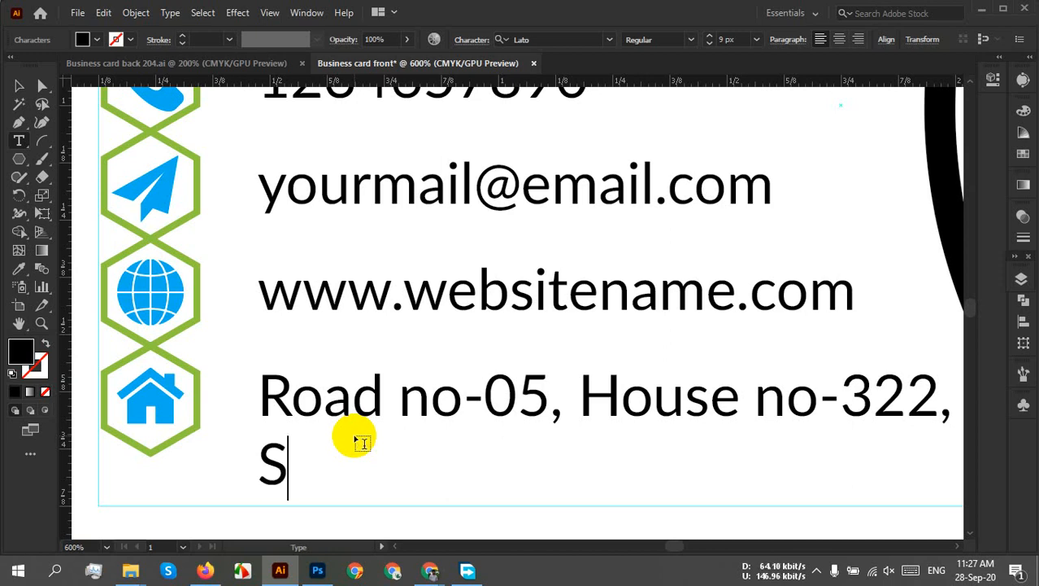
type("o")
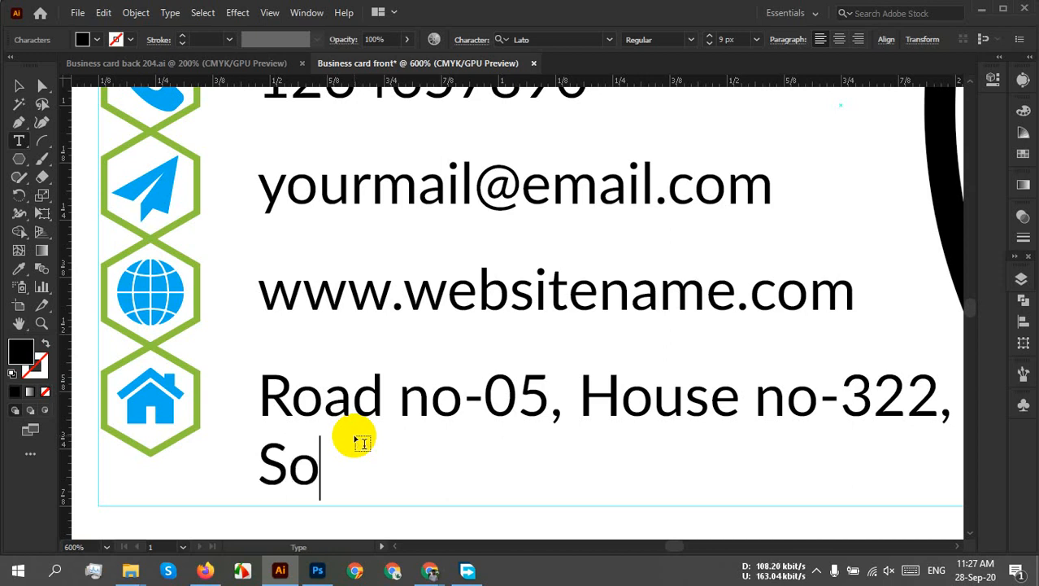
type("u")
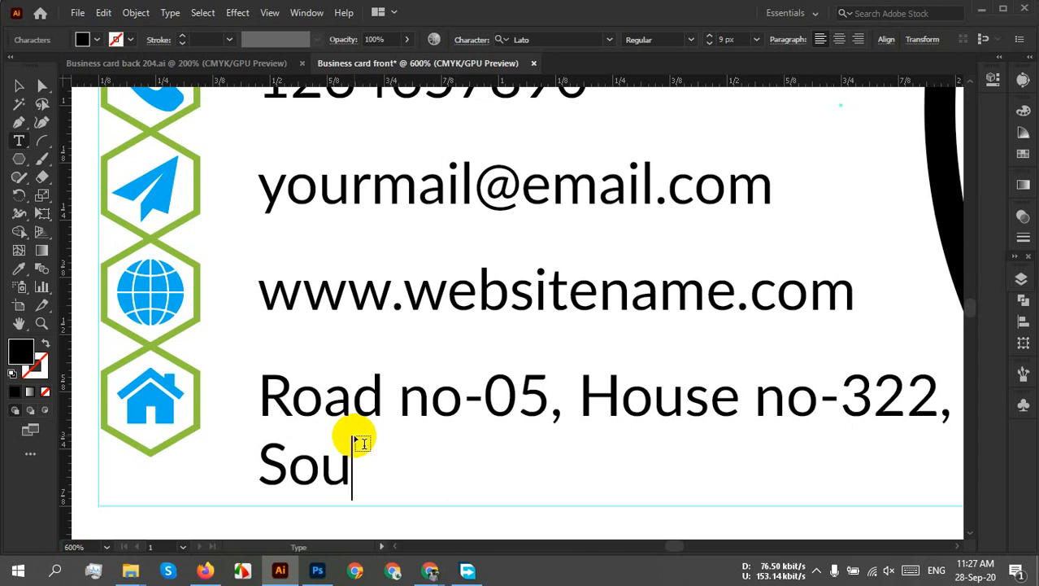
type("th")
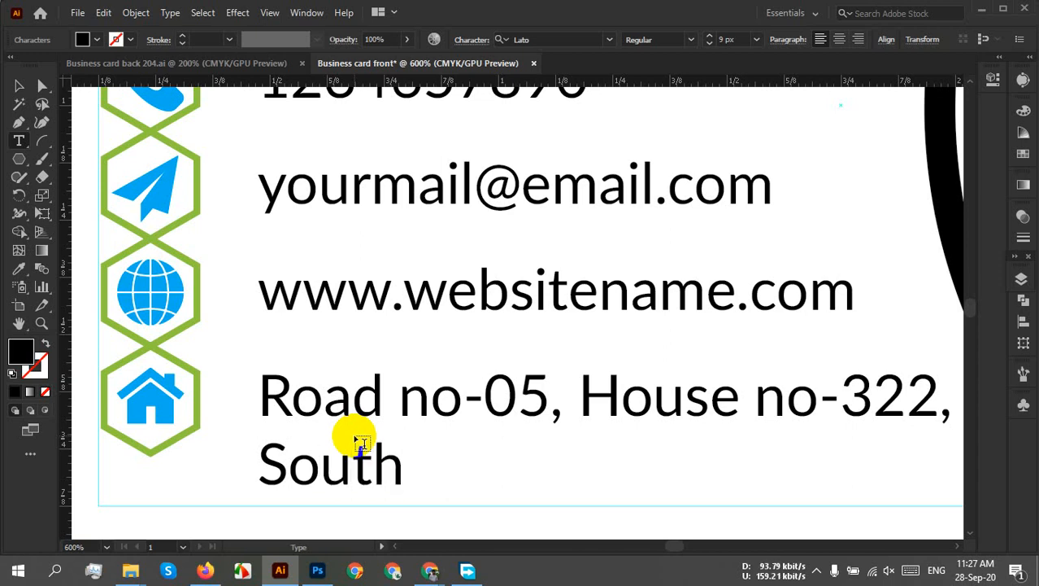
type(" Street")
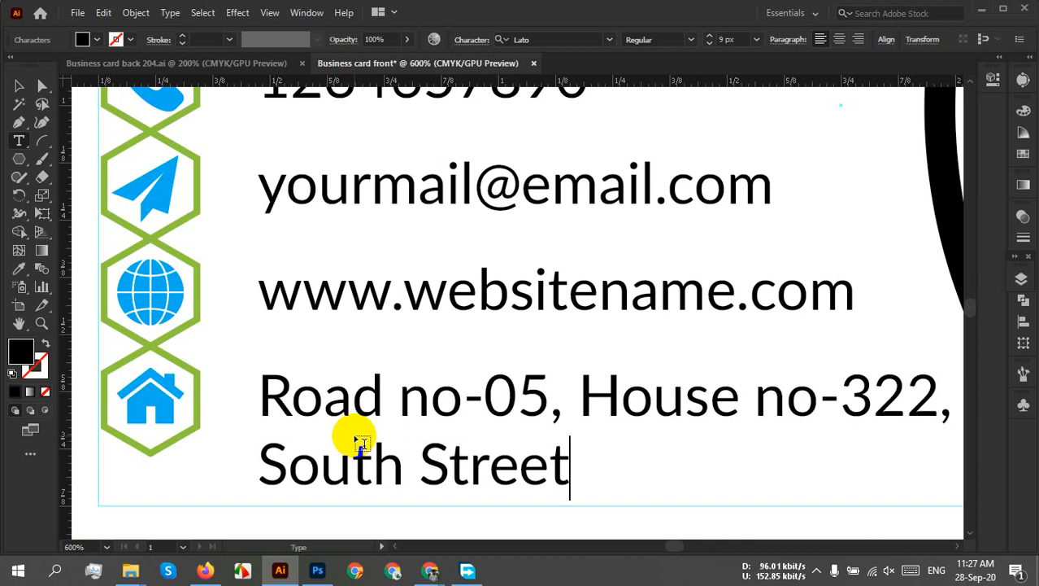
type(",")
type("NY<")
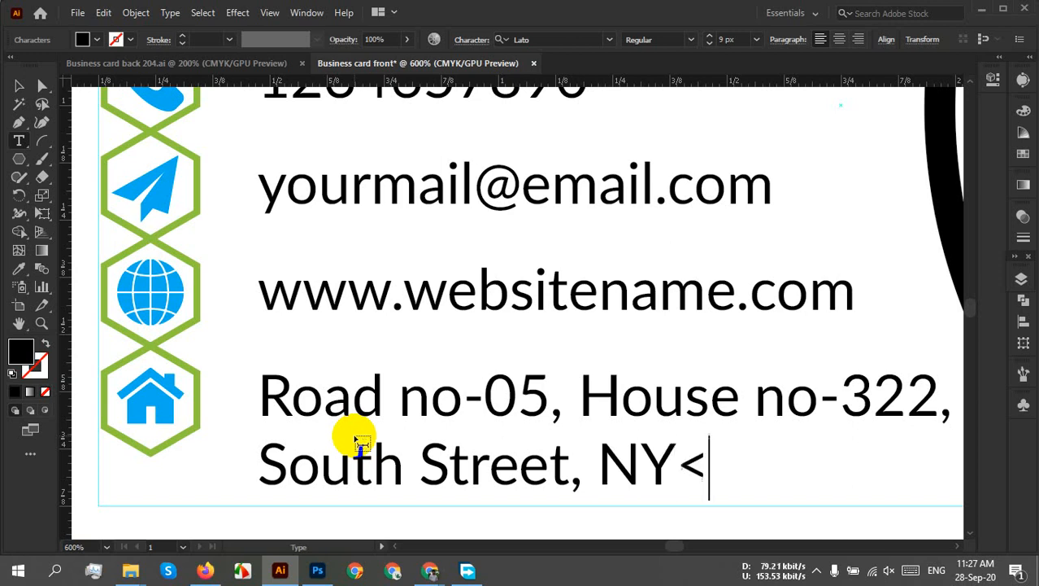
key("BackSpace")
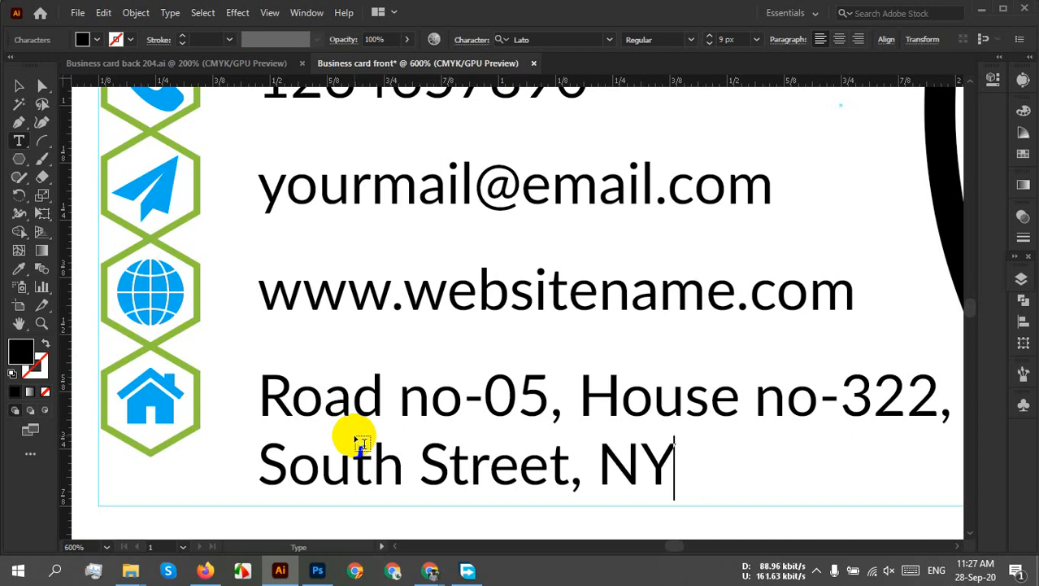
type(", CA")
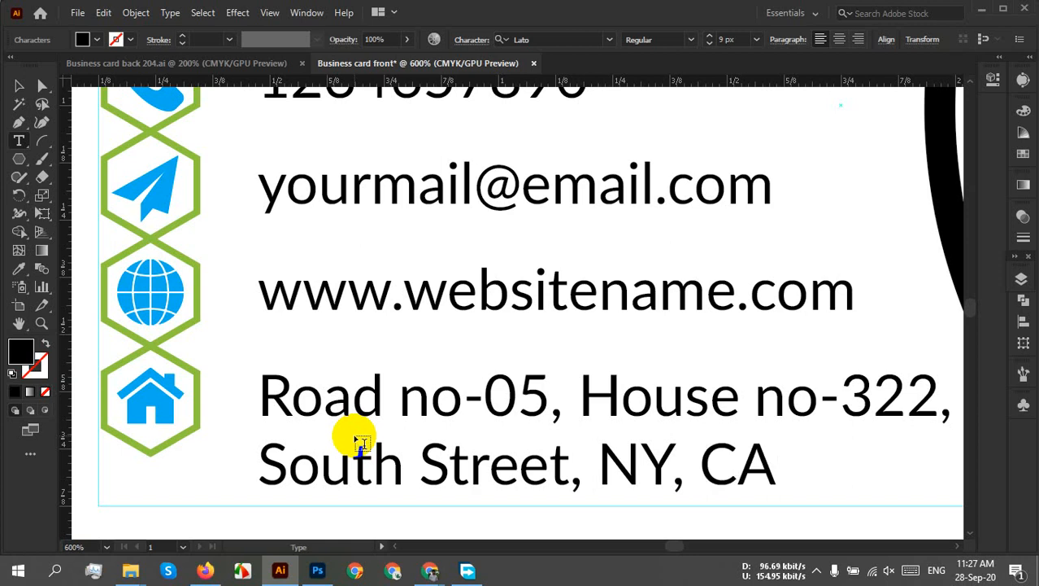
left_click(20, 89)
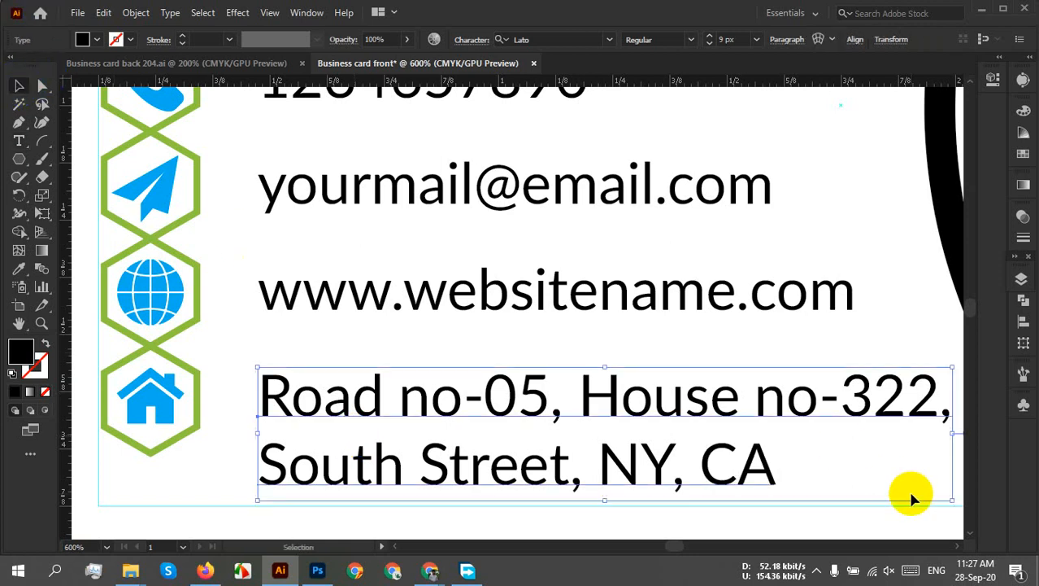
left_click(858, 473)
scroll(870, 455, "down", 3)
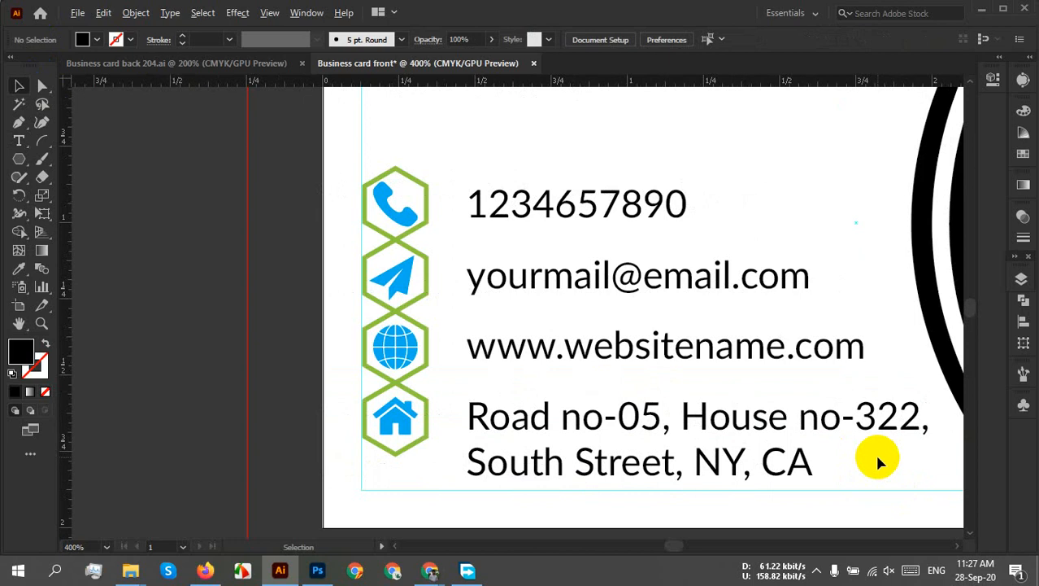
left_click_drag(812, 458, 768, 453)
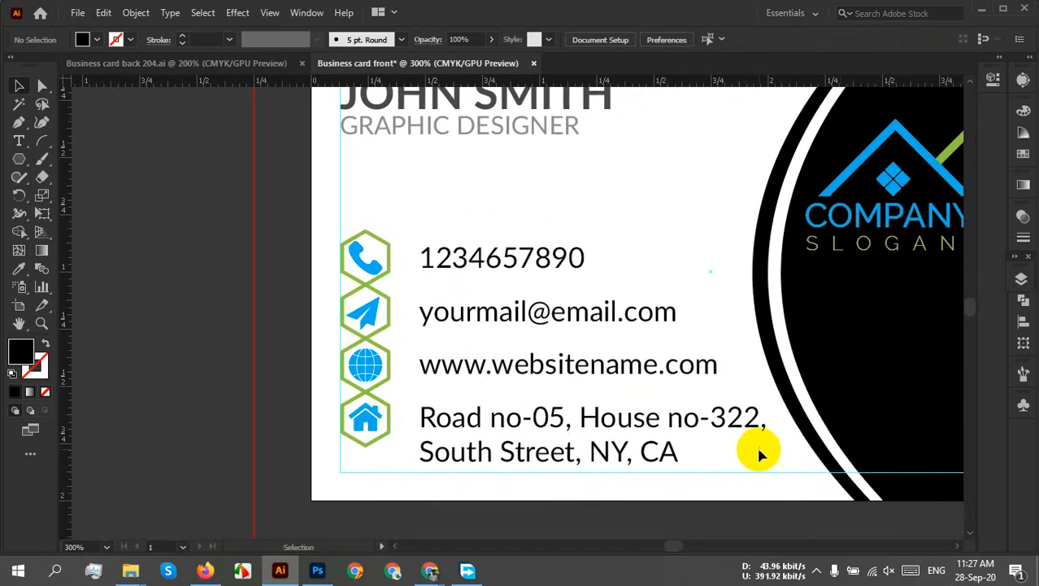
left_click(638, 456)
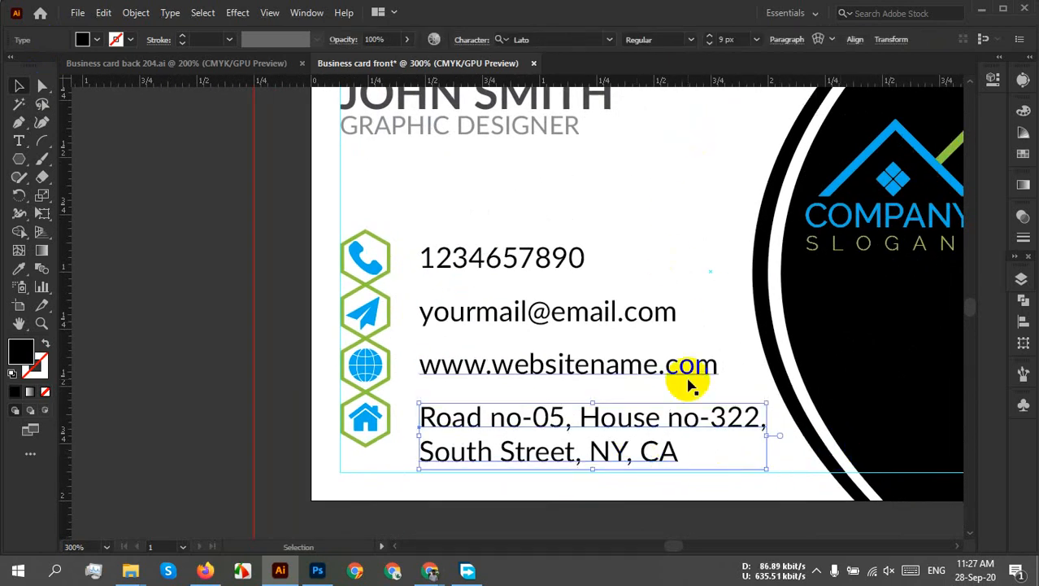
left_click(683, 260)
left_click(630, 364)
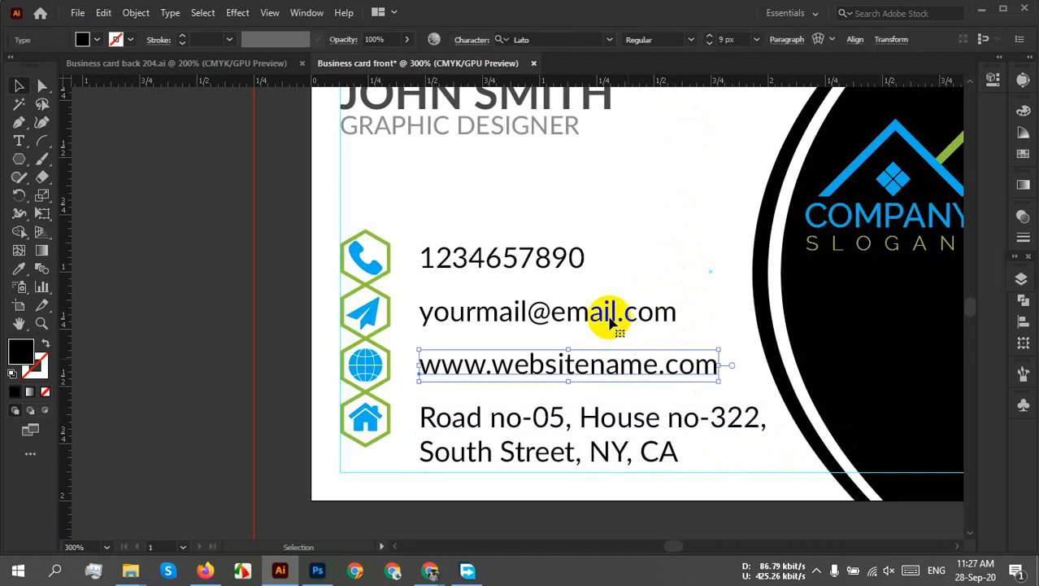
left_click(607, 318)
left_click(565, 266)
left_click(680, 248)
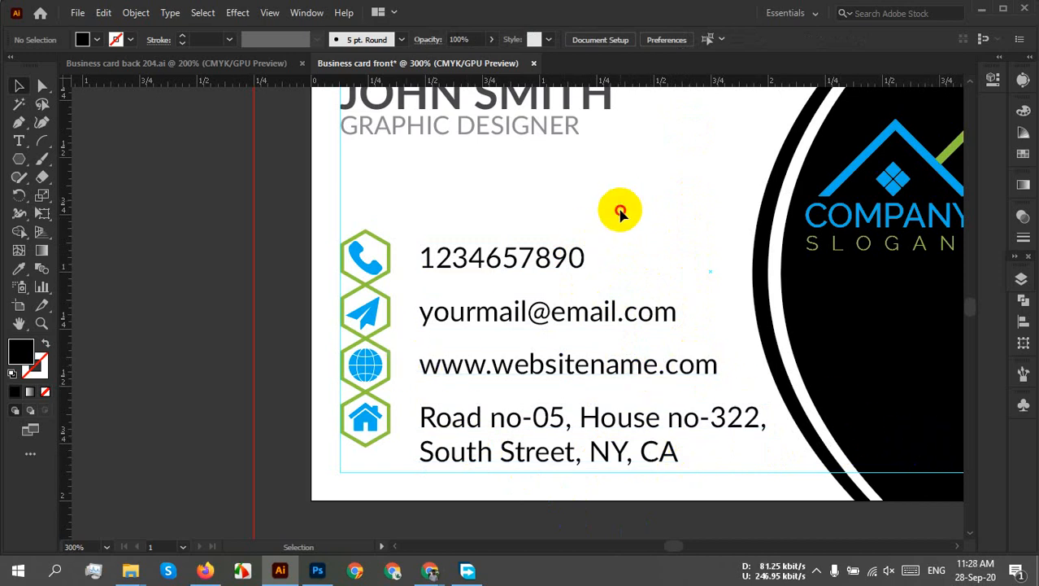
Nudge the contact text block left toward the hexagon icons
left_click_drag(618, 210, 491, 503)
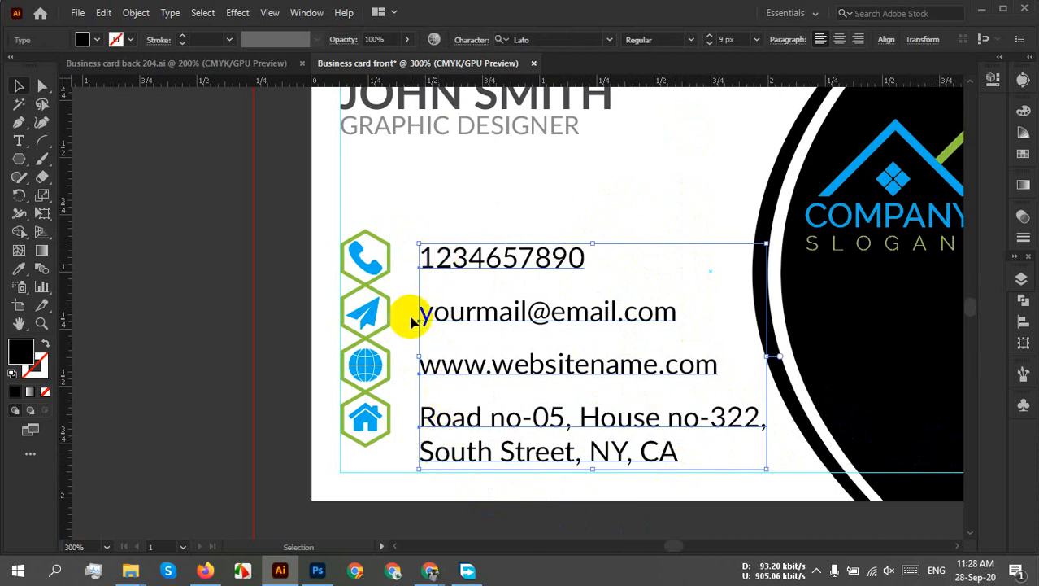
scroll(410, 341, "up", 4)
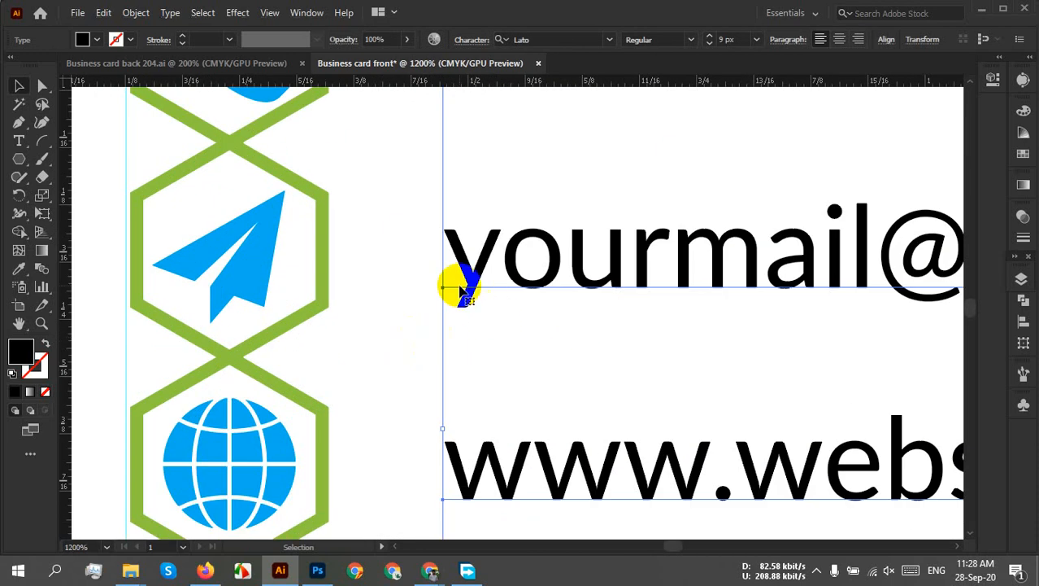
key("shift+Left")
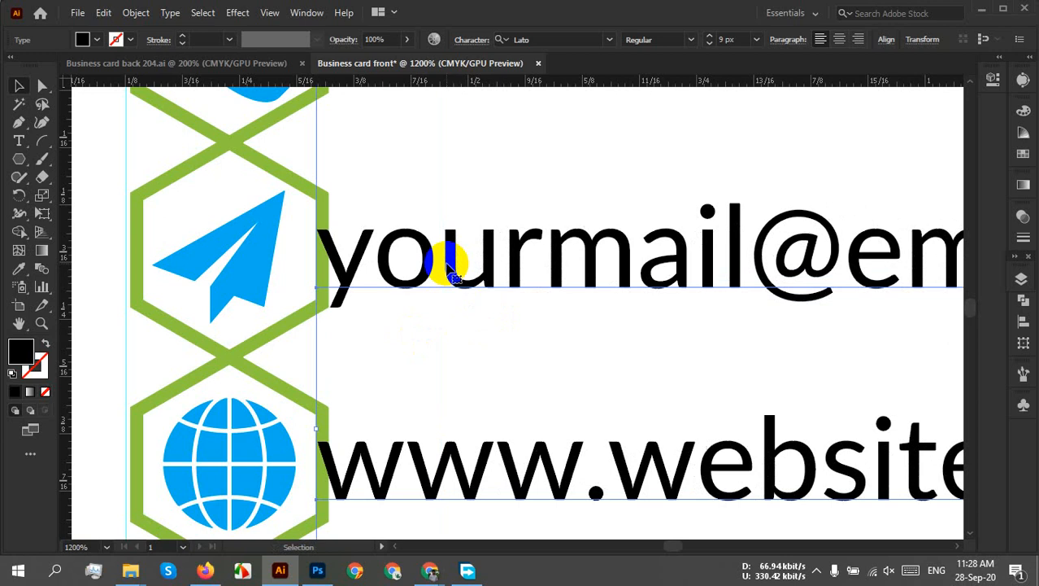
left_click(471, 185)
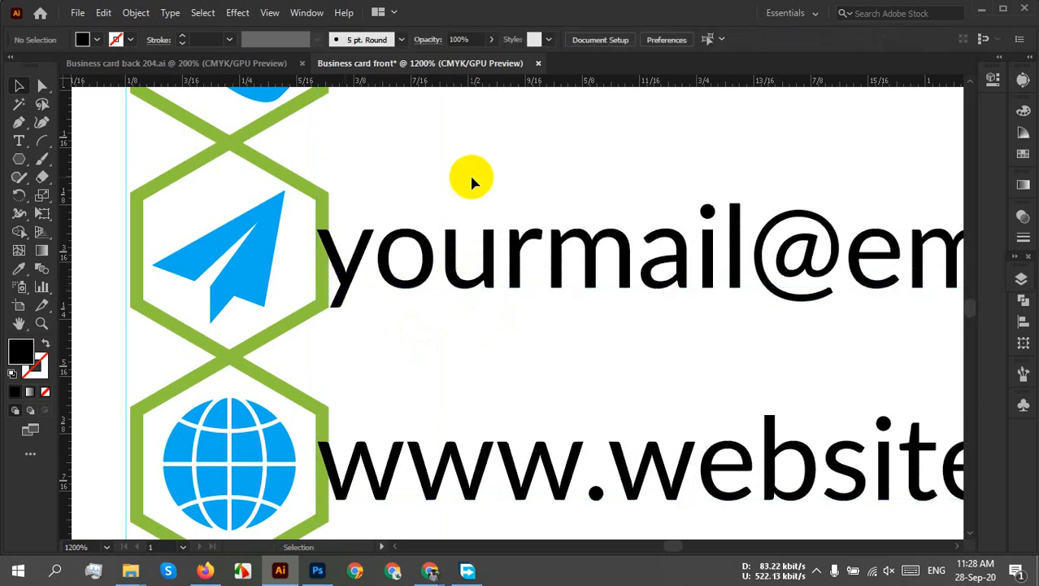
scroll(466, 195, "down", 3)
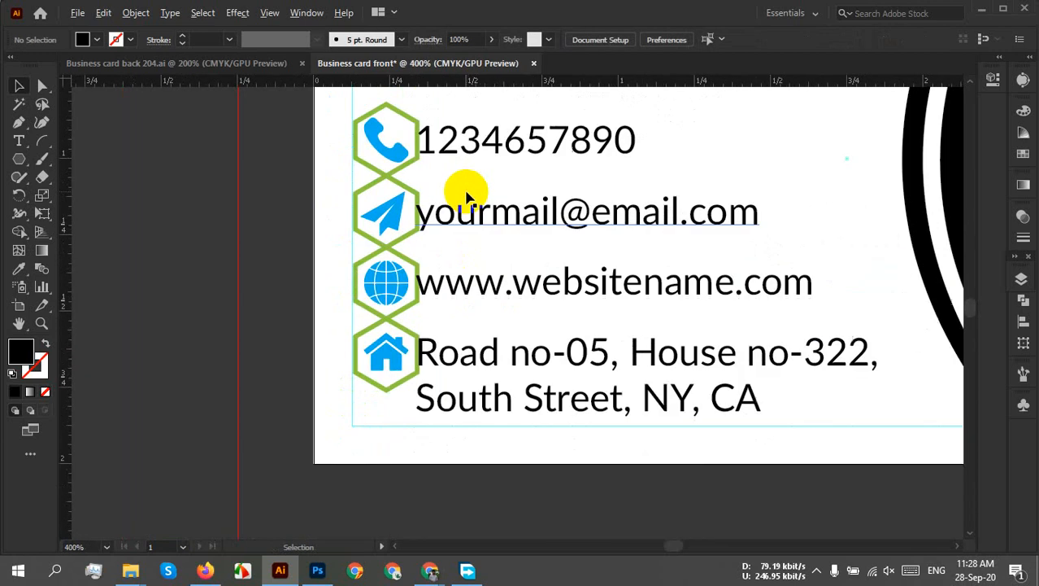
Select all four contact lines and nudge them right, leaving a clear gap from the icons
left_click(514, 218)
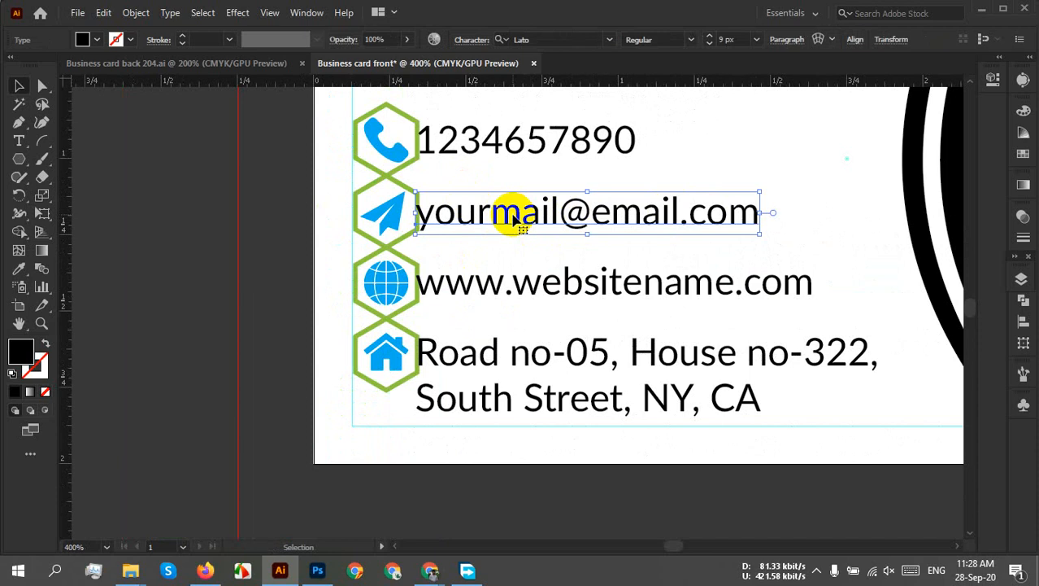
scroll(445, 216, "up", 2)
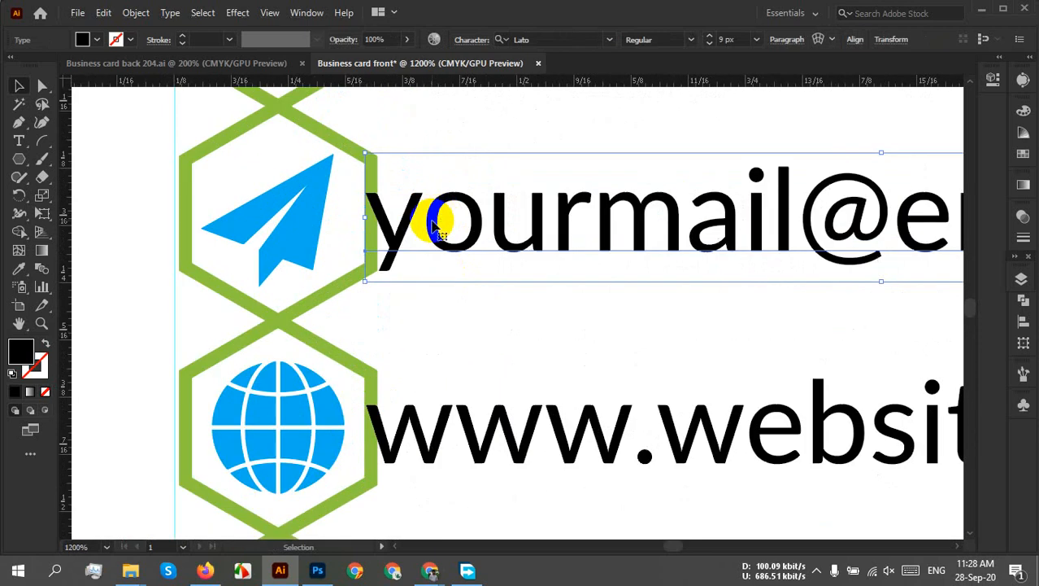
left_click_drag(461, 227, 427, 300)
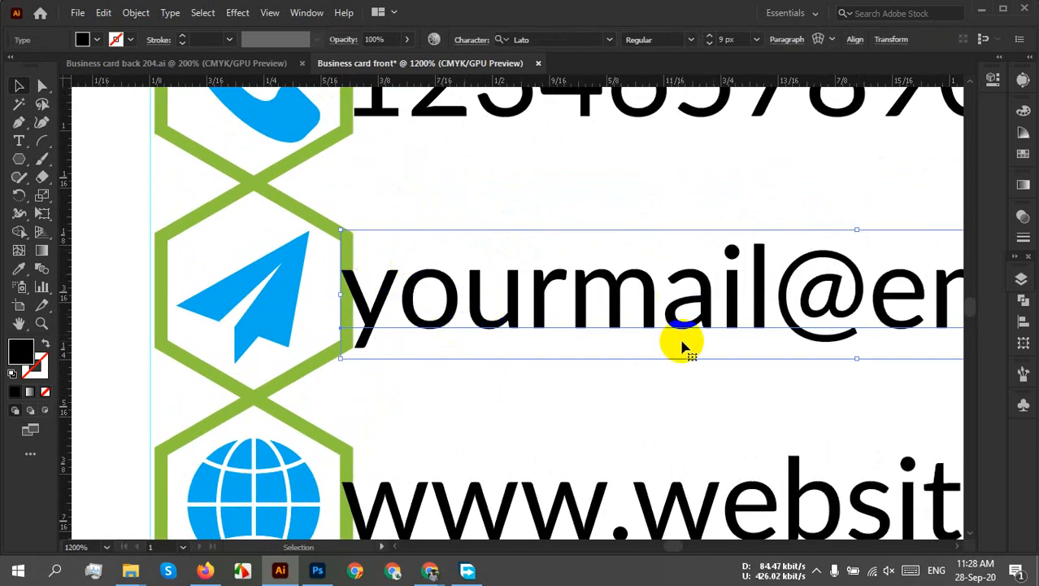
scroll(682, 344, "down", 2)
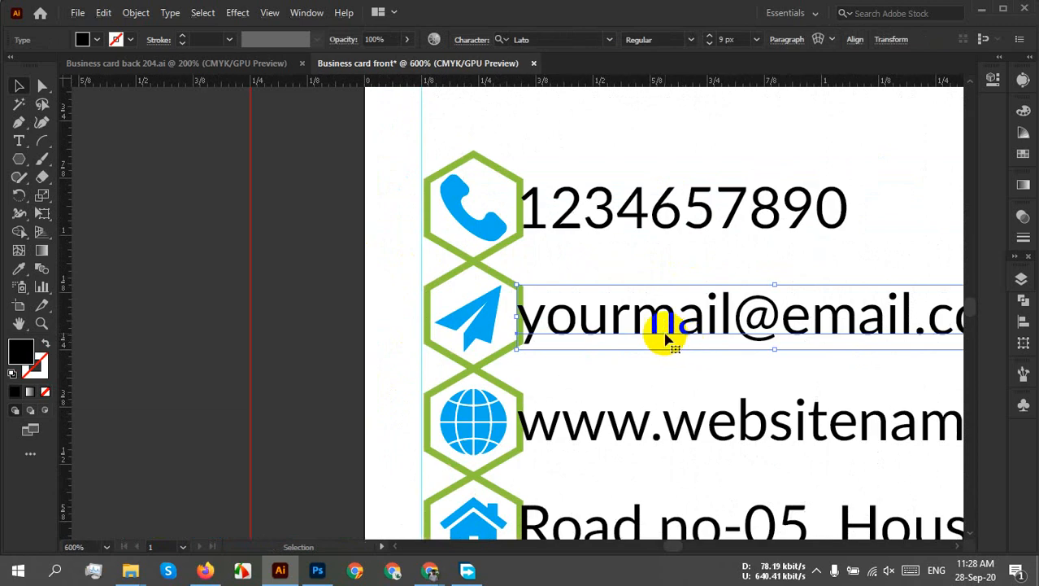
scroll(788, 284, "down", 1)
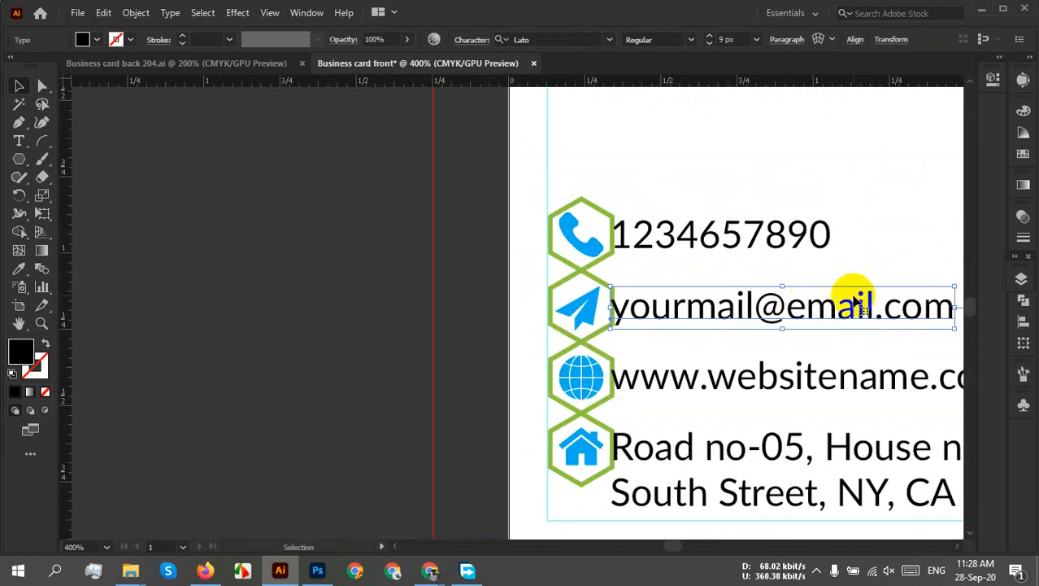
left_click_drag(690, 283, 566, 259)
left_click(699, 207)
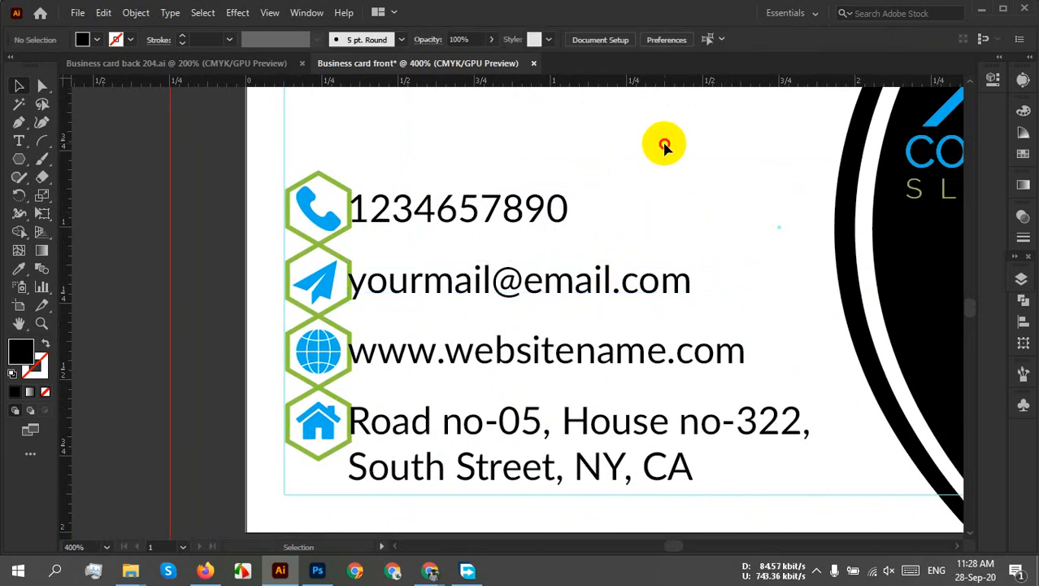
left_click_drag(665, 146, 501, 528)
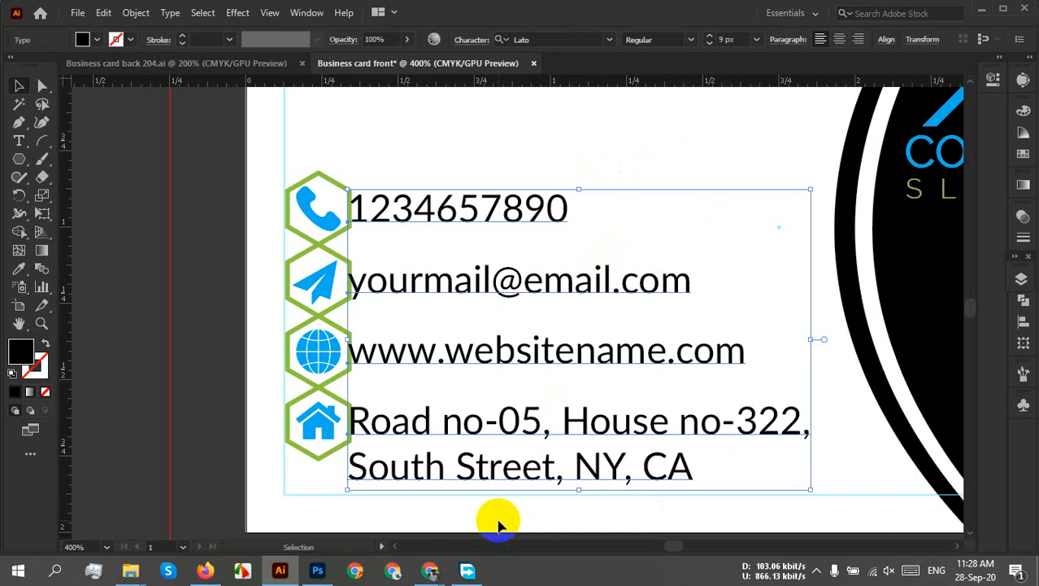
key("shift+Right")
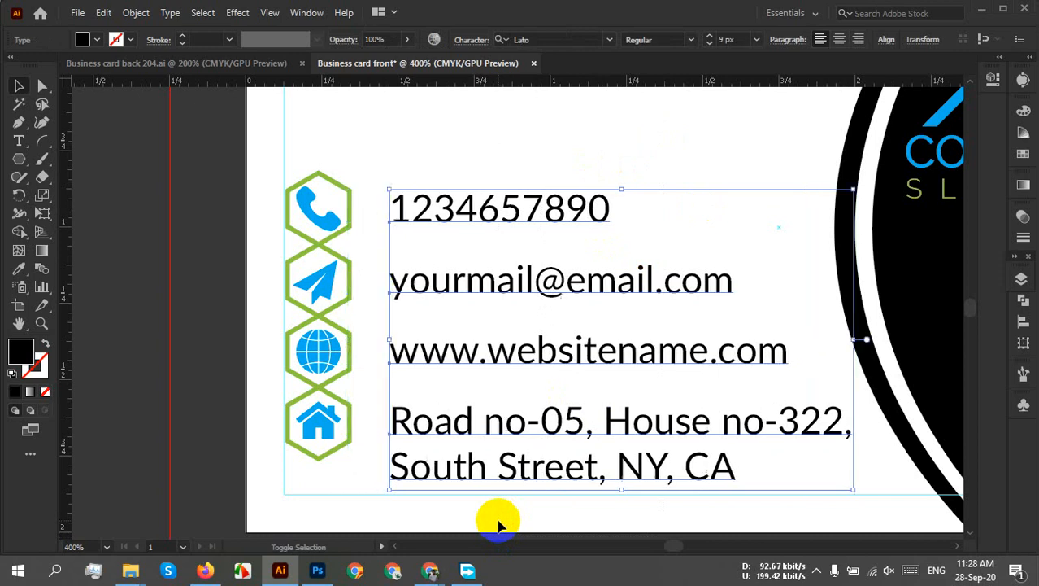
left_click(696, 131)
scroll(693, 131, "down", 3)
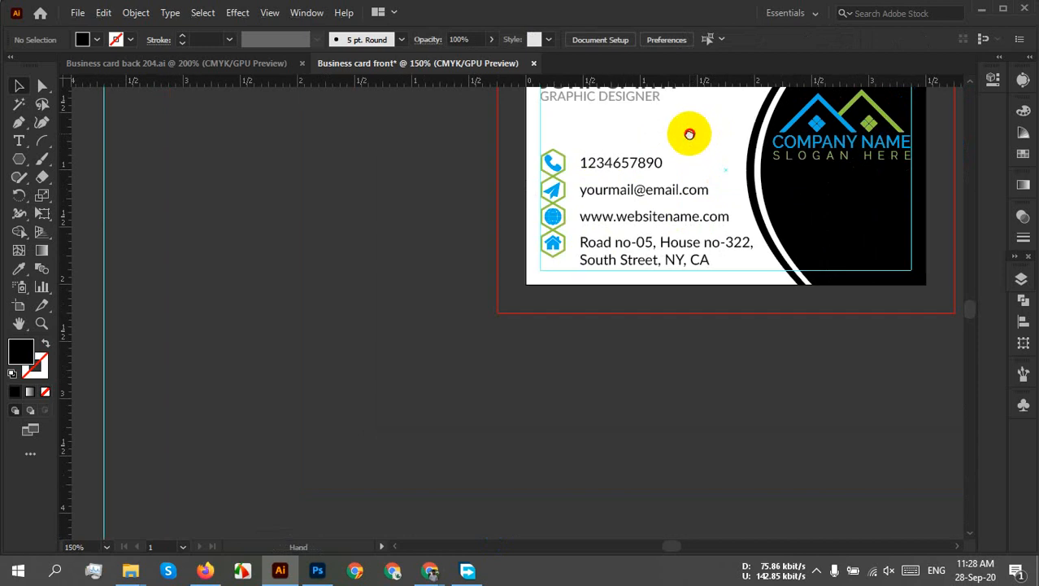
left_click_drag(690, 135, 520, 274)
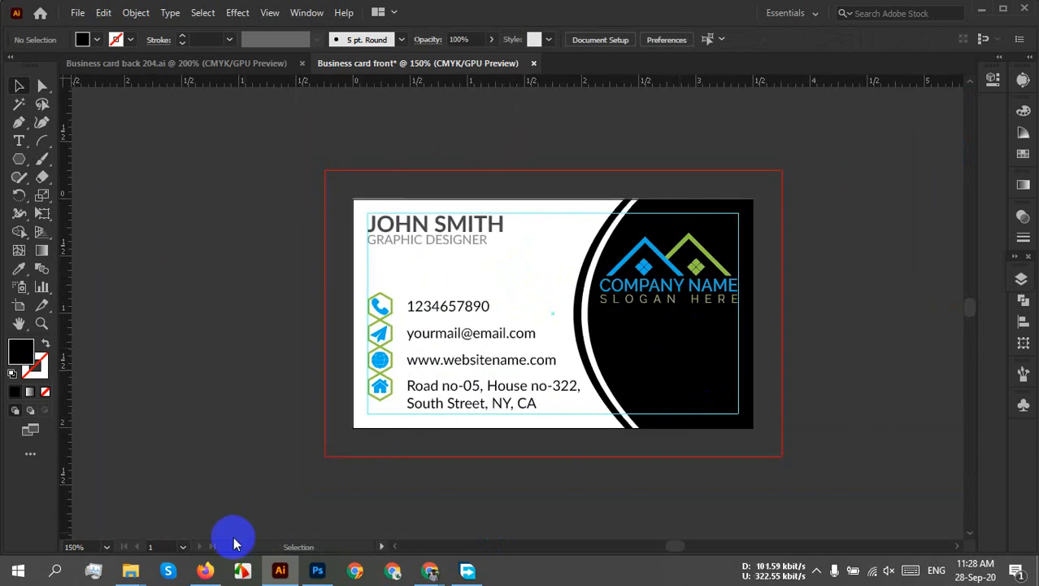
Open business card front v2.ai from E: > Work > ledp > business cards
mouse_move(132, 568)
left_click(102, 498)
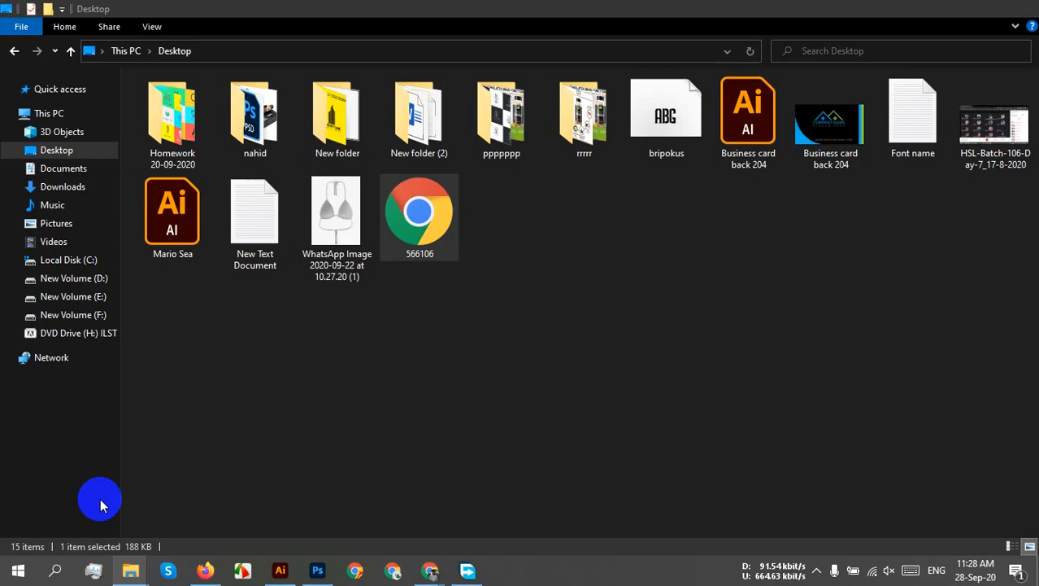
left_click(71, 297)
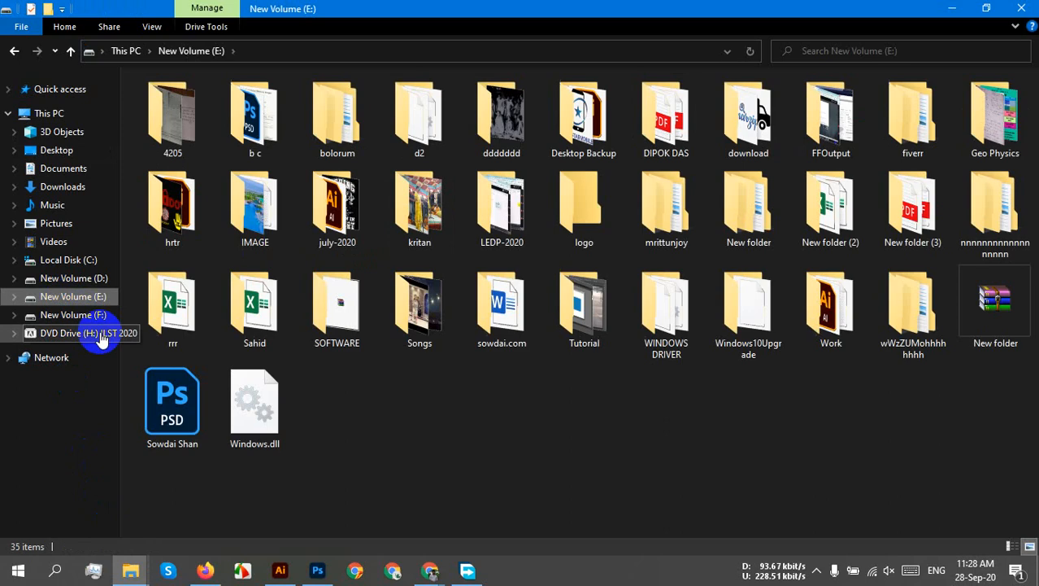
left_click(847, 333)
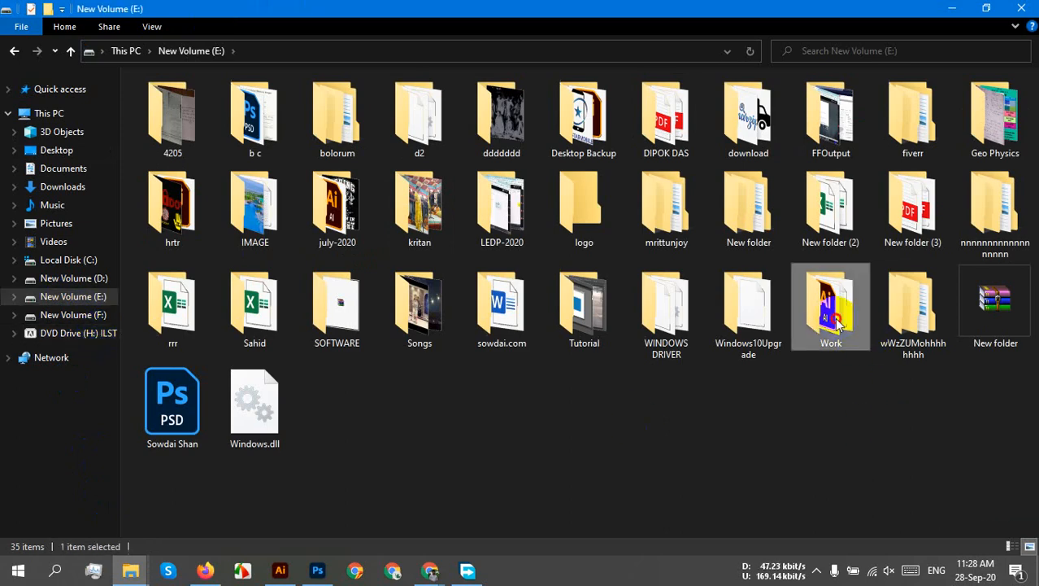
double_click(838, 323)
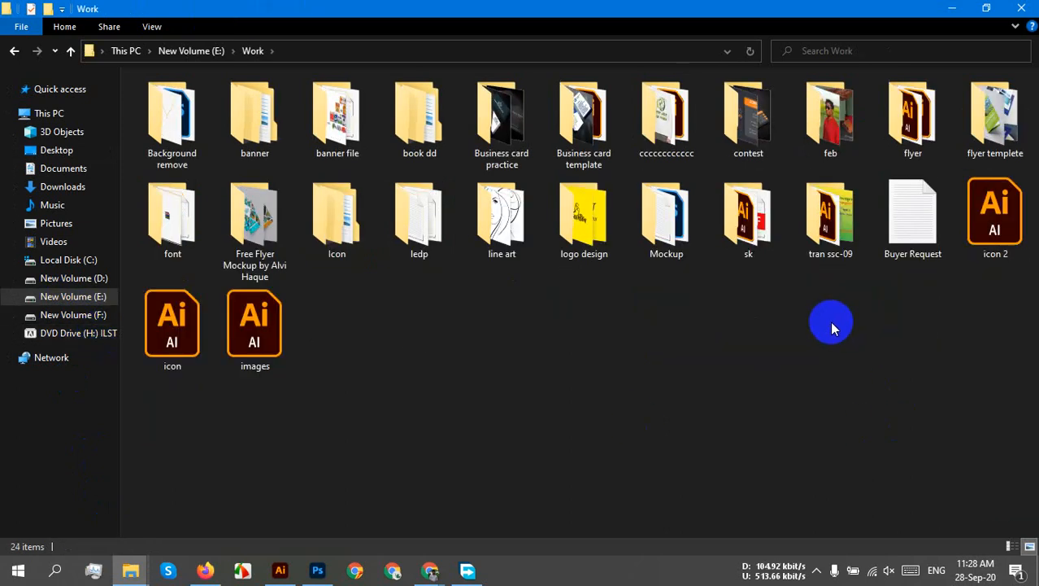
double_click(419, 216)
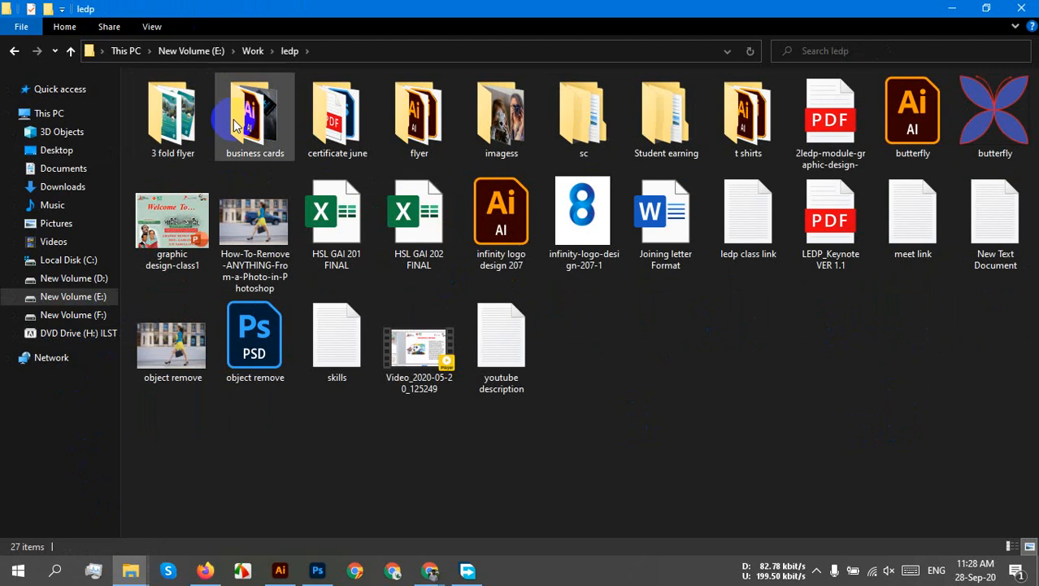
left_click(269, 122)
double_click(269, 122)
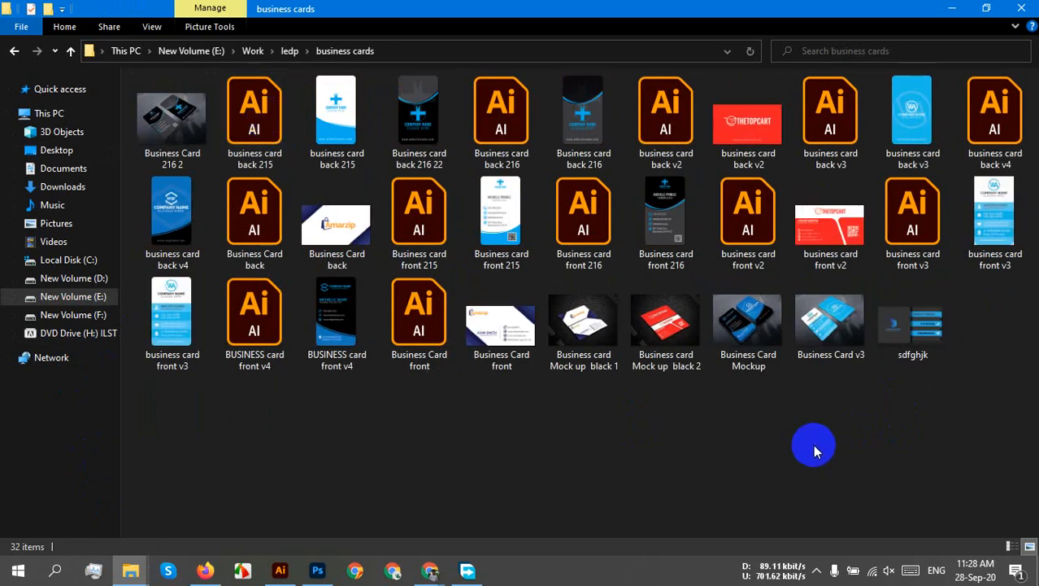
double_click(740, 229)
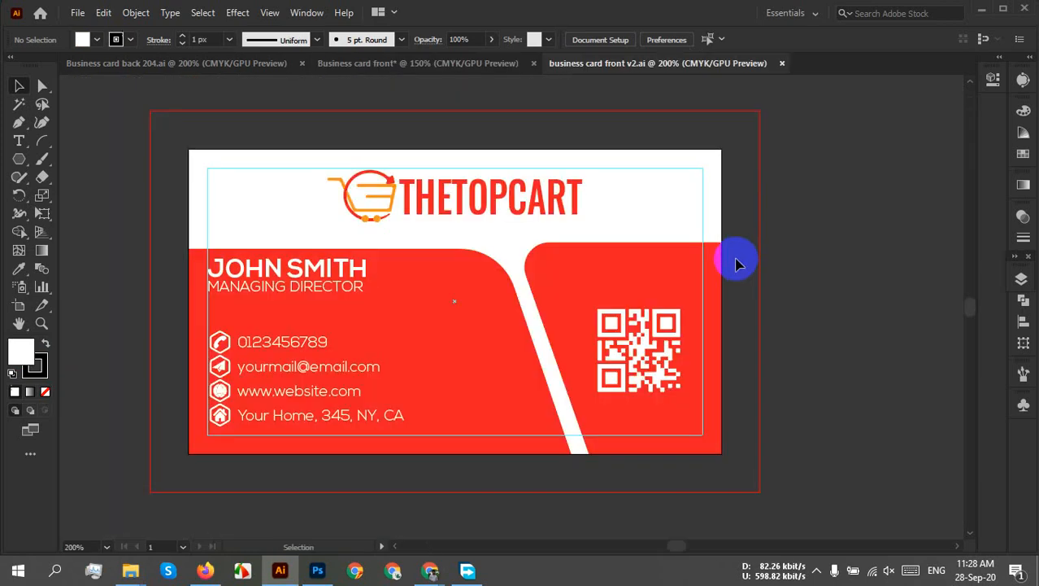
Drag the v2 QR code onto the front card's black side, below the company logo
left_click(609, 378)
left_click_drag(608, 378, 672, 396)
left_click(858, 399)
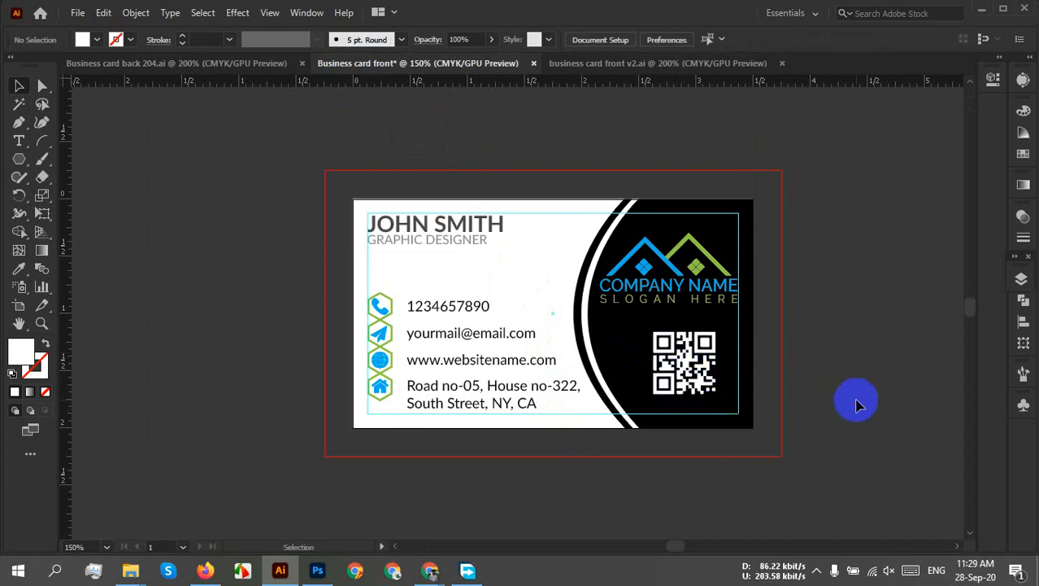
scroll(767, 370, "up", 3)
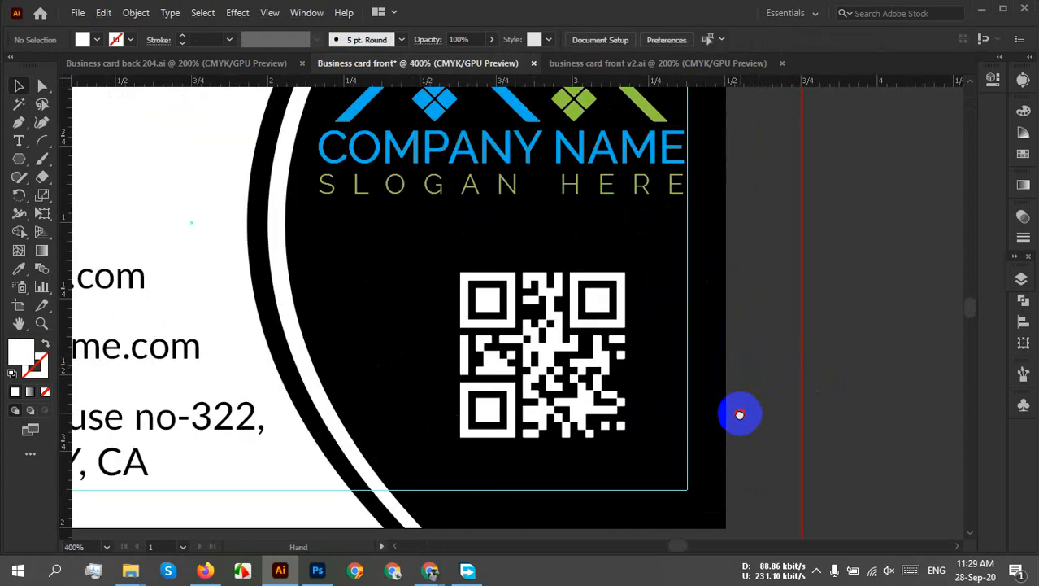
mouse_move(504, 398)
left_mouse_down()
mouse_move(492, 416)
mouse_move(497, 405)
left_mouse_up()
left_click(832, 388)
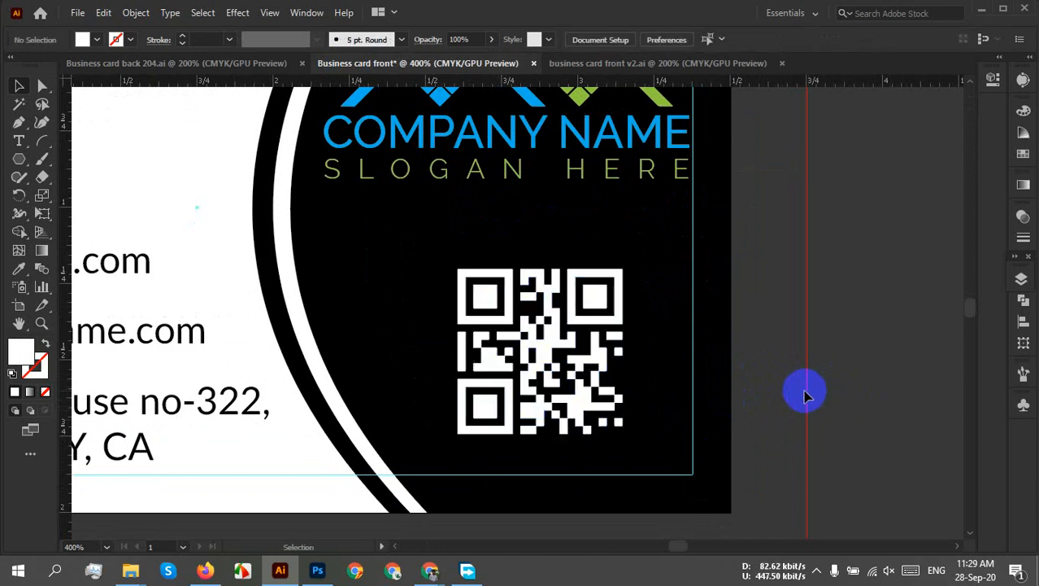
key("ctrl+0")
left_click_drag(736, 382, 707, 418)
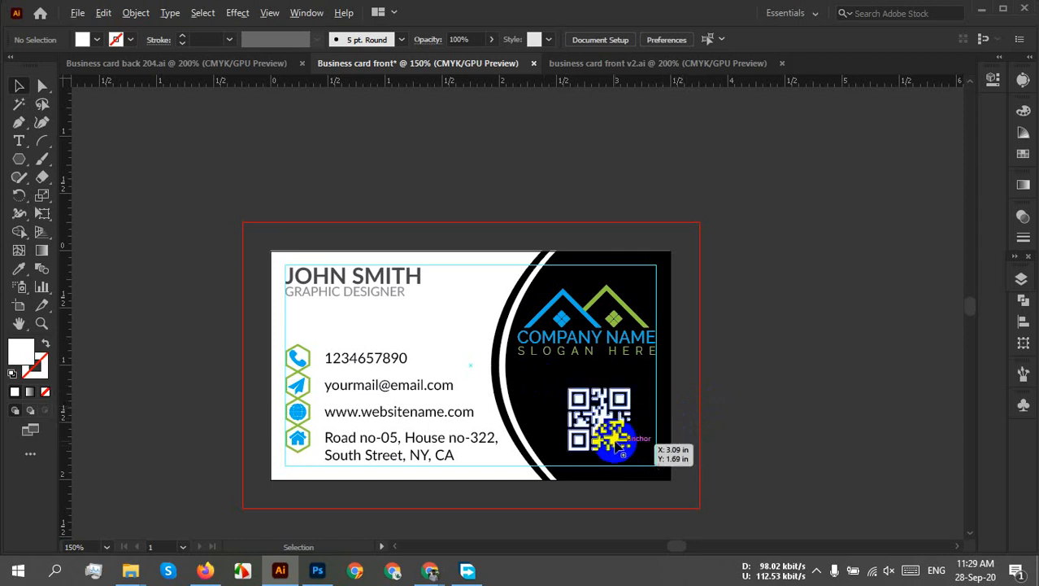
Duplicate the QR code beside the artboard and fill the copy black
scroll(602, 440, "up", 3)
scroll(696, 413, "down", 2)
left_click_drag(731, 409, 637, 410)
left_click_drag(538, 400, 786, 400, "alt")
scroll(828, 414, "up", 3)
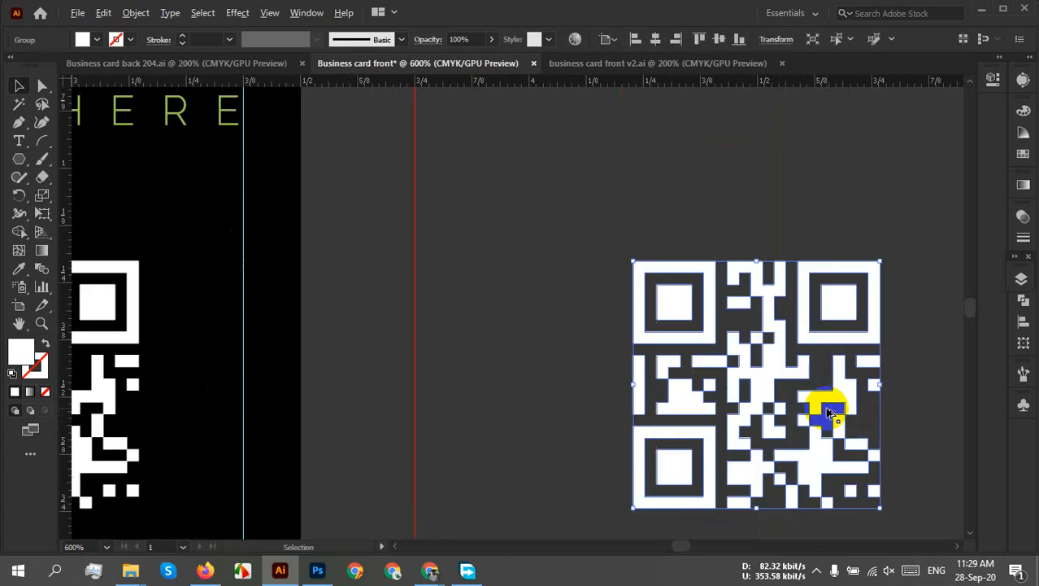
left_click(94, 42)
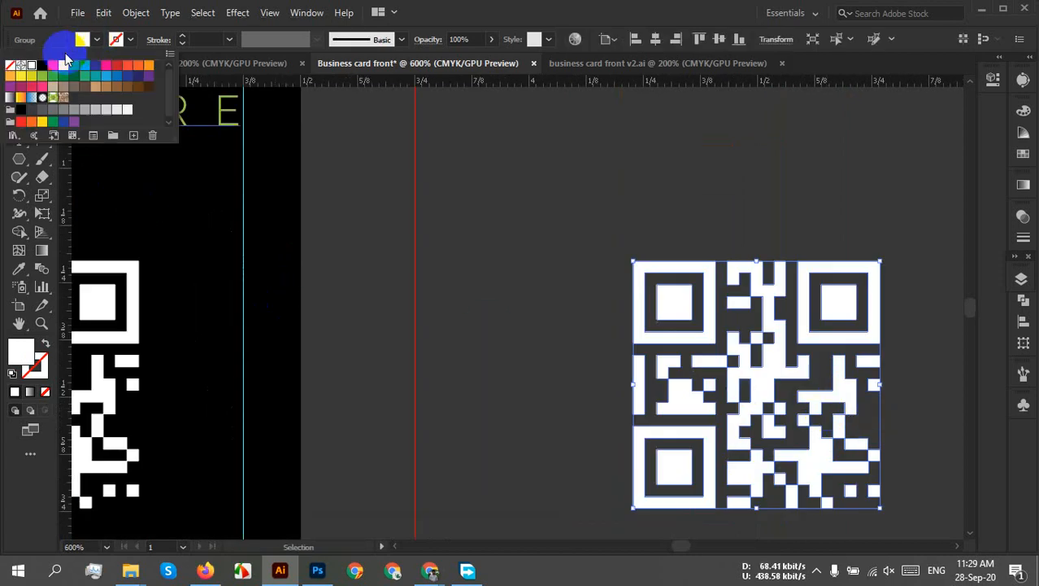
left_click(39, 65)
left_click(637, 231)
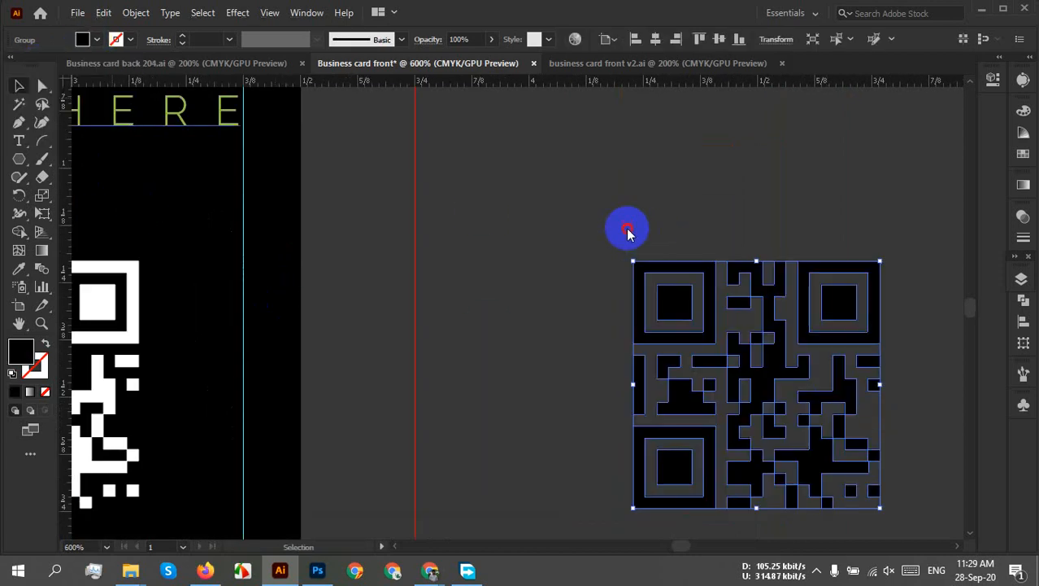
left_click(627, 225)
left_click_drag(808, 281, 604, 253)
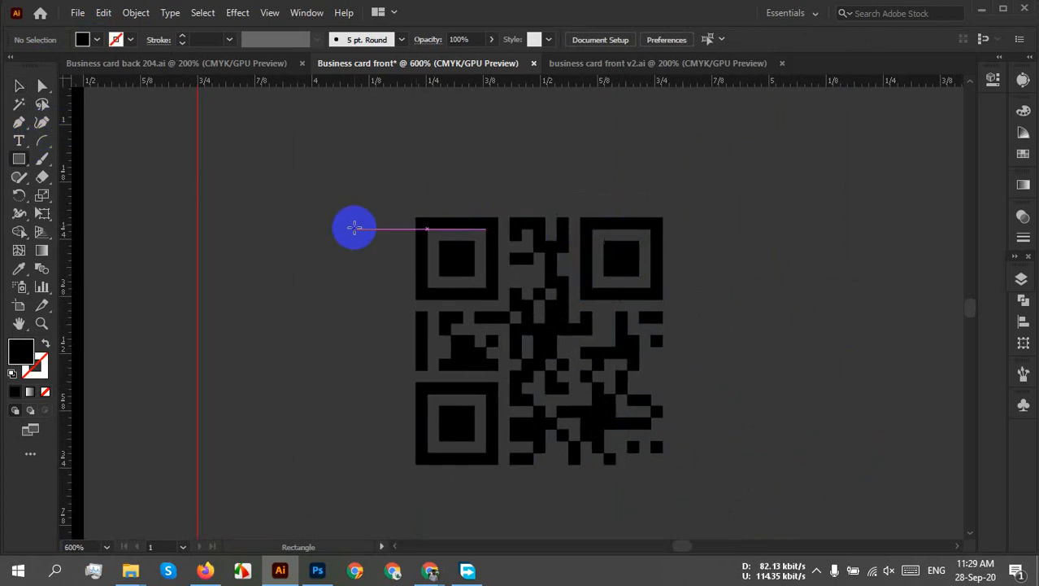
Draw a white square over the QR copy and send it behind the code
left_click_drag(401, 205, 675, 469)
key("shift")
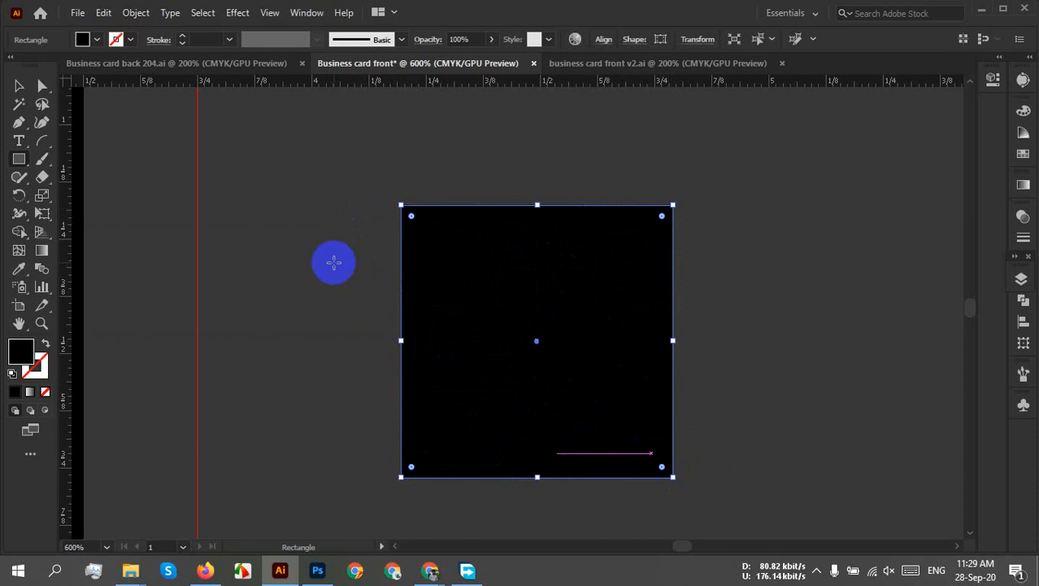
left_click(97, 42)
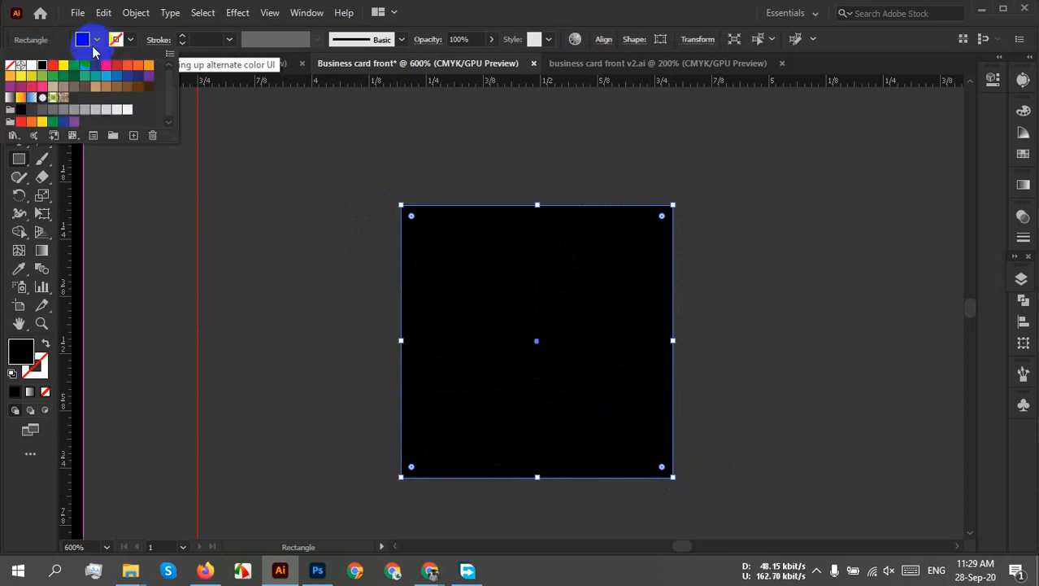
left_click(29, 66)
left_click(27, 80)
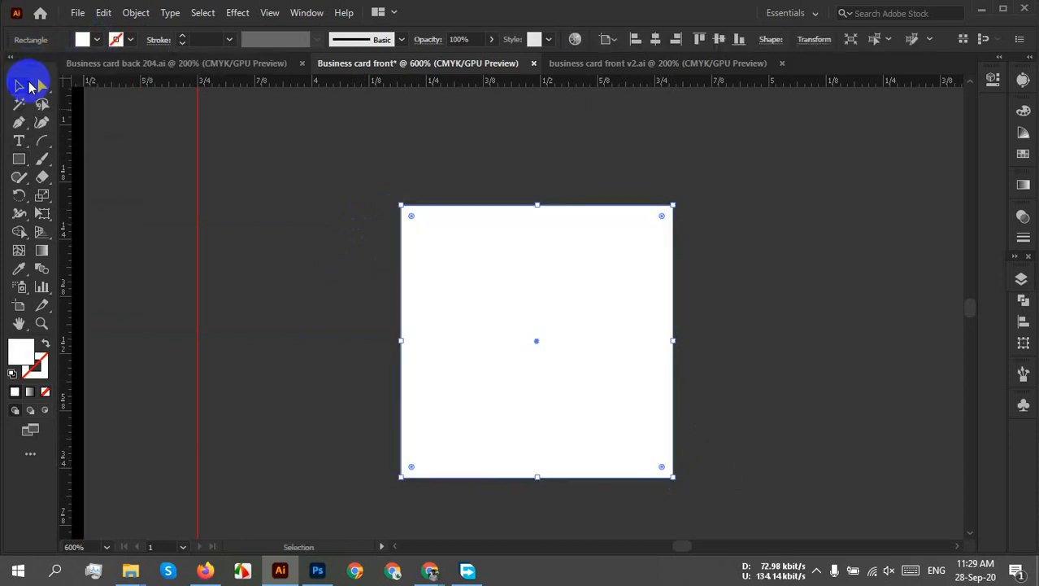
right_click(520, 283)
mouse_move(615, 477)
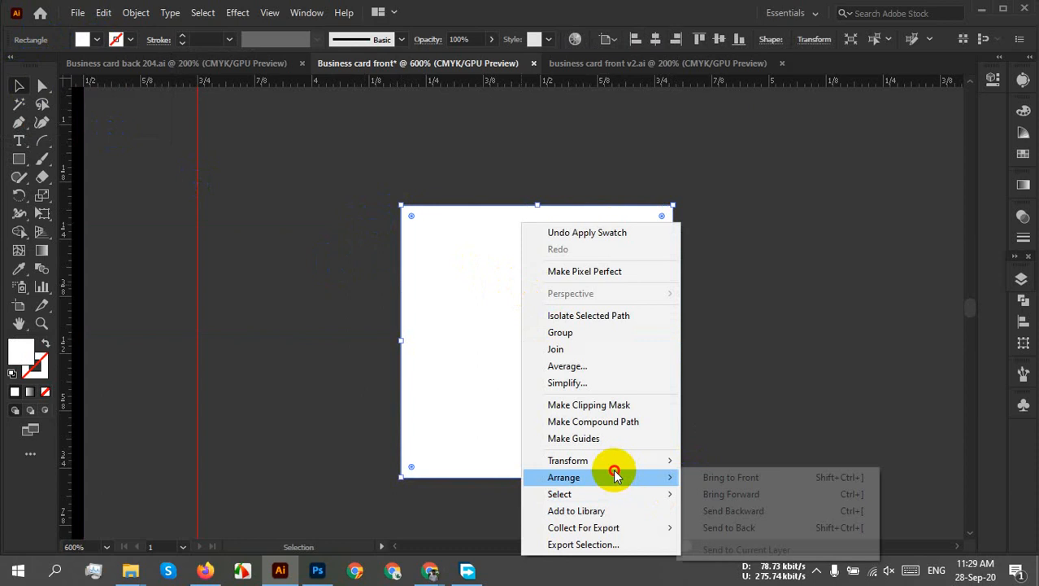
left_click(779, 527)
left_click(746, 359)
Centre the QR code horizontally on the white square and group them
left_click_drag(753, 176, 525, 411)
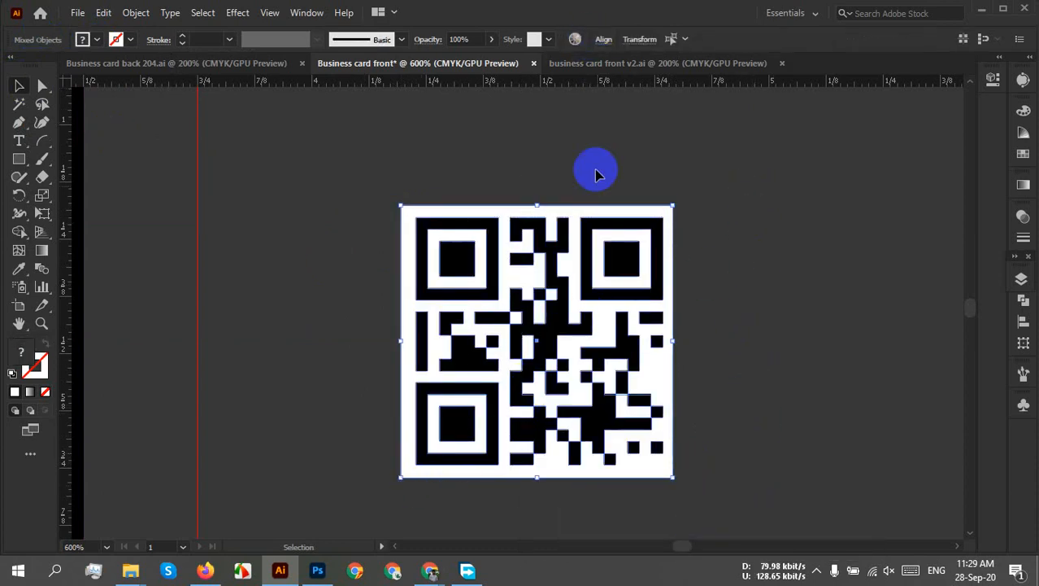
left_click(599, 45)
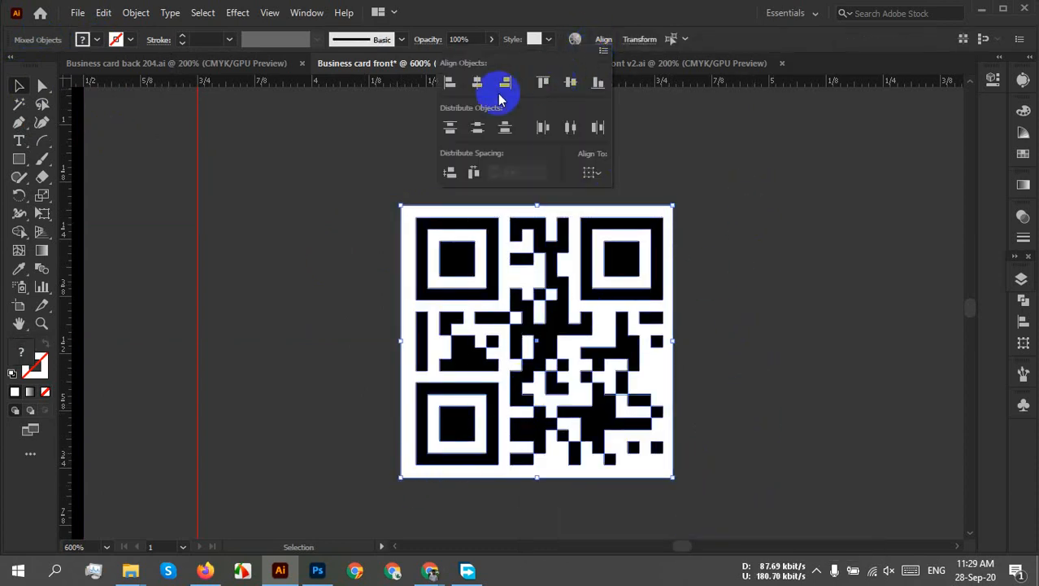
left_click(592, 171)
left_click(604, 194)
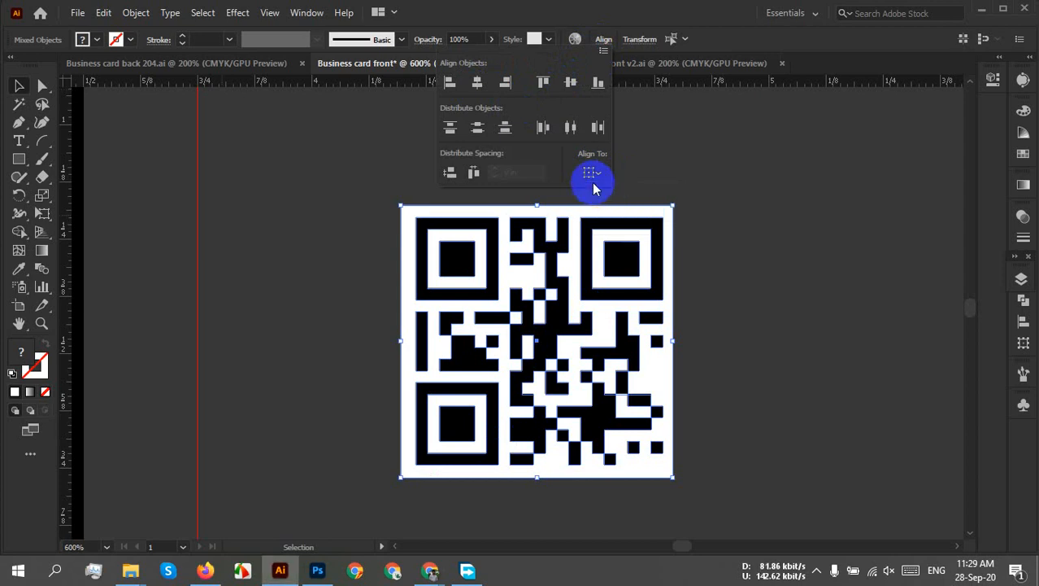
left_click(477, 82)
left_click(812, 260)
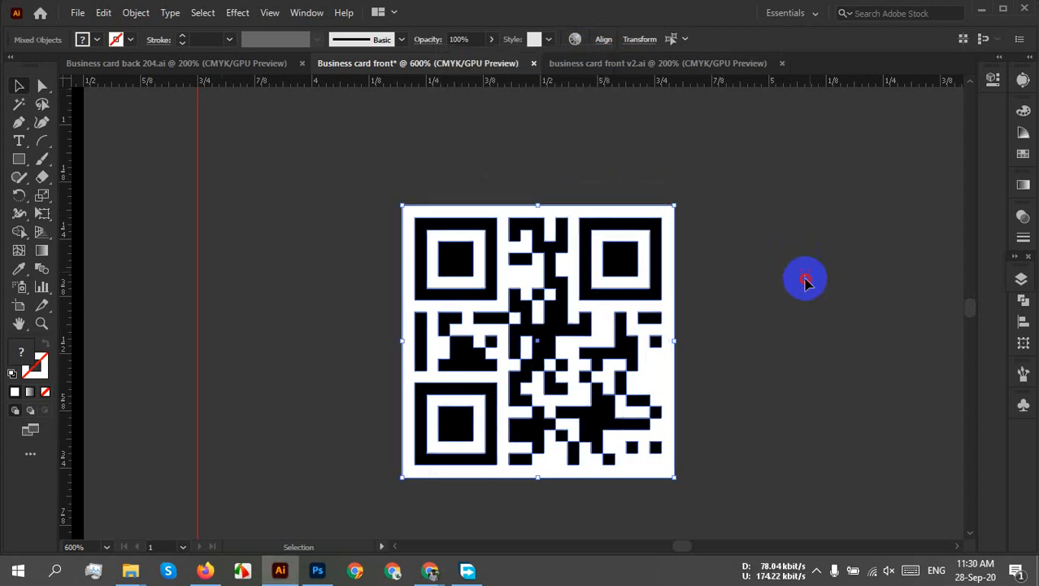
right_click(507, 348)
left_click(583, 214)
left_click(763, 296)
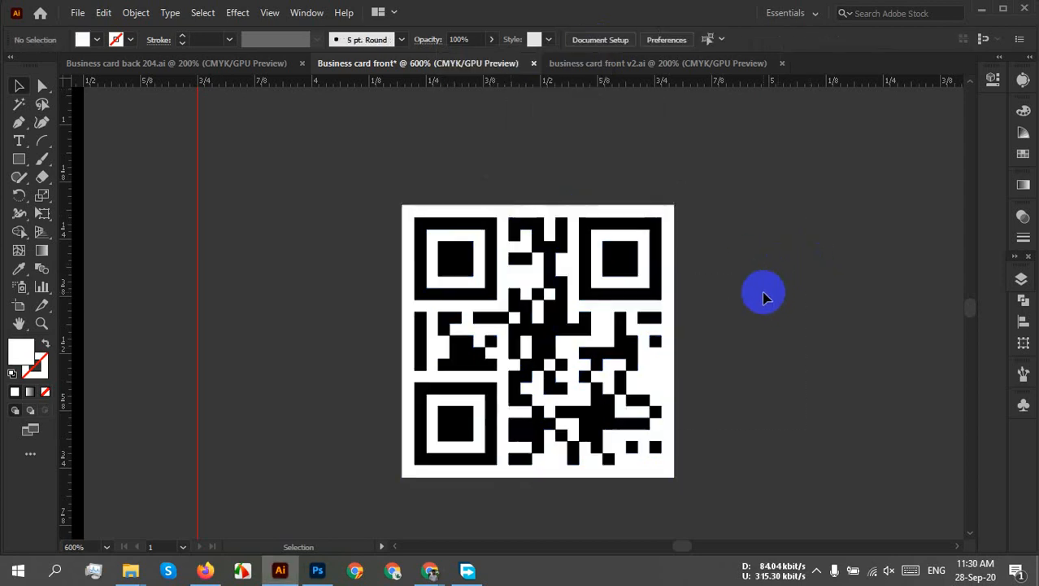
Move the original white QR code off the card and place the black-on-white QR on it
scroll(736, 314, "down", 3)
left_click_drag(527, 342, 619, 384)
left_click_drag(518, 382, 840, 203)
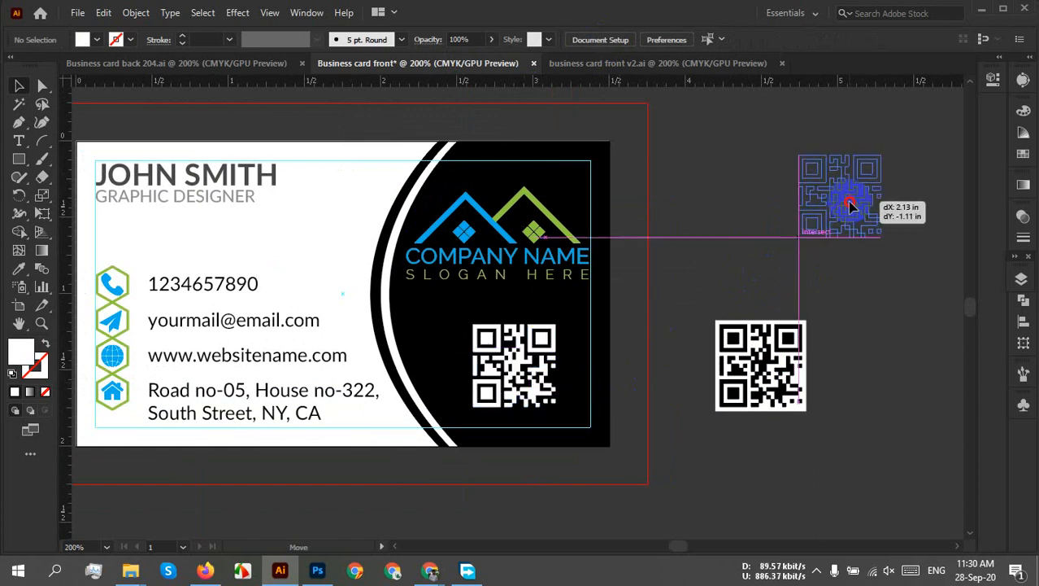
left_click_drag(796, 365, 541, 357)
left_click(806, 428)
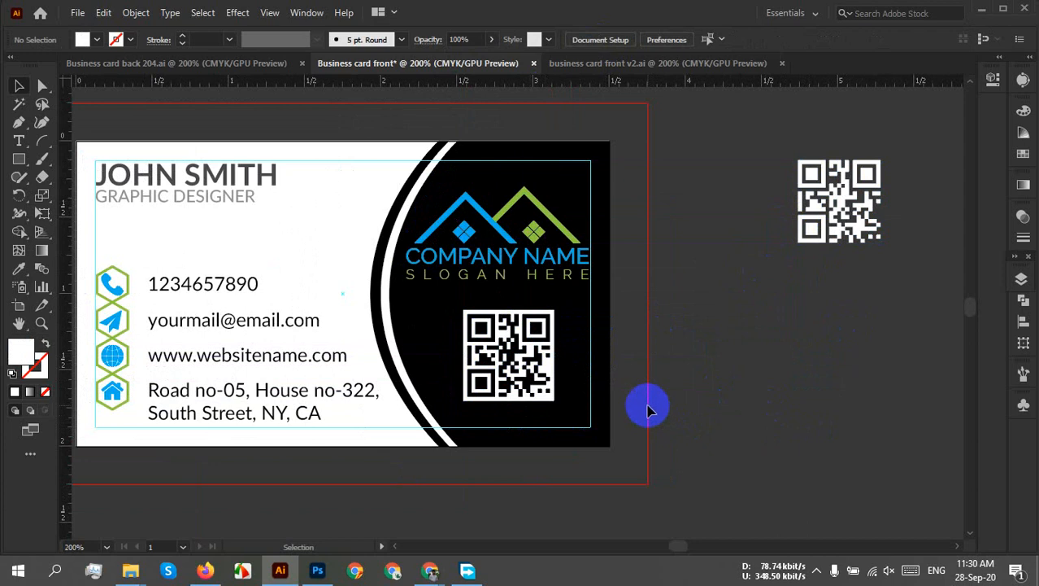
Resize and reposition the new QR code within the card's black area
scroll(525, 364, "up", 2)
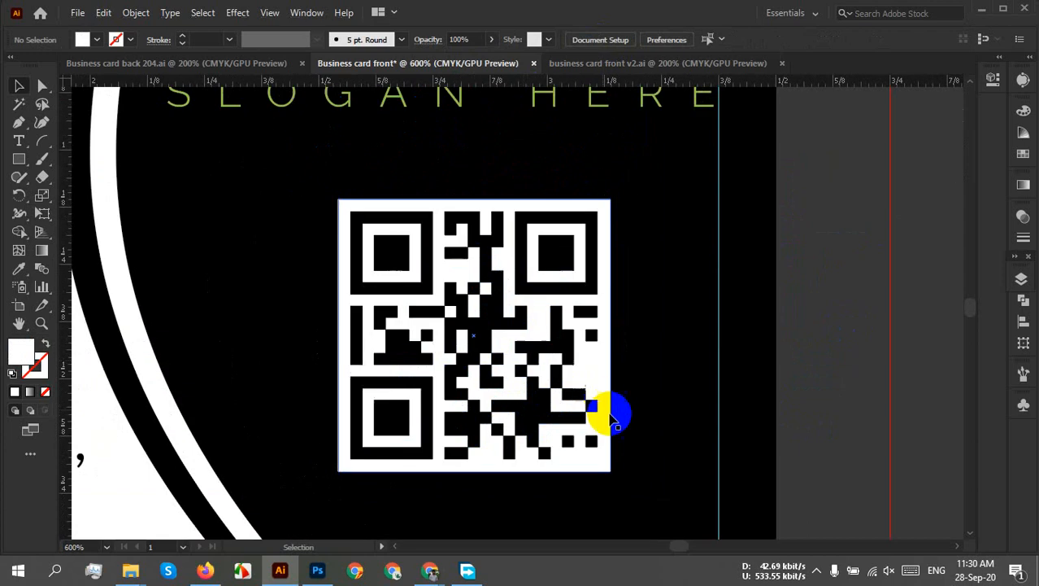
left_click(600, 452)
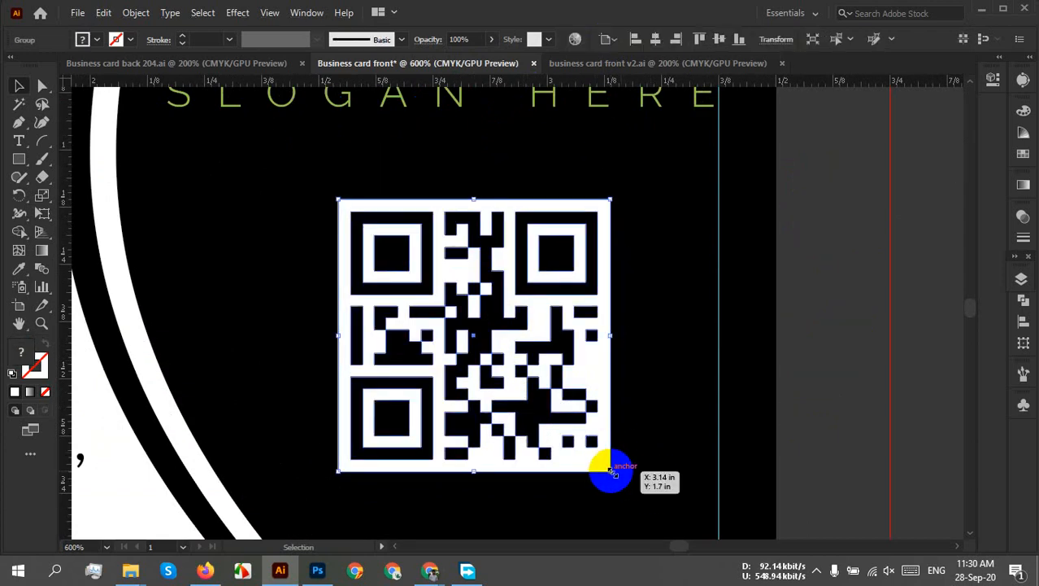
left_click_drag(612, 474, 632, 492)
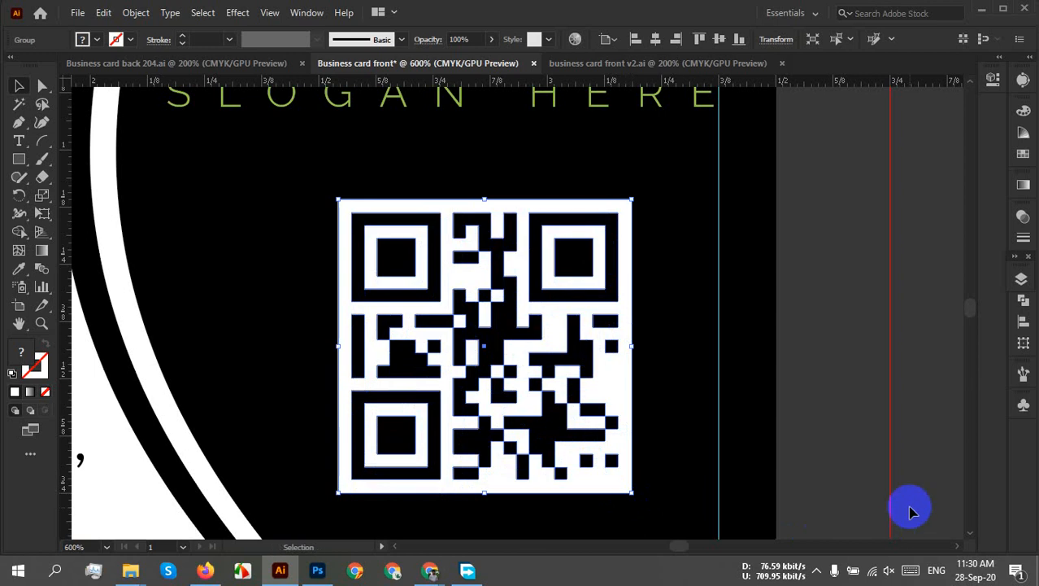
left_click(877, 452)
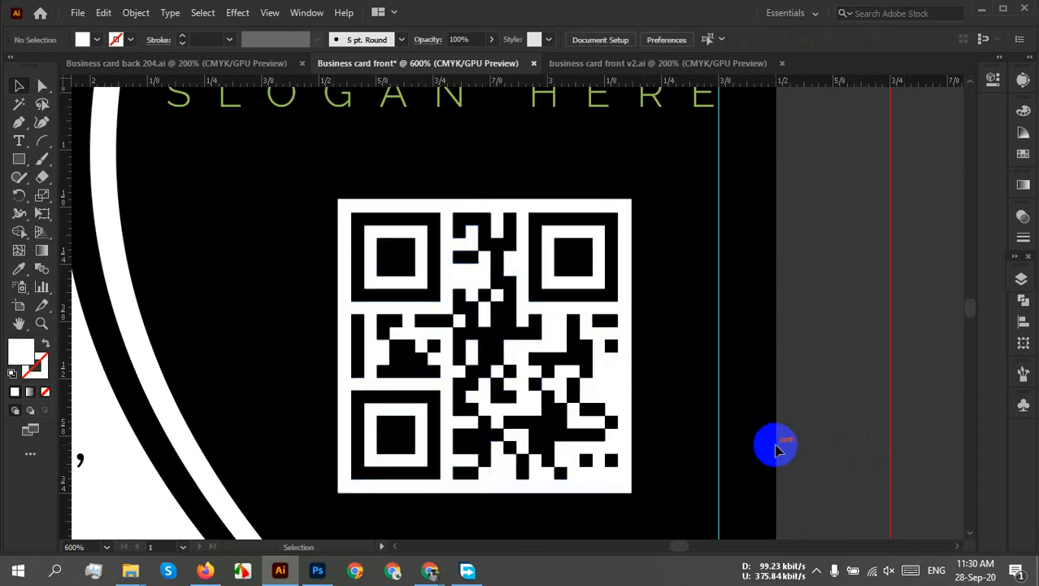
scroll(777, 441, "down", 1)
left_click_drag(612, 433, 625, 478)
left_click(917, 420)
scroll(828, 439, "down", 3)
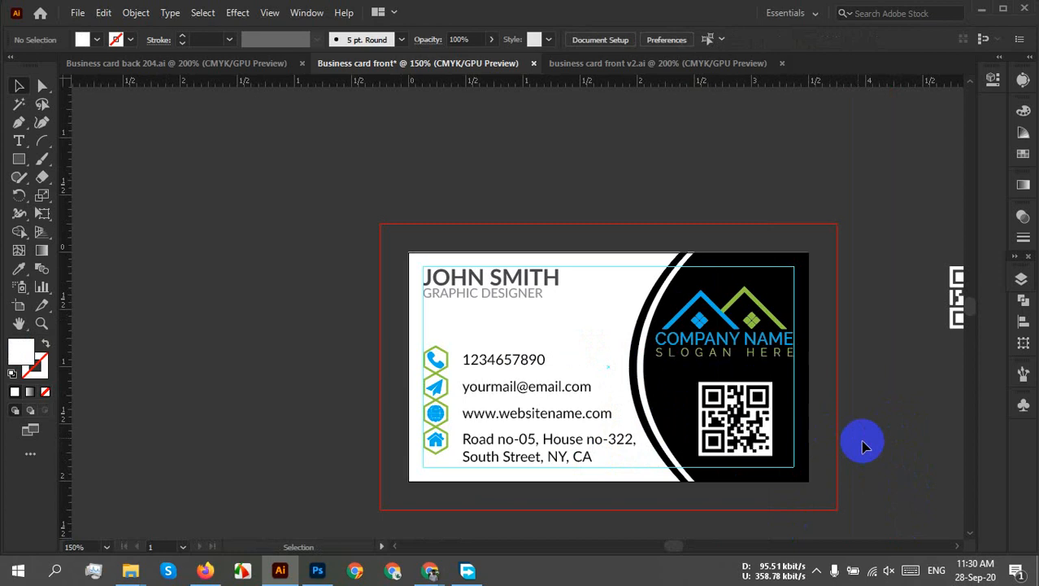
scroll(756, 439, "up", 3)
left_click(742, 422)
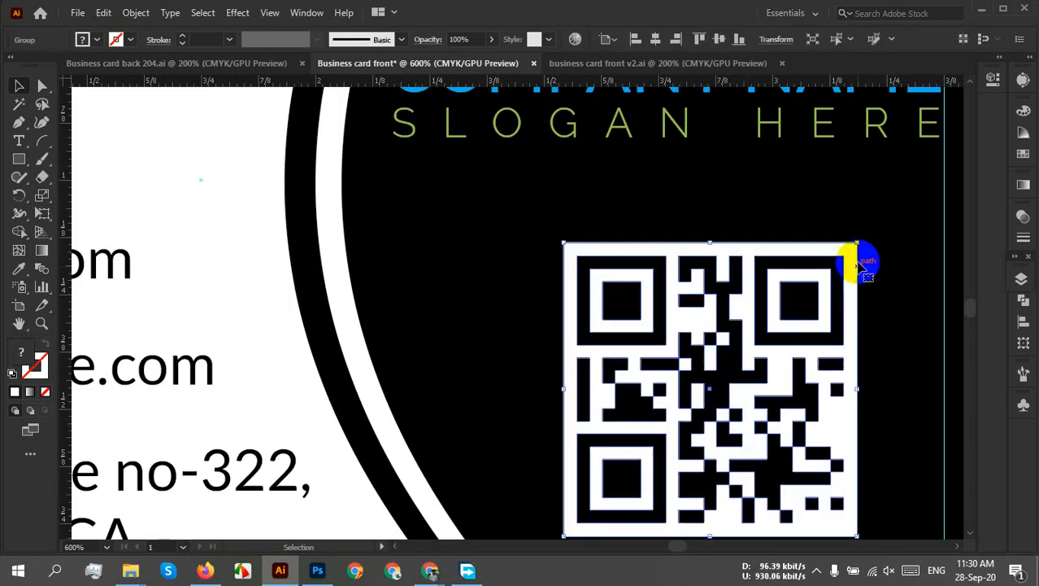
left_click_drag(855, 242, 825, 275)
left_click_drag(882, 414, 689, 286)
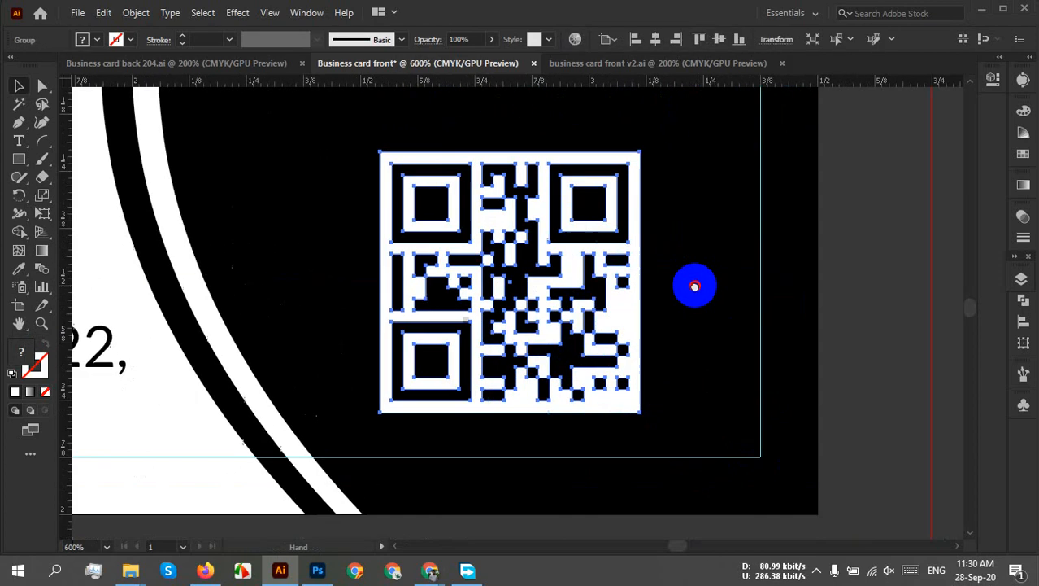
left_click_drag(616, 327, 635, 336)
left_click(895, 362)
Shrink the new QR code a little more and nudge it slightly right
scroll(895, 362, "down", 3, "alt")
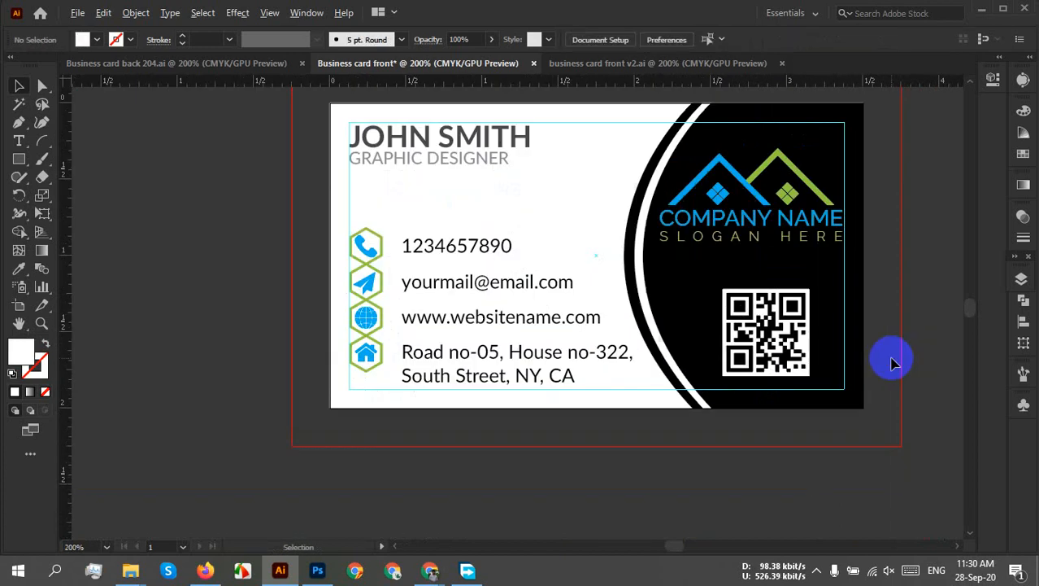
scroll(895, 362, "down", 2, "alt")
left_click_drag(894, 355, 673, 413)
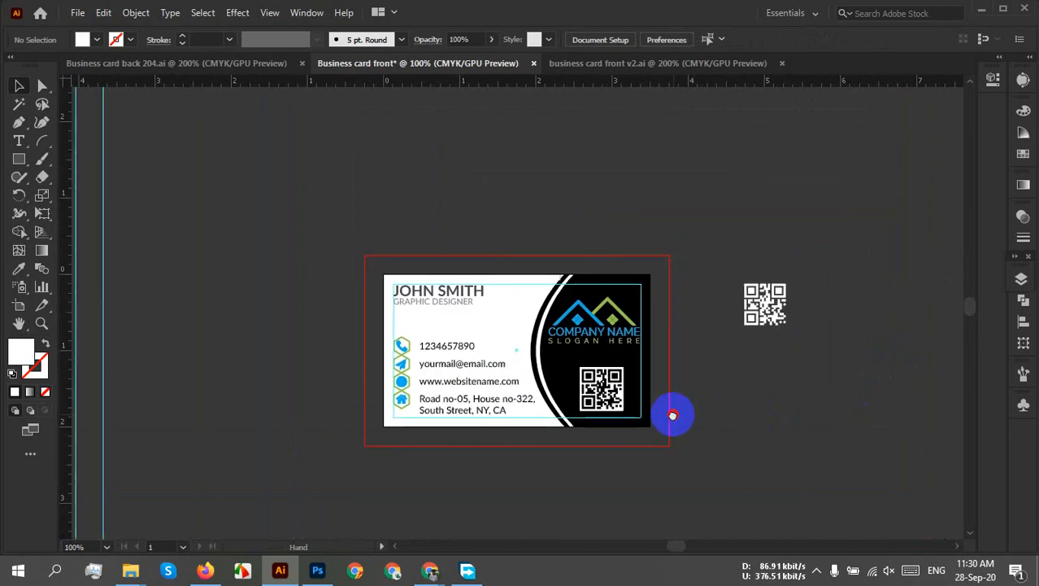
scroll(675, 412, "down", 1, "alt")
scroll(679, 411, "up", 6, "alt")
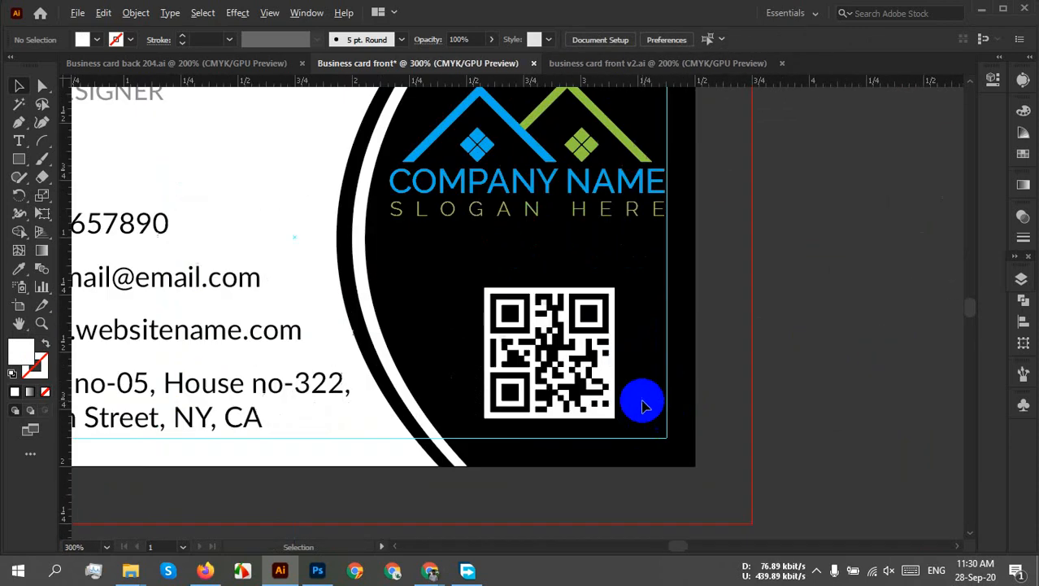
left_click(601, 216)
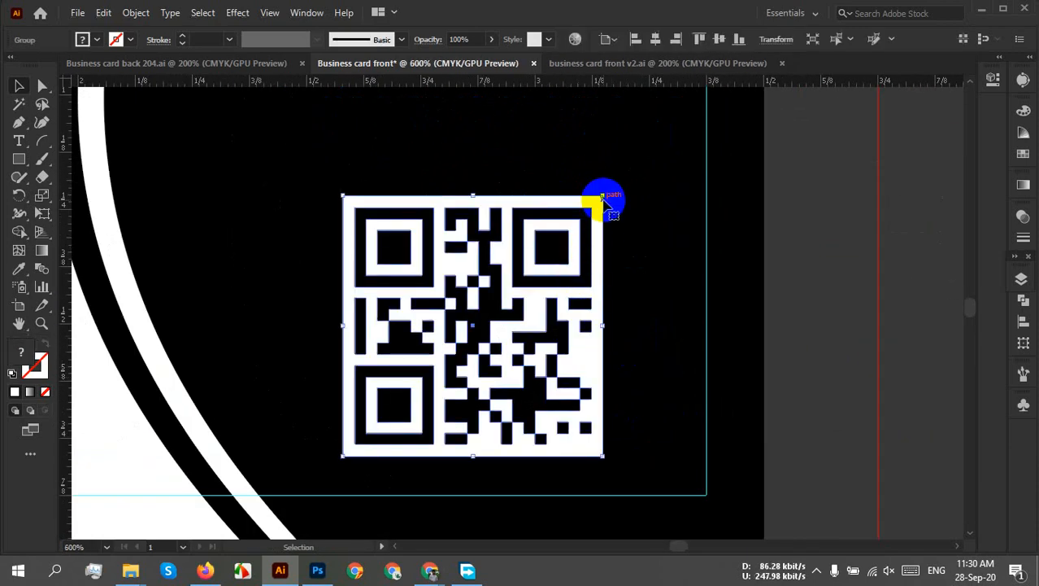
left_click_drag(603, 196, 585, 214)
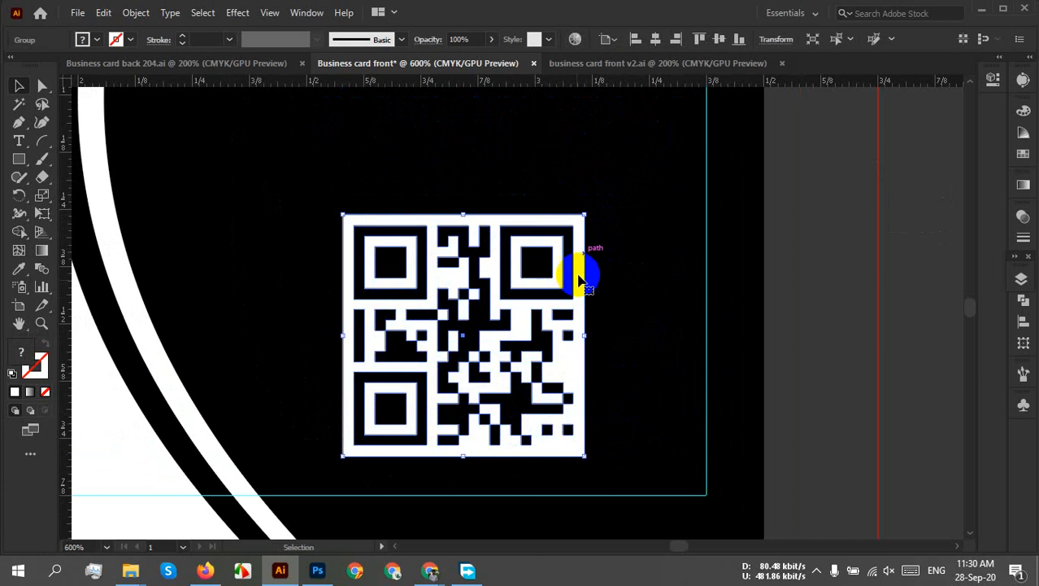
mouse_move(569, 443)
left_mouse_down()
mouse_move(596, 441)
mouse_move(581, 435)
left_mouse_up()
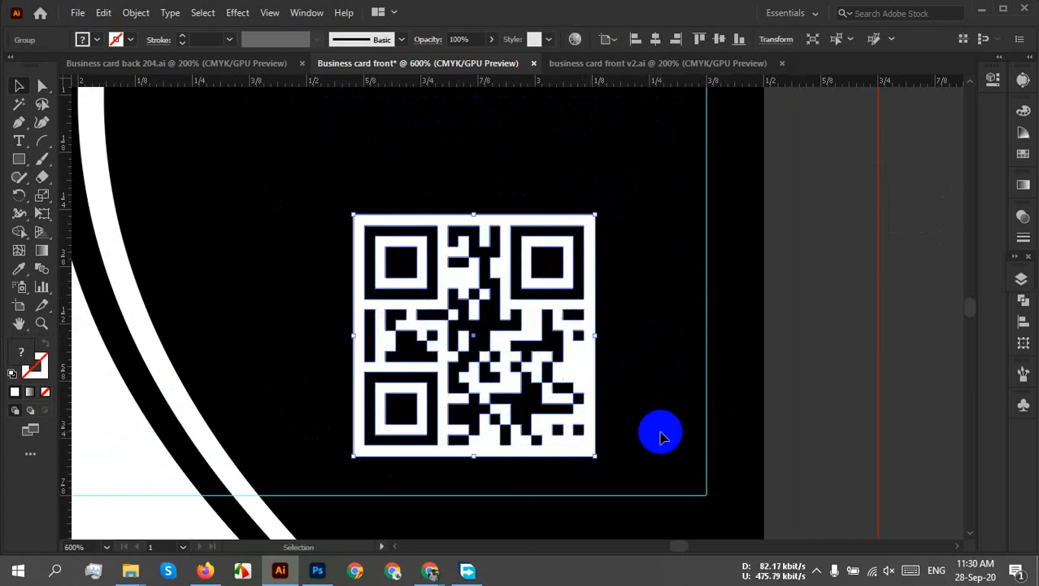
left_click(864, 418)
Delete the old white QR code left beside the card
scroll(817, 389, "down", 3)
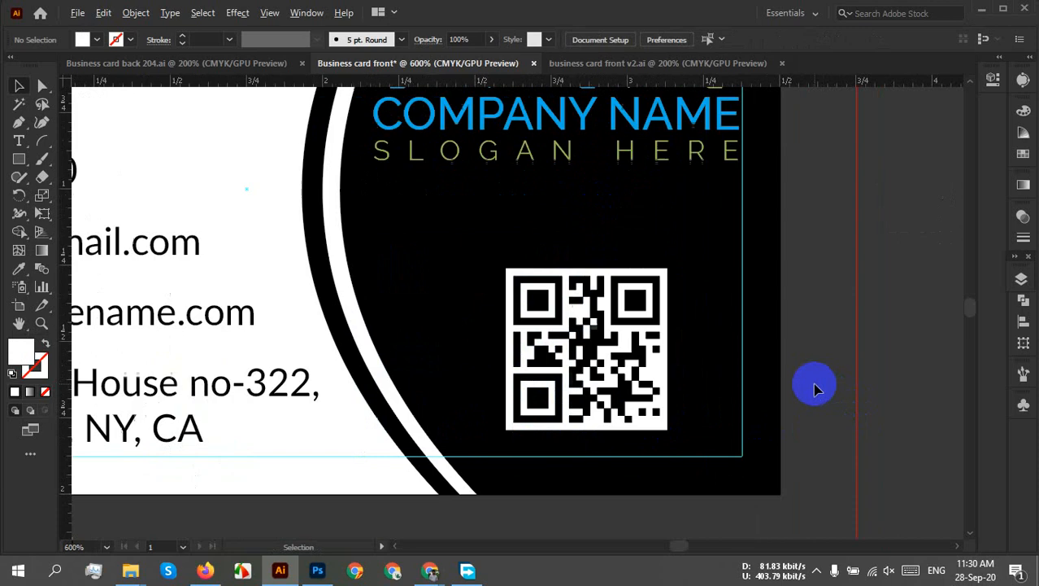
scroll(817, 389, "down", 1)
left_click_drag(814, 384, 697, 382)
left_click_drag(911, 229, 793, 373)
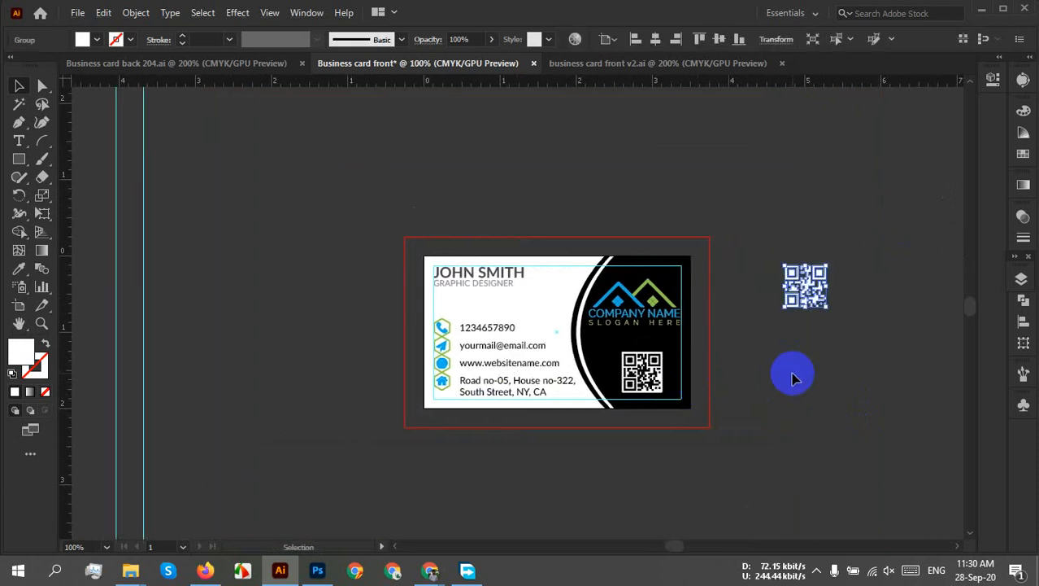
key("Delete")
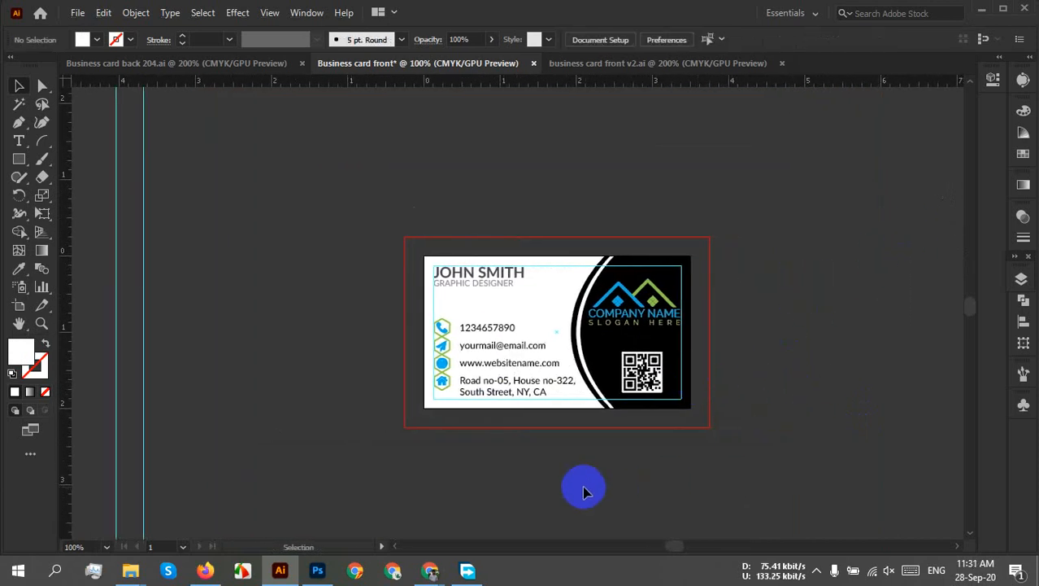
Try light blue and green fills on the contact details text, then revert to black
scroll(419, 352, "up", 4)
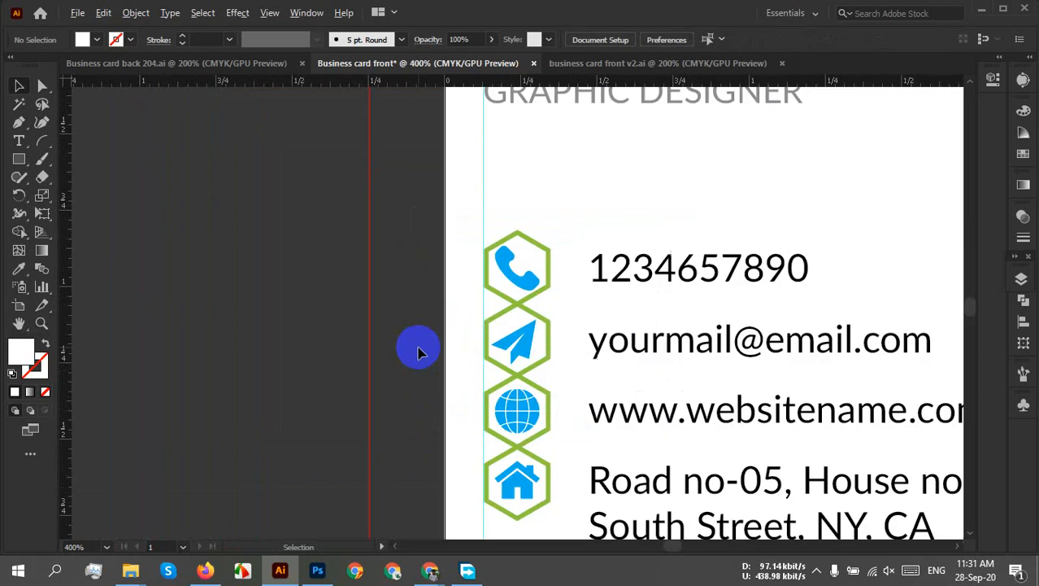
scroll(481, 393, "up", 1)
left_click_drag(598, 414, 599, 369)
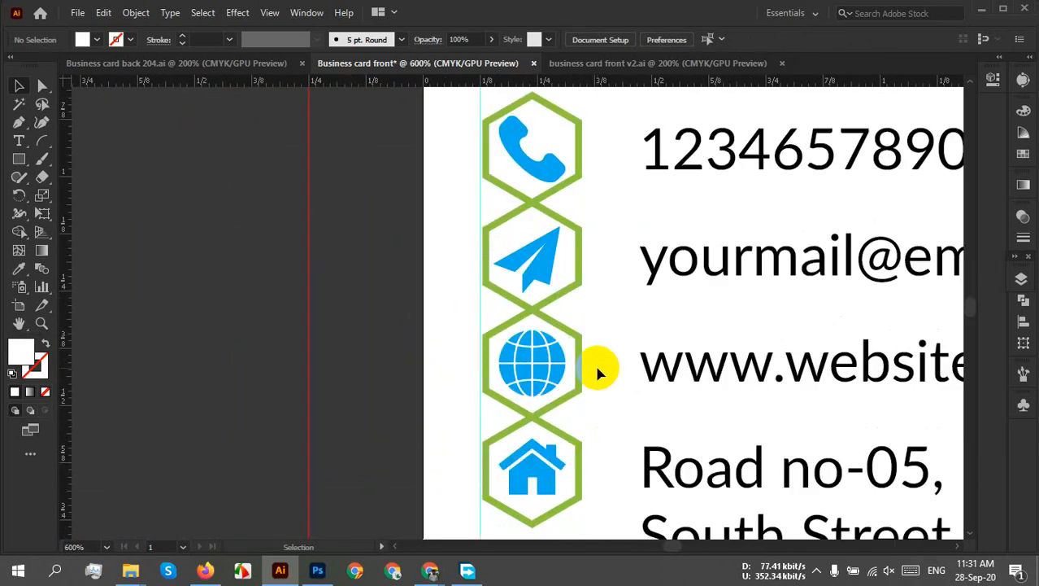
scroll(597, 371, "down", 4)
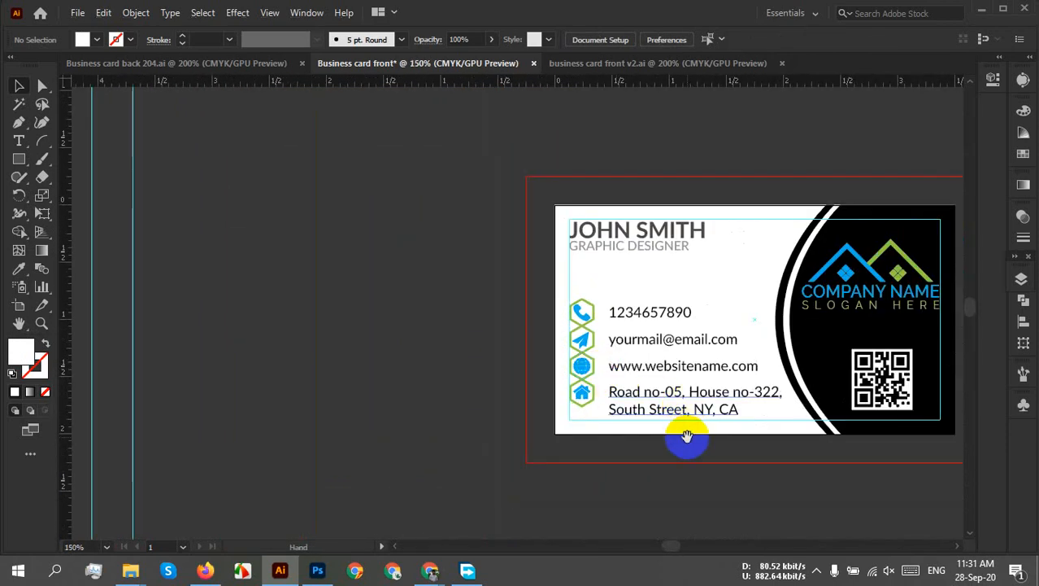
left_click_drag(687, 437, 632, 433)
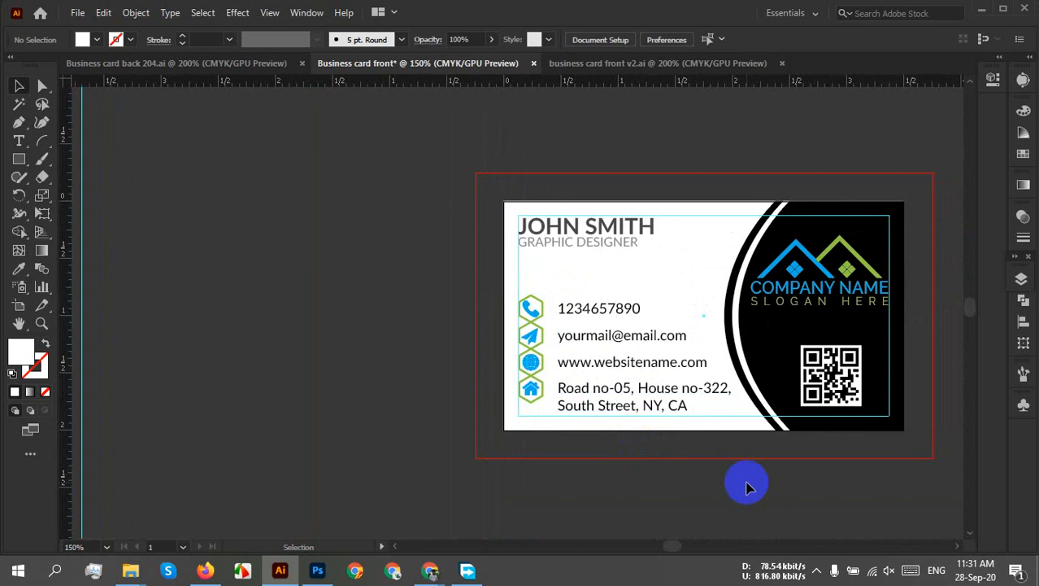
left_click(631, 304)
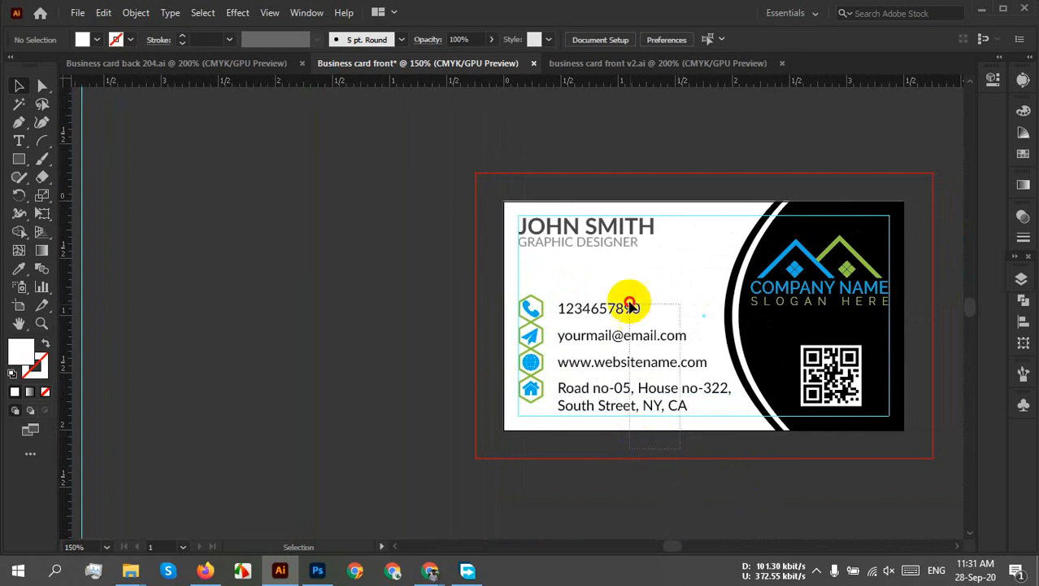
left_click(83, 40)
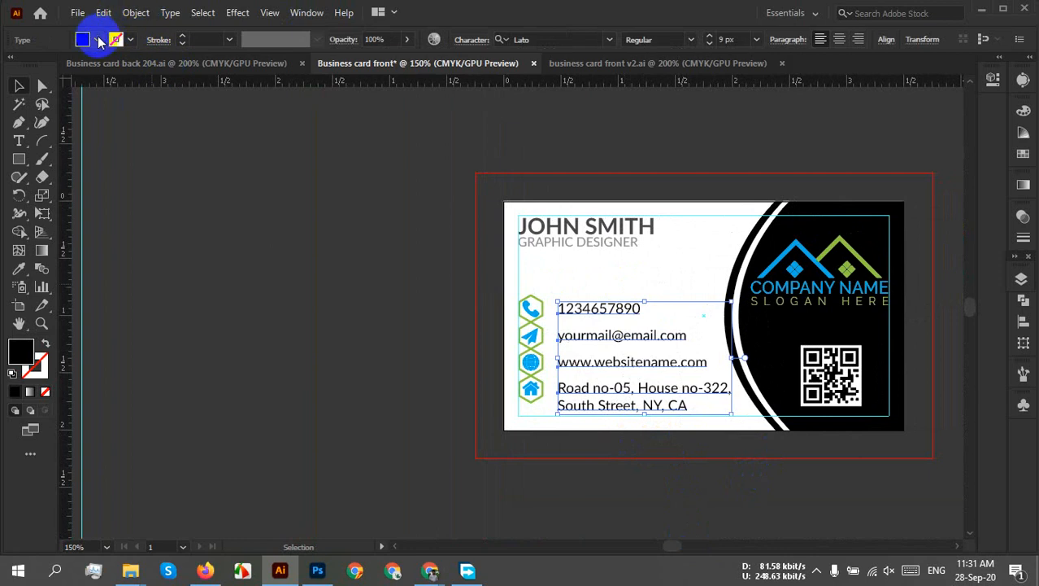
left_click(83, 65)
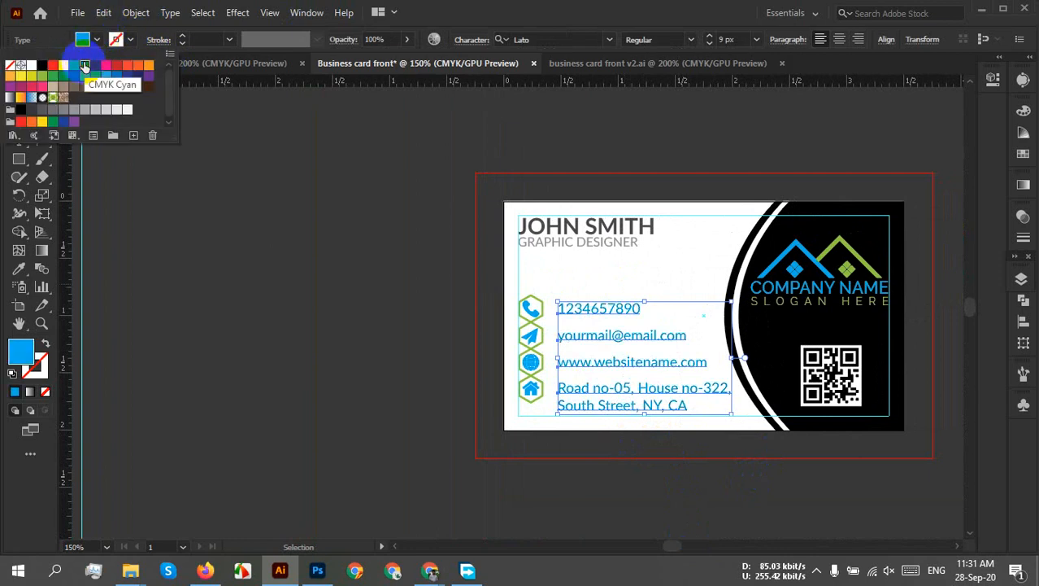
left_click(42, 76)
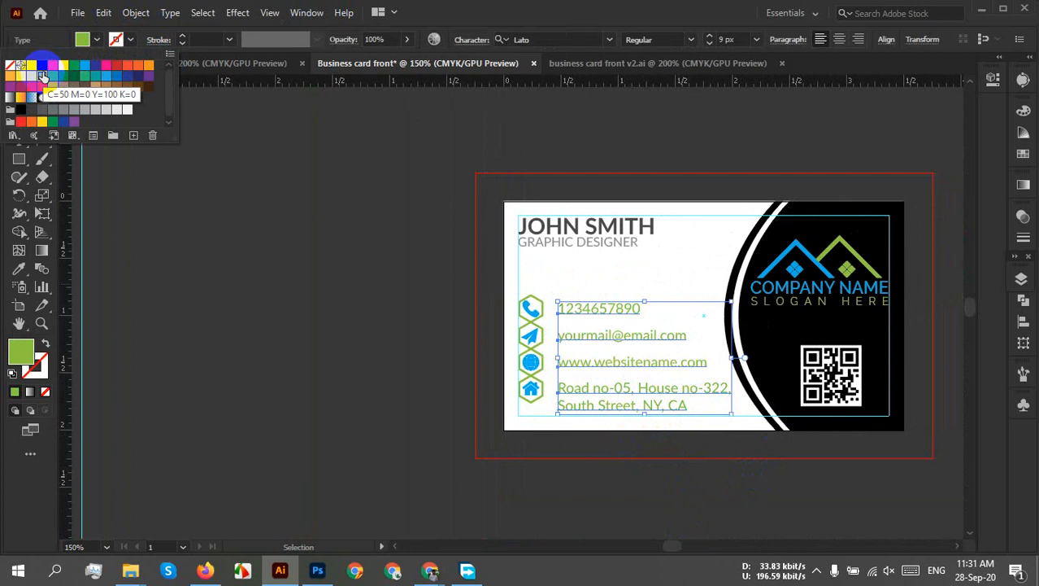
key("ctrl+z")
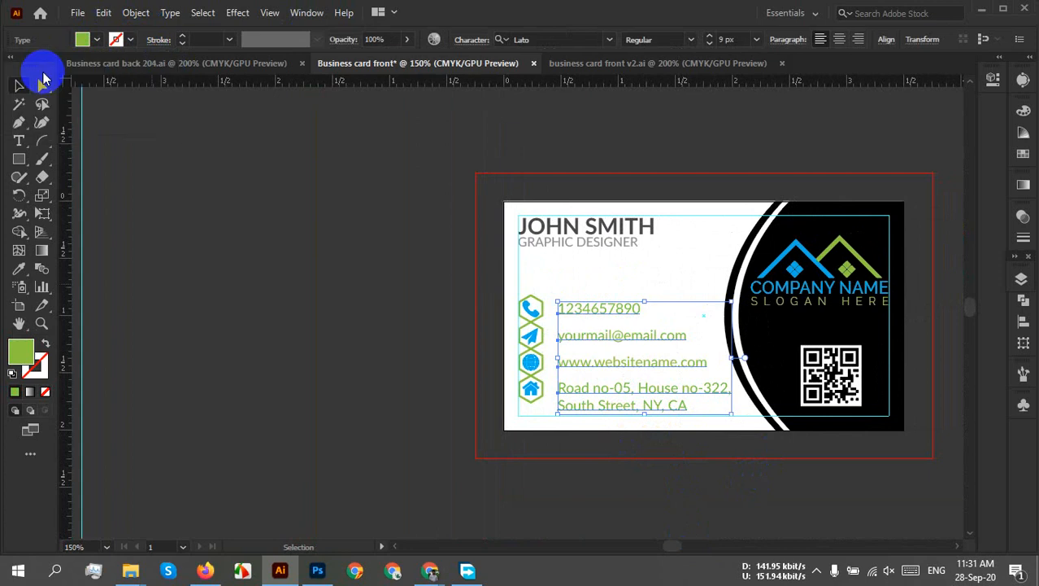
key("ctrl+z")
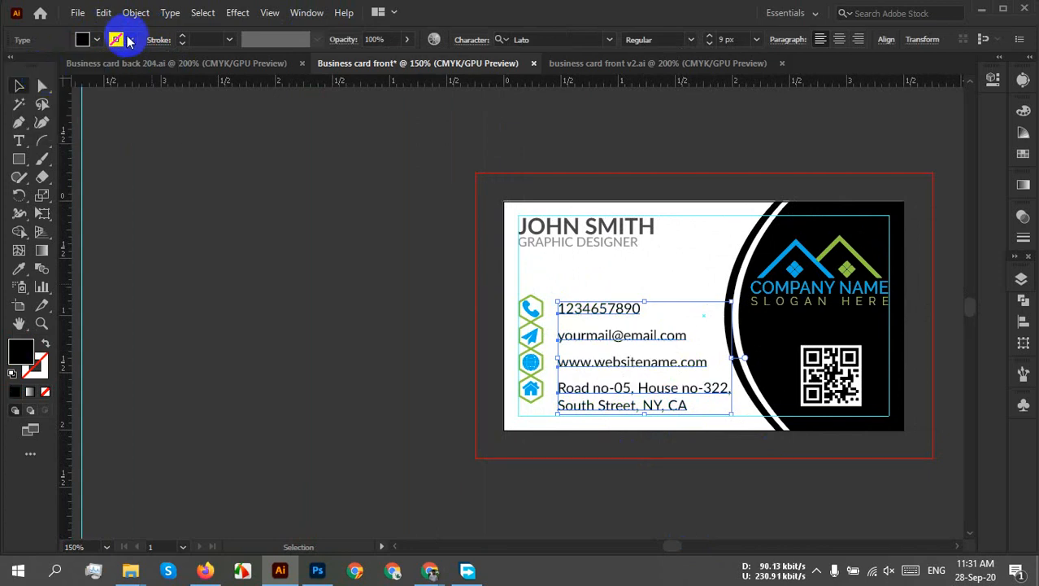
Lower the contact details text opacity to 85%
left_click(405, 40)
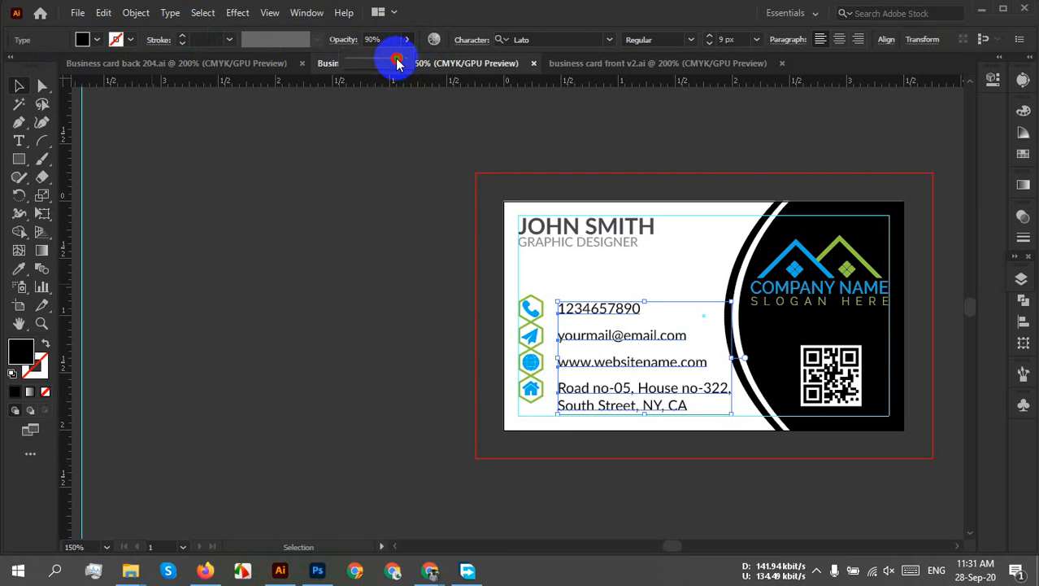
left_click_drag(394, 58, 393, 57)
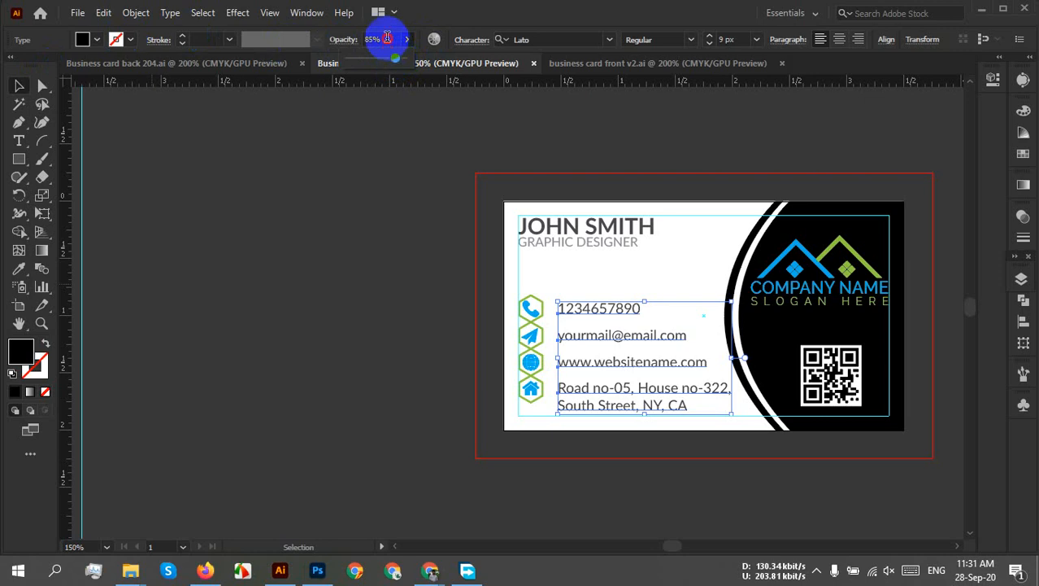
left_click(387, 38)
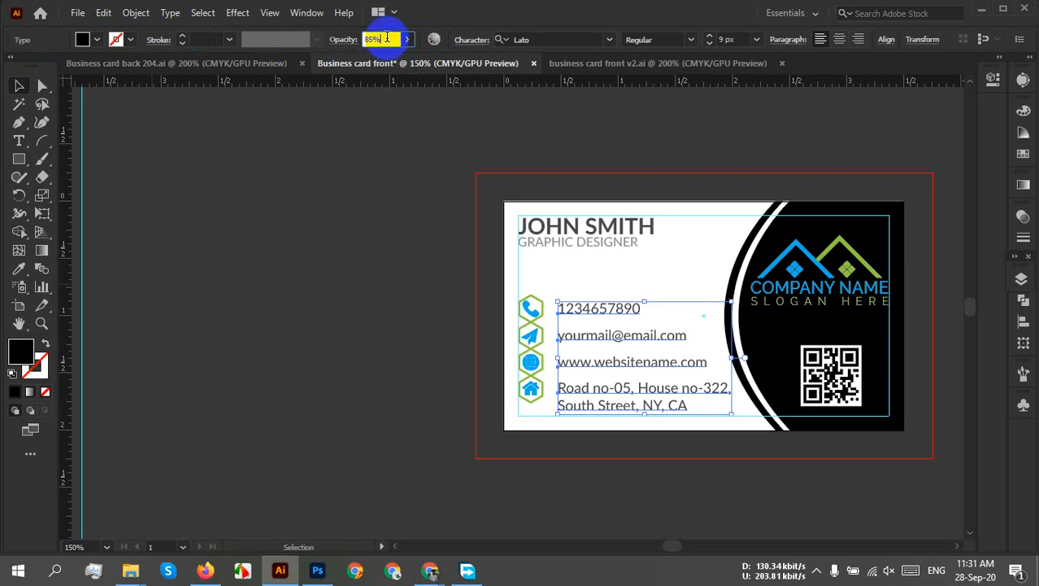
left_click(677, 249)
scroll(541, 413, "up", 5)
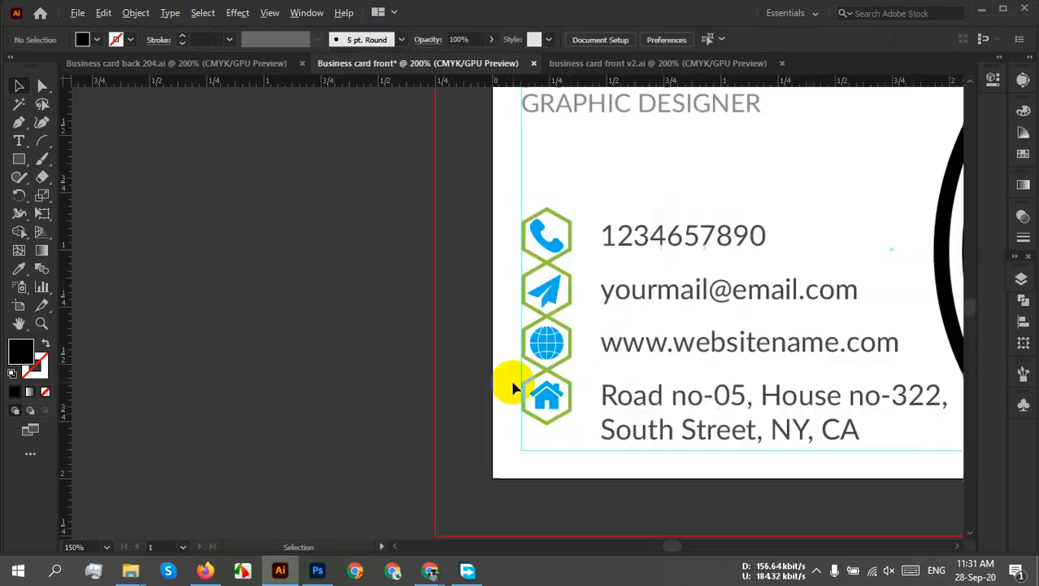
Ungroup the column of contact icons
left_click(597, 433)
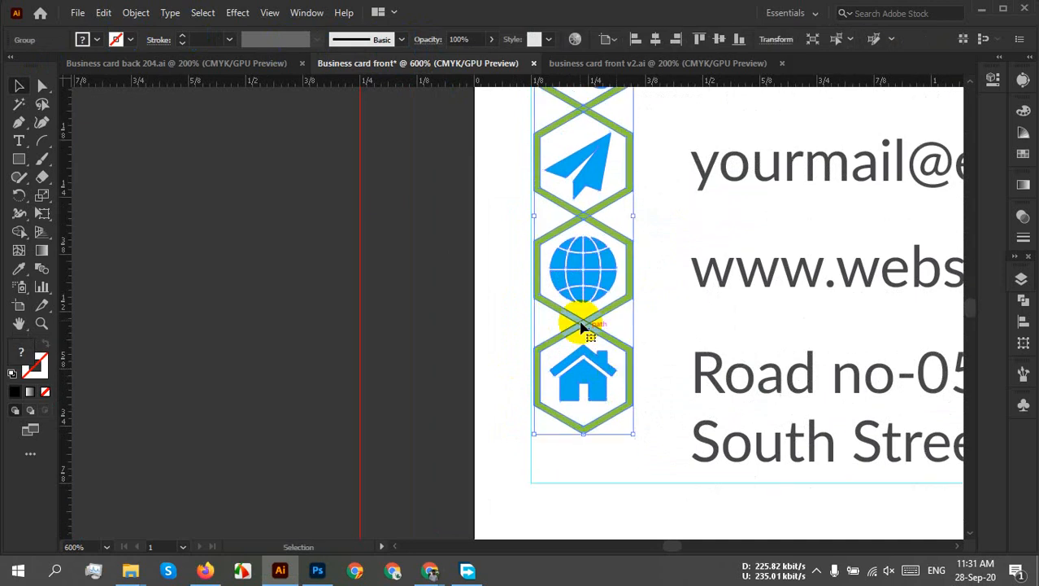
scroll(663, 260, "up", 3)
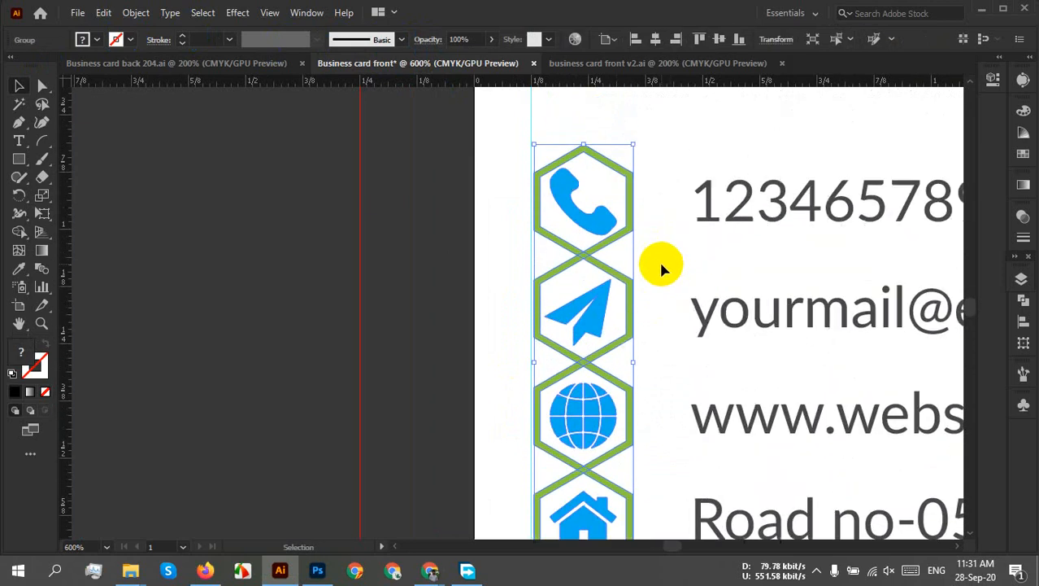
right_click(579, 219)
left_click(643, 344)
left_click(414, 281)
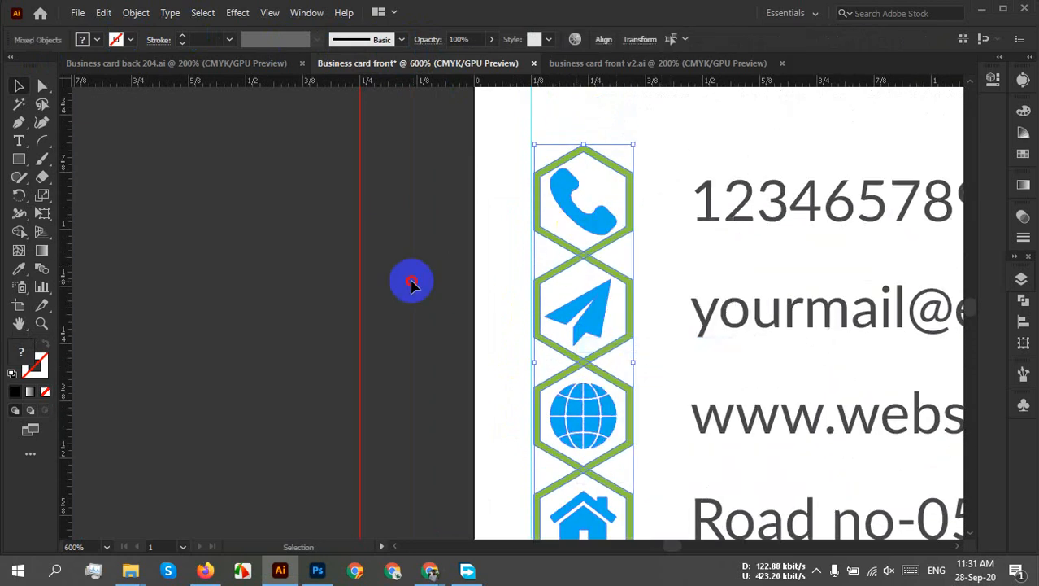
Fill the phone, paper-plane, globe and house icons black
left_click(606, 235)
left_click(599, 324, "shift")
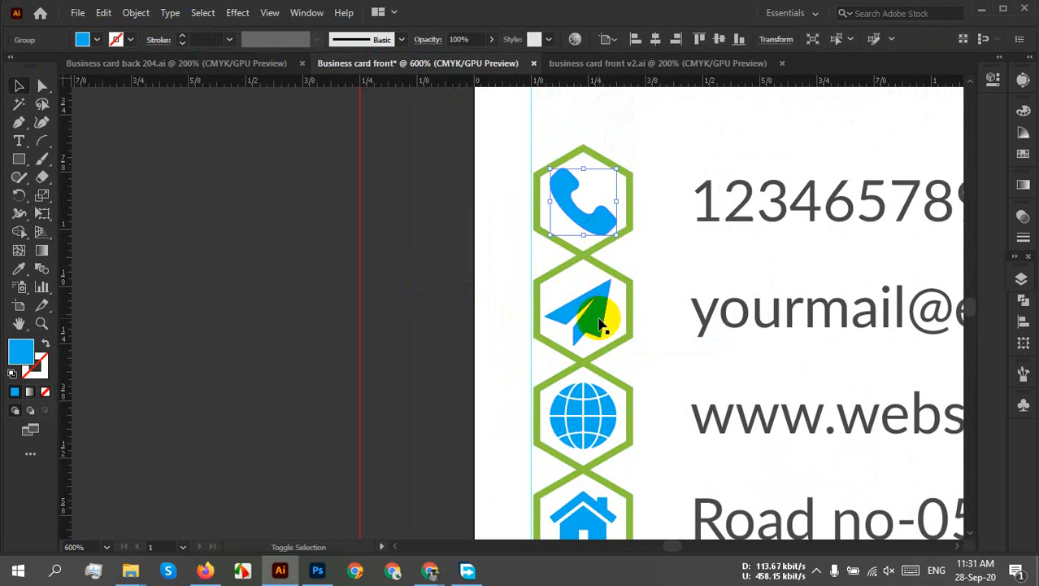
left_click(597, 415, "shift")
left_click(599, 543, "shift")
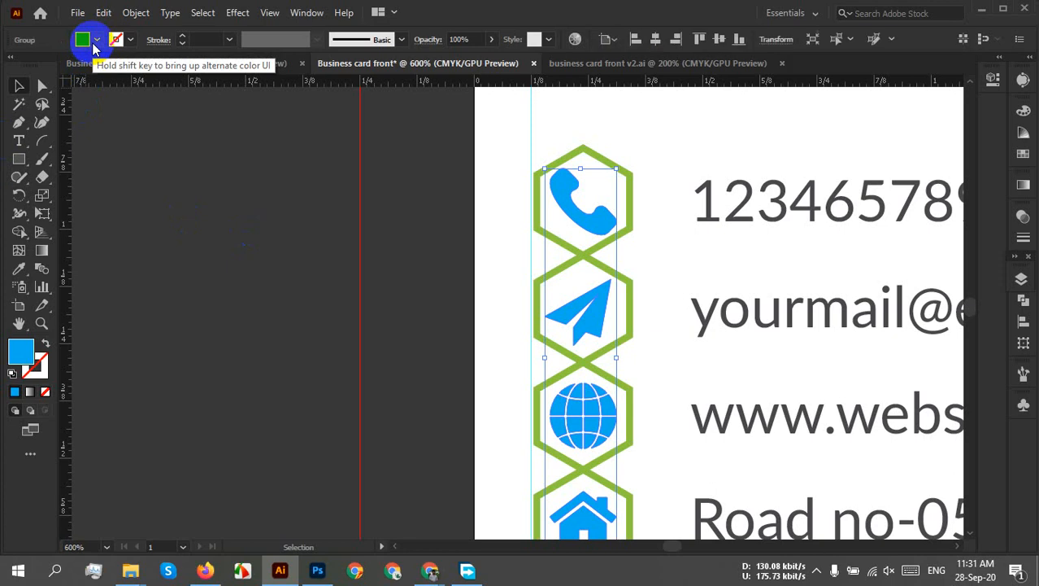
left_click(95, 41)
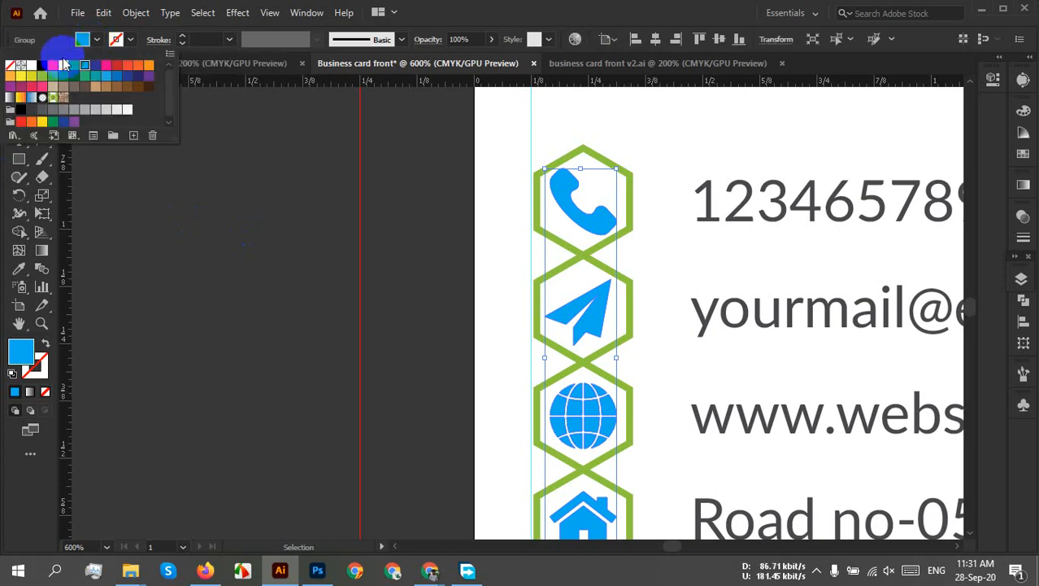
left_click(43, 71)
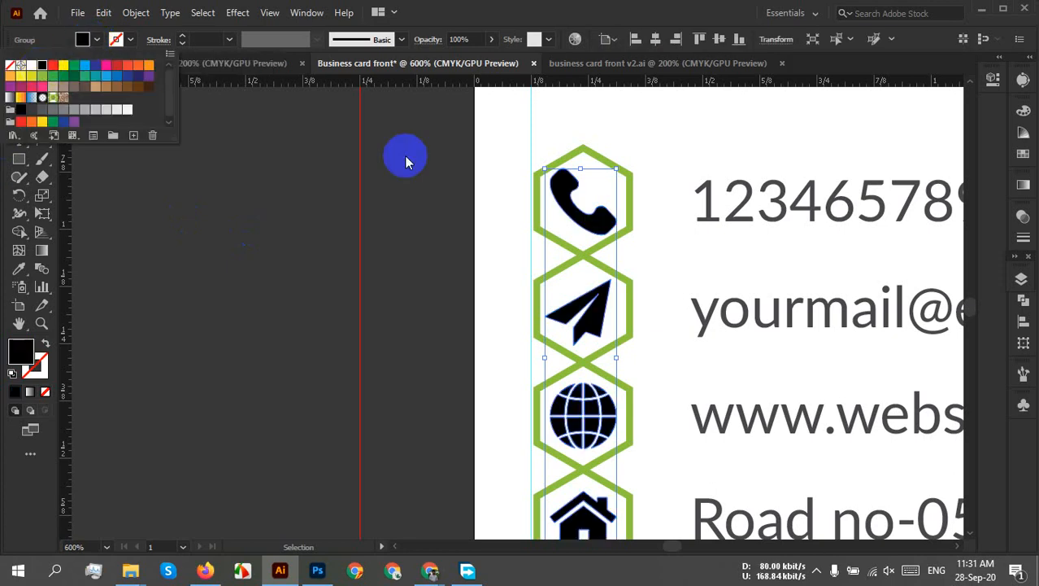
left_click(653, 143)
left_click(651, 159)
Make the hexagon frames around the contact icons black
scroll(651, 158, "down", 4)
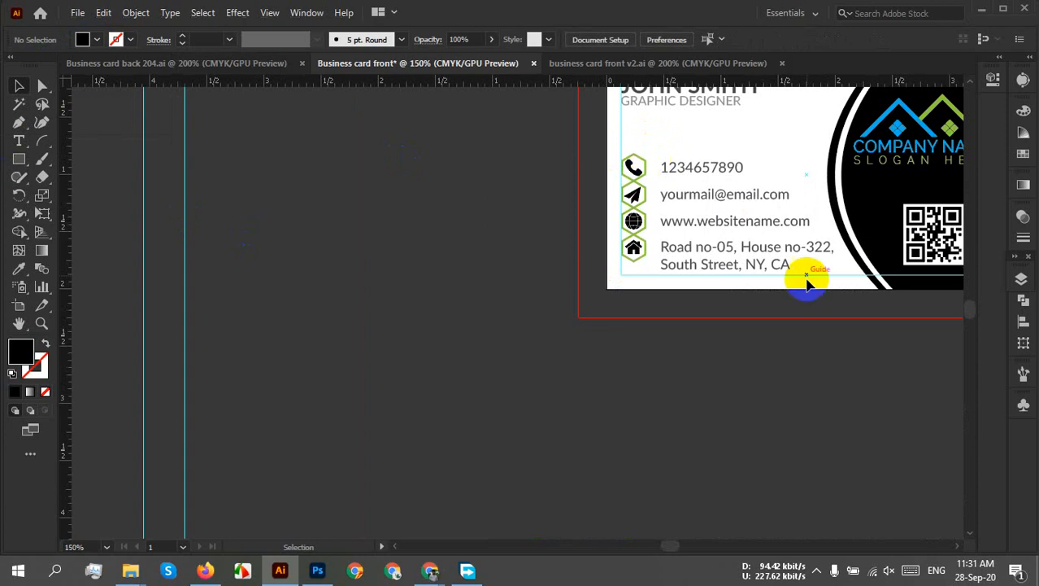
left_click_drag(731, 296, 715, 398)
scroll(647, 327, "up", 5)
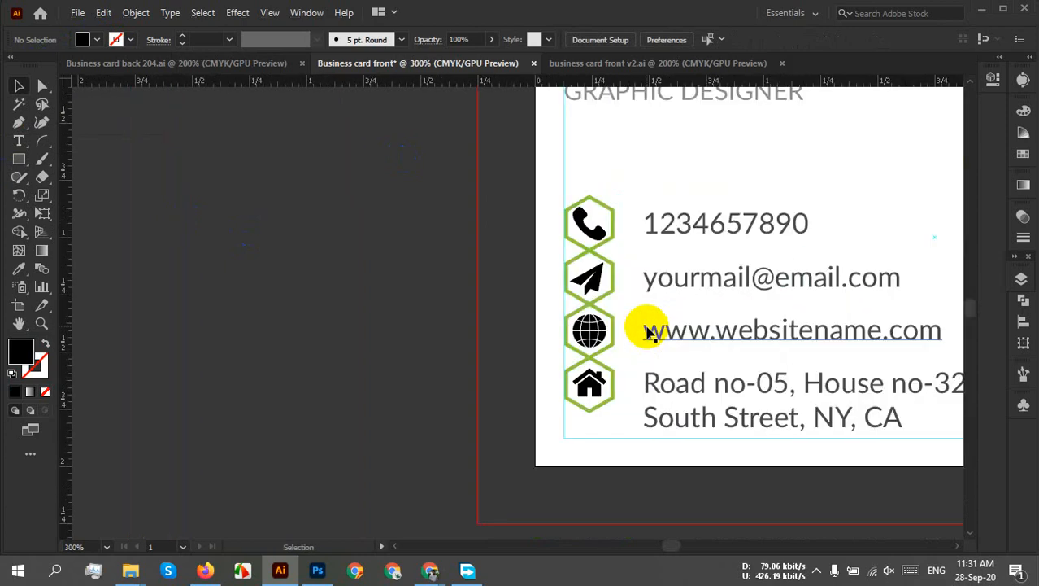
scroll(603, 290, "down", 2)
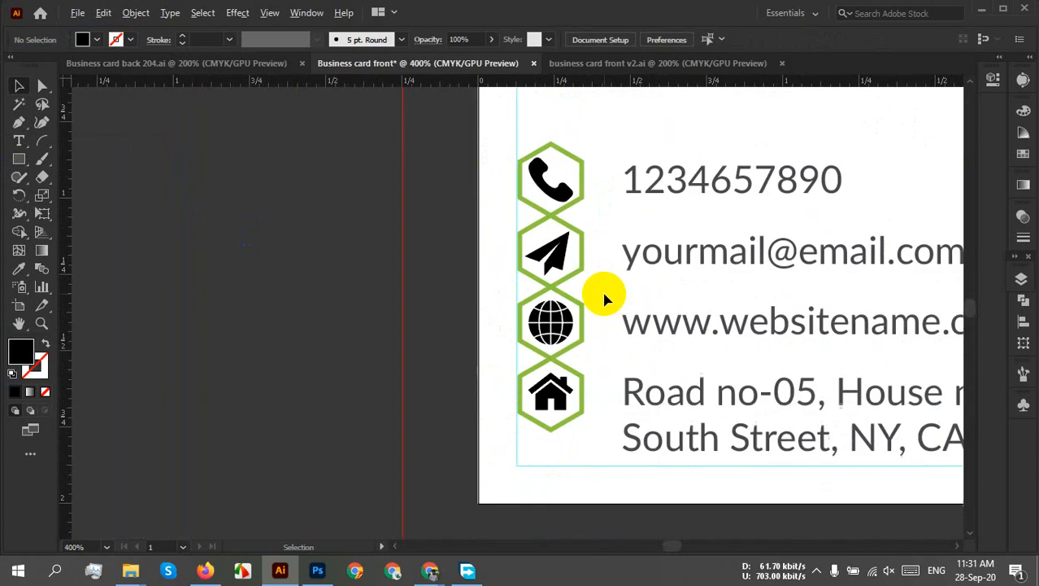
left_click(575, 194)
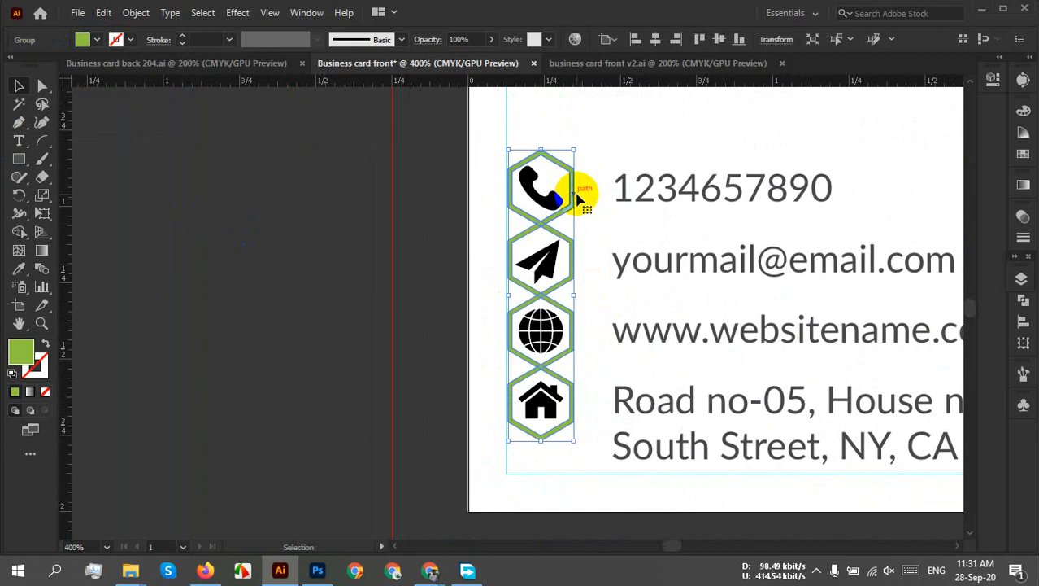
left_click(105, 39)
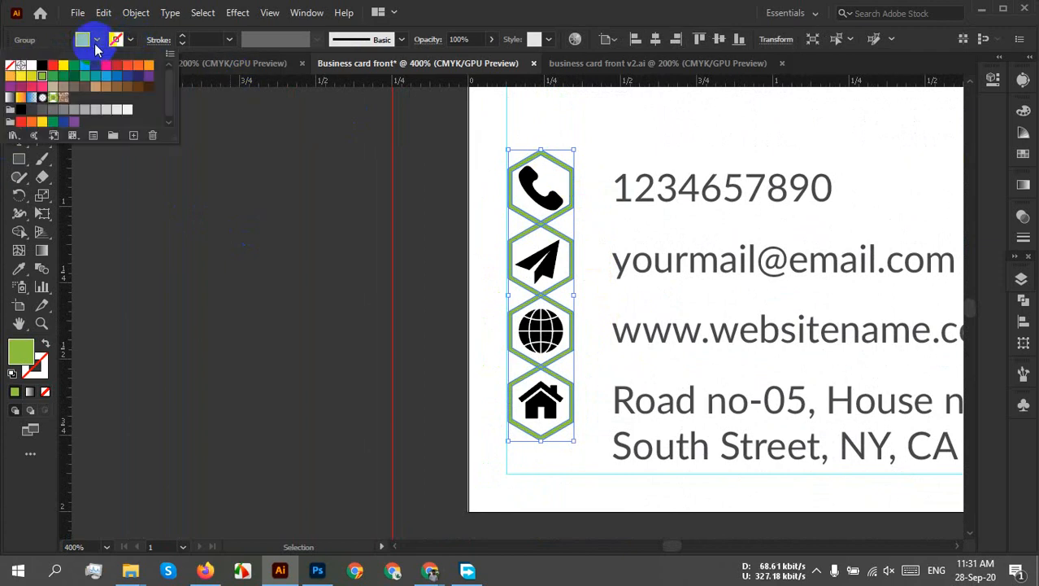
left_click(43, 66)
left_click_drag(44, 68, 513, 269)
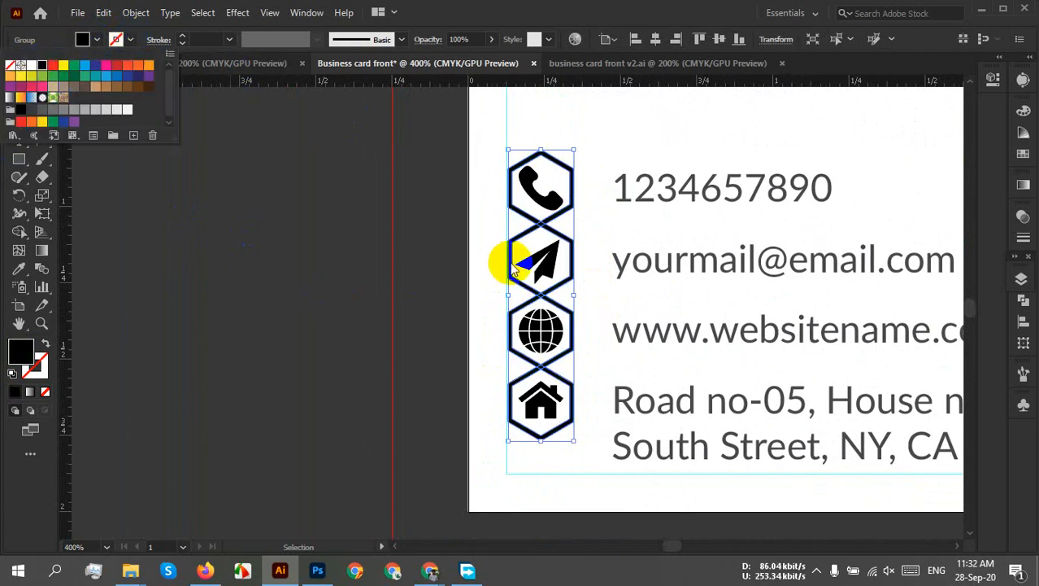
left_click(538, 272)
Fill the inner contact icons blue
left_click(547, 268)
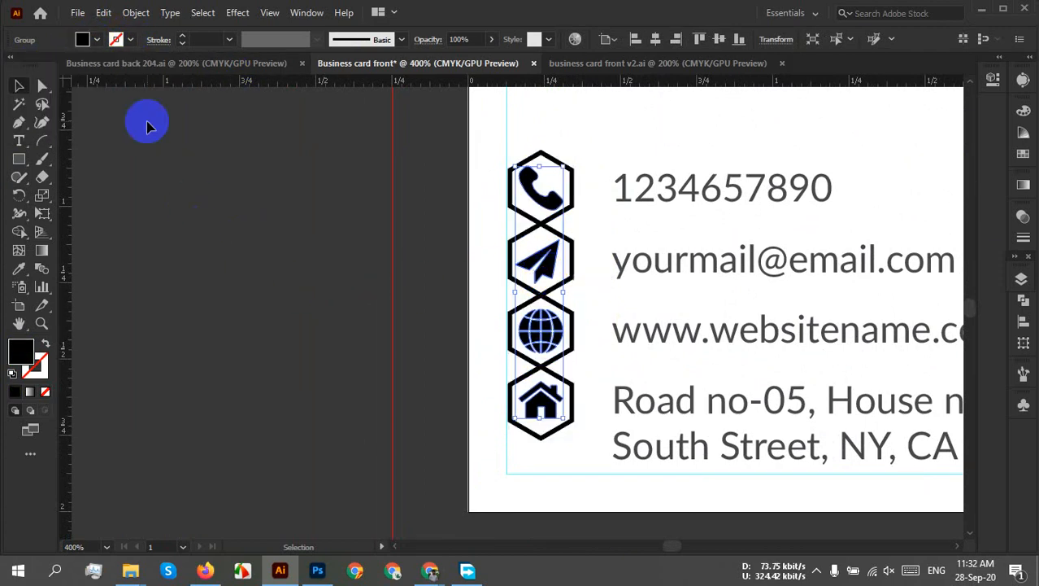
left_click(96, 39)
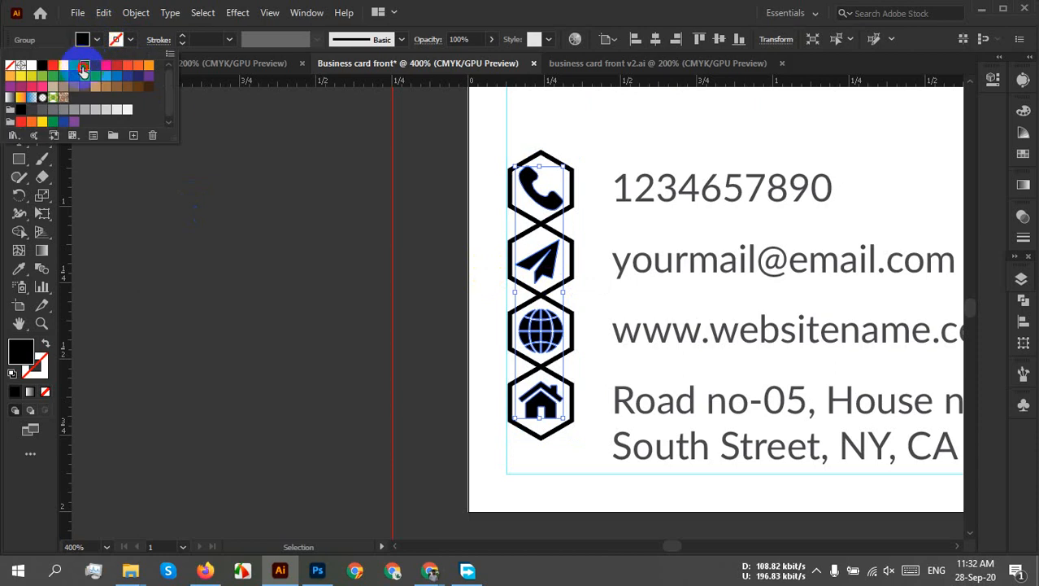
left_click(85, 64)
left_click(633, 122)
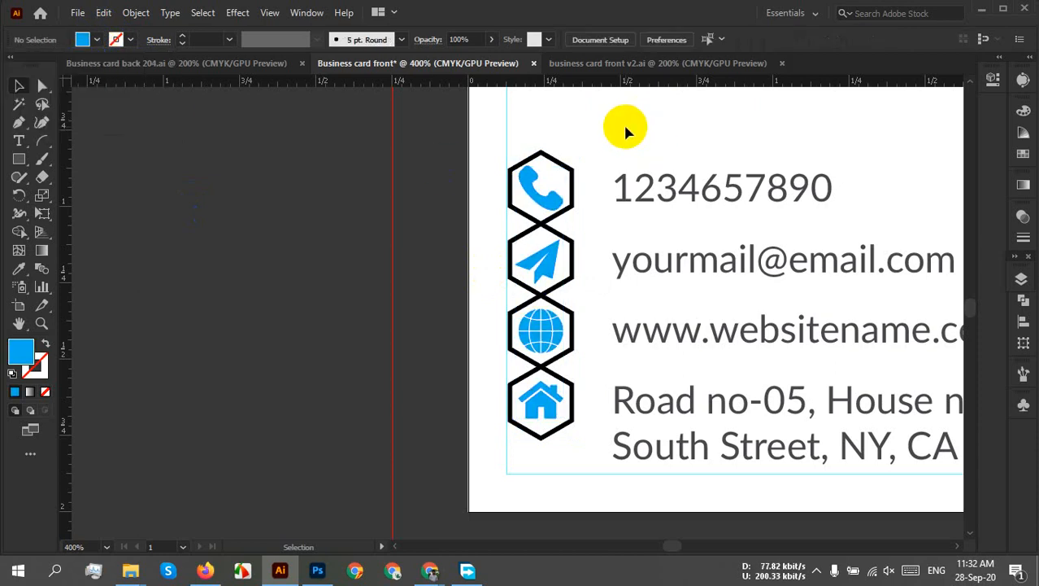
scroll(623, 122, "down", 3)
Undo the recent icon colour change and clear the selection
left_click_drag(672, 144, 680, 307)
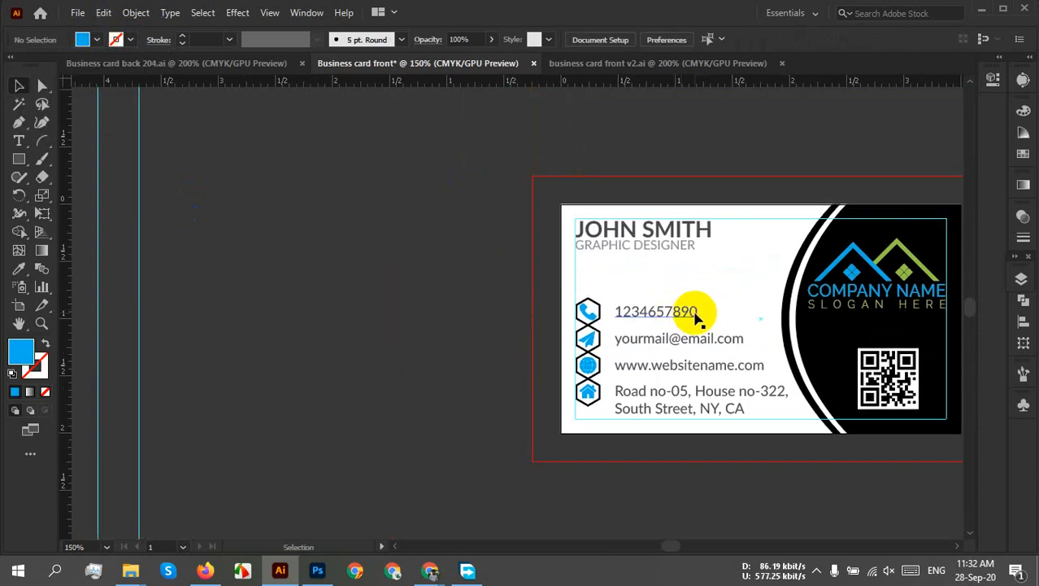
scroll(538, 299, "up", 2)
left_click_drag(727, 256, 593, 244)
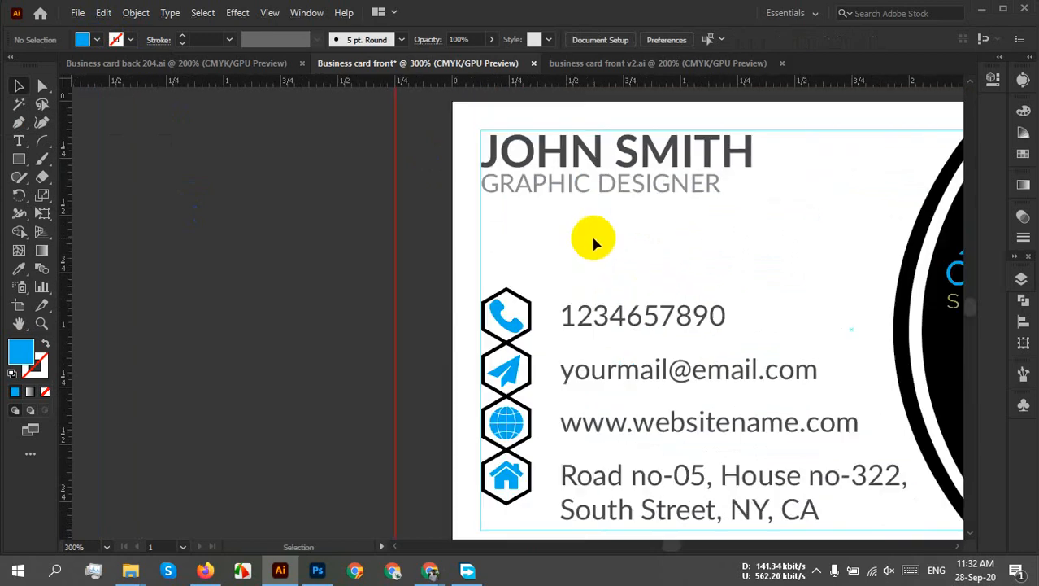
key("ctrl+z")
key("ctrl+z")
left_click(573, 265)
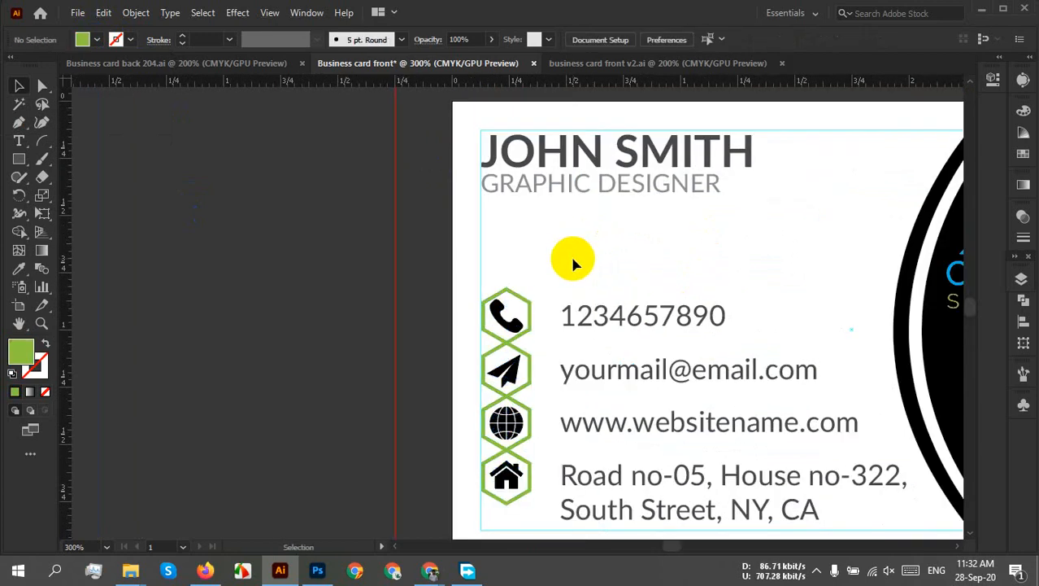
scroll(572, 267, "down", 3)
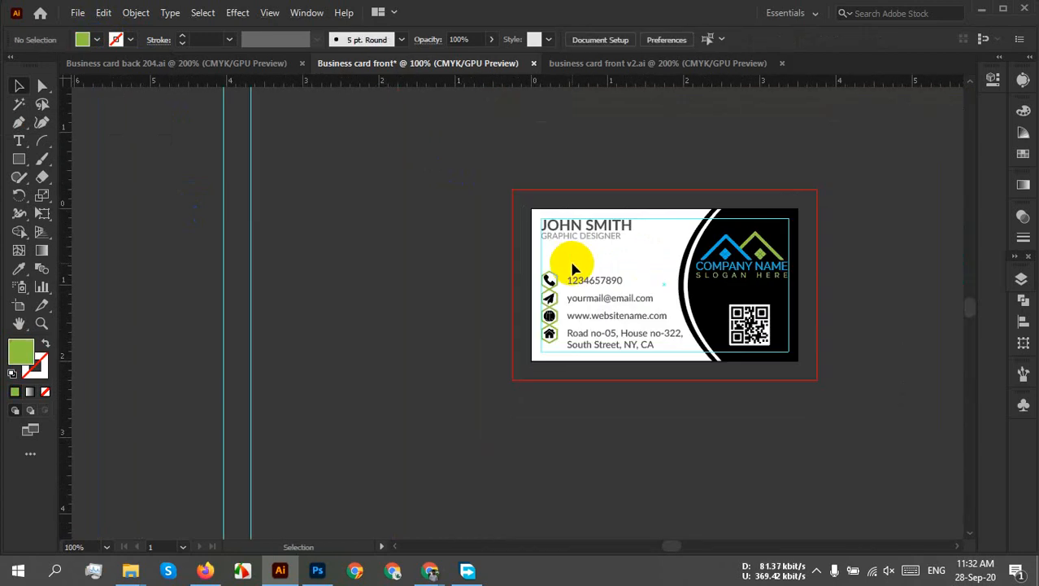
scroll(574, 268, "up", 2)
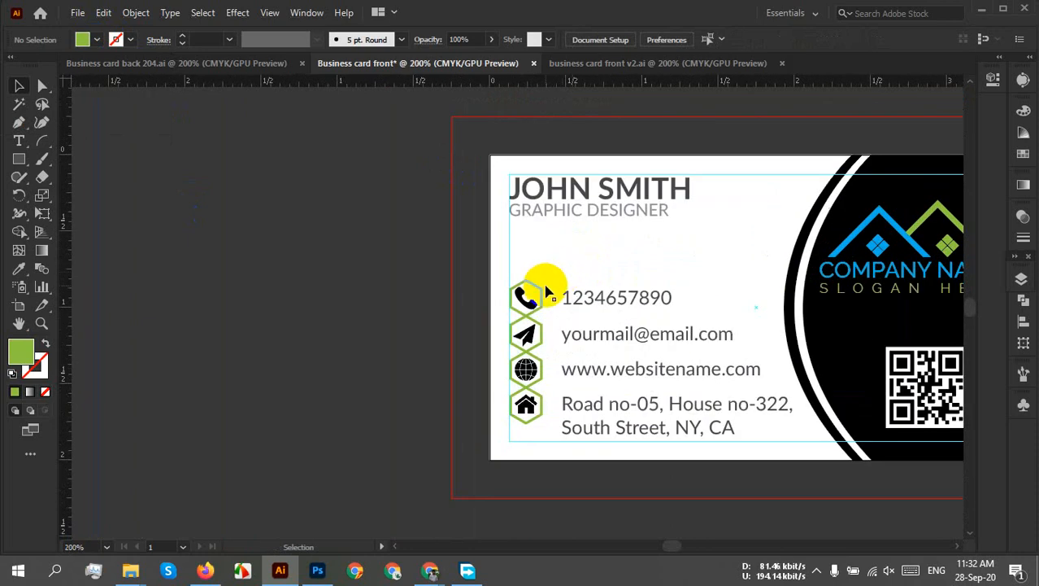
Fill the black icons inside the hexagons with C=50 M=0 Y=100 K=0 green
left_click_drag(540, 285, 545, 291)
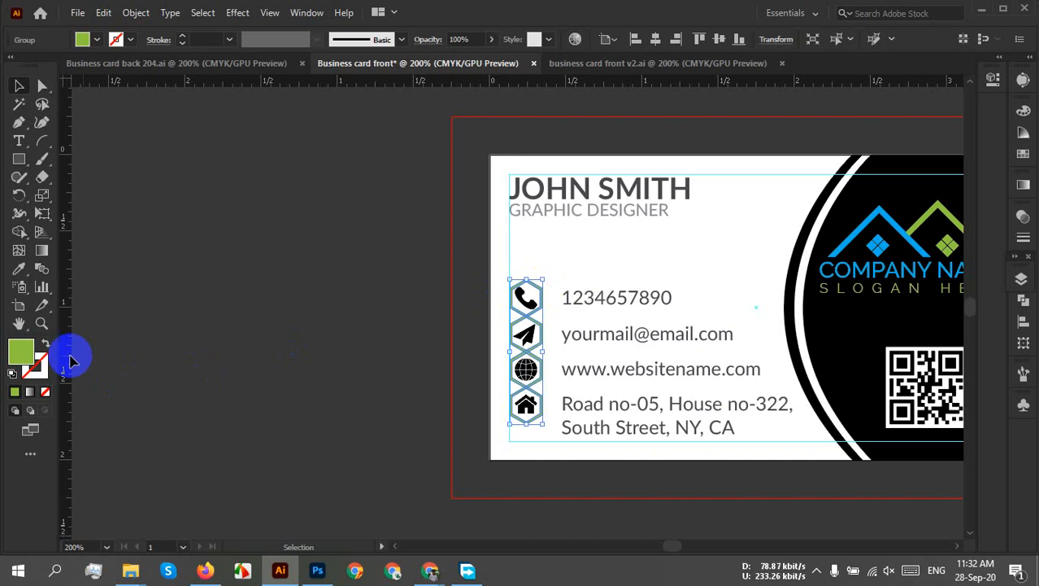
scroll(550, 337, "up", 3)
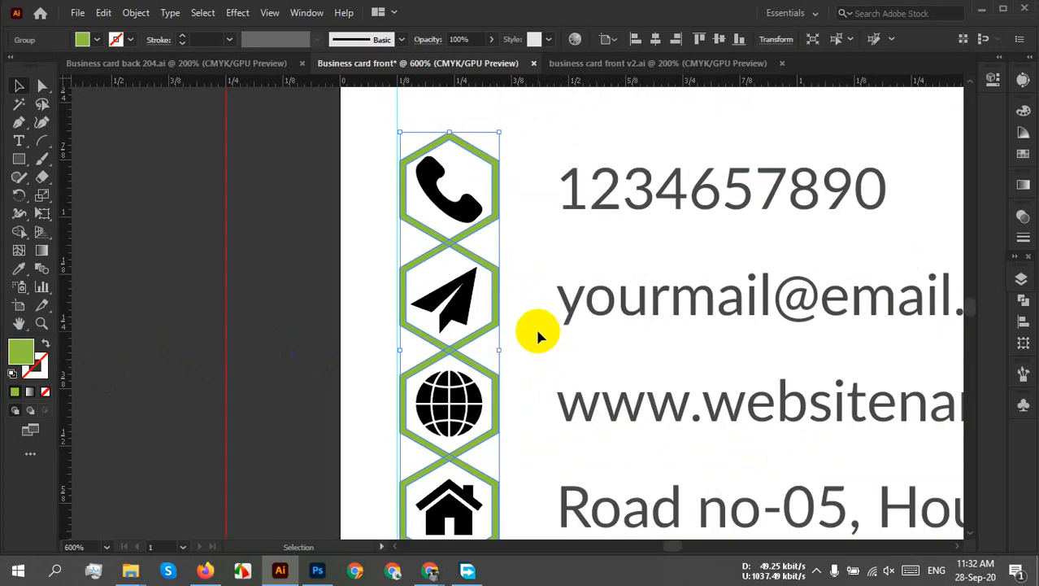
left_click_drag(530, 298, 523, 344)
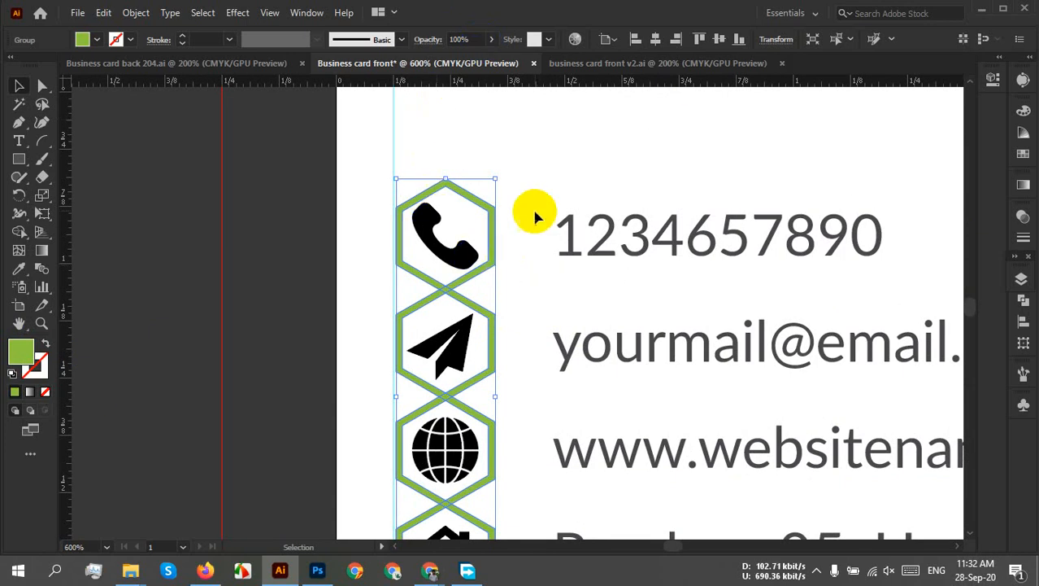
left_click(512, 225)
left_click(462, 262)
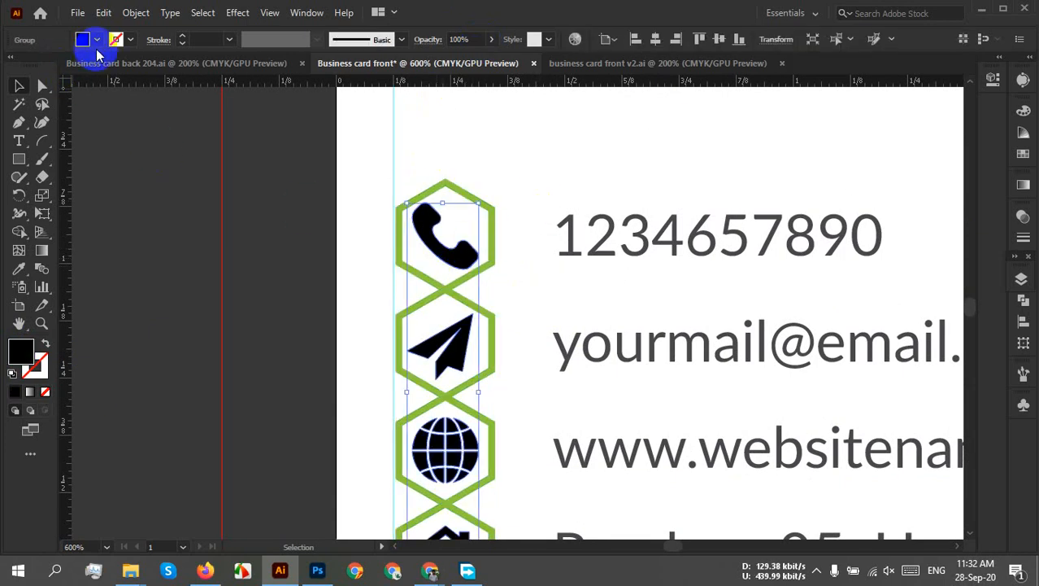
left_click(97, 40)
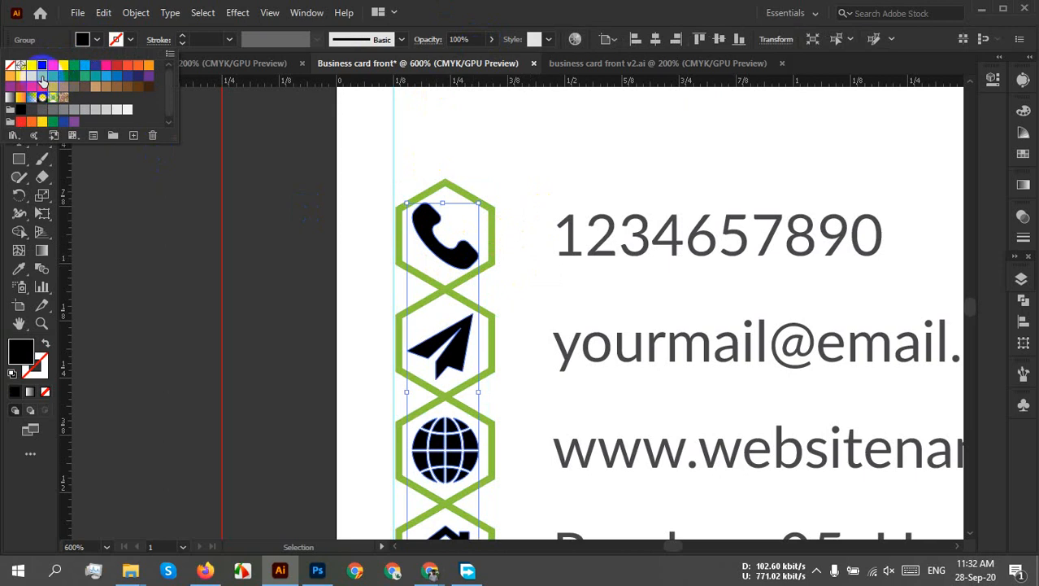
left_click(42, 77)
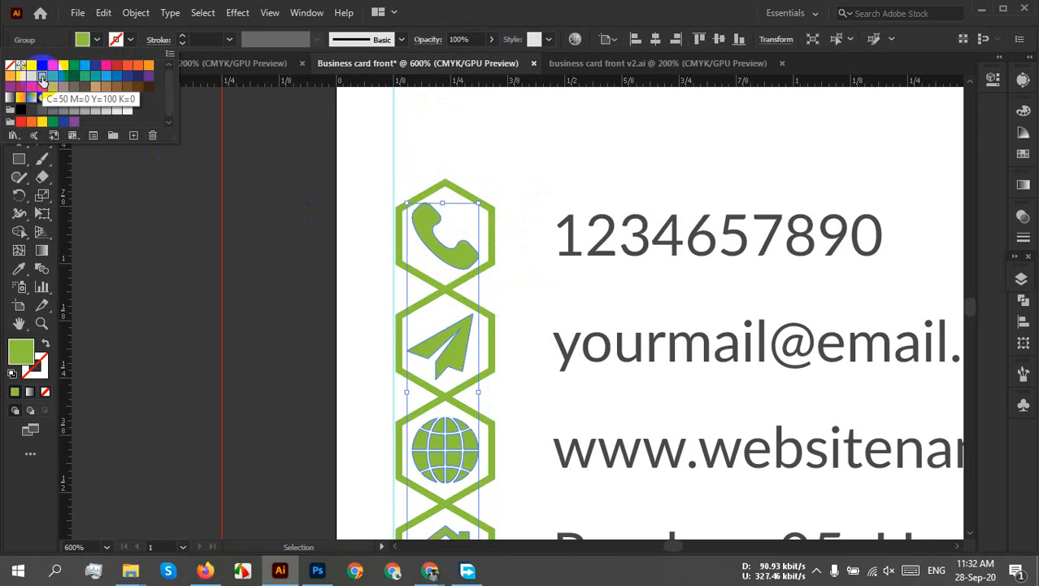
left_click(543, 140)
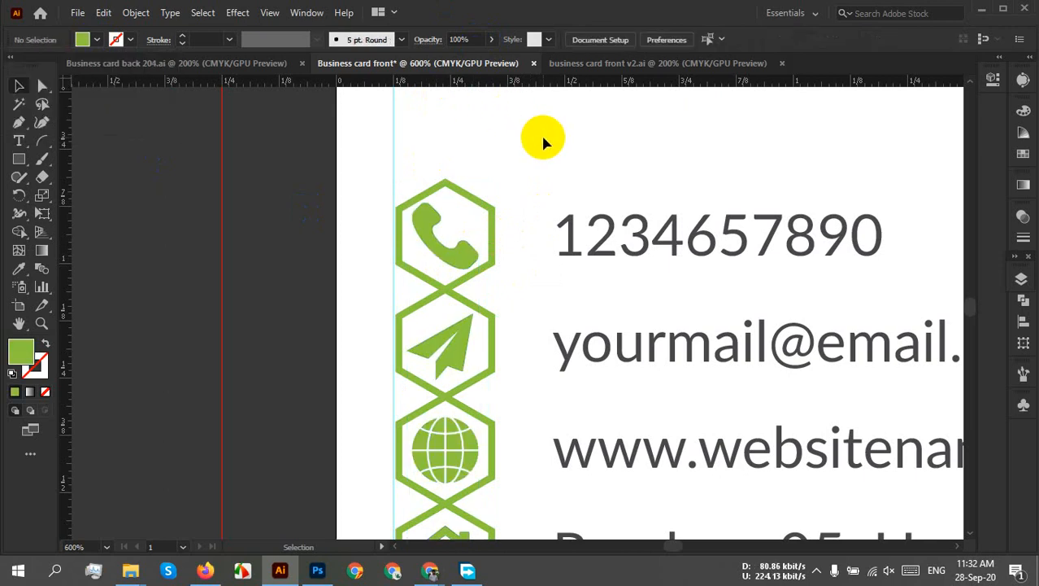
scroll(543, 141, "down", 4)
scroll(566, 244, "up", 2)
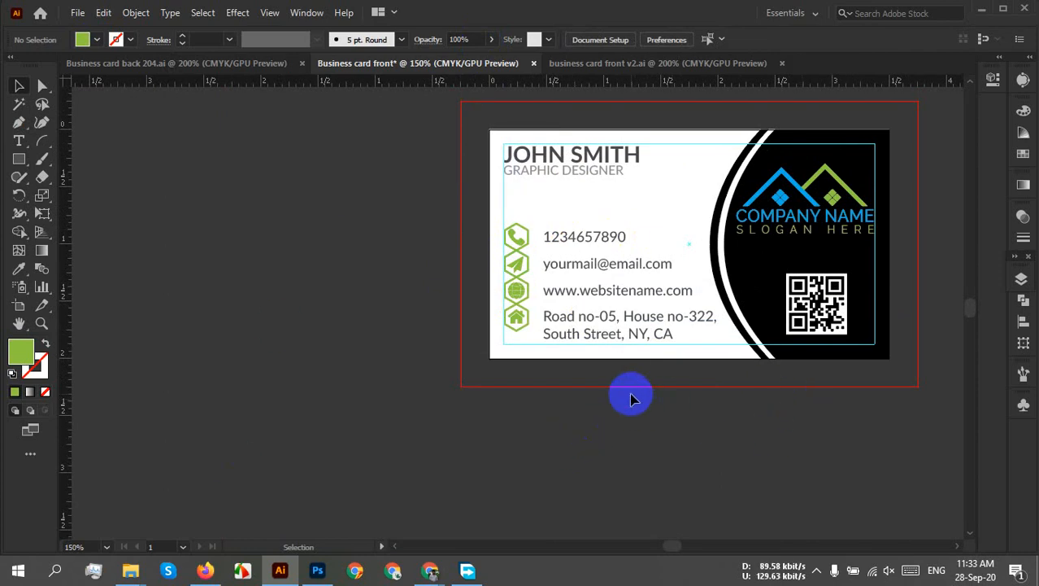
scroll(623, 350, "up", 2)
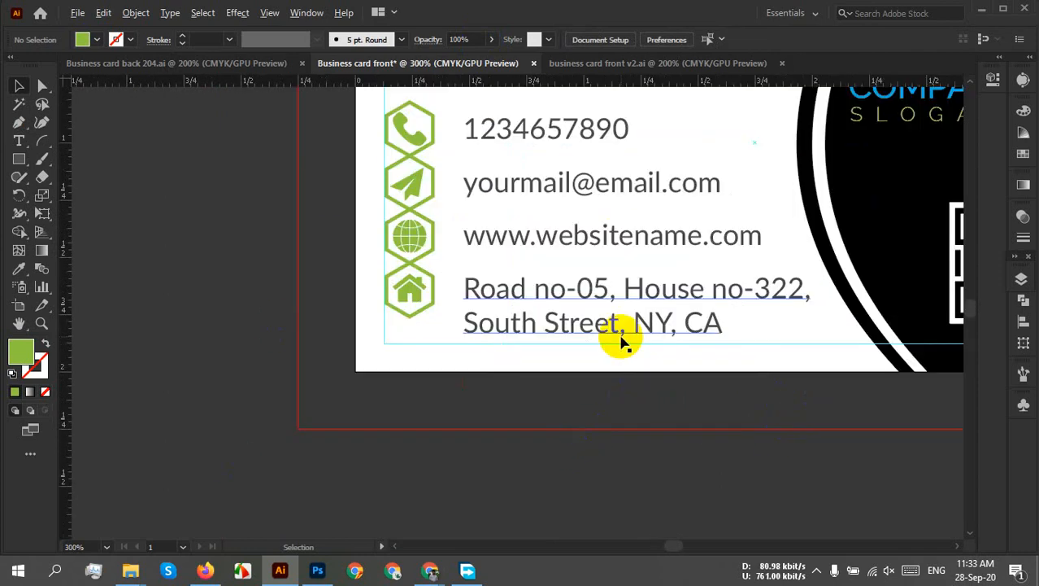
scroll(623, 345, "down", 1)
left_click_drag(647, 200, 643, 265)
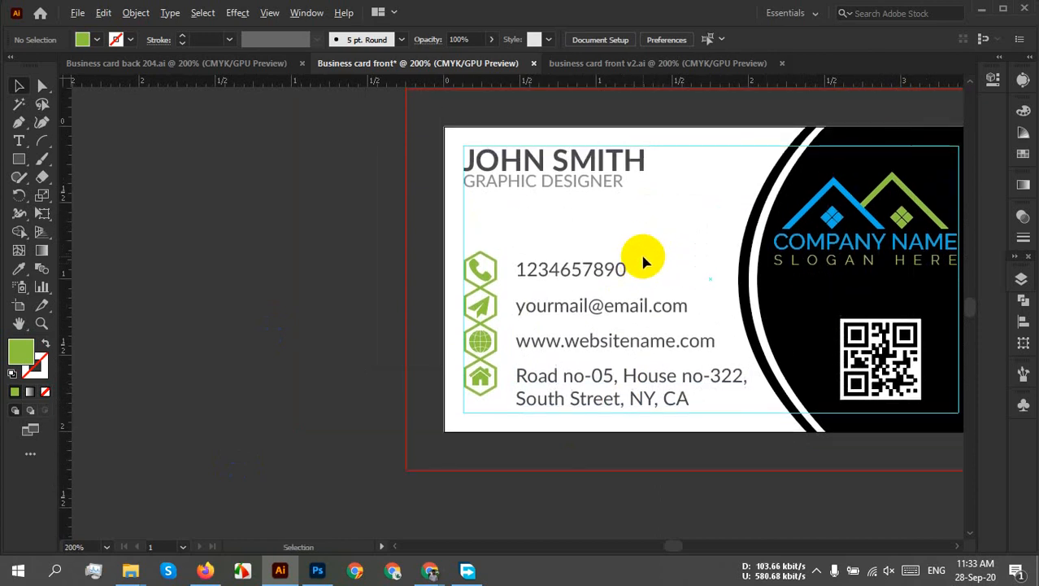
scroll(643, 257, "up", 3)
left_click(533, 354)
scroll(705, 296, "down", 4)
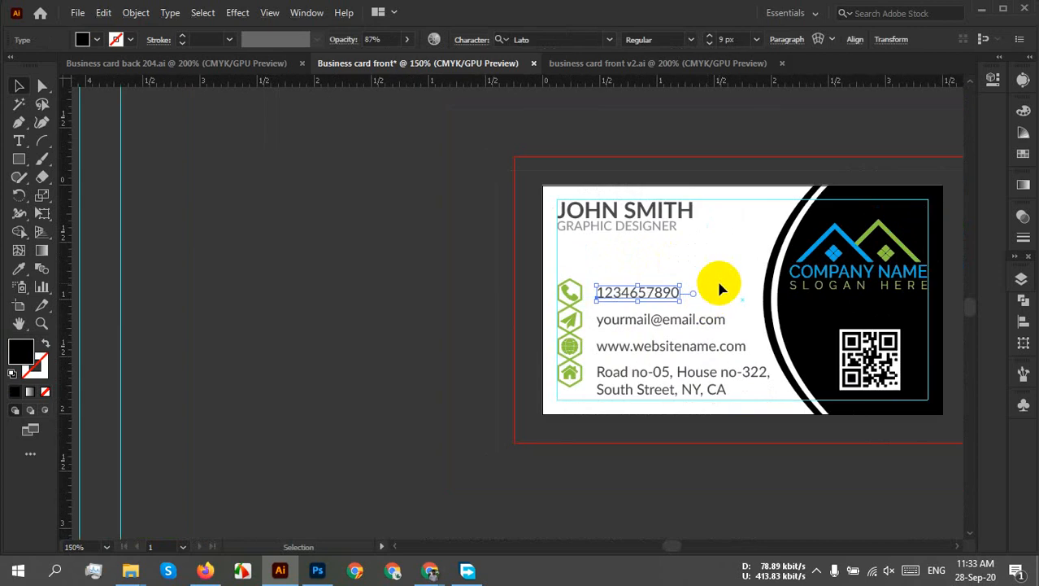
left_click_drag(720, 289, 638, 302)
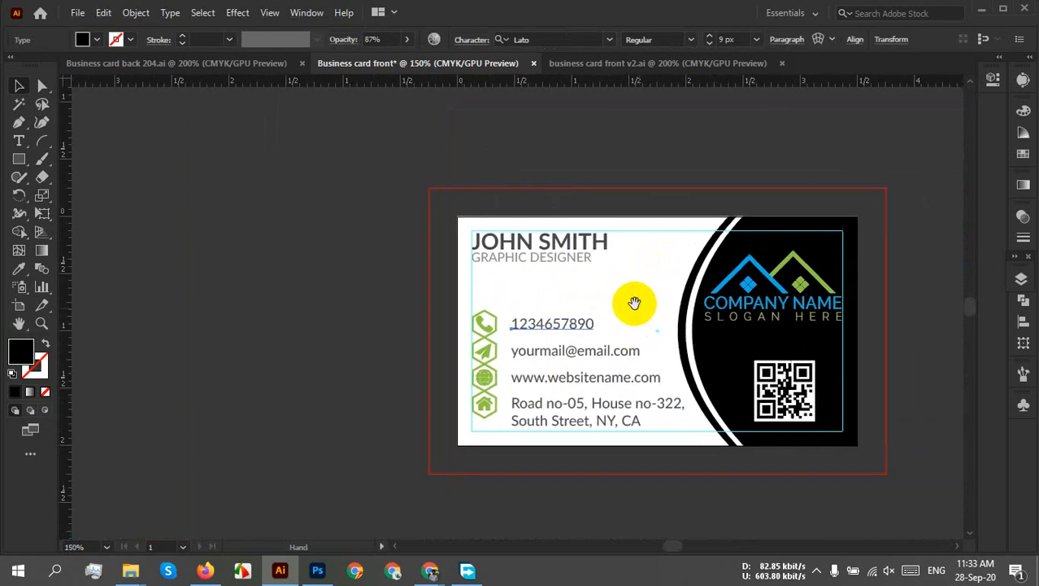
left_click(651, 132)
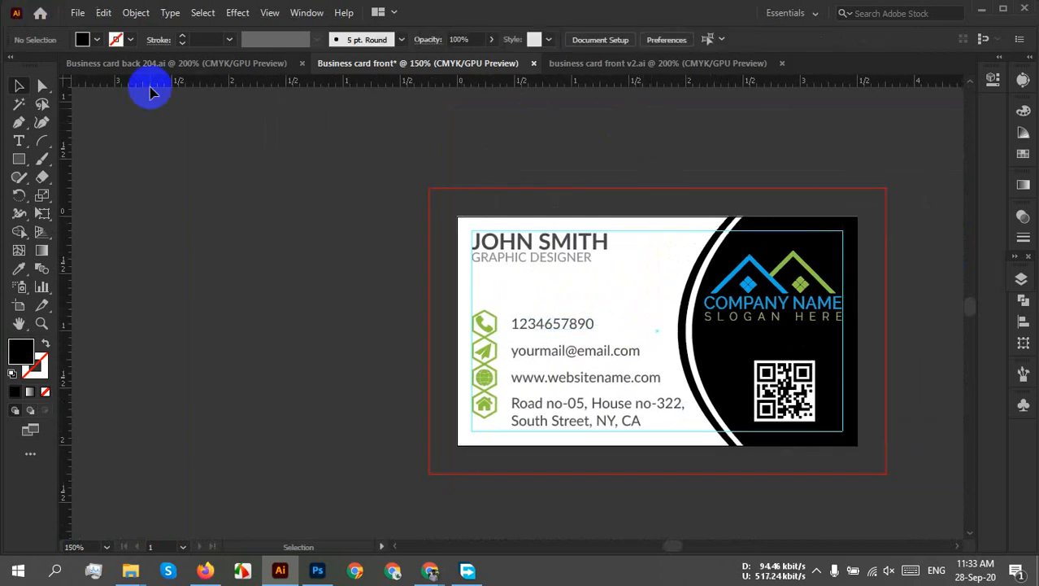
Save the card as Business card front with default Illustrator options
key("ctrl+s")
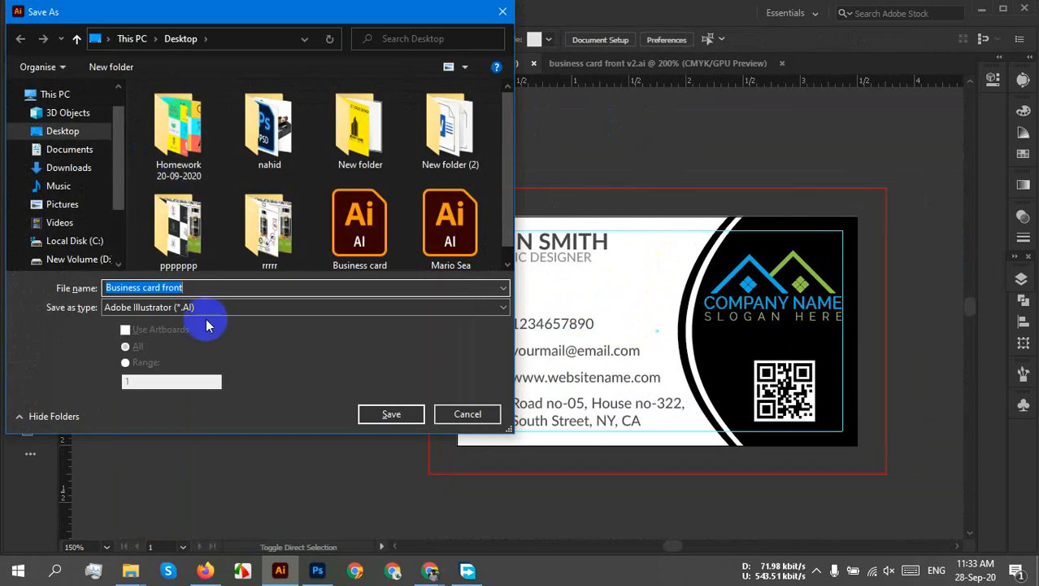
left_click(391, 414)
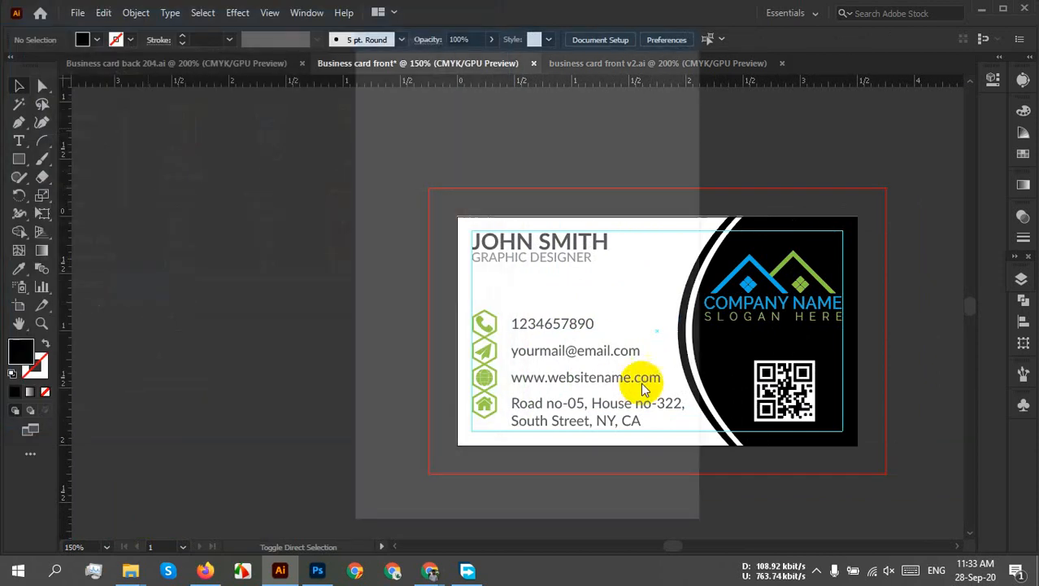
left_click(581, 499)
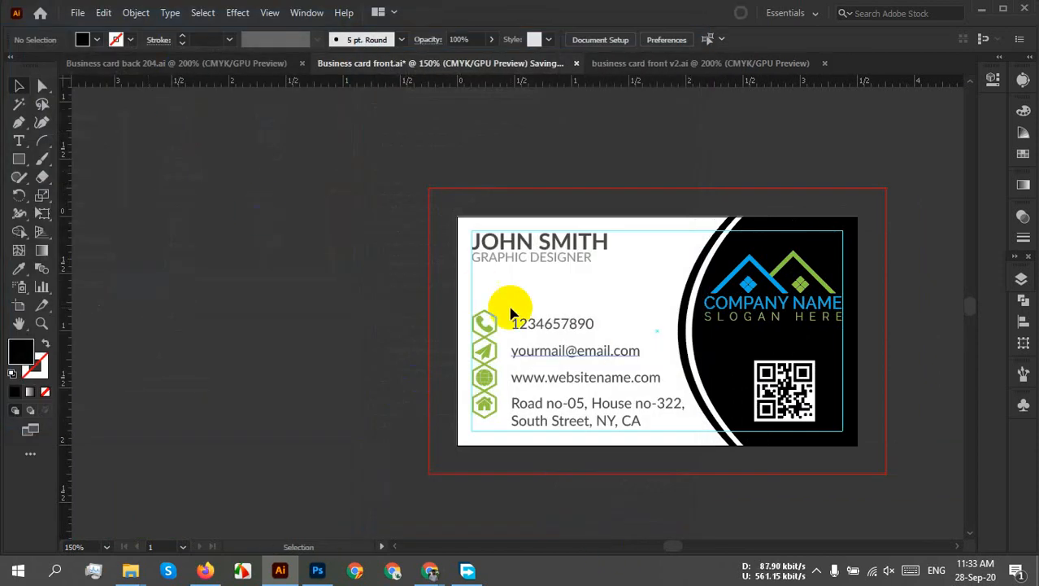
Export Business card front to the Desktop as a PNG with default options
left_click(90, 14)
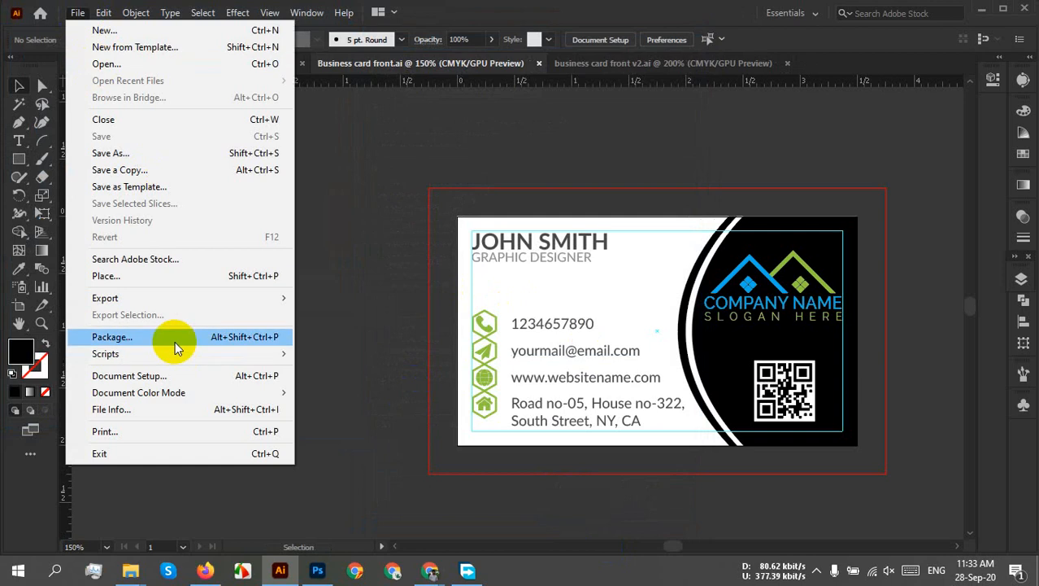
mouse_move(148, 298)
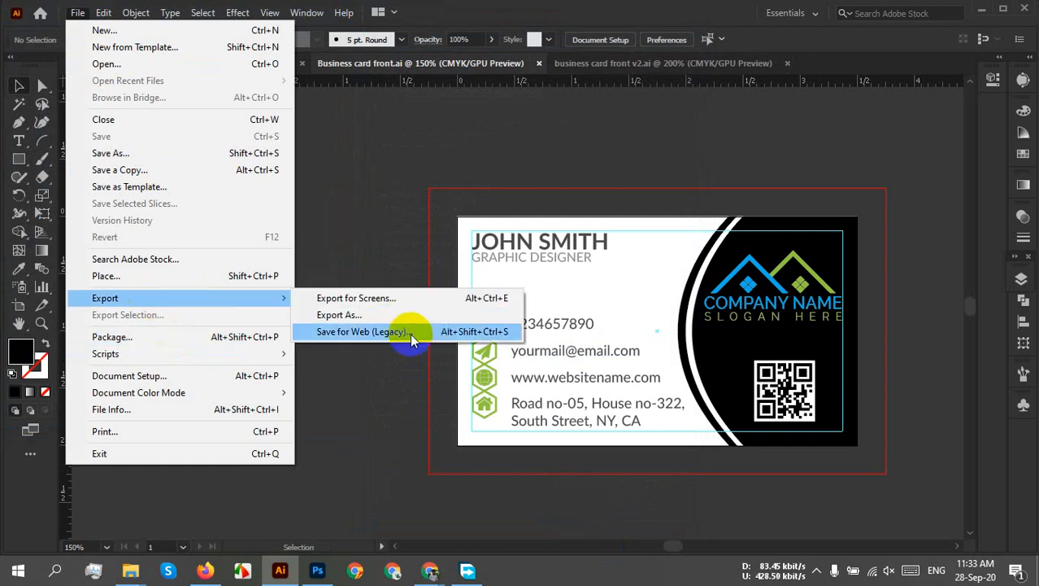
left_click(339, 315)
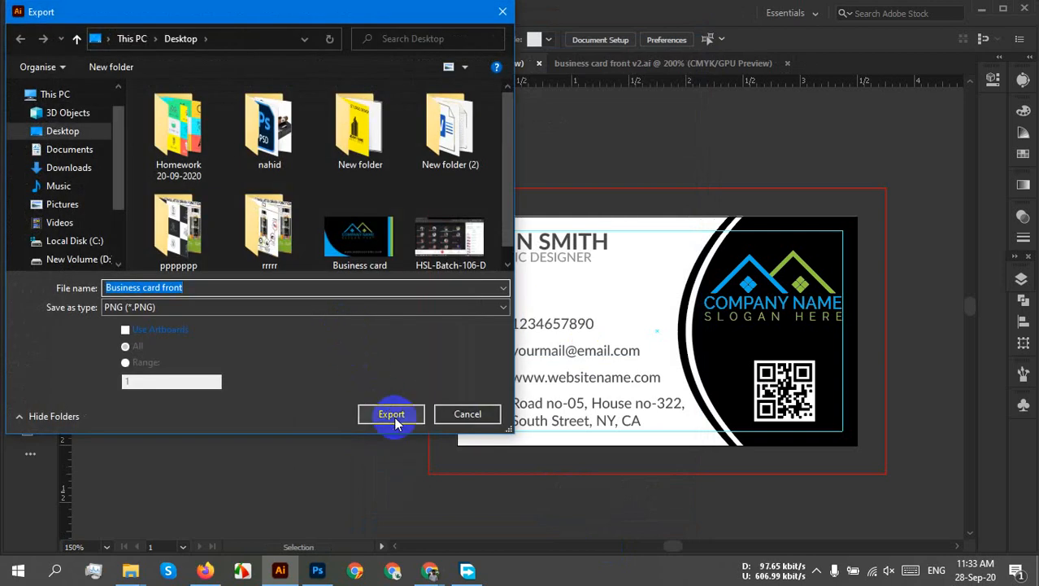
left_click(392, 416)
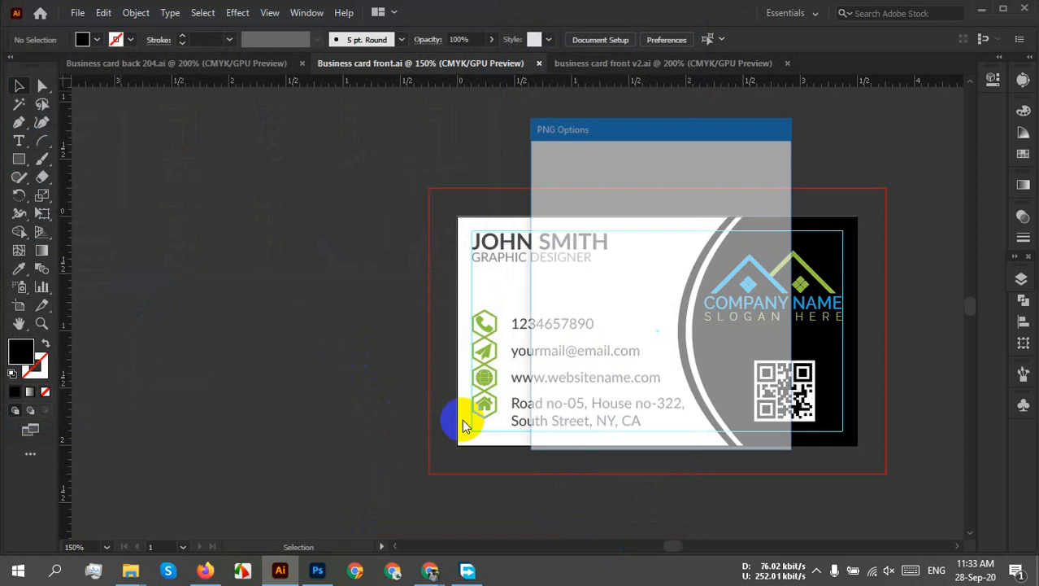
left_click(676, 421)
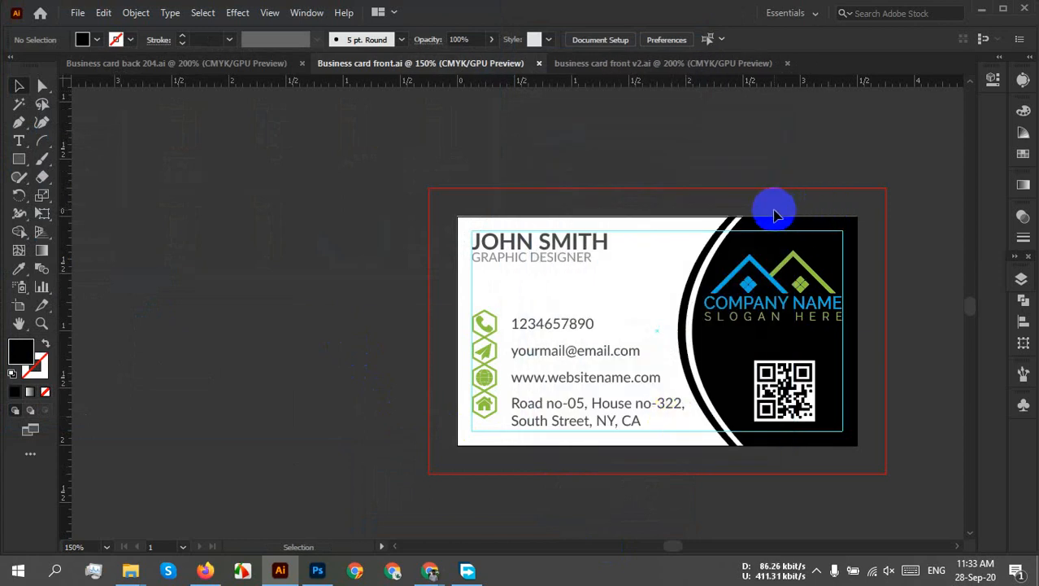
left_click(142, 569)
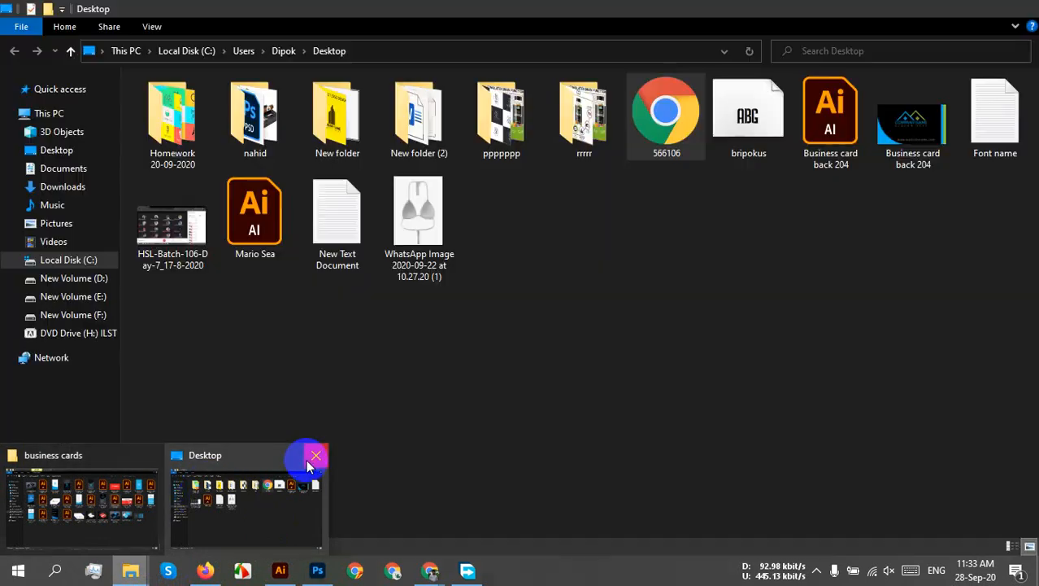
Open Business card Mock up black 1 from E:\Work\Mockup in Photoshop
left_click(307, 457)
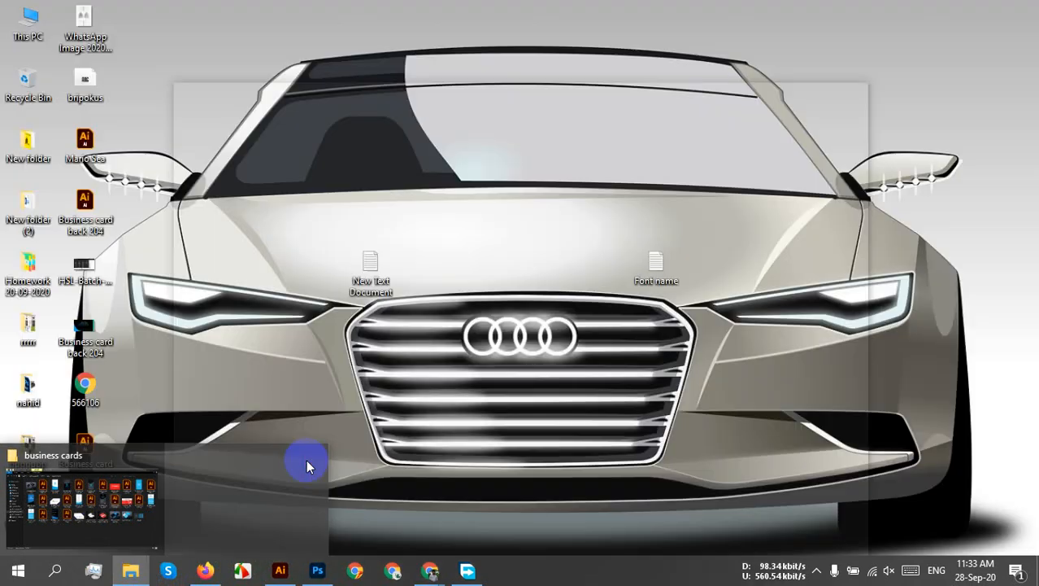
left_click(122, 497)
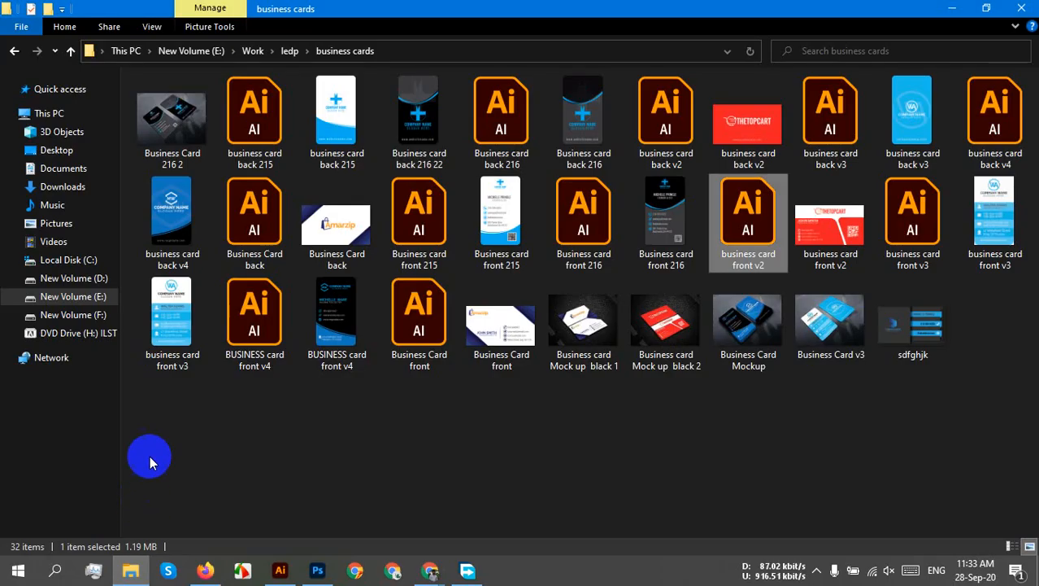
left_click(112, 298)
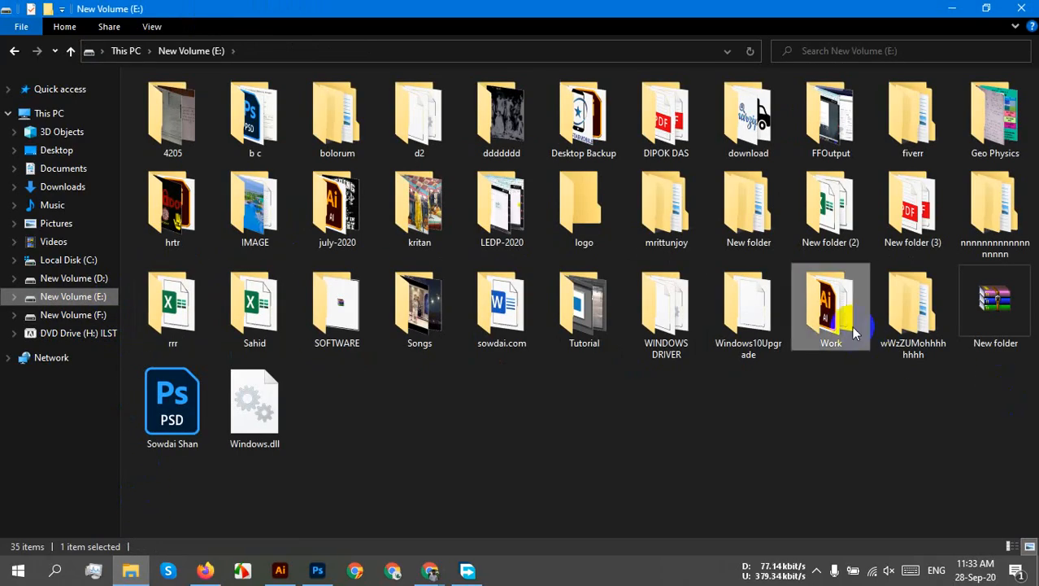
double_click(831, 317)
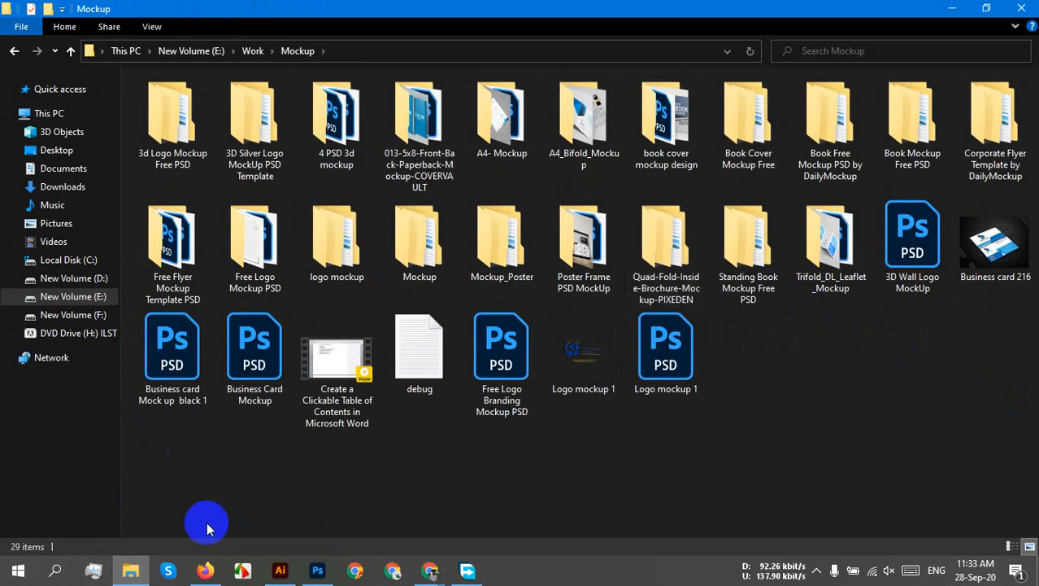
left_click(175, 346)
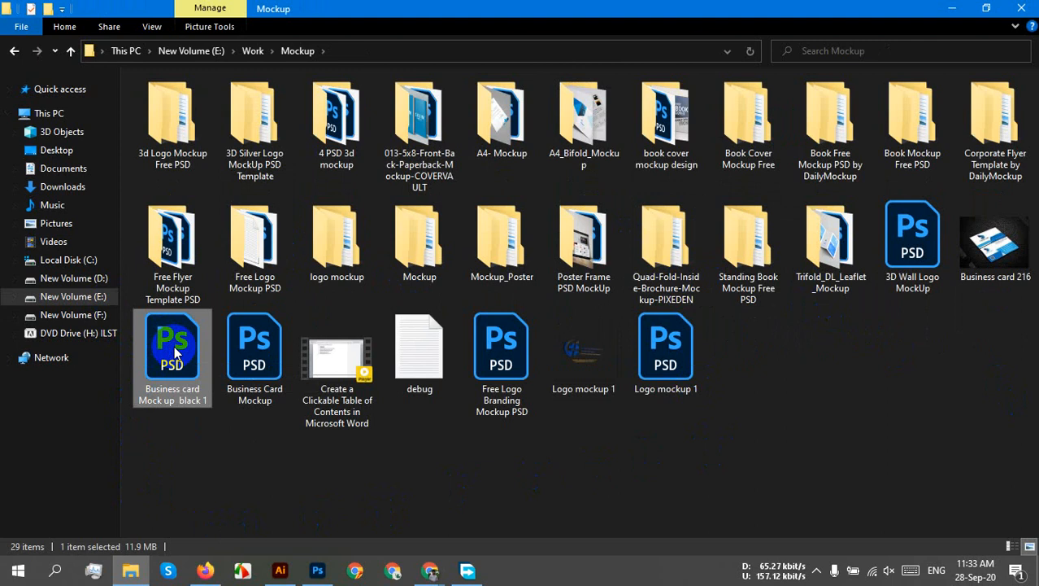
double_click(174, 346)
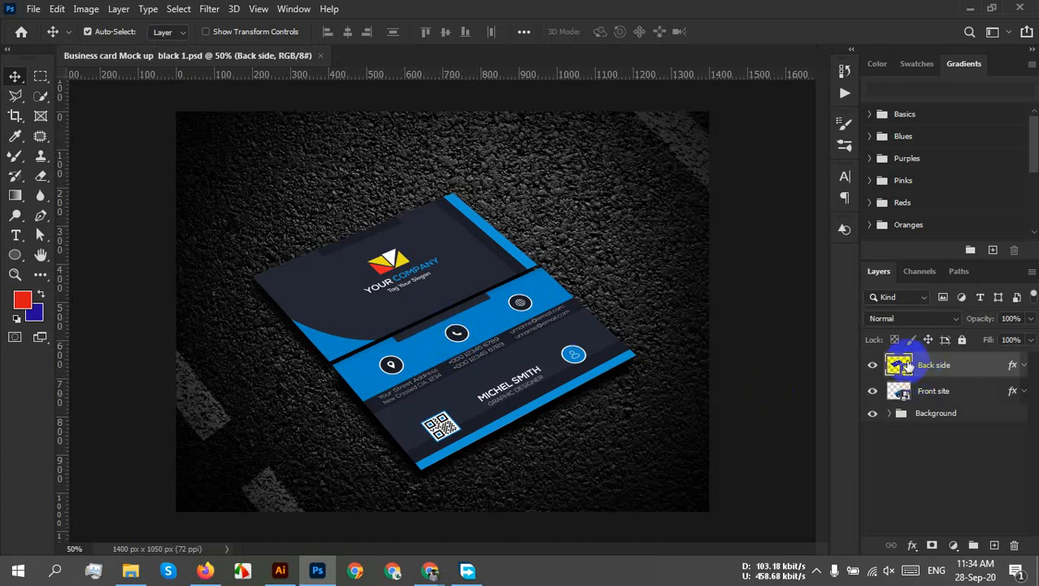
Show the Desktop folder and select the back and front card image files
left_click(130, 570)
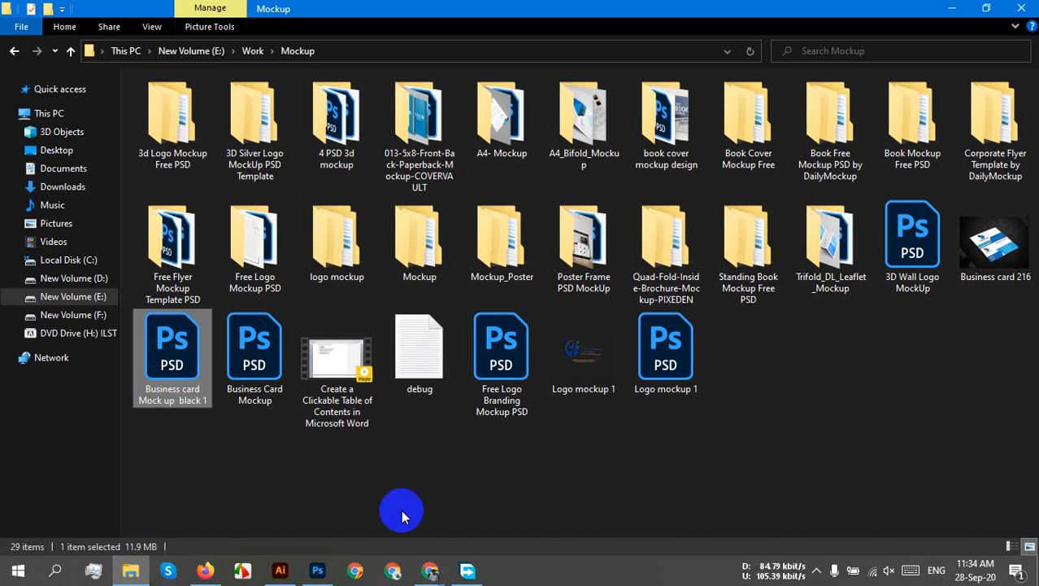
left_click(58, 150)
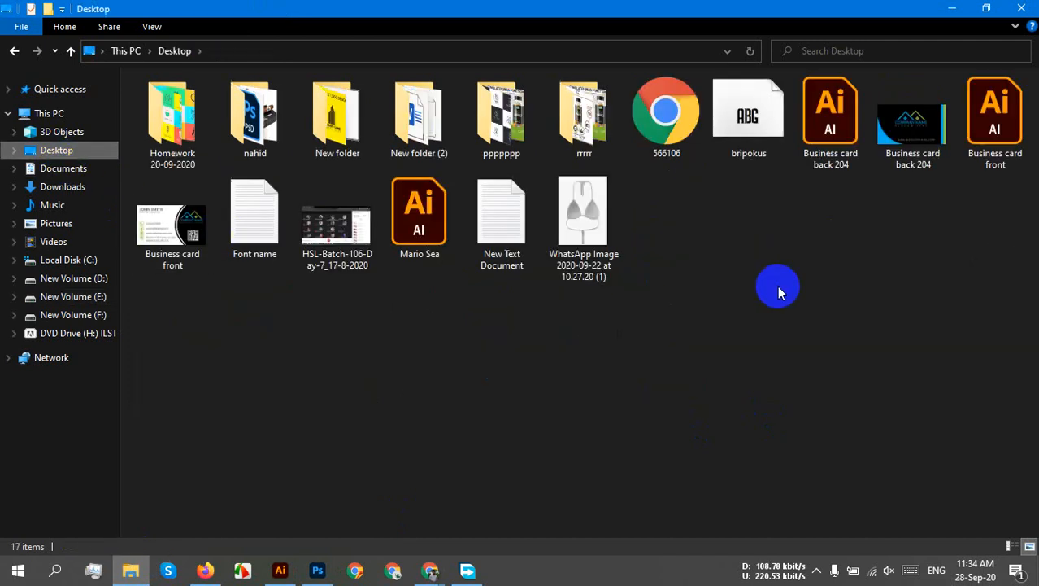
left_click(915, 152)
left_click(180, 207, "ctrl")
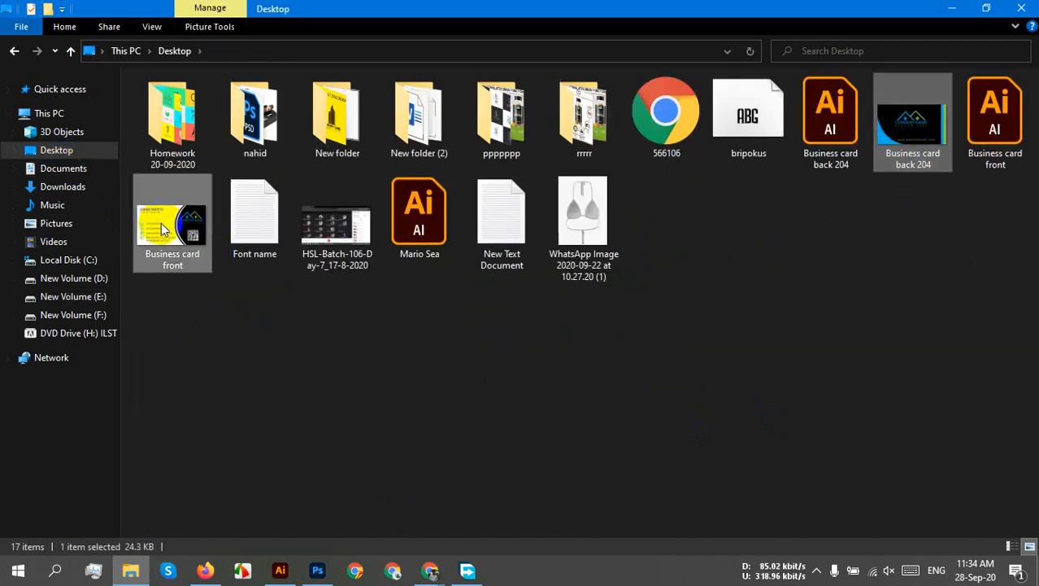
Open both card images in Photoshop and paste the back design into the Back side smart object, saving it
left_click_drag(181, 207, 490, 49)
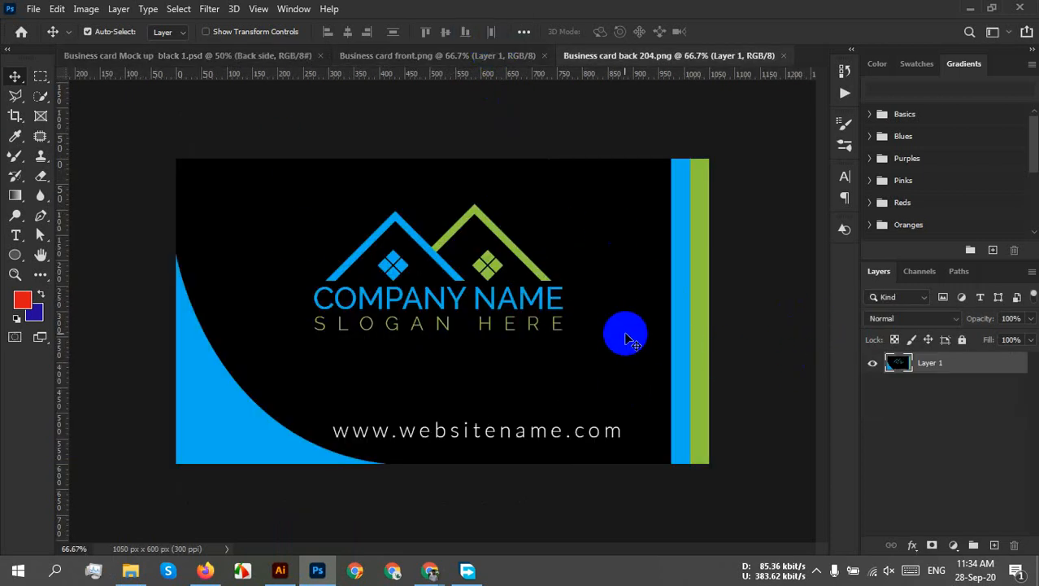
key("ctrl+a")
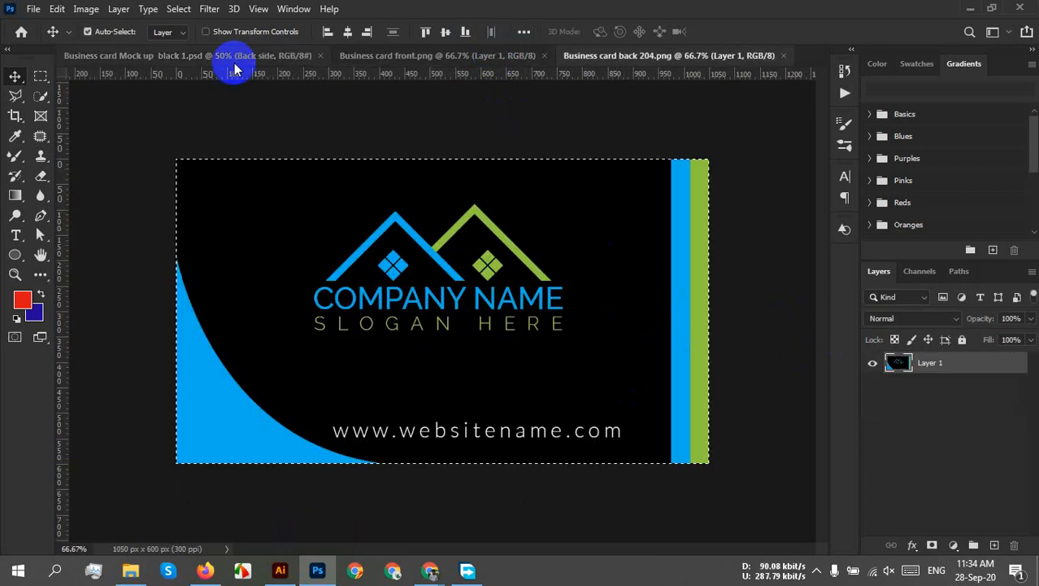
left_click(236, 57)
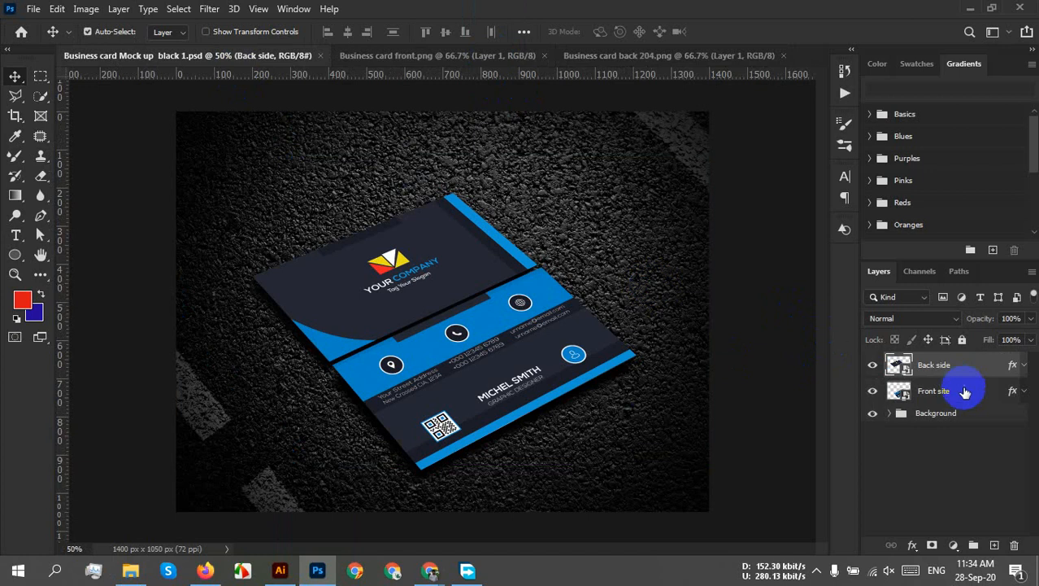
double_click(891, 365)
key("ctrl+v")
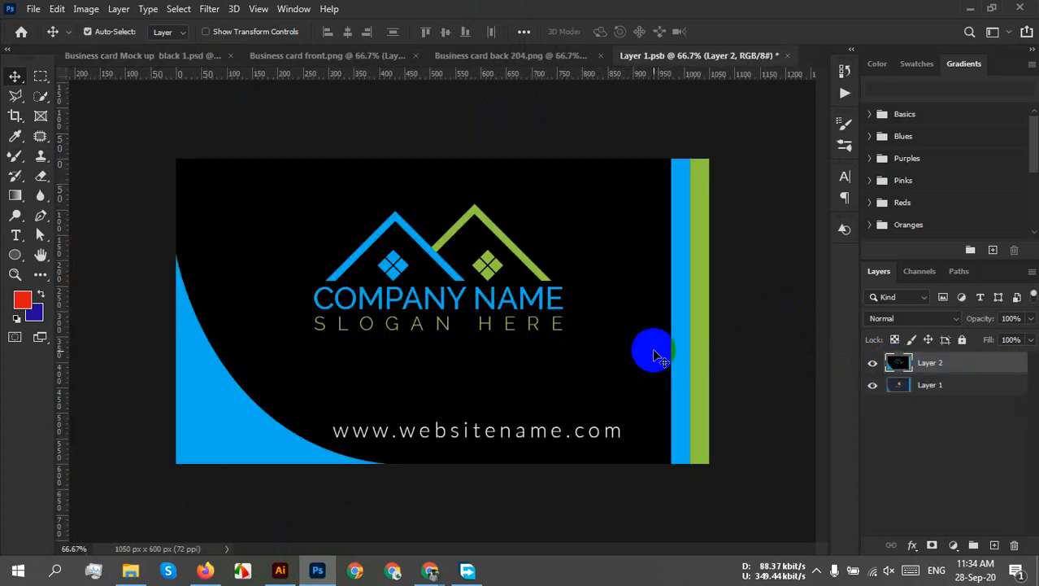
key("ctrl+s")
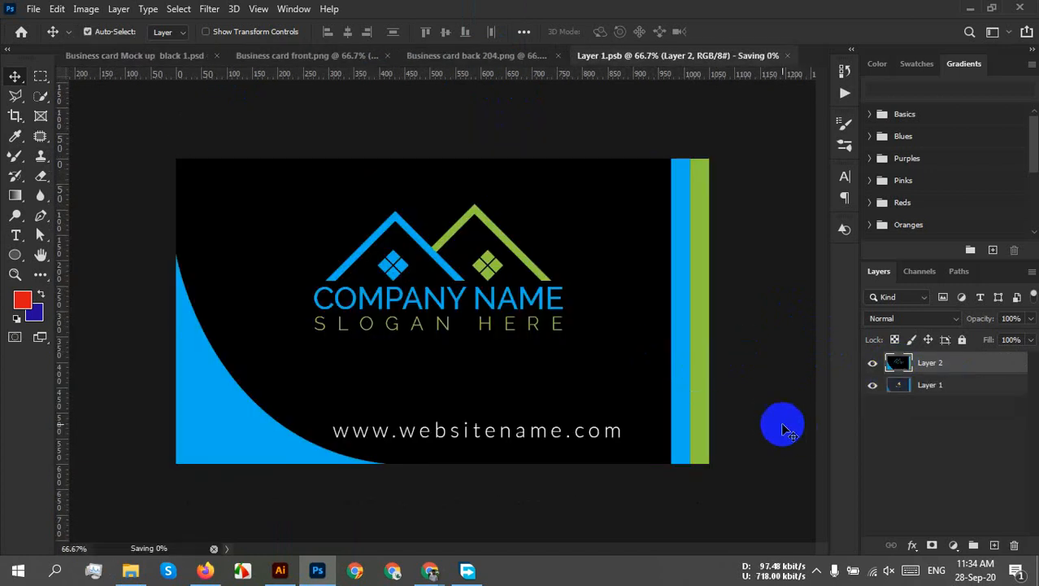
left_click(786, 56)
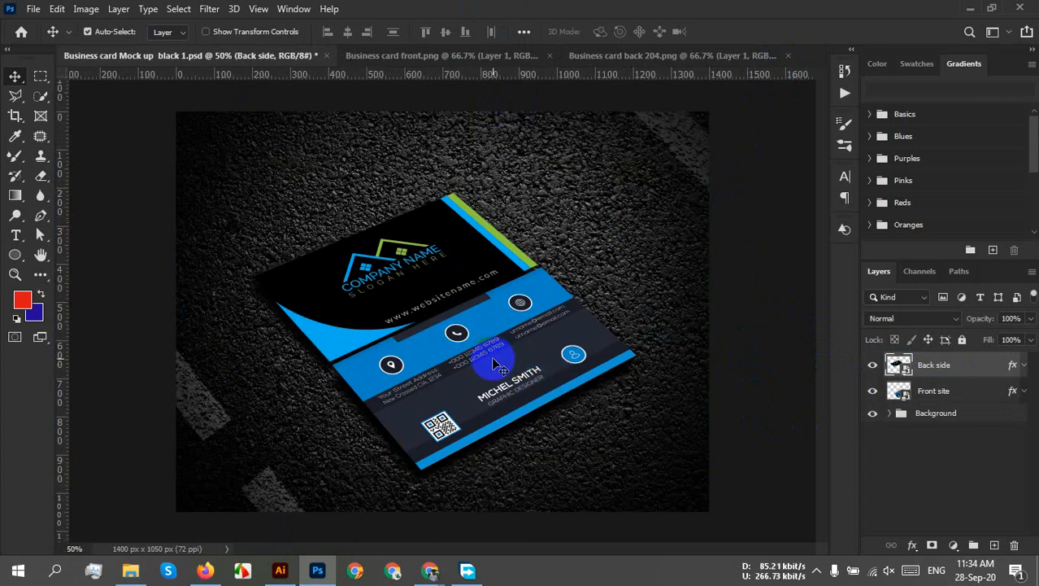
Paste the front design into the Front site smart object and save it
left_click(441, 56)
key("ctrl+a")
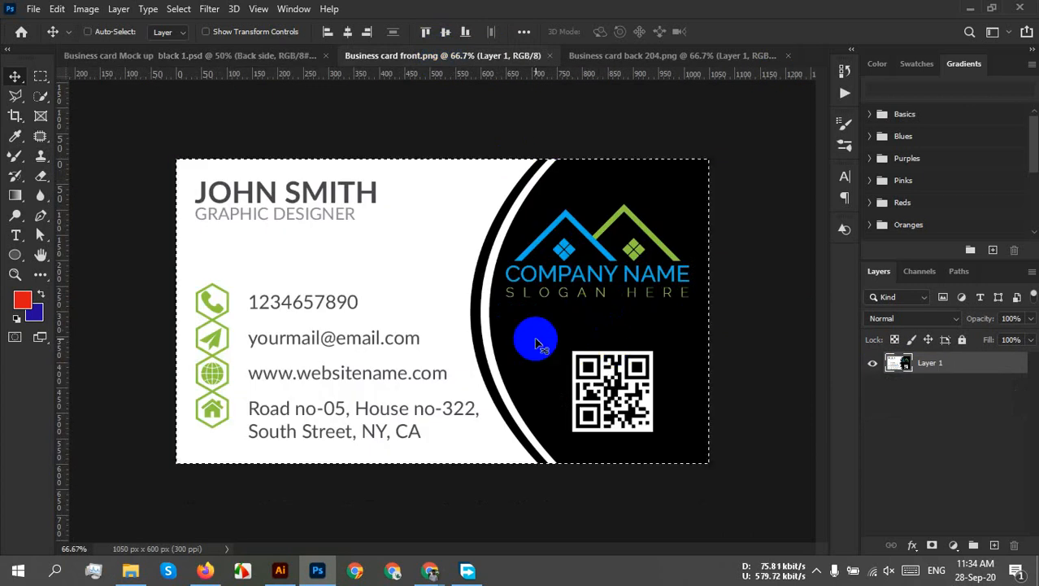
left_click(229, 55)
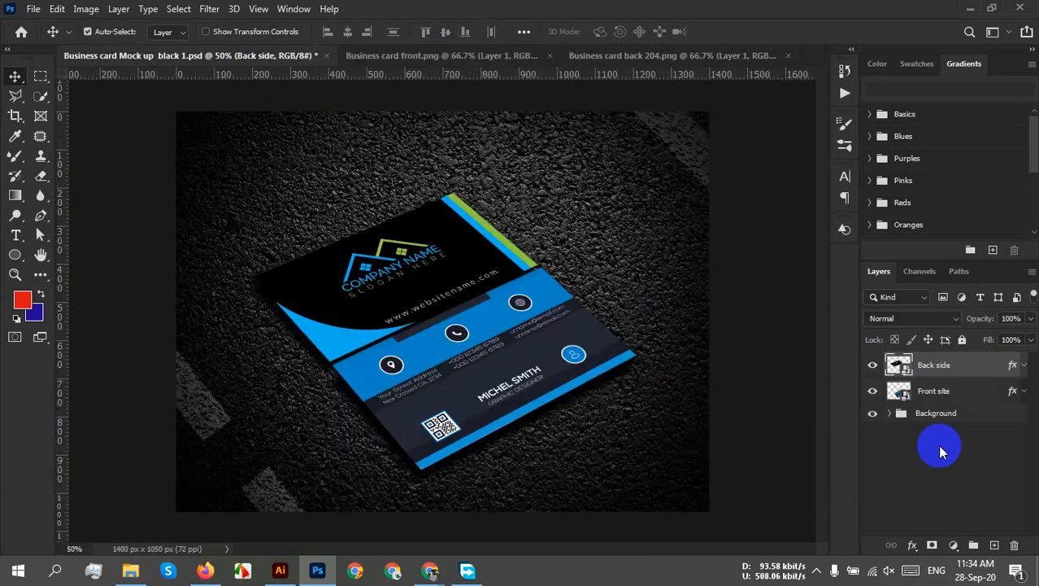
double_click(898, 391)
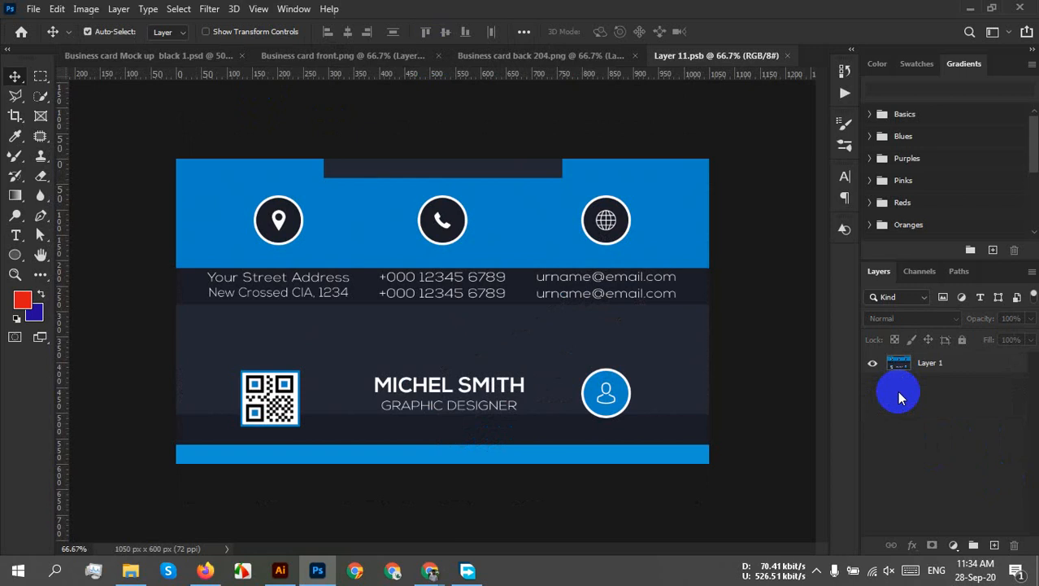
key("ctrl")
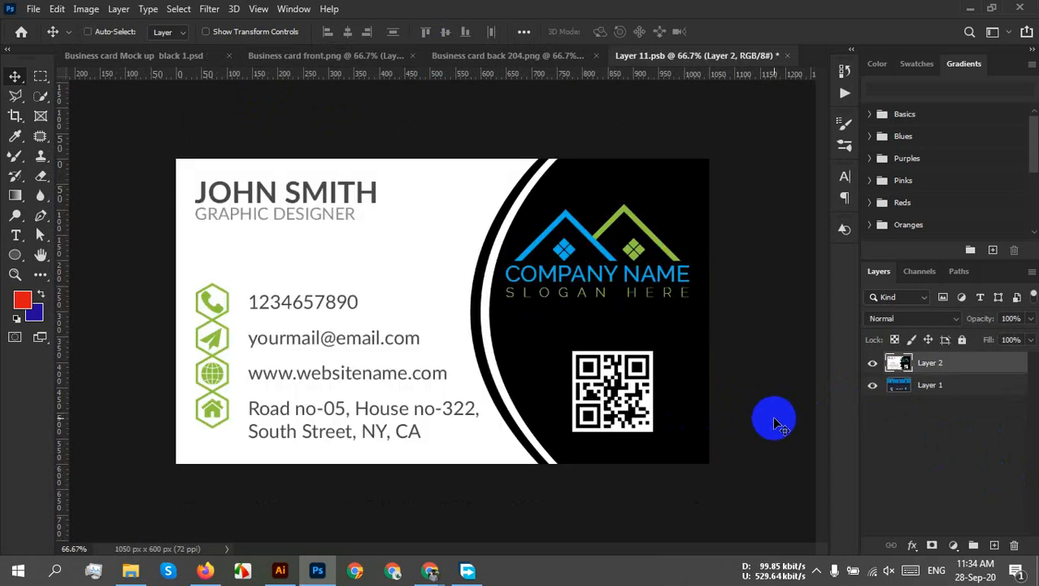
key("ctrl+s")
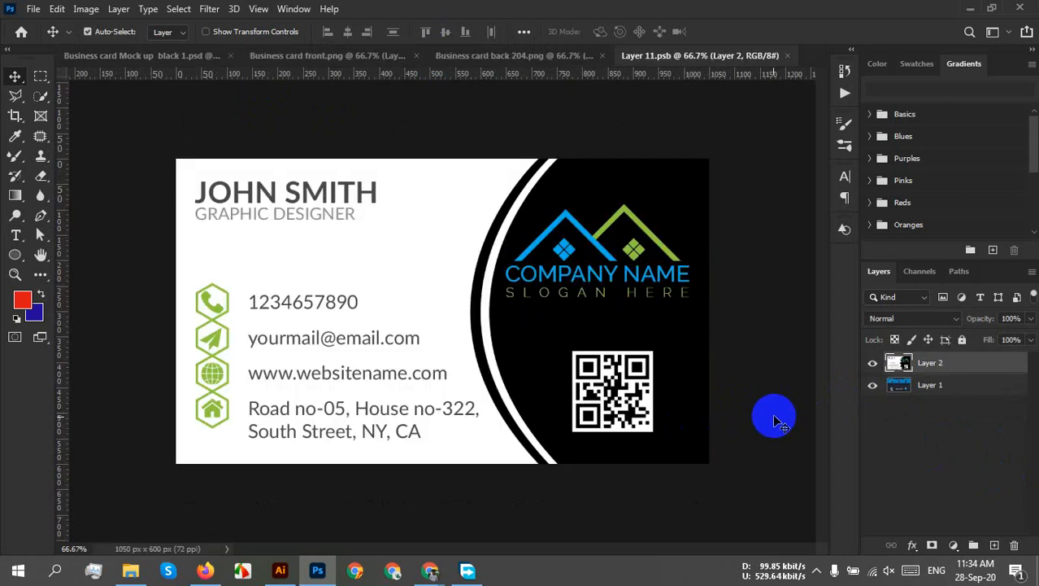
Close the Layer 11.psb contents and zoom around the black mockup to check both cards
left_click(788, 57)
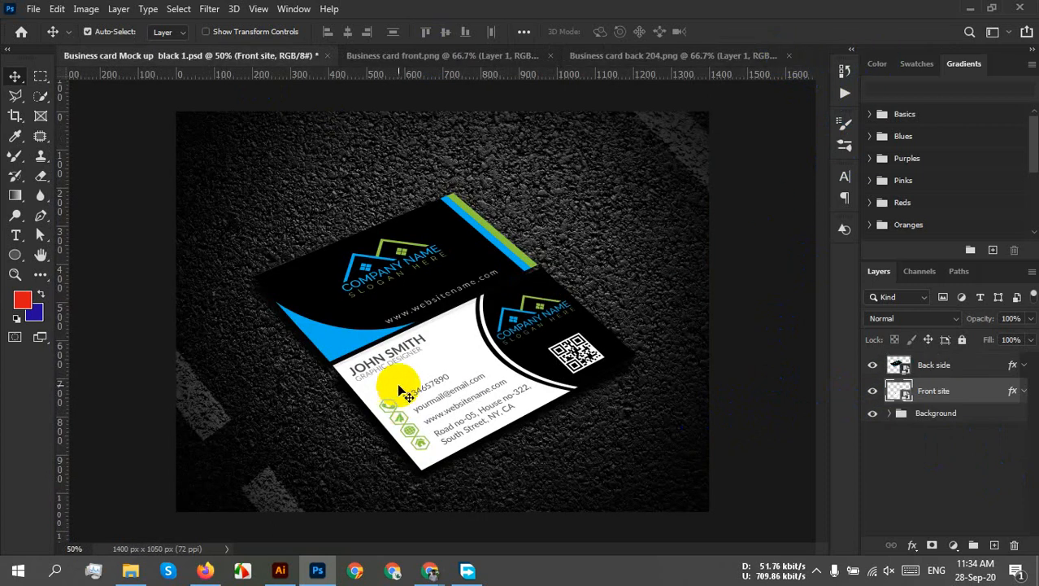
scroll(423, 306, "up", 2)
scroll(423, 306, "up", 1)
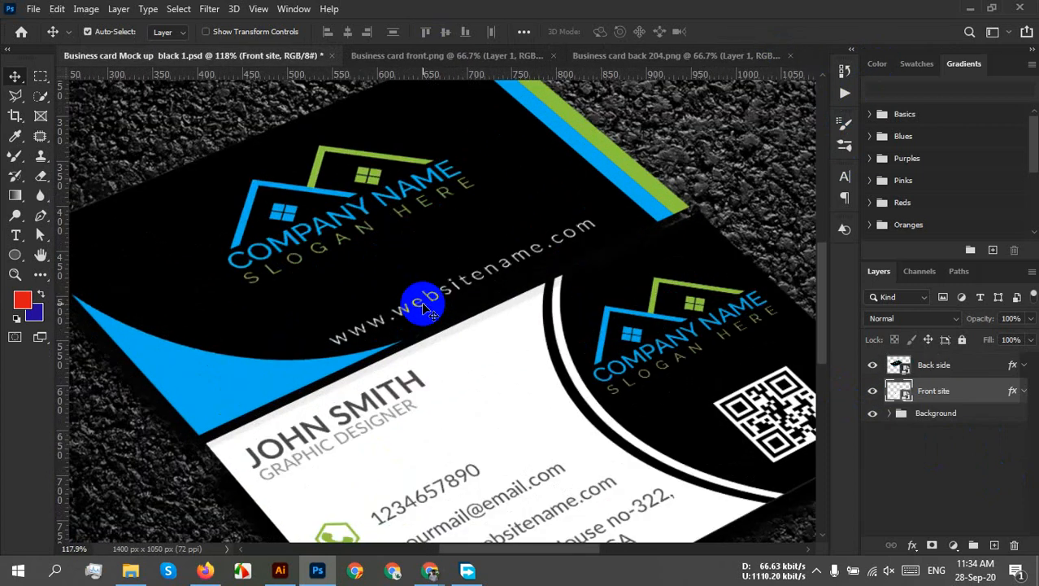
scroll(439, 293, "down", 1)
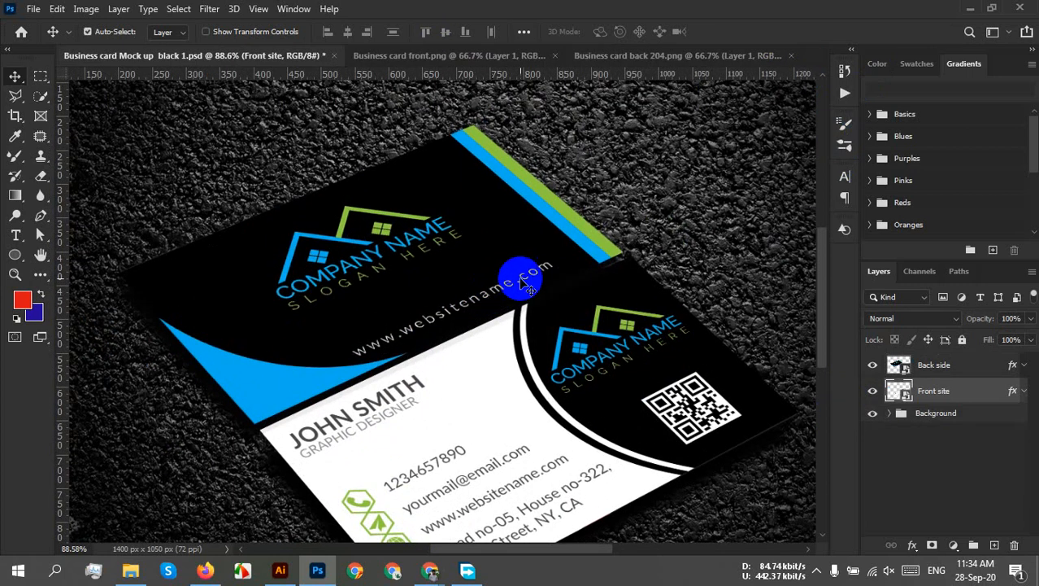
scroll(513, 275, "down", 1)
left_click_drag(511, 363, 512, 346)
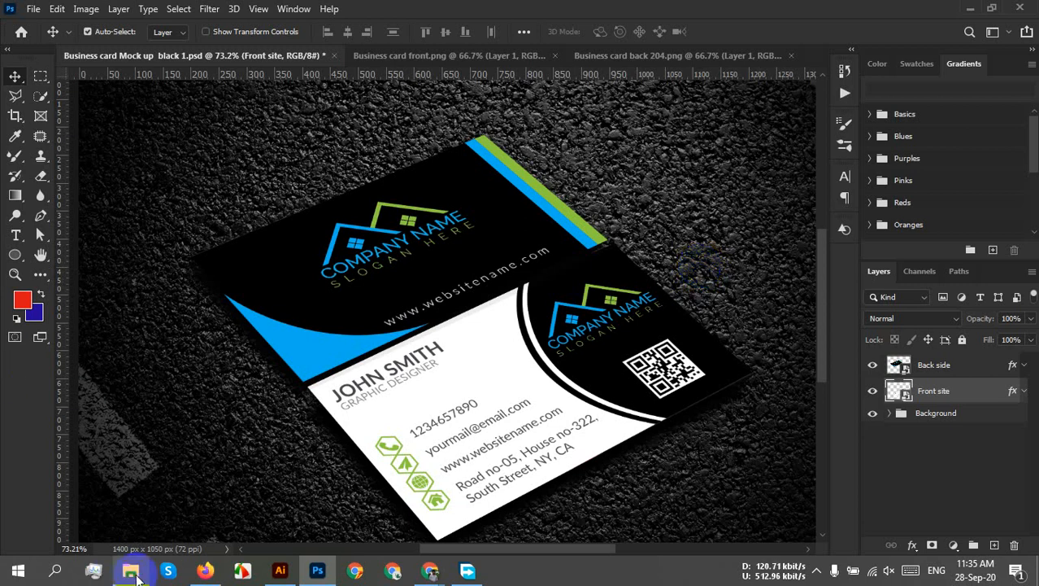
Open Business Card Mockup.psd from E:\Work\Mockup in Photoshop
left_click(130, 569)
left_click(96, 317)
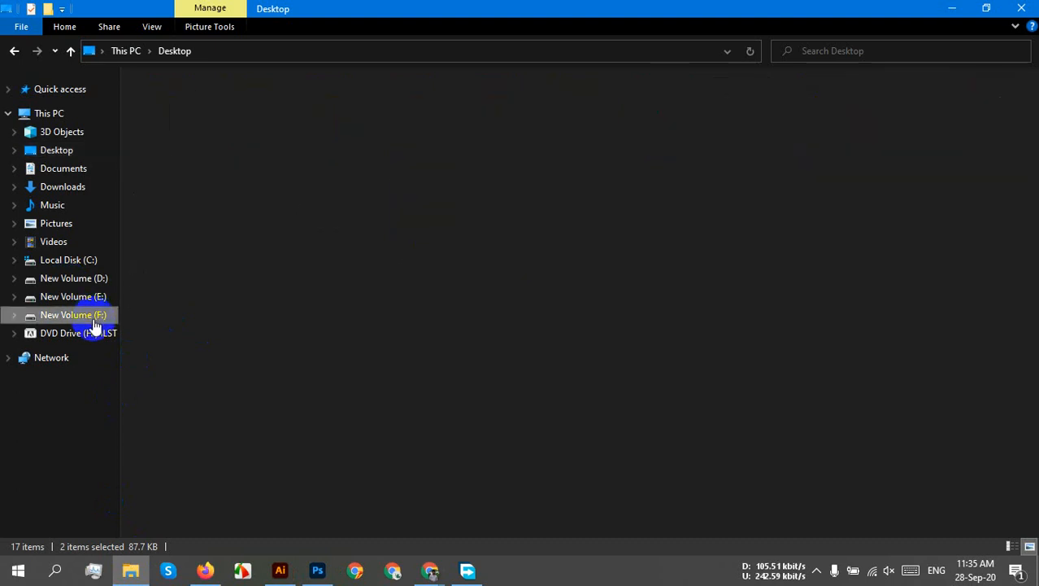
left_click(73, 296)
double_click(832, 311)
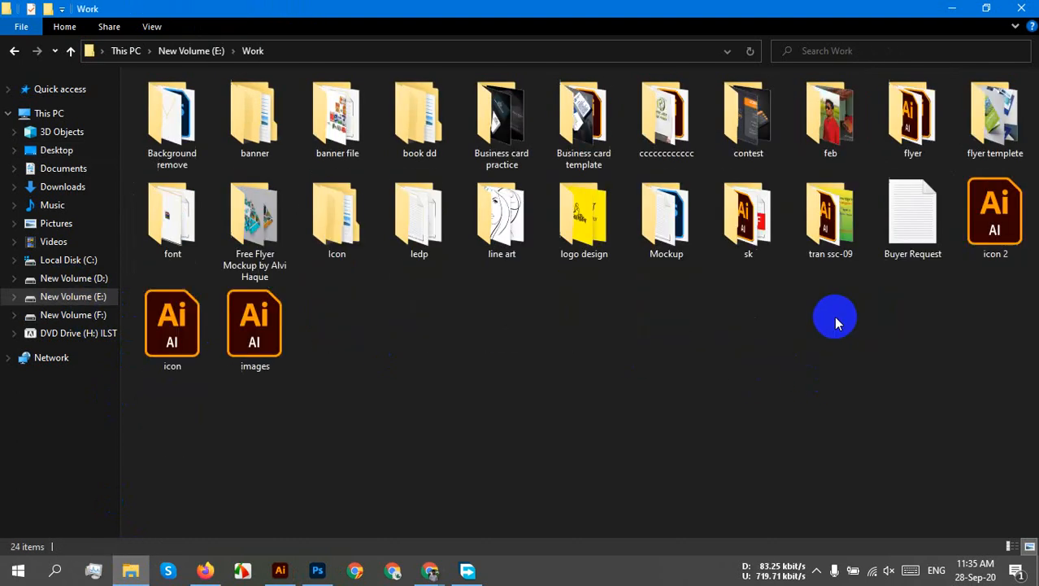
double_click(667, 219)
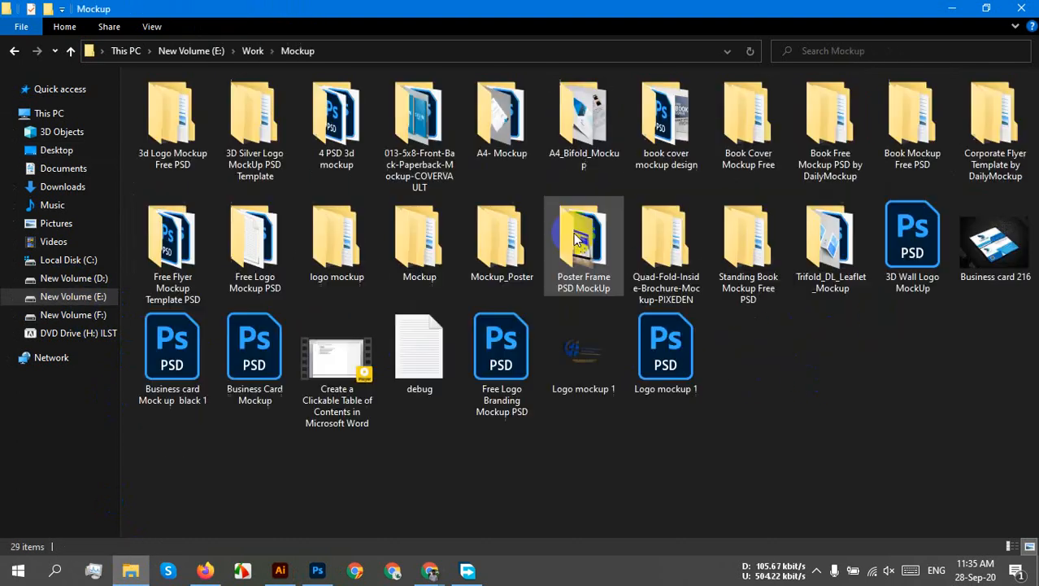
left_click(269, 358)
double_click(268, 358)
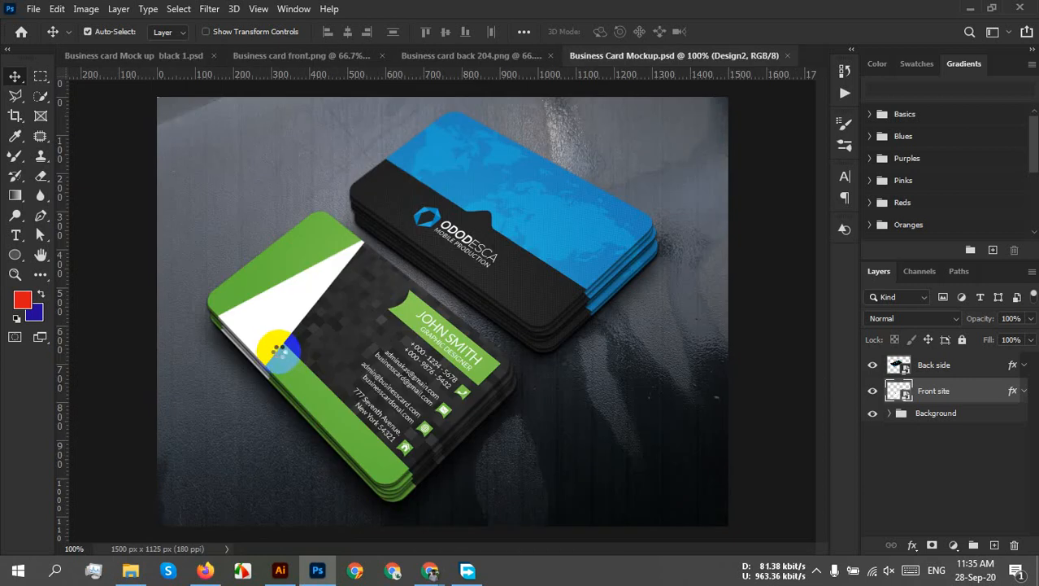
Paste the black back design into the blue ODODESCA card's contents, scale it to fit, and save
left_click(899, 384)
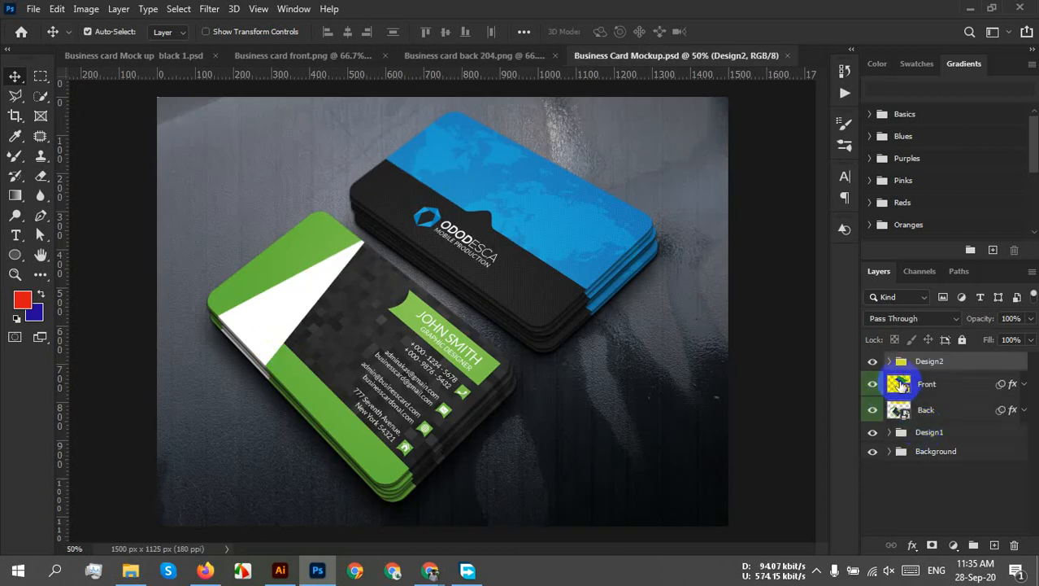
left_click(494, 57)
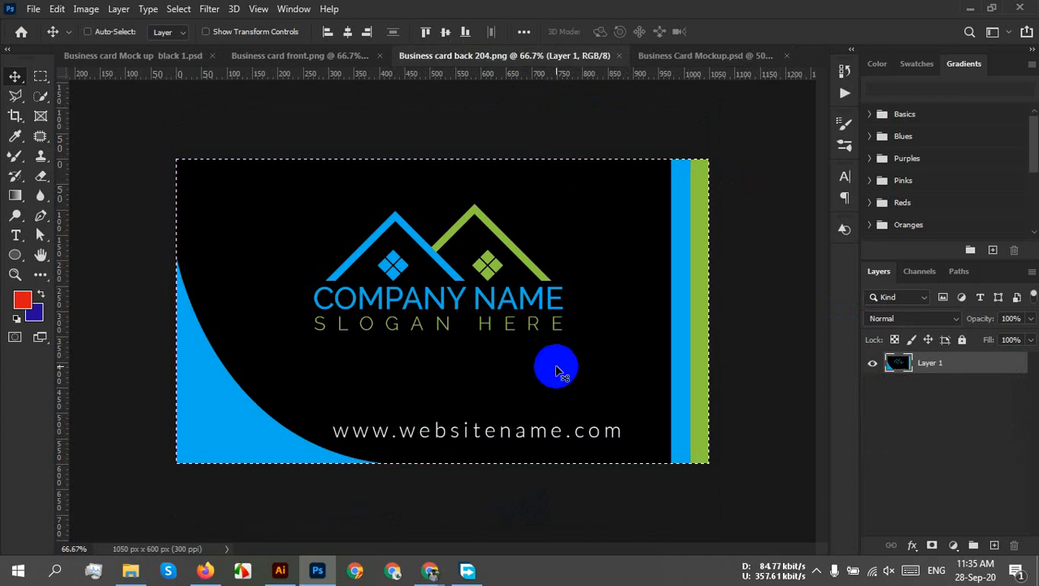
left_click(704, 56)
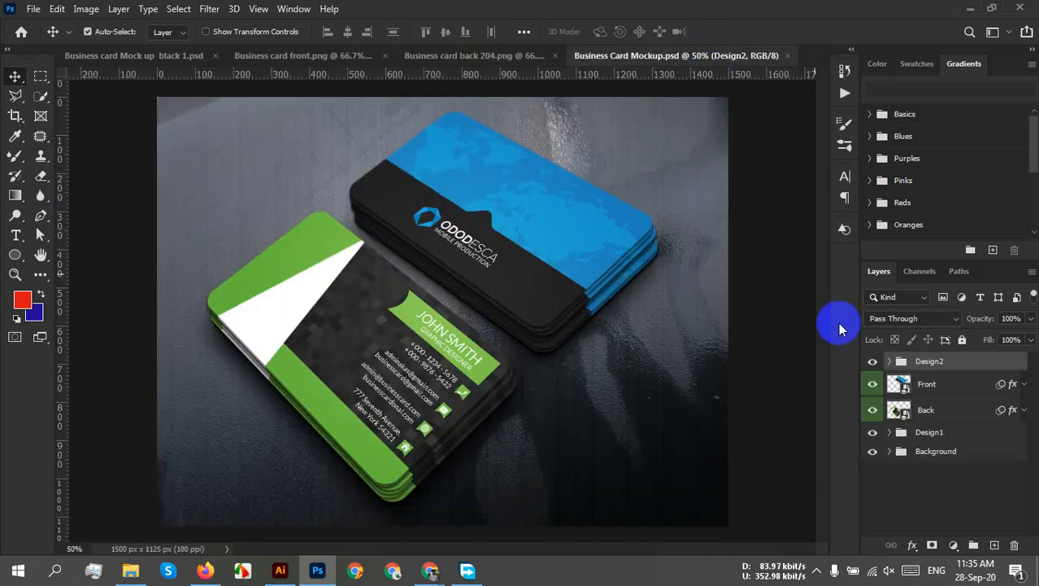
double_click(900, 409)
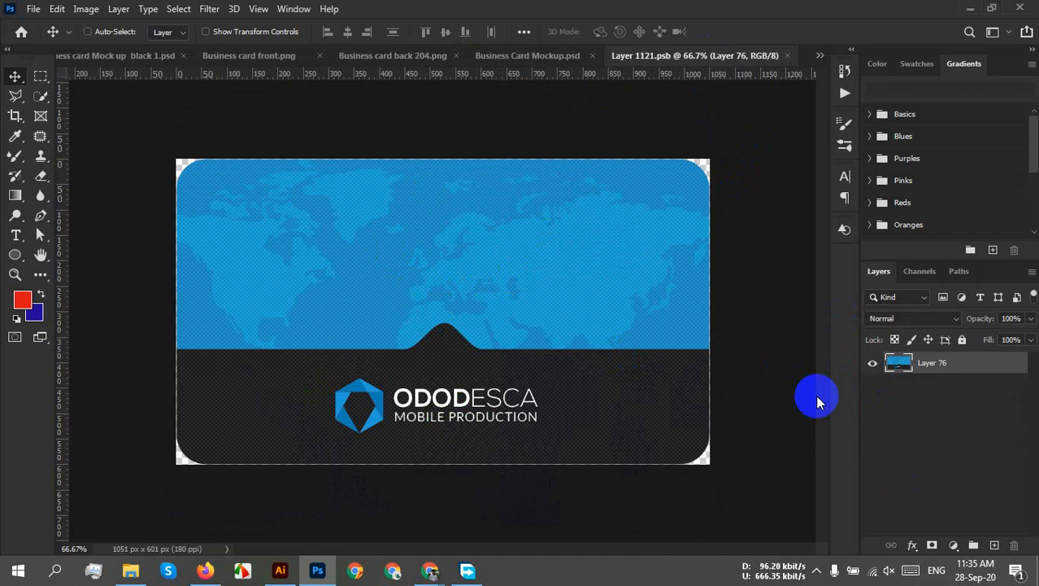
key("ctrl+v")
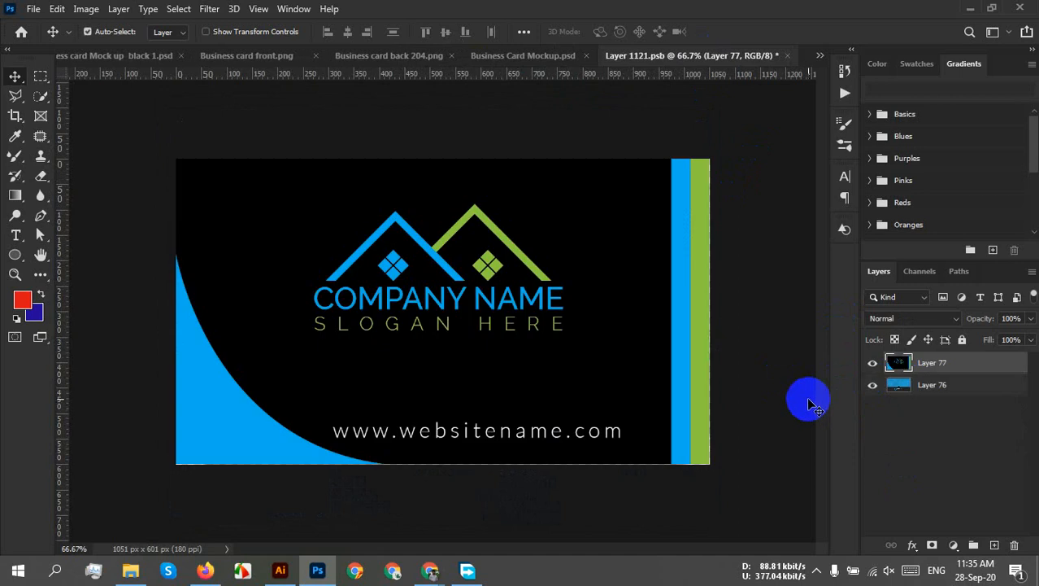
key("ctrl")
key("ctrl+t")
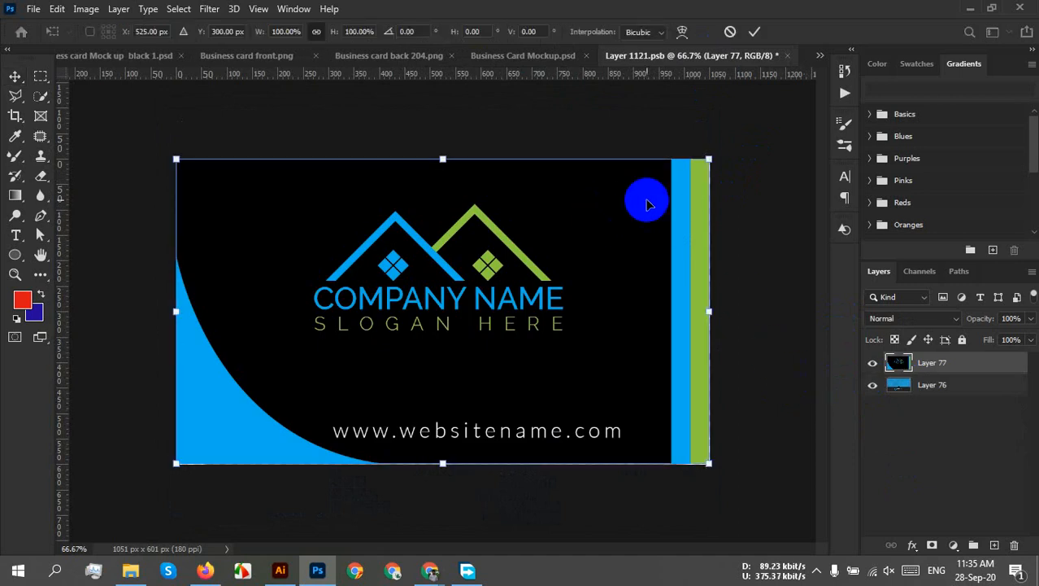
left_click(756, 32)
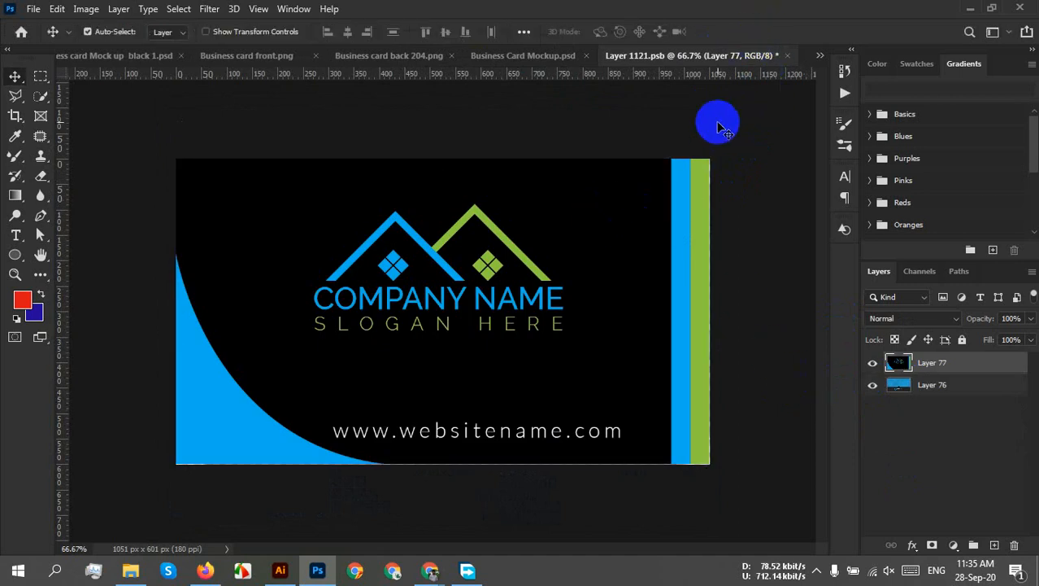
key("ctrl+s")
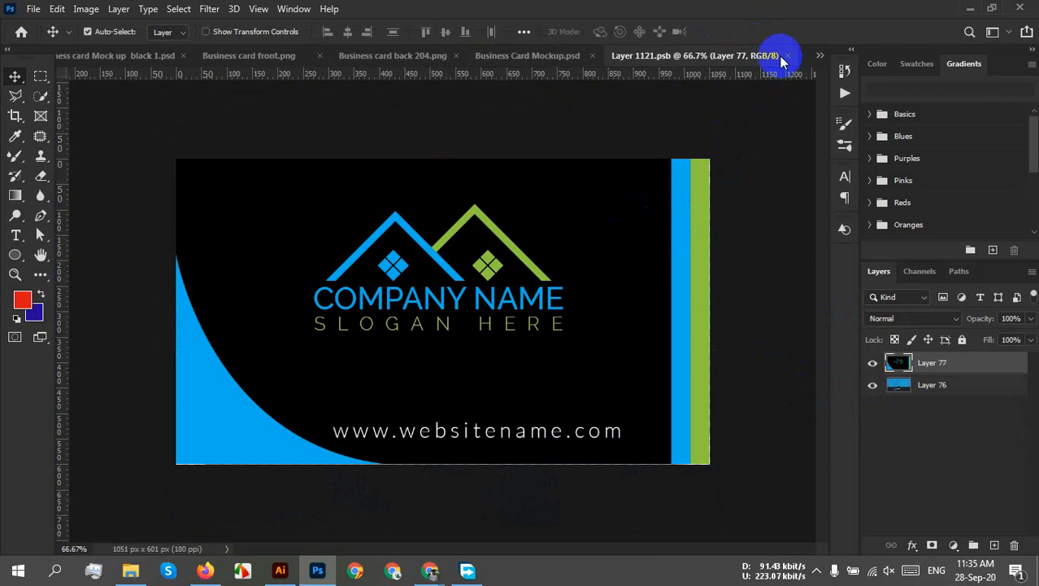
left_click(786, 55)
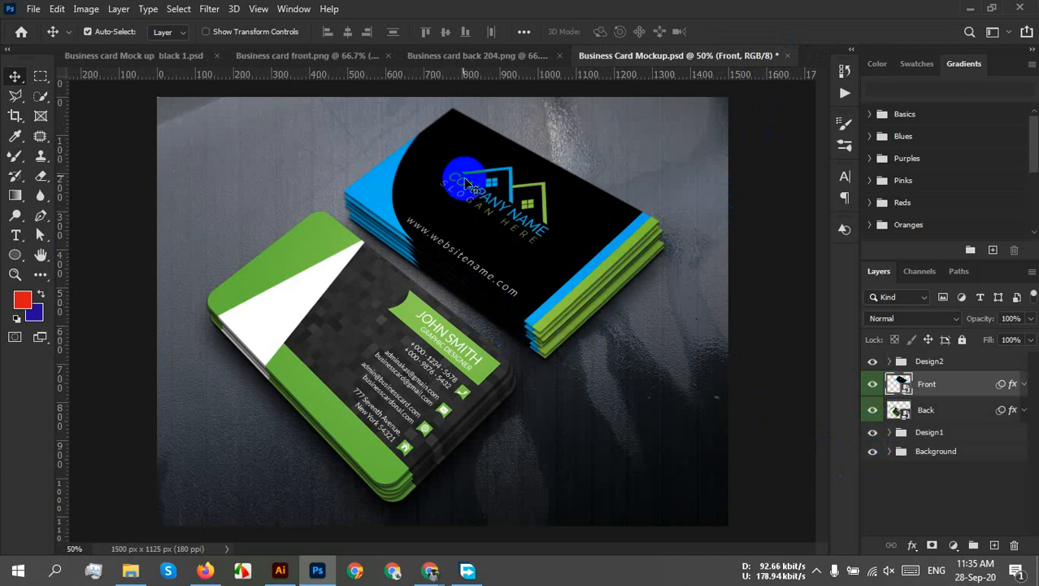
Replace the green card's contents with the white-and-black front design and save it
left_click(349, 55)
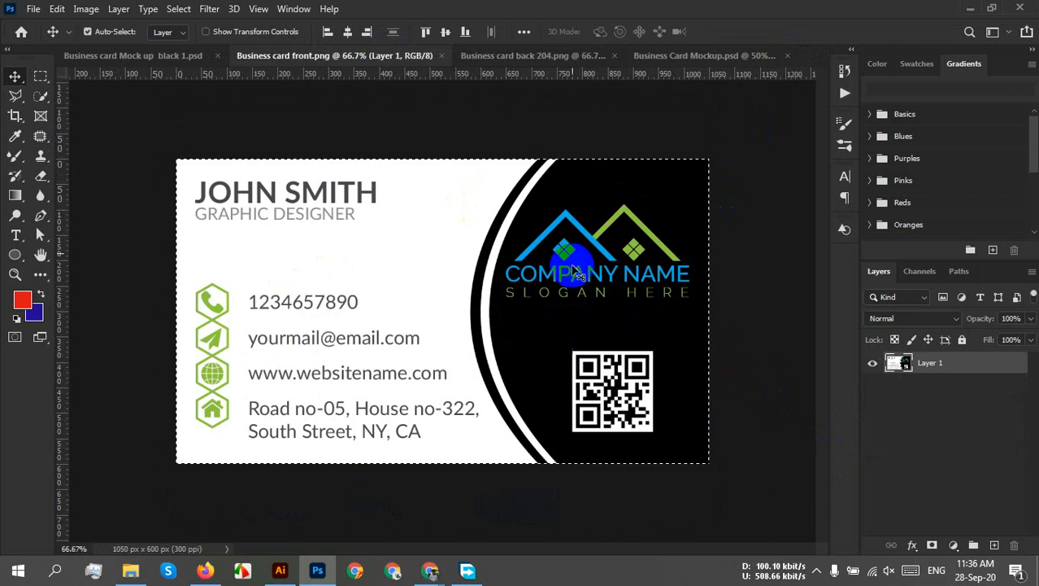
left_click(712, 55)
double_click(898, 410)
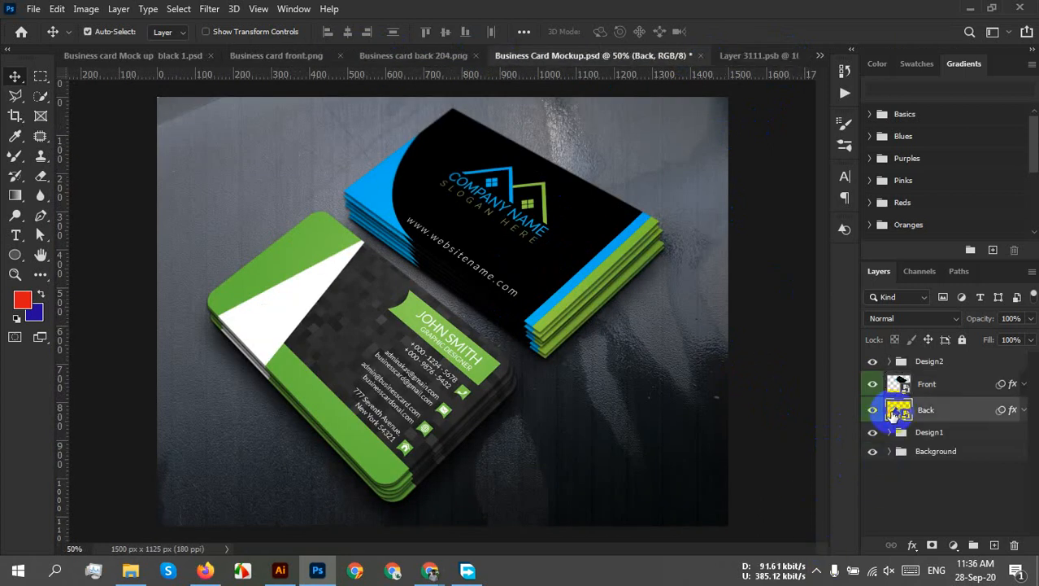
key("ctrl+v")
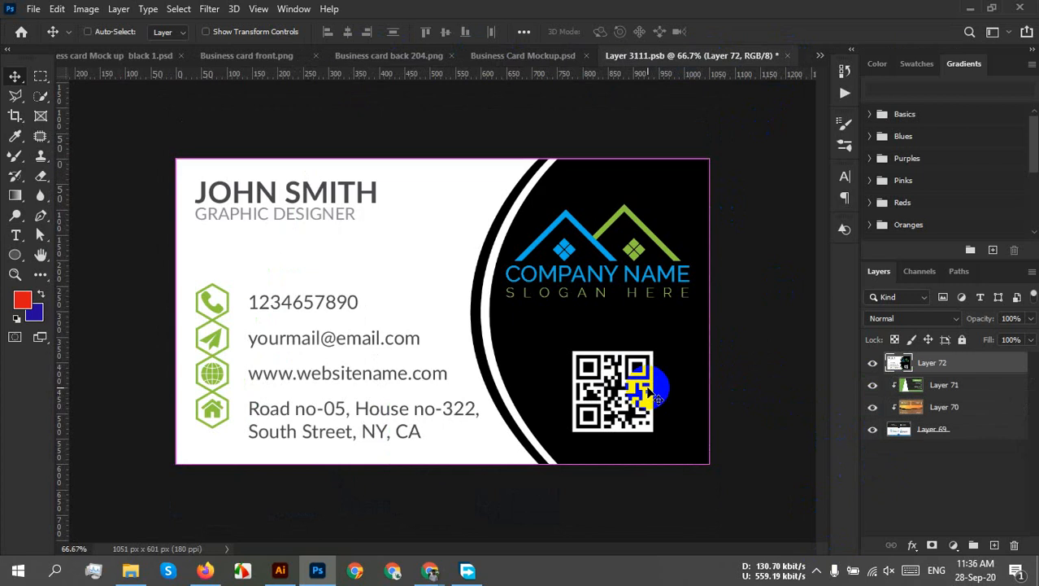
key("ctrl+s")
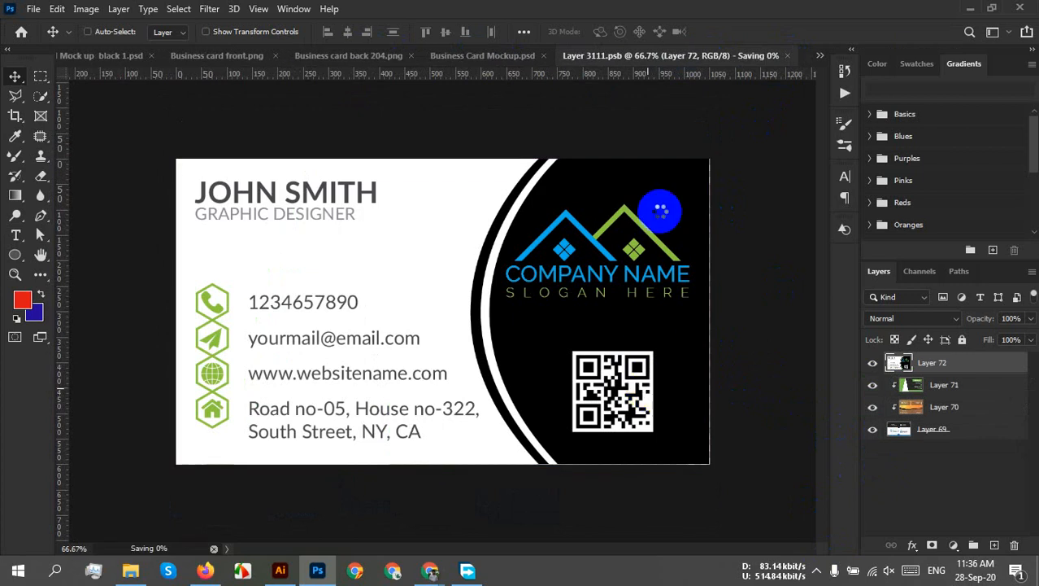
left_click(788, 55)
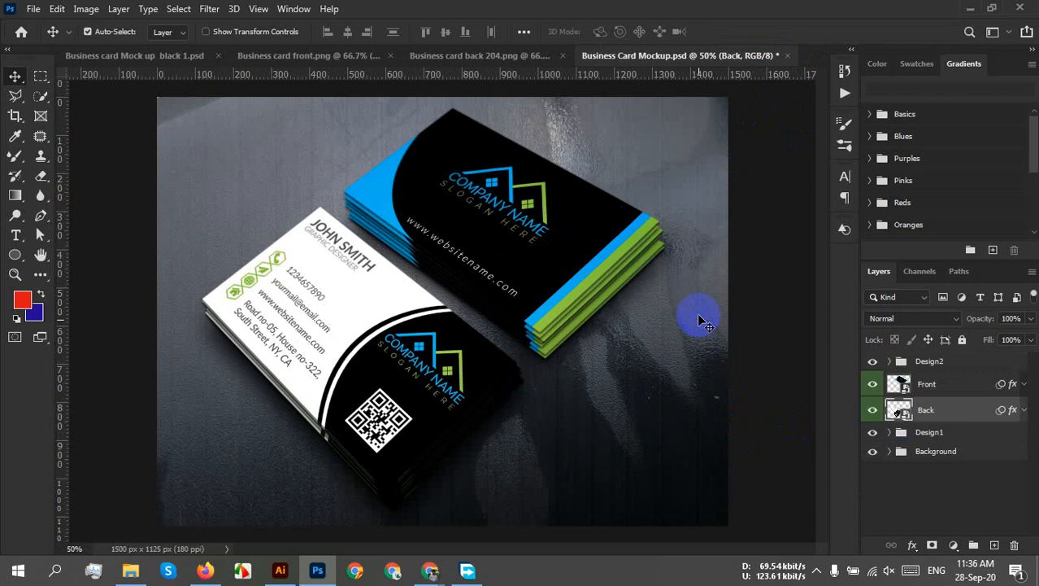
Hide the Design1 stacked card edges, zoom in to check the cards, then move to Business card Mock up black 1
left_click(872, 431)
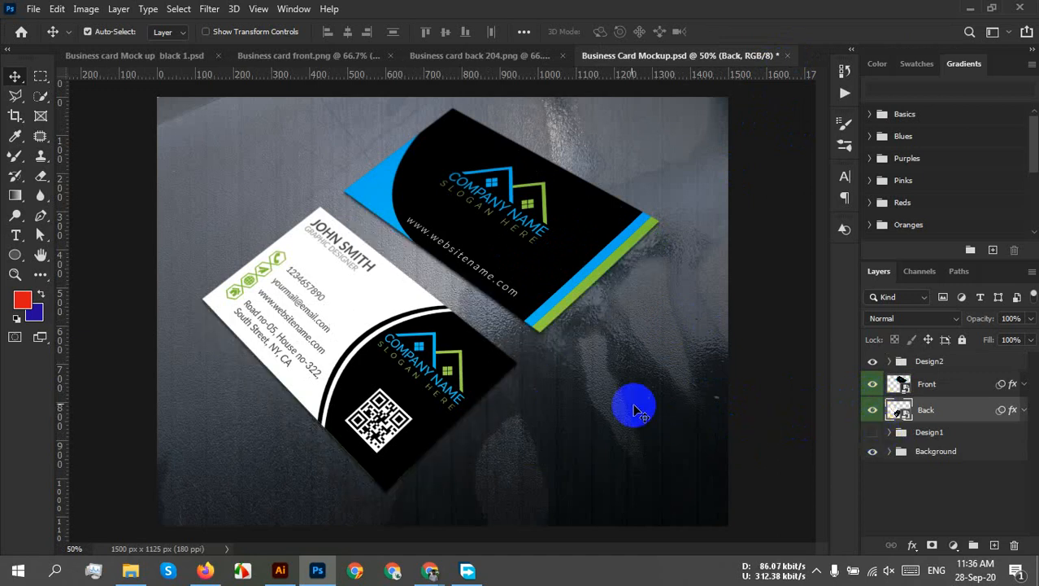
key("ctrl+plus")
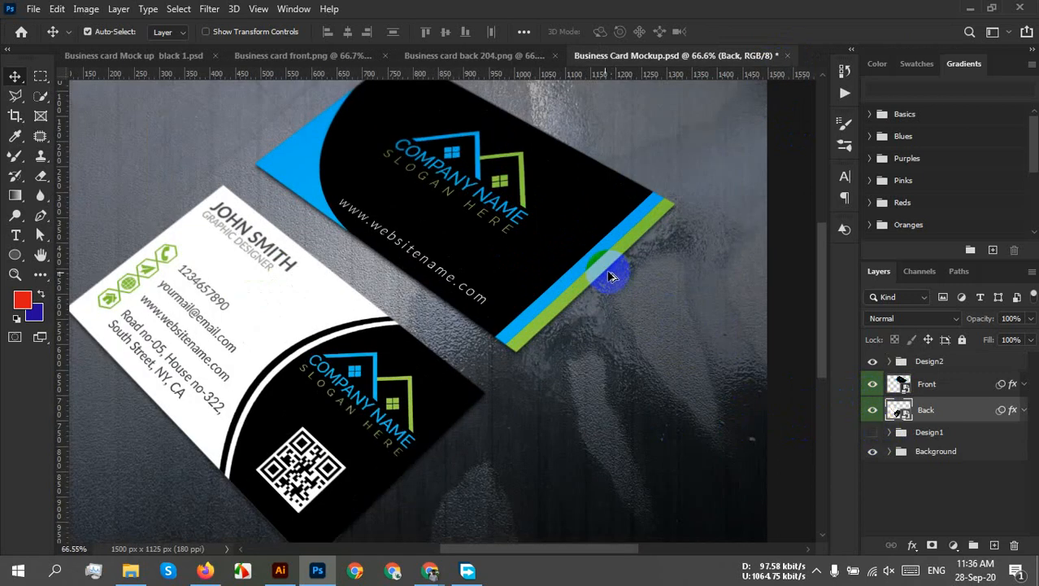
scroll(624, 307, "down", 2)
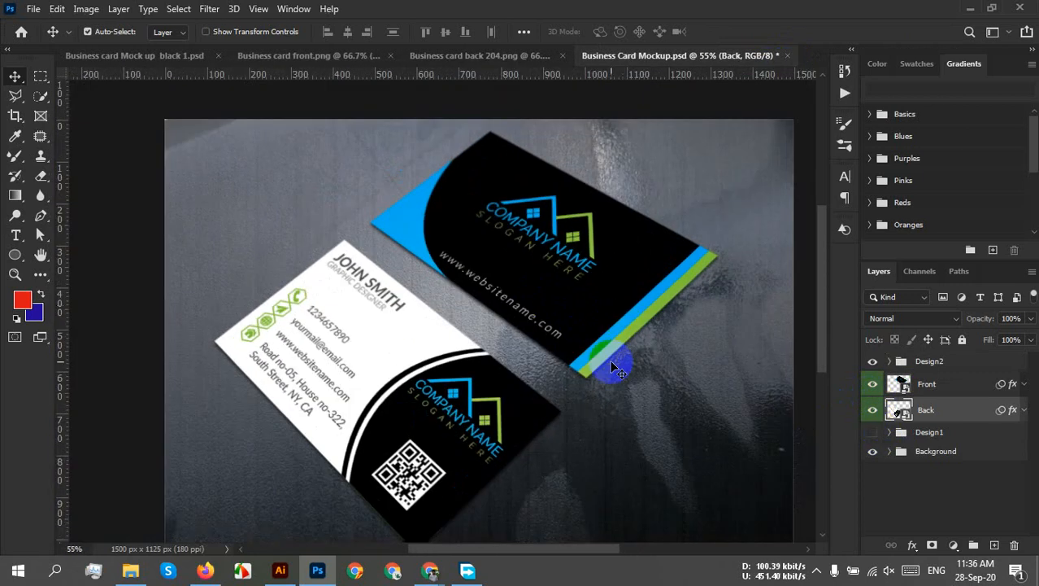
scroll(611, 364, "up", 3)
scroll(611, 365, "down", 1)
scroll(615, 370, "down", 3)
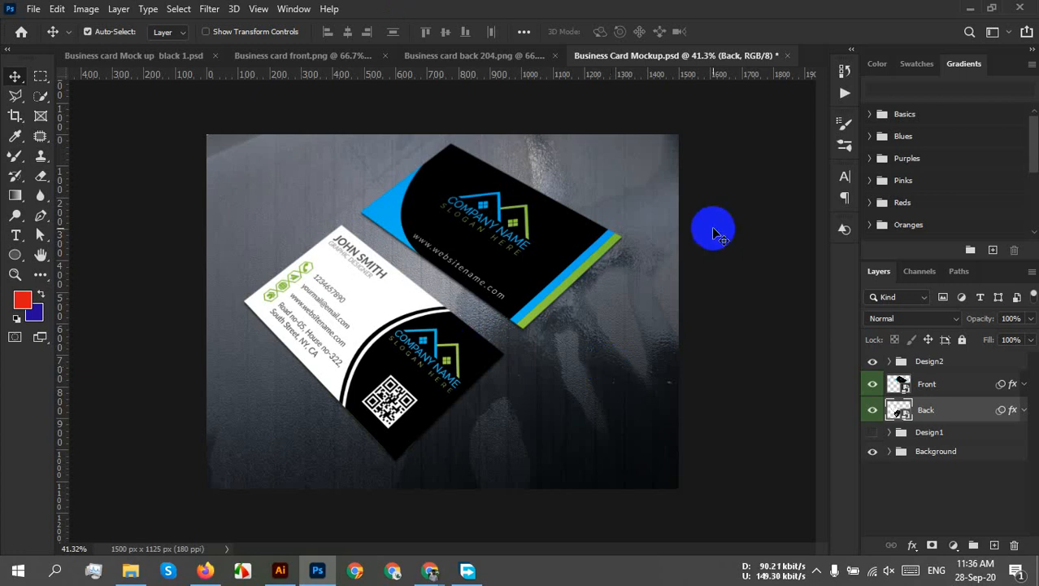
left_click(109, 55)
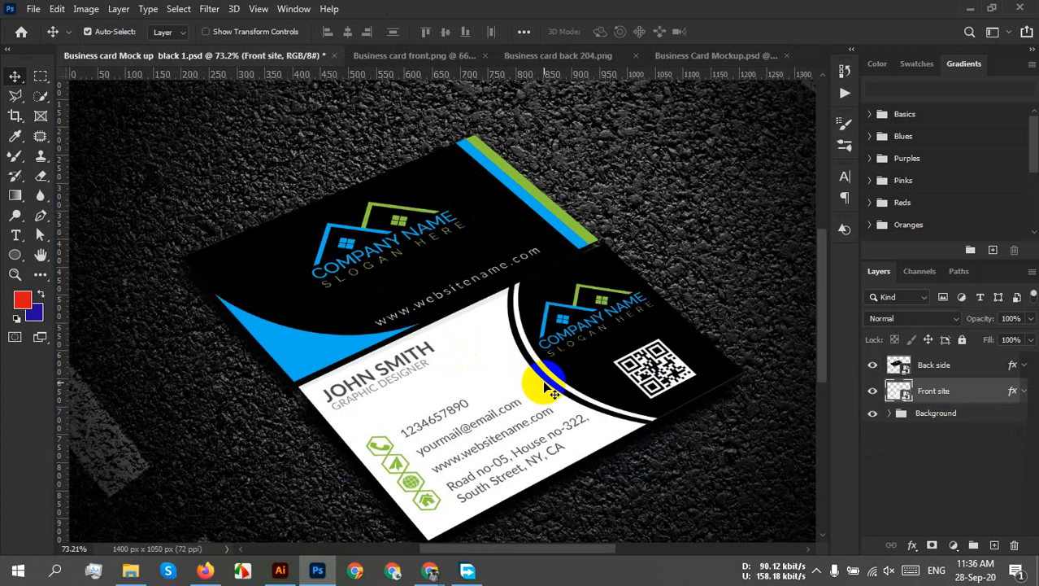
Save Business card Mock up black 1 to Documents as a JPEG at Maximum quality
left_click(33, 9)
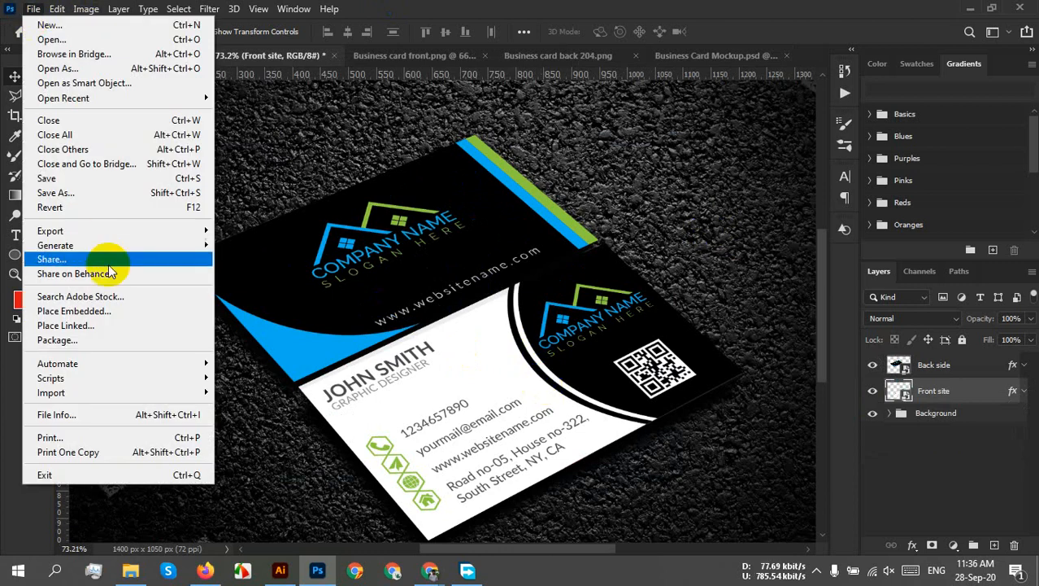
mouse_move(88, 231)
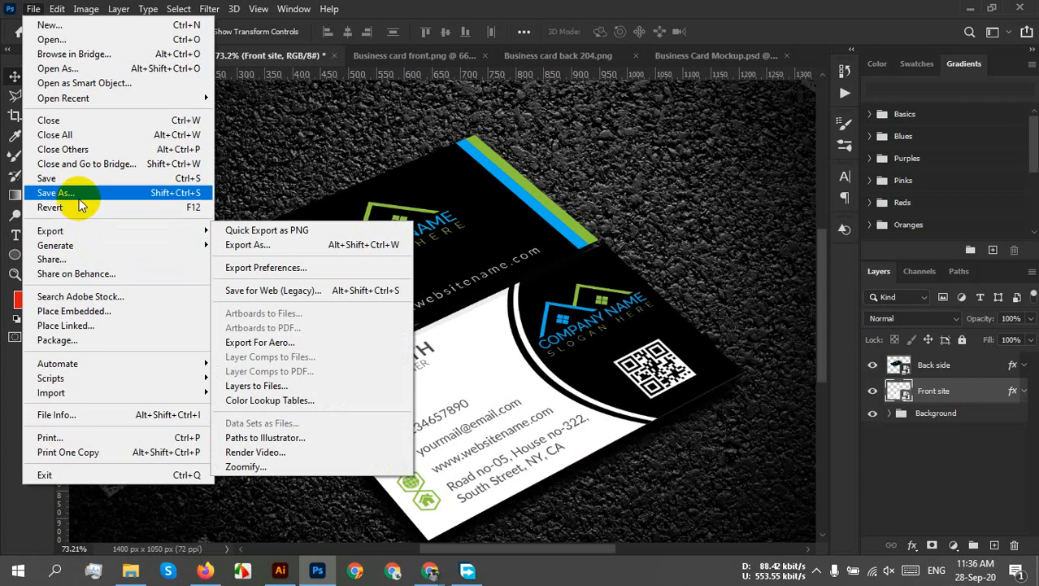
left_click(82, 195)
left_click(620, 416)
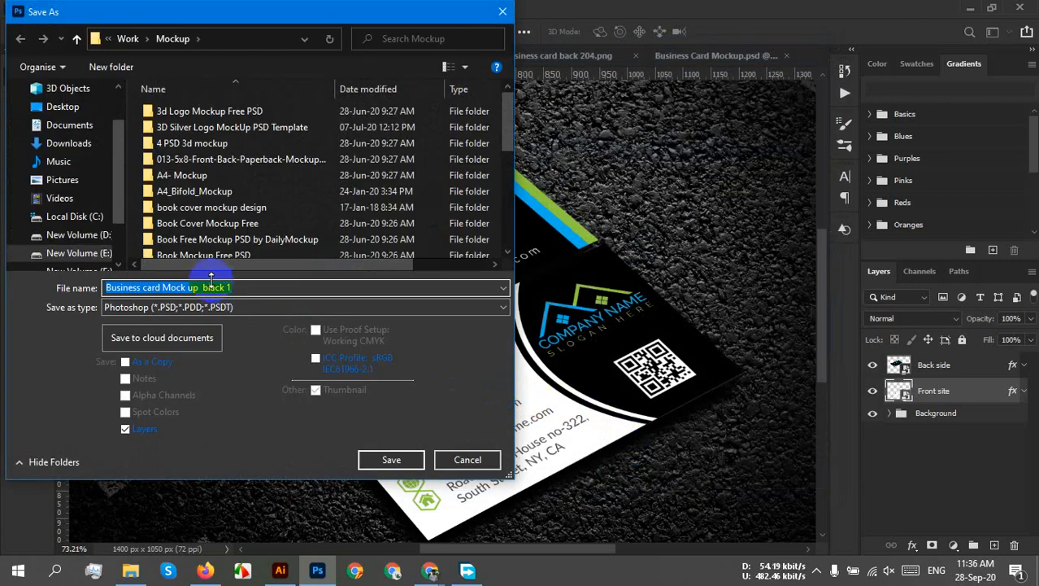
left_click(70, 144)
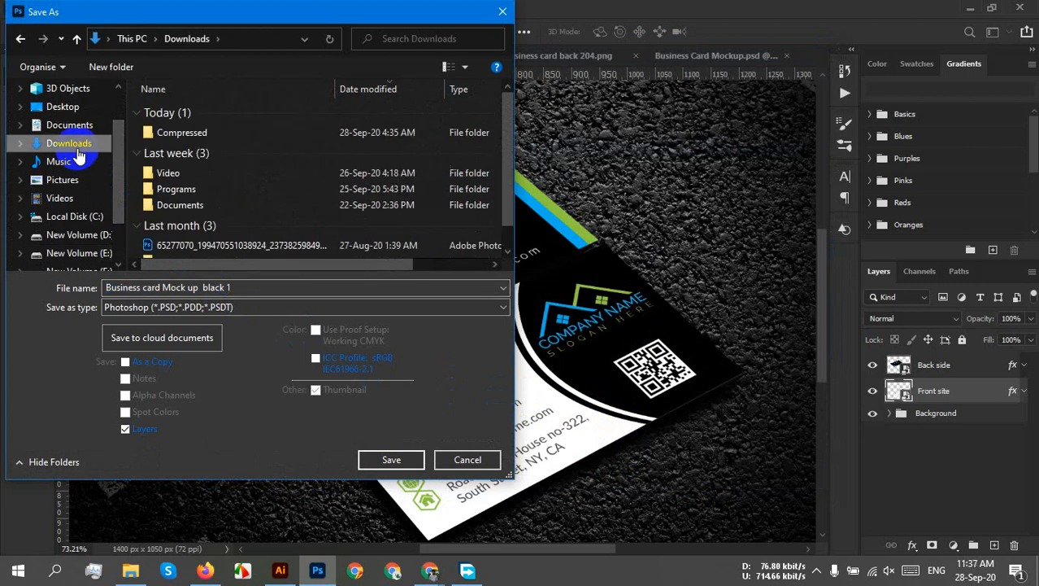
left_click(59, 126)
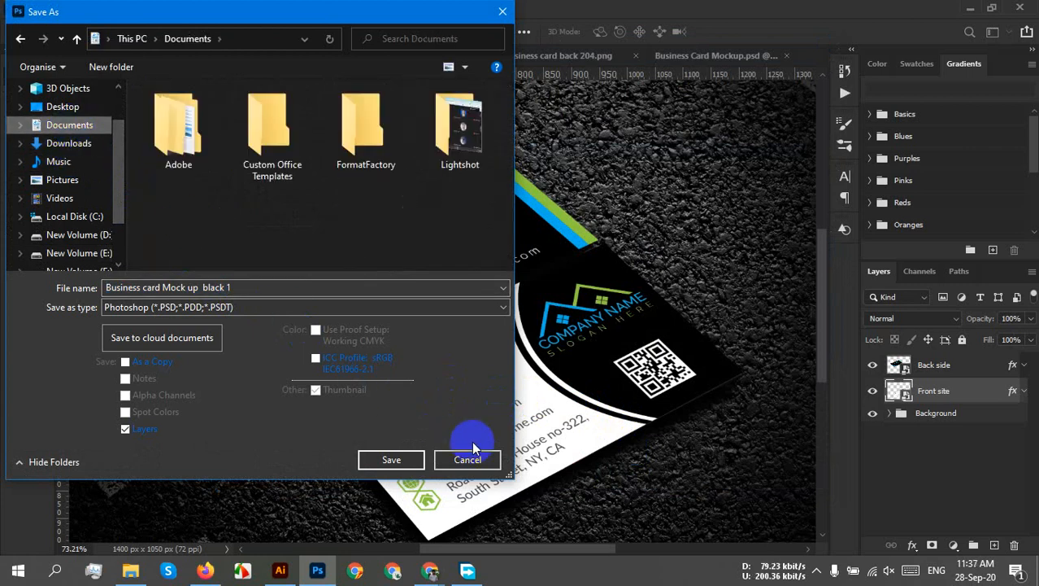
left_click(213, 307)
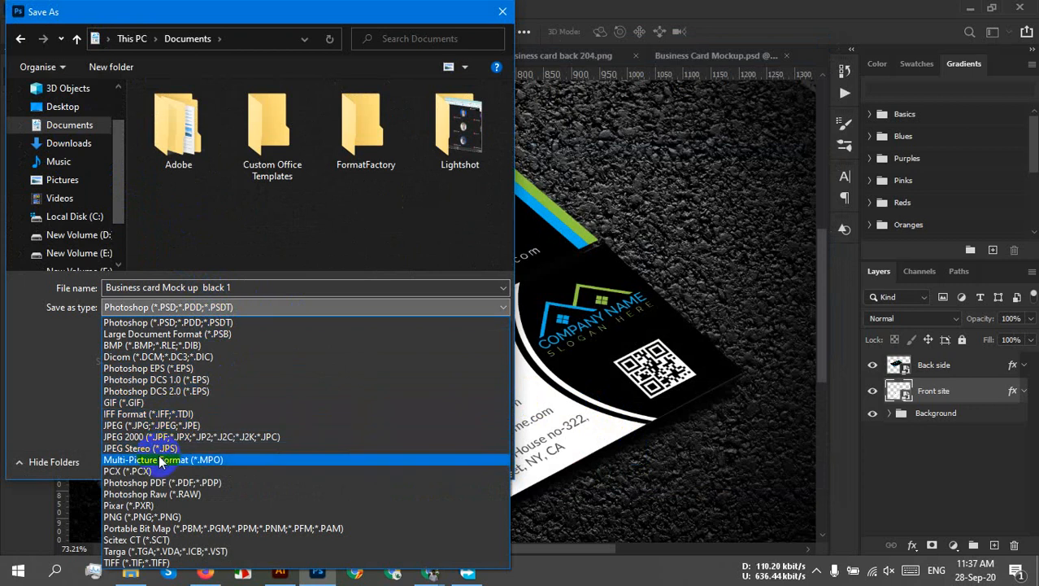
left_click(143, 425)
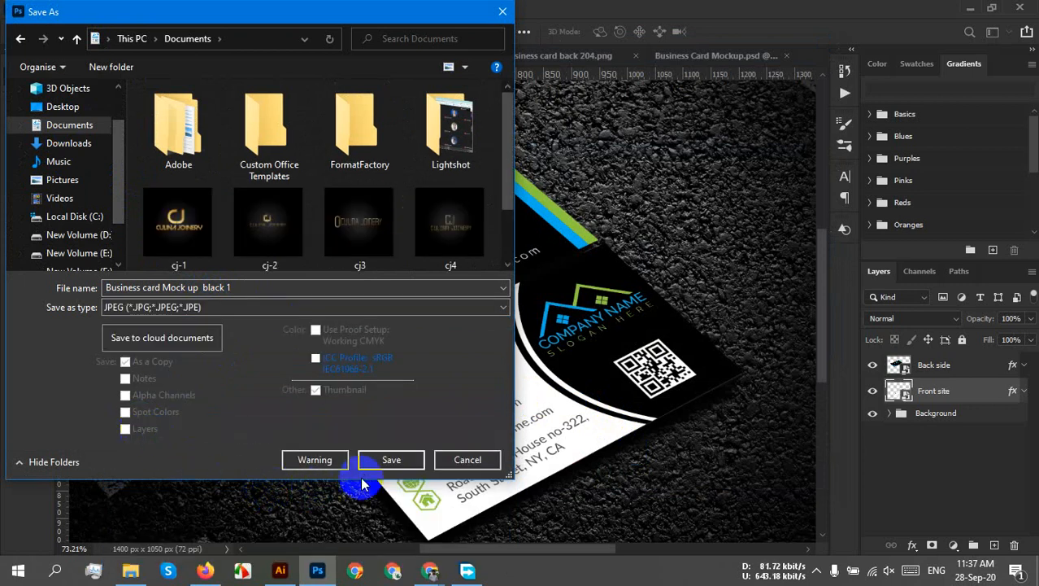
left_click(396, 461)
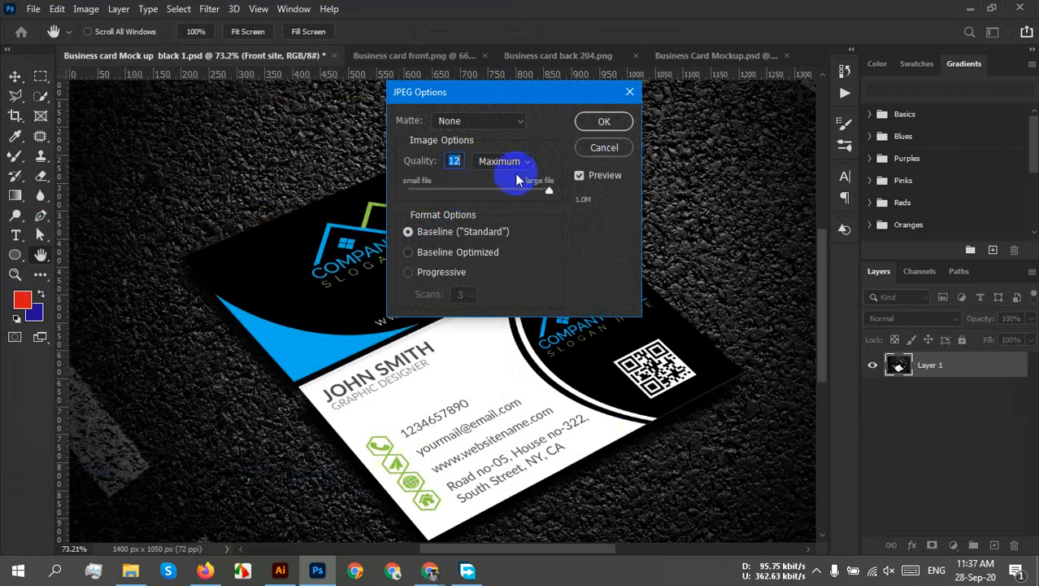
left_click(621, 121)
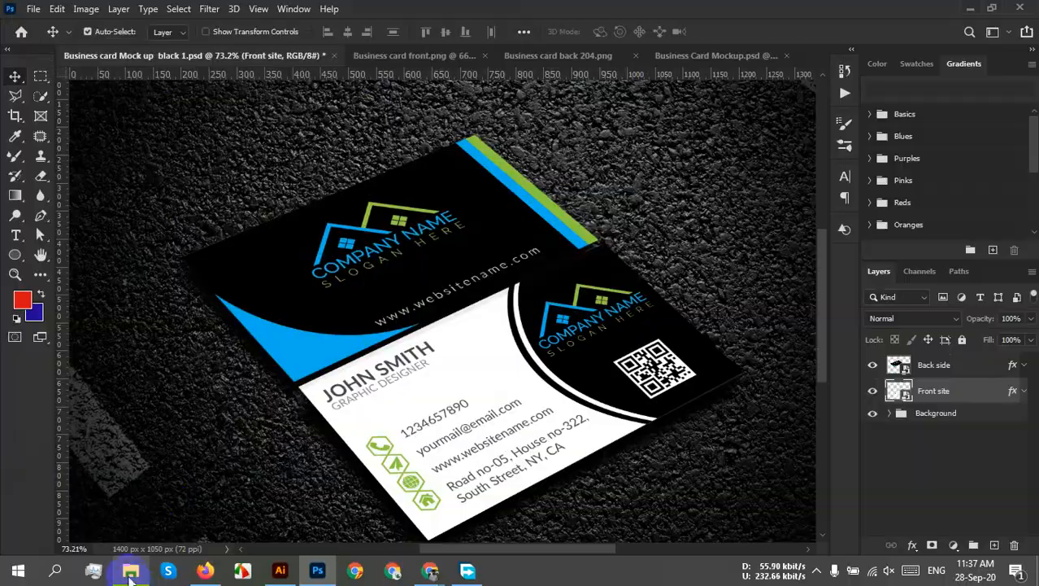
Open the Business card Mock up black 1 JPEG from Documents in Picasa and zoom in to inspect it
left_click(130, 570)
left_click(65, 172)
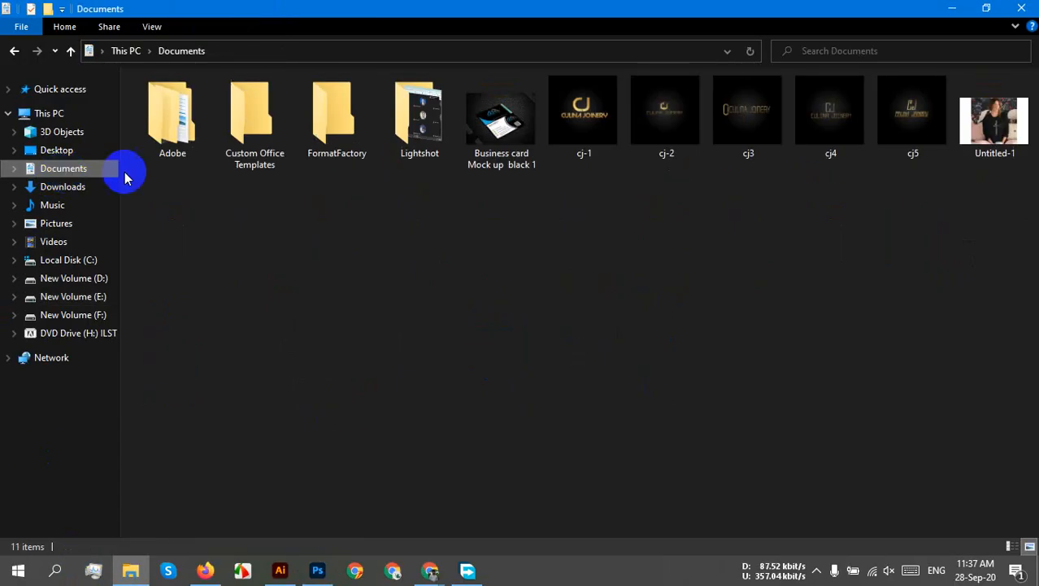
double_click(538, 126)
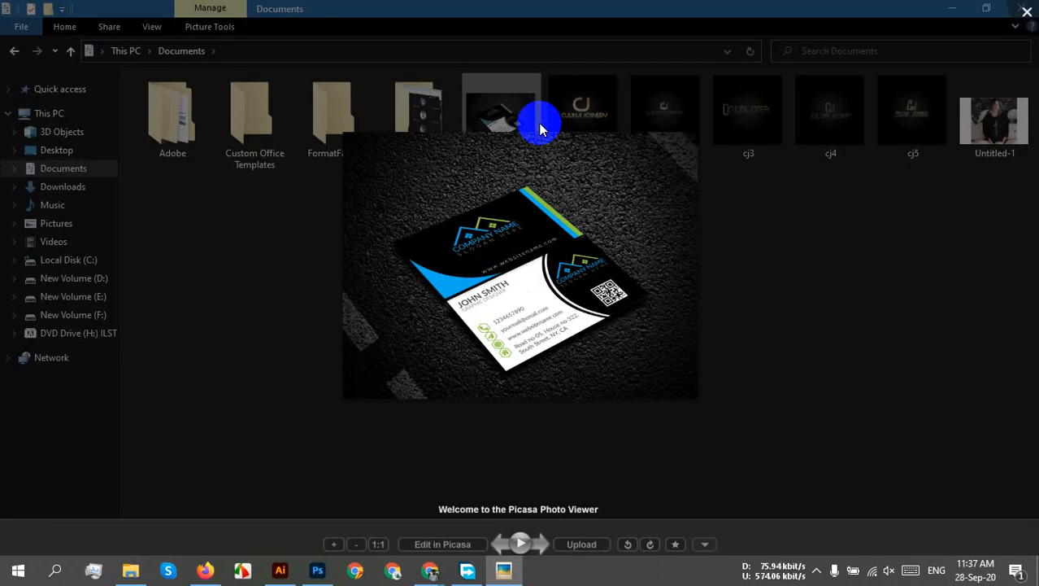
scroll(569, 276, "up", 3)
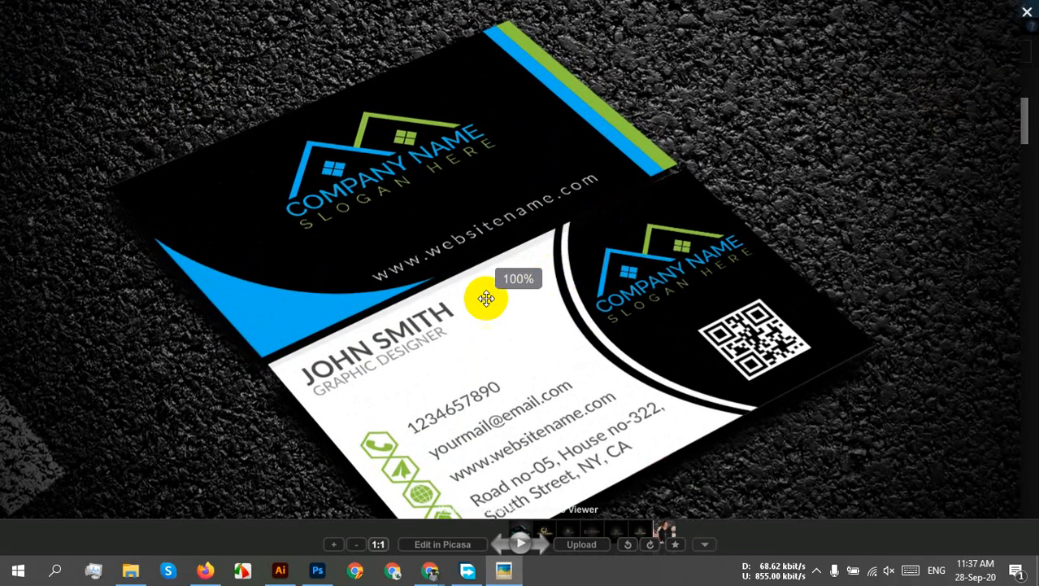
left_click_drag(461, 310, 482, 274)
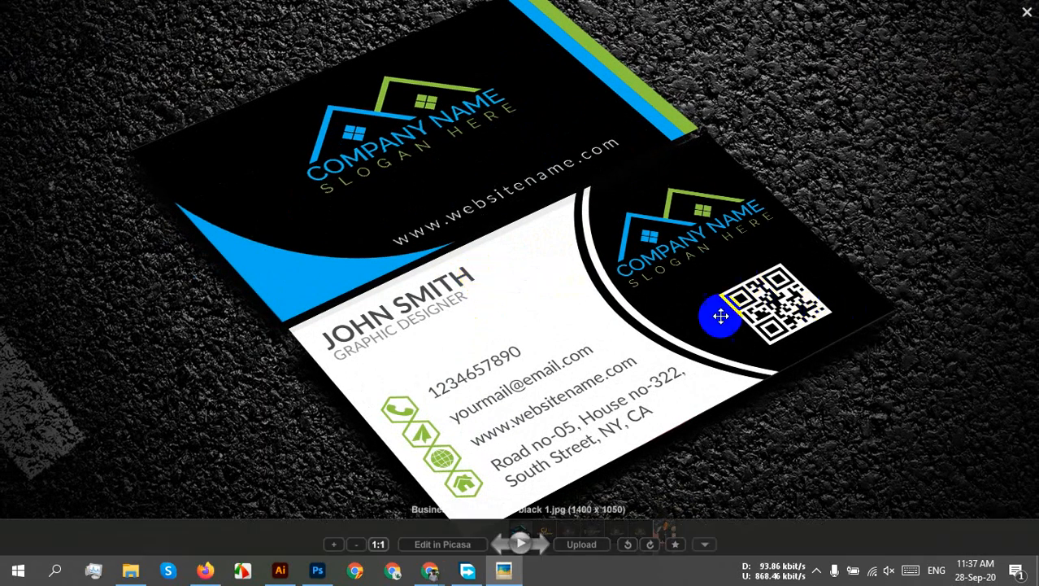
scroll(715, 316, "down", 3)
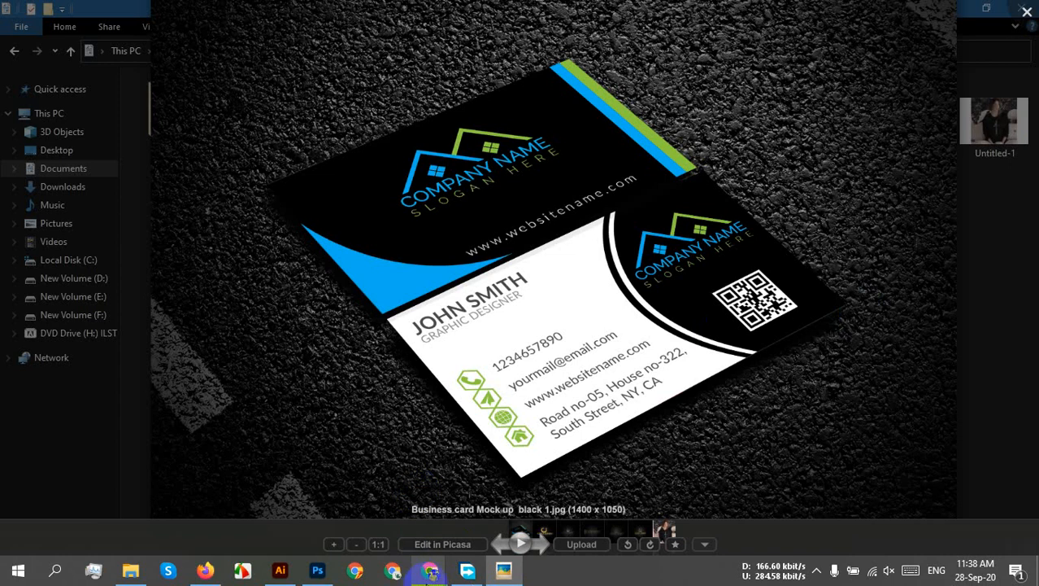
left_click(430, 572)
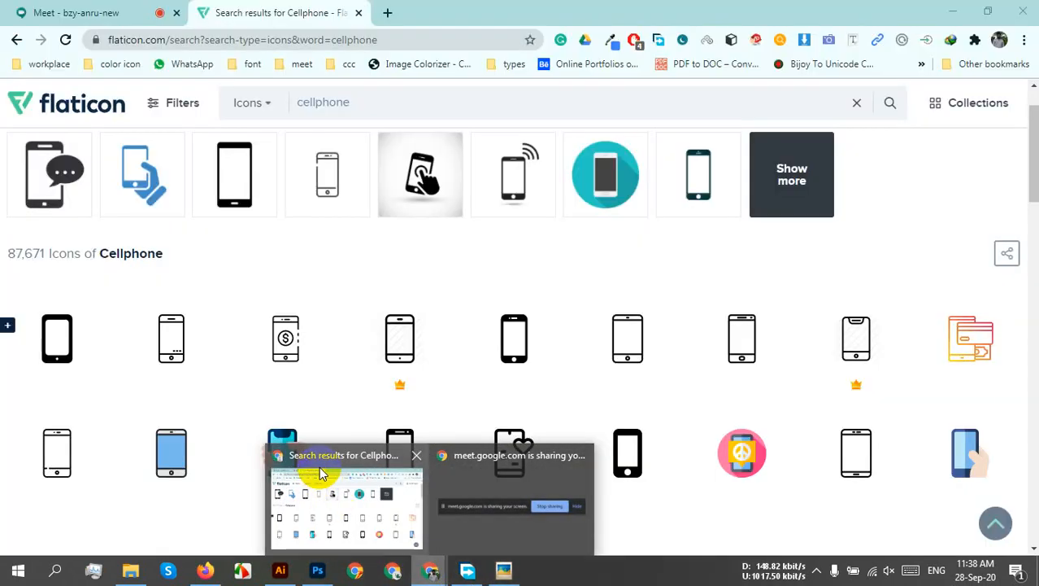
Switch Chrome to the Google Meet meeting tab and close the Picasa Photo Viewer window
left_click(326, 488)
left_click(104, 11)
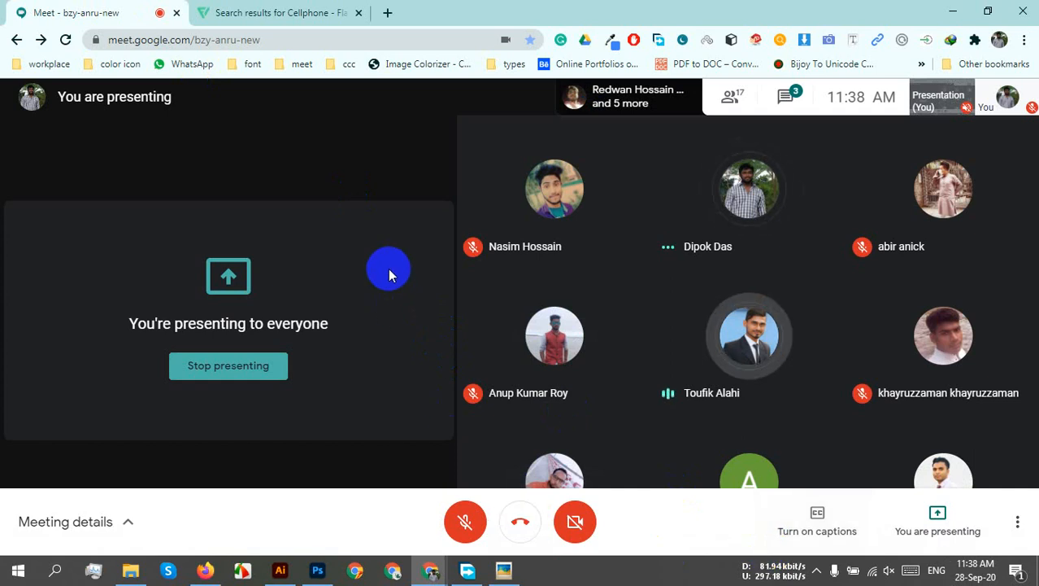
left_click(503, 571)
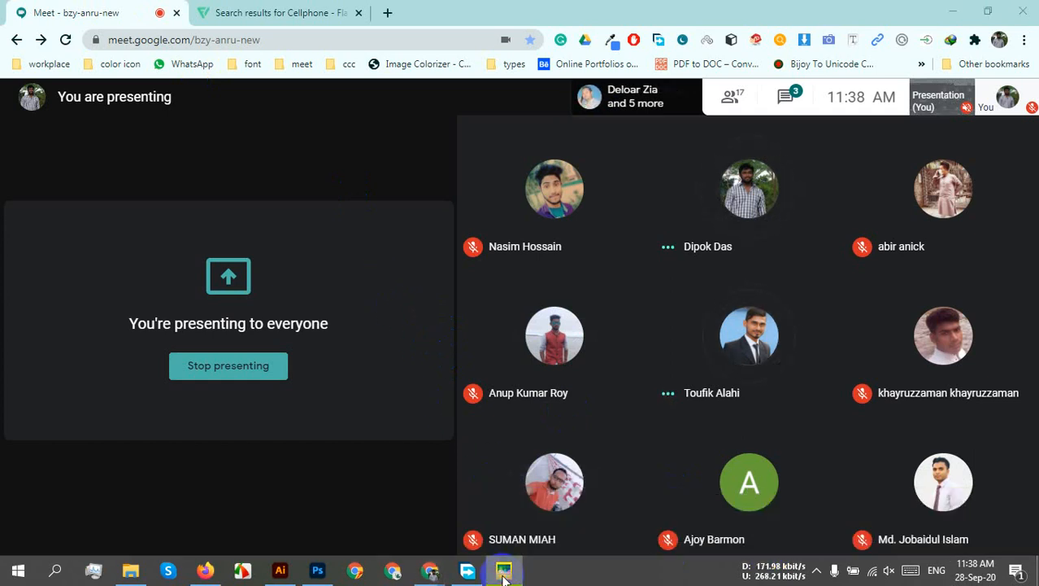
right_click(503, 571)
left_click(482, 539)
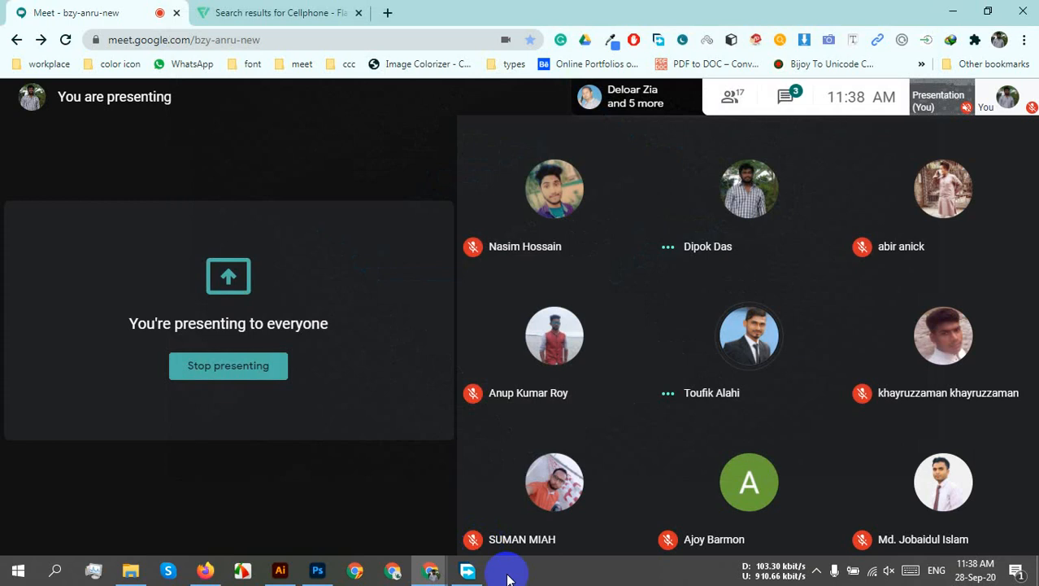
left_click(815, 567)
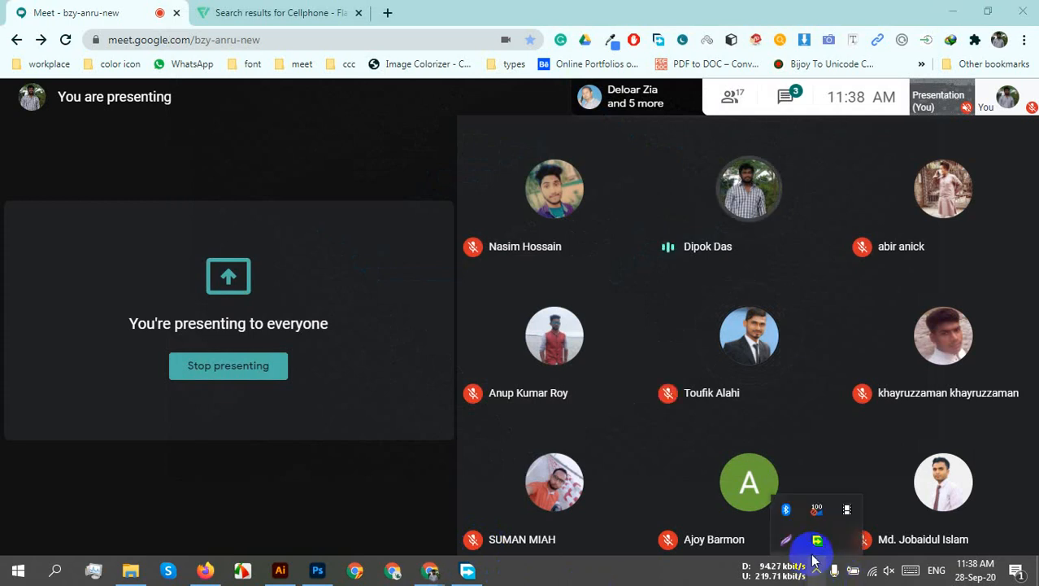
left_click(653, 578)
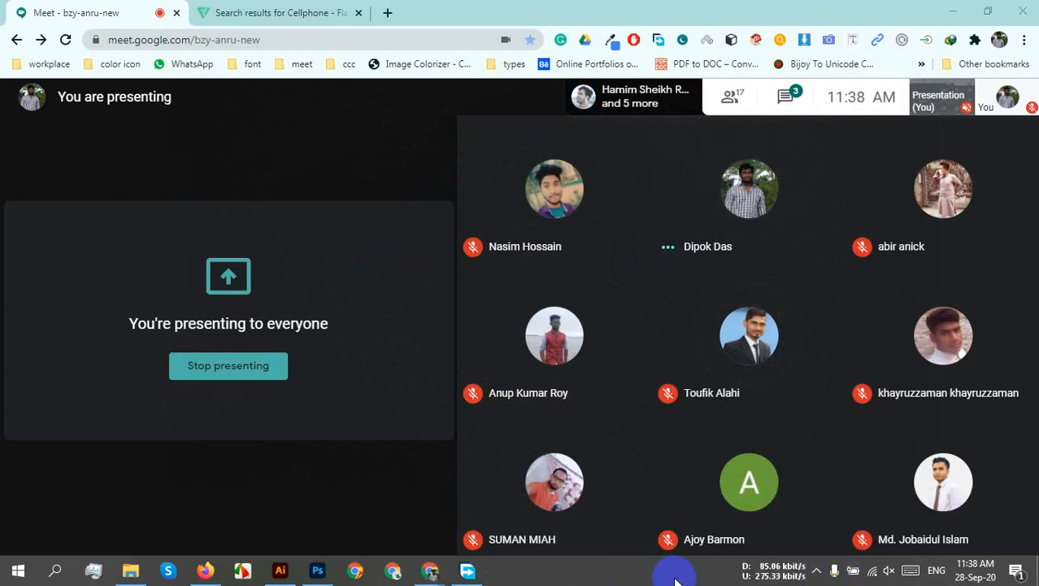